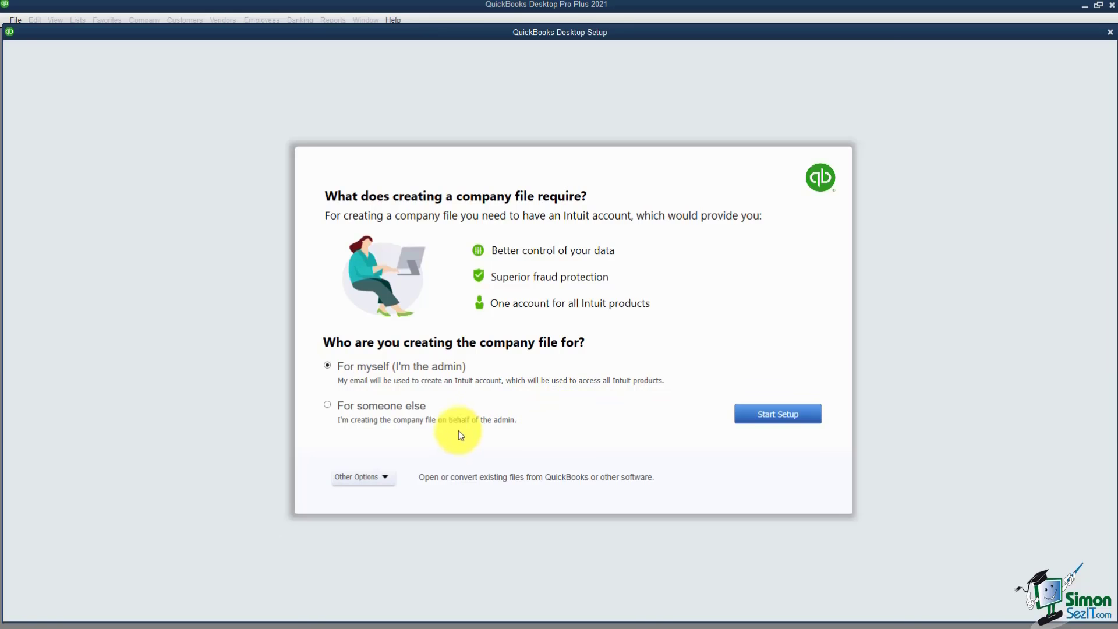
Launch the Advanced Setup (EasyStep Interview) from Other Options
click(386, 478)
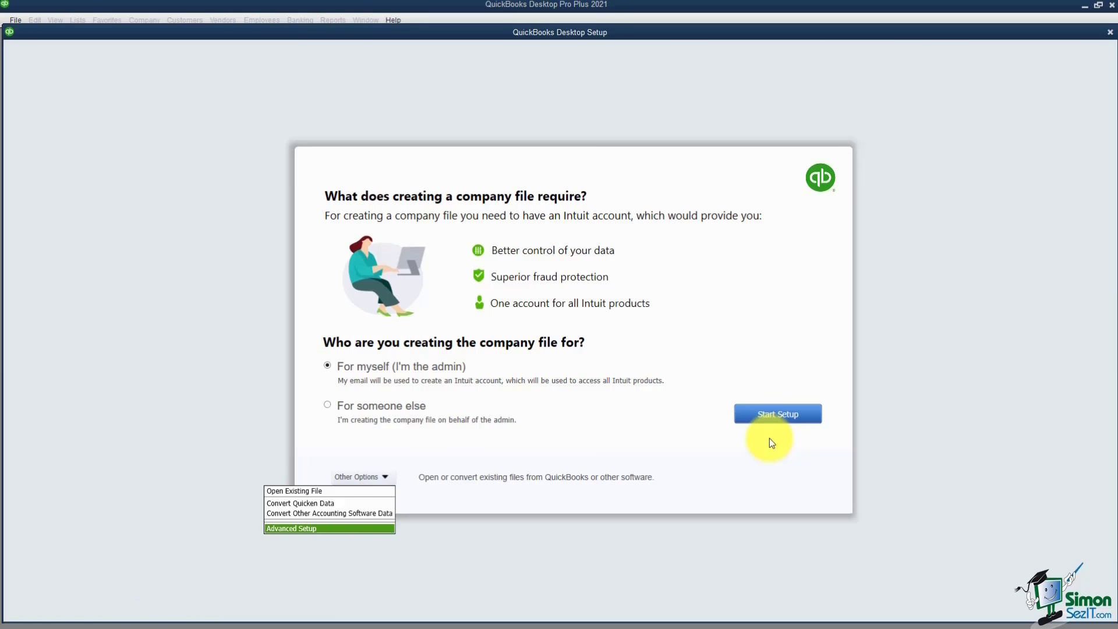
click(354, 533)
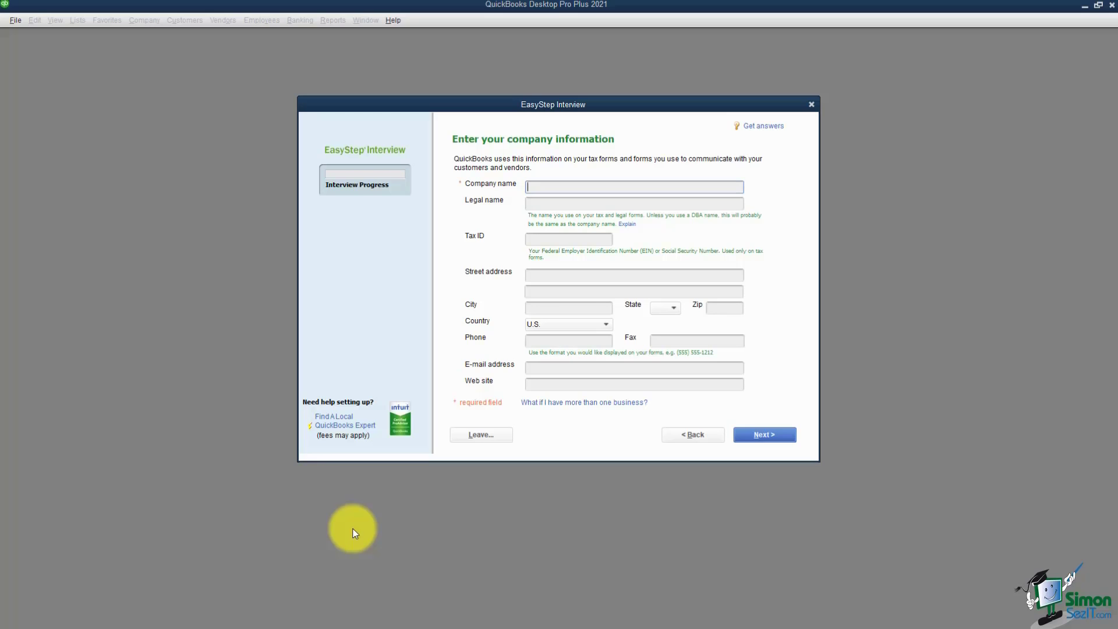
Enter 'My Business' as company and legal name, leave Tax ID and address blank, and continue
text(My Business)
key(Tab)
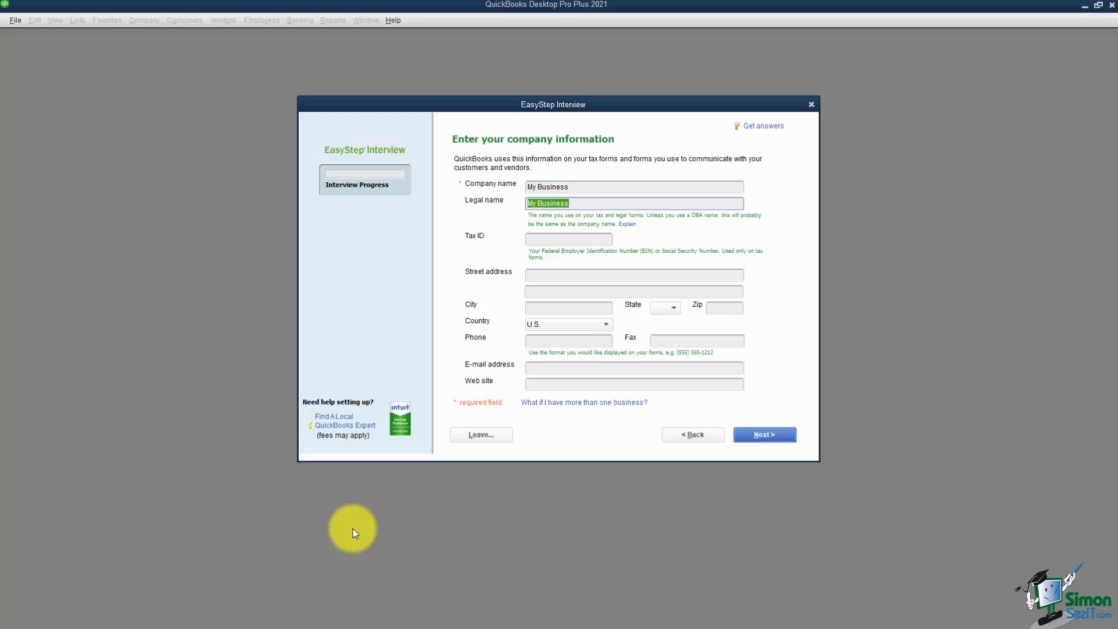
key(Tab)
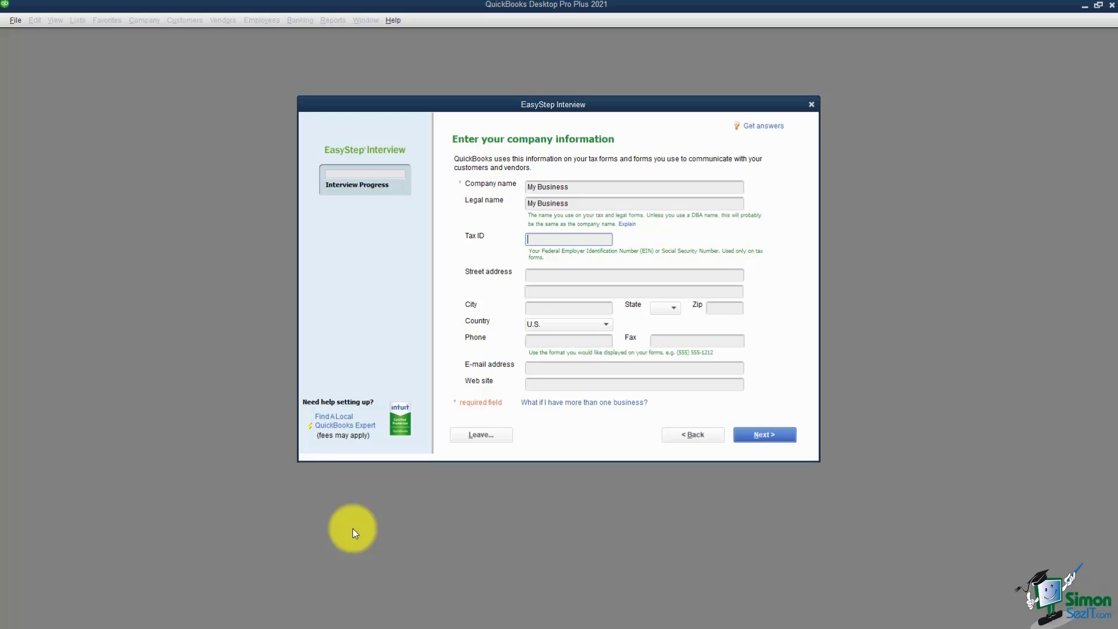
key(Tab)
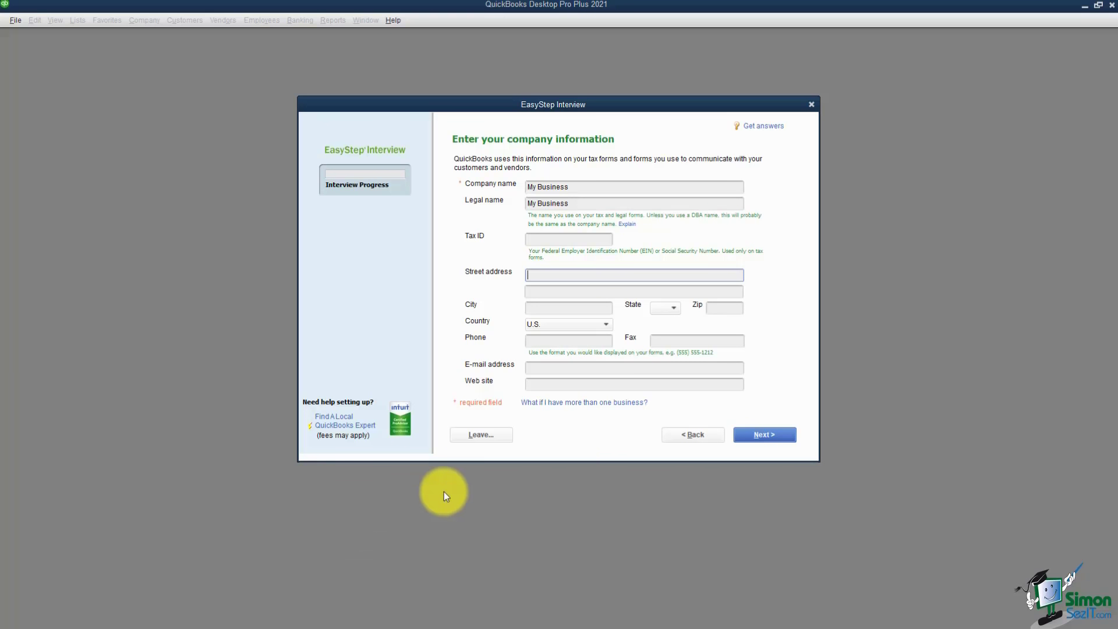
click(759, 436)
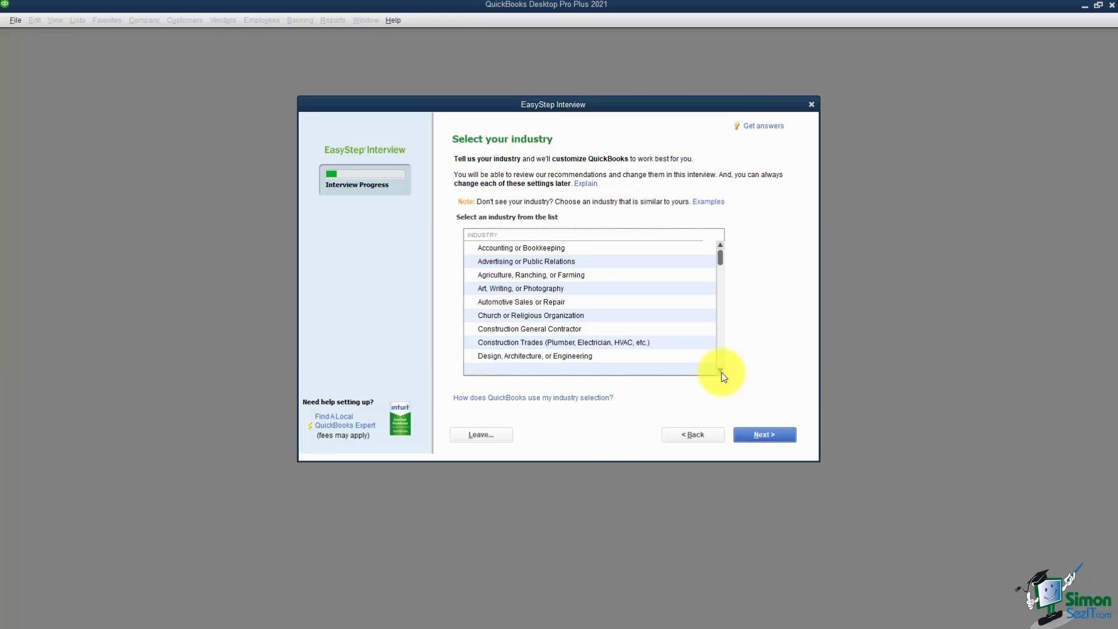
Pick General Product-based Business from the industry list and continue
click(721, 371)
click(720, 370)
click(721, 371)
click(721, 370)
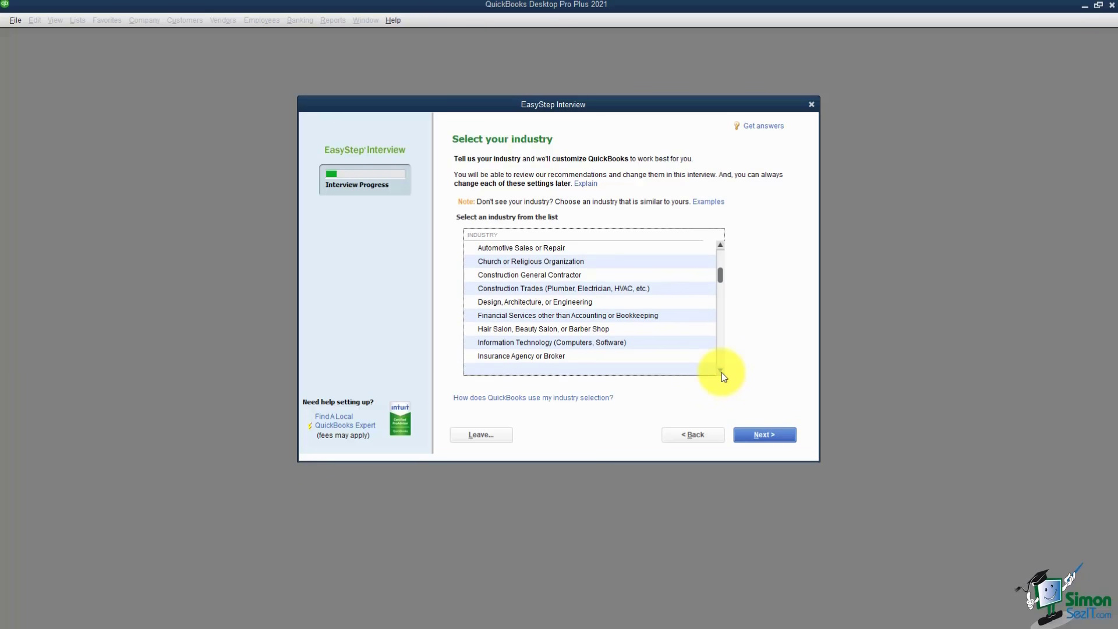
click(721, 371)
click(720, 371)
click(720, 370)
click(720, 370)
click(721, 370)
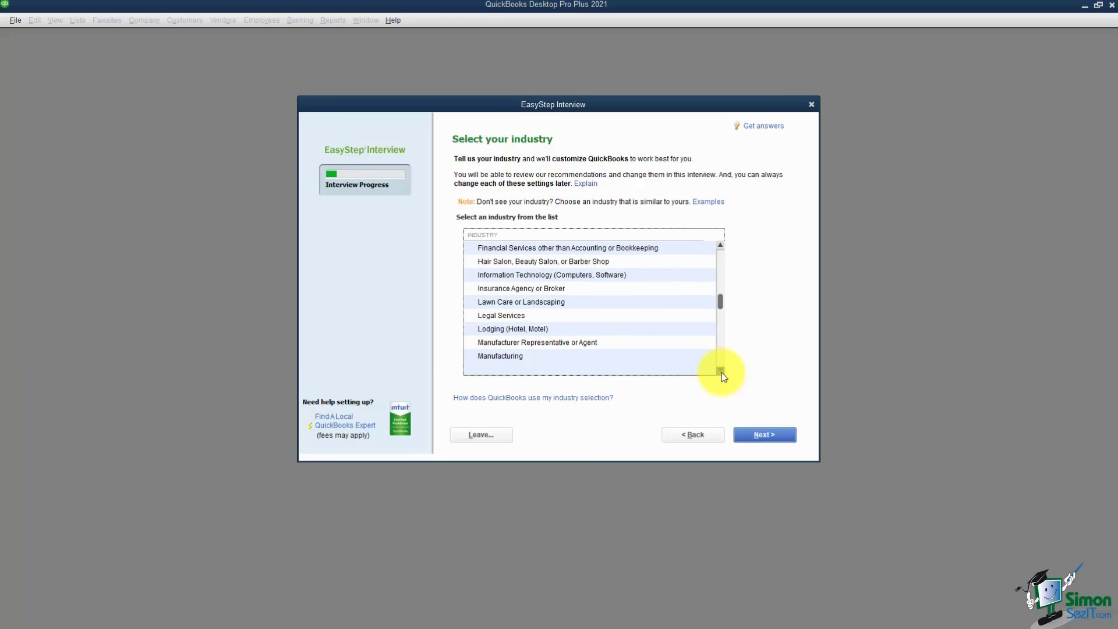
click(721, 370)
click(721, 370)
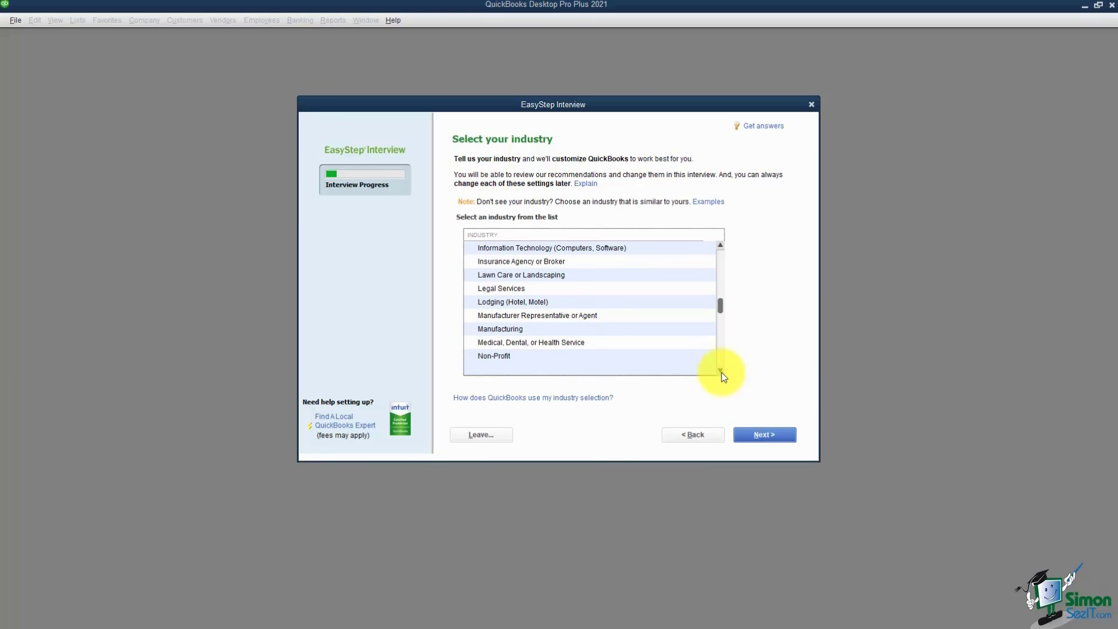
click(720, 371)
click(720, 370)
click(721, 370)
click(720, 370)
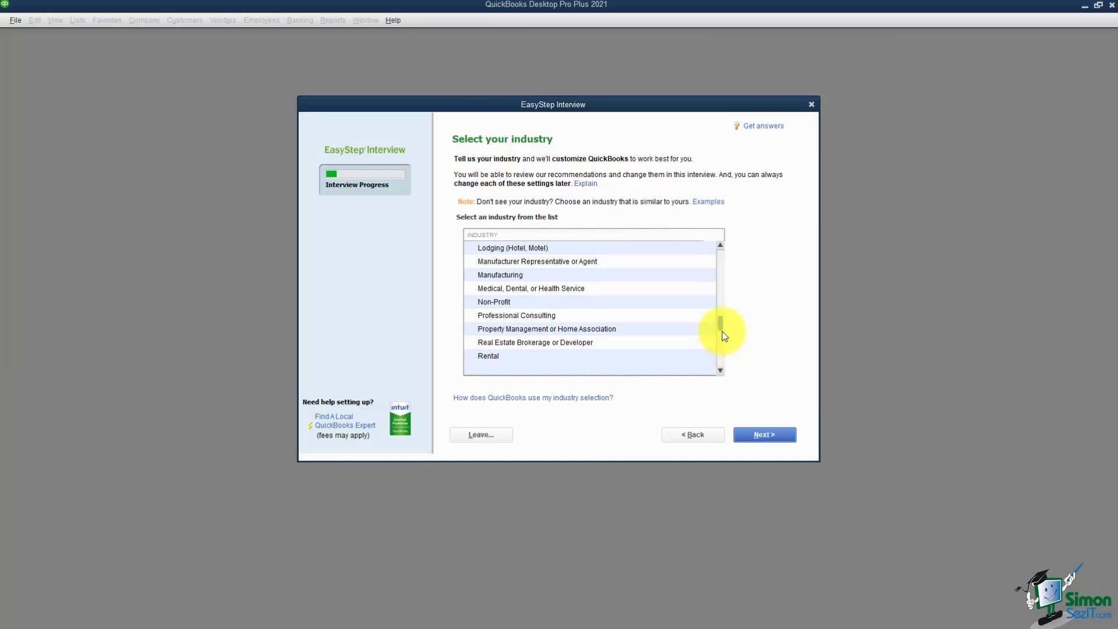
drag(720, 325, 723, 360)
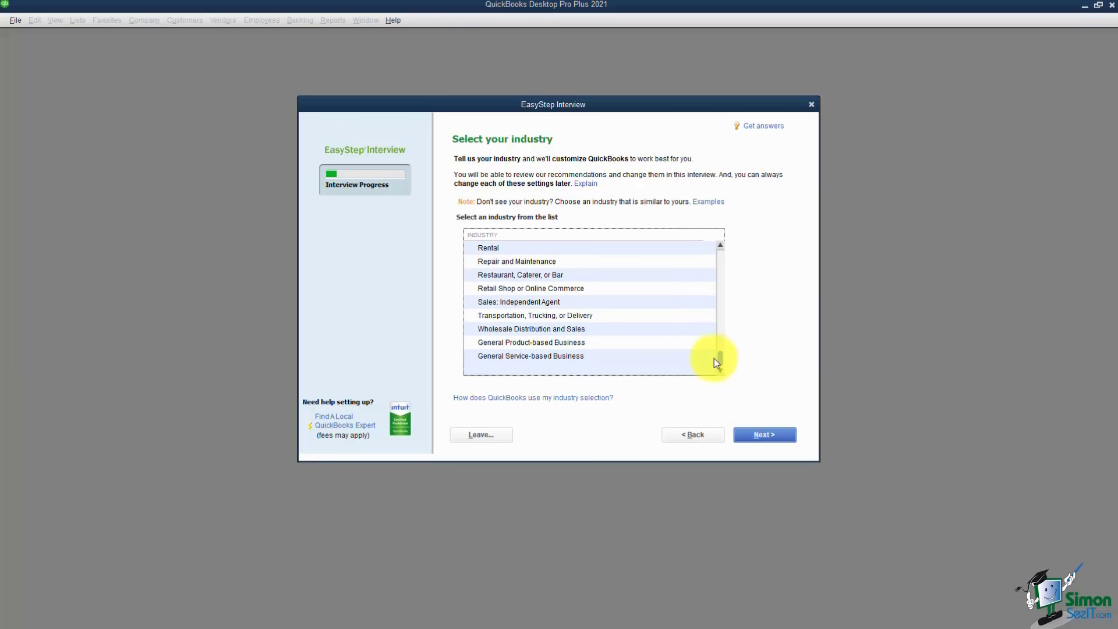
click(619, 349)
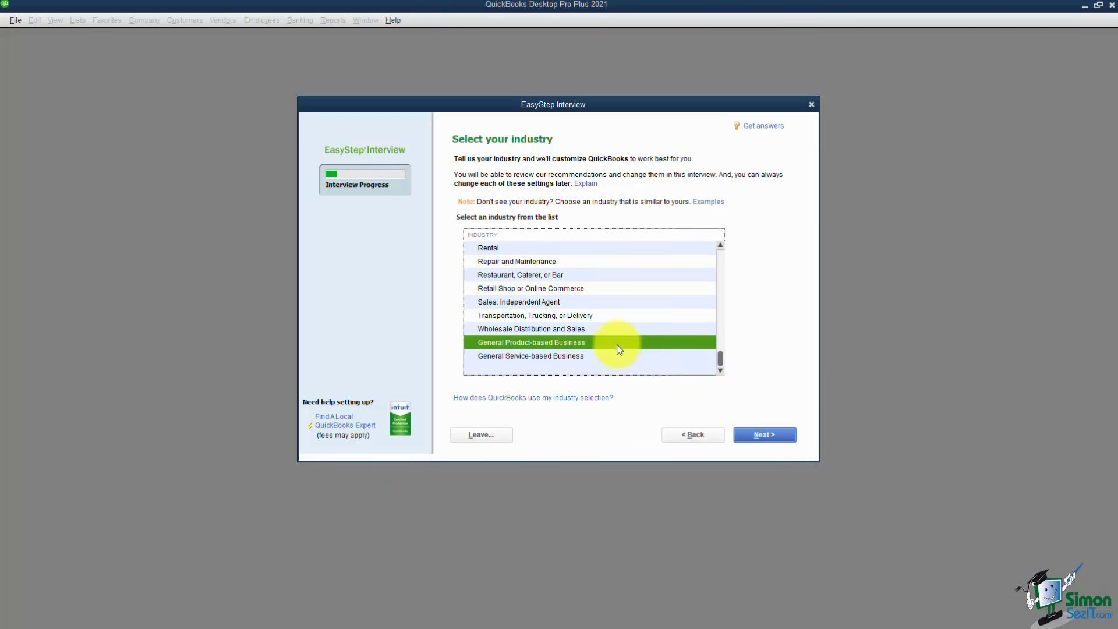
click(760, 435)
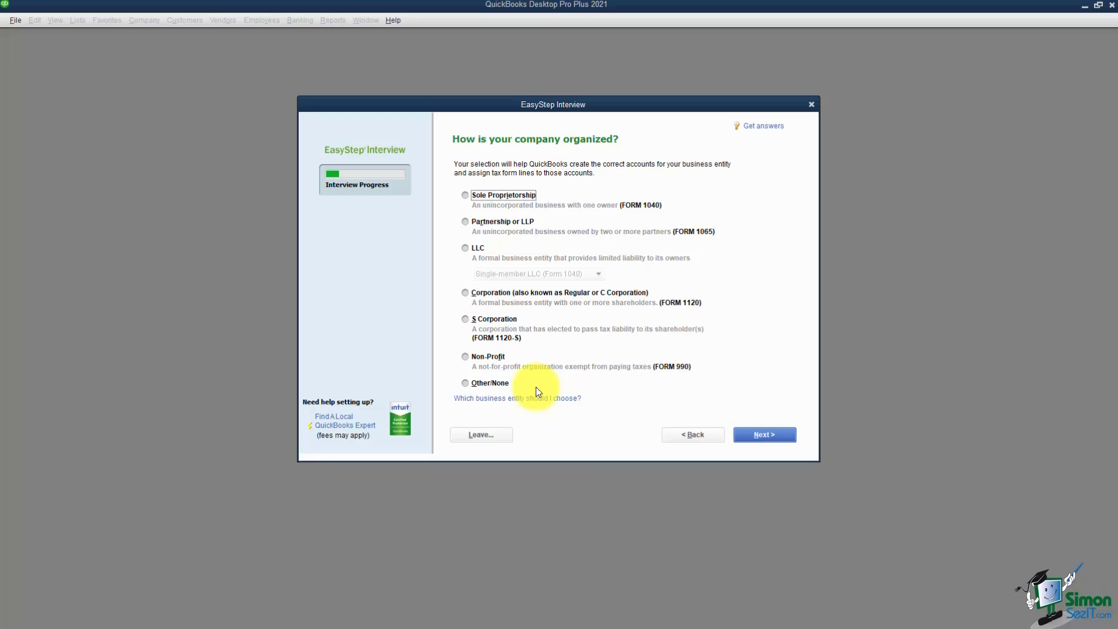
Choose Other/None as the business structure and keep January as fiscal year start
click(466, 382)
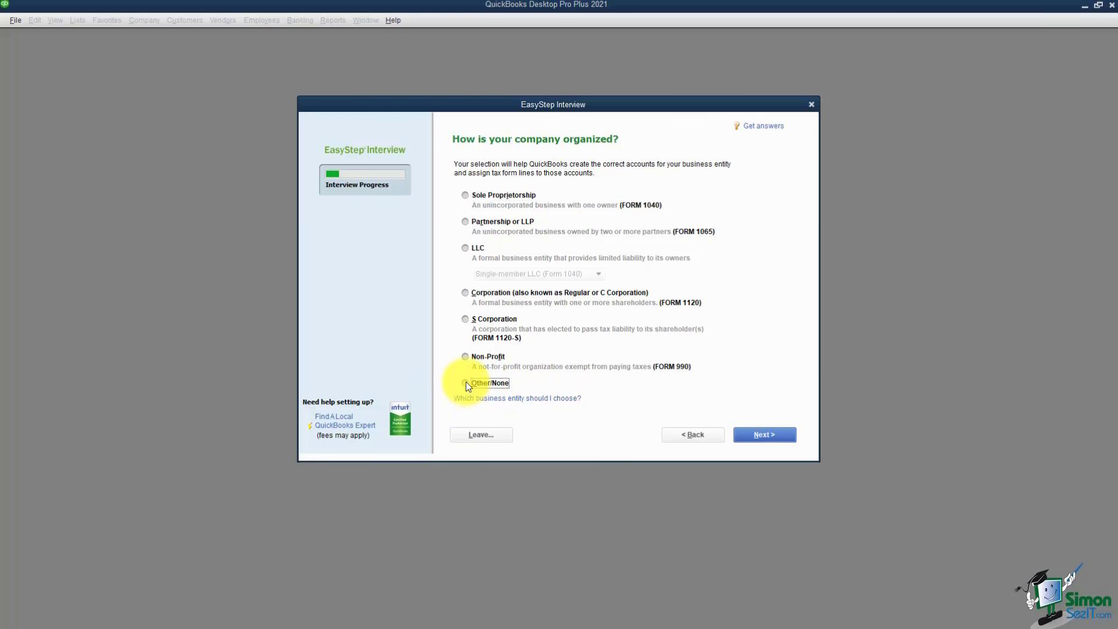
click(760, 436)
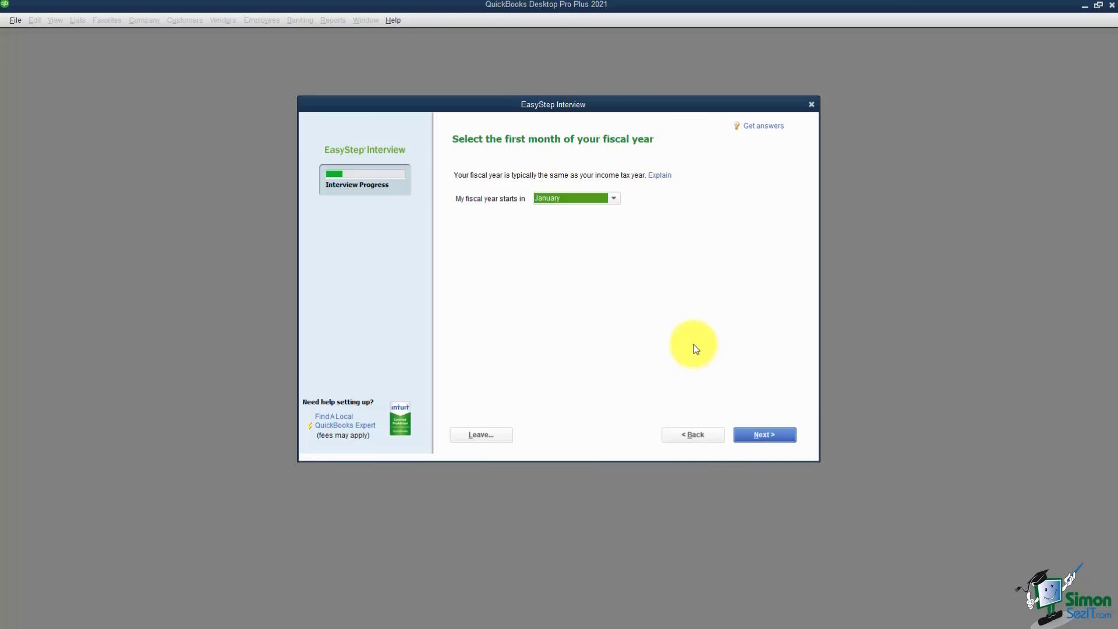
click(769, 436)
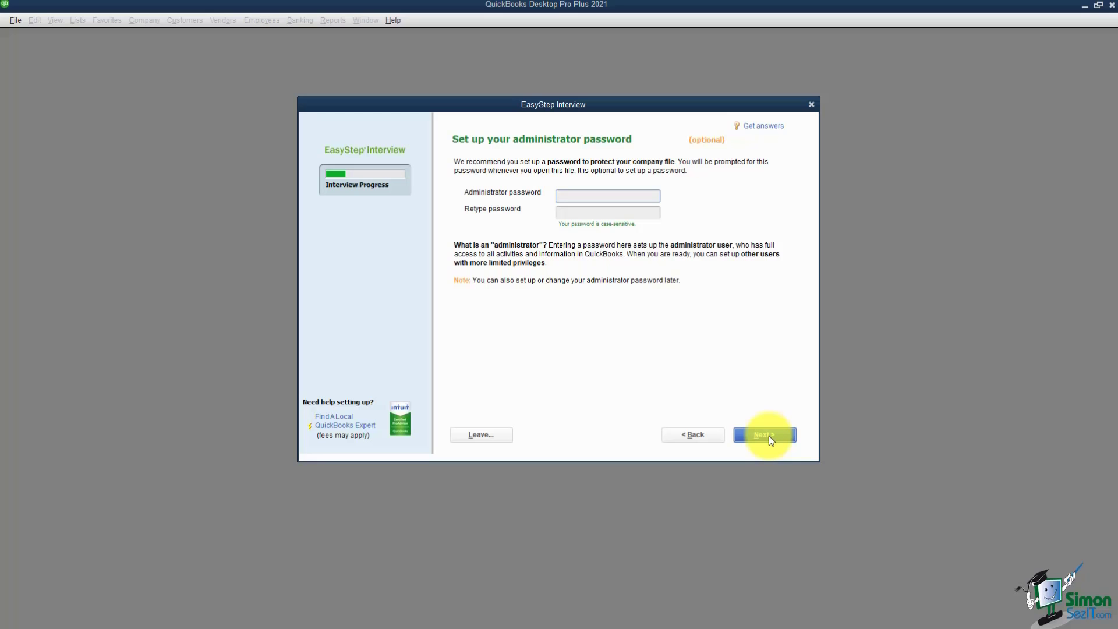
Enter and confirm an administrator password in both password fields, then continue
text(*******)
key(Tab)
text(*******)
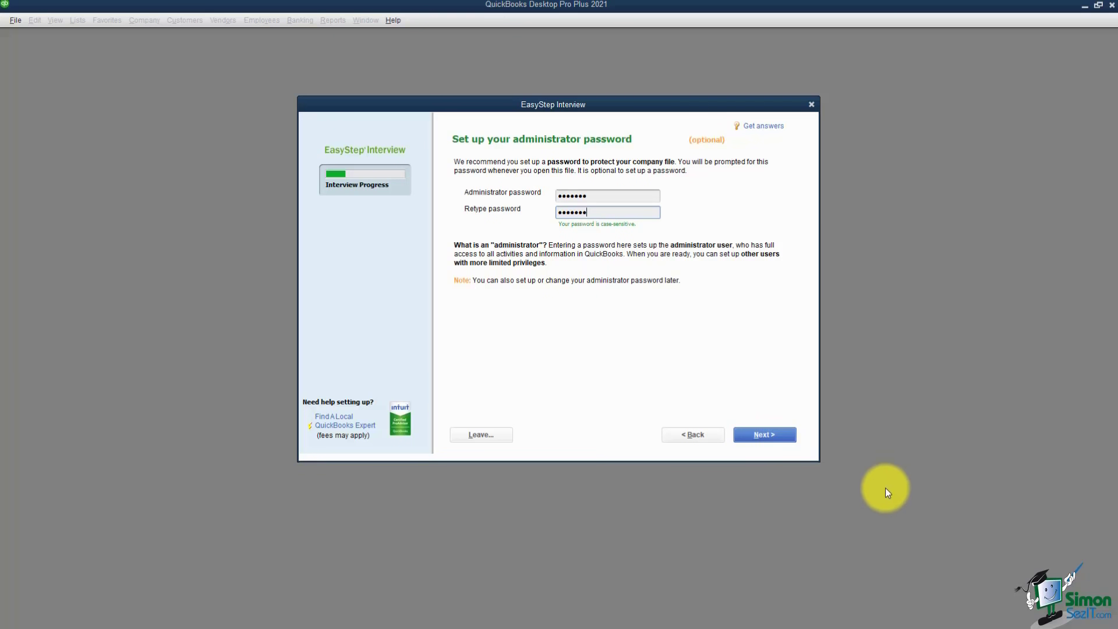
click(766, 436)
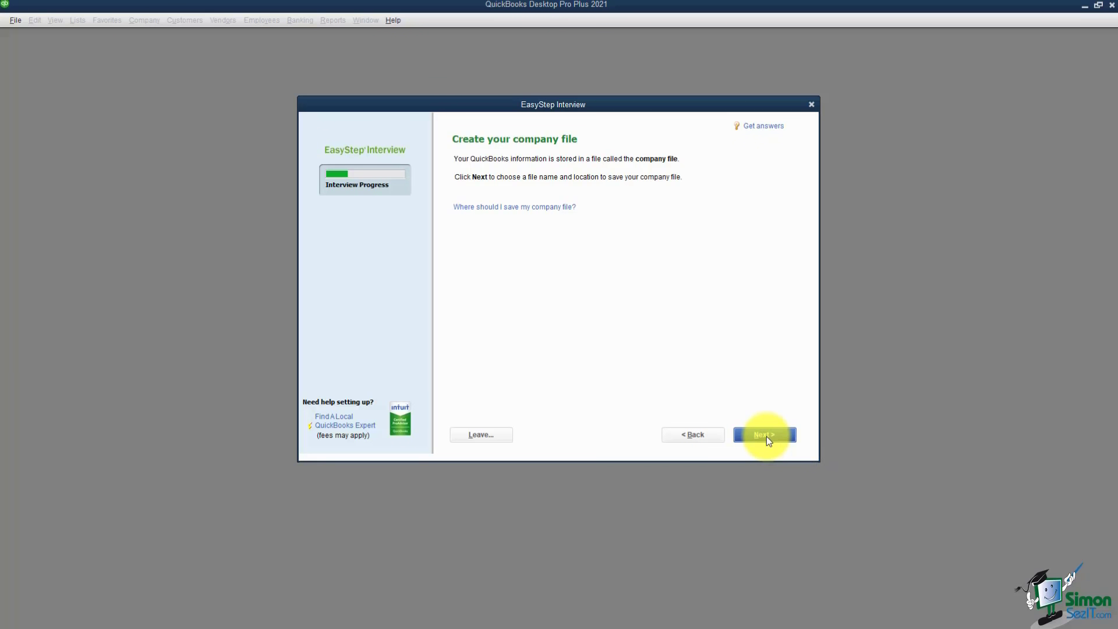
Save the company file as 'My Business' in the QuickBooks 2021 folder
click(767, 436)
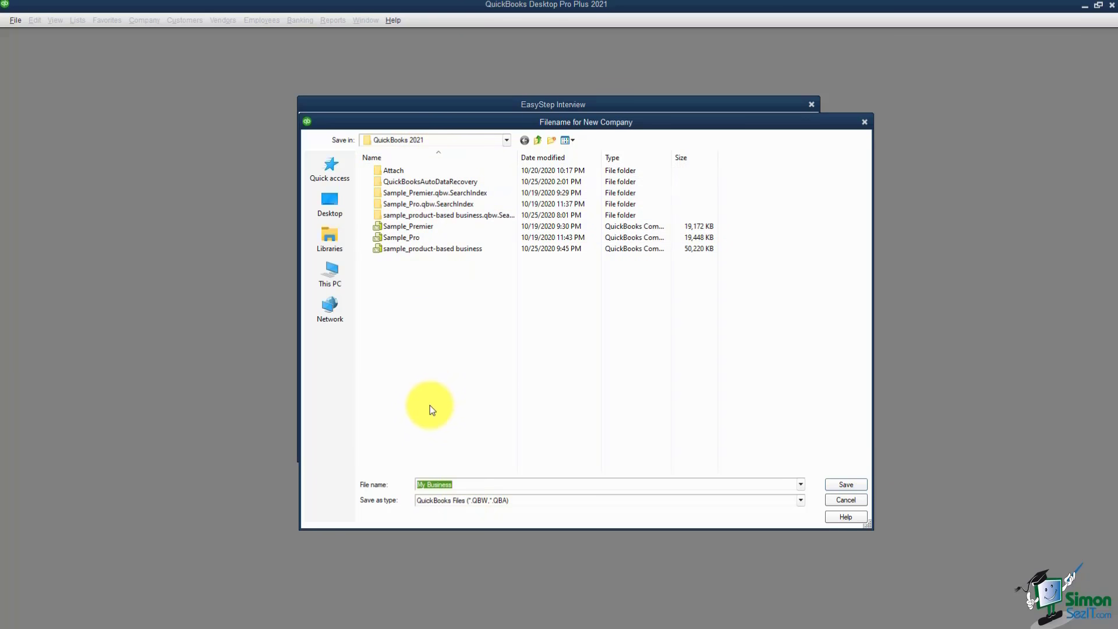
click(839, 484)
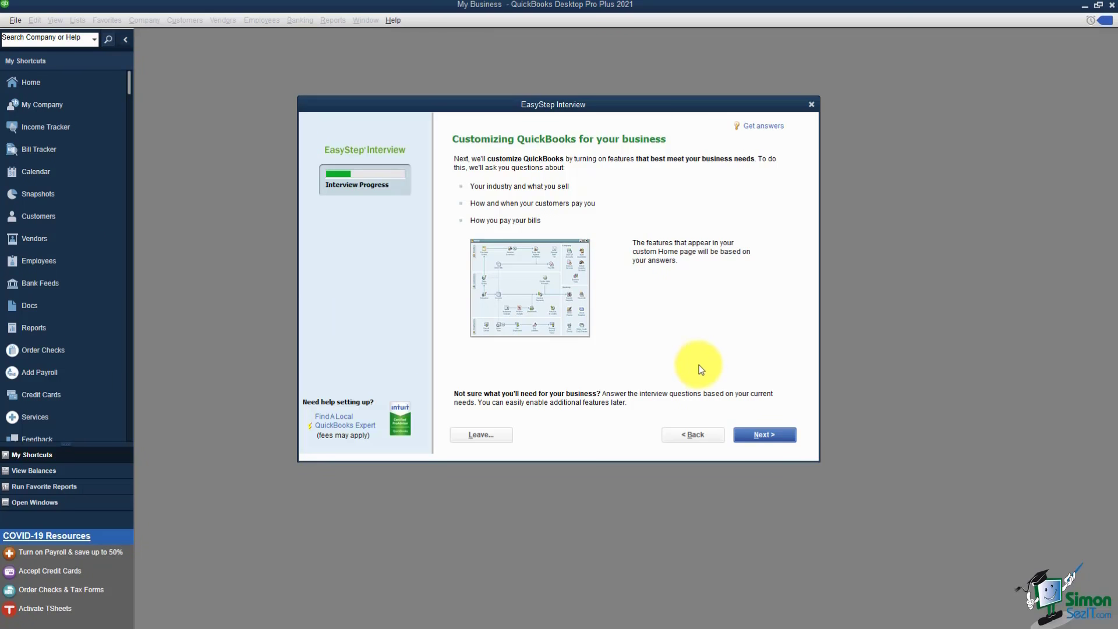
Answer that the business sells both services and products, keeping sales tax and estimates on
click(762, 434)
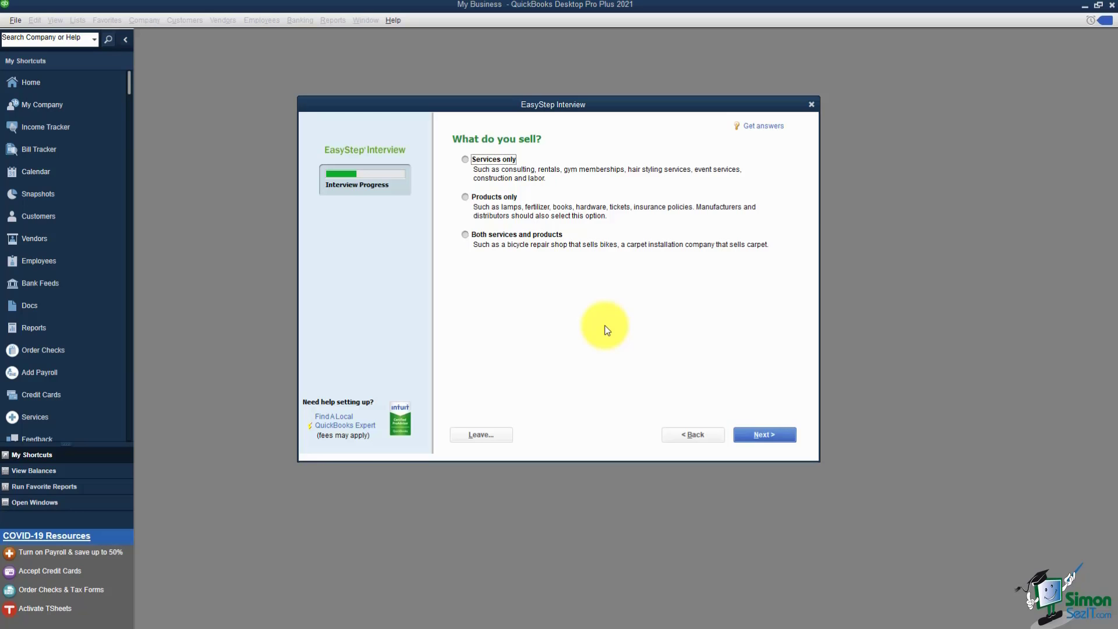
click(464, 235)
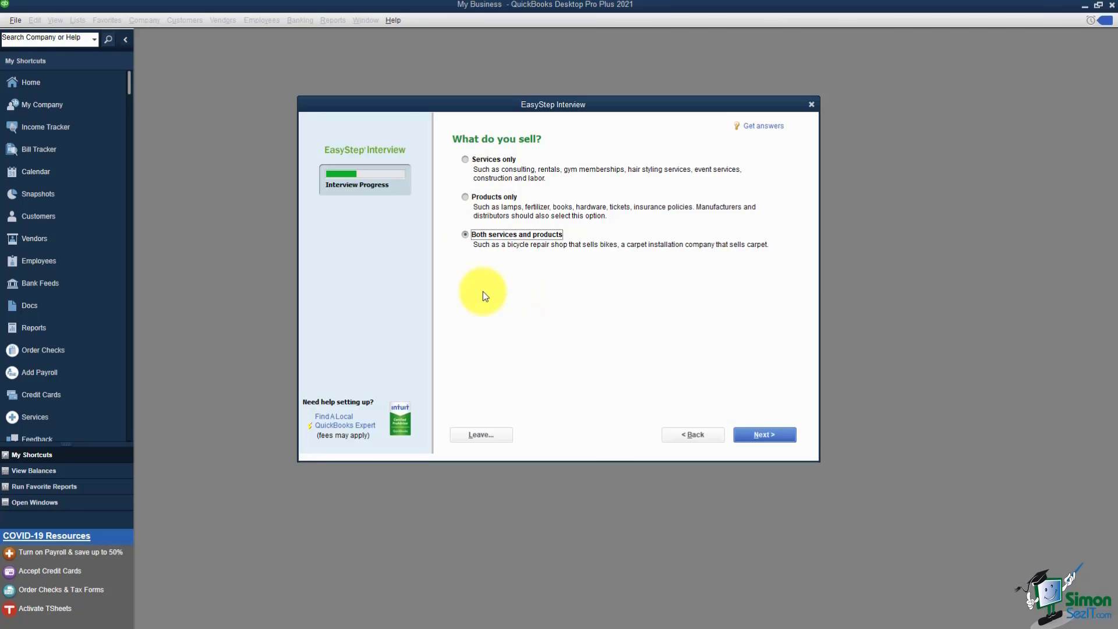
click(756, 436)
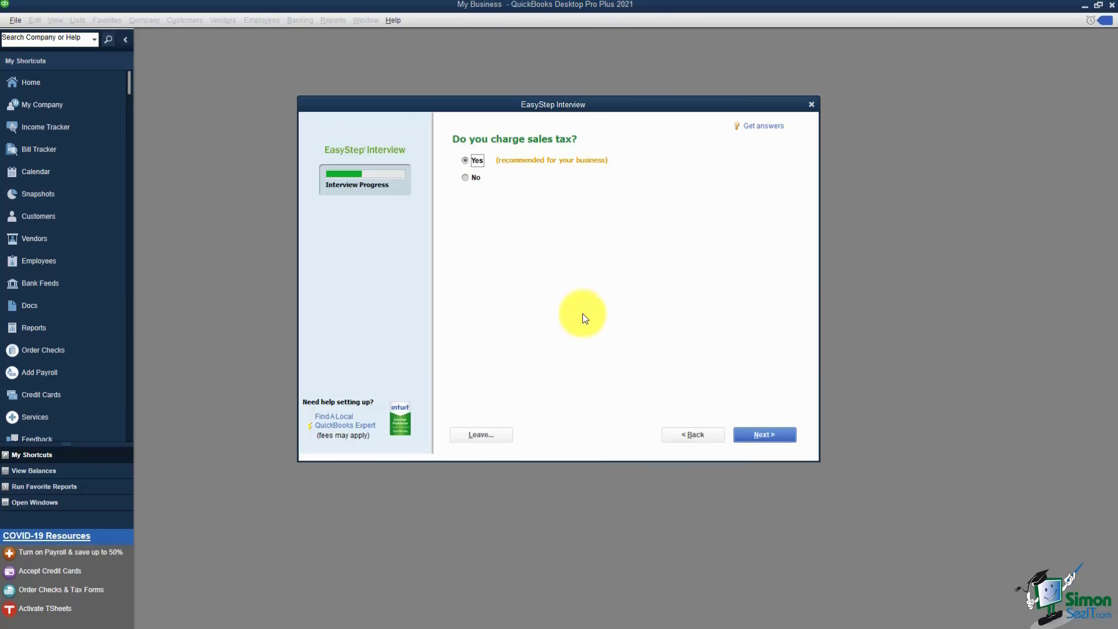
click(771, 436)
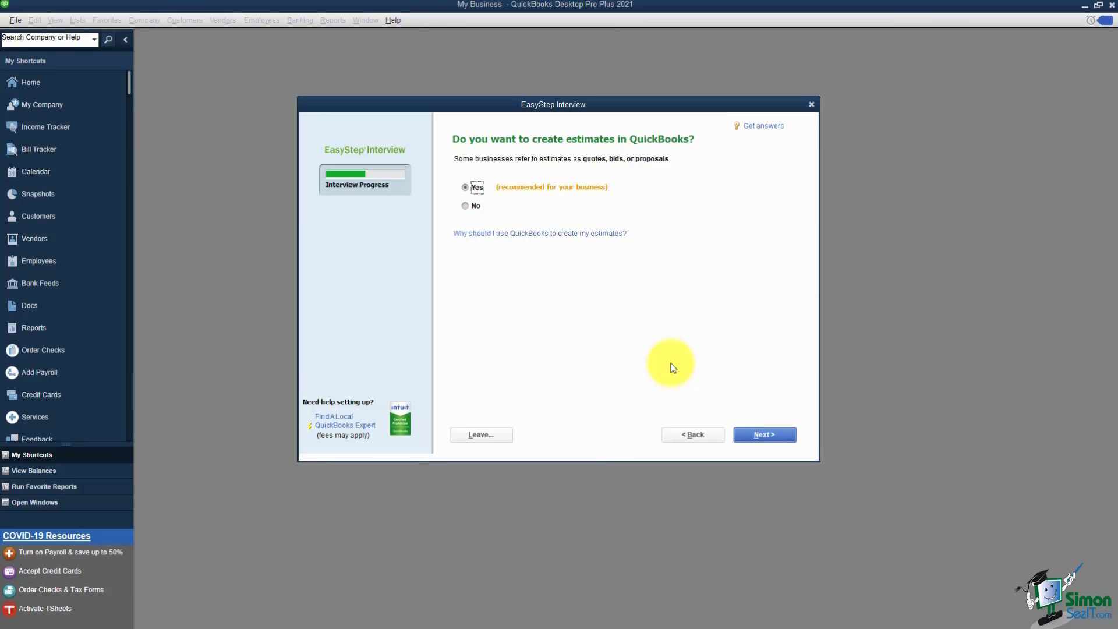
click(754, 434)
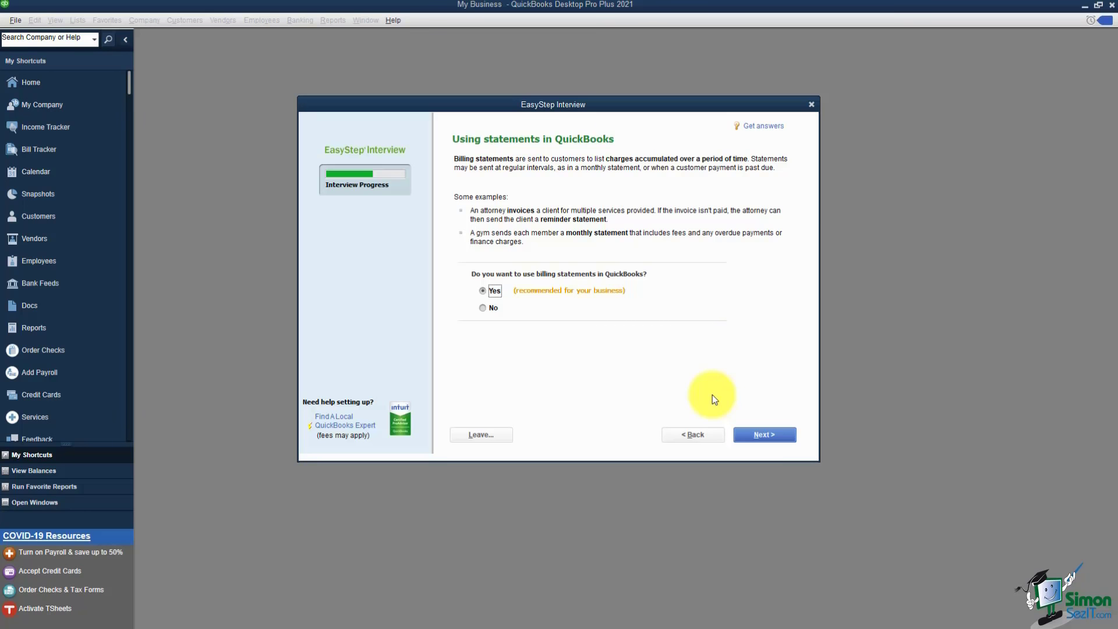
Accept the default answers for billing statements, progress invoicing and tracking bills owed
click(768, 439)
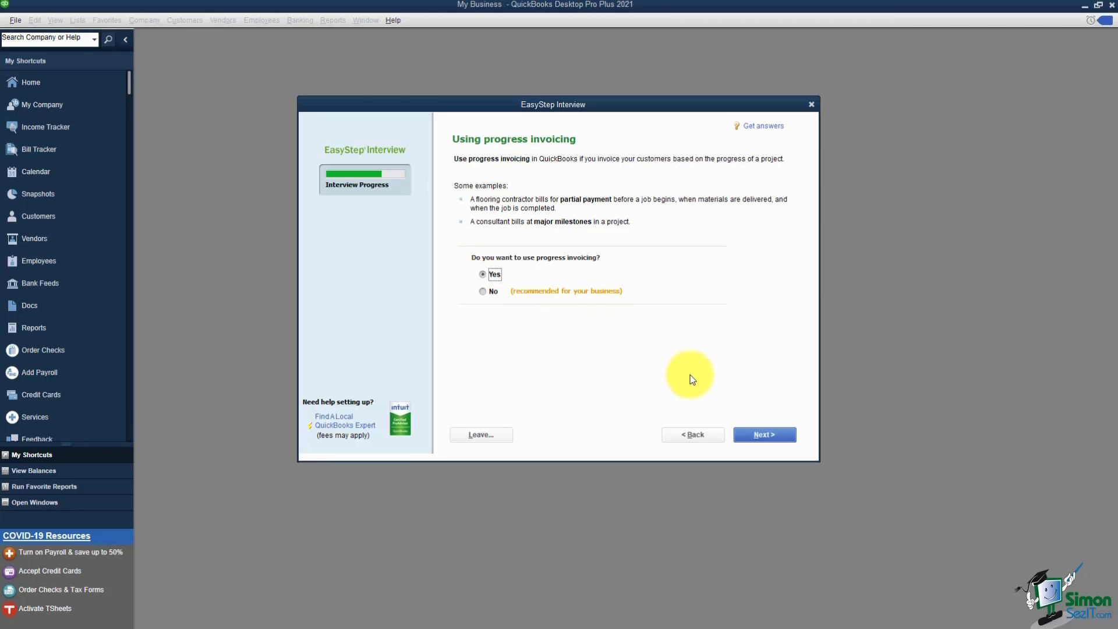
click(749, 439)
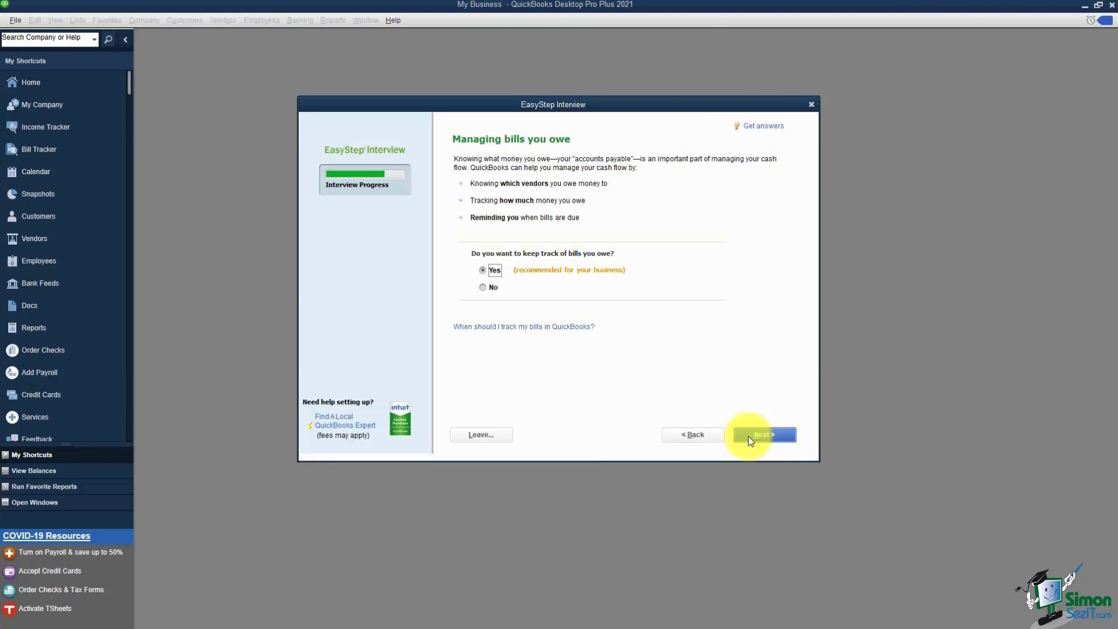
click(749, 435)
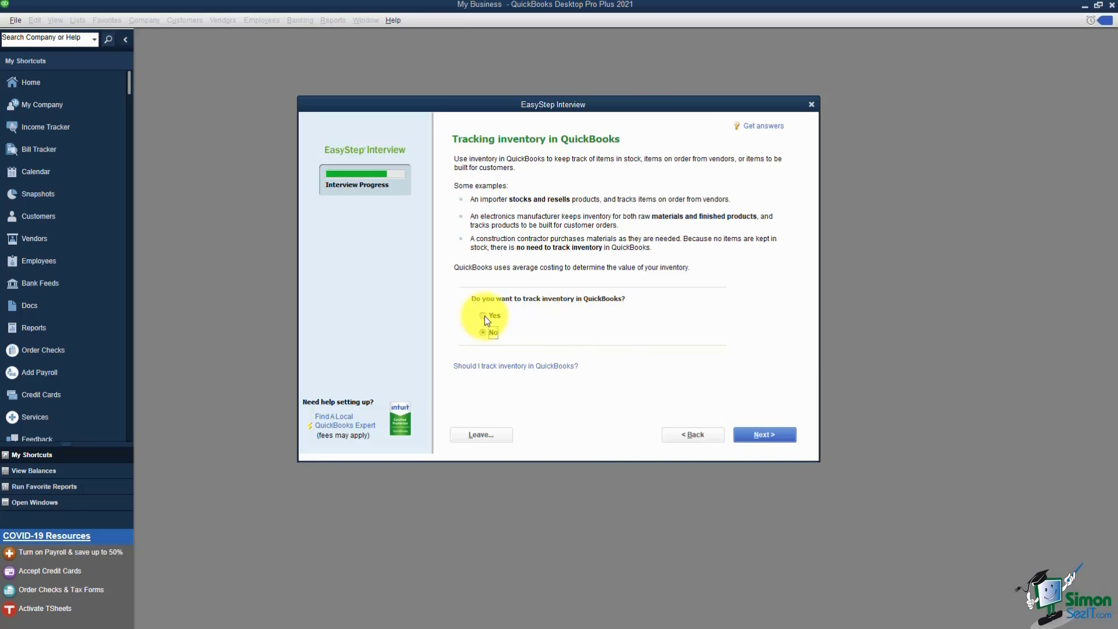
Accept the inventory and time tracking answers and confirm the company has no employees
click(759, 436)
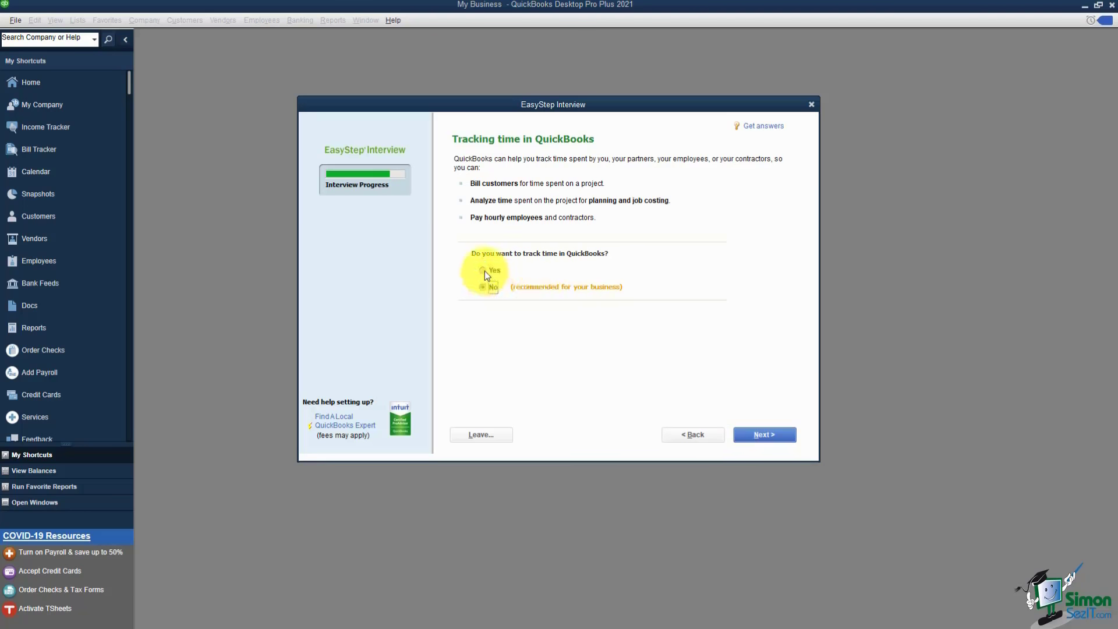
click(764, 436)
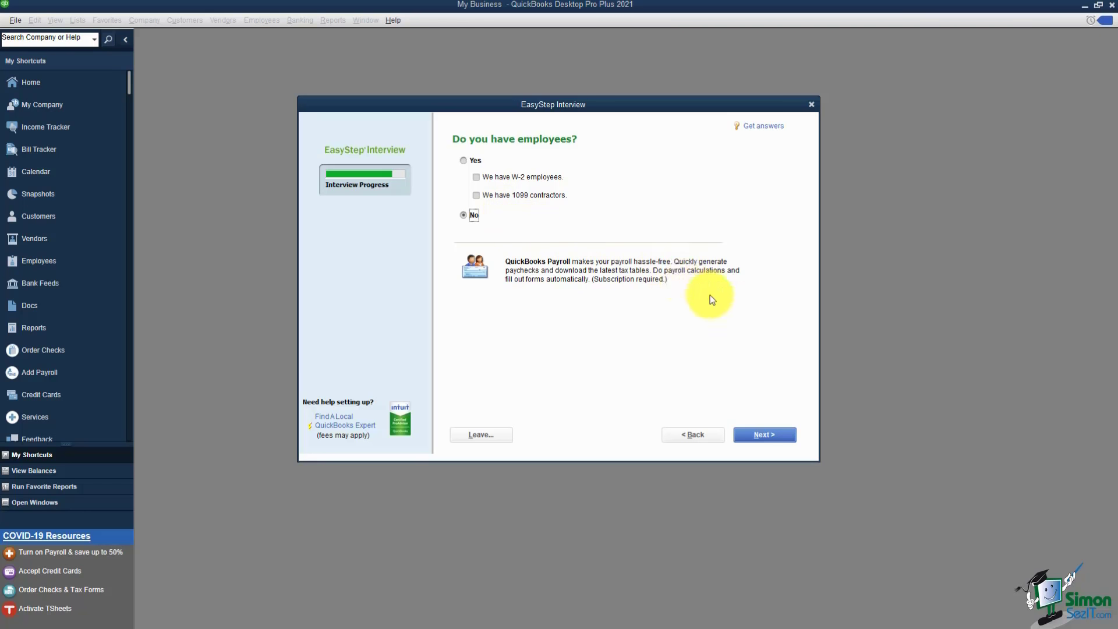
click(773, 436)
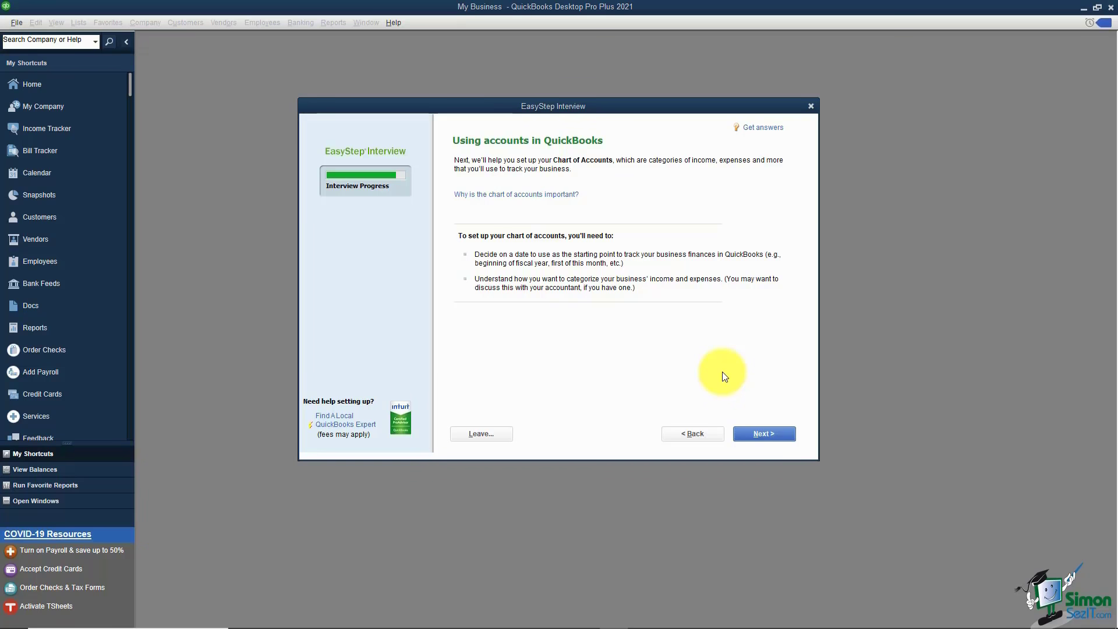
Keep 01/01/2020, the beginning of this fiscal year, as the QuickBooks start date
click(770, 436)
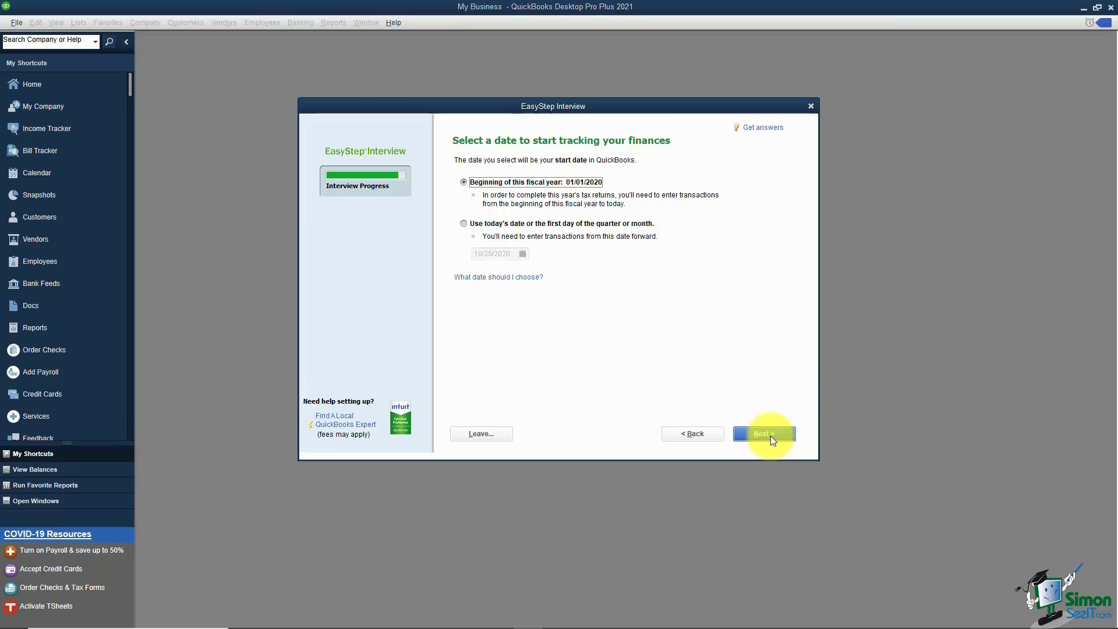
click(771, 438)
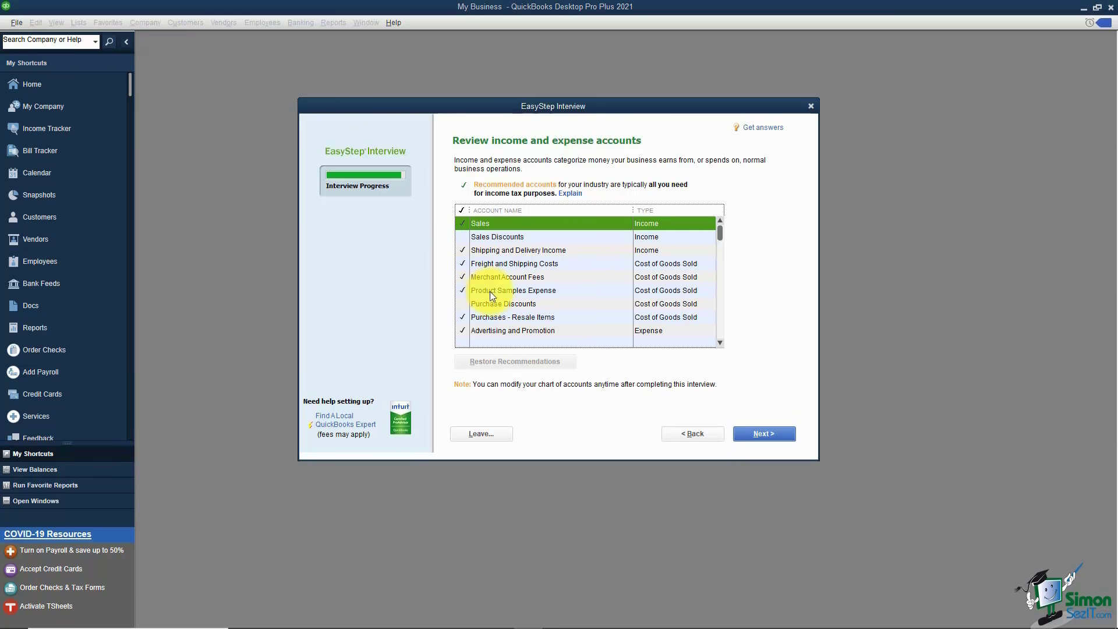
Tick Charitable Contributions and Continuing Education in the account list, then accept the accounts
click(721, 343)
click(720, 343)
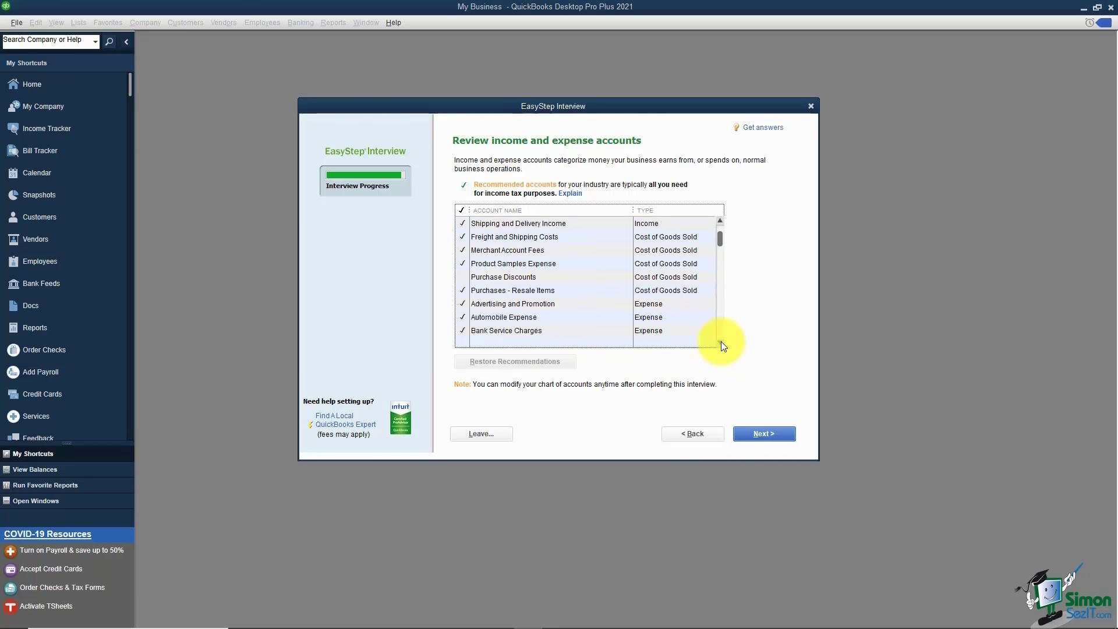
click(720, 343)
click(721, 343)
click(720, 344)
click(720, 343)
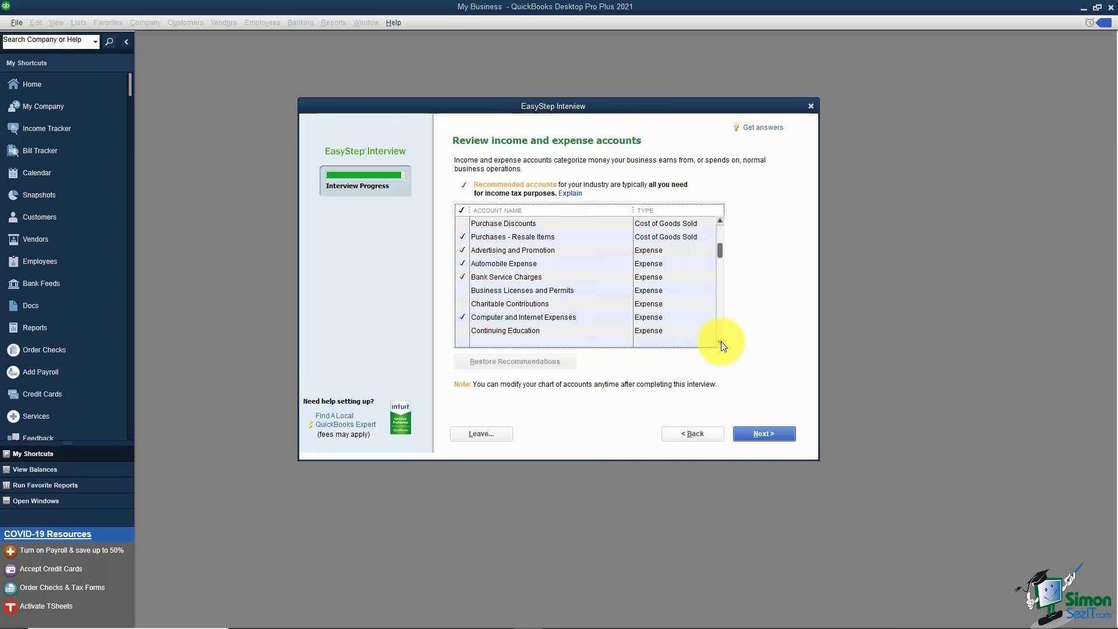
click(461, 304)
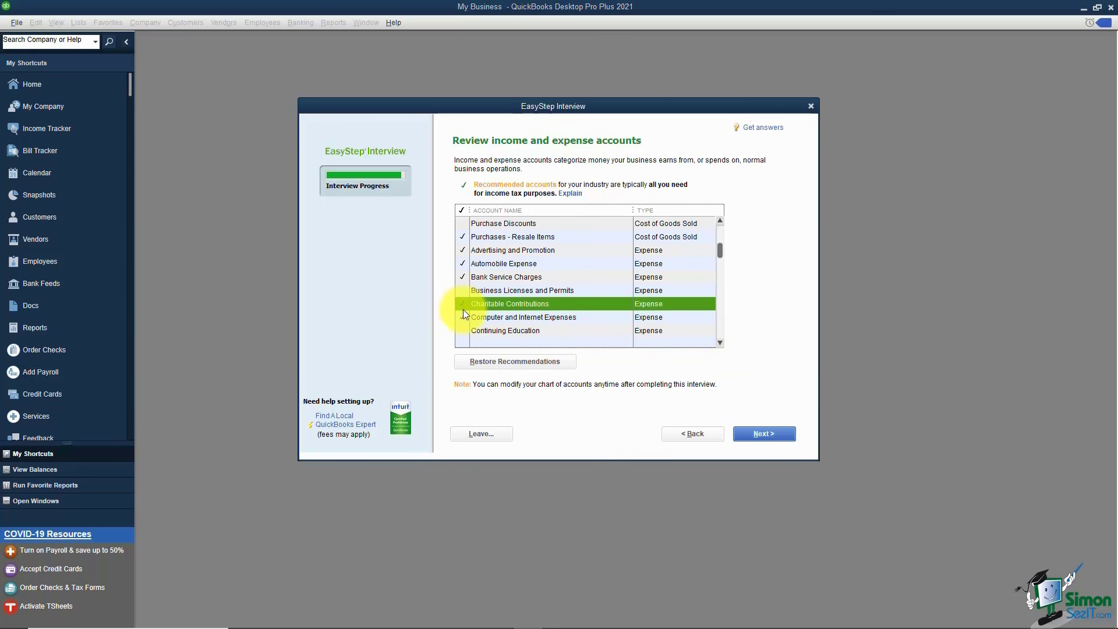
click(462, 332)
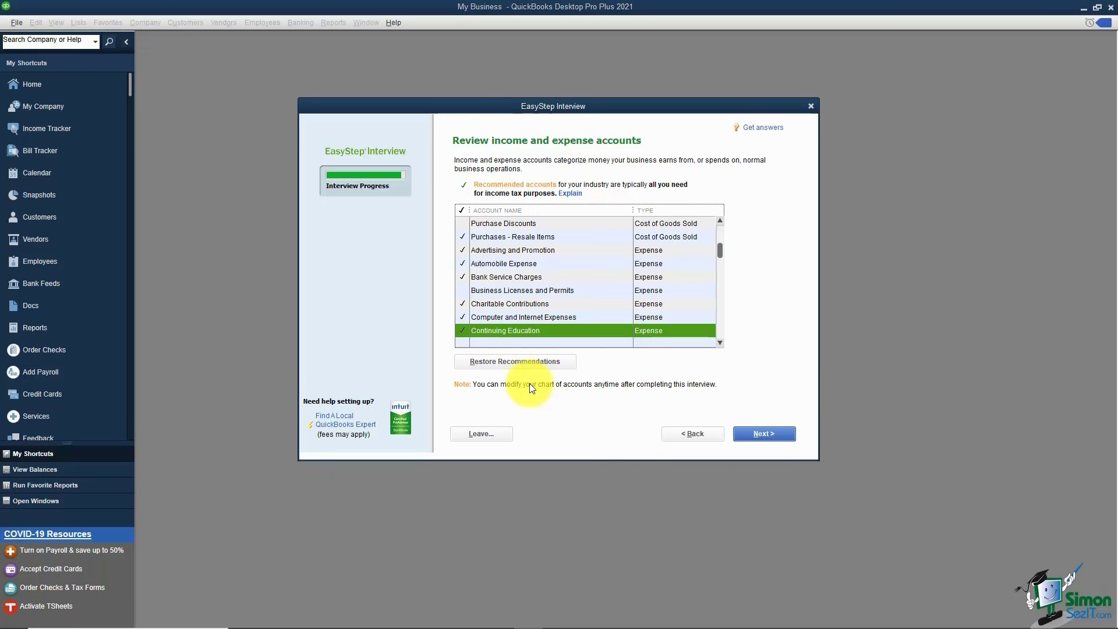
click(760, 434)
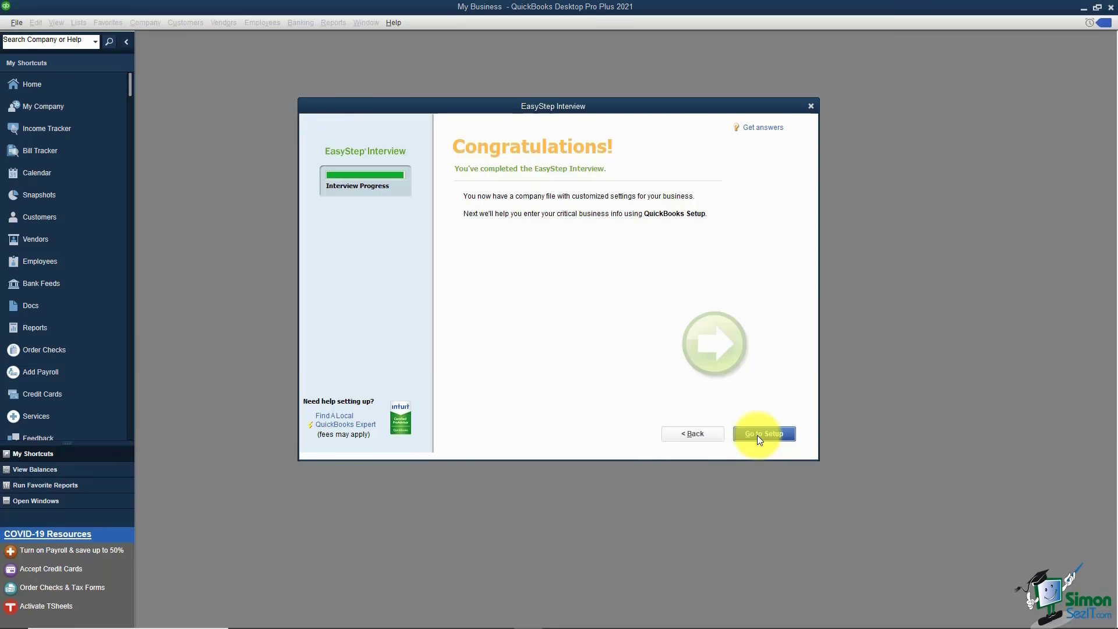
Move on from the Congratulations page and close the QuickBooks Desktop Setup window
click(760, 436)
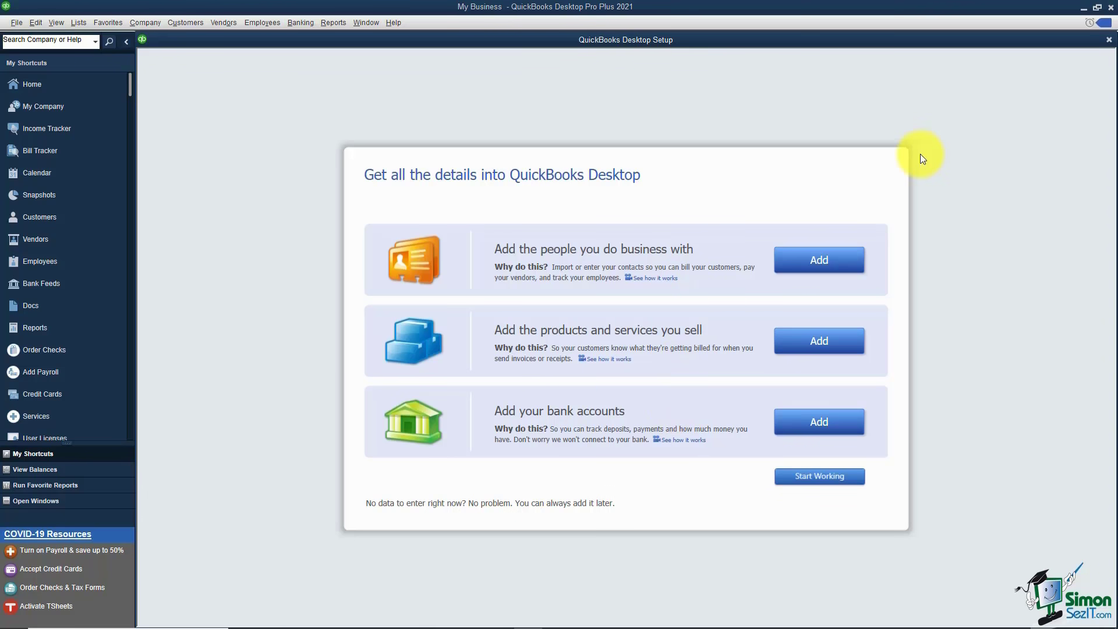
click(1109, 41)
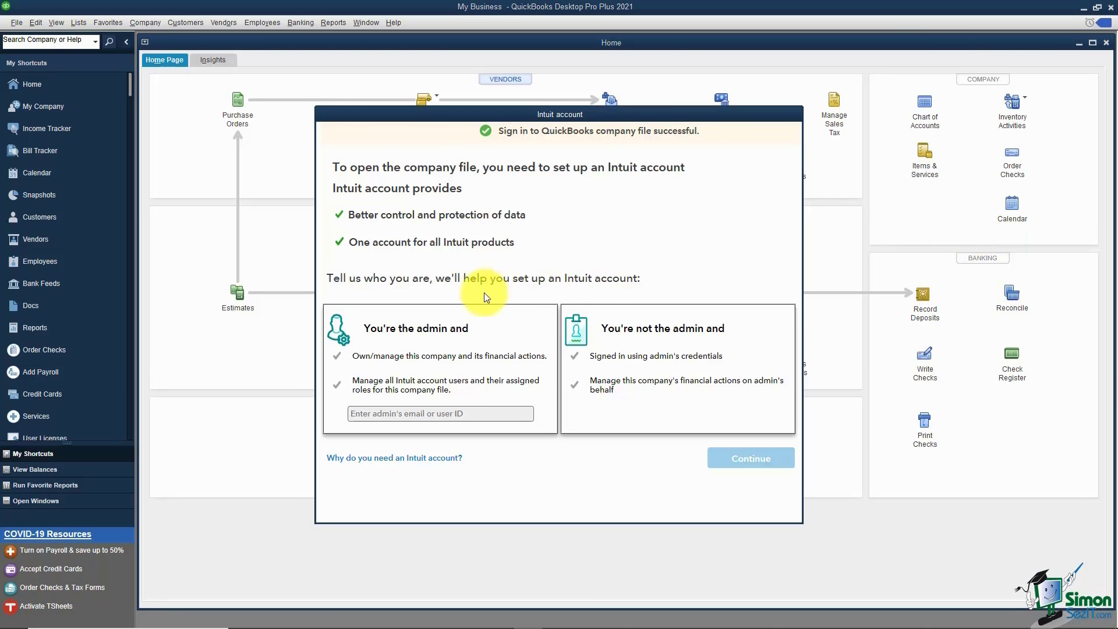
Enter the admin's e-mail address in the 'You're the admin' card and continue
click(411, 414)
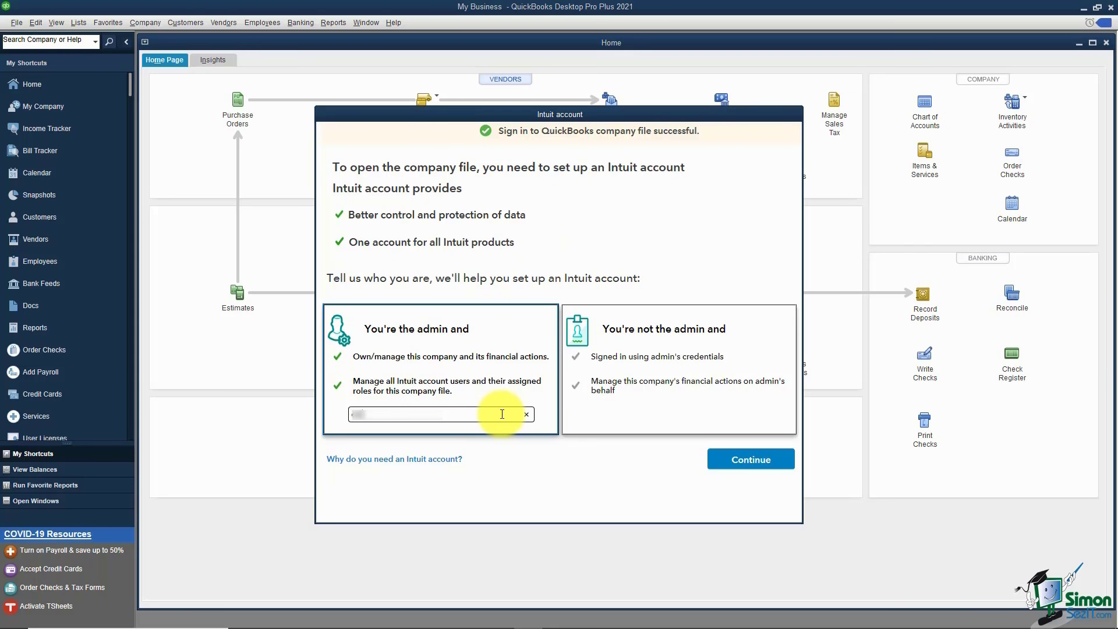
click(740, 459)
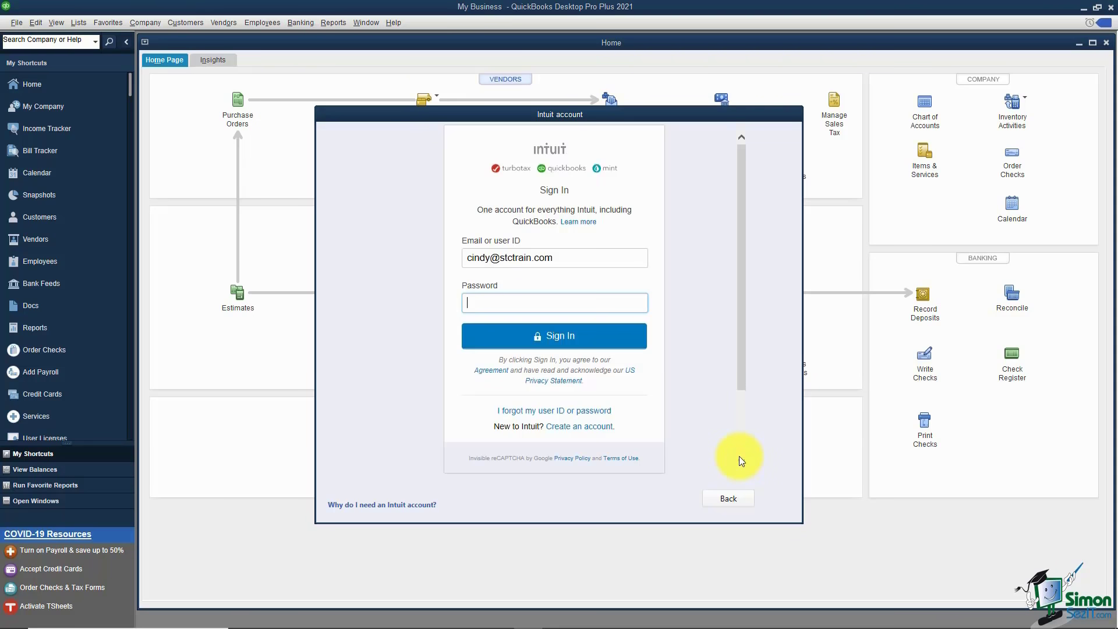
Sign in with the Intuit account password and dismiss the New Feature Tour
text(••••••••••••)
click(560, 336)
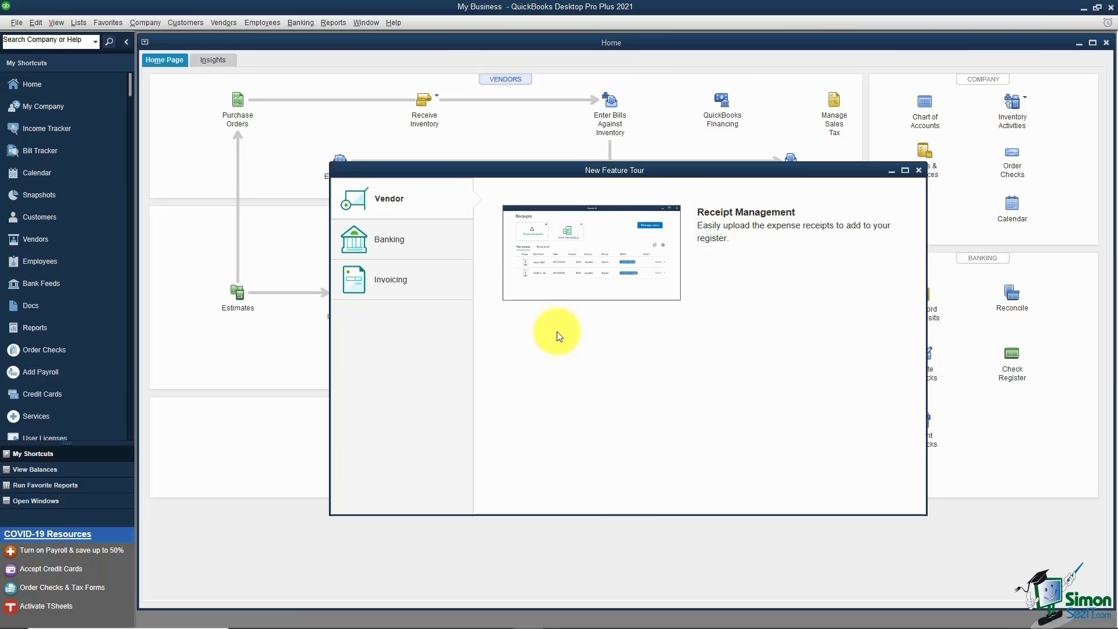
click(918, 171)
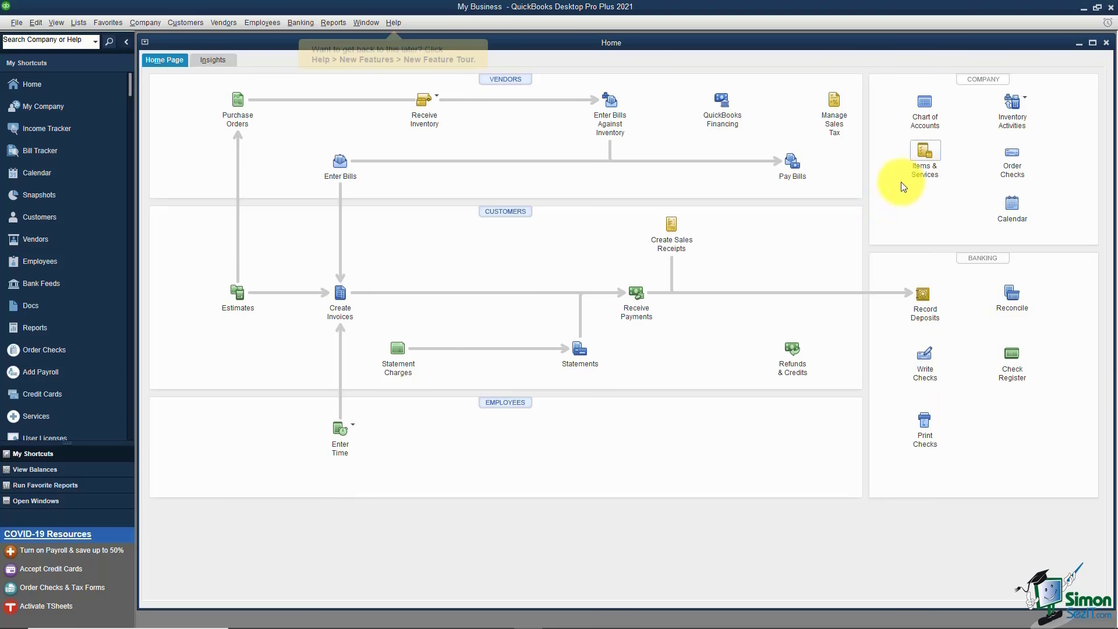
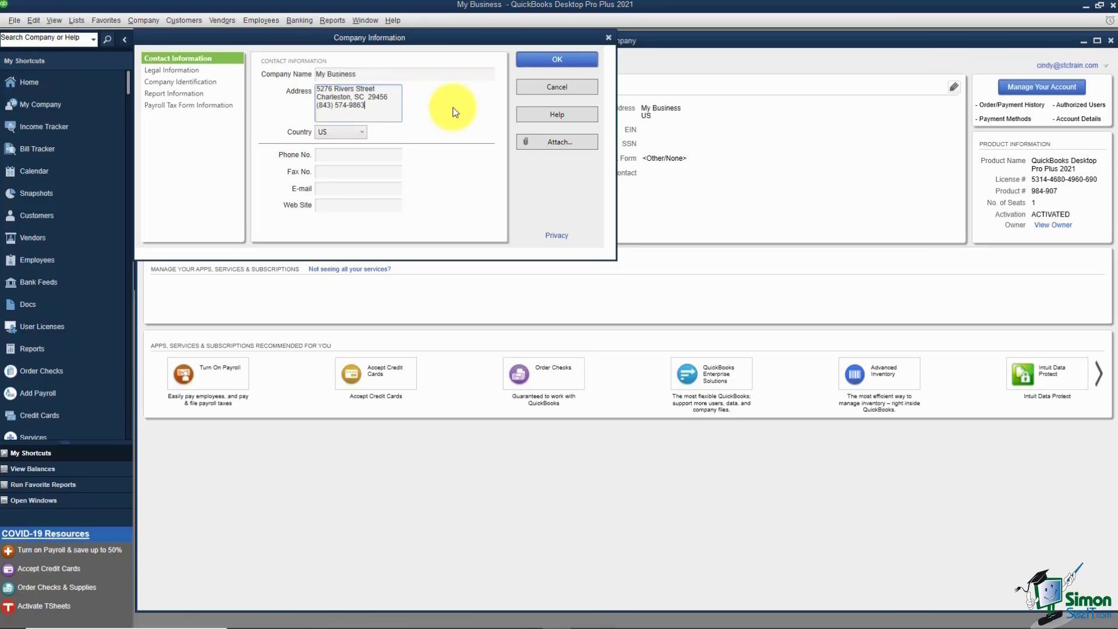
Review the company address and the empty contact fields, including Web Site
click(369, 155)
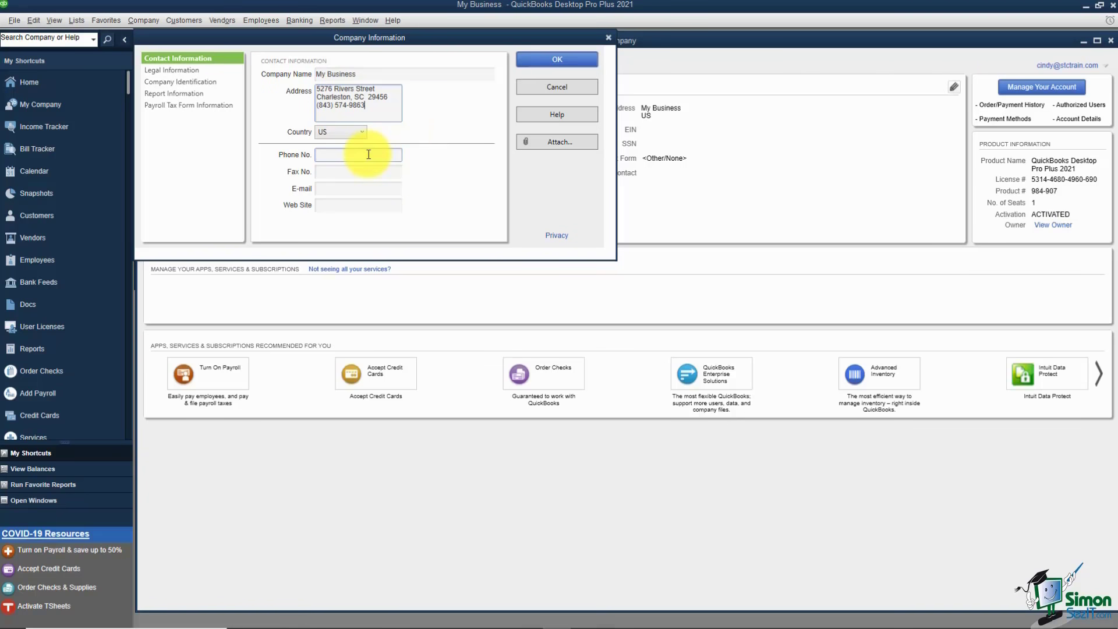
click(362, 170)
click(357, 187)
click(359, 204)
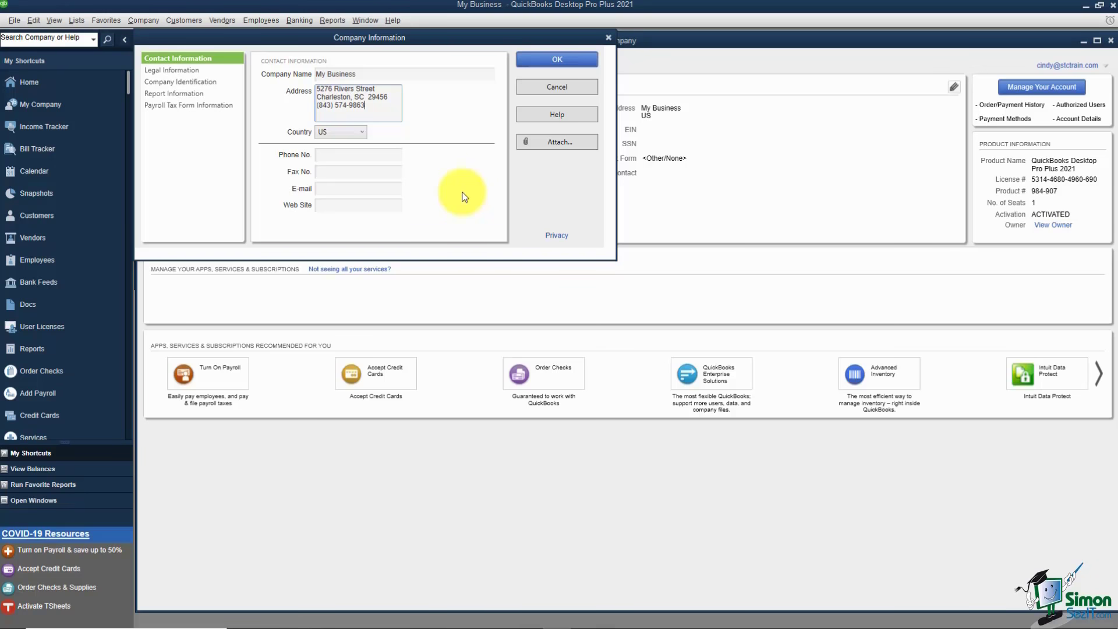
click(394, 206)
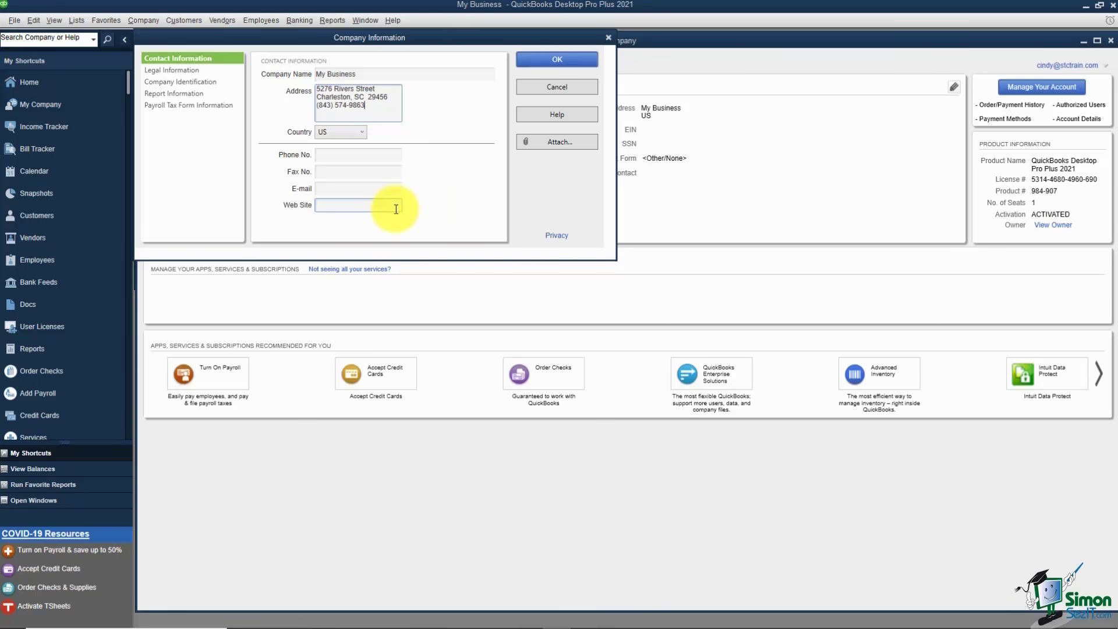
key(Tab)
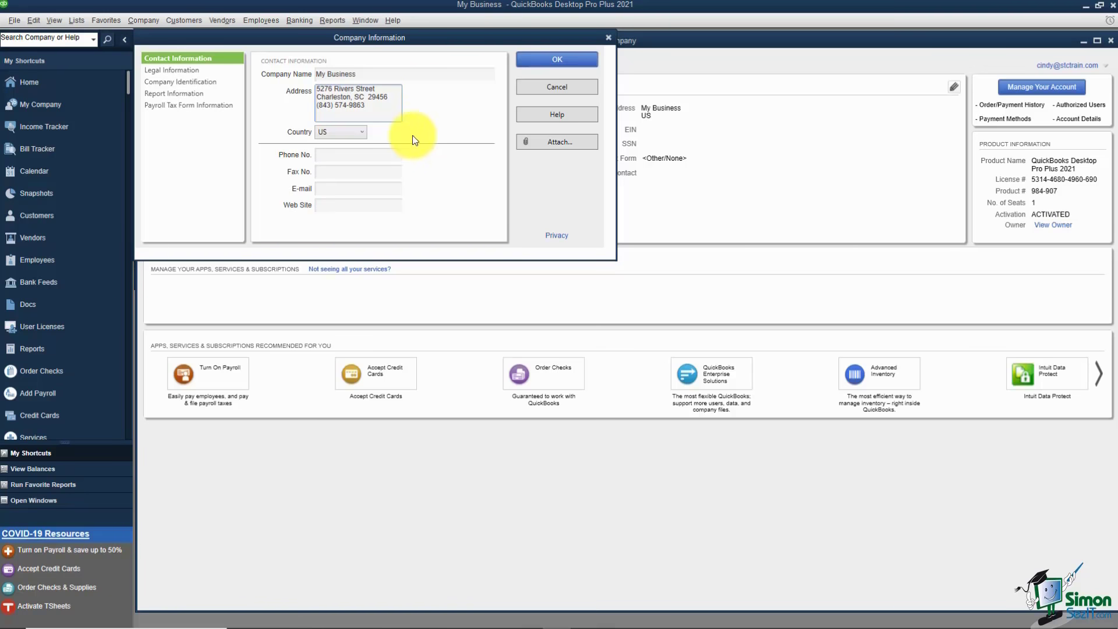
Copy the phone number line from the address and paste it into Phone No
drag(383, 106, 301, 106)
key(ctrl+c)
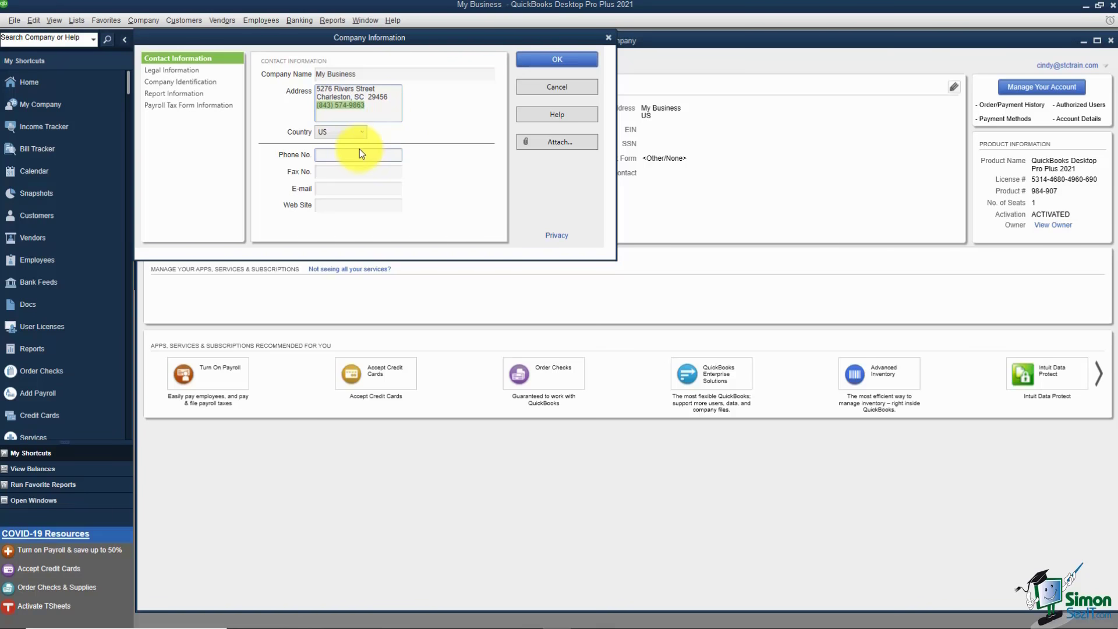
right_click(355, 105)
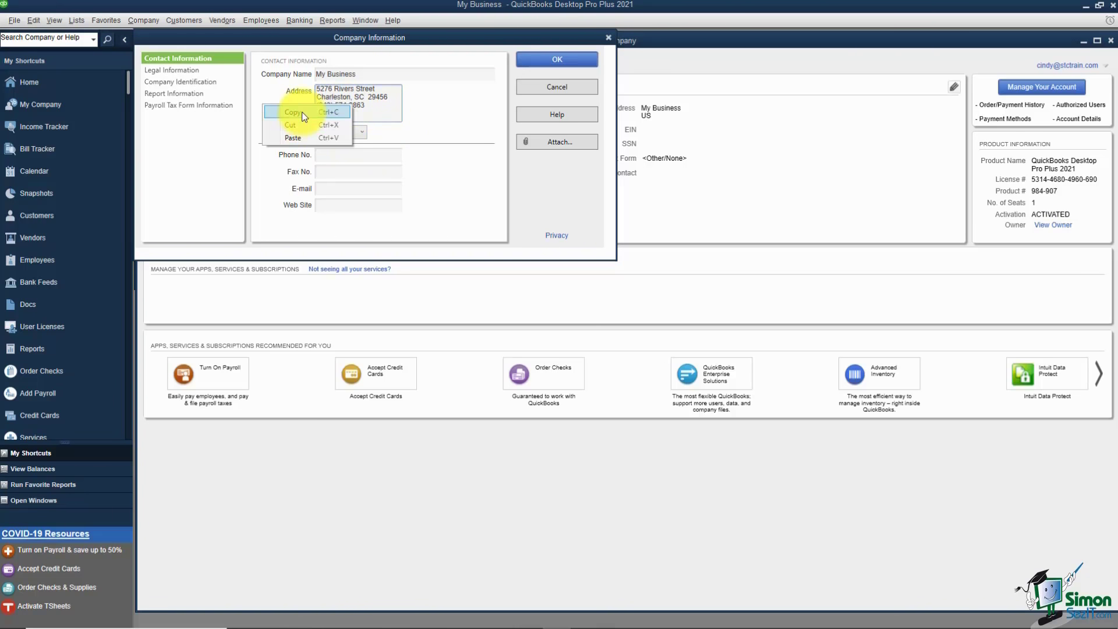
key(Escape)
click(326, 155)
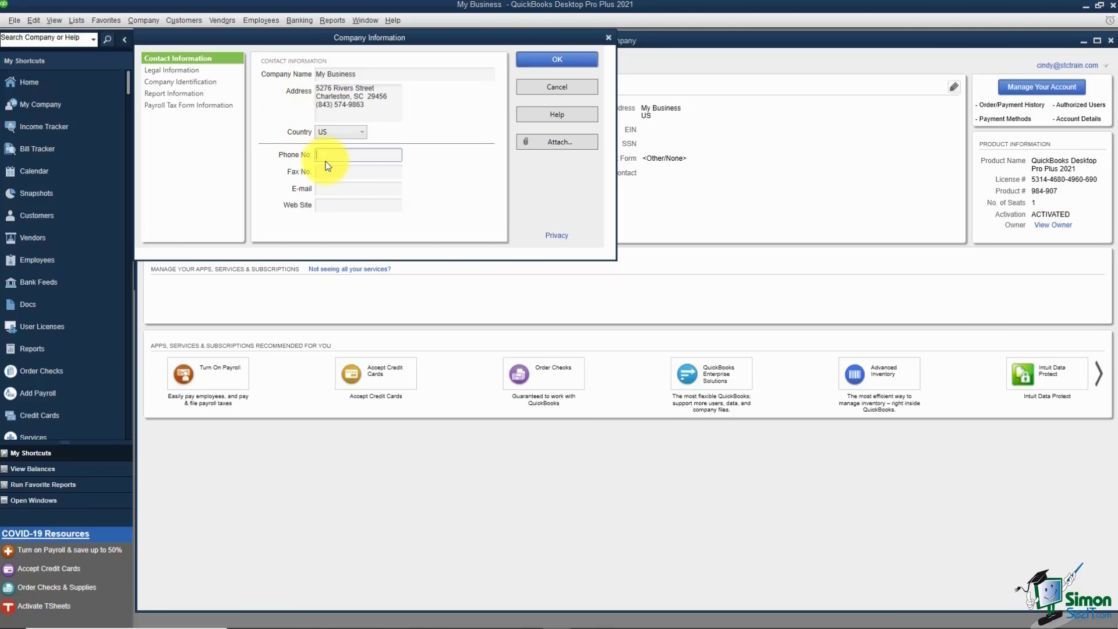
key(ctrl+v)
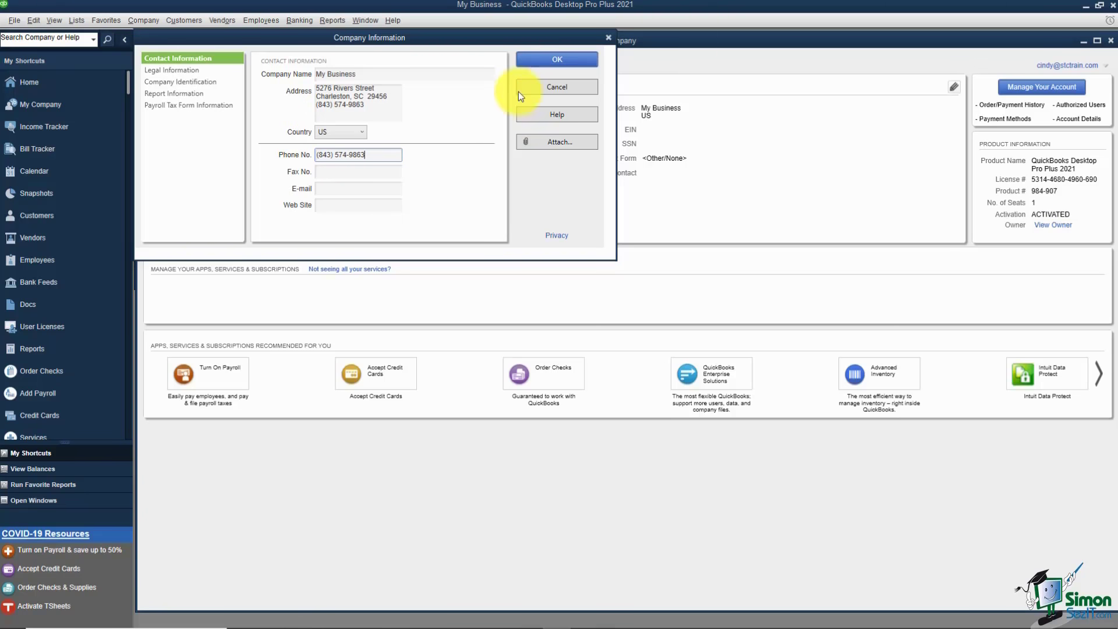
Confirm the edited Company Information with OK, triggering the legal address warning
click(547, 62)
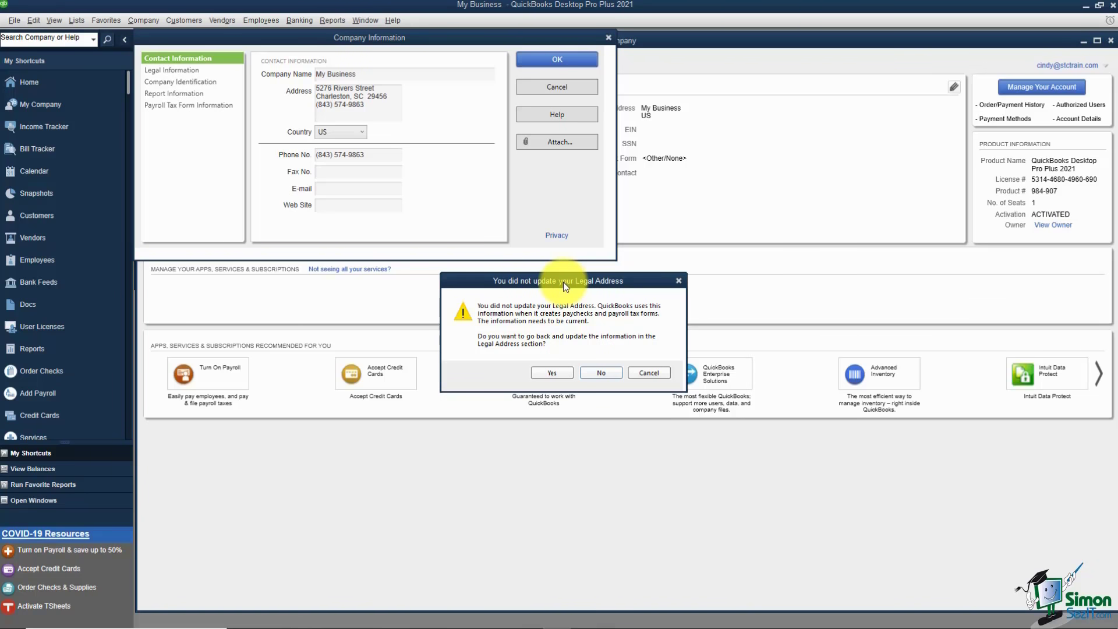
Answer No to updating the legal address so the contact details save
click(593, 373)
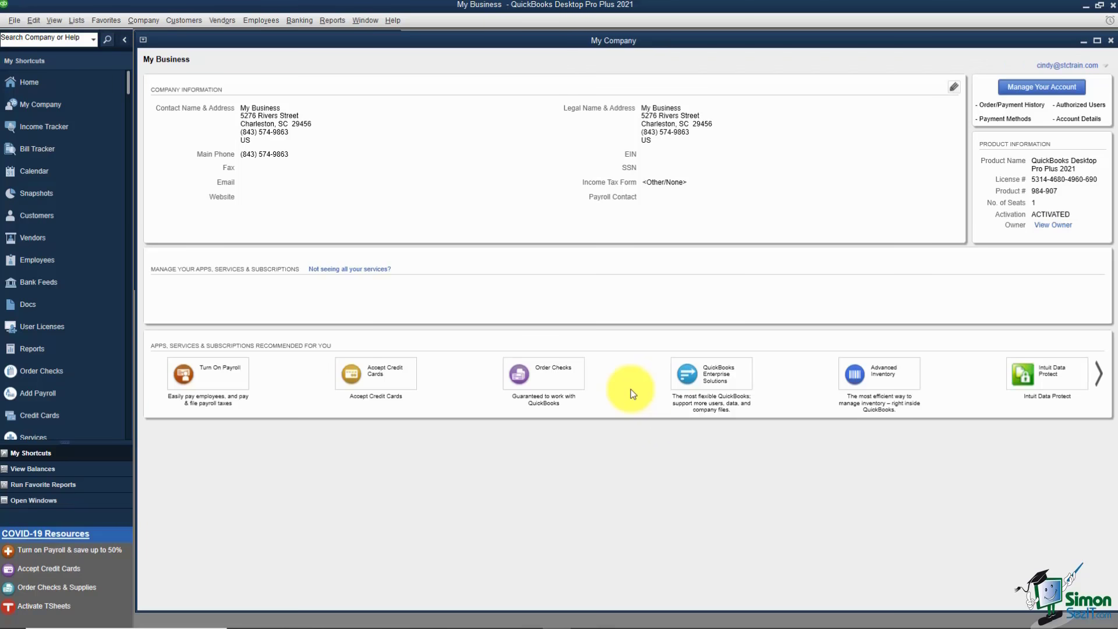
Close the My Company window and maximize the Home page
click(1111, 40)
click(378, 40)
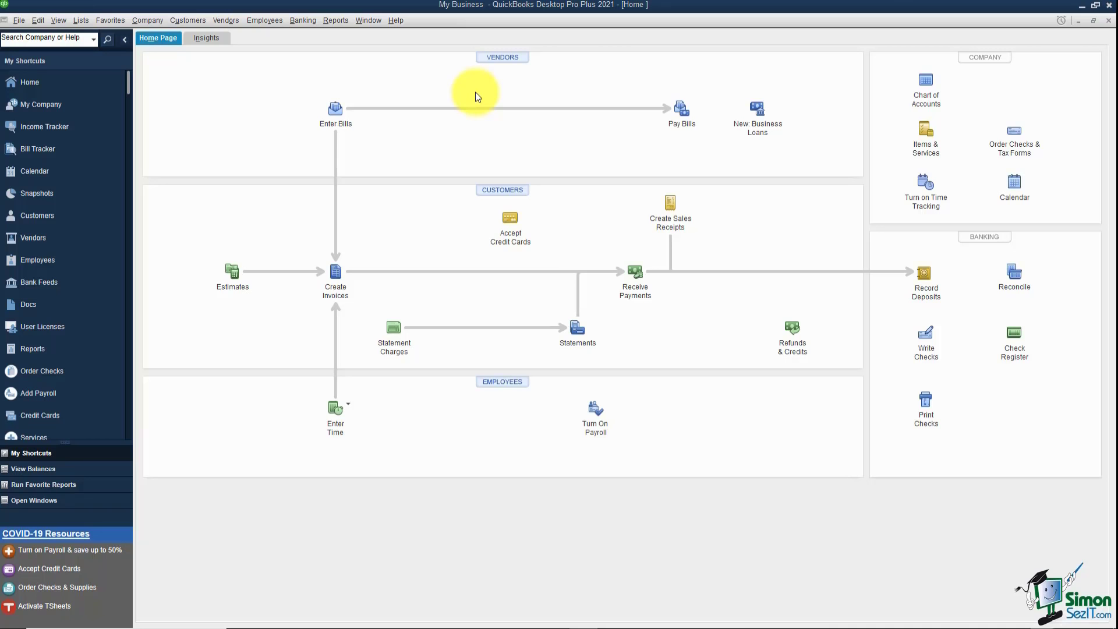
click(205, 38)
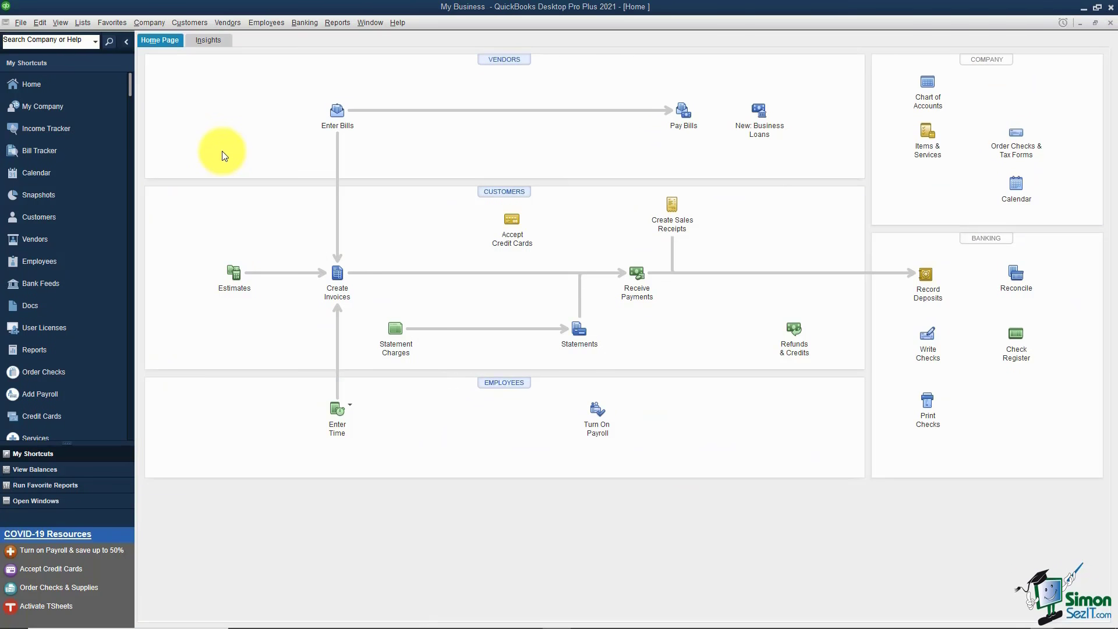
Choose File > Utilities > Copy Company File for QuickBooks Online
click(22, 25)
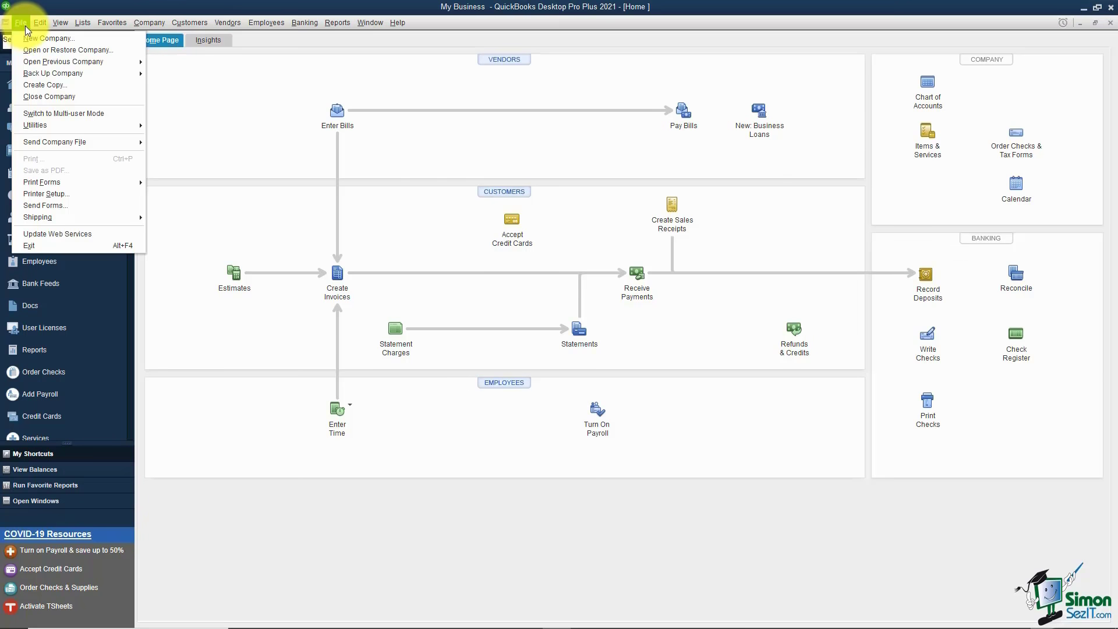
mouse_move(61, 128)
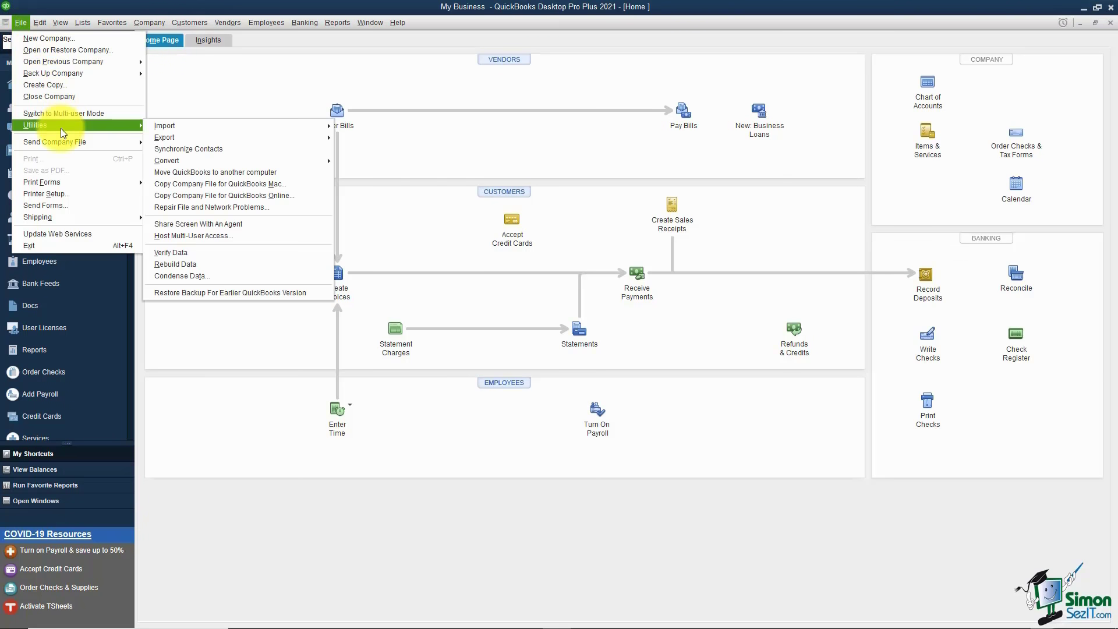
mouse_move(293, 142)
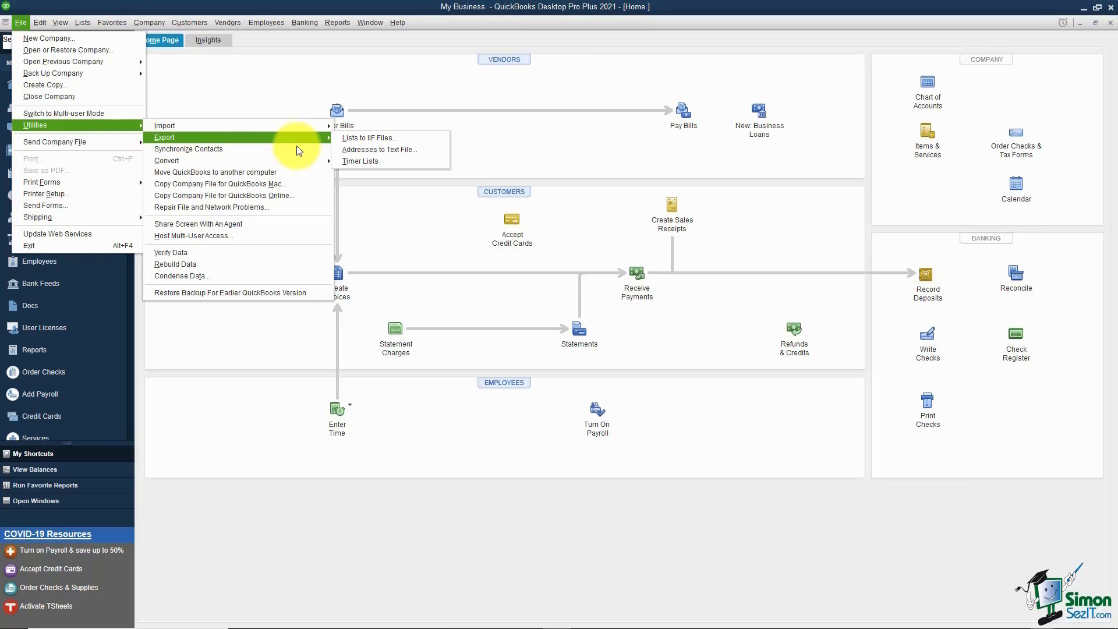
click(310, 200)
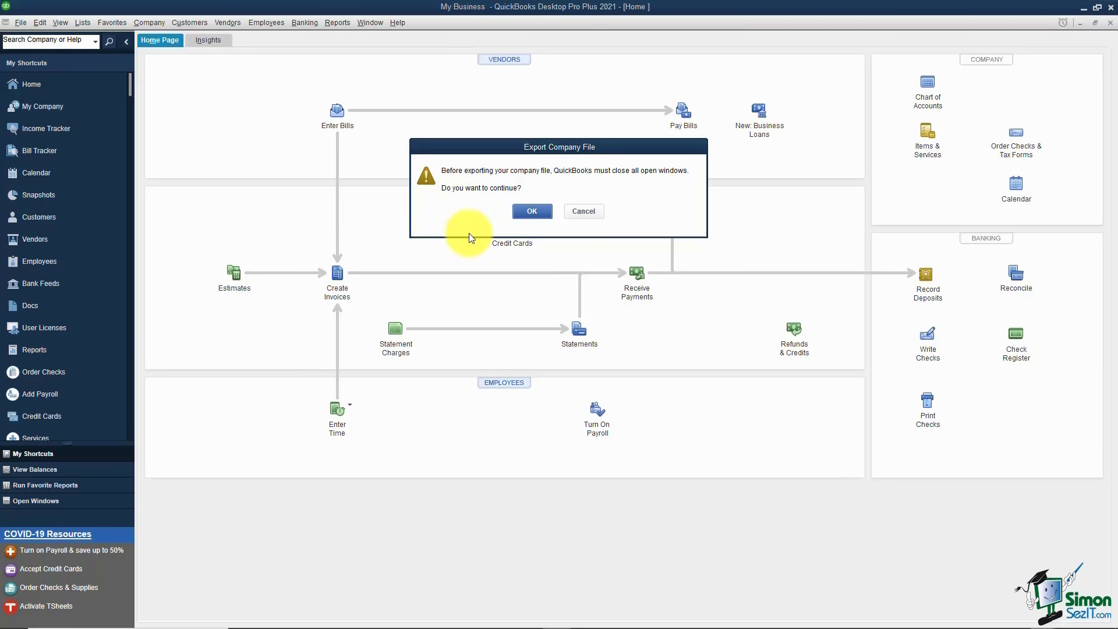
Export the company file to the Desktop as My Business .OE.qbw and acknowledge success
click(532, 212)
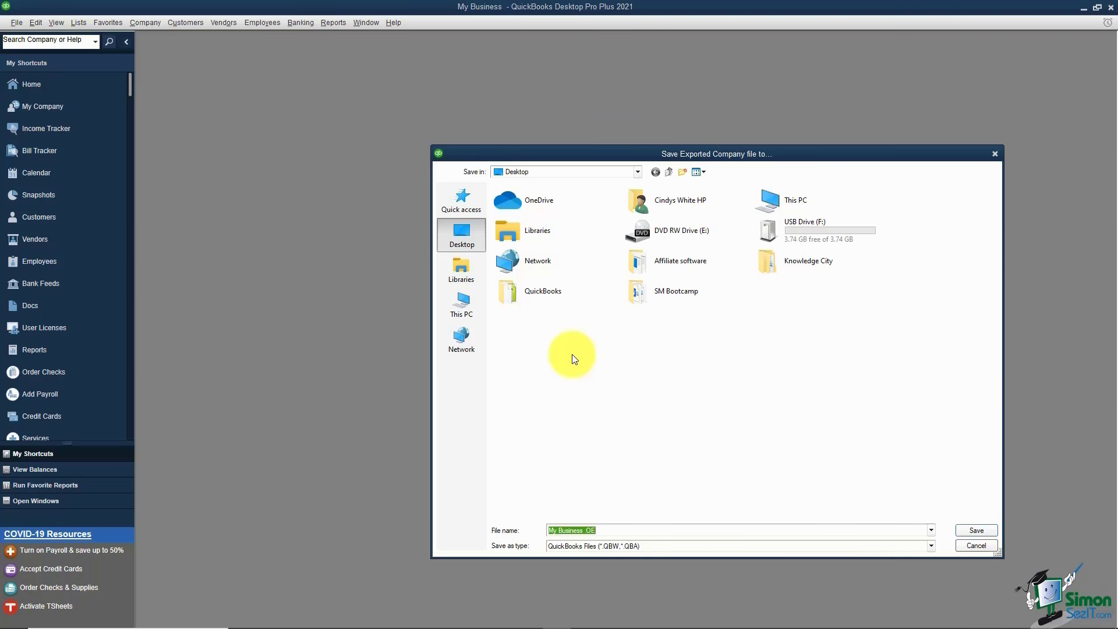
click(963, 530)
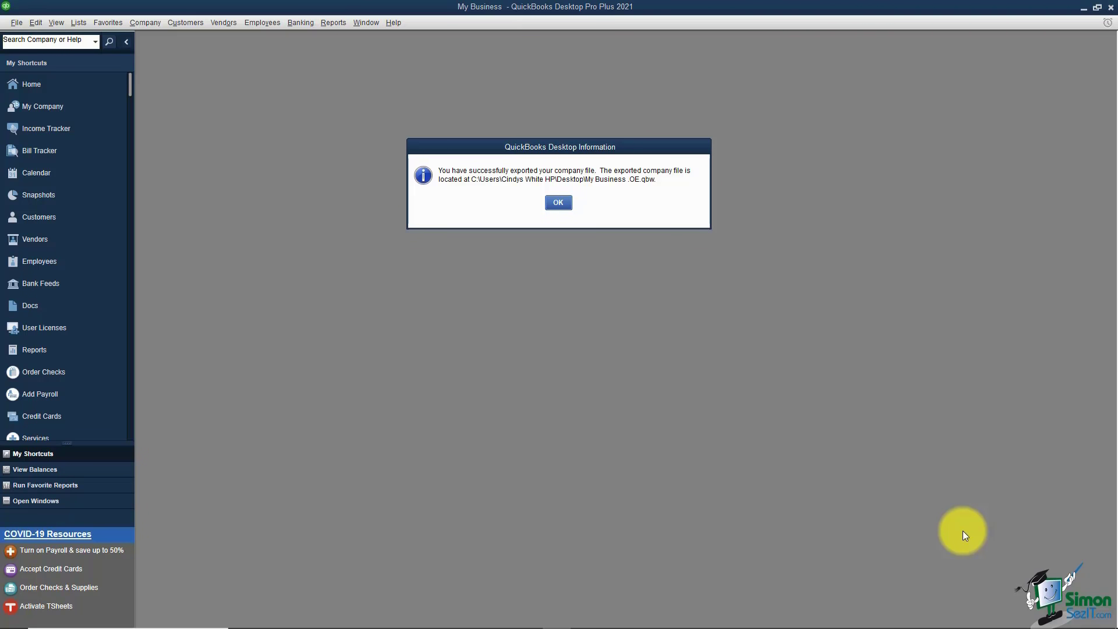
click(559, 205)
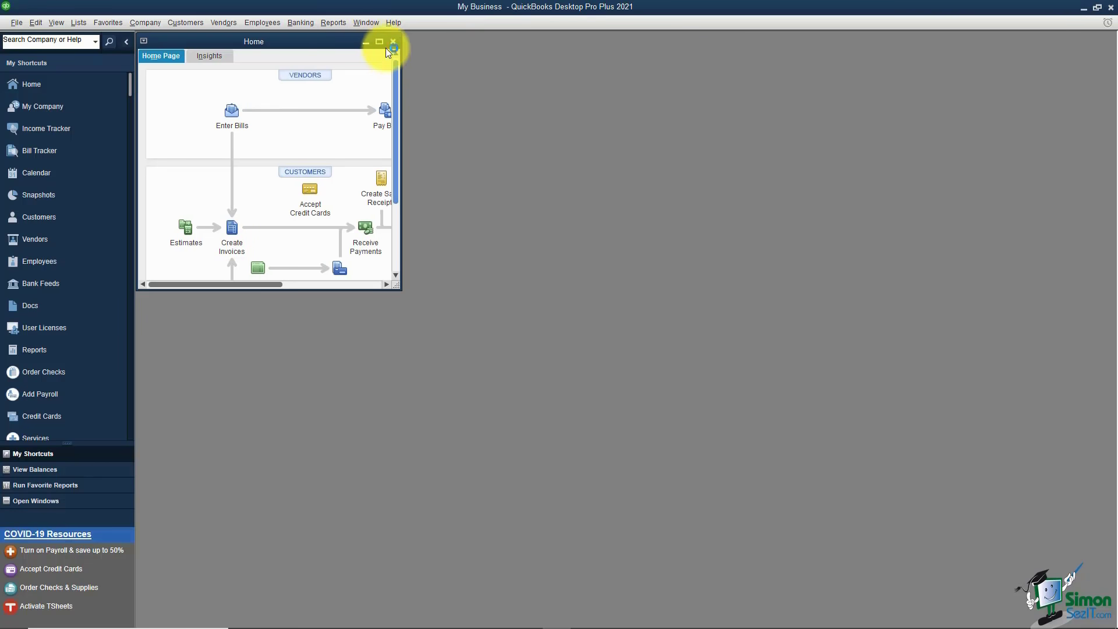
Maximize the Home window to show the full flowchart, then open the View menu
click(380, 40)
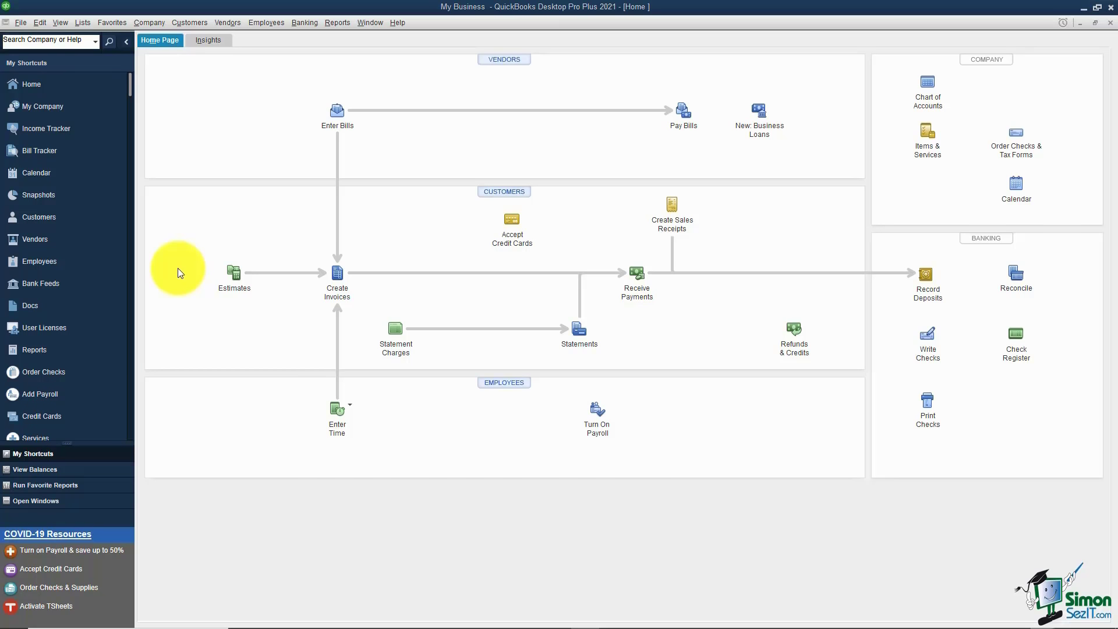
click(61, 25)
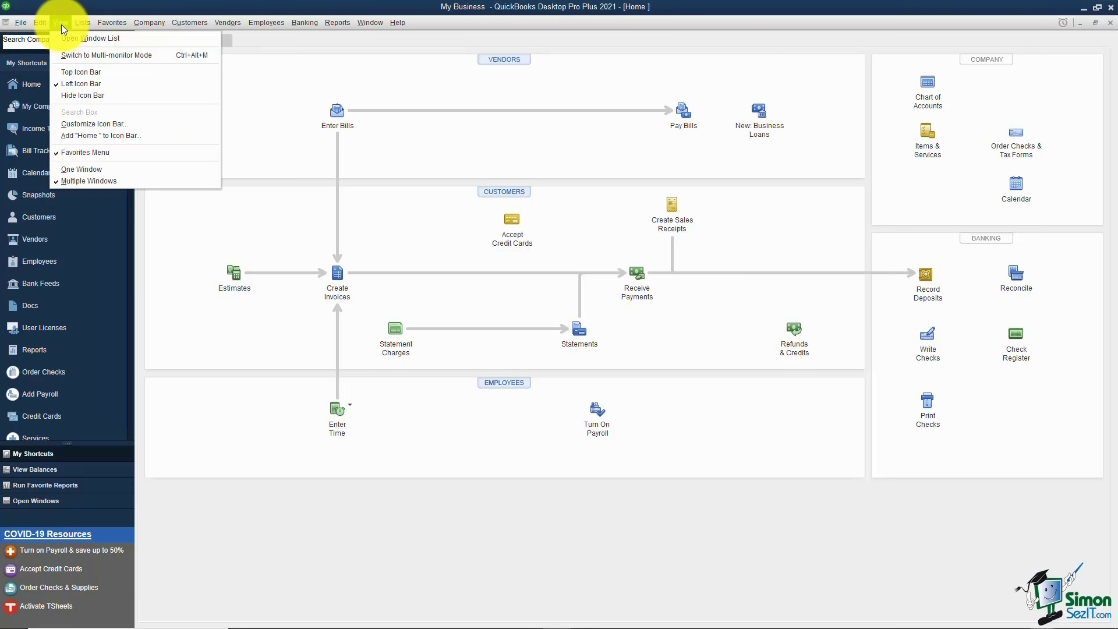
Switch to the Top Icon Bar layout, then reopen and dismiss the View menu
click(123, 75)
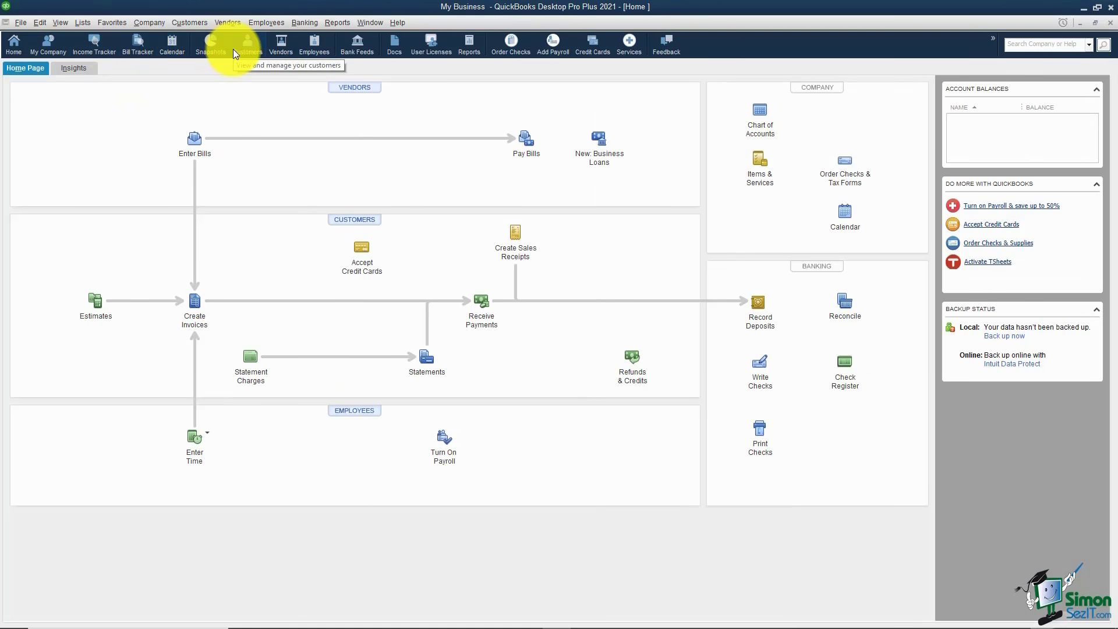
click(58, 22)
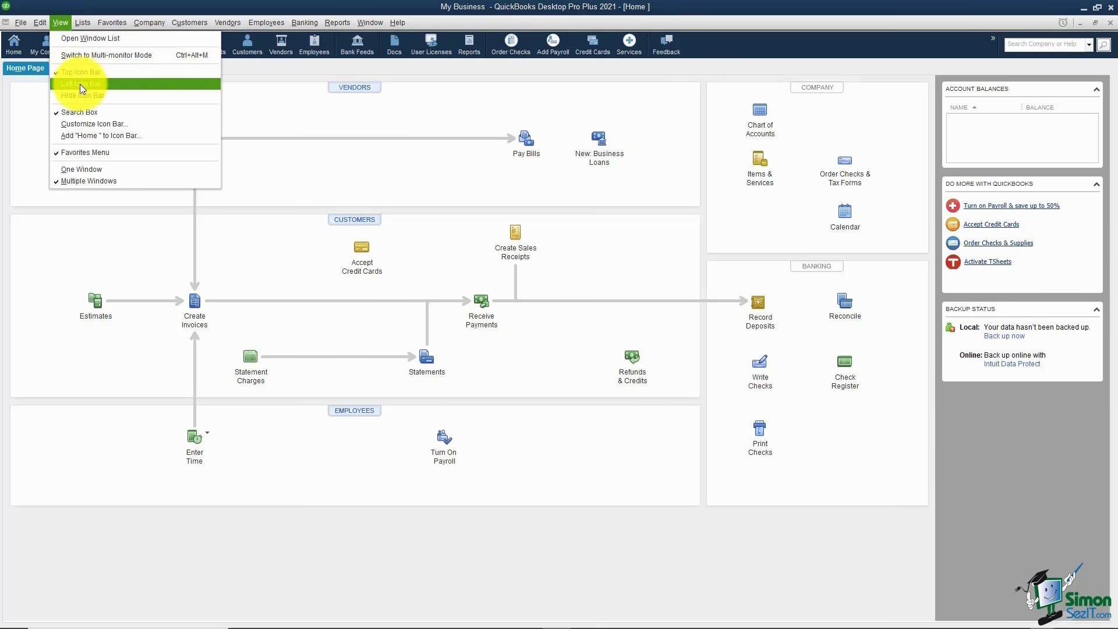
click(37, 100)
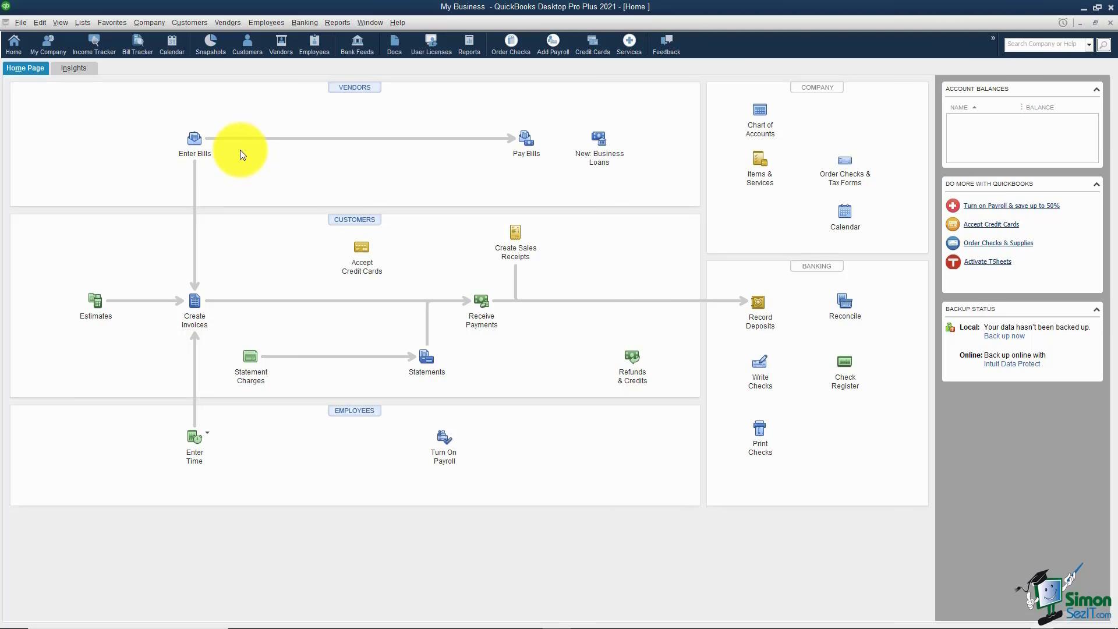
Open a blank Enter Bills form, then bring the Home page back via Window > Home
click(195, 140)
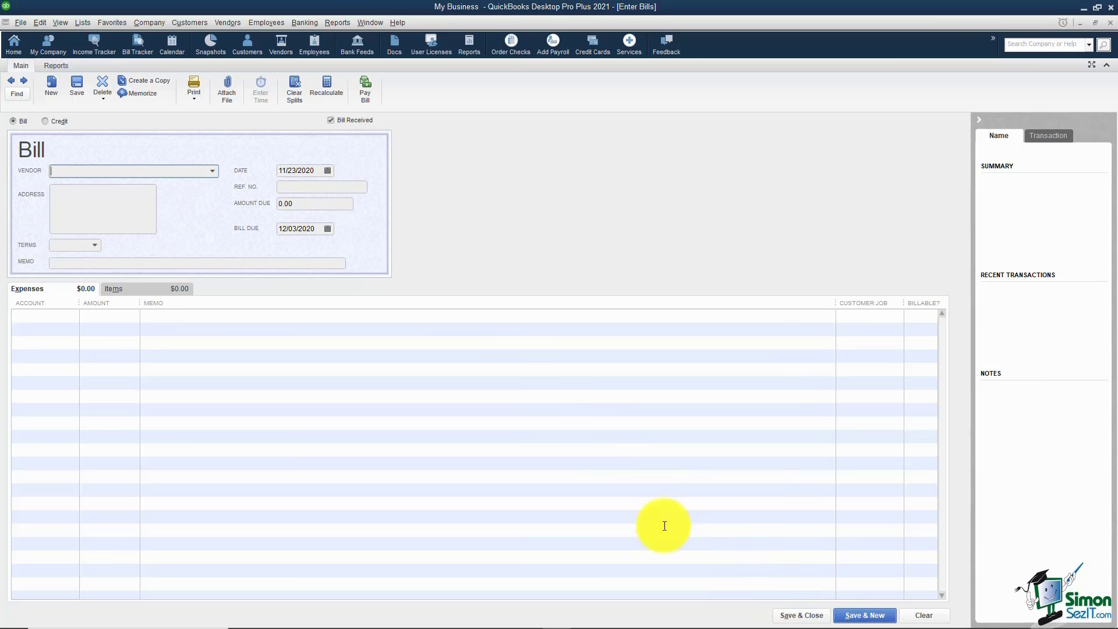
click(366, 22)
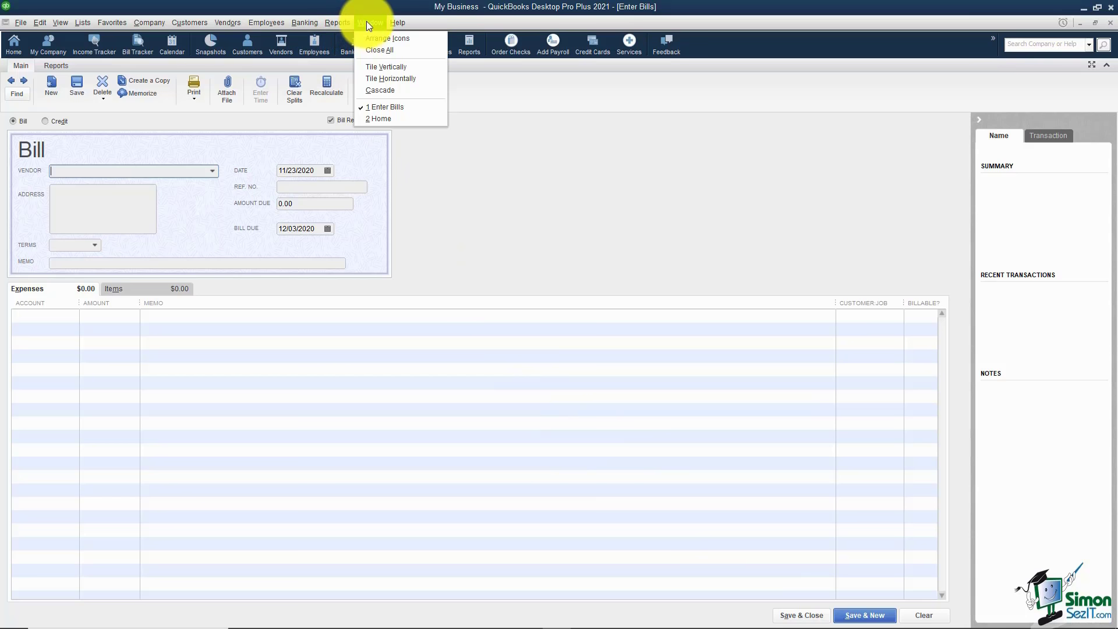
click(377, 120)
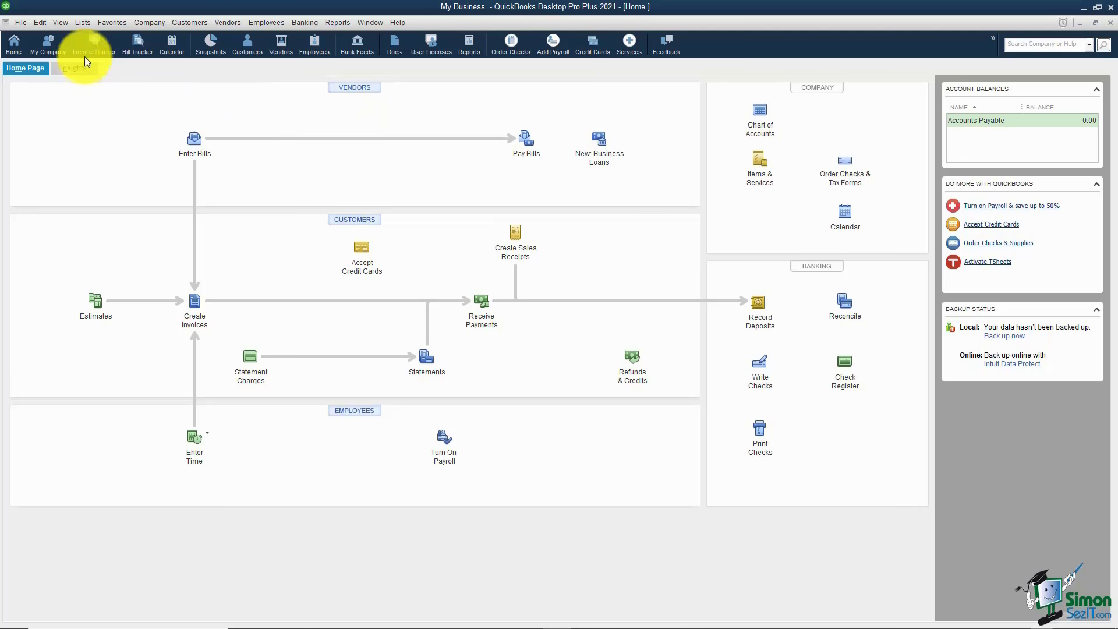
click(57, 26)
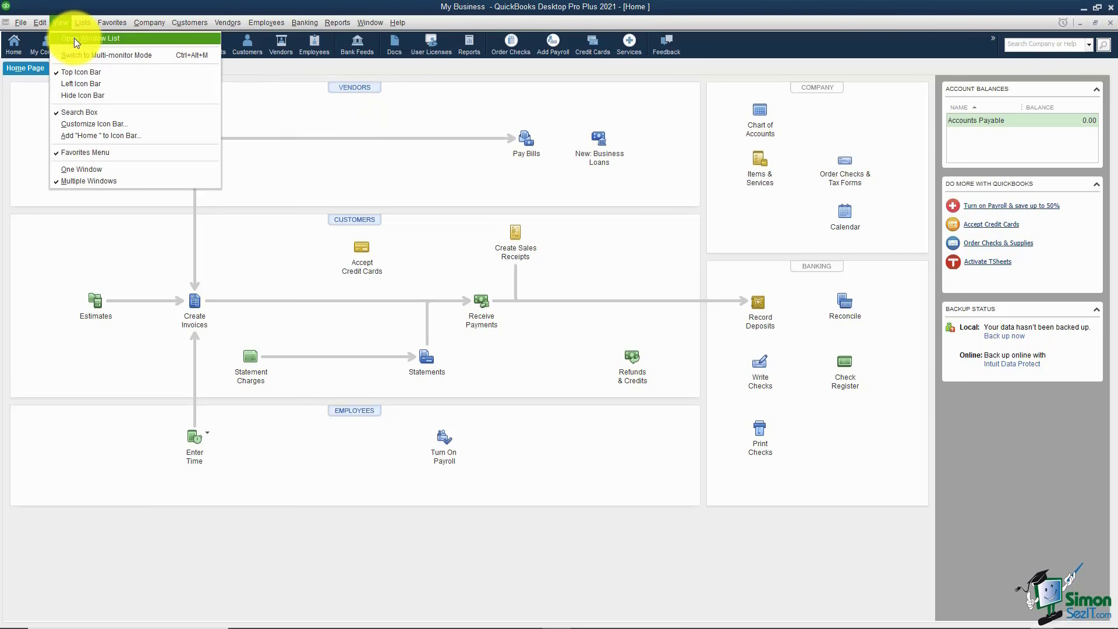
Show the Open Window List, switch between Enter Bills and Home, then close Enter Bills
click(75, 40)
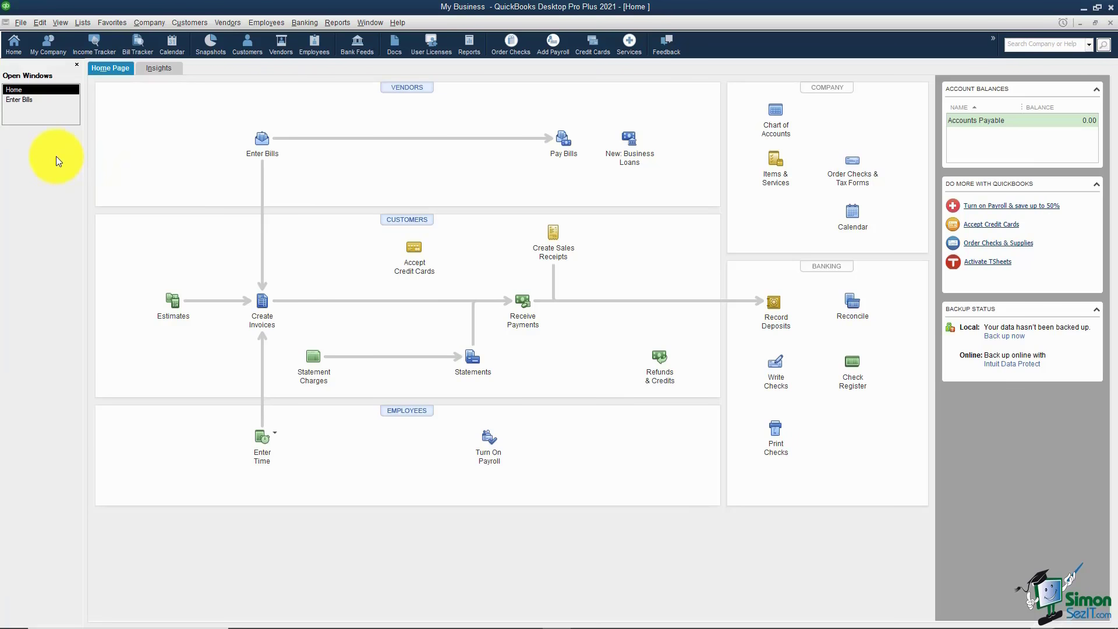
click(41, 100)
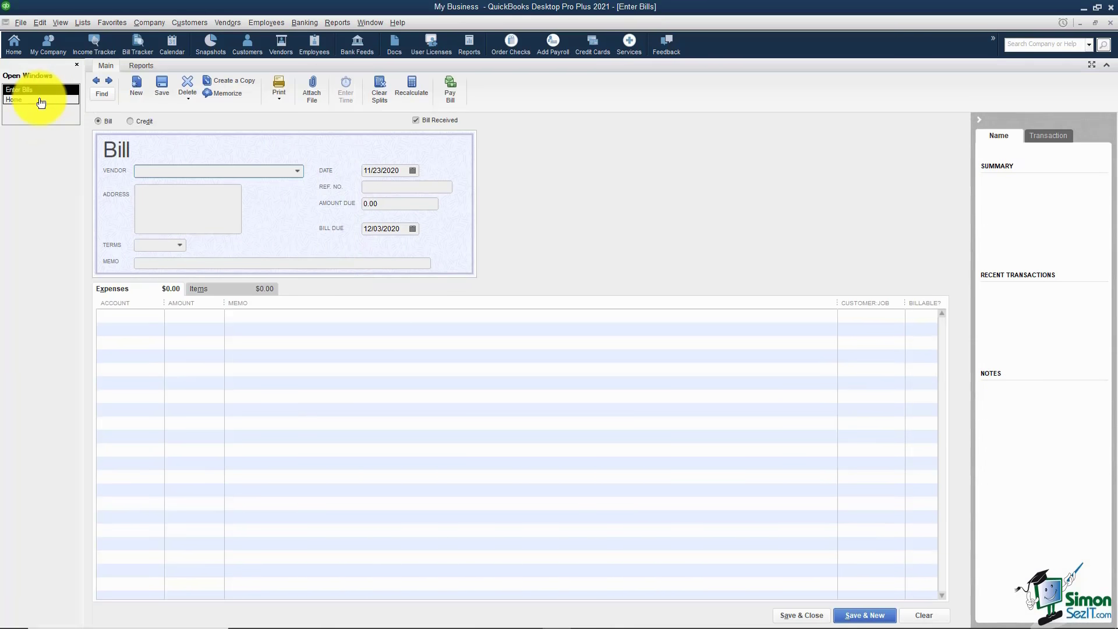
click(40, 100)
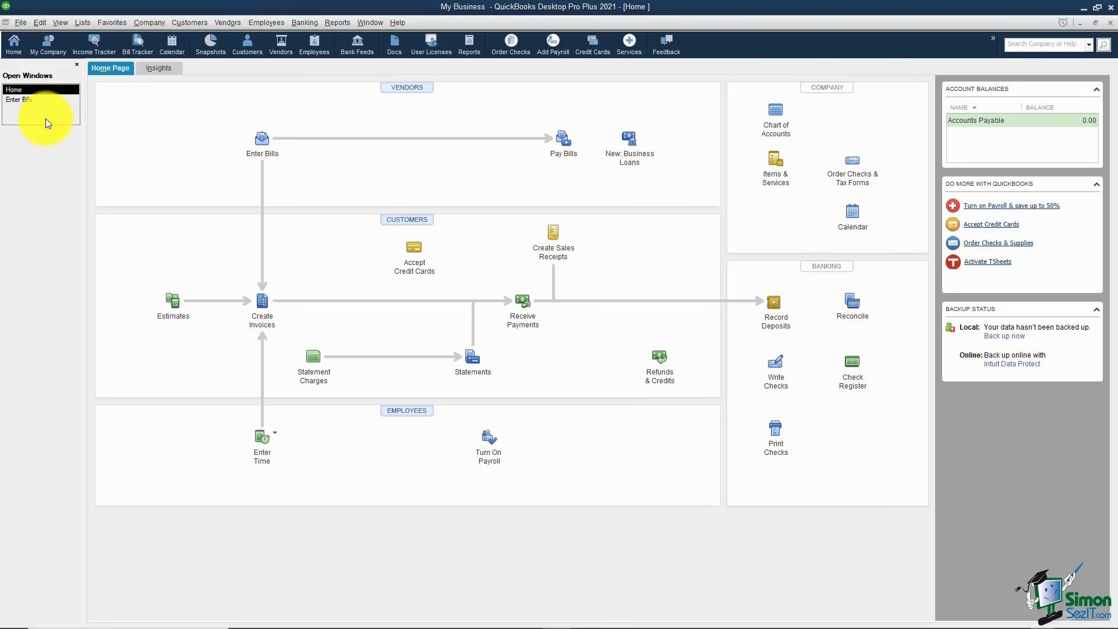
click(46, 101)
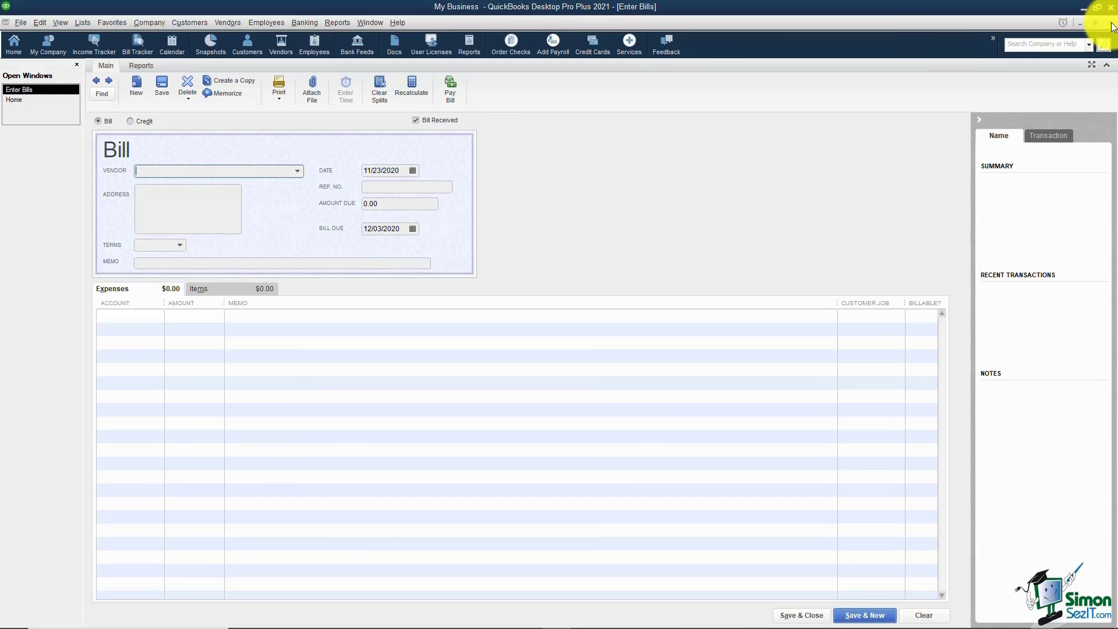
click(1111, 24)
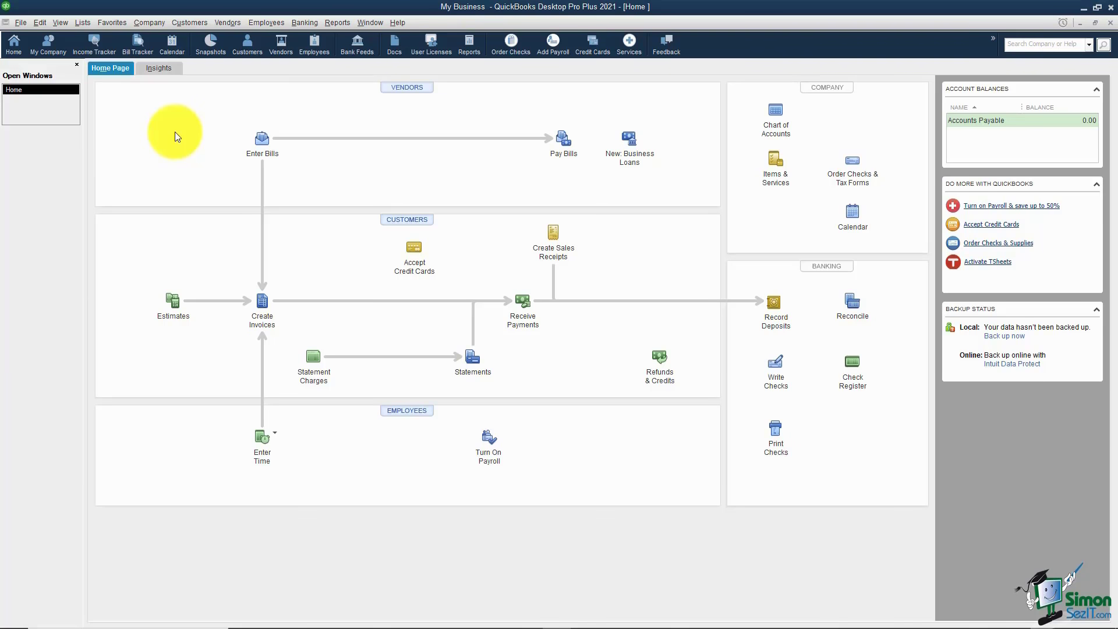
click(41, 23)
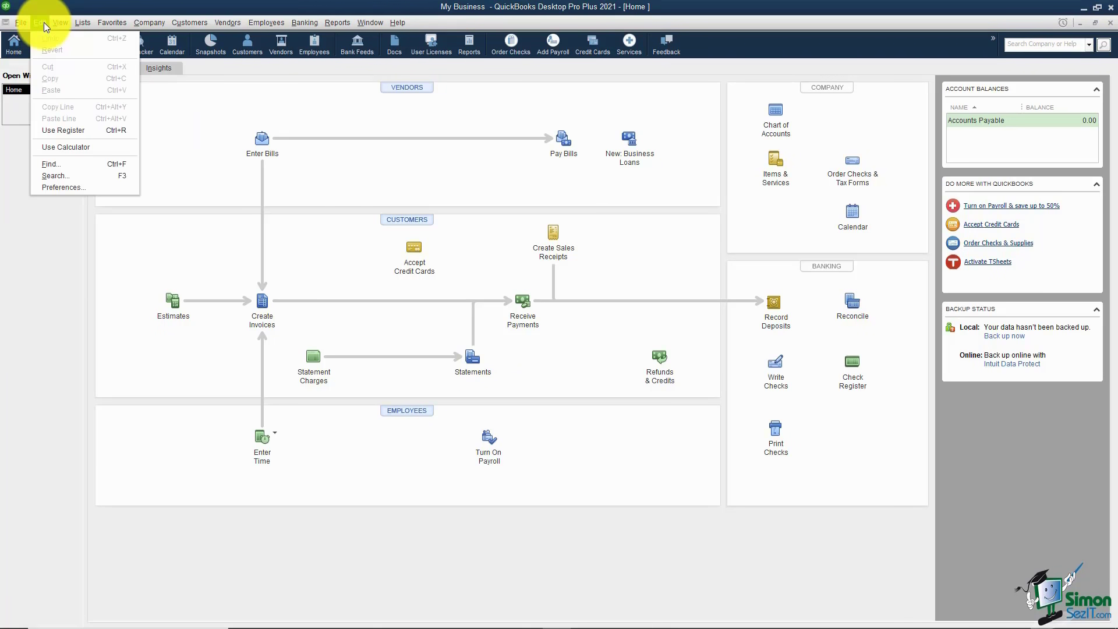
click(59, 189)
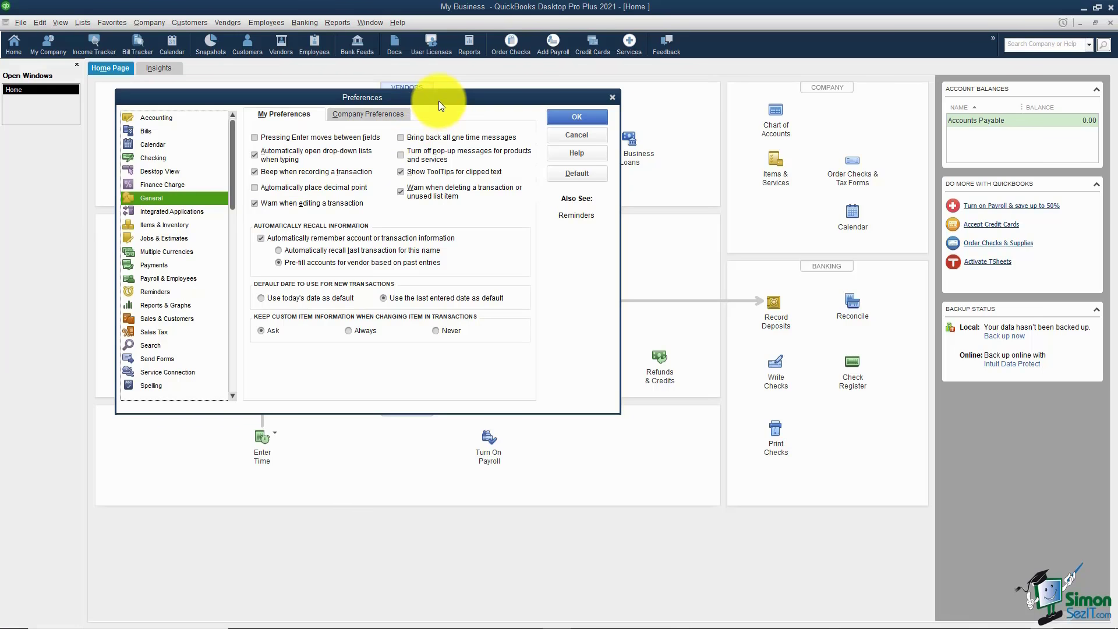
click(162, 117)
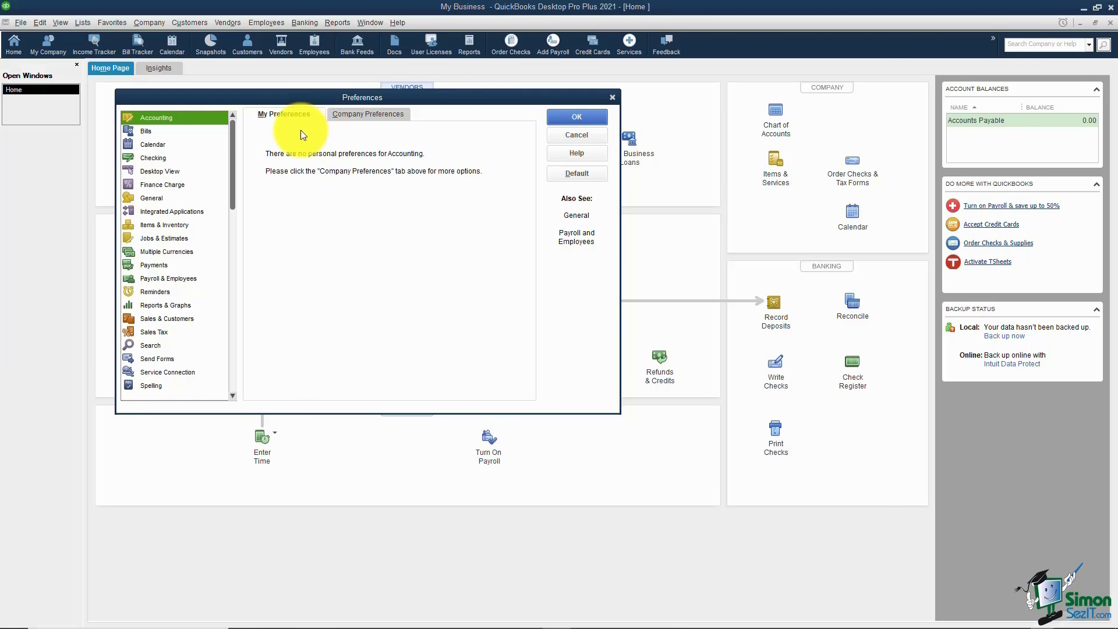
click(157, 197)
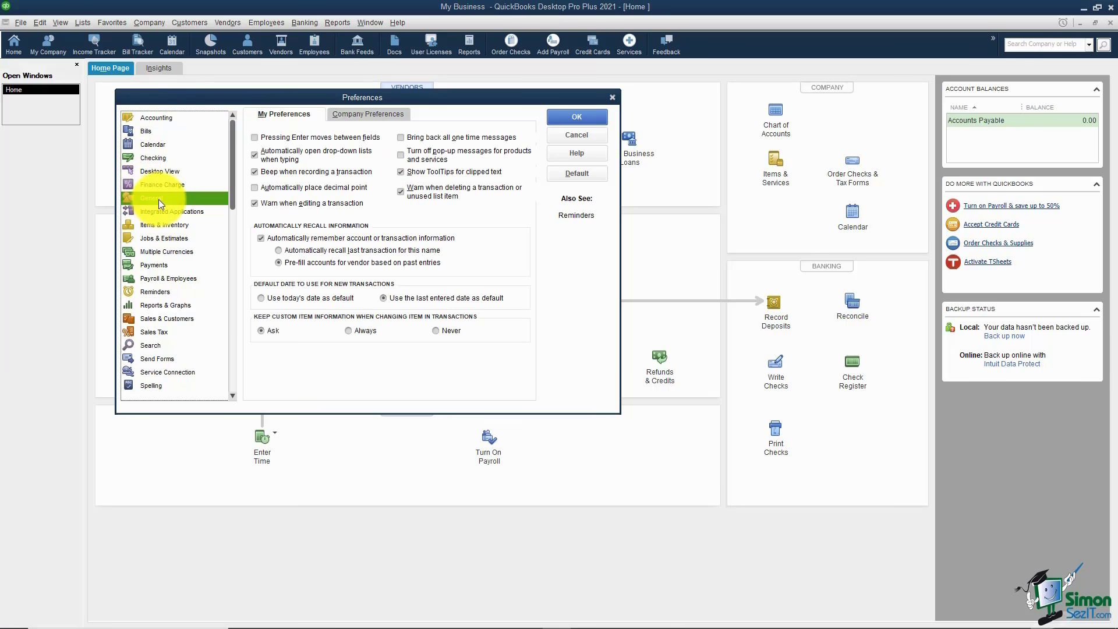
click(178, 119)
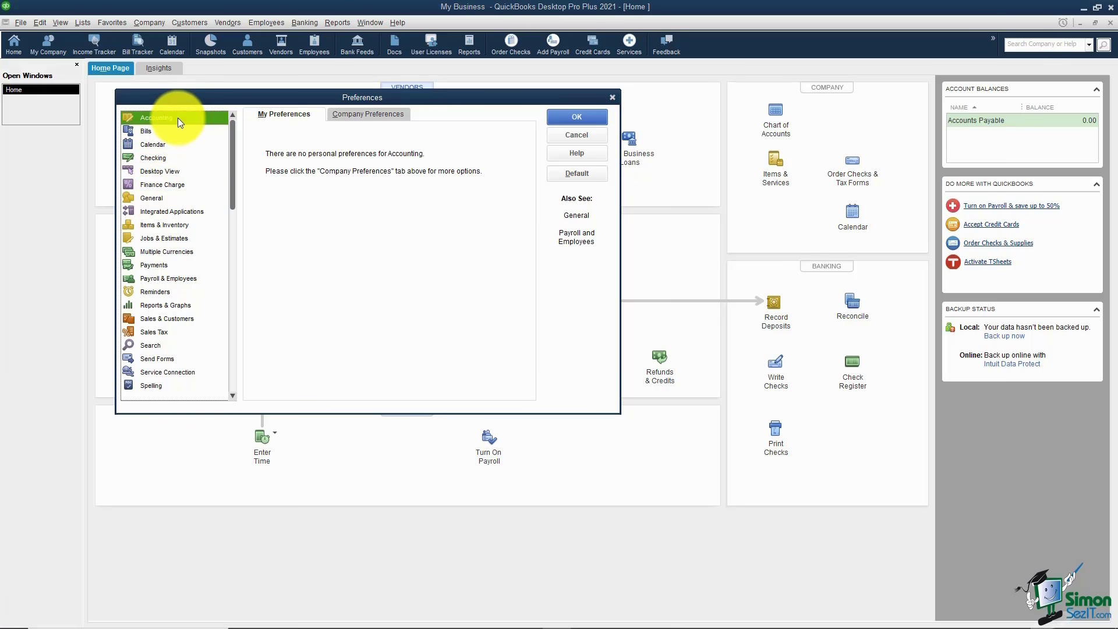
click(352, 114)
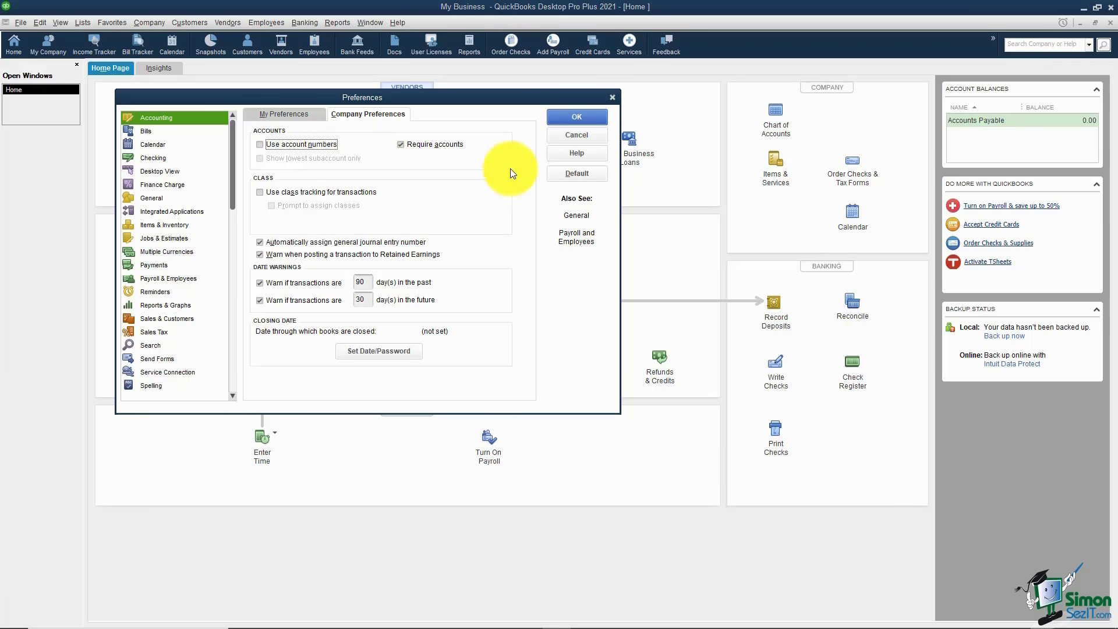
click(561, 137)
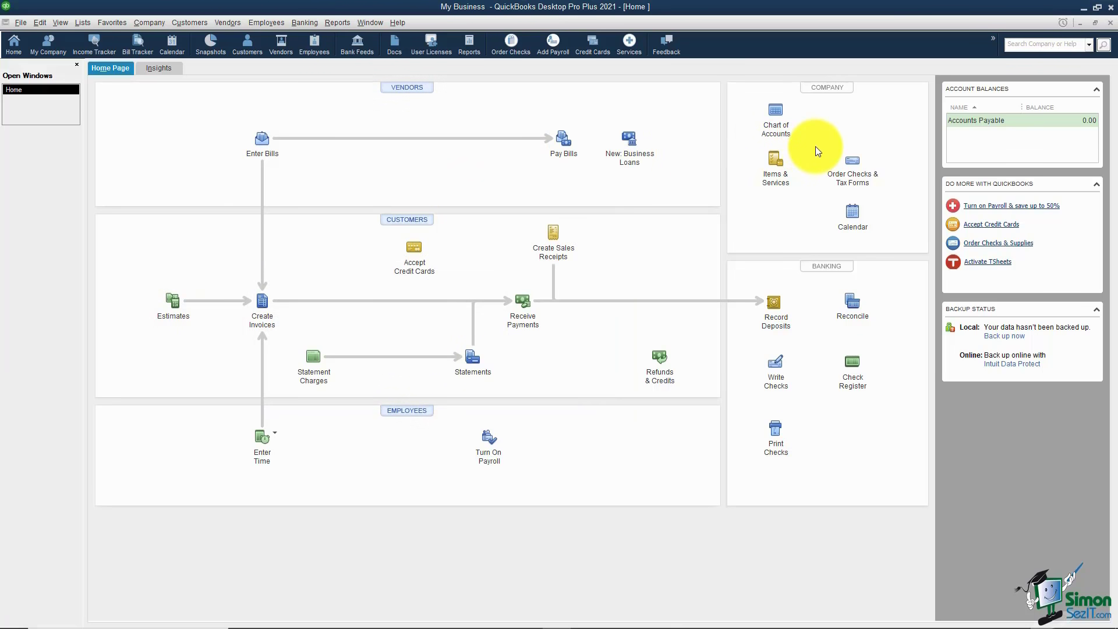
Open the Chart of Accounts from the Home page to list every account's type and balance
click(782, 123)
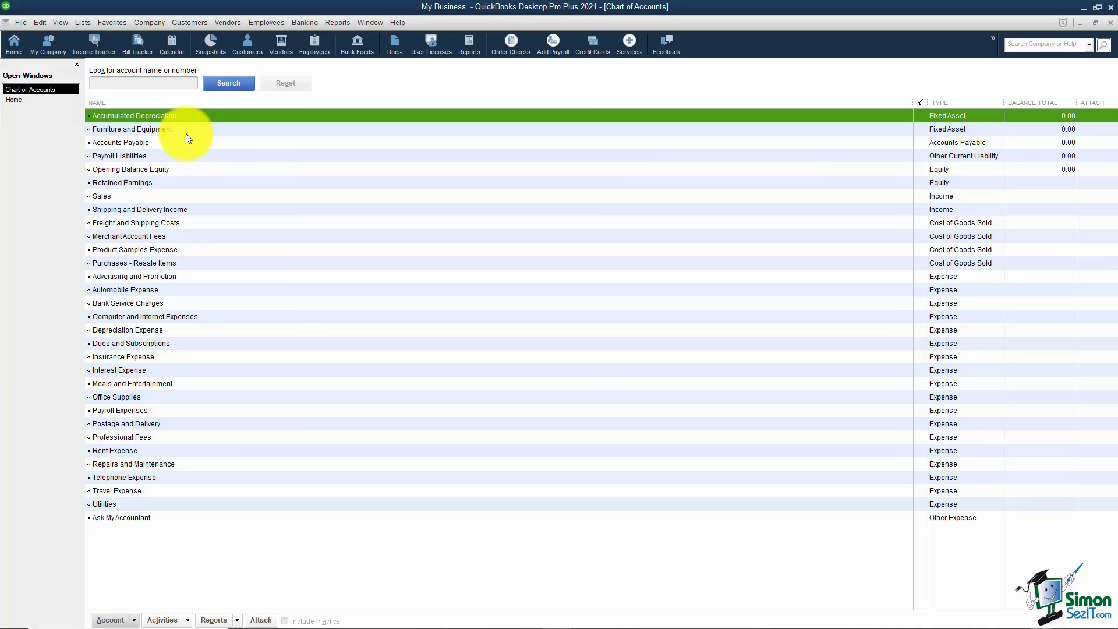
click(41, 26)
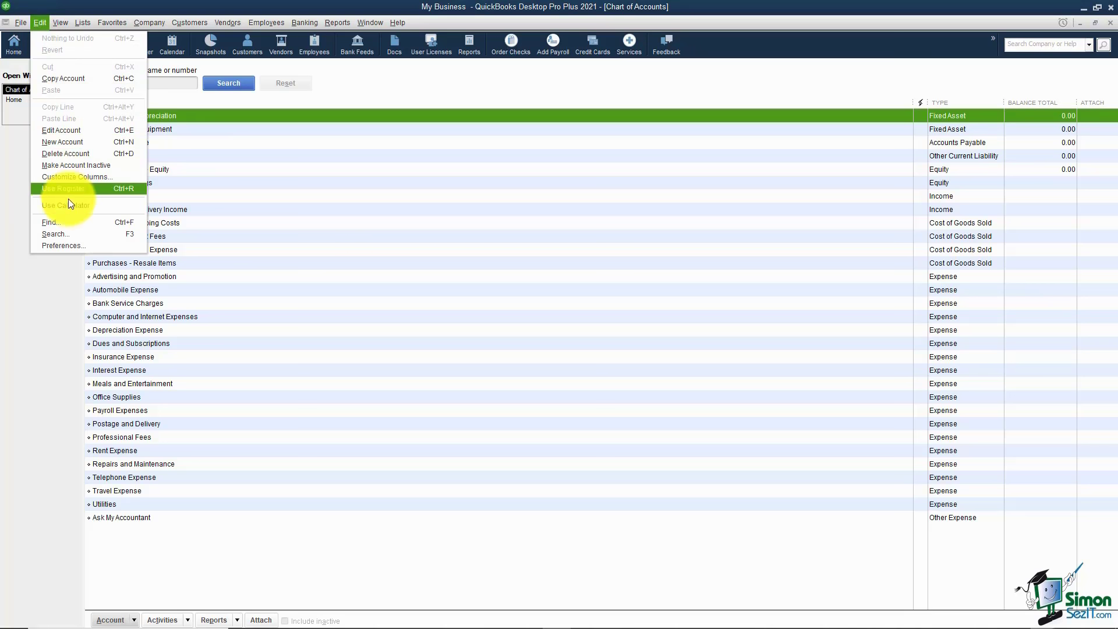
Check Use account numbers in the Accounting company preferences
click(77, 245)
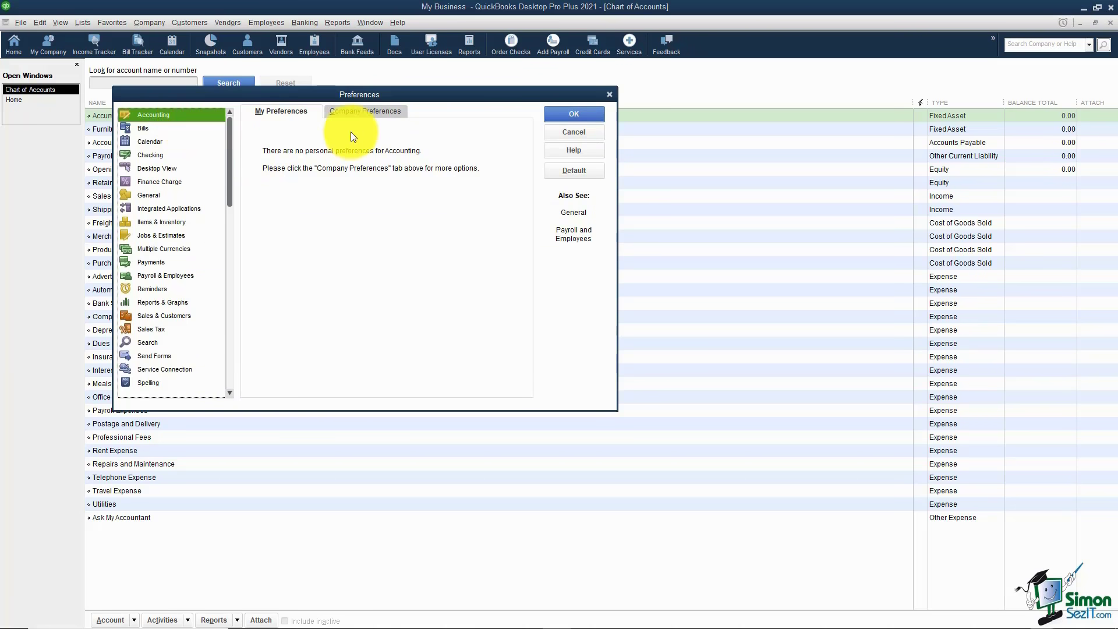
click(360, 113)
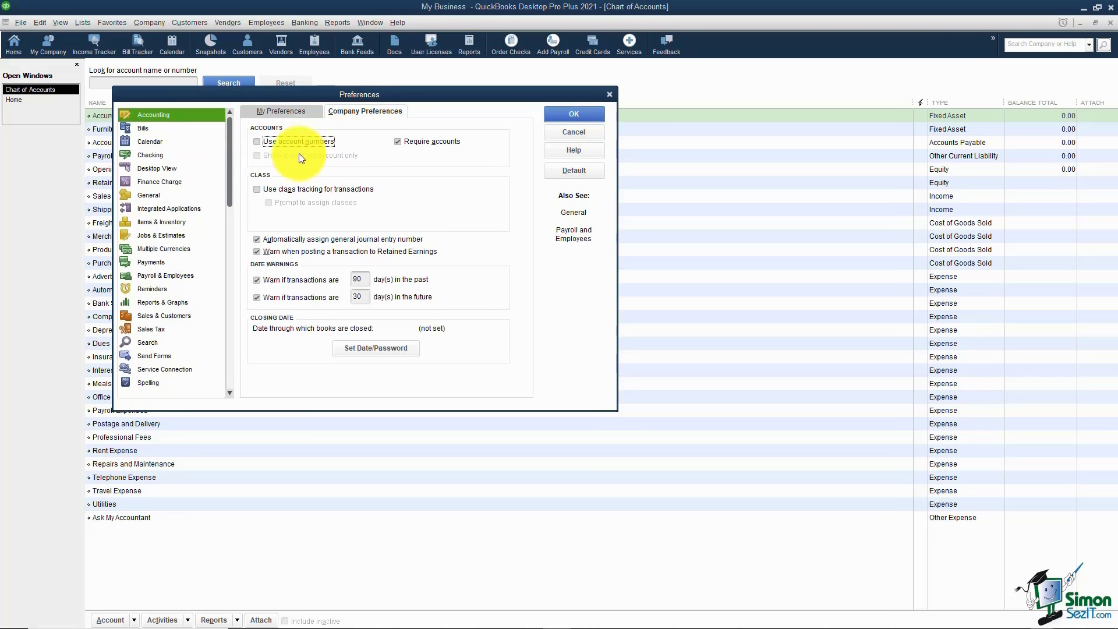
click(257, 142)
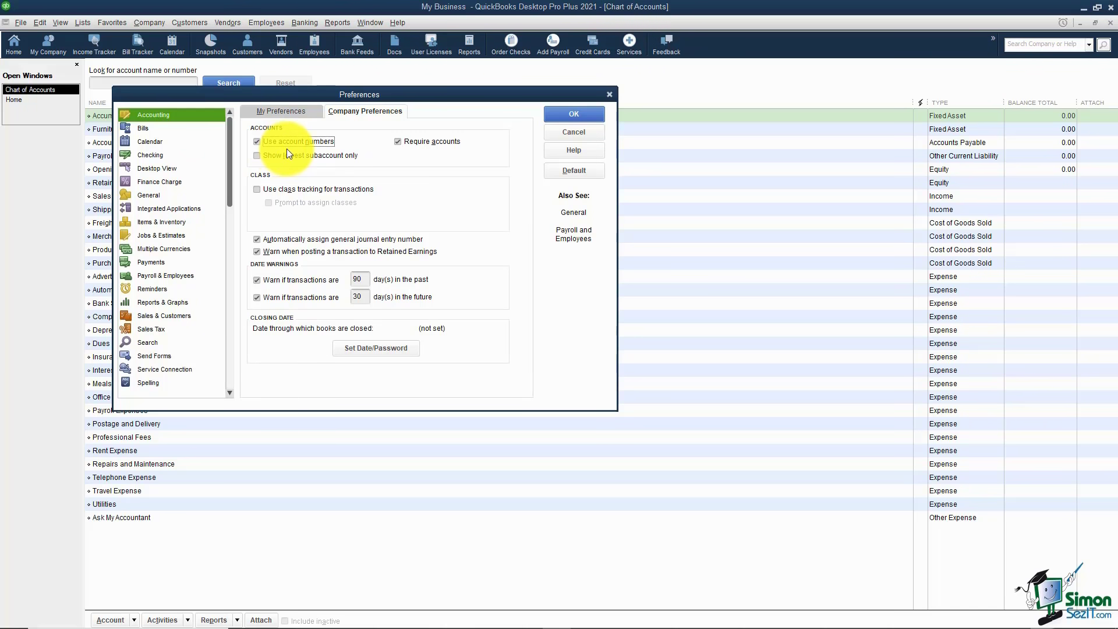
Apply the preferences so accounts show numbers like 15000 Furniture and Equipment
click(560, 115)
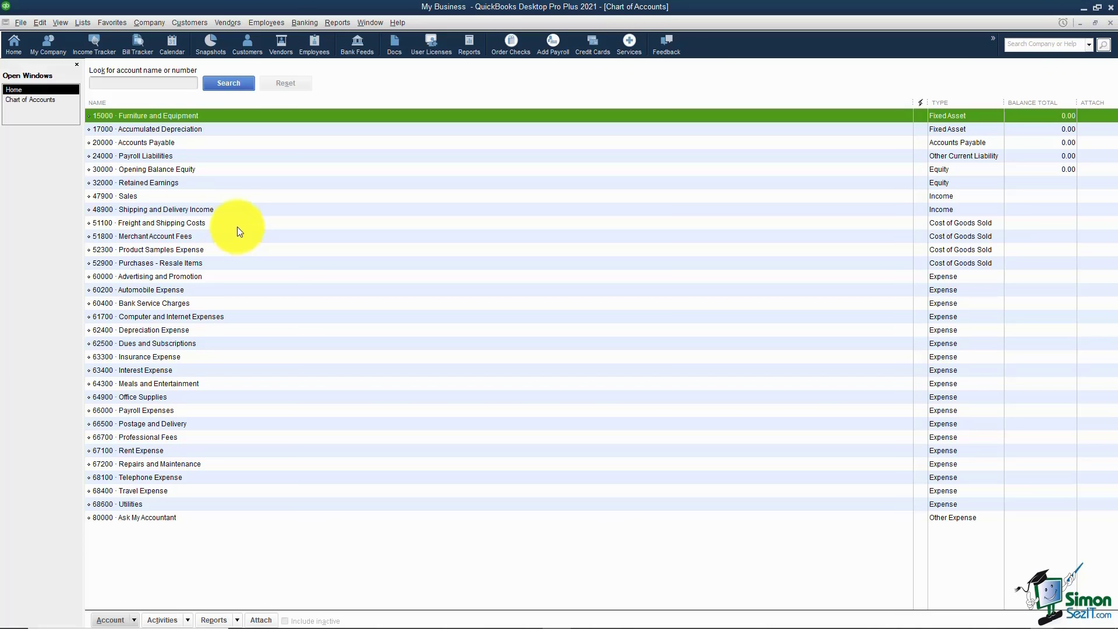
Uncheck Use account numbers in Accounting company preferences and bring up Set Date/Password
click(40, 23)
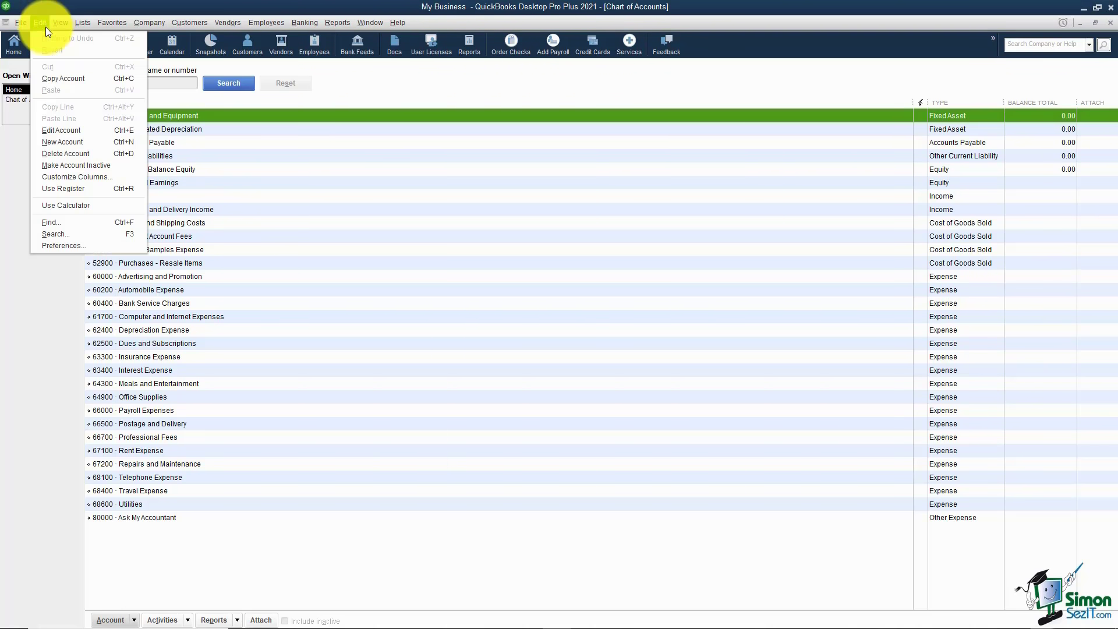
click(74, 245)
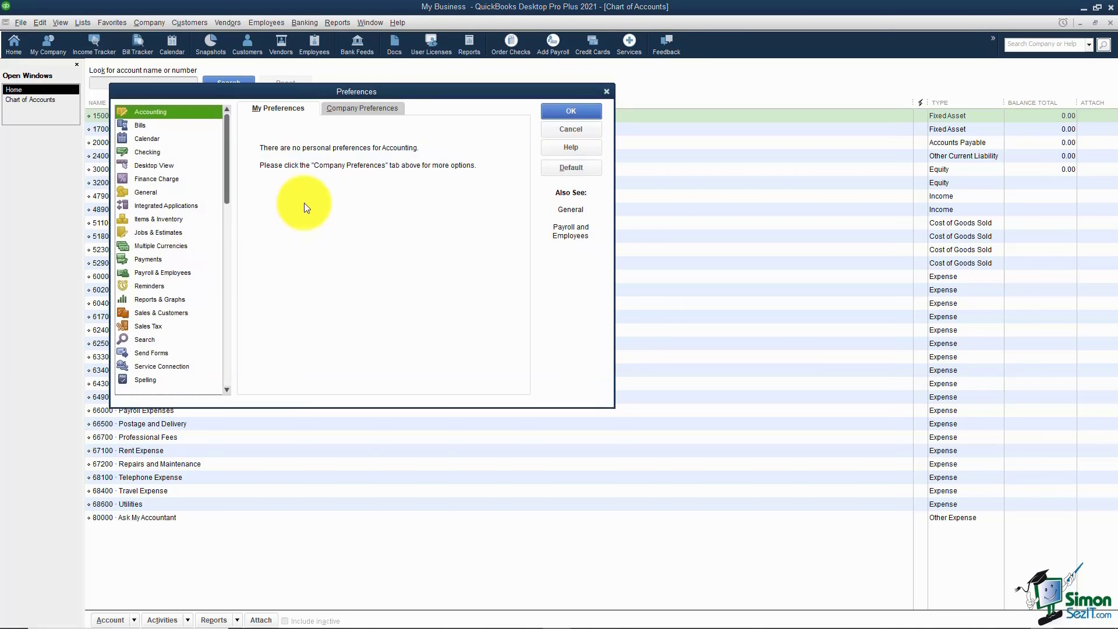
click(354, 107)
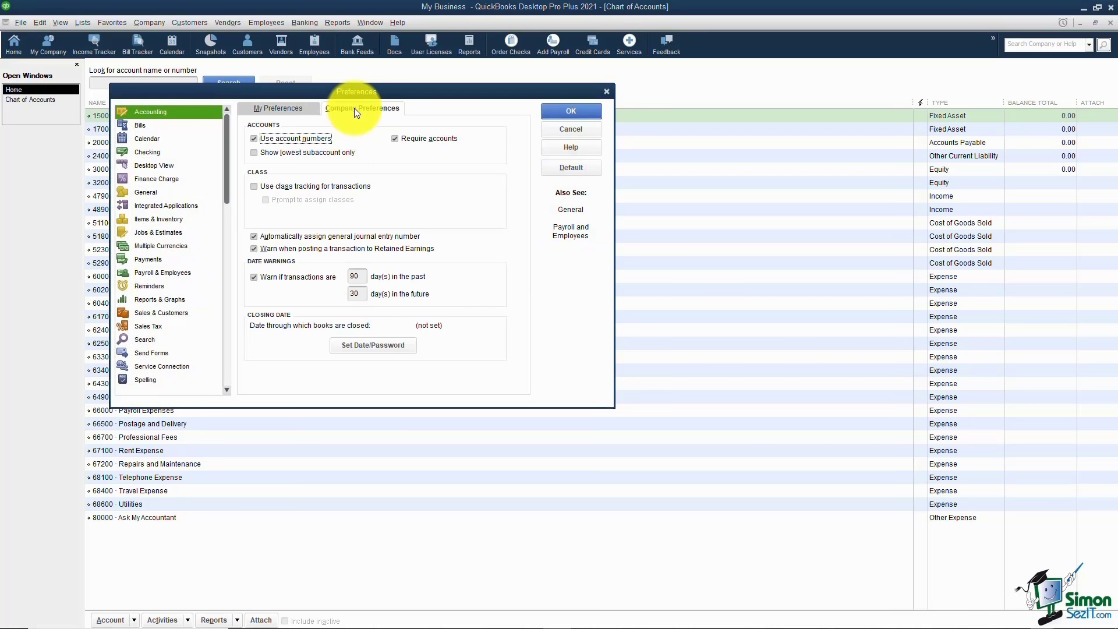
click(254, 140)
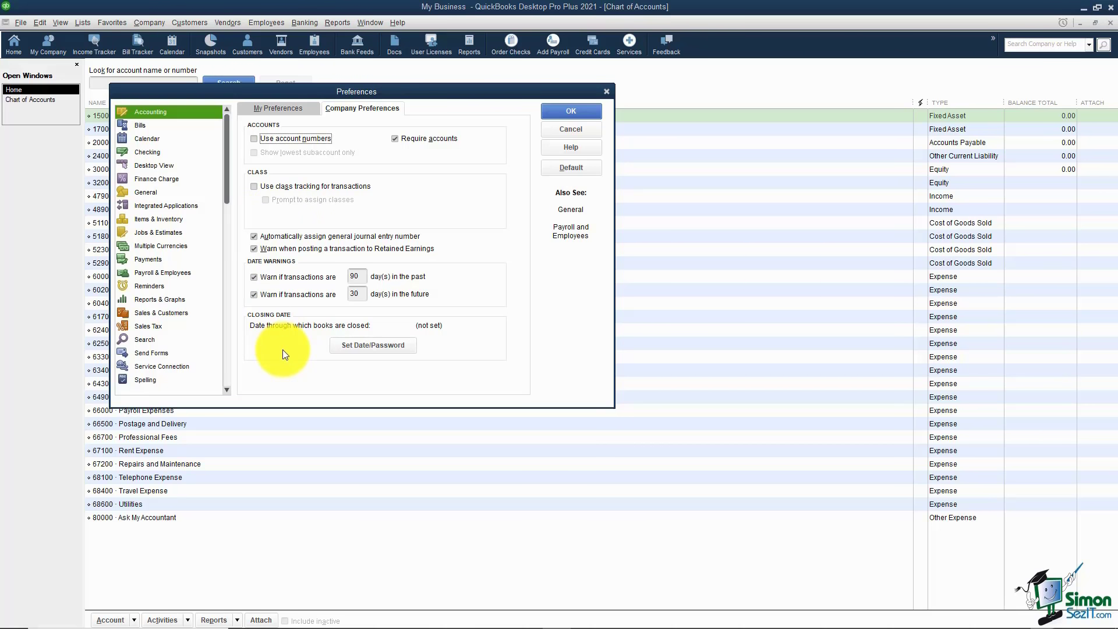
click(375, 346)
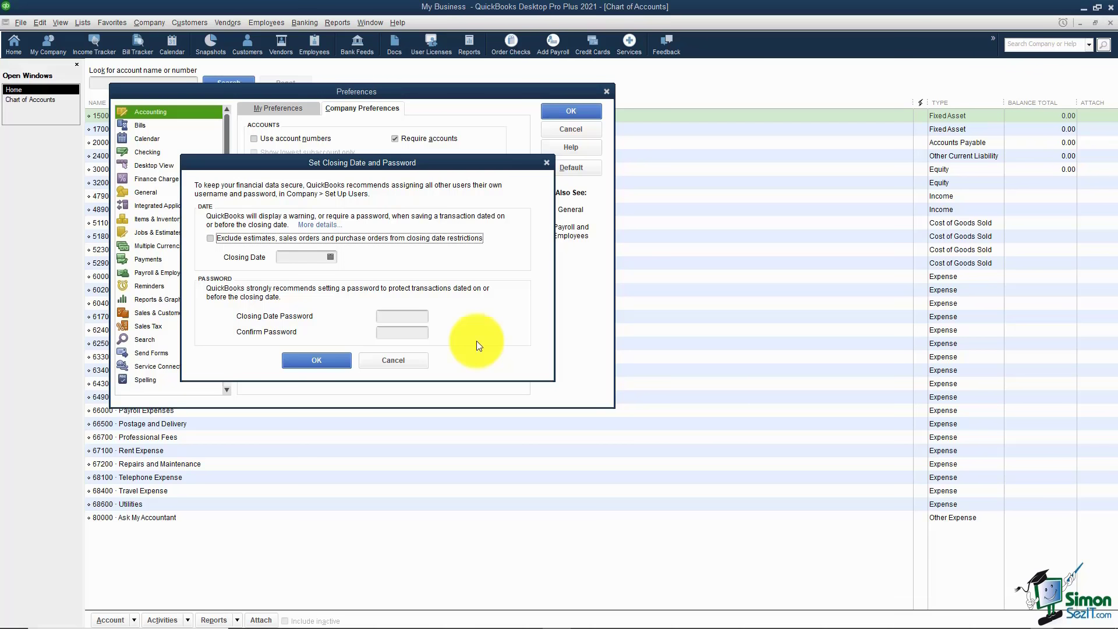
Pick 11/30/2020 as the closing date, then cancel the dialog without saving it
click(330, 257)
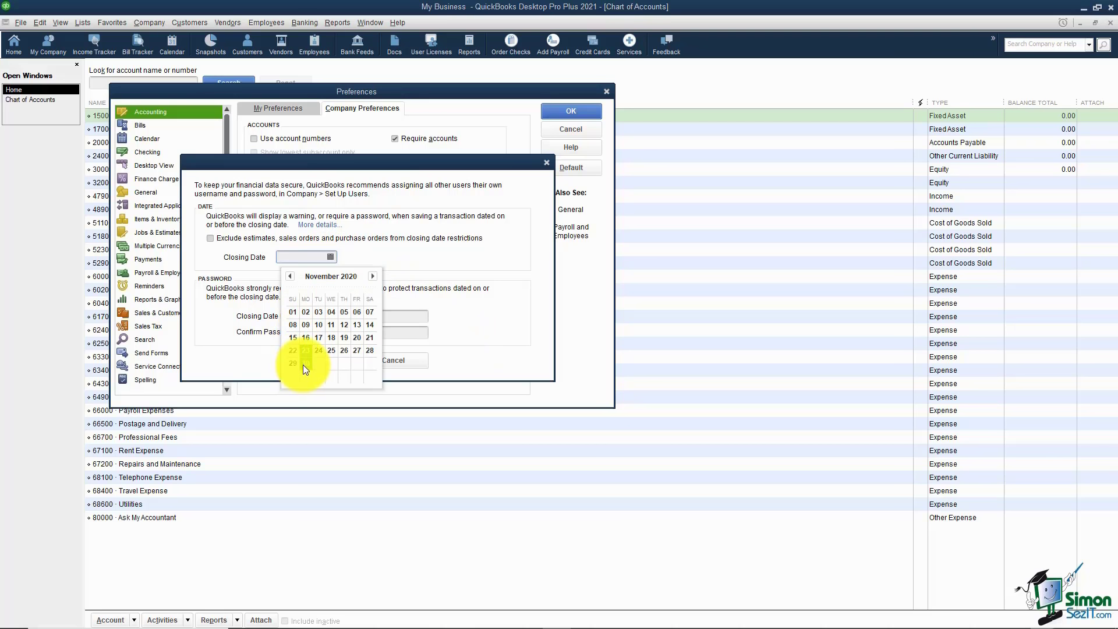
click(303, 364)
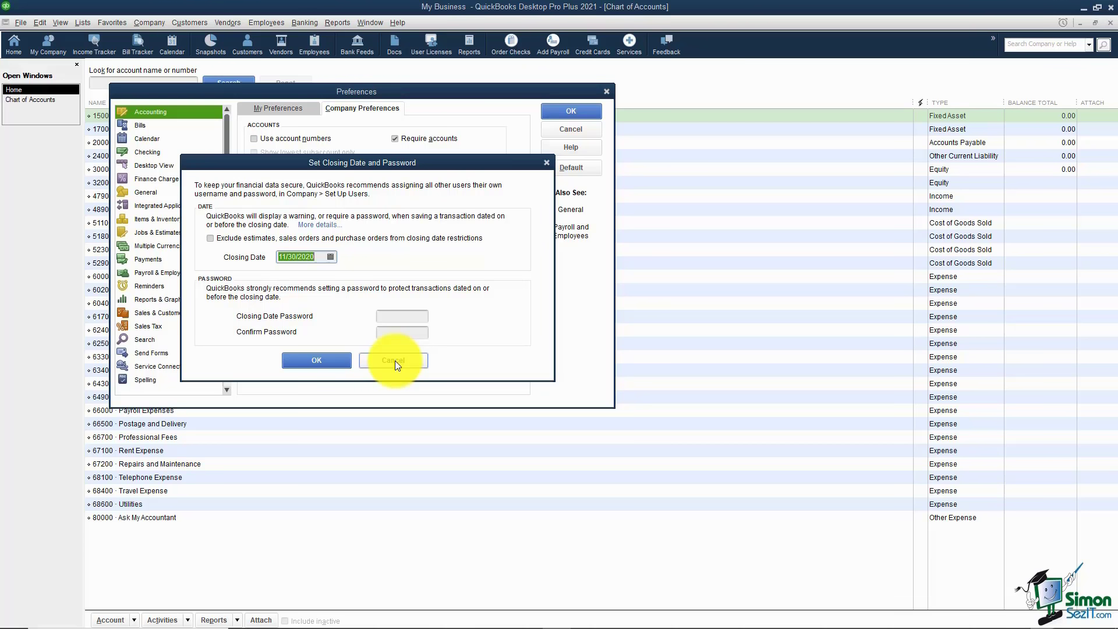
click(395, 361)
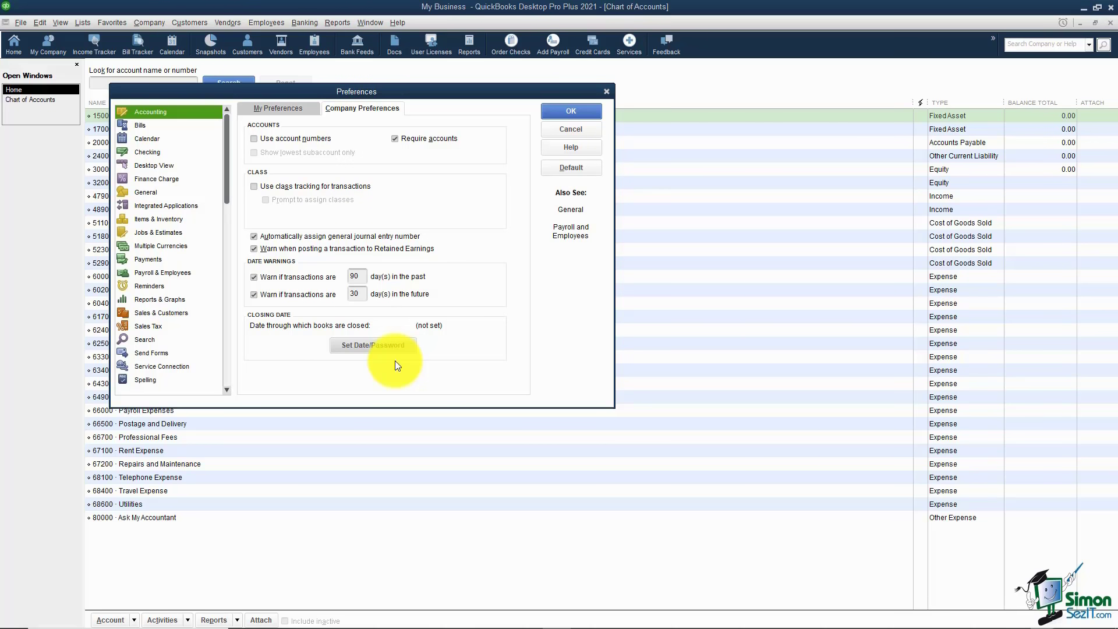
Save the Accounting changes and switch to the Checking company preferences
click(151, 152)
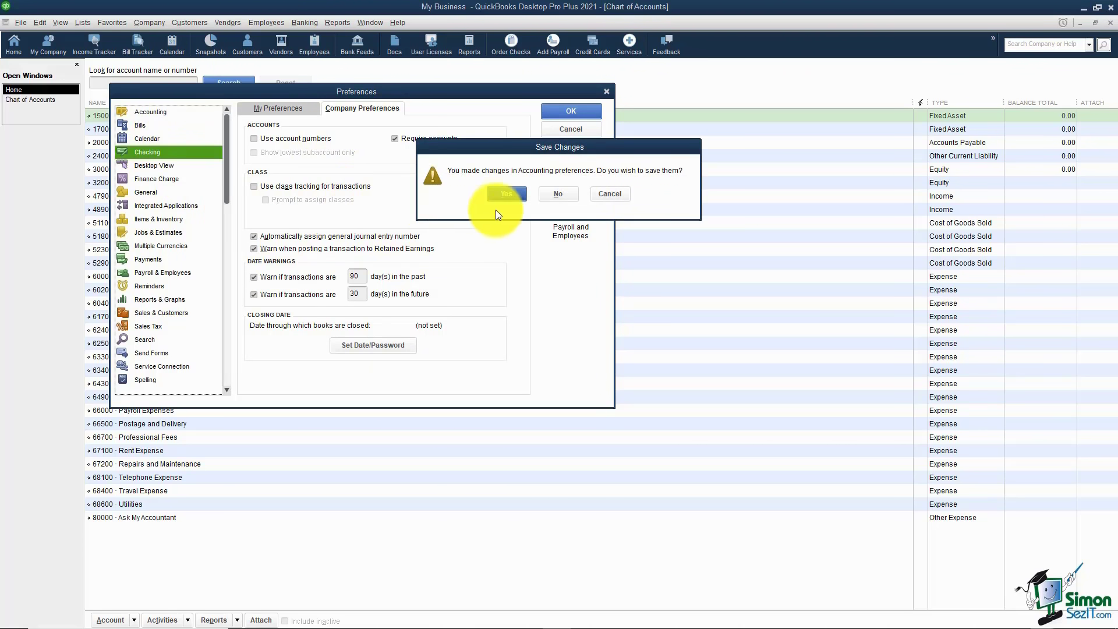
click(507, 194)
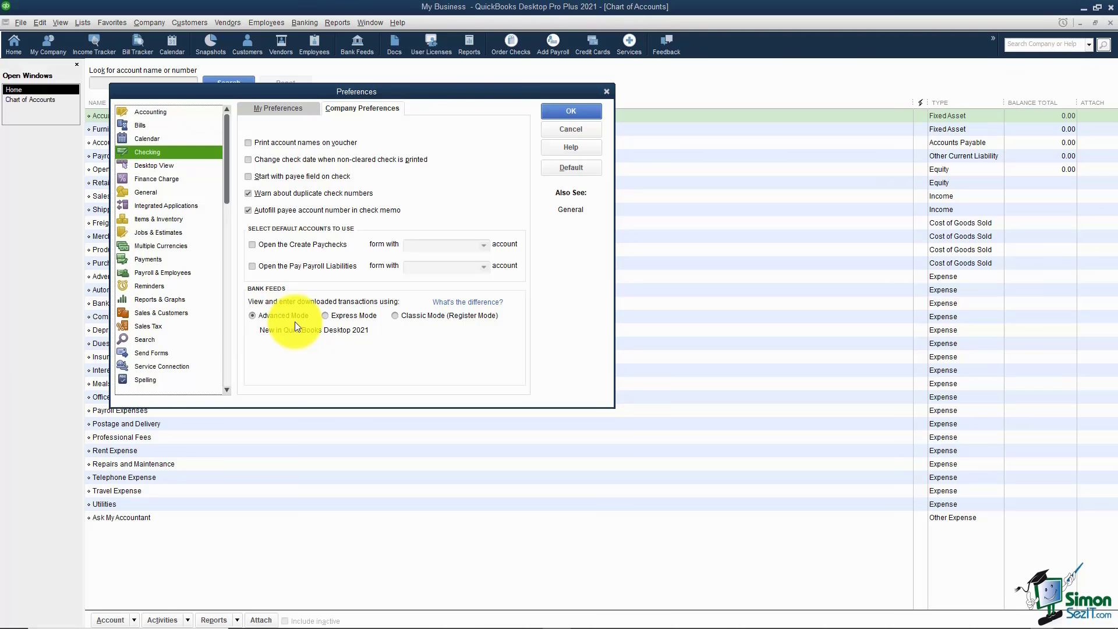
Show the My Preferences tab of the General preferences
click(150, 194)
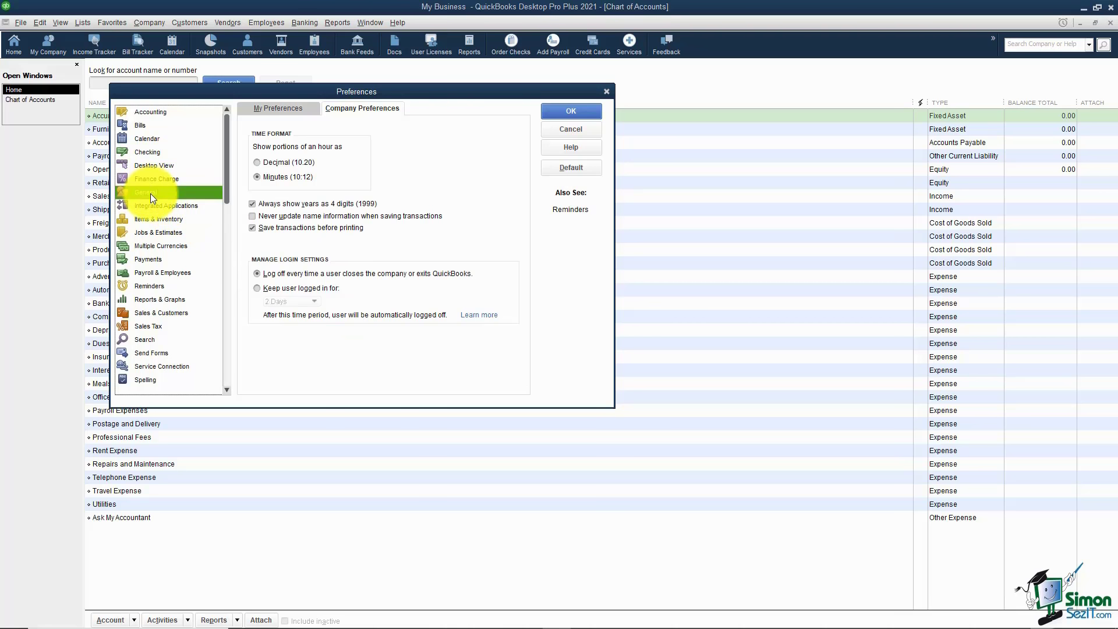
click(294, 109)
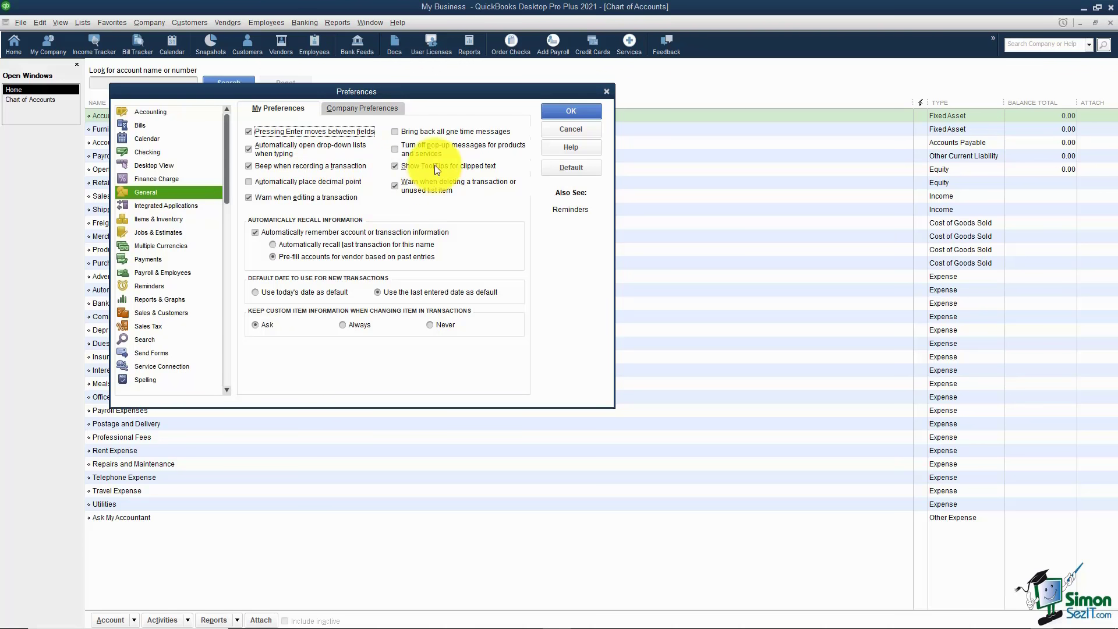
Turn off pop-up messages, recall the last transaction, use today's date, and save the General preferences
click(398, 149)
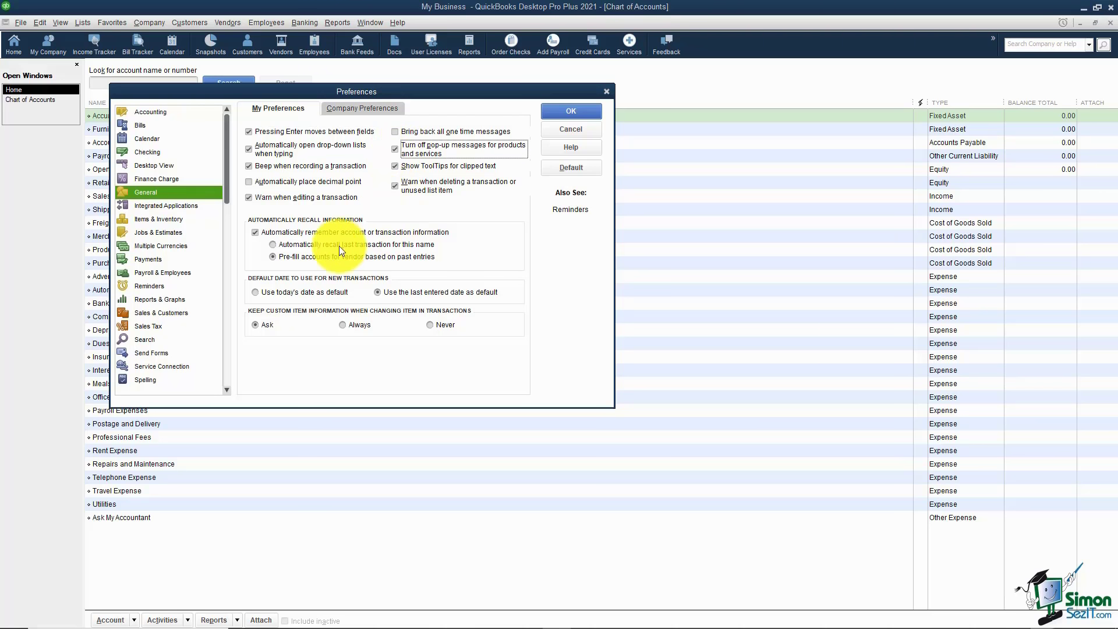
click(285, 245)
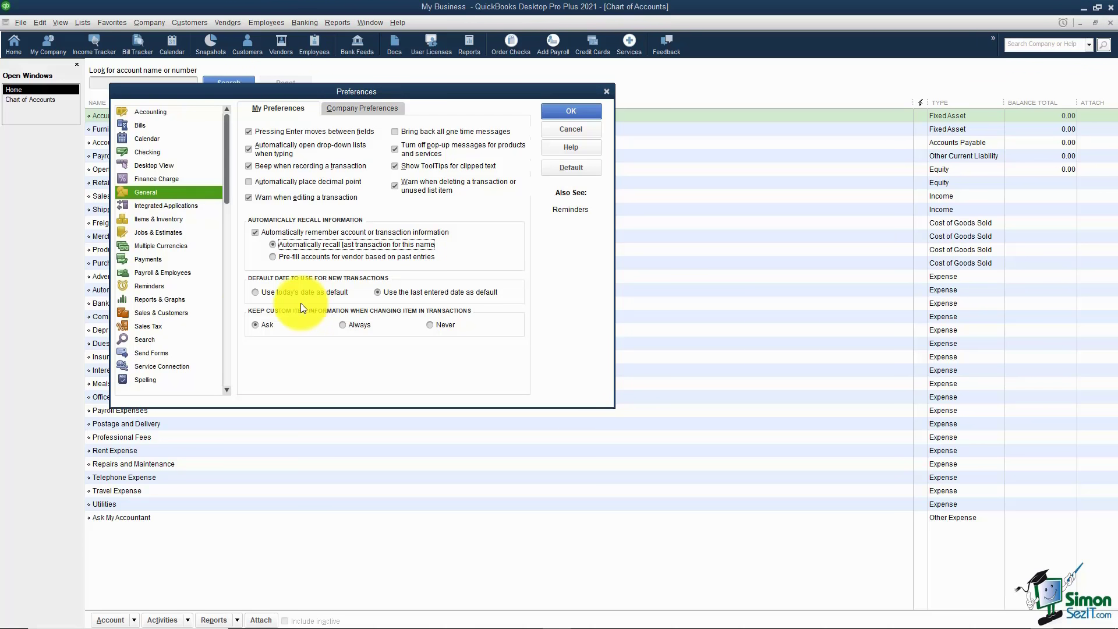
click(256, 292)
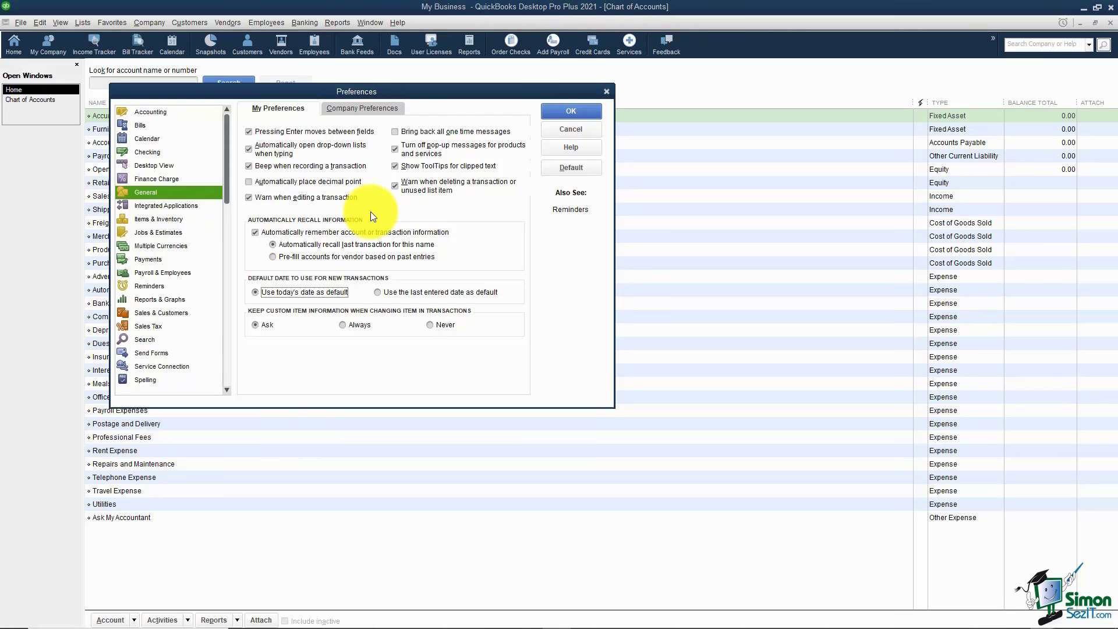
click(162, 220)
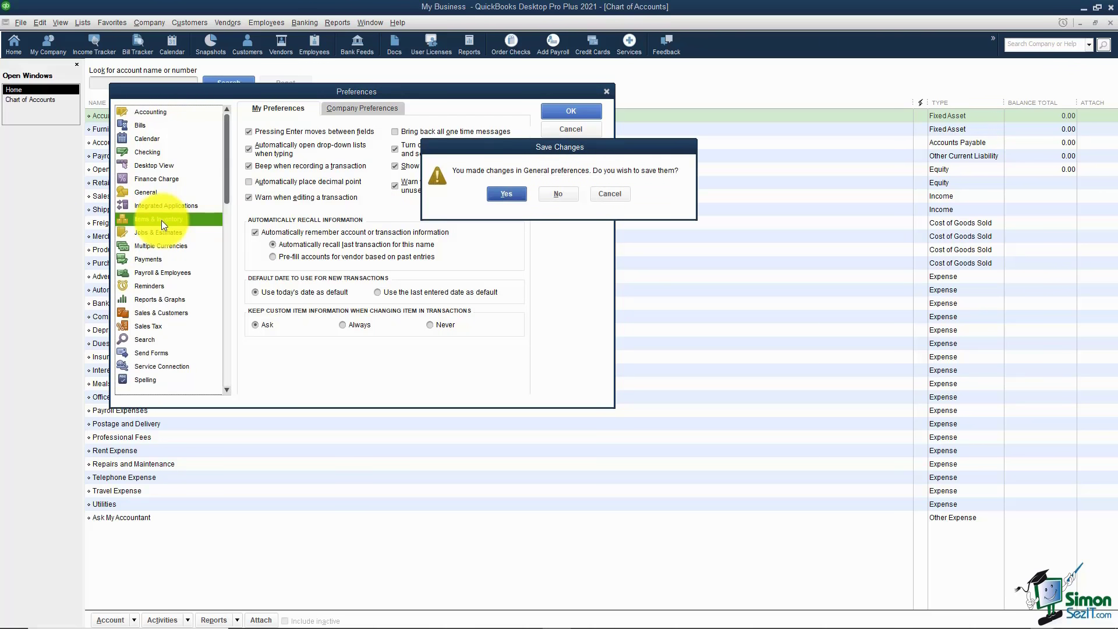
click(496, 196)
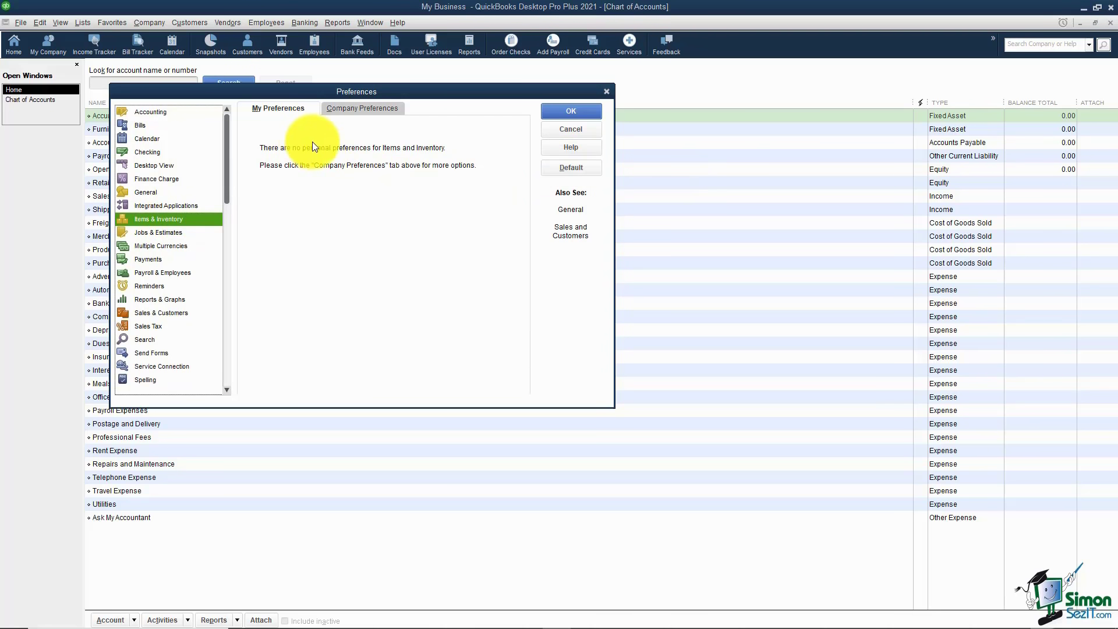
Check 'Inventory and purchase orders are active' on the Items & Inventory Company Preferences tab
click(373, 112)
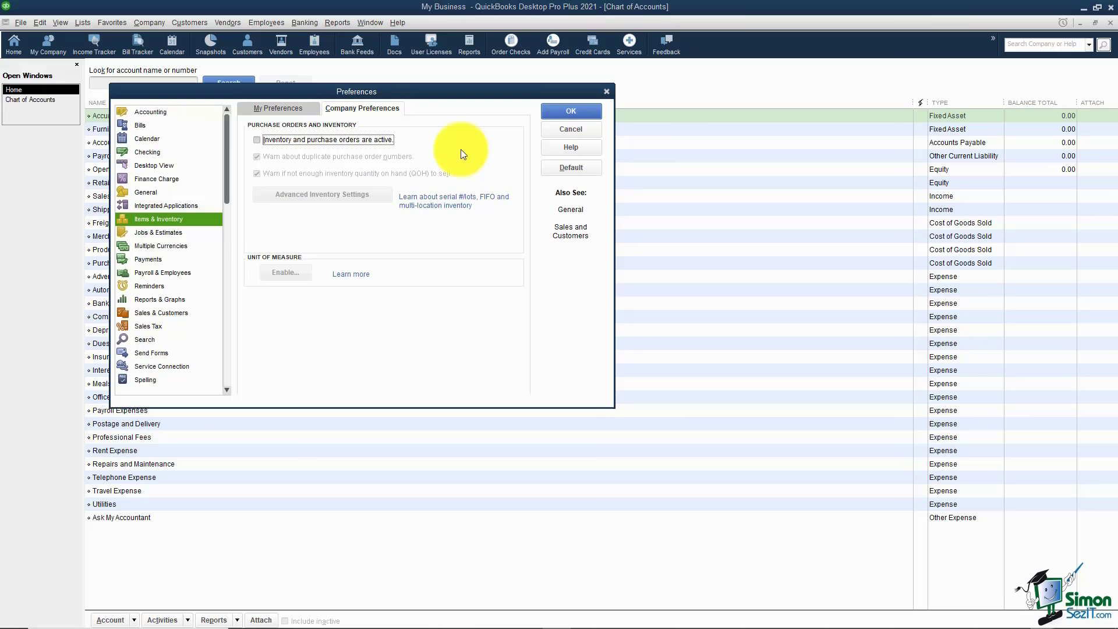
click(257, 141)
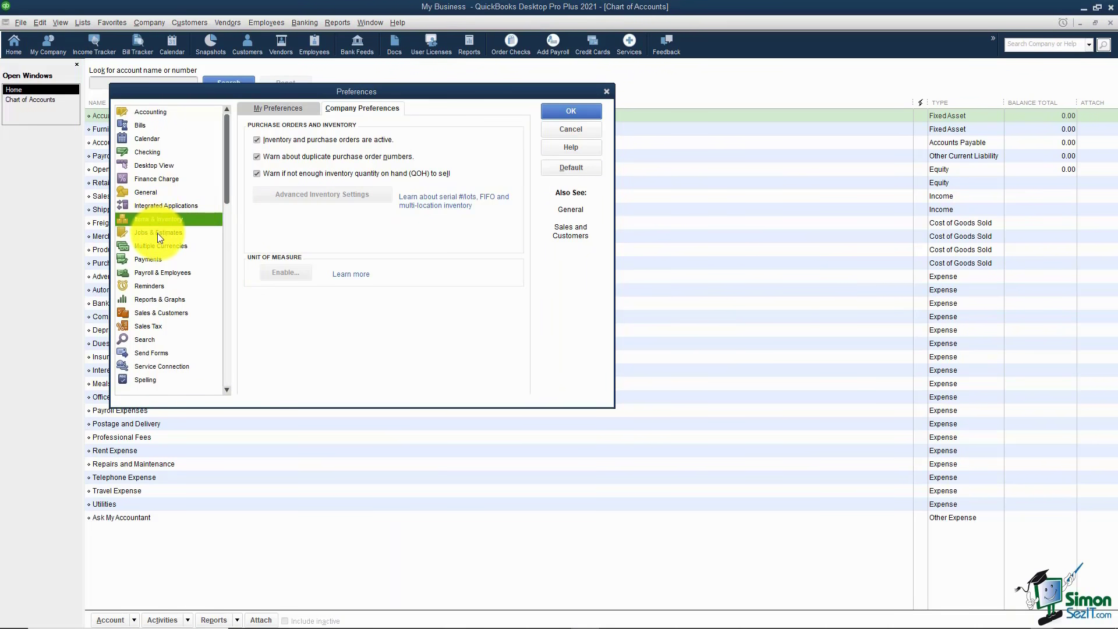
Save the Items & Inventory change, accept closing open windows, and show the Jobs & Estimates preferences
click(157, 233)
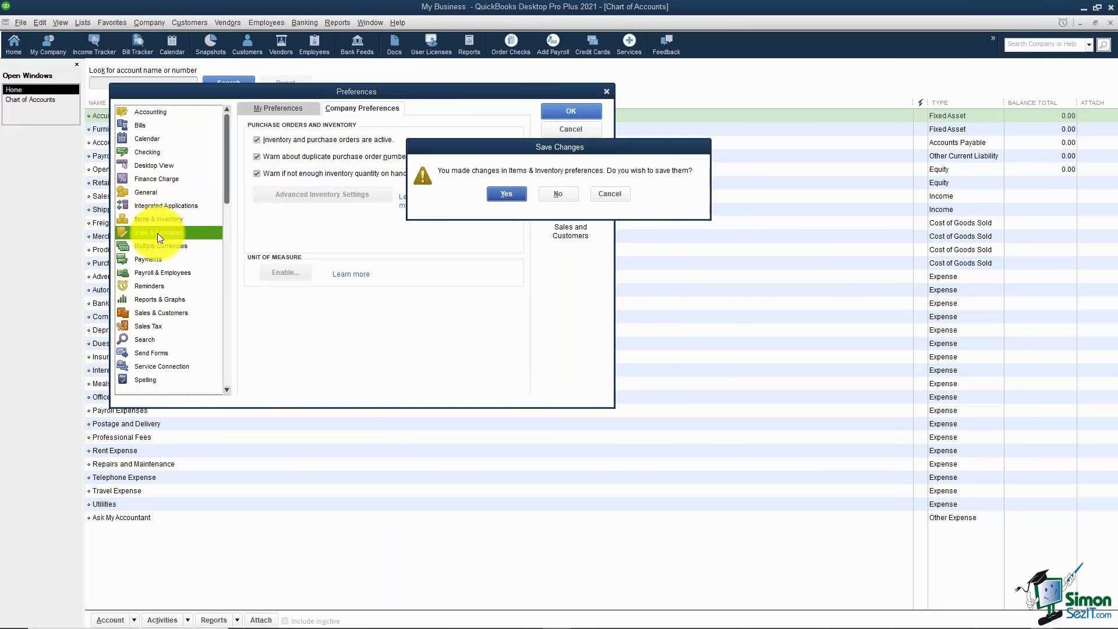
click(508, 193)
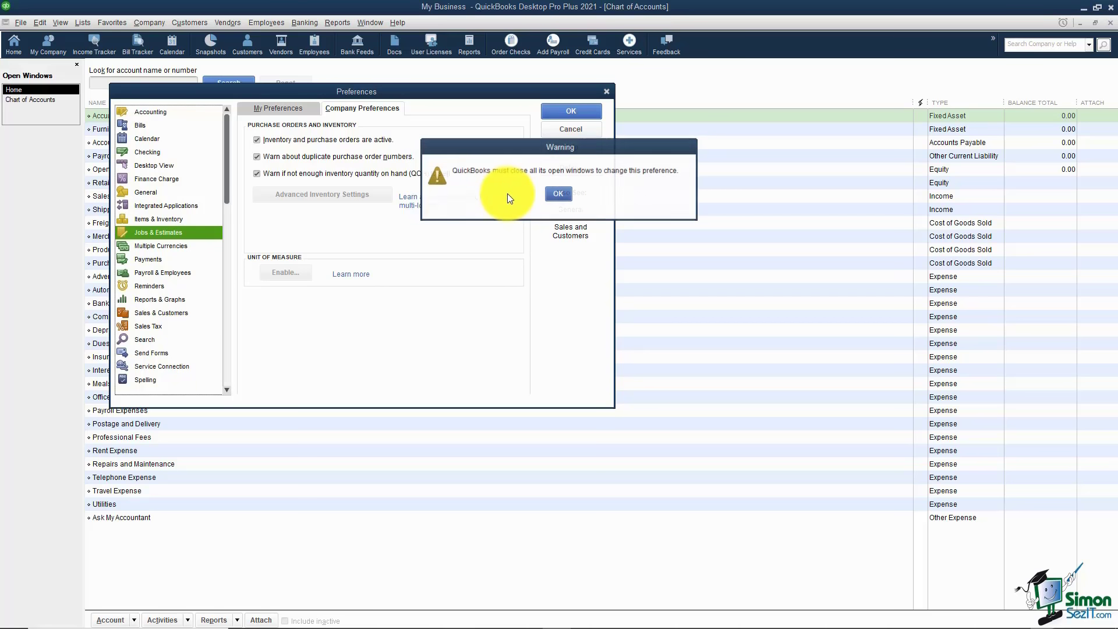
click(560, 193)
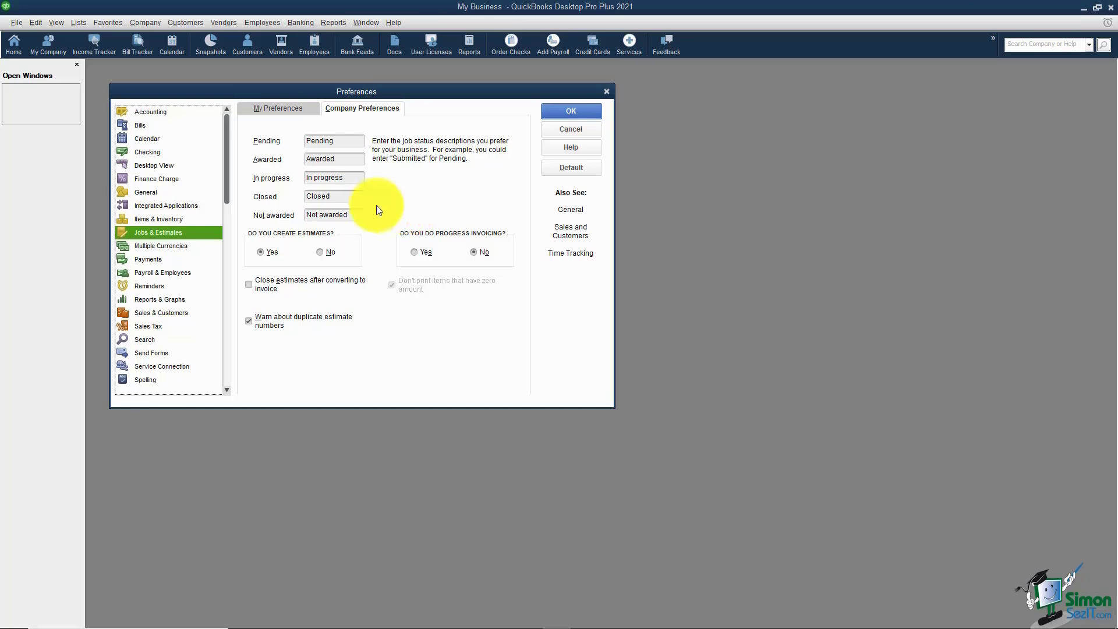
After checking the Pending and Awarded status descriptions, answer Yes to 'Do you do progress invoicing?'
click(343, 142)
drag(357, 156, 320, 158)
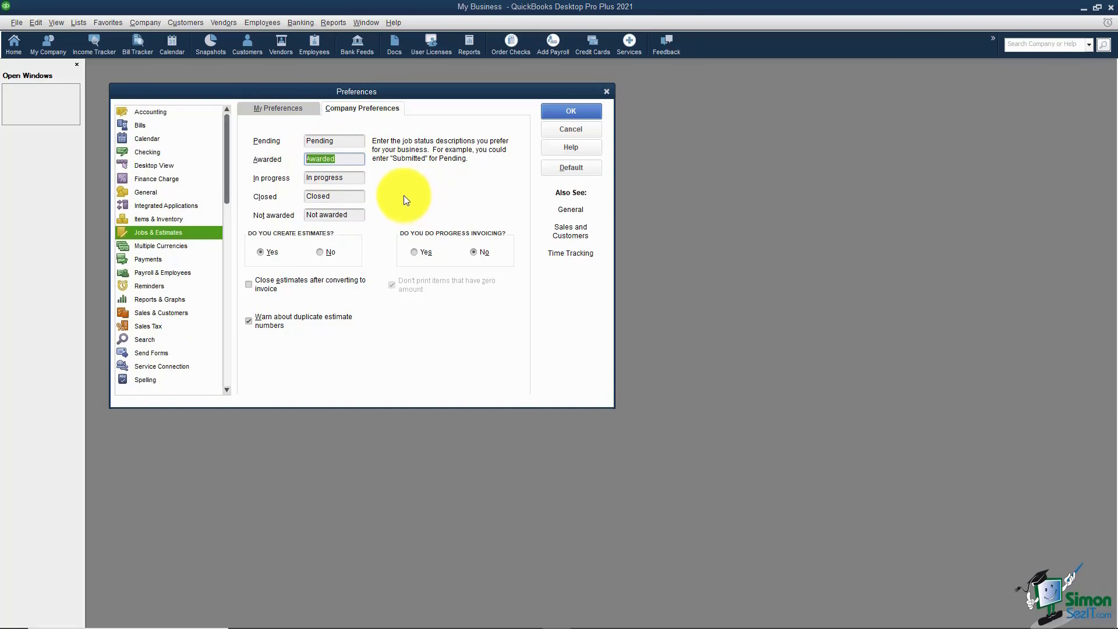
key(Home)
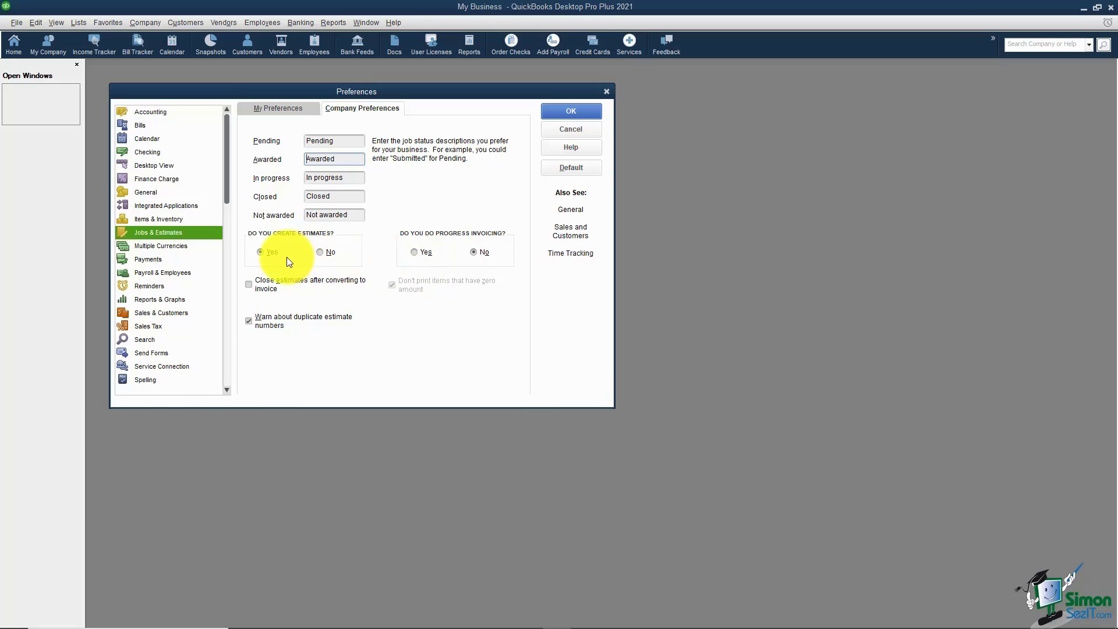
click(418, 252)
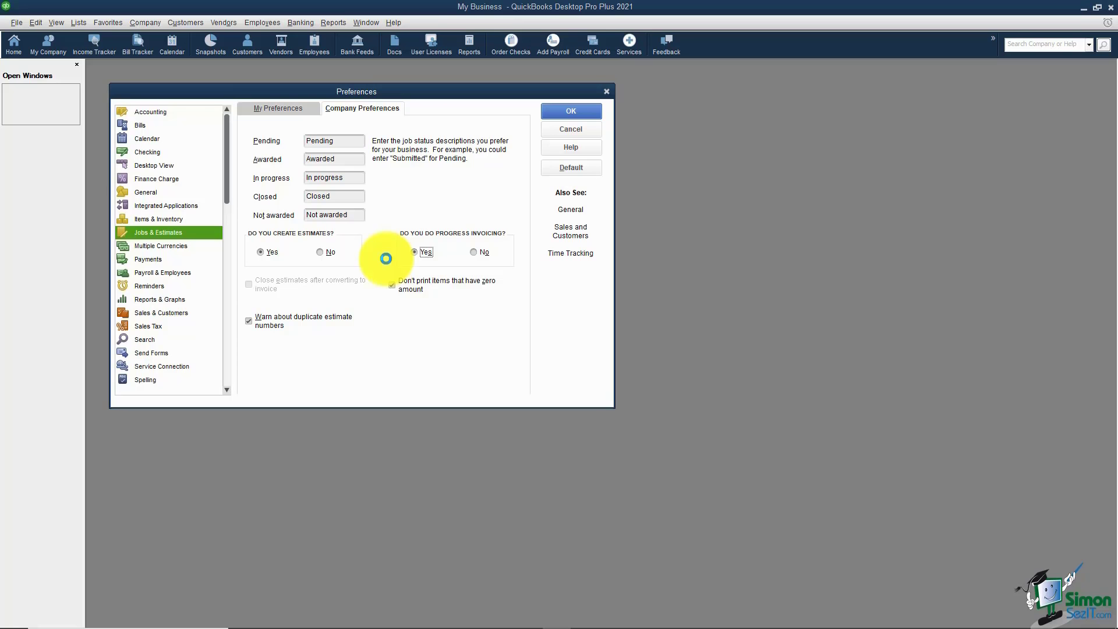
Save the Jobs & Estimates changes when leaving for the Payments preferences
click(152, 260)
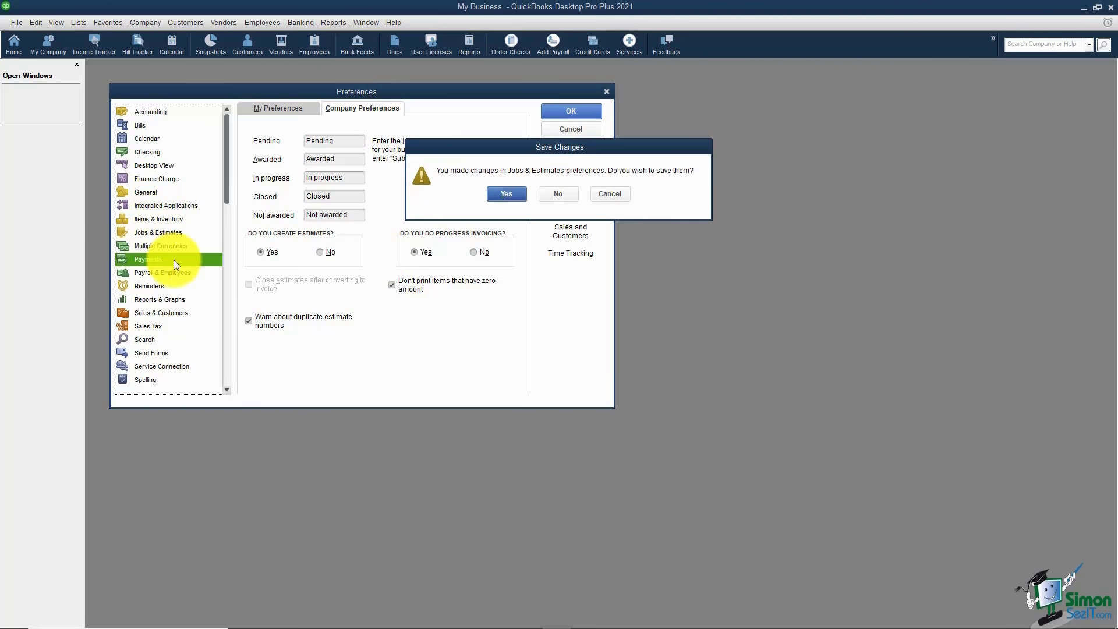
click(513, 194)
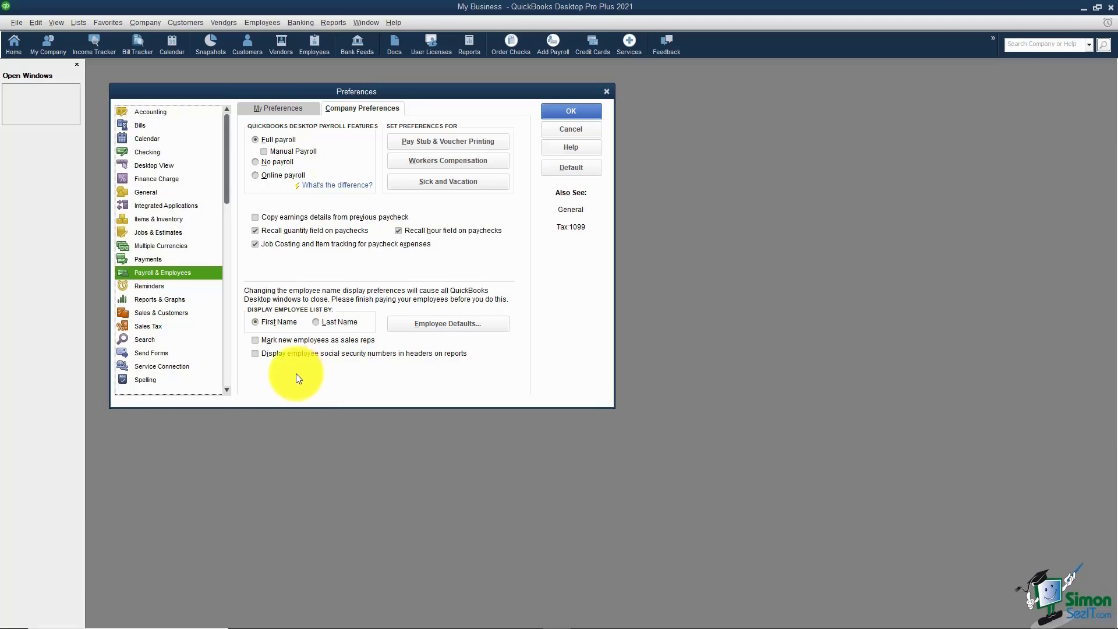
Review the Reminders preferences, then switch to the Sales Tax preferences
click(161, 285)
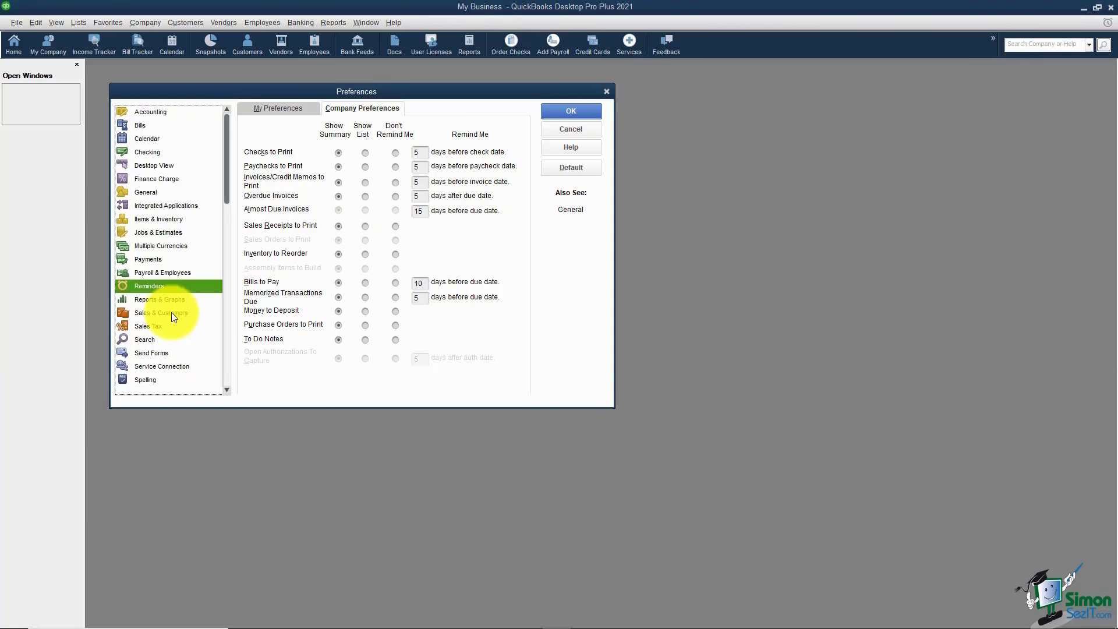
click(144, 326)
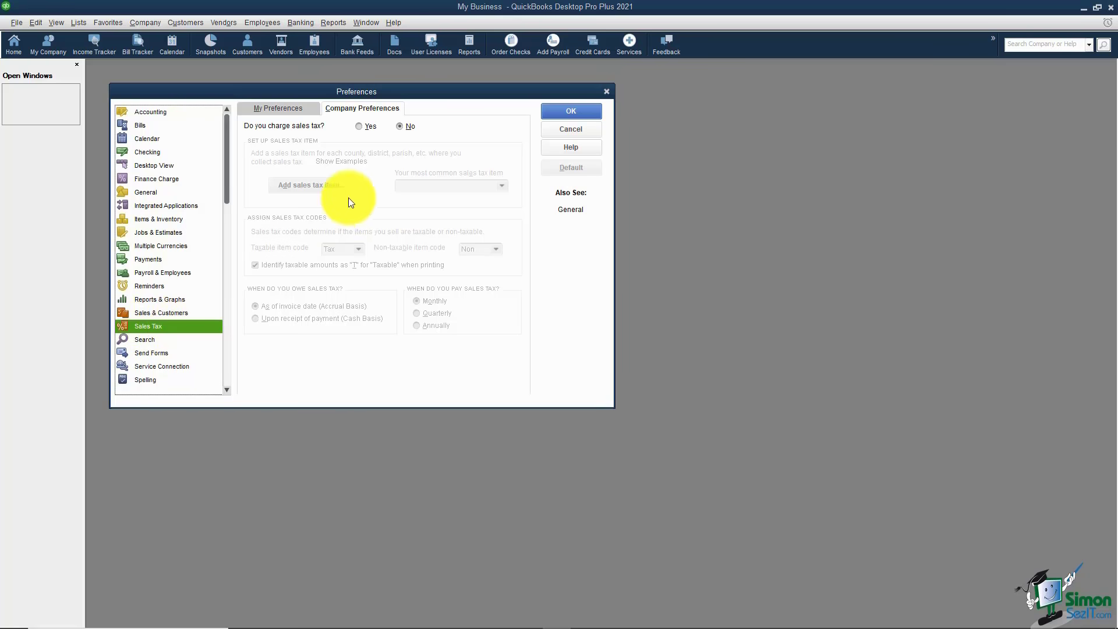
Set 'Do you charge sales tax?' to Yes and check the most common sales tax item list without choosing one
click(360, 126)
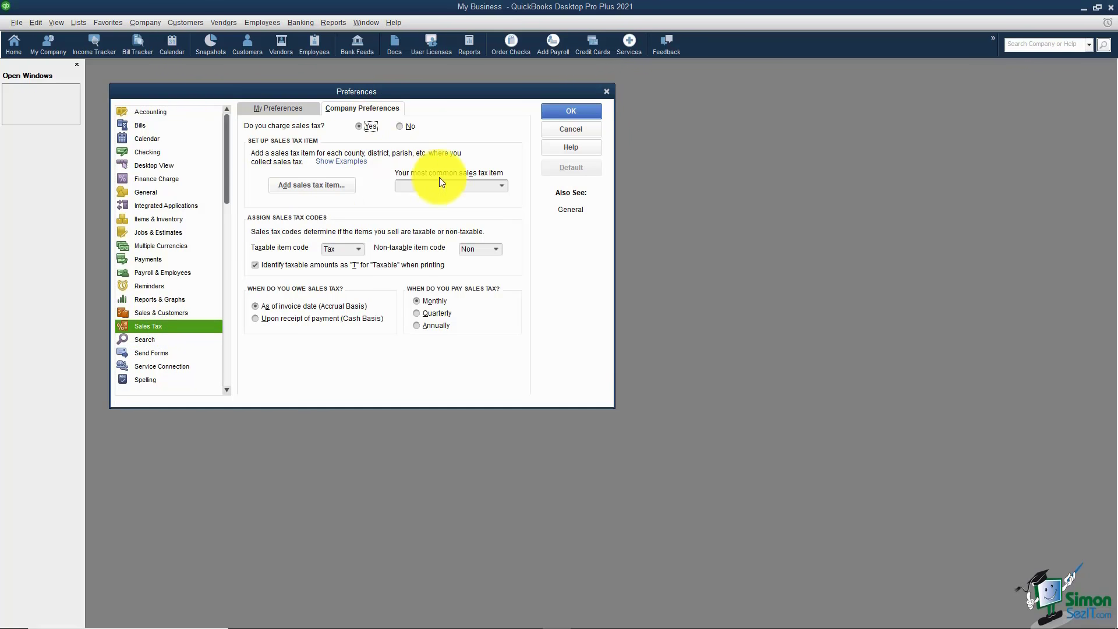
click(502, 187)
click(502, 186)
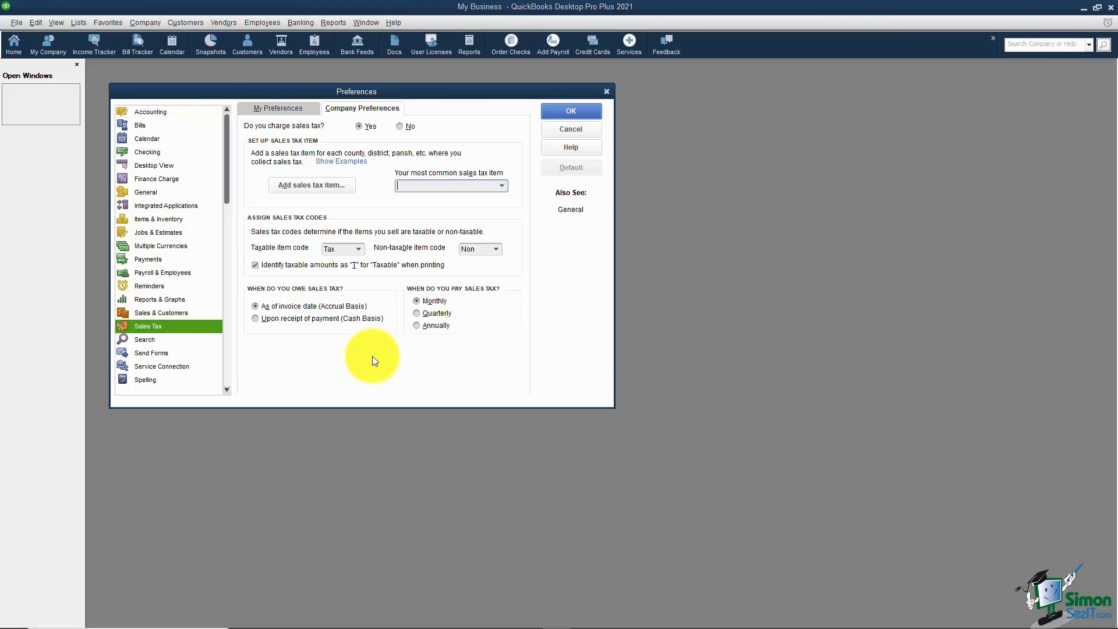
click(226, 390)
click(226, 390)
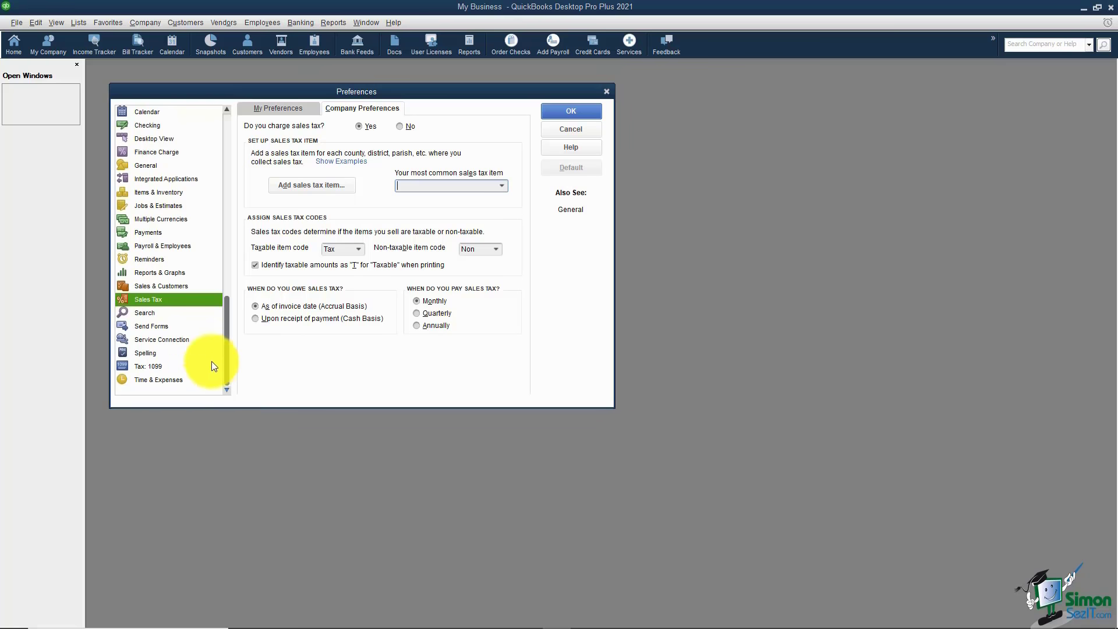
Dismiss the missing sales tax item warning and set 'Do you charge sales tax?' to No
click(166, 327)
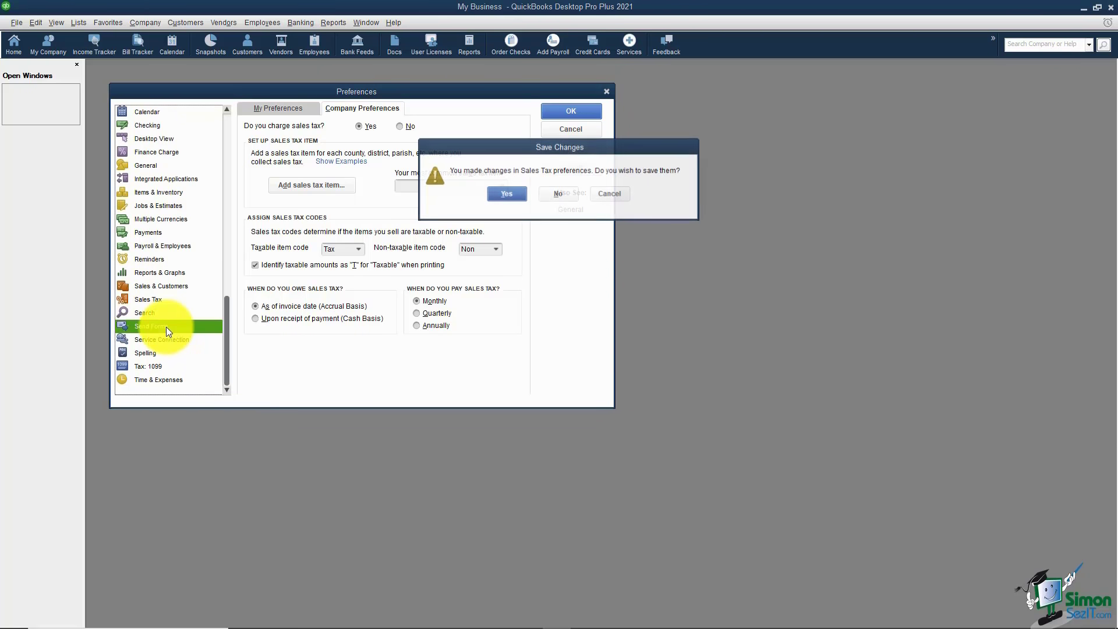
click(504, 194)
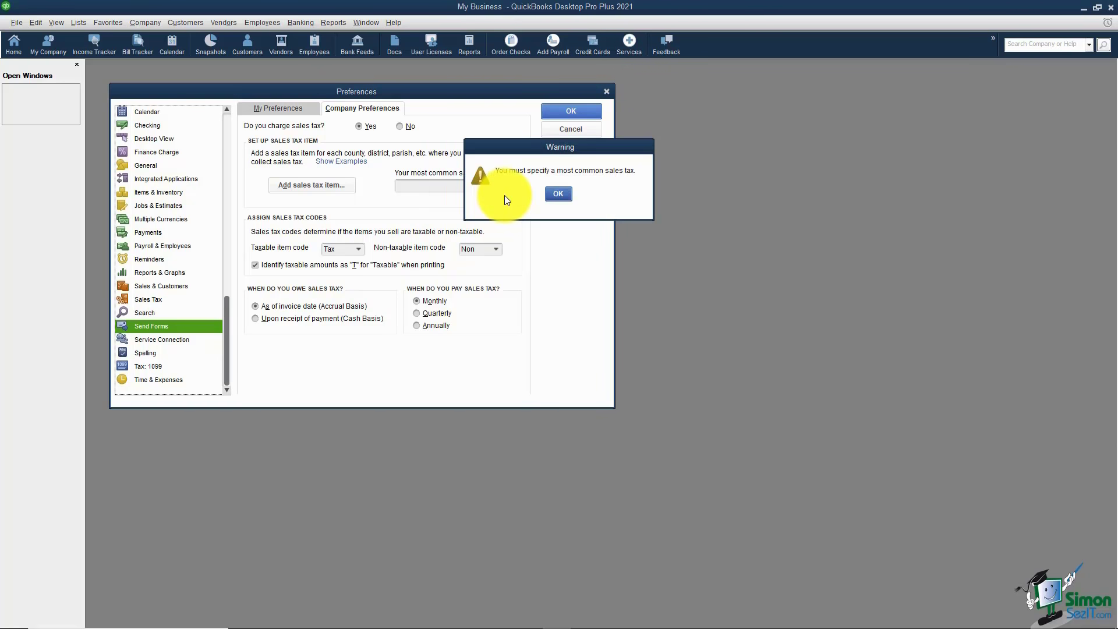
click(559, 195)
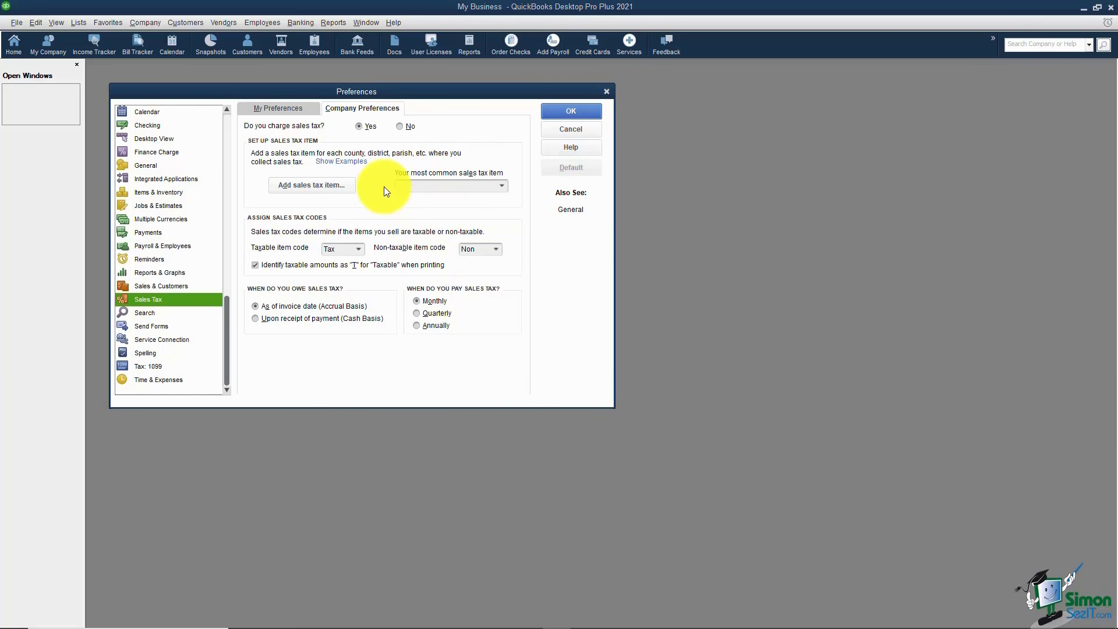
click(401, 127)
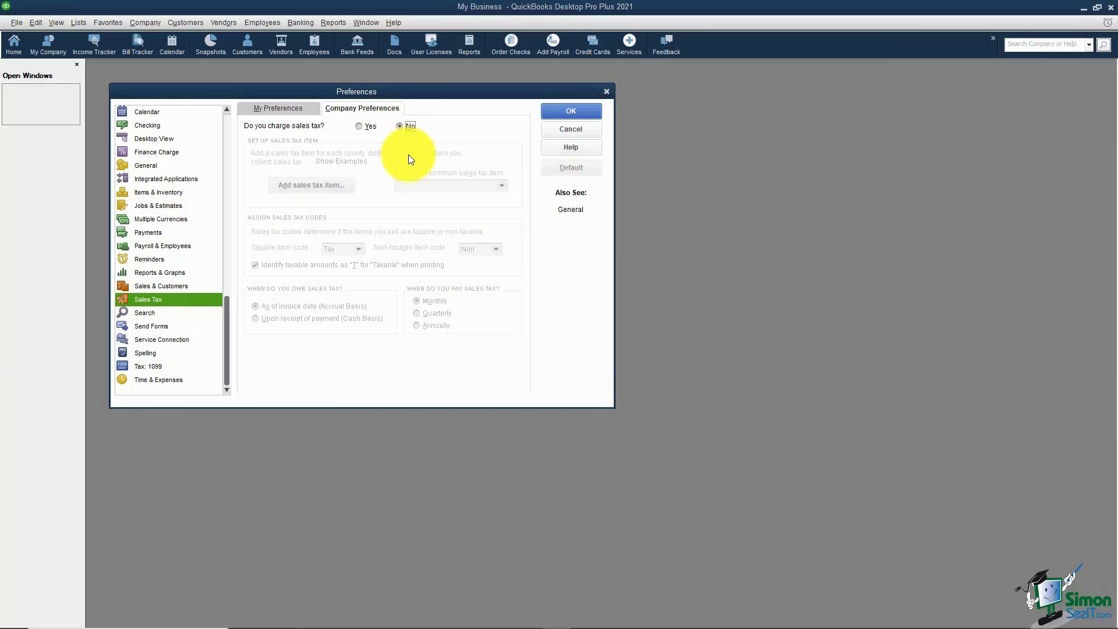
click(162, 326)
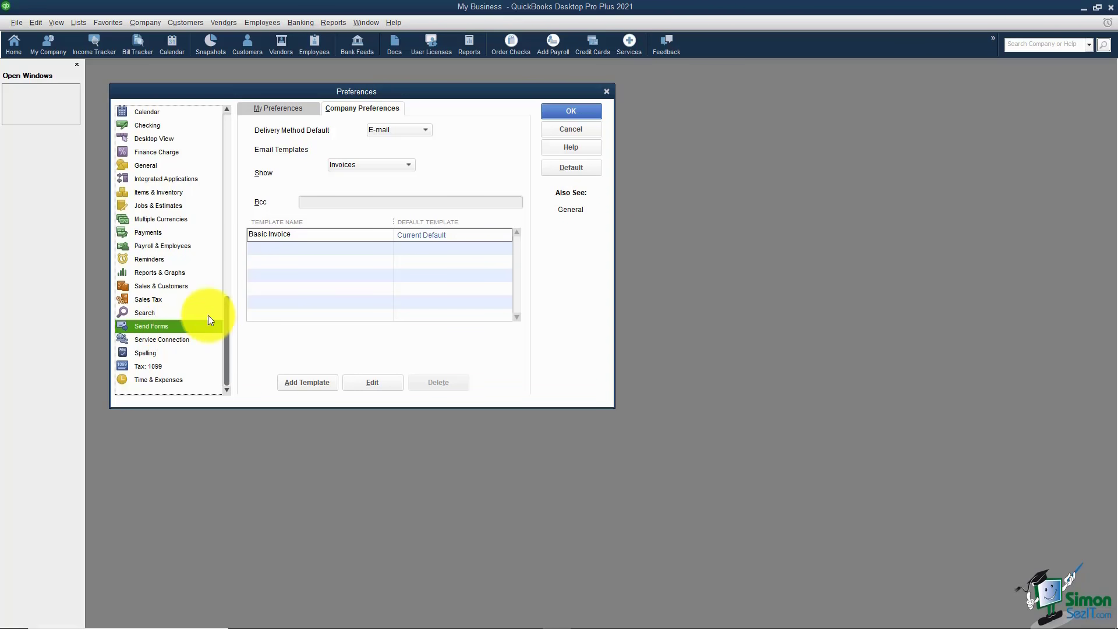
Choose E-mail in the Send Forms Delivery Method Default list
click(421, 131)
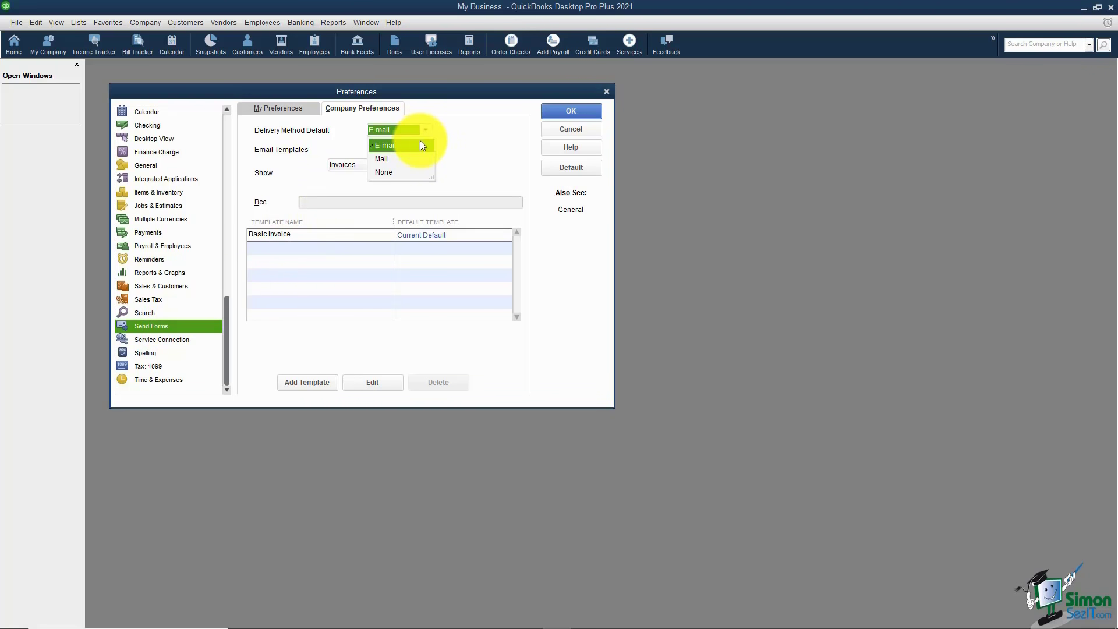
click(390, 149)
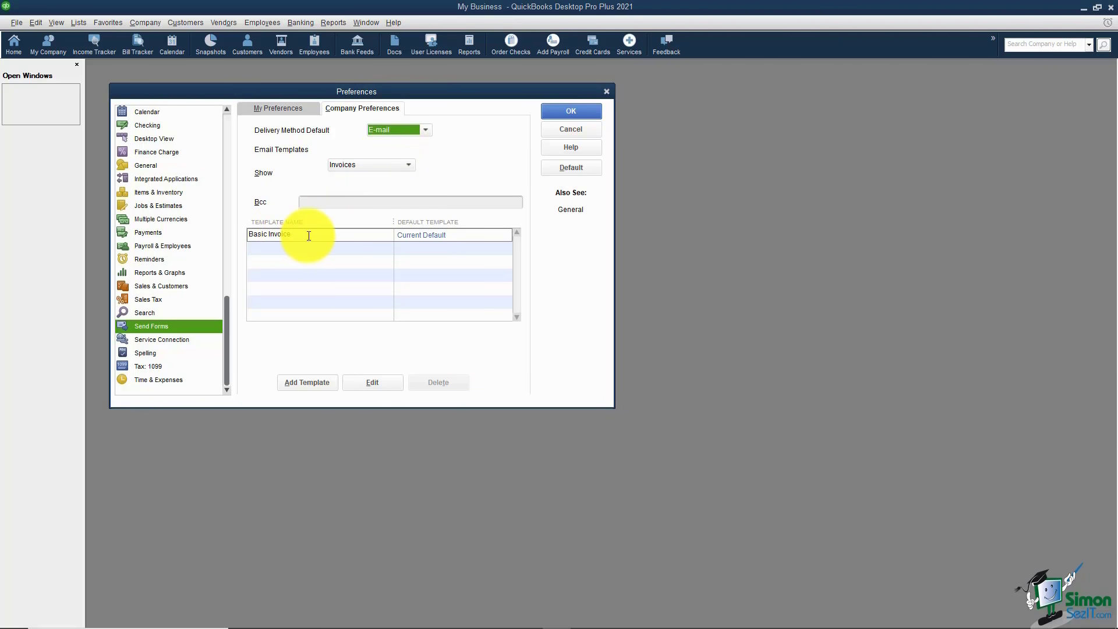
click(352, 237)
click(368, 383)
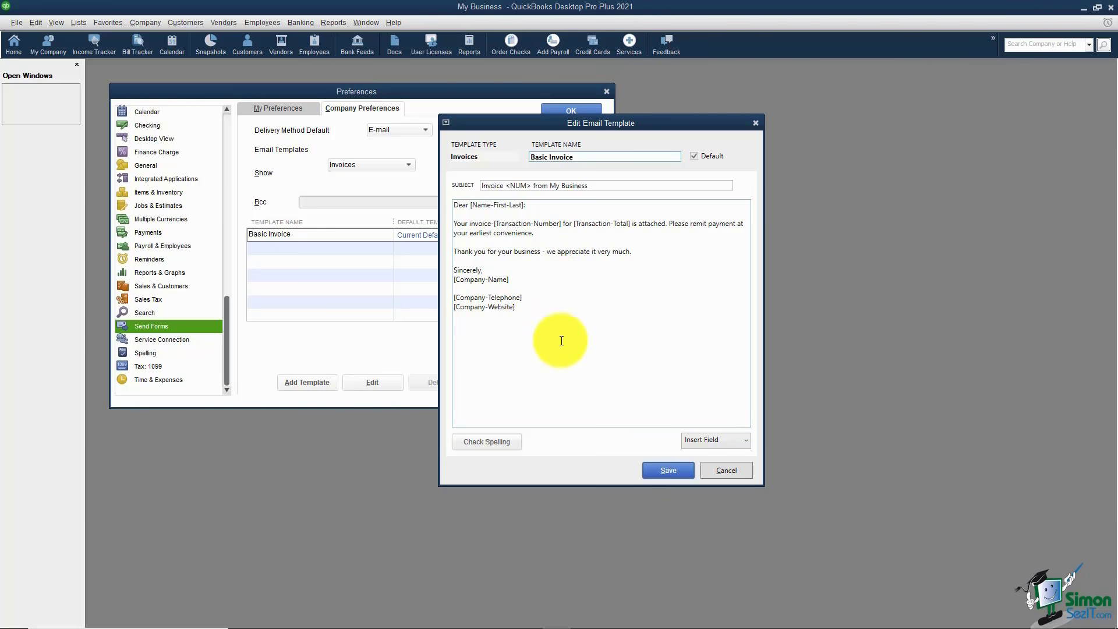
click(730, 471)
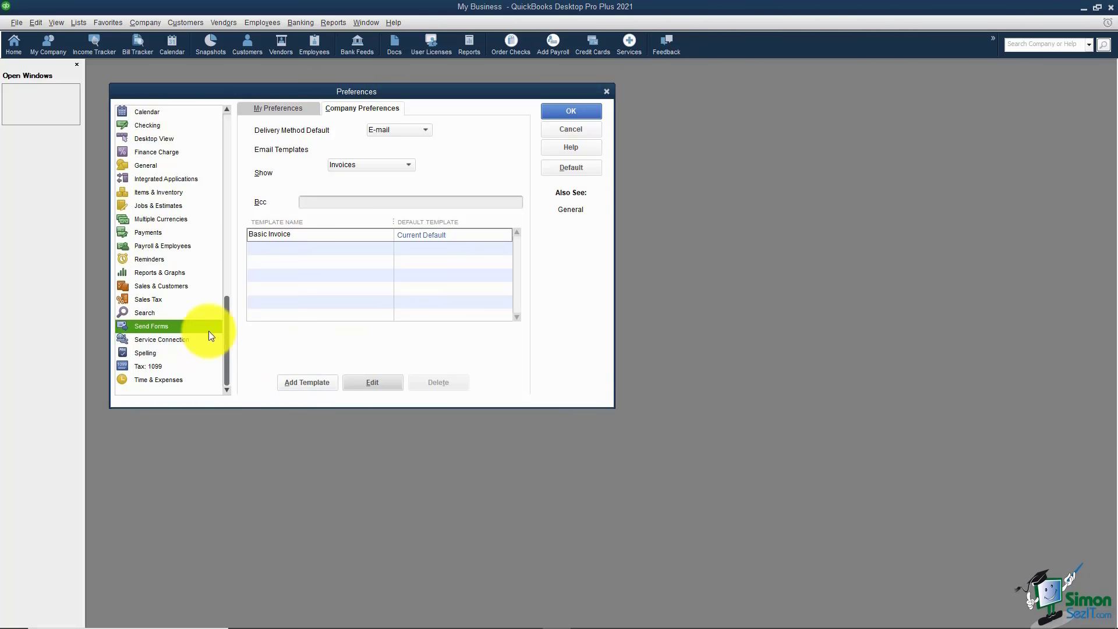
Save the Send Forms changes, review Spelling's My Preferences options, then go to Tax: 1099
click(155, 356)
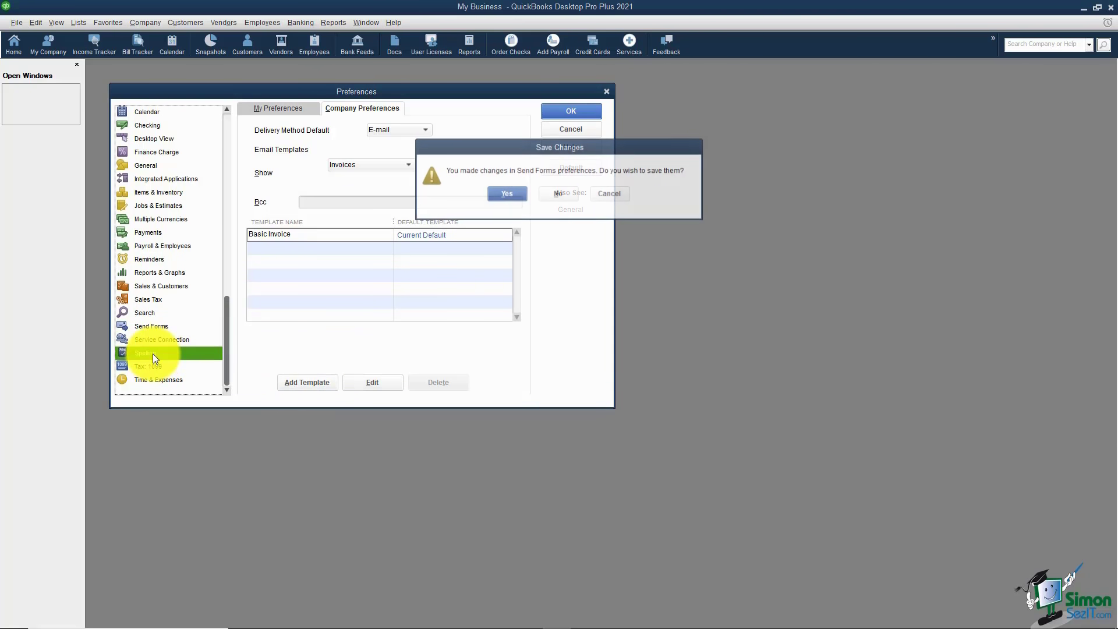
click(504, 194)
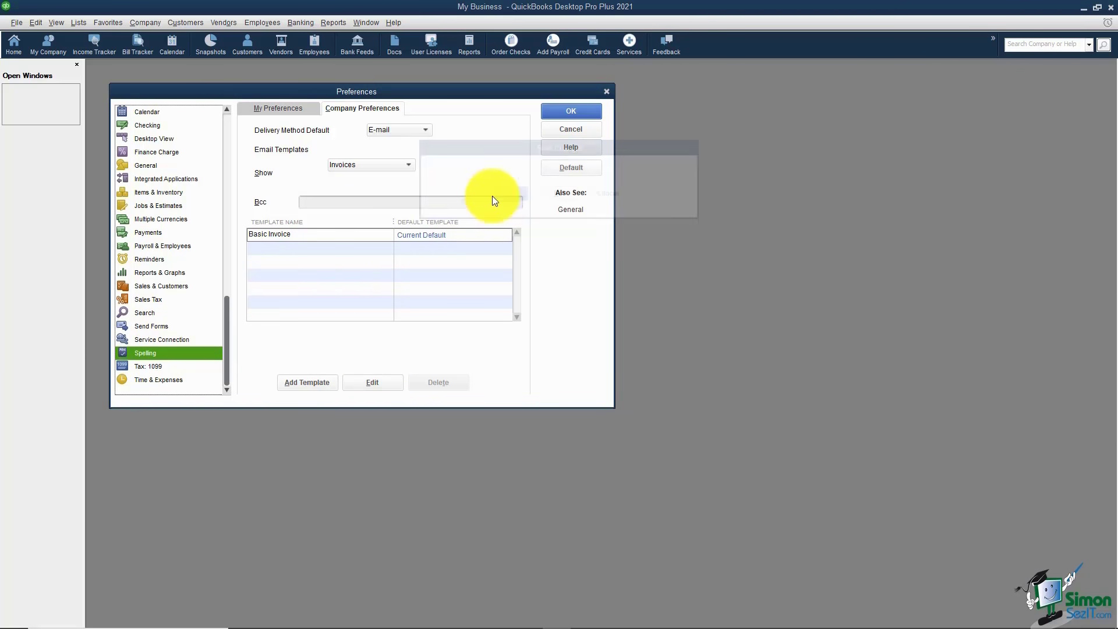
click(300, 109)
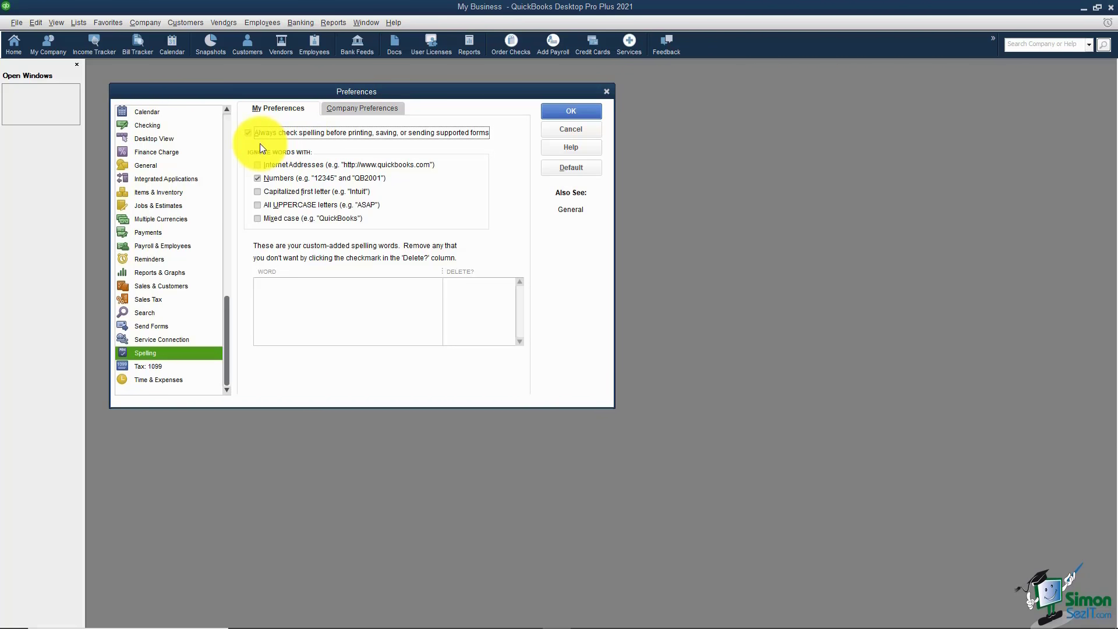
click(150, 367)
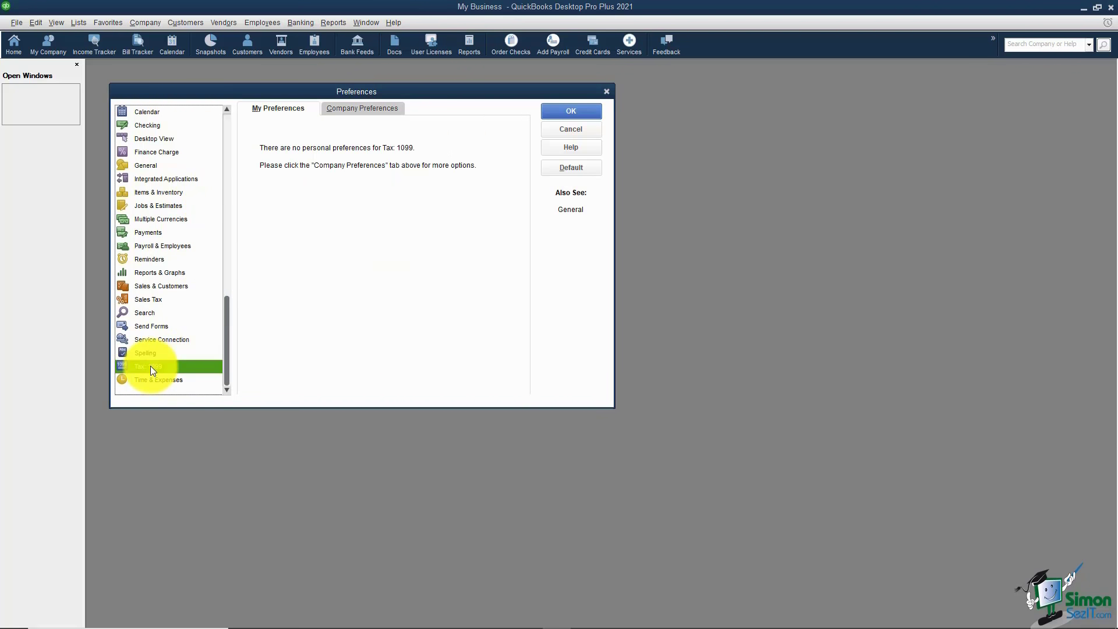
Verify 1099-MISC filing is set to Yes in Company Preferences, then go to Time & Expenses
click(379, 112)
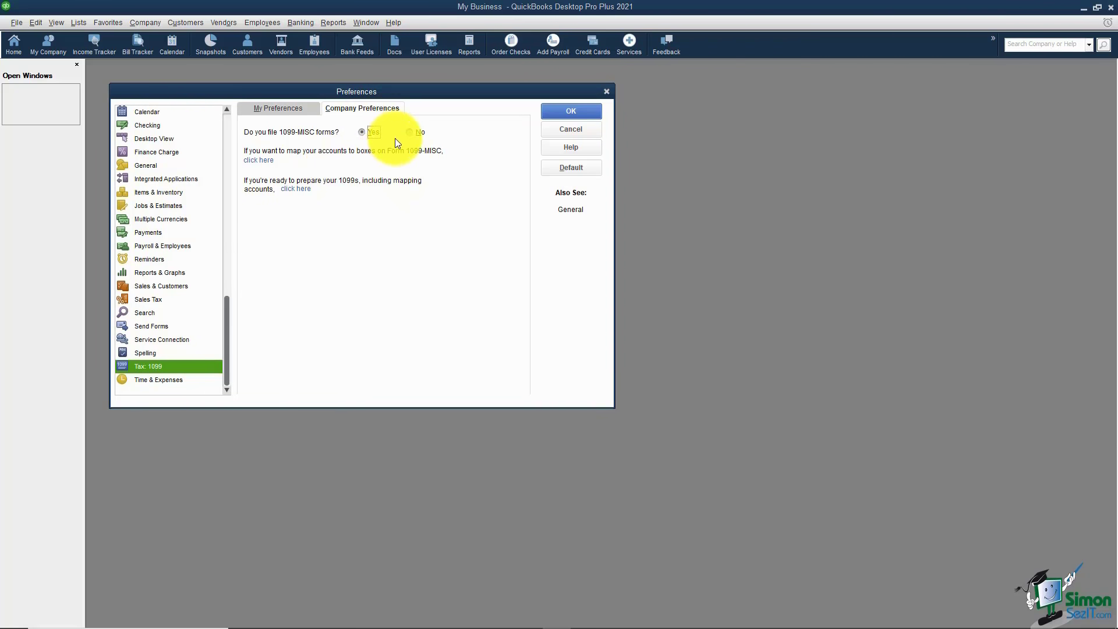
click(165, 379)
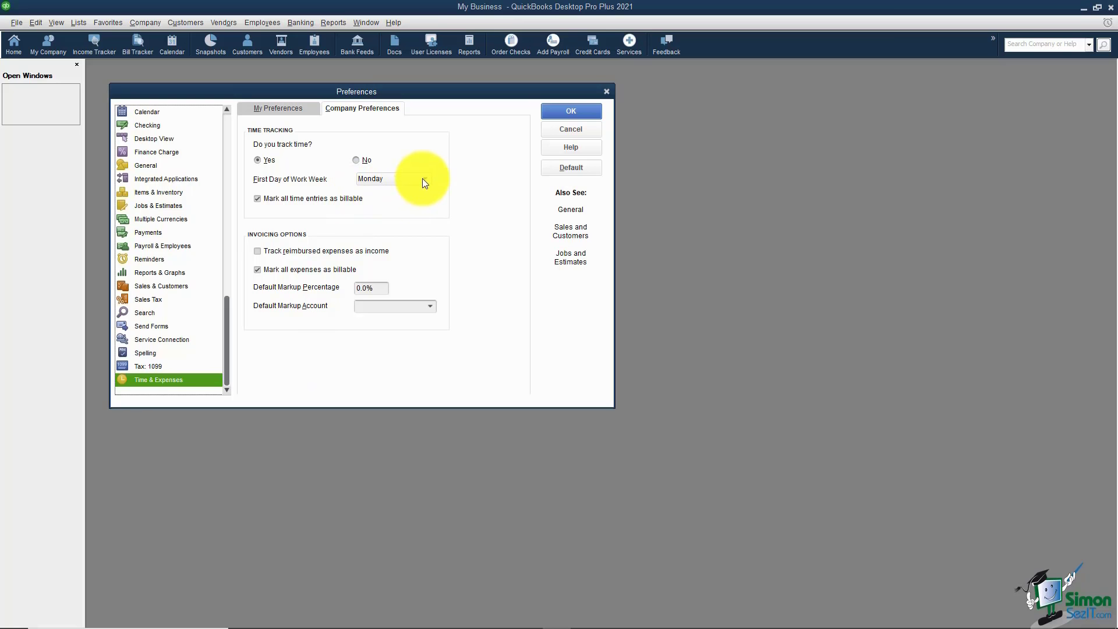
Tick Track reimbursed expenses as income, leaving the Default Markup Account unselected
click(259, 250)
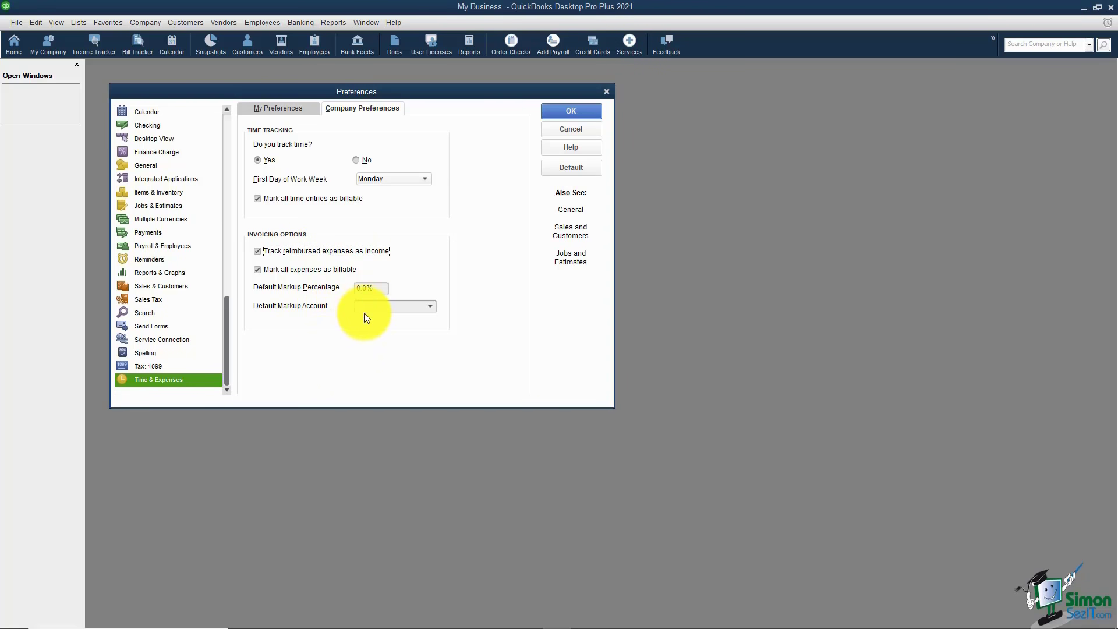
click(431, 308)
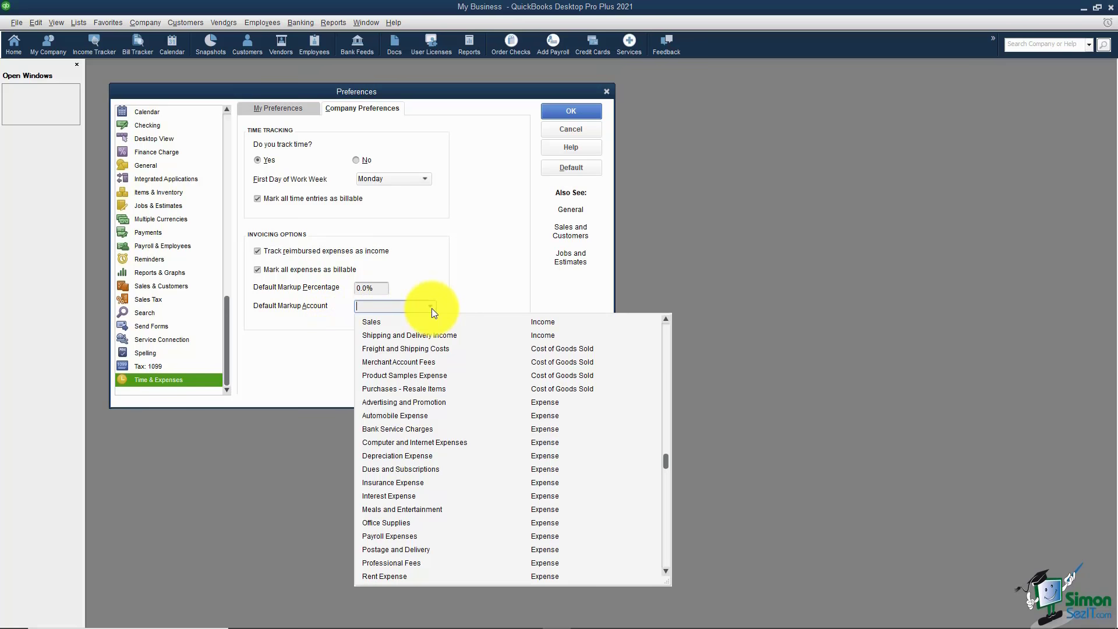
click(432, 308)
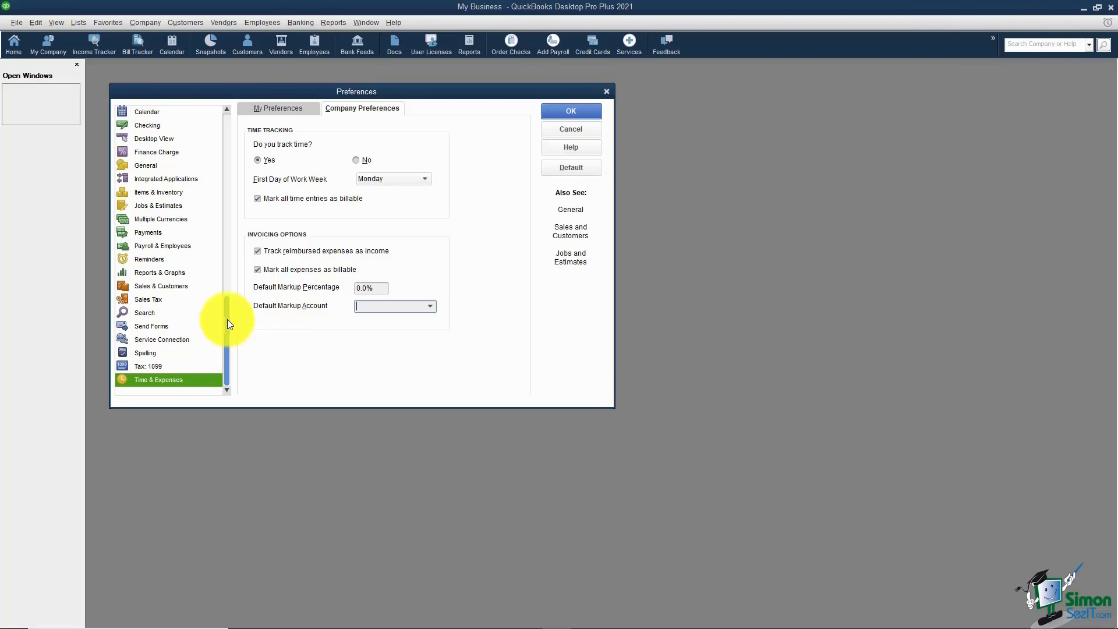
drag(227, 320, 248, 143)
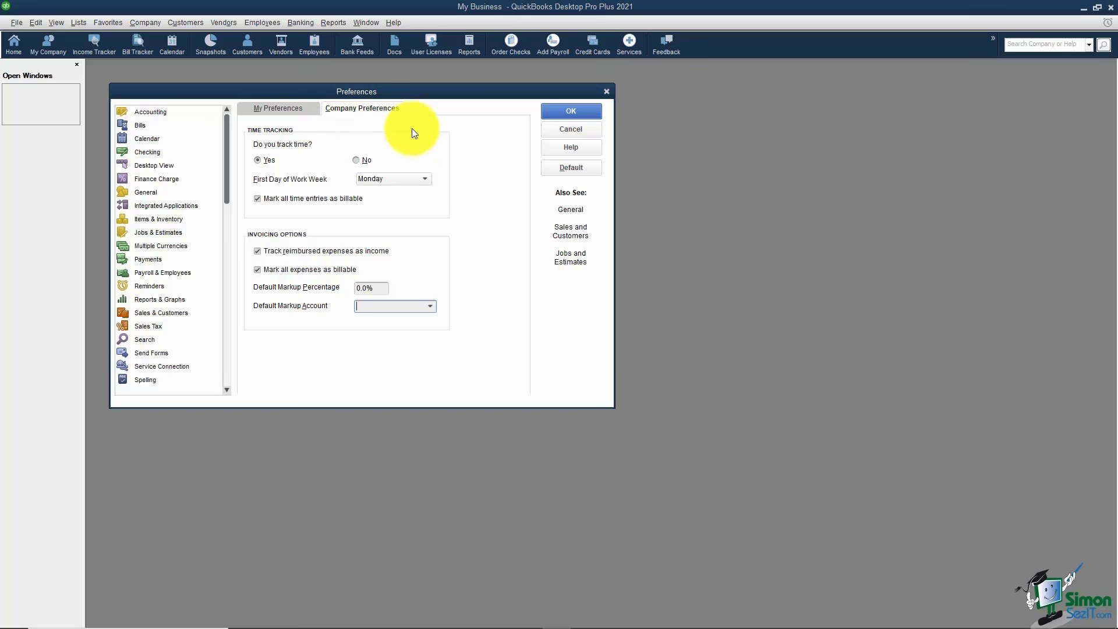
Close Preferences with OK and reopen the Home page maximized
click(550, 113)
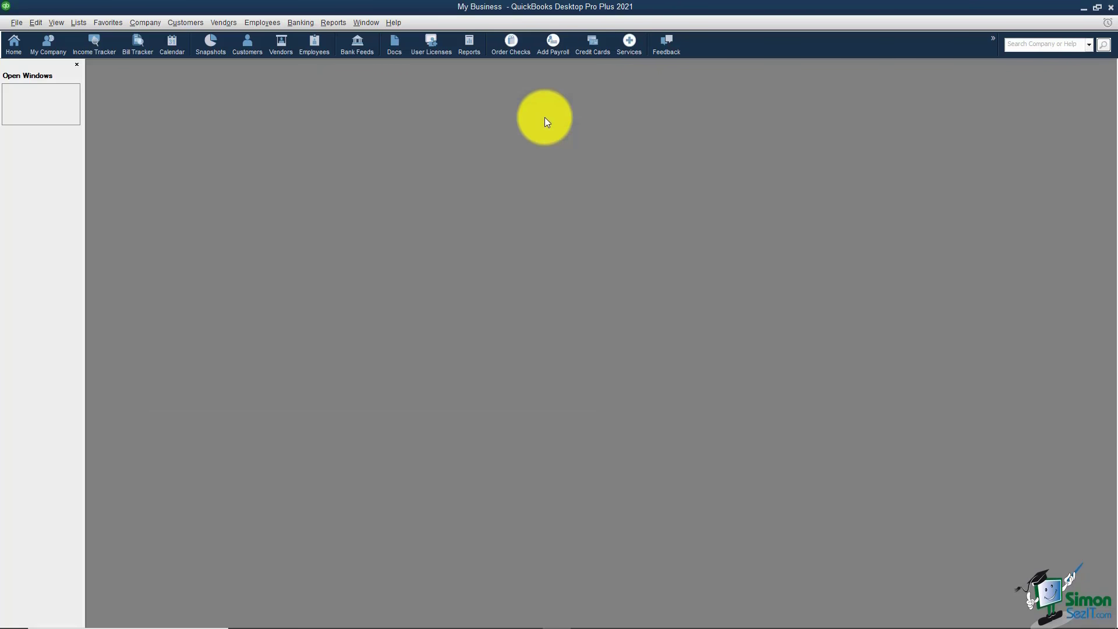
click(14, 46)
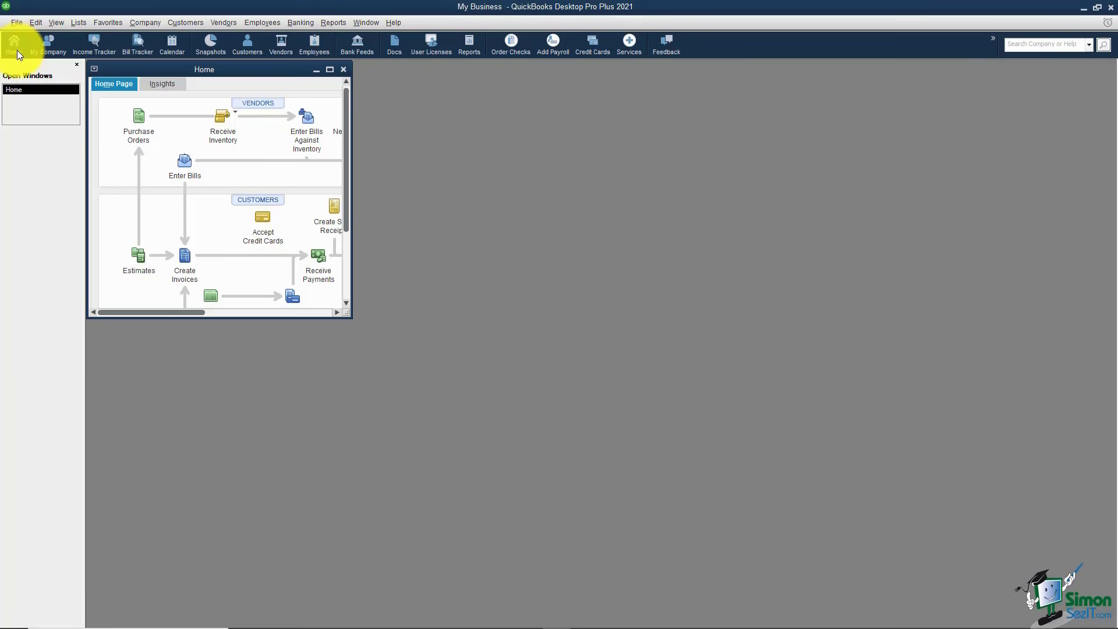
click(330, 70)
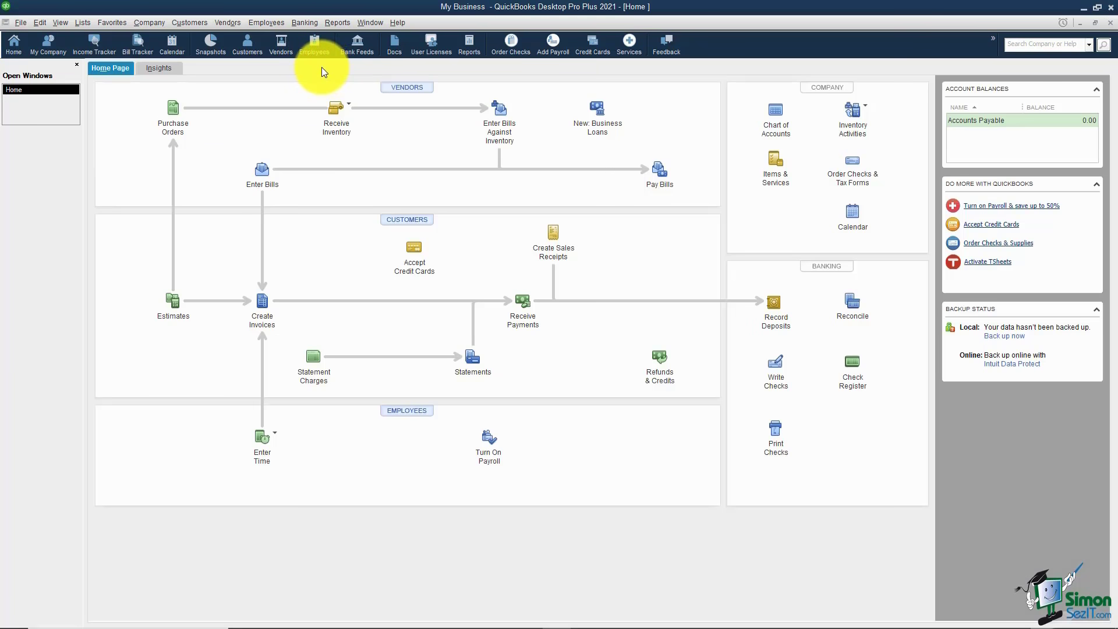
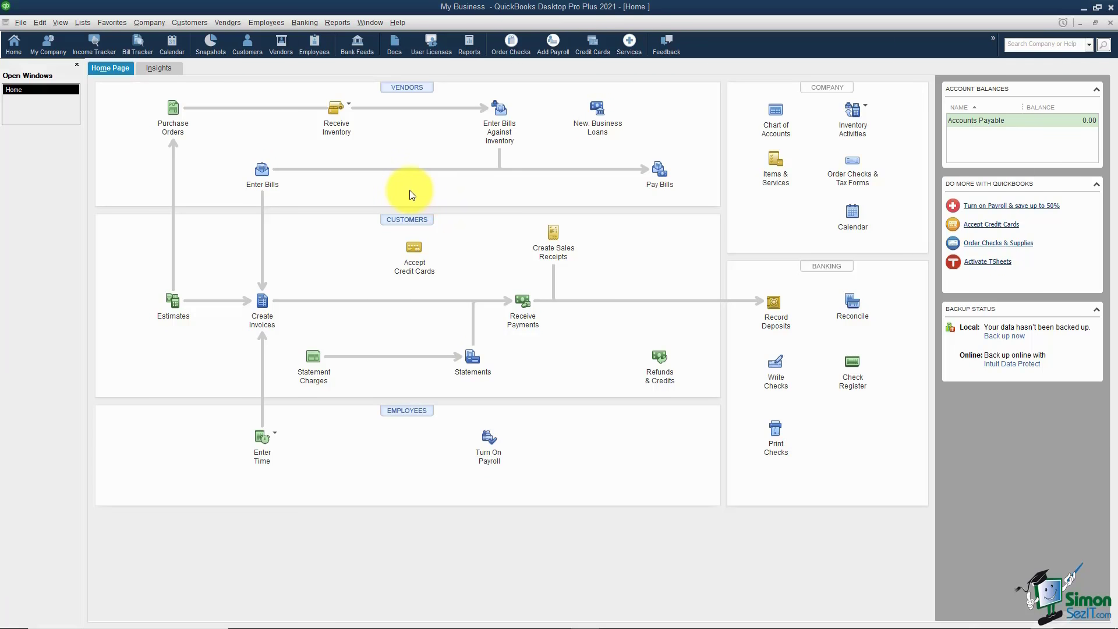
Open the User List from Company > Set Up Users and Passwords > Set Up Users
click(155, 23)
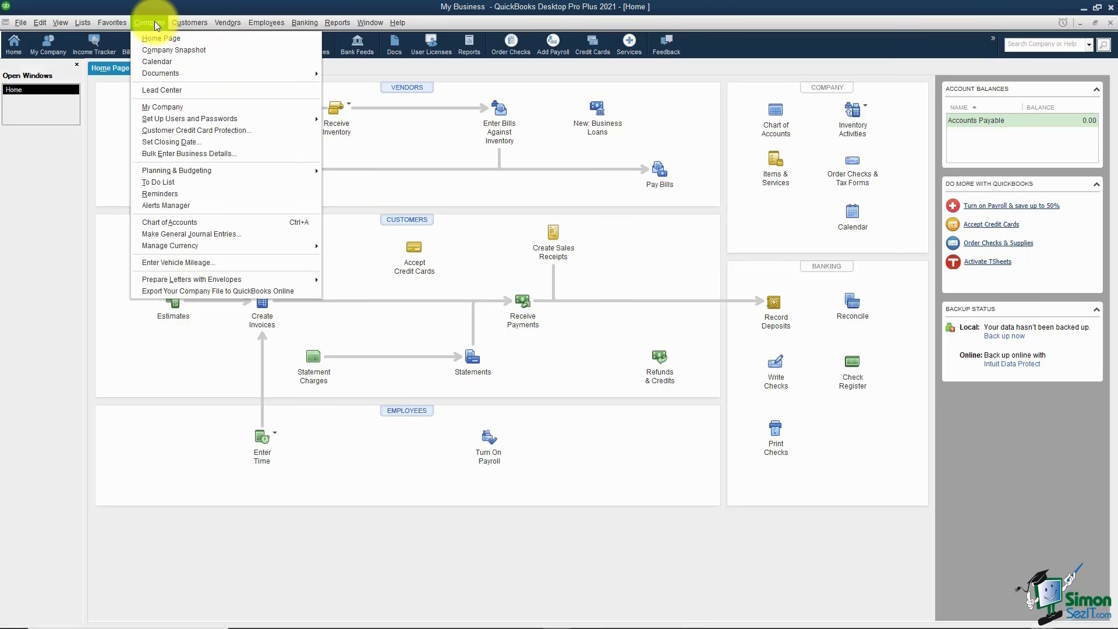
mouse_move(172, 120)
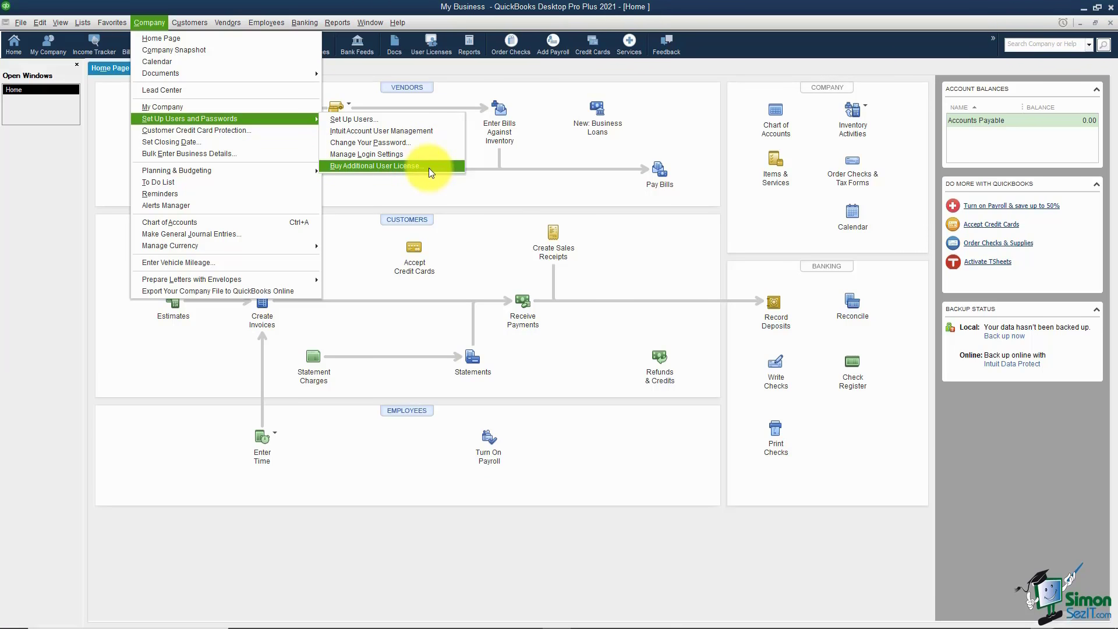
click(399, 120)
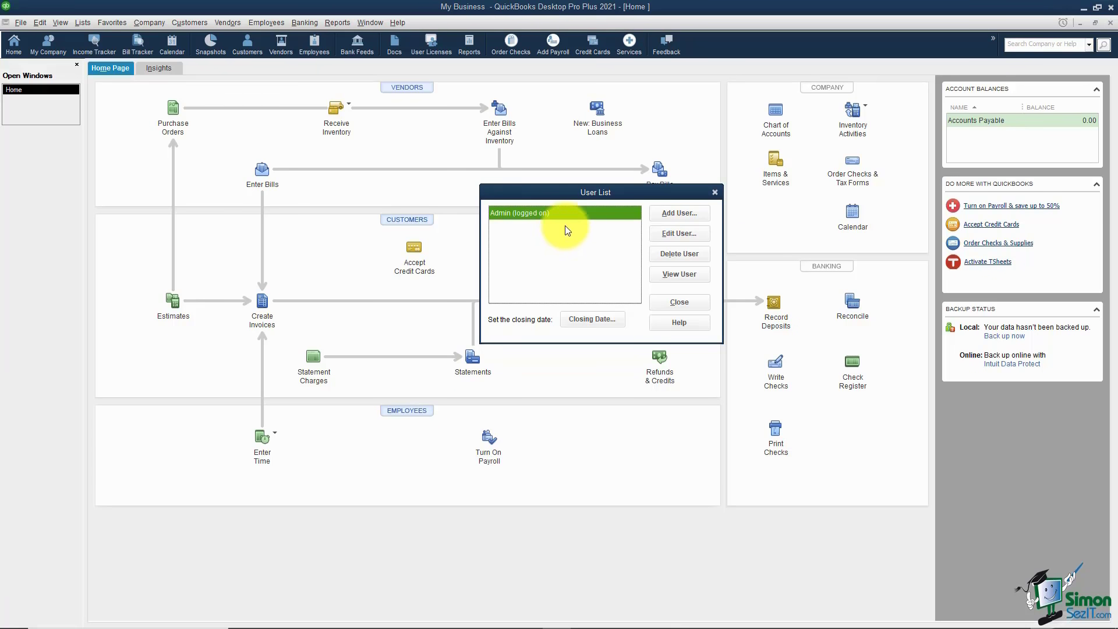
click(679, 234)
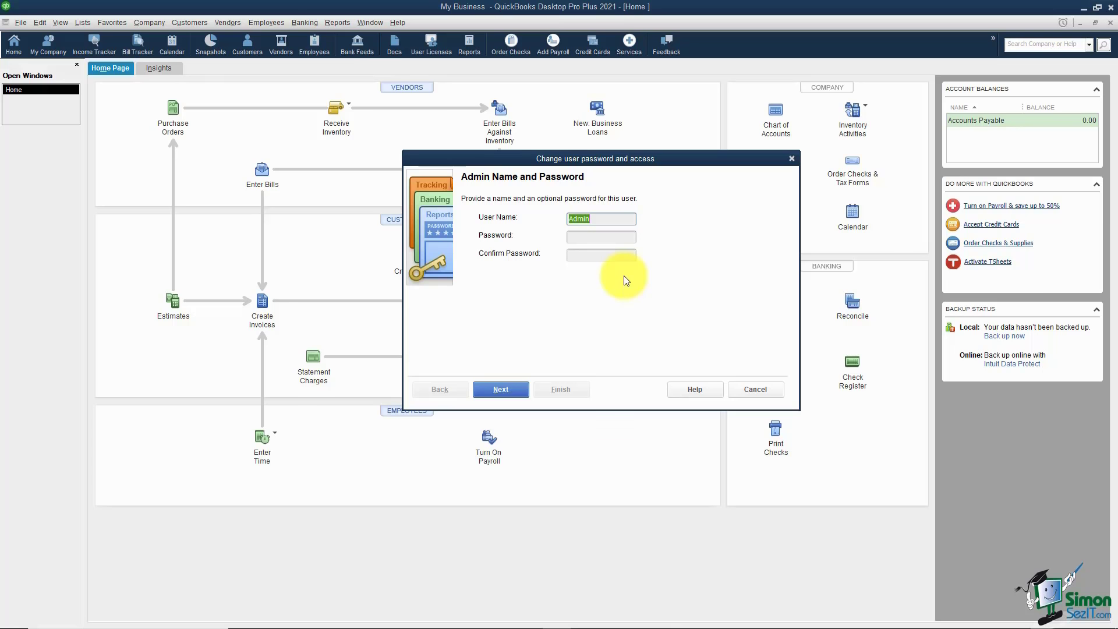
click(744, 392)
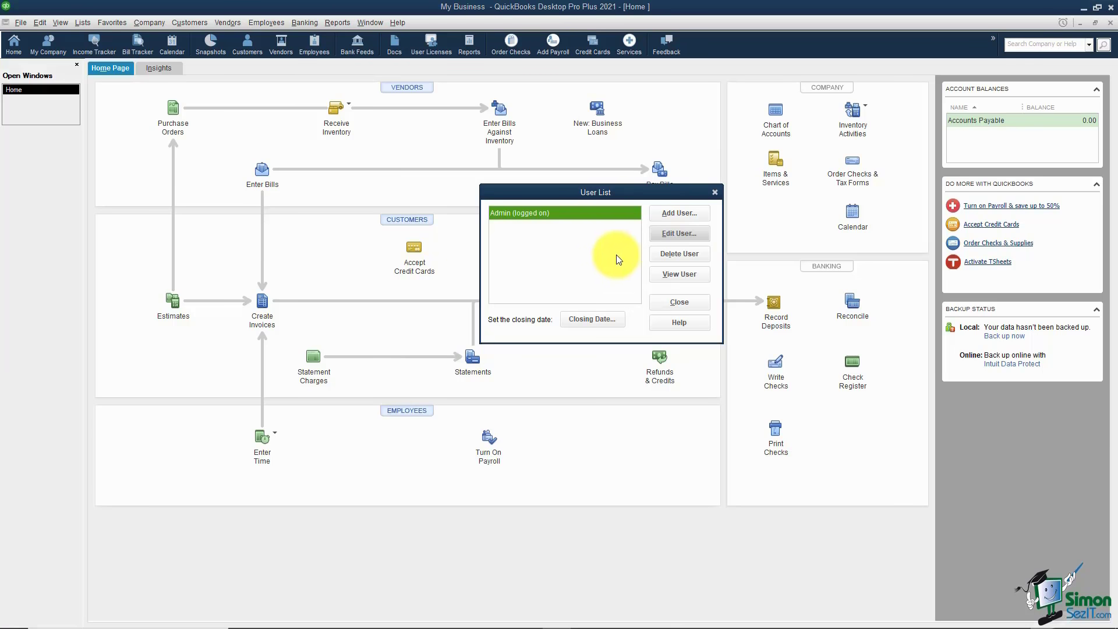
Add a new user named 'Carol', correcting the capitalisation of the name
click(680, 214)
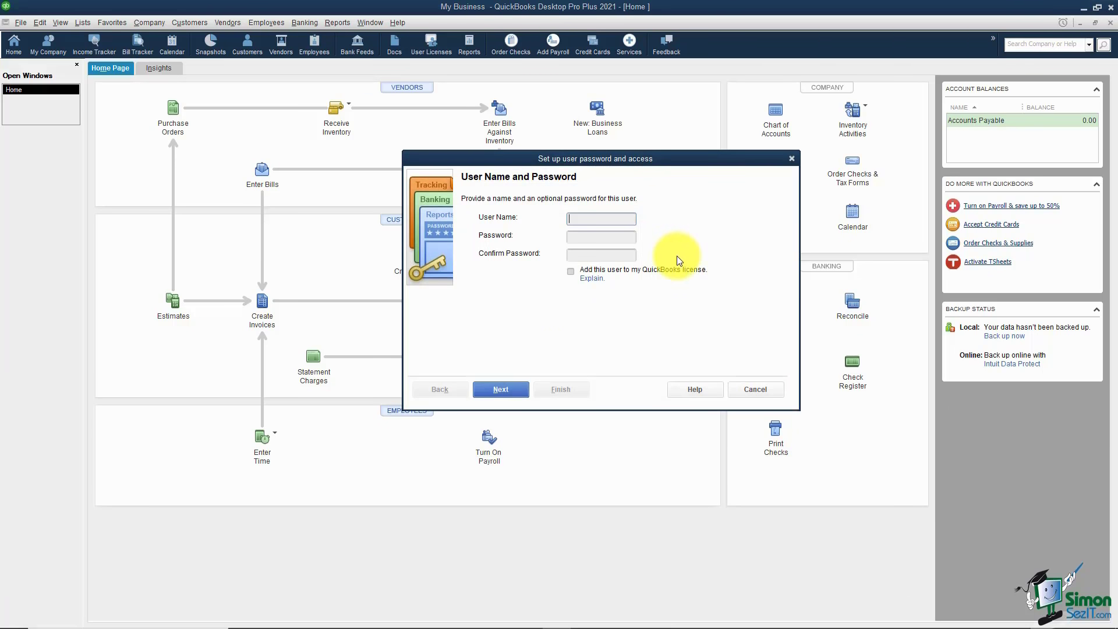
text(CArol)
click(574, 219)
key(Delete)
text(a)
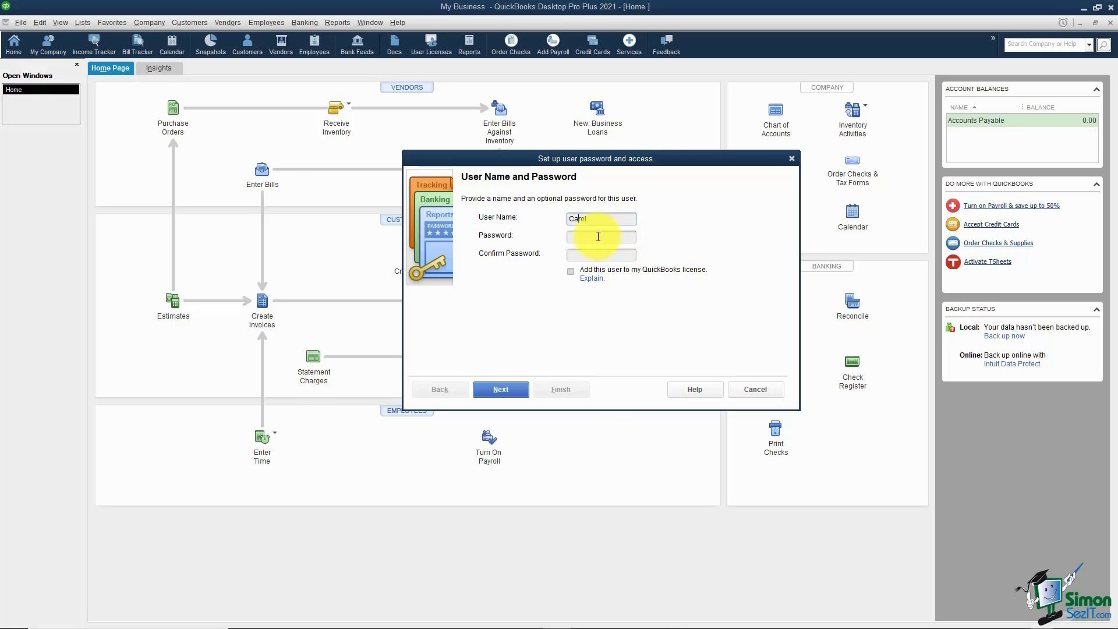
Enter and confirm Carol's password, then choose Selected areas of QuickBooks access
click(598, 236)
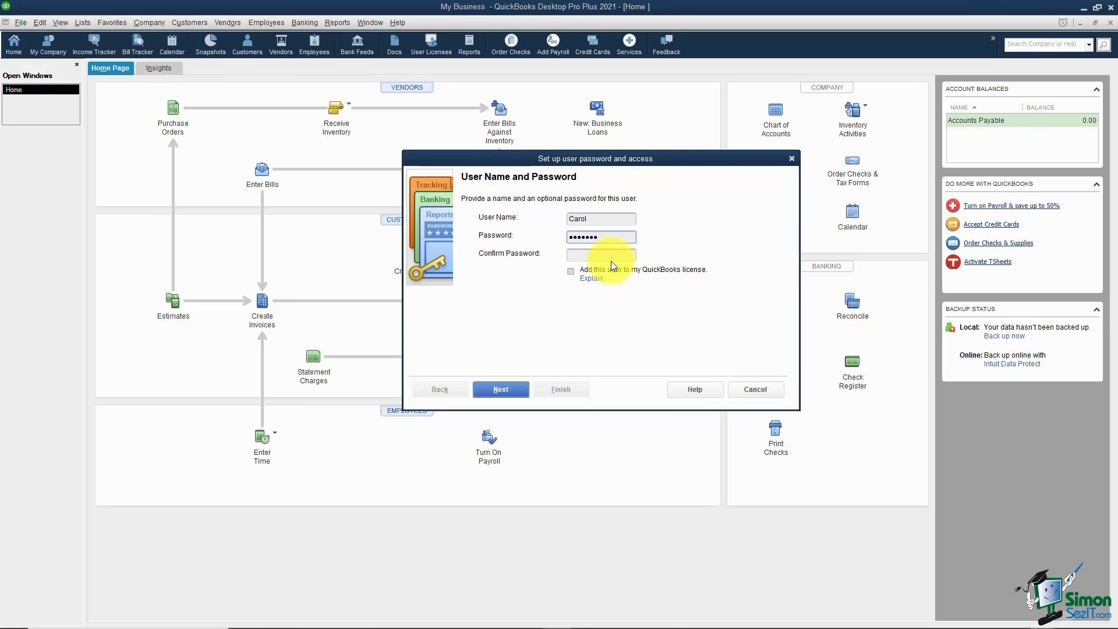
click(614, 256)
text(•••)
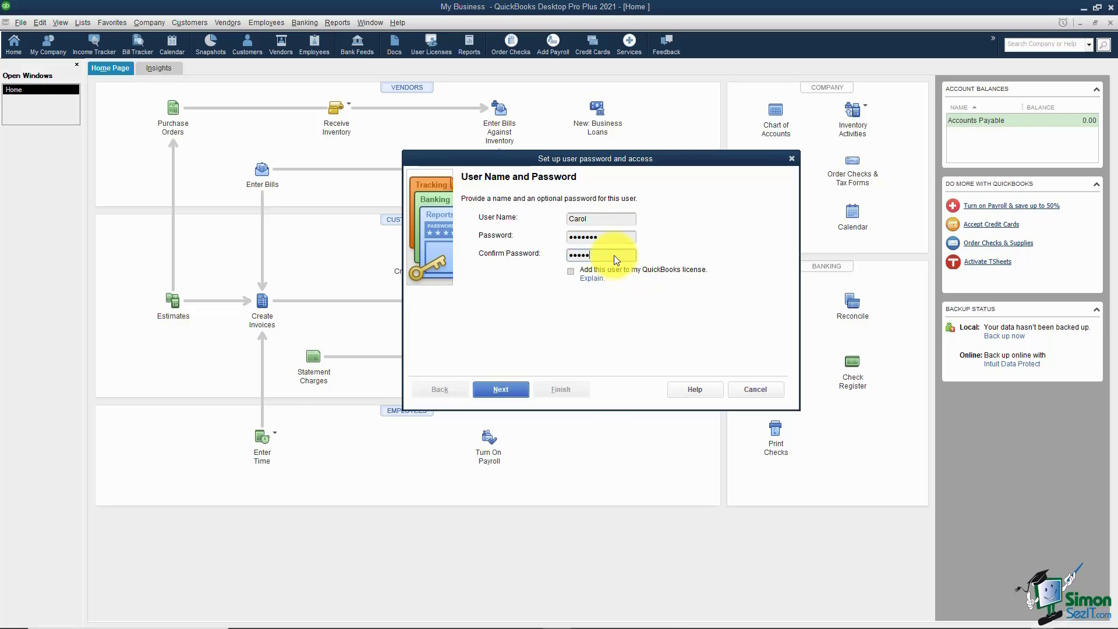
key(BackSpace)
key(BackSpace)
key(BackSpace)
key(BackSpace)
key(BackSpace)
text(••)
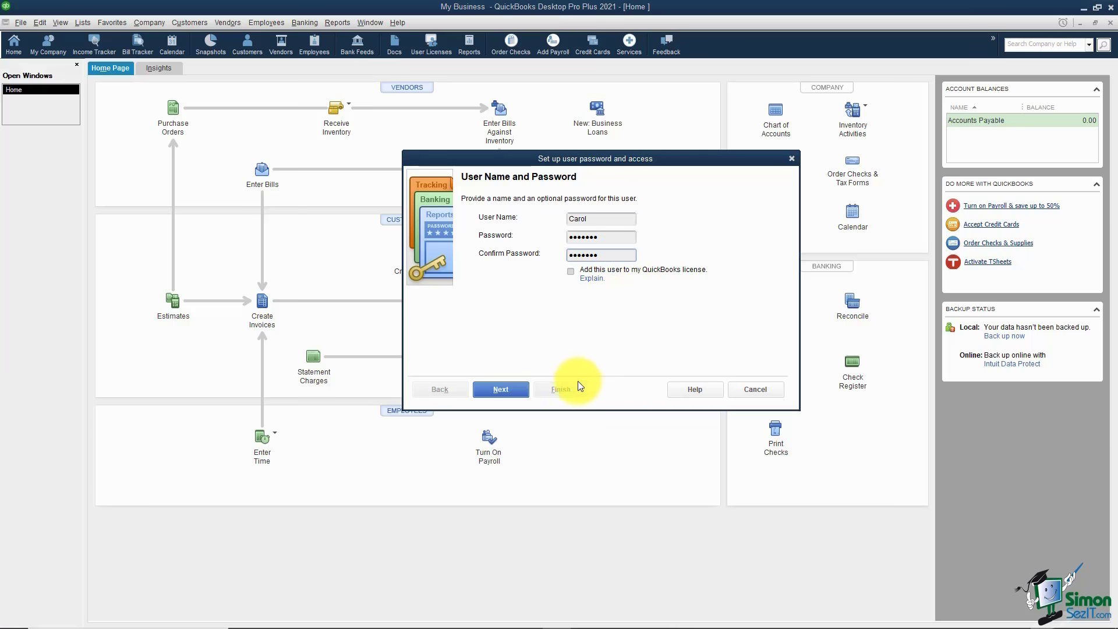
click(507, 390)
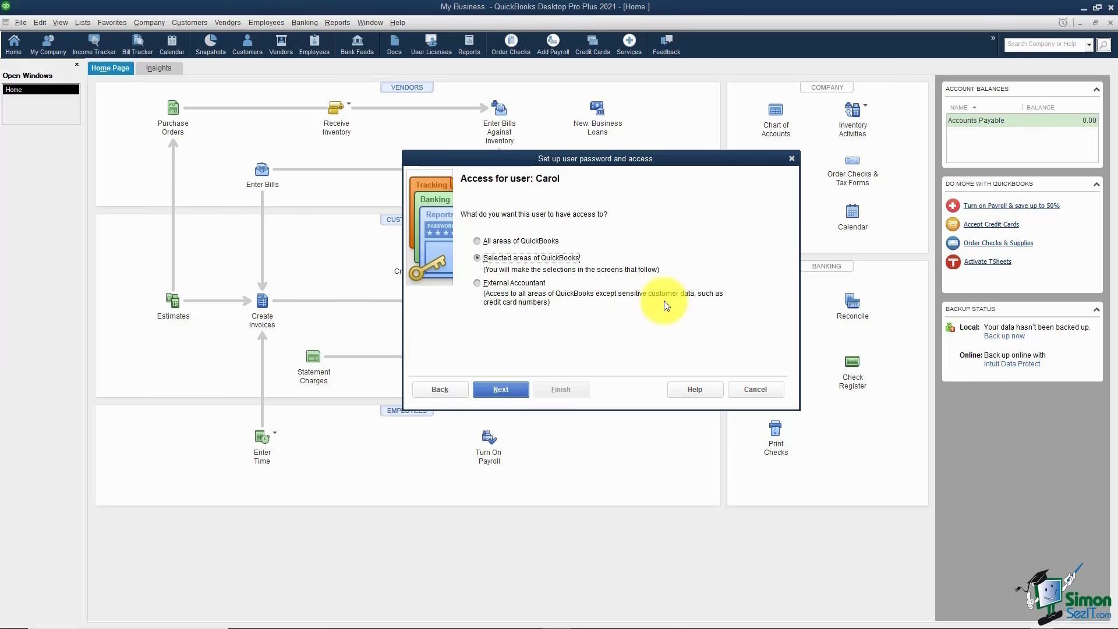
Leave Sales and Accounts Receivable at No Access and give Purchases and Accounts Payable Full Access
click(510, 389)
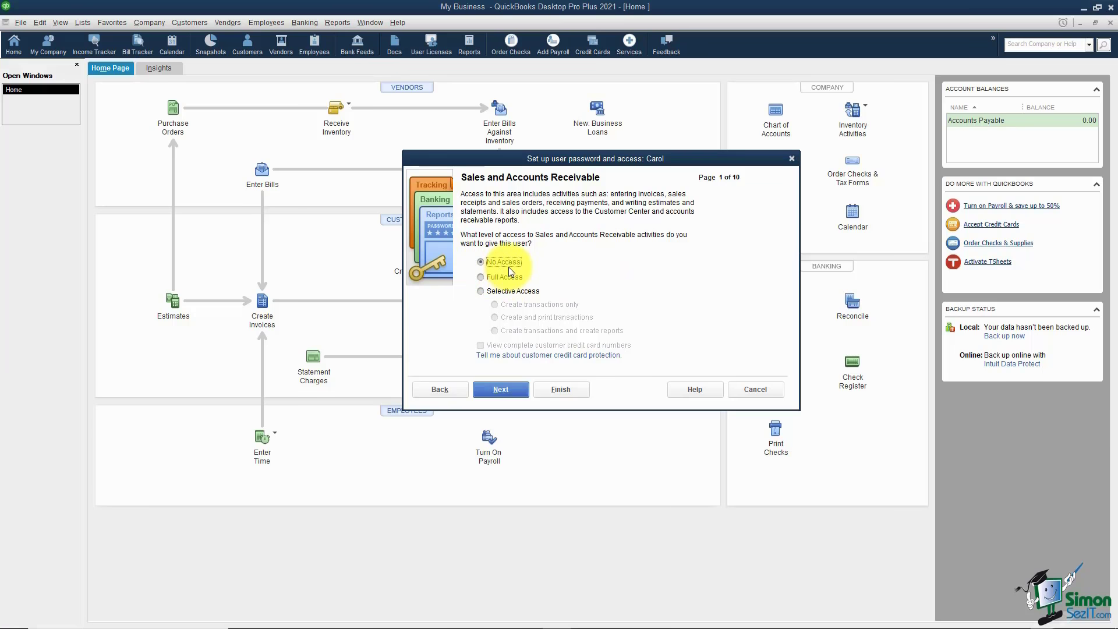
click(516, 388)
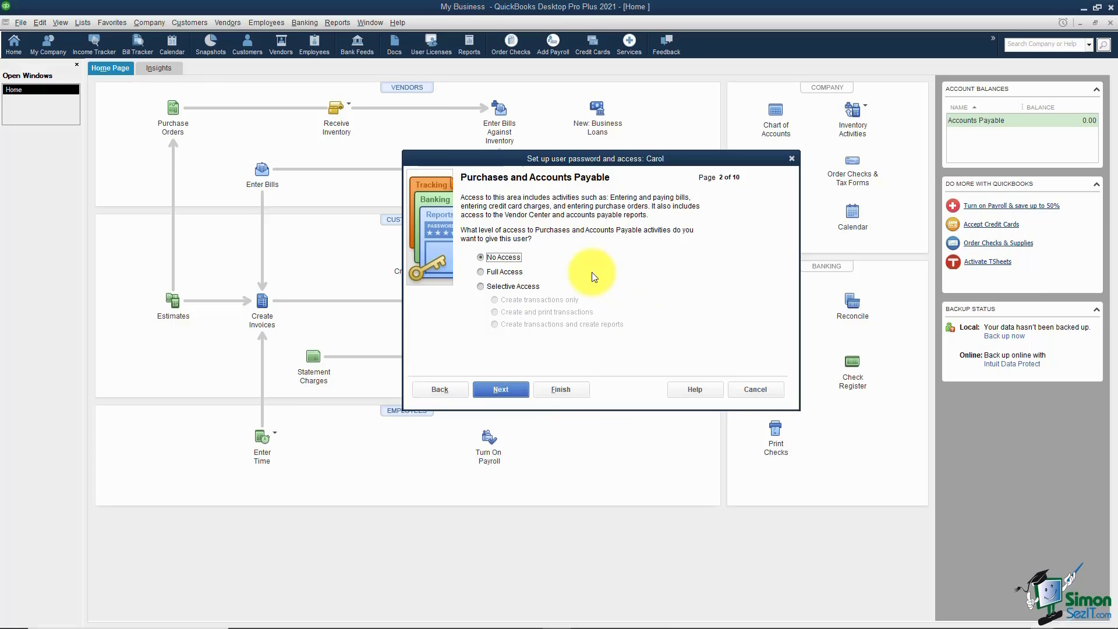
click(484, 273)
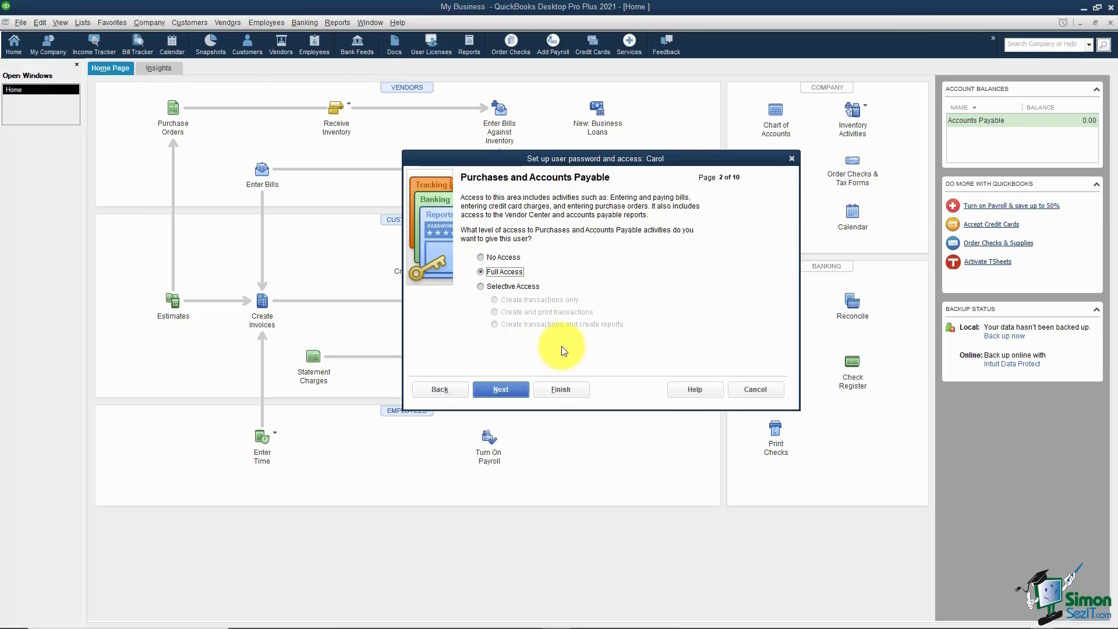
click(505, 390)
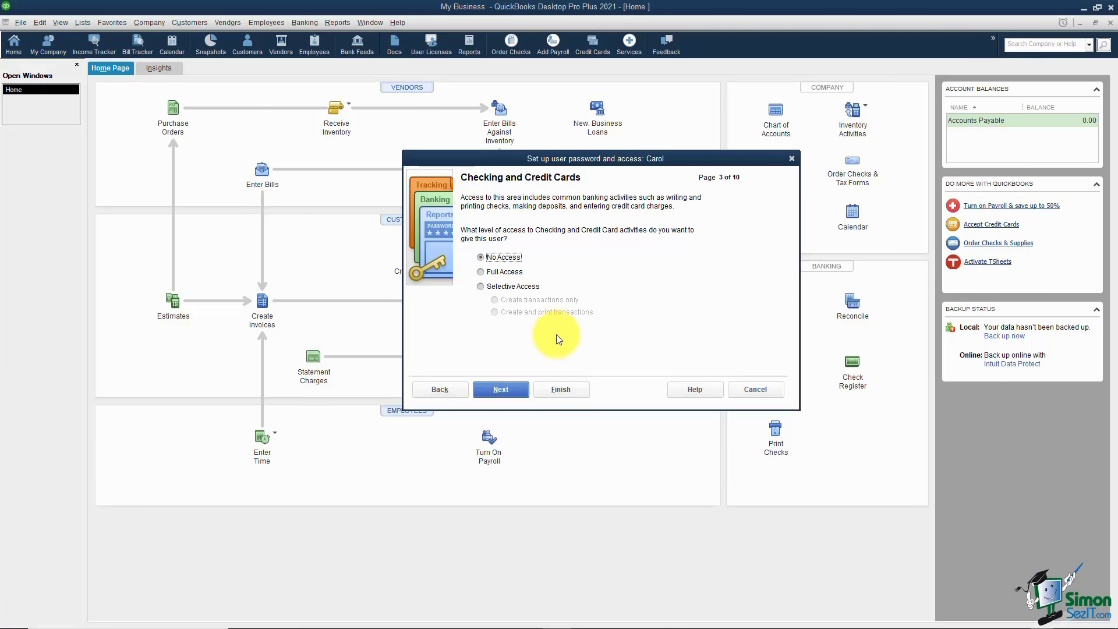
Leave checking and credit cards, inventory, time tracking and payroll at No Access
click(525, 390)
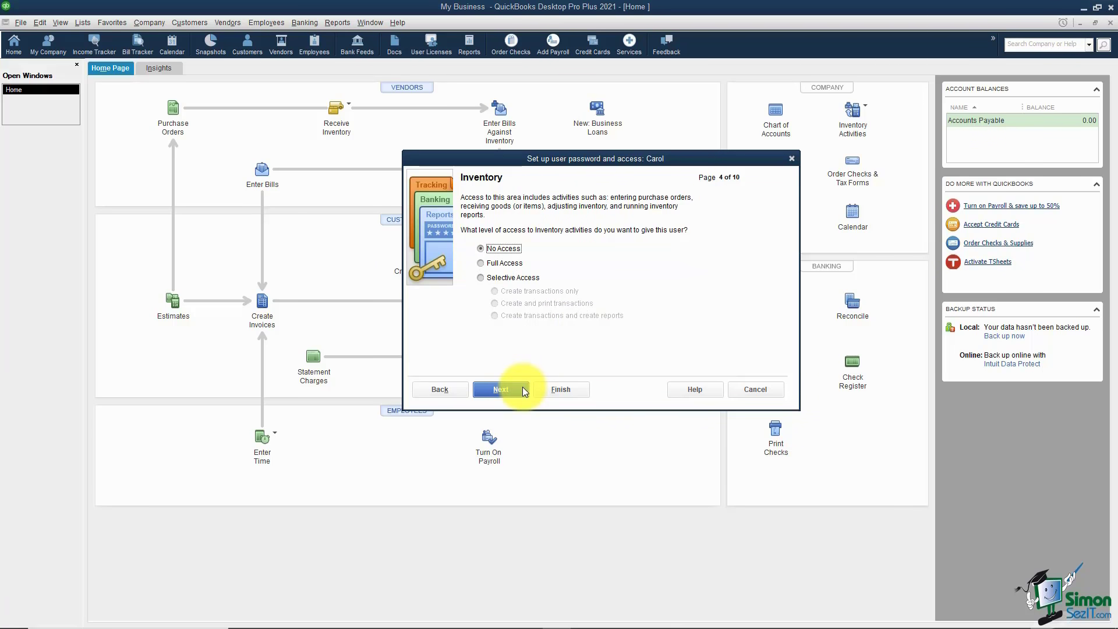
click(523, 389)
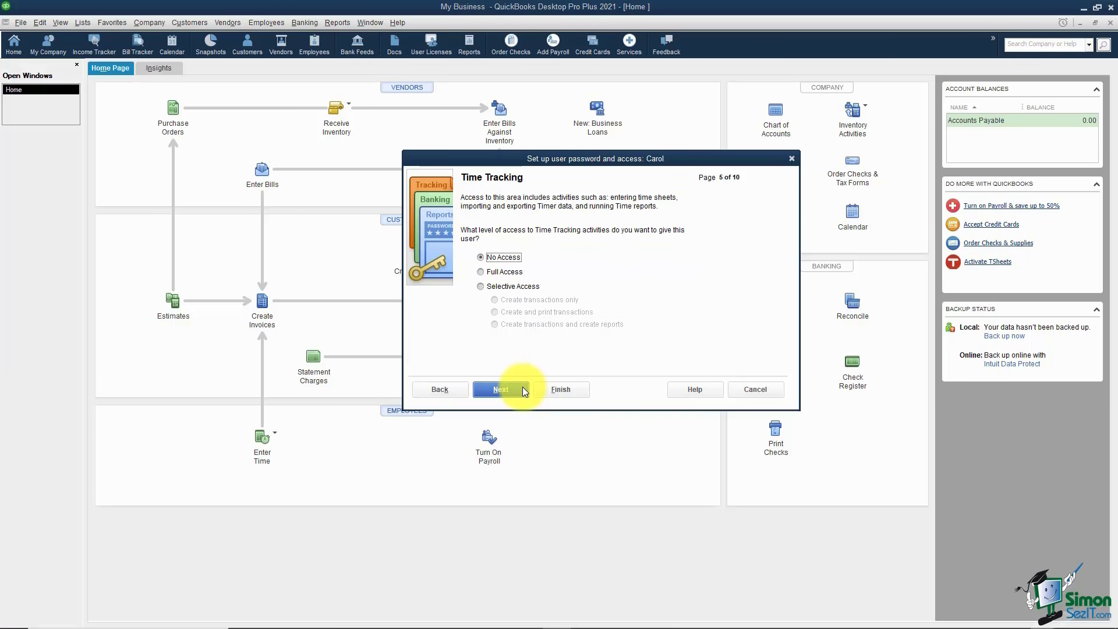
click(523, 389)
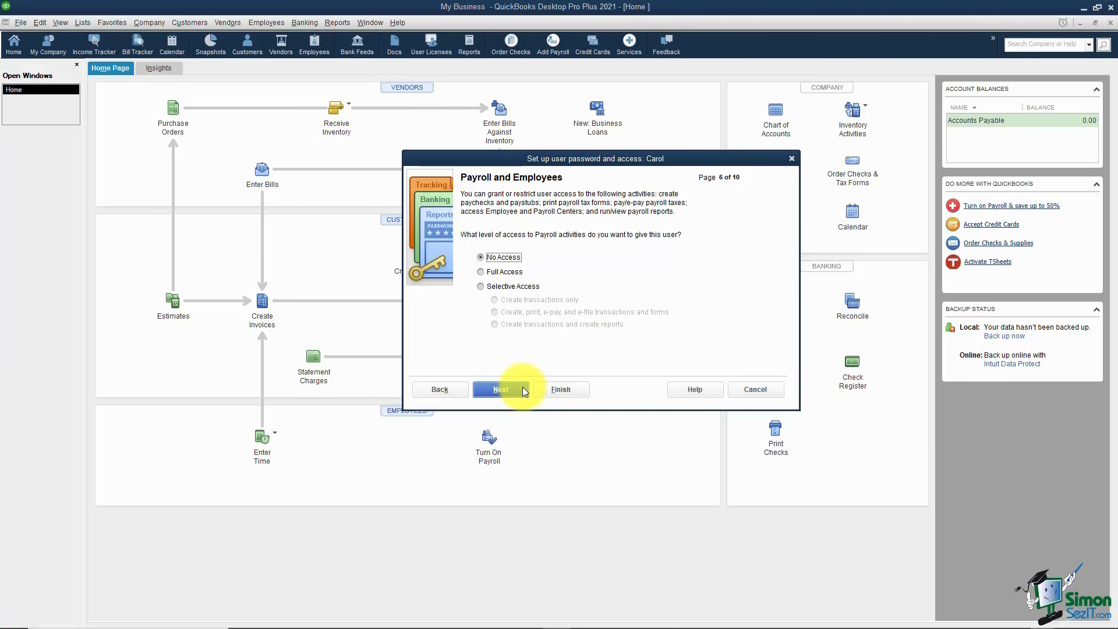
click(522, 390)
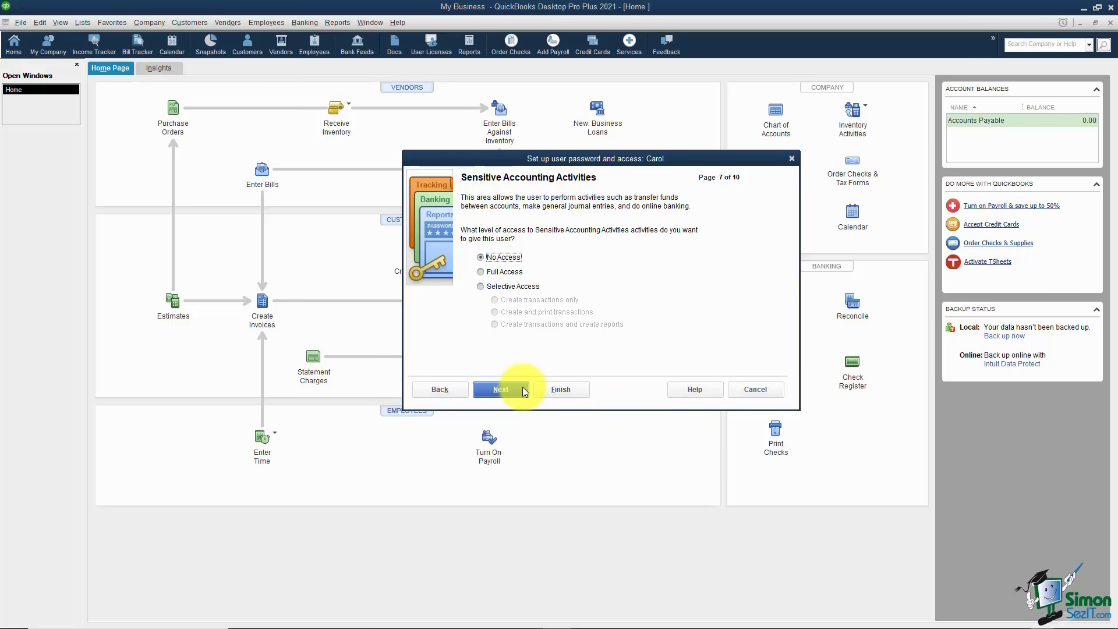
Leave sensitive accounting and financial reporting at No Access, review the summary, and finish creating Carol
click(524, 392)
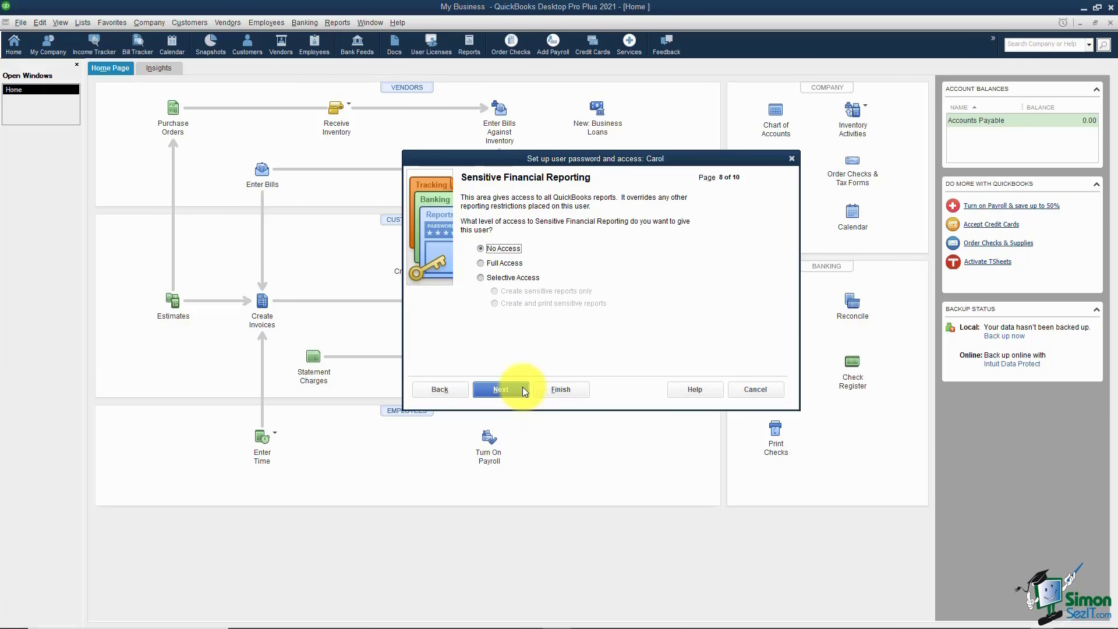
click(522, 389)
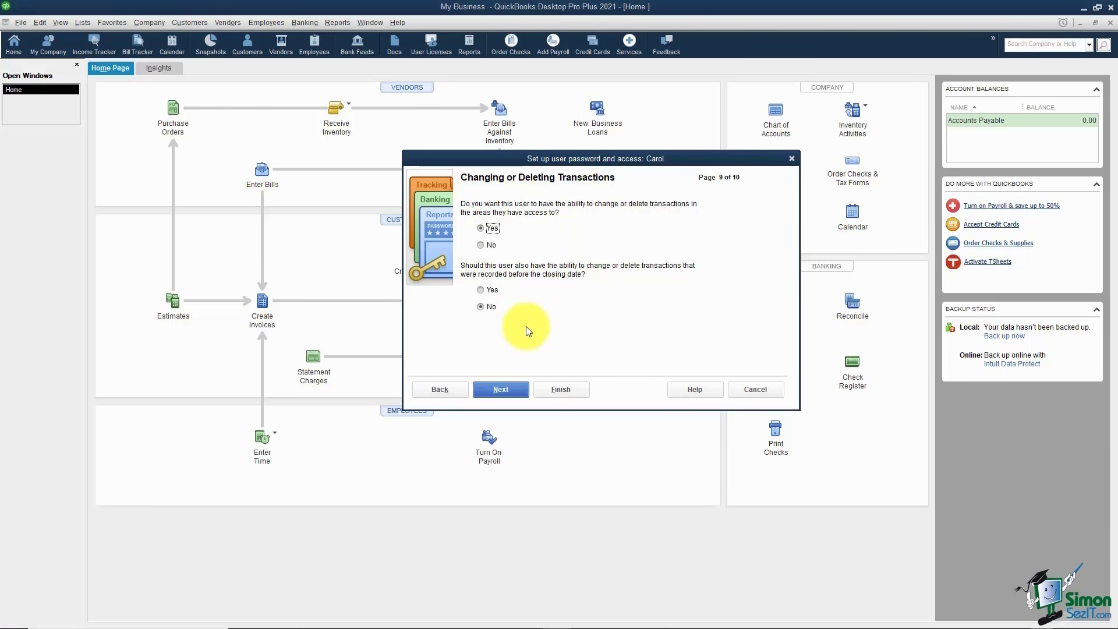
click(513, 390)
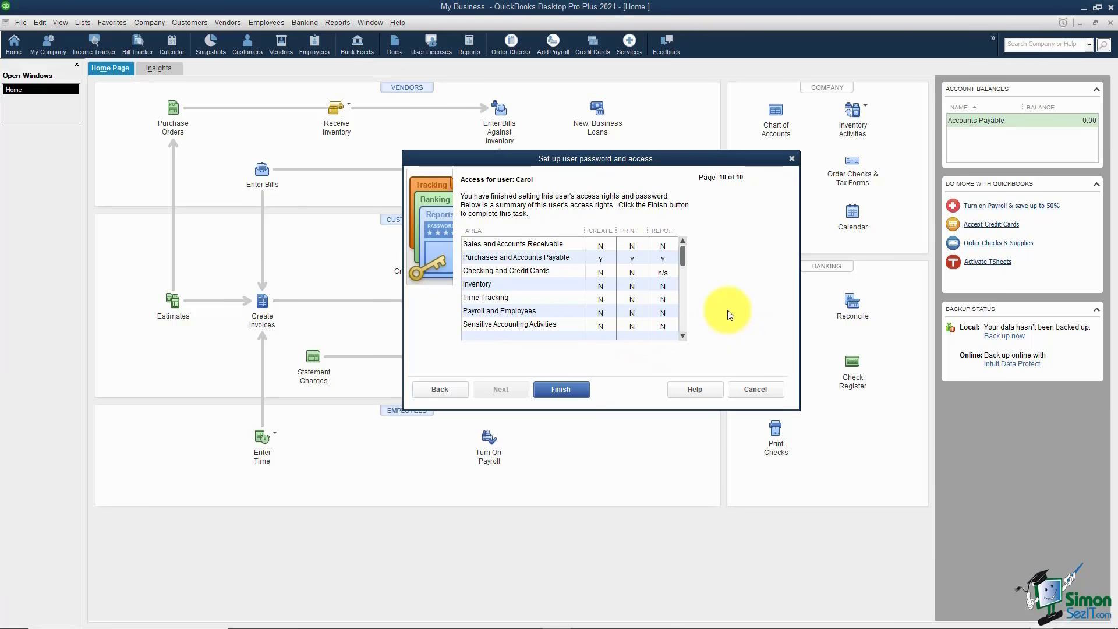
click(569, 390)
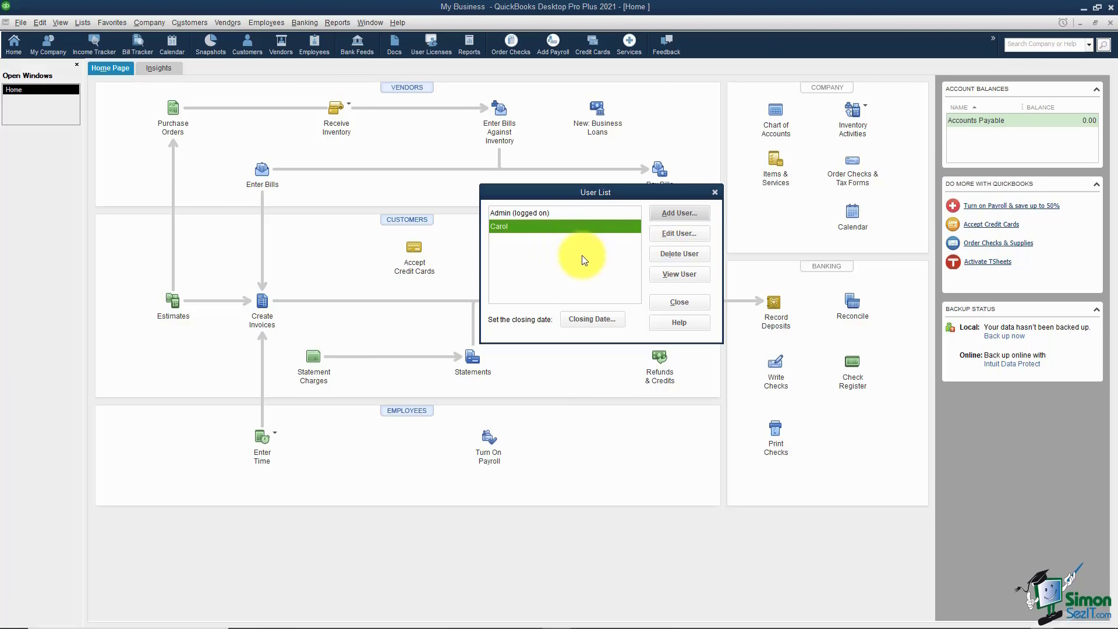
Close the User List, log off the company, and reopen the My Business file
click(677, 303)
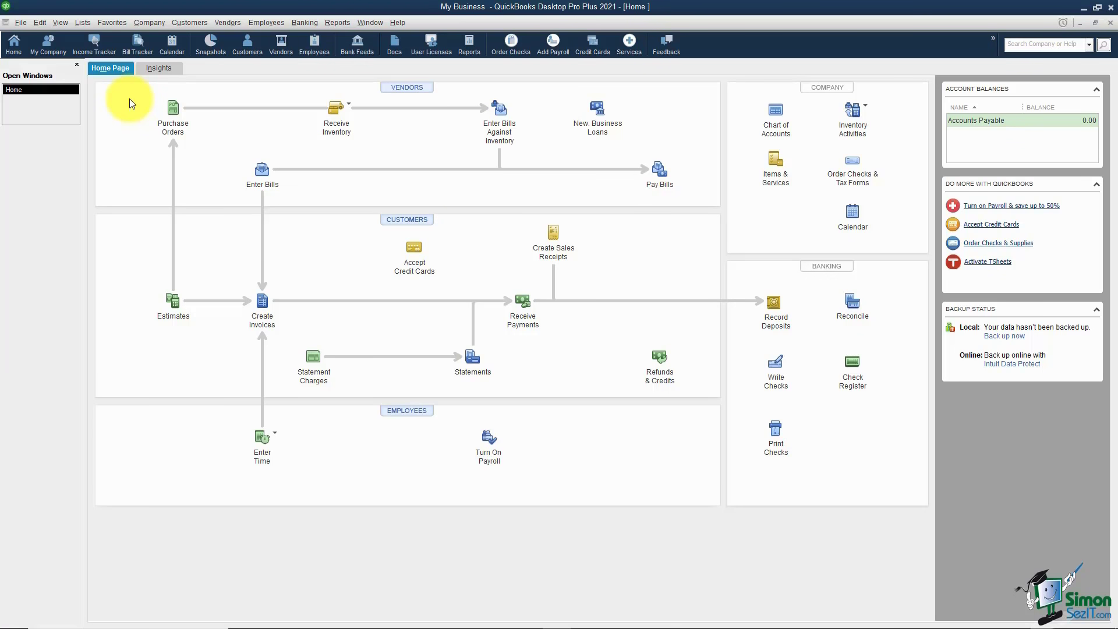
click(21, 22)
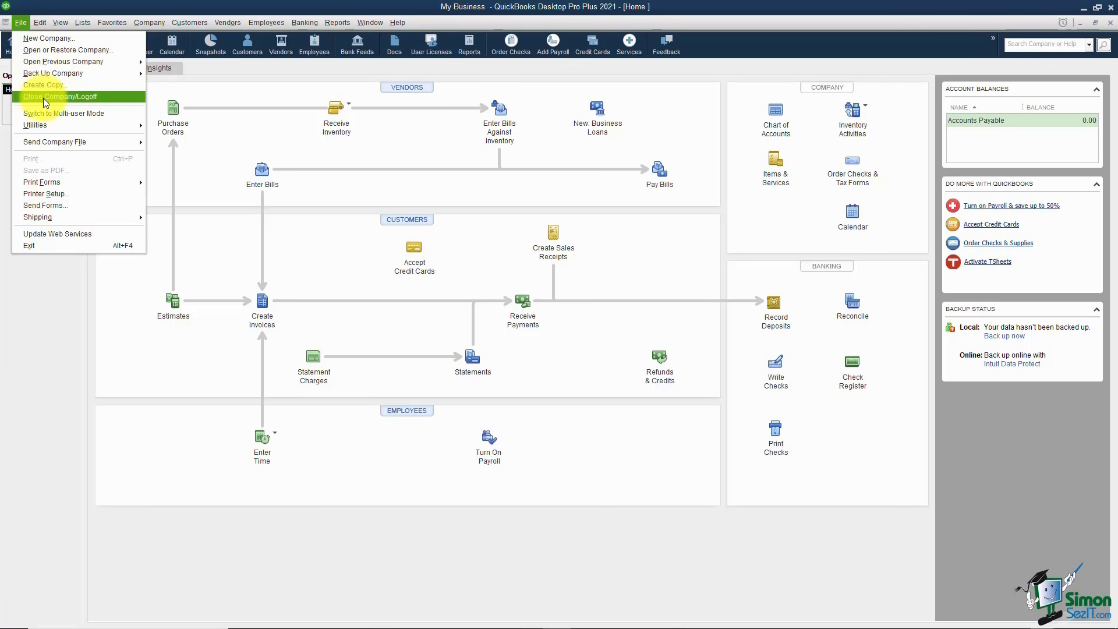
click(43, 96)
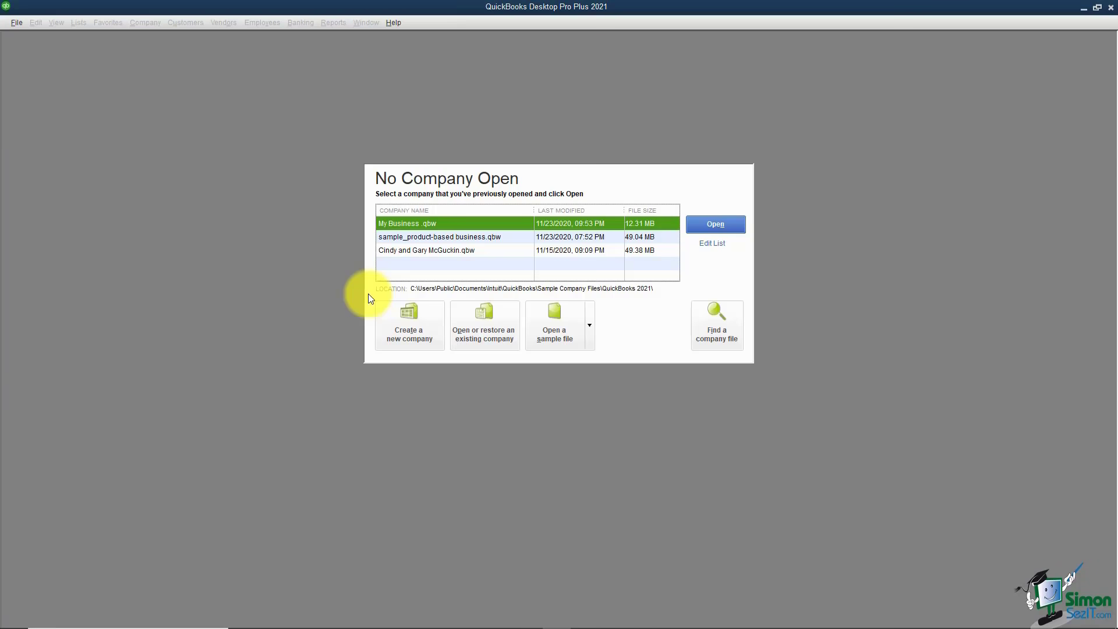
double_click(468, 223)
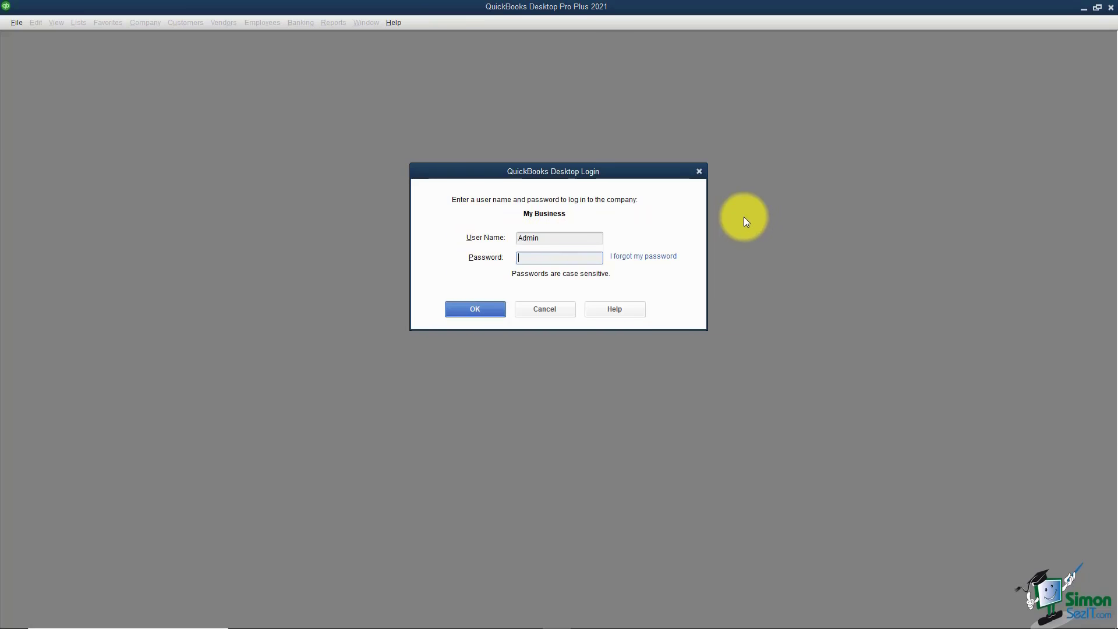
Log in to My Business with Carol's user name and password
click(577, 240)
drag(576, 240, 516, 239)
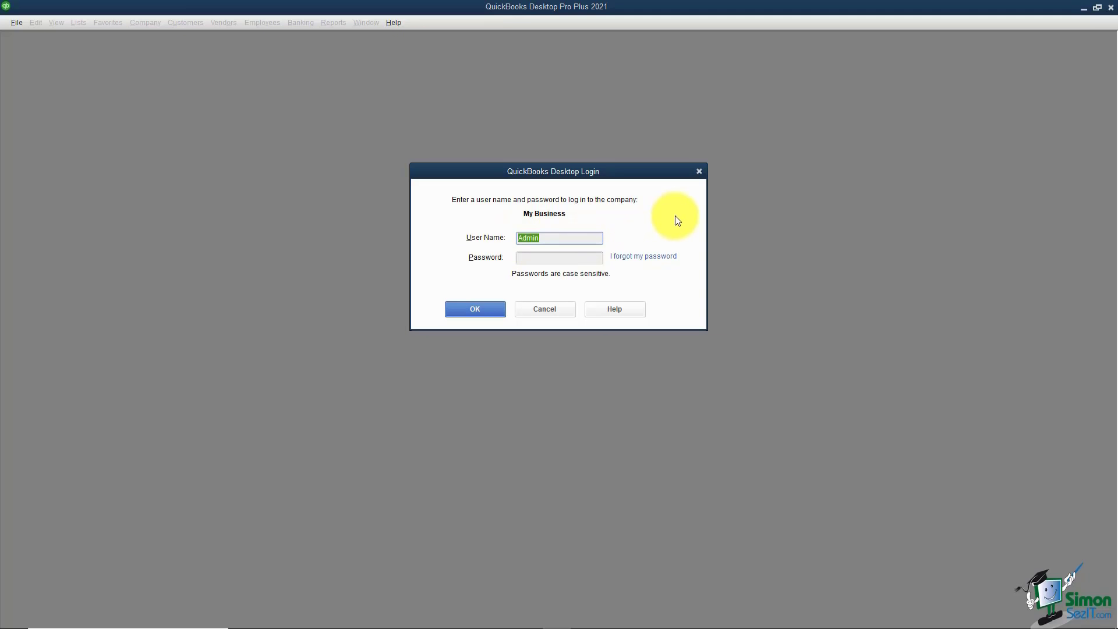
text(Carol)
click(577, 257)
text(•••••••)
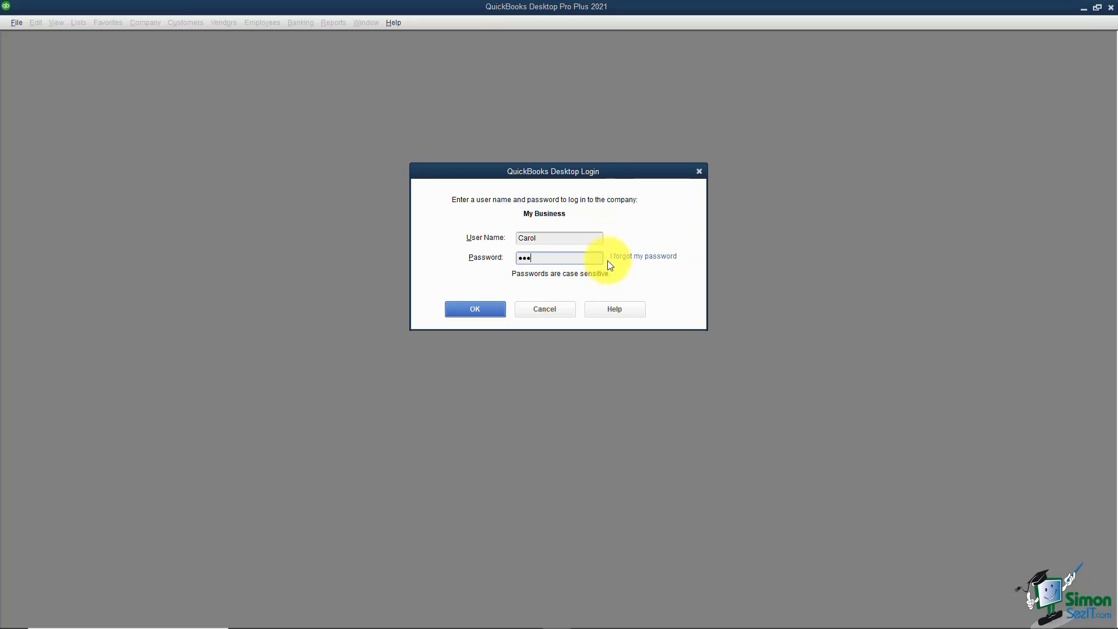
click(498, 310)
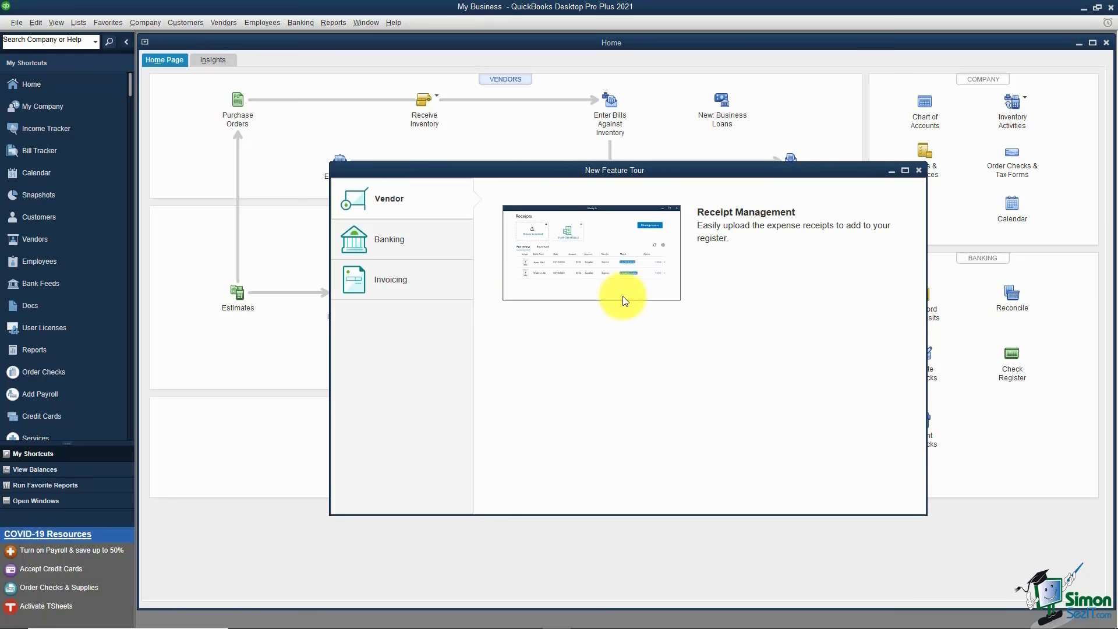
Confirm Carol is blocked from Create Invoices but can open and close Enter Bills
click(919, 170)
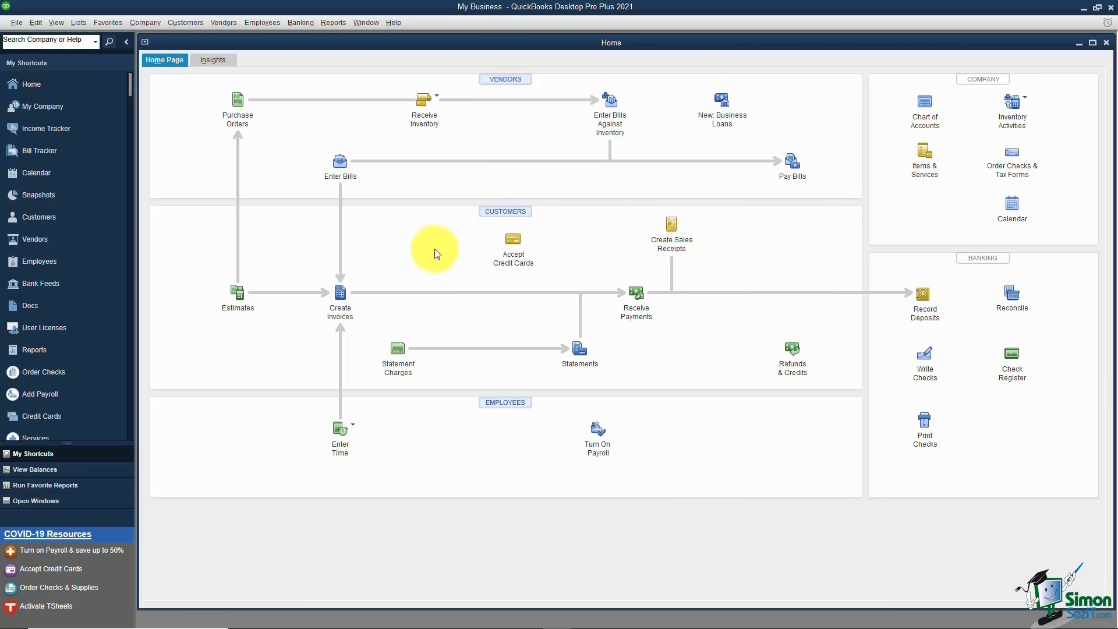
click(346, 306)
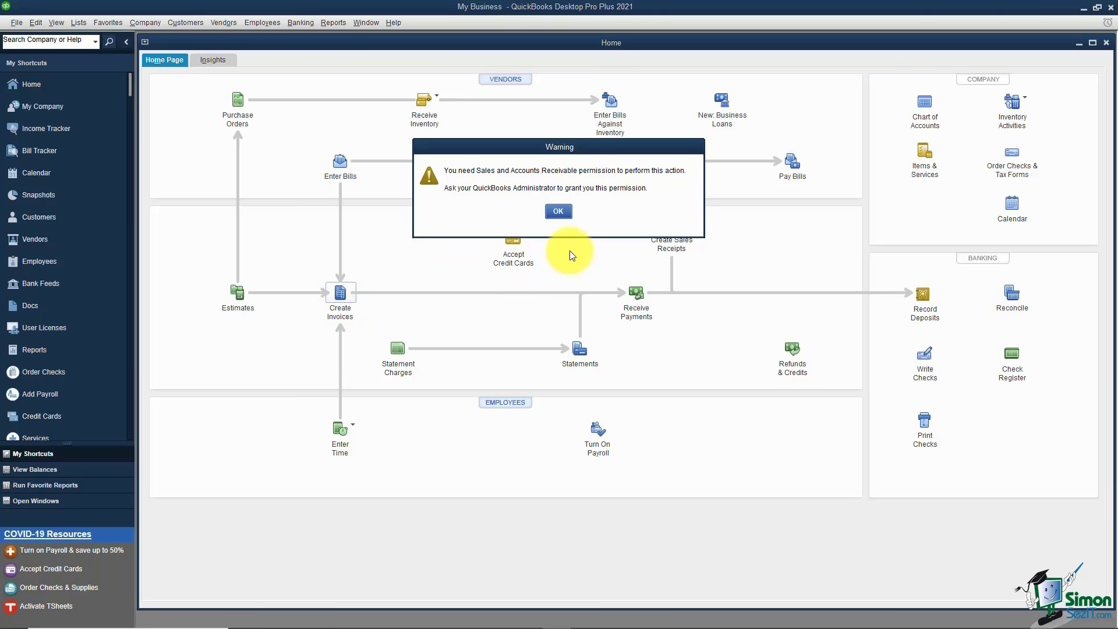
click(558, 215)
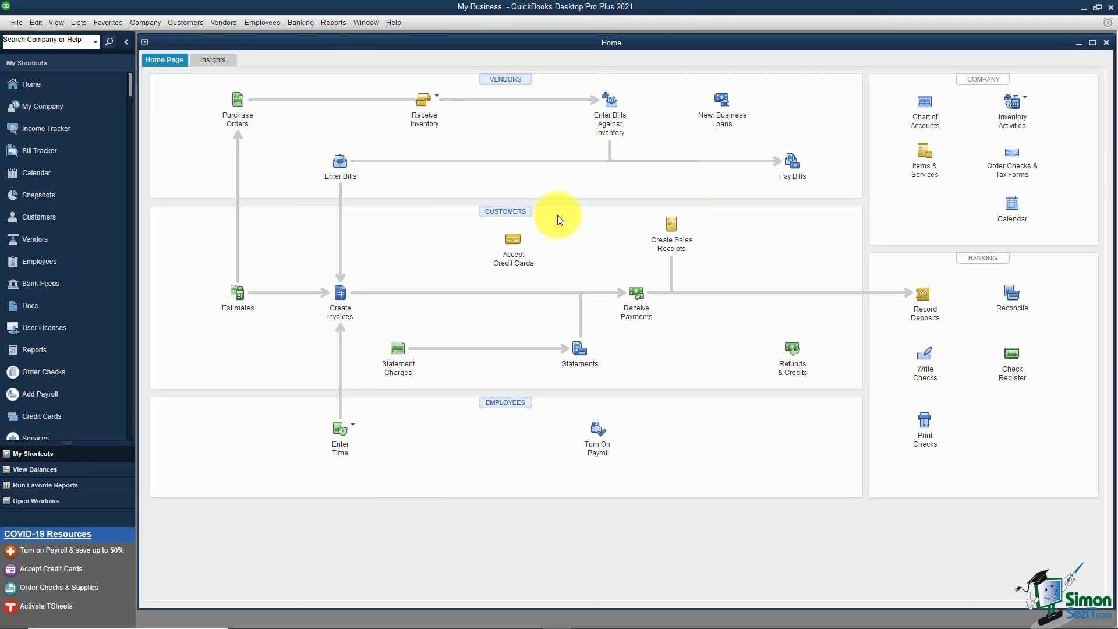
click(345, 167)
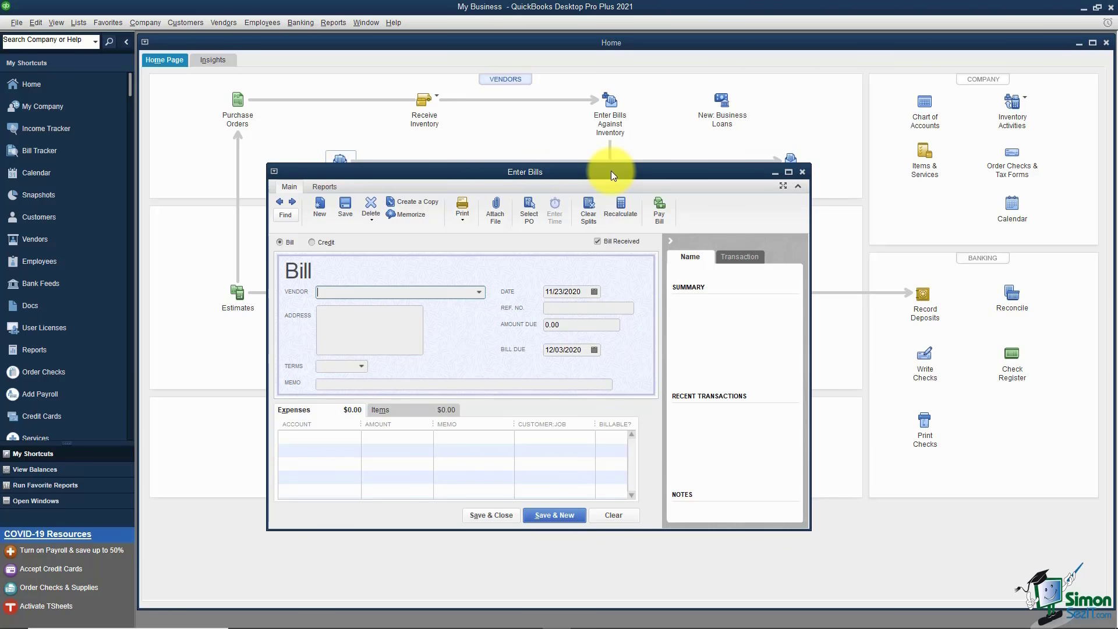
click(803, 171)
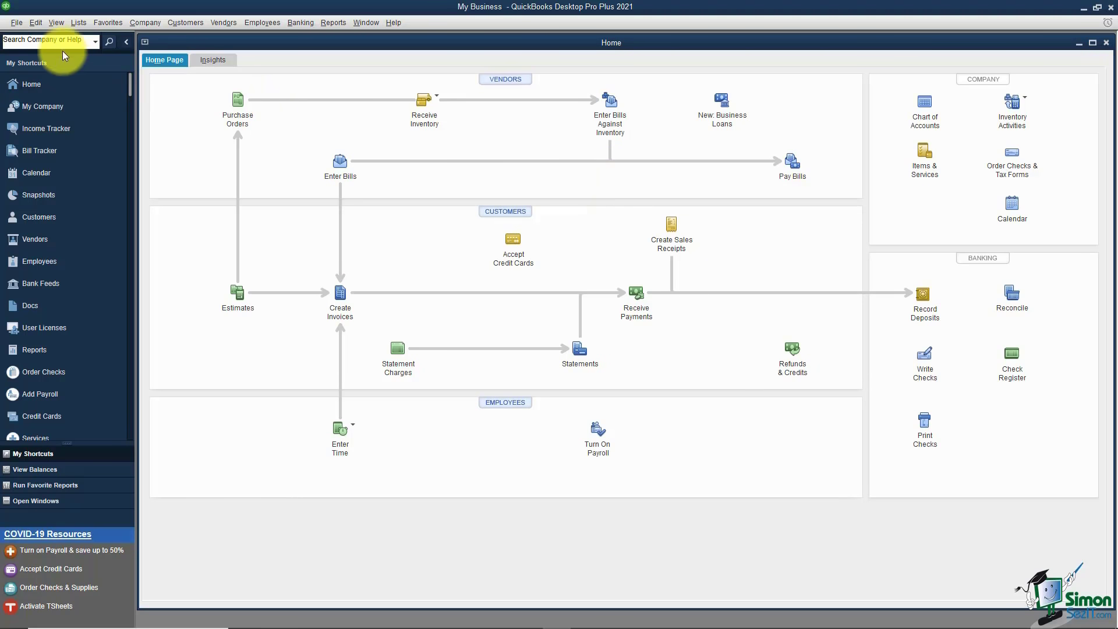
Log Carol off the company, declining the backup prompt
click(16, 23)
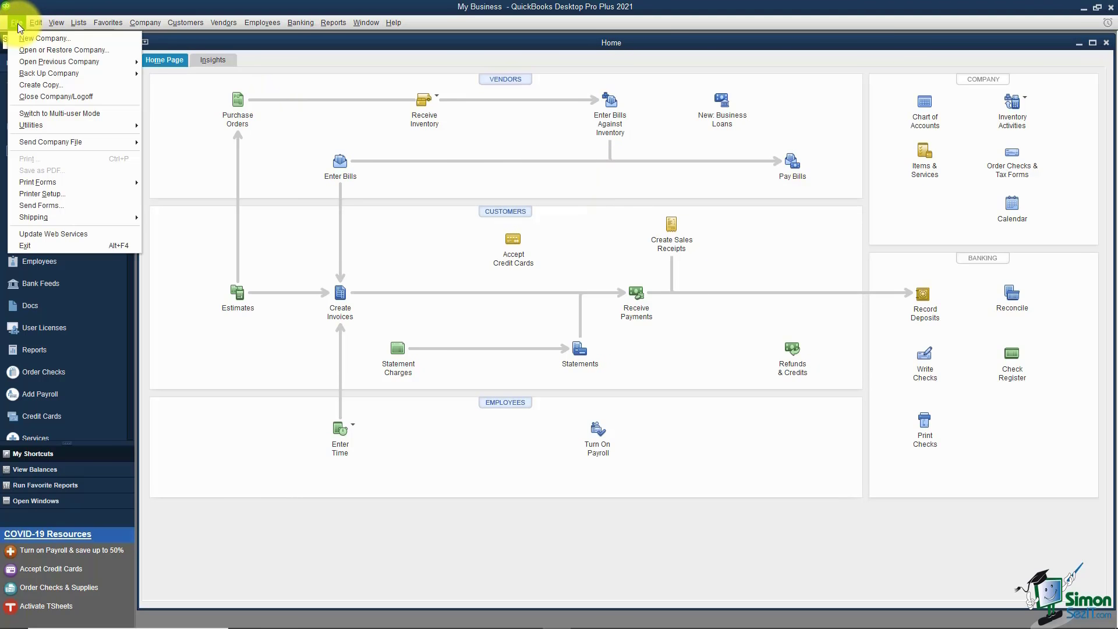
click(23, 96)
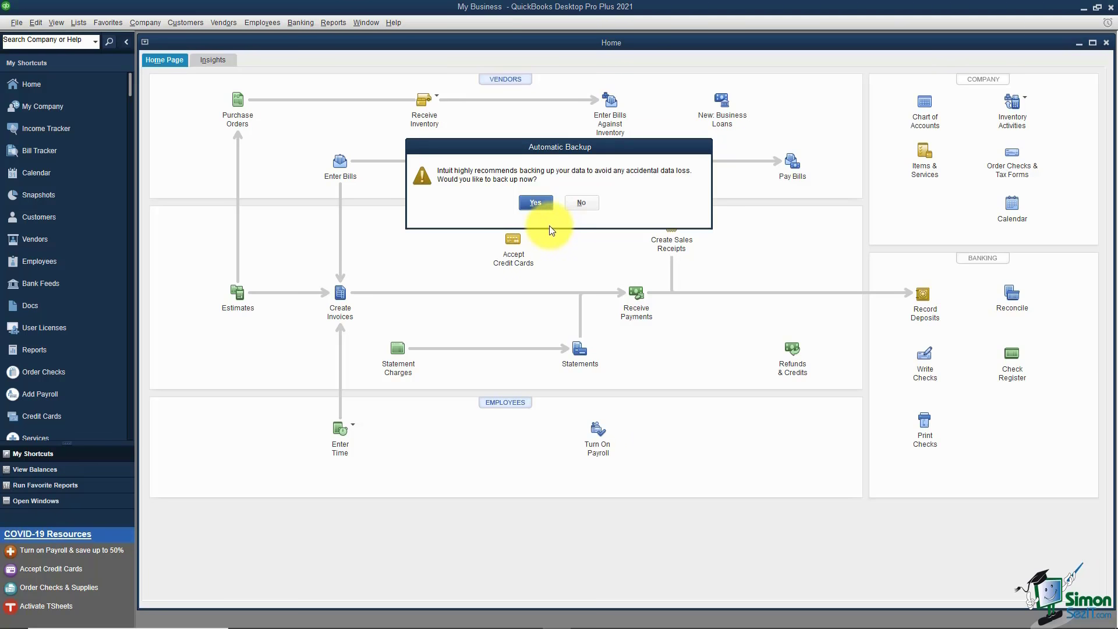
click(591, 202)
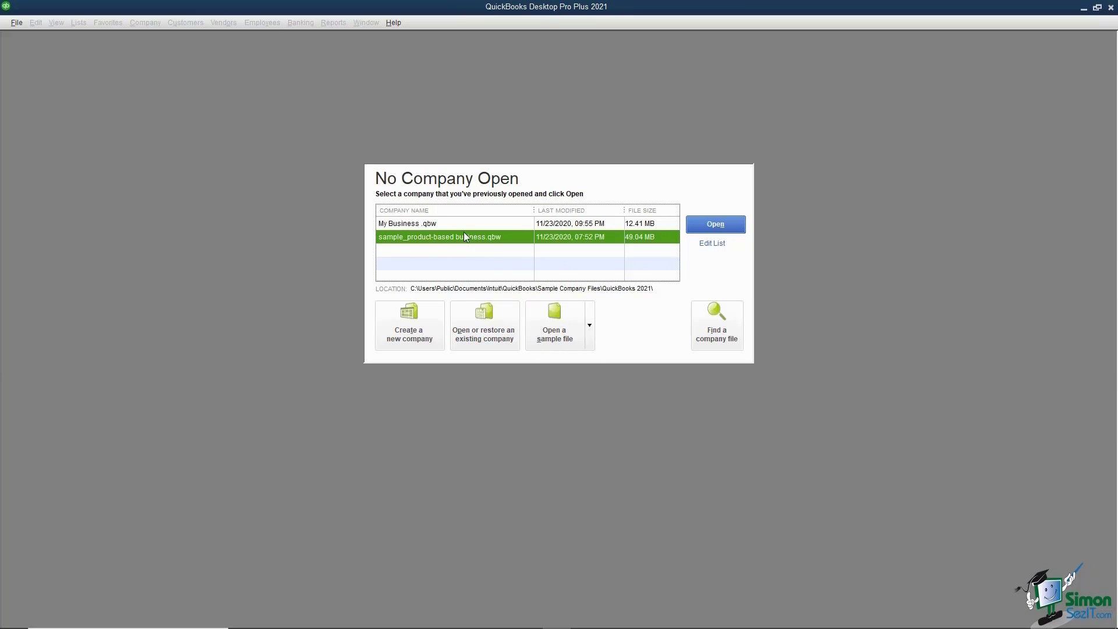
Reopen My Business as Admin and maximize the Home page
double_click(444, 224)
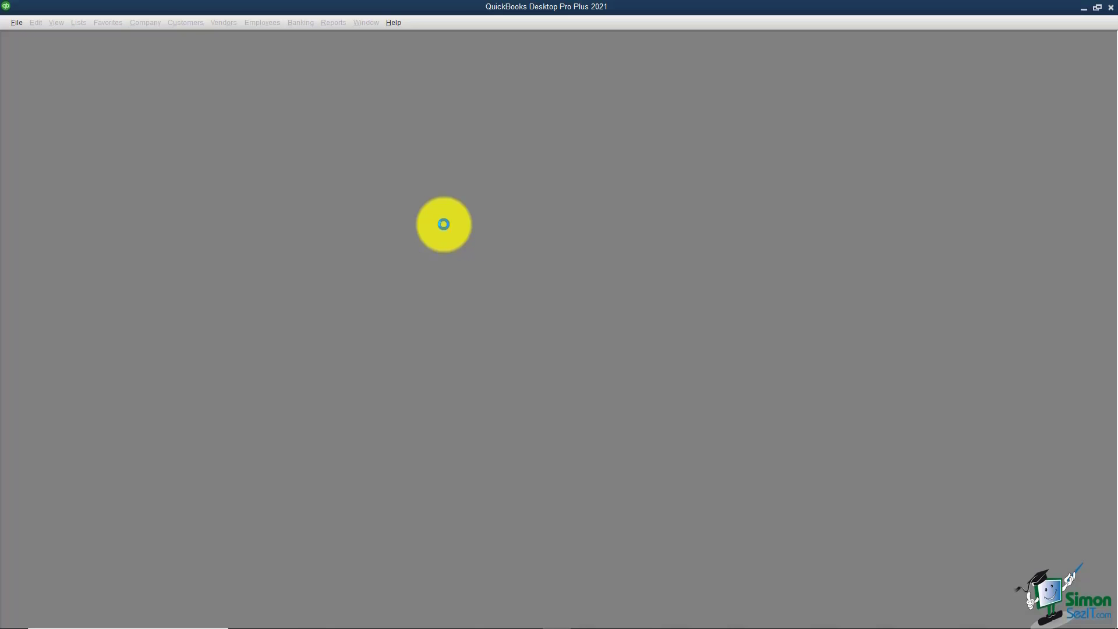
text(Admin)
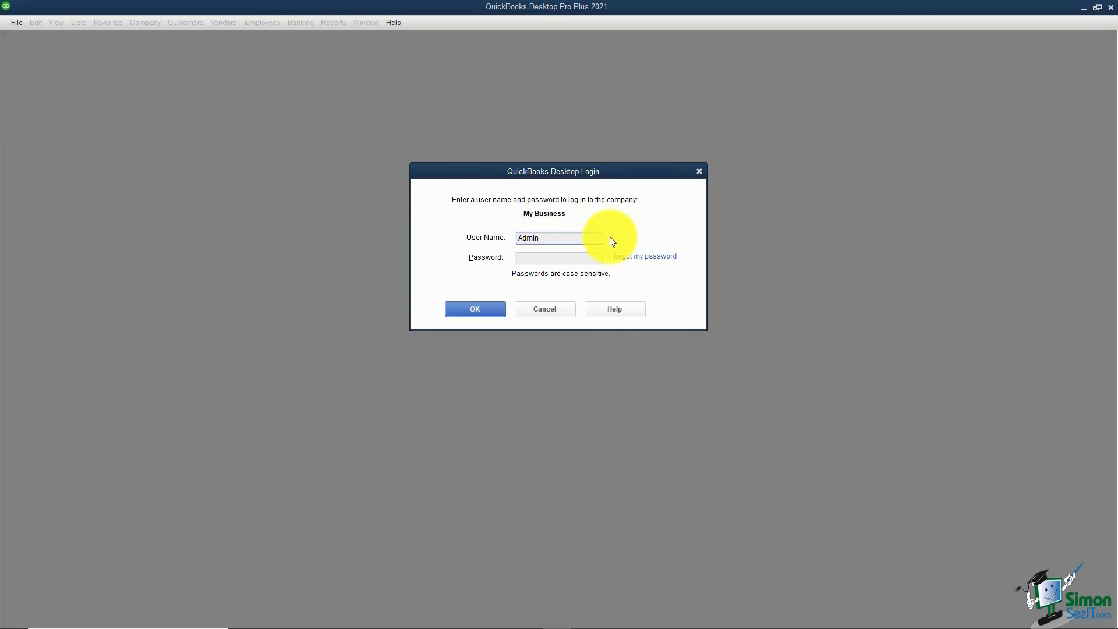
click(482, 310)
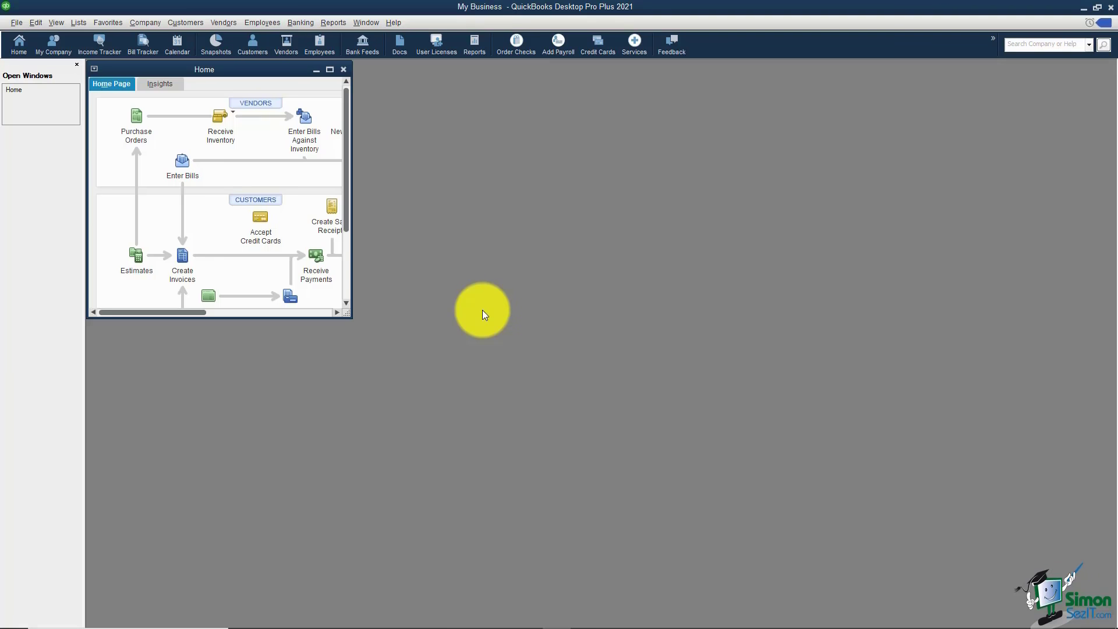
click(329, 70)
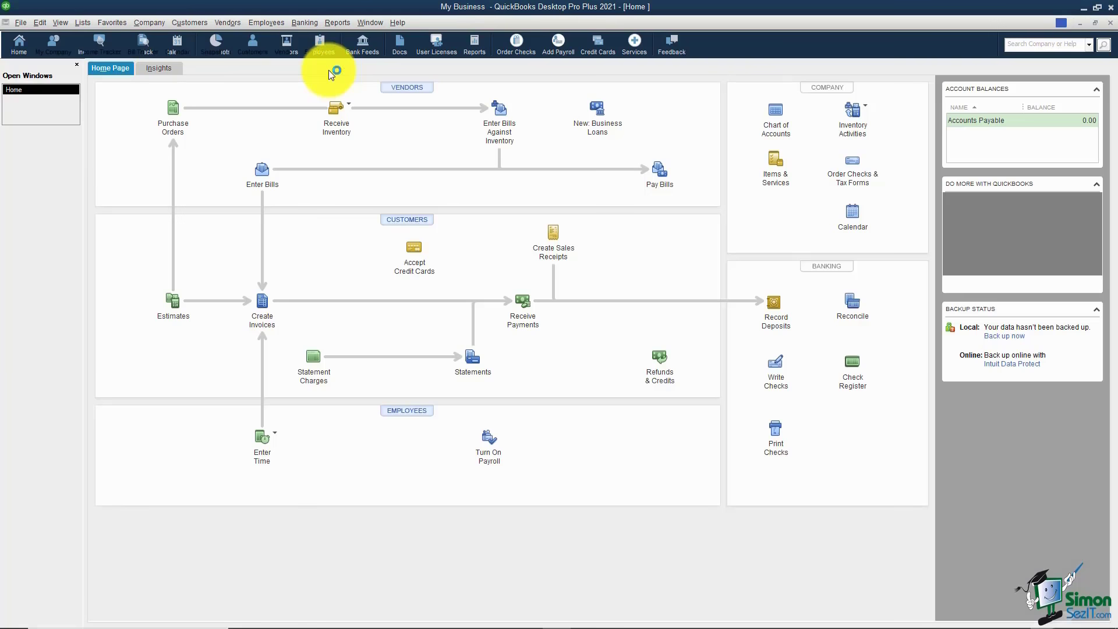
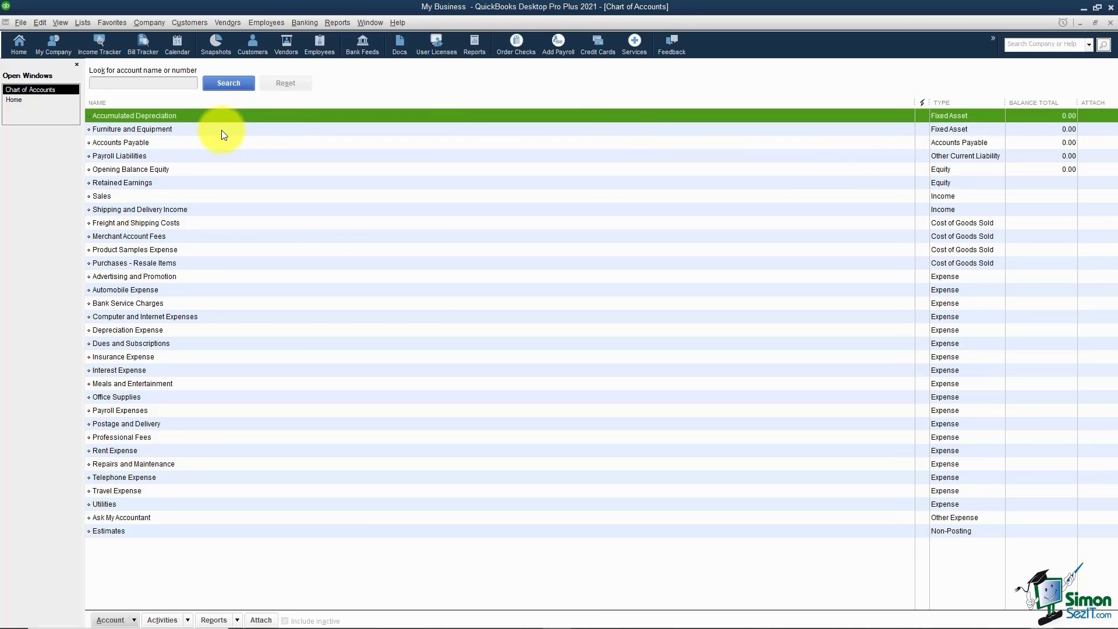
Select the Advertising and Promotion account in the Chart of Accounts
click(734, 277)
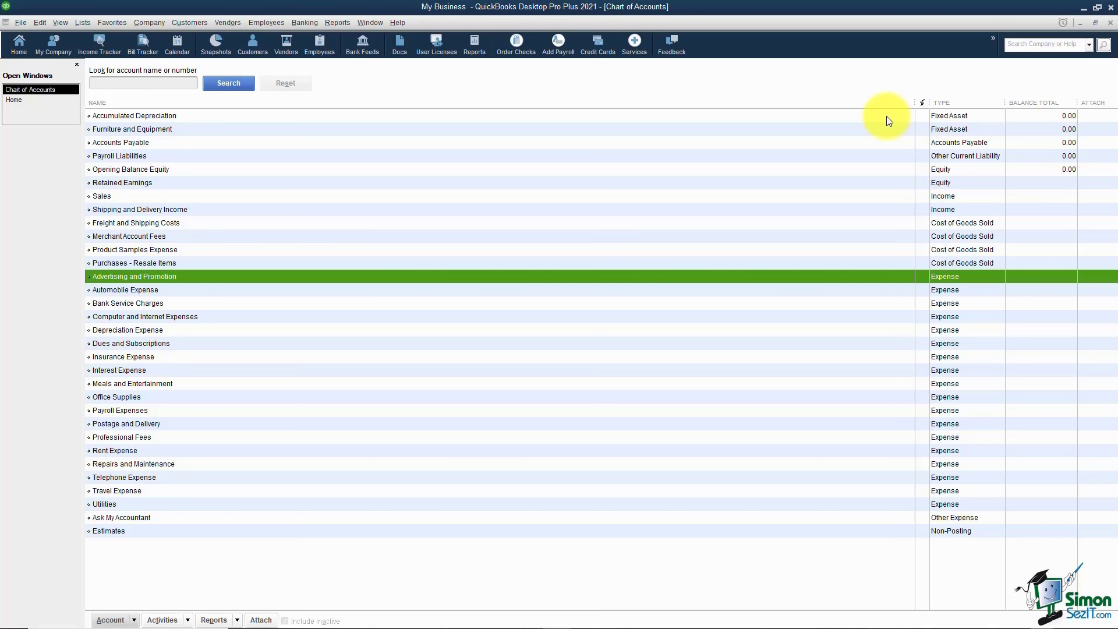
Bring up the context menu on the Accumulated Depreciation account row
right_click(614, 117)
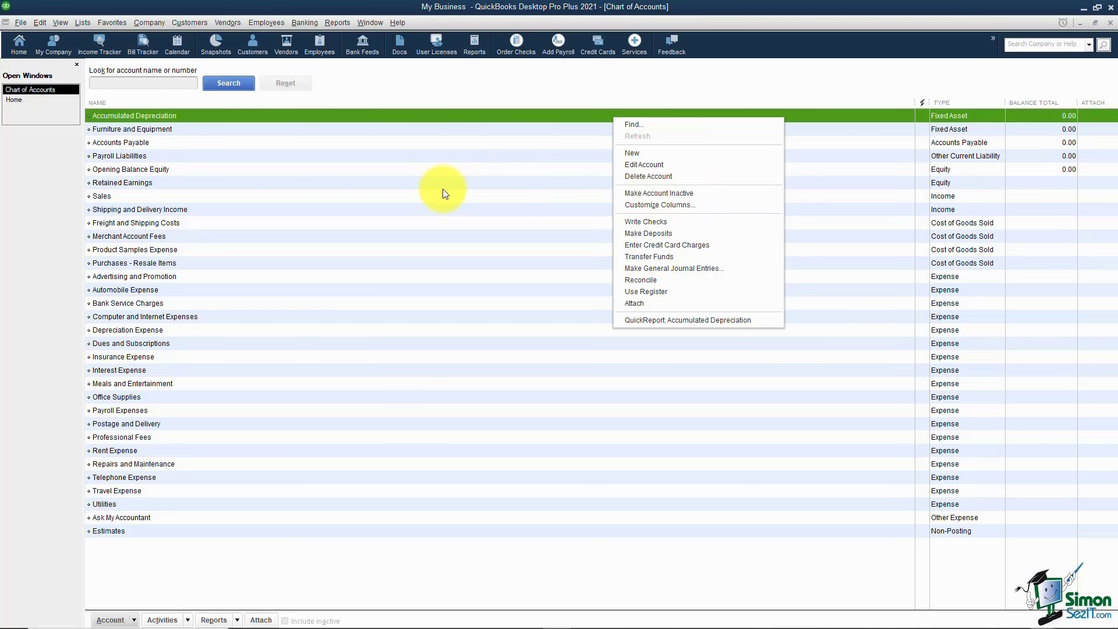
Start a new account with Bank as its type and continue to its details
click(634, 155)
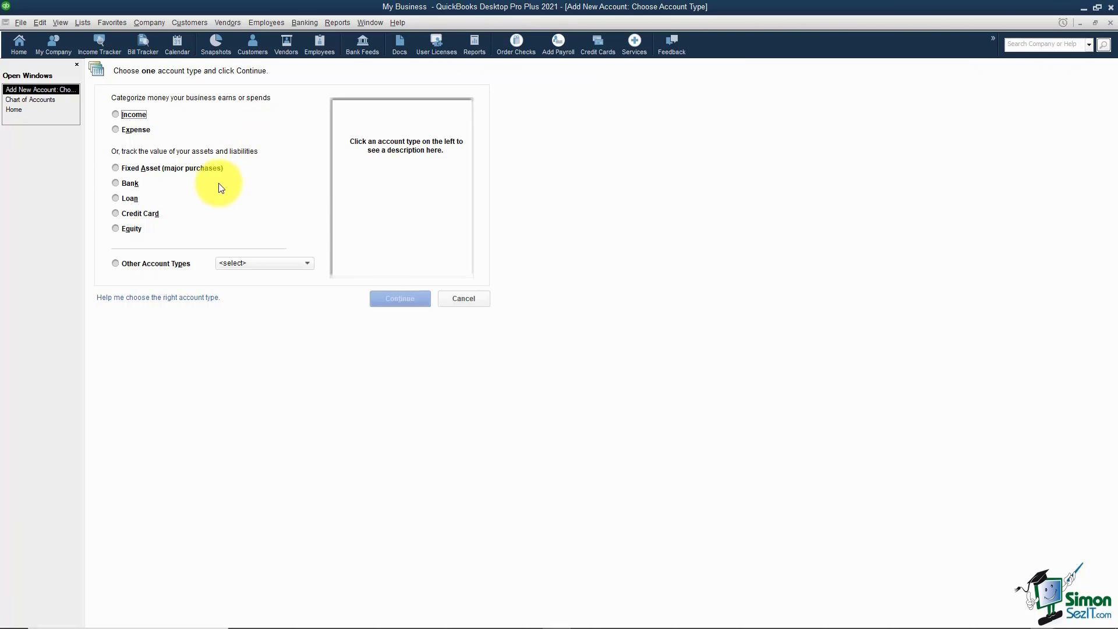
click(115, 183)
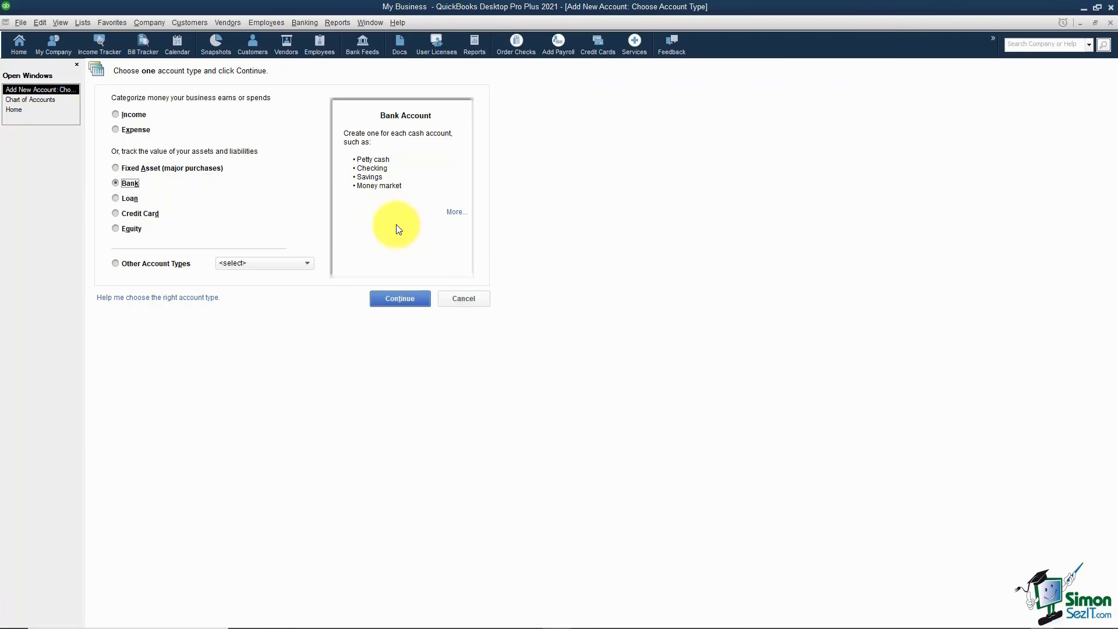
click(400, 298)
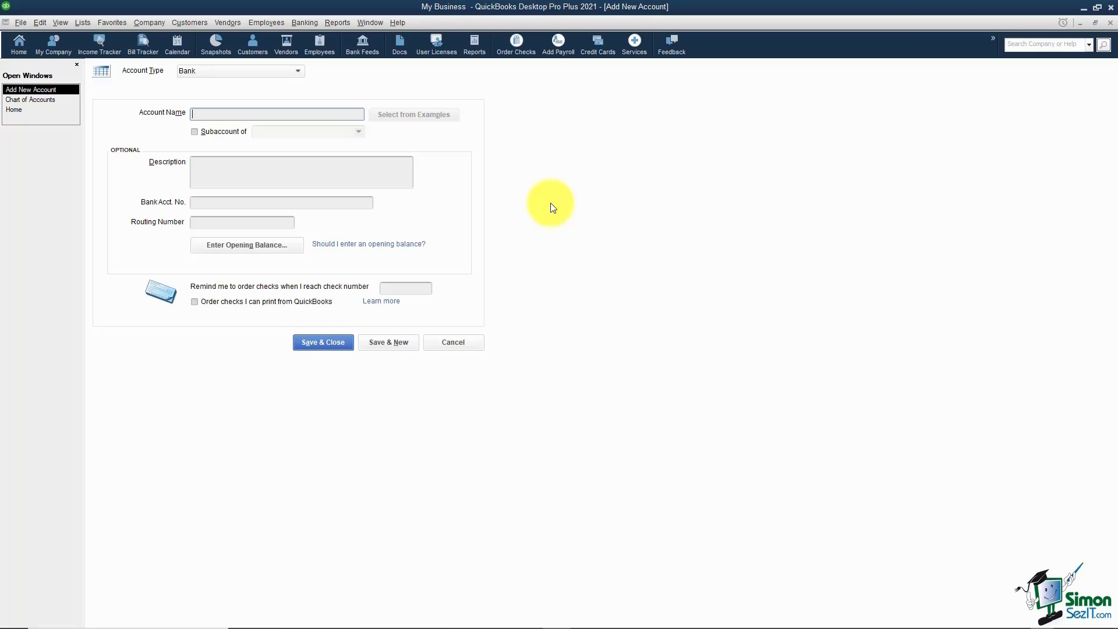
Name the new bank account Checking and bring up its opening balance entry
text(hecking)
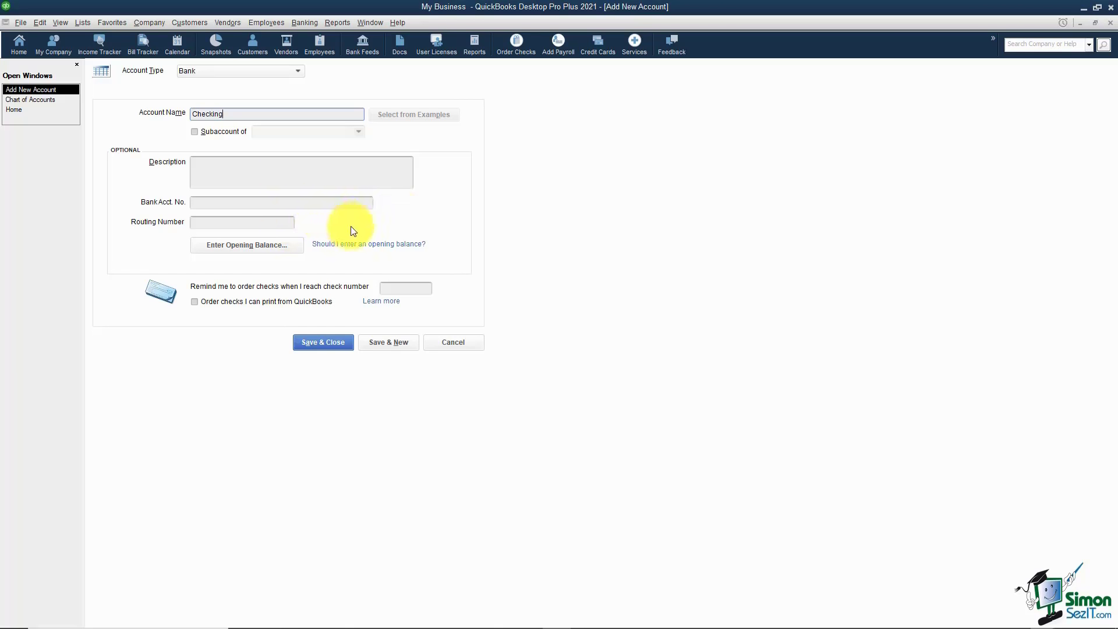
click(296, 250)
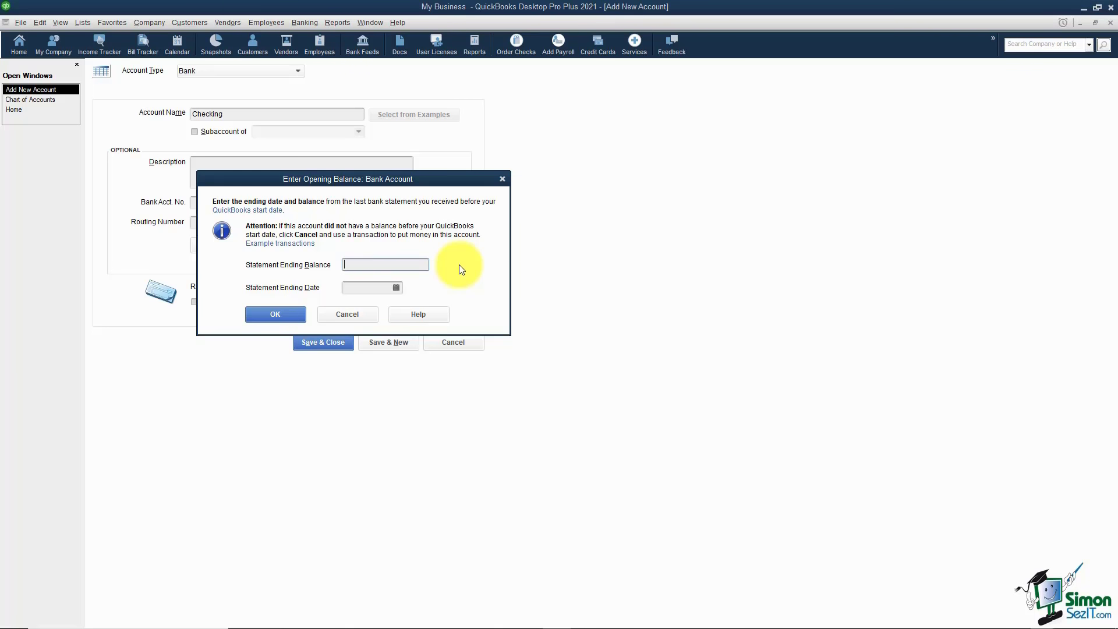
Enter 1000.00 as the Checking statement ending balance
click(407, 266)
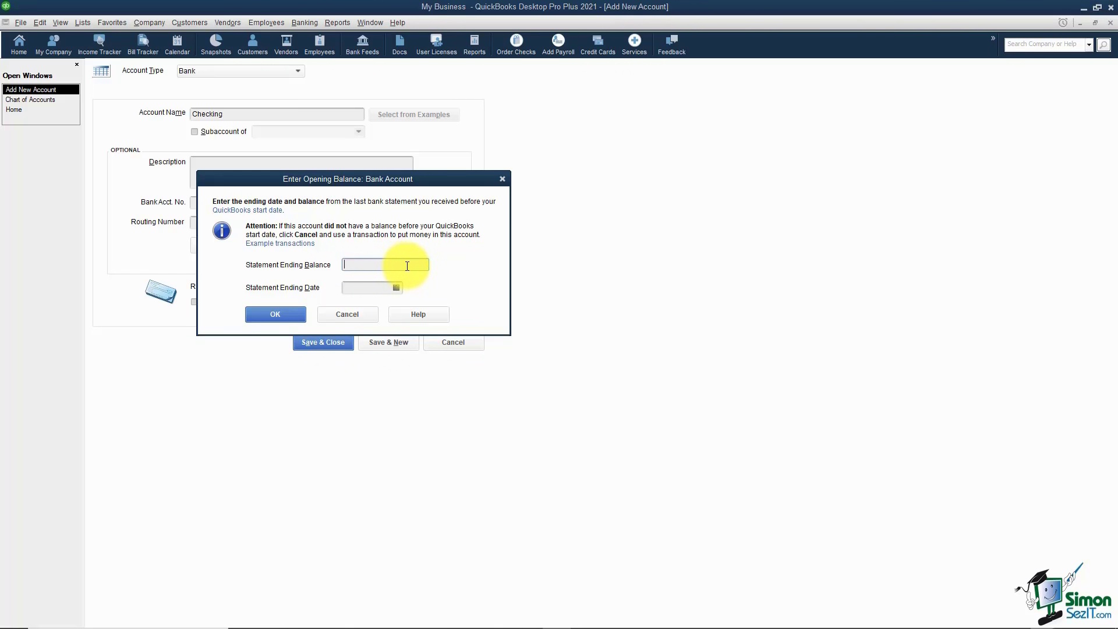
text(1000.00)
key(Tab)
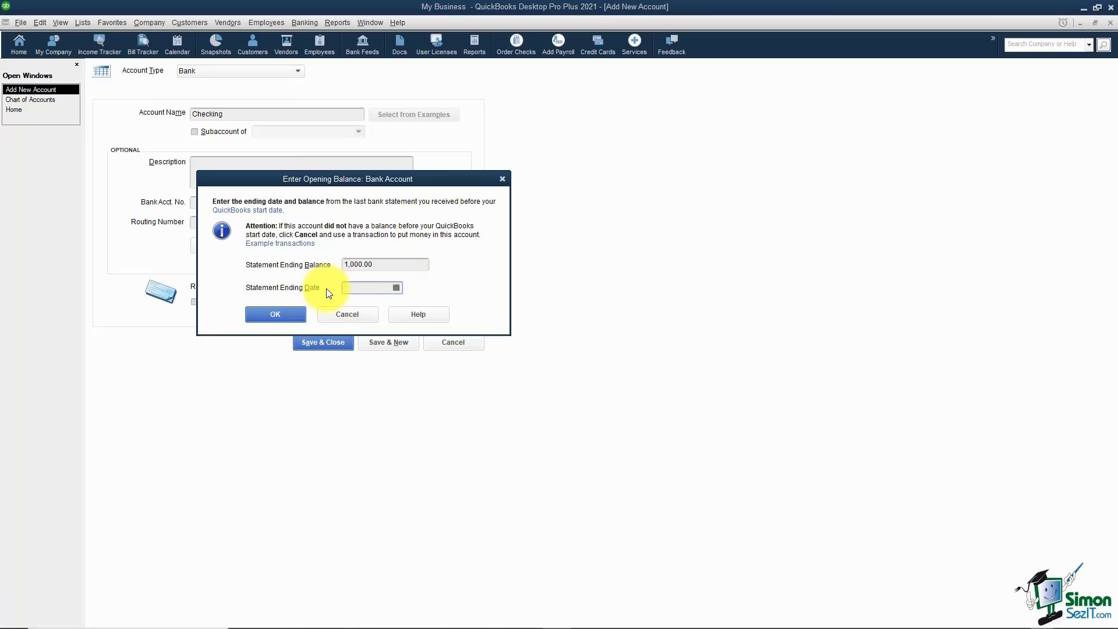
Date the opening balance 12/31/2019, confirm it, and save the Checking account
click(397, 288)
click(356, 307)
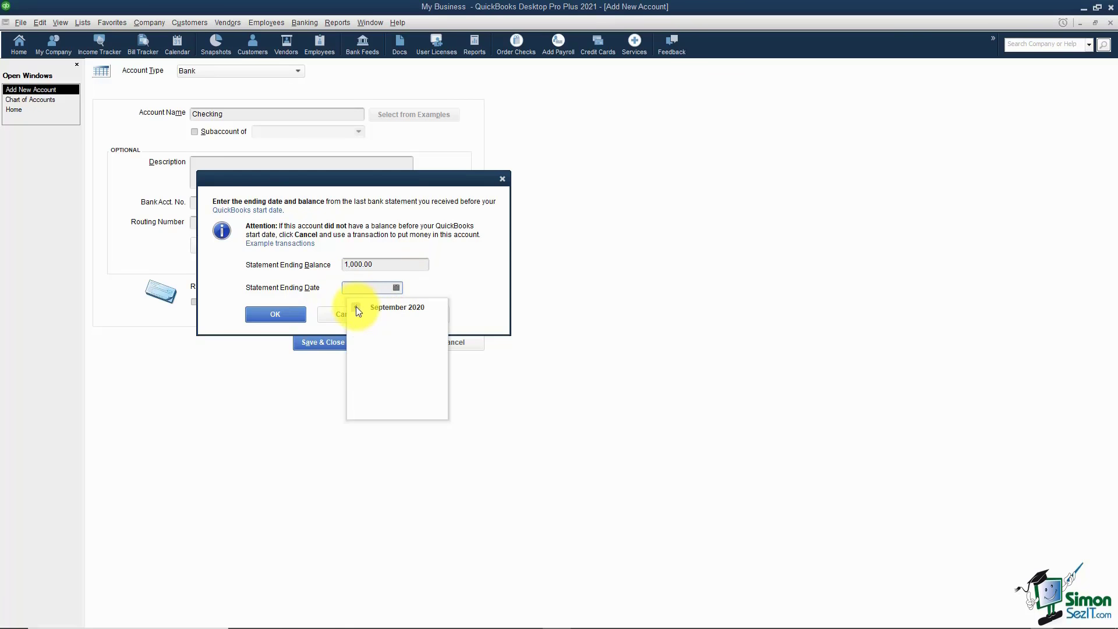
click(355, 307)
click(356, 307)
click(356, 308)
click(356, 308)
click(356, 307)
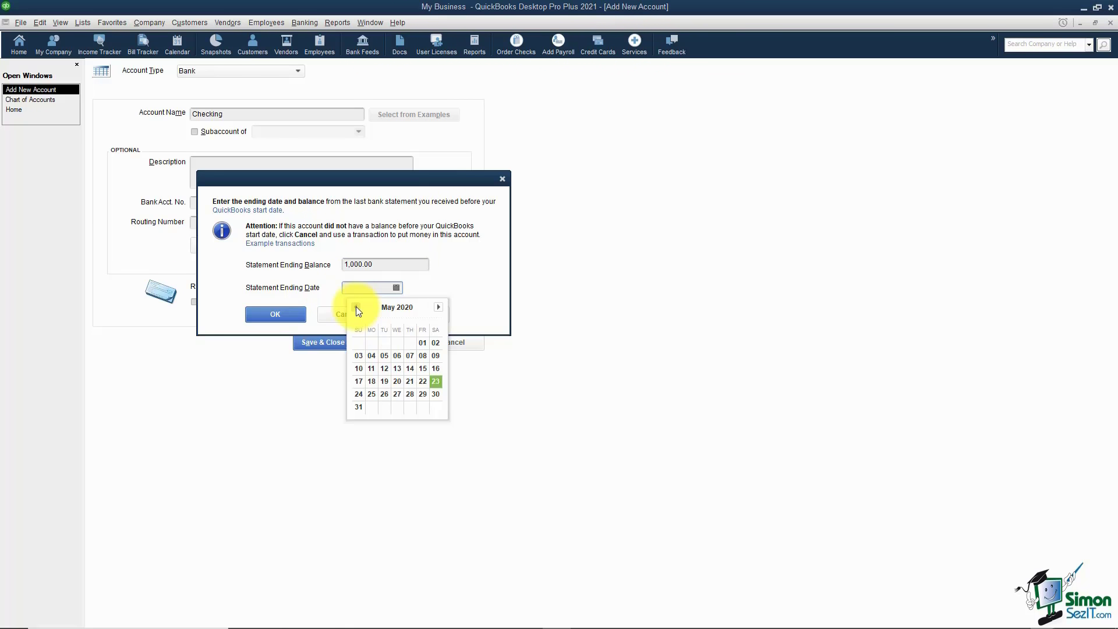
click(356, 308)
click(356, 308)
click(356, 308)
click(356, 308)
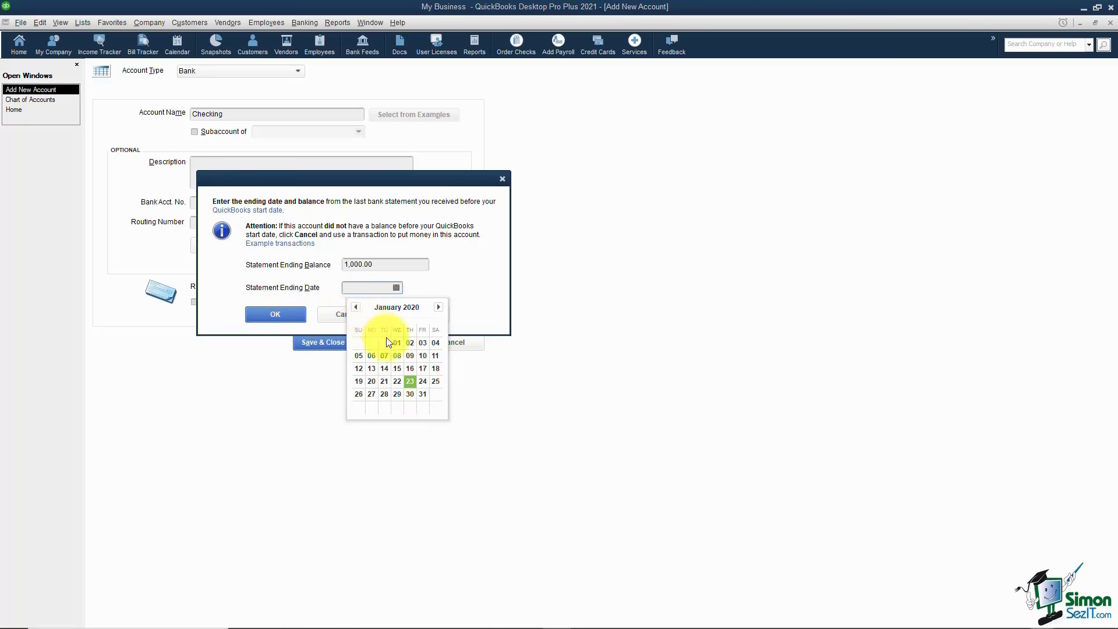
click(356, 307)
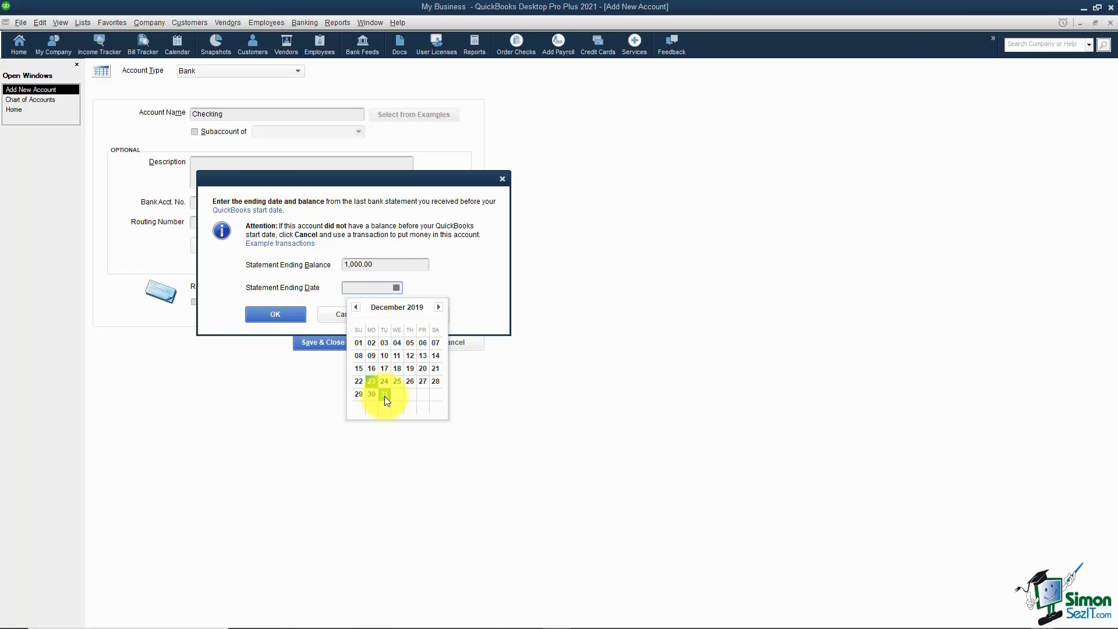
click(385, 394)
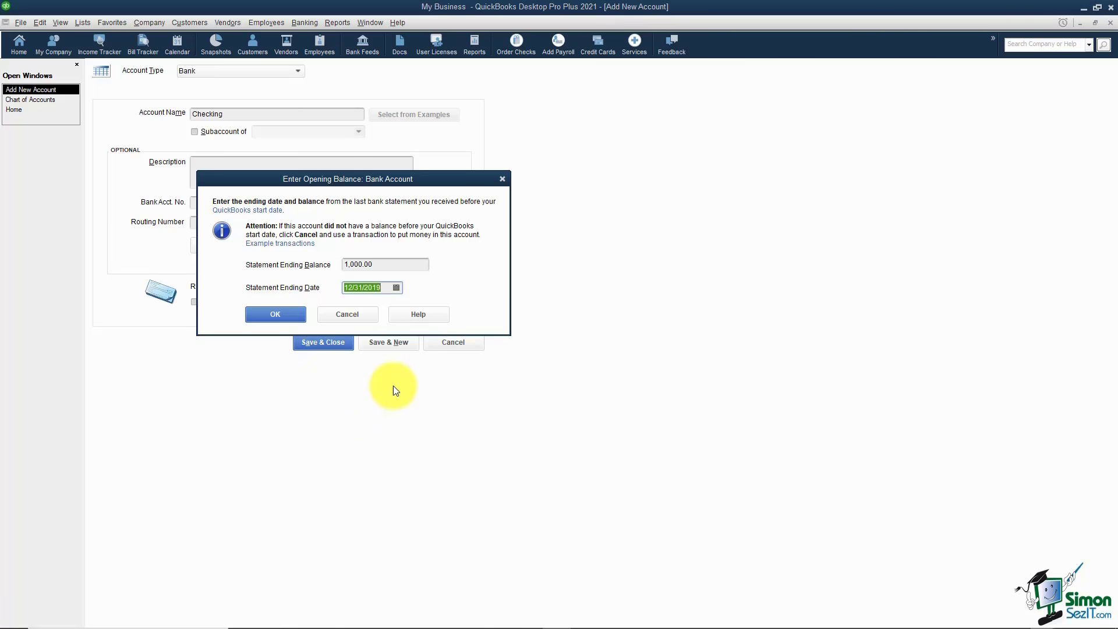
click(287, 311)
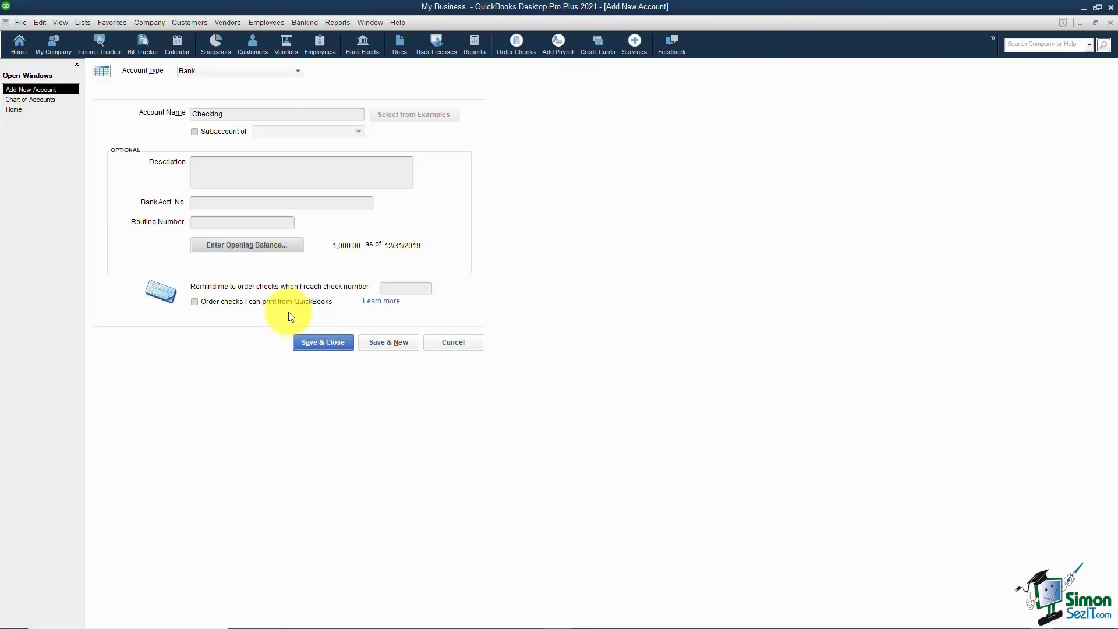
click(323, 343)
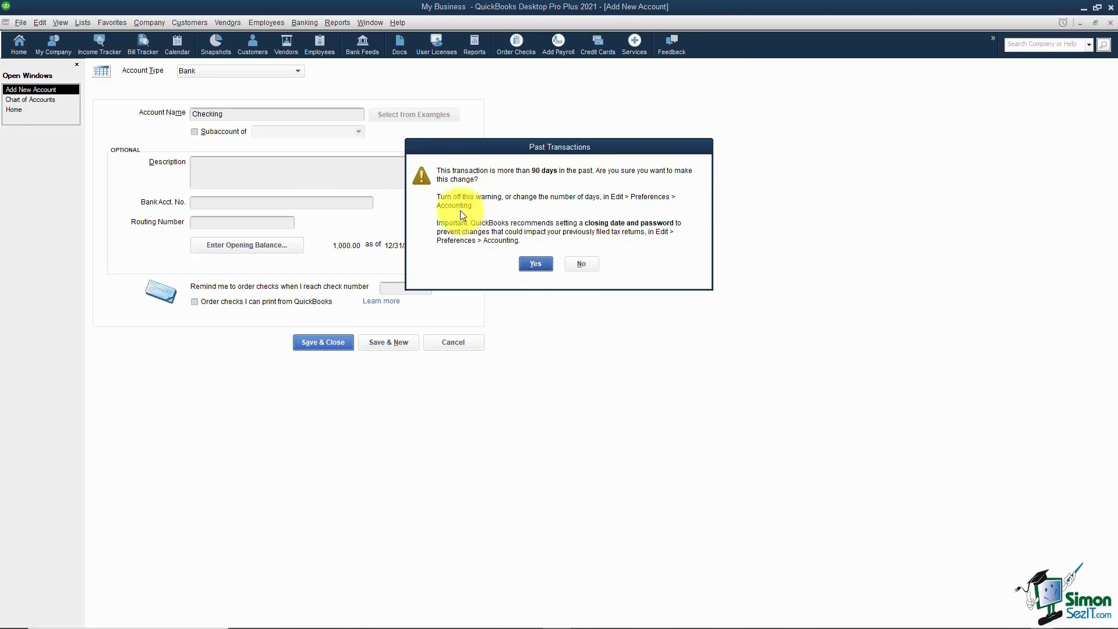
Accept the past-dated balance, decline bank feeds, then view and close the Checking register
click(540, 265)
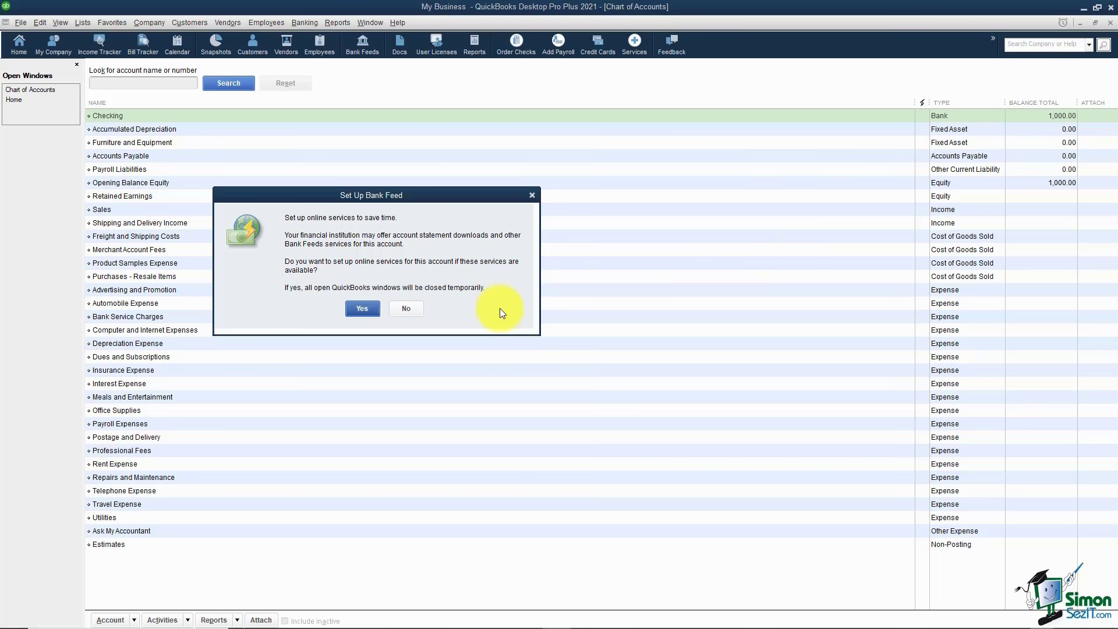
click(408, 309)
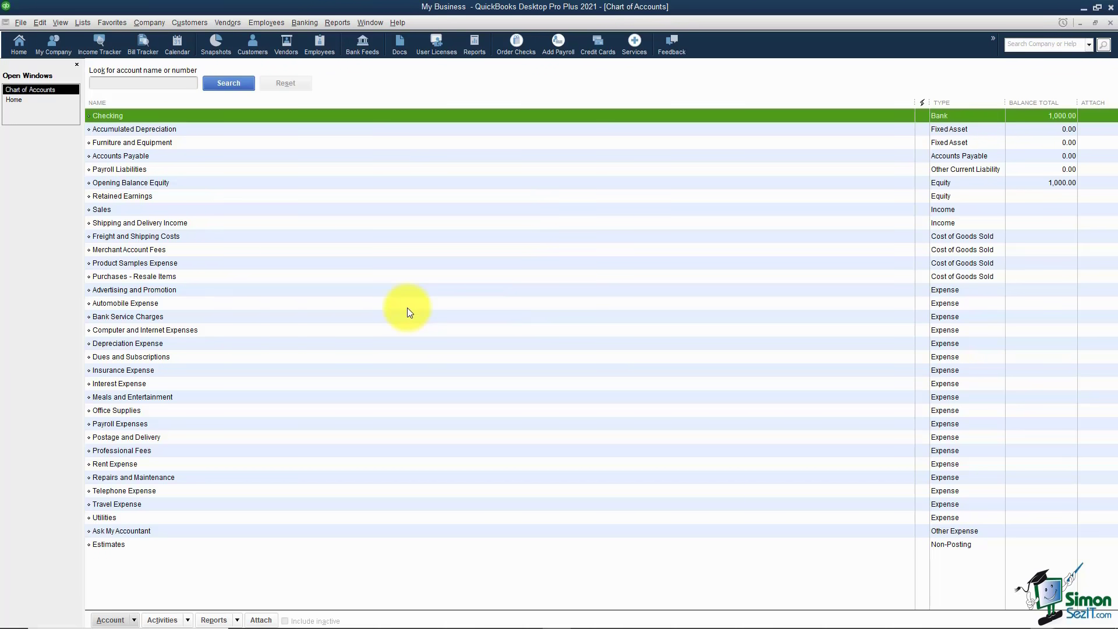
double_click(614, 116)
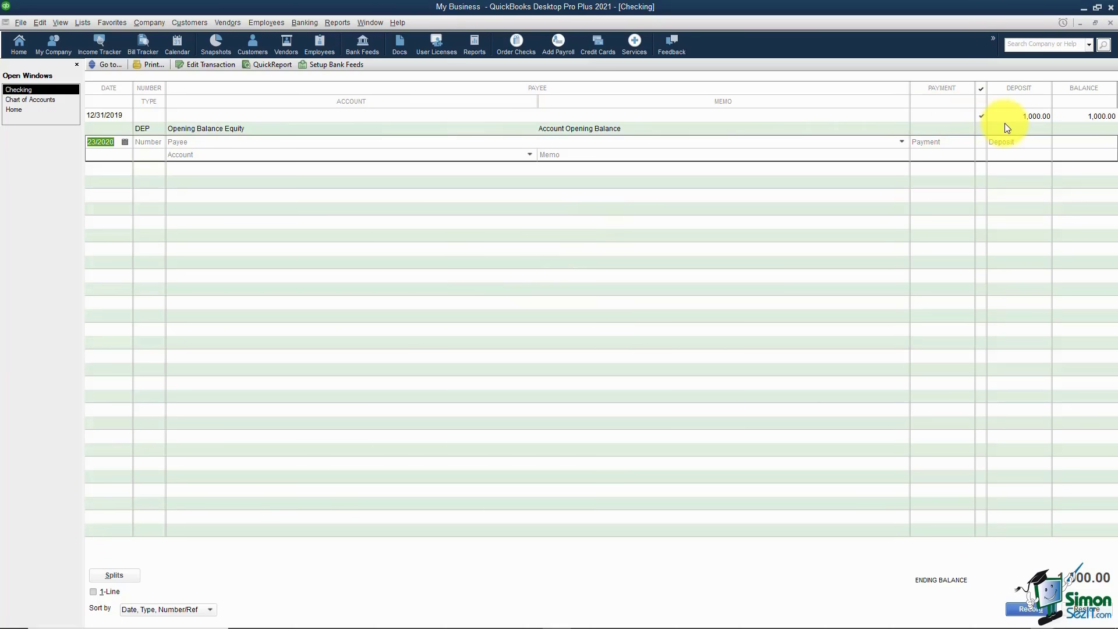
click(1111, 23)
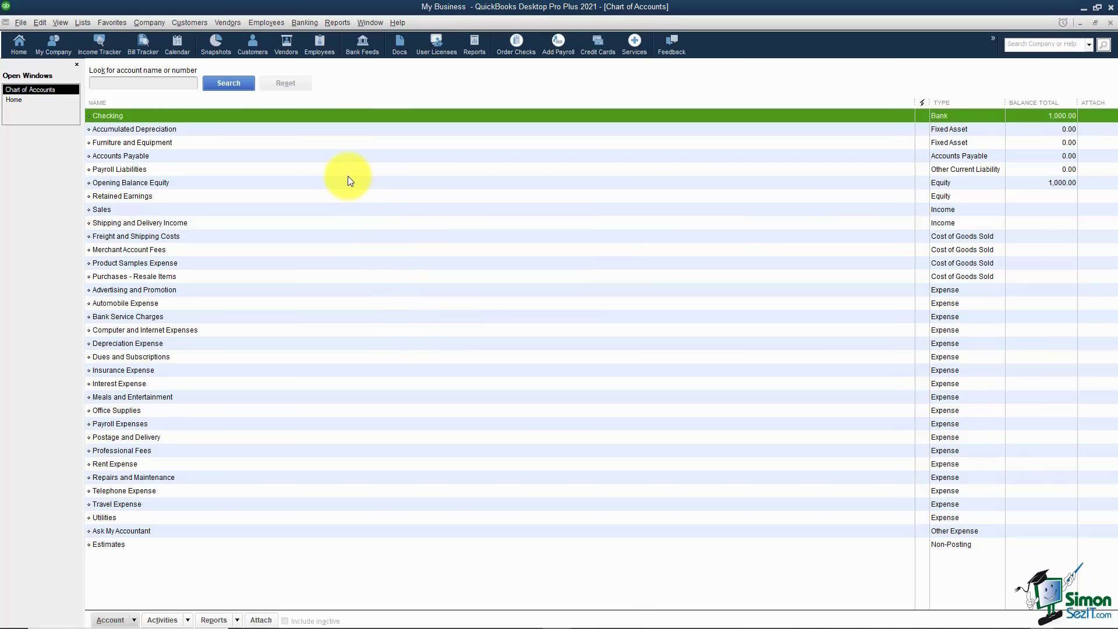
Create another Bank account named Savings and bring up its opening balance entry
right_click(351, 157)
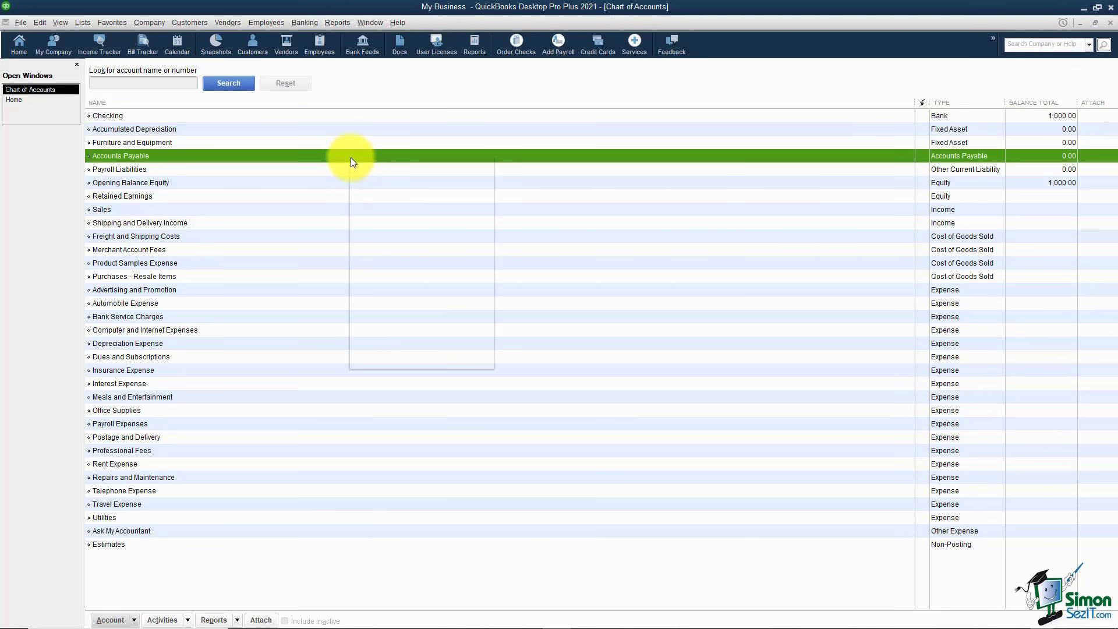
click(383, 194)
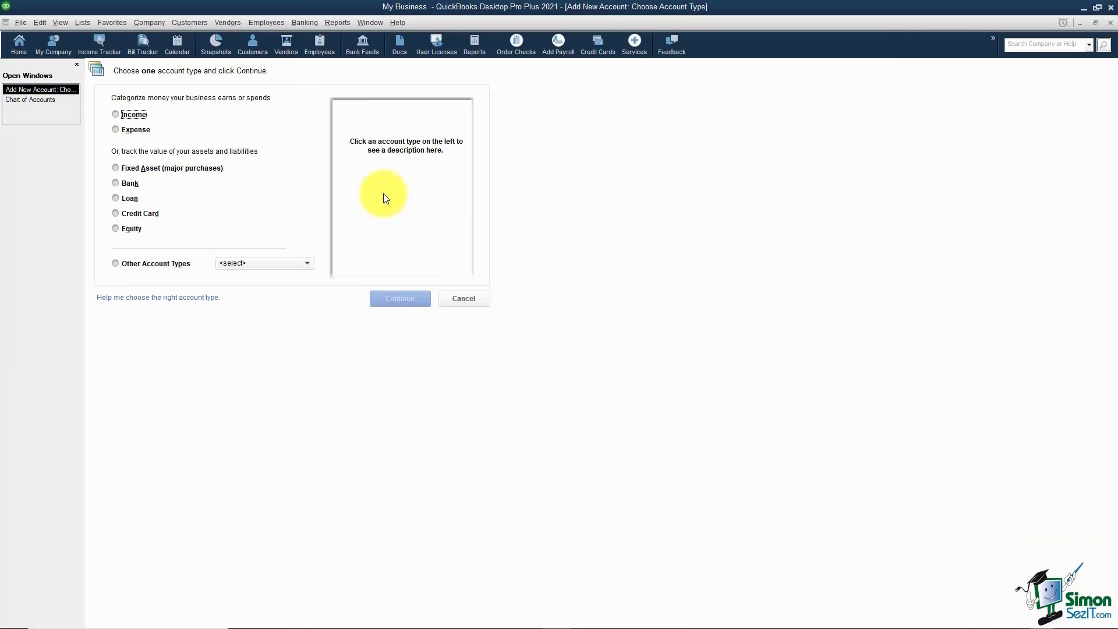
click(119, 188)
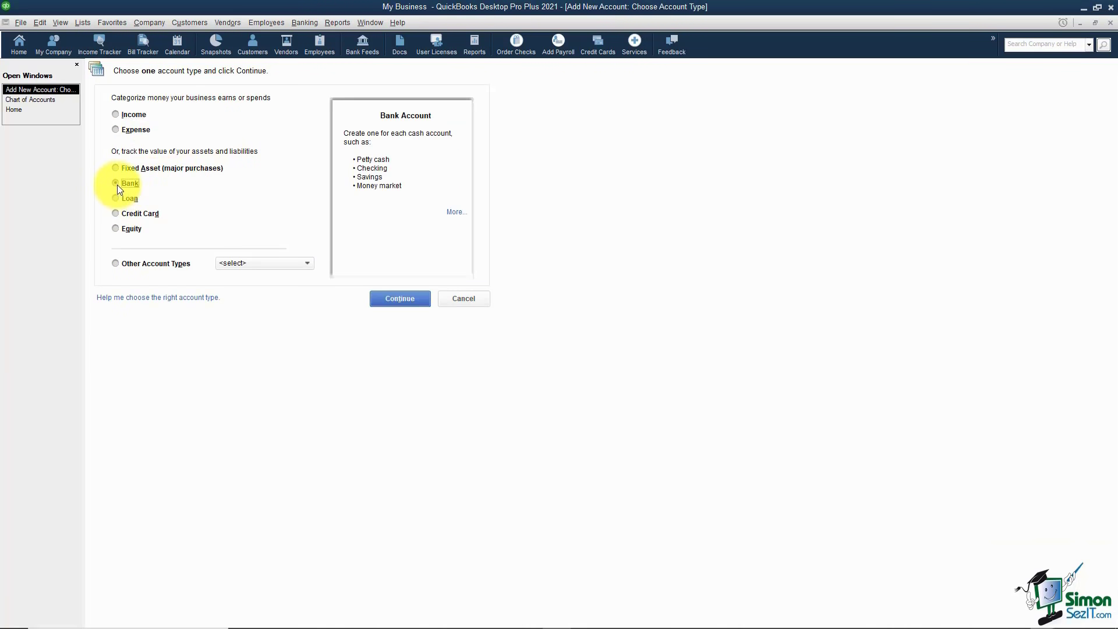
click(392, 298)
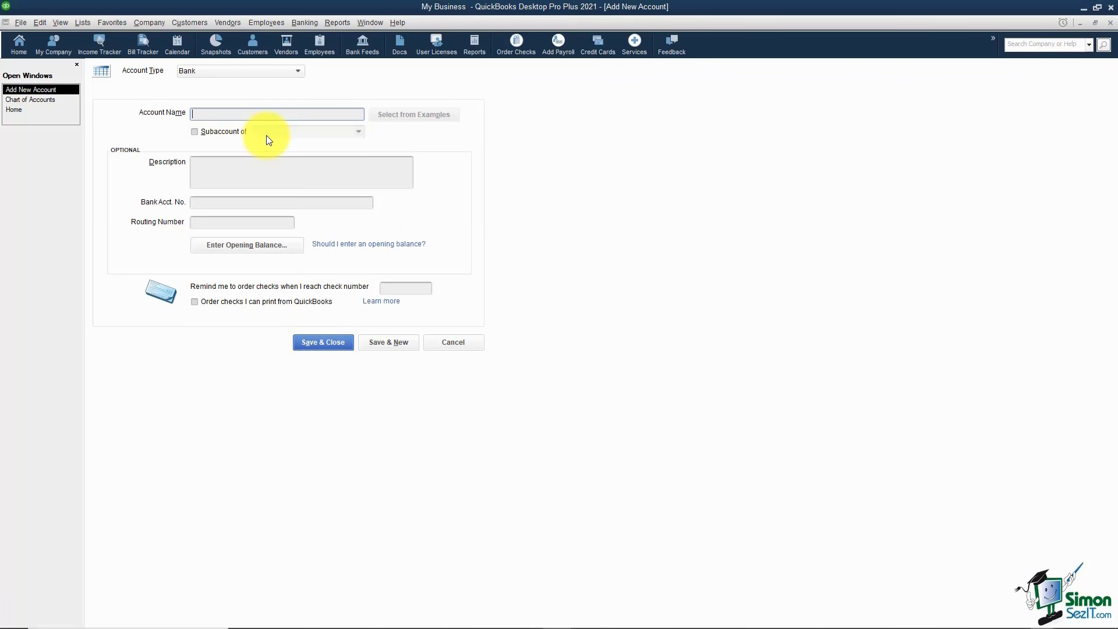
text(Savings)
click(284, 248)
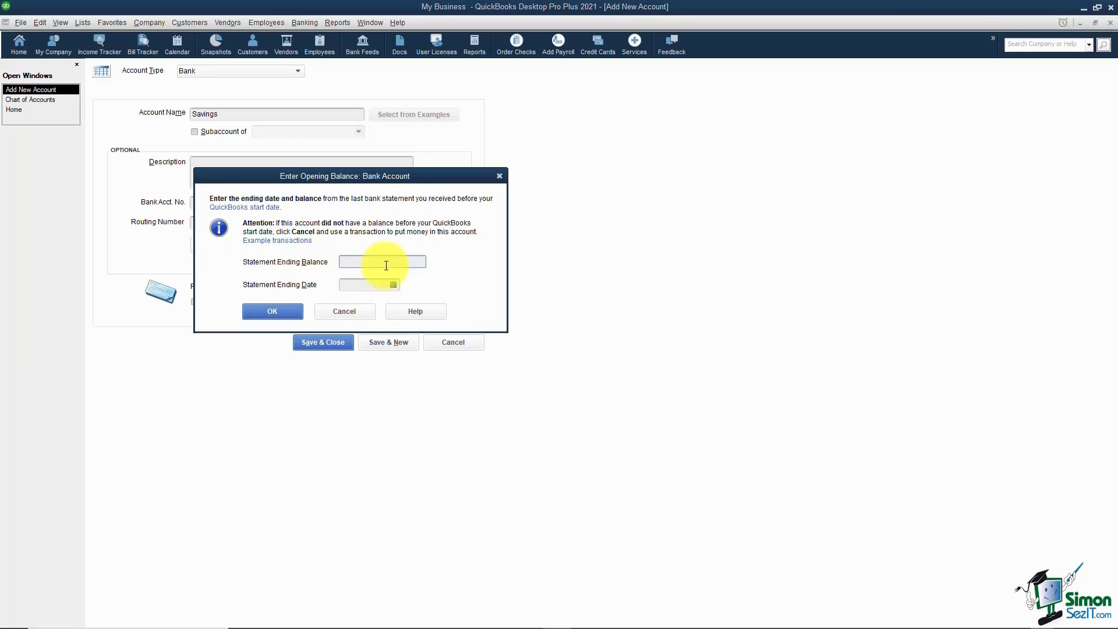
Give Savings a 5,000.00 opening balance dated 12/31/2019 and save it, accepting the past-date warning
text(5000.00)
click(393, 284)
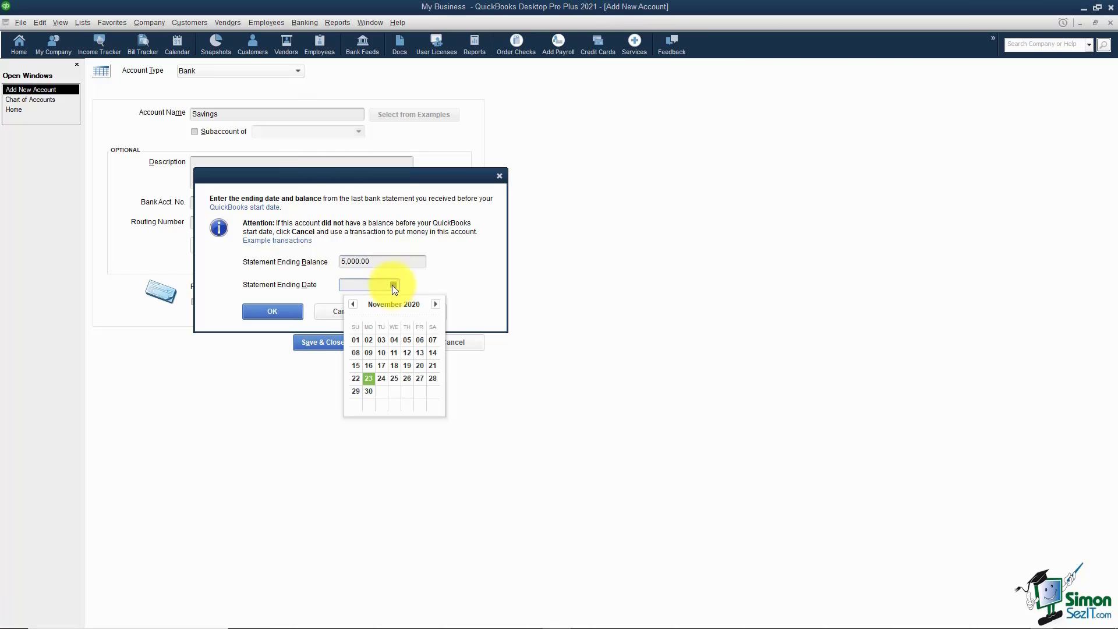
click(352, 304)
click(352, 304)
click(353, 304)
click(353, 304)
click(352, 305)
click(353, 304)
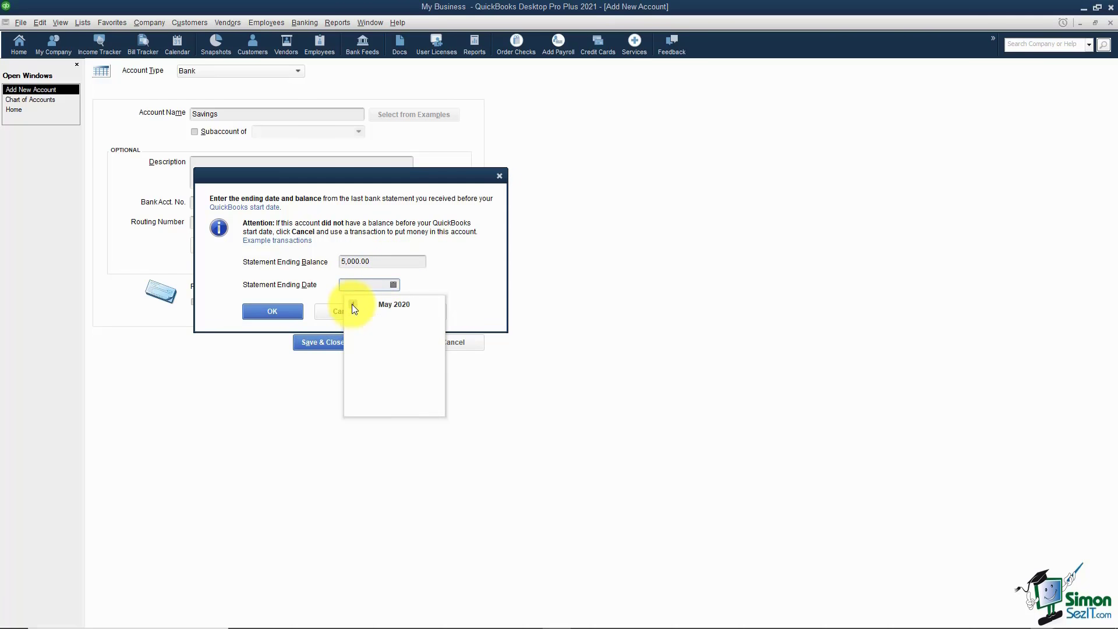
click(353, 304)
click(352, 304)
click(352, 304)
click(352, 304)
click(352, 305)
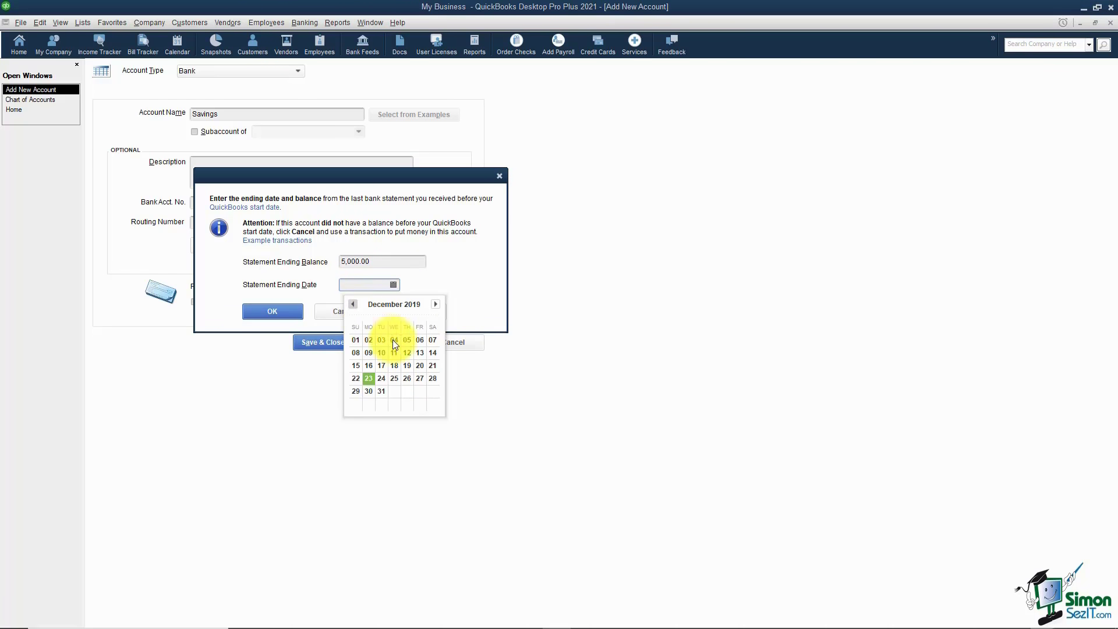
click(381, 391)
click(296, 314)
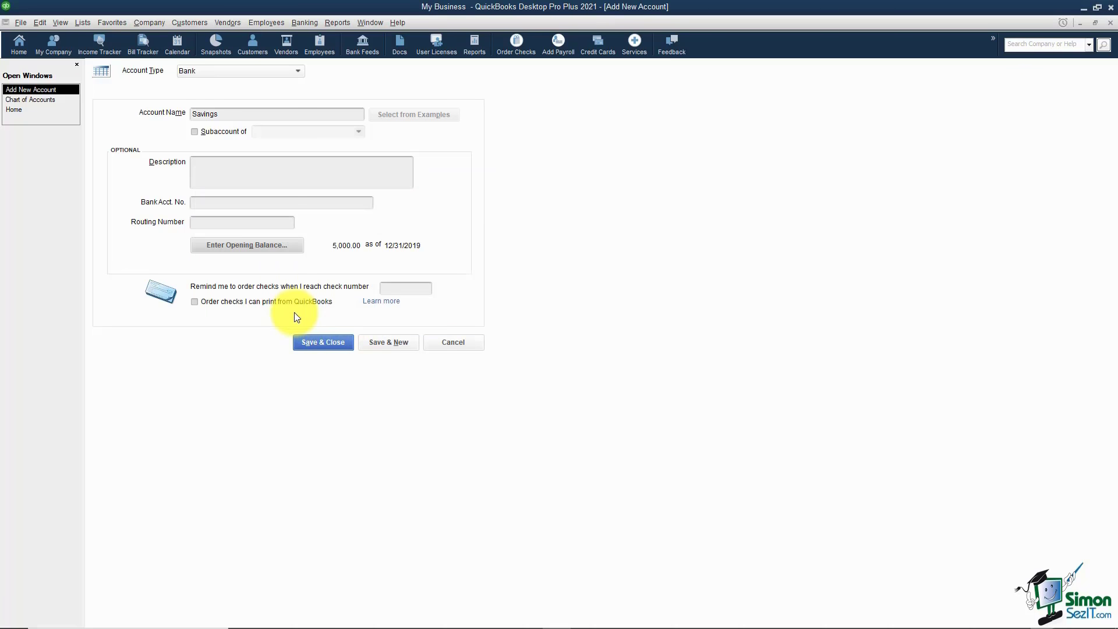
click(331, 348)
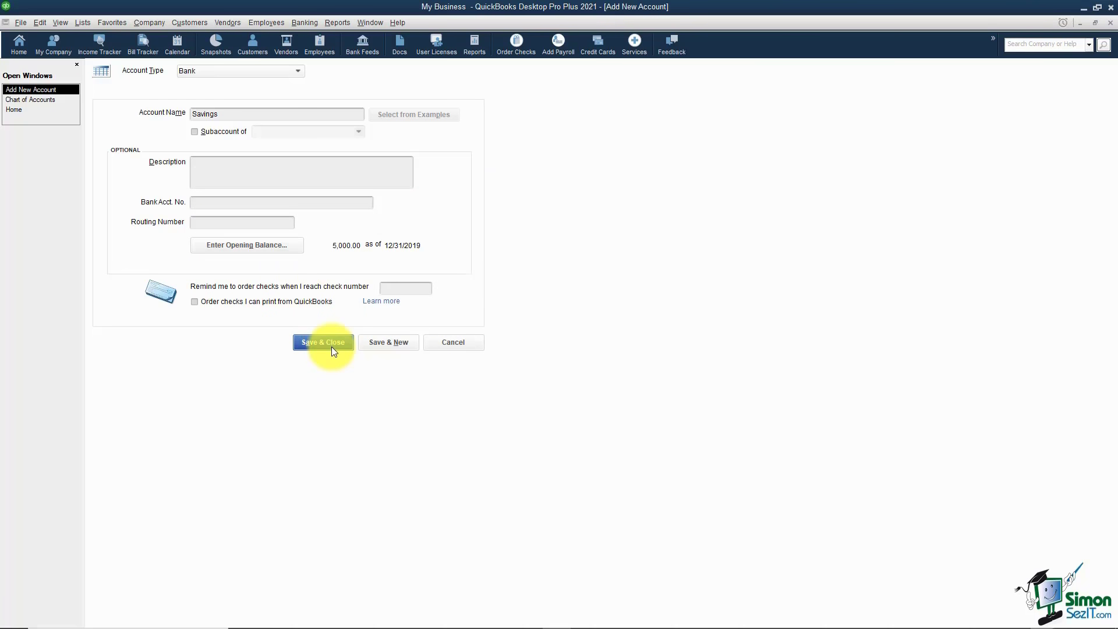
click(535, 264)
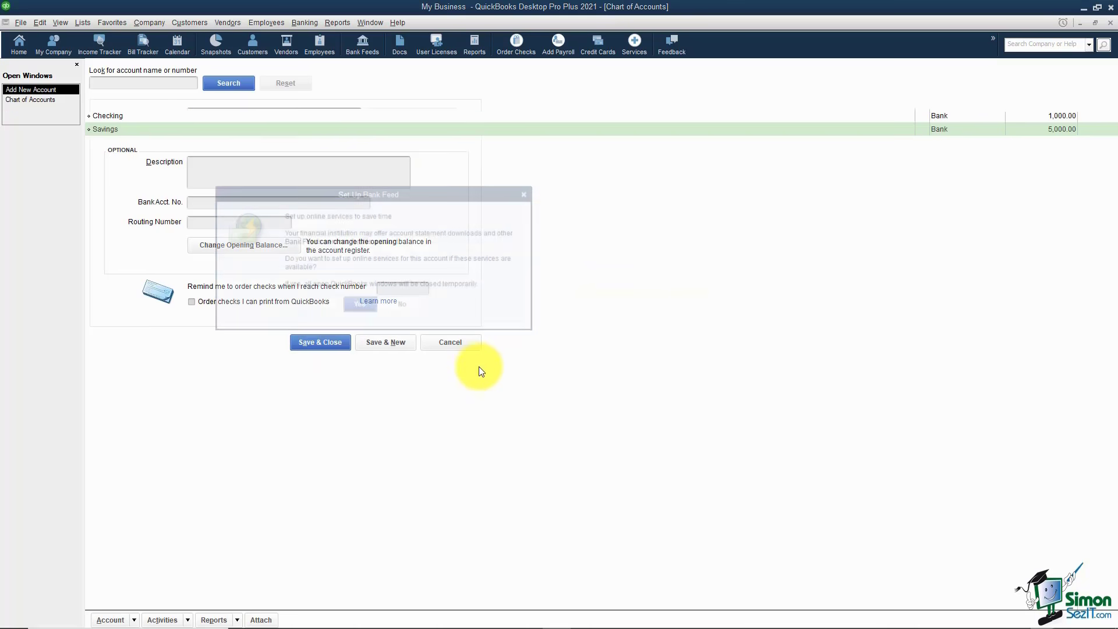
Decline bank feed setup for Savings and select Accounts Payable in the account list
click(415, 309)
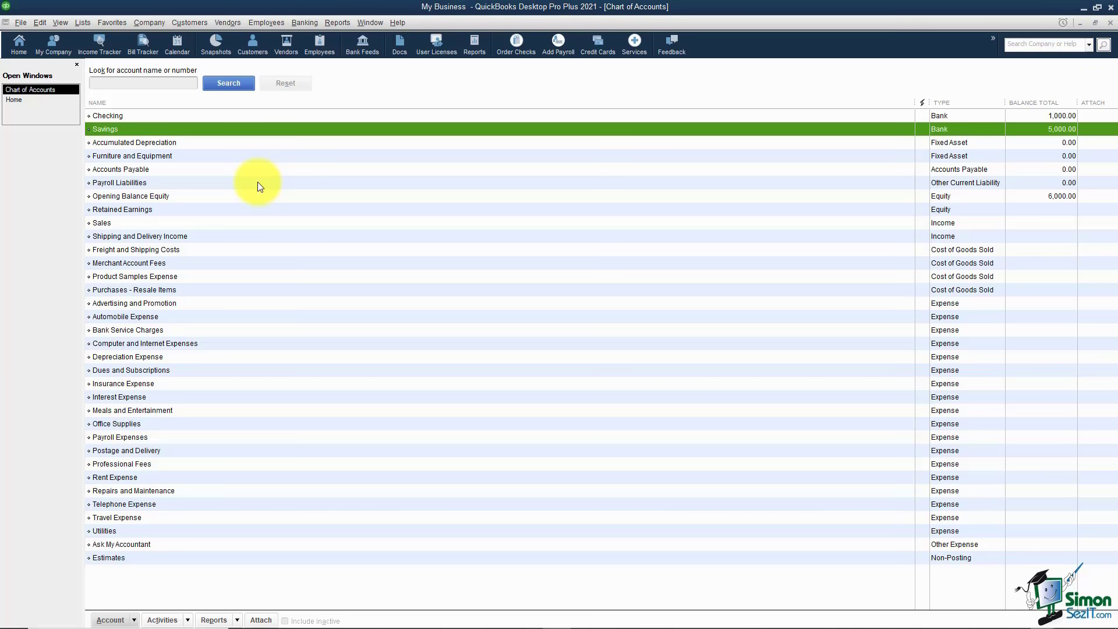
click(250, 171)
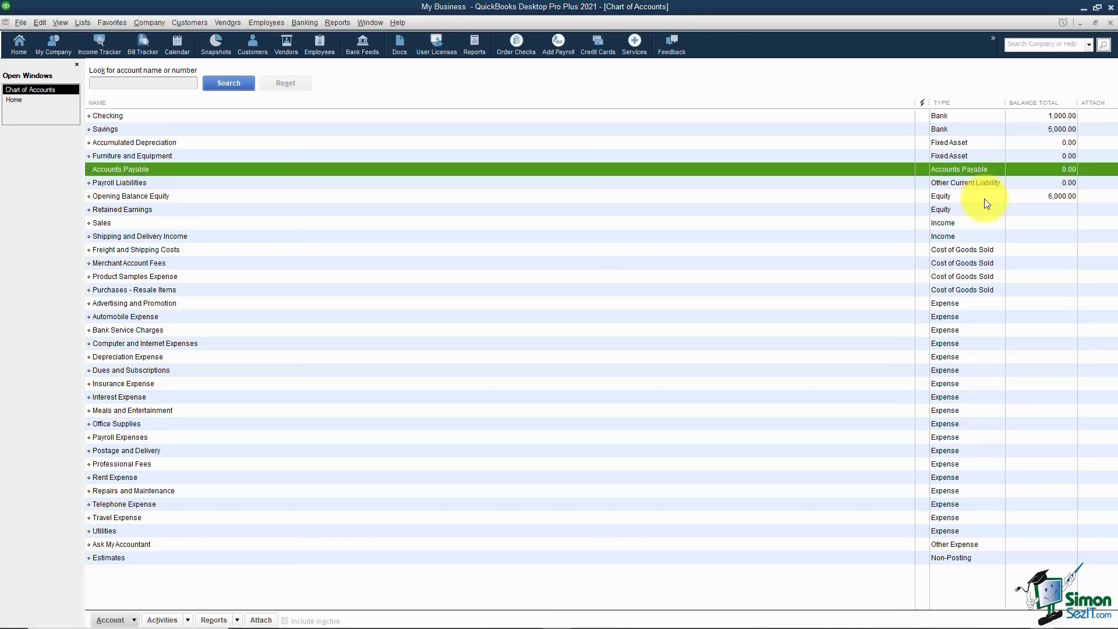
Select the Payroll Liabilities account in the Chart of Accounts
click(961, 183)
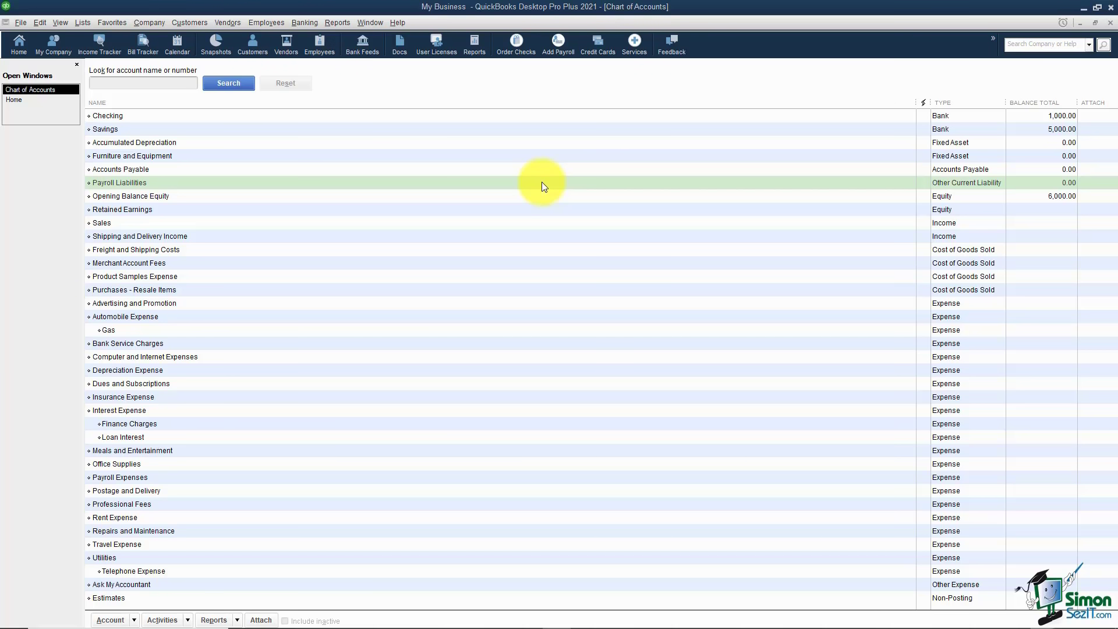
Begin a new account, choosing Long Term Liability from Other Account Types
right_click(542, 182)
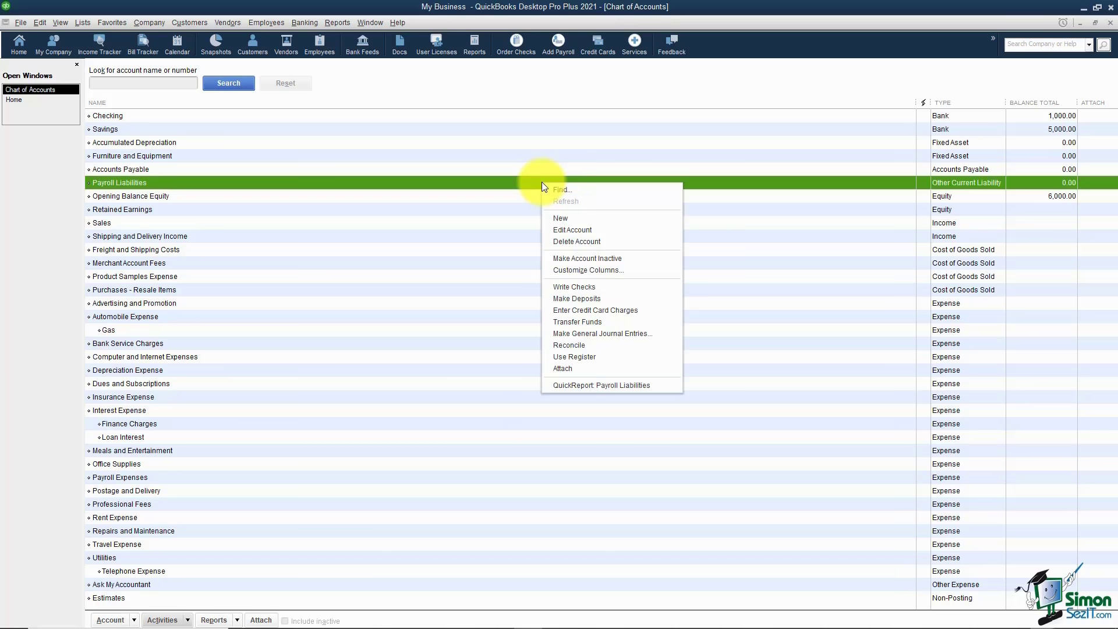
click(567, 223)
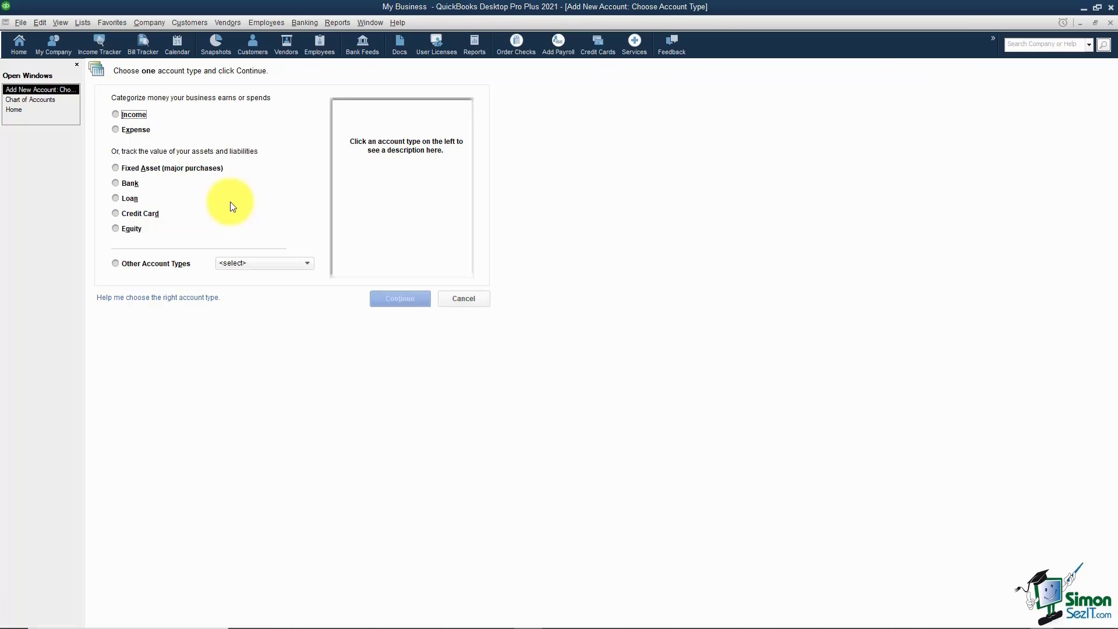
click(309, 265)
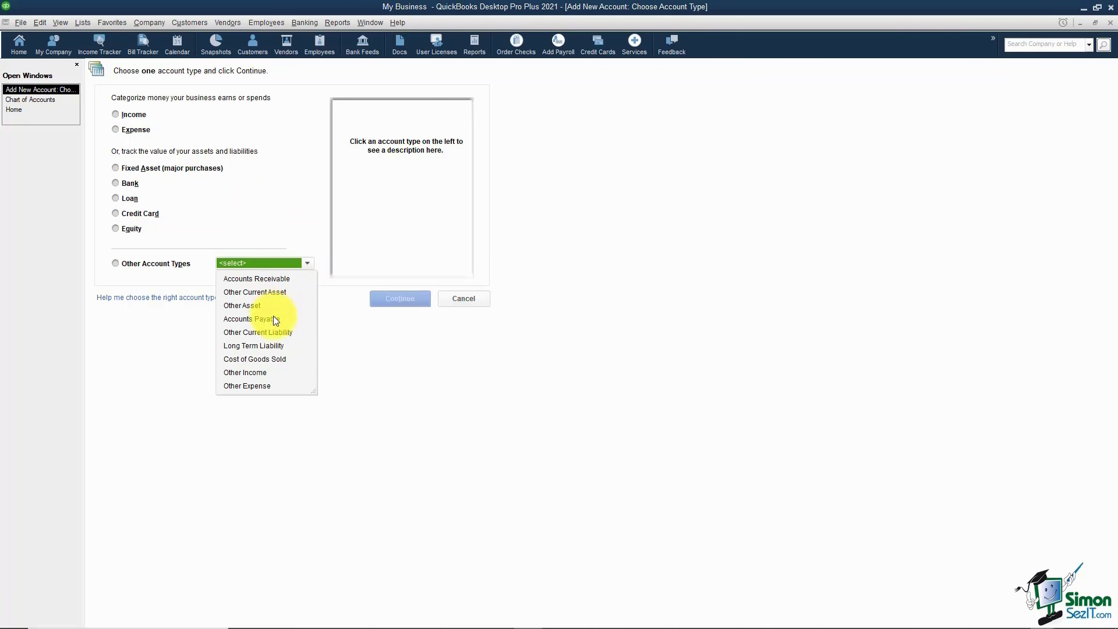
click(269, 347)
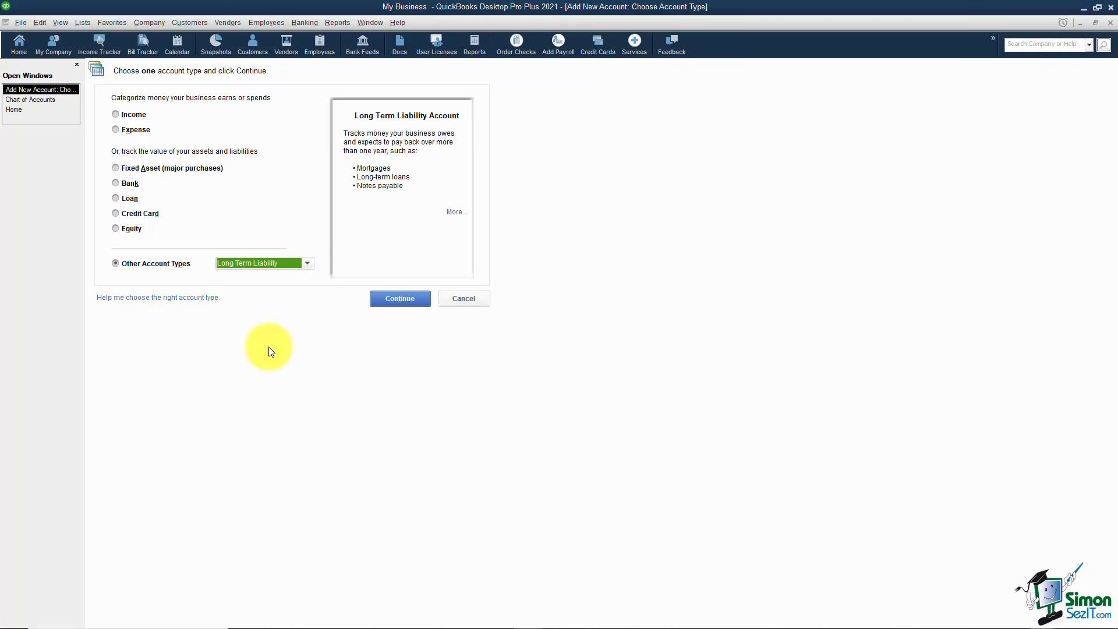
click(391, 300)
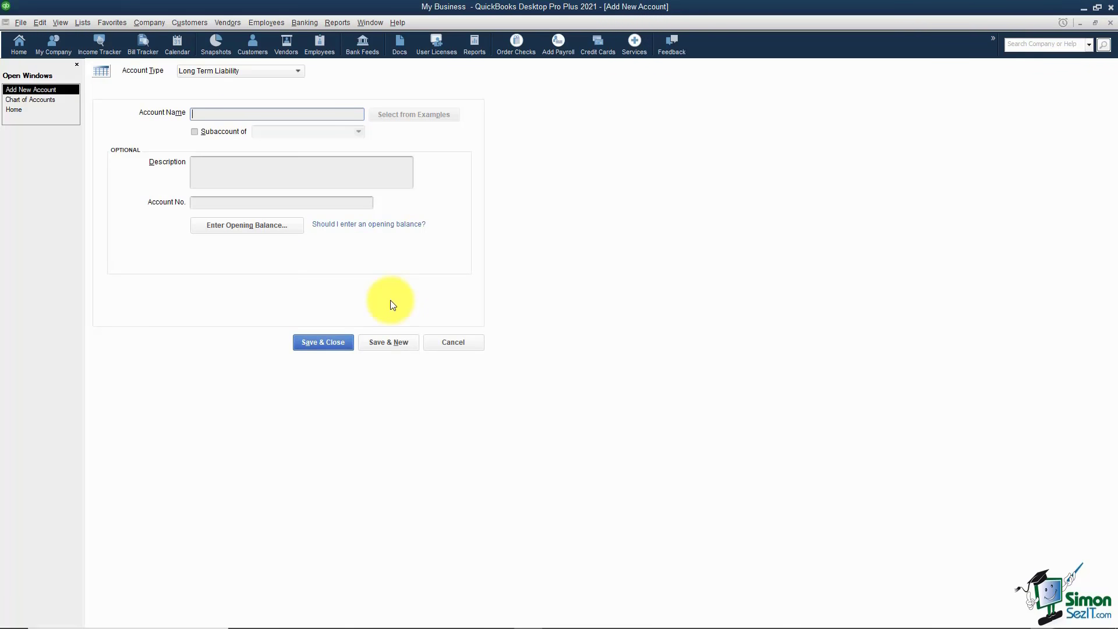
Enter 'Auto Payment' as the long-term liability's account name and bring up its opening balance entry
text(Auto Payment)
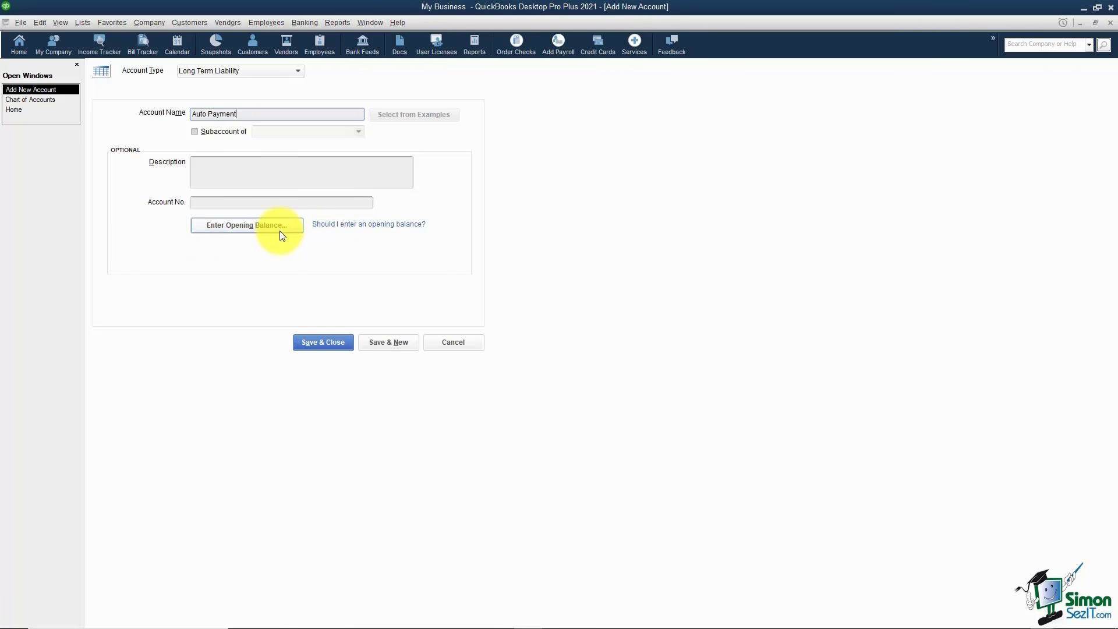
click(279, 231)
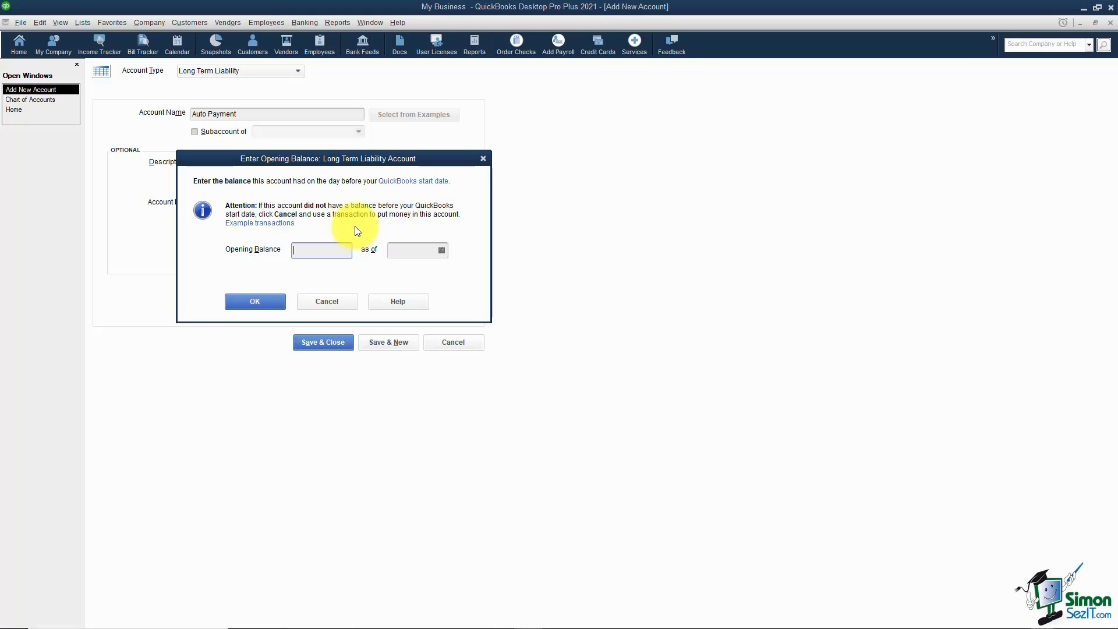
Give Auto Payment a 20,000.00 opening balance as of 01/01/2020 and save it, accepting the past-date warning
text(20000.0)
key(Tab)
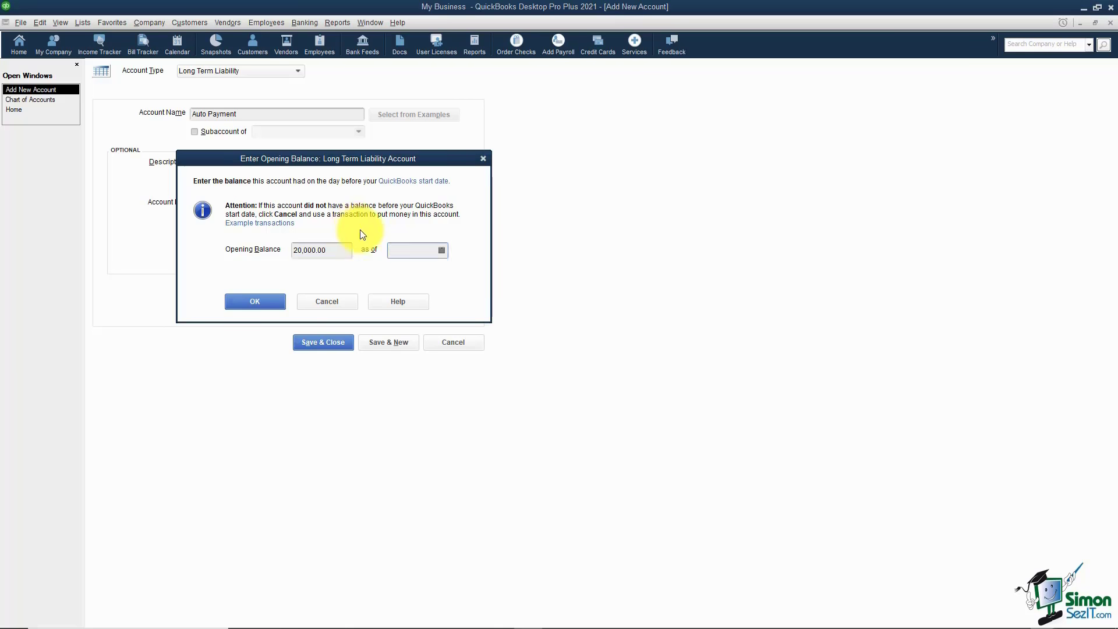
text(01/0)
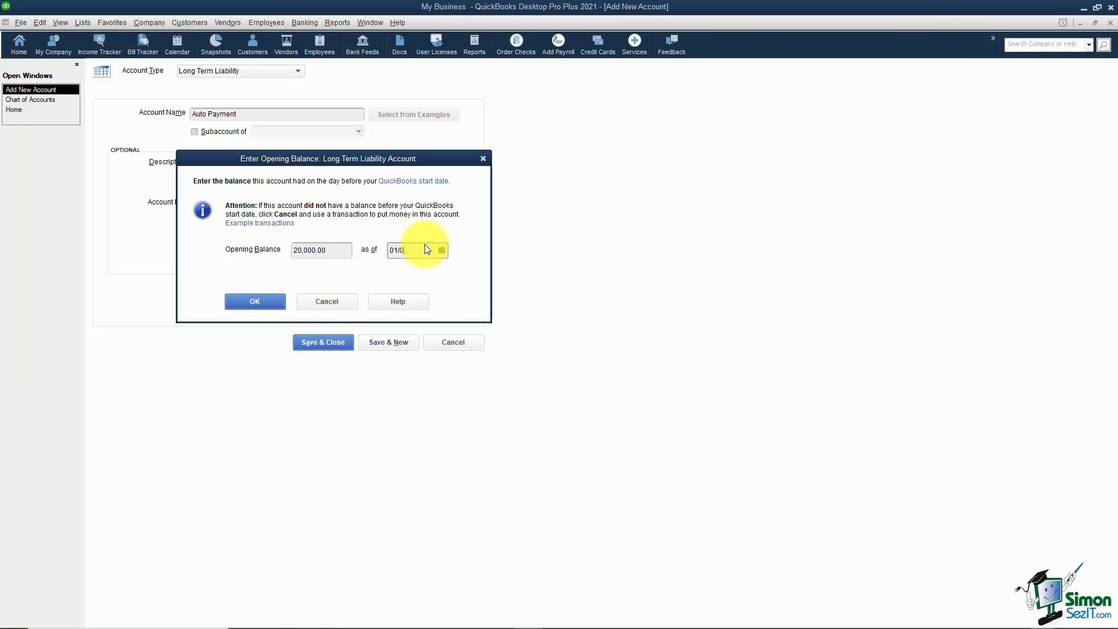
text(1/20)
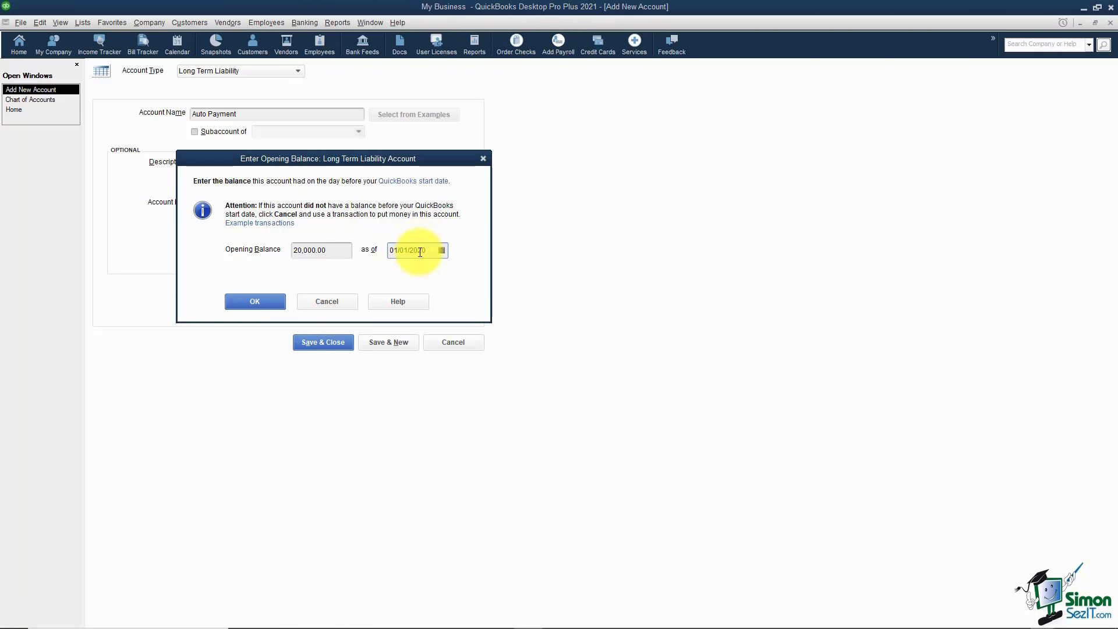
text(20)
click(282, 302)
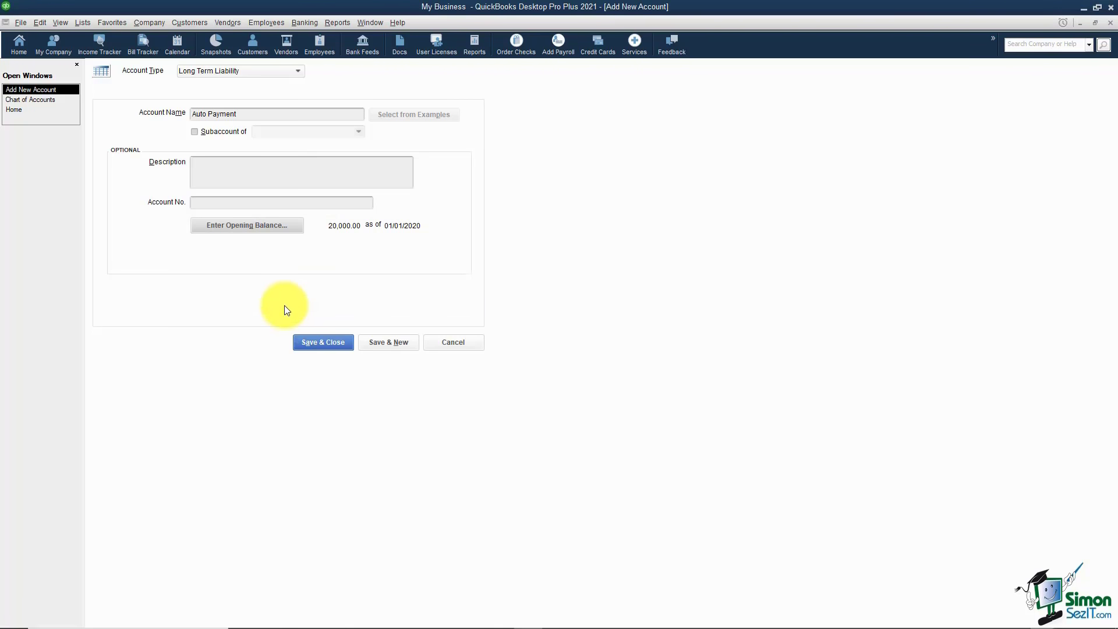
click(322, 343)
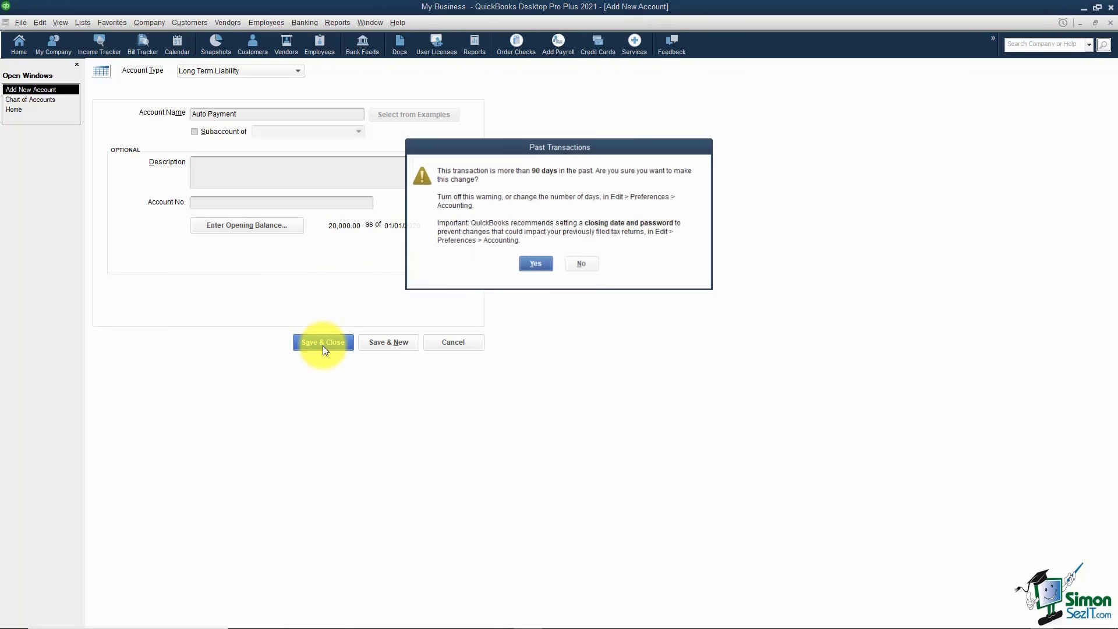
click(549, 265)
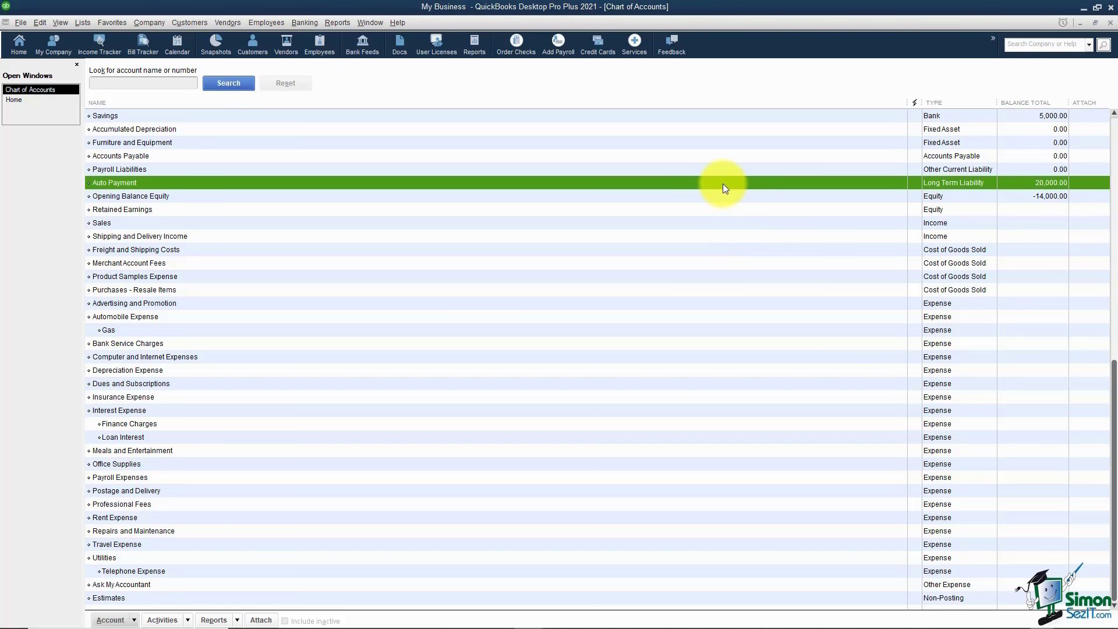
right_click(721, 208)
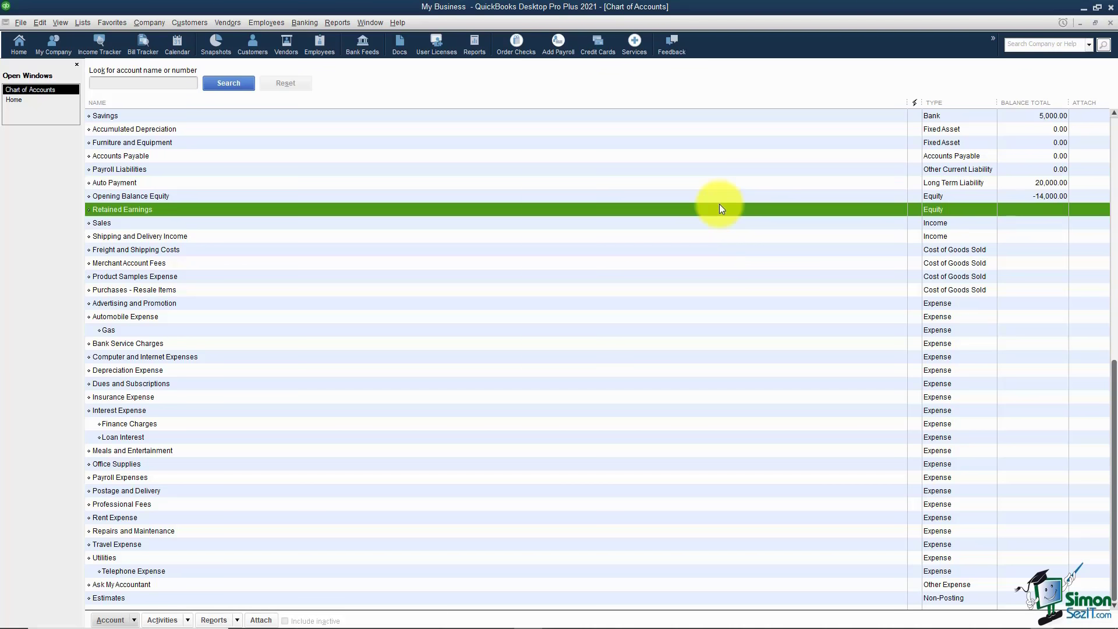
Create a new Credit Card account named AMEX
click(751, 240)
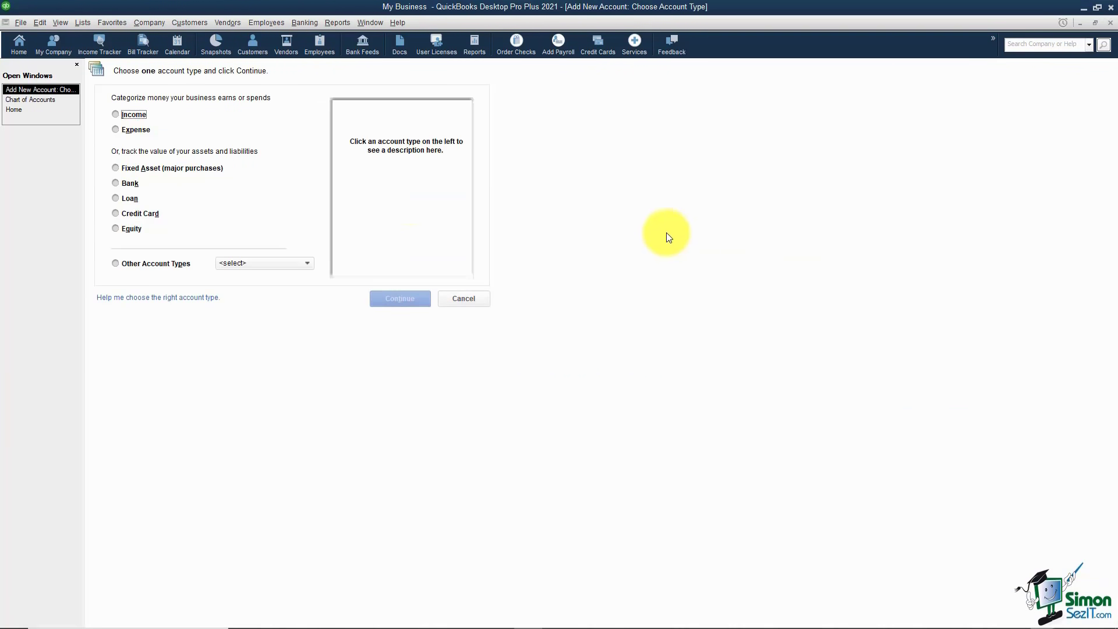
click(141, 213)
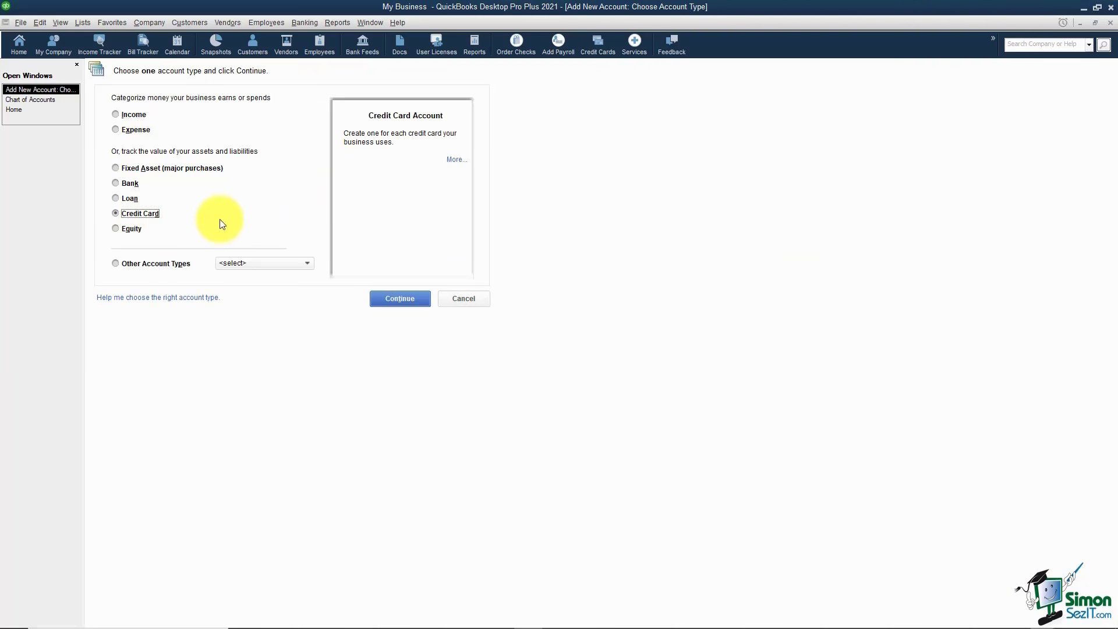
click(408, 300)
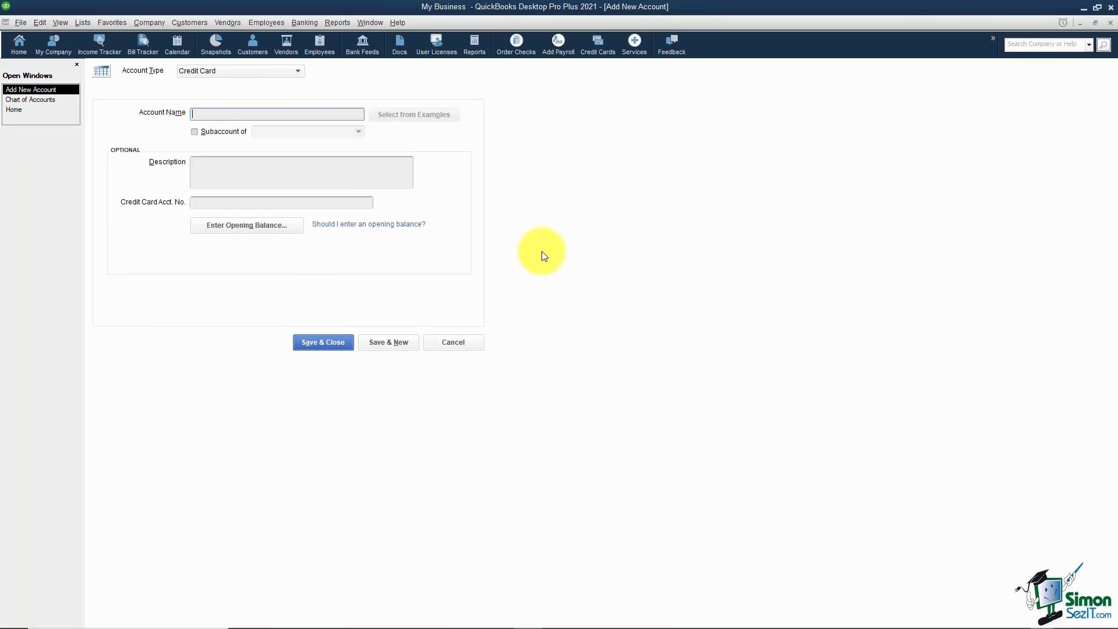
text(AMEX)
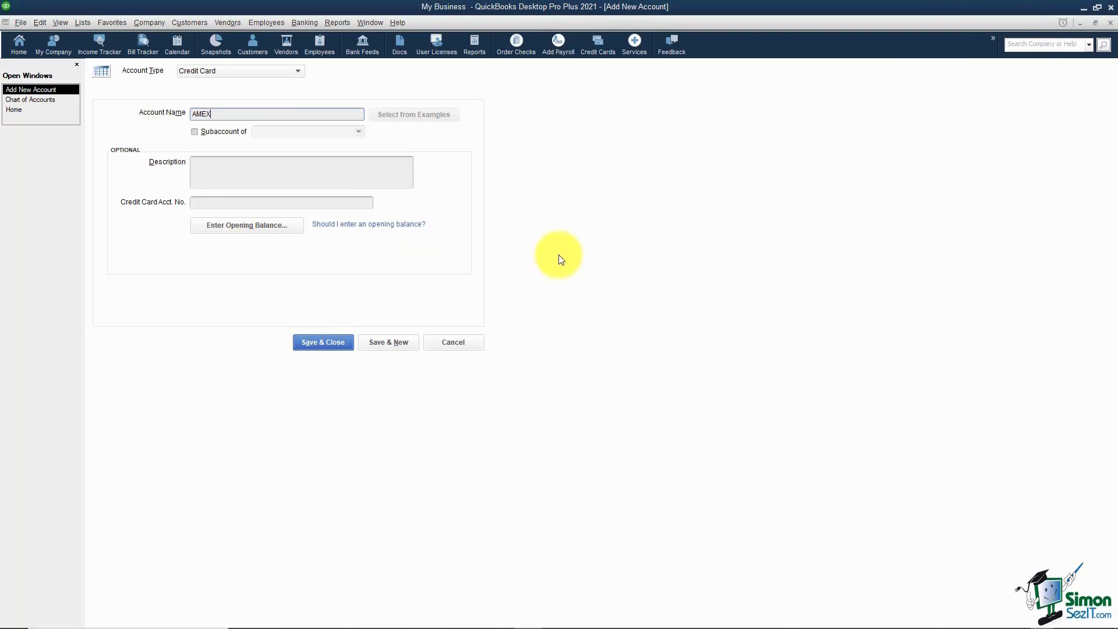
key(Tab)
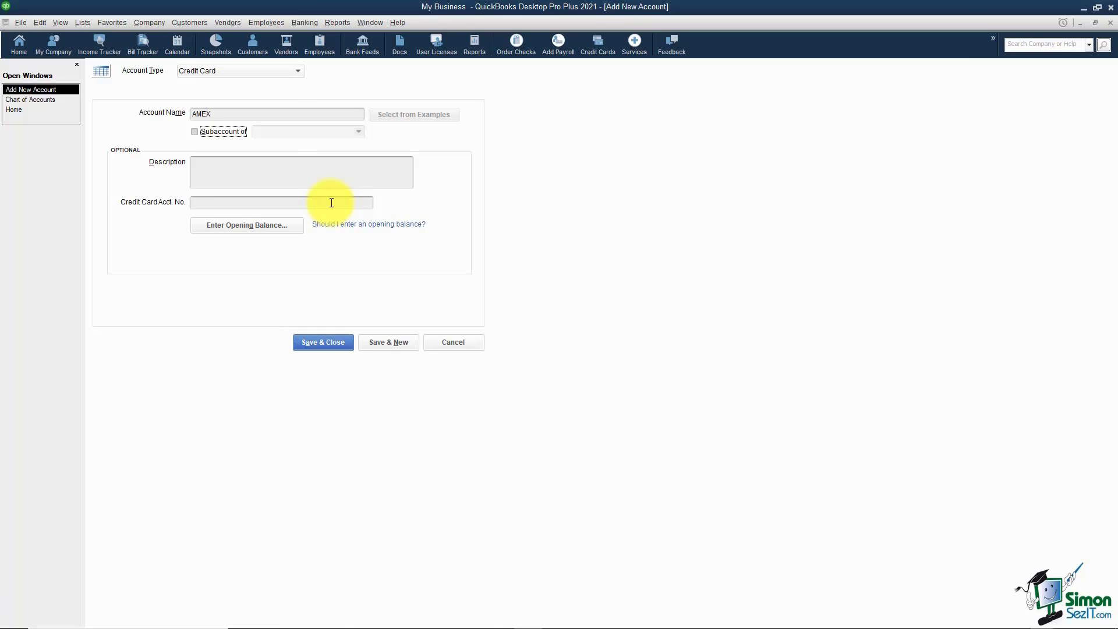
Give AMEX a 5,429.36 opening balance as of 01/01/2020 and save it, declining bank feeds
click(288, 224)
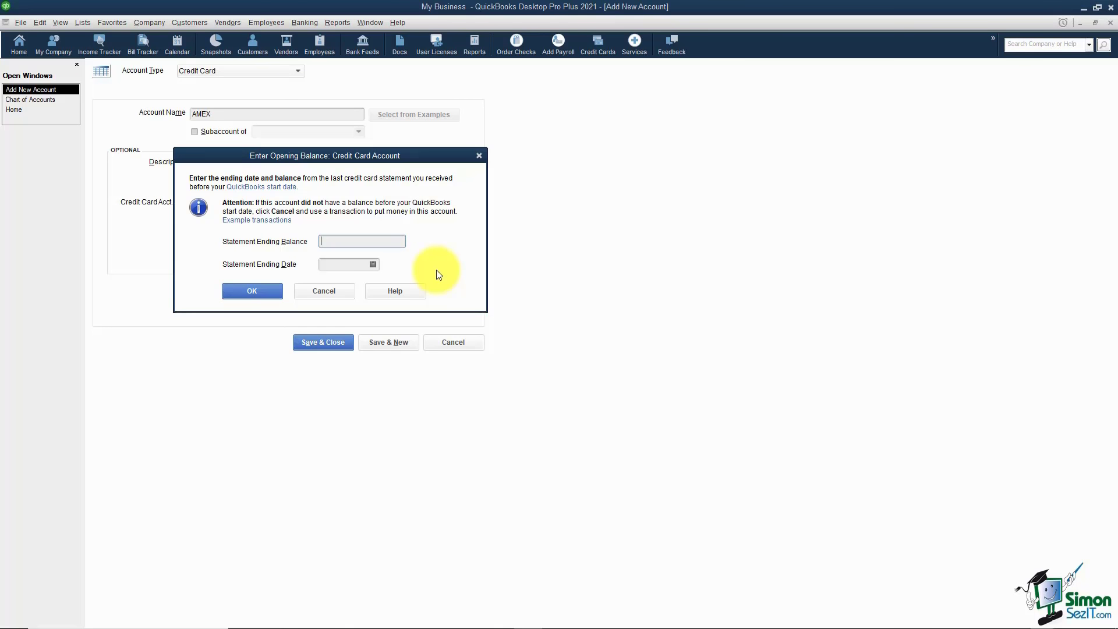
text(5429.36)
key(Tab)
text(01012020)
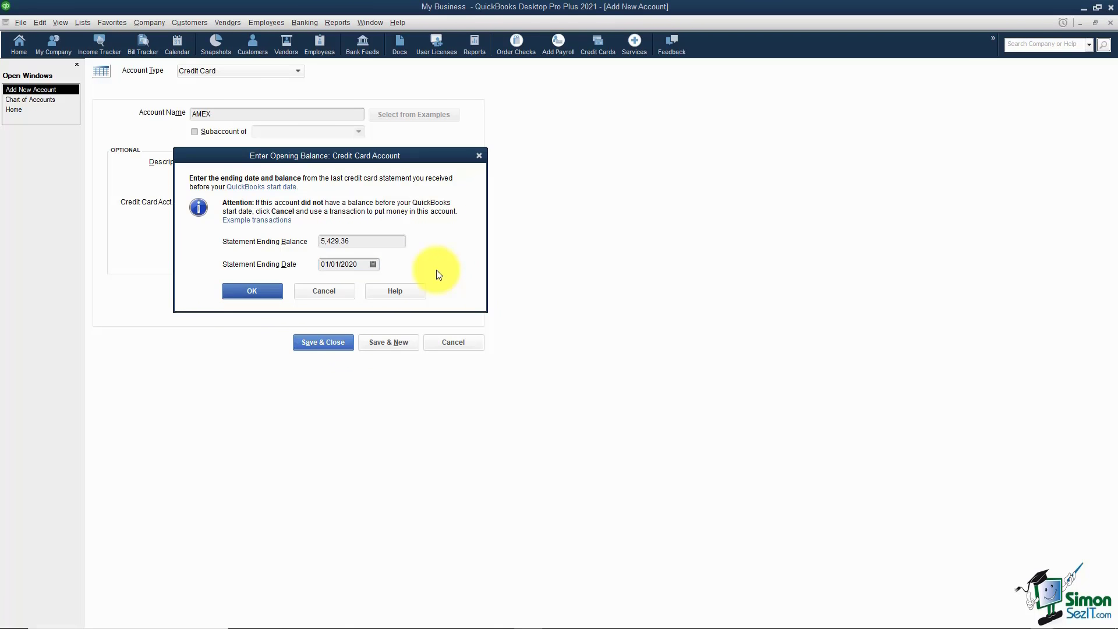
click(272, 291)
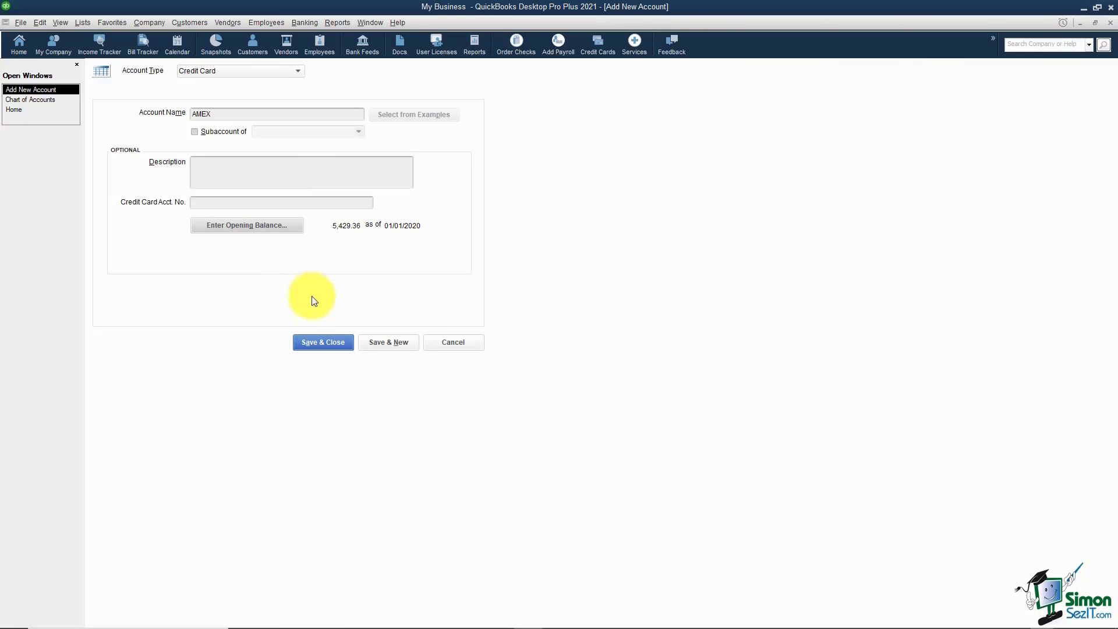
click(347, 343)
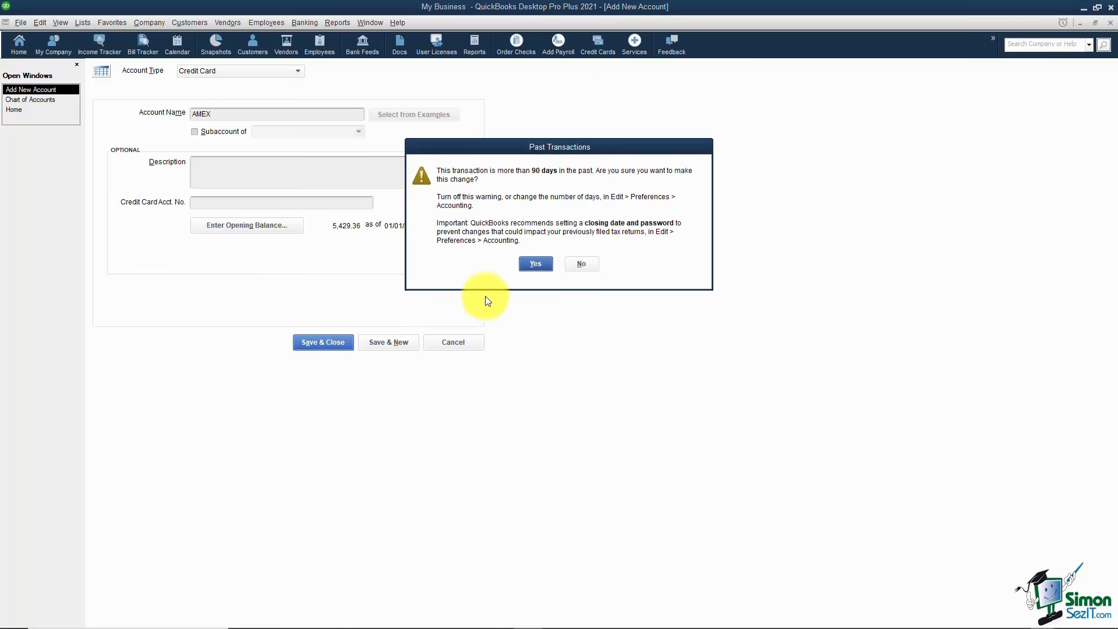
click(533, 263)
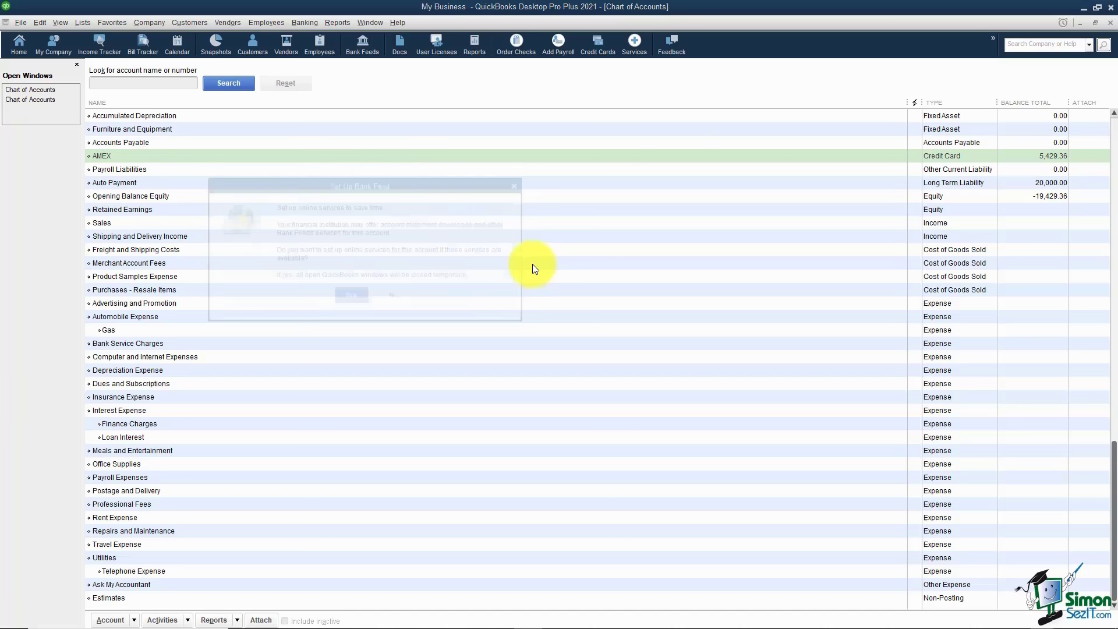
click(400, 297)
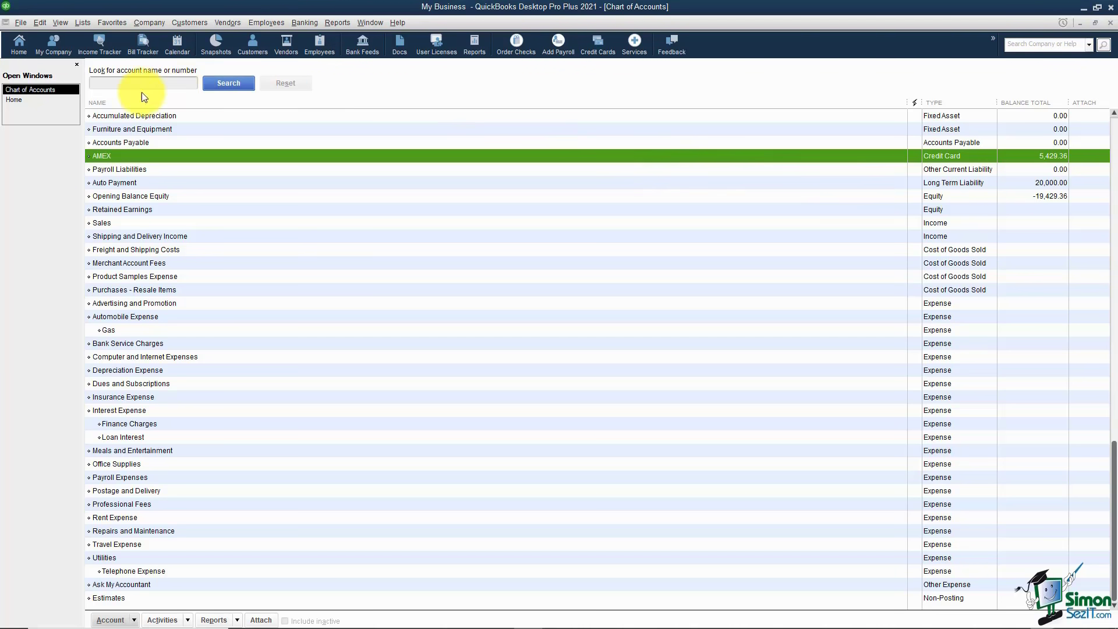
Switch to the Home page, whose Account Balances show AMEX at 5,429.36 and Checking at 1,000.00
click(57, 104)
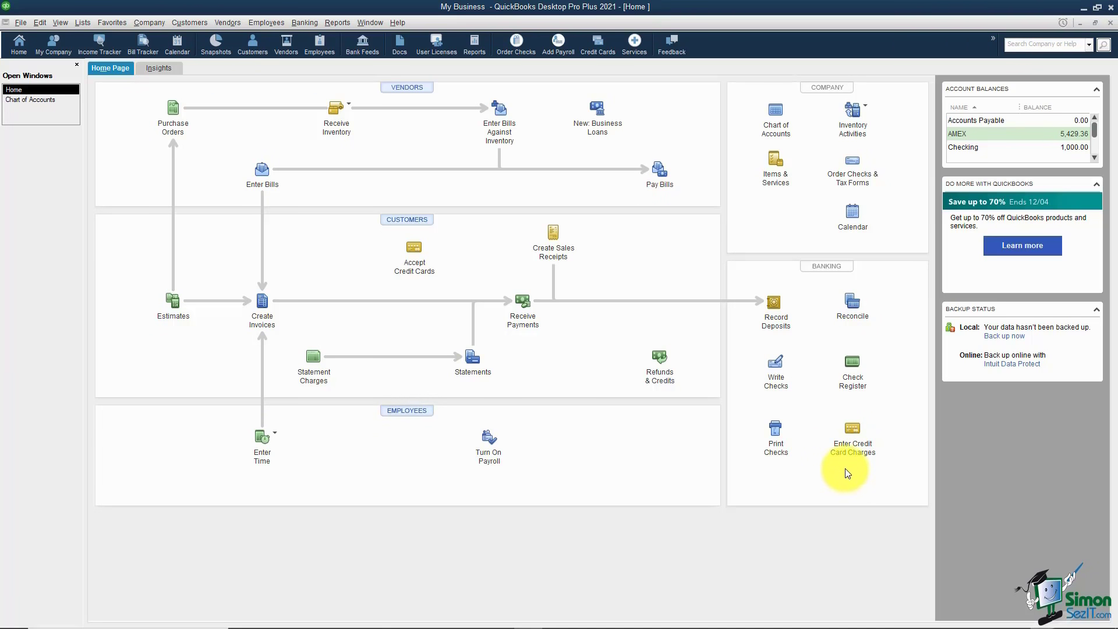
Go back to the Chart of Accounts and select the Opening Balance Equity row at -19,429.36
click(73, 99)
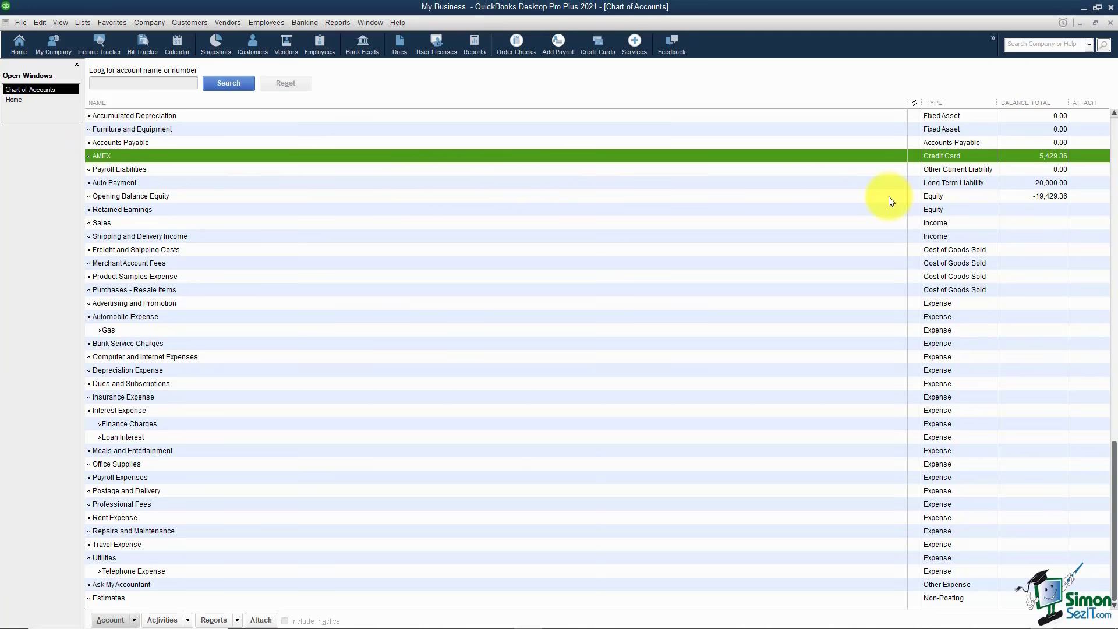
click(850, 197)
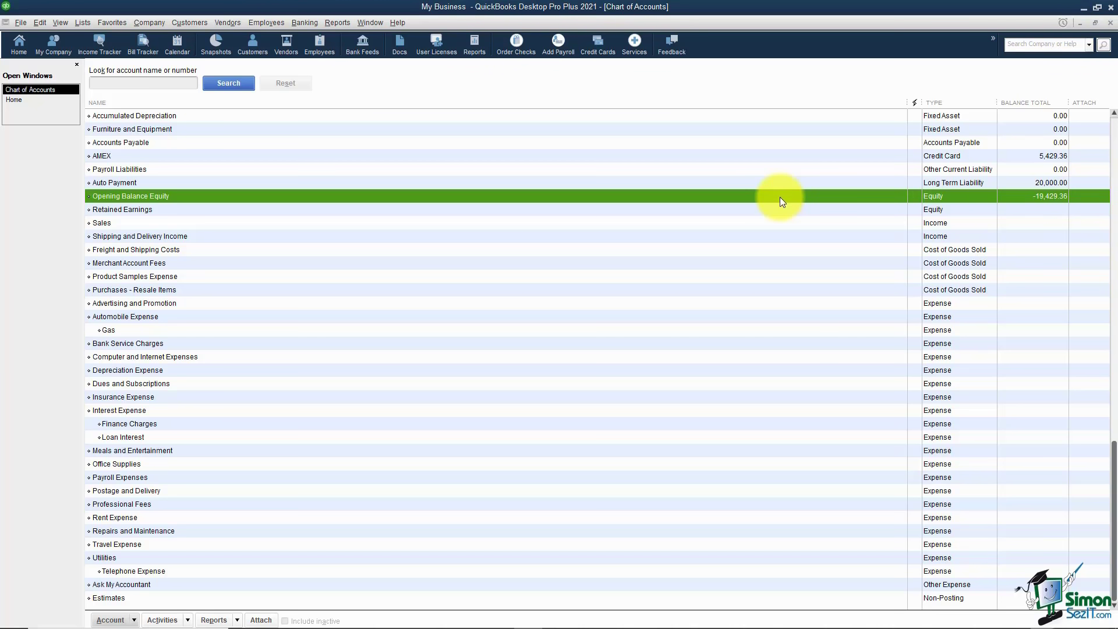
Create a new Equity account named Owner
right_click(743, 197)
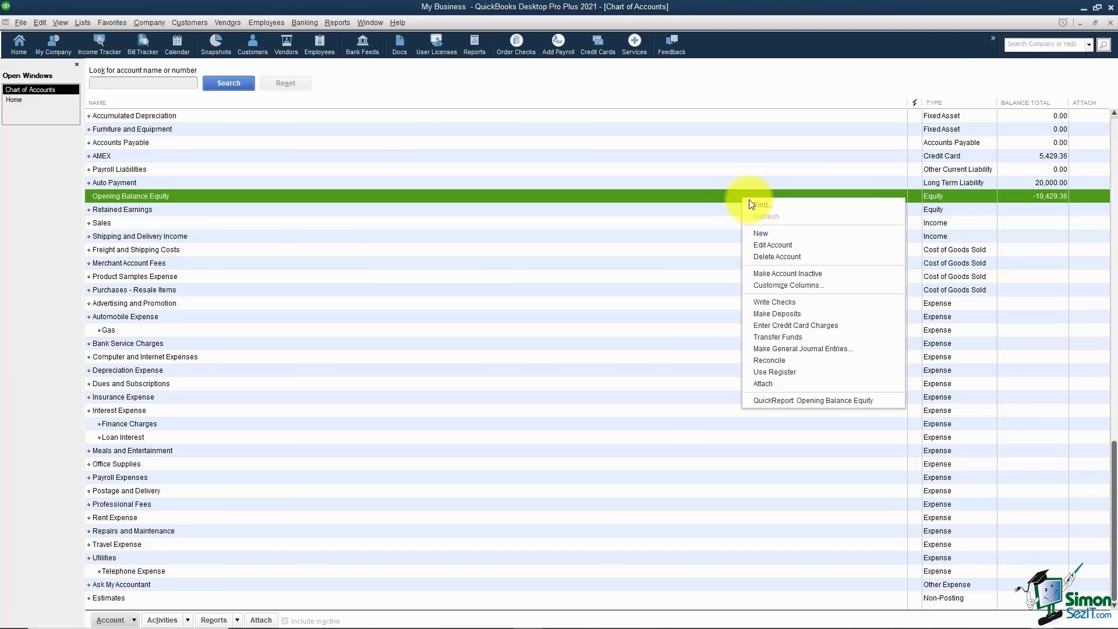
click(760, 230)
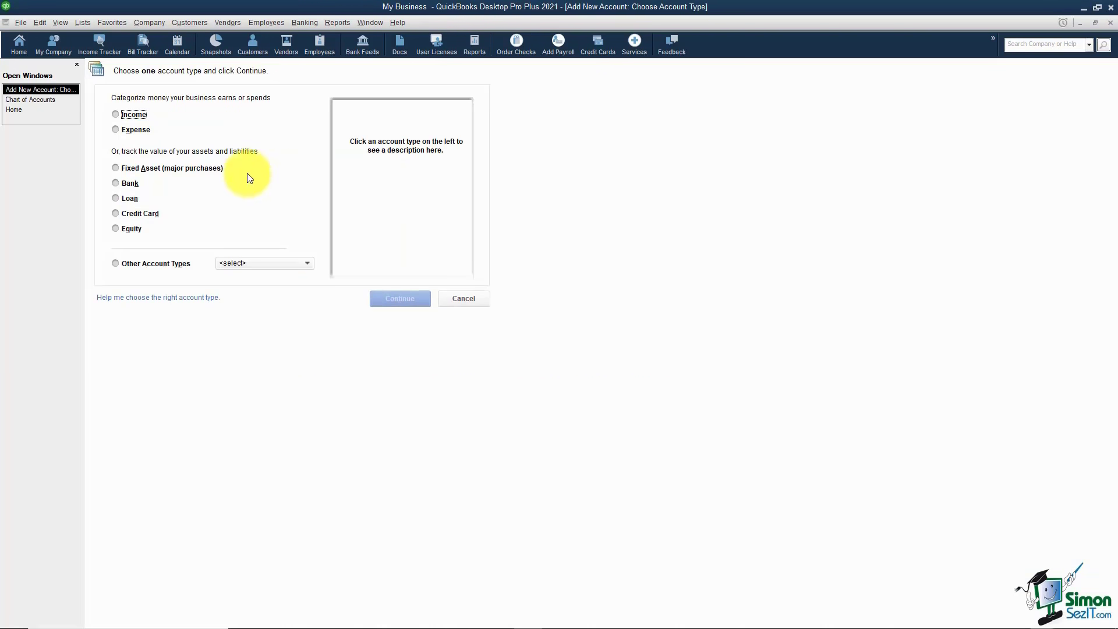
click(116, 228)
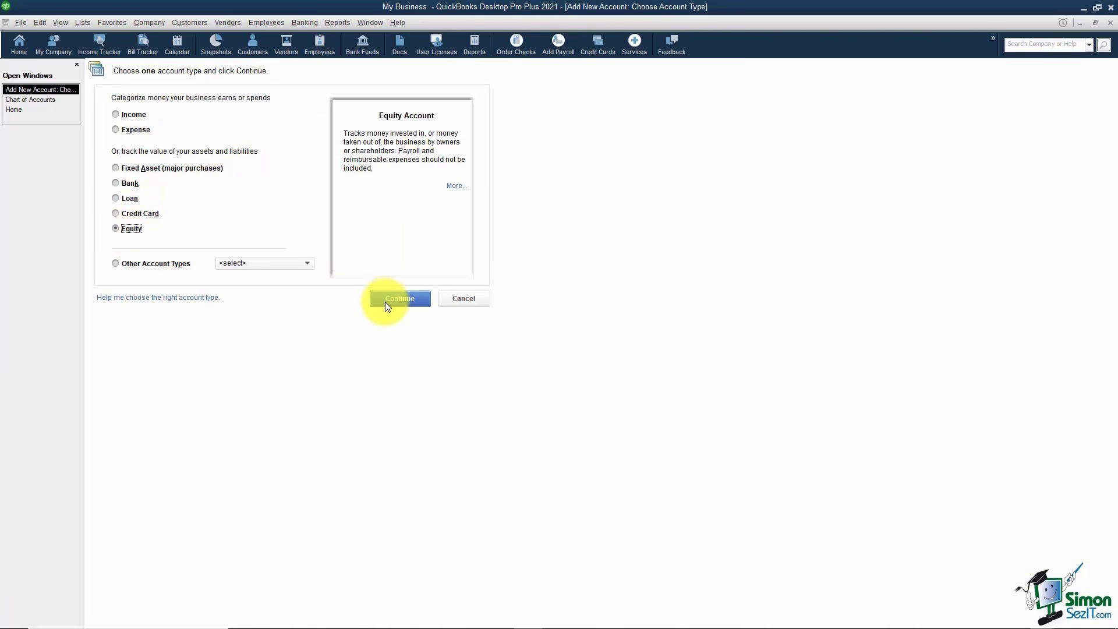
click(389, 300)
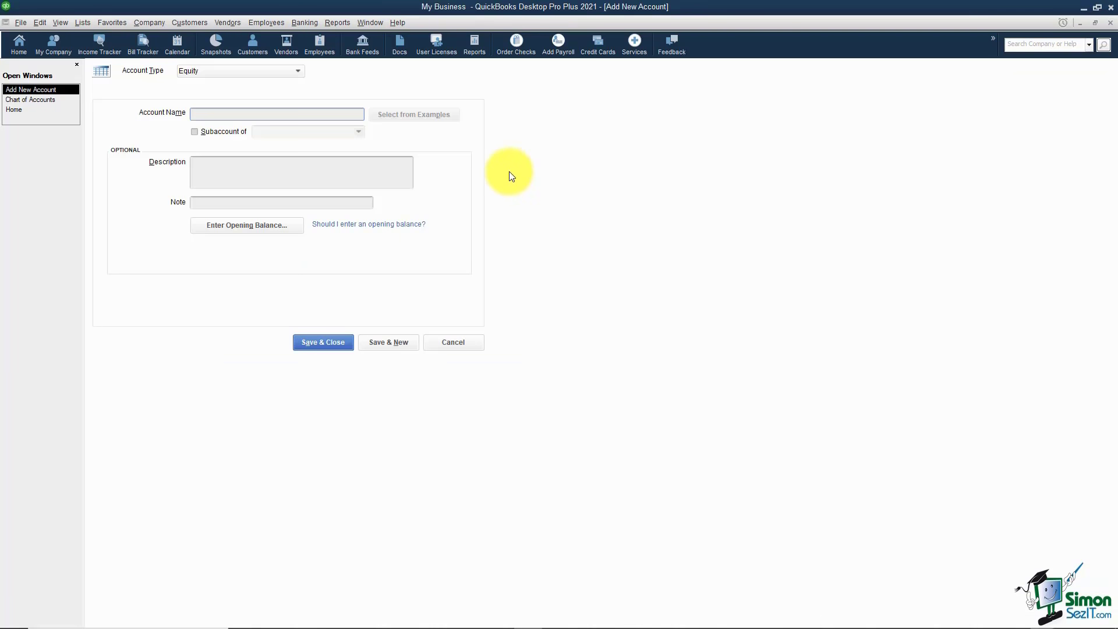
text(Owner)
click(395, 343)
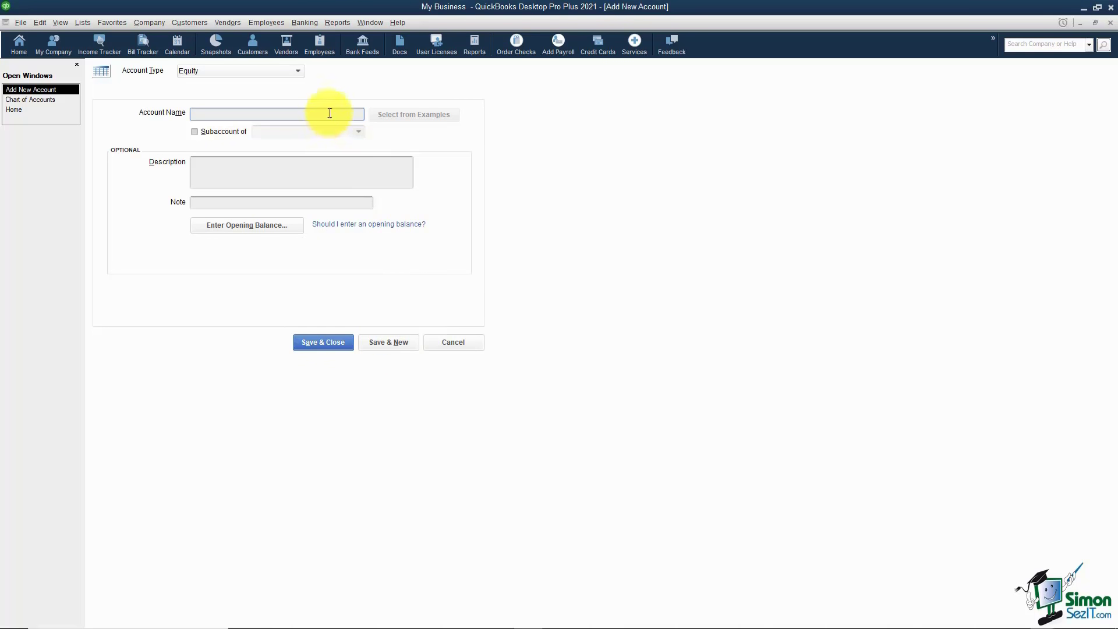
Add Draws and Contributions as subaccounts of Owner and save them
text(Draws)
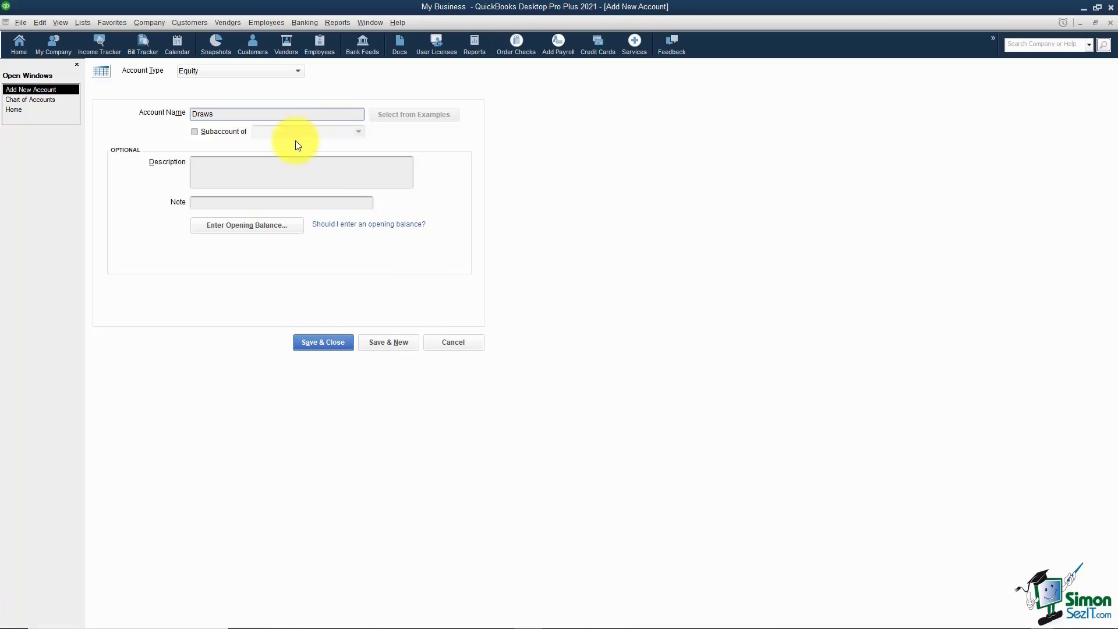
click(195, 132)
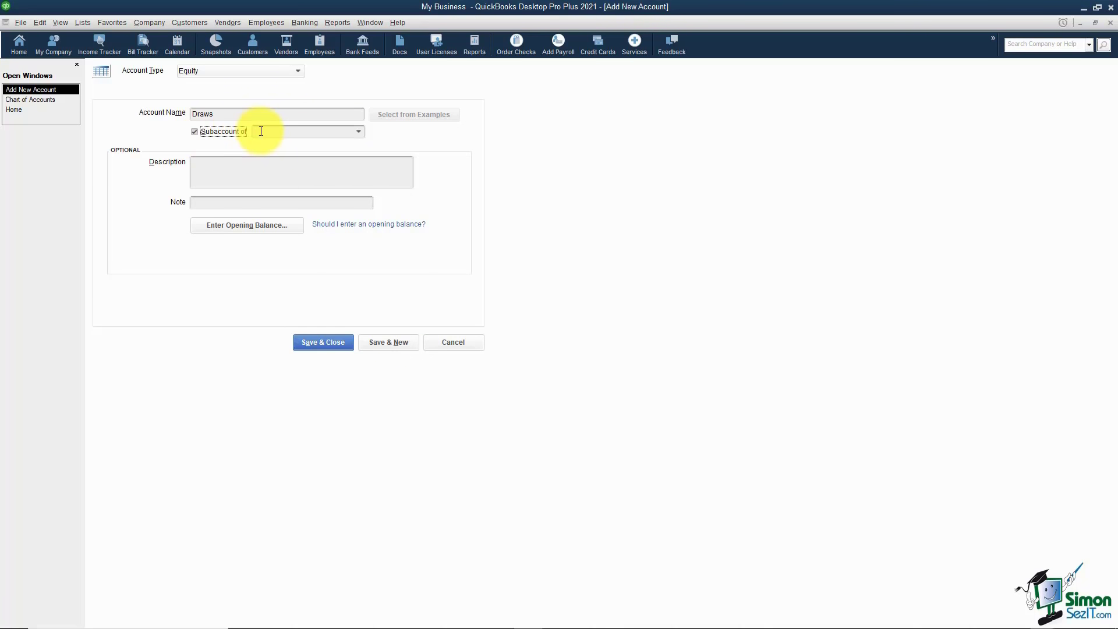
text(Owner)
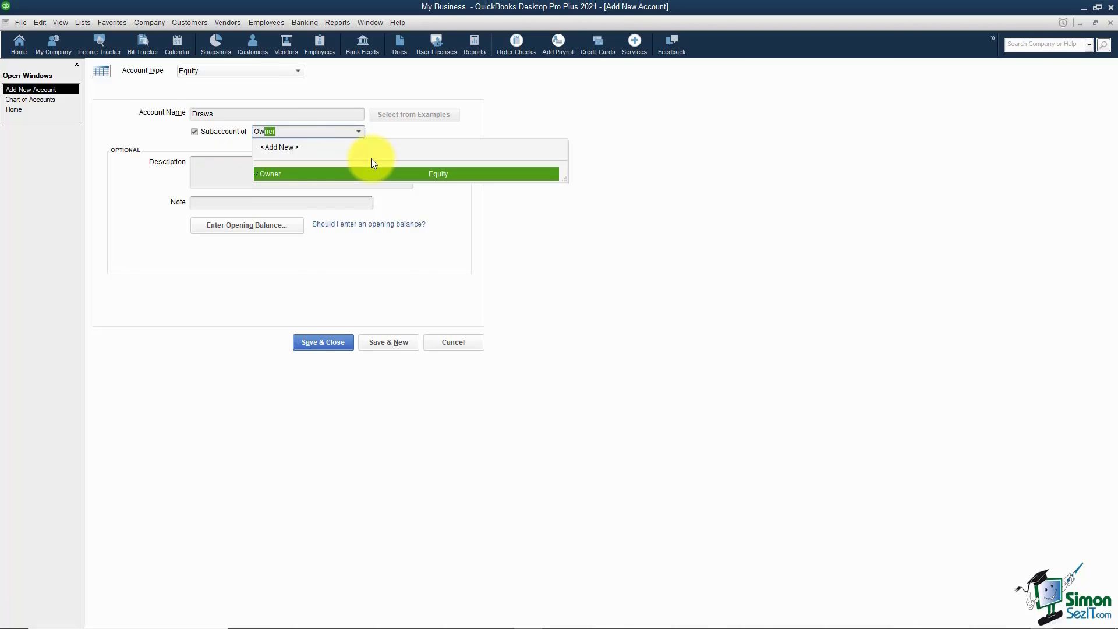
click(367, 175)
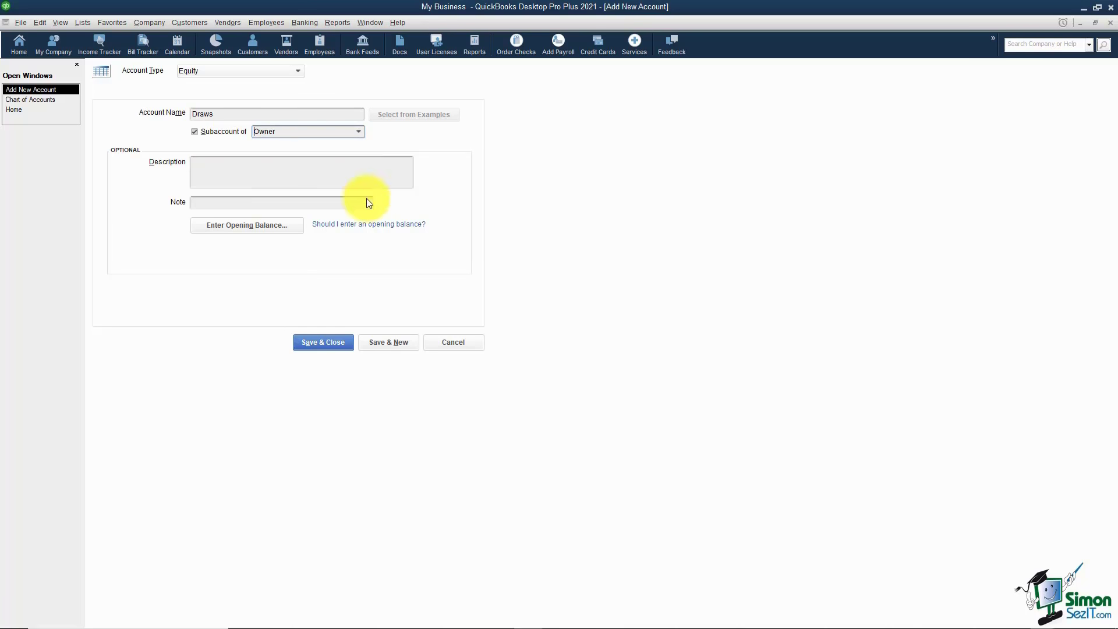
click(388, 344)
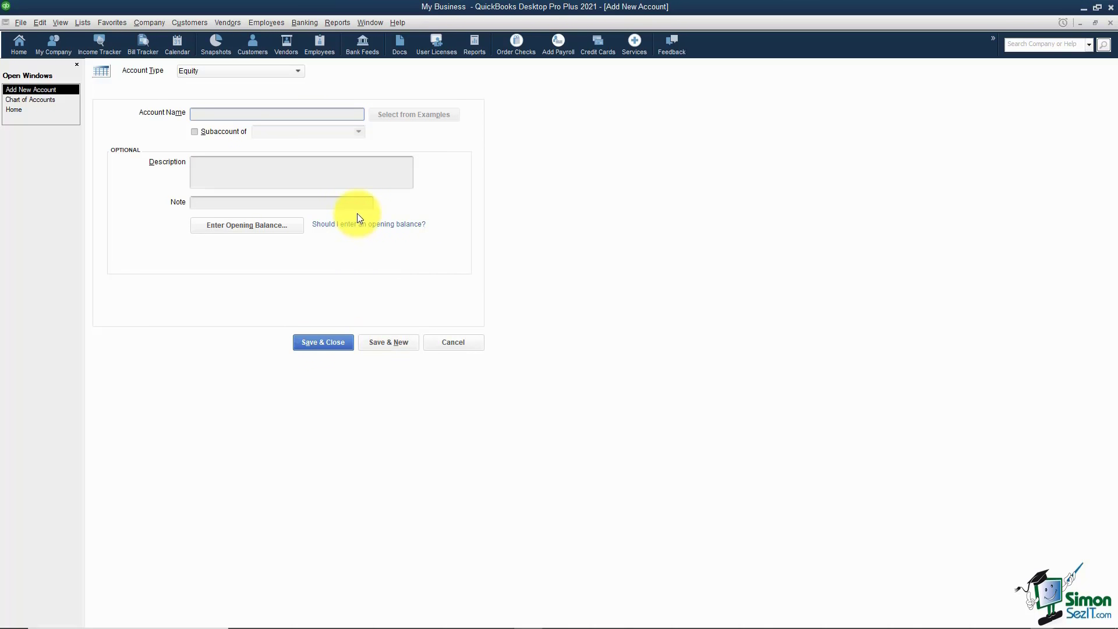
text(Contributions)
click(198, 131)
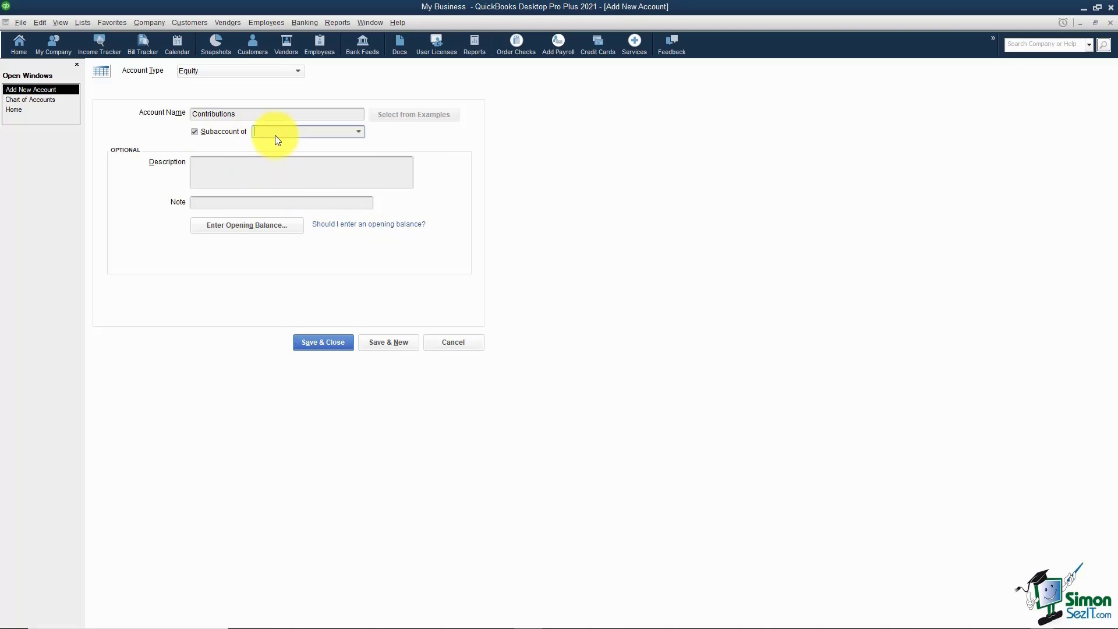
text(Owner)
click(289, 174)
click(335, 345)
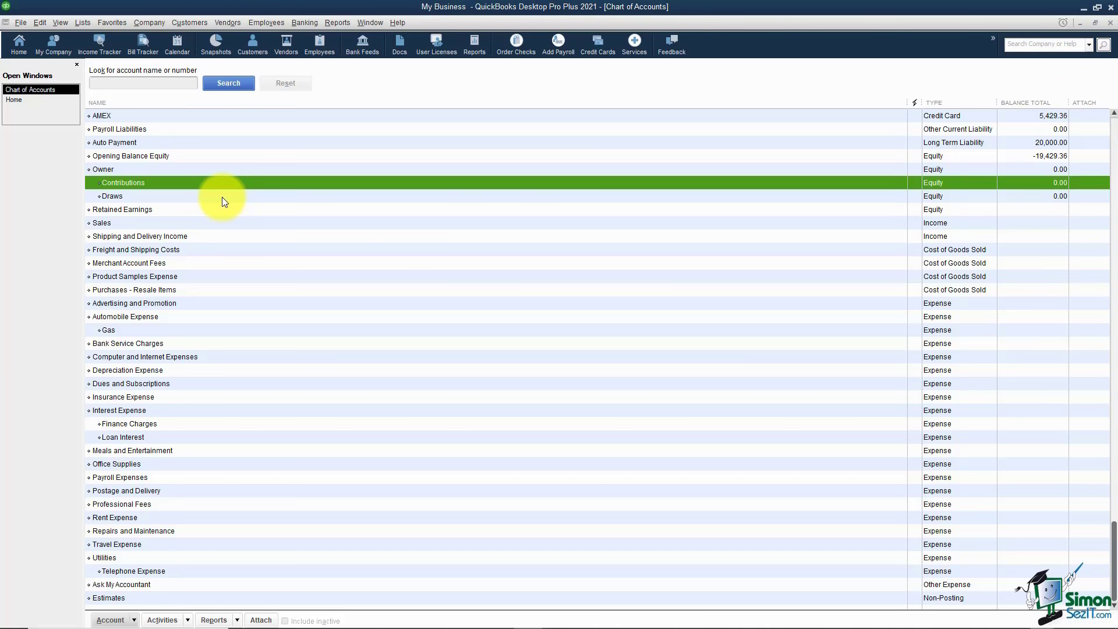
click(249, 224)
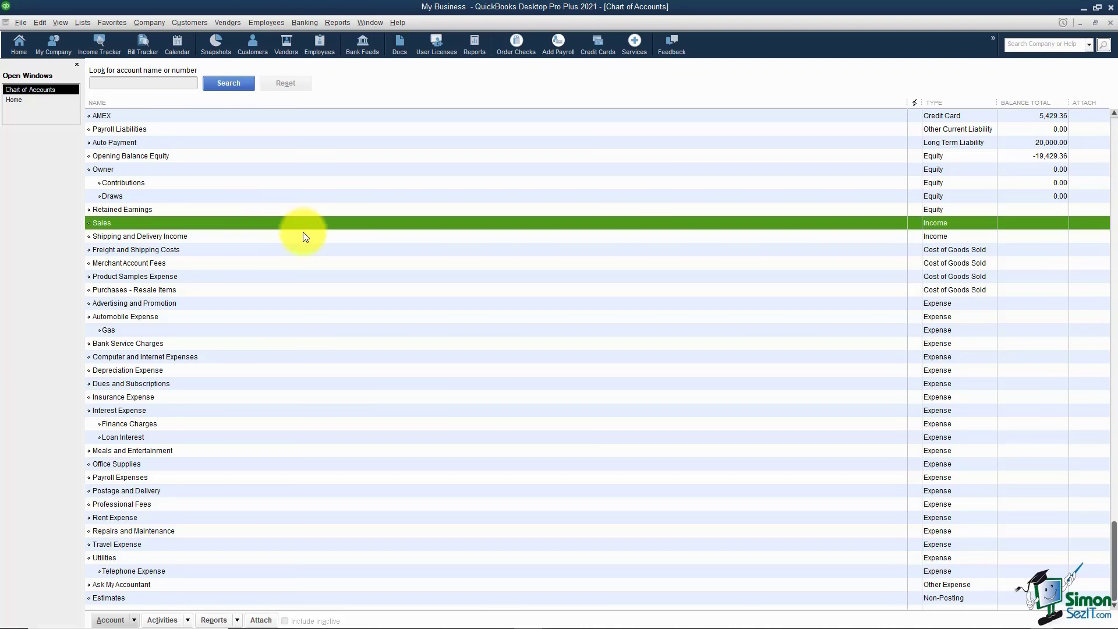
click(357, 263)
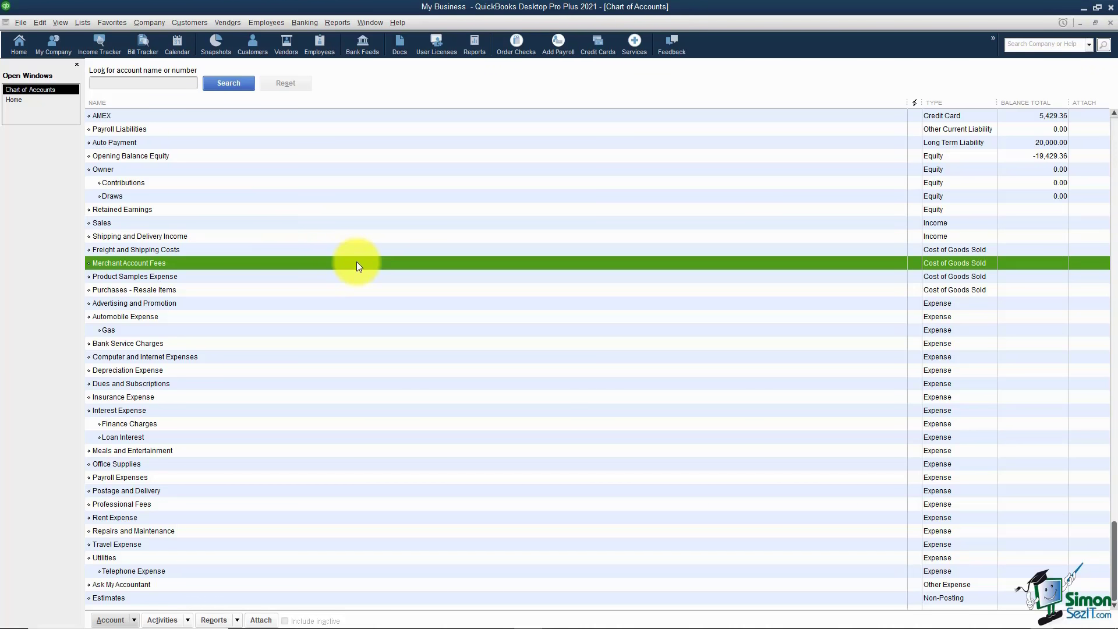
click(319, 279)
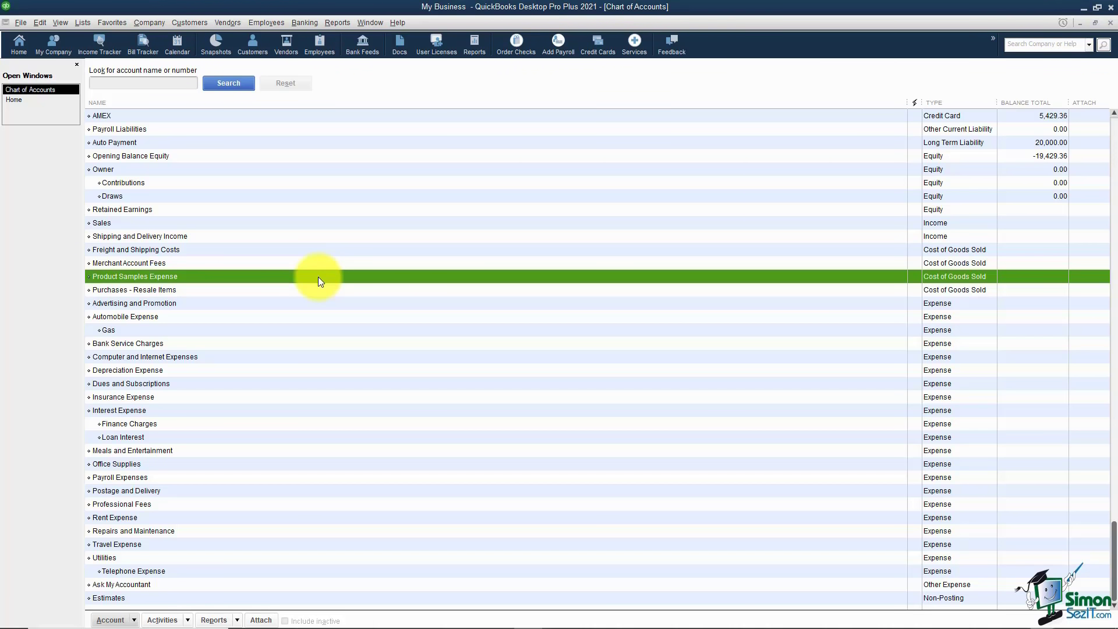
click(363, 304)
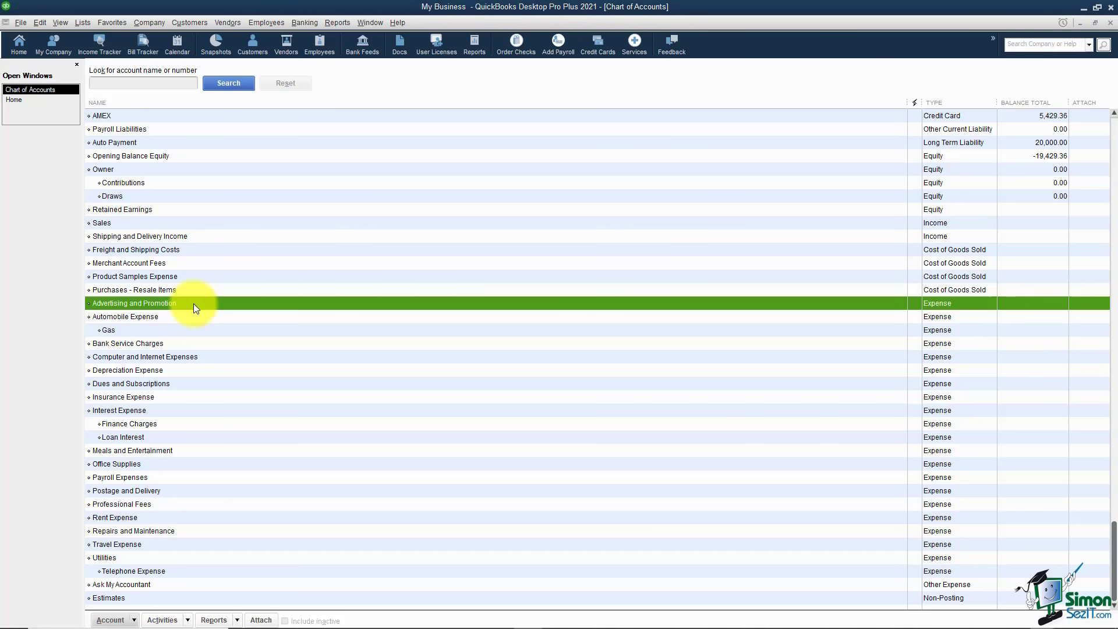
click(165, 318)
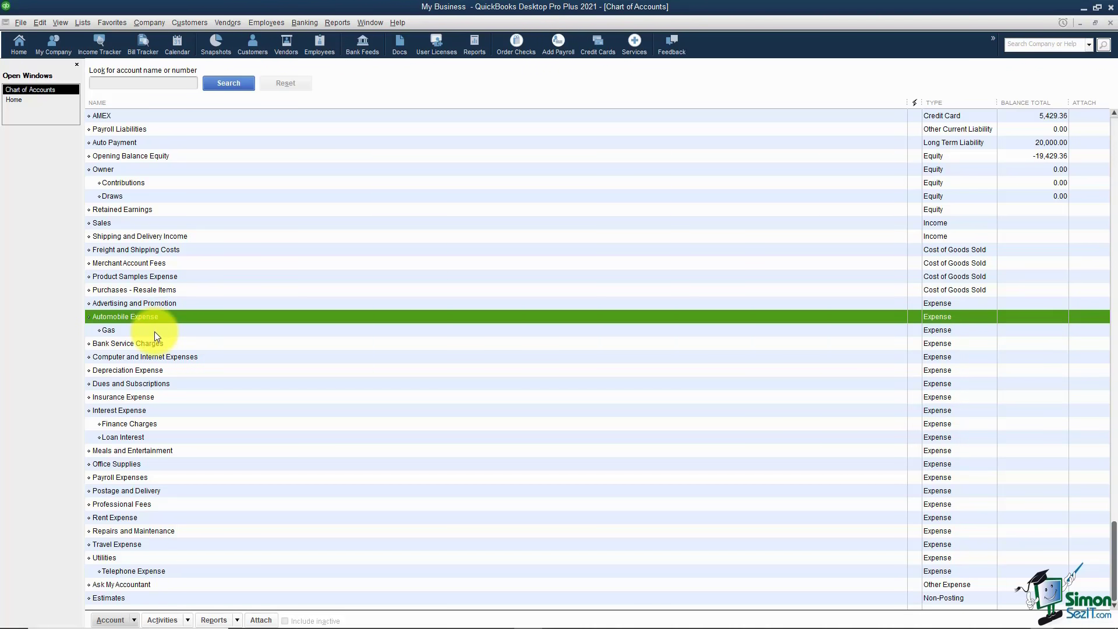
Create an Expense account named 'Repairs' as a subaccount of Automobile Expense and save it
right_click(235, 316)
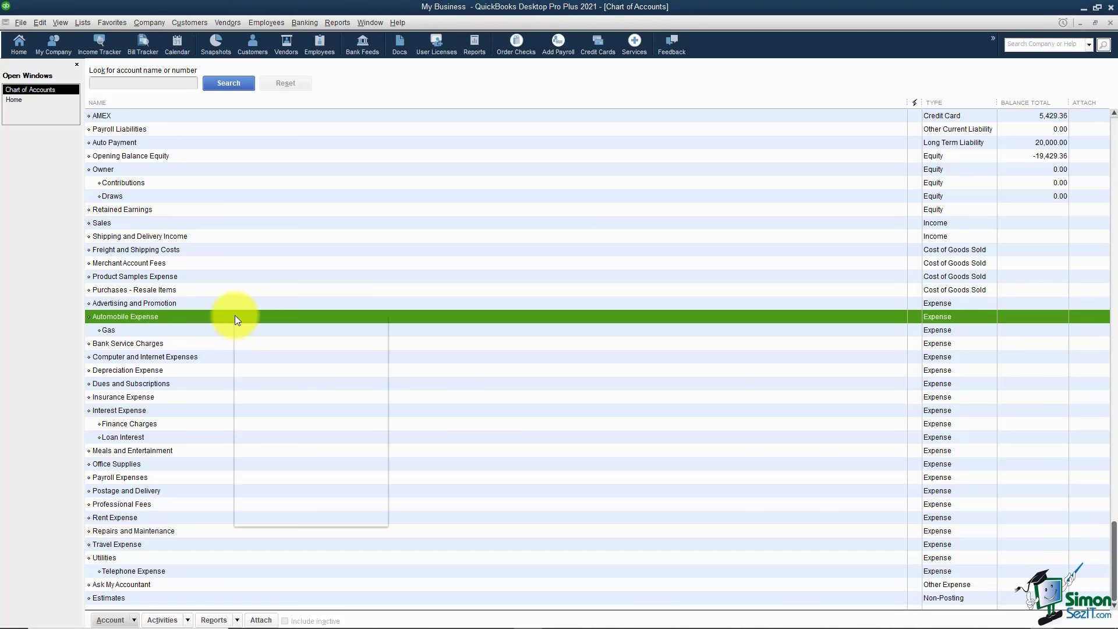
click(257, 351)
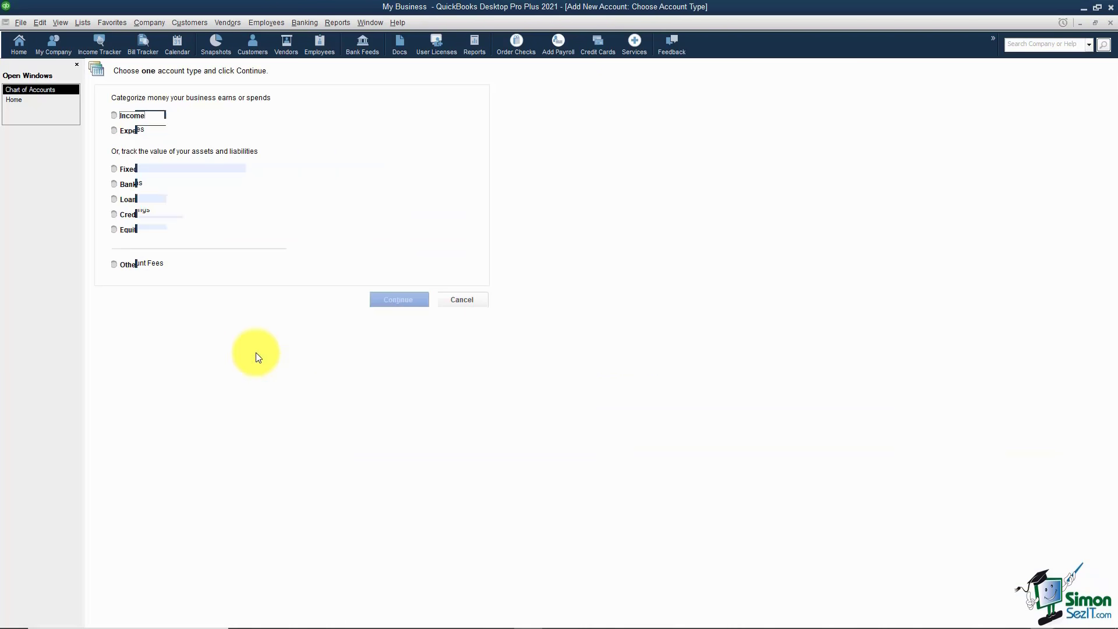
click(130, 131)
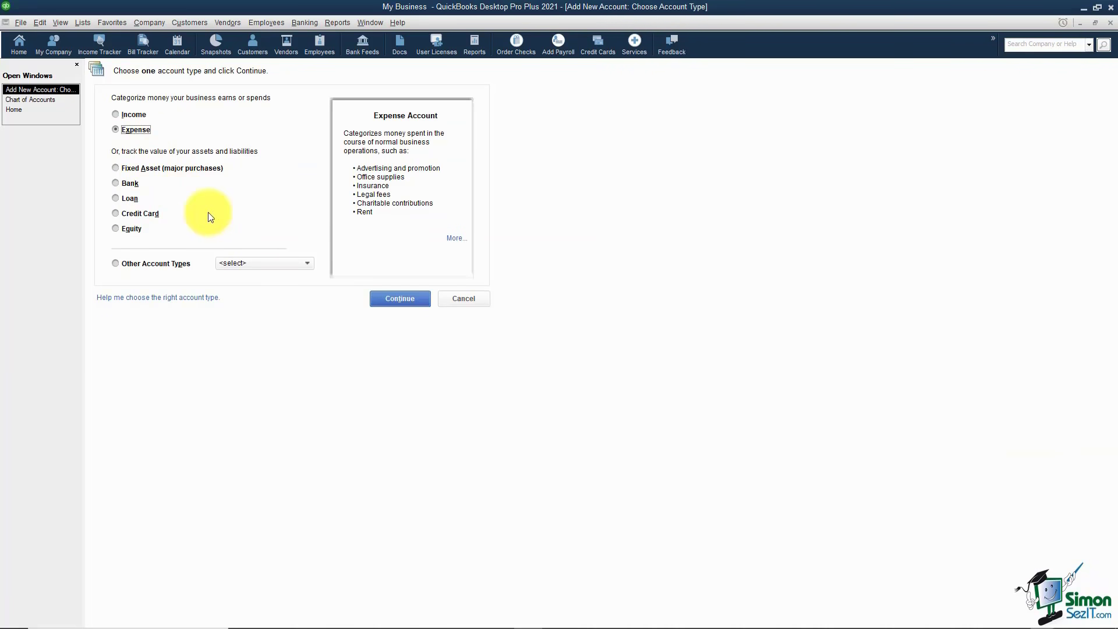
click(397, 299)
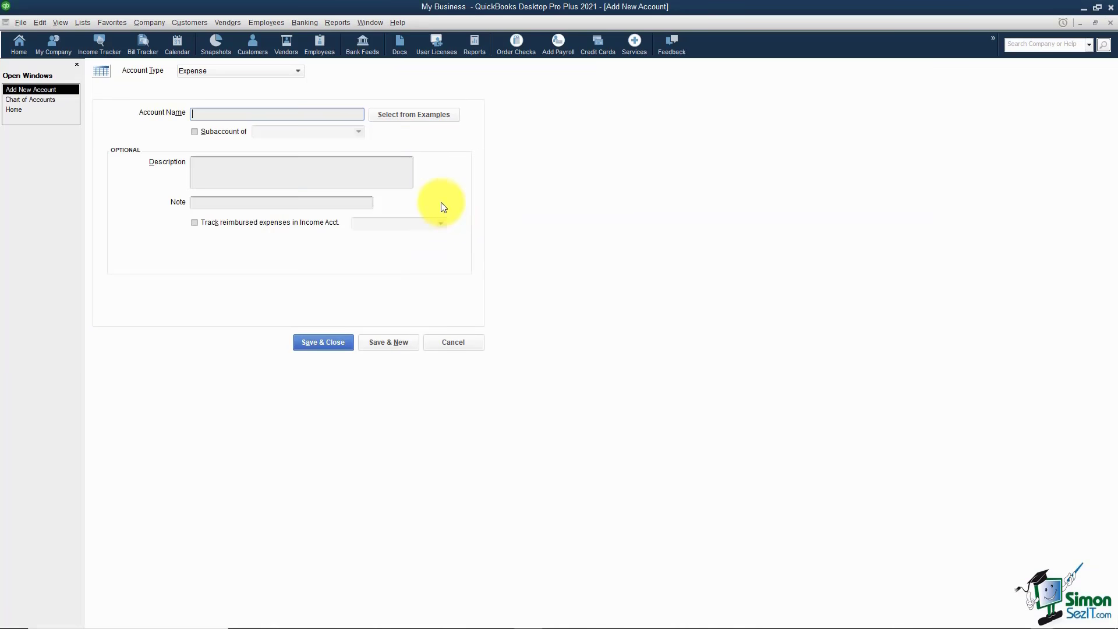
text(Repairs)
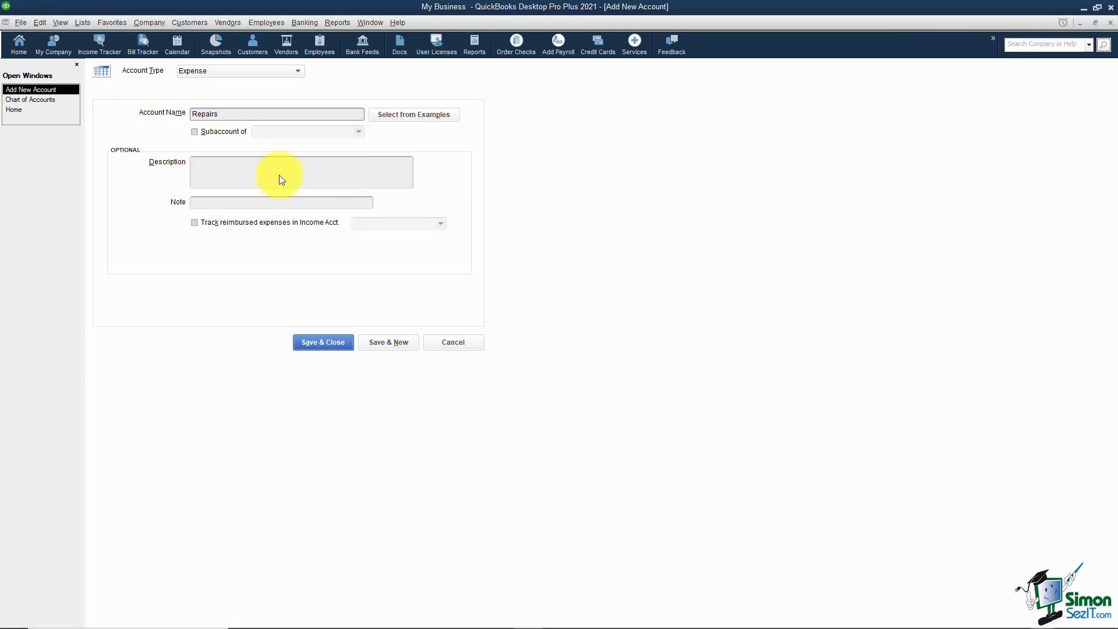
click(197, 132)
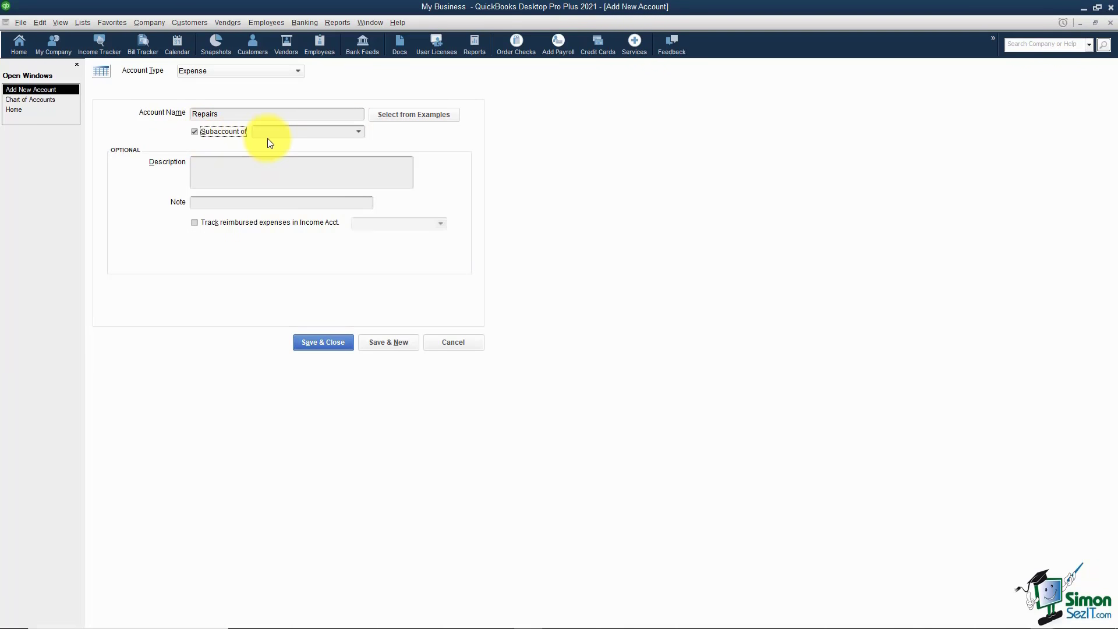
text(Automobile Expense)
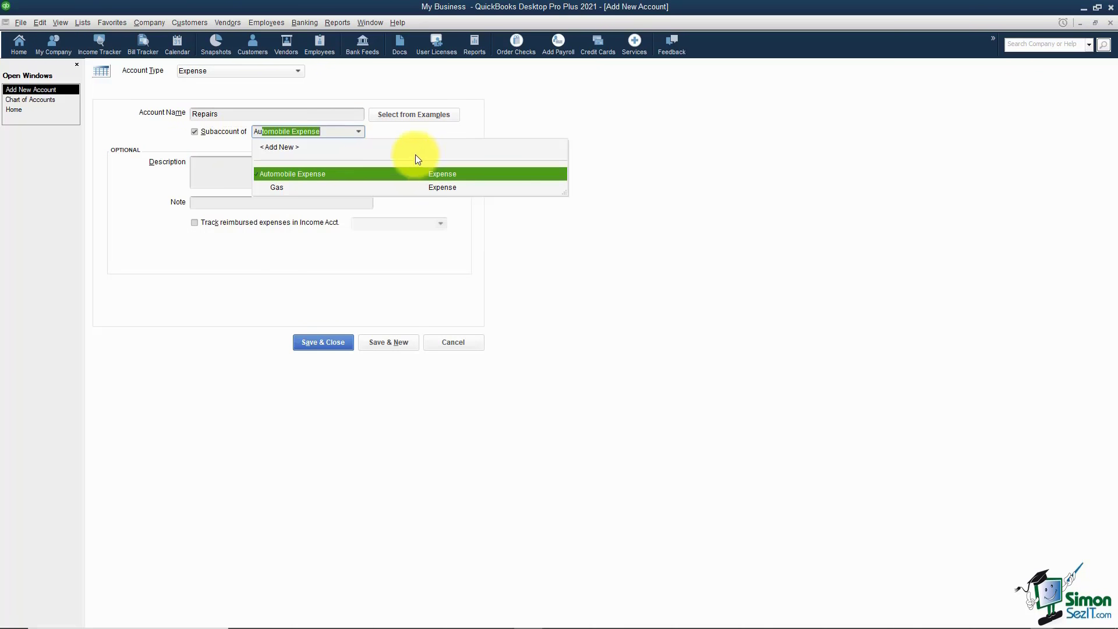
click(294, 173)
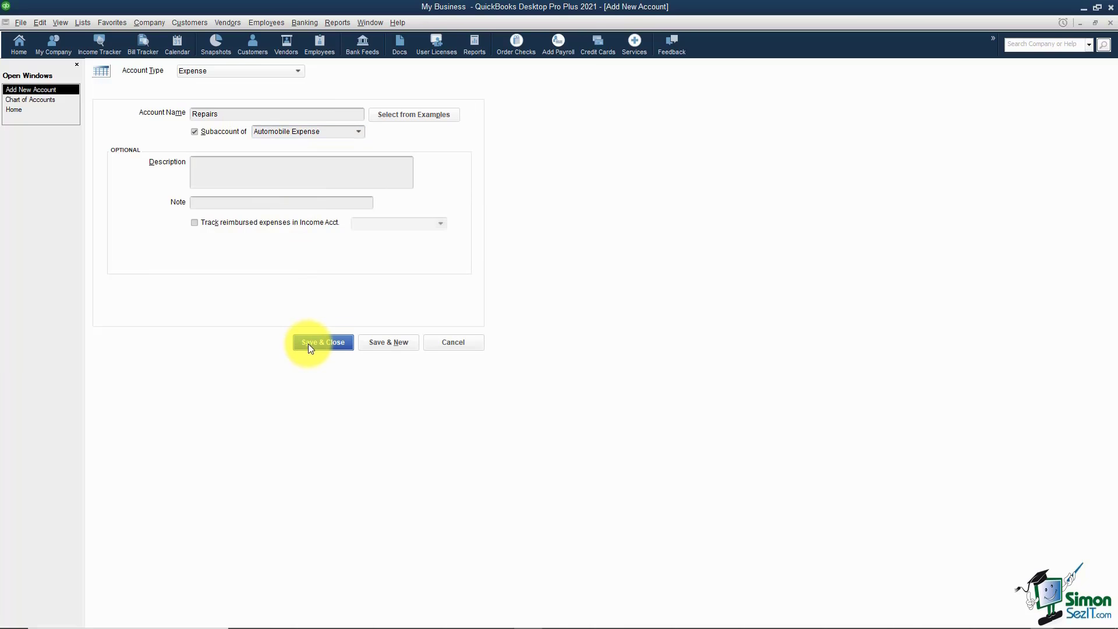
click(309, 344)
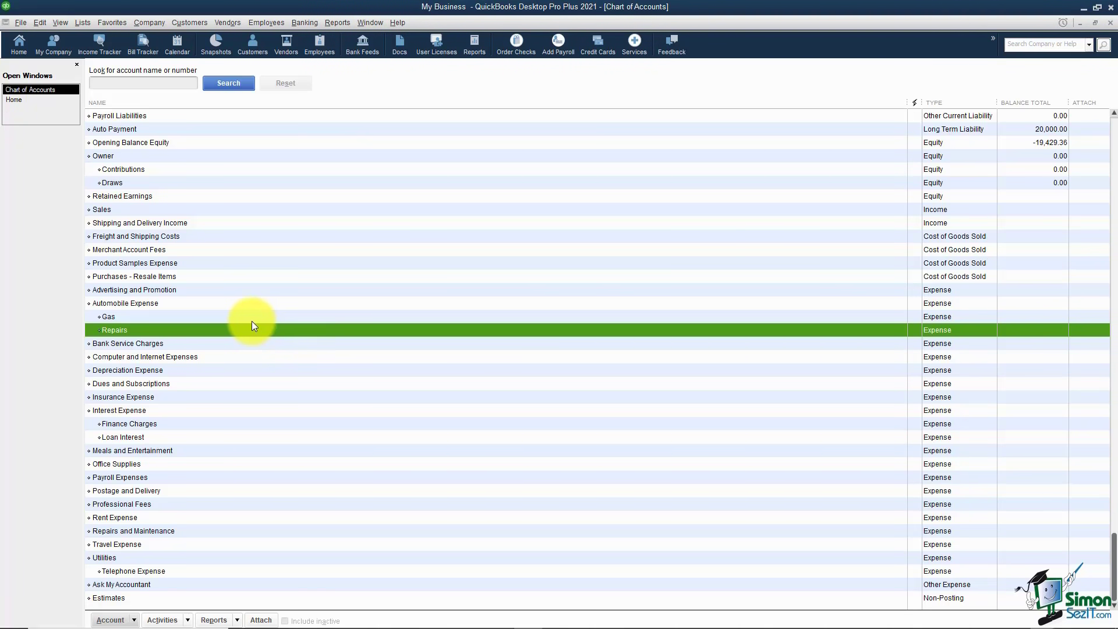
click(173, 397)
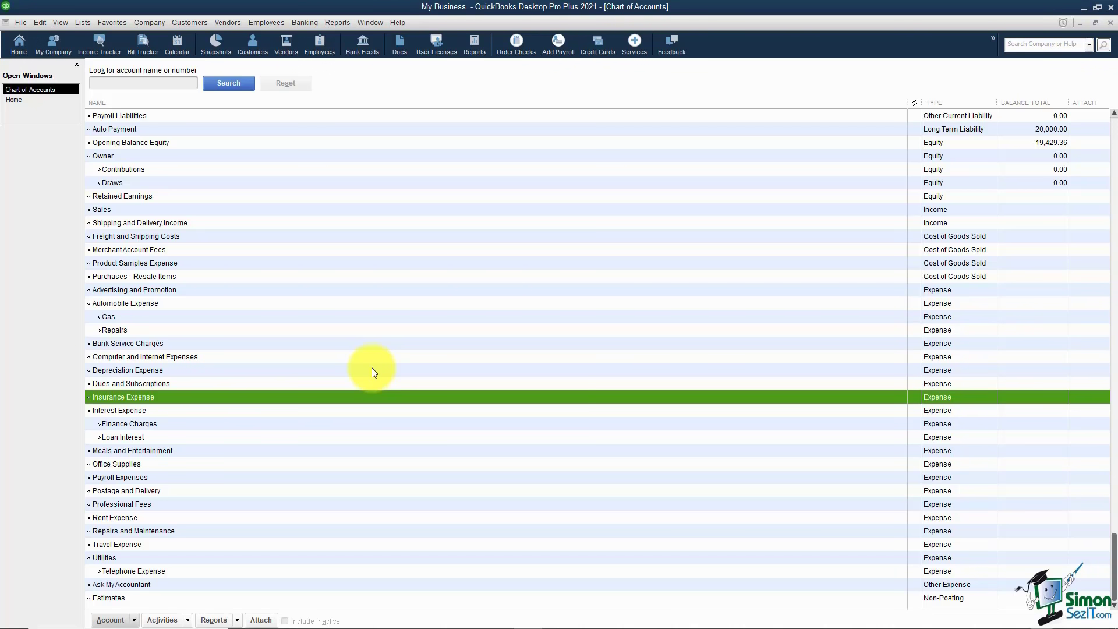
click(152, 410)
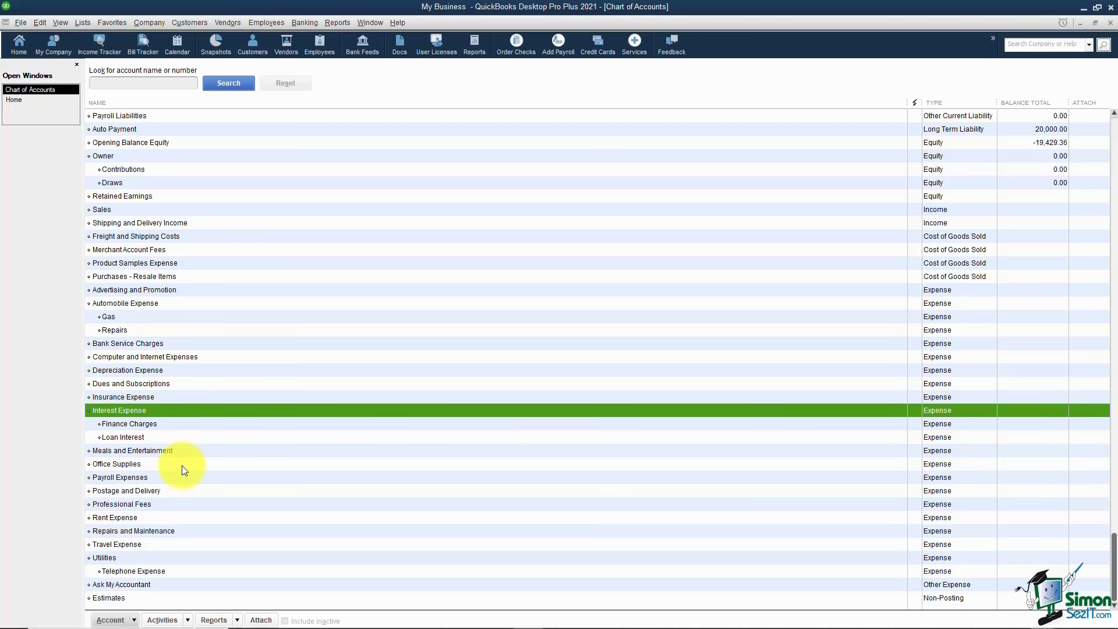
click(182, 504)
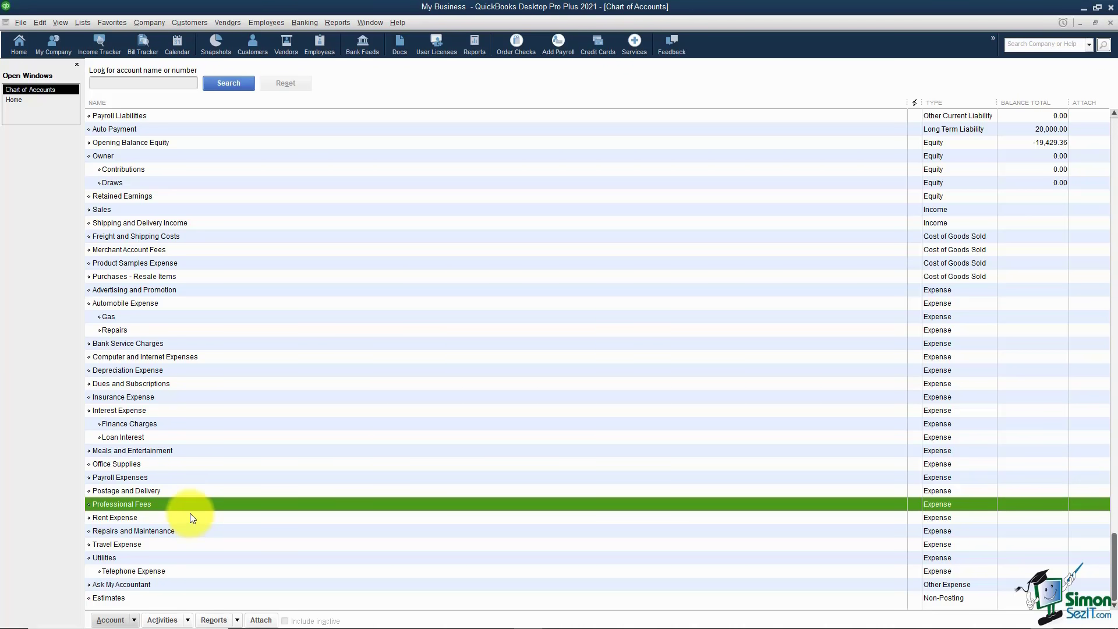
right_click(216, 570)
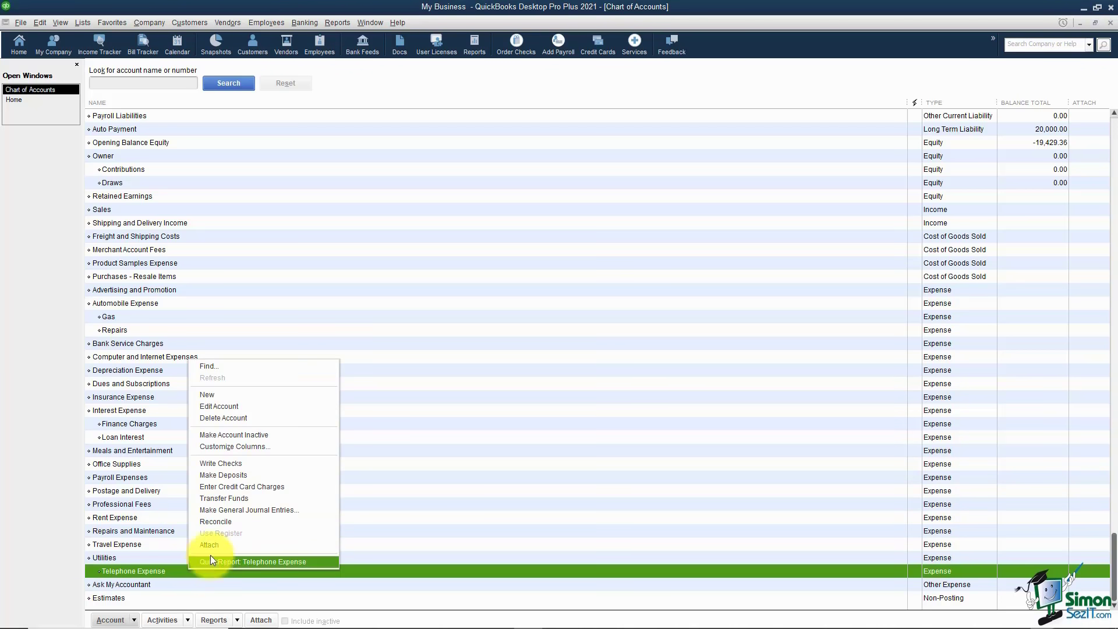
click(256, 406)
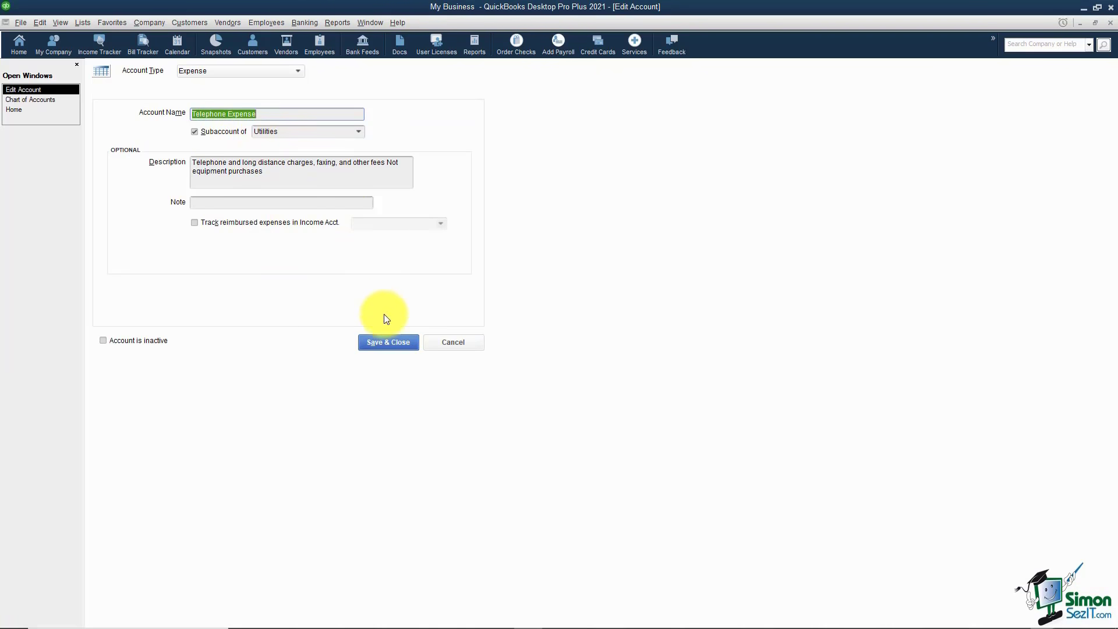
click(383, 342)
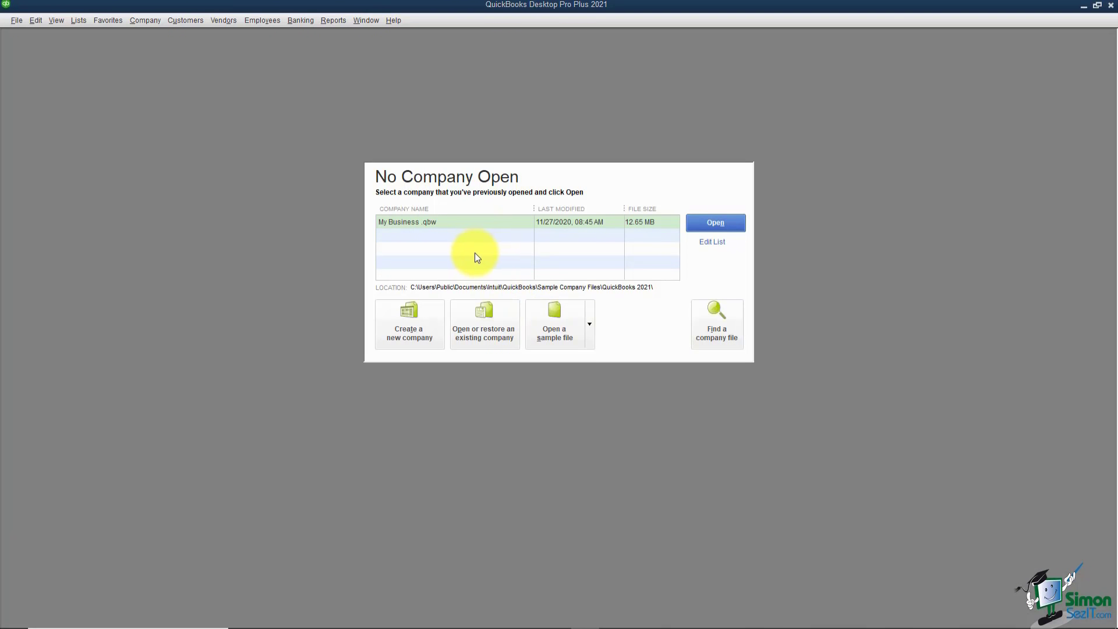
Open the Sample product-based business file, dismiss the notice and ad, and maximize the Home page
click(589, 338)
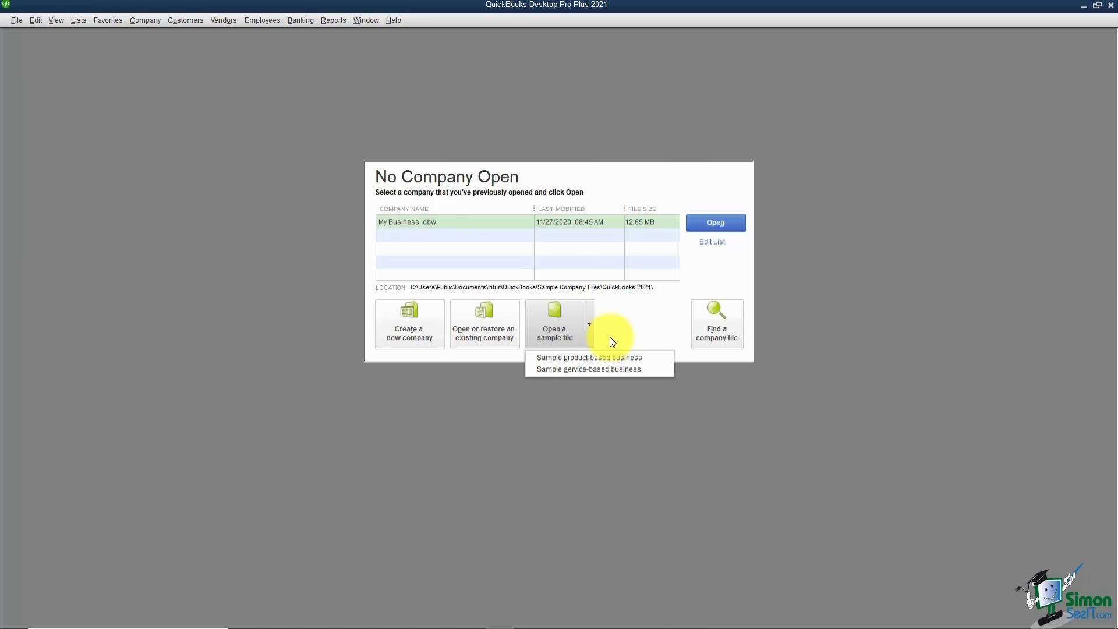
click(610, 359)
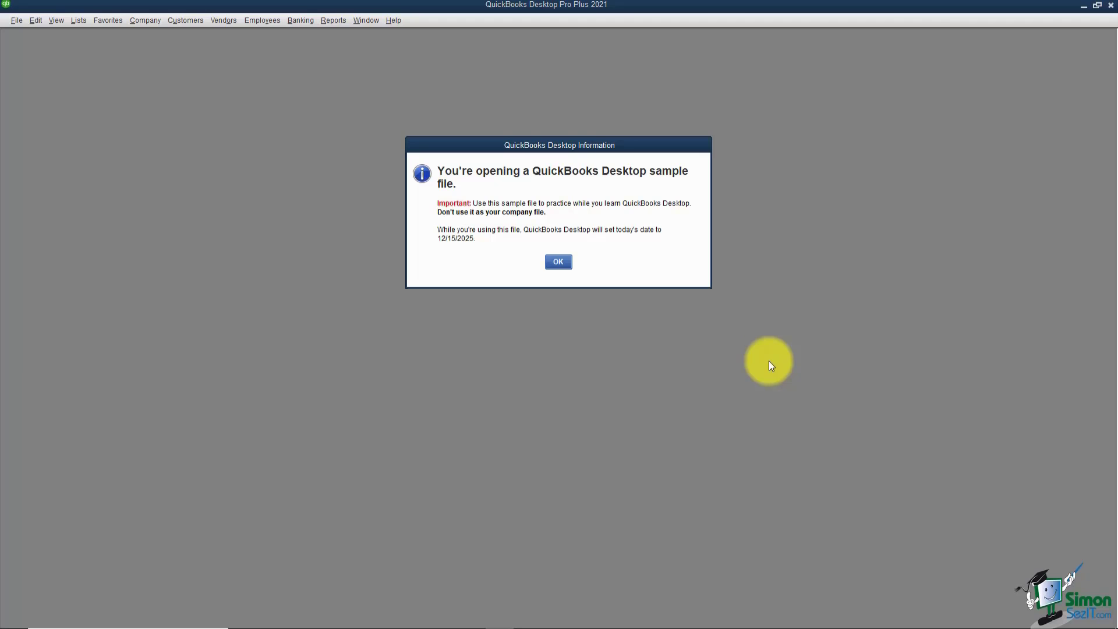
click(563, 262)
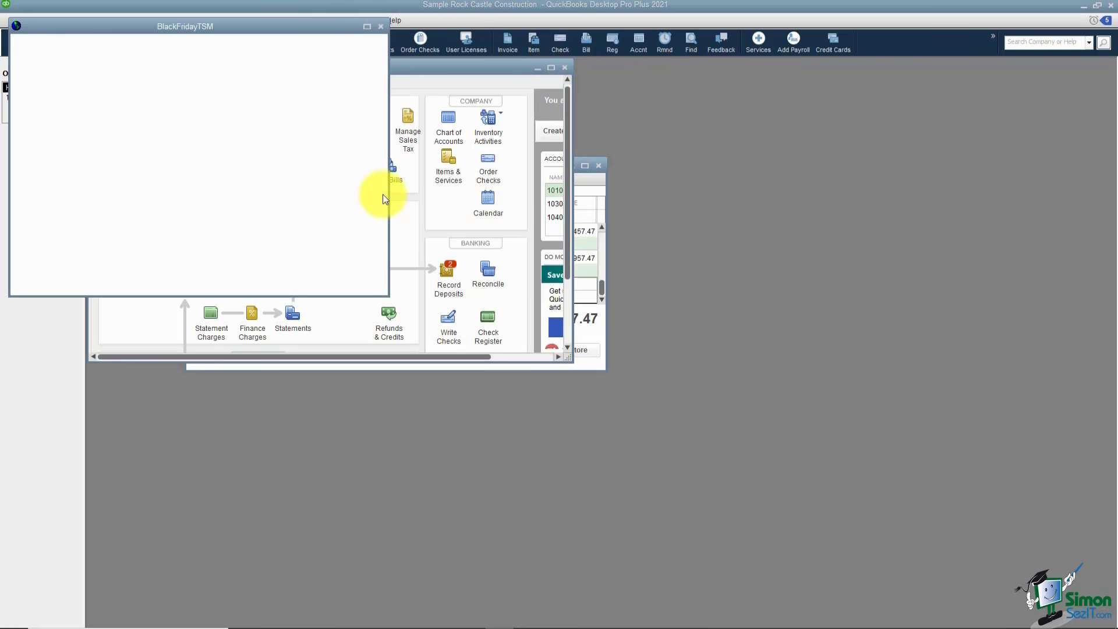
click(381, 27)
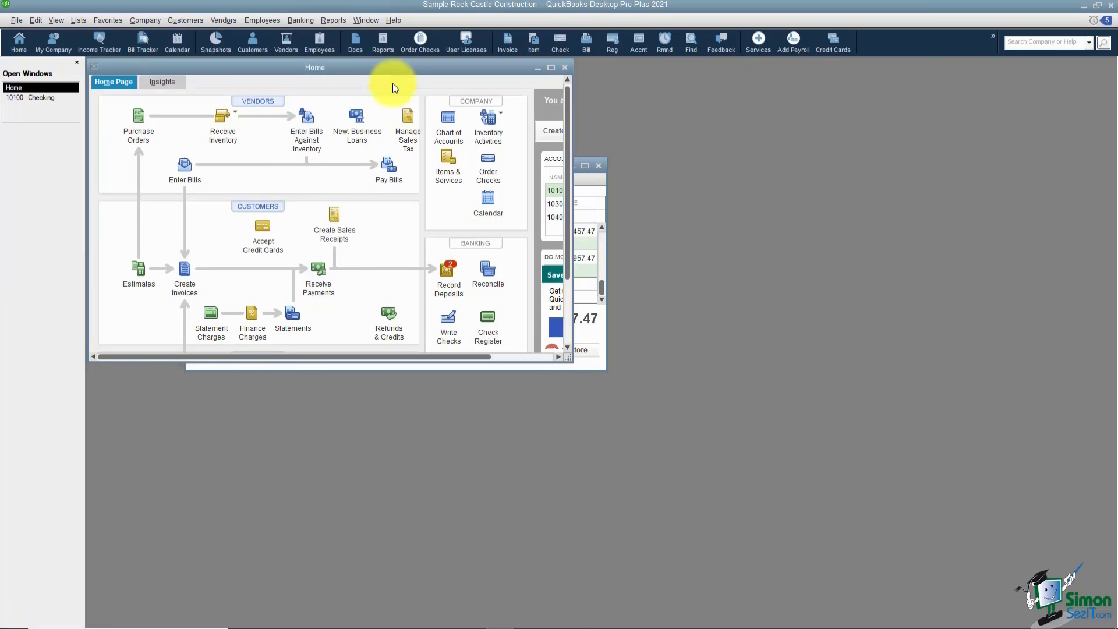
click(552, 69)
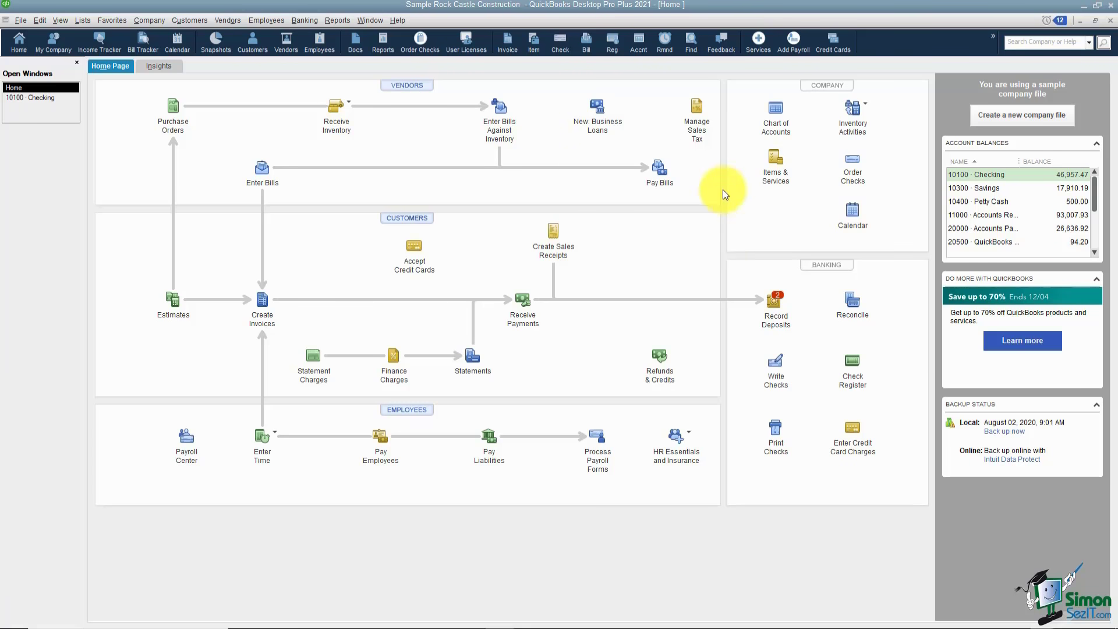
Open Rock Castle's Chart of Accounts and review Accounts Receivable, Accounts Payable and the accounts below
click(778, 116)
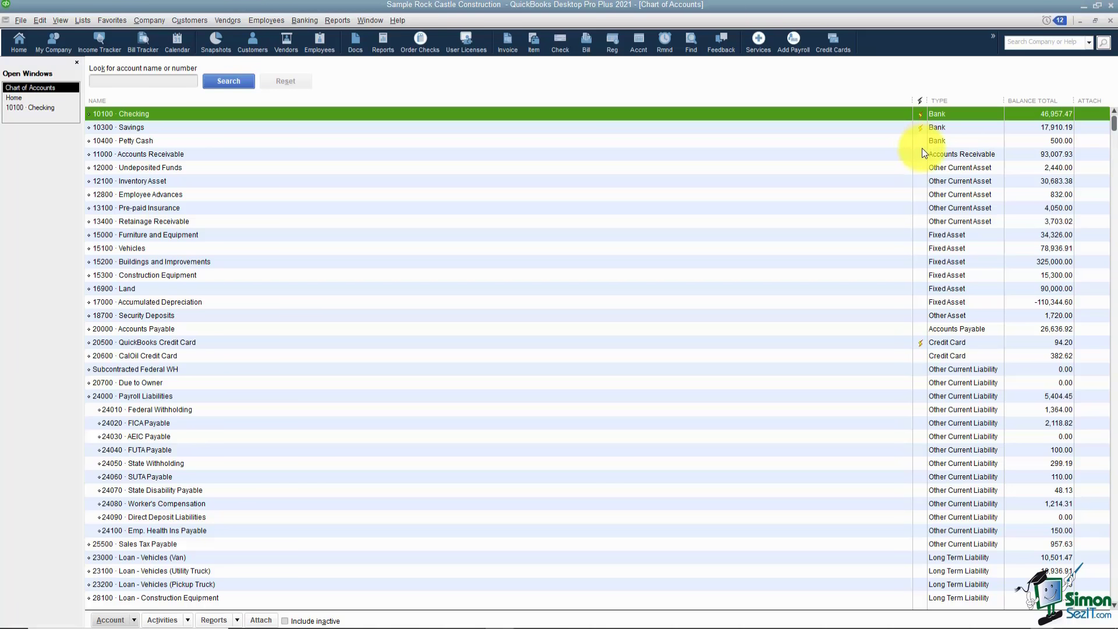
click(1058, 156)
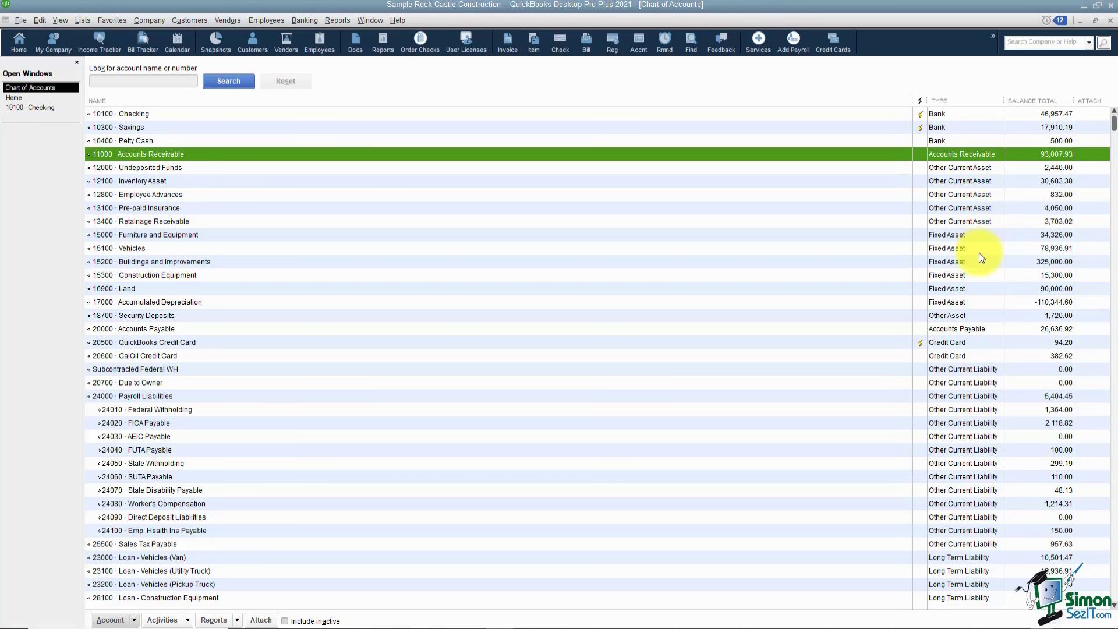
click(990, 327)
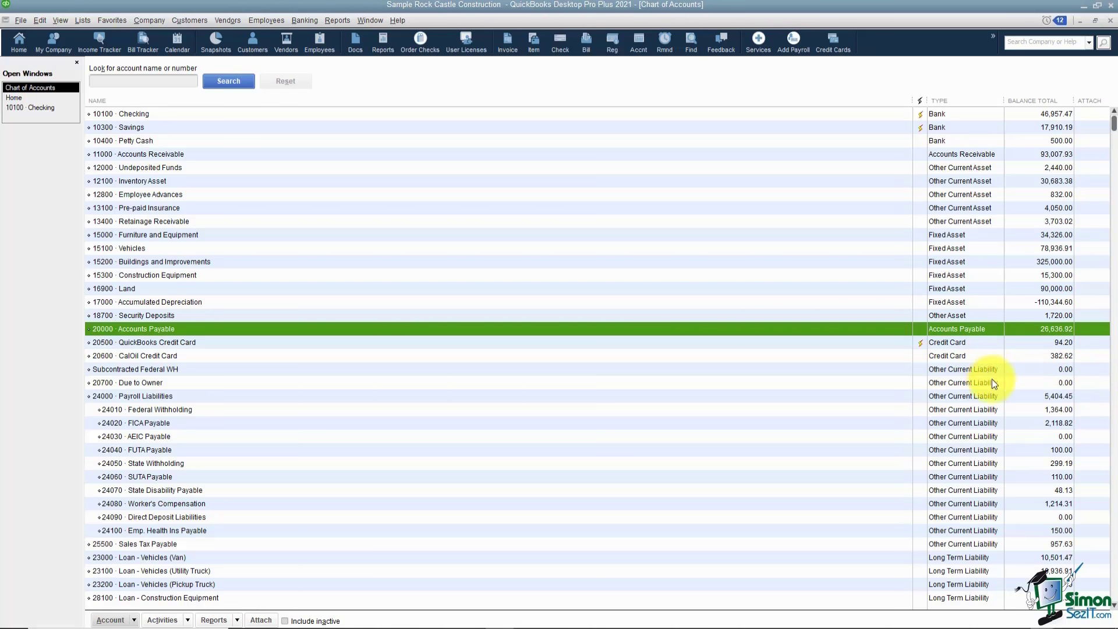
drag(1114, 127, 1114, 448)
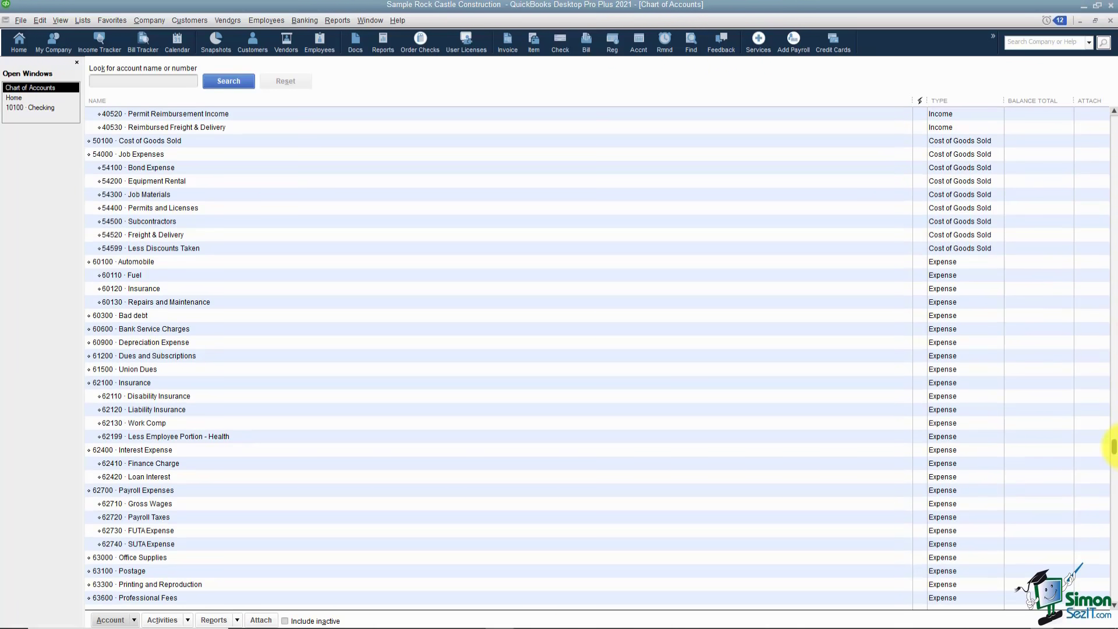
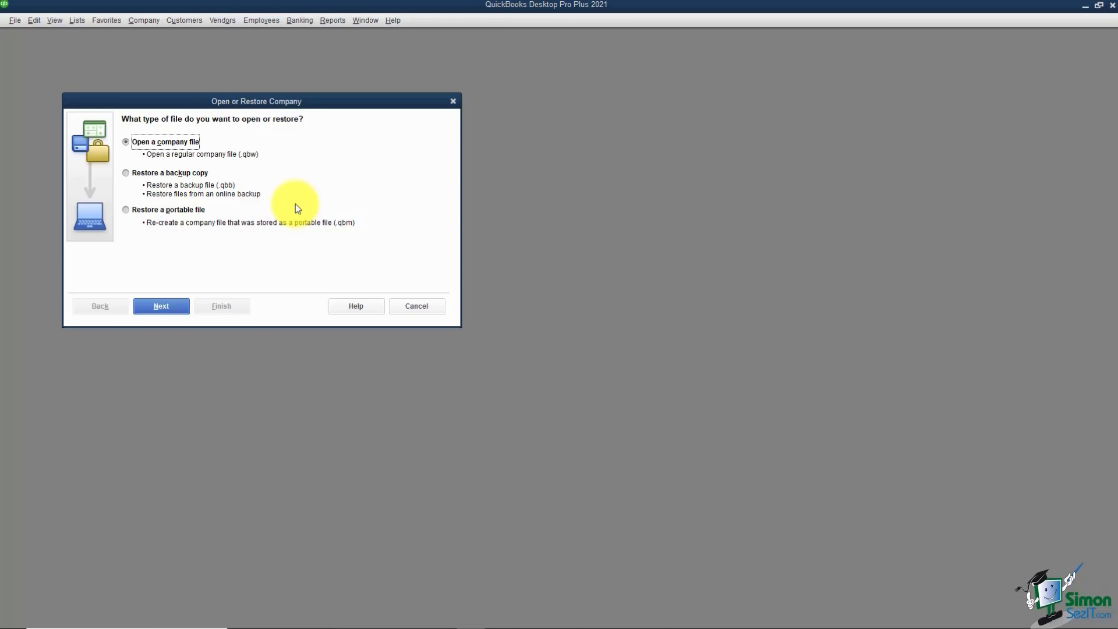
Search the computer for the 'My Business' company file and open the found file
click(416, 308)
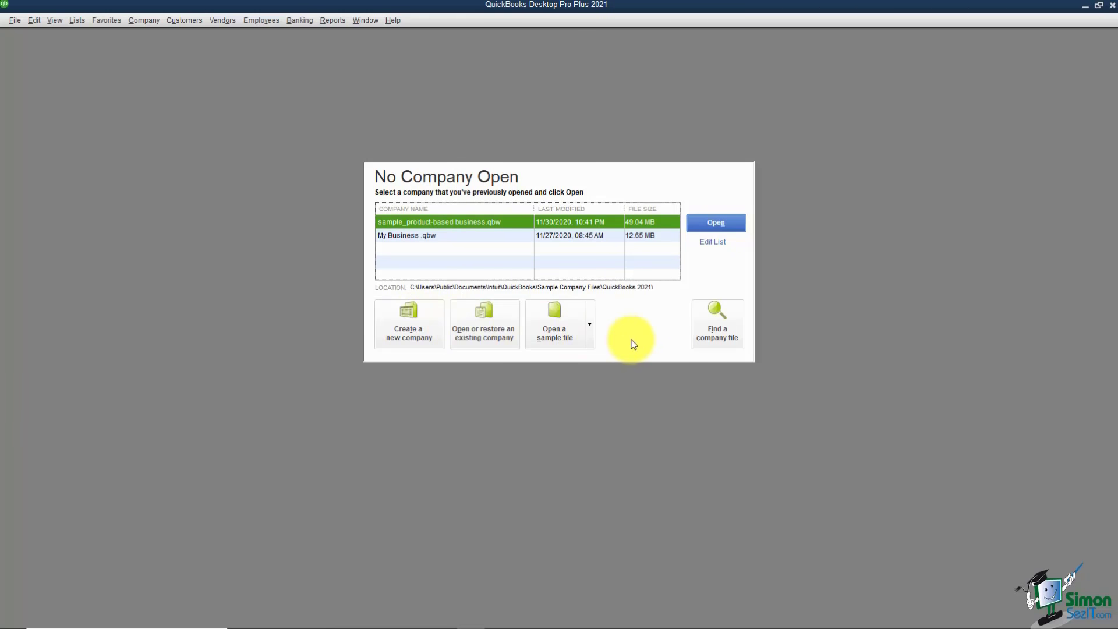
click(723, 332)
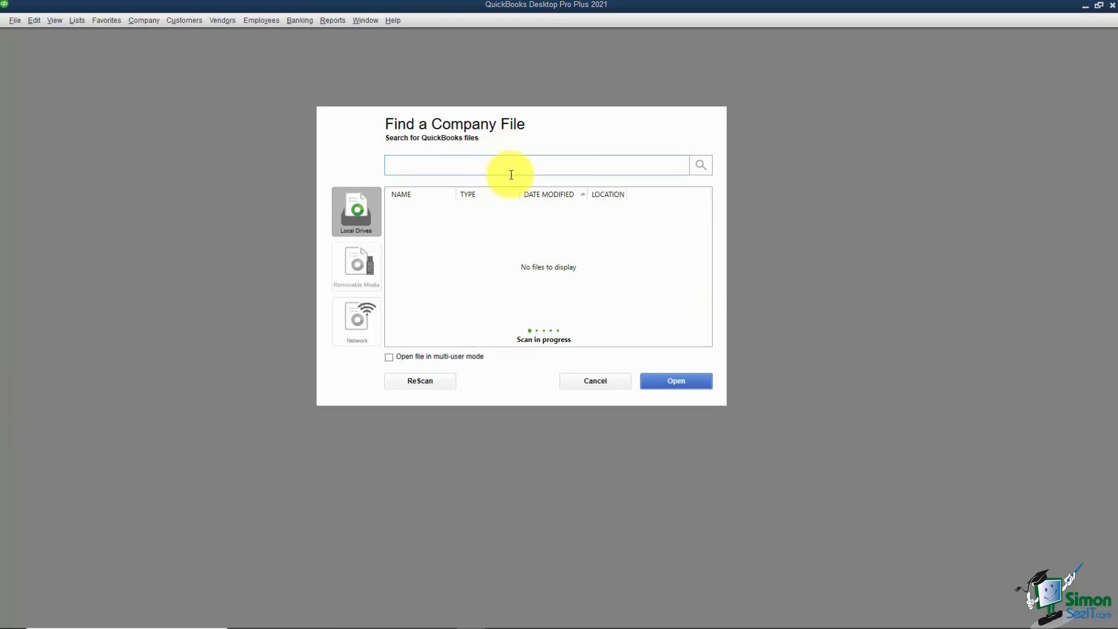
text(My Business)
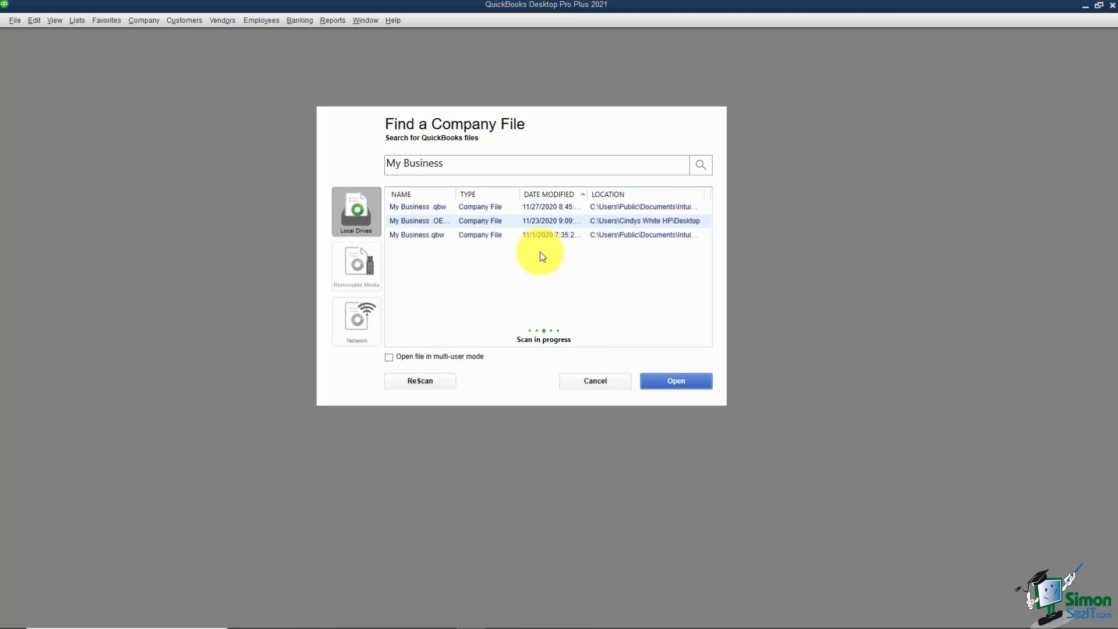
double_click(481, 208)
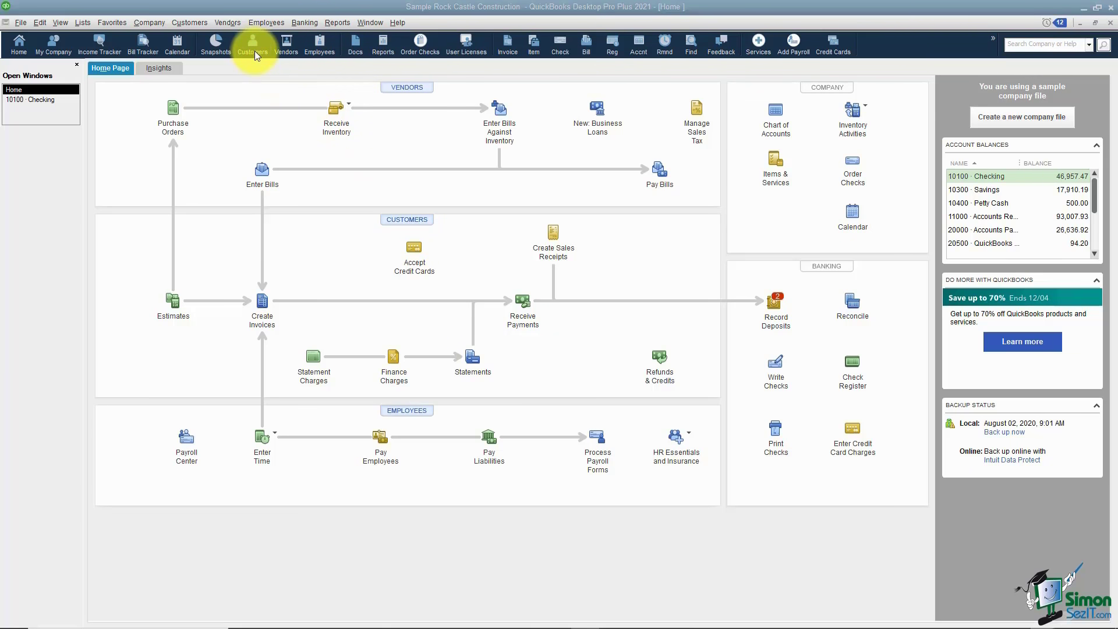
Once the sample company loads, open the Customers menu
click(179, 22)
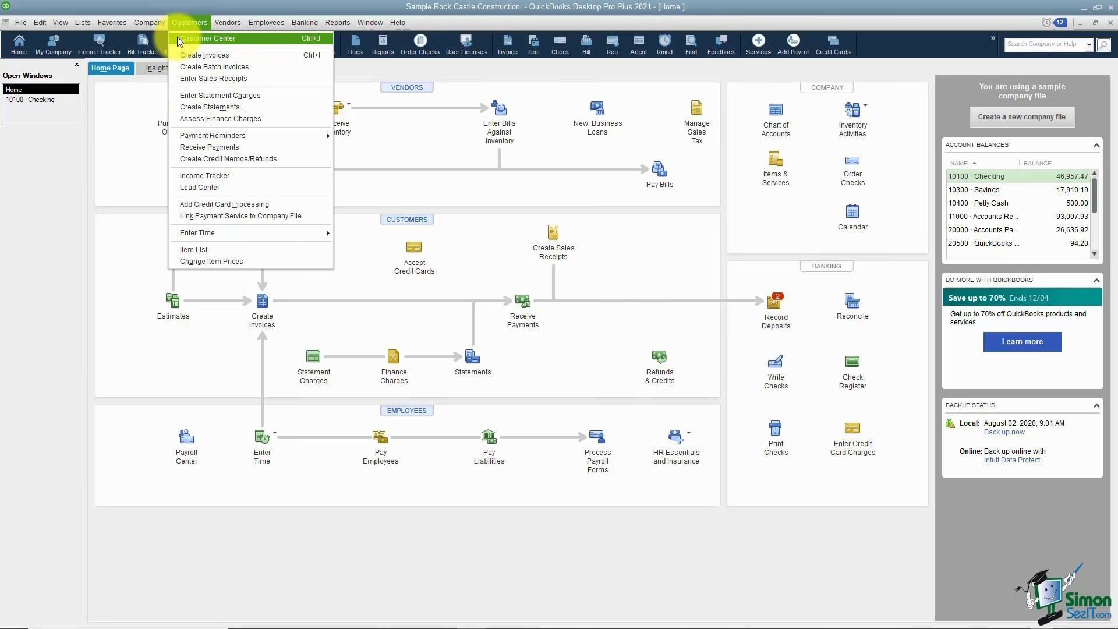
Open the Customer Center from the Customers menu
click(178, 40)
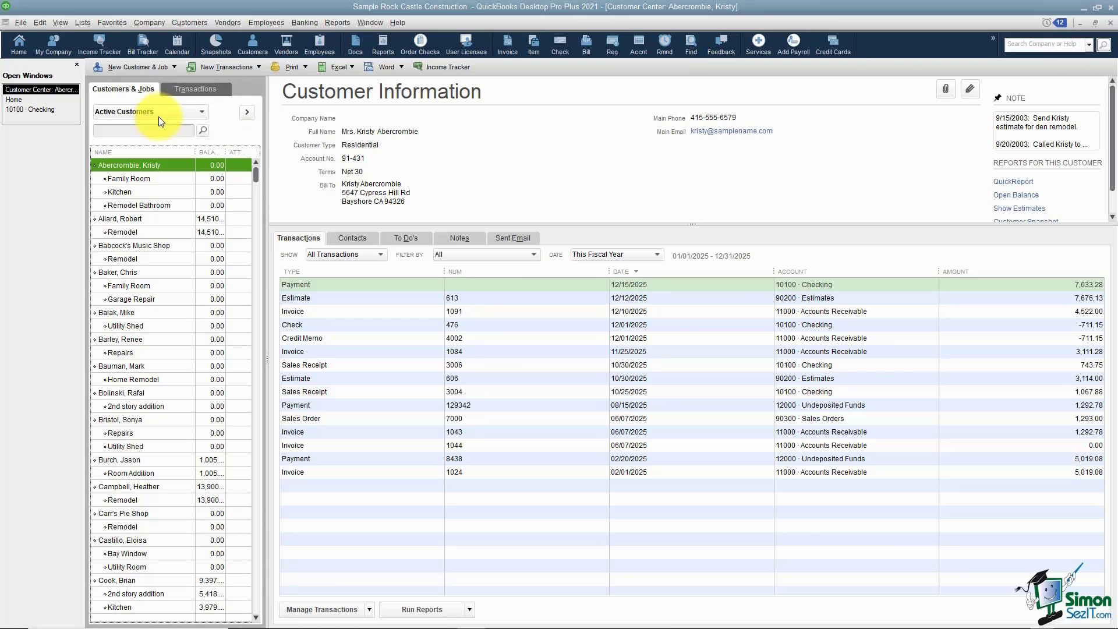
List all customers and make the customer with the 14,510 balance inactive
click(204, 117)
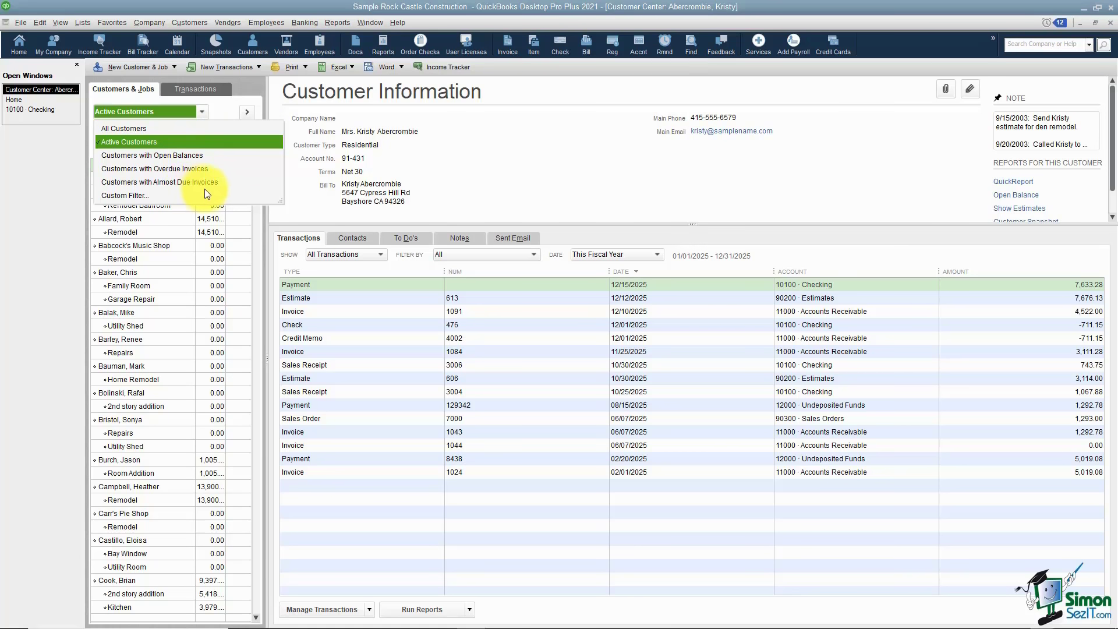
click(155, 130)
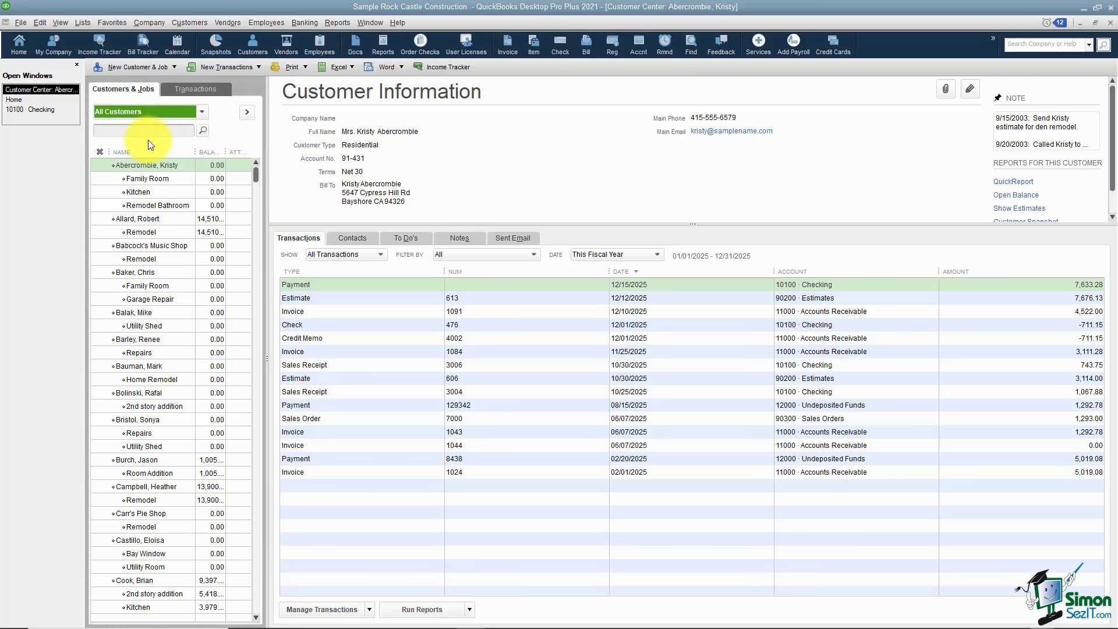
click(149, 147)
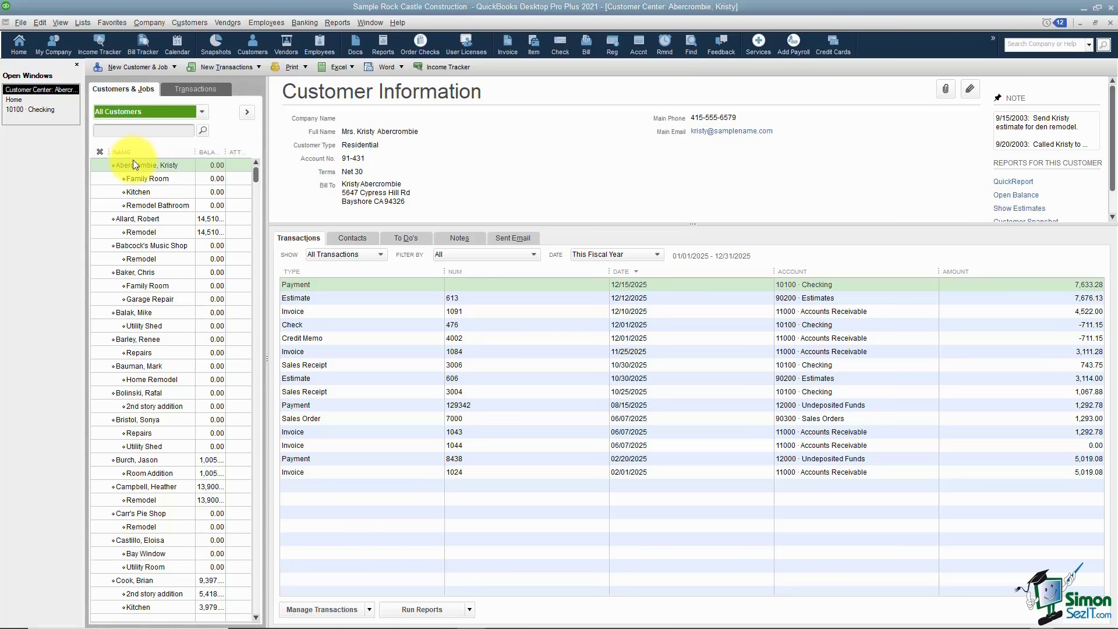
click(100, 219)
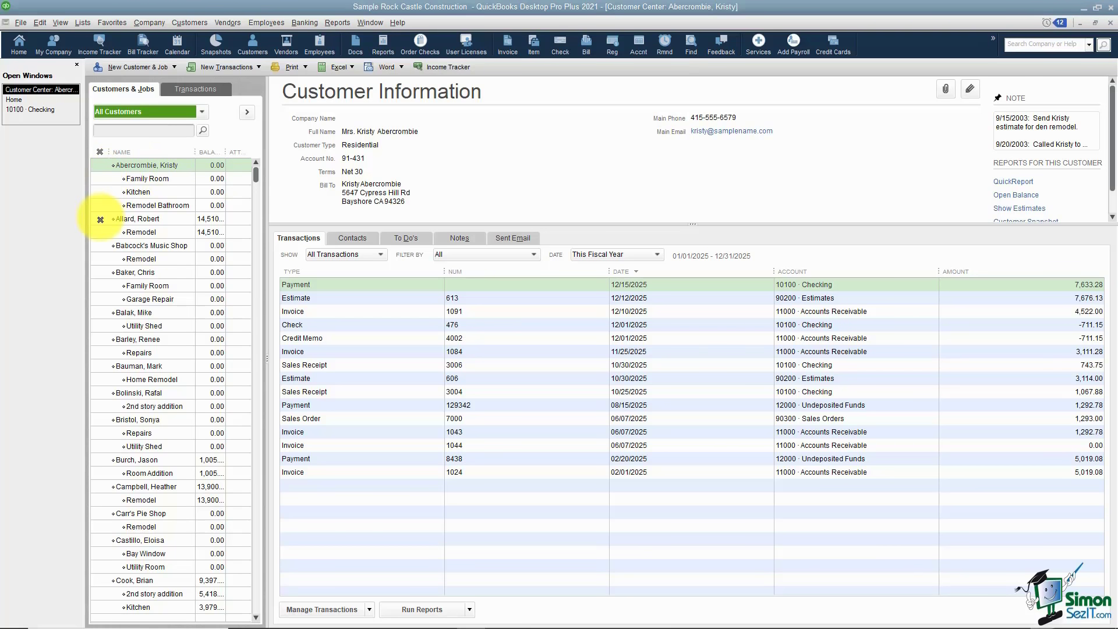
click(100, 219)
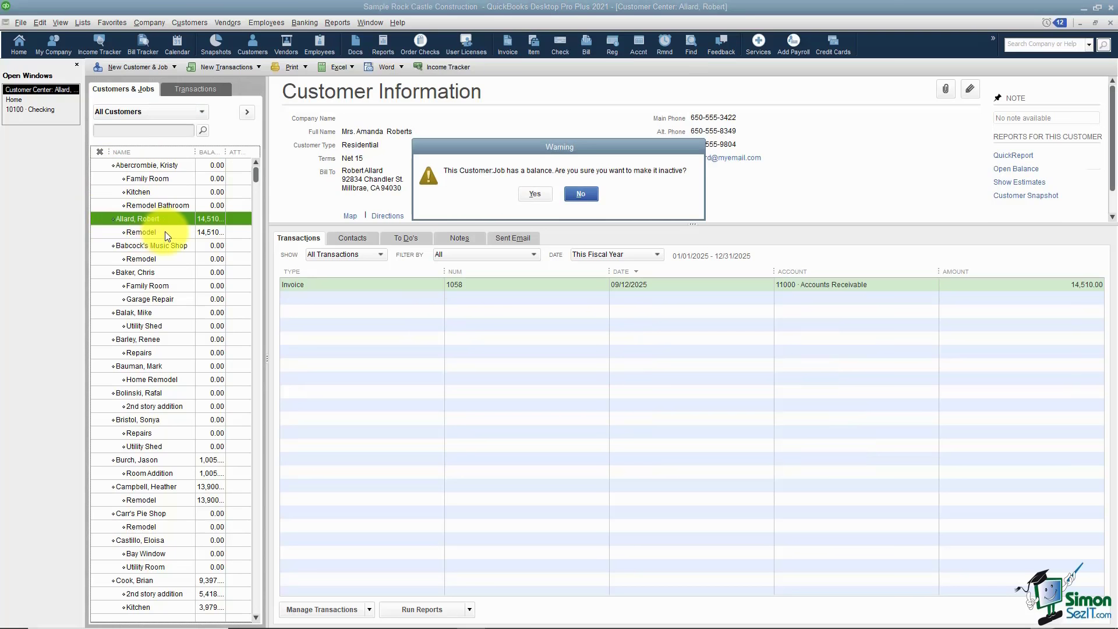
click(535, 194)
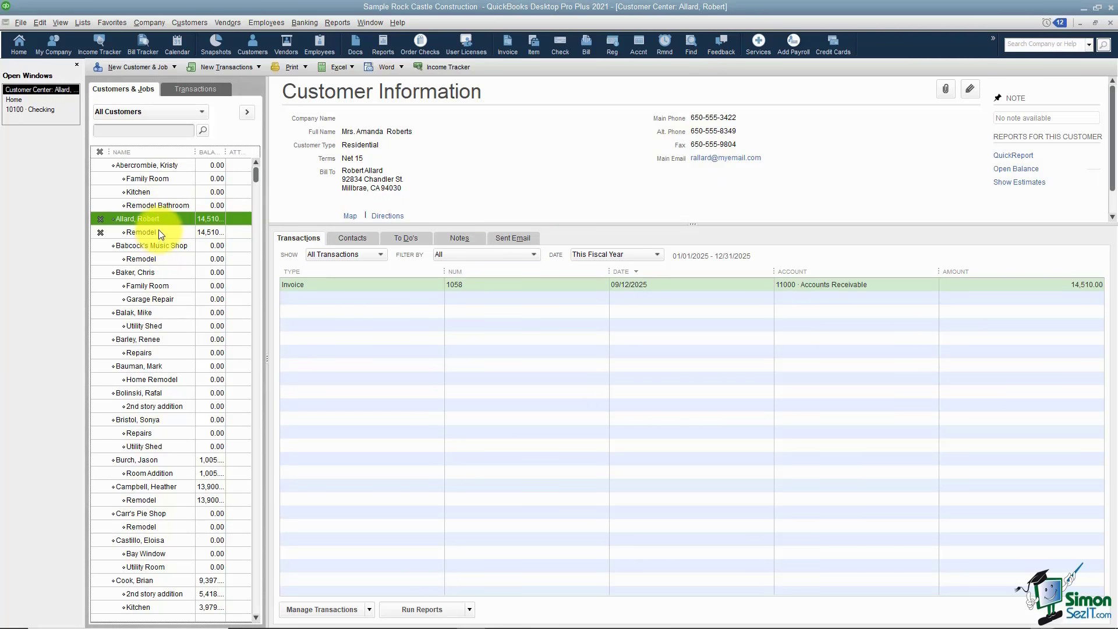
Reactivate that customer with its Remodel job, then list only active customers
click(201, 112)
click(152, 144)
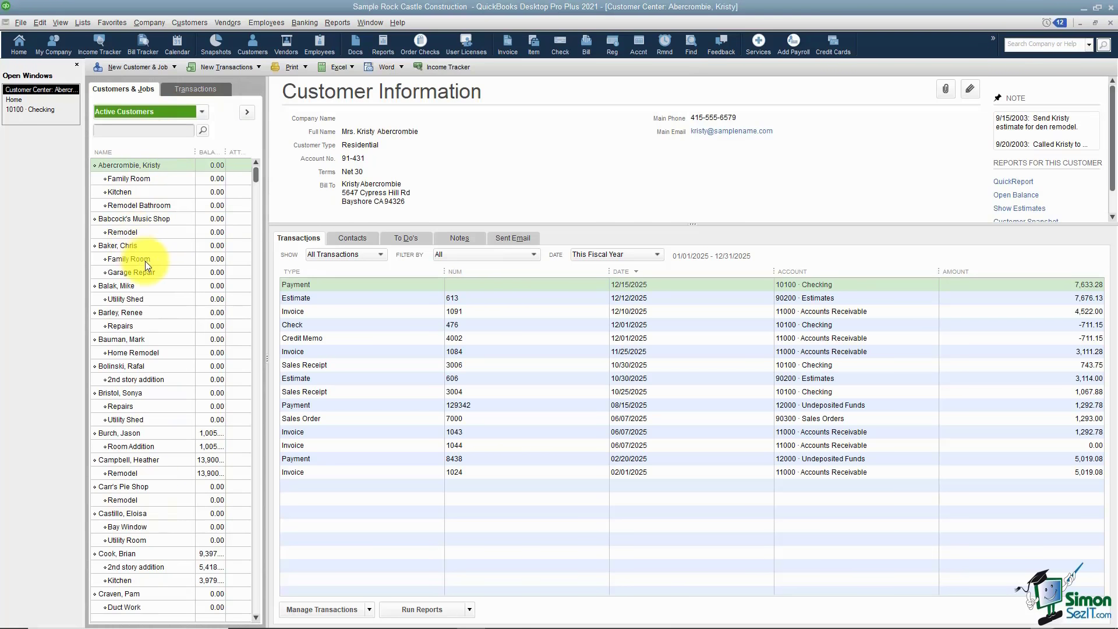
click(203, 112)
click(162, 131)
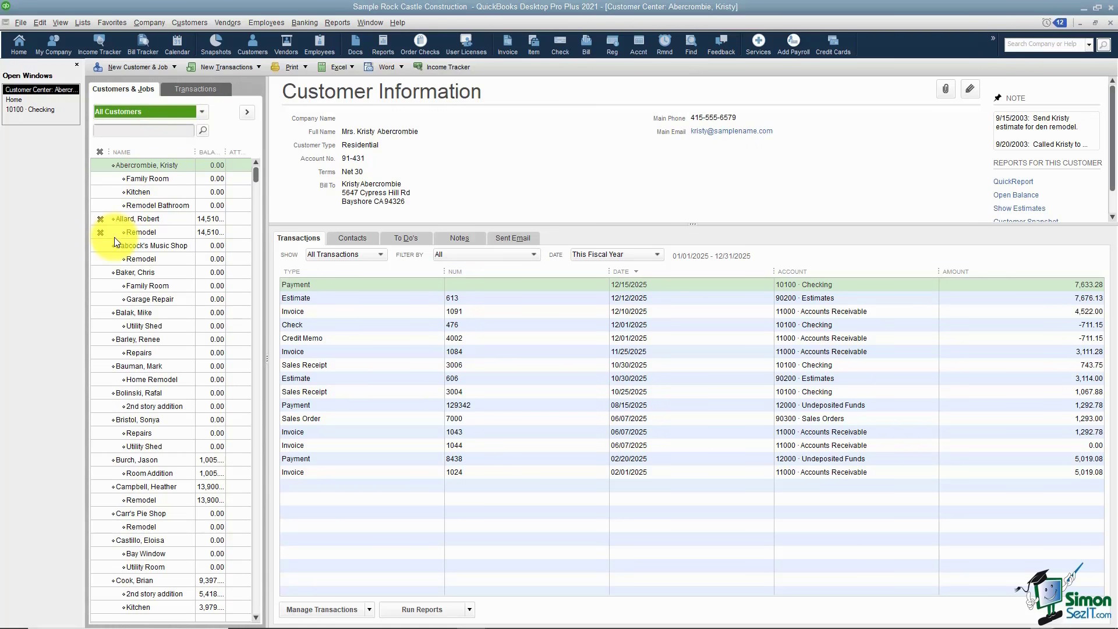
click(100, 219)
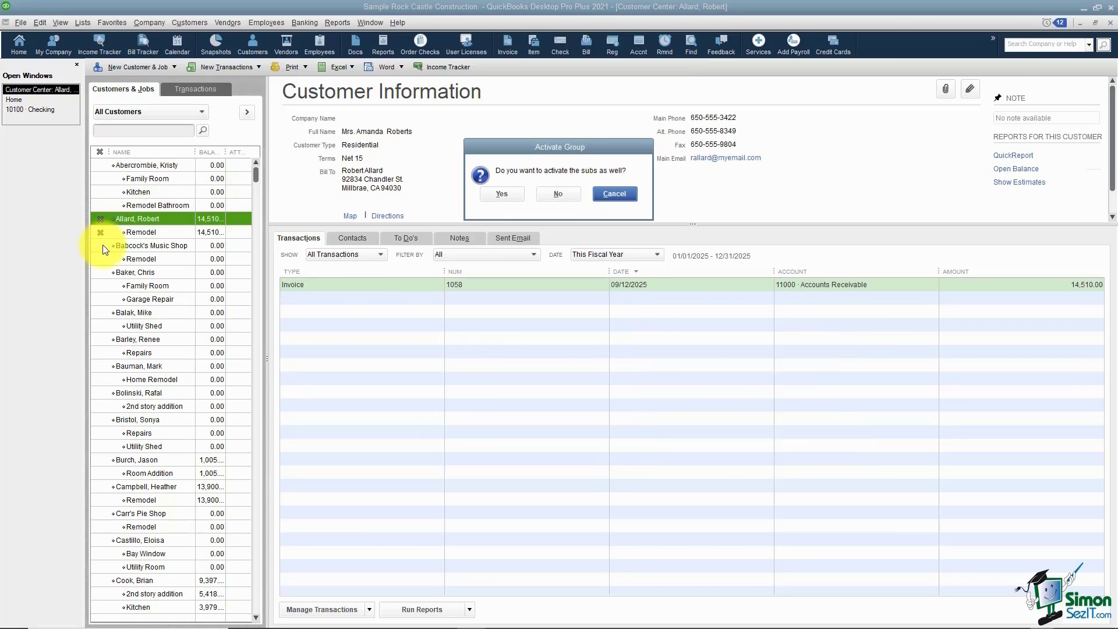
click(502, 194)
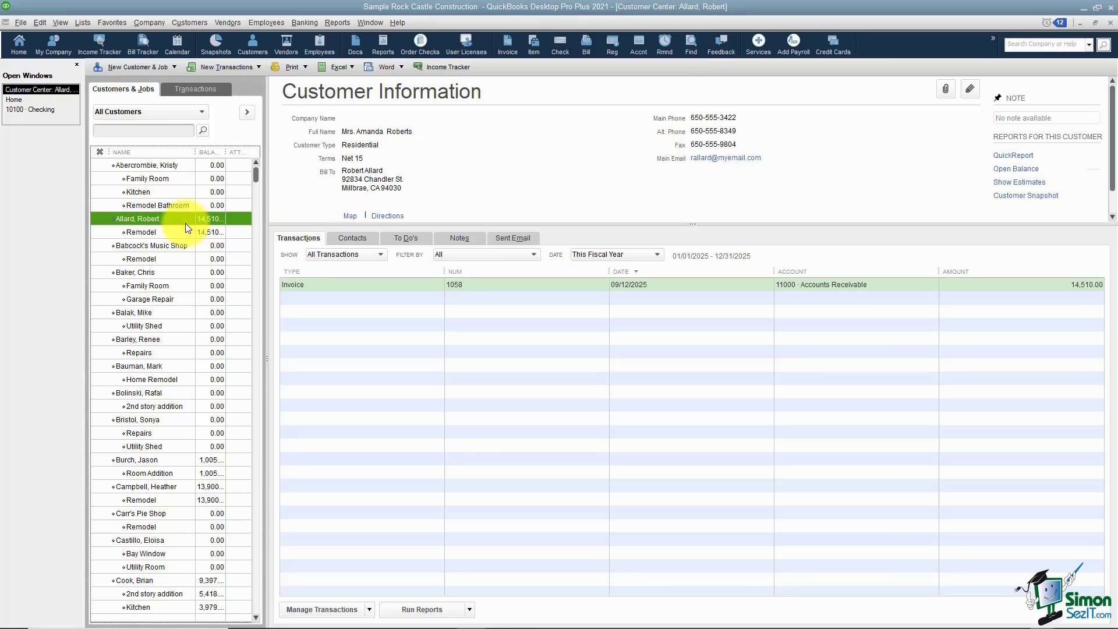
click(201, 112)
click(117, 145)
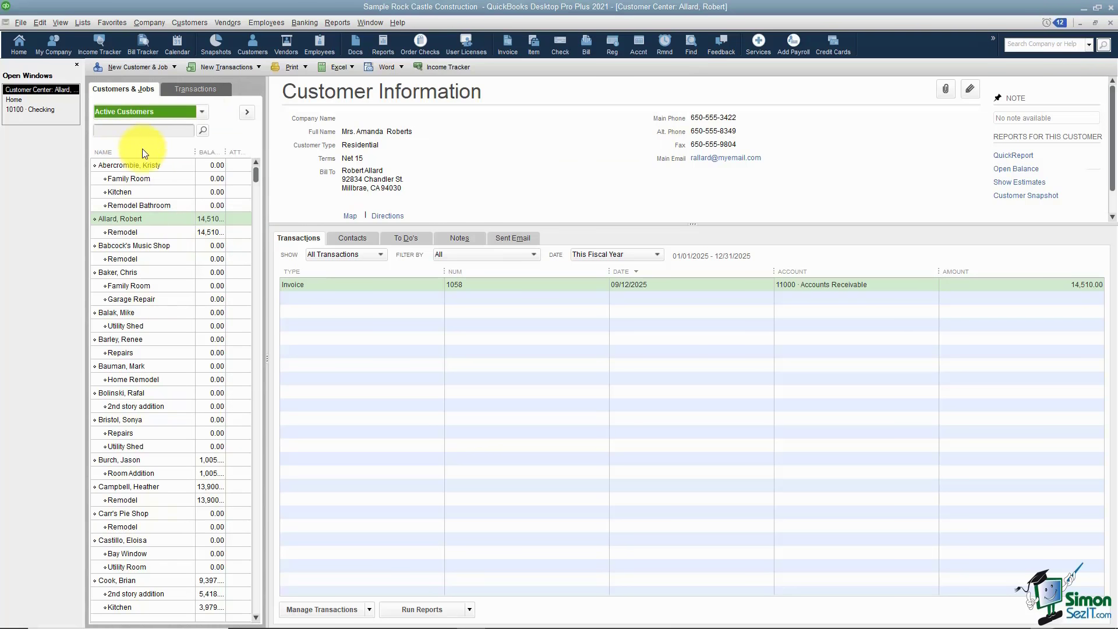
click(151, 165)
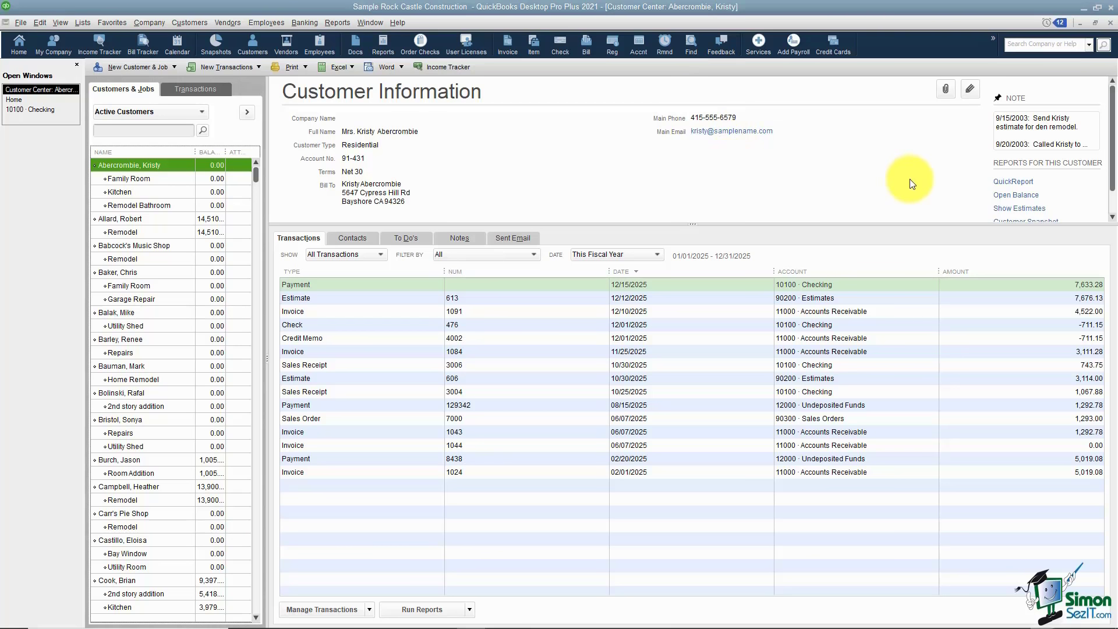
mouse_move(1089, 115)
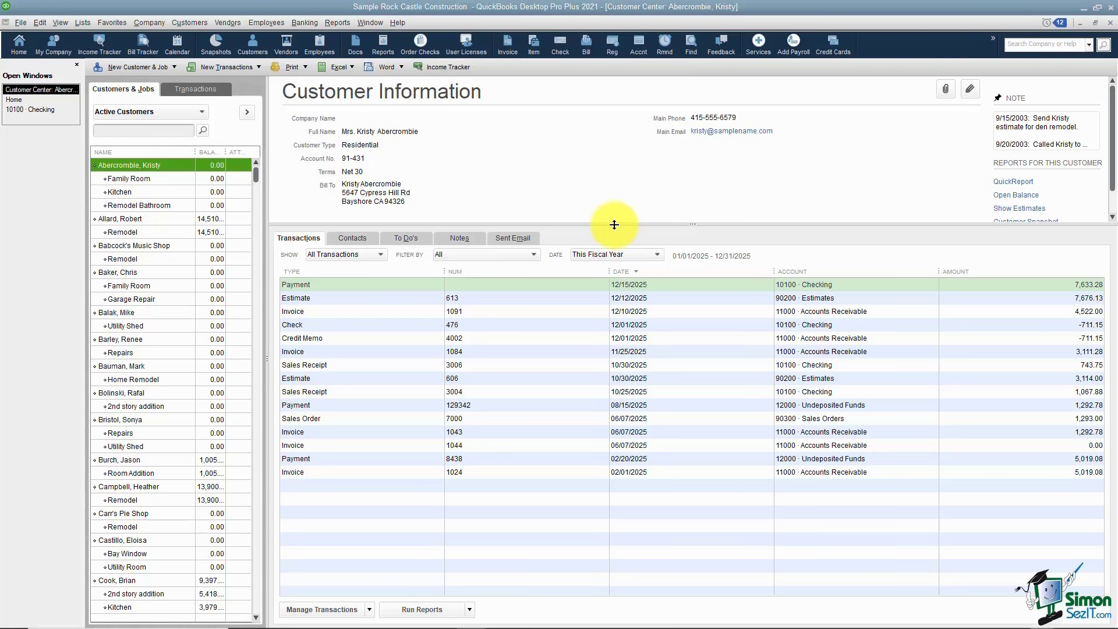
Enlarge the information area, sort by TYPE, and select the Family Room job
drag(614, 225, 616, 272)
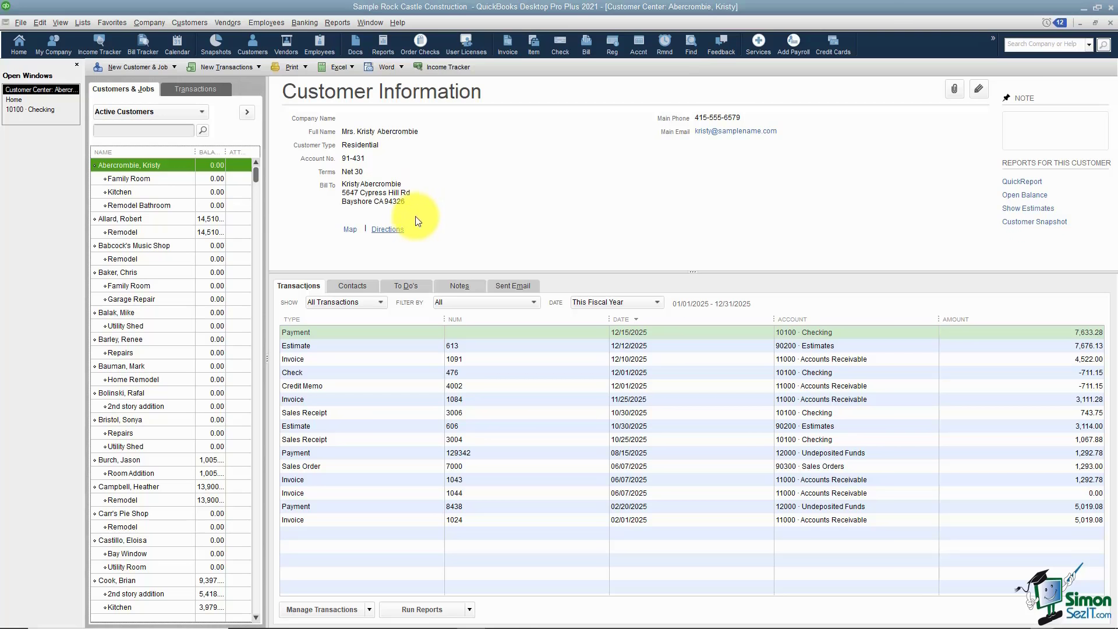
click(358, 319)
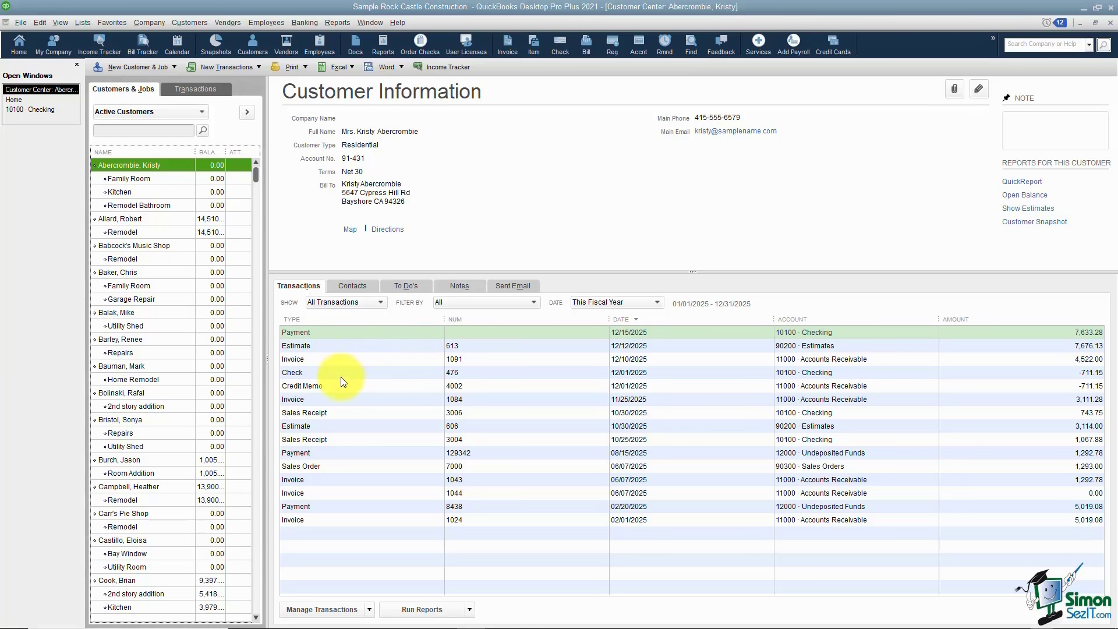
click(163, 181)
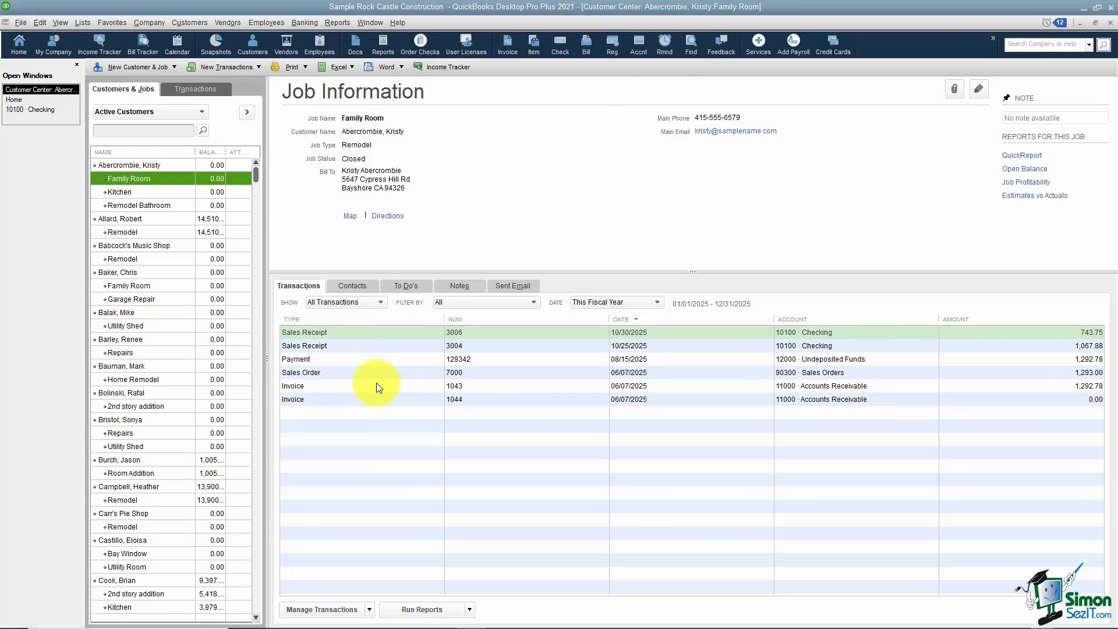
Keep the This Fiscal Year range, browse the transaction and report menus, then show Contacts
click(658, 302)
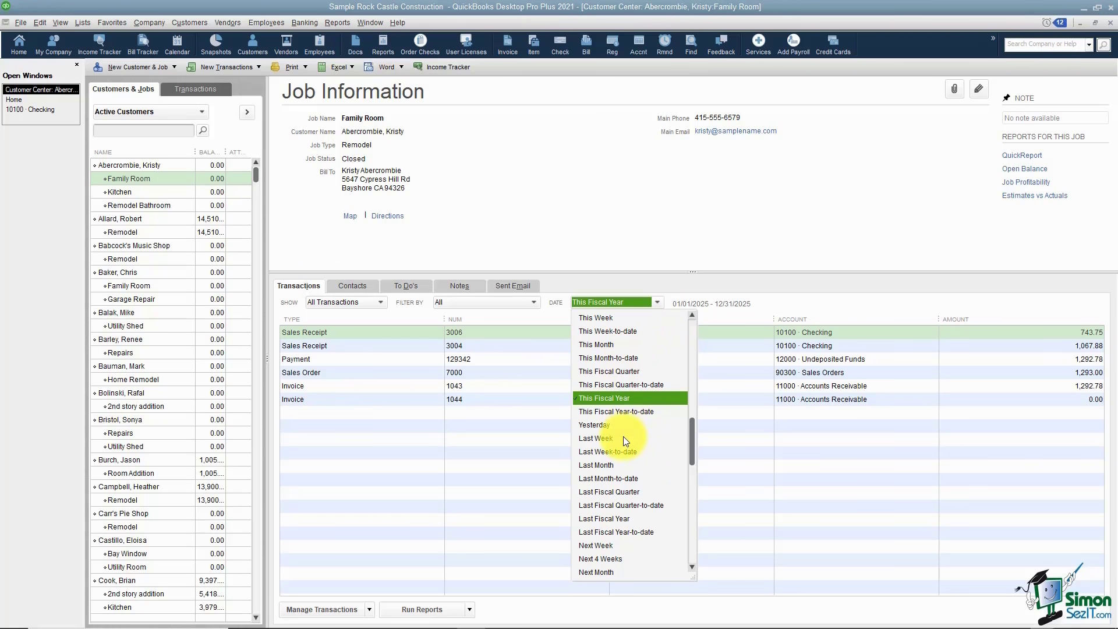
click(596, 237)
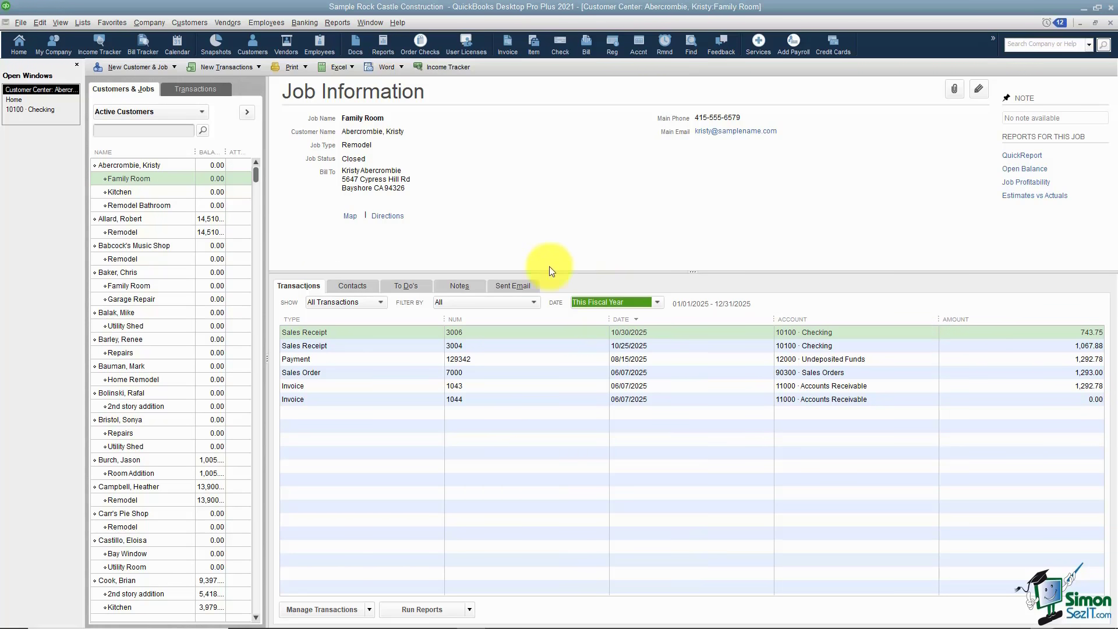
click(371, 610)
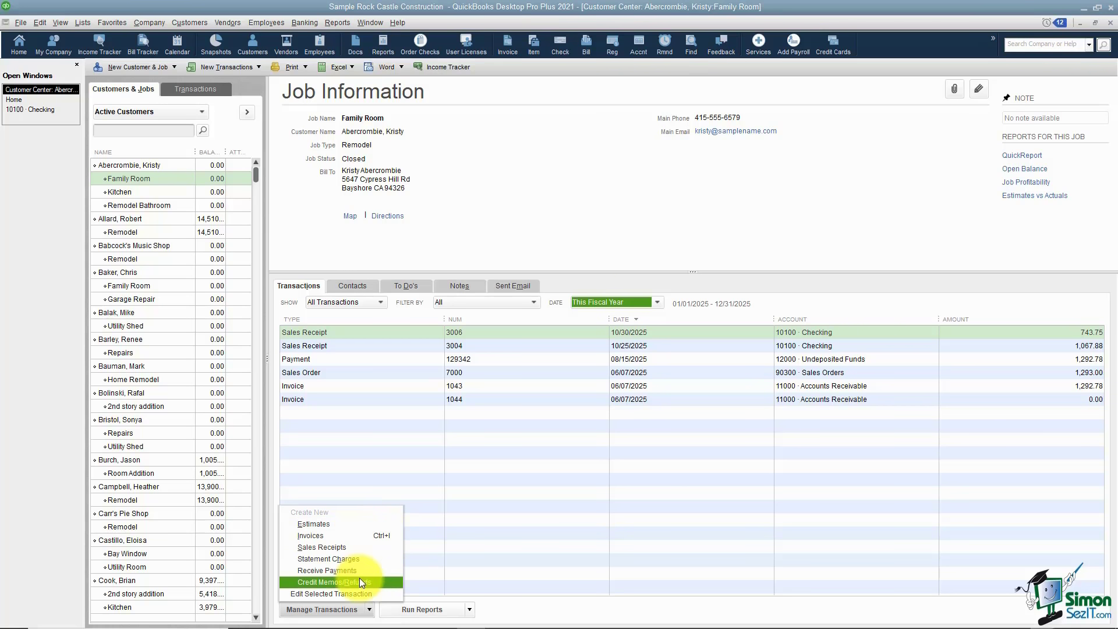
click(386, 483)
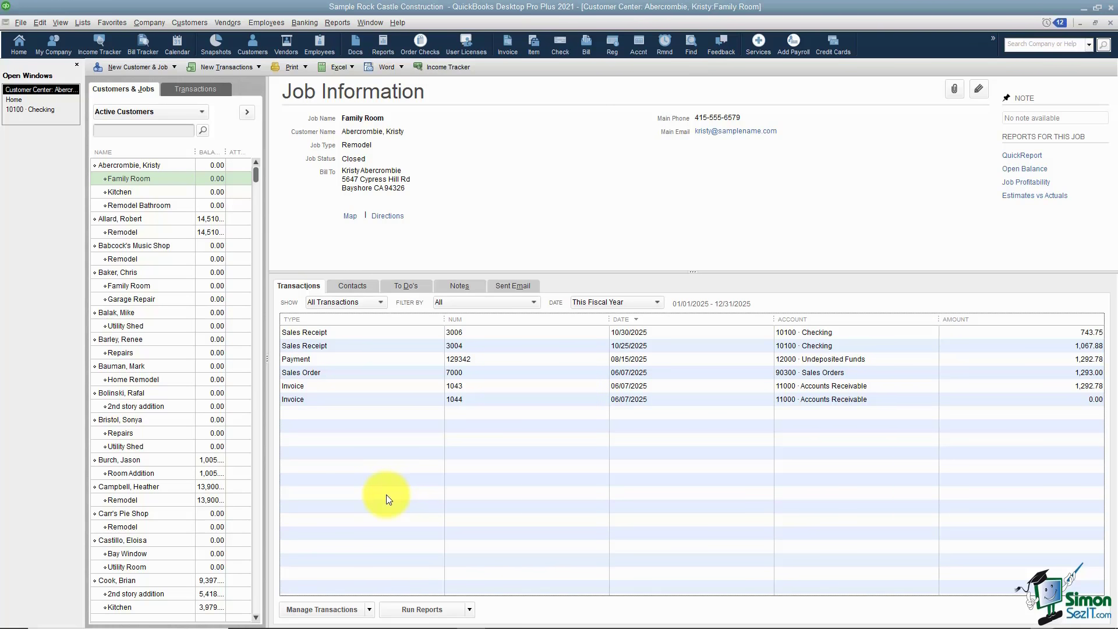
click(471, 608)
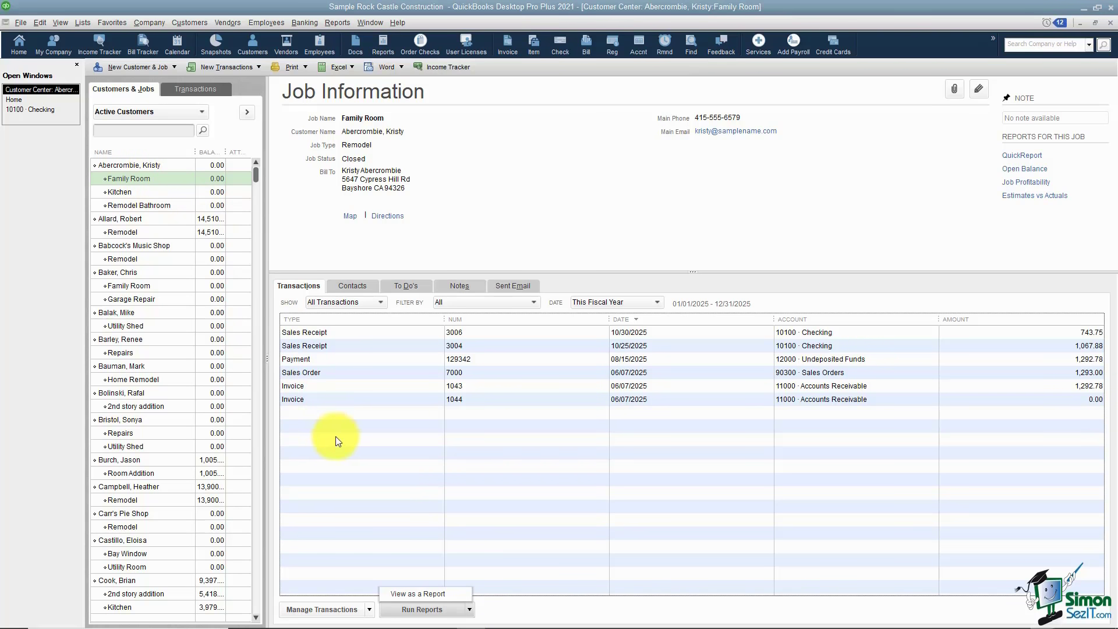
click(353, 286)
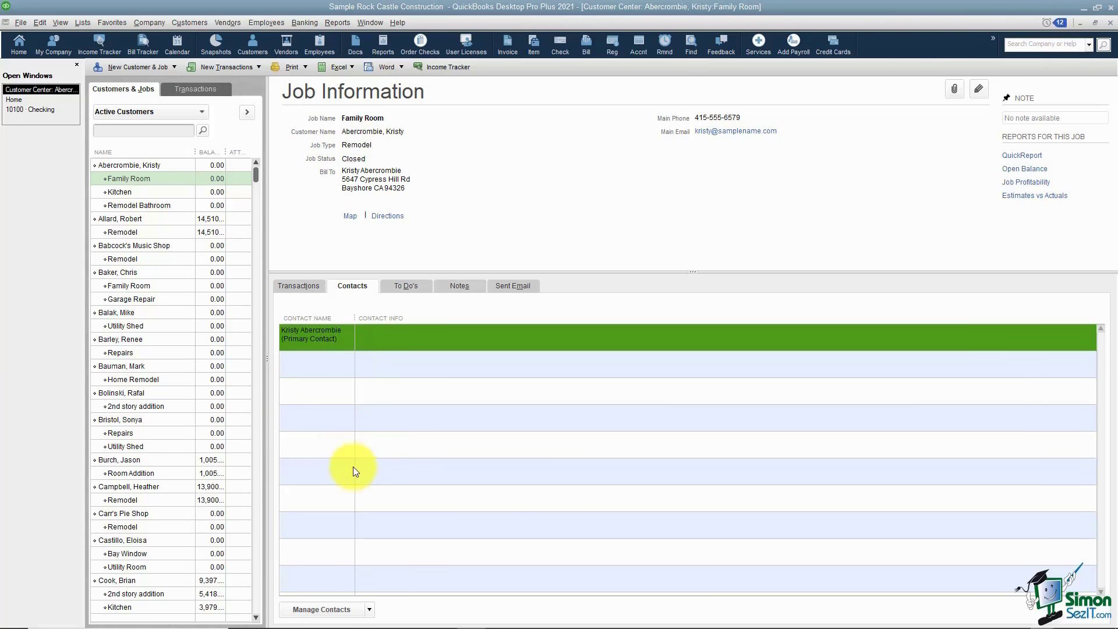
Review the Family Room job's primary contact without saving, then show its To Do's
click(370, 609)
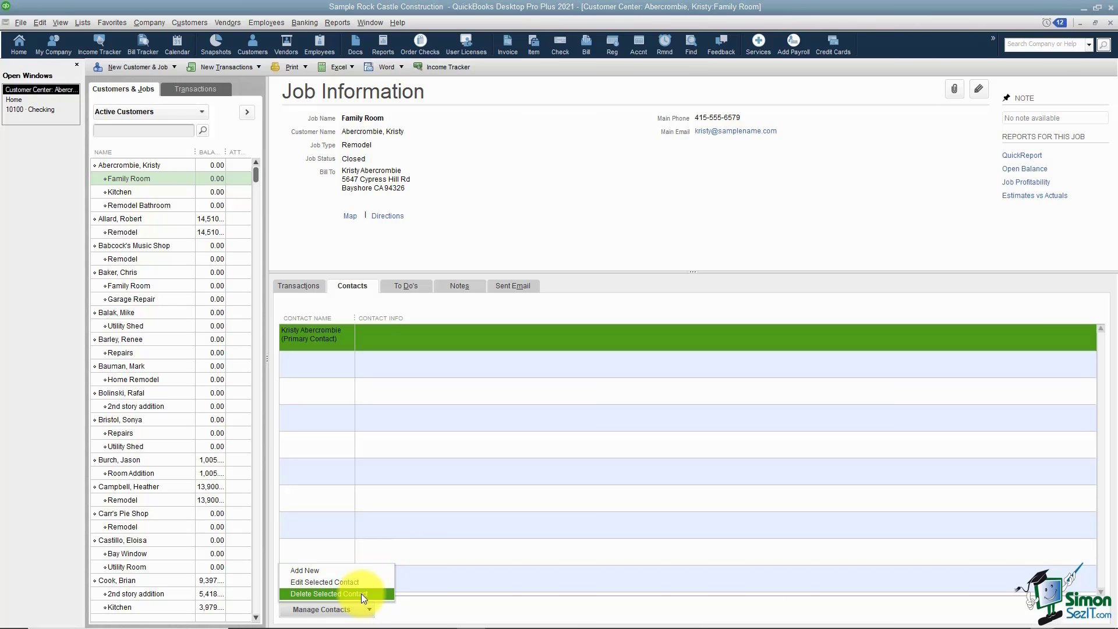
click(368, 584)
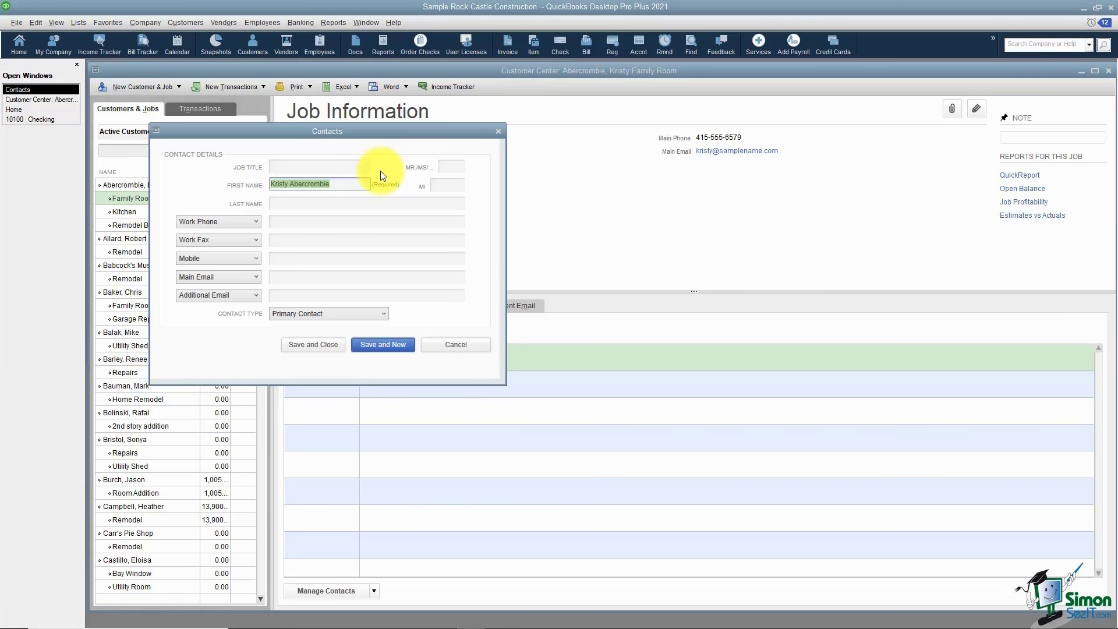
click(348, 204)
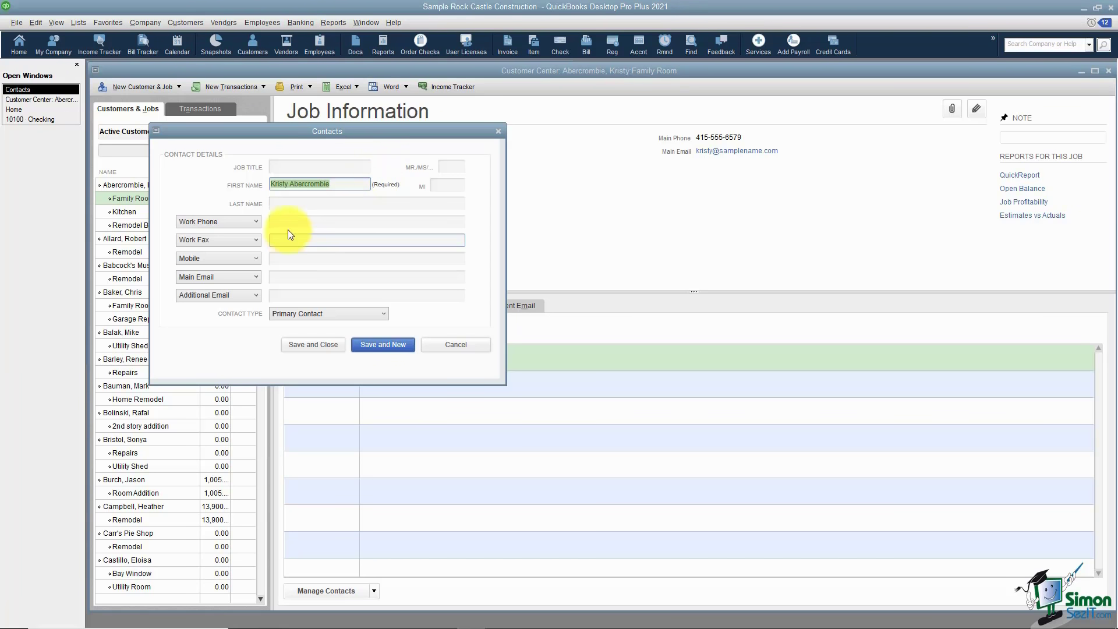
click(285, 278)
click(252, 223)
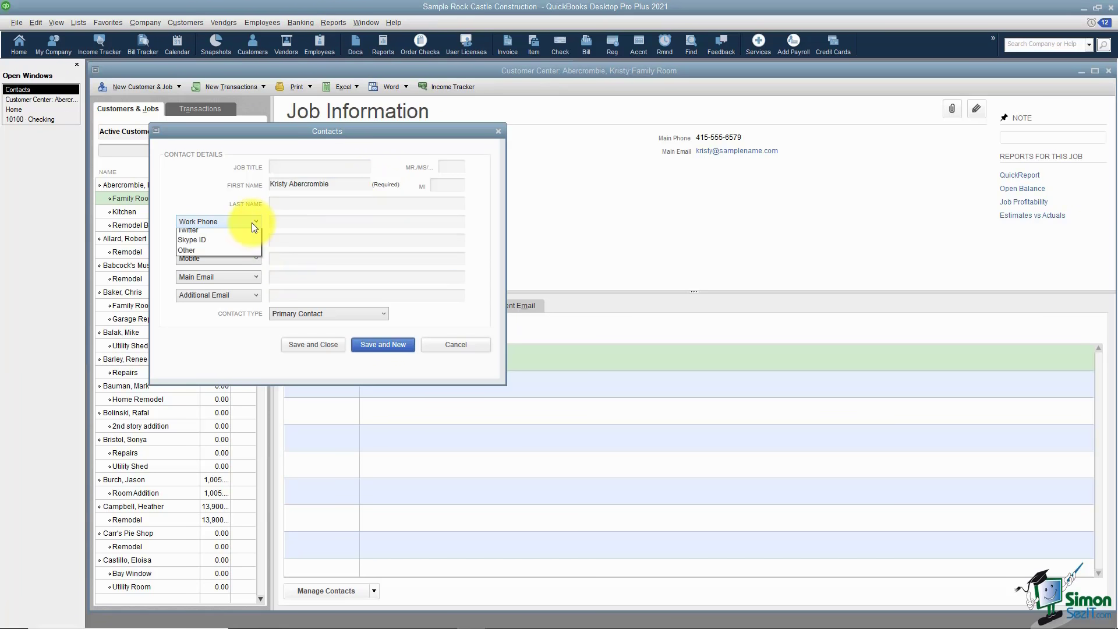
click(204, 174)
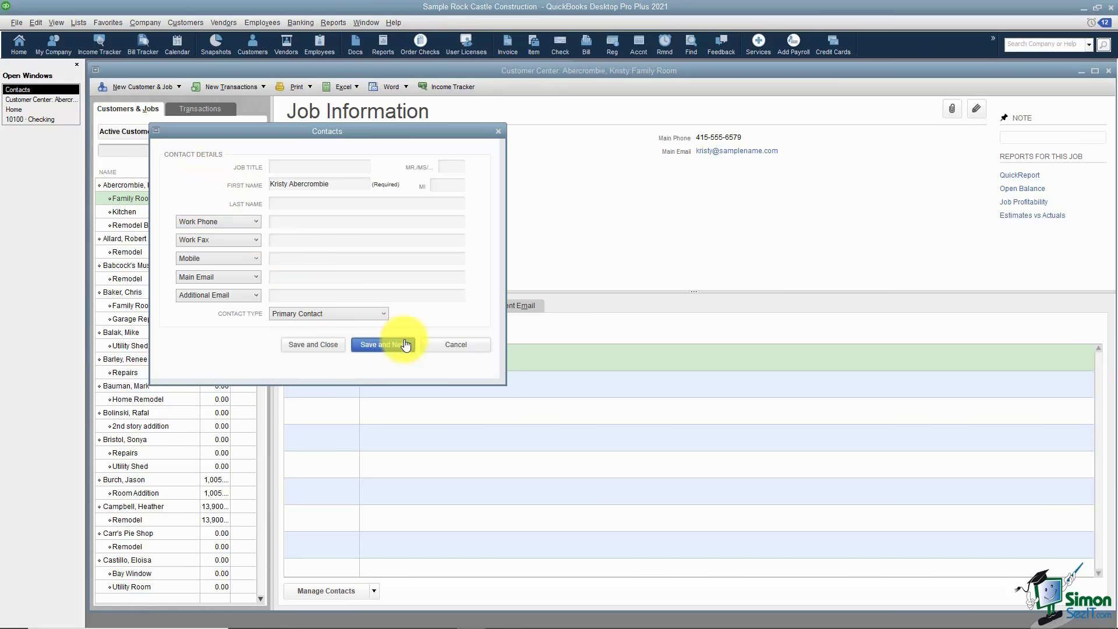
click(447, 349)
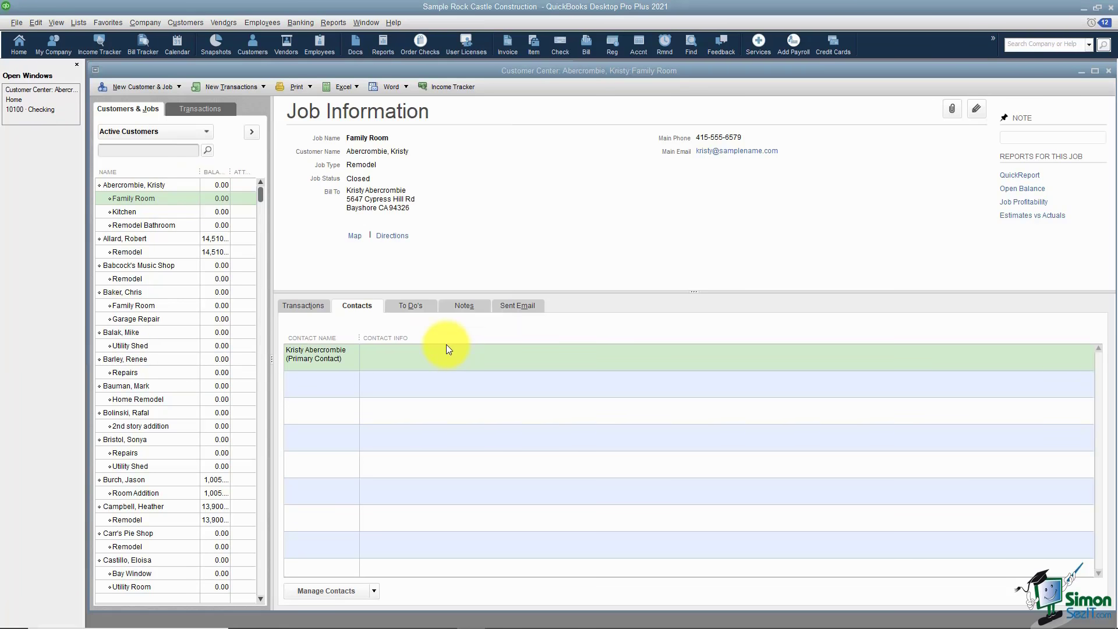
click(415, 306)
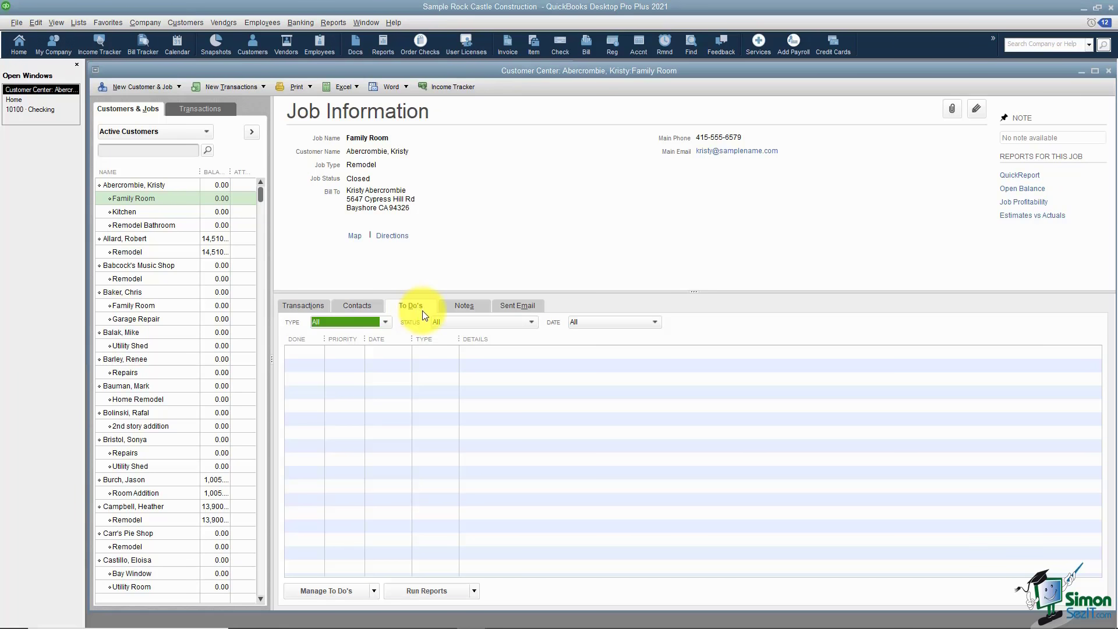
Start a new Call to-do with Low priority linked to the Family Room job
click(373, 592)
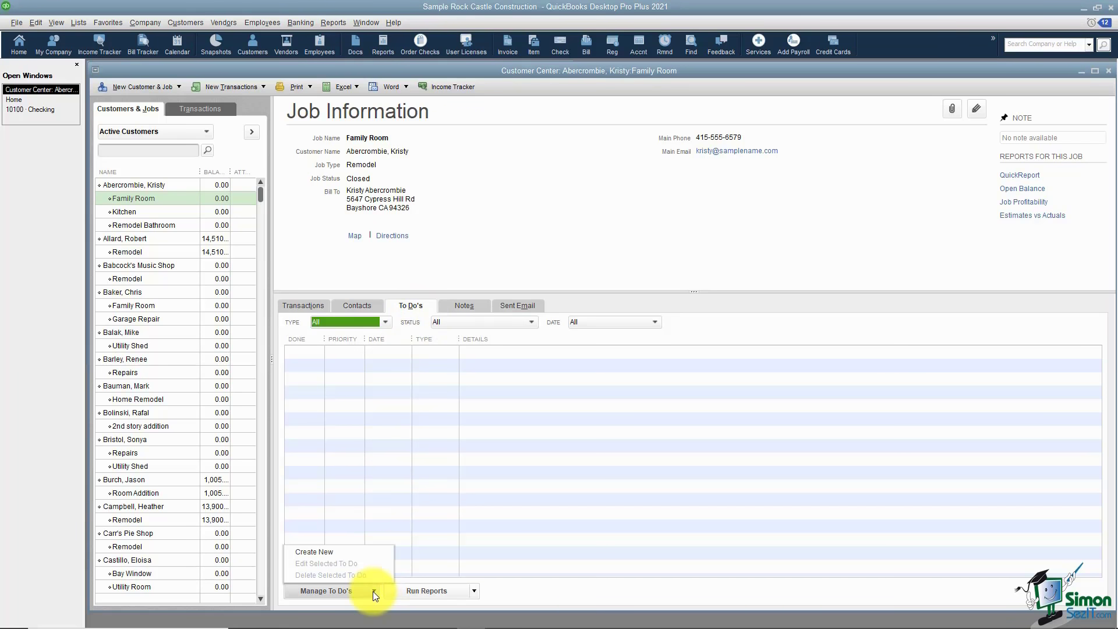
click(364, 552)
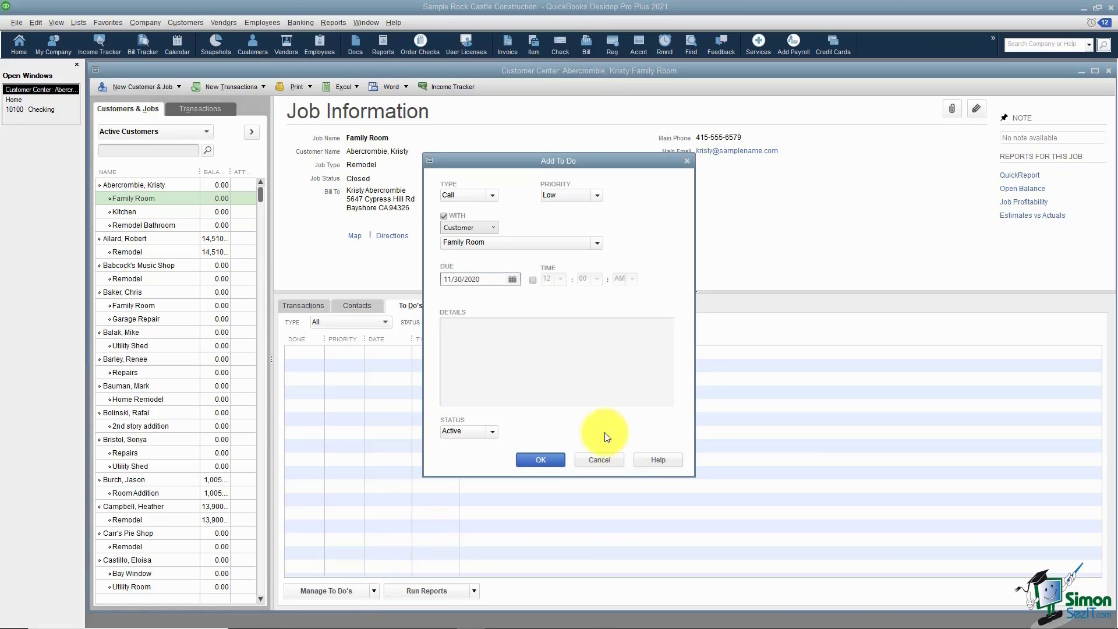
click(490, 194)
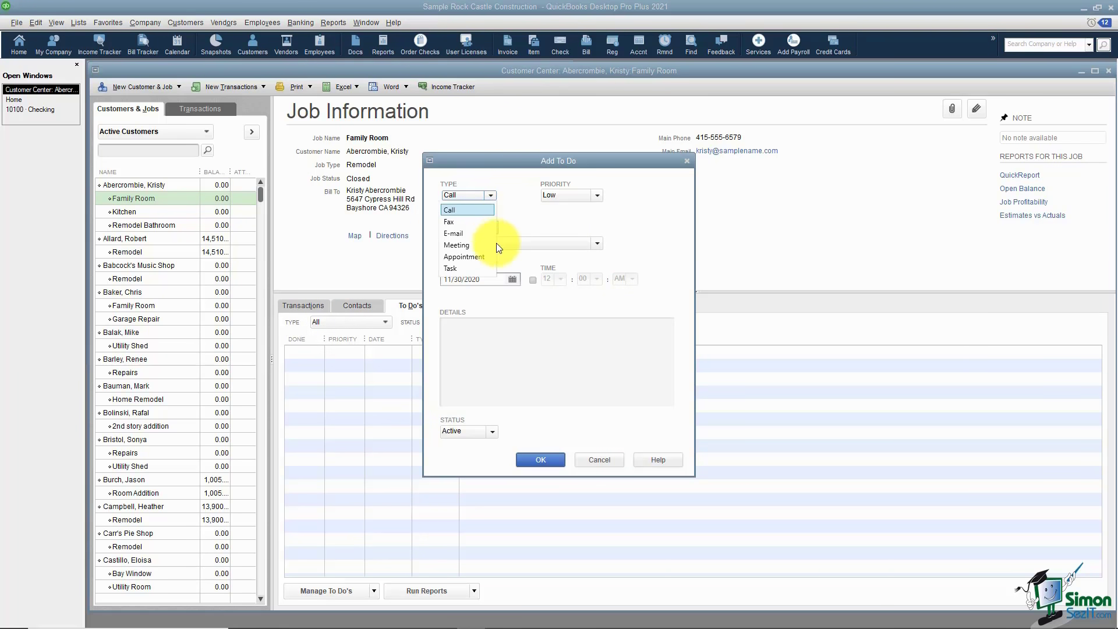
click(480, 210)
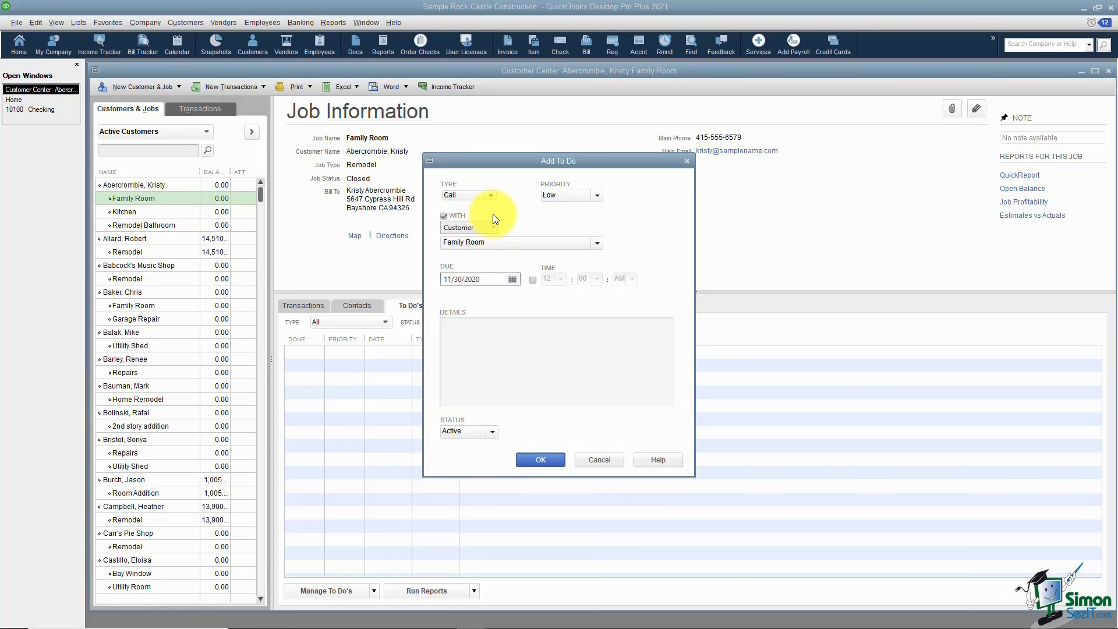
click(598, 197)
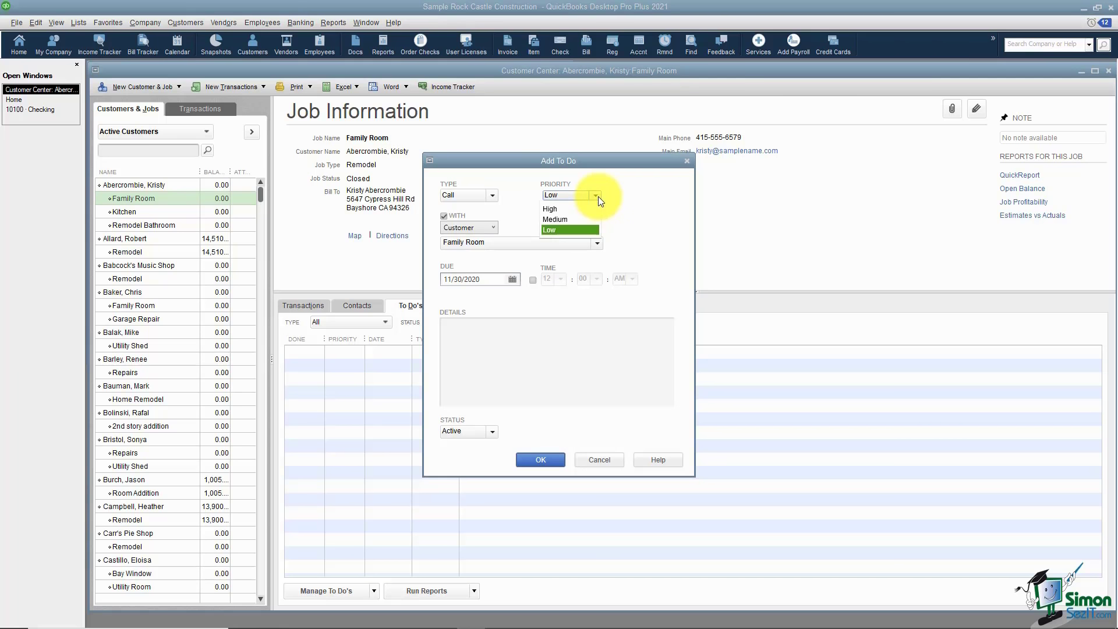
click(627, 225)
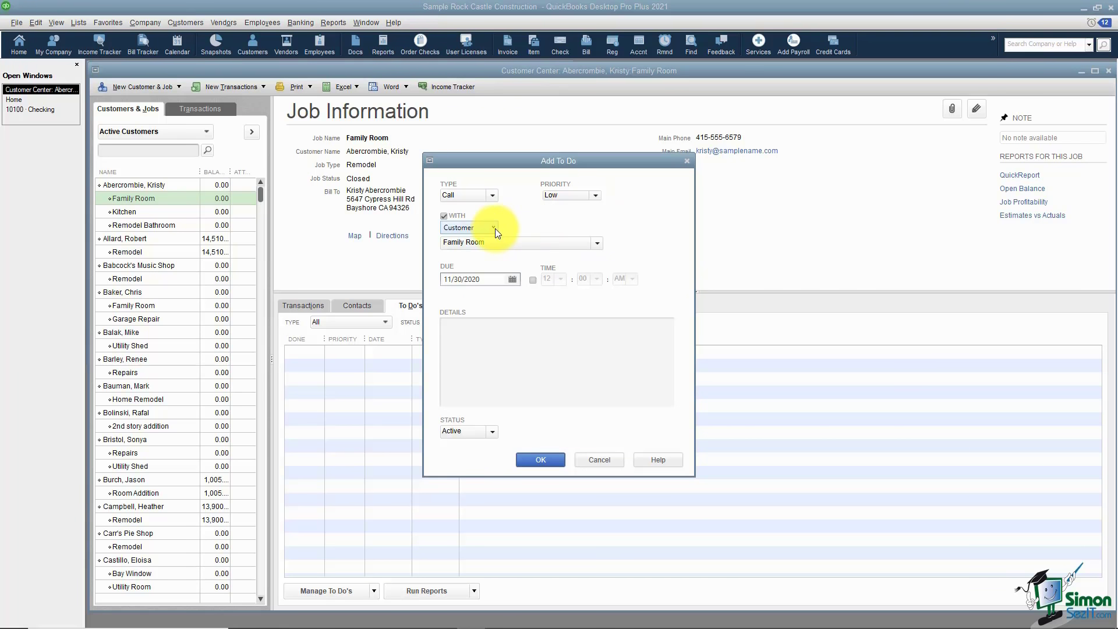
click(599, 243)
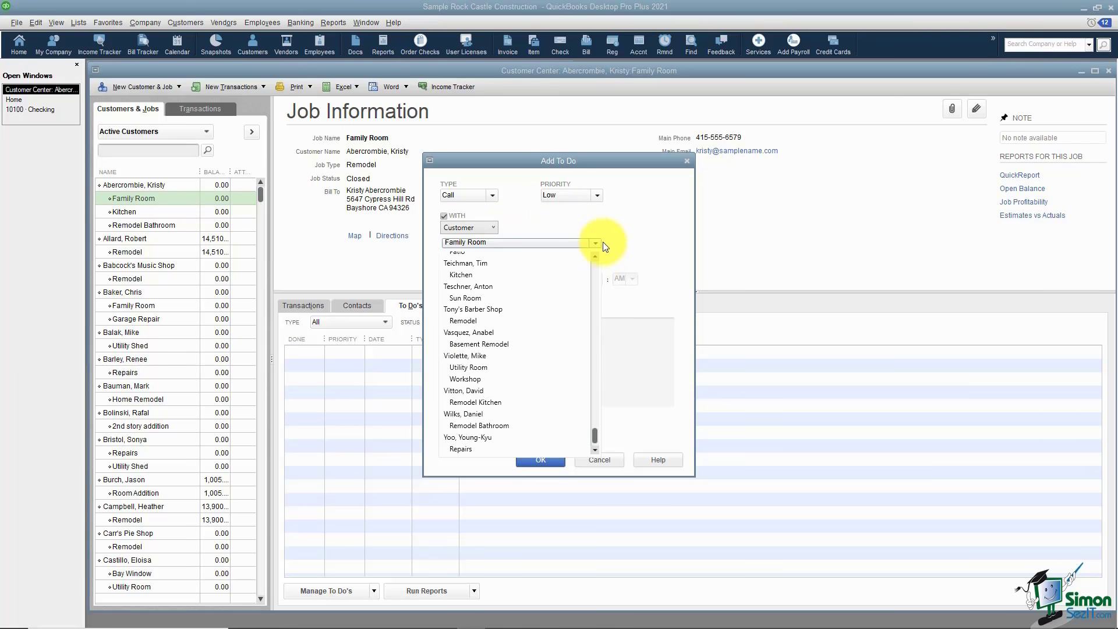
click(601, 242)
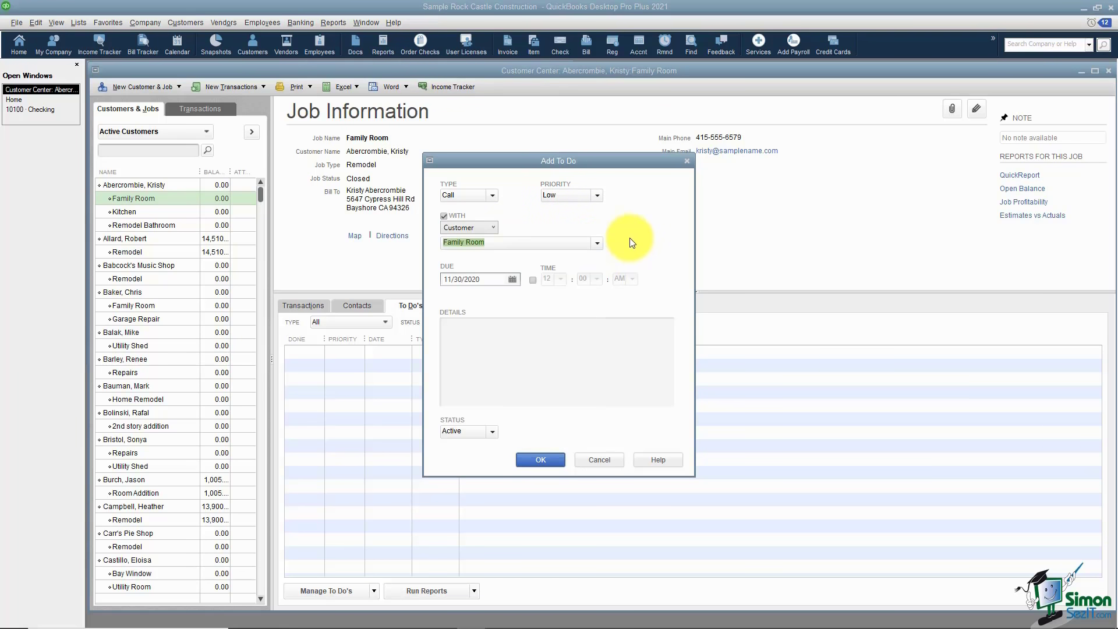
Set due date 12/4/2020 with a time, describe a lunch about remodel plans, save as Active
click(509, 283)
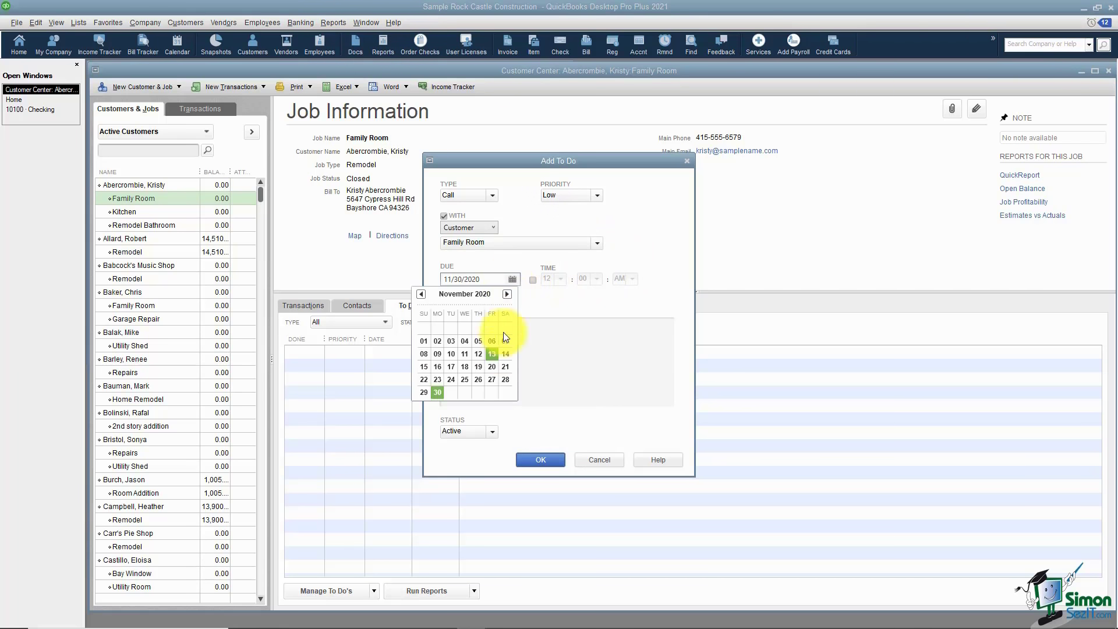
click(507, 296)
click(492, 329)
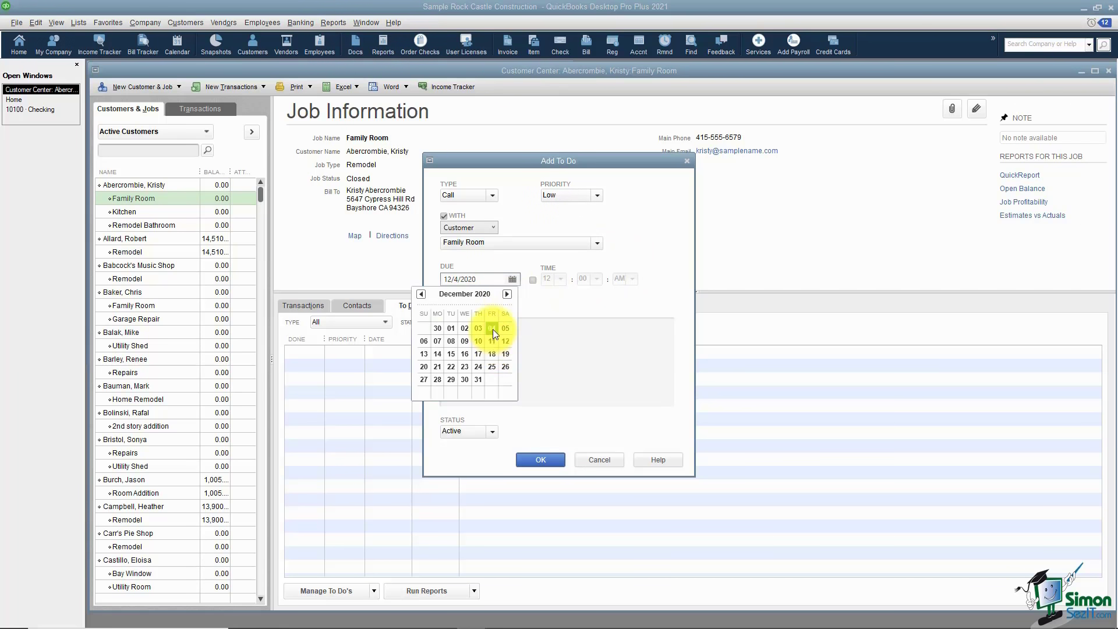
click(533, 281)
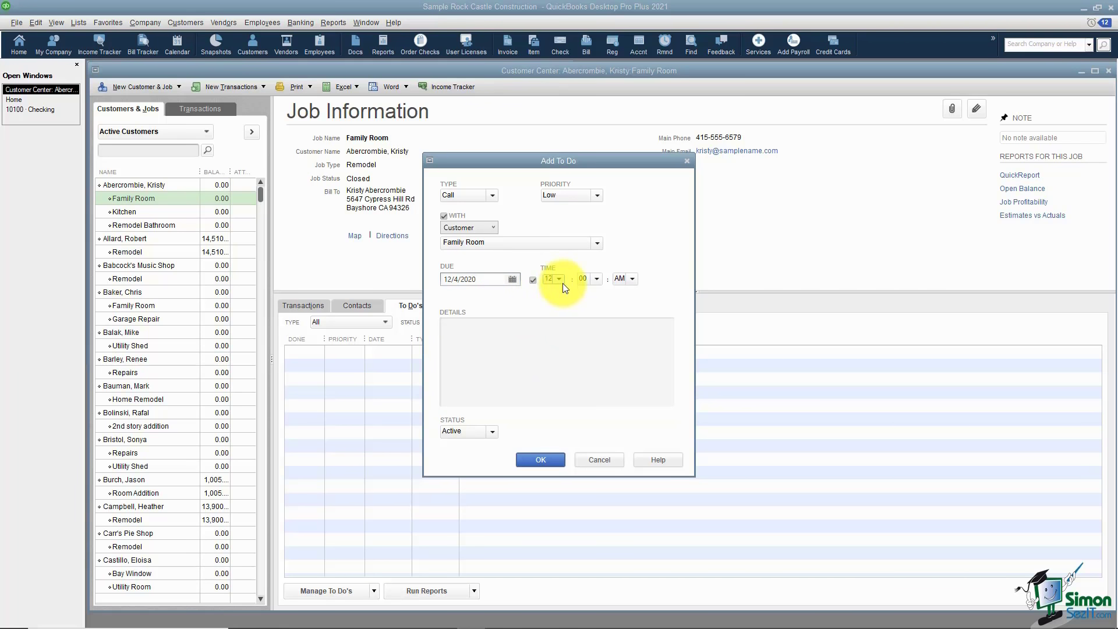
click(445, 324)
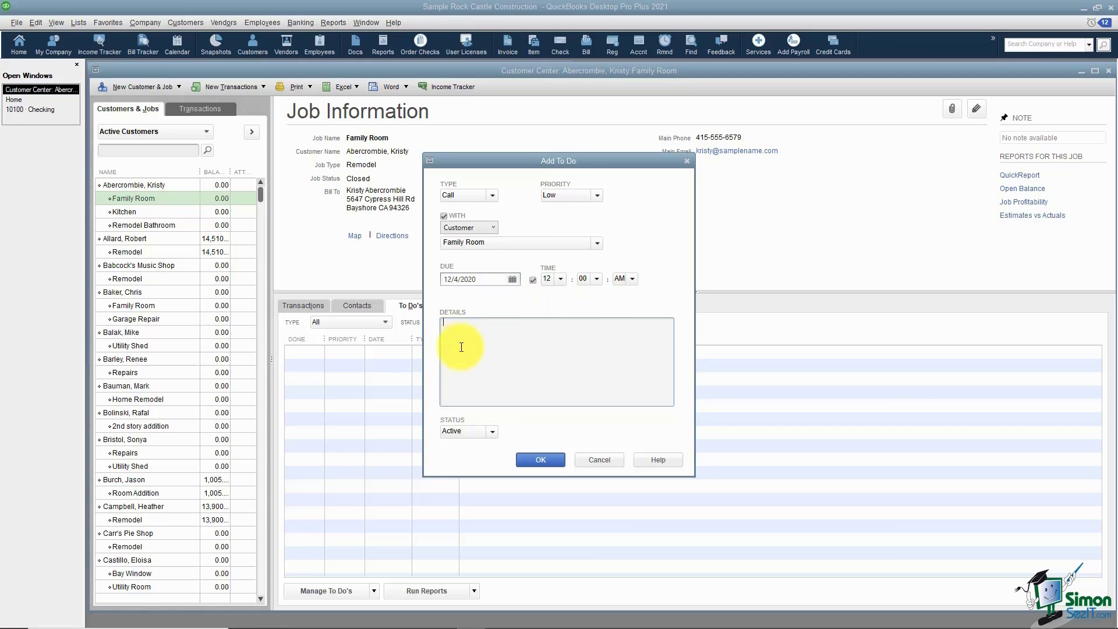
text(Set up a lunch date with Kristy to discuss plans for Family Room remodel.)
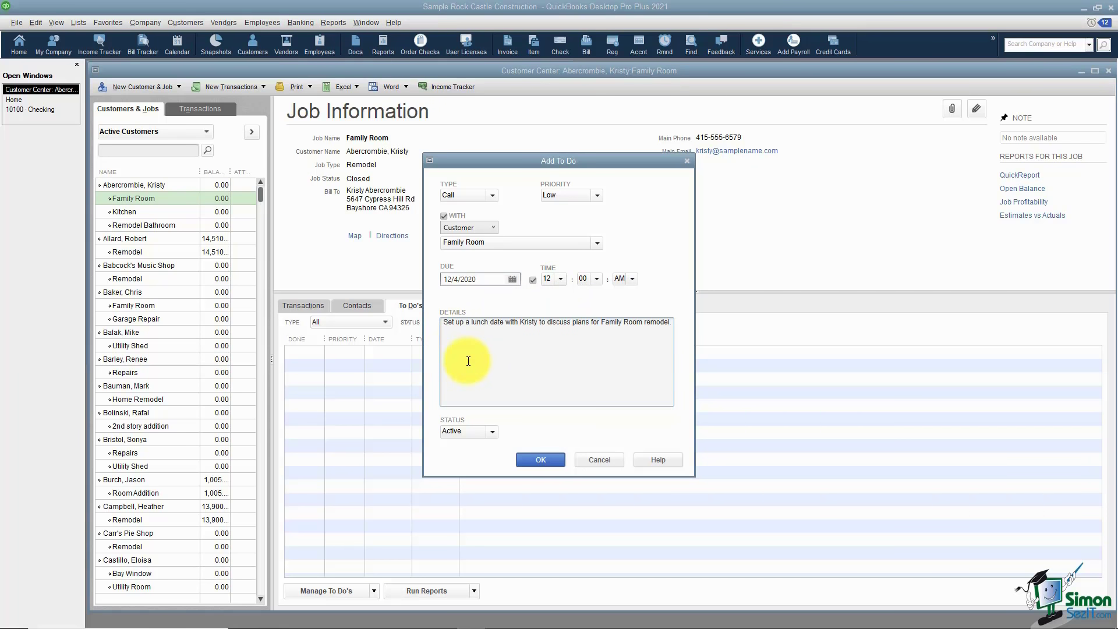
click(492, 433)
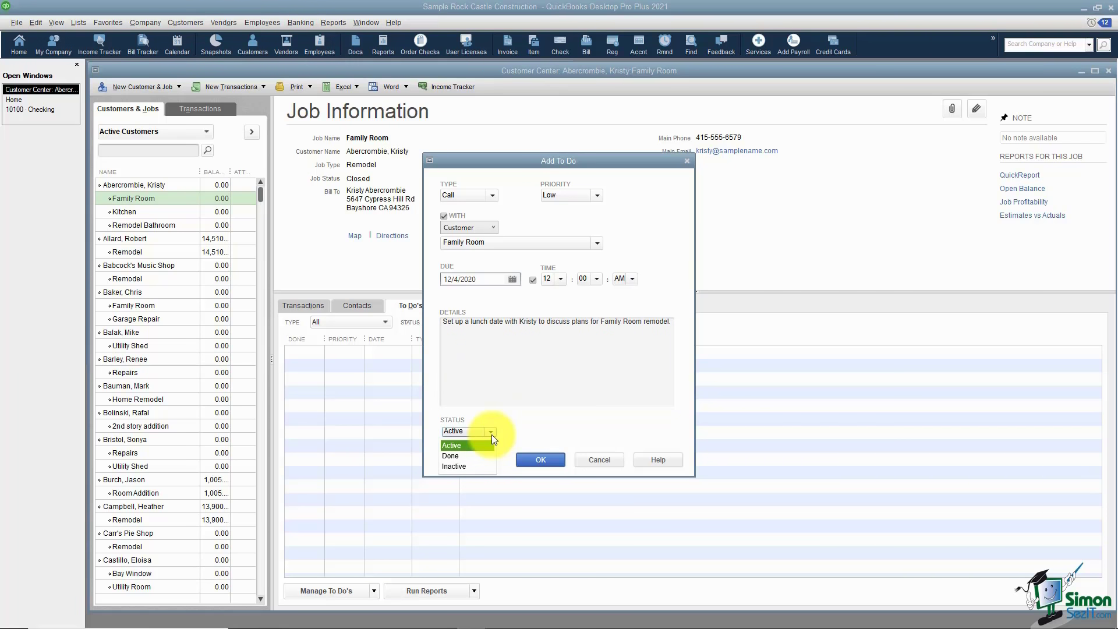
click(492, 435)
click(541, 460)
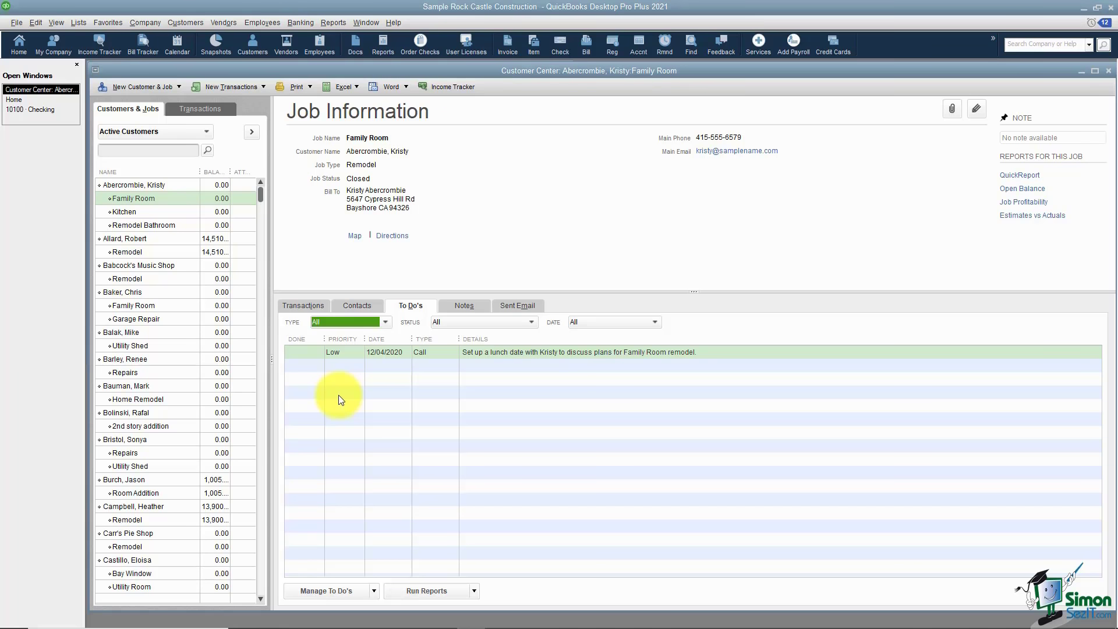
Mark the lunch-date to-do as Done, then view the job's Notes
double_click(300, 352)
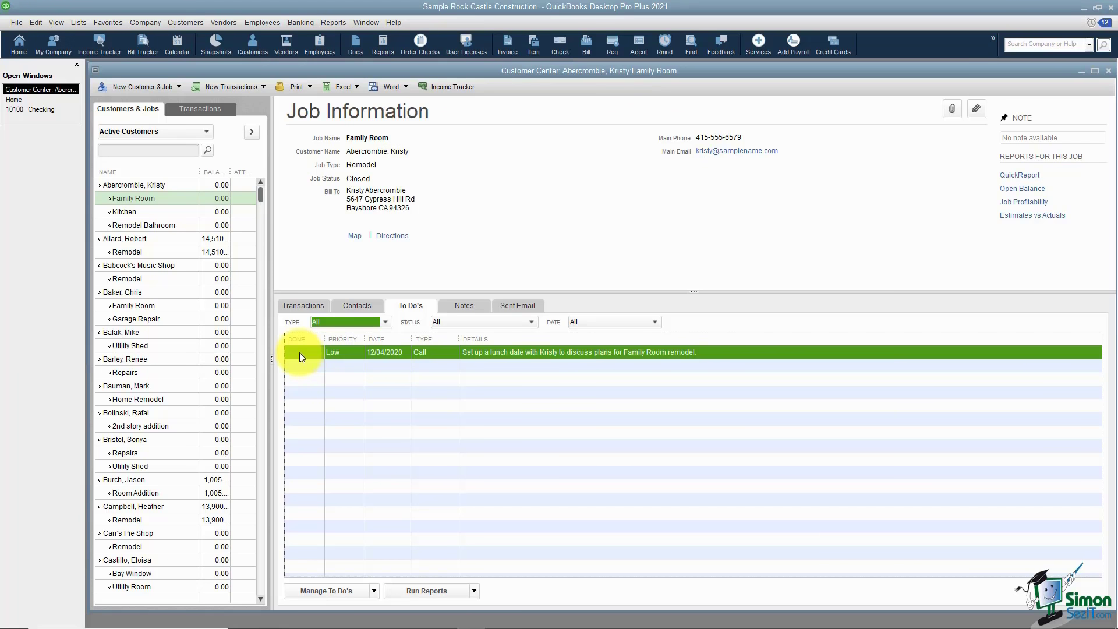
click(475, 394)
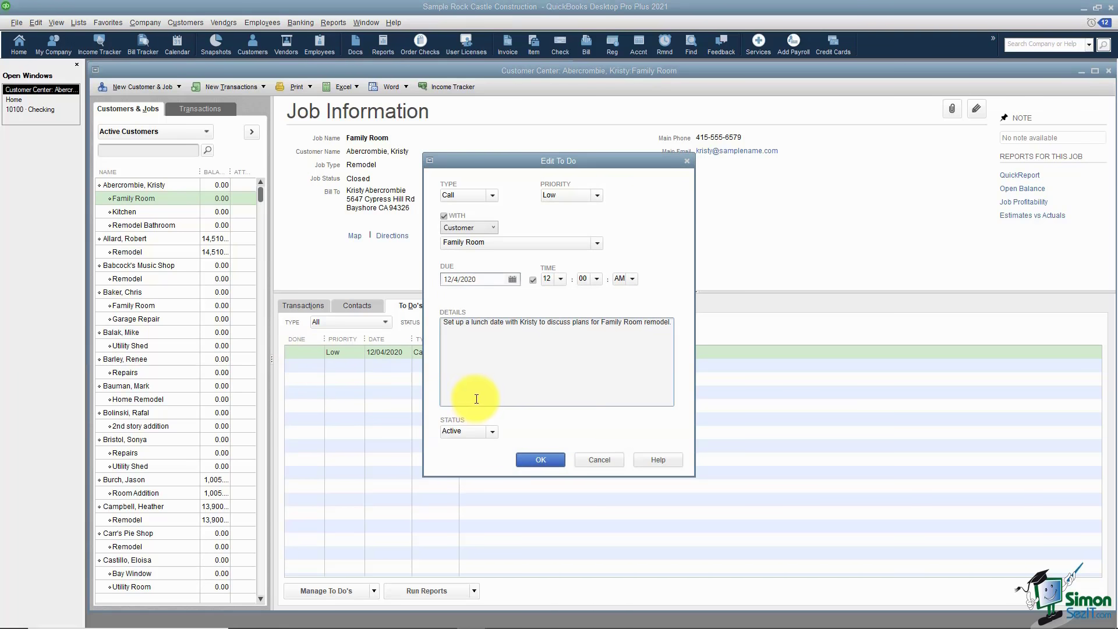
click(491, 431)
click(459, 456)
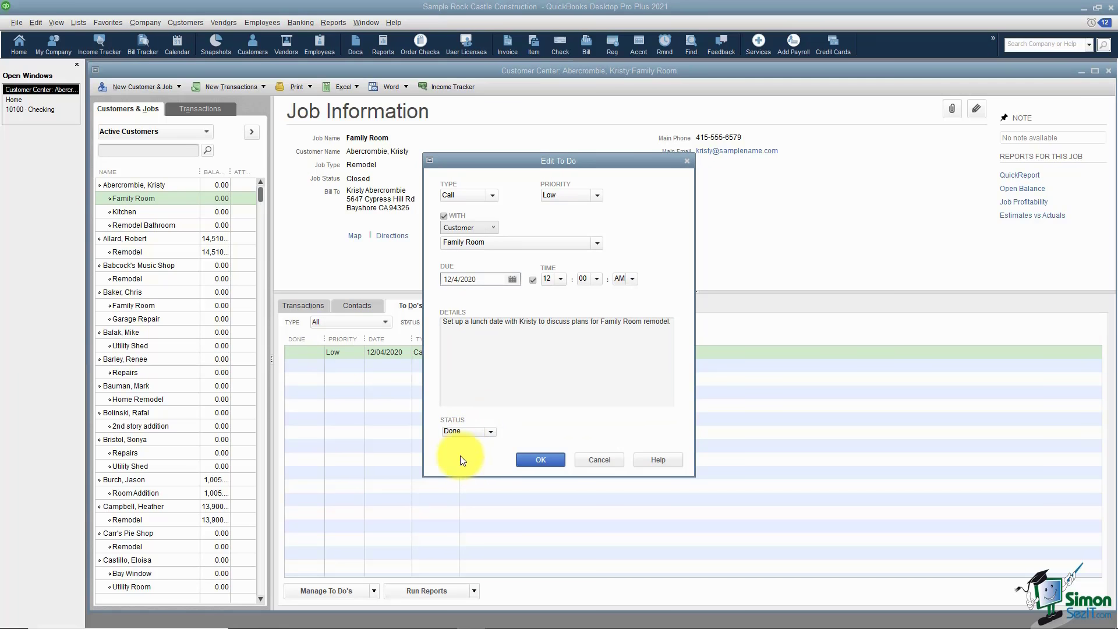
click(543, 460)
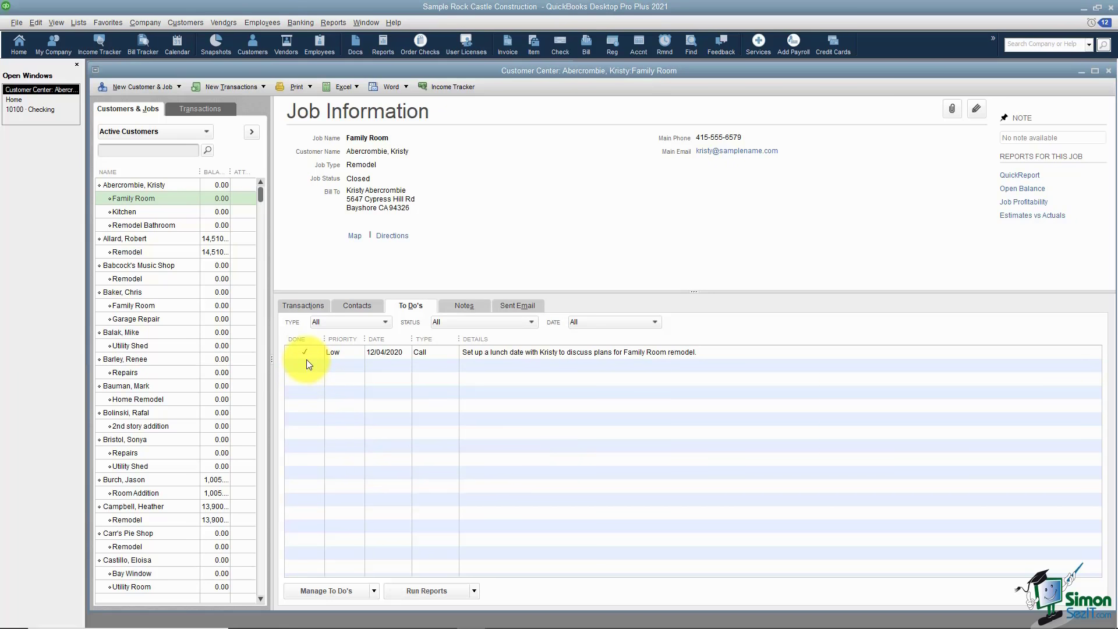
click(465, 306)
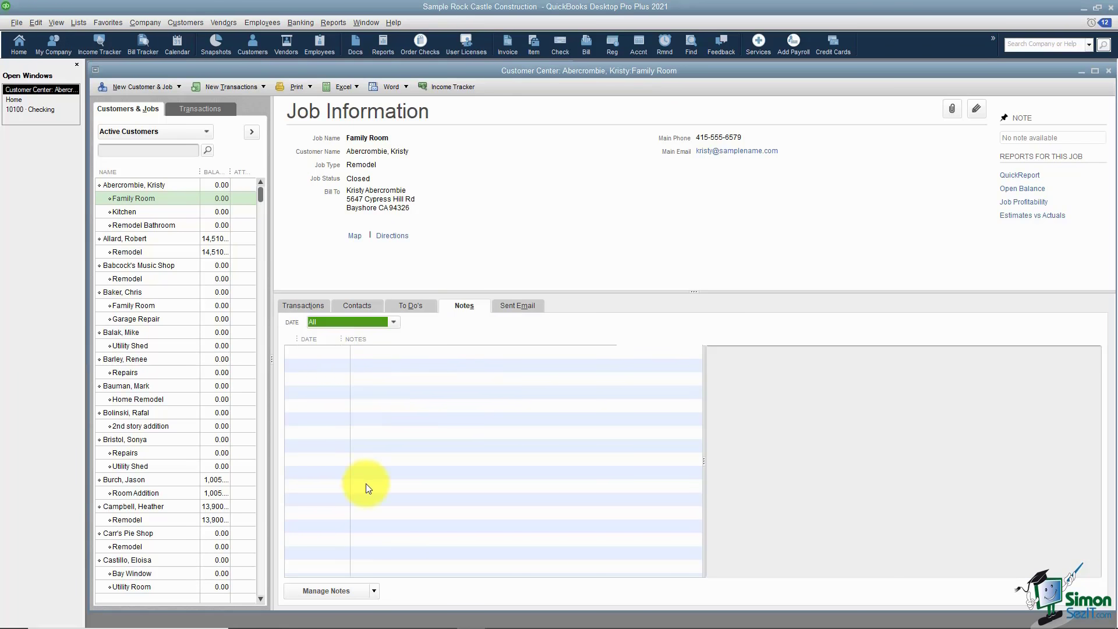
Add a date/time-stamped note about calling the contact regarding the meeting, then view Sent Email
click(374, 590)
click(339, 552)
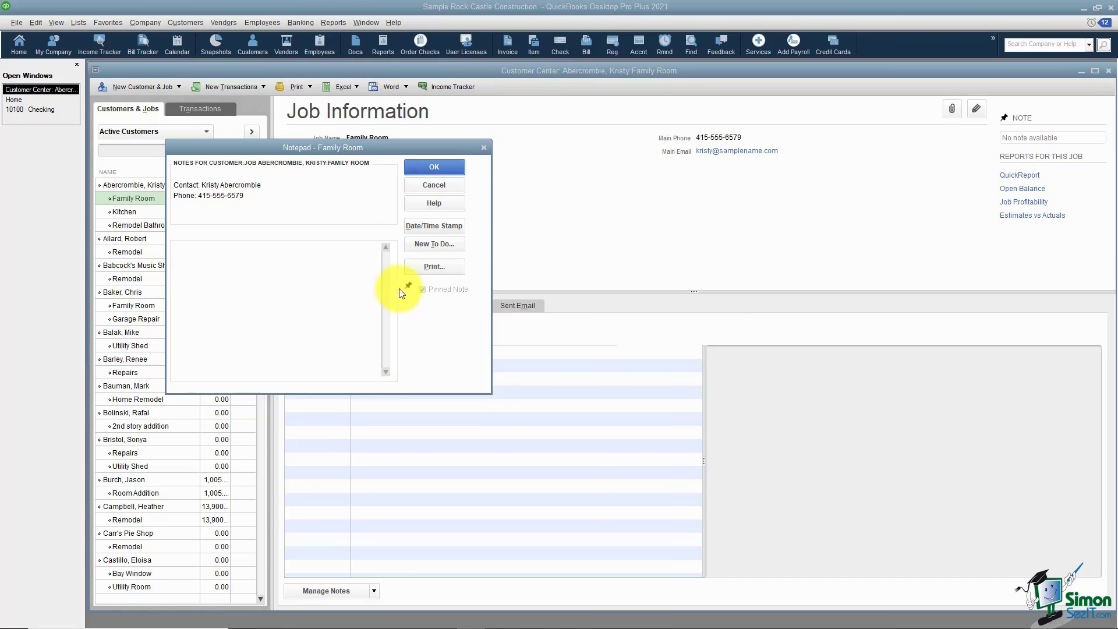
click(428, 229)
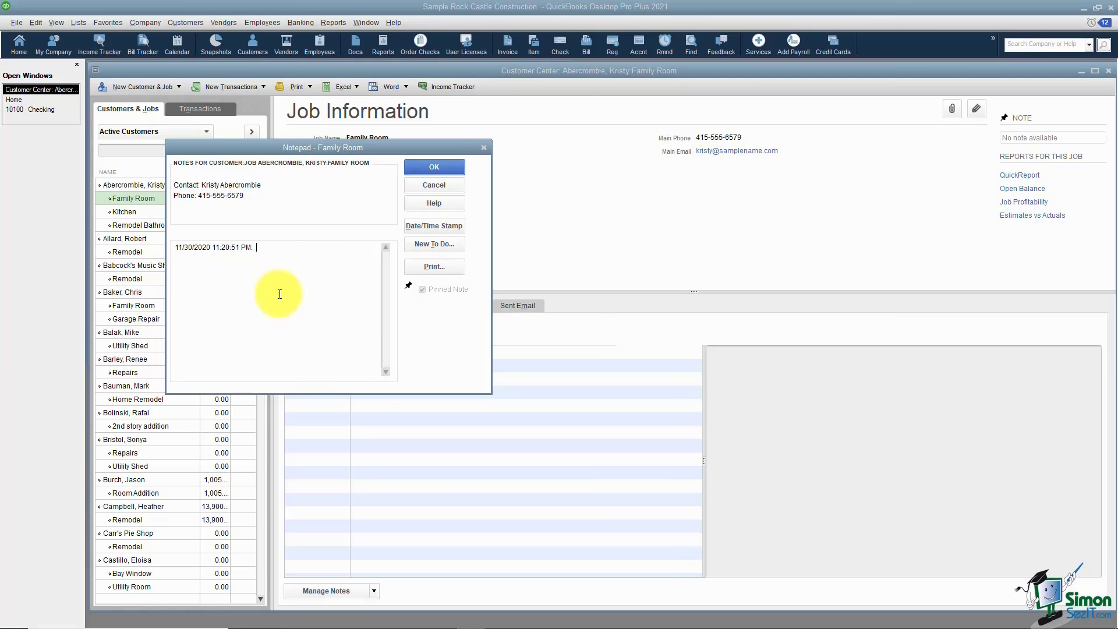
text(Called Kristy to see about the meeting.)
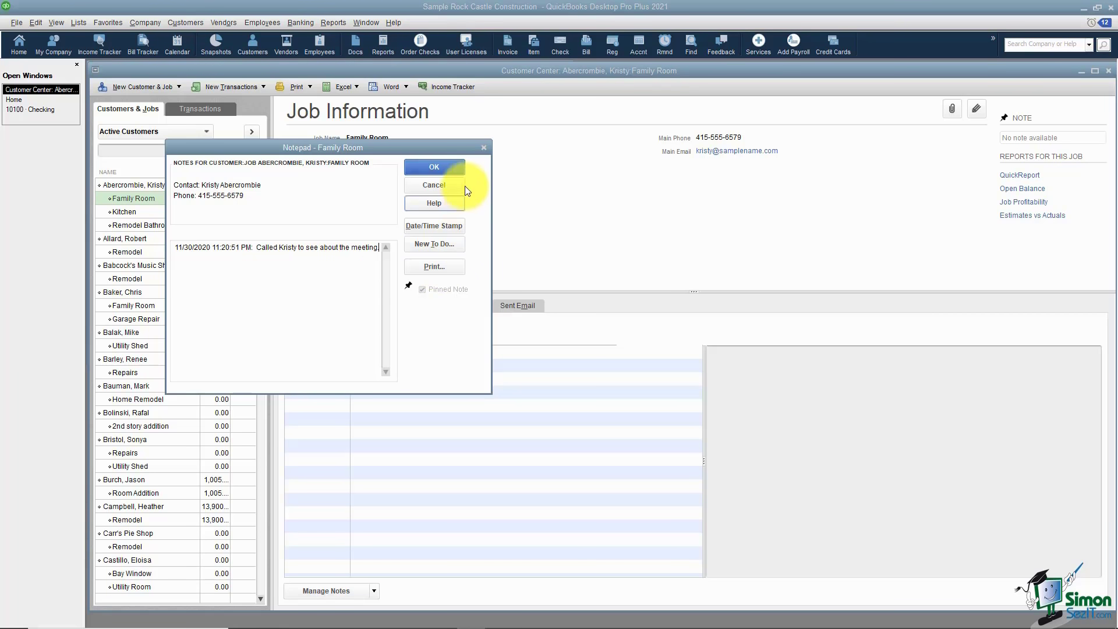
click(444, 168)
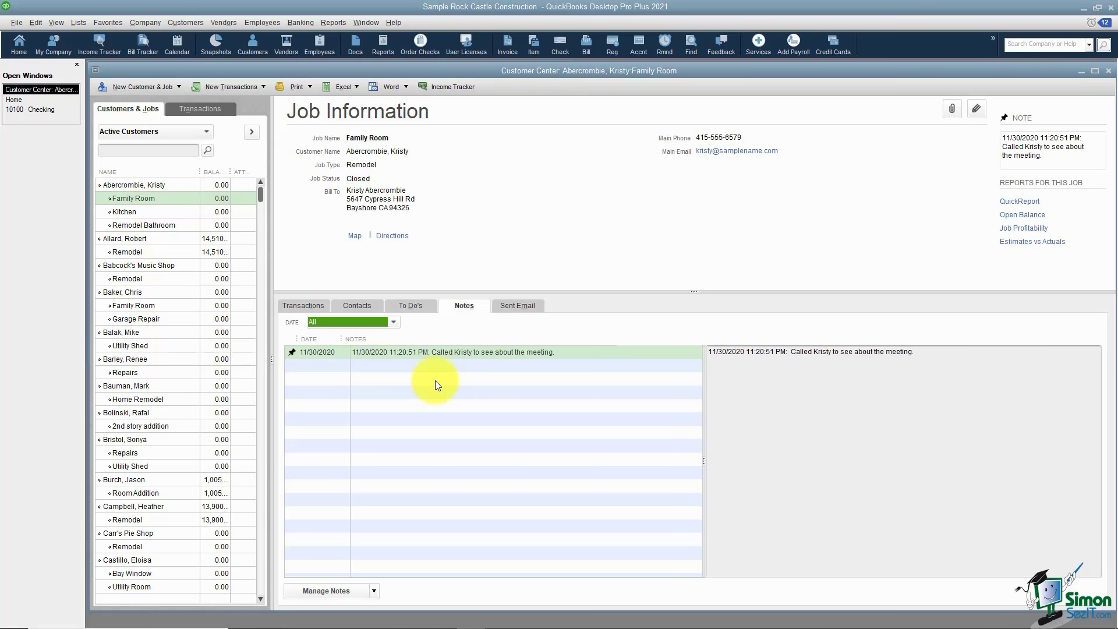
click(512, 305)
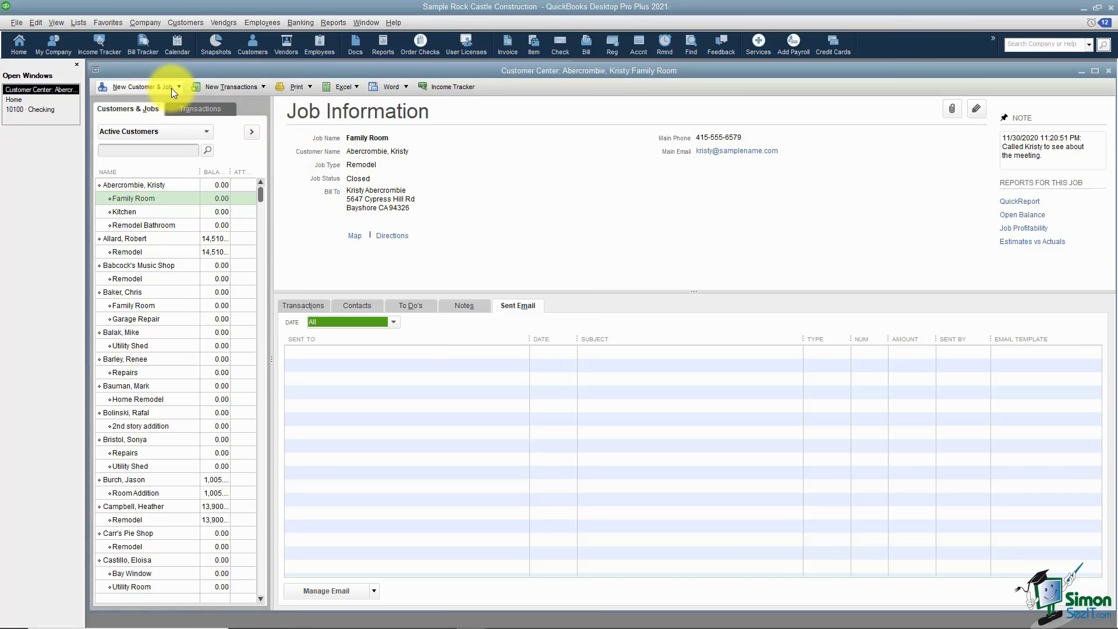
click(264, 87)
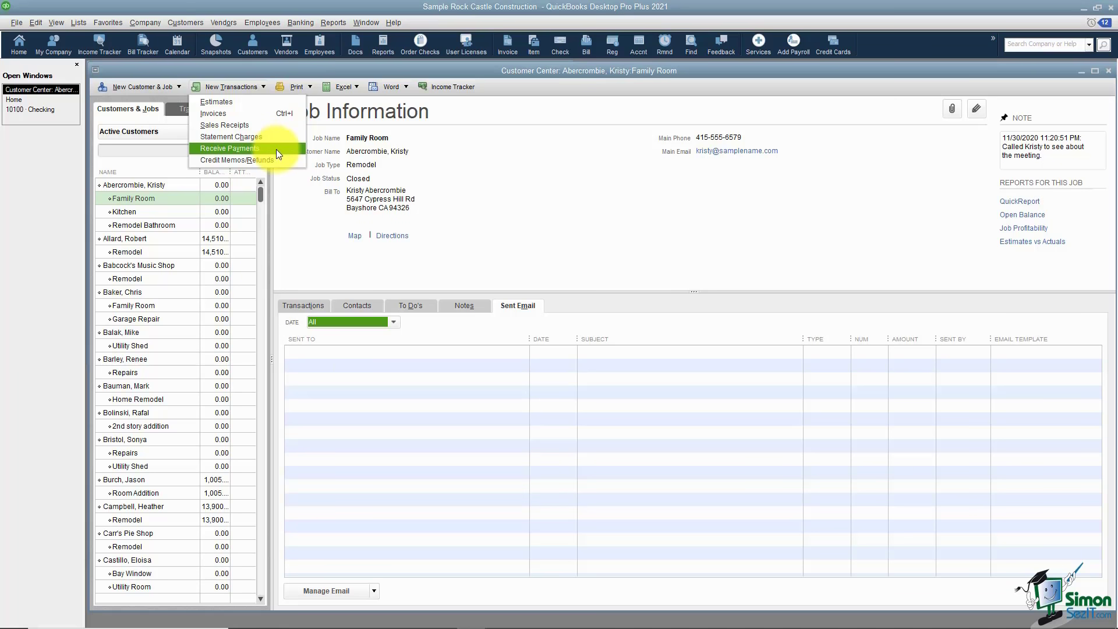
click(324, 131)
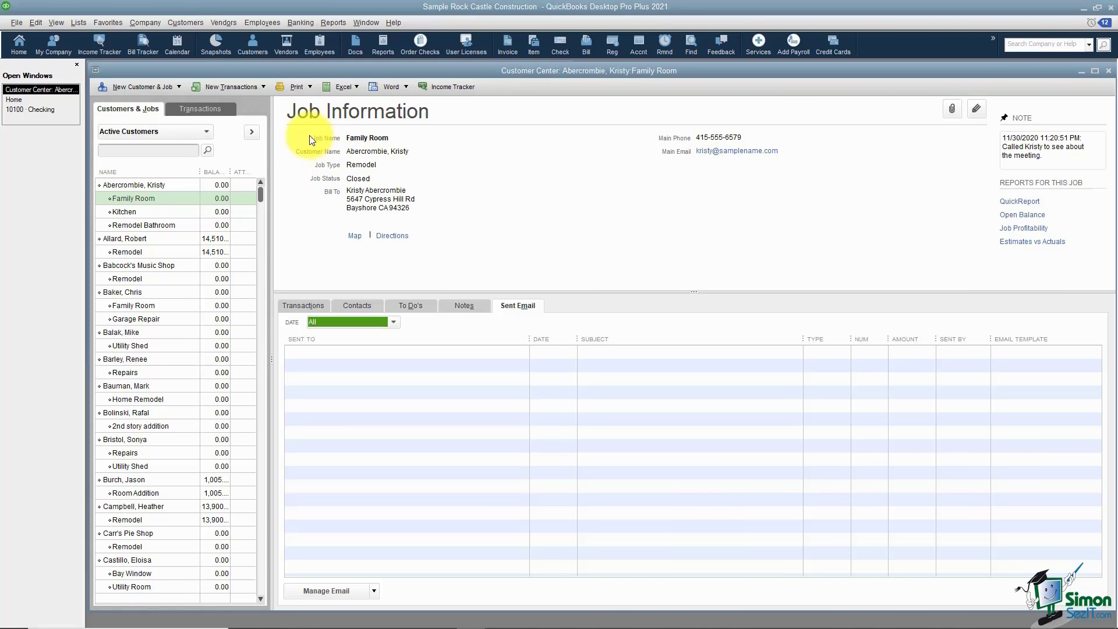
click(309, 89)
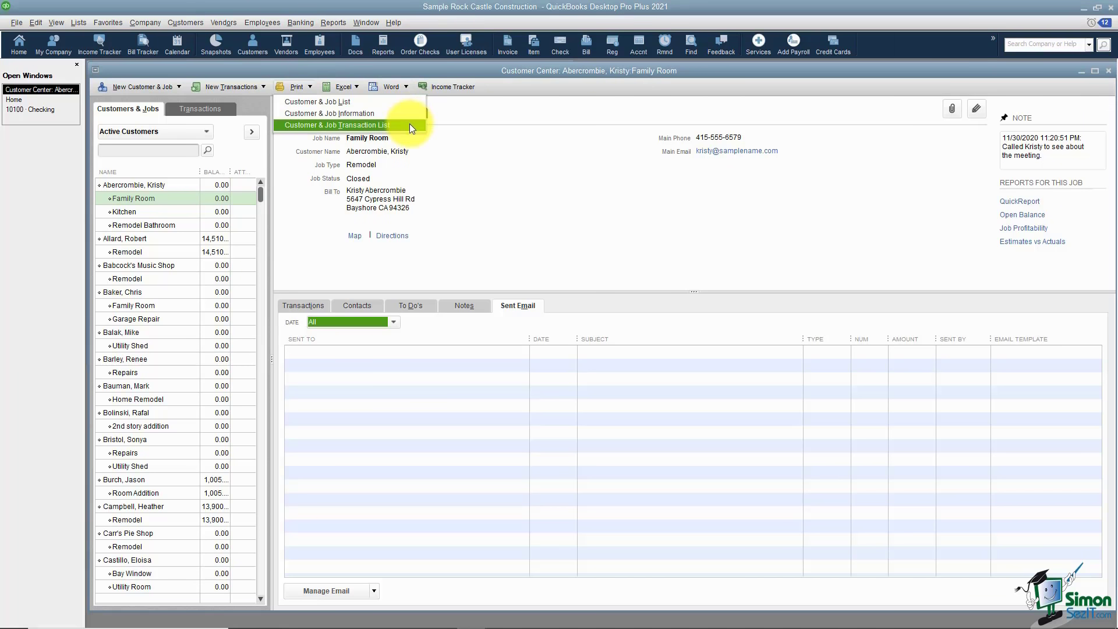
click(417, 149)
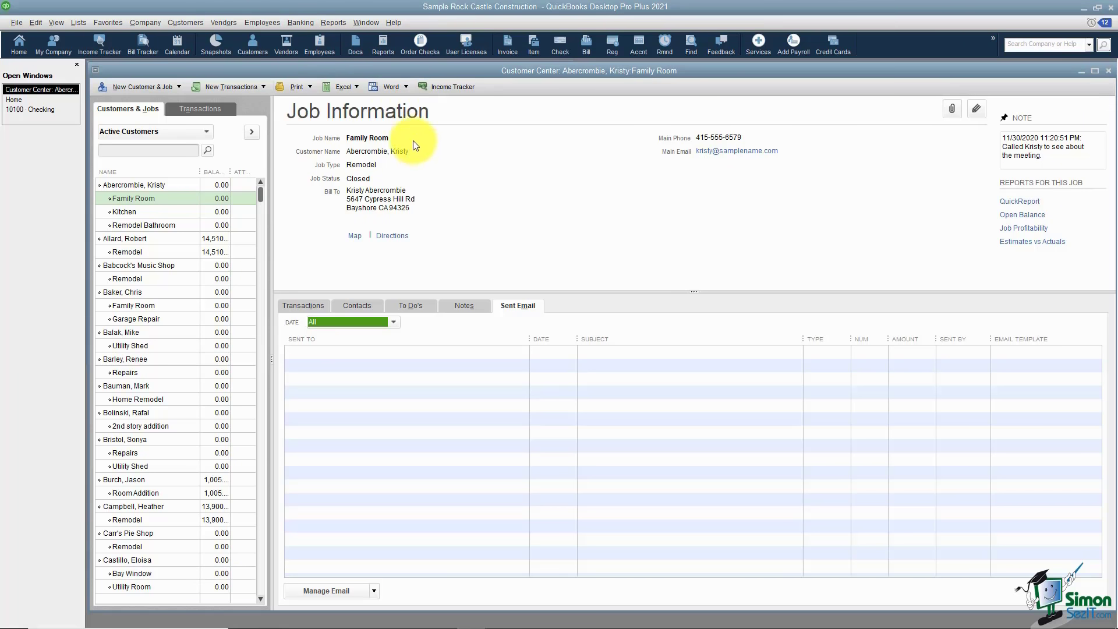
click(356, 87)
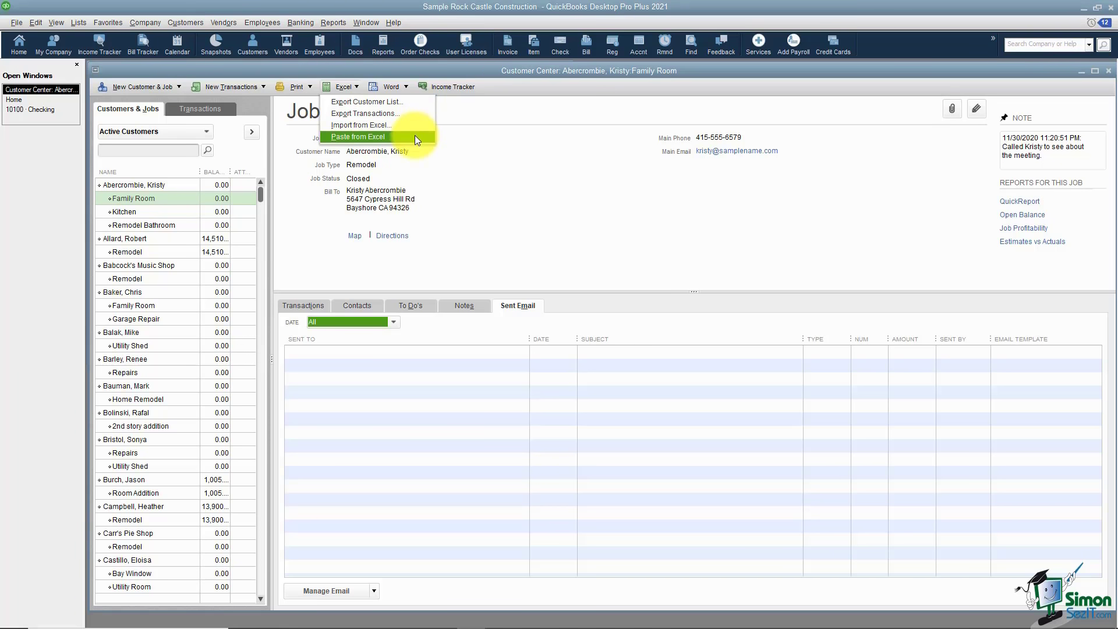
click(400, 89)
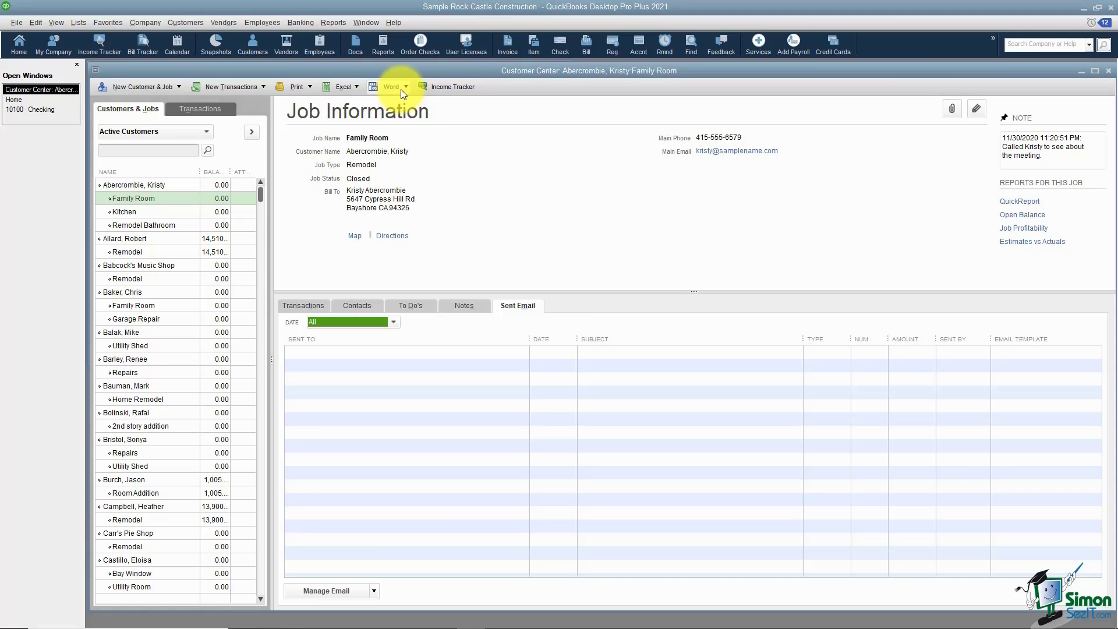
click(406, 85)
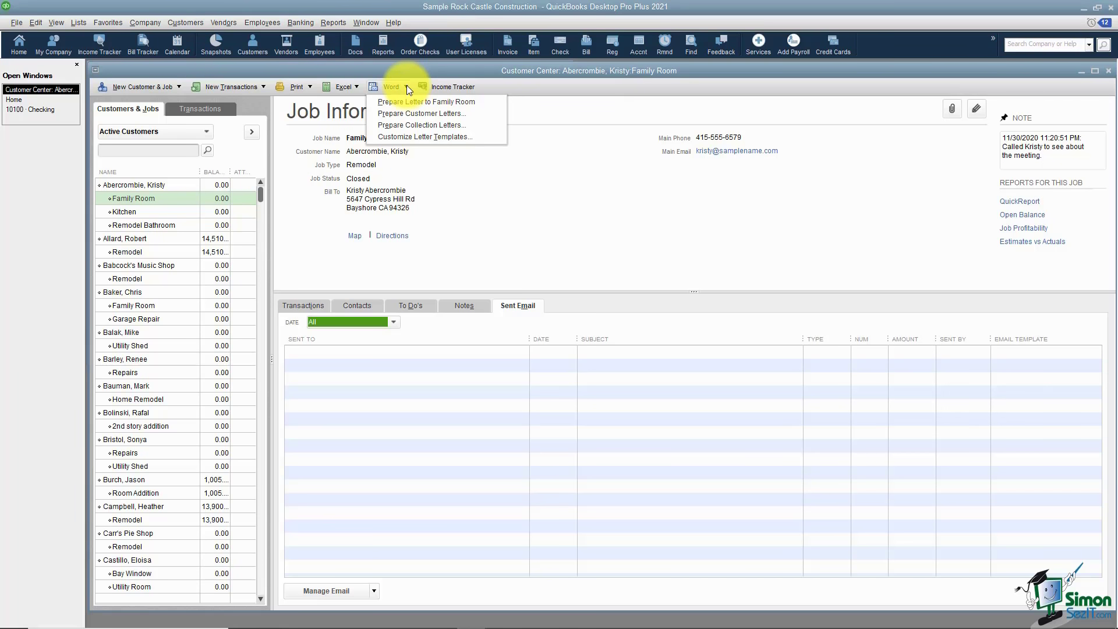
click(449, 162)
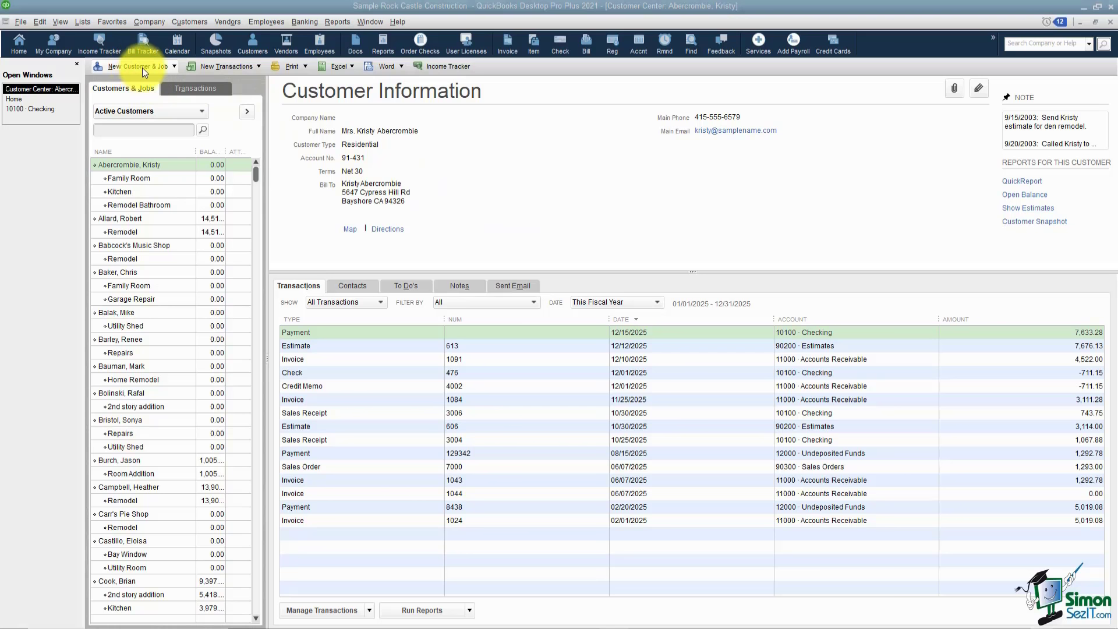
Start a blank customer record from the New Customer & Job menu's New Customer option
click(172, 67)
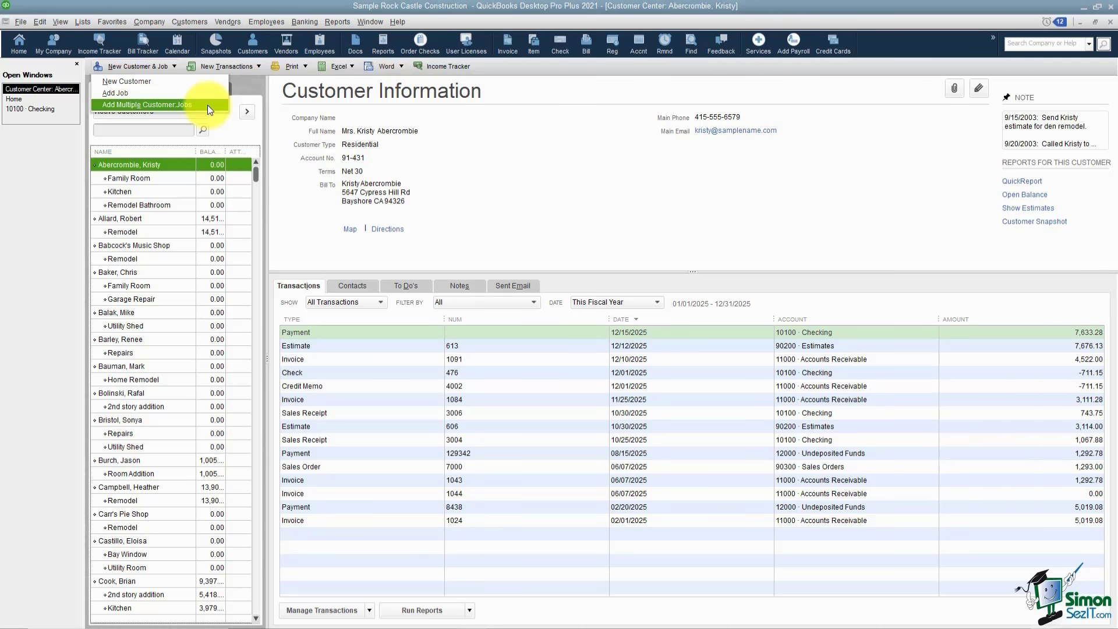
click(153, 81)
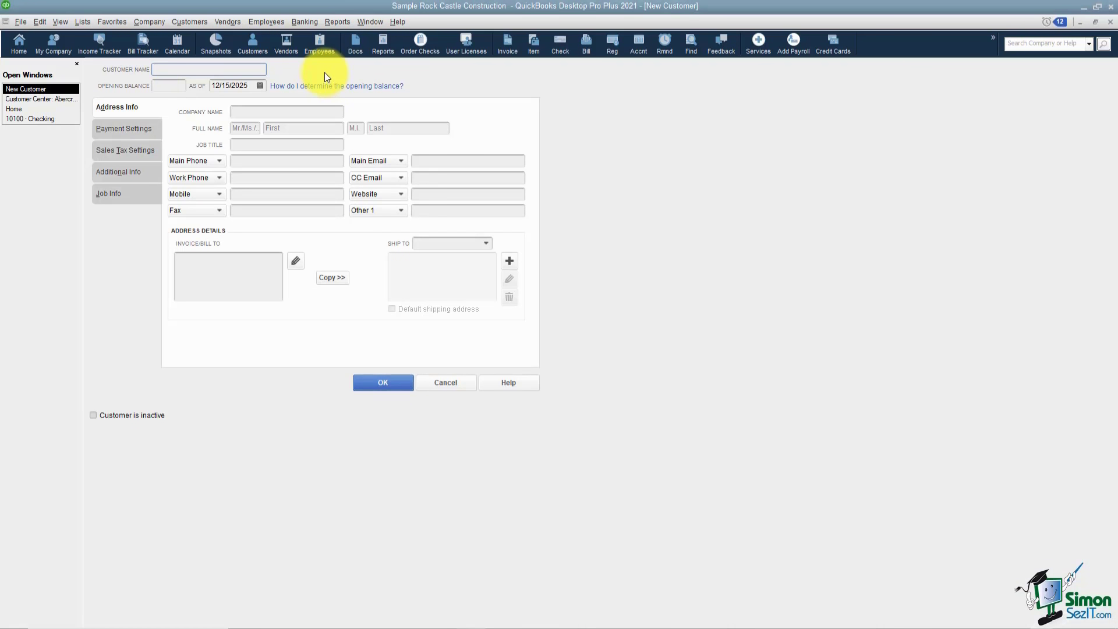
Enter the customer's name in Customer Name as last name, comma, first name
drag(188, 70, 173, 69)
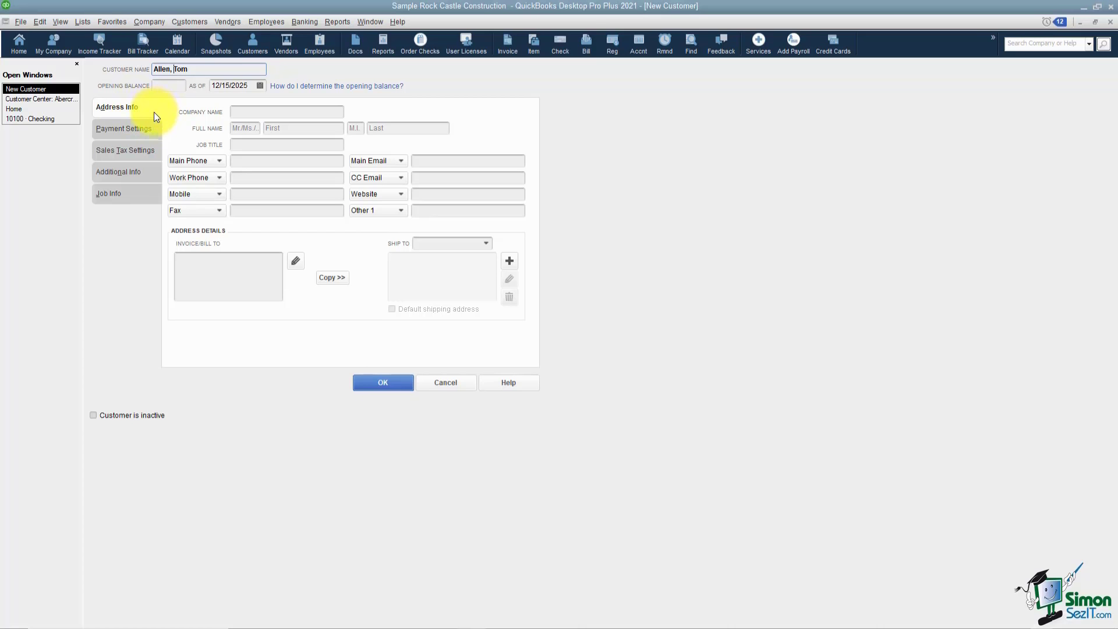
Enter company ABC Plumbing, title Mr., and the customer's first and last names
click(252, 112)
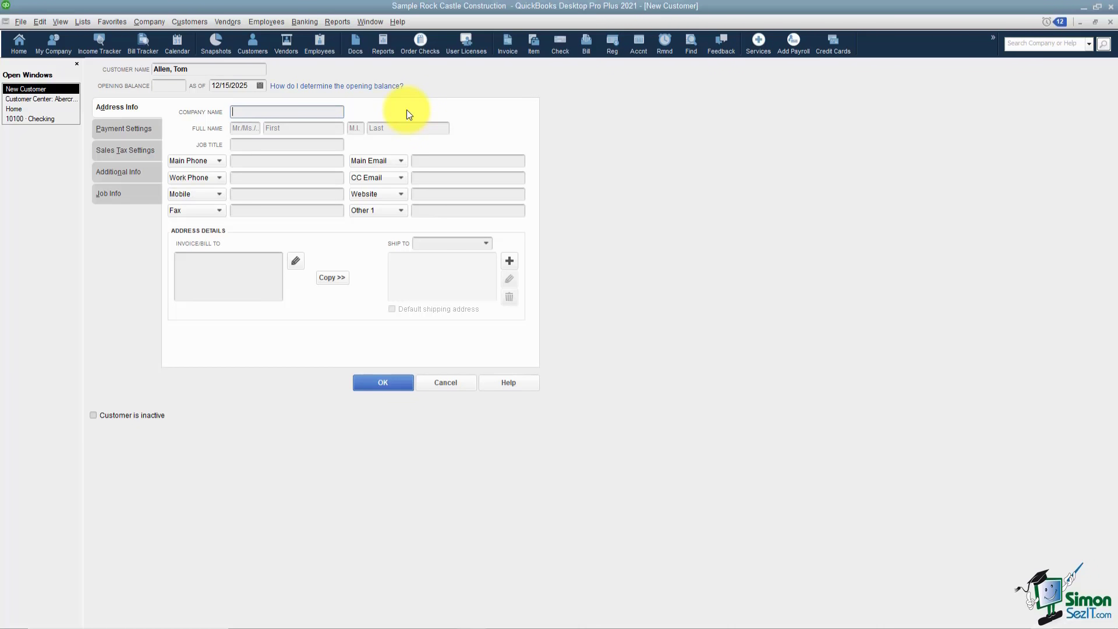
text(ABC Plumbing)
click(247, 127)
key(Tab)
key(Tab)
key(Tab)
key(Tab)
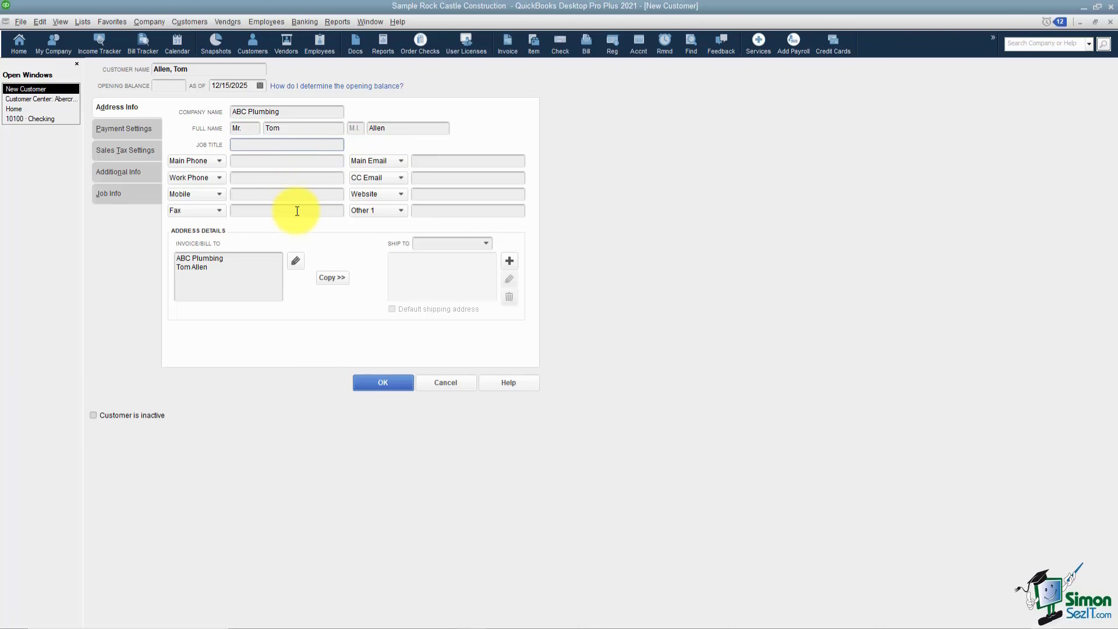
click(220, 161)
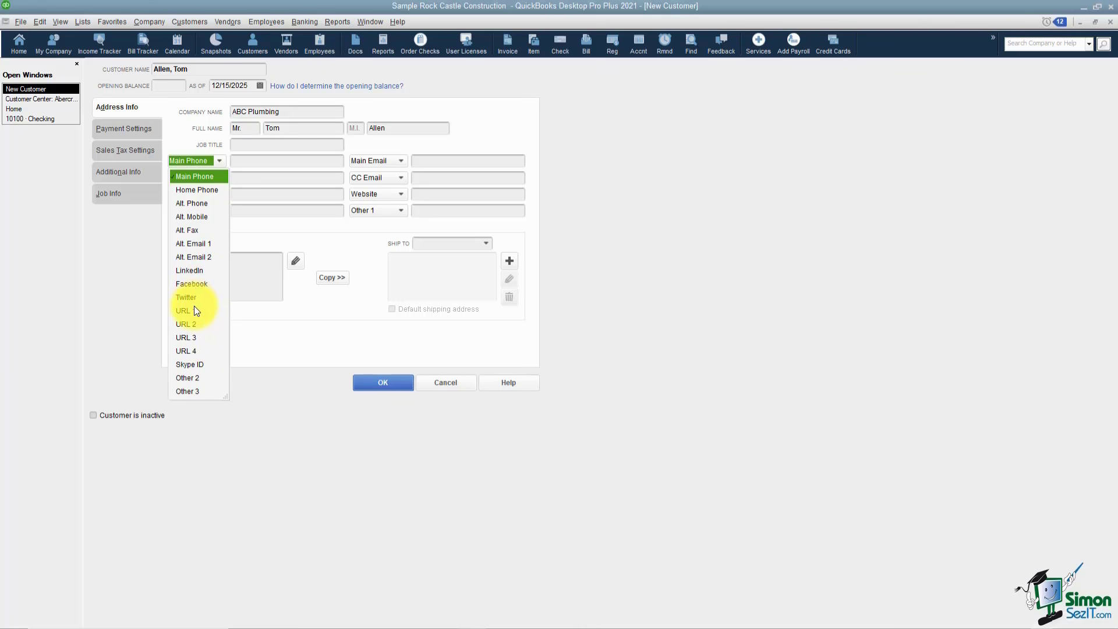
Set the phone type to Alt. Mobile and enter an Attn: line plus the street and city/state/ZIP address in Bill To
click(194, 216)
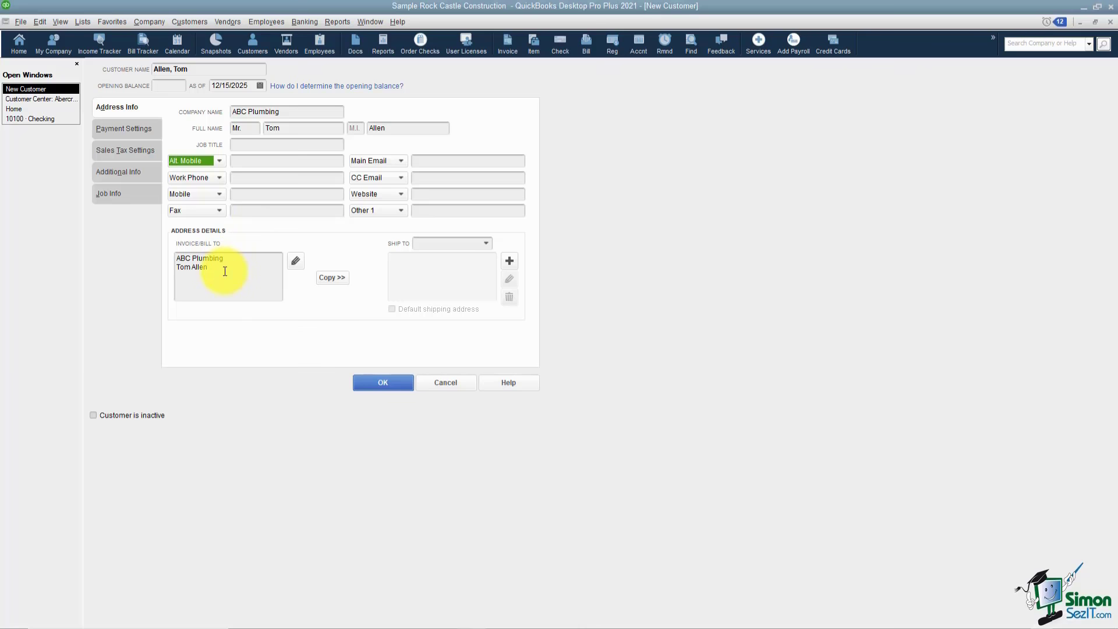
click(220, 269)
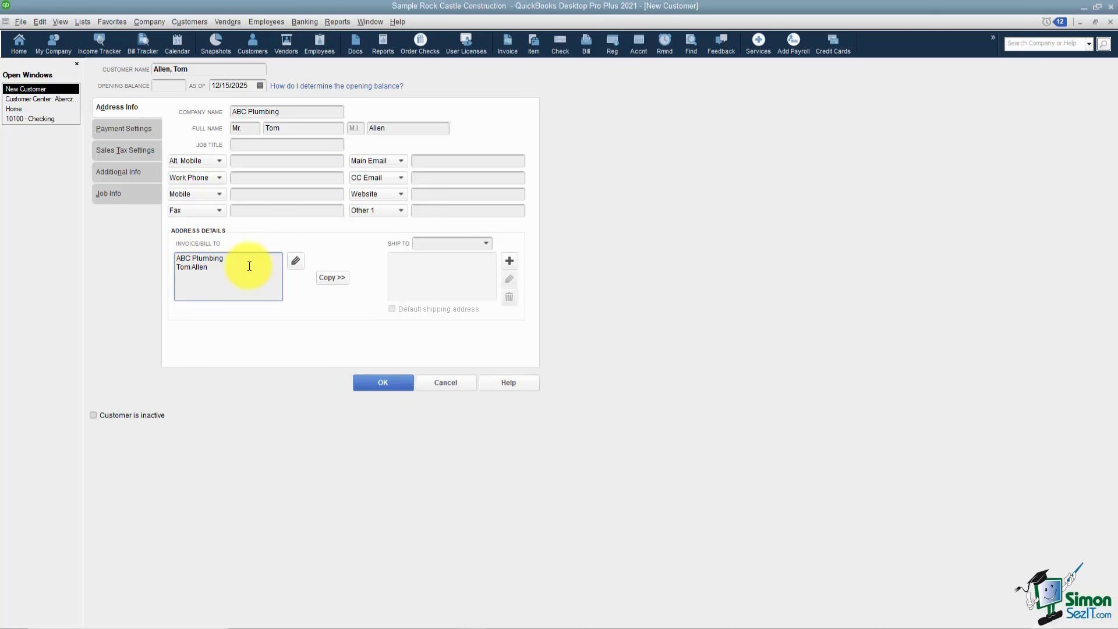
text(Attn:)
key(Return)
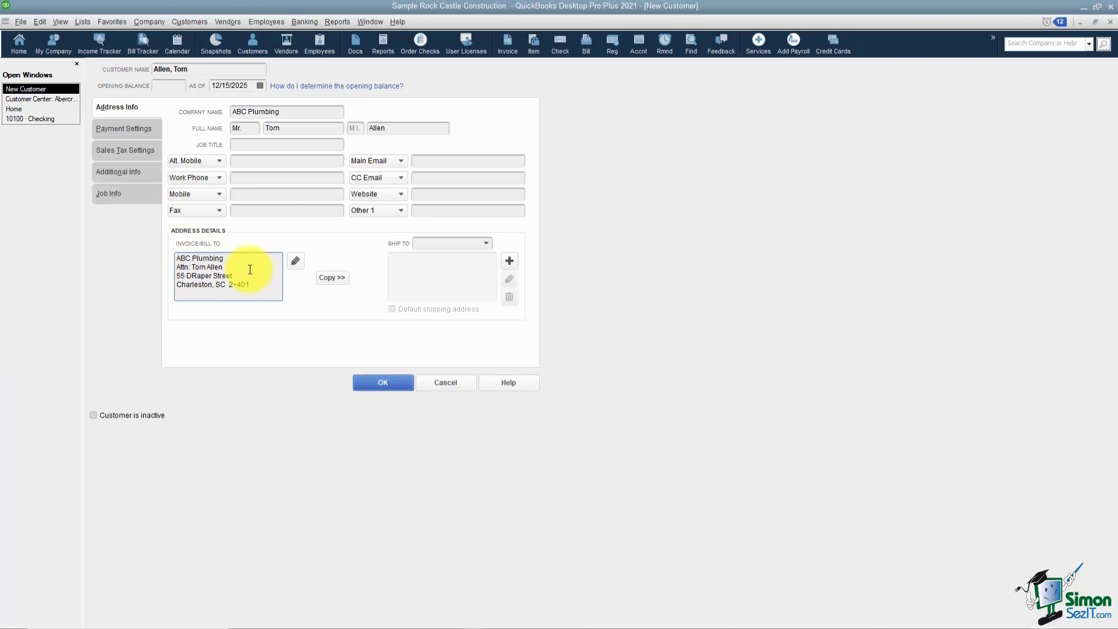
click(196, 275)
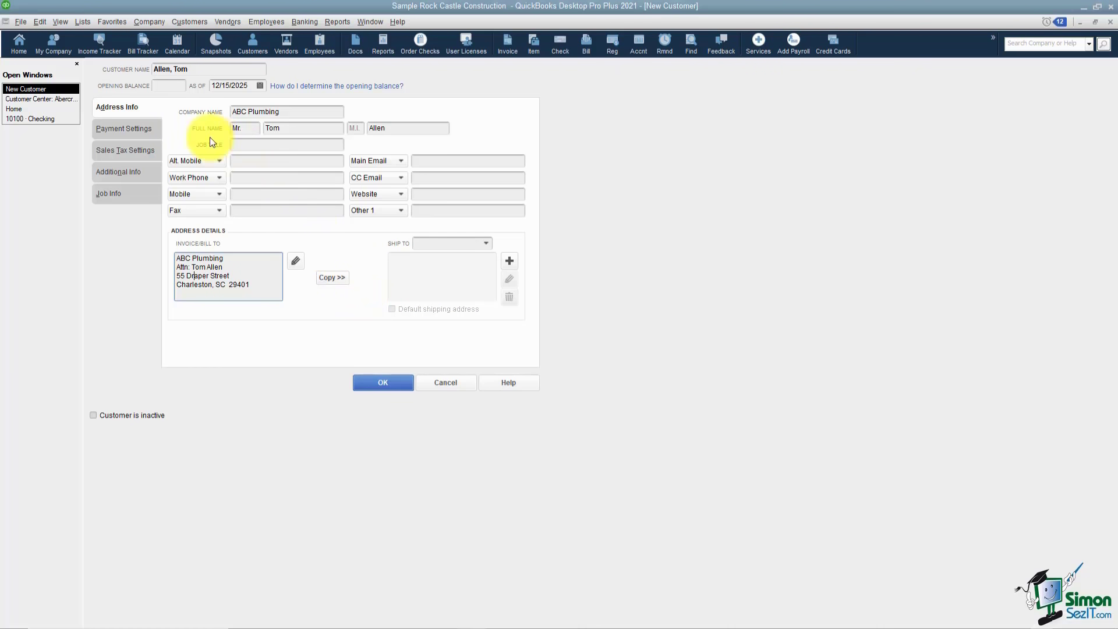
click(136, 130)
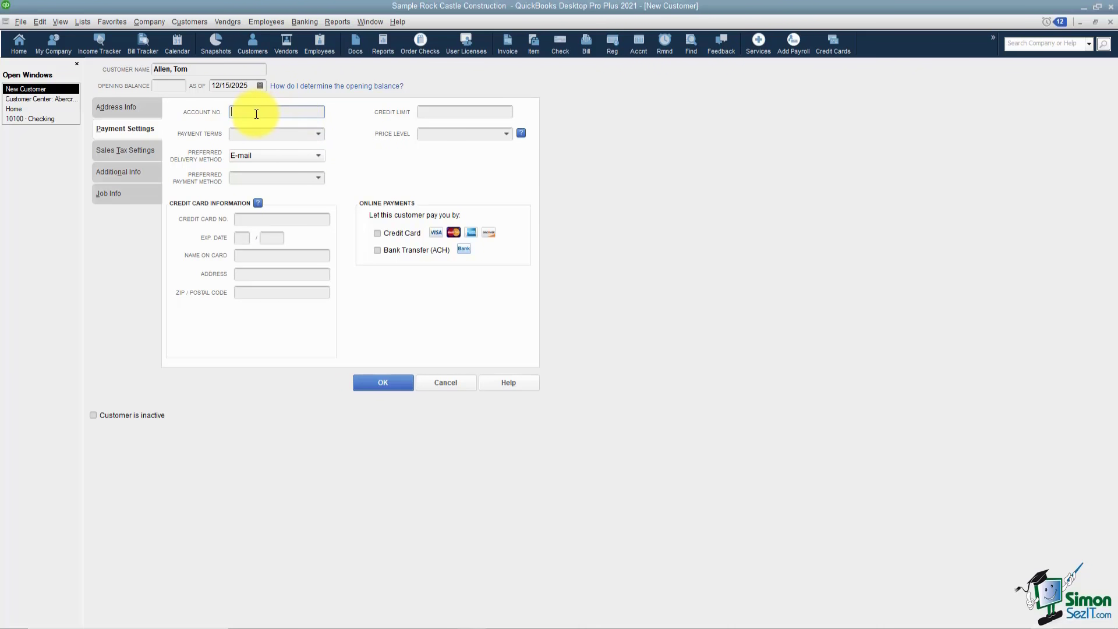
Set payment terms to Net 30 and keep E-mail as the preferred delivery method
click(318, 134)
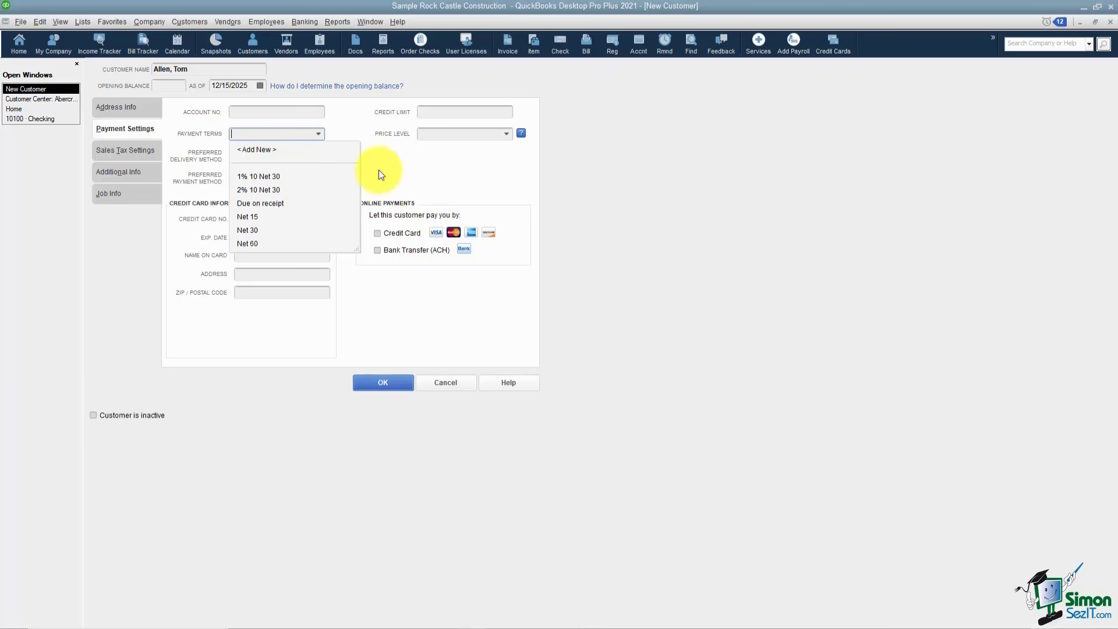
click(252, 231)
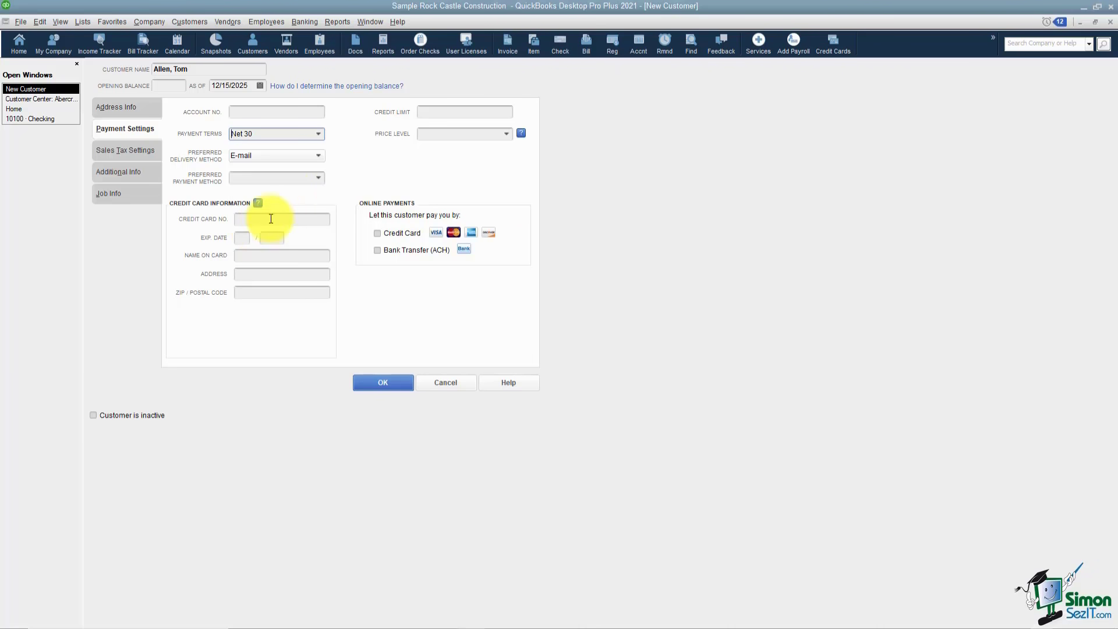
click(318, 158)
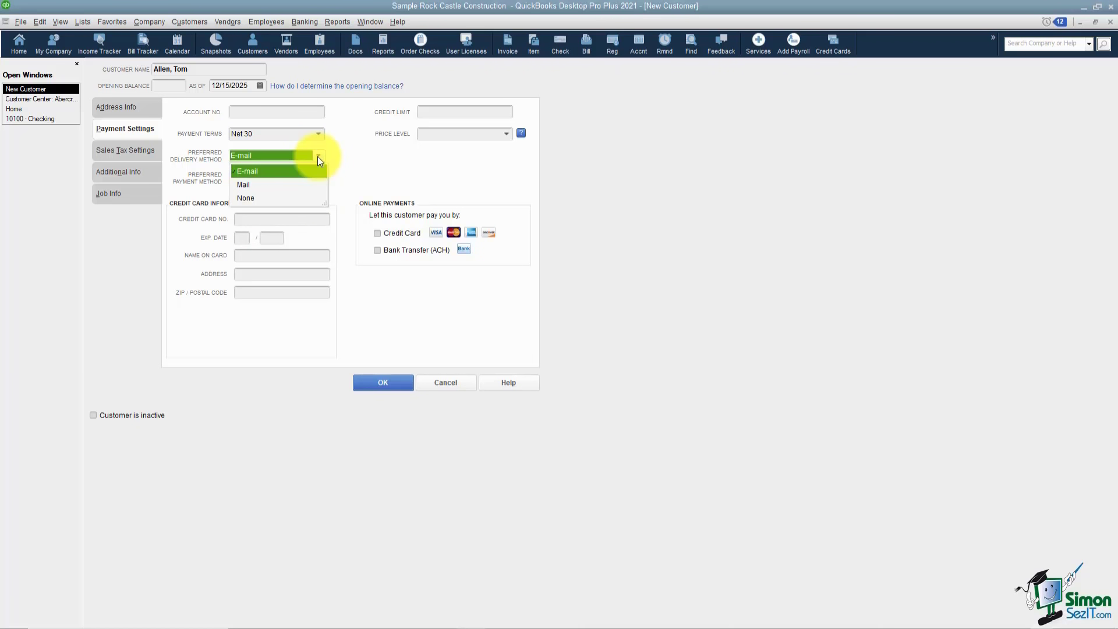
click(363, 175)
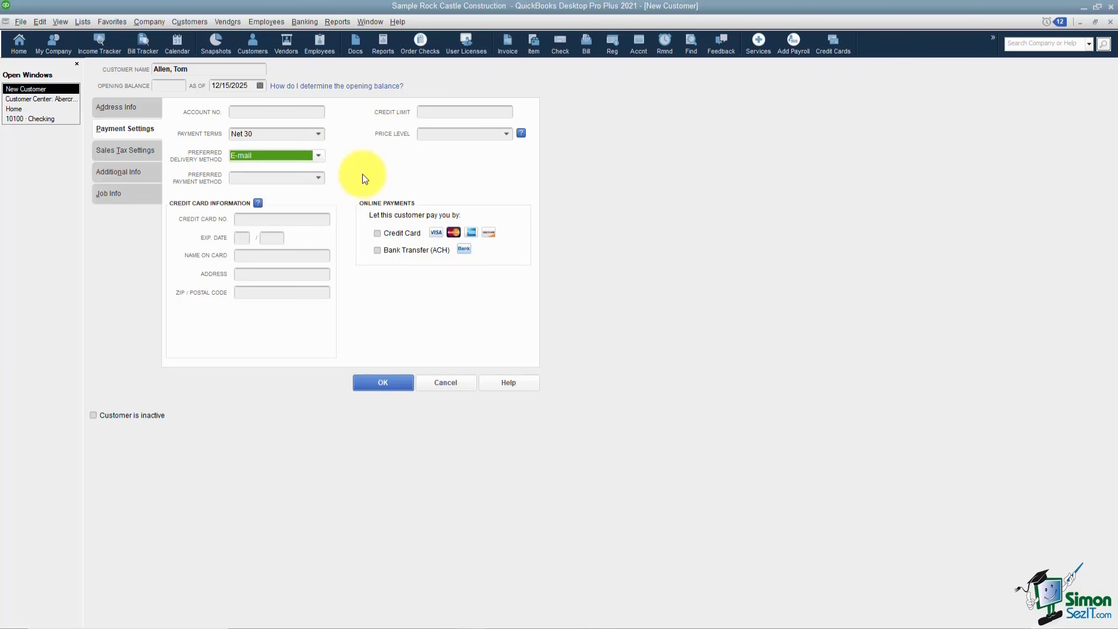
click(319, 178)
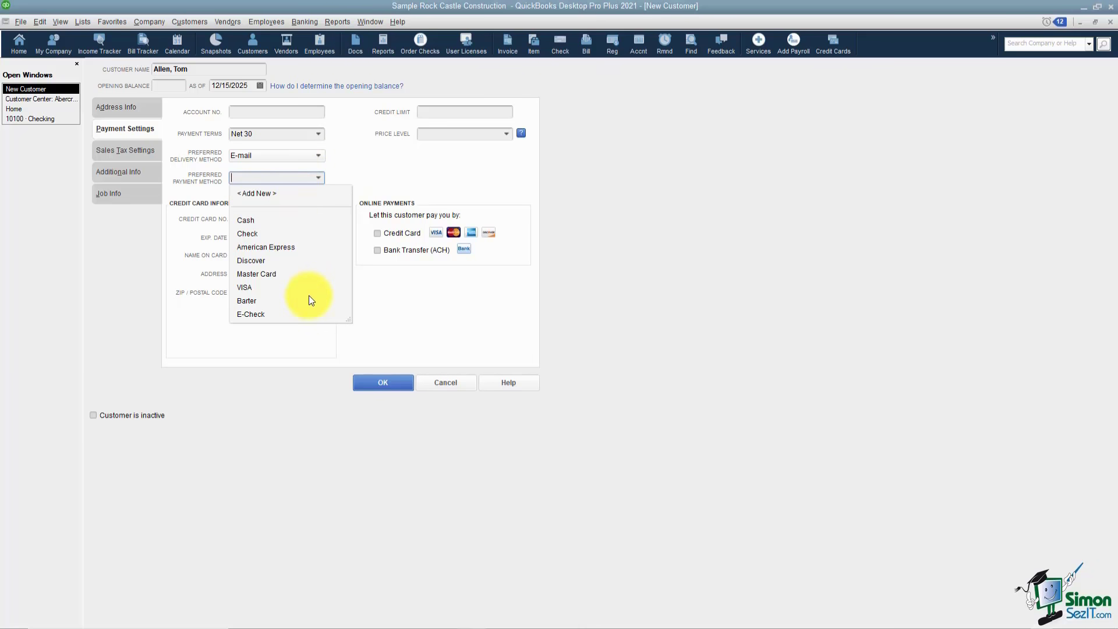
Add a new PayPal payment method with payment type Cash
click(275, 194)
text(PayPal)
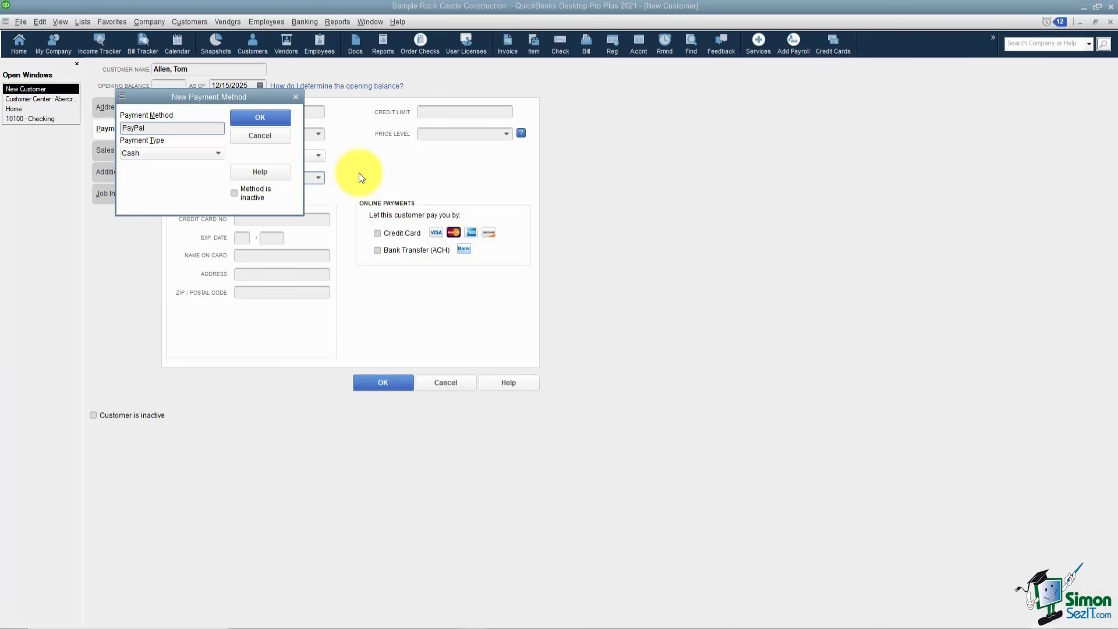
click(218, 154)
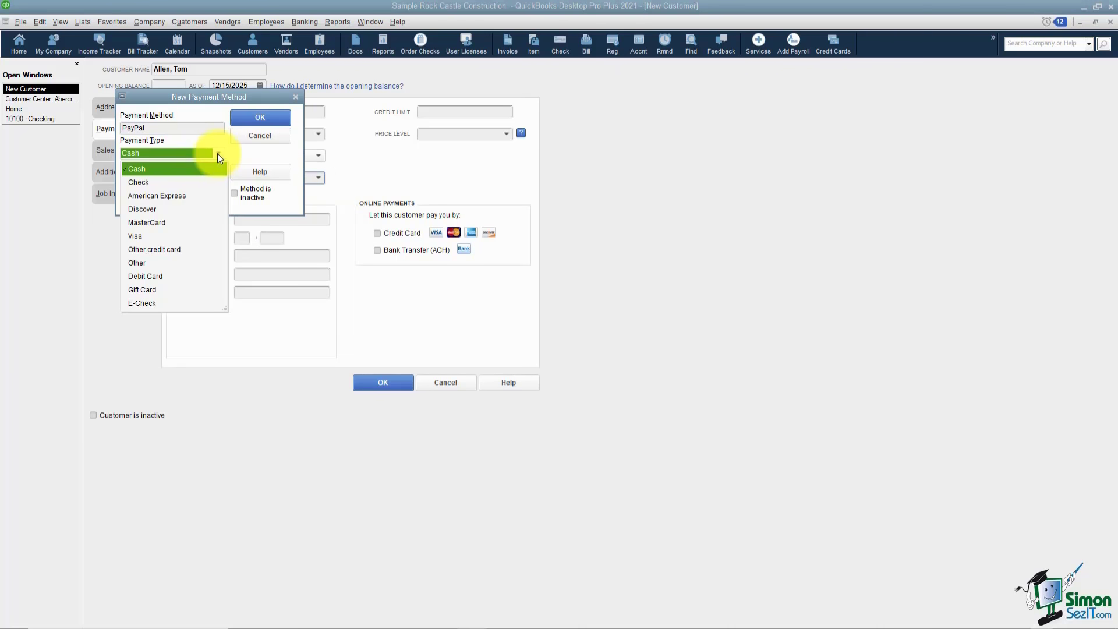
click(180, 167)
click(249, 120)
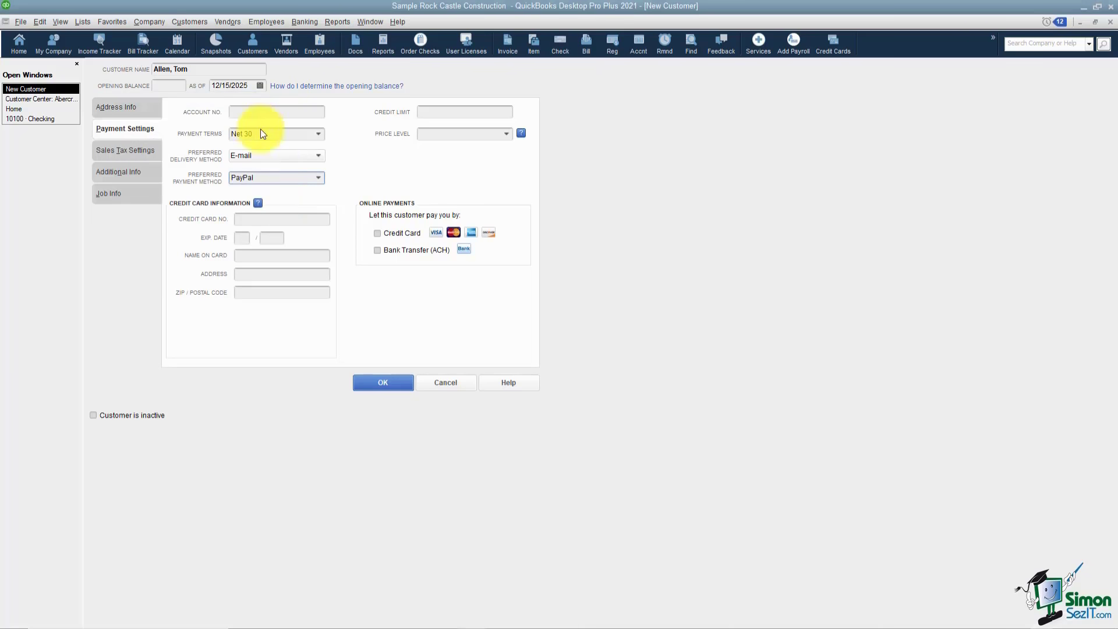
Keep PayPal as the preferred payment method and bring up the Price Level choices
click(318, 178)
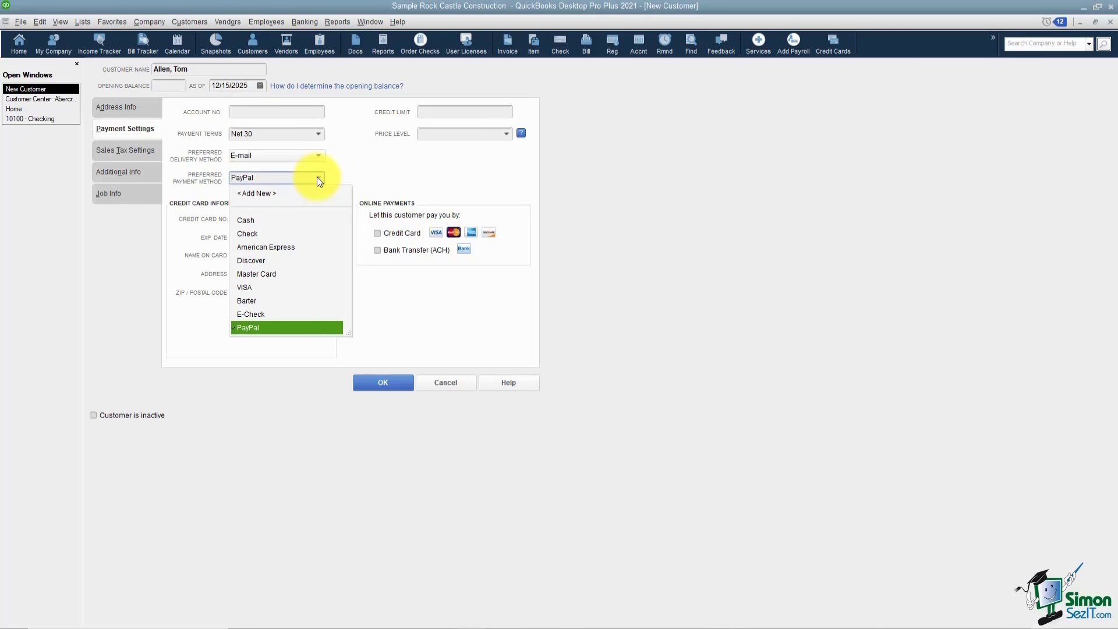
click(317, 177)
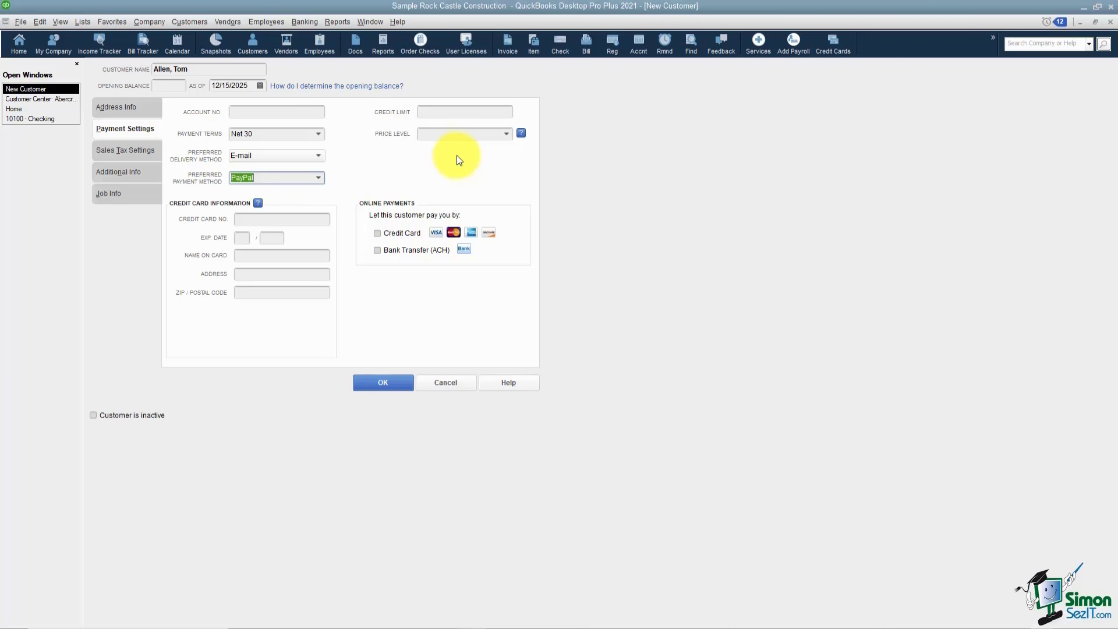
click(506, 135)
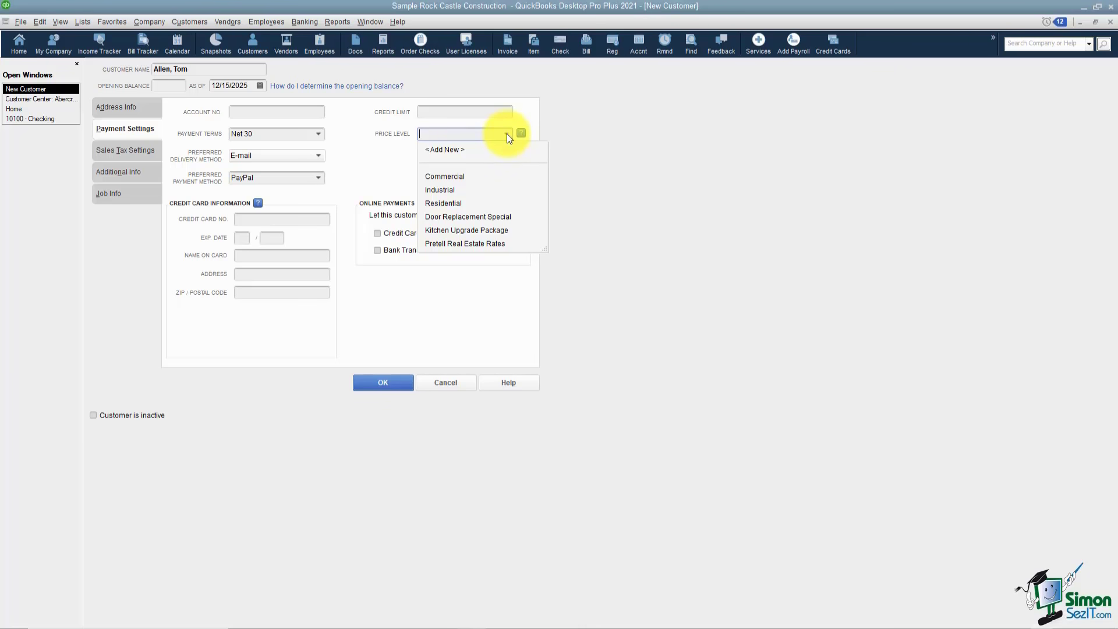
click(453, 150)
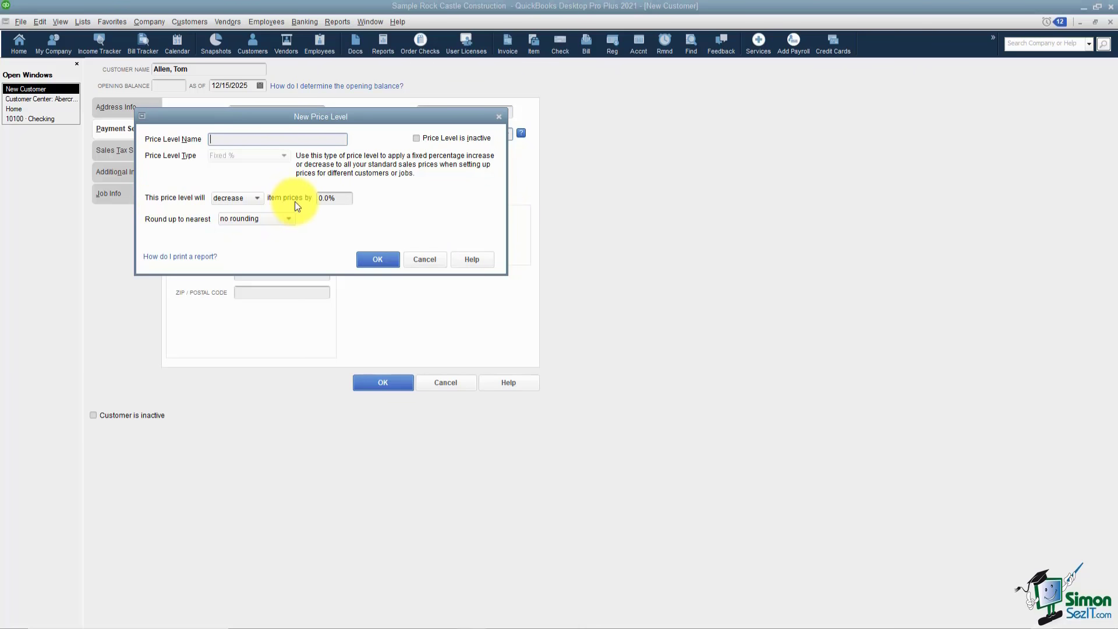
click(325, 200)
text(1)
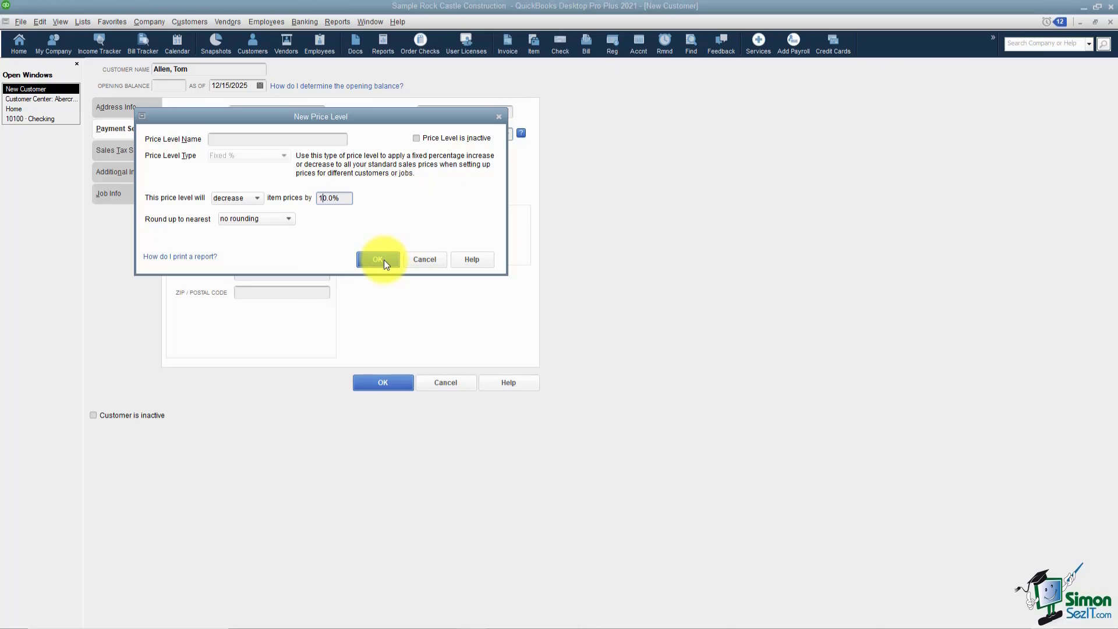
click(424, 259)
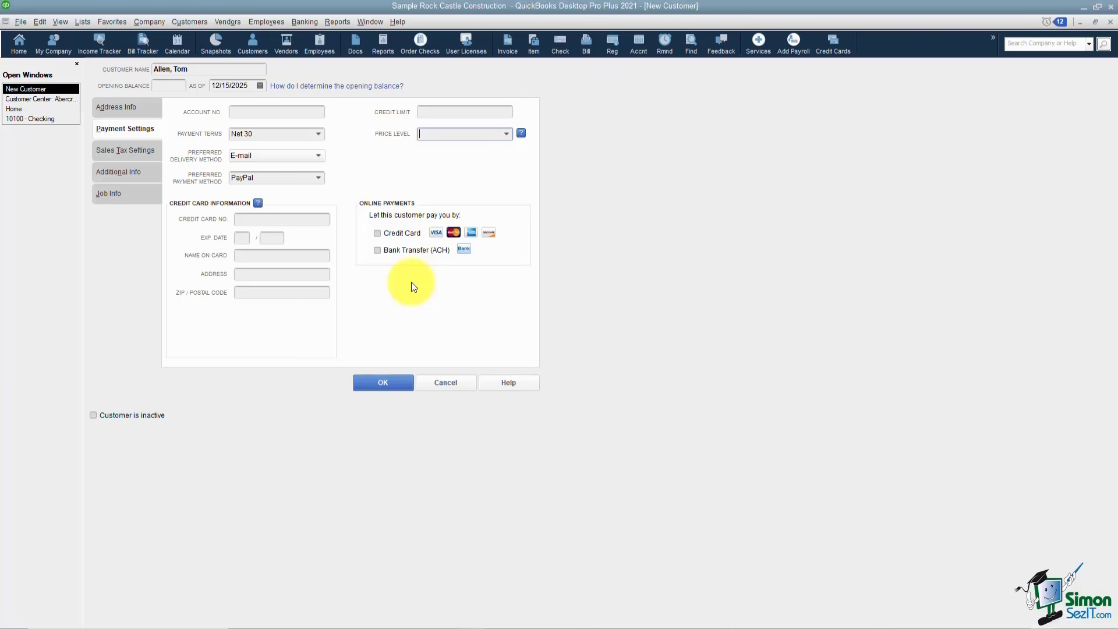
In Sales Tax Settings, confirm tax code Tax and tax item San Tomas
click(142, 152)
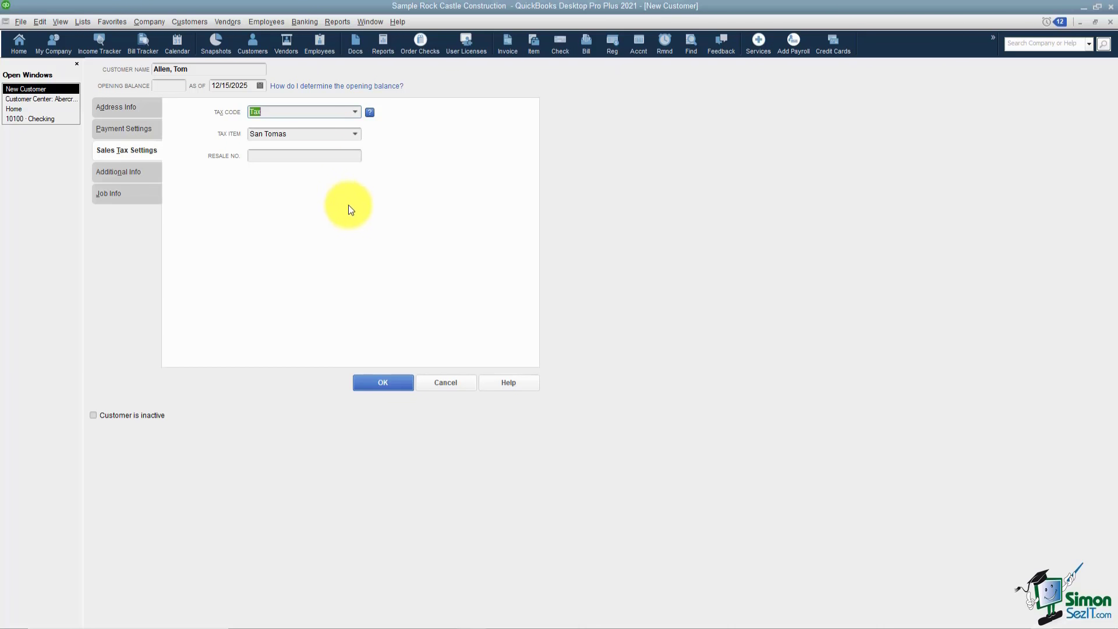
click(354, 113)
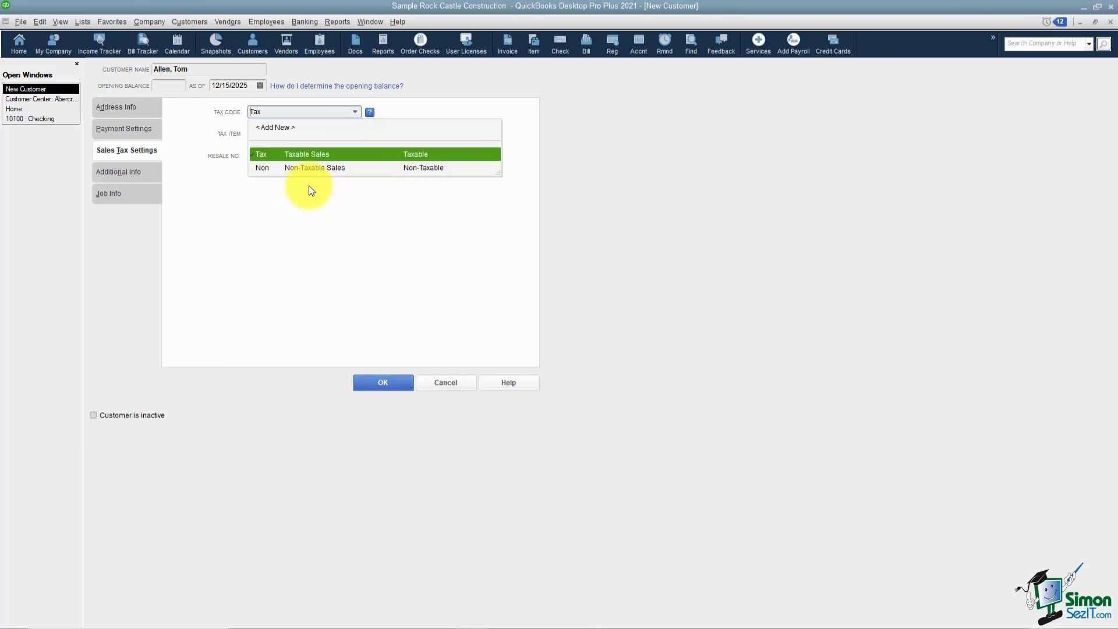
click(410, 112)
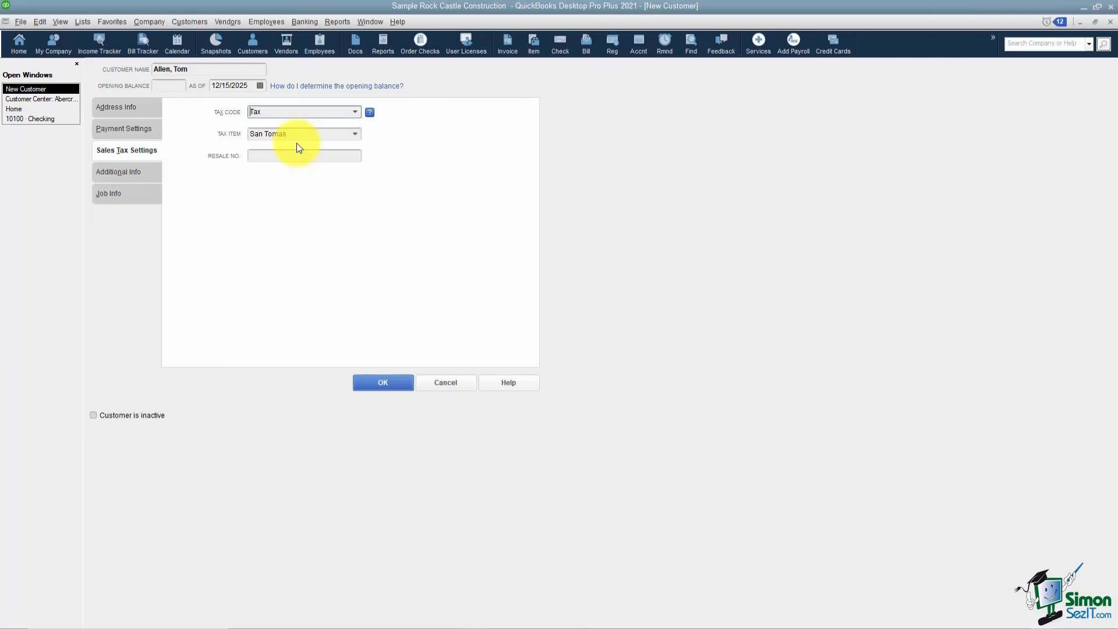
click(355, 135)
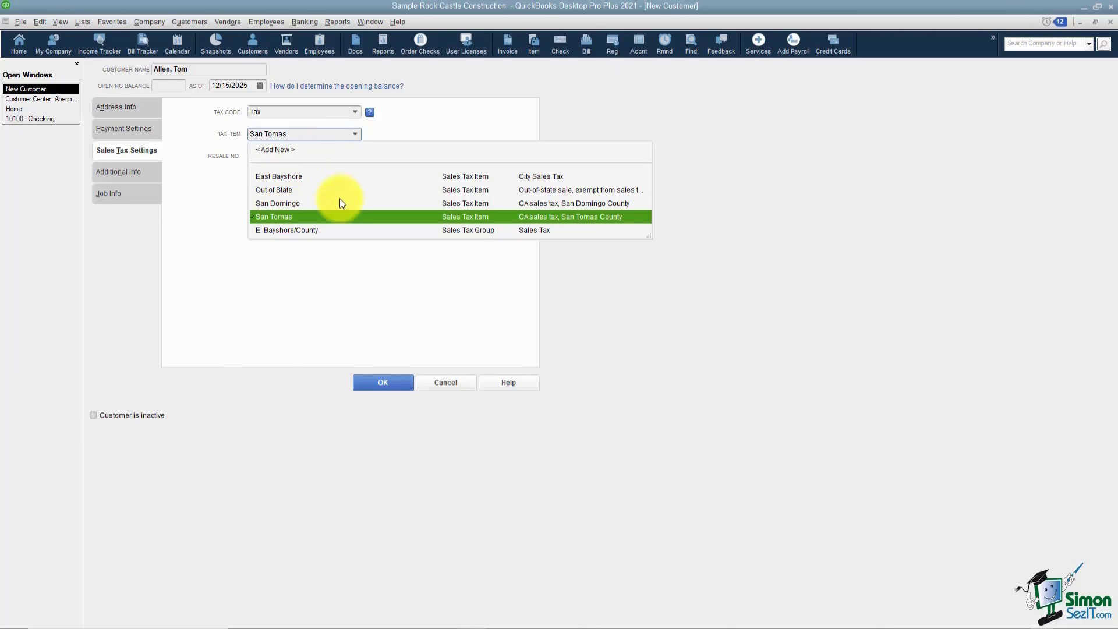
click(392, 128)
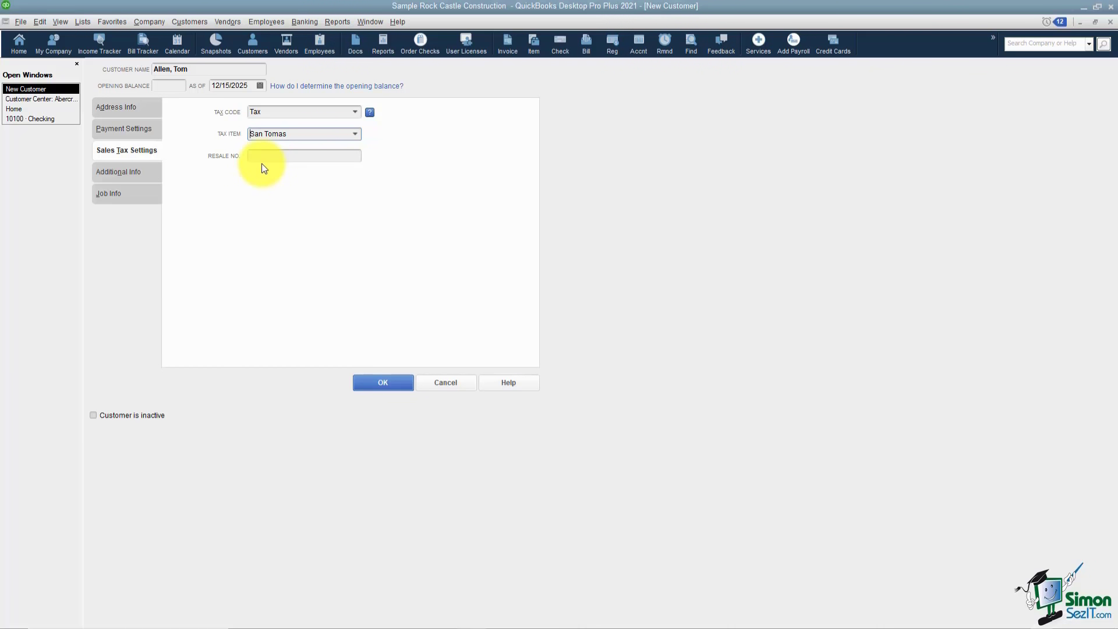
click(356, 112)
click(215, 214)
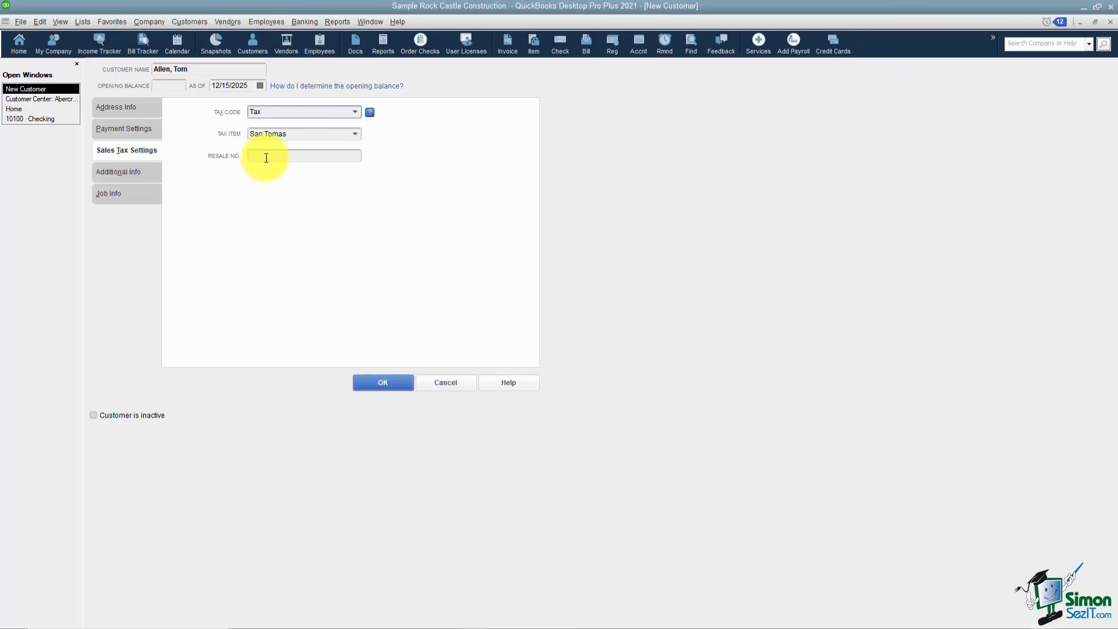
Leave Customer Type and Rep empty, check the custom field setup, and move to Job Info
click(138, 178)
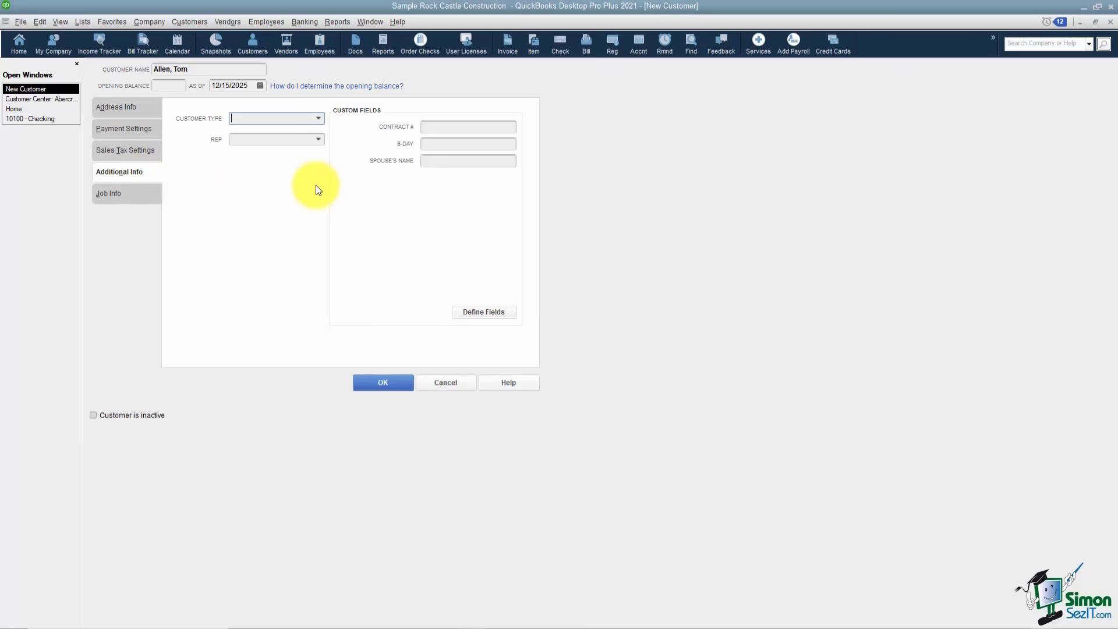
click(319, 118)
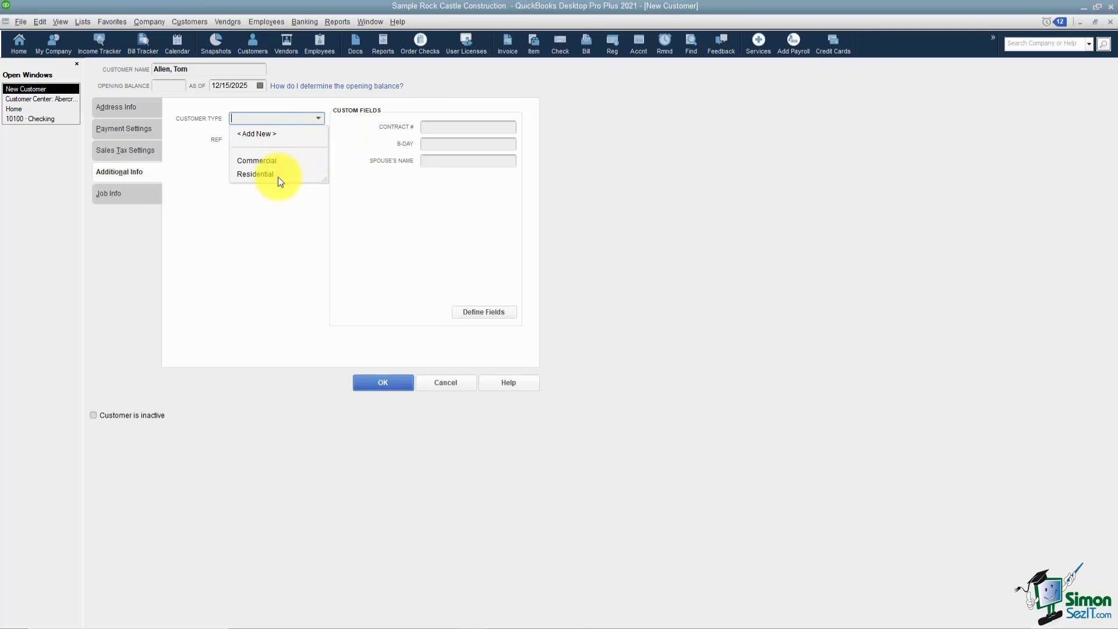
click(270, 203)
click(320, 140)
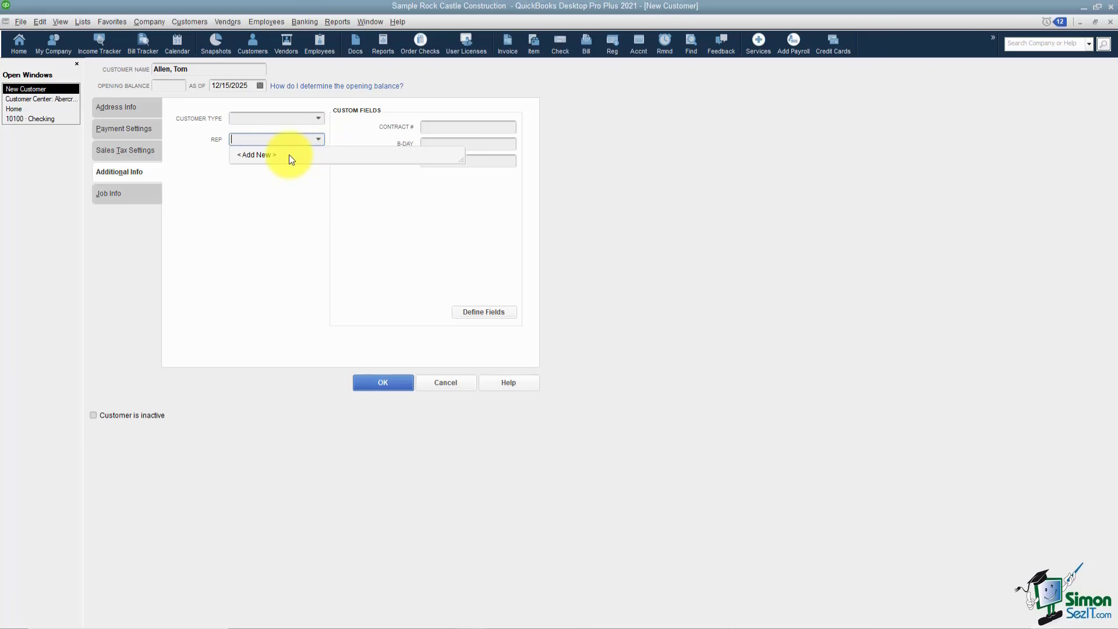
click(285, 187)
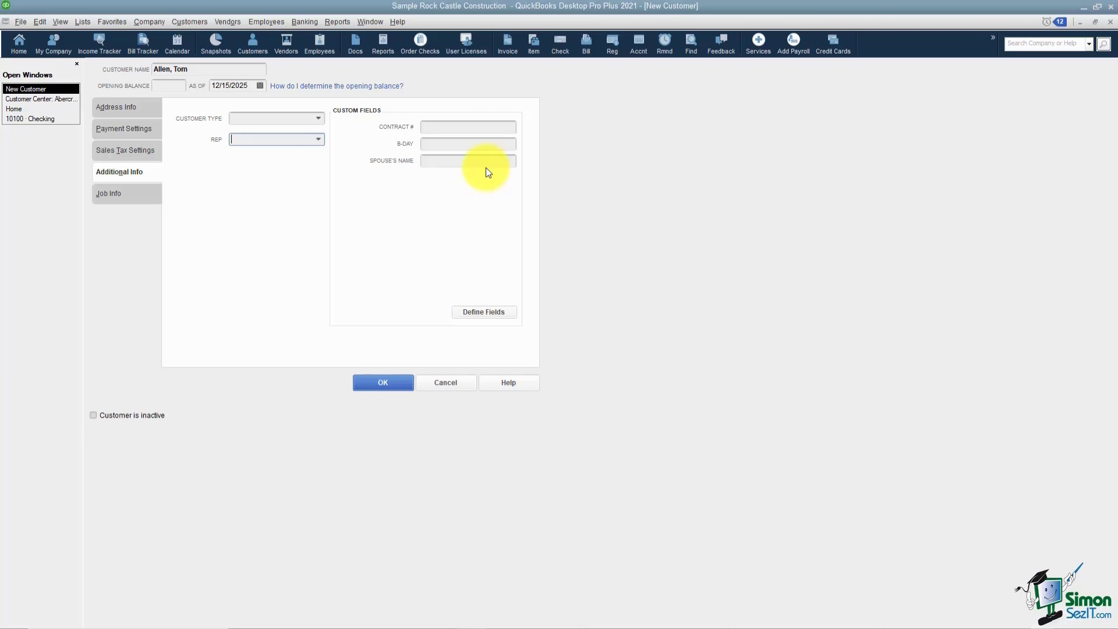
click(478, 312)
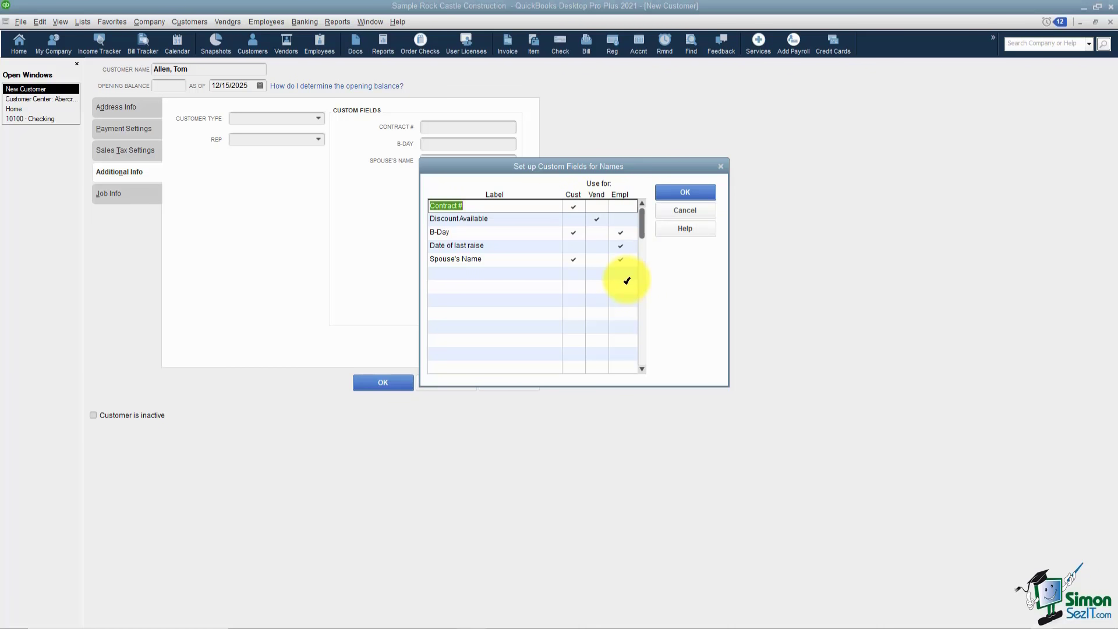
click(677, 191)
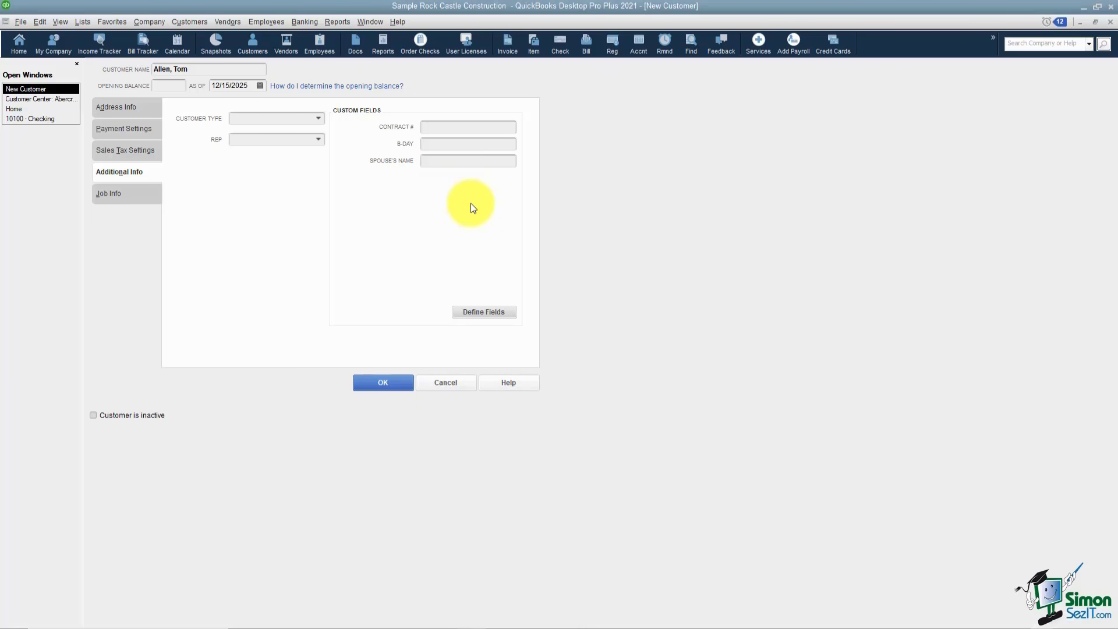
click(111, 195)
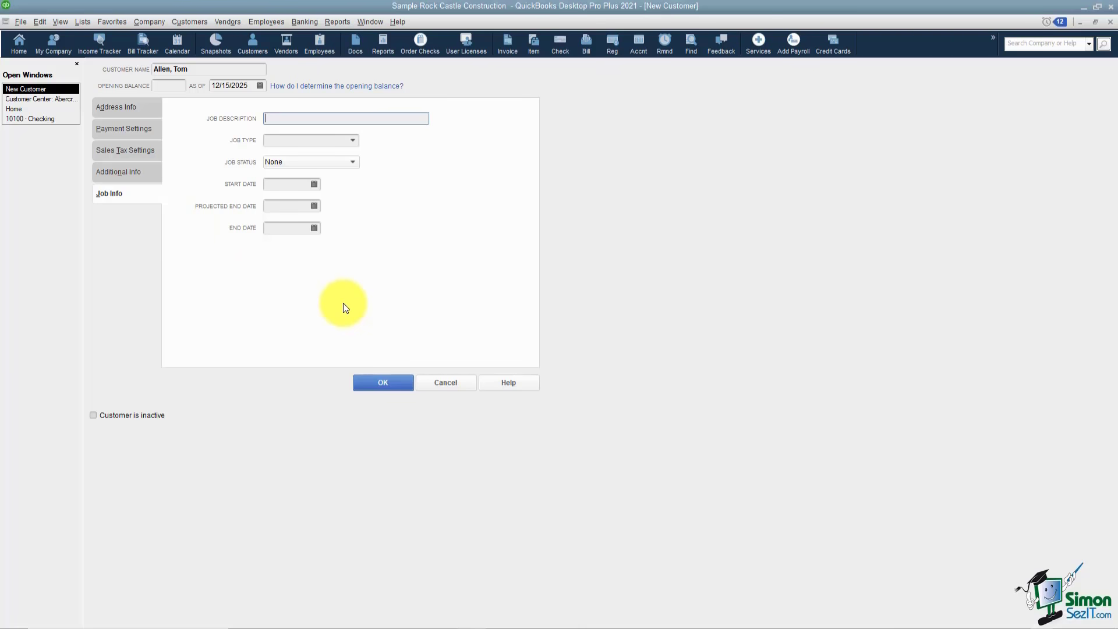
Save the ABC Plumbing customer, sort the customer list by name, and review the saved record
click(388, 386)
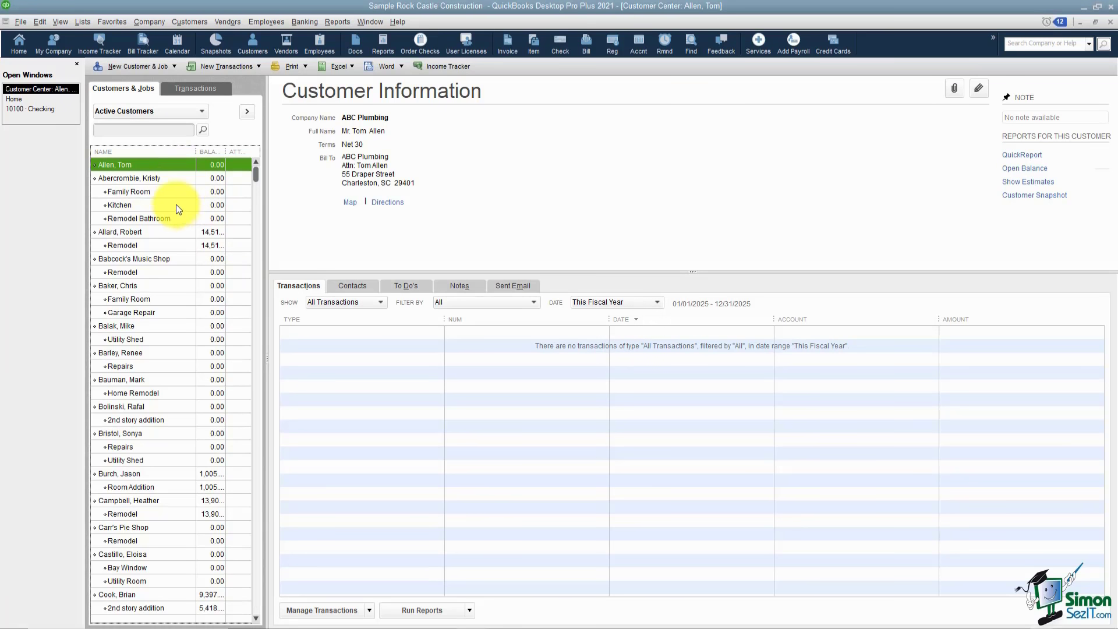
click(141, 153)
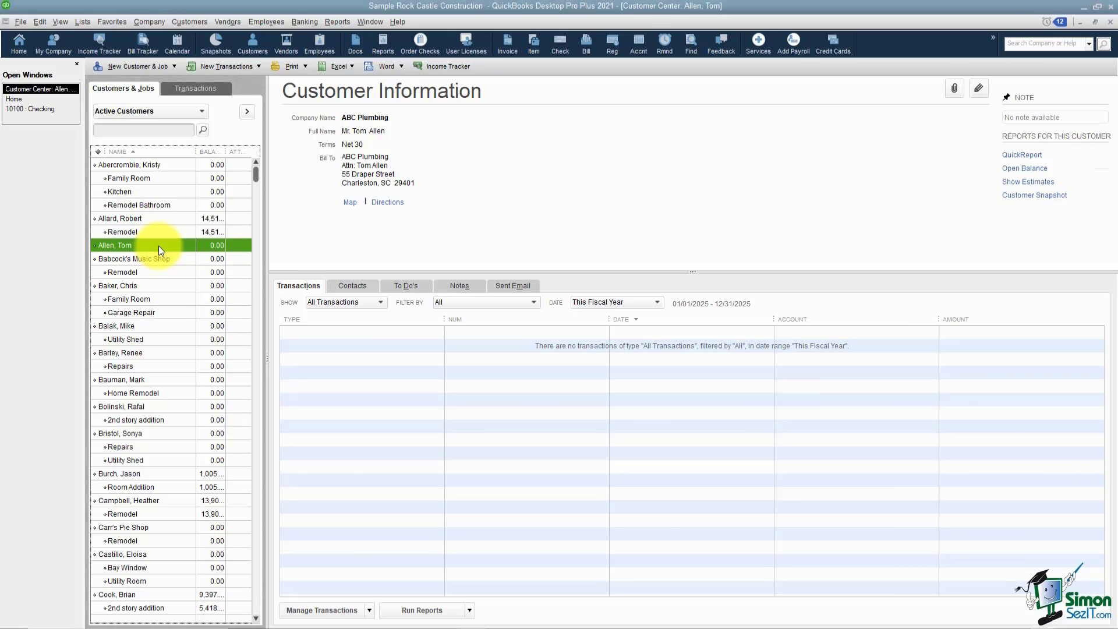
double_click(159, 246)
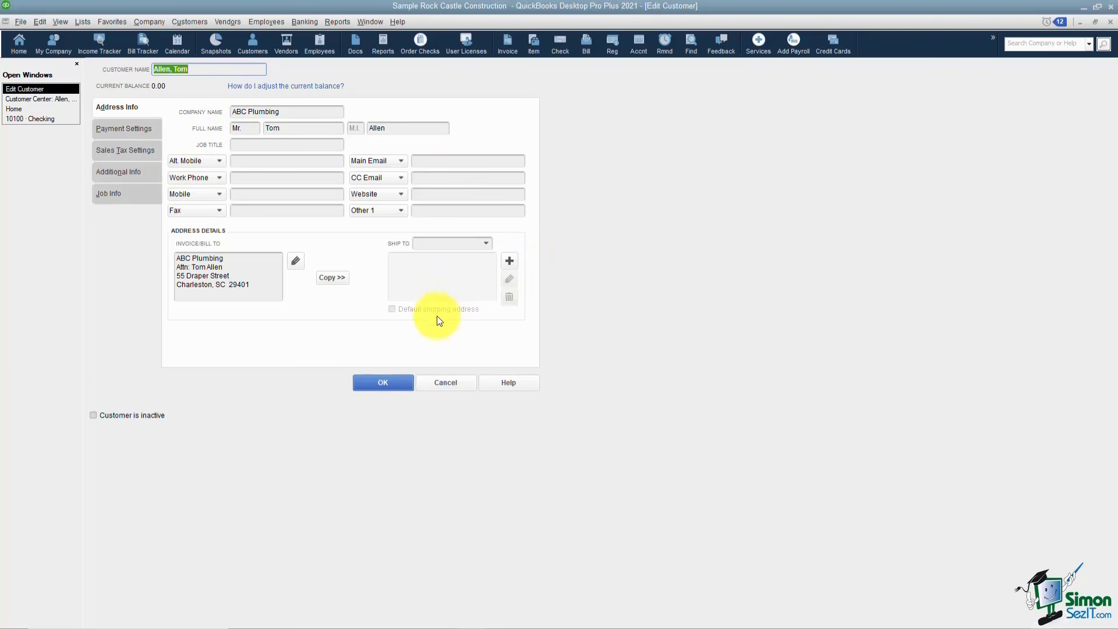
click(380, 383)
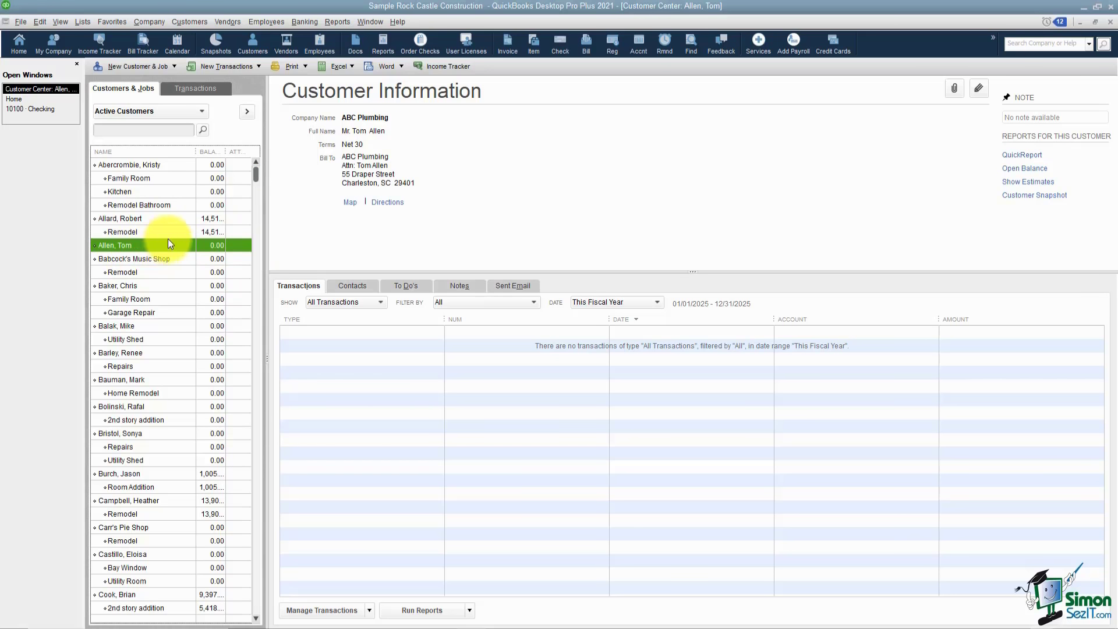
click(173, 65)
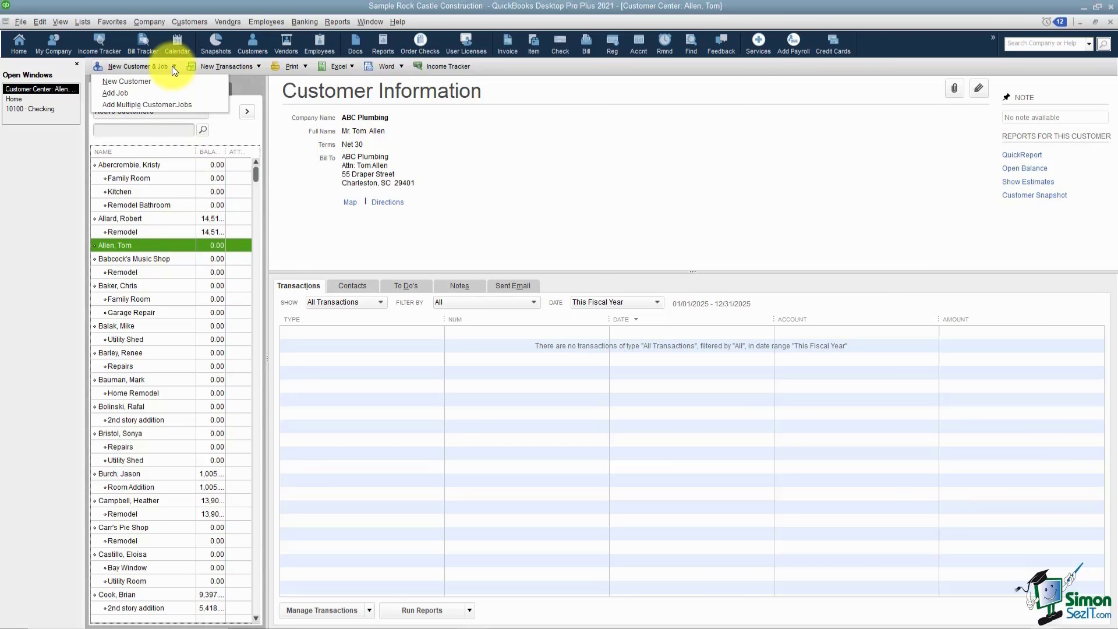
click(164, 92)
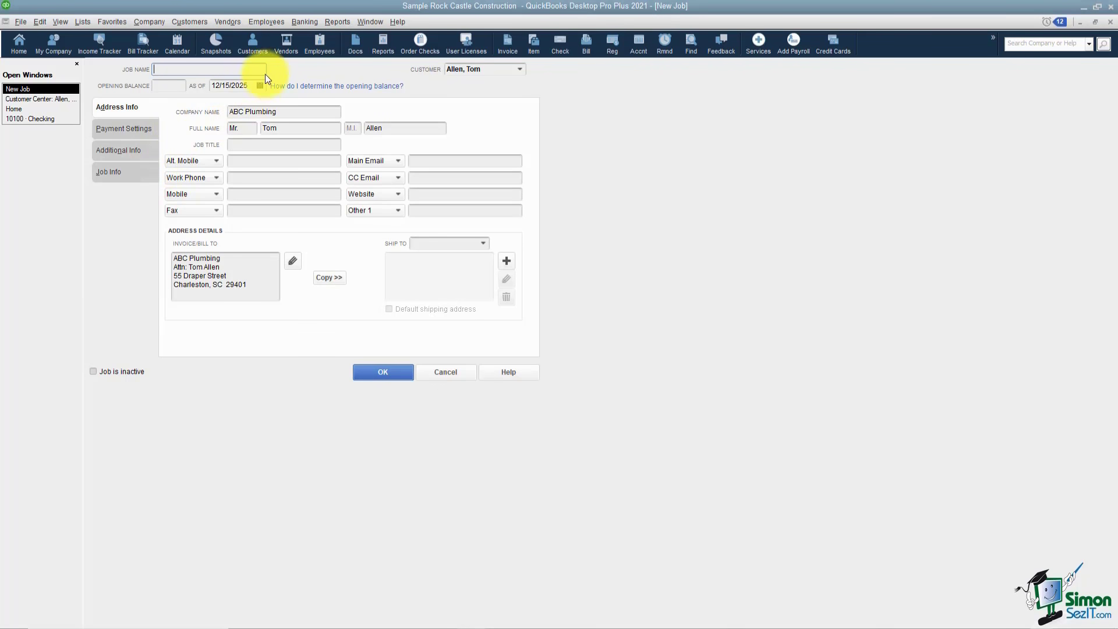
text(Kit)
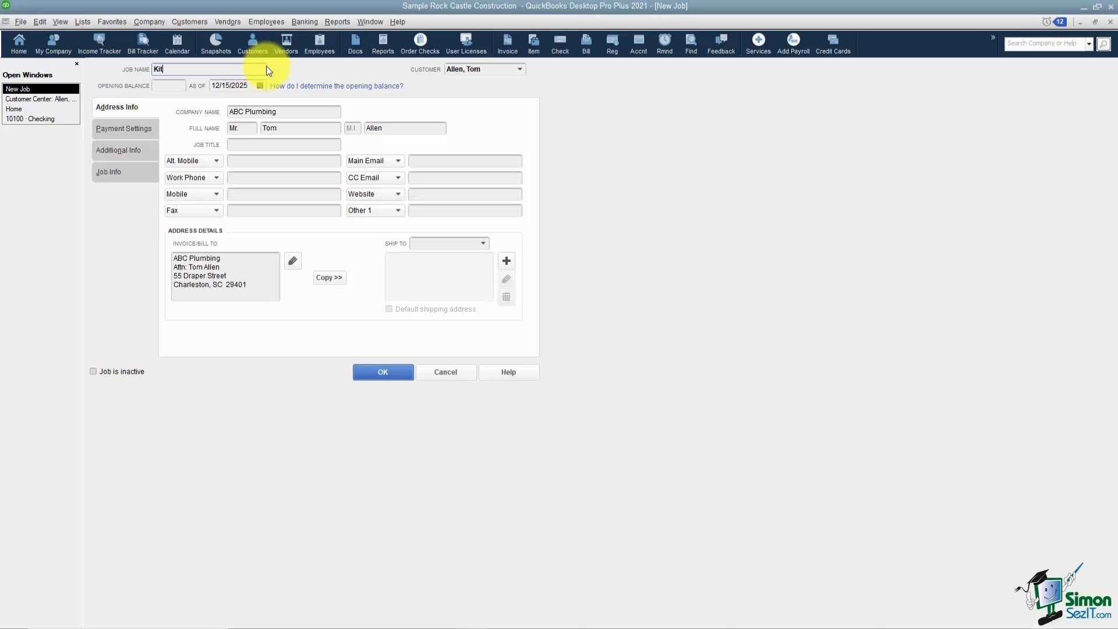
text(chen Remodel)
click(138, 131)
click(138, 149)
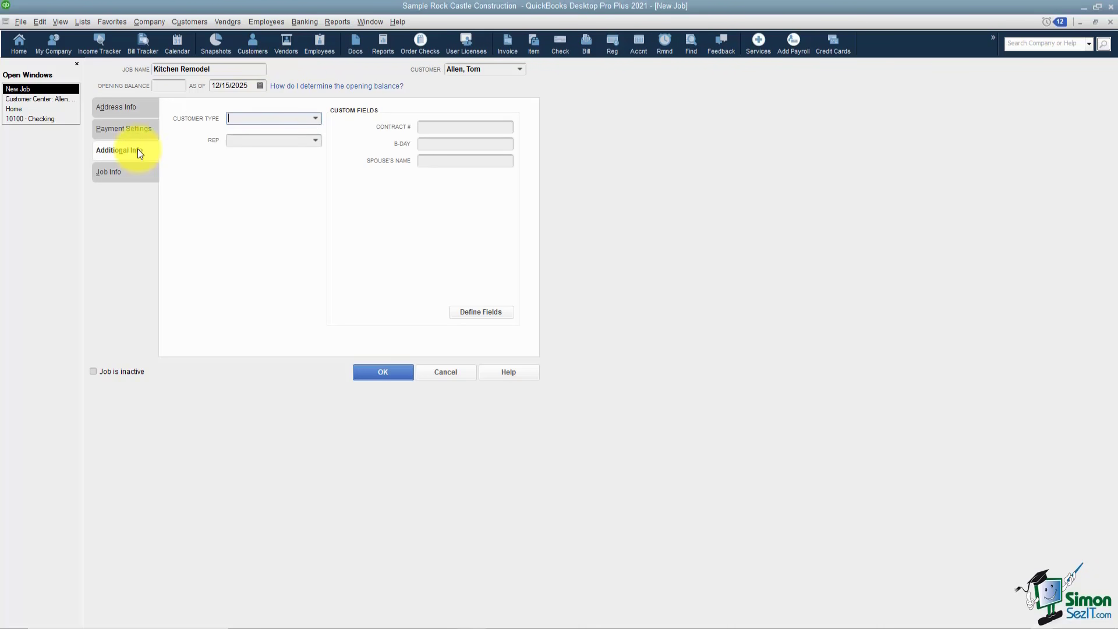
click(137, 173)
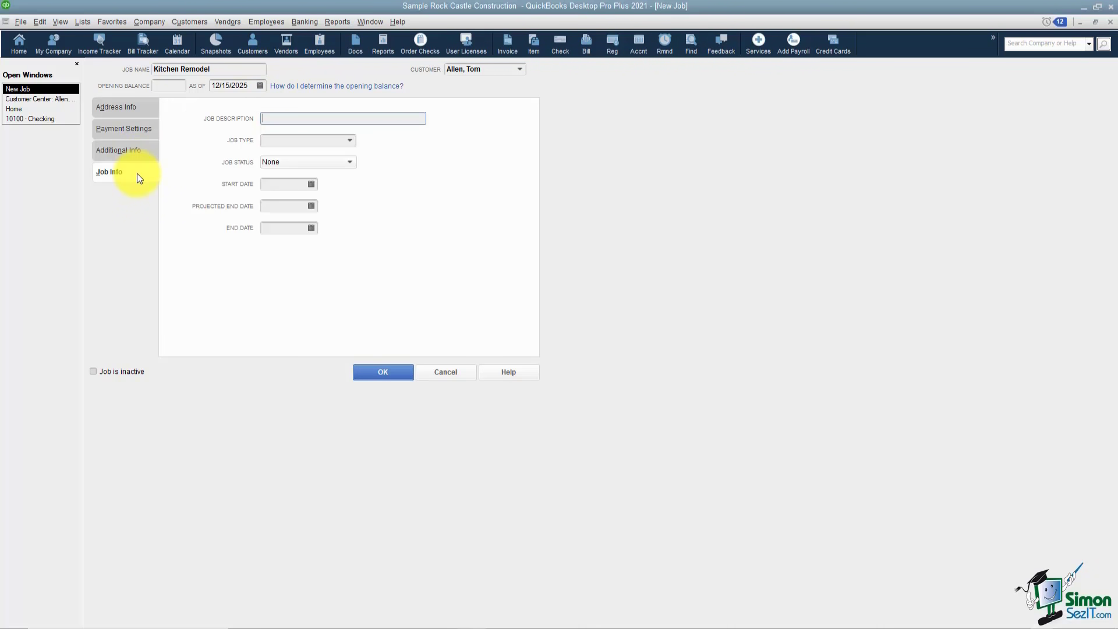
click(380, 373)
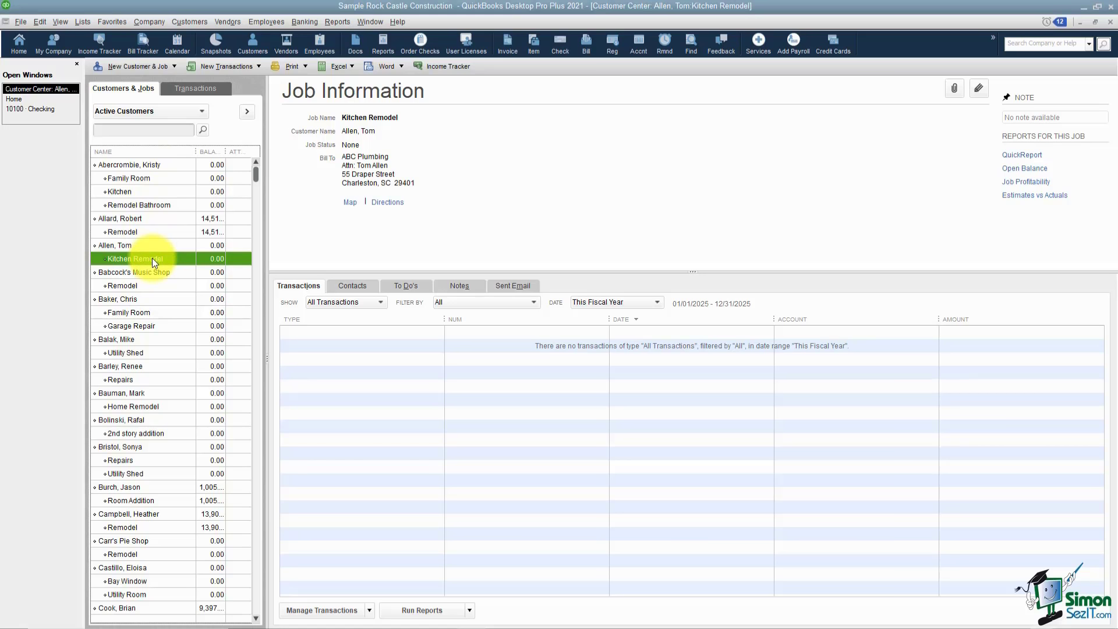
Close the Customer Center and bring up the Customers > Payment Reminders submenu
click(1110, 21)
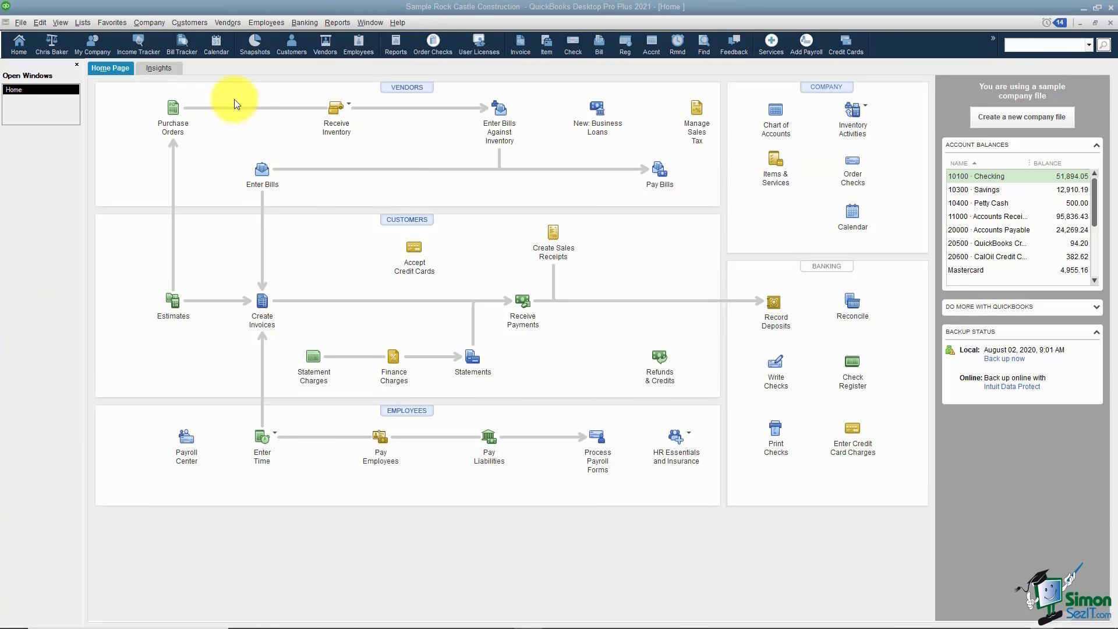
click(197, 22)
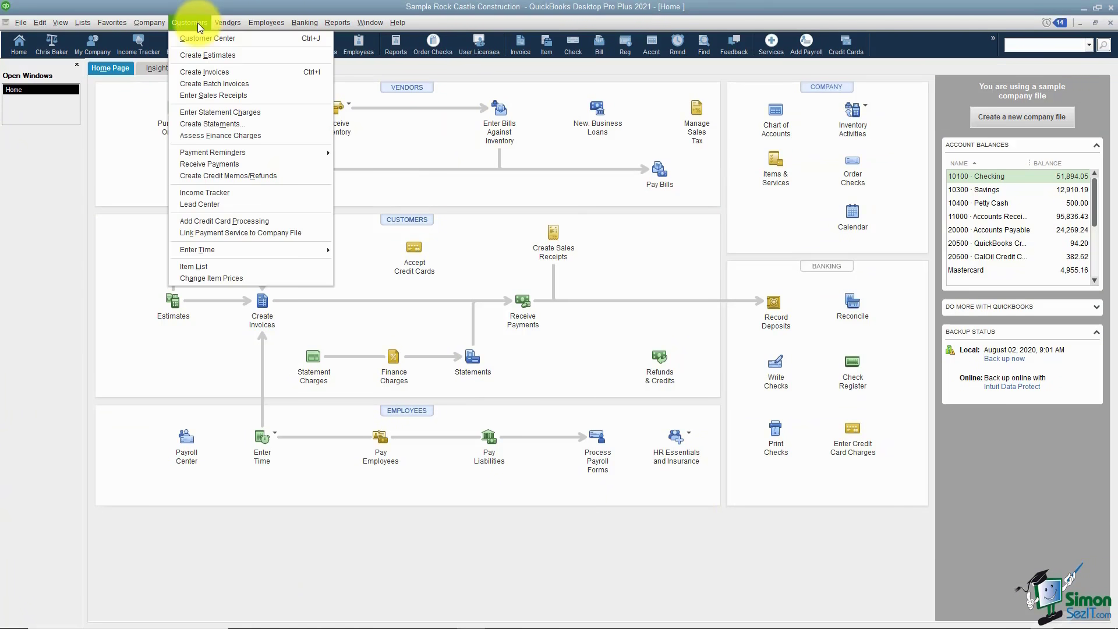
mouse_move(232, 153)
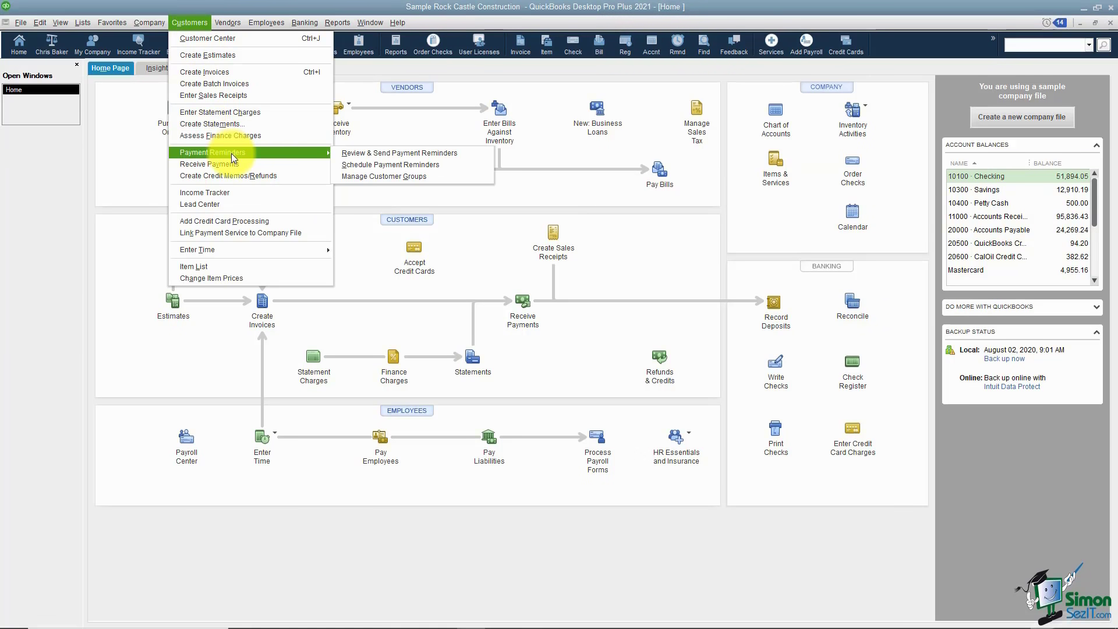
Open Manage Customer Groups, check My Group's actions without choosing any, and start a new group
click(468, 177)
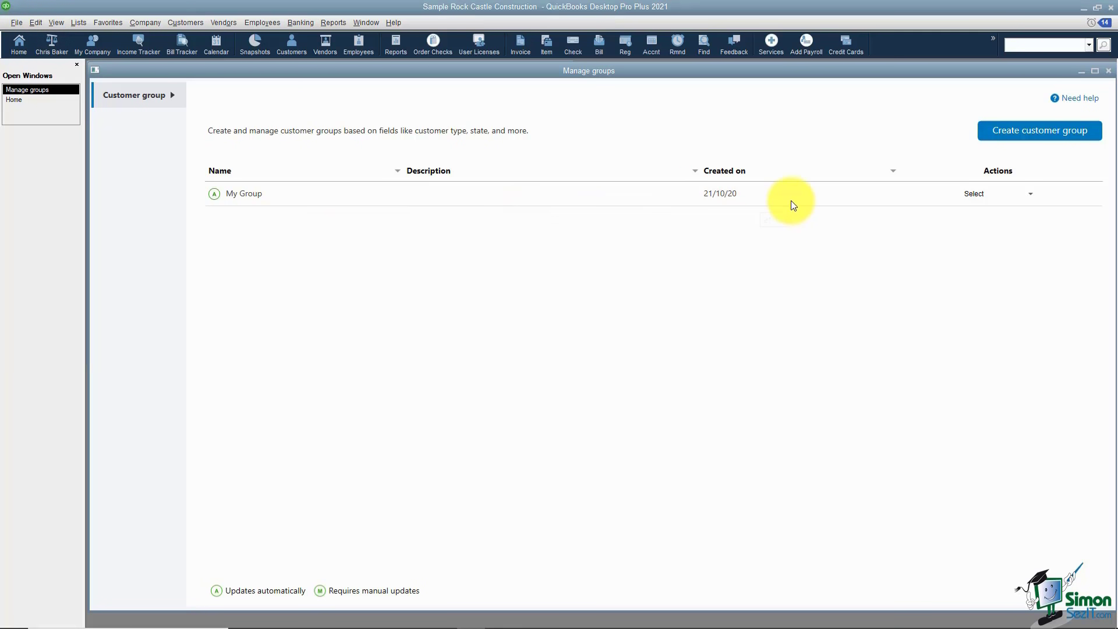
click(1030, 193)
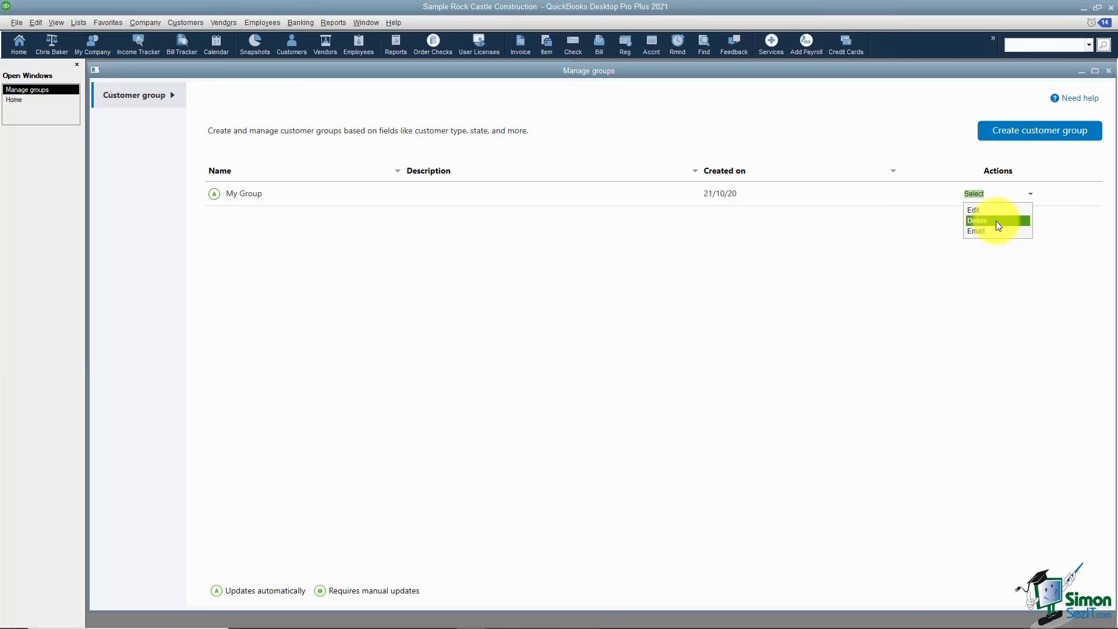
click(950, 257)
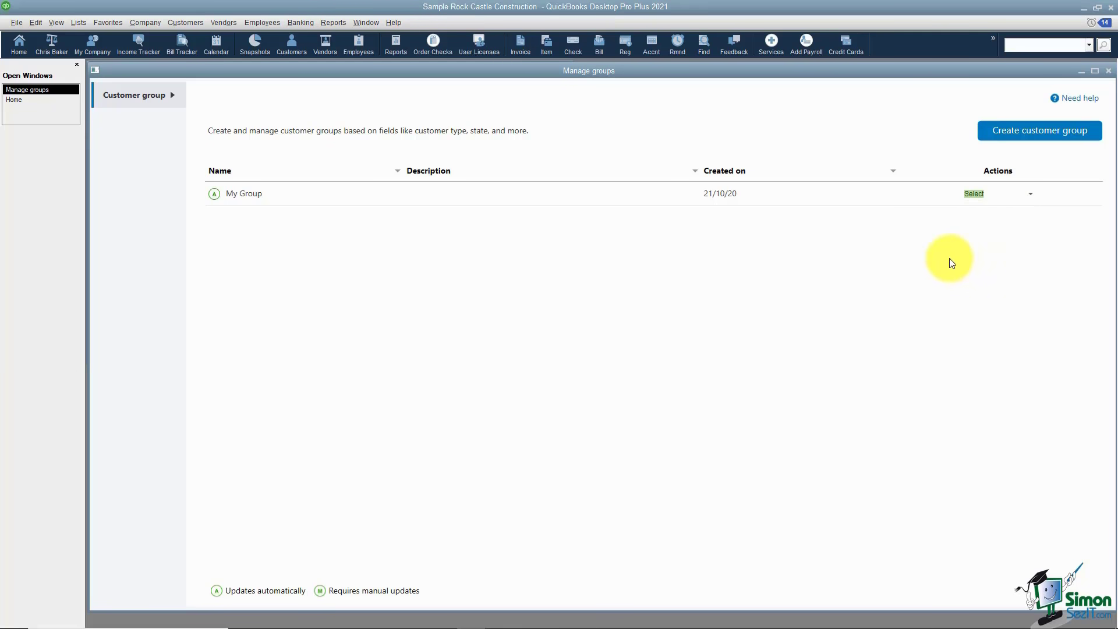
click(1048, 131)
Name the new group 'Residential Customers', leave the description blank, and continue to fields
click(521, 248)
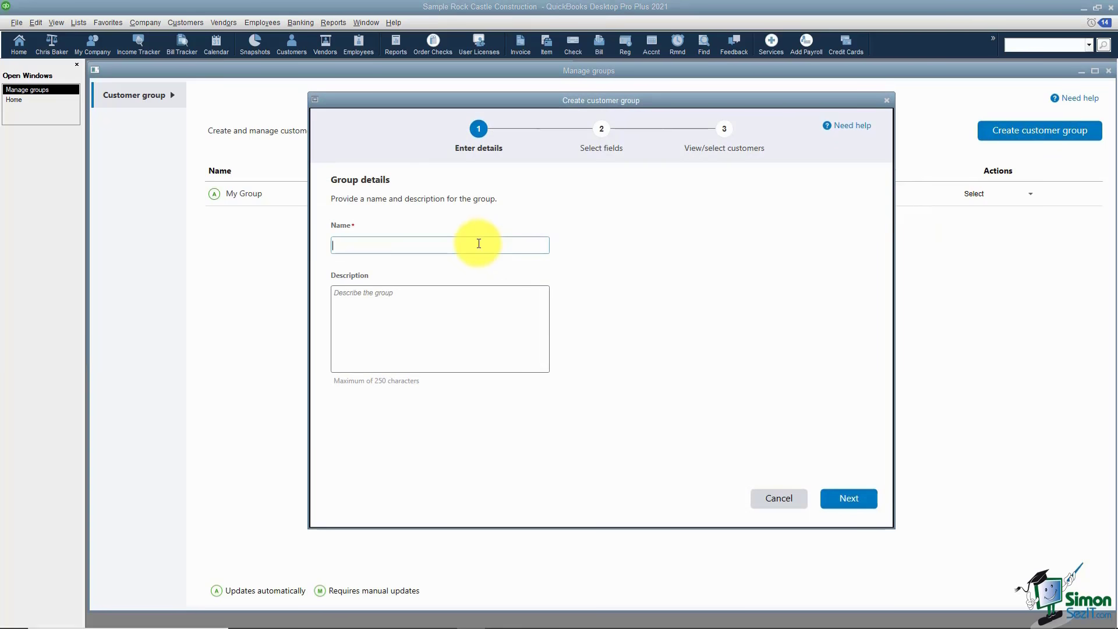
text(R)
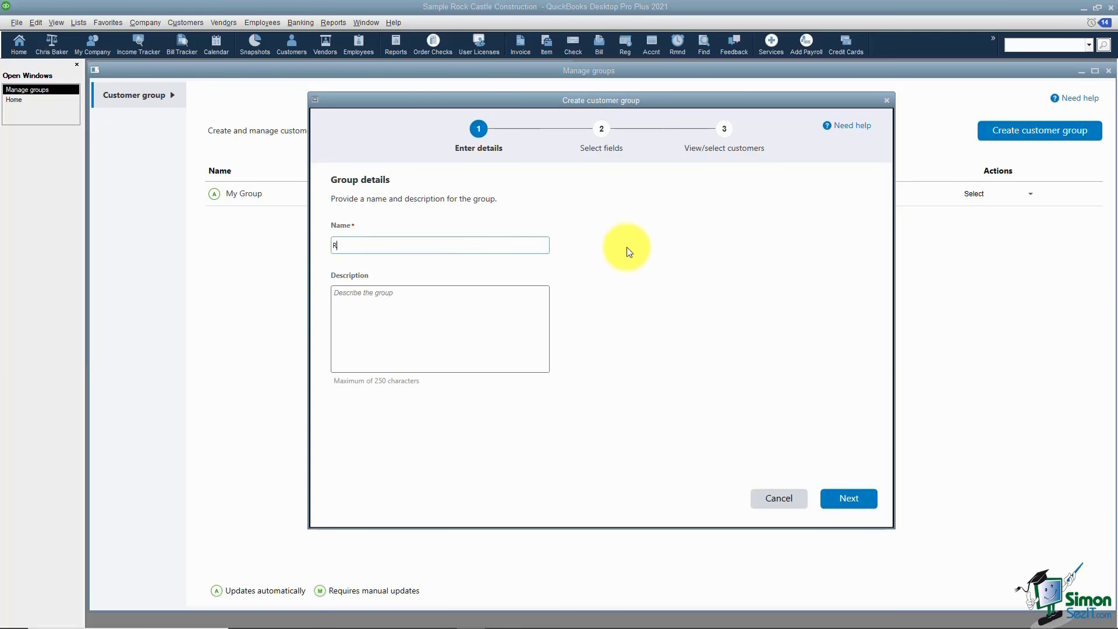
text(esiden)
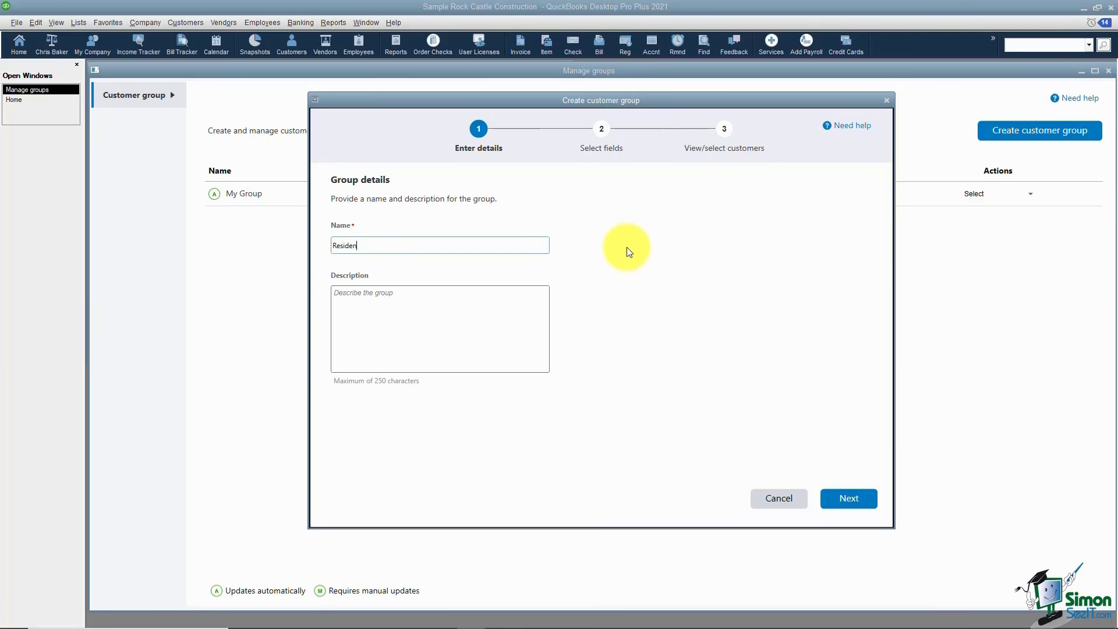
text(tial Customers)
click(393, 303)
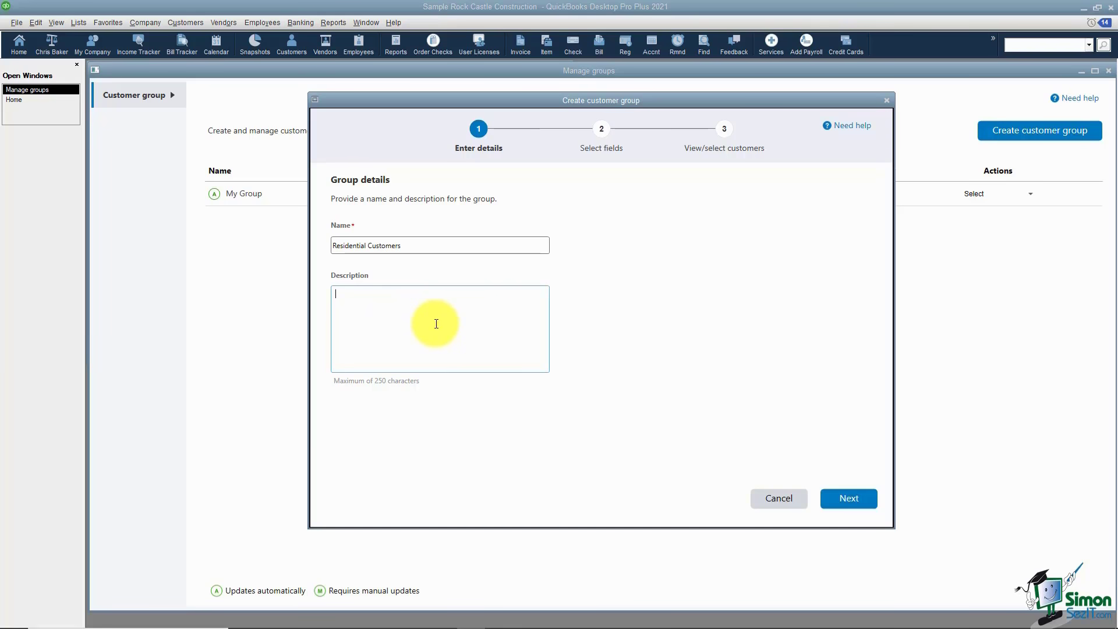
click(845, 498)
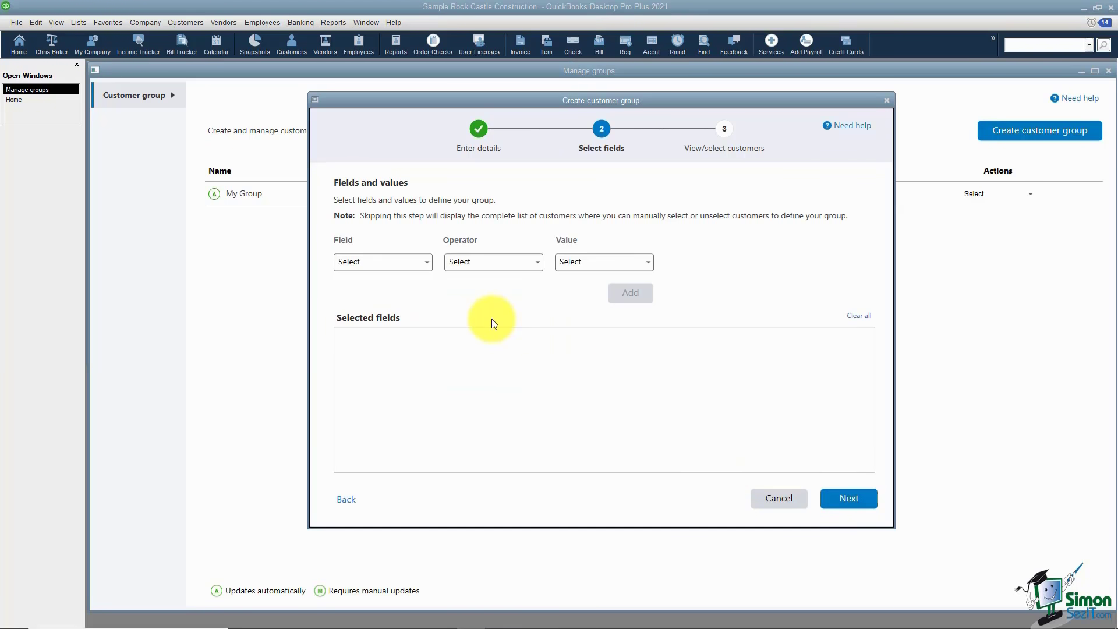
Add the condition Customer Type Equals Residential and continue to the matching customers
click(426, 264)
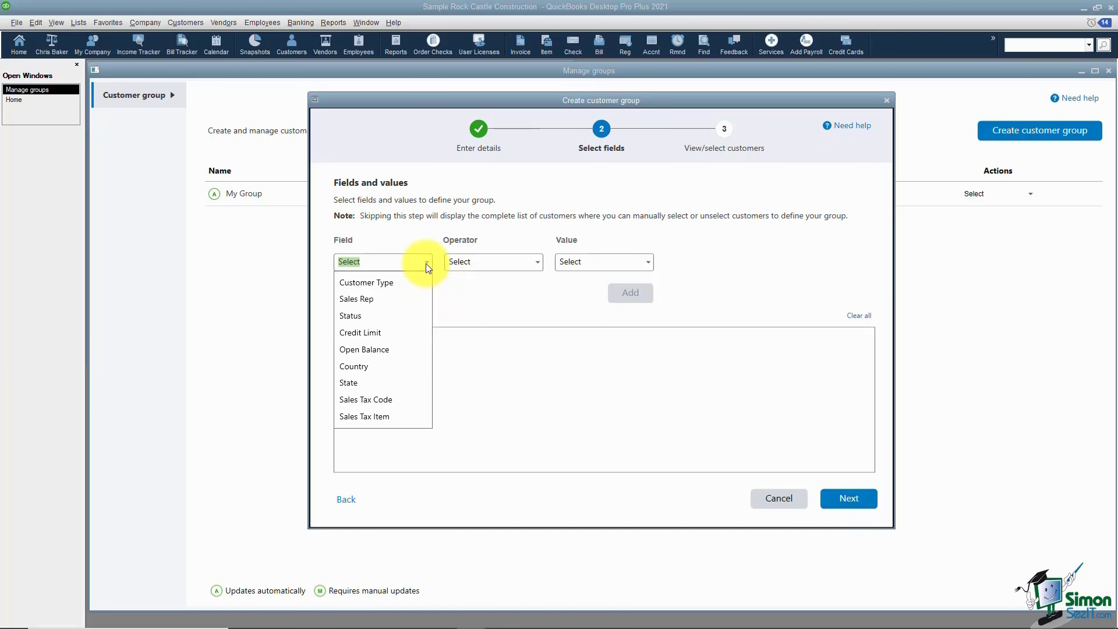
click(374, 283)
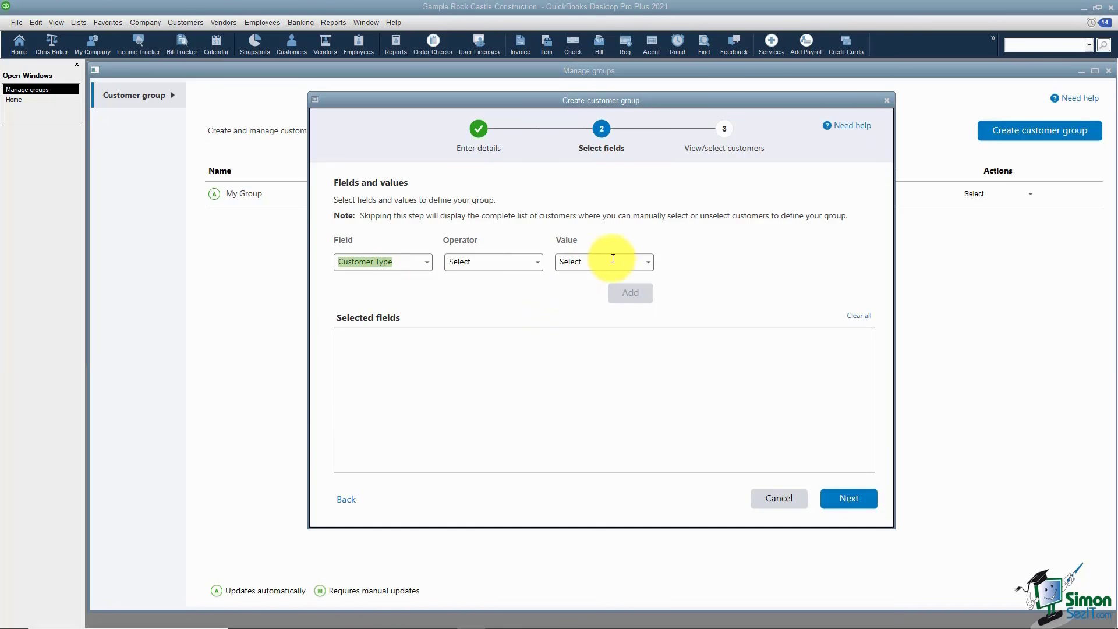
click(537, 263)
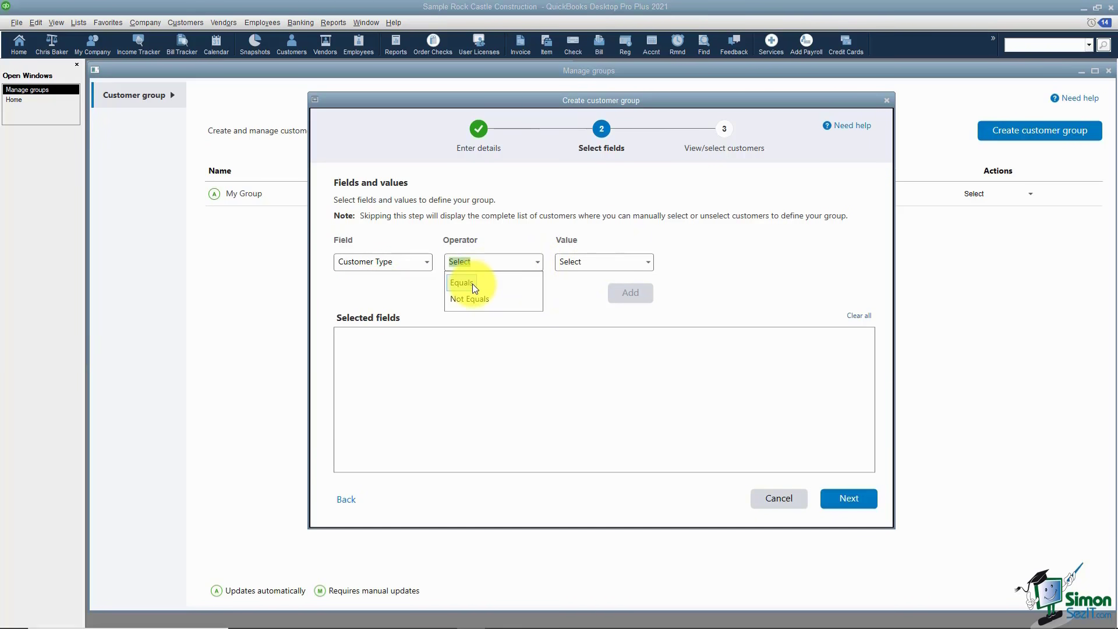
click(473, 284)
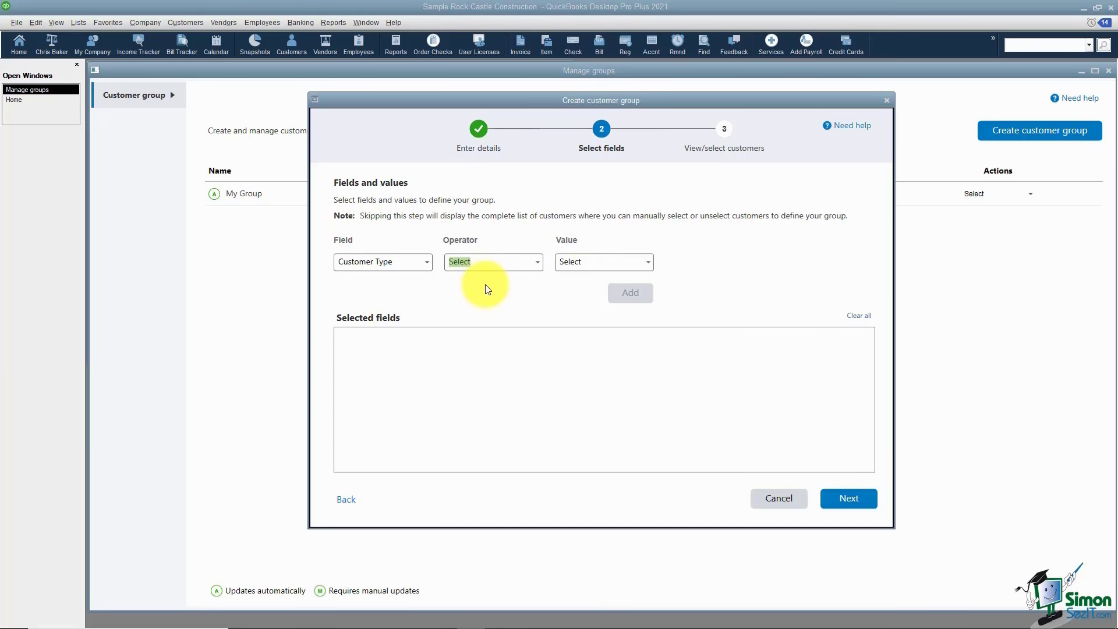
click(650, 263)
click(566, 299)
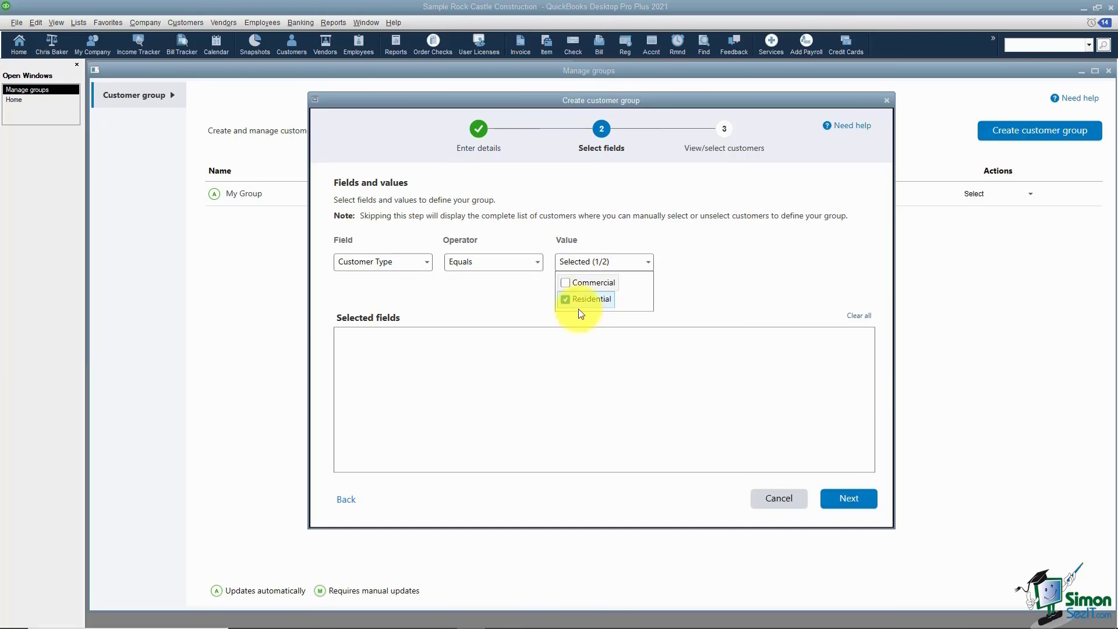
click(540, 355)
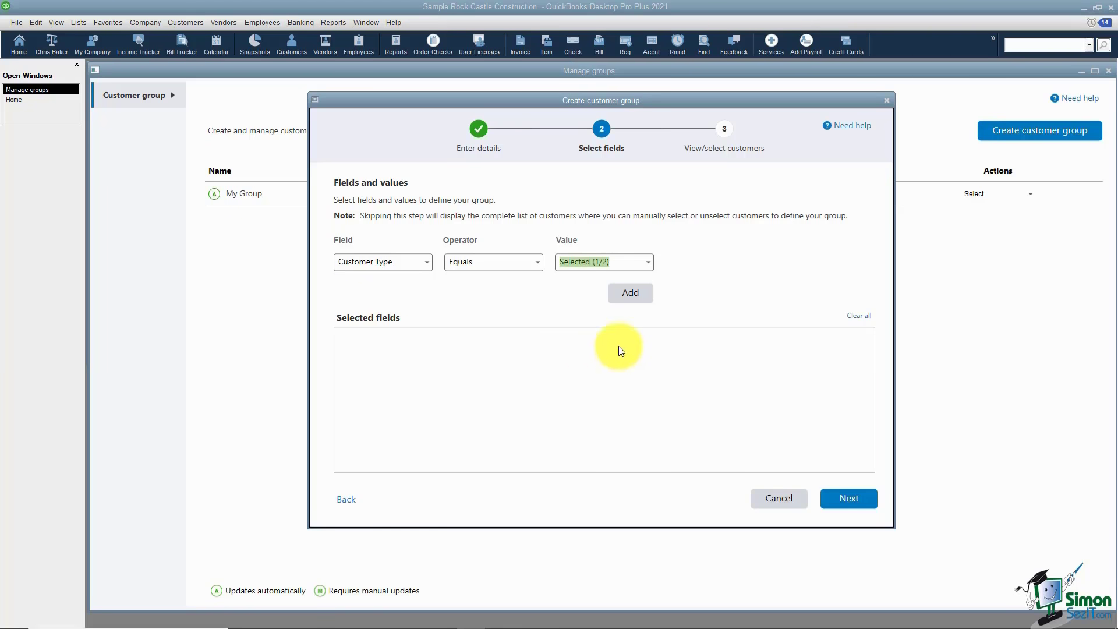
click(631, 293)
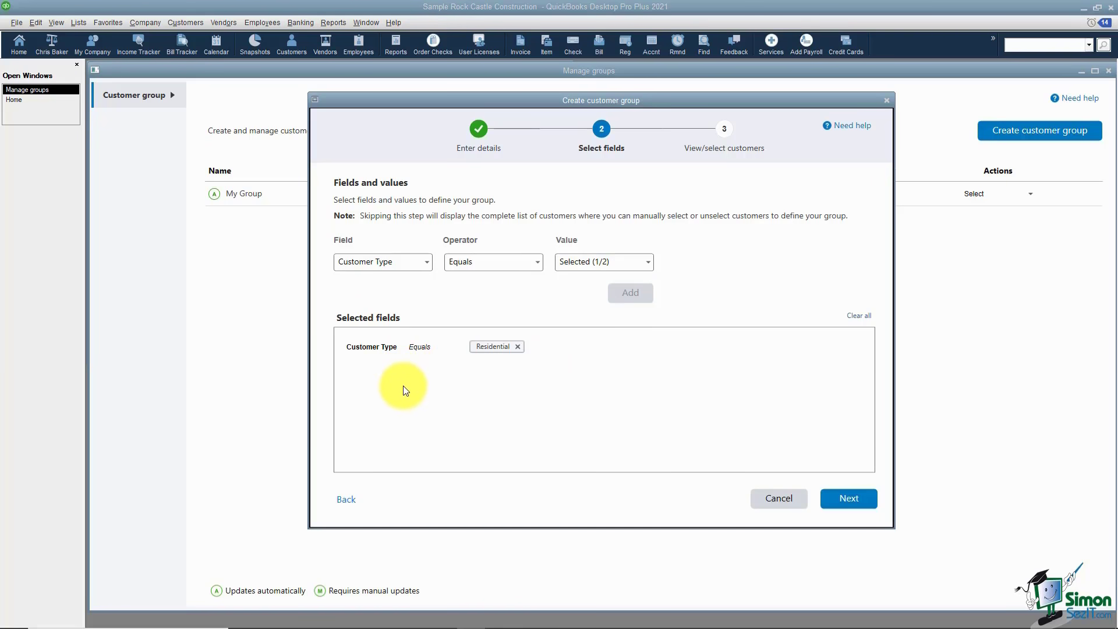
click(849, 499)
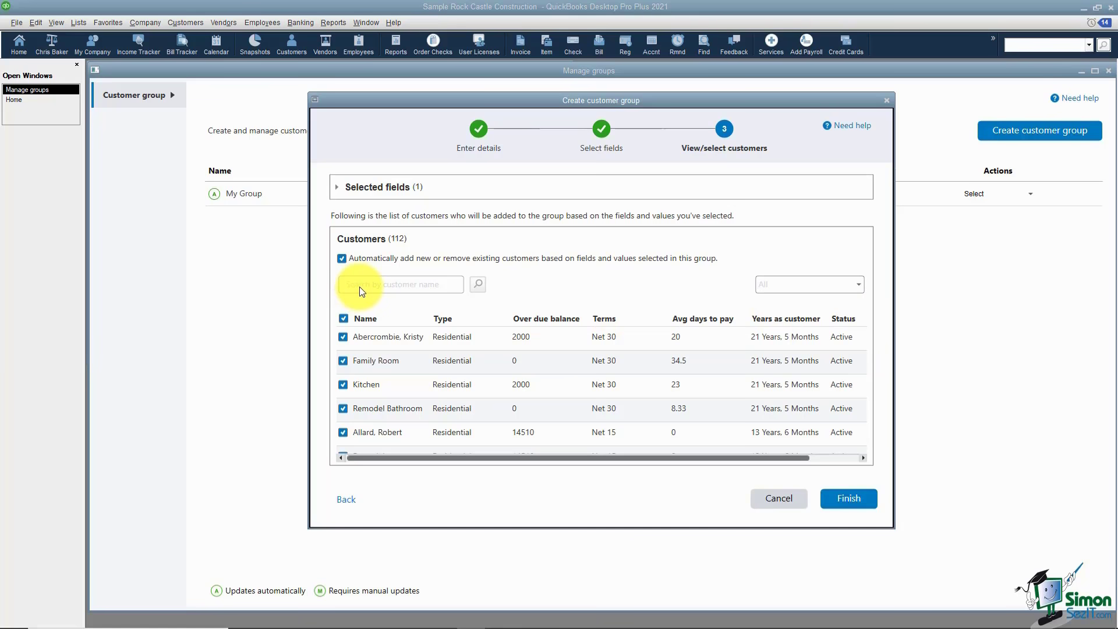
Keep all matching customers with automatic membership, finish, and confirm the group's creation
click(342, 337)
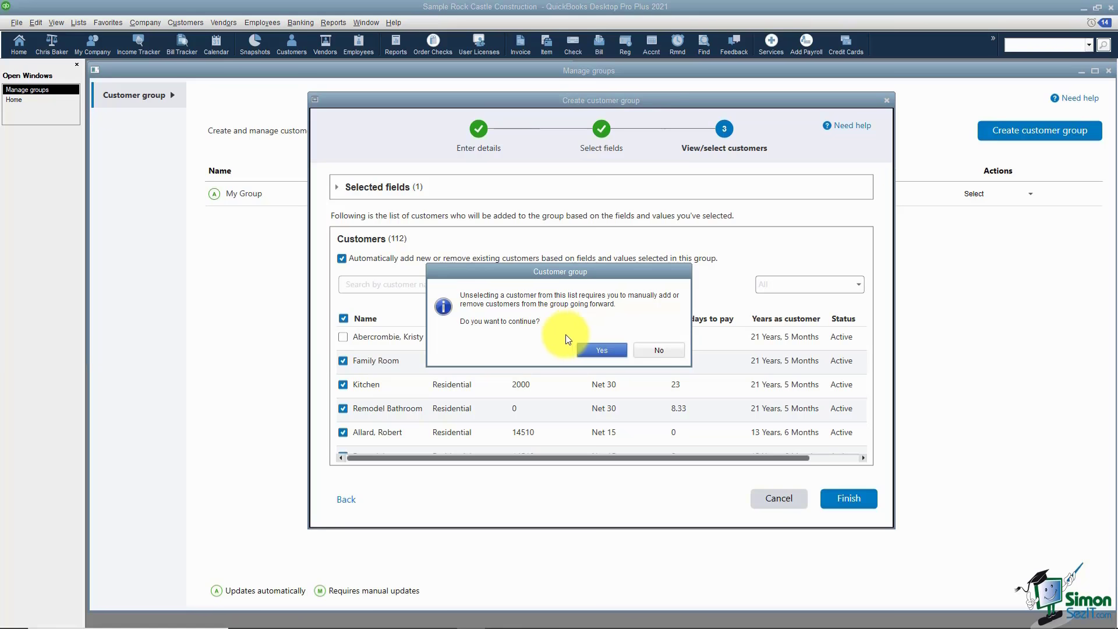
click(660, 351)
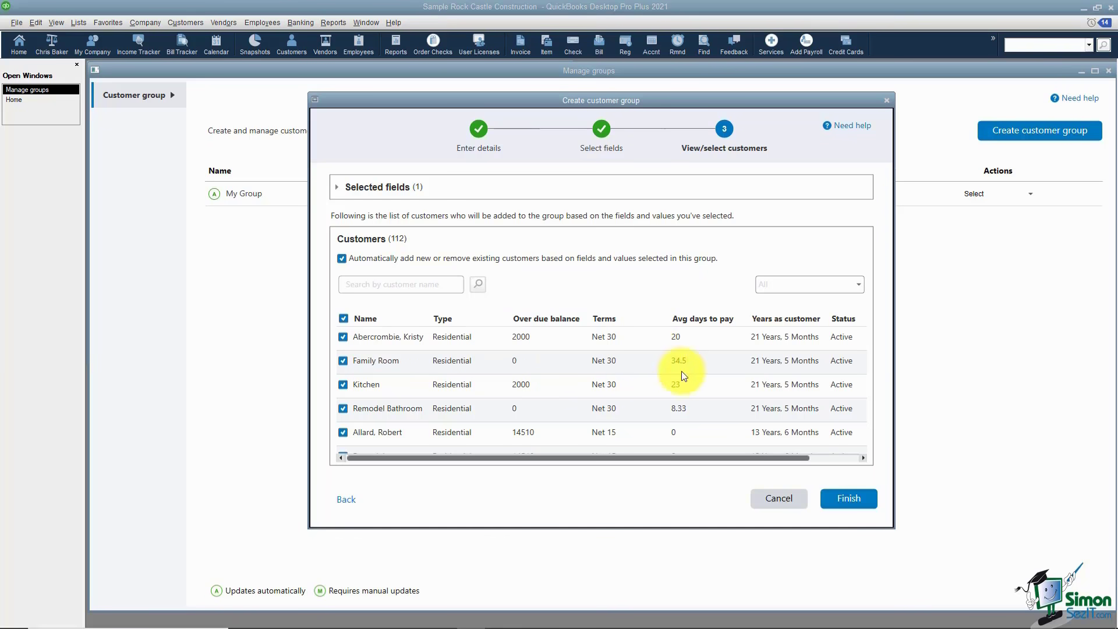
click(857, 498)
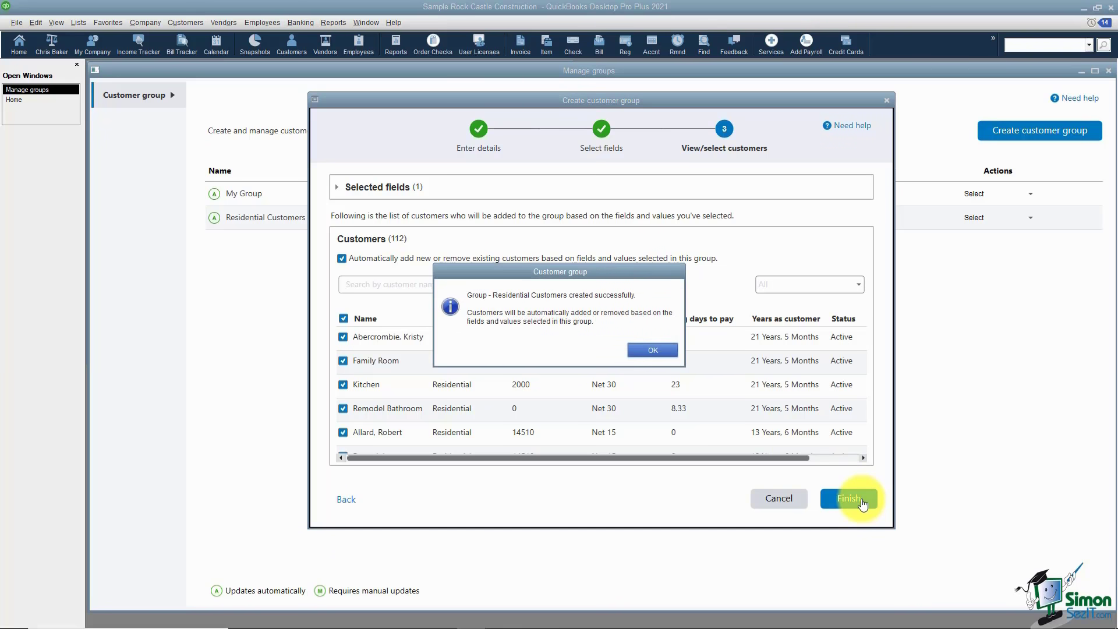
click(653, 353)
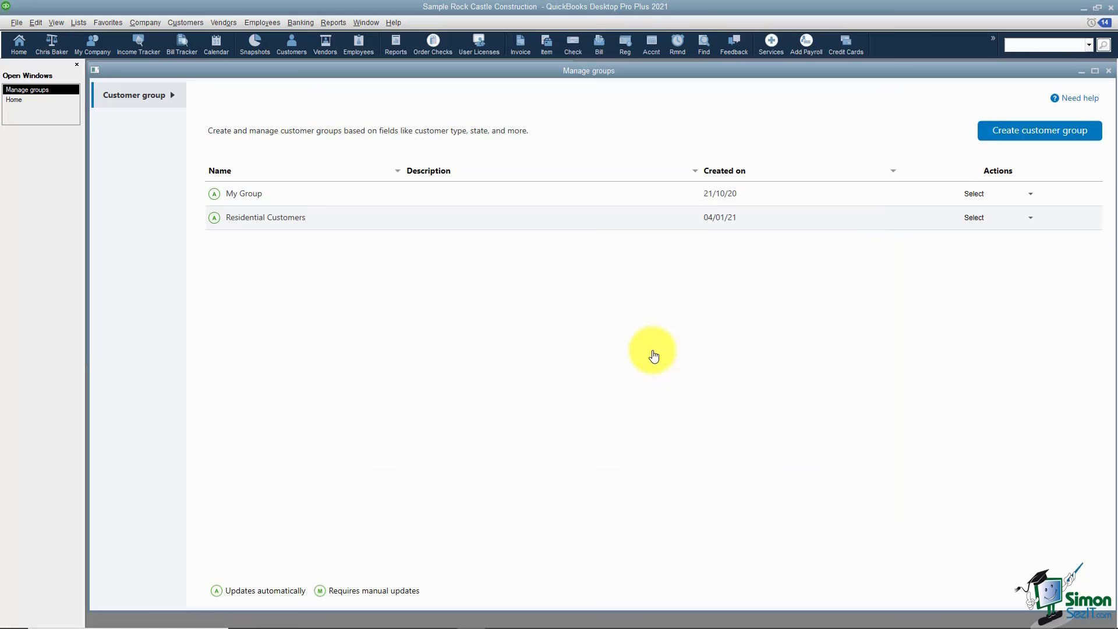
Open Send Forms for the Residential Customers group and review its recipients, subject and body
click(1031, 221)
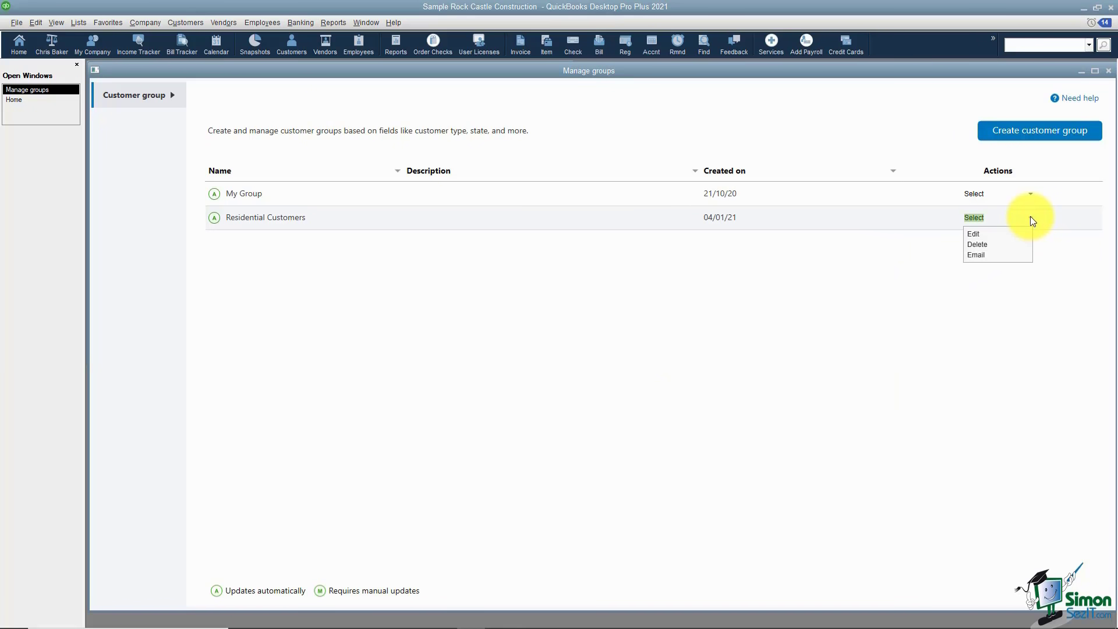
click(981, 258)
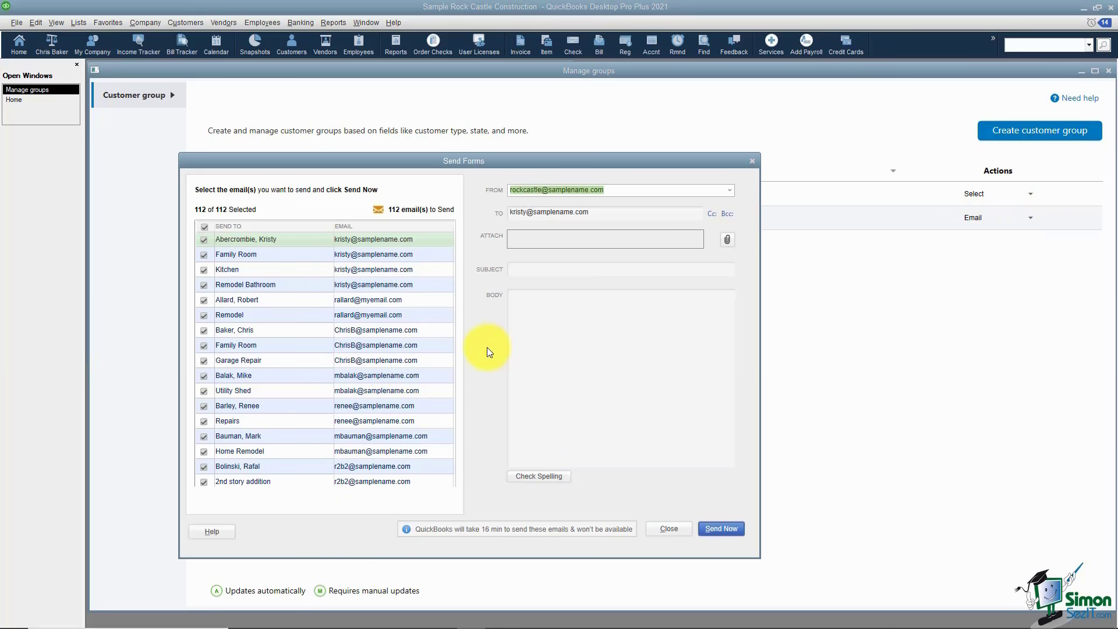
click(203, 271)
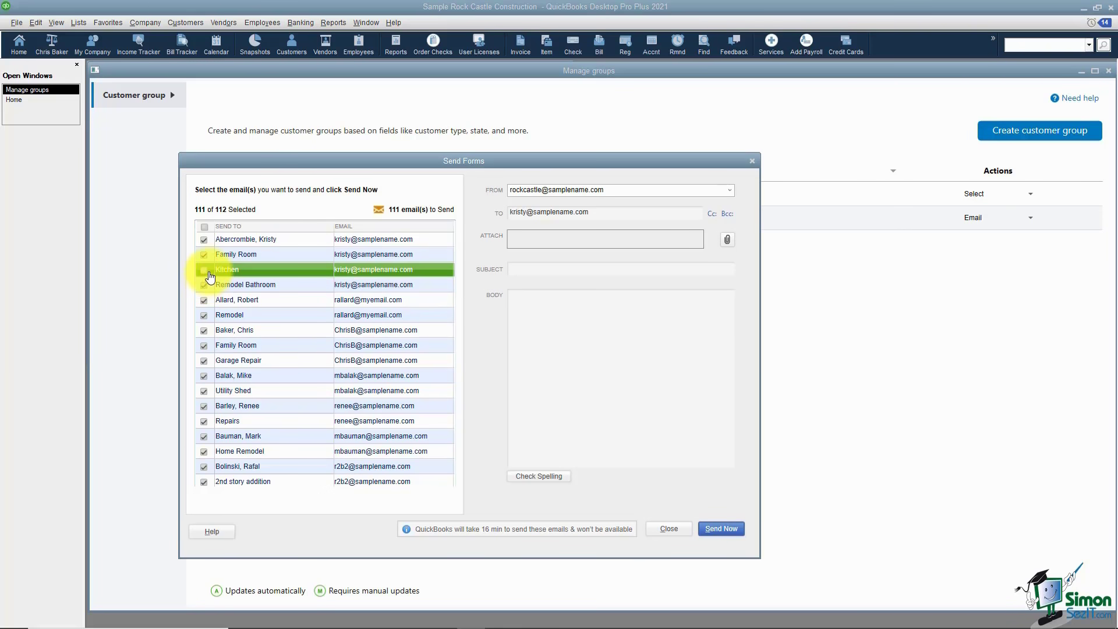
click(208, 273)
click(545, 271)
click(549, 305)
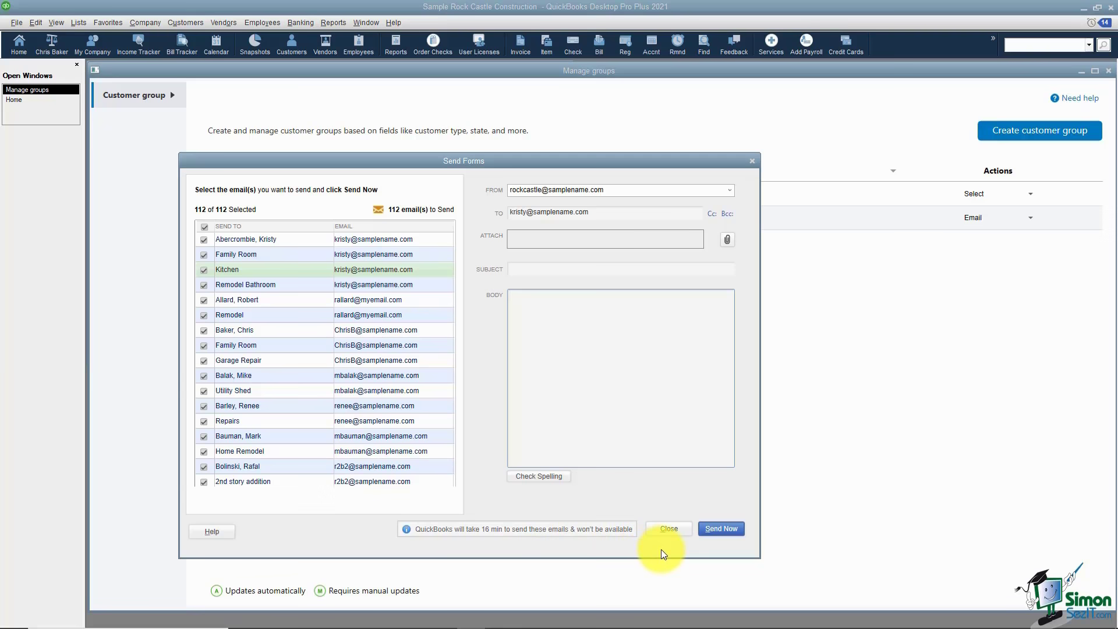
Close Send Forms without sending, close Manage groups, and maximize the Home page
click(670, 530)
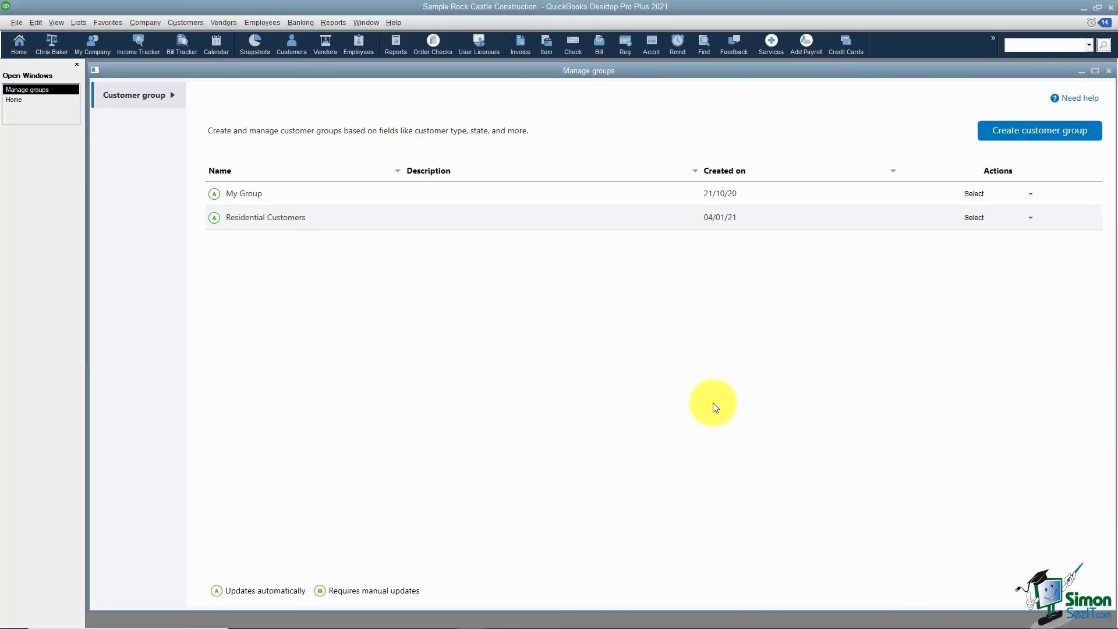
click(1107, 71)
click(550, 69)
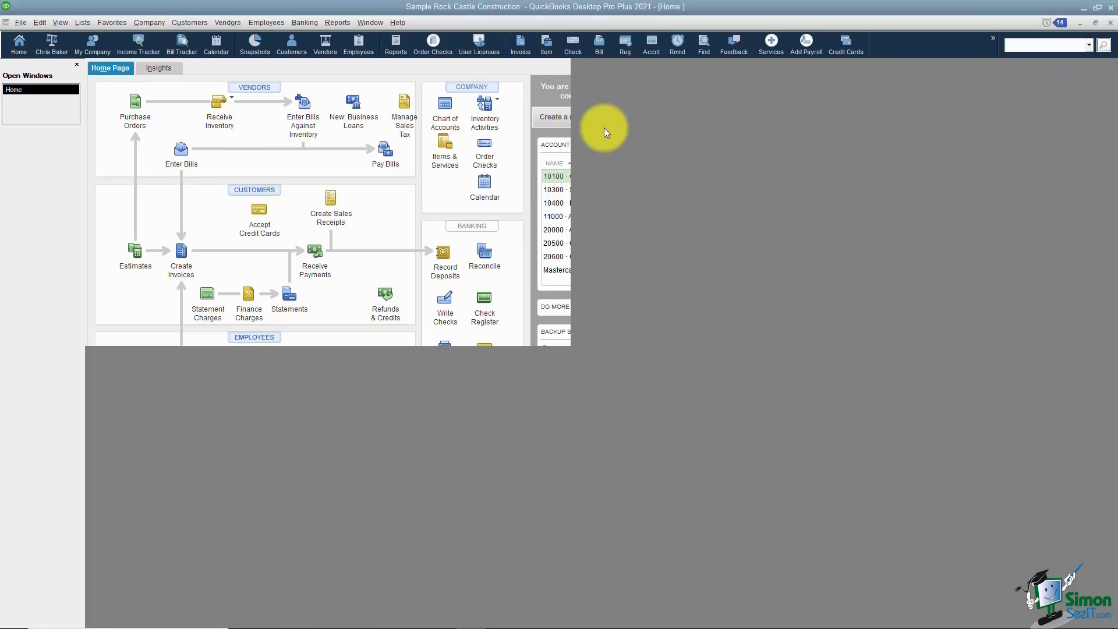
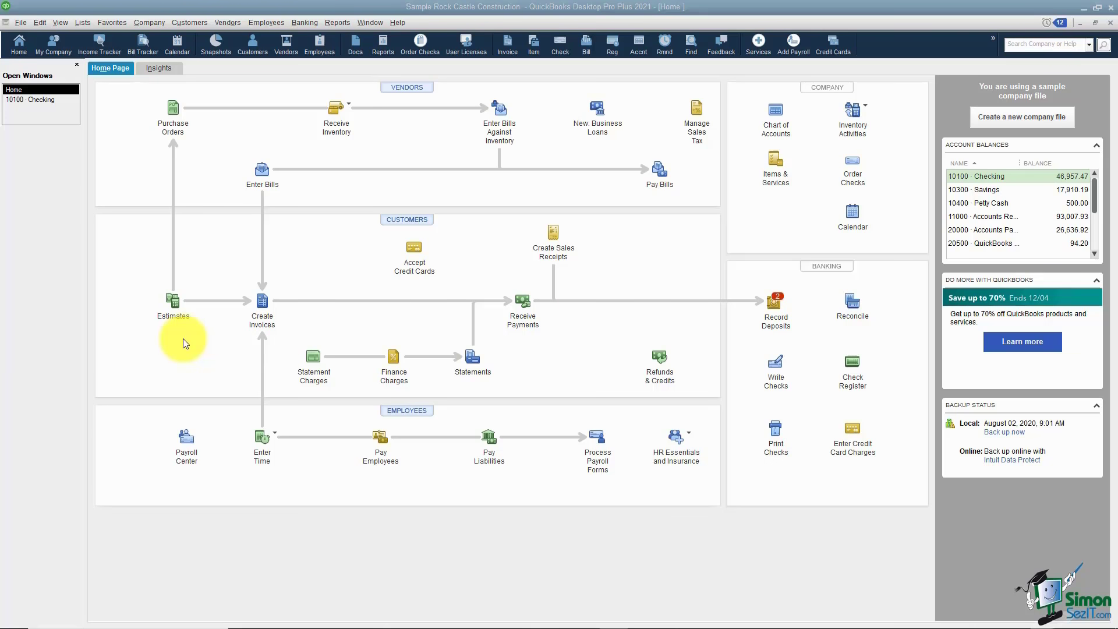
Review the company-wide Jobs & Estimates preferences for estimates and progress invoicing, then close Preferences
click(34, 24)
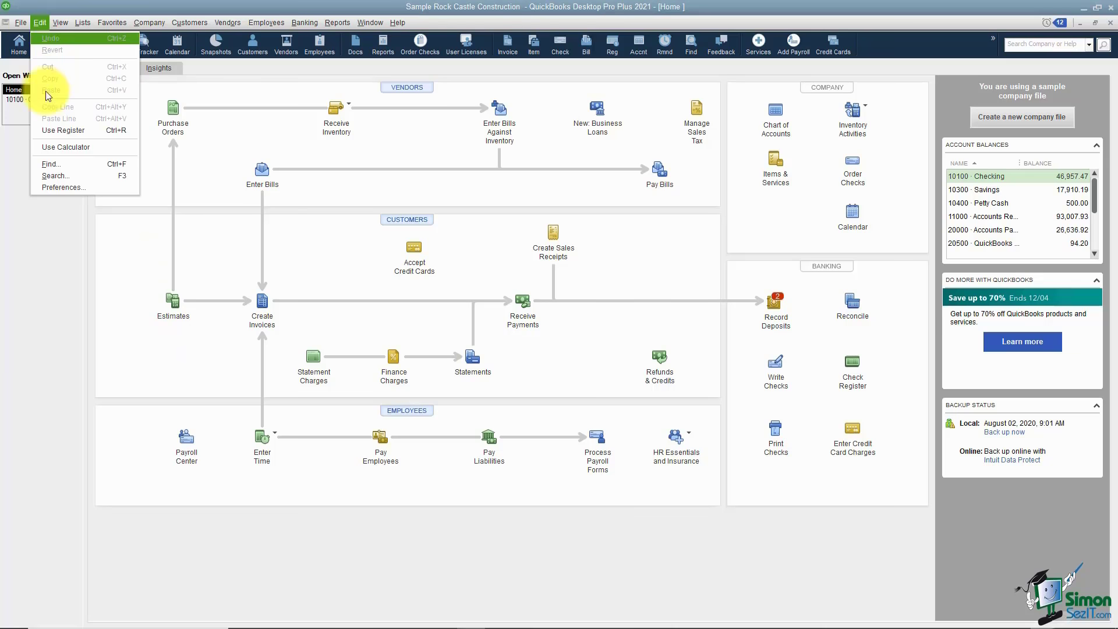
click(62, 188)
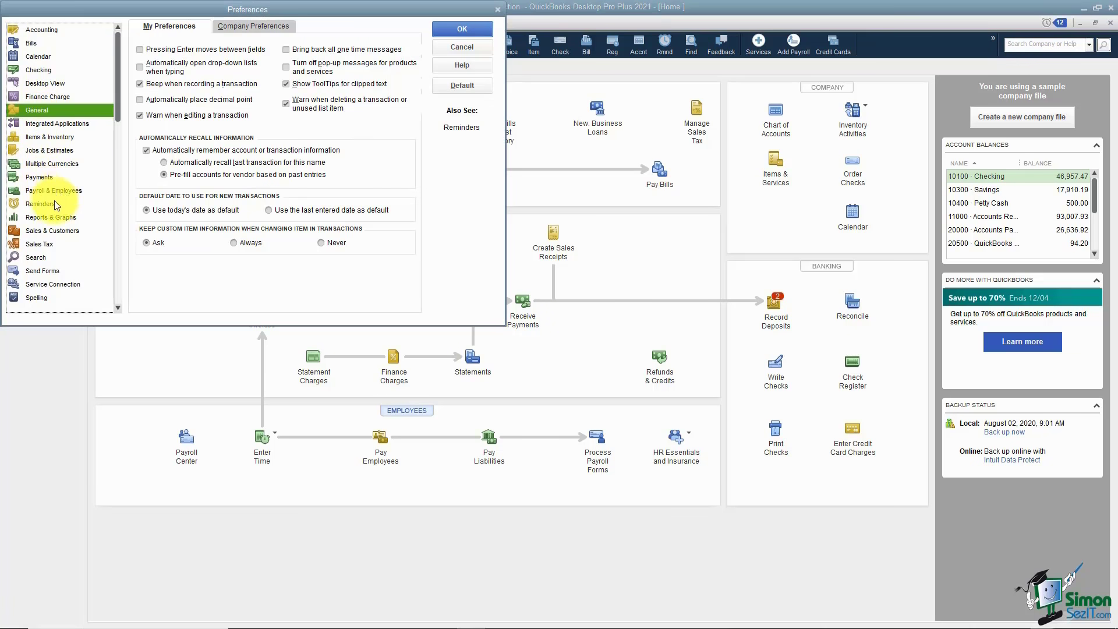
click(54, 151)
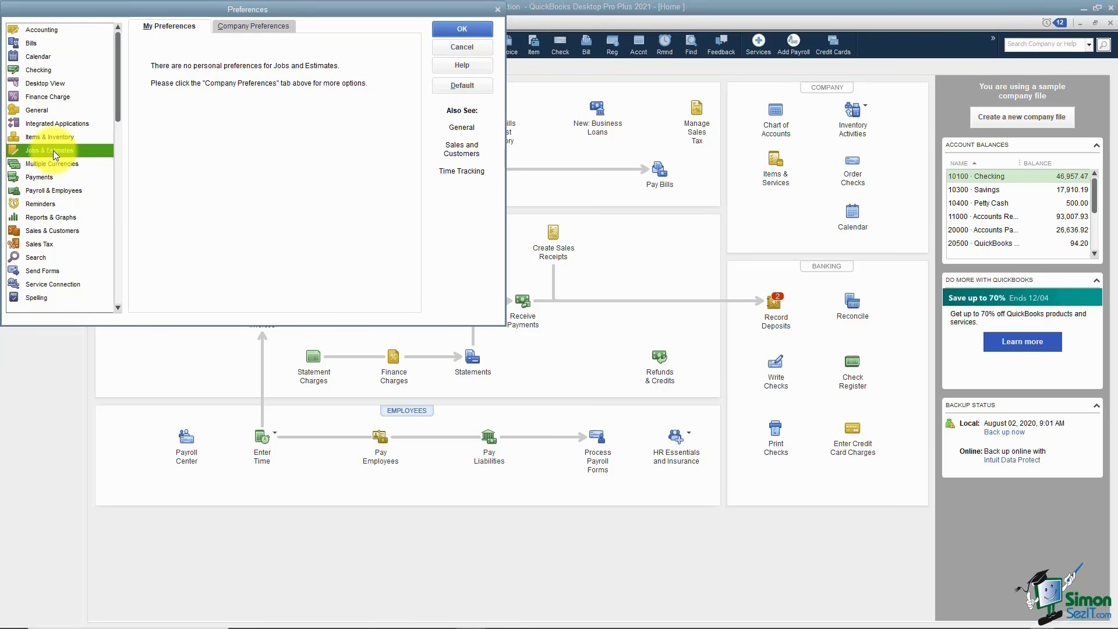
click(251, 27)
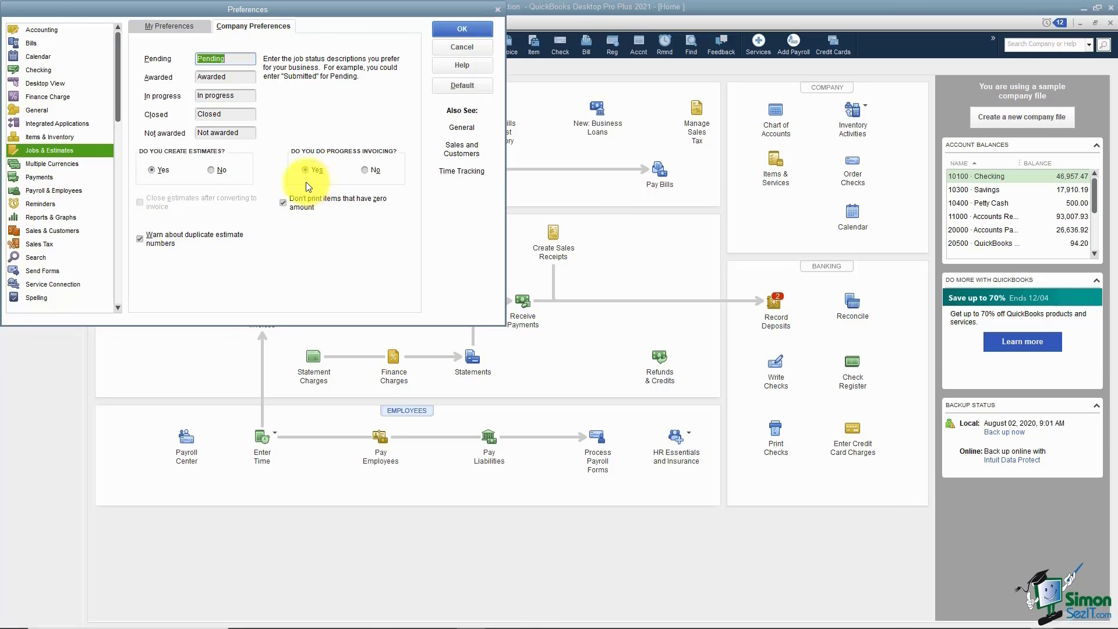
click(457, 28)
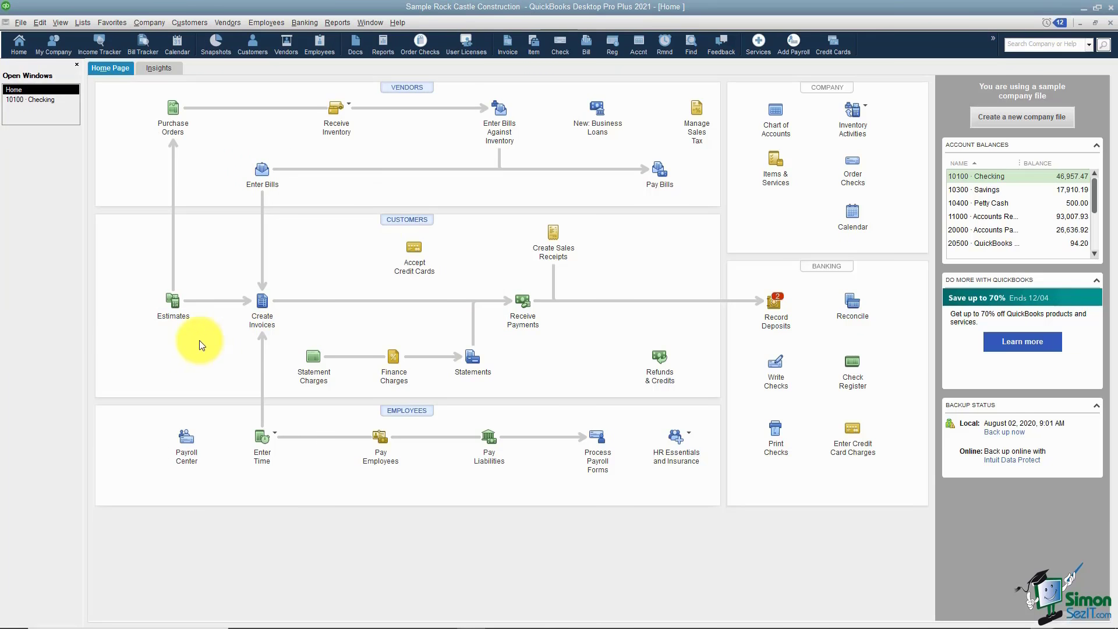
Start a new estimate for the customer's Kitchen Remodel job
click(178, 307)
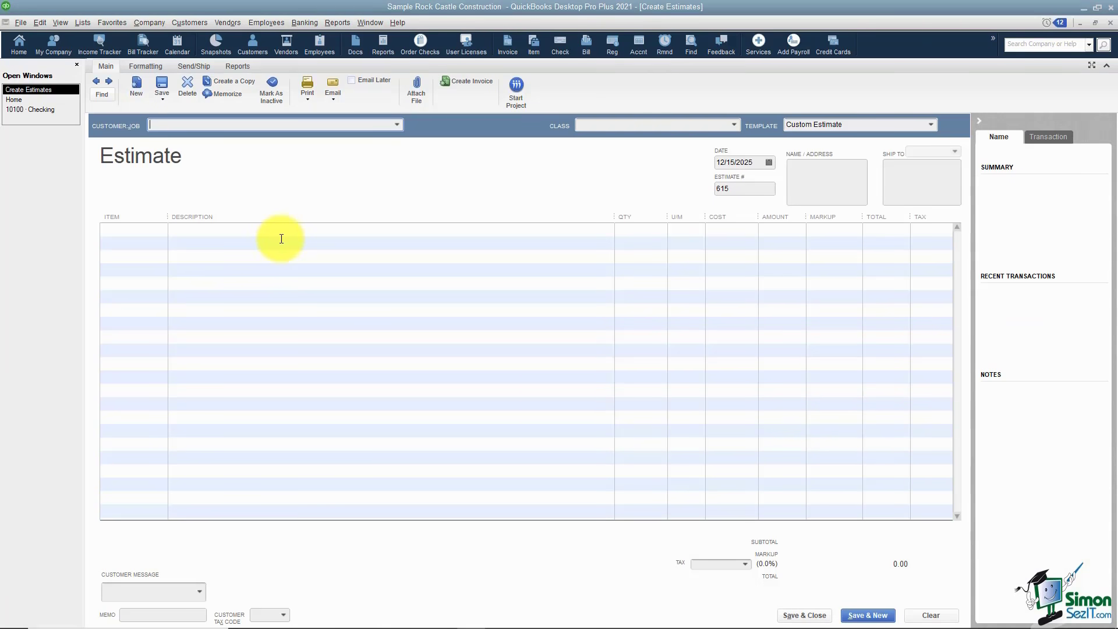
click(395, 126)
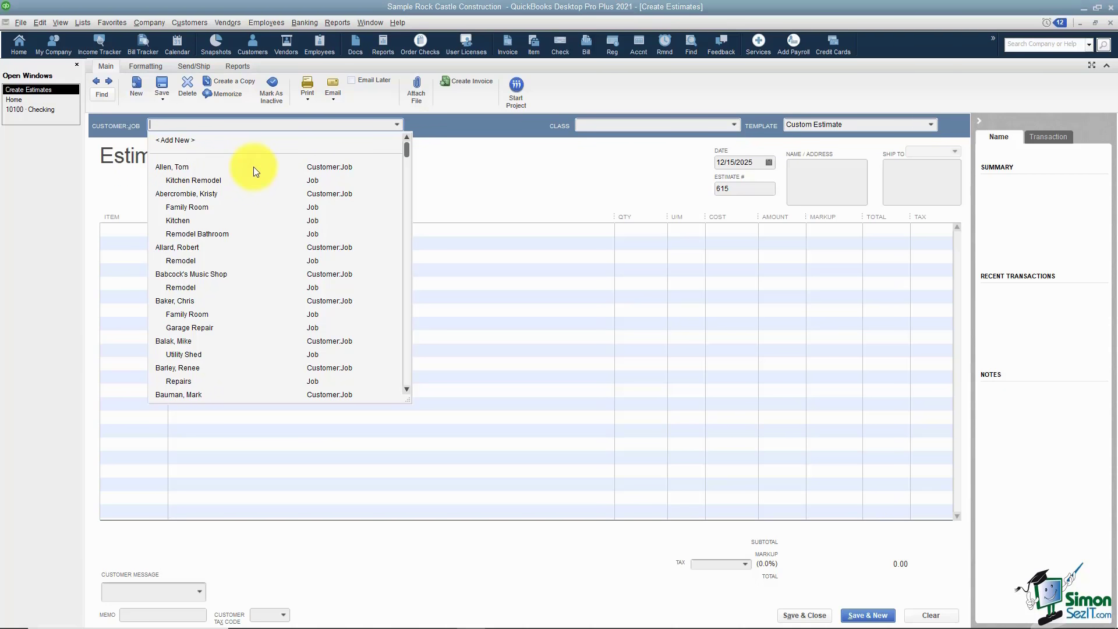
click(205, 180)
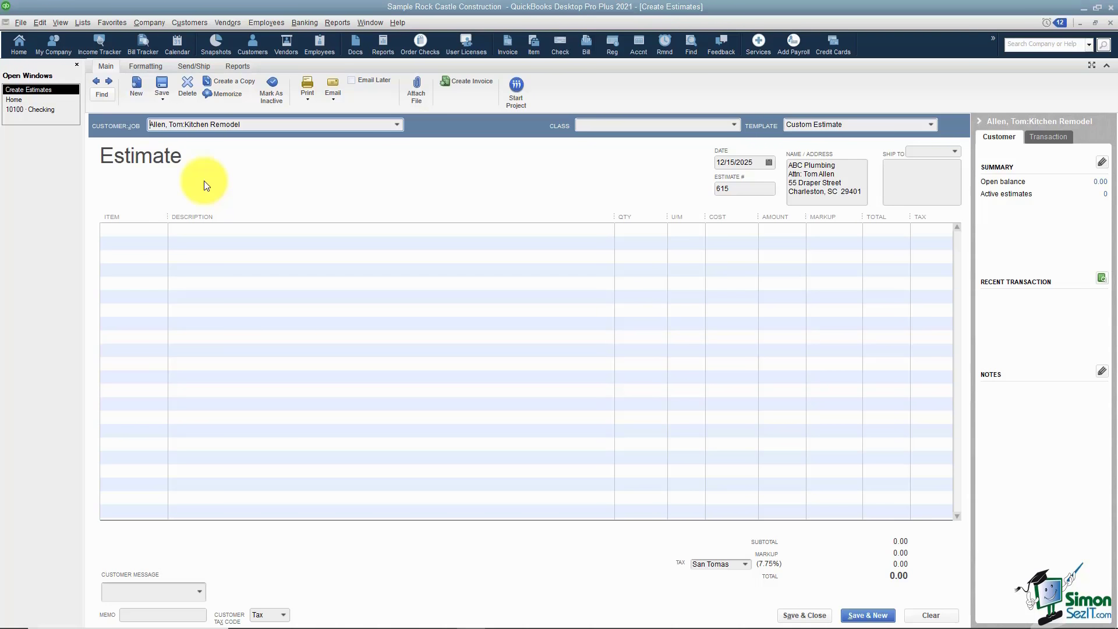
Replace Kitchen Remodel with a new Sunroom job via Quick Add and keep it on the estimate
click(265, 127)
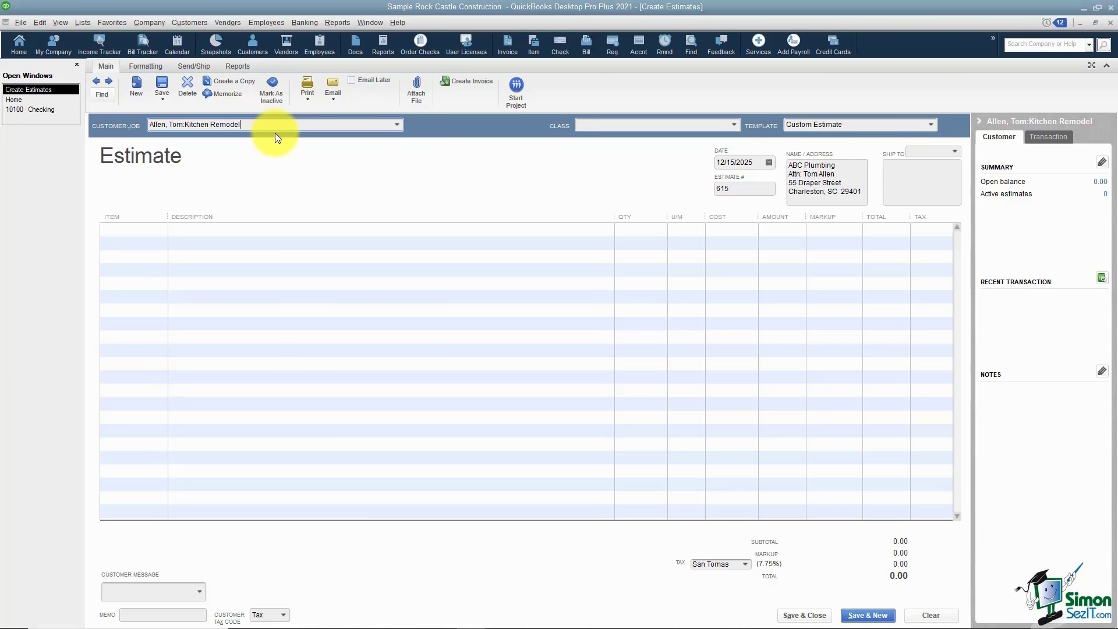
key(shift+Left)
key(shift+Left)
key(shift+Left)
key(shift+Left)
key(shift+Left)
key(shift+Left)
key(shift+Left)
key(shift+Left)
key(shift+Left)
key(shift+Left)
key(shift+Left)
key(shift+Left)
key(shift+Left)
key(BackSpace)
key(BackSpace)
key(BackSpace)
text(Sunroom)
key(Tab)
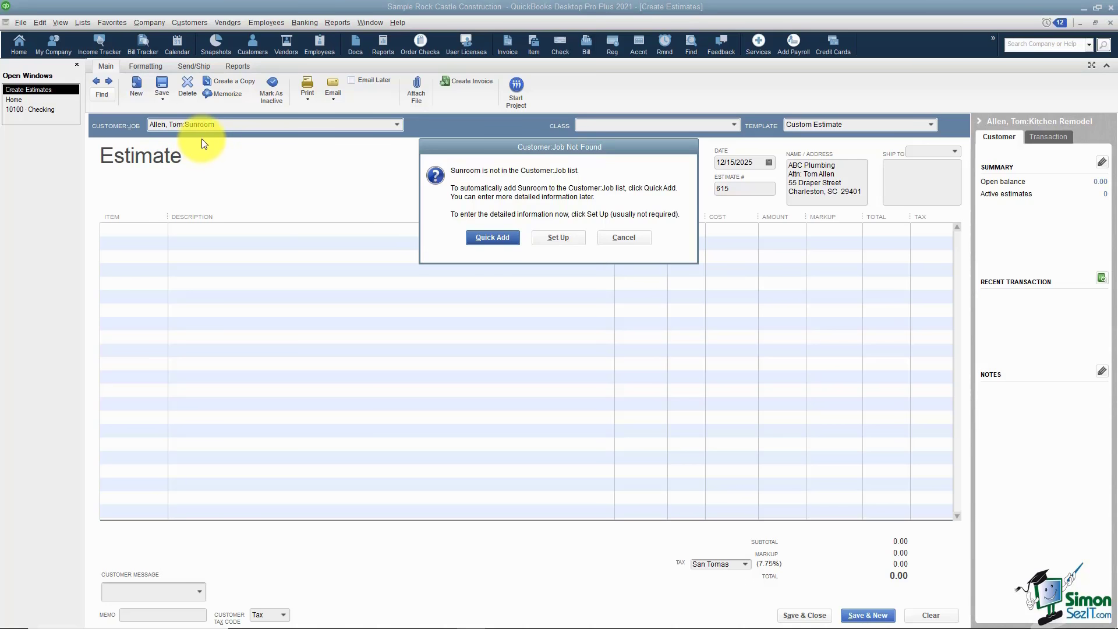
click(489, 239)
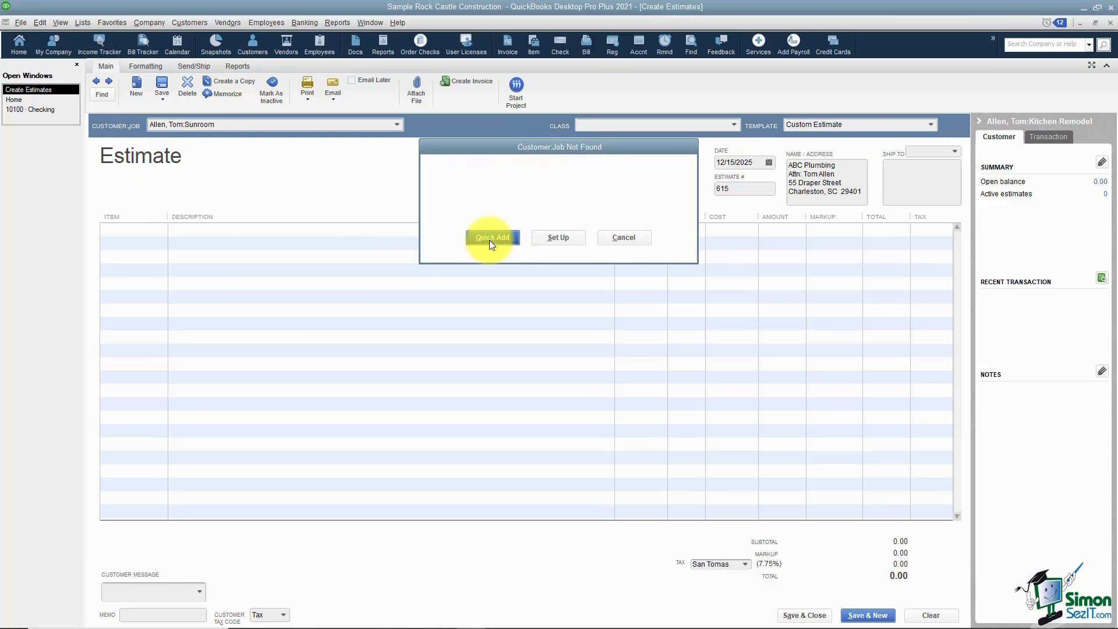
click(396, 126)
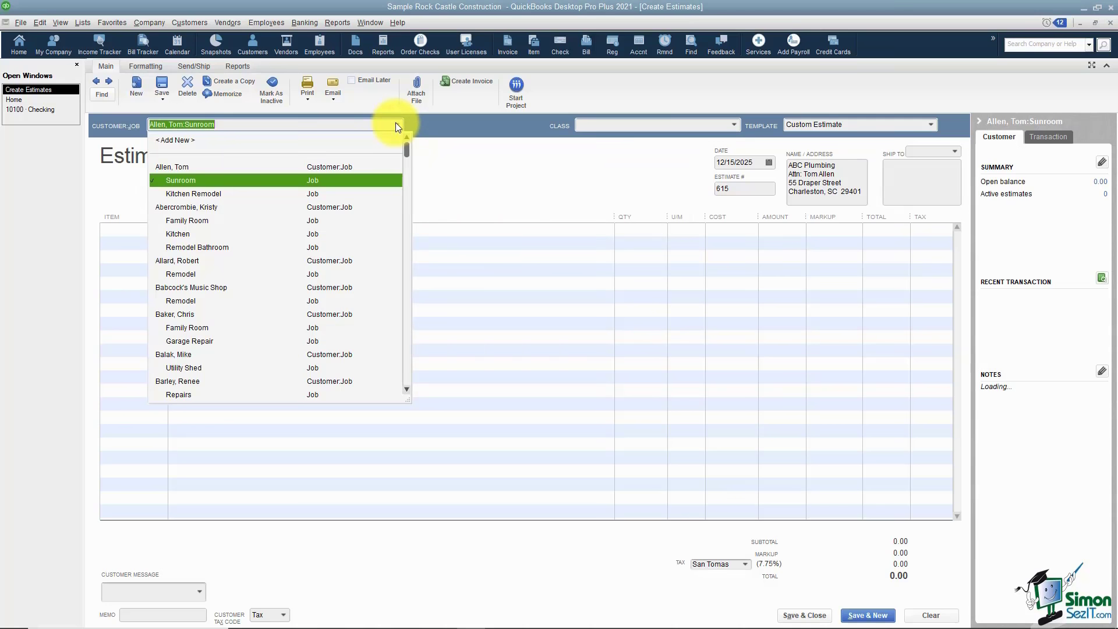
click(204, 181)
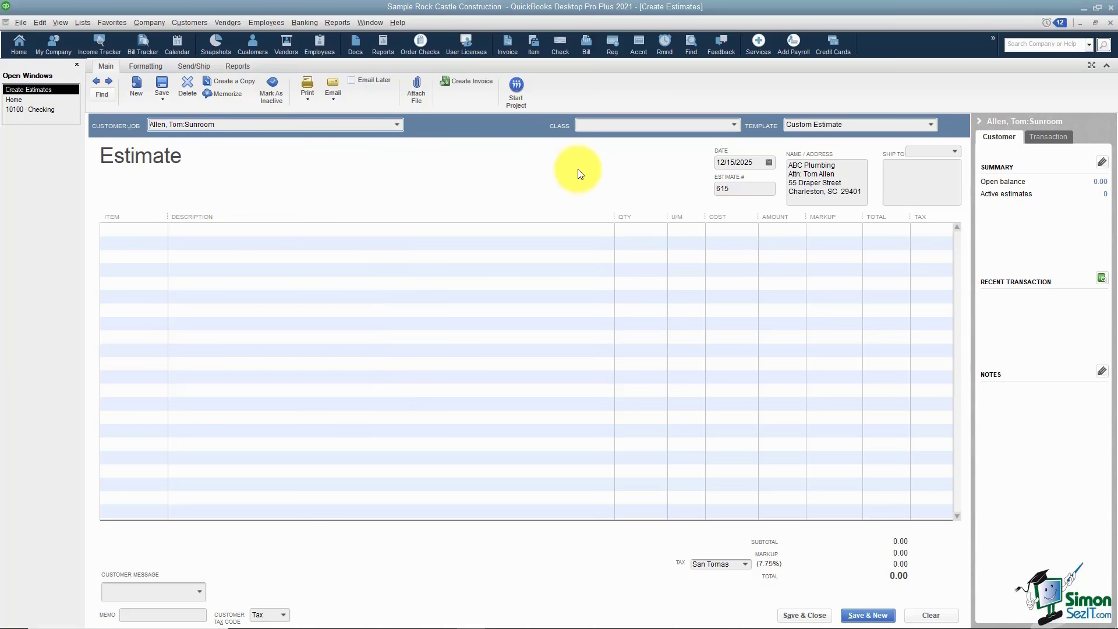
Assign the Remodel class to the estimate and keep the Custom Estimate template
click(734, 123)
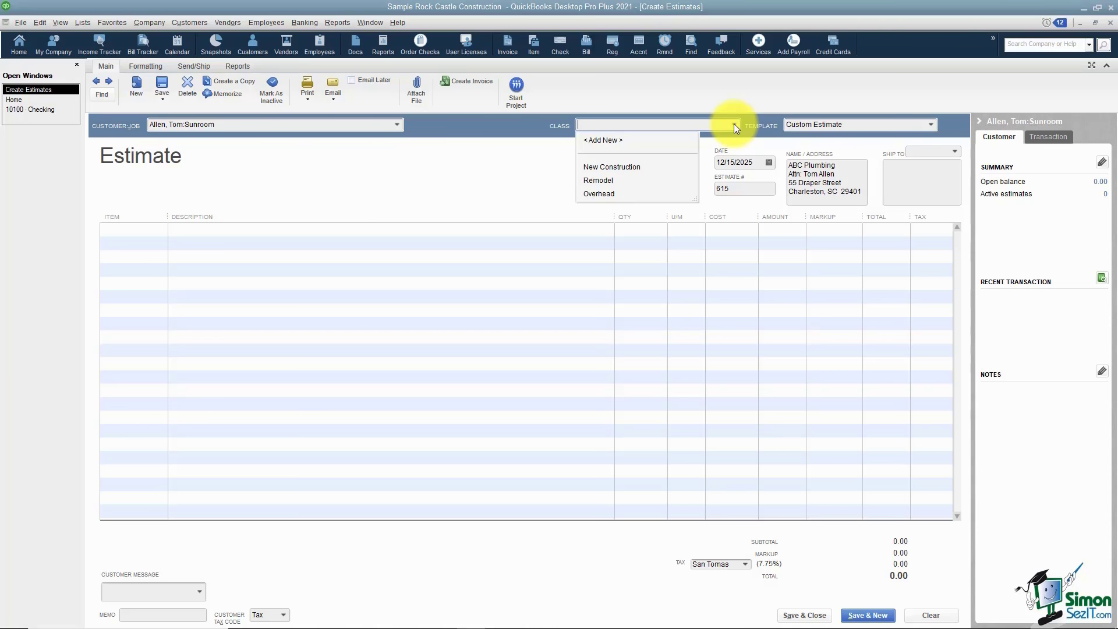
click(610, 179)
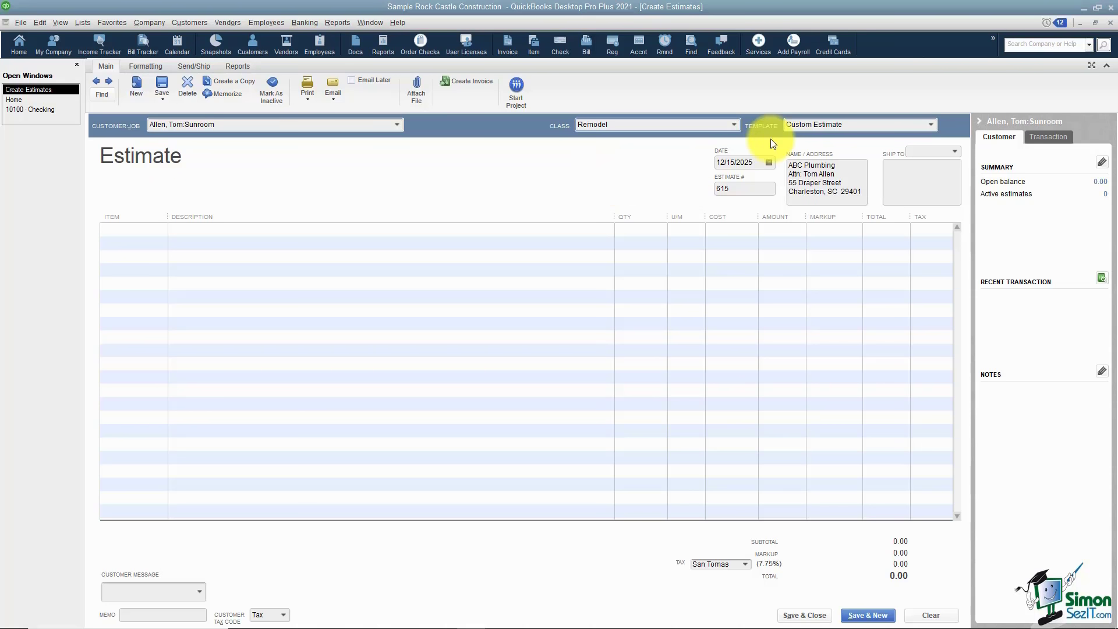
click(932, 126)
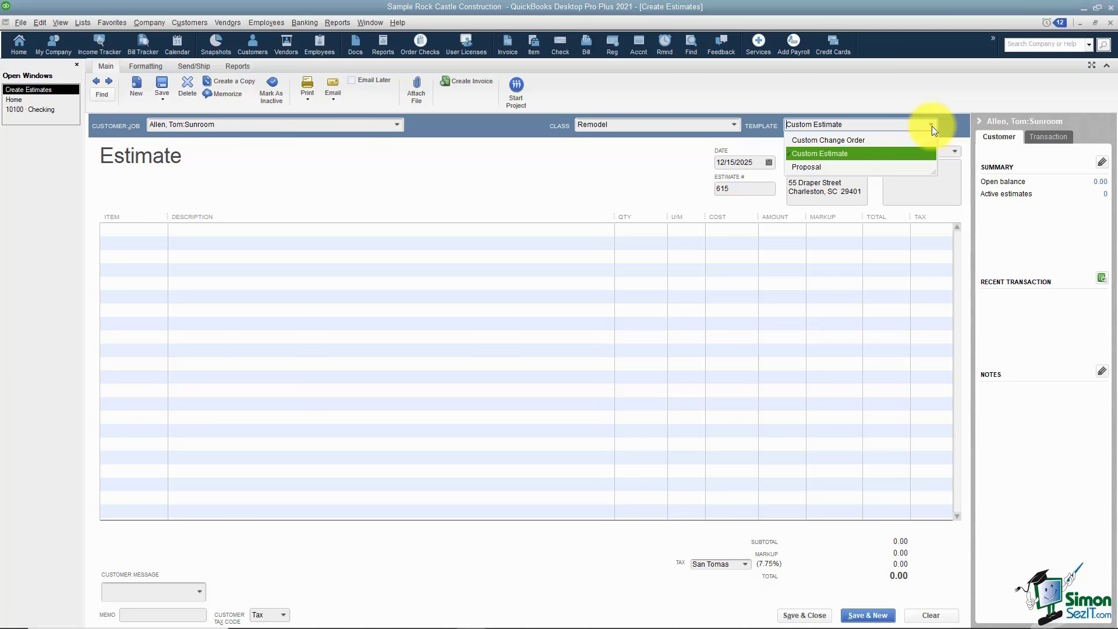
click(840, 155)
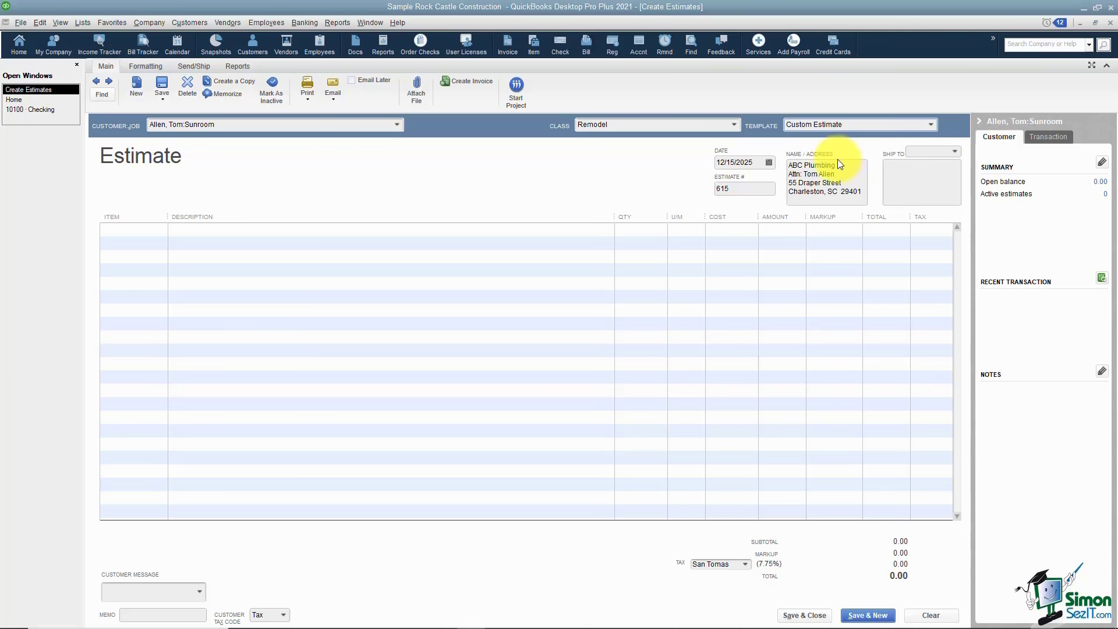
Date the estimate 12/11/2025 and change its number from 615 to 618AS
click(769, 163)
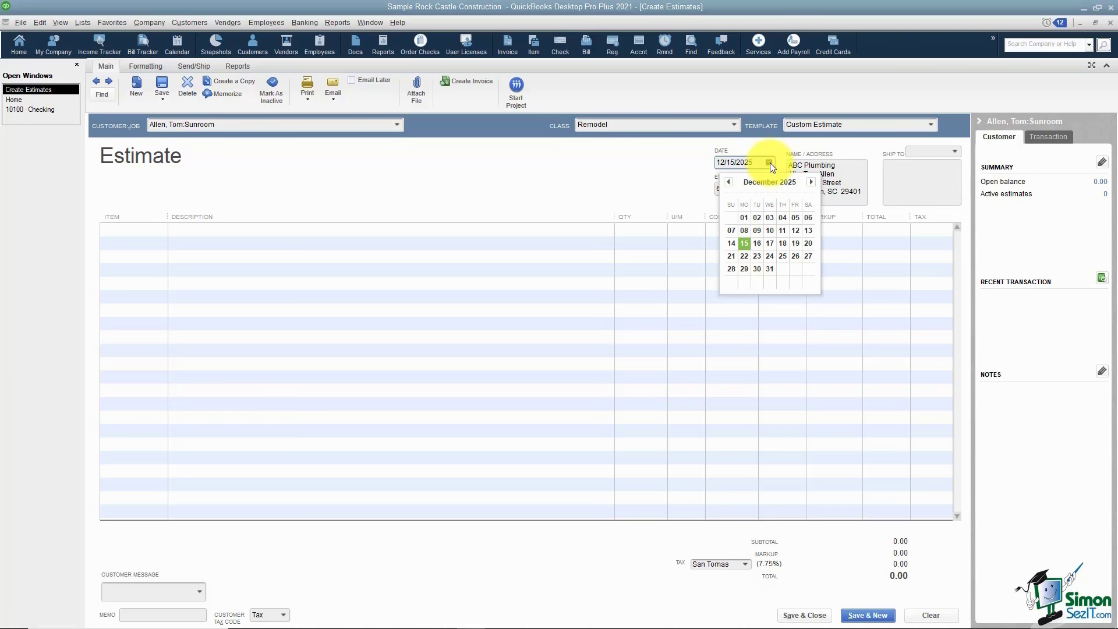
click(783, 233)
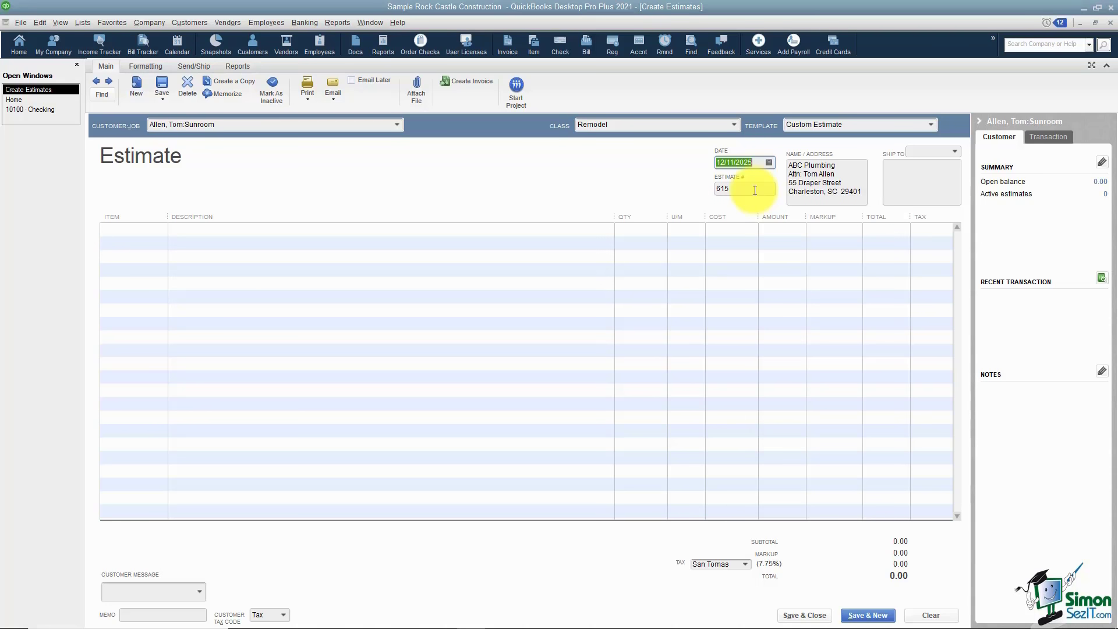
drag(755, 191, 693, 177)
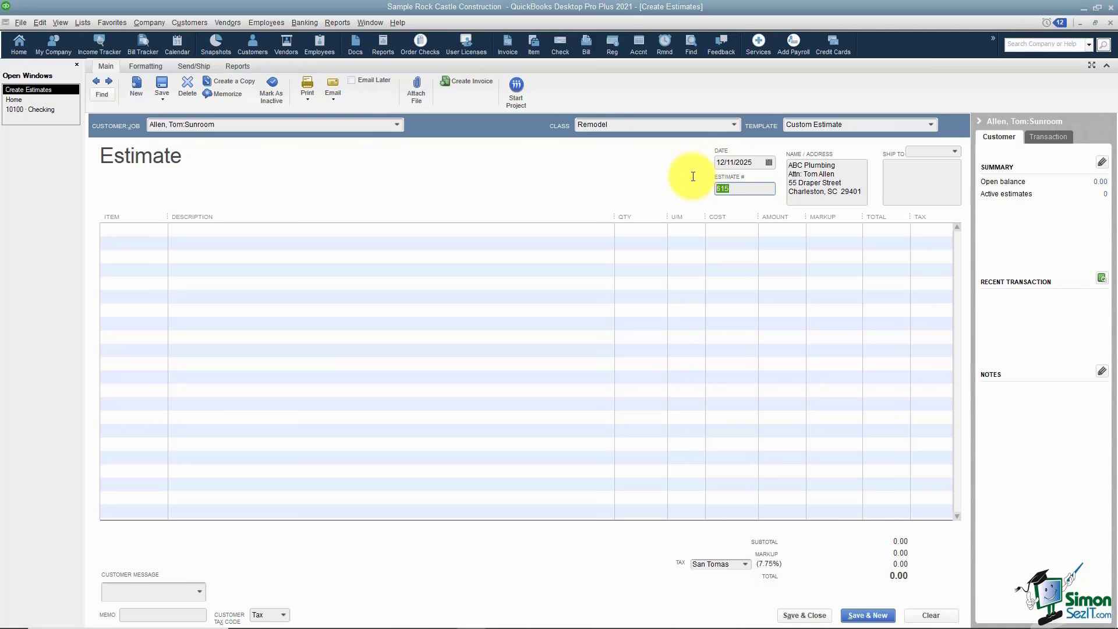
text(618AS)
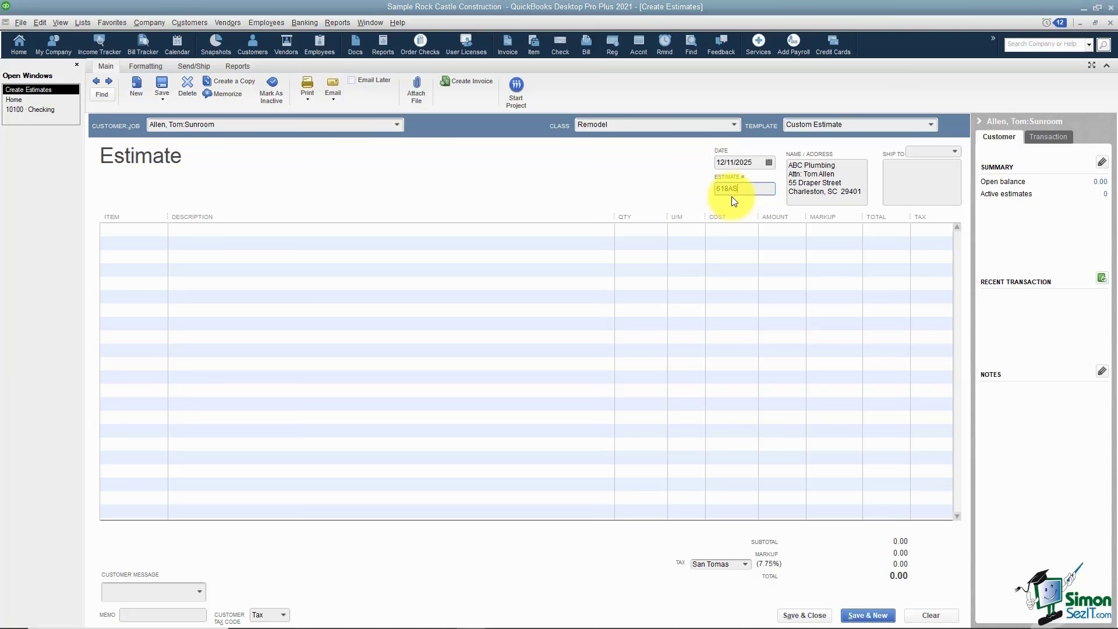
key(Tab)
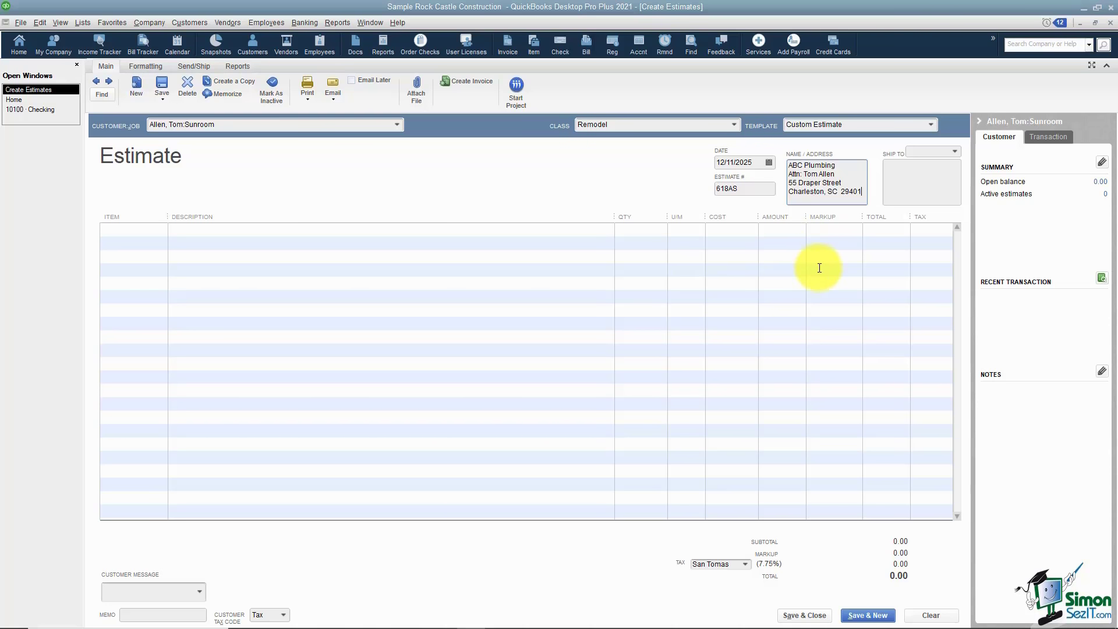
Leave Ship To blank and add Framing (Framing labor, 55.00) as the first line item
click(955, 154)
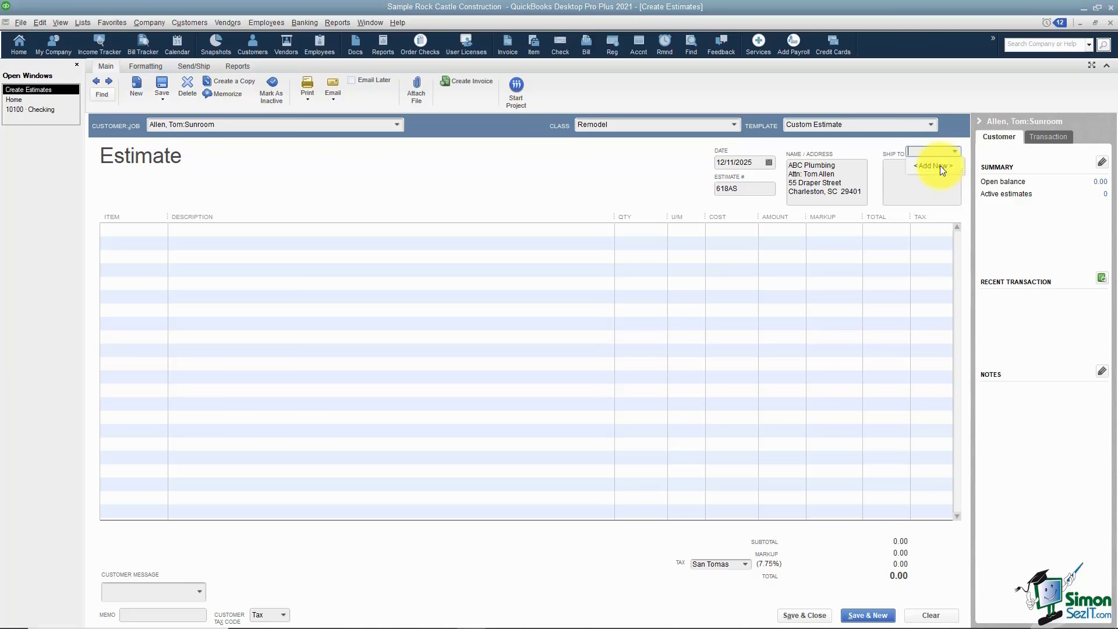
click(903, 195)
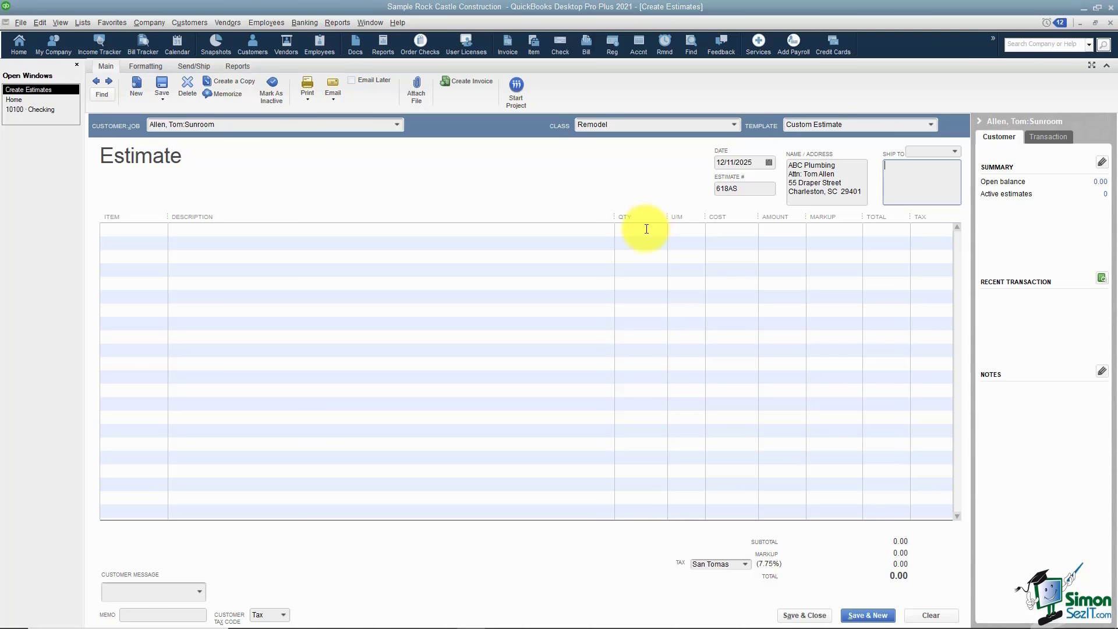
click(155, 230)
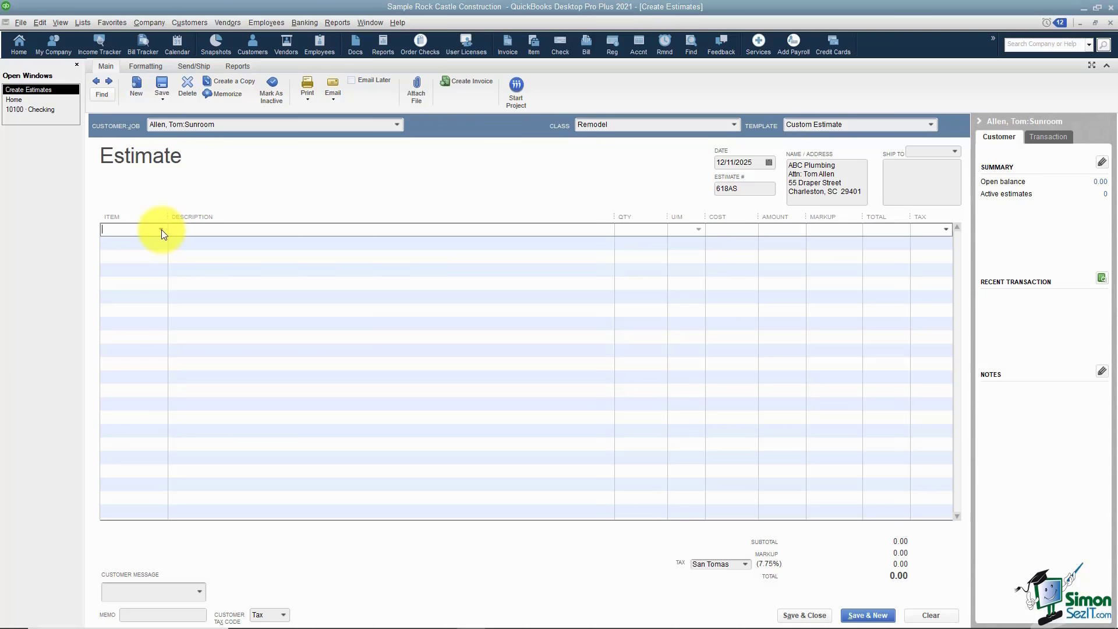
click(162, 230)
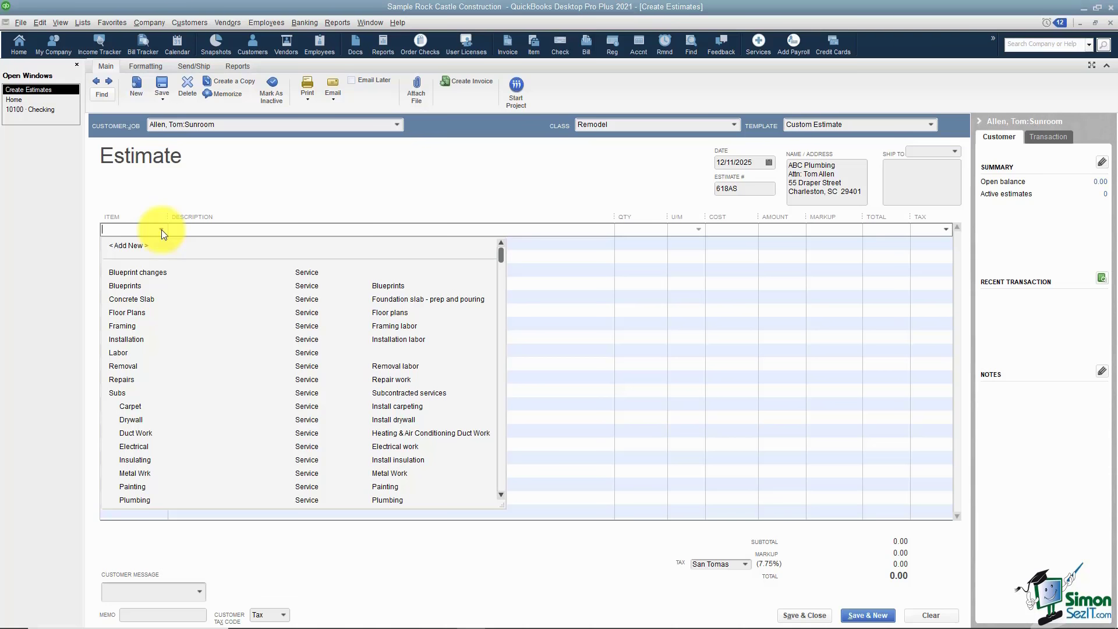
click(123, 326)
key(Tab)
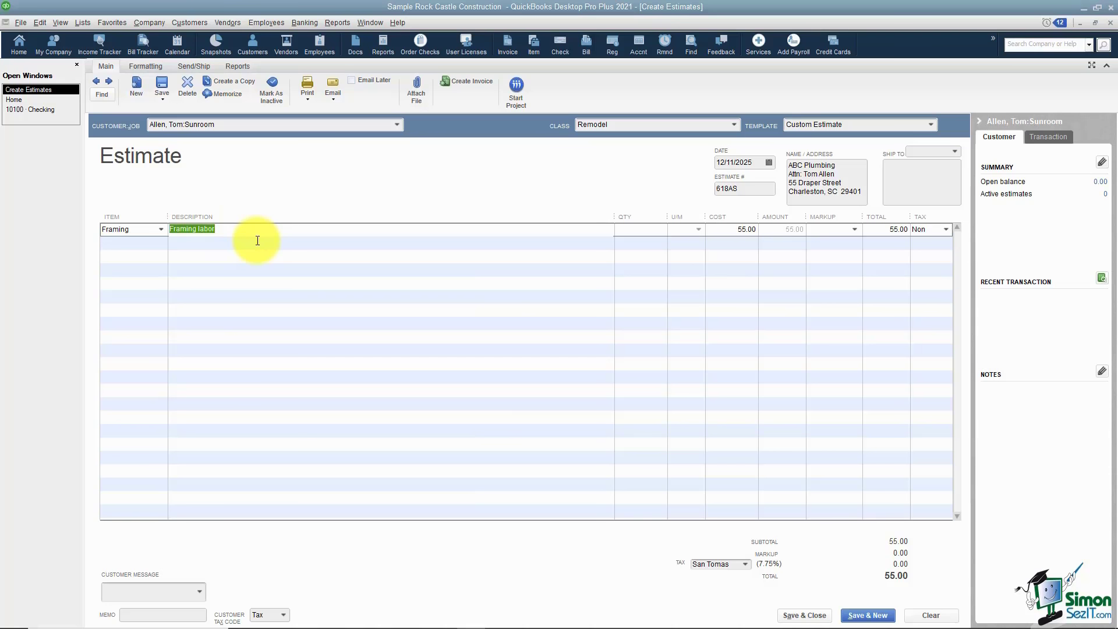
Give the Framing line quantity 10, cost 50.00 and a 30% markup, totaling 650.00
click(234, 228)
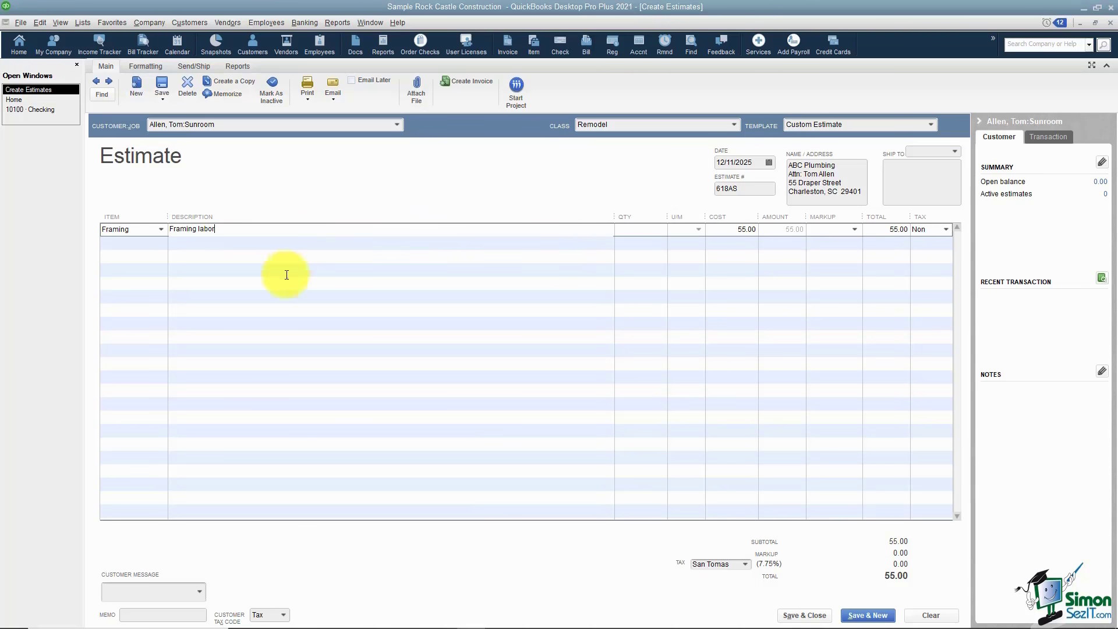
click(637, 229)
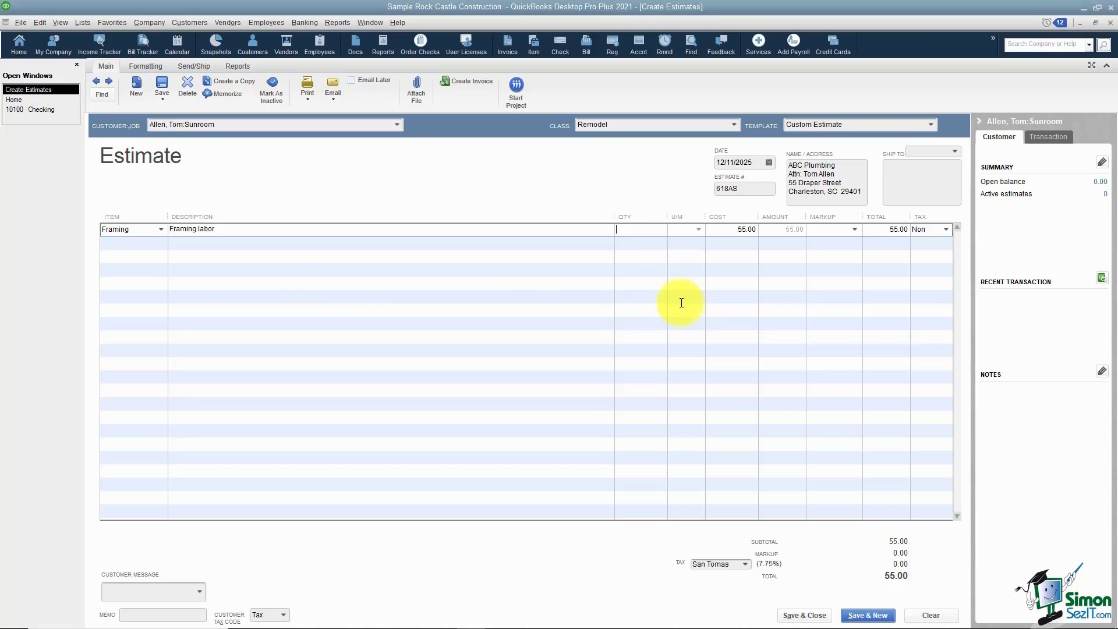
text(10)
key(Tab)
key(Tab)
text(50)
key(Tab)
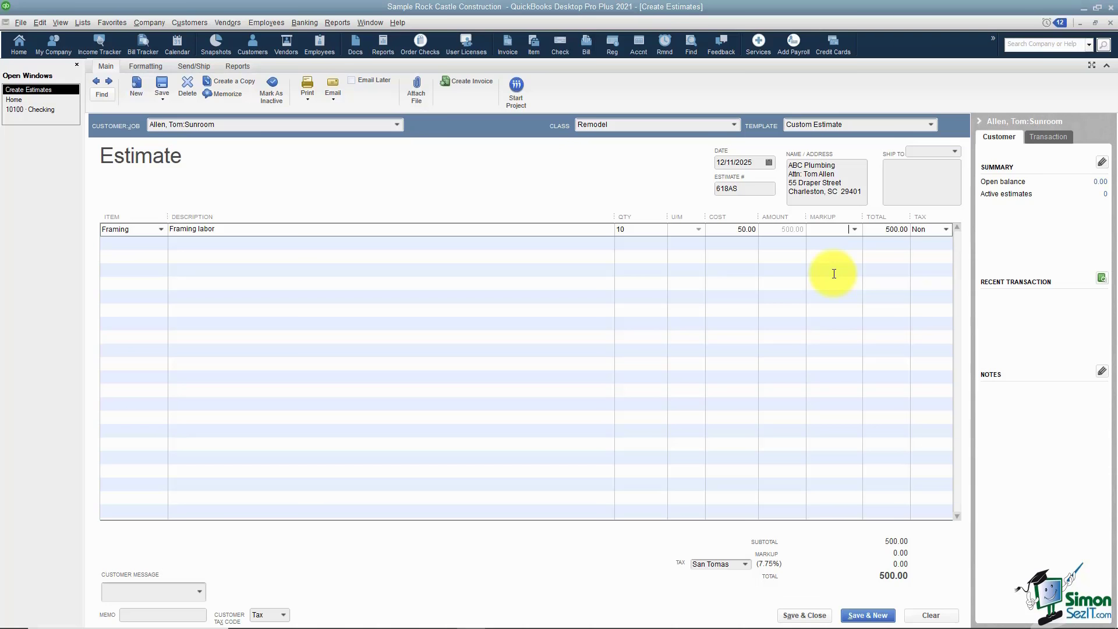
text(30%)
key(Tab)
key(Tab)
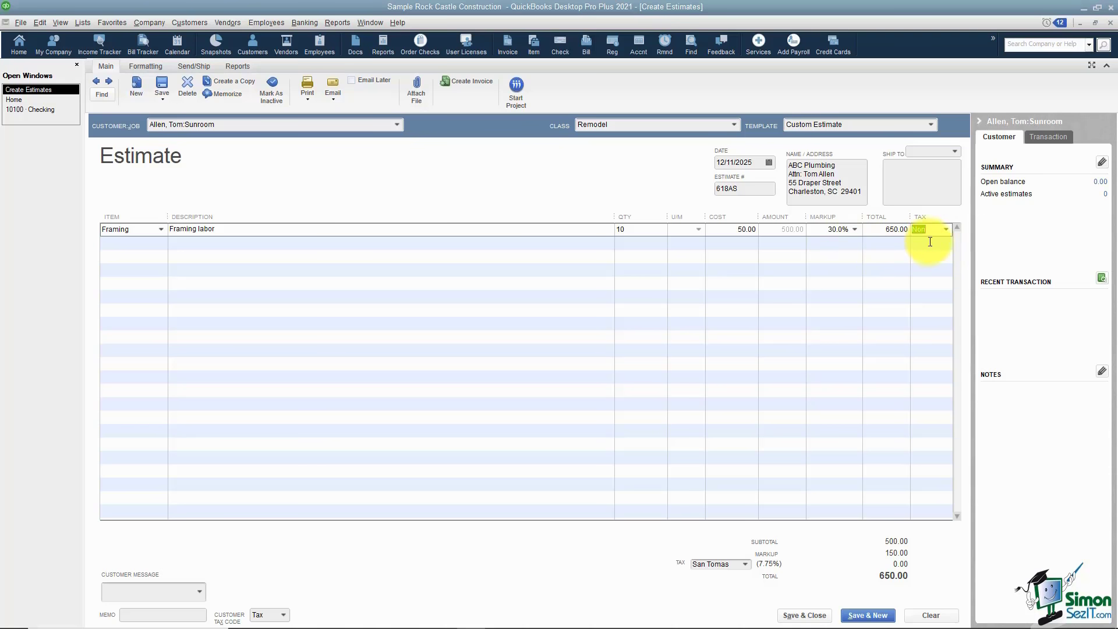
Keep the Framing line's Non tax code and begin choosing an item for line two
click(946, 229)
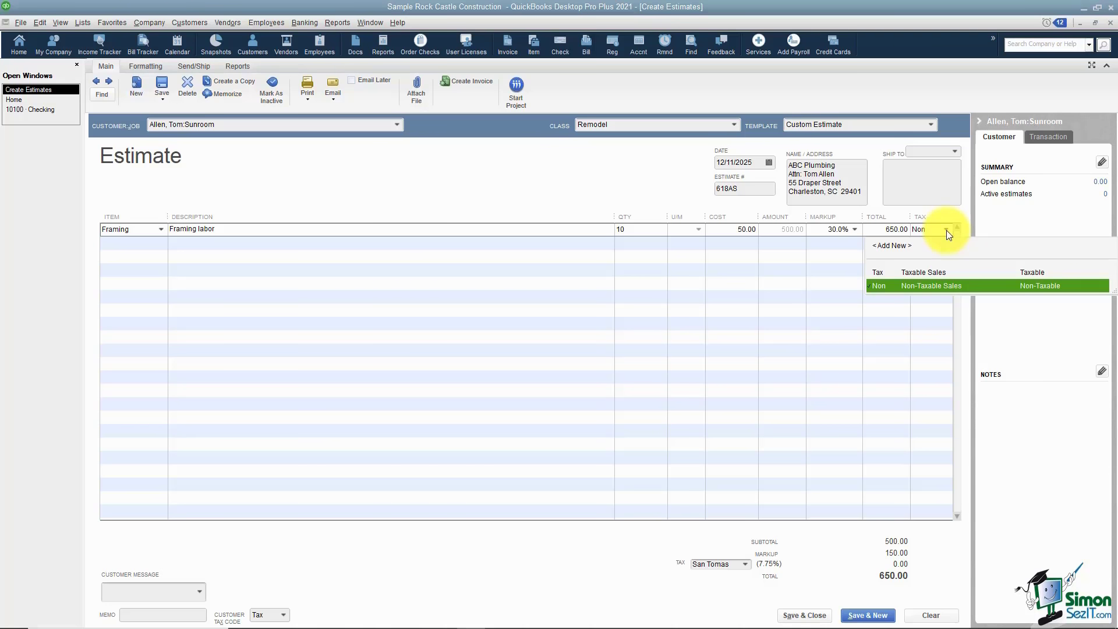
click(946, 230)
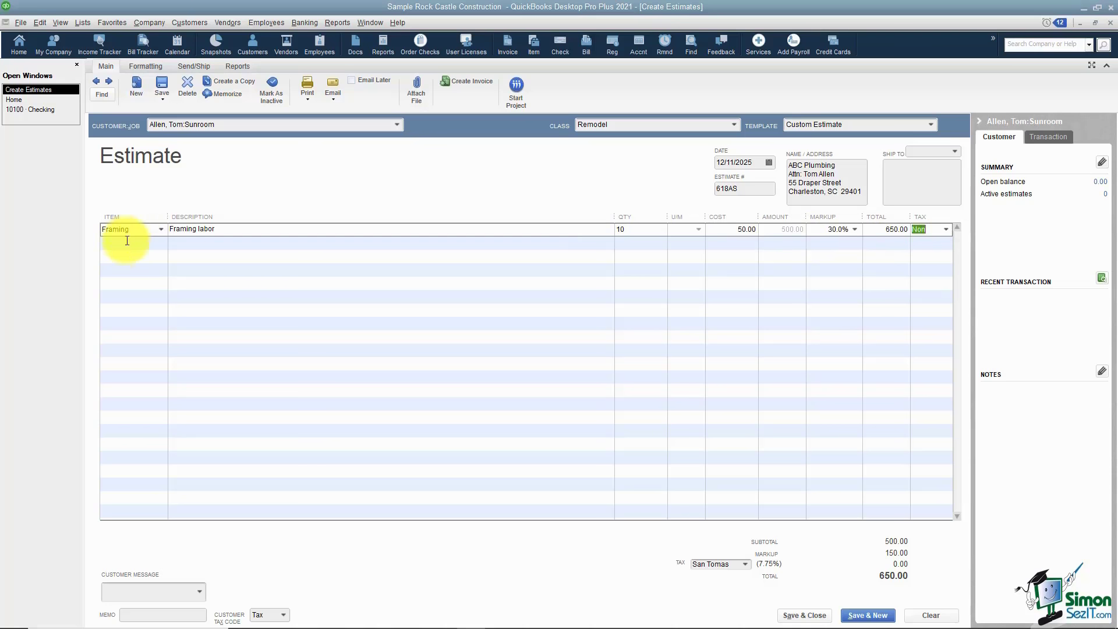
click(151, 244)
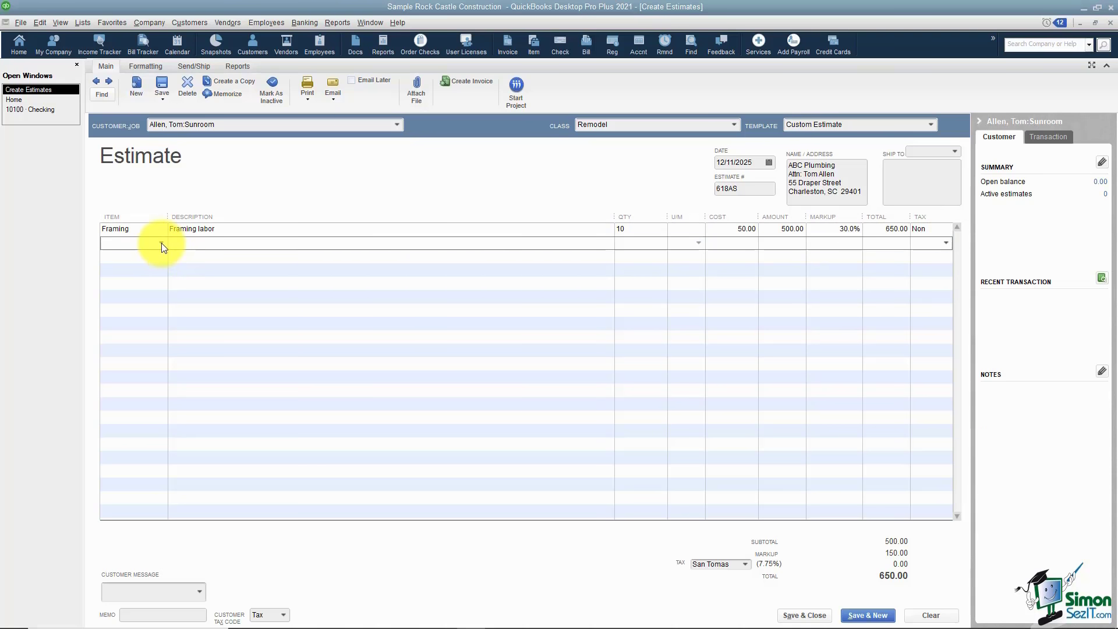
click(162, 243)
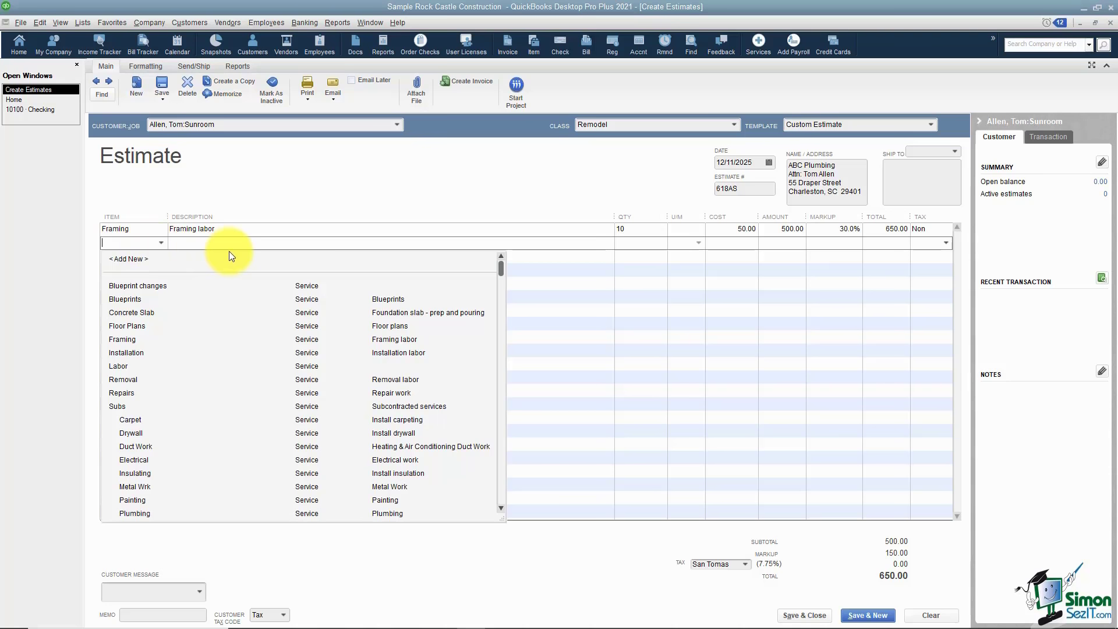
Add 2 Wood Door:Exterior with a 1,000.00 markup, bringing the estimate total to 2,999.79
text(Wood Door:Exter)
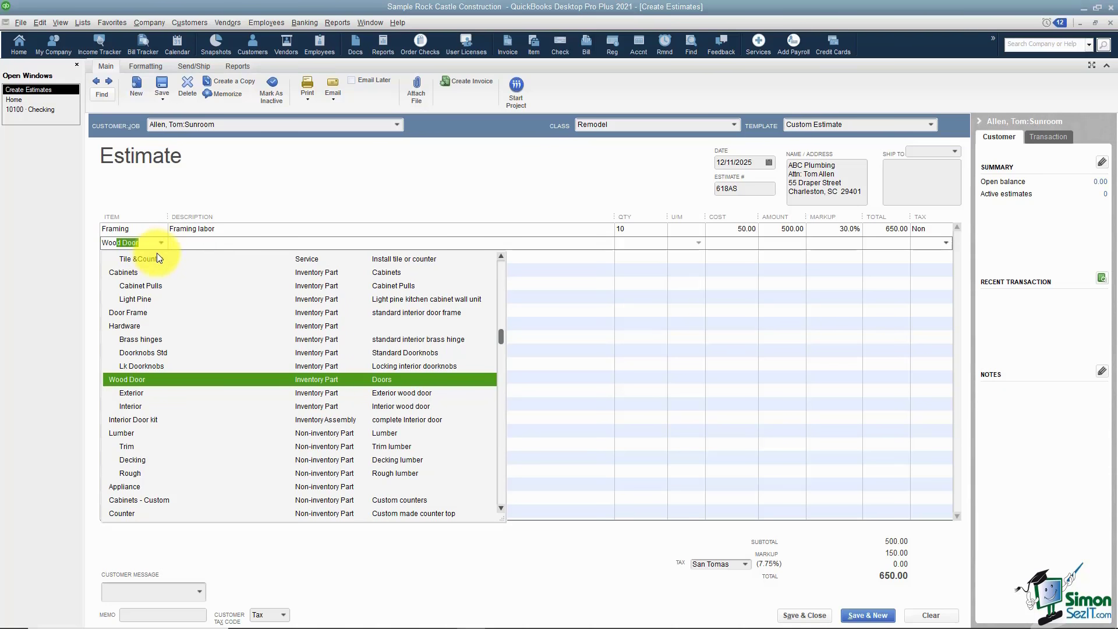
click(145, 393)
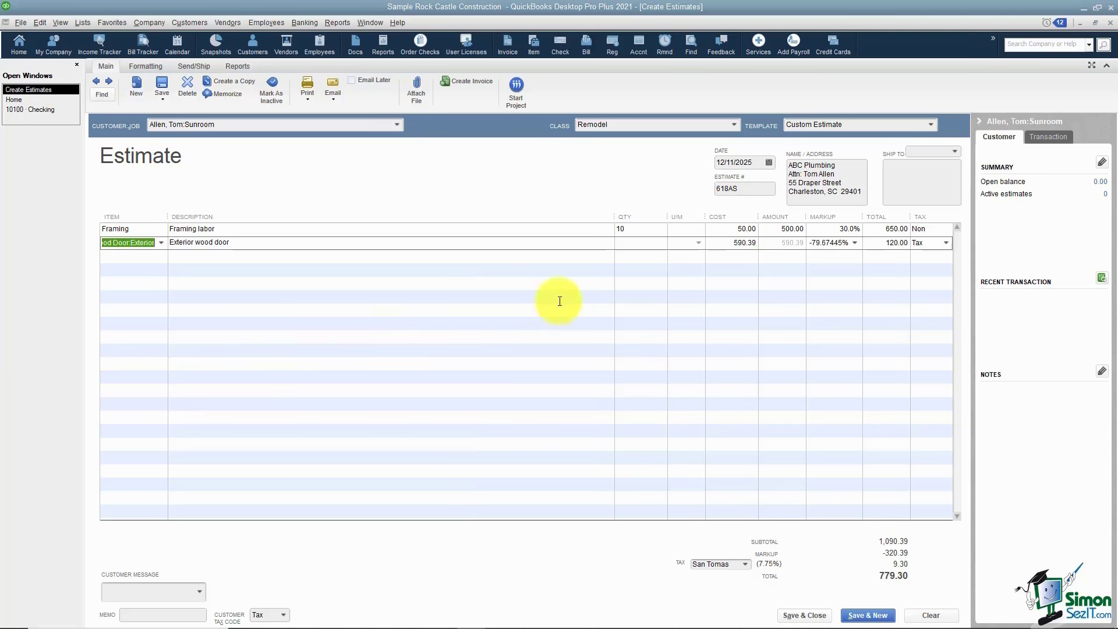
click(635, 244)
text(2)
key(Tab)
key(Tab)
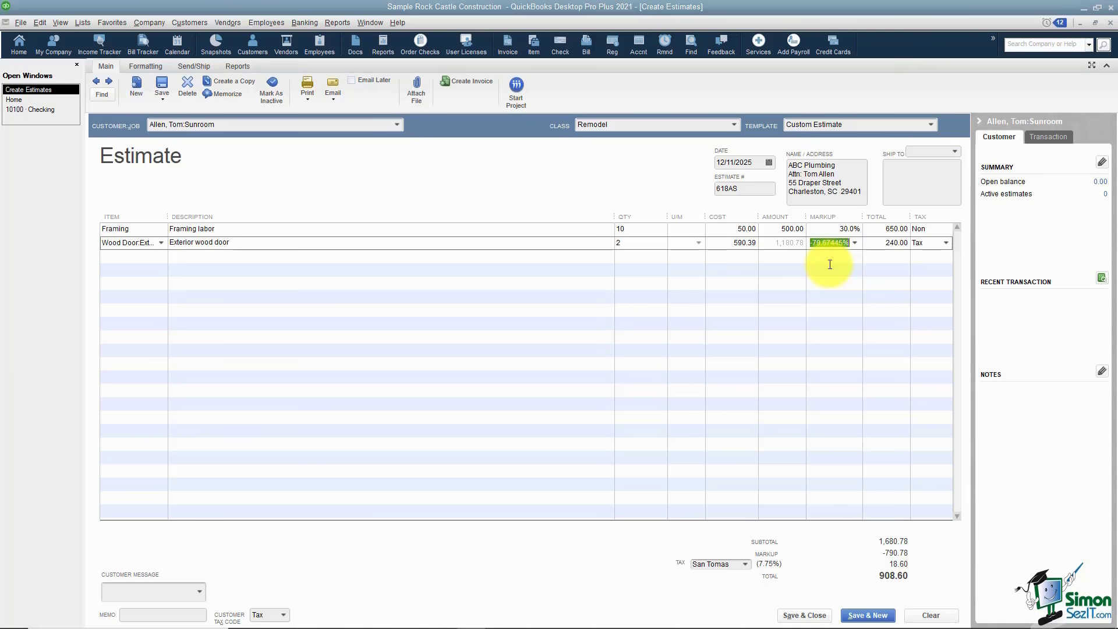
text(1000.00)
key(Tab)
key(Tab)
key(Tab)
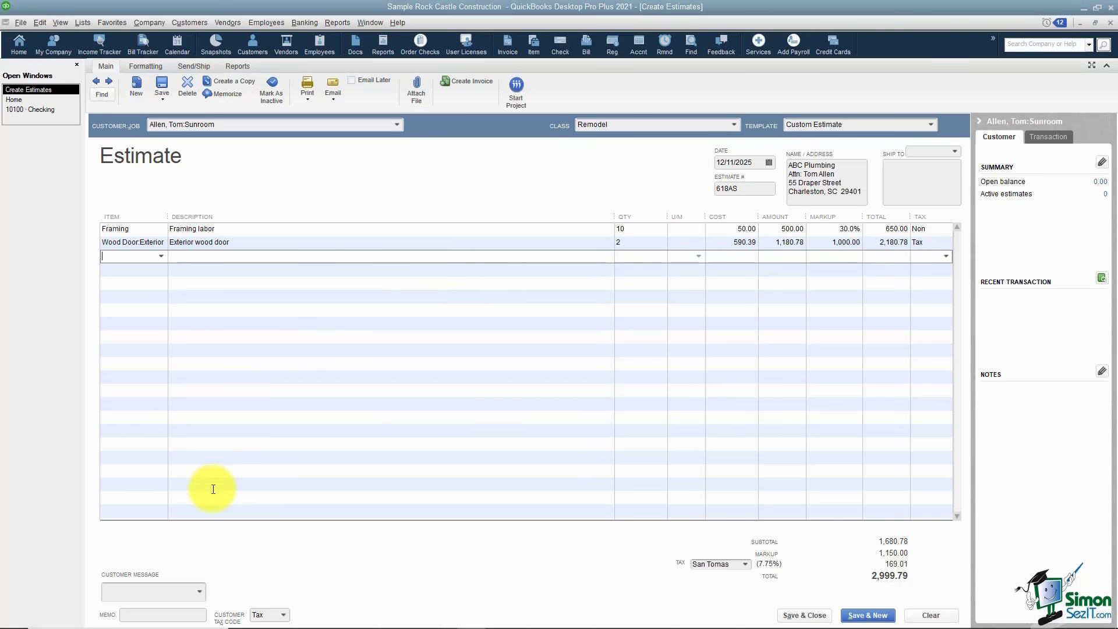
click(199, 592)
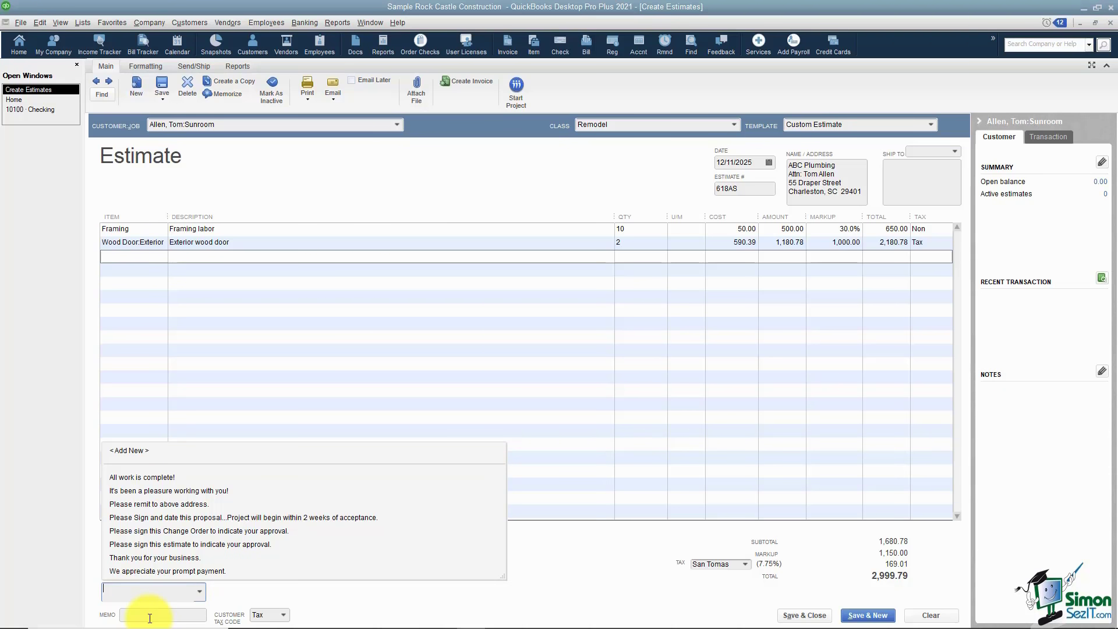
click(625, 547)
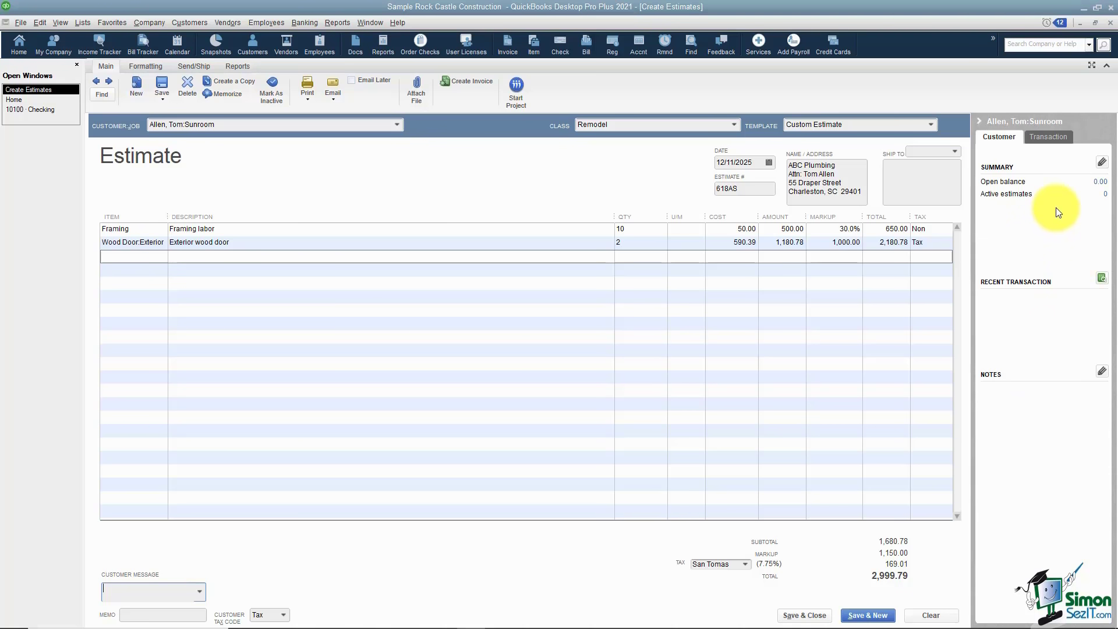
click(980, 121)
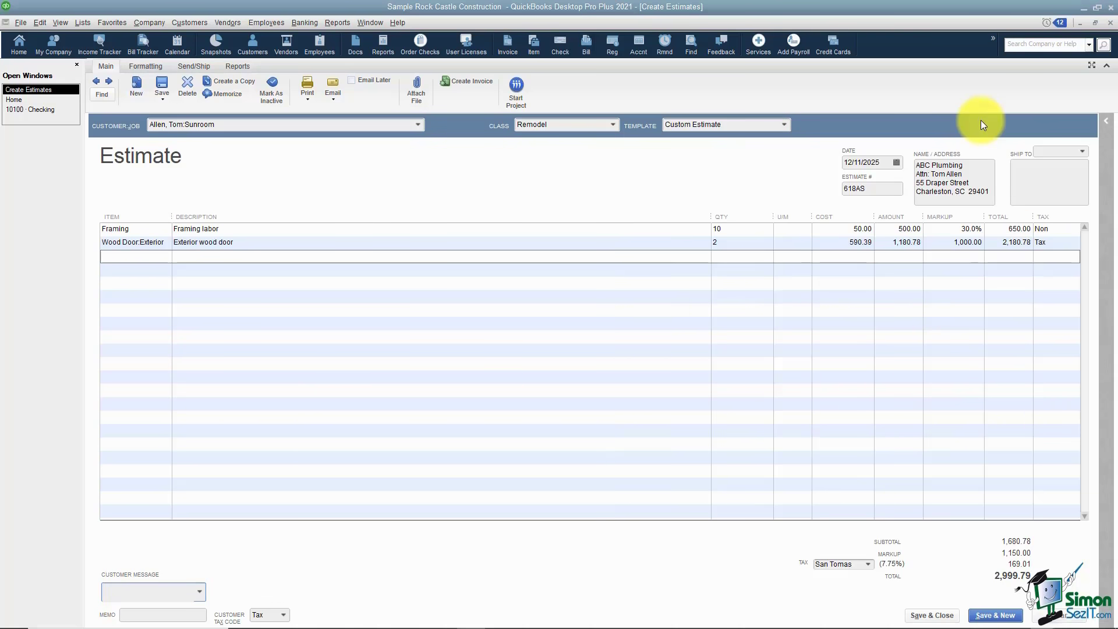
click(1106, 122)
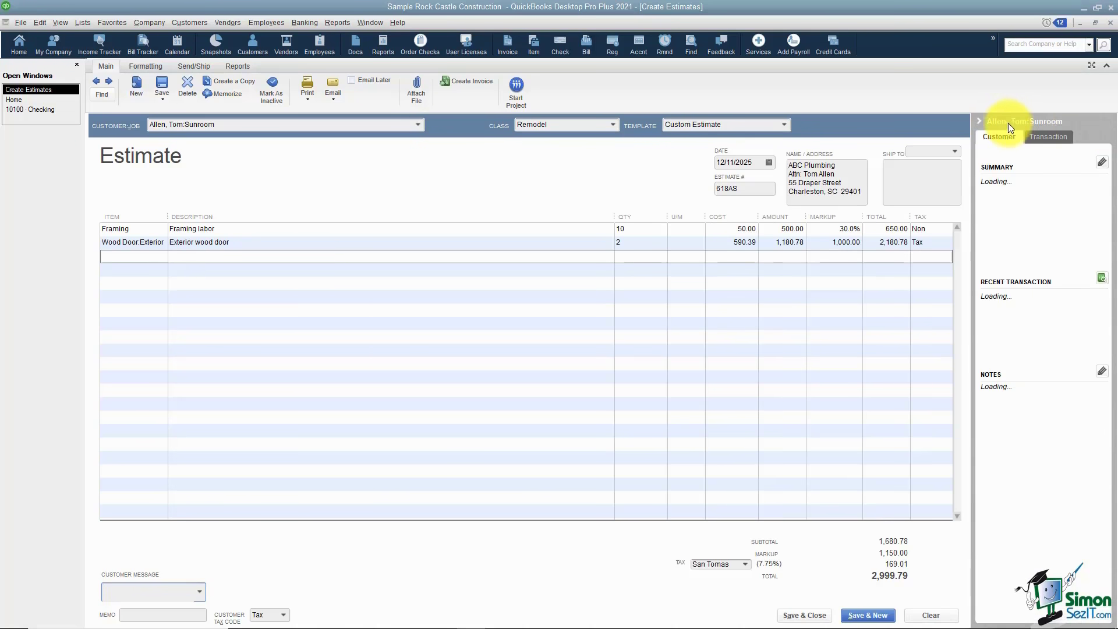
click(982, 121)
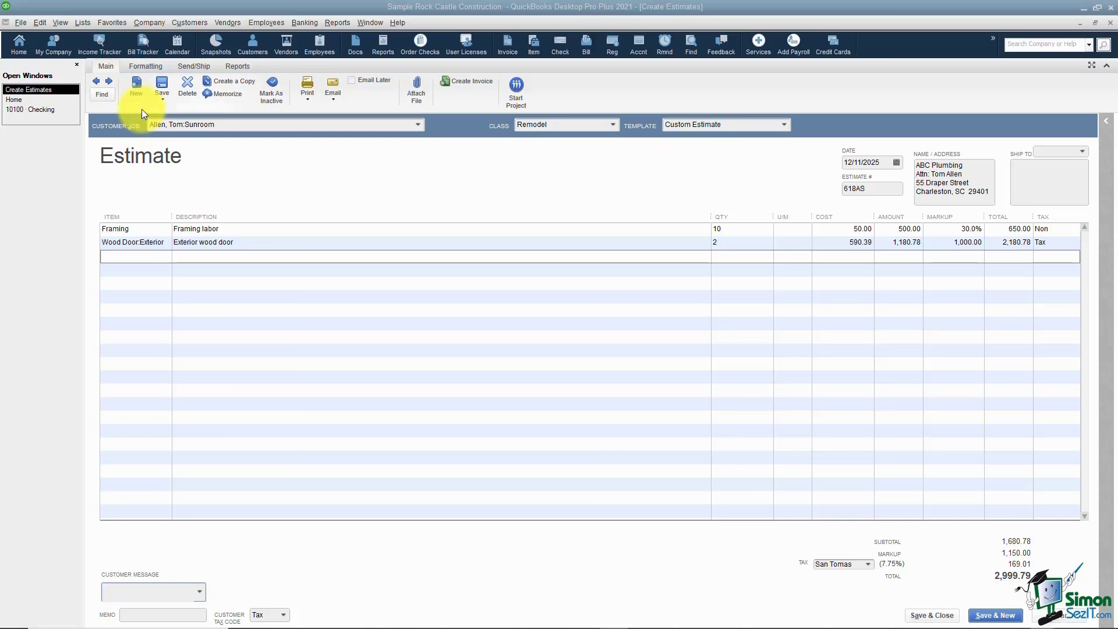
click(107, 93)
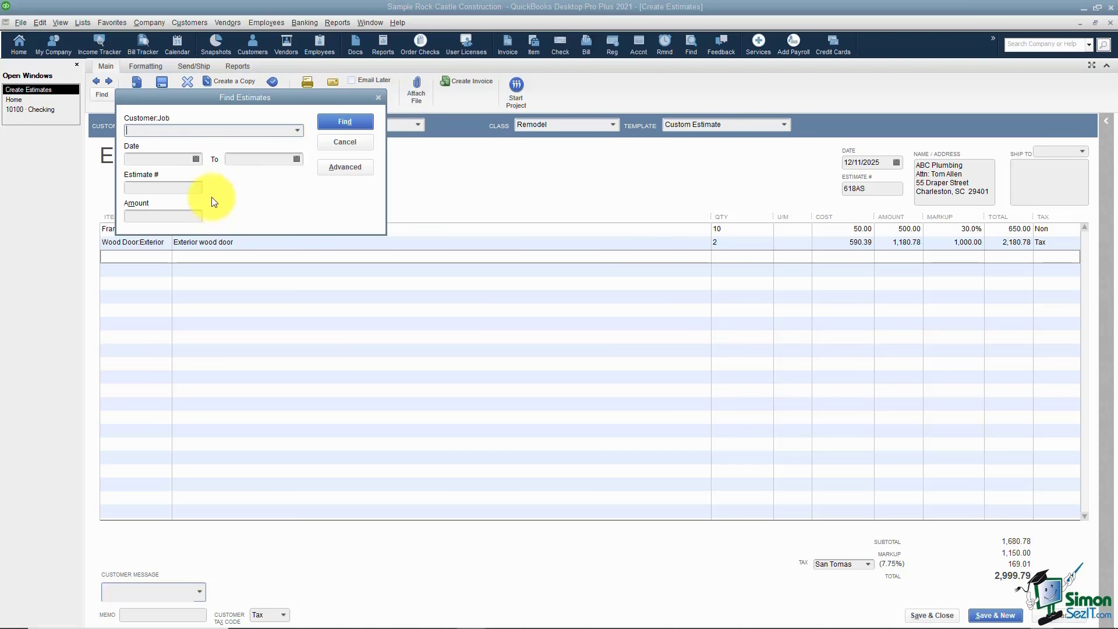
click(344, 146)
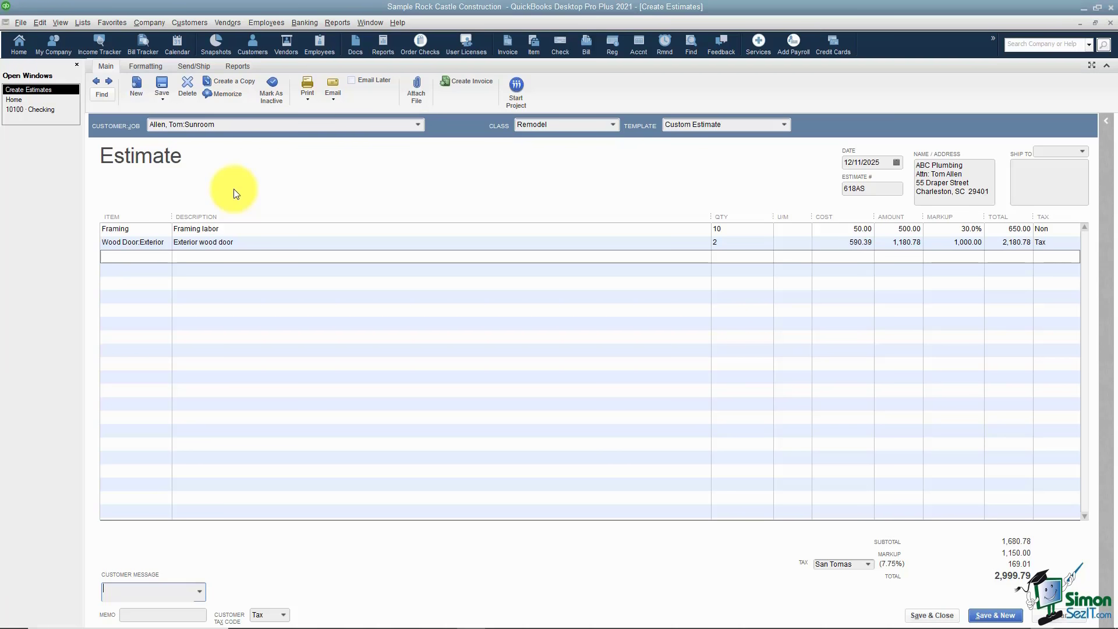
click(163, 100)
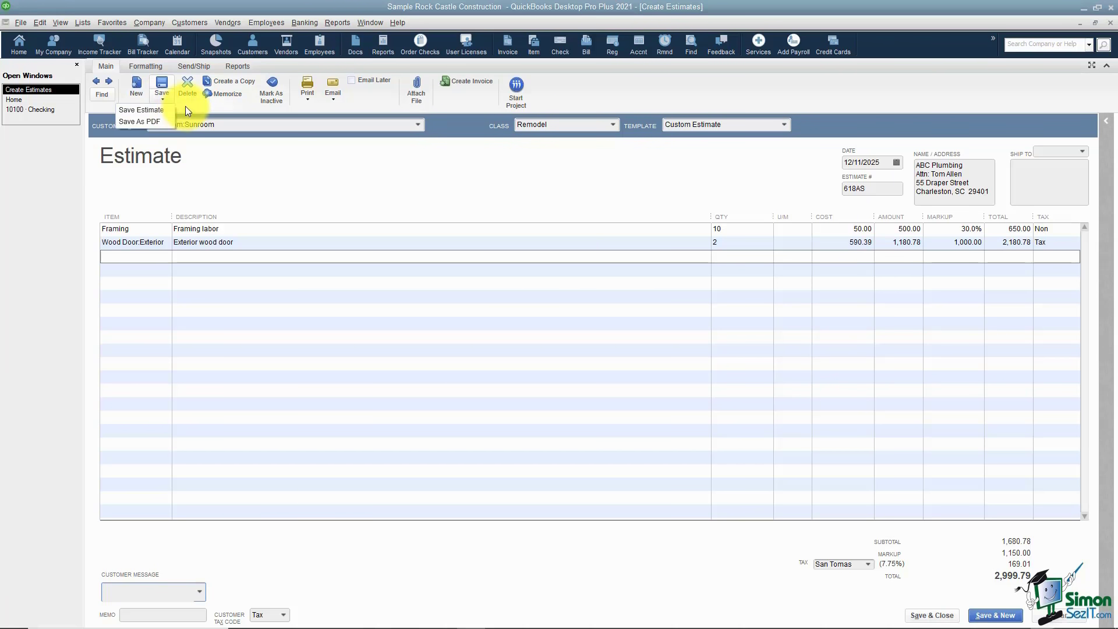
click(237, 166)
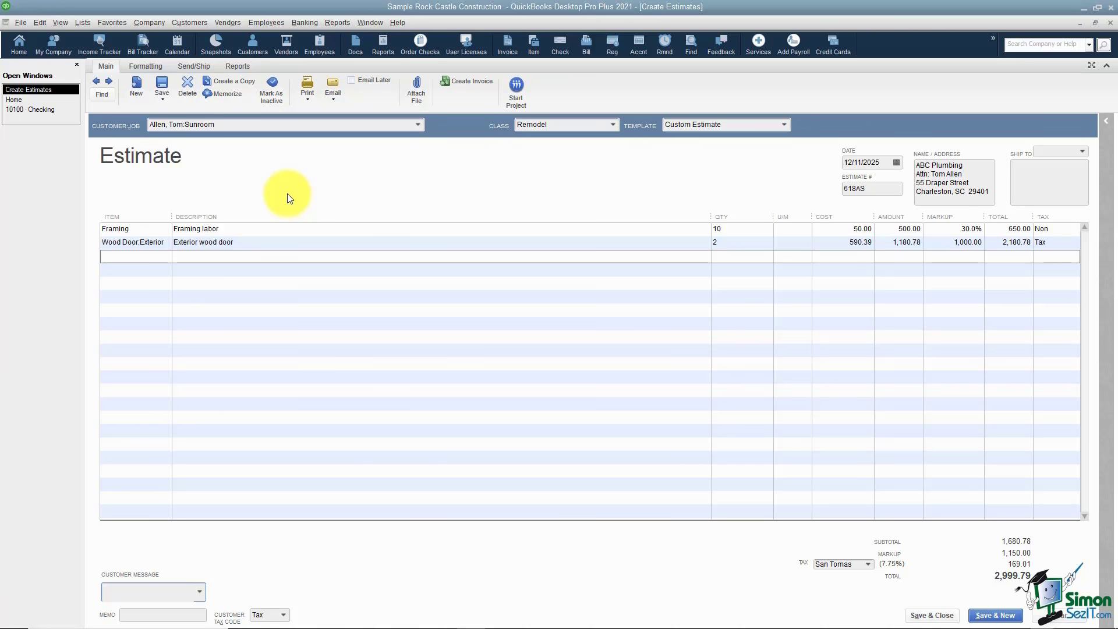
click(312, 100)
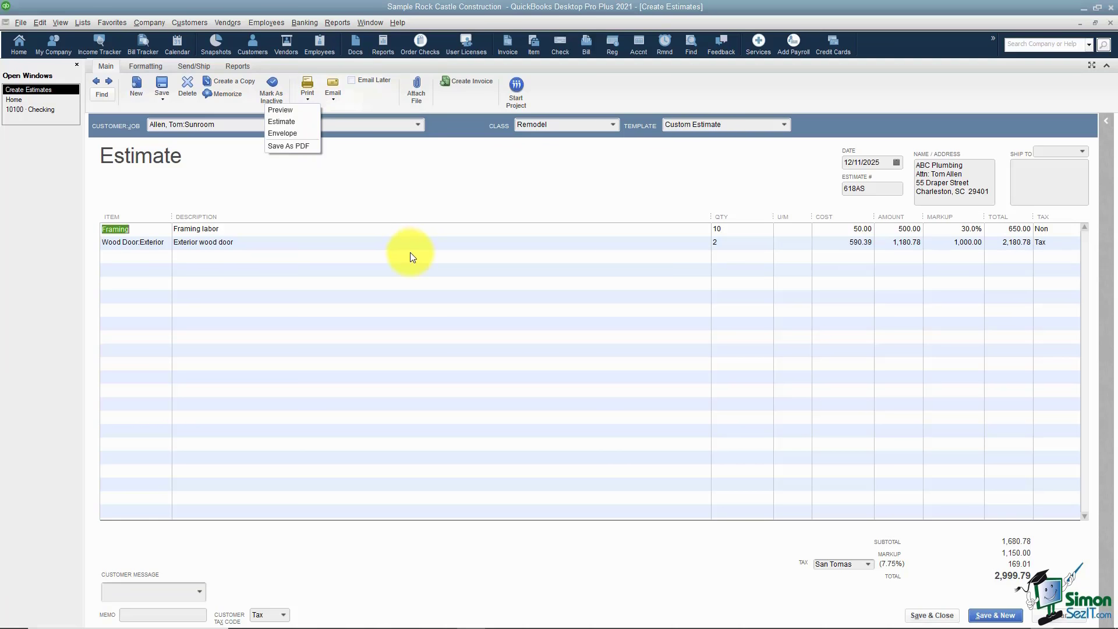
Preview estimate 618AS as it would print
key(Down)
key(Return)
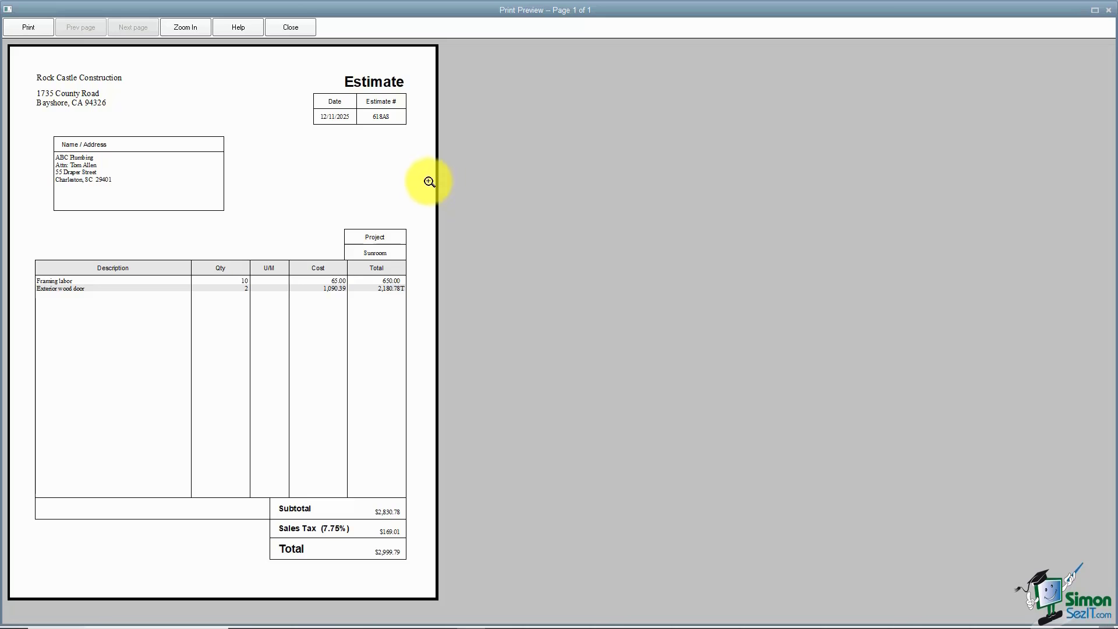
Zoom in on the previewed estimate page, then close the preview
click(396, 173)
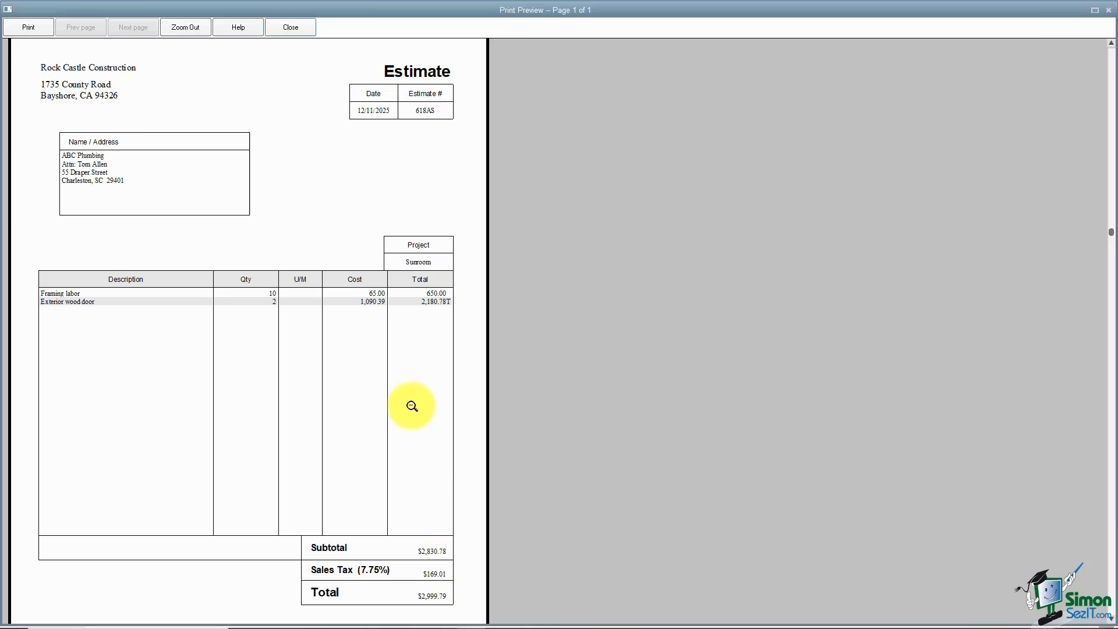
click(295, 27)
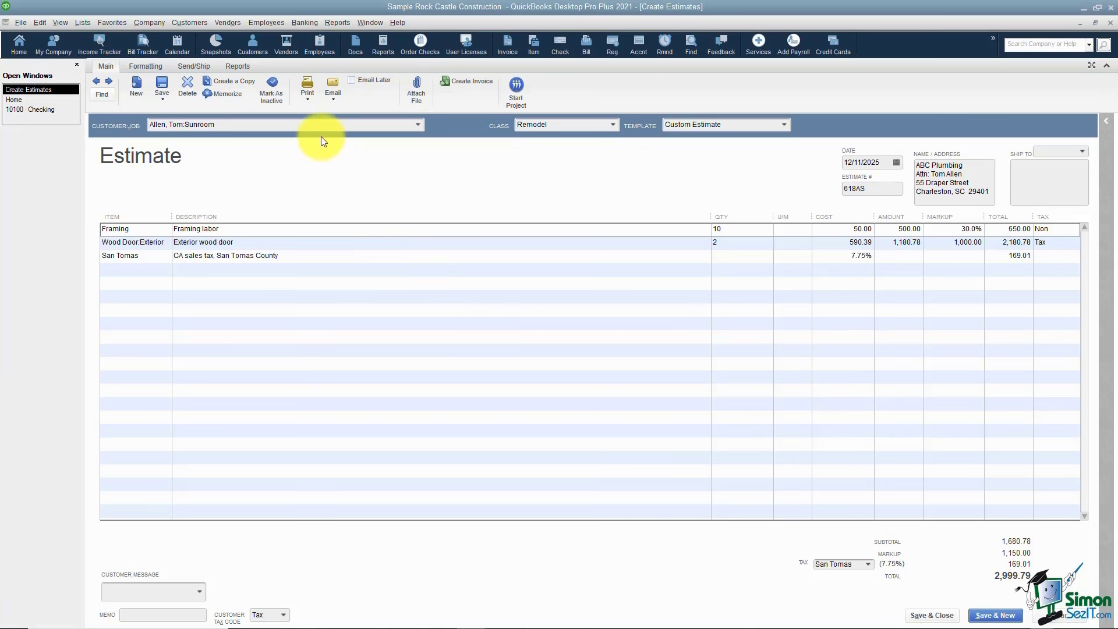
click(307, 96)
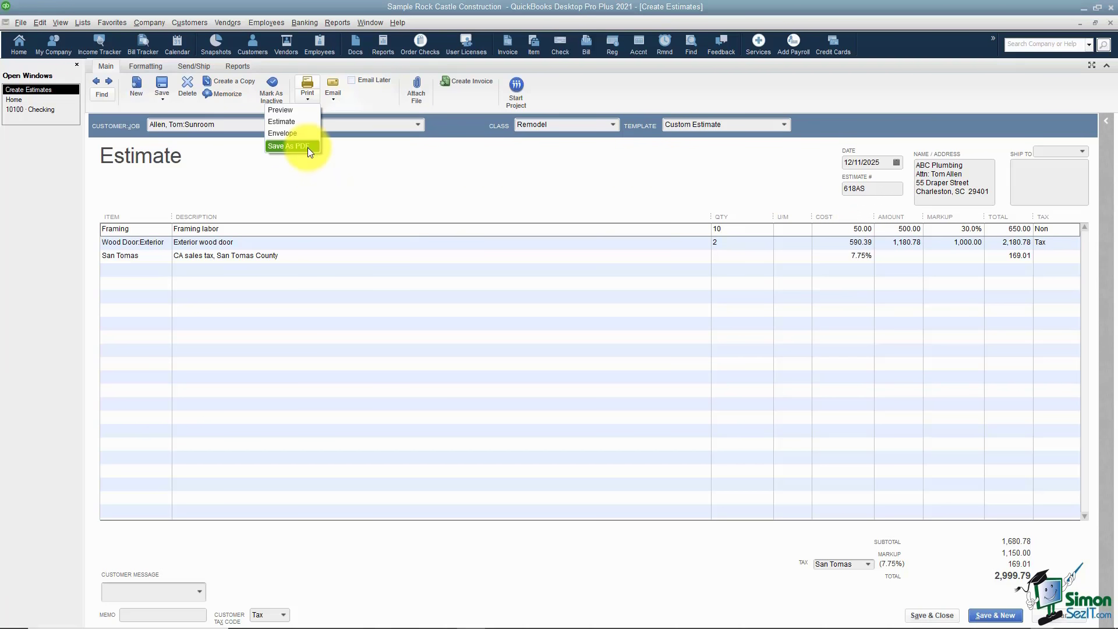
Skip the print options and flag estimate 618AS as Email Later (Batch) from the Email menu
click(346, 161)
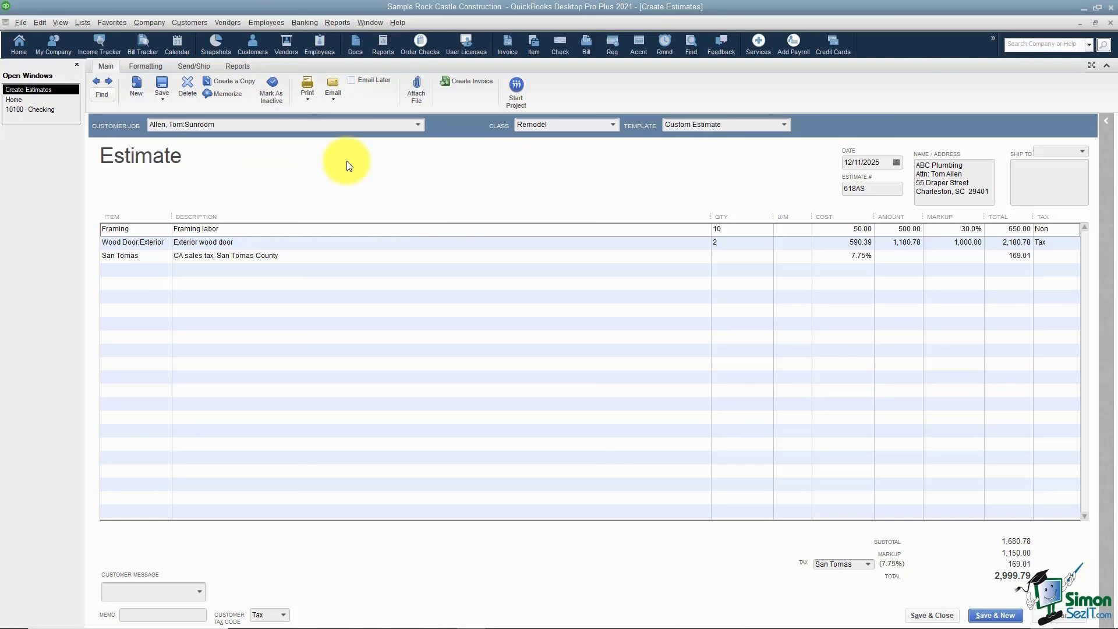
click(340, 103)
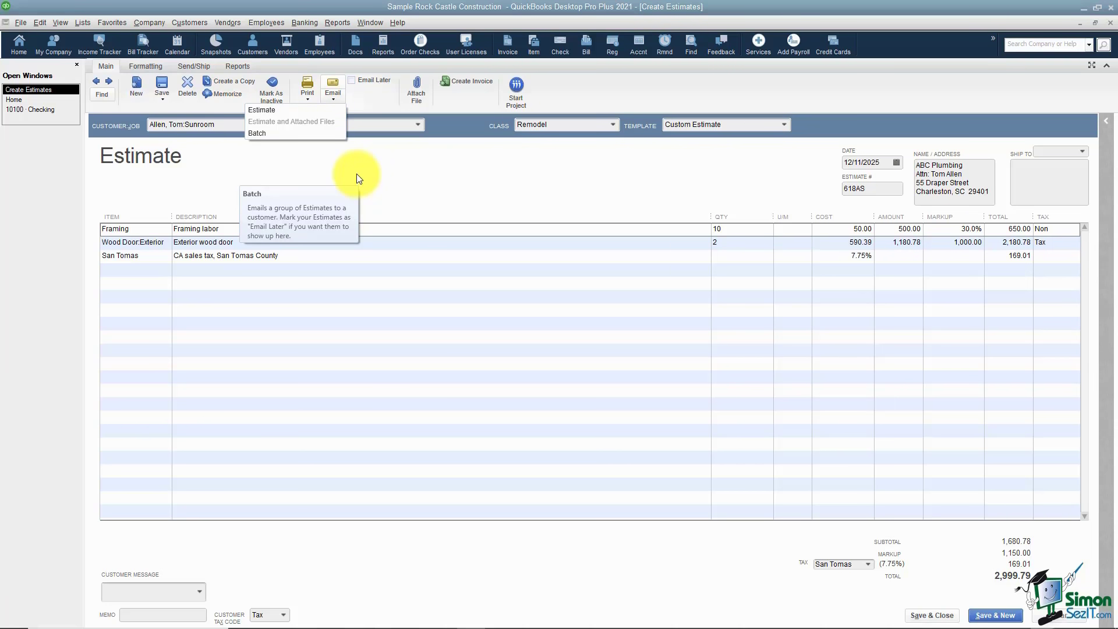
click(284, 134)
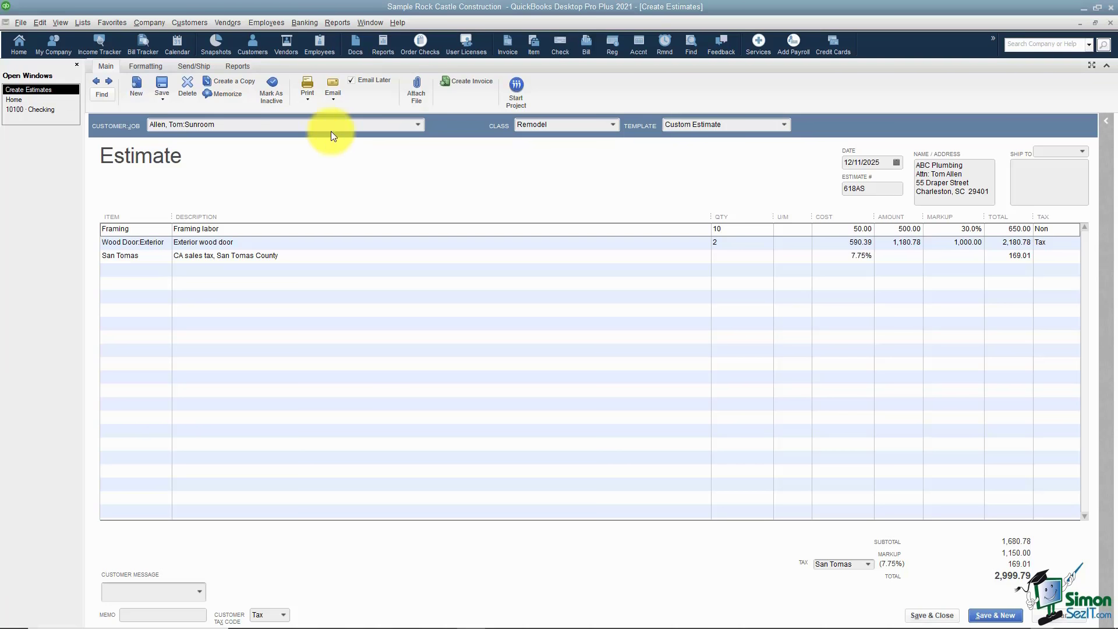
click(334, 100)
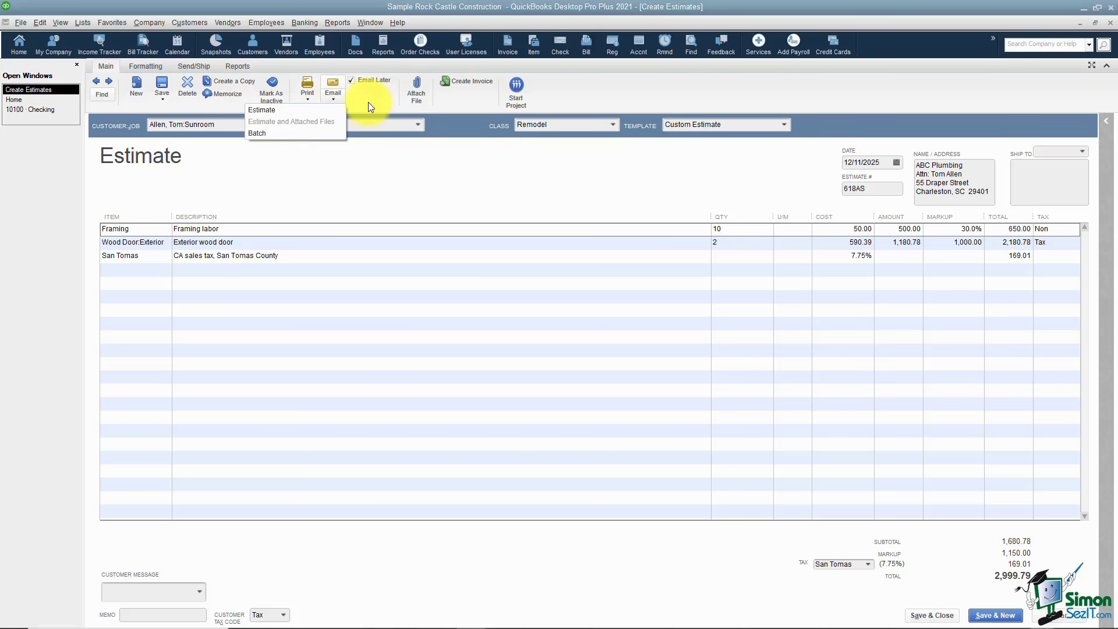
Close the Email menu and switch the estimate ribbon to the Formatting tab
click(350, 159)
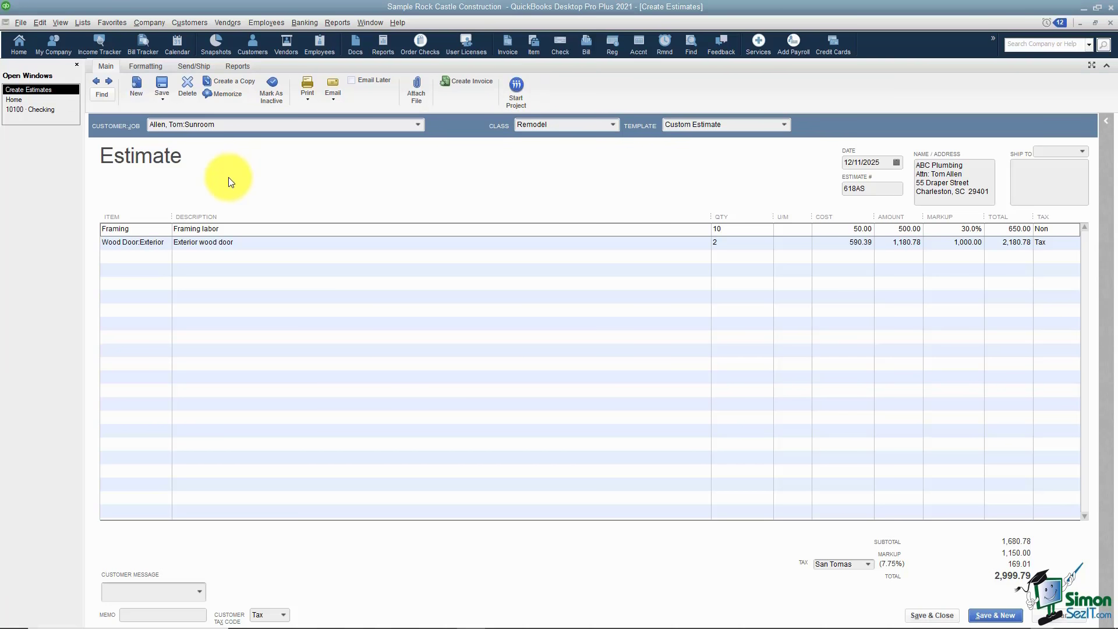
click(147, 67)
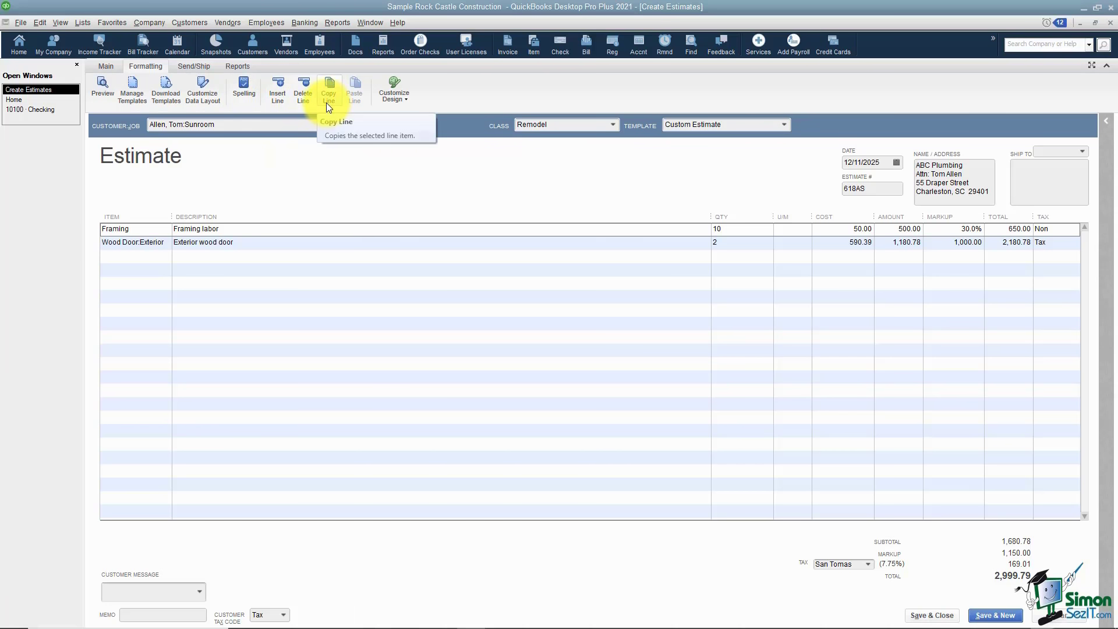
Insert and remove a blank line above Wood Door, then view the Send/Ship and Reports tabs
click(250, 244)
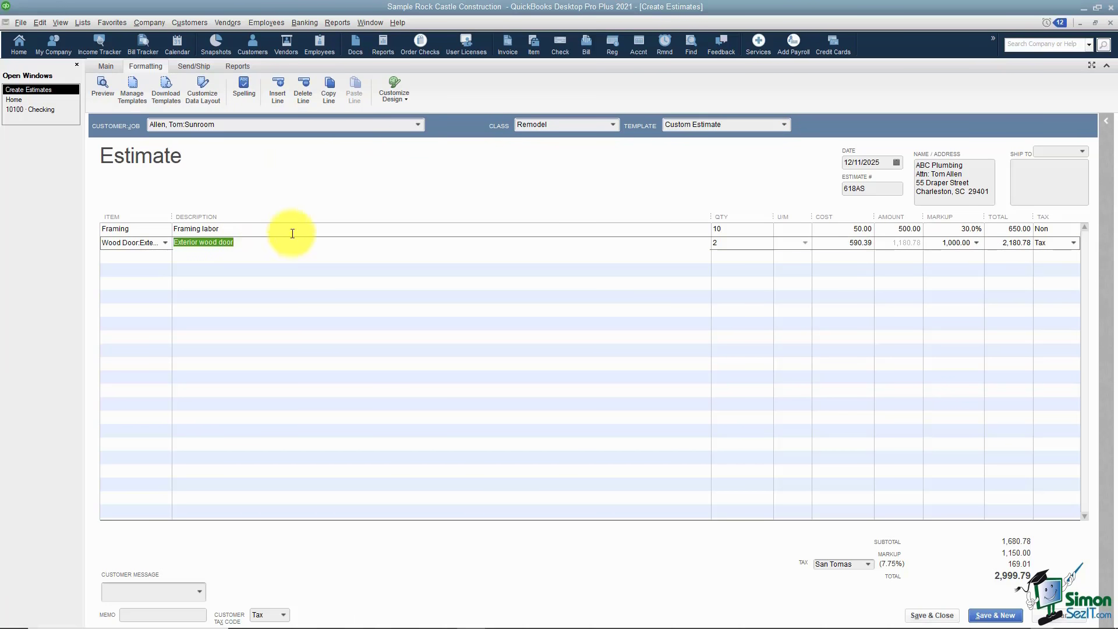
click(278, 97)
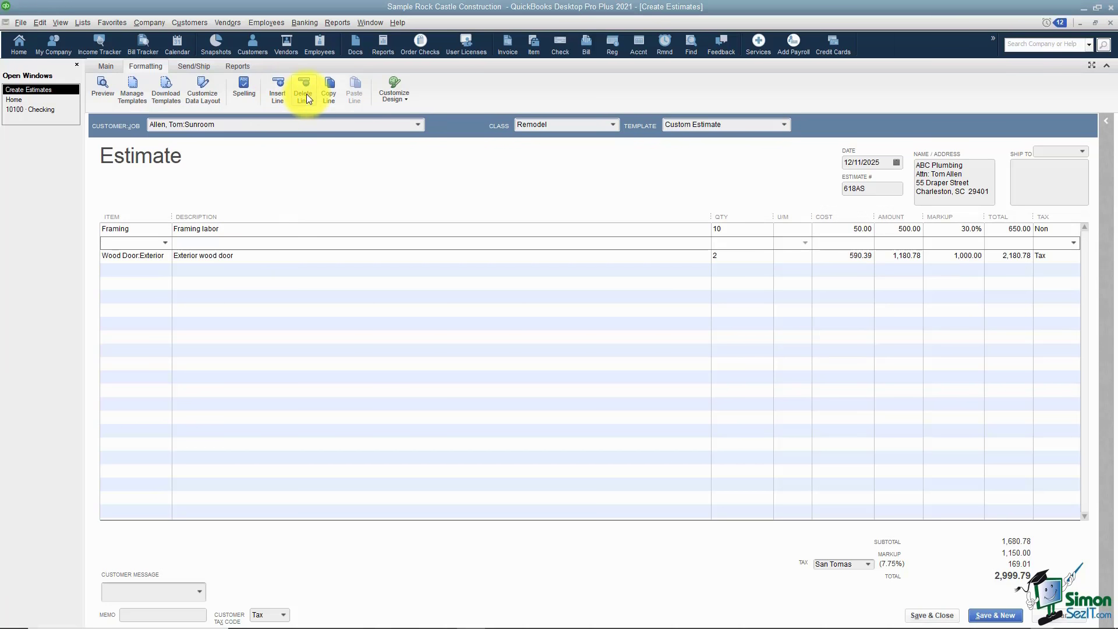
click(306, 93)
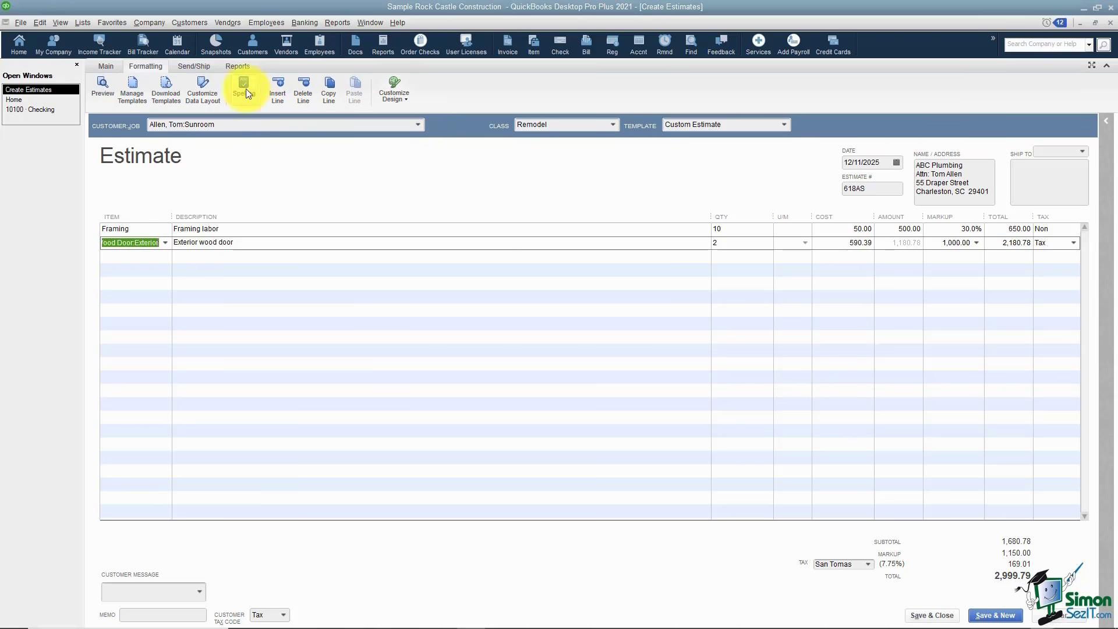
click(199, 67)
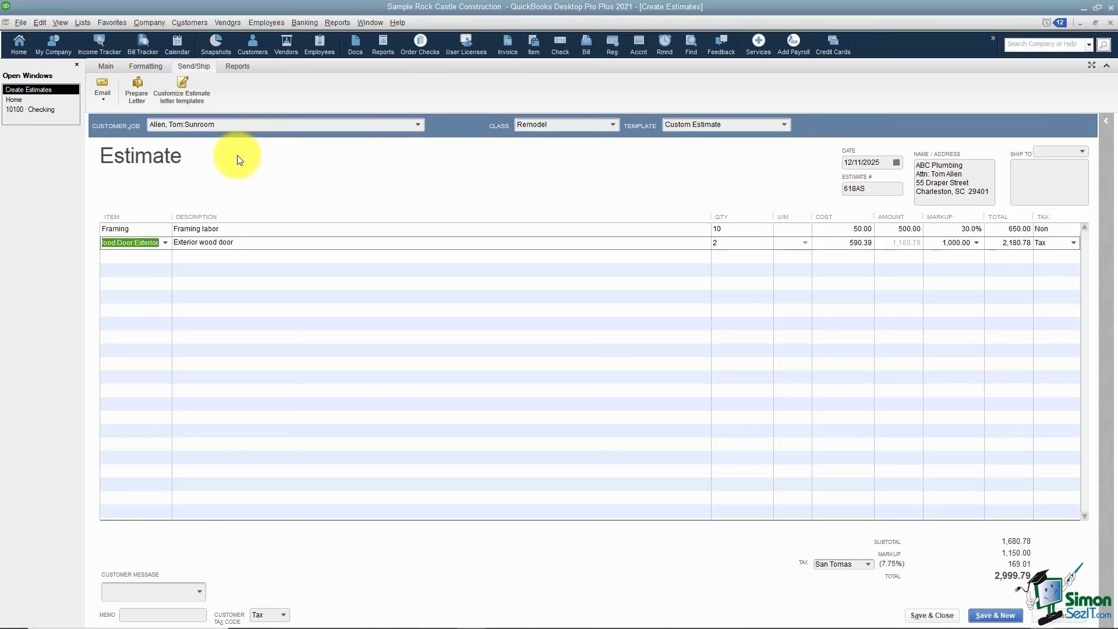
click(239, 66)
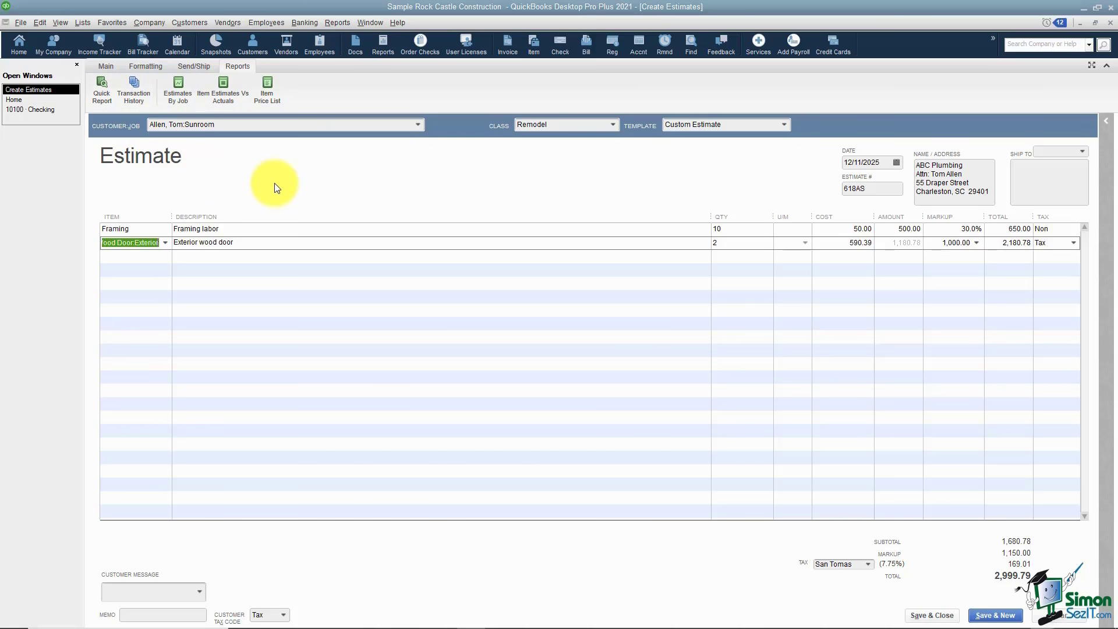
Return to the Main ribbon tab and Save & Close estimate 618AS
click(106, 66)
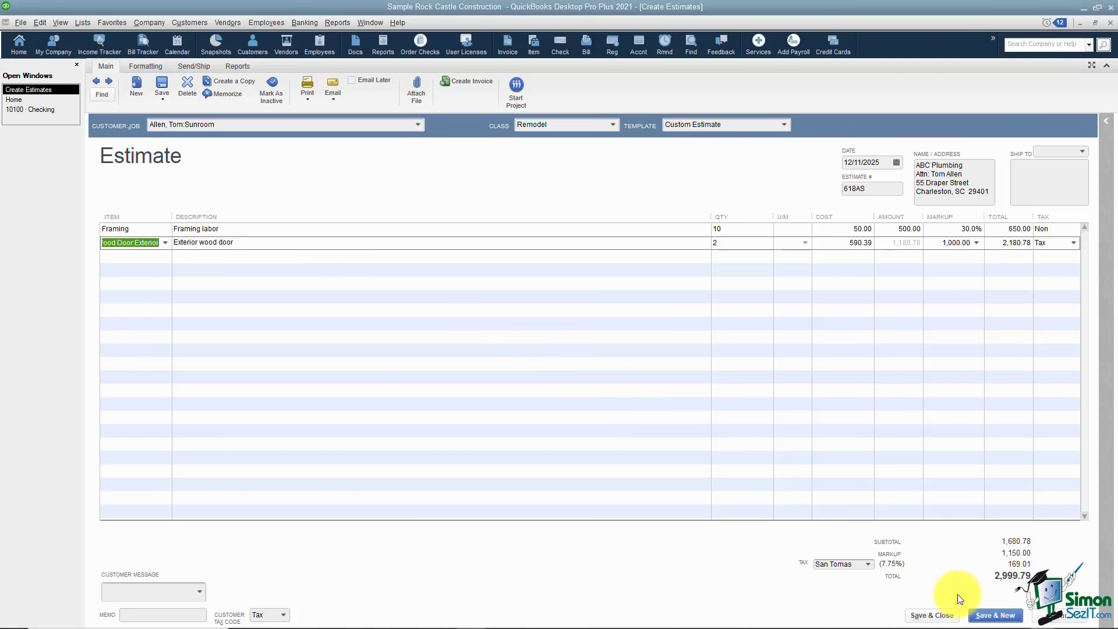
click(935, 617)
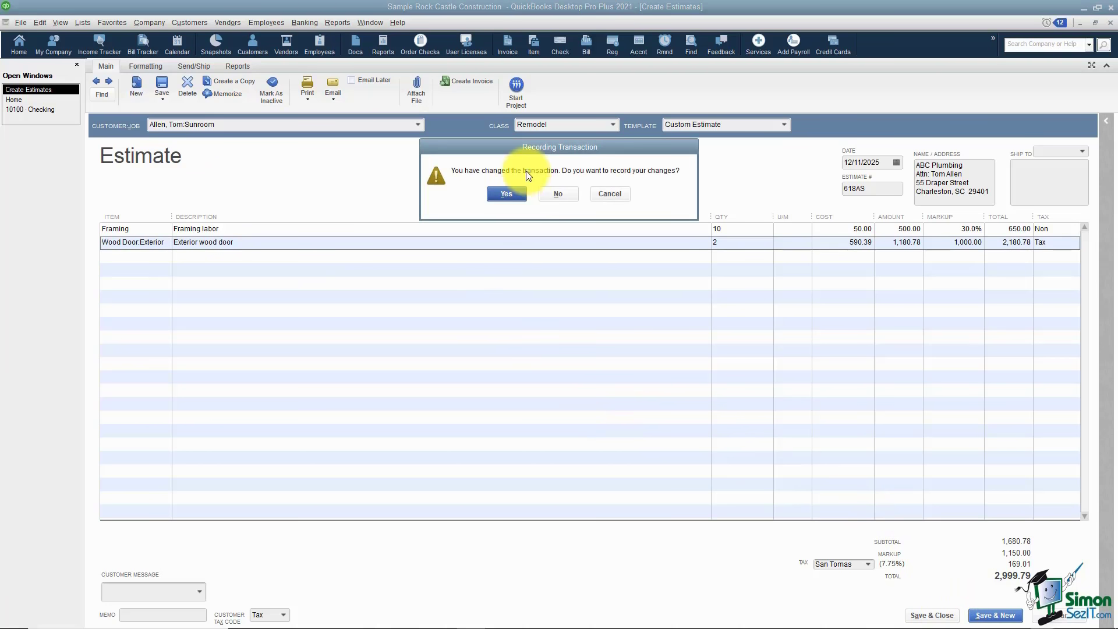
Answer Yes to record the changes to estimate 618AS
click(506, 194)
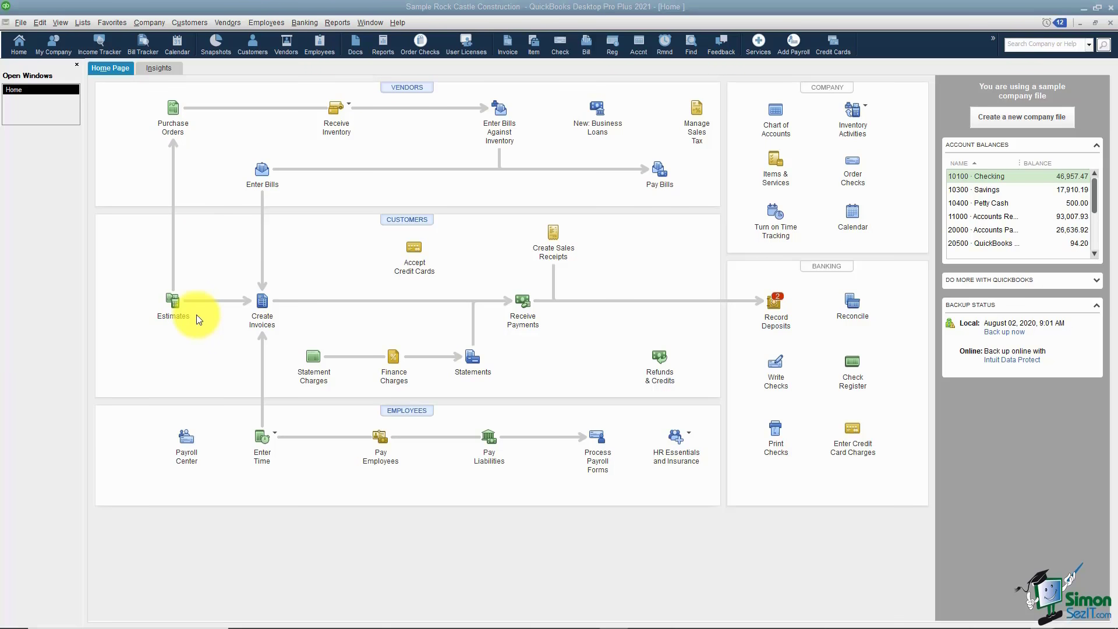
click(262, 320)
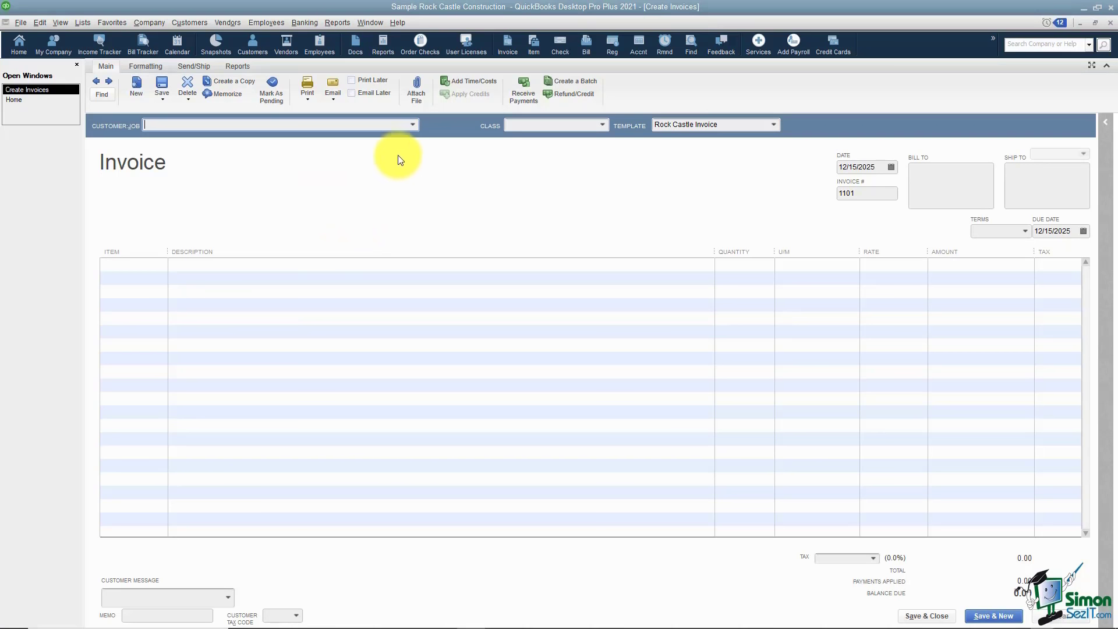
click(413, 124)
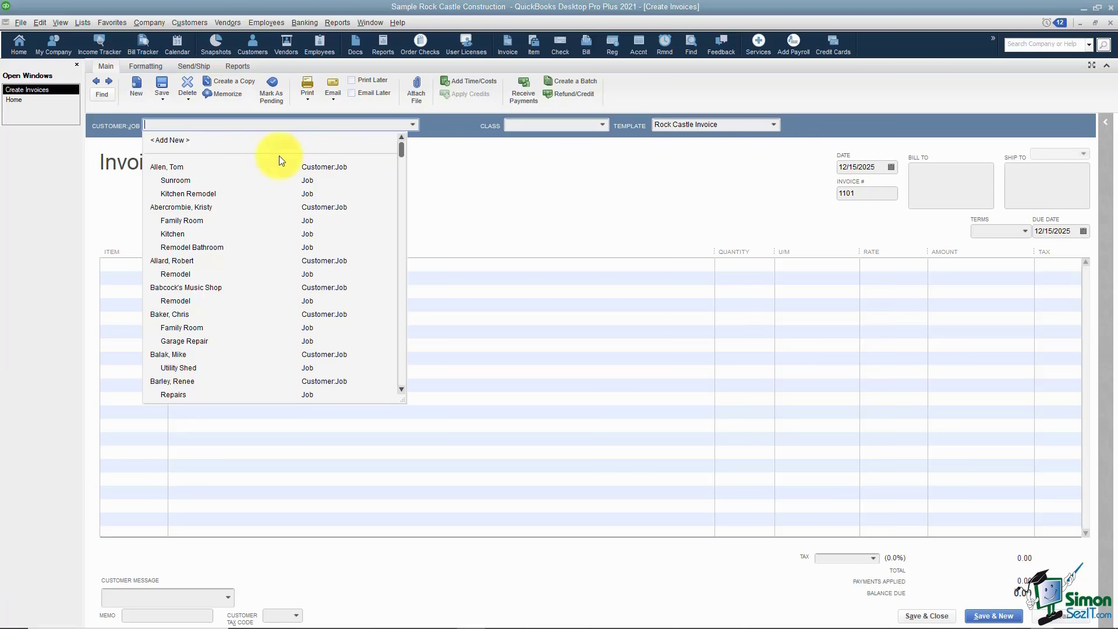
click(193, 180)
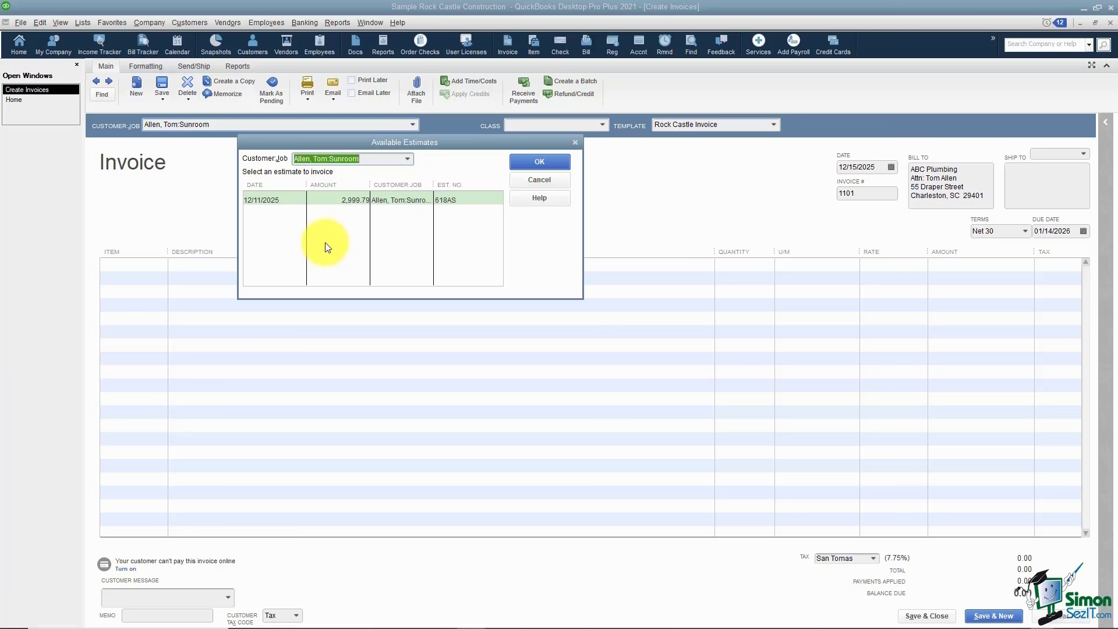
click(324, 199)
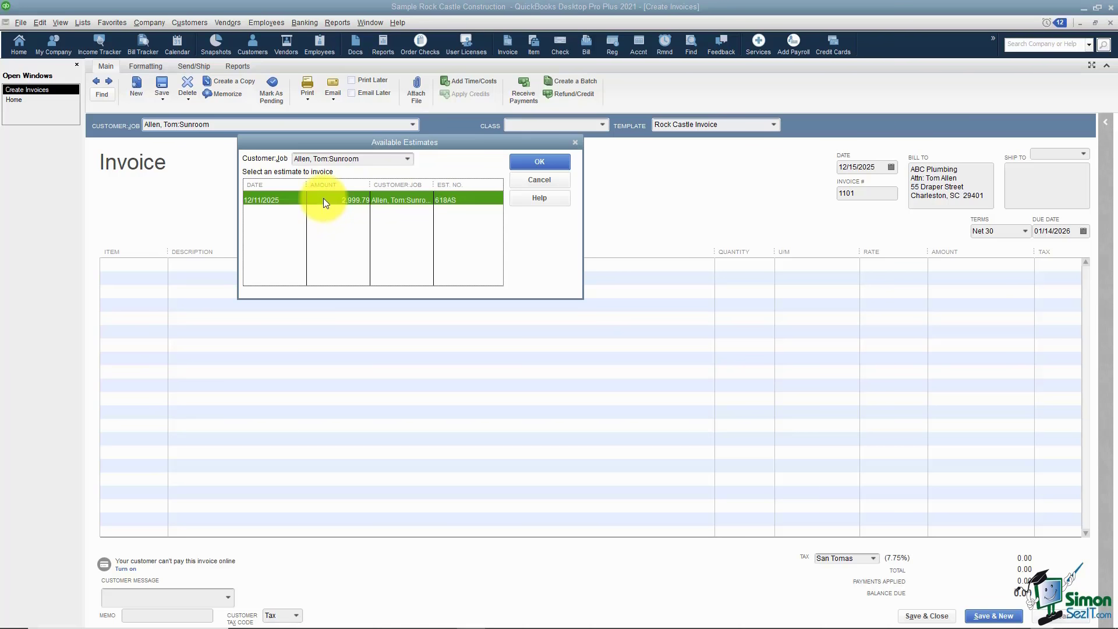
Choose invoicing selected items or different percentages of each item from estimate 618AS
click(548, 163)
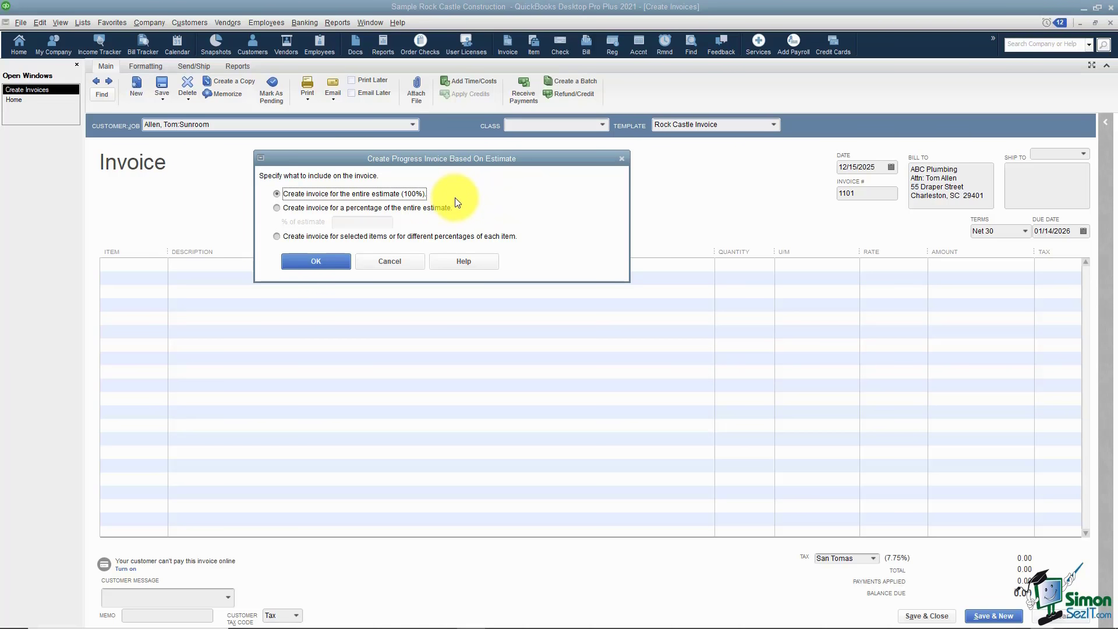
click(278, 209)
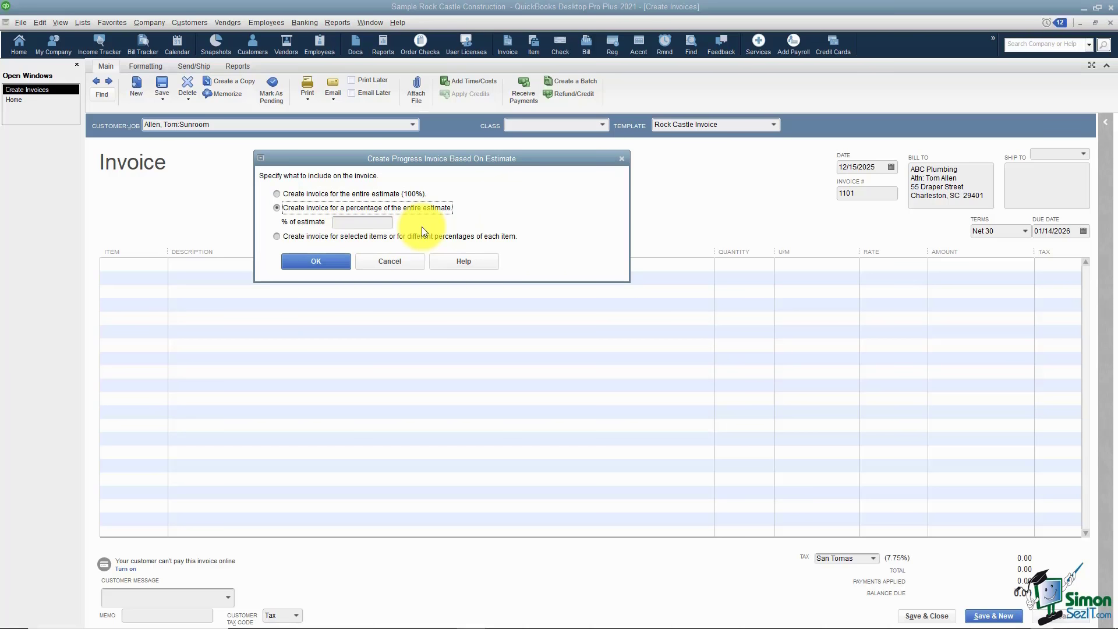
click(276, 237)
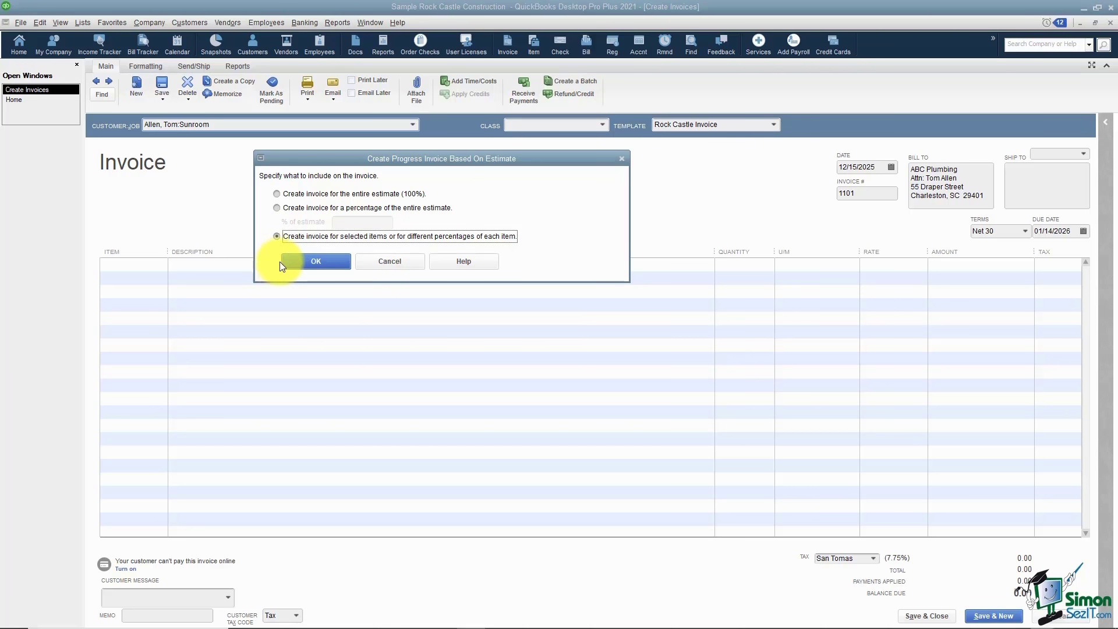
click(315, 264)
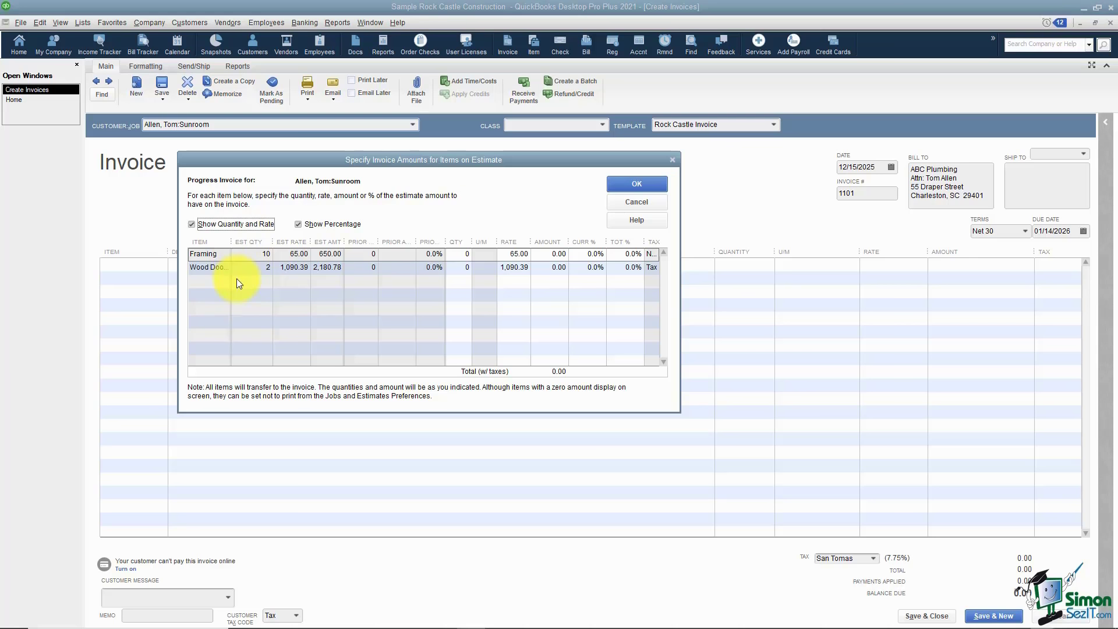
Enter a Wood Door quantity of 1, then cancel the per-item amounts and clear invoice 1101
click(461, 255)
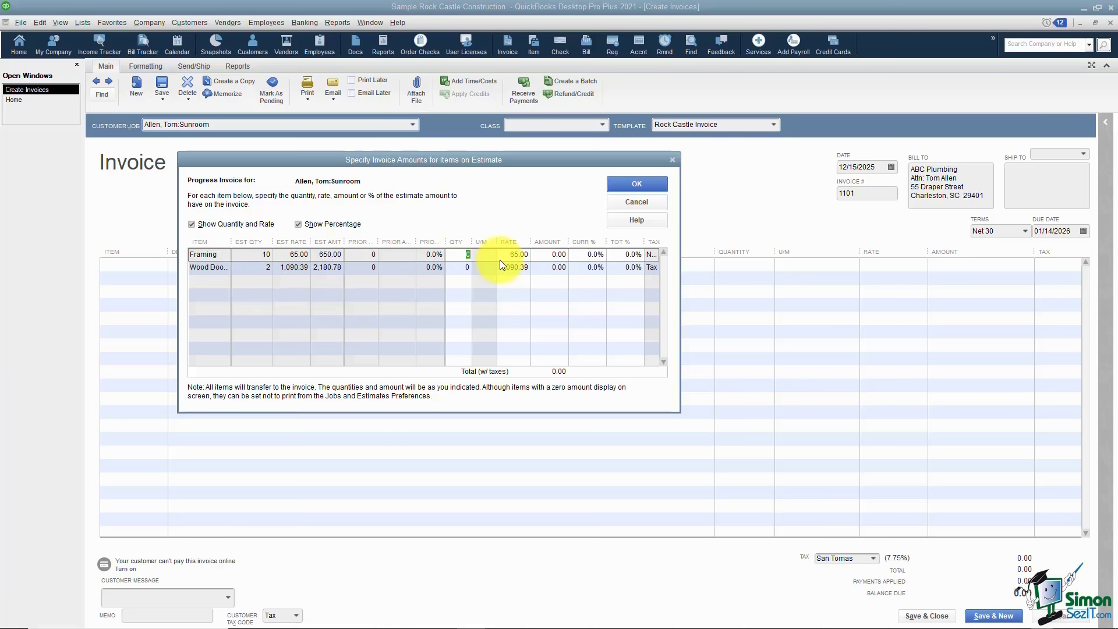
click(466, 268)
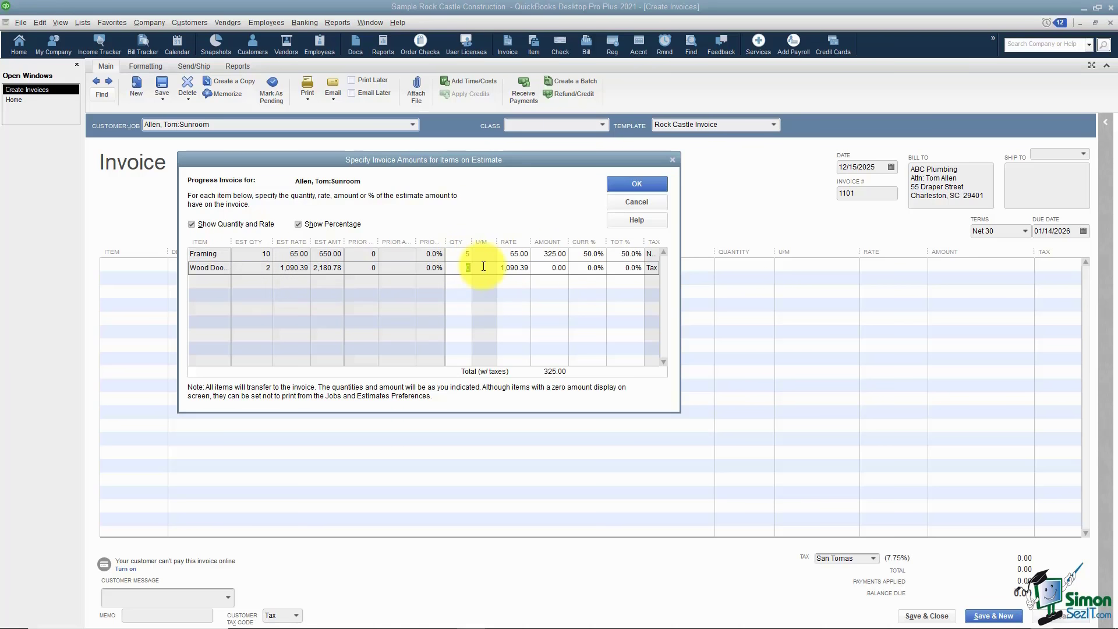
text(1)
click(639, 204)
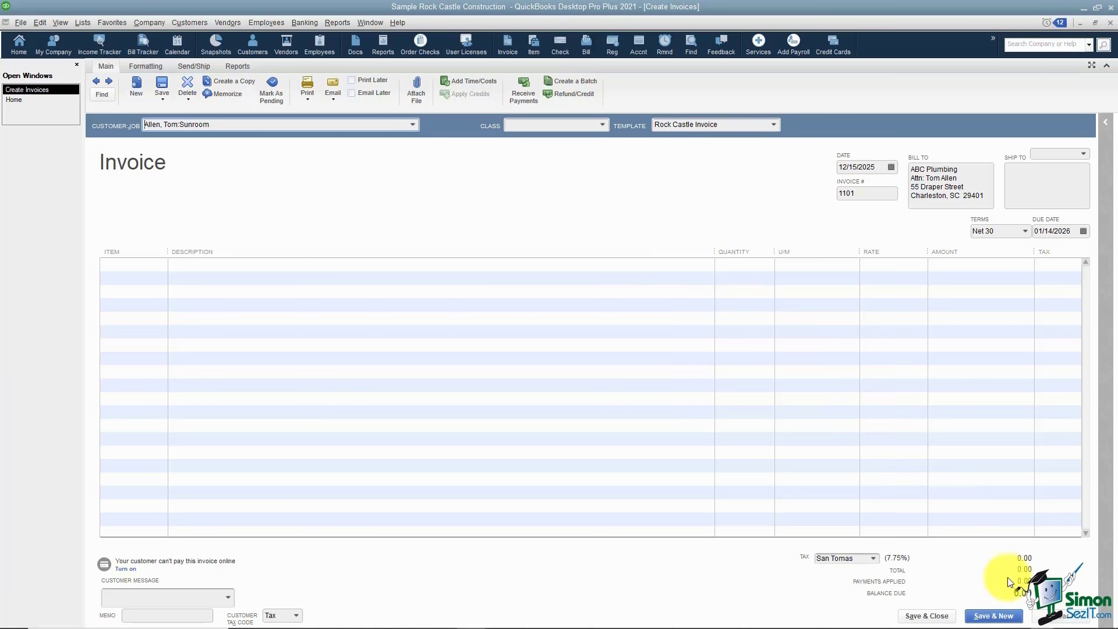
click(1055, 622)
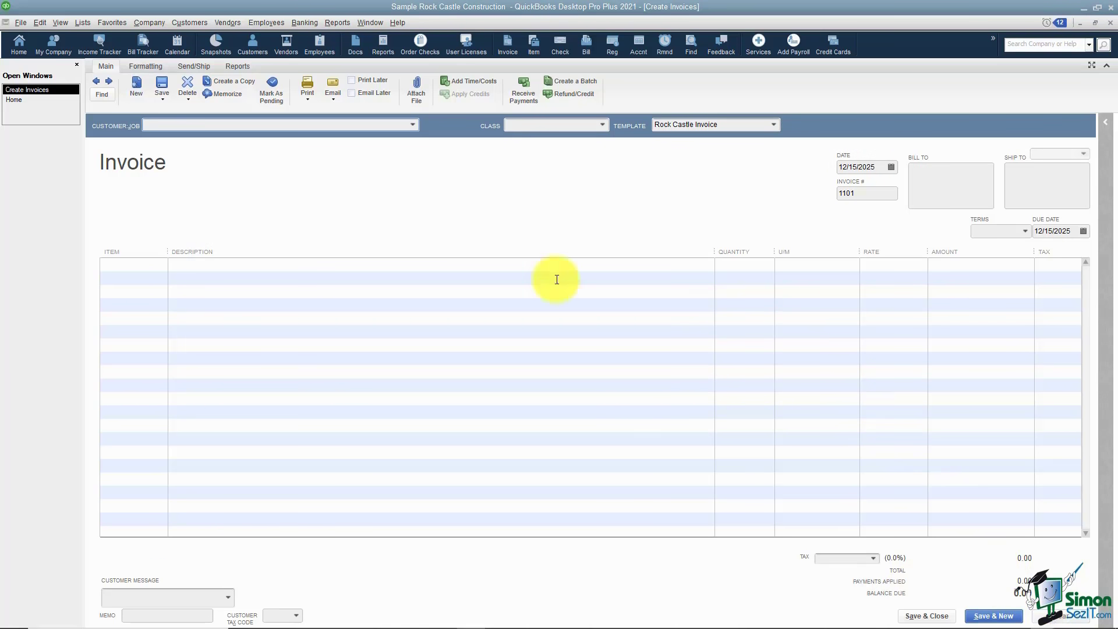
click(414, 126)
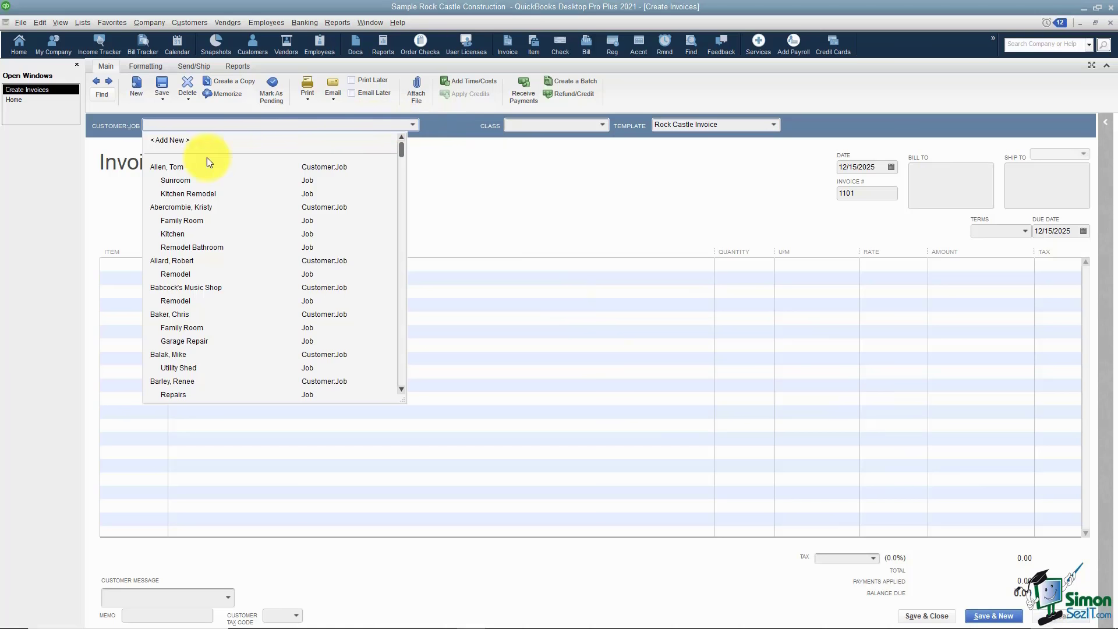
click(187, 181)
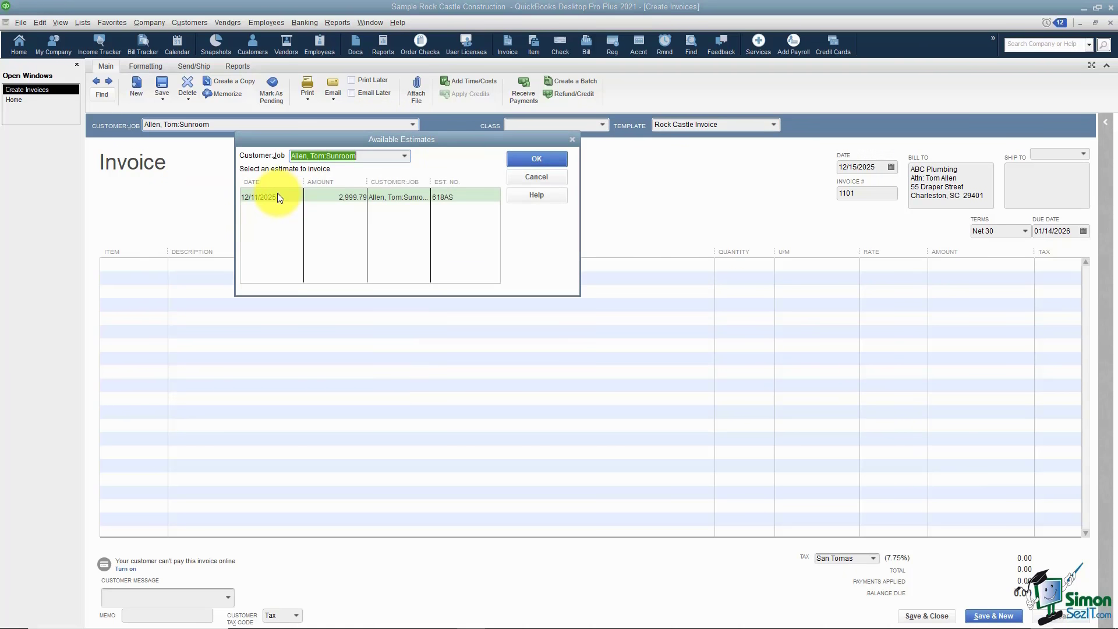
click(277, 197)
click(526, 159)
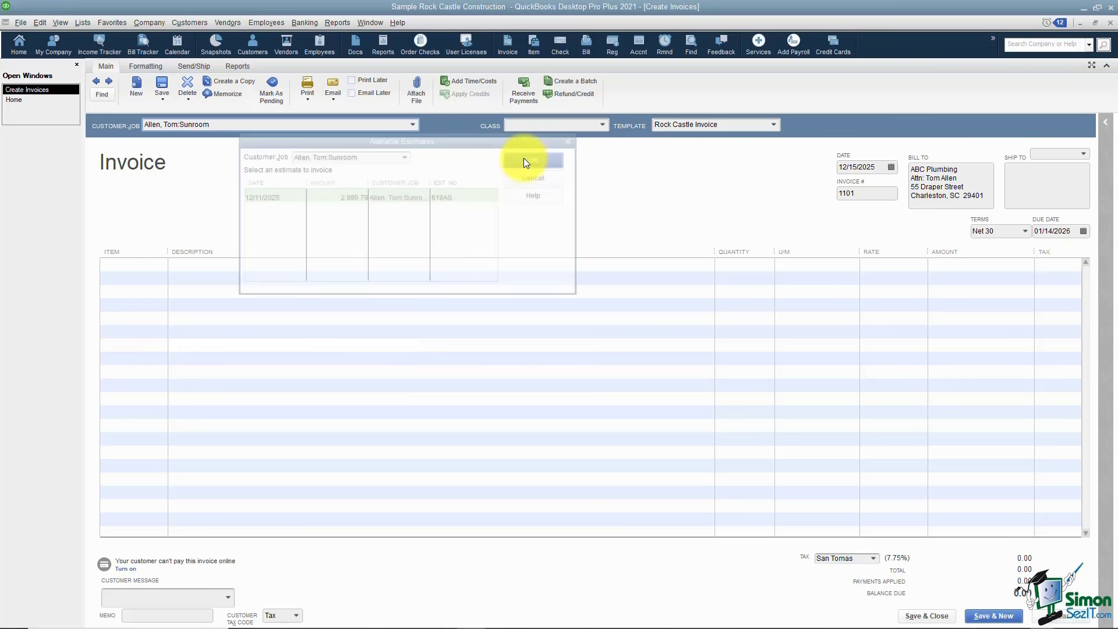
click(274, 205)
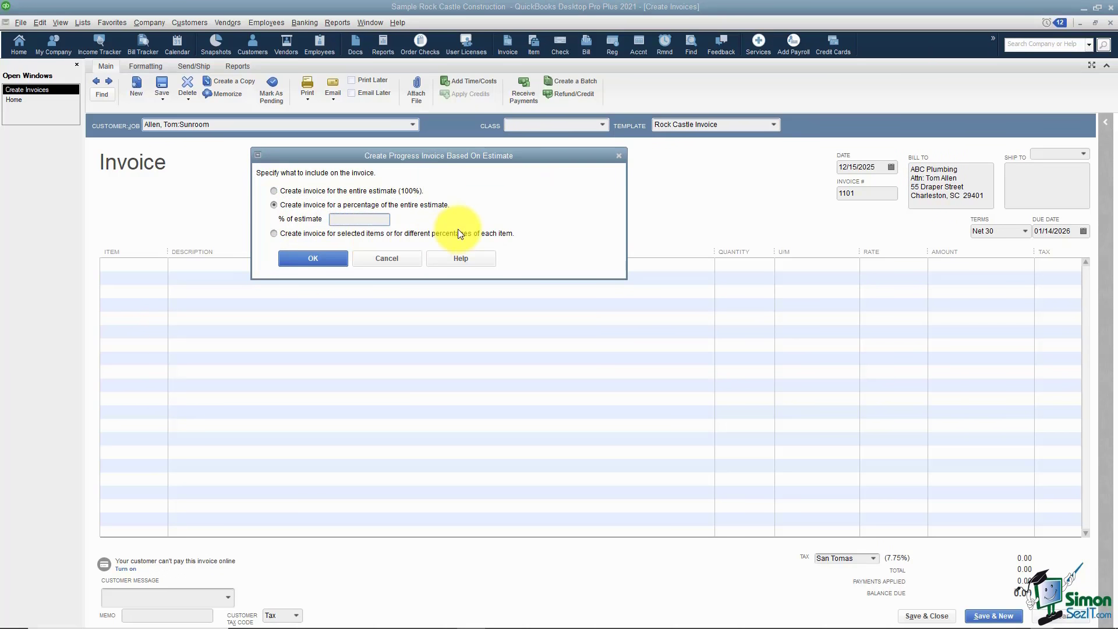
text(30)
click(324, 257)
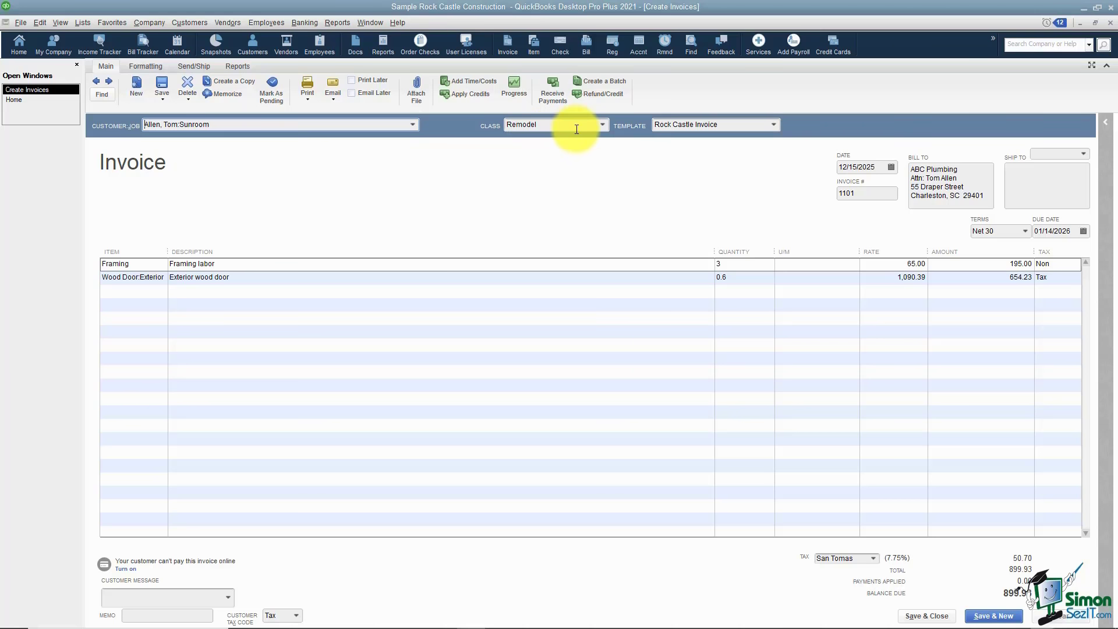
Keep the Rock Castle Invoice template and date invoice 1101 January 2, 2026
click(775, 125)
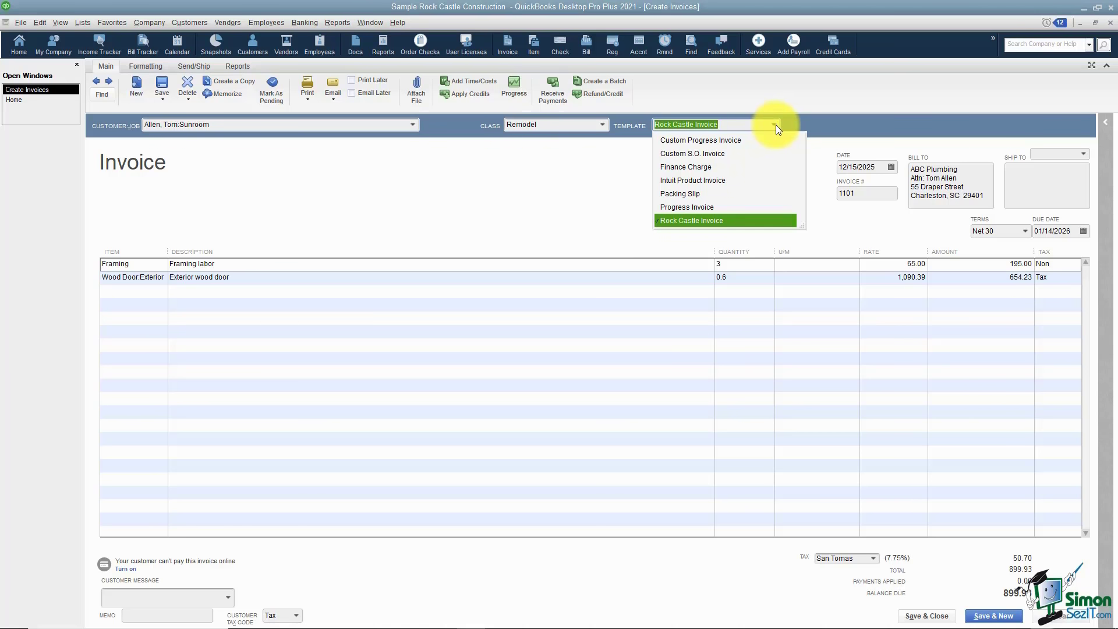
click(708, 222)
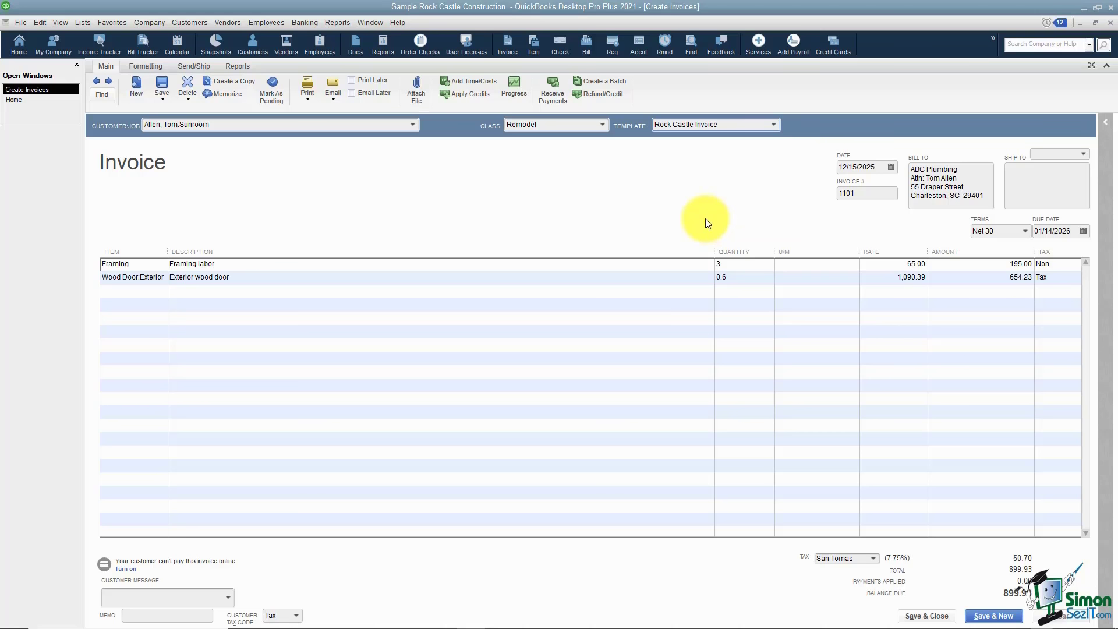
click(891, 167)
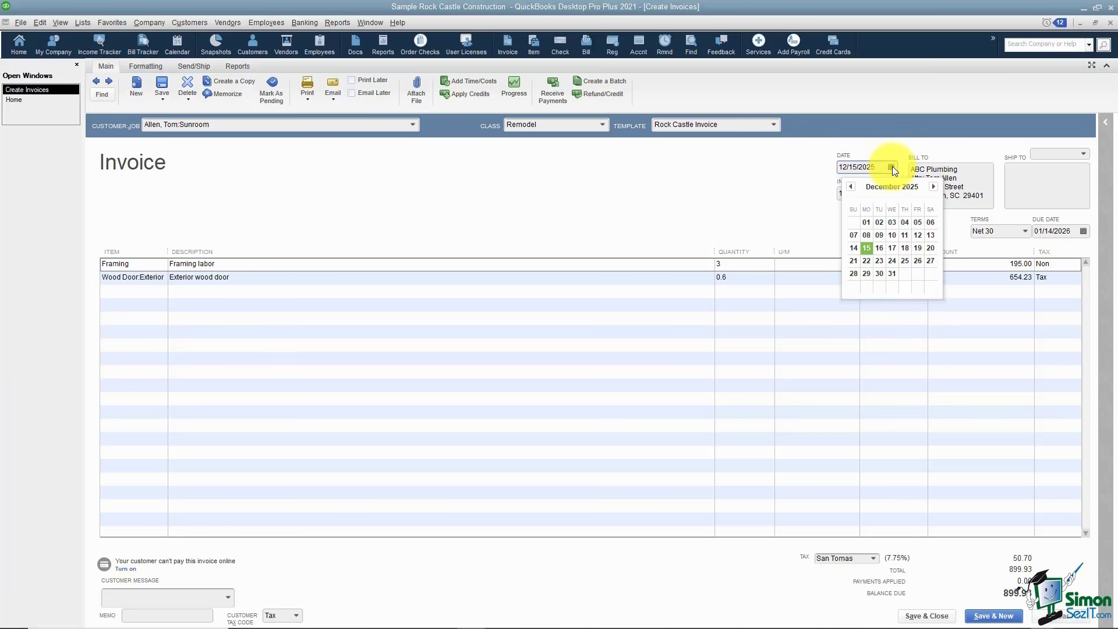
click(934, 187)
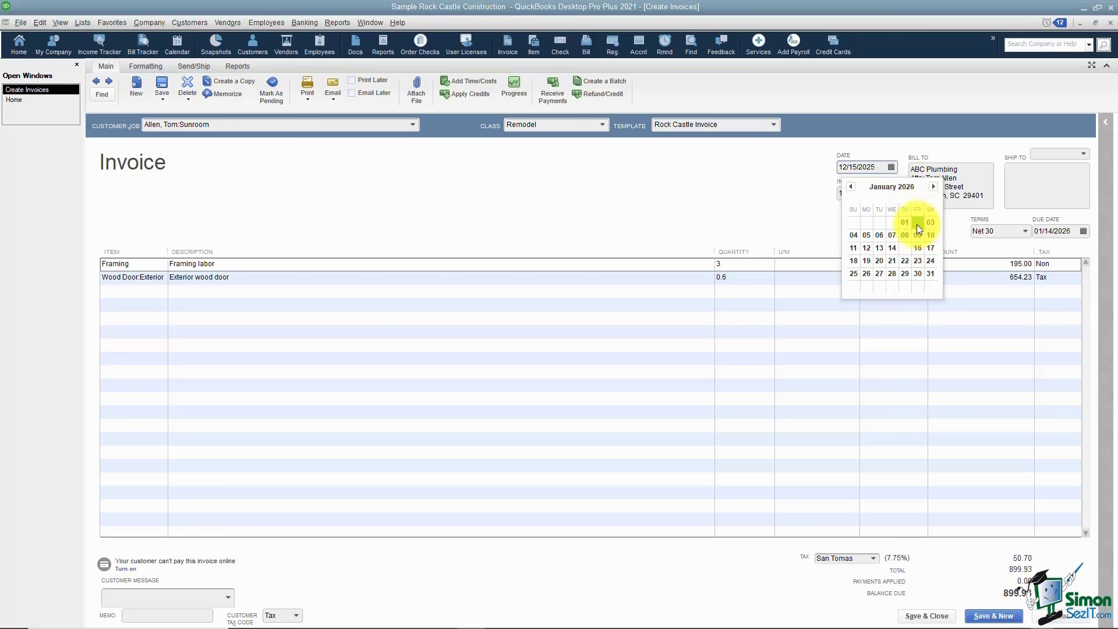
click(916, 224)
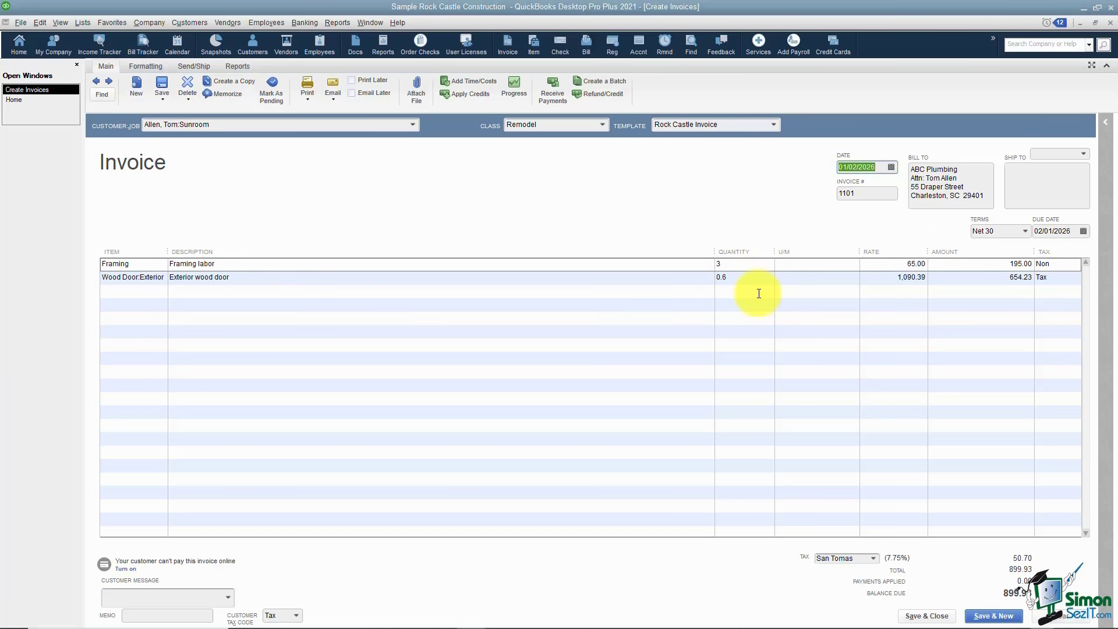
Add a Delivery Charges line with quantity 1 and rate 25 to invoice 1101
click(159, 292)
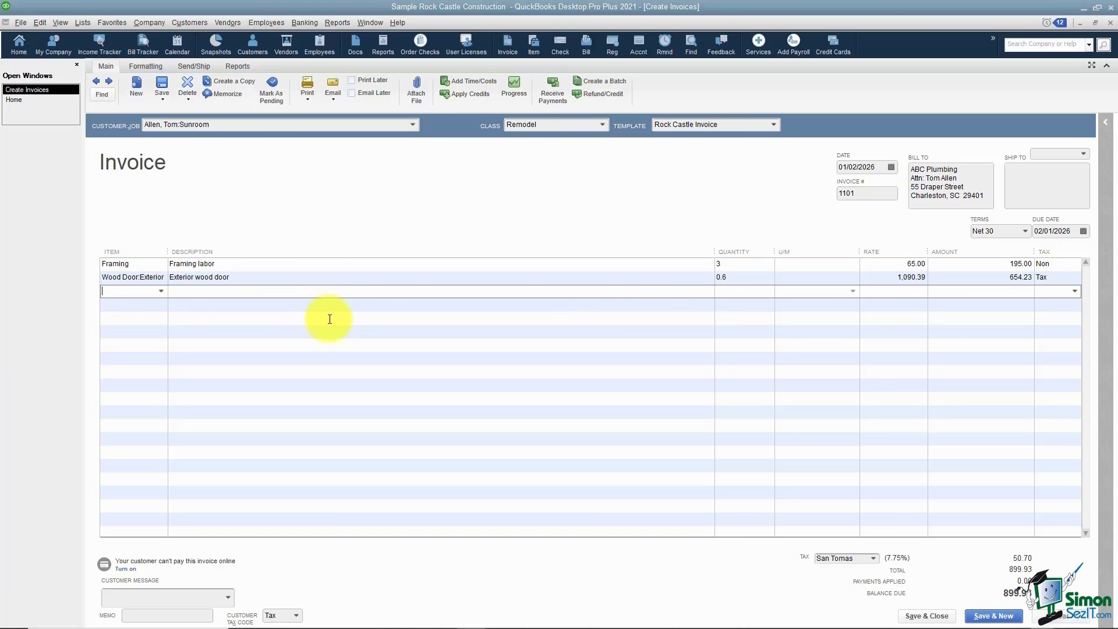
text(Del)
key(Tab)
key(Tab)
text(1)
Save invoice 1101, now totalling 924.93, and close the invoice window
key(Tab)
text(25)
key(Tab)
key(Tab)
key(Tab)
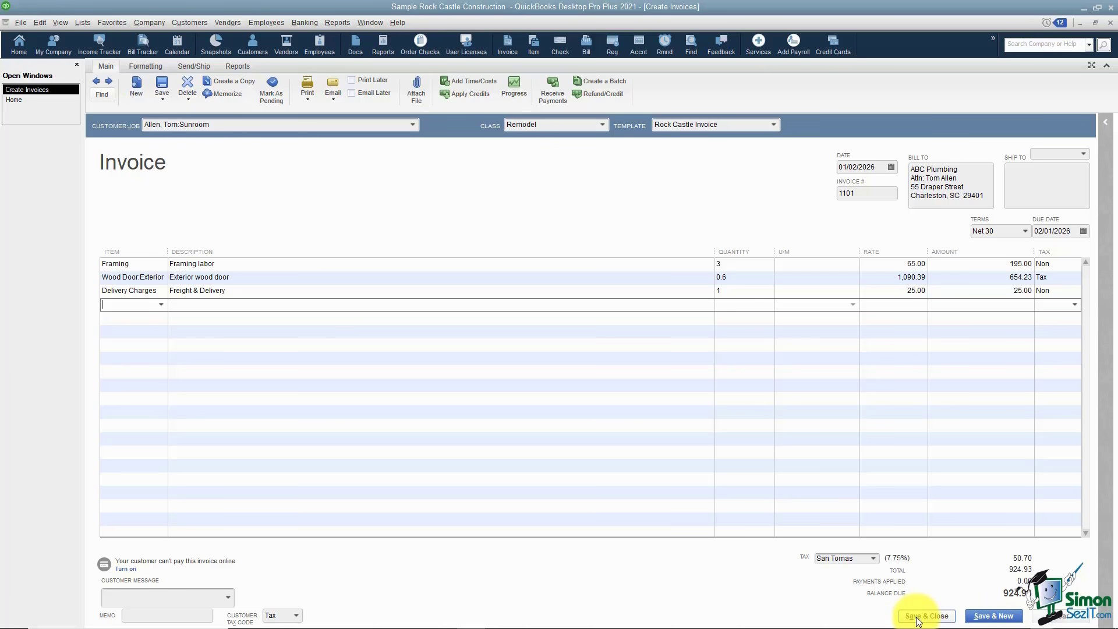
click(993, 616)
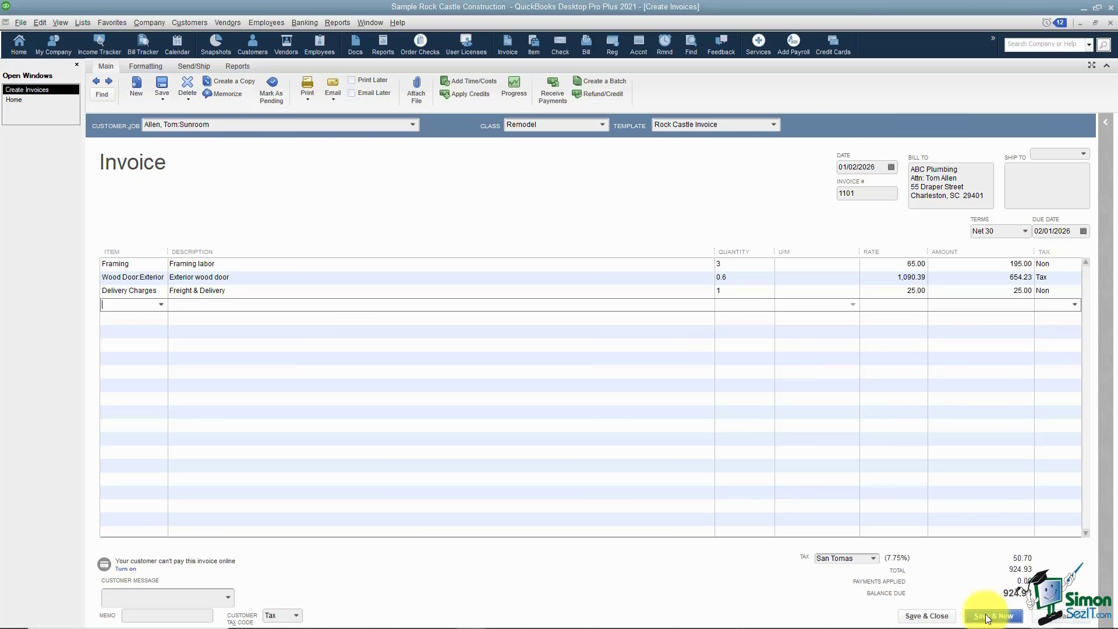
click(925, 618)
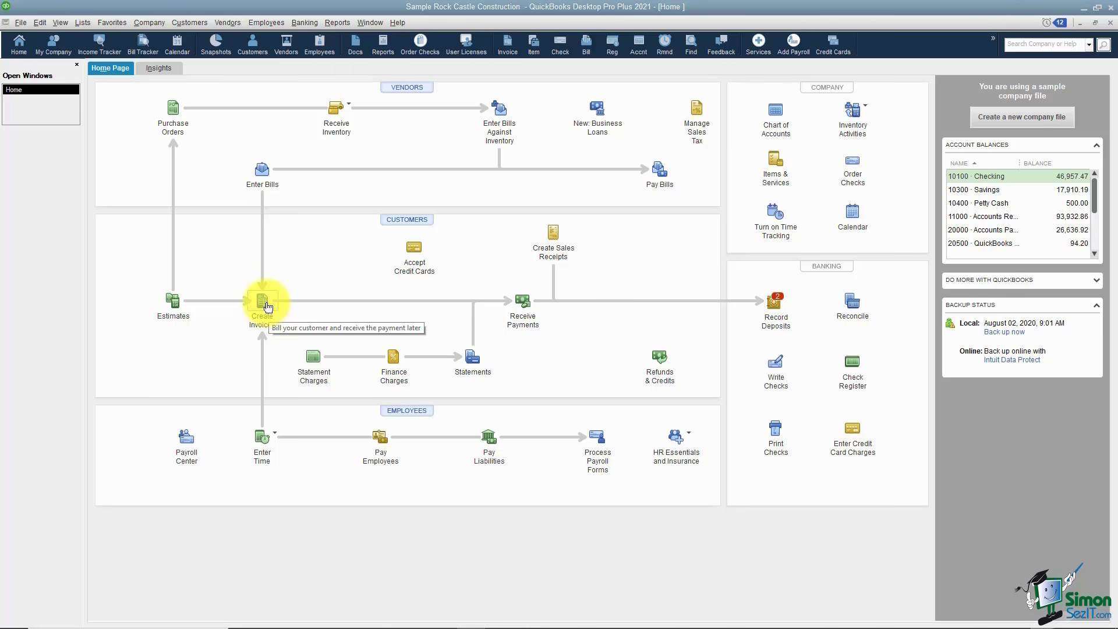
In the Customer Center, select the Sunroom job and reopen invoice 1101 from its All-dates transactions
click(407, 220)
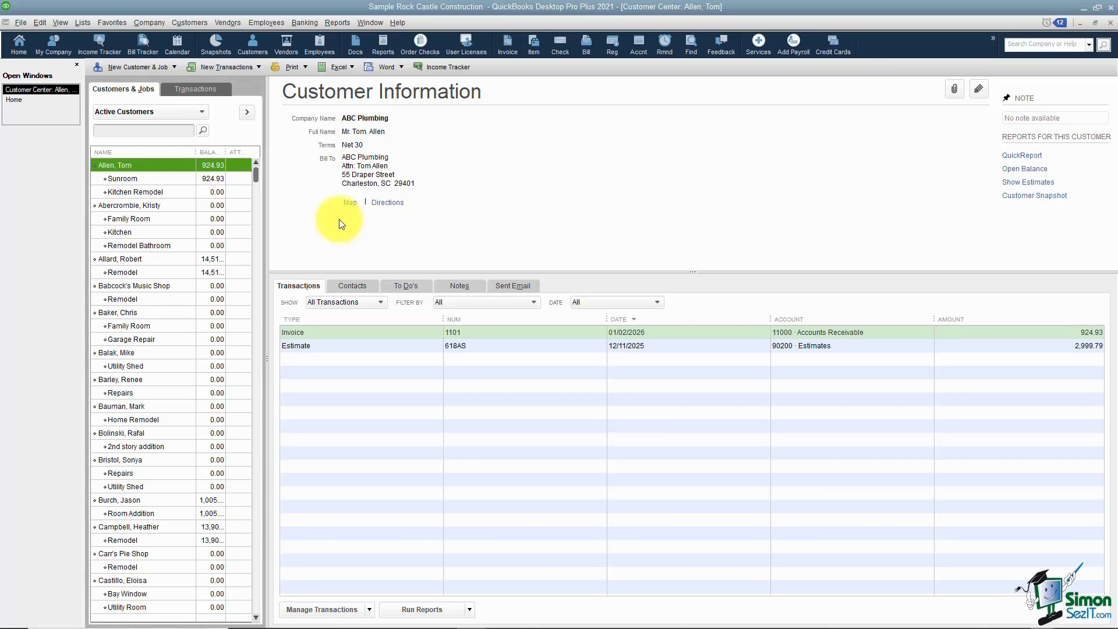
click(144, 179)
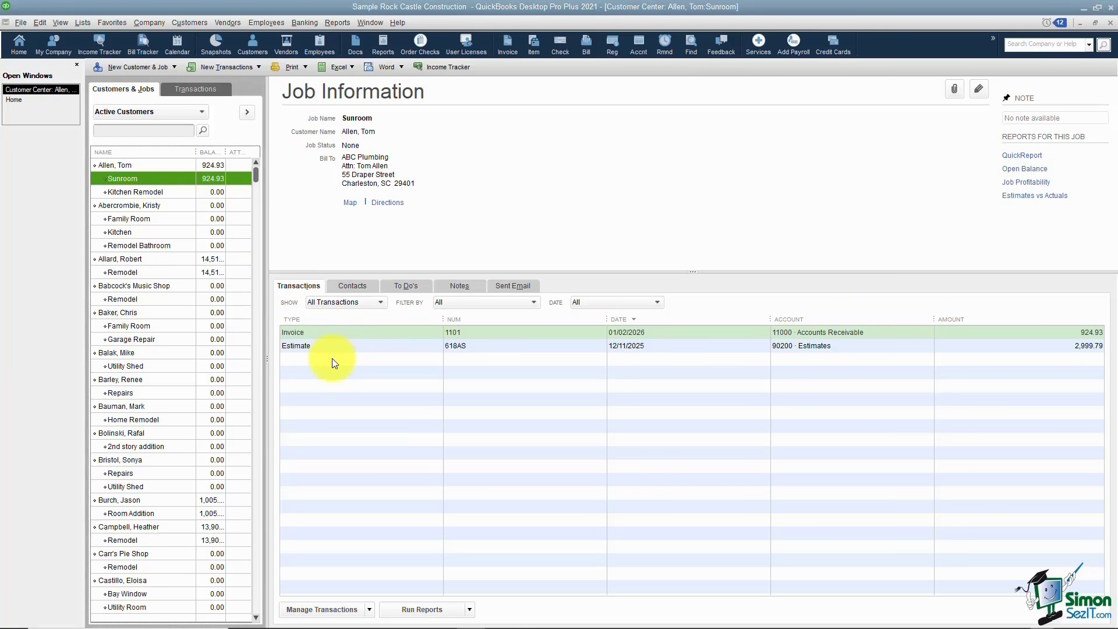
click(659, 303)
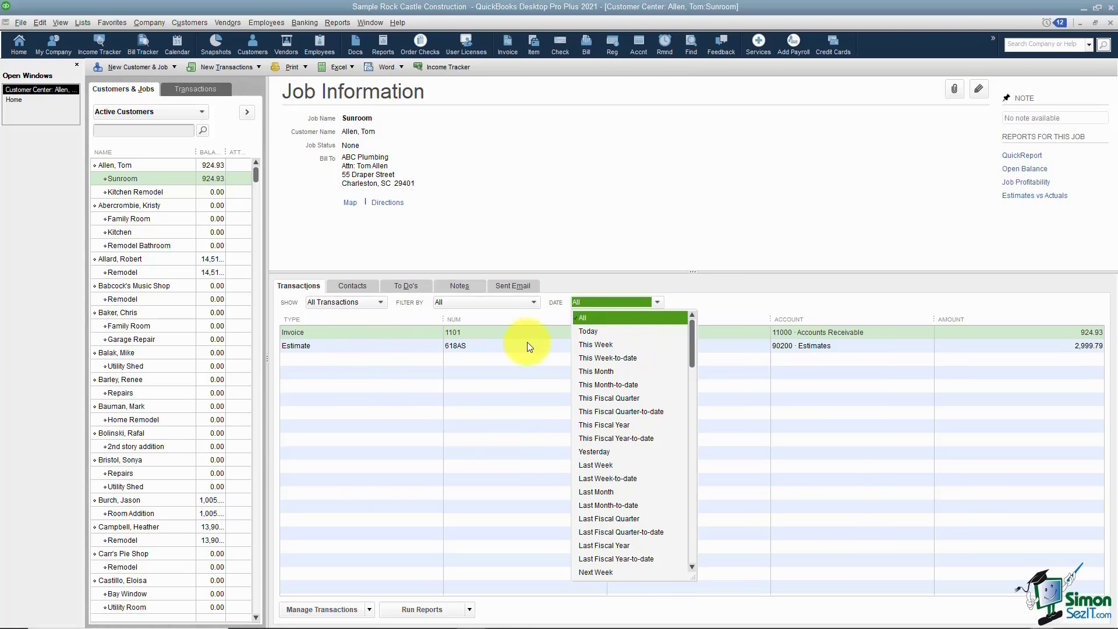
click(728, 289)
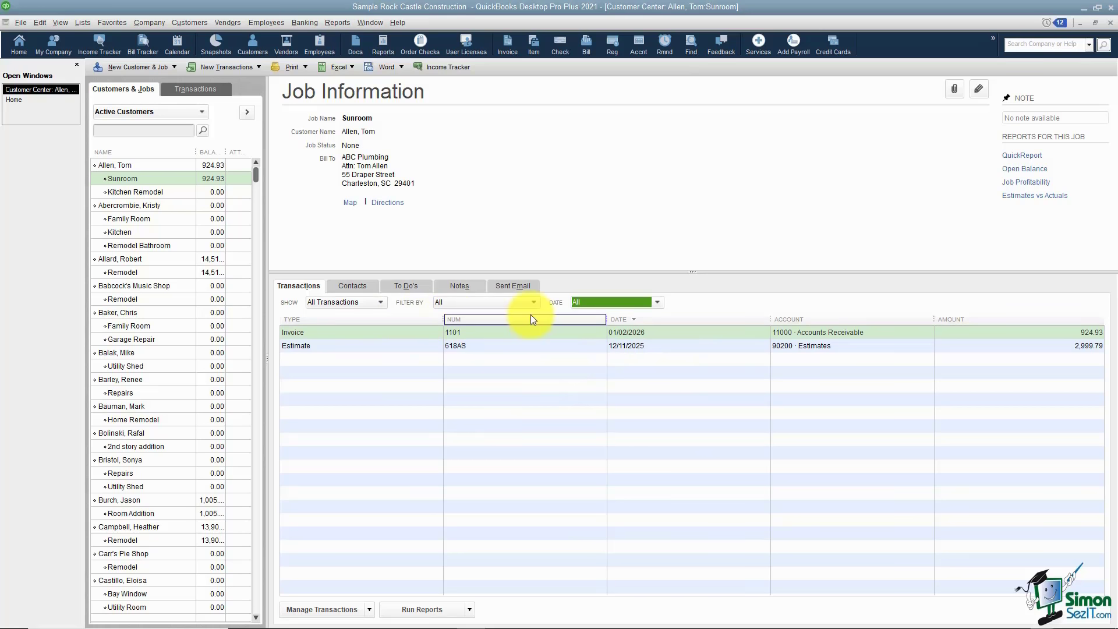
double_click(362, 332)
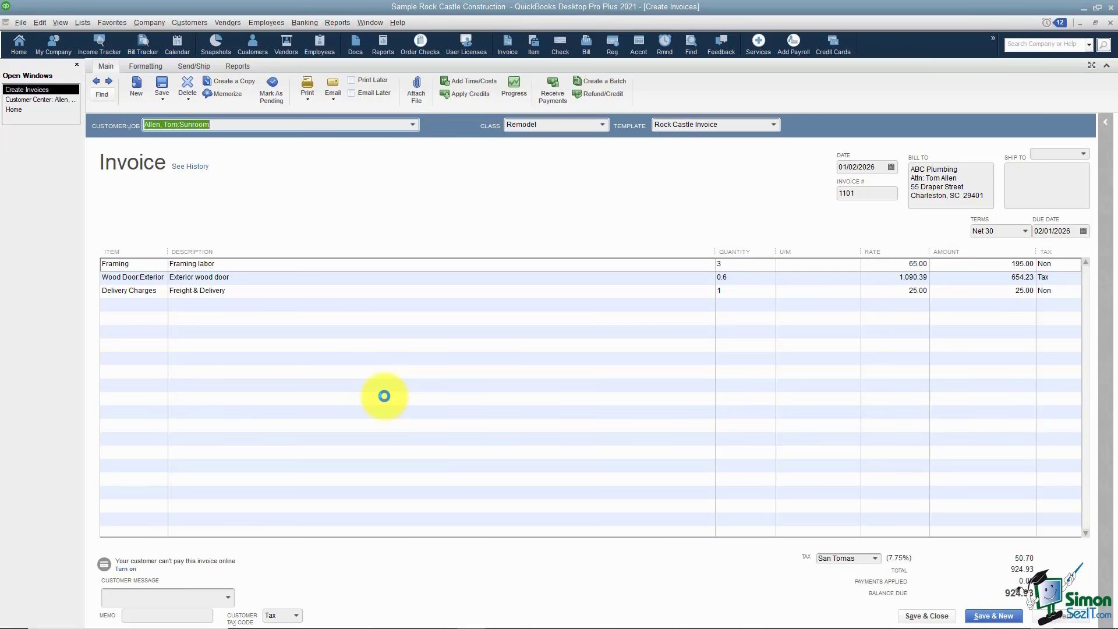
click(199, 169)
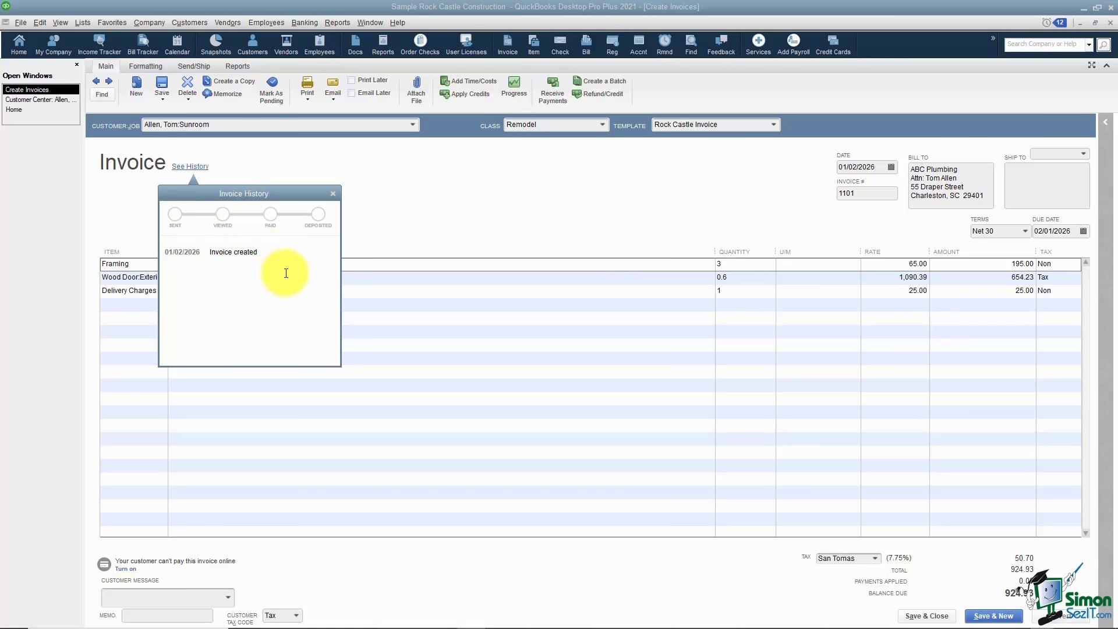
click(333, 195)
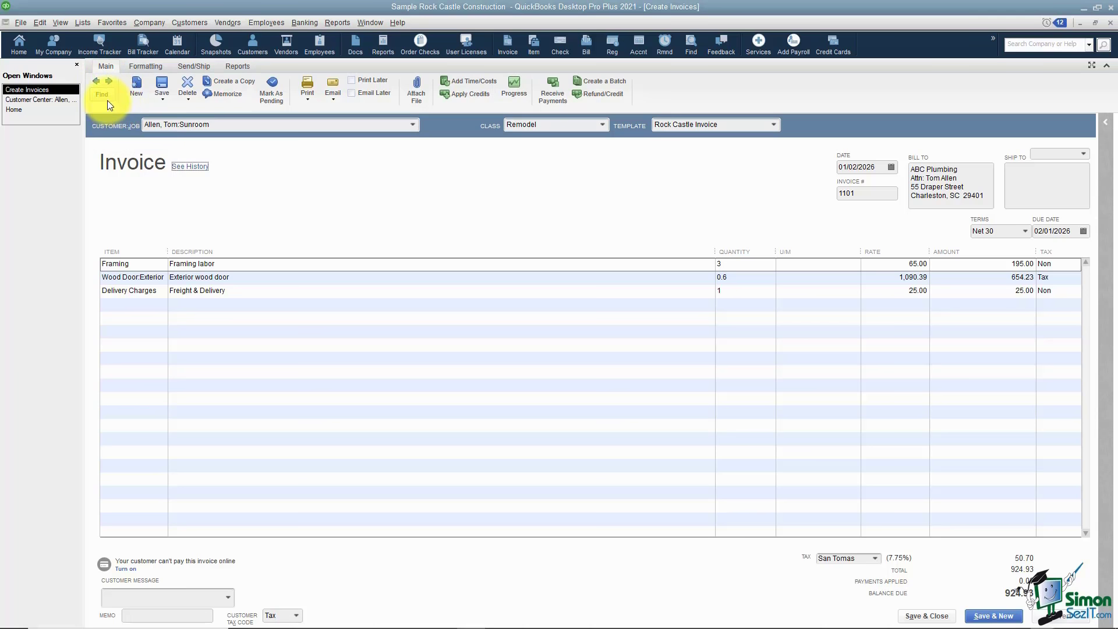
click(104, 96)
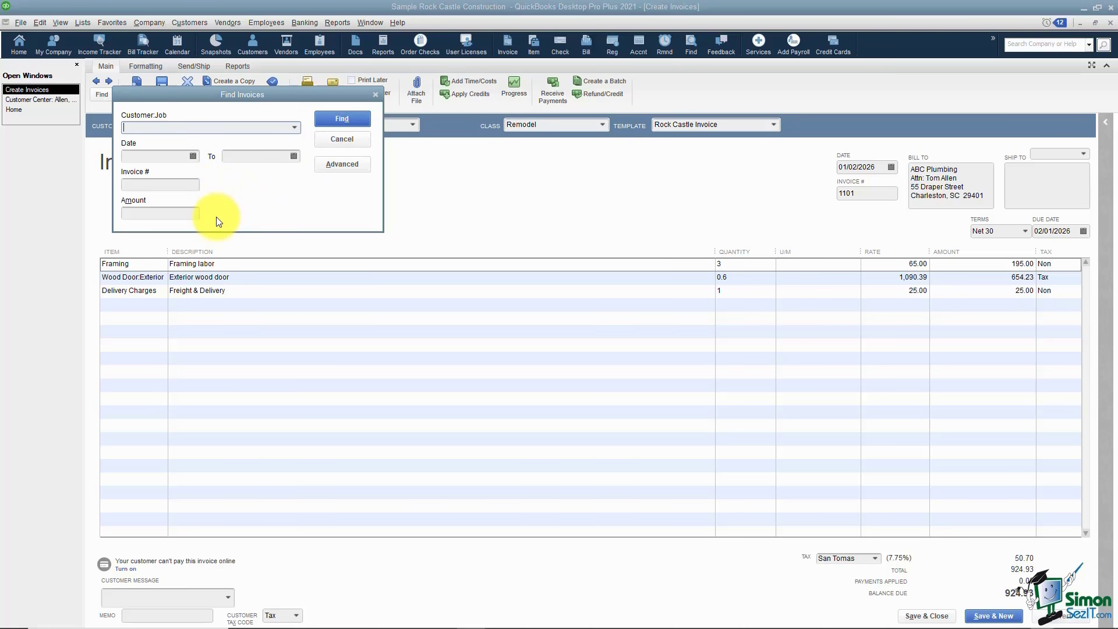
click(329, 168)
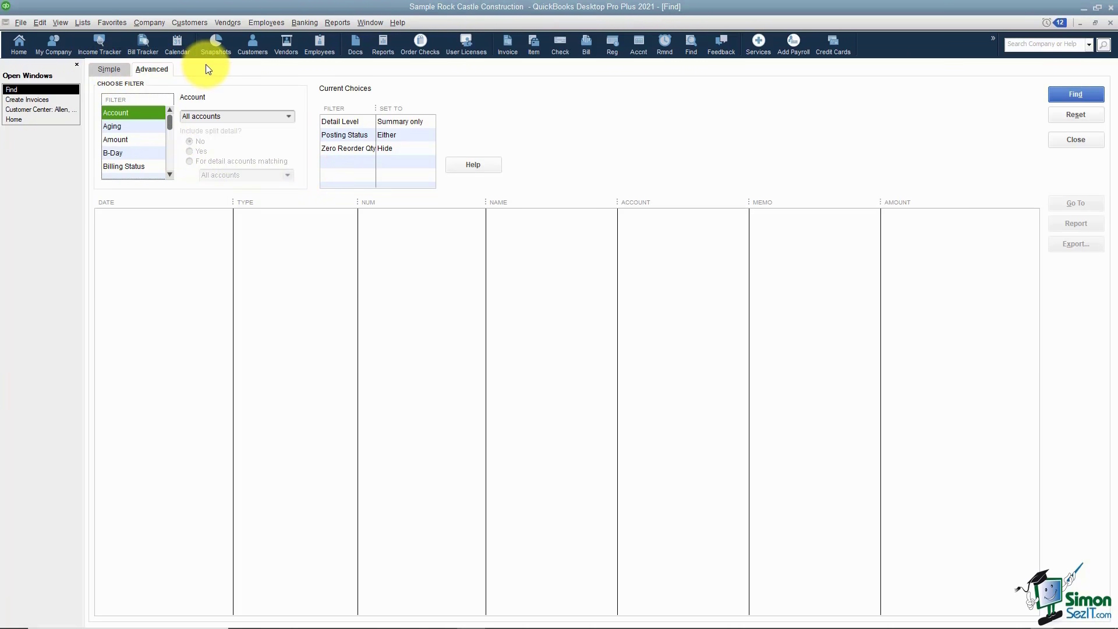
click(41, 23)
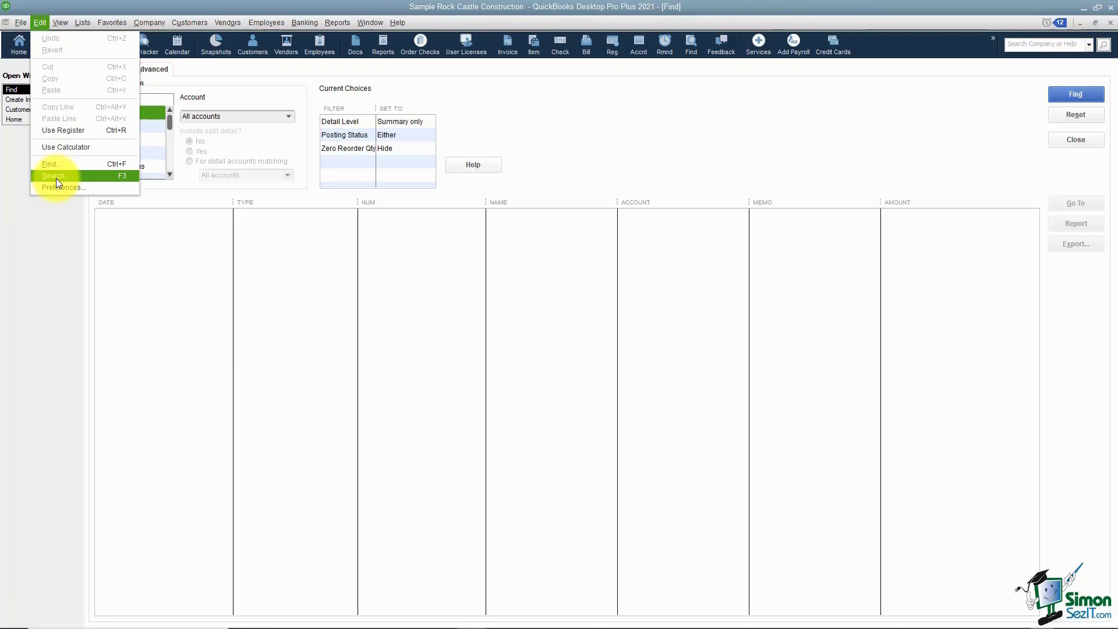
click(149, 76)
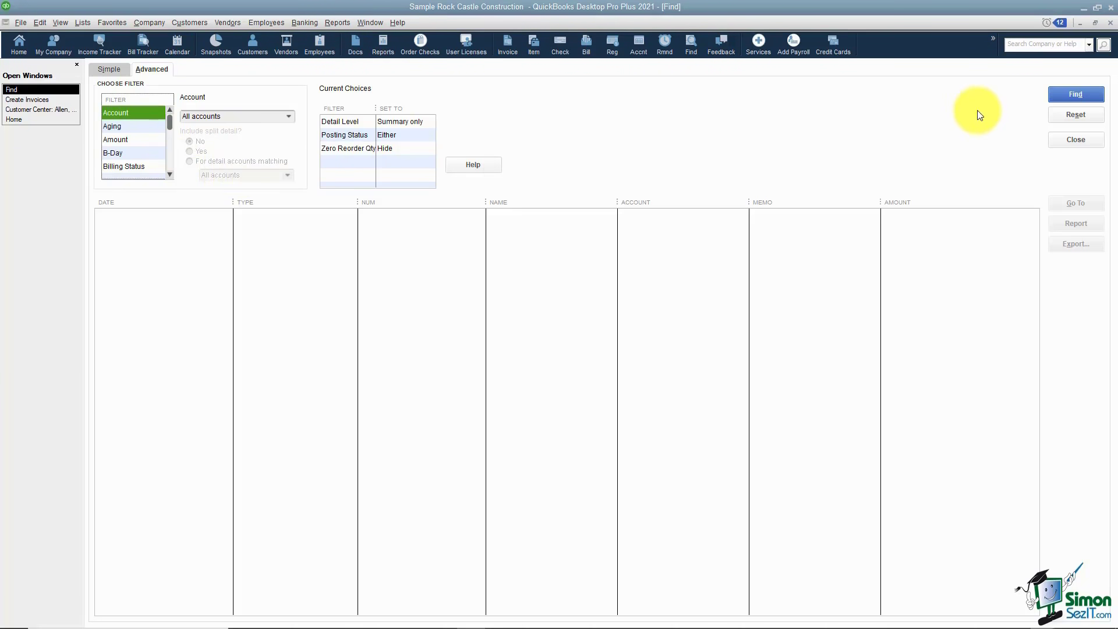
click(1072, 139)
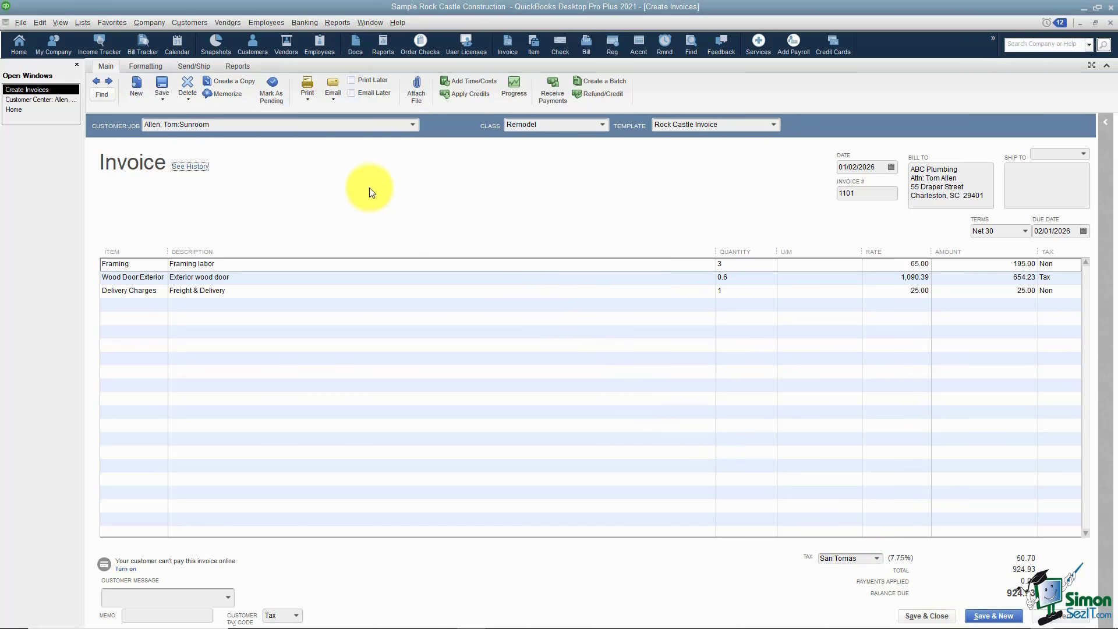
click(163, 100)
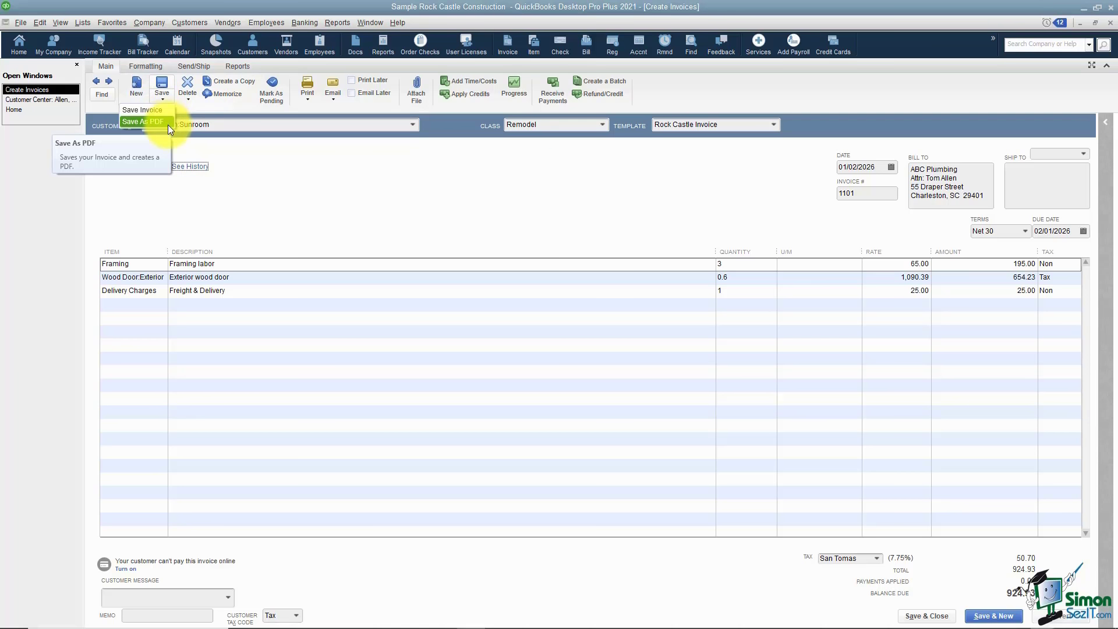
click(201, 155)
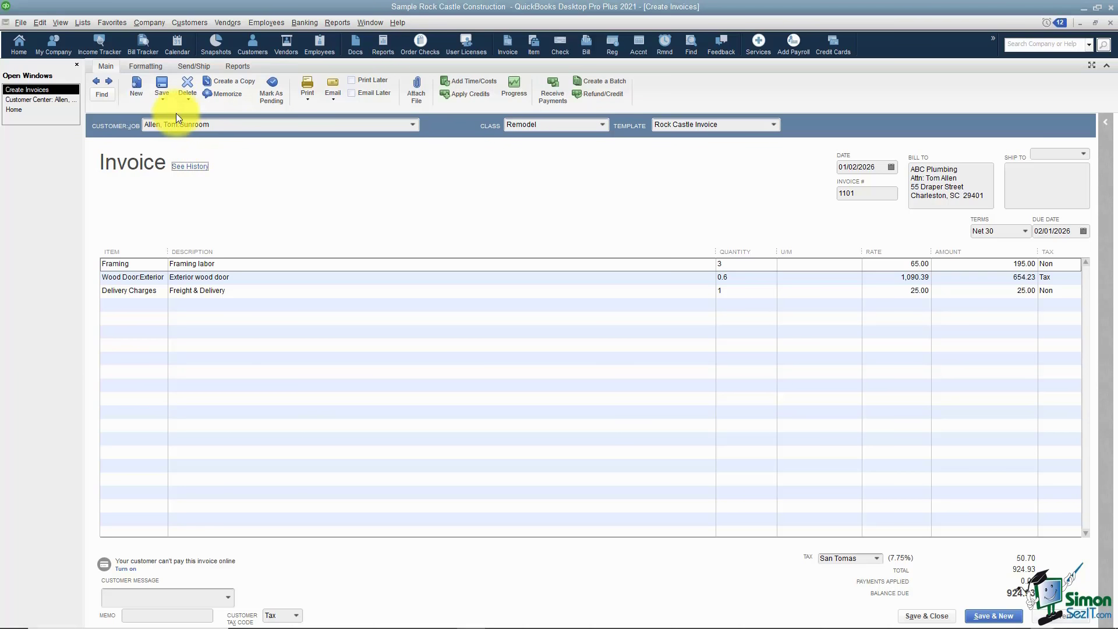
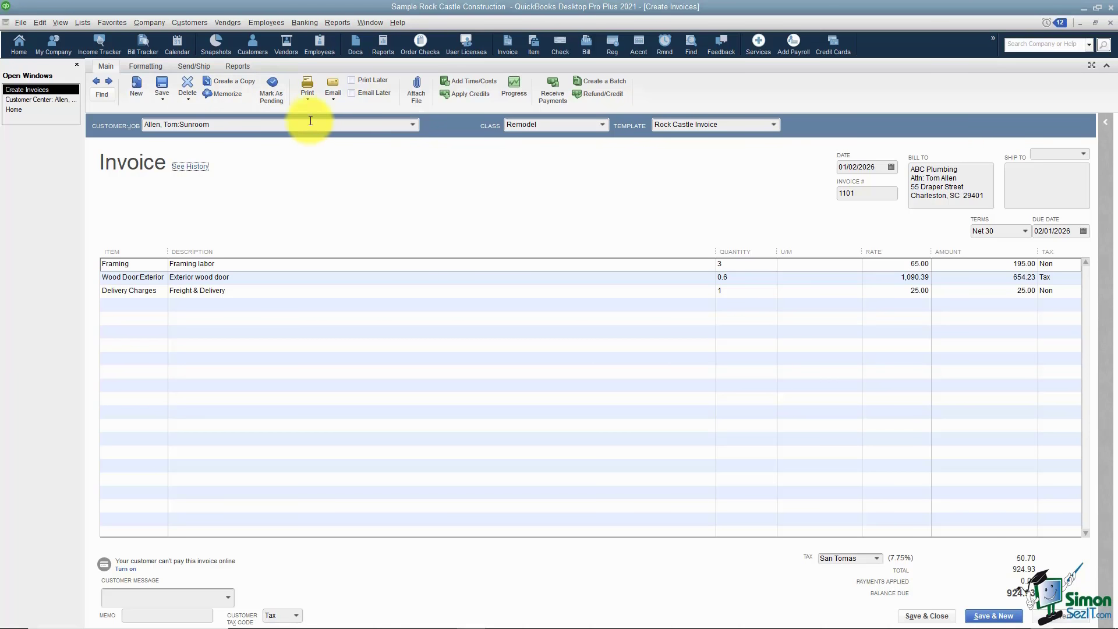
Preview how invoice 1101 will print, showing its $924.93 balance due
click(312, 101)
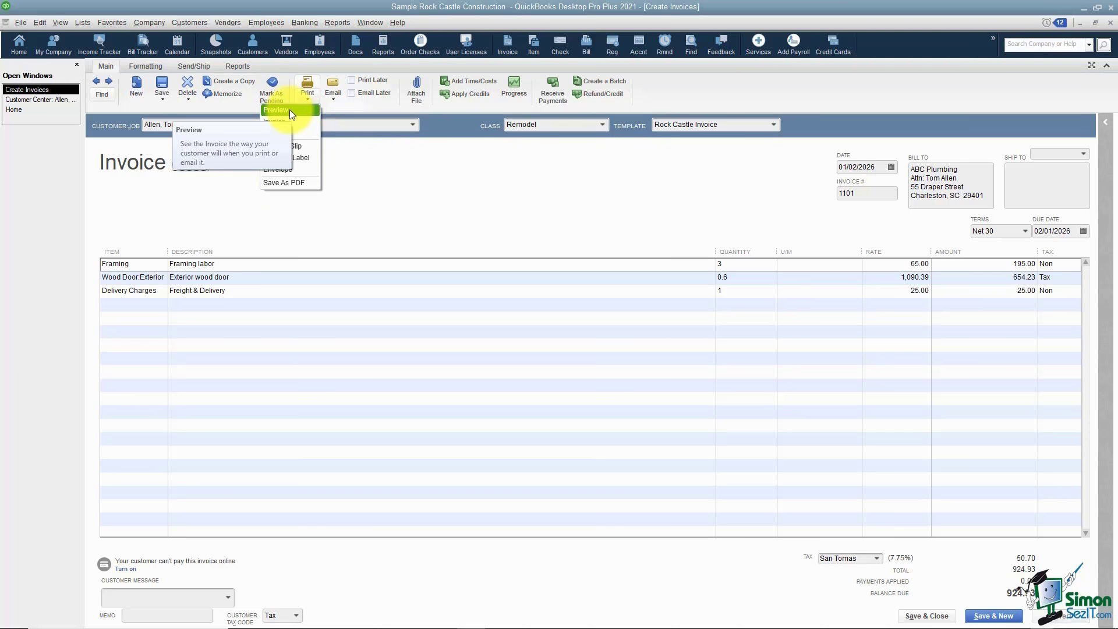
click(289, 110)
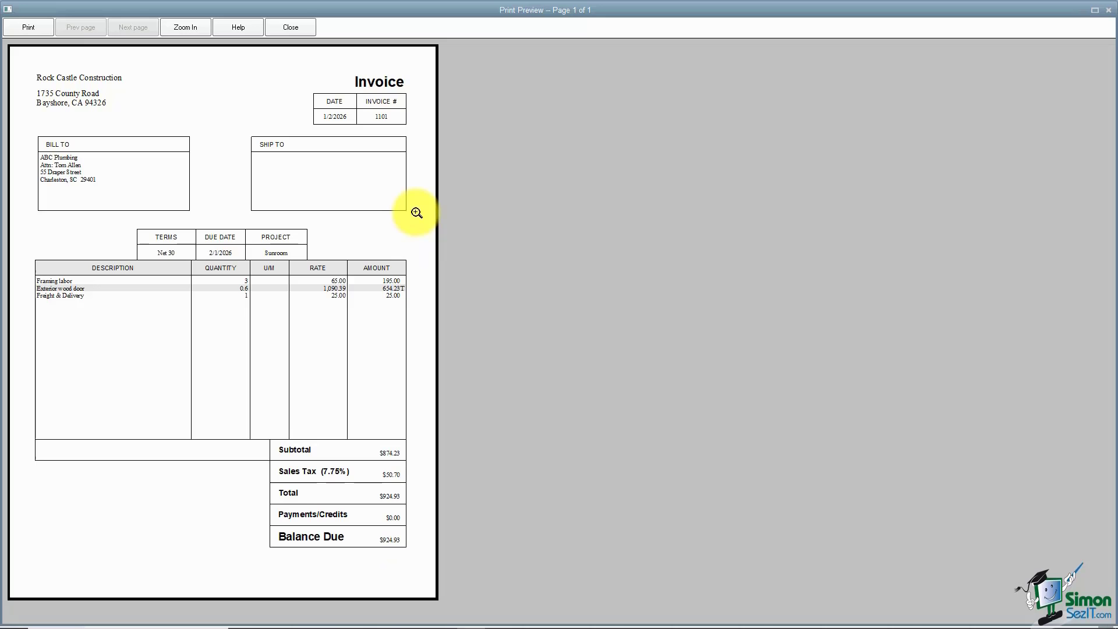
Close the print preview to return to invoice 1101 for editing
click(296, 30)
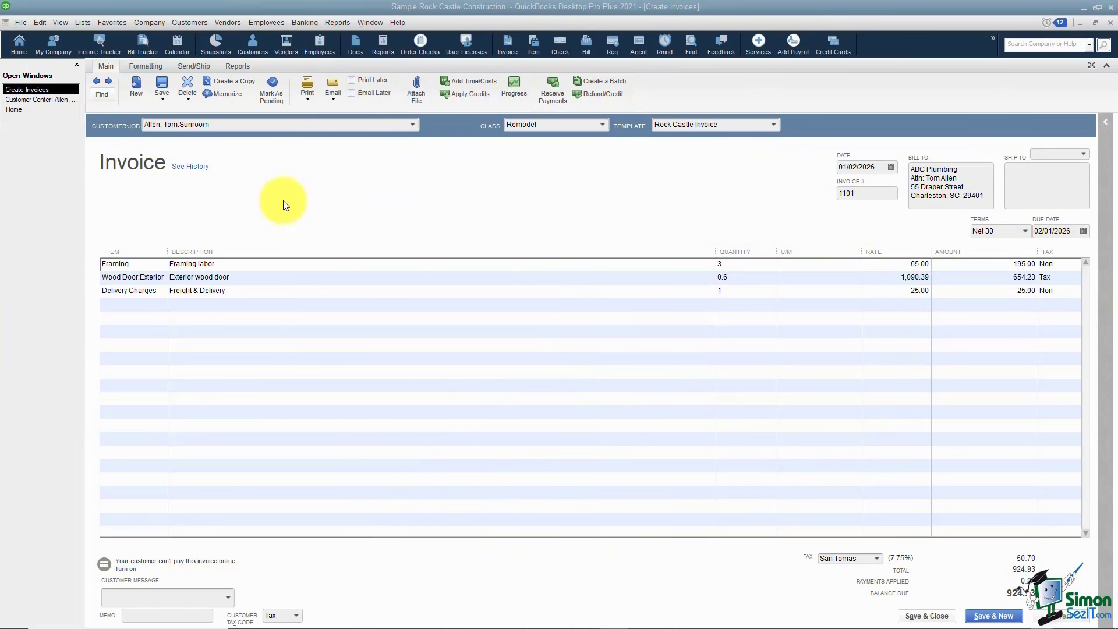
click(312, 104)
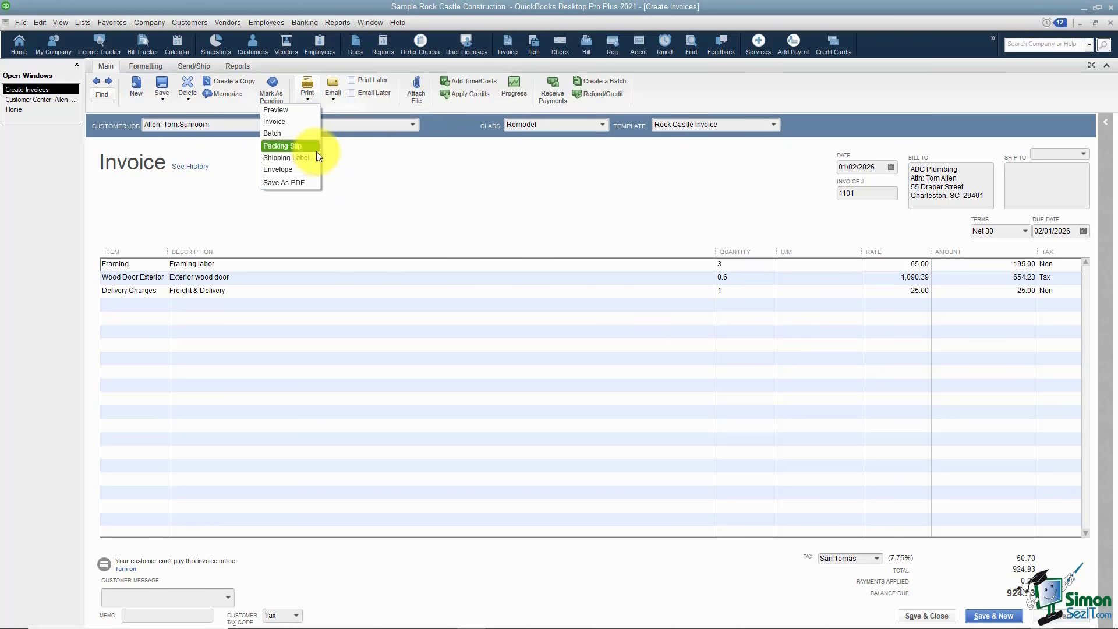
click(333, 194)
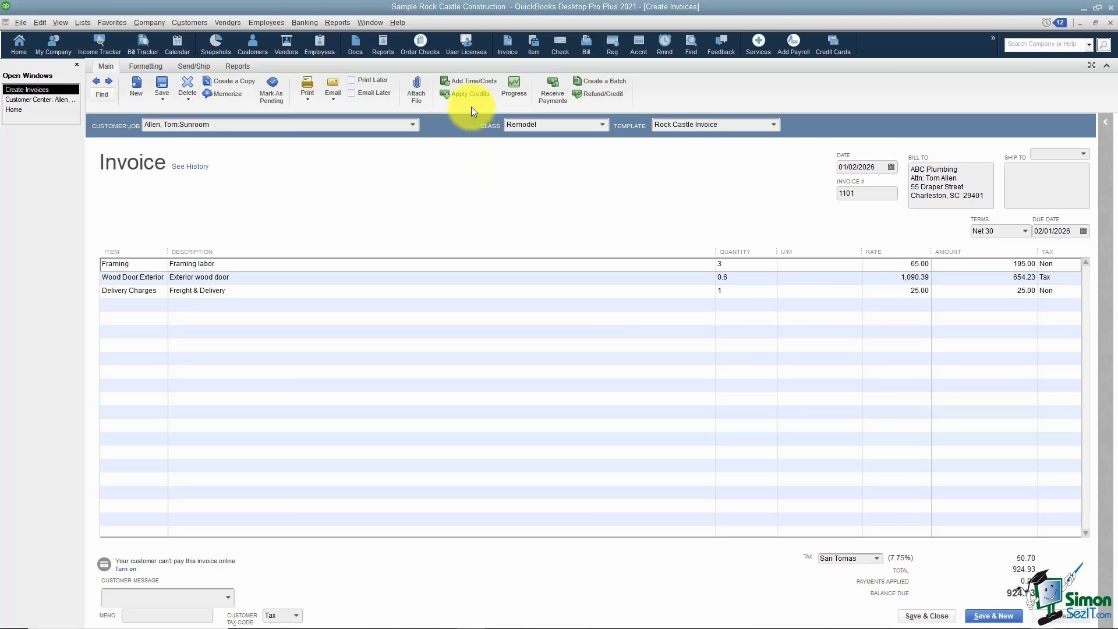
click(478, 82)
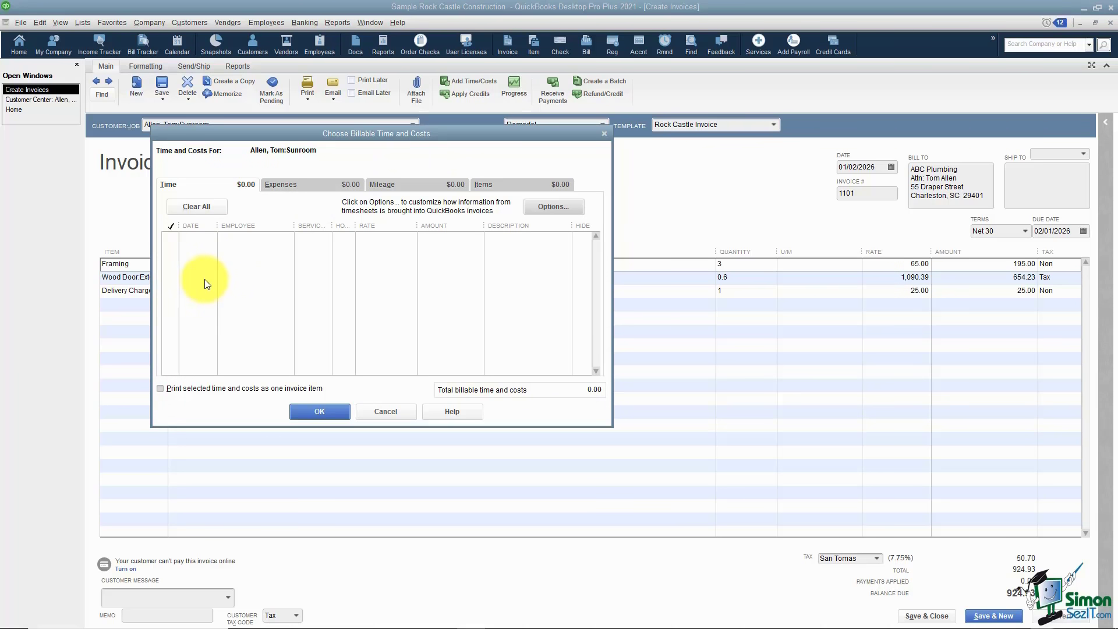
click(323, 184)
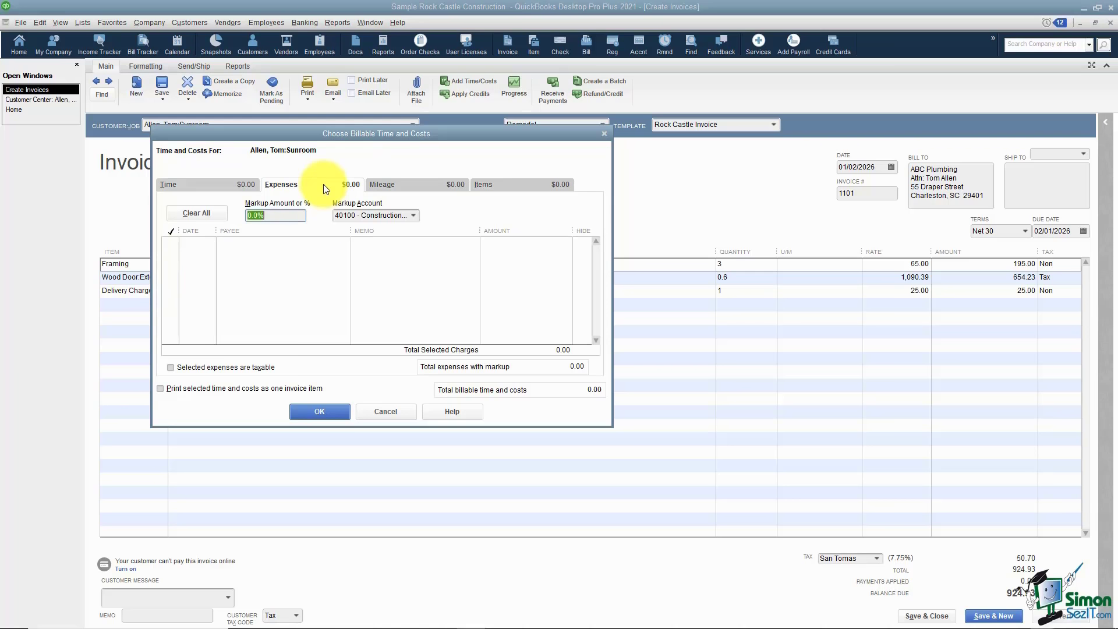
click(384, 187)
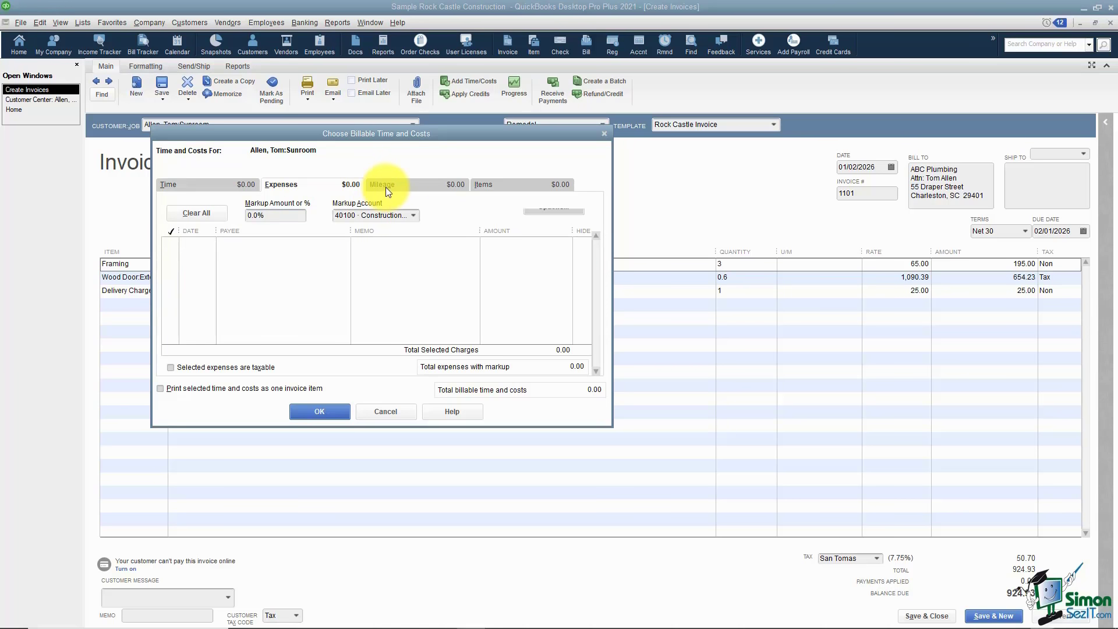
click(501, 187)
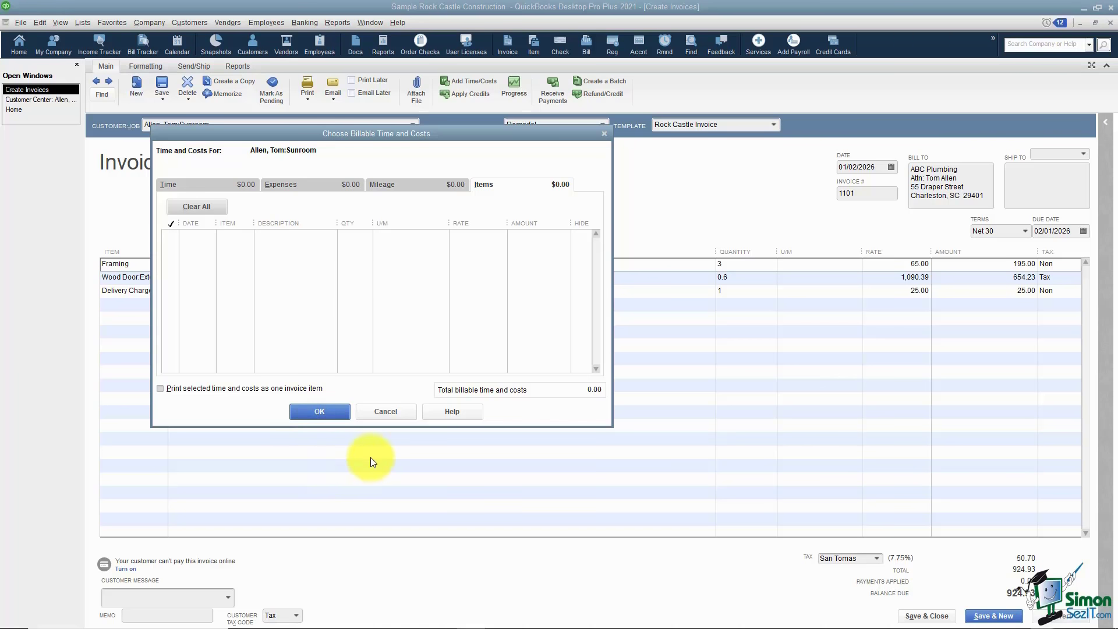
click(392, 412)
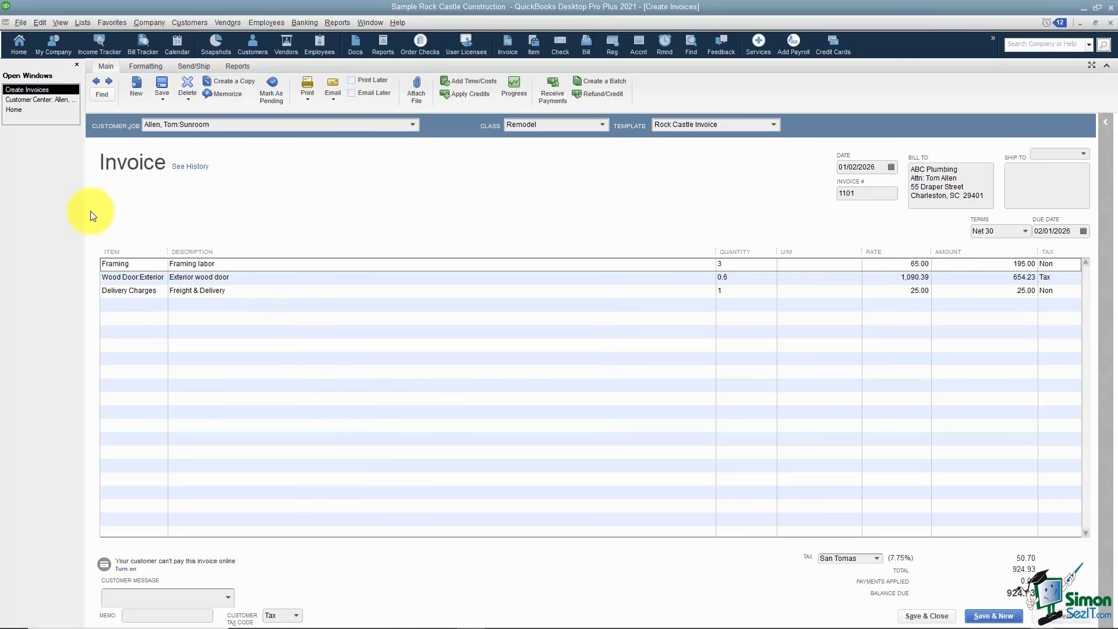
click(44, 109)
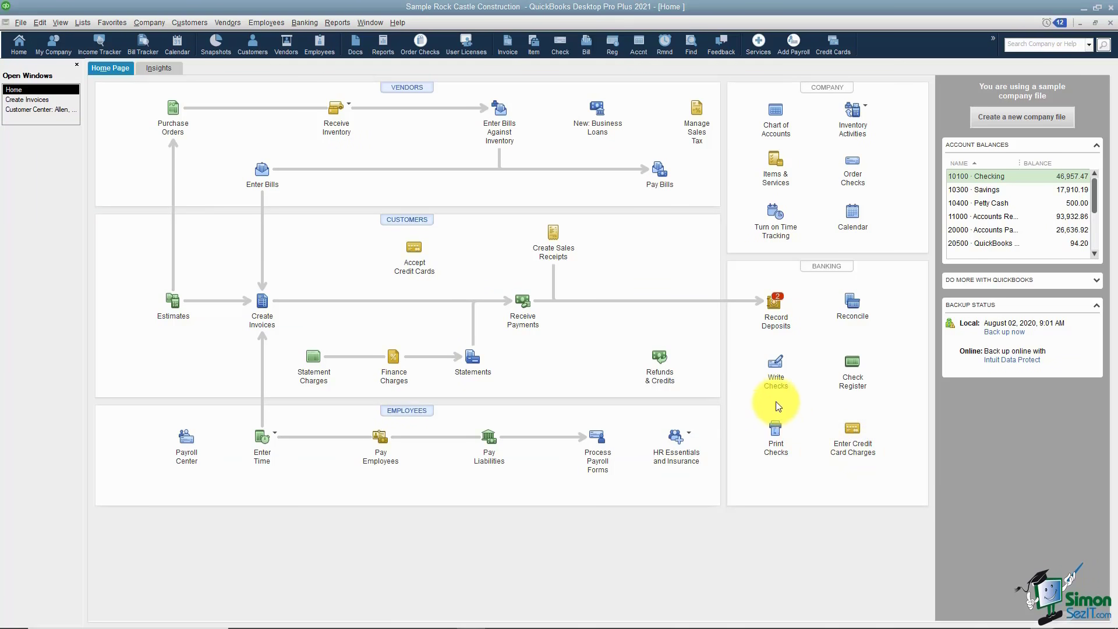
click(853, 434)
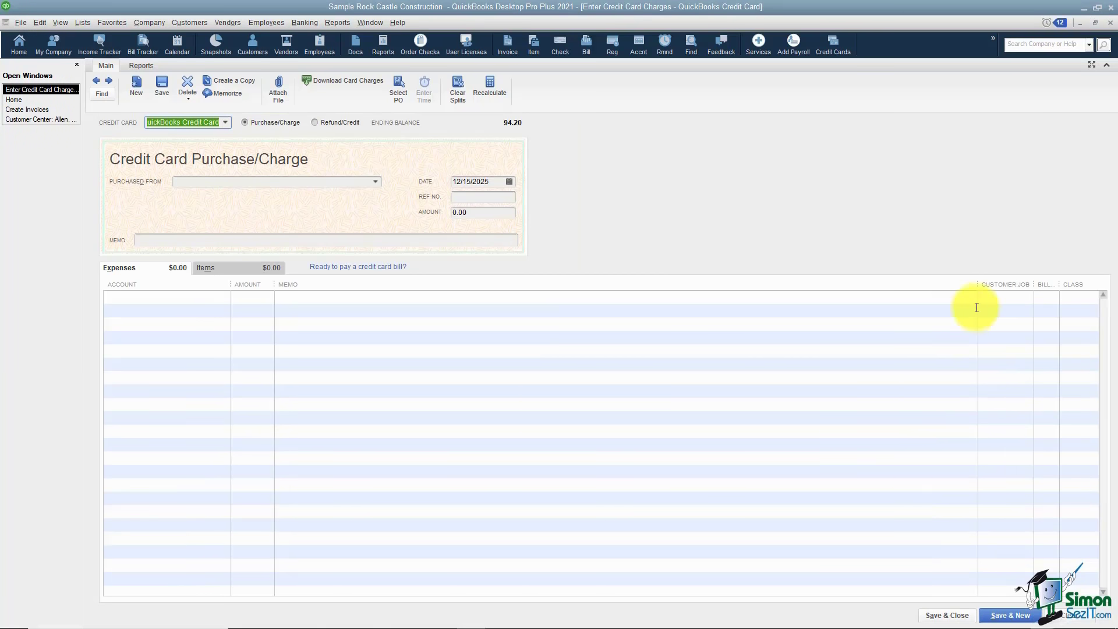
drag(977, 285, 907, 286)
click(940, 299)
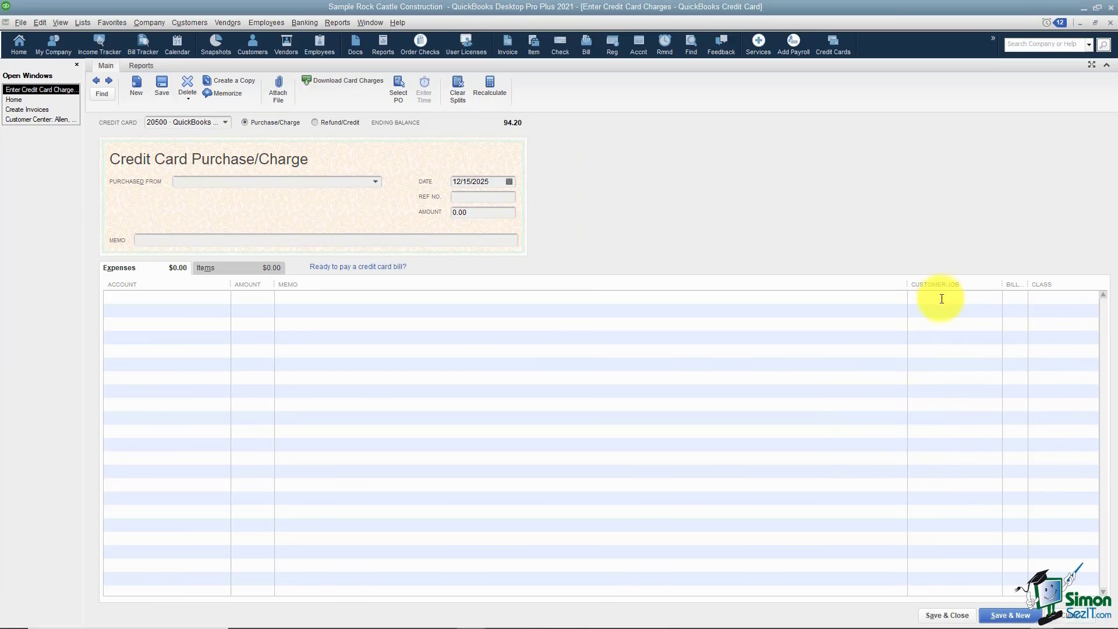
click(995, 297)
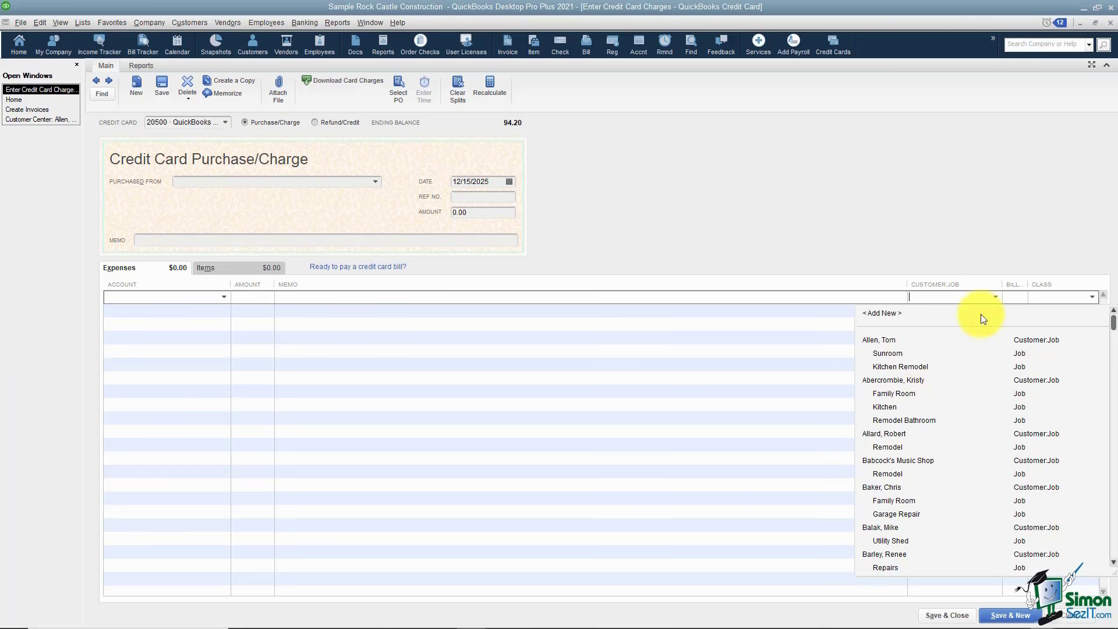
click(996, 297)
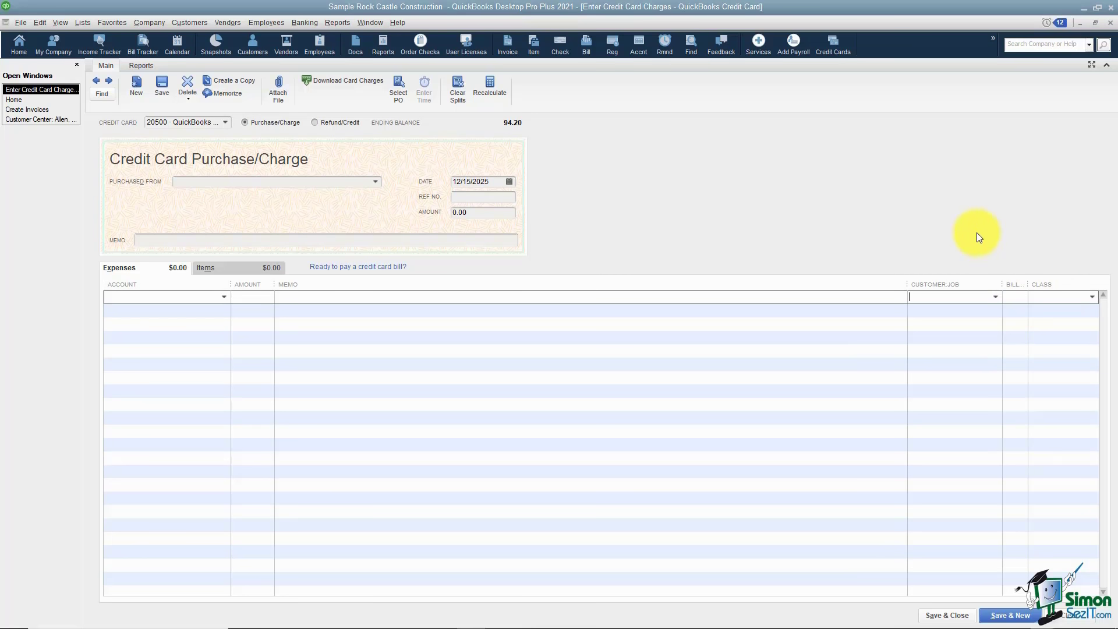
click(1111, 23)
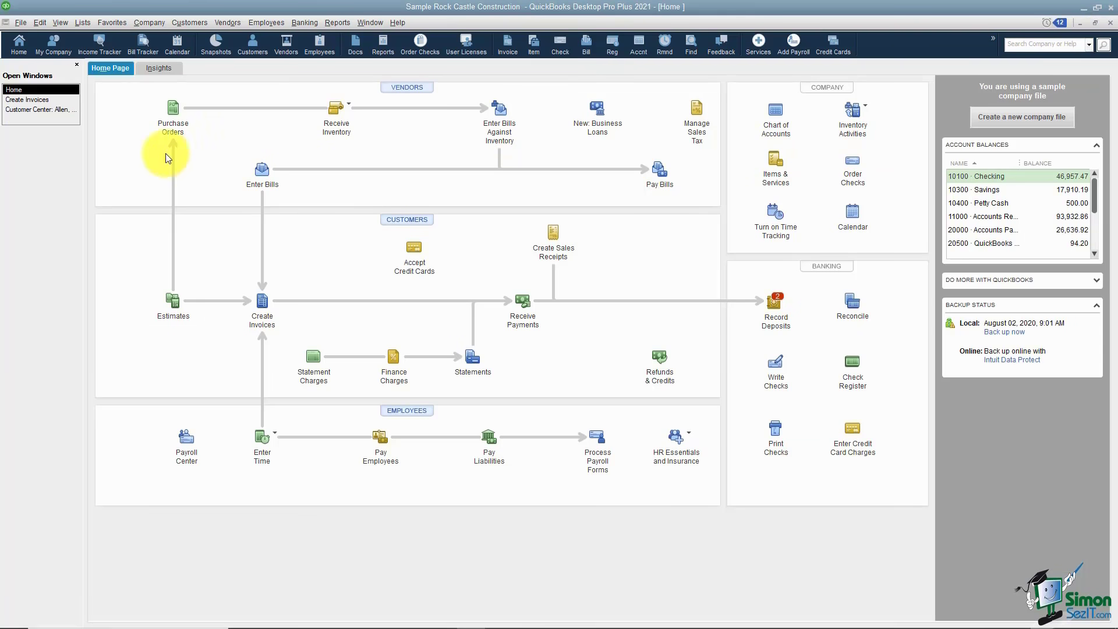
click(29, 101)
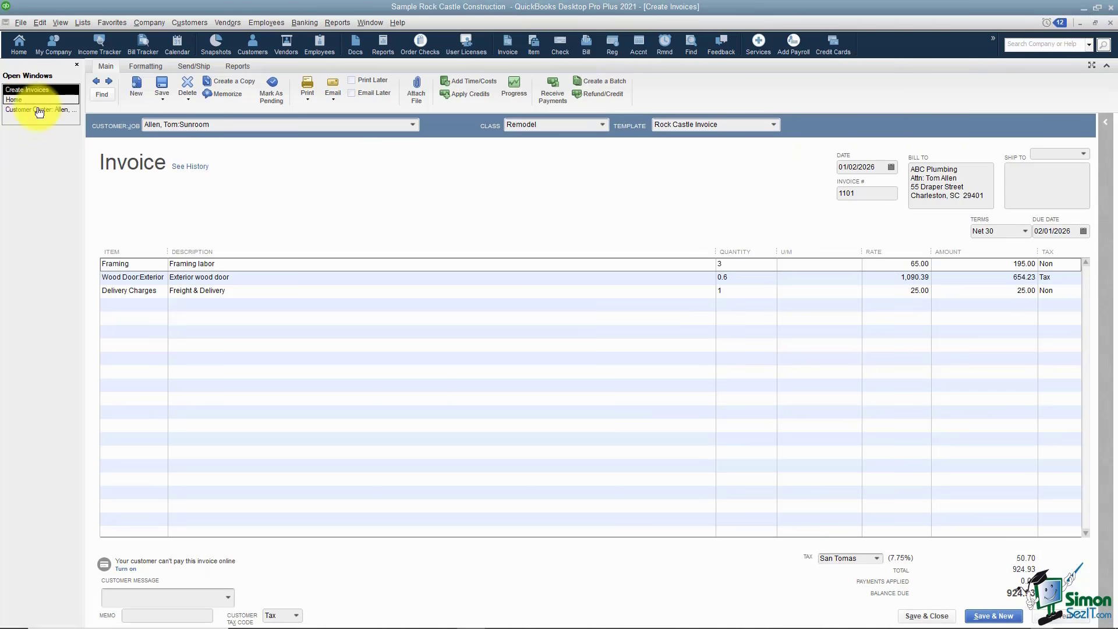
click(473, 80)
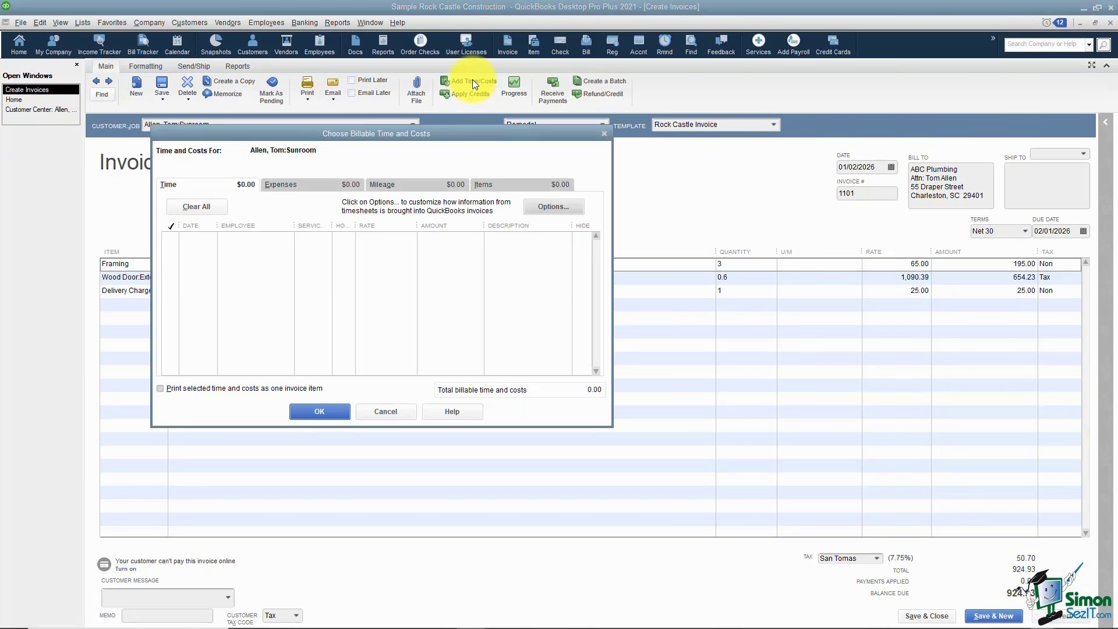
click(290, 185)
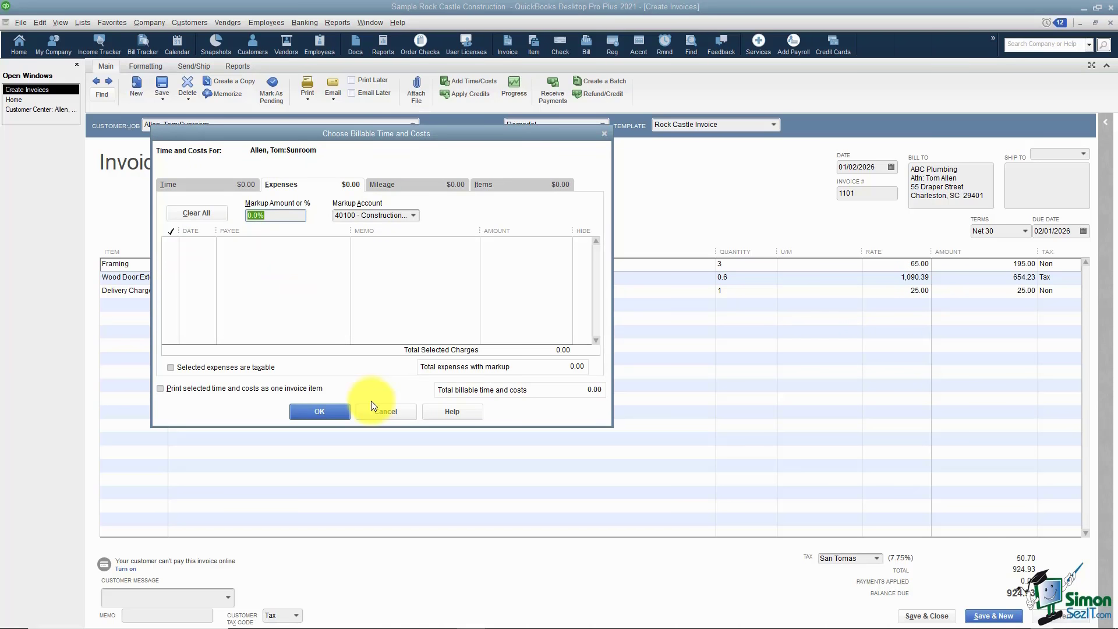
click(384, 414)
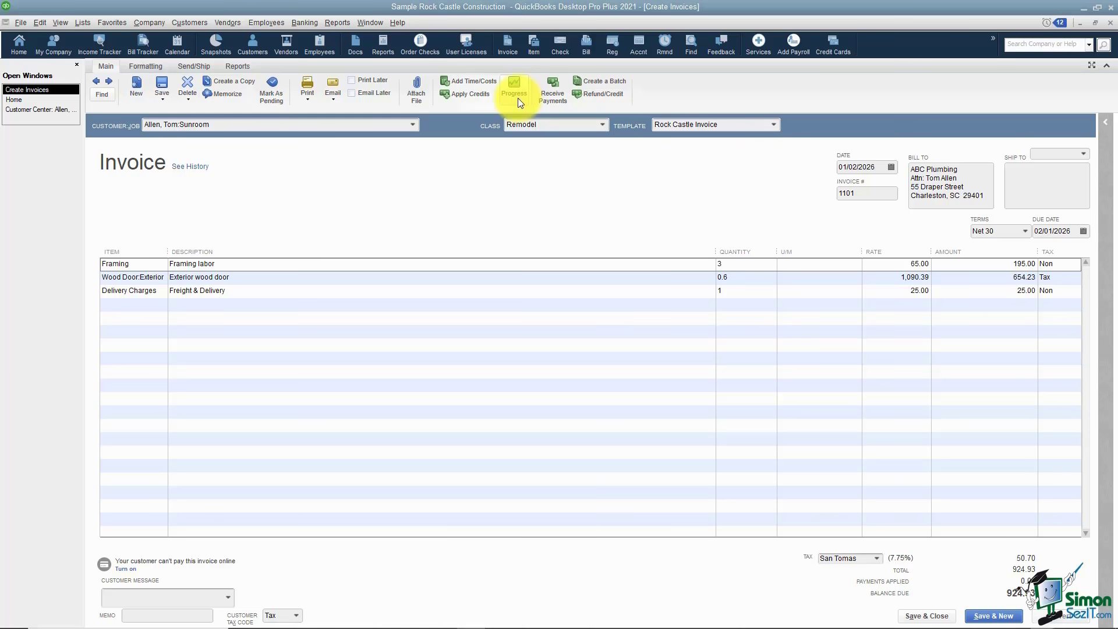
Check invoice 1101's history, then bring up the invoice formatting options
click(194, 168)
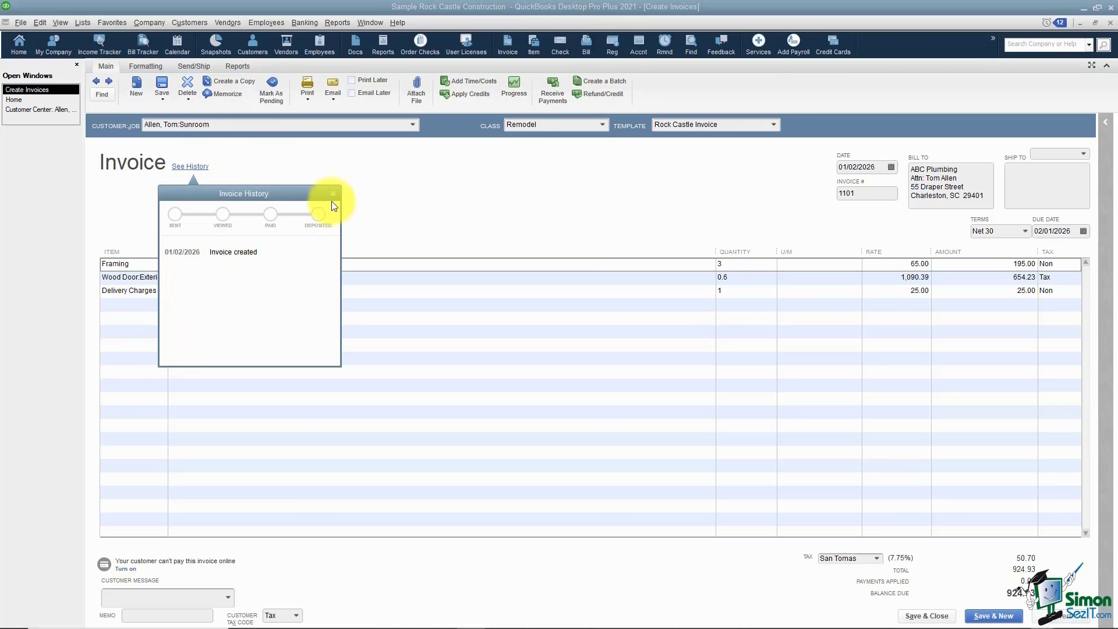
click(334, 194)
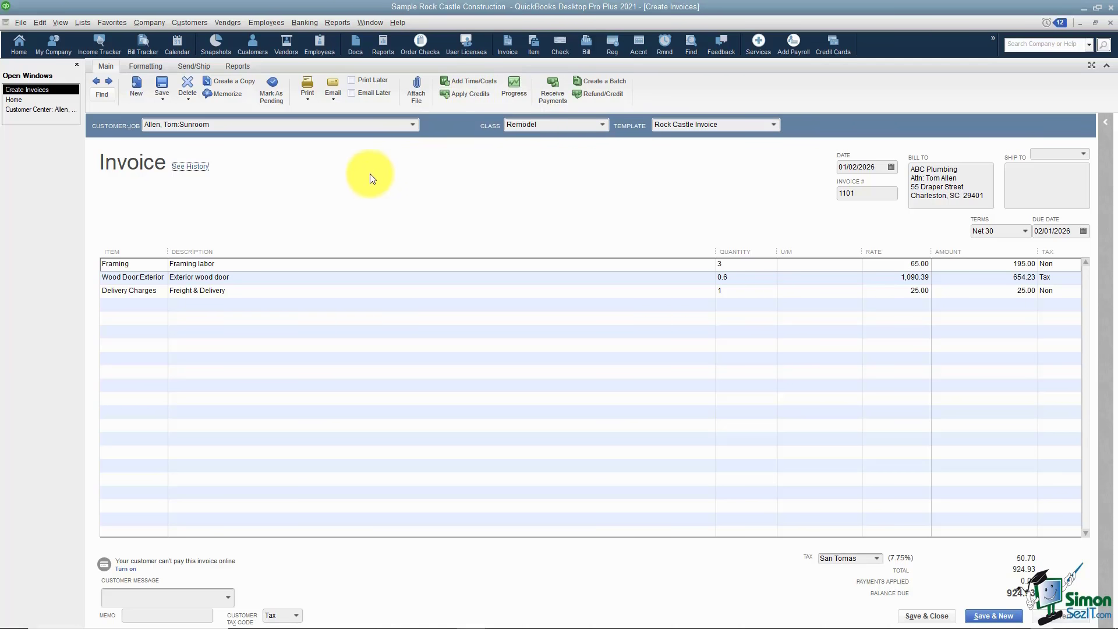
click(145, 65)
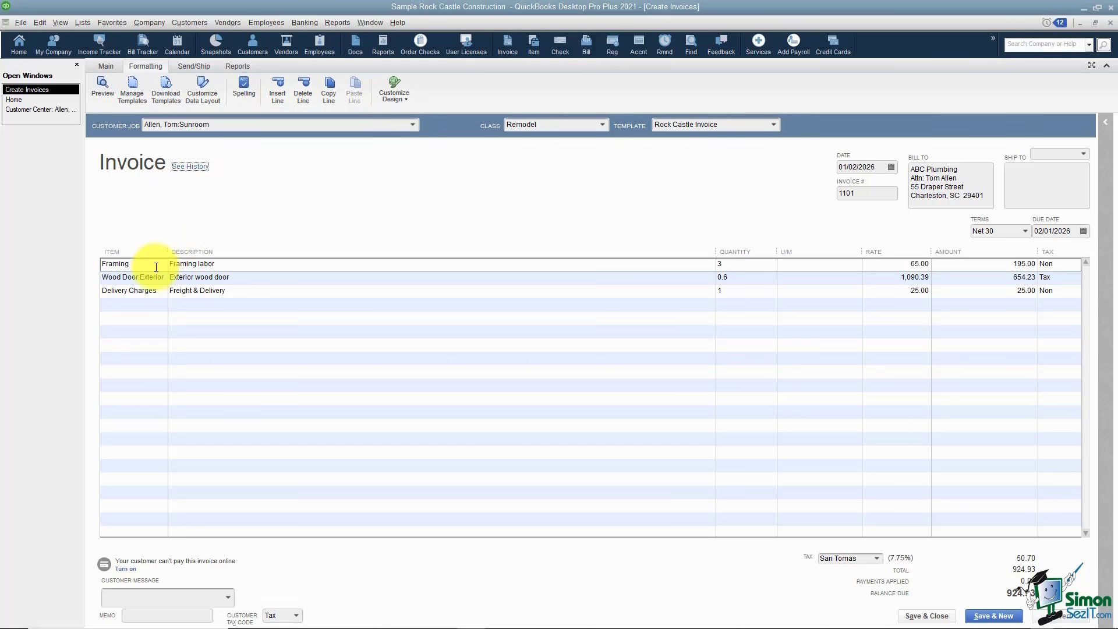
Insert then delete a blank line above Wood Door:Exterior, keeping three lines, and show Send/Ship options
click(141, 278)
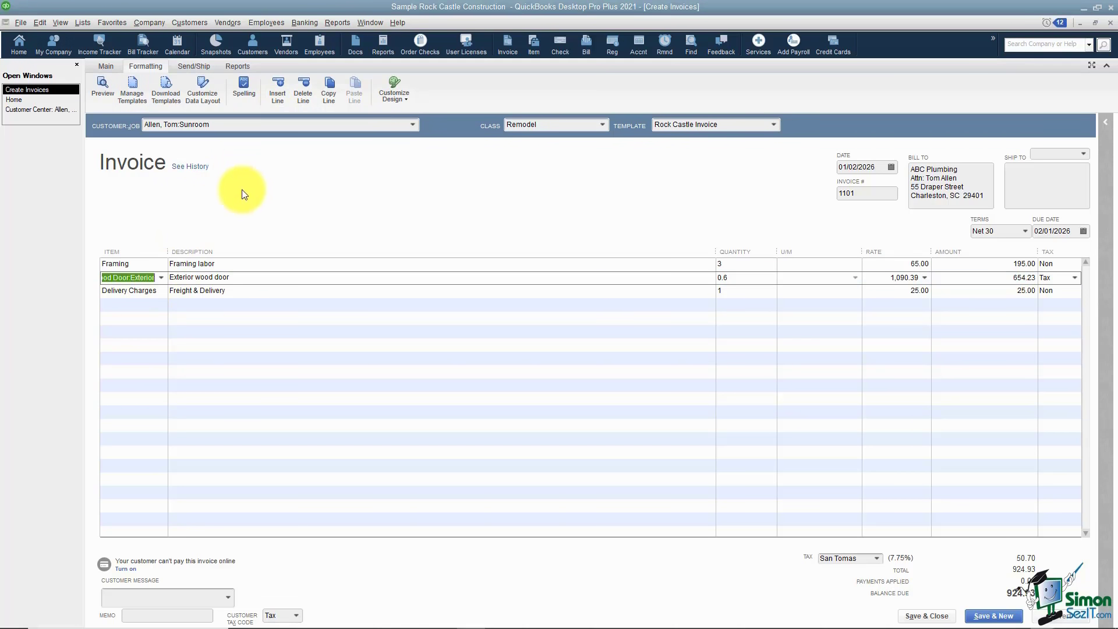
click(278, 97)
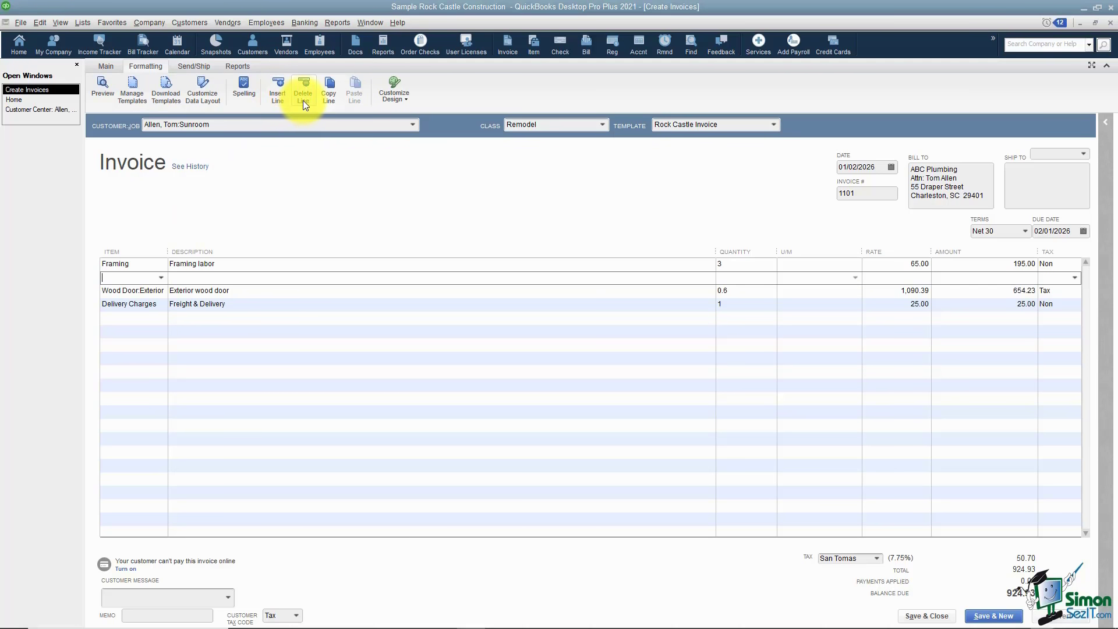
click(302, 94)
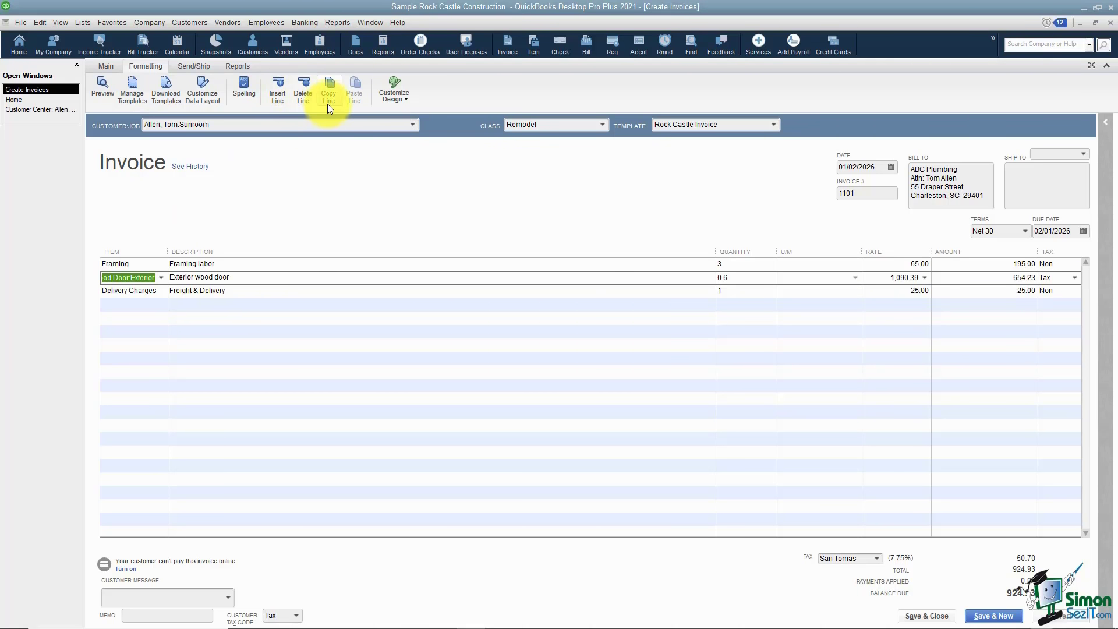
click(188, 66)
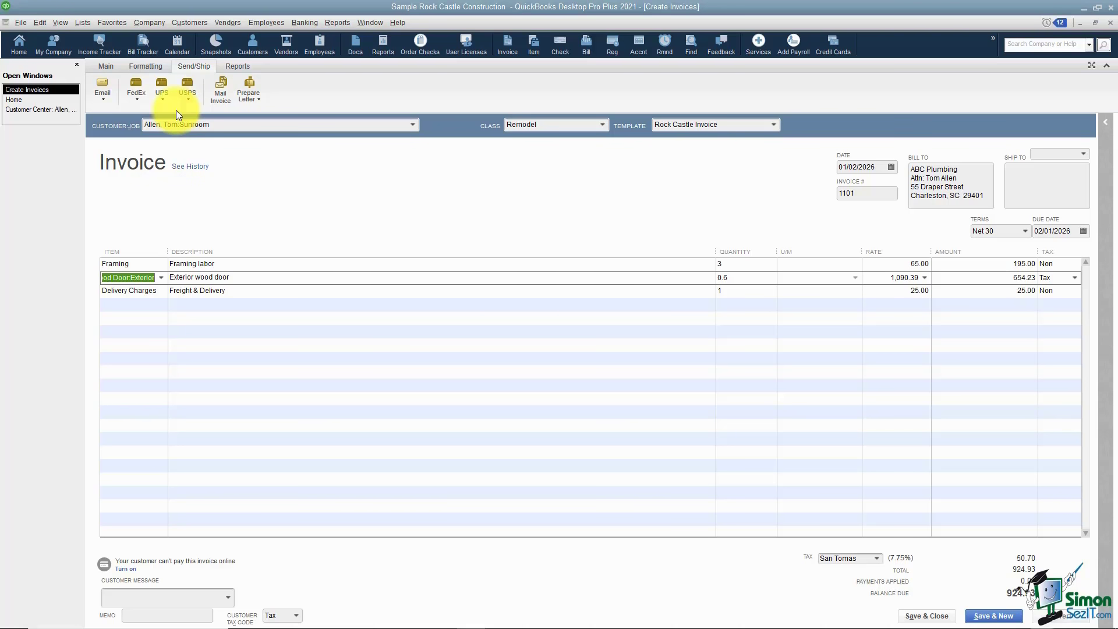
Record invoice 1101's changes and abandon the FedEx shipping setup without accepting its license
click(140, 99)
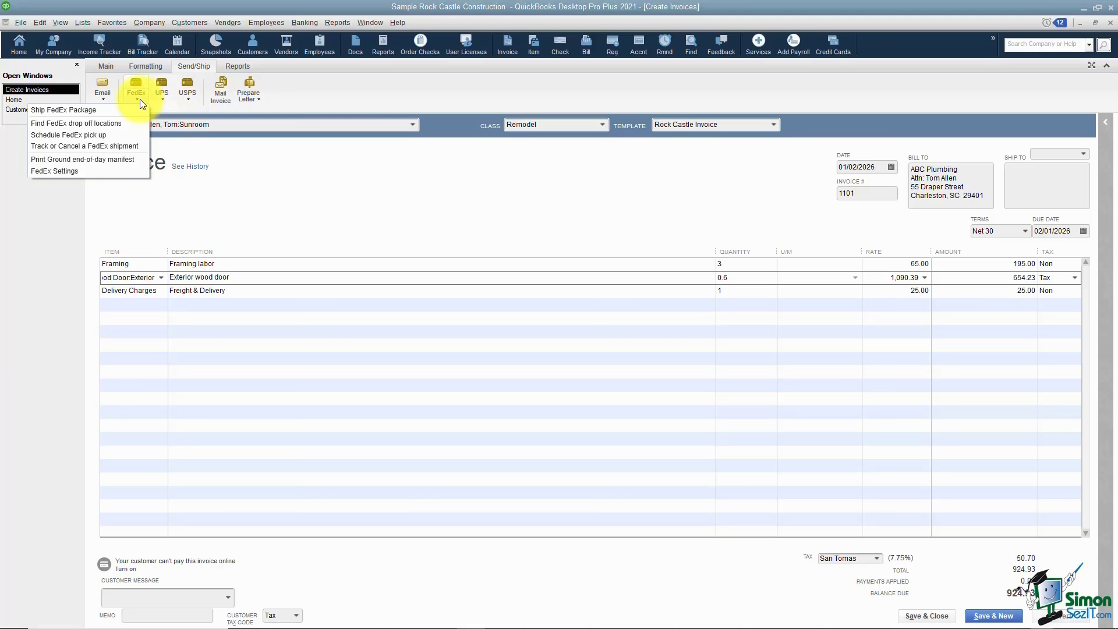
click(89, 111)
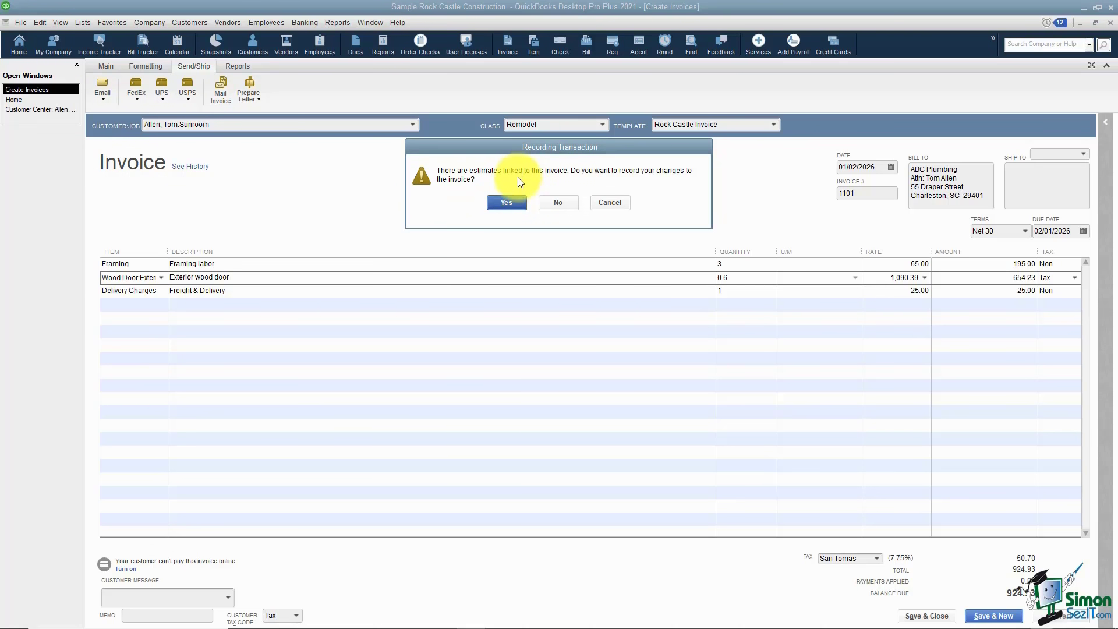
click(507, 203)
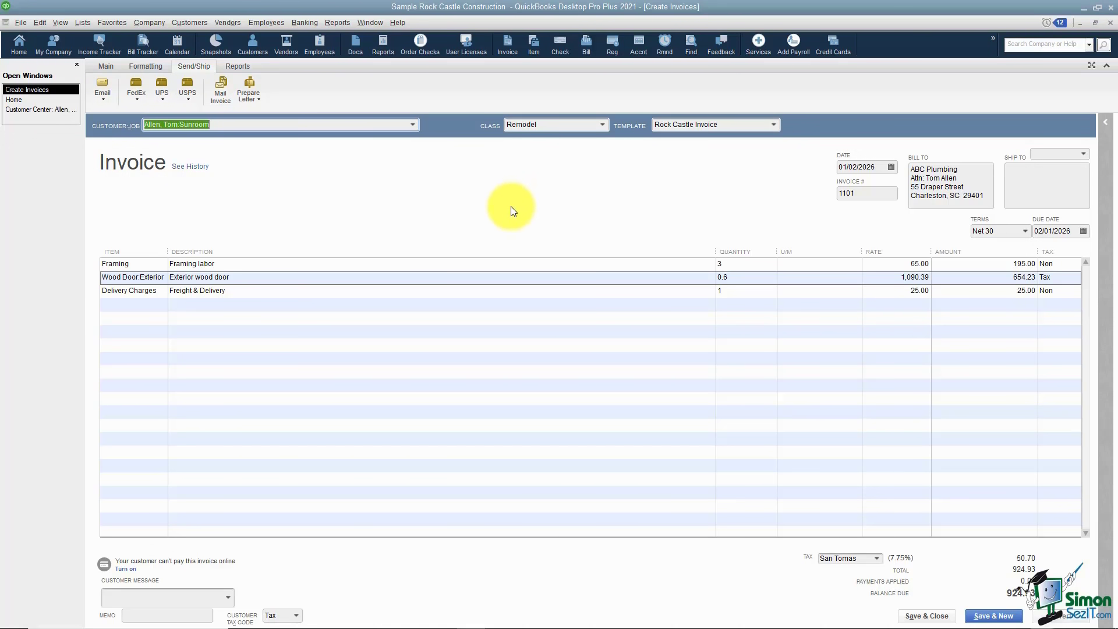
click(137, 93)
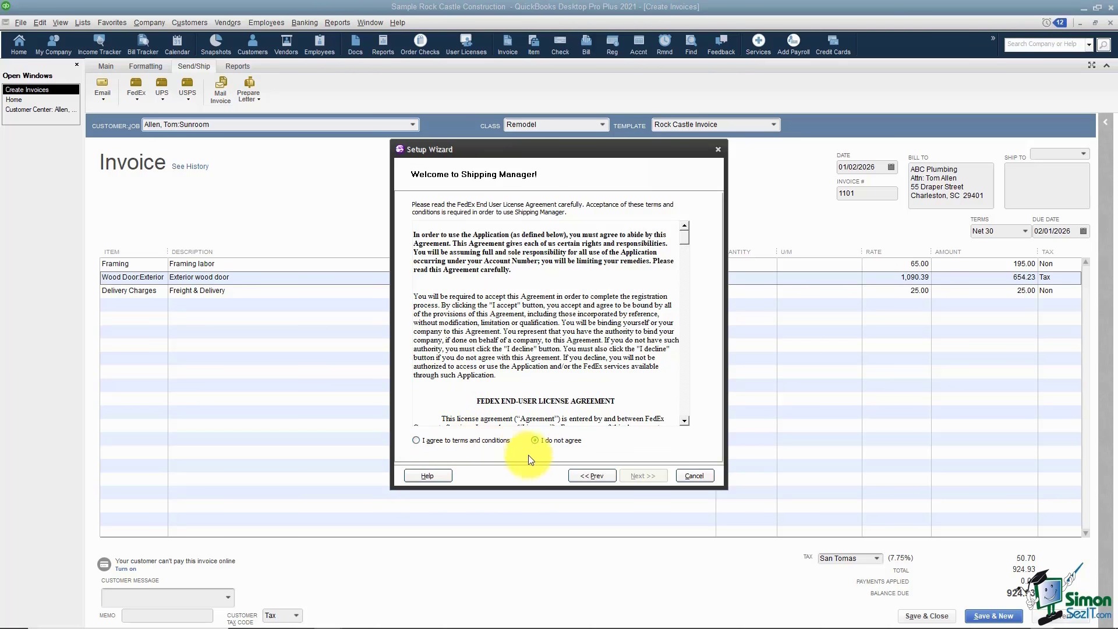
click(701, 477)
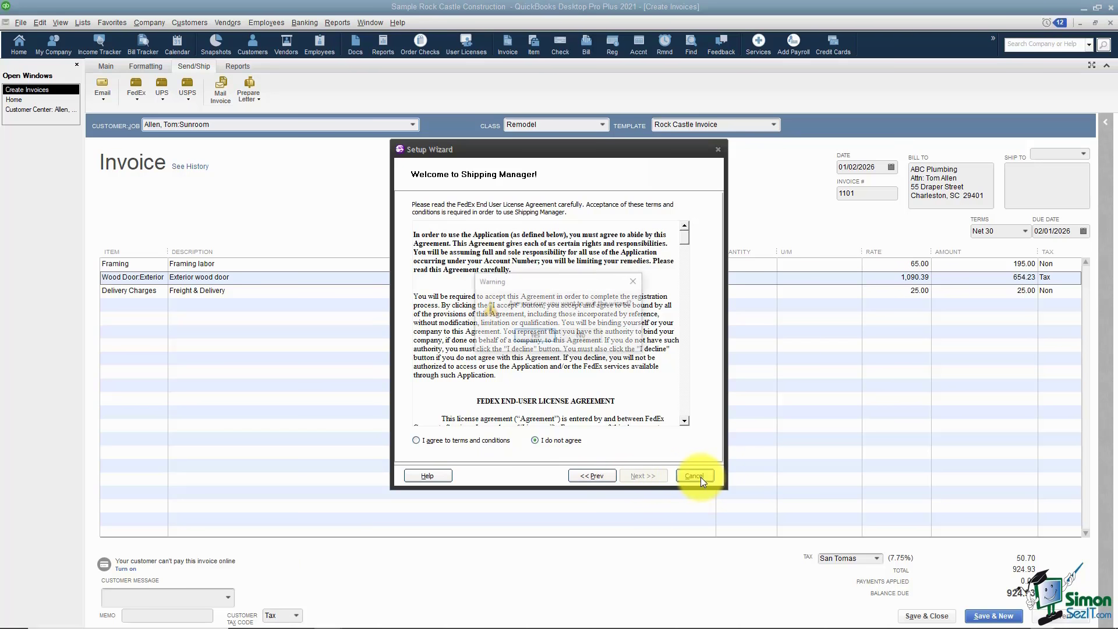
click(547, 337)
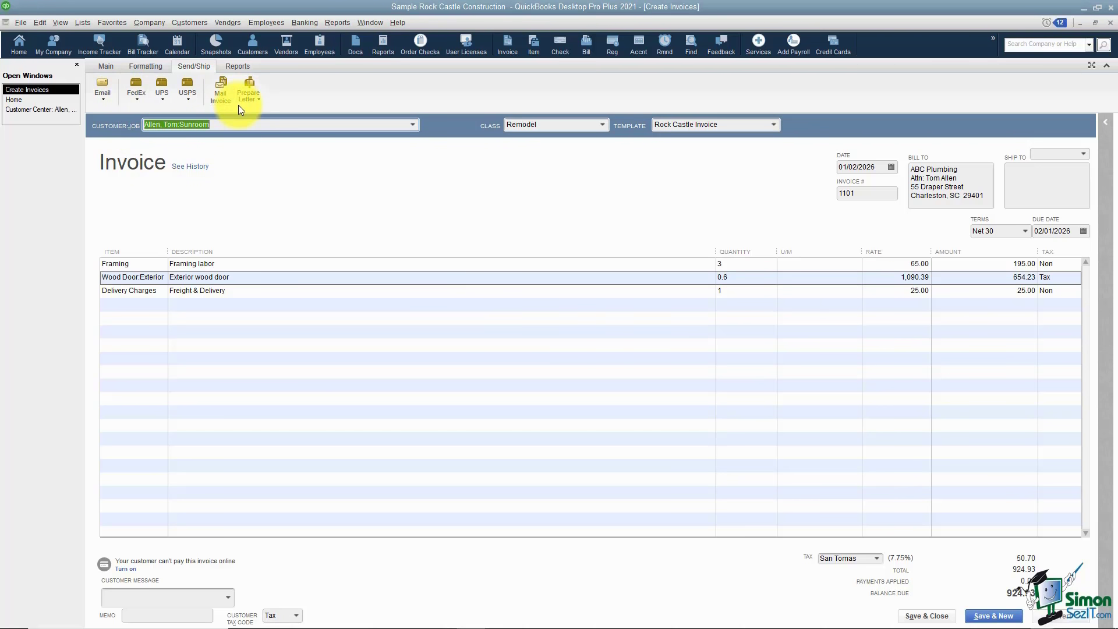
Look over the invoice's report options, then return to the Main commands
click(235, 65)
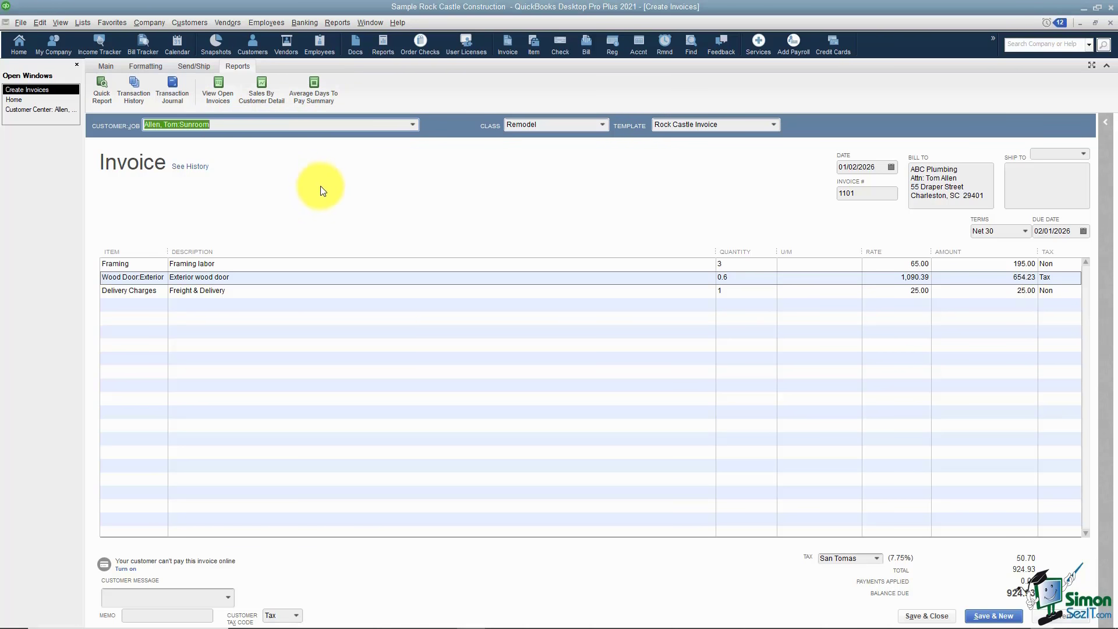
click(106, 66)
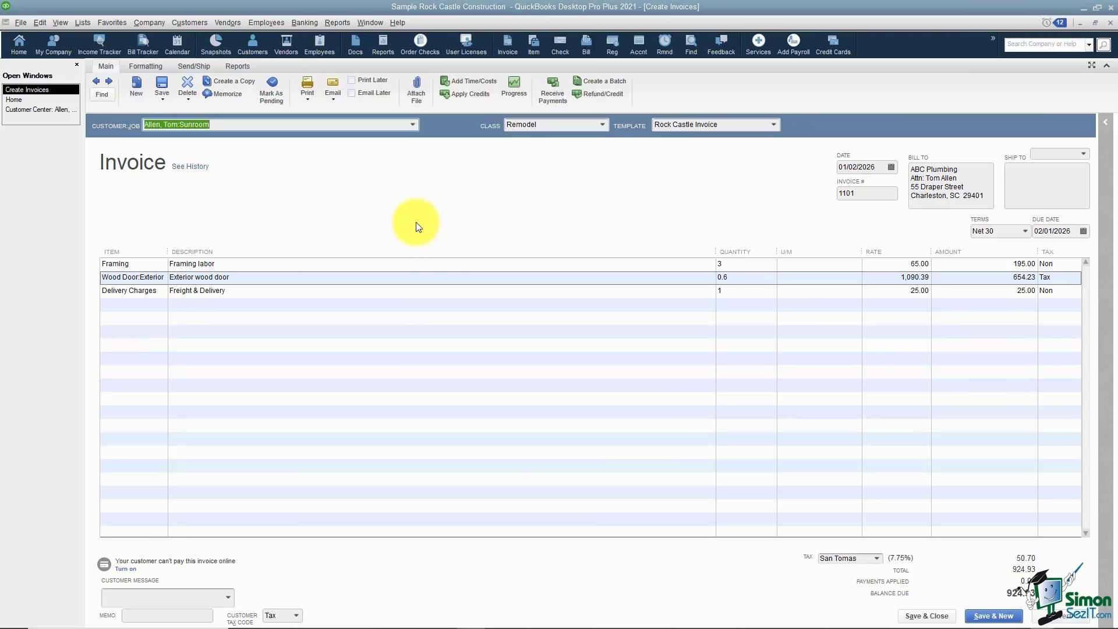
Save and close invoice 1101 and start a blank invoice 1102 dated 12/15/2025
click(929, 616)
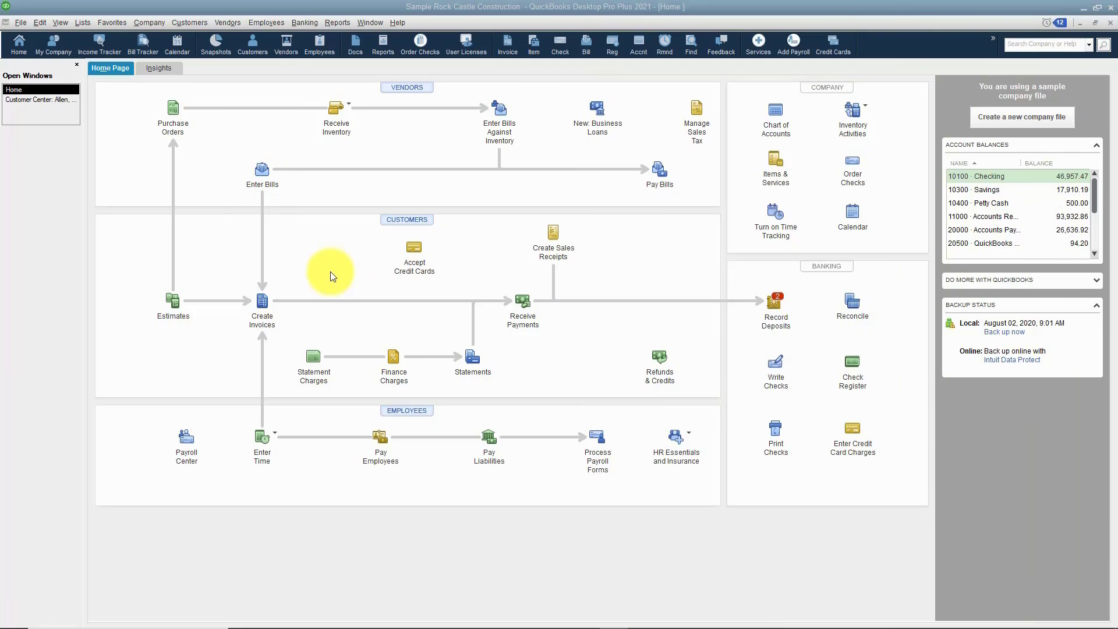
click(270, 318)
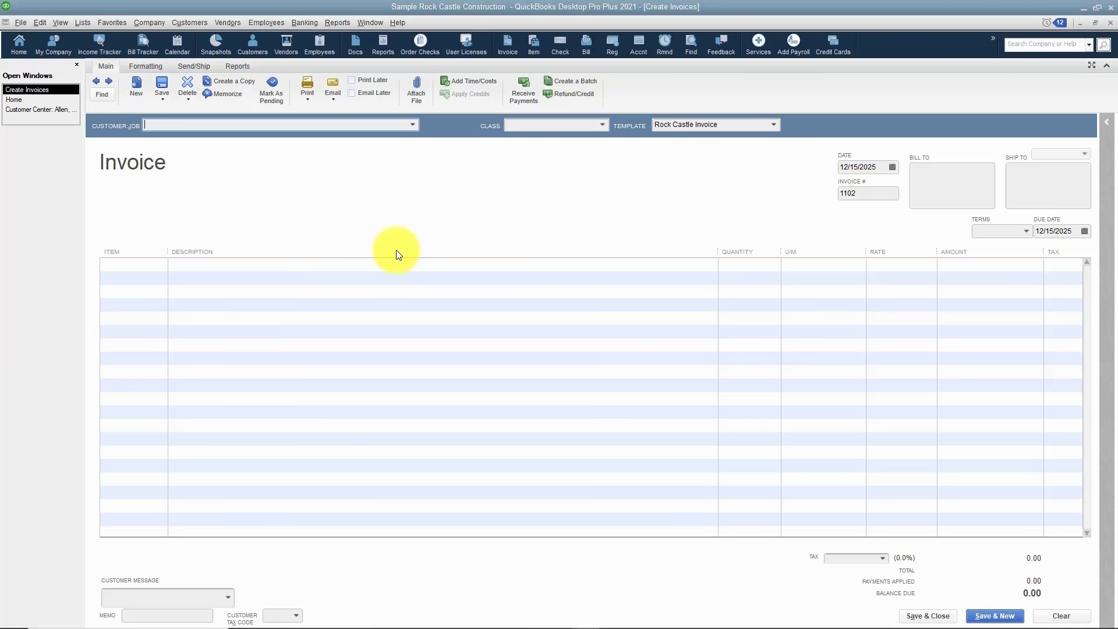
Bill the customer's Kitchen job, excluding billable time, with New Construction class and Rock Castle Invoice template
click(412, 125)
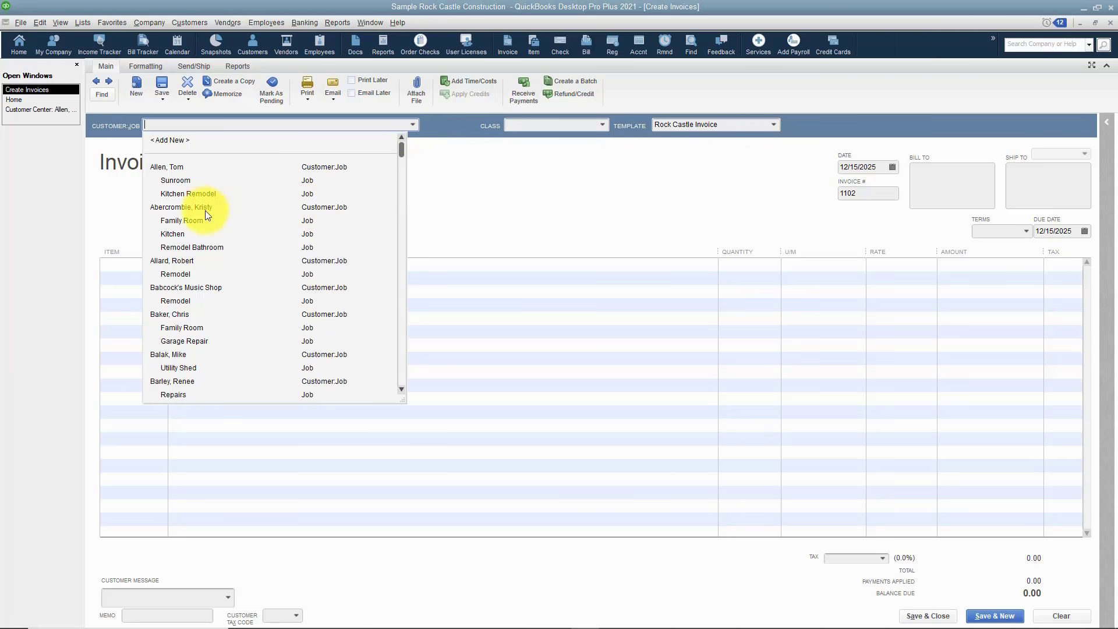
click(190, 236)
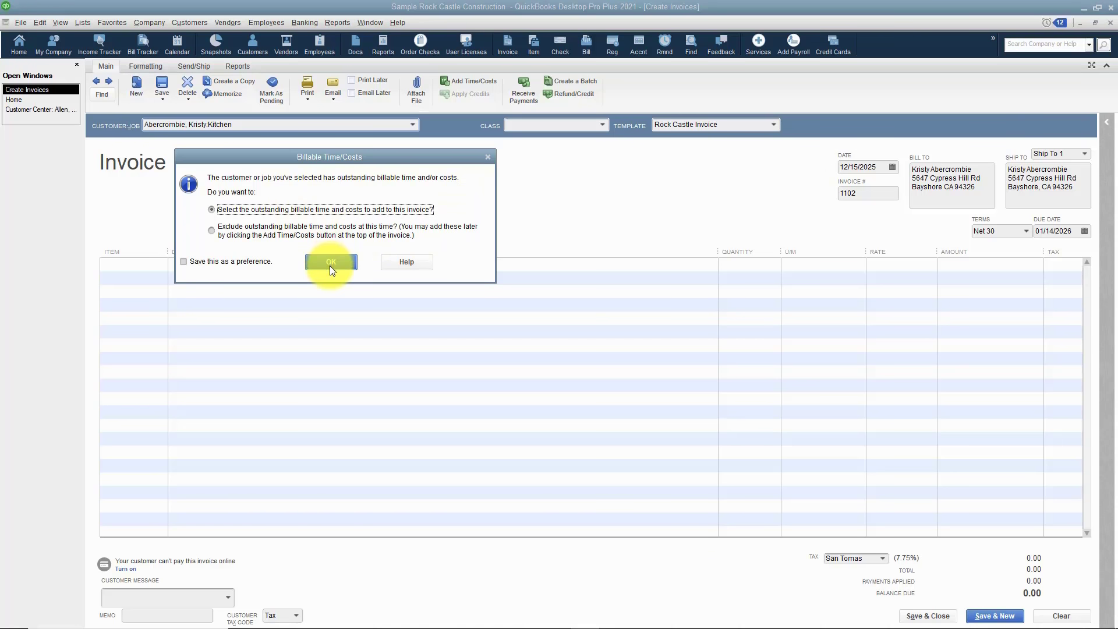
click(214, 231)
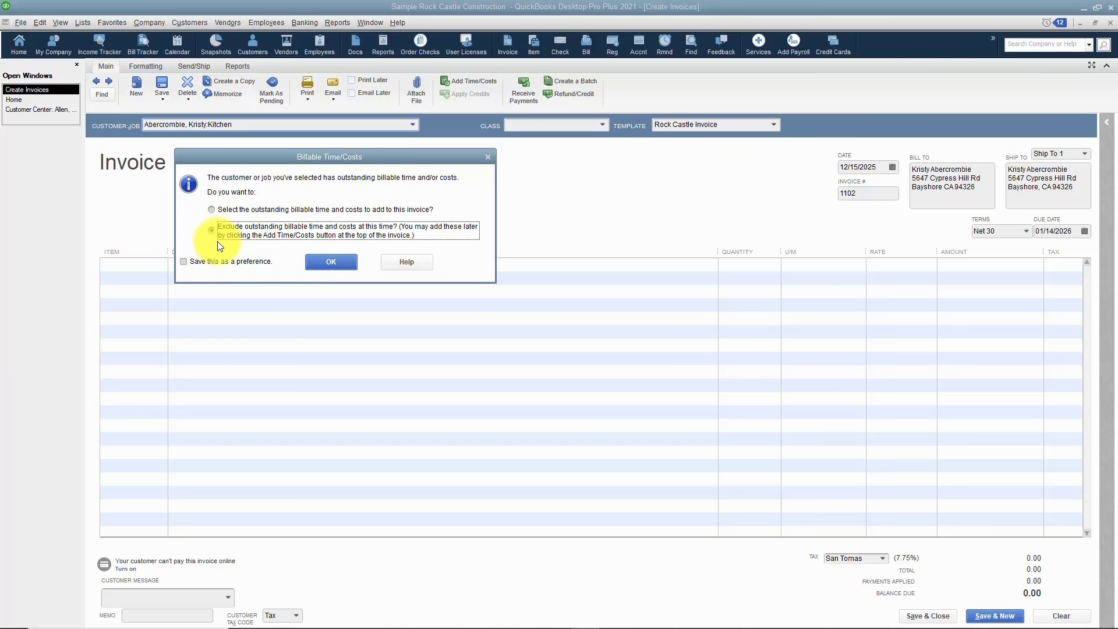
click(338, 264)
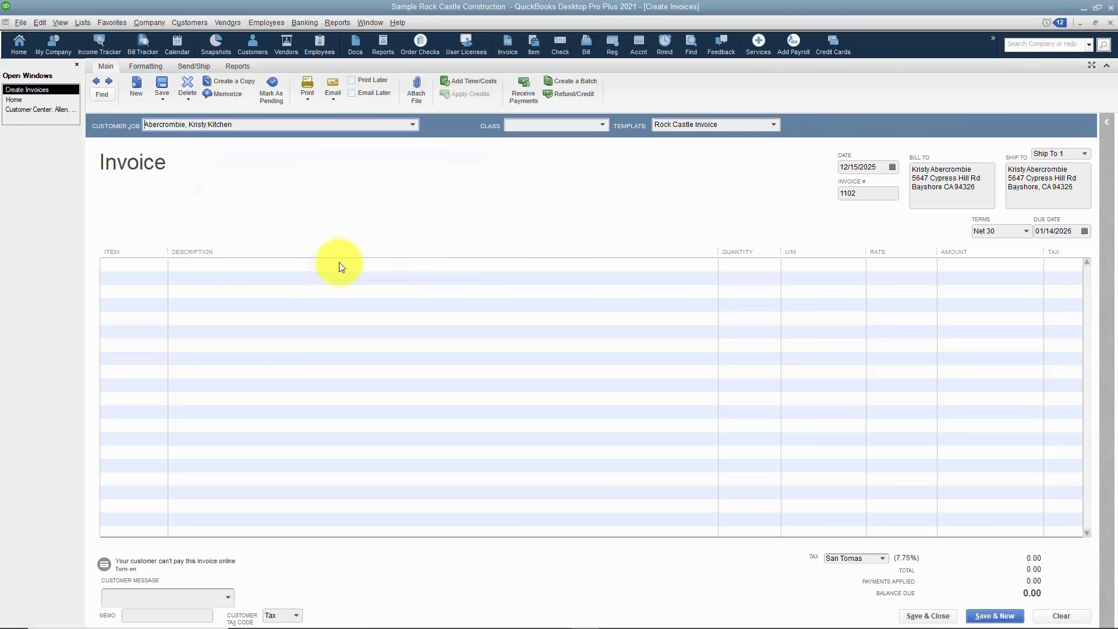
click(602, 126)
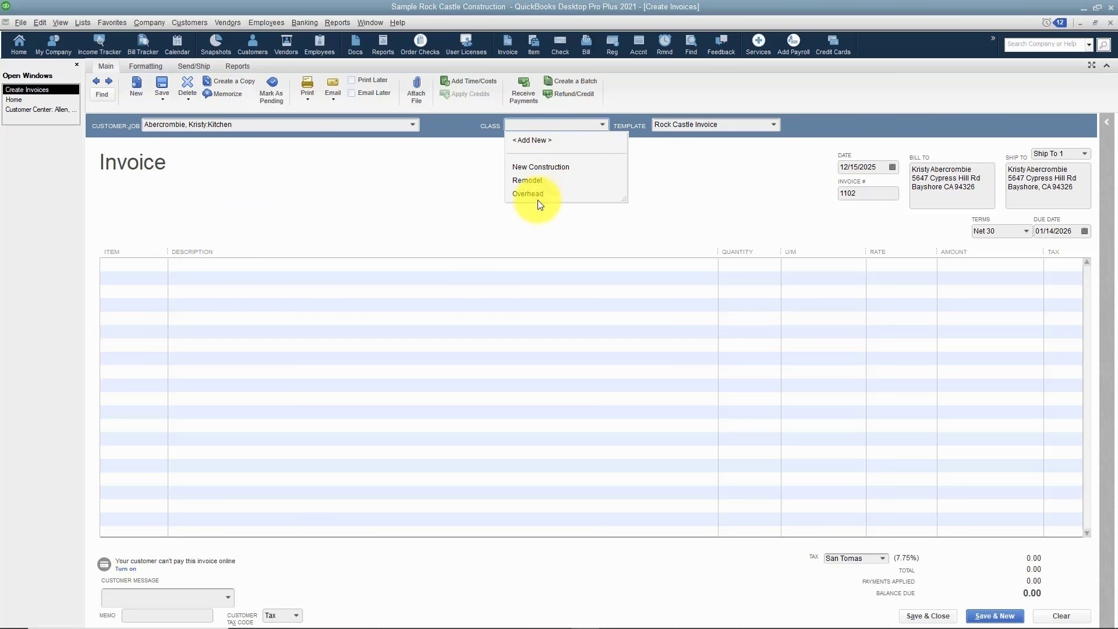
click(547, 167)
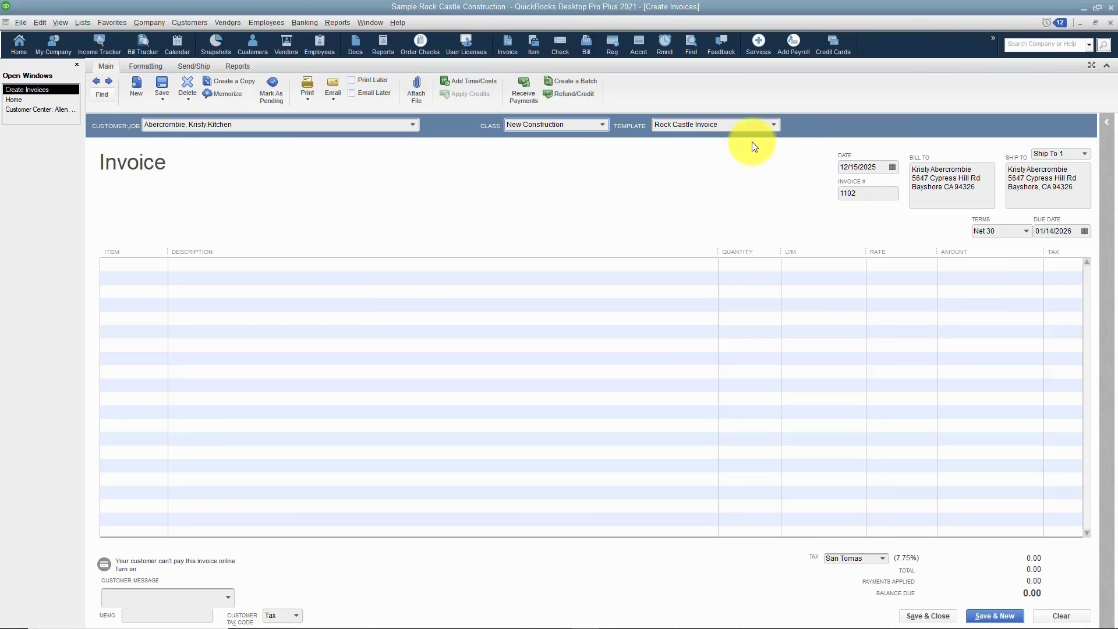
click(775, 125)
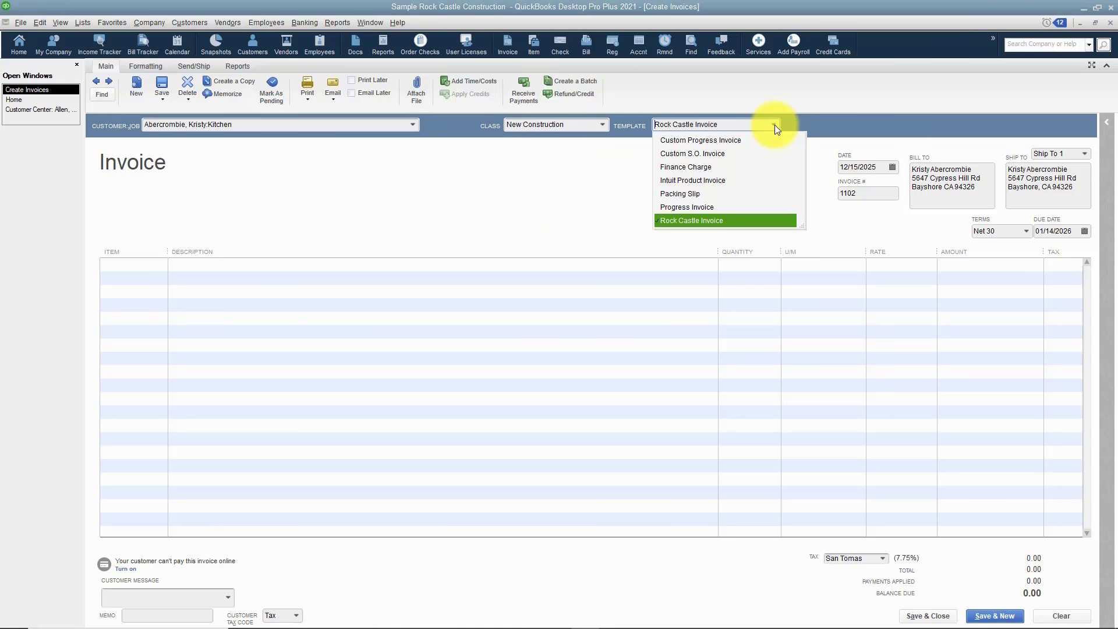
click(775, 125)
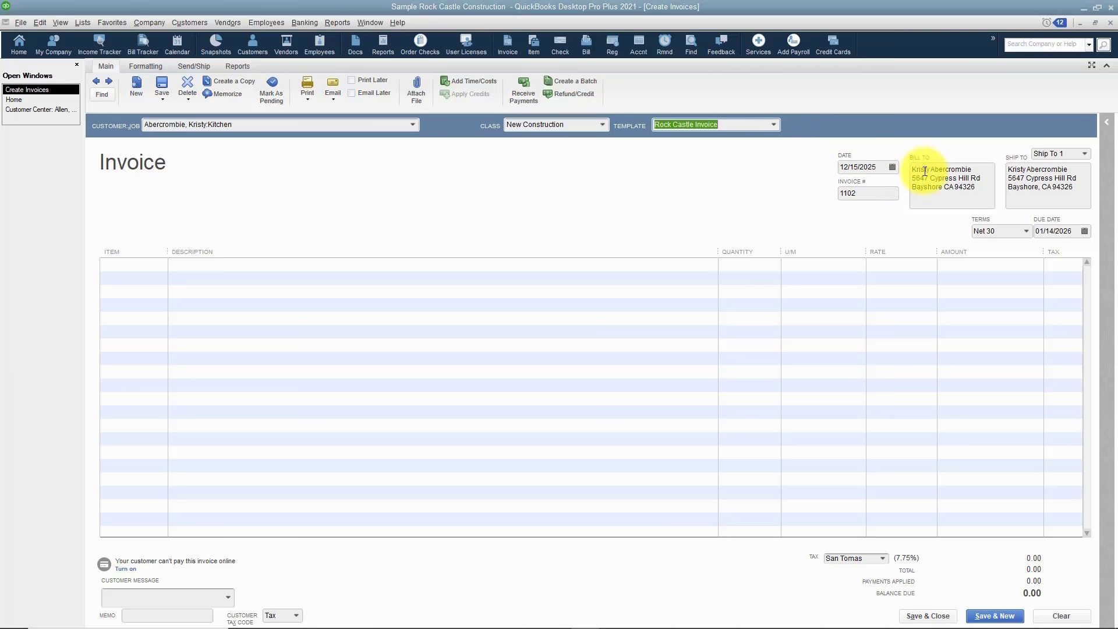
Date the invoice 12/19/2025, making it due 01/18/2026
click(896, 169)
click(896, 168)
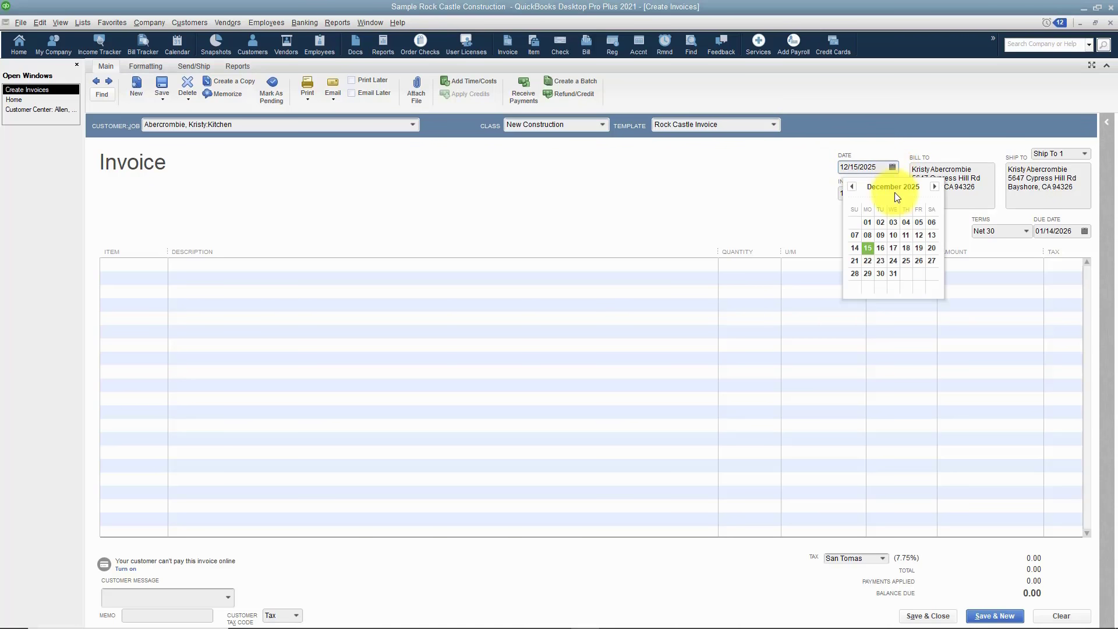
click(914, 247)
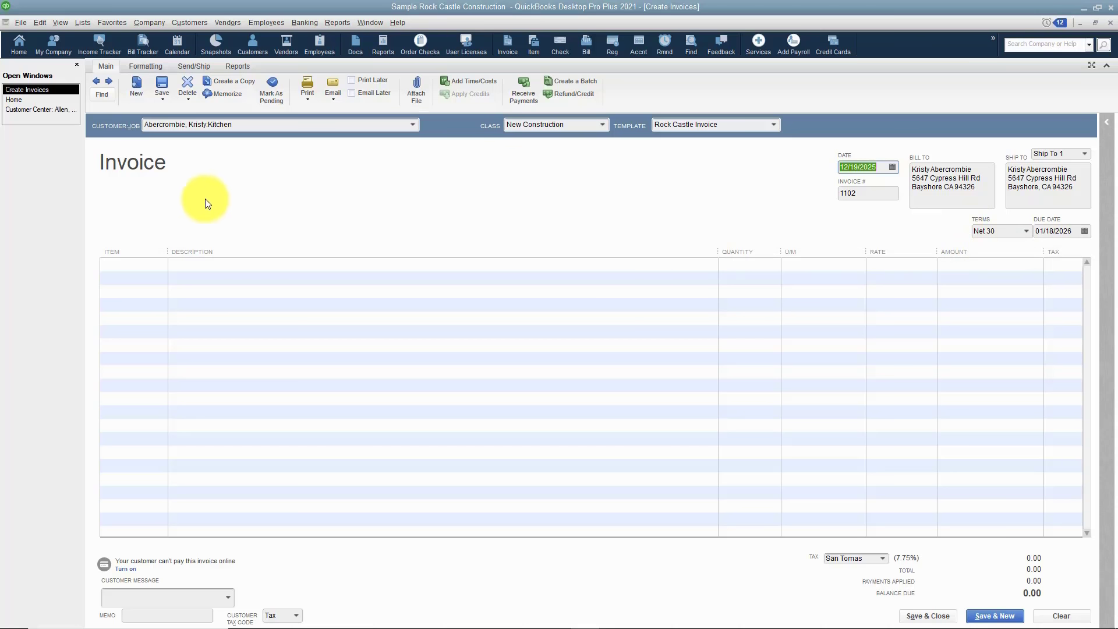
click(160, 266)
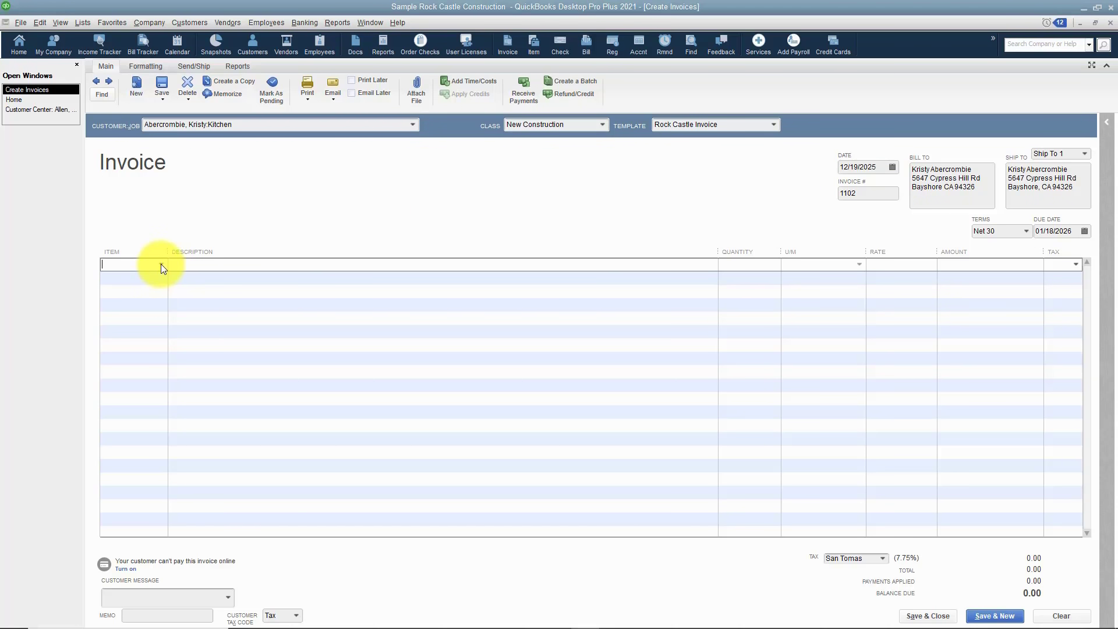
Add a Blueprints line with quantity 2 at a rate of 500.00
click(161, 266)
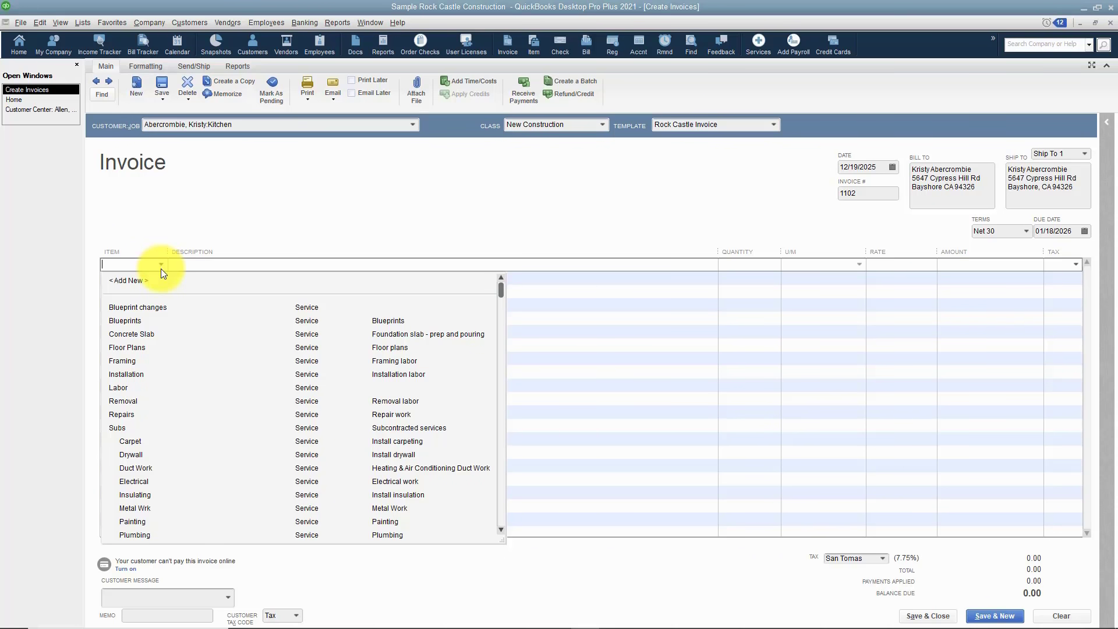
click(149, 319)
click(734, 265)
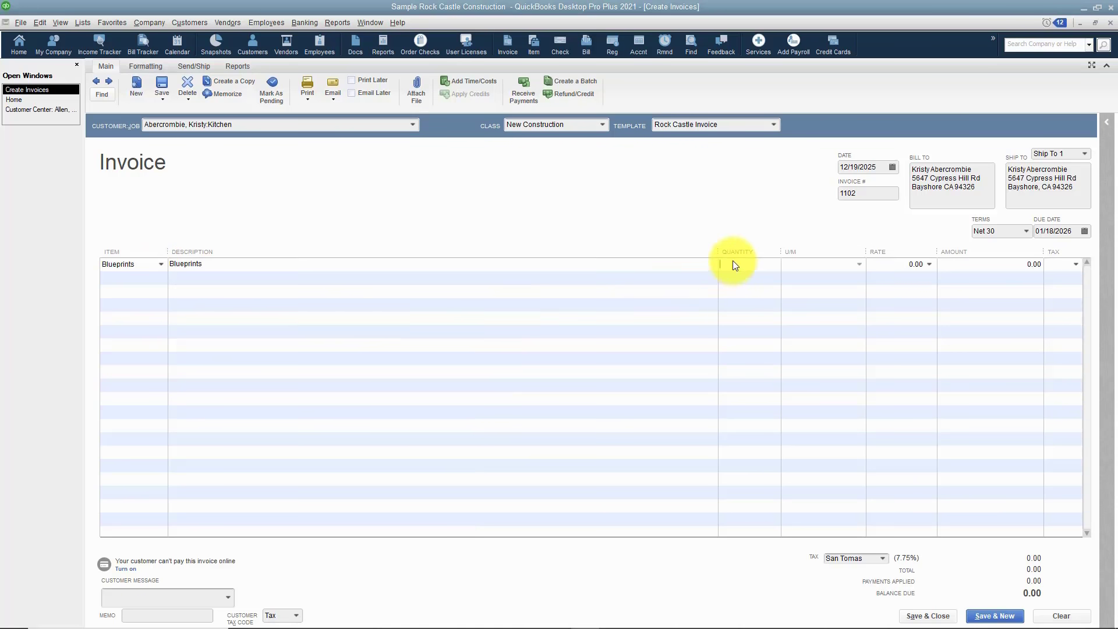
click(822, 362)
text(2)
key(Tab)
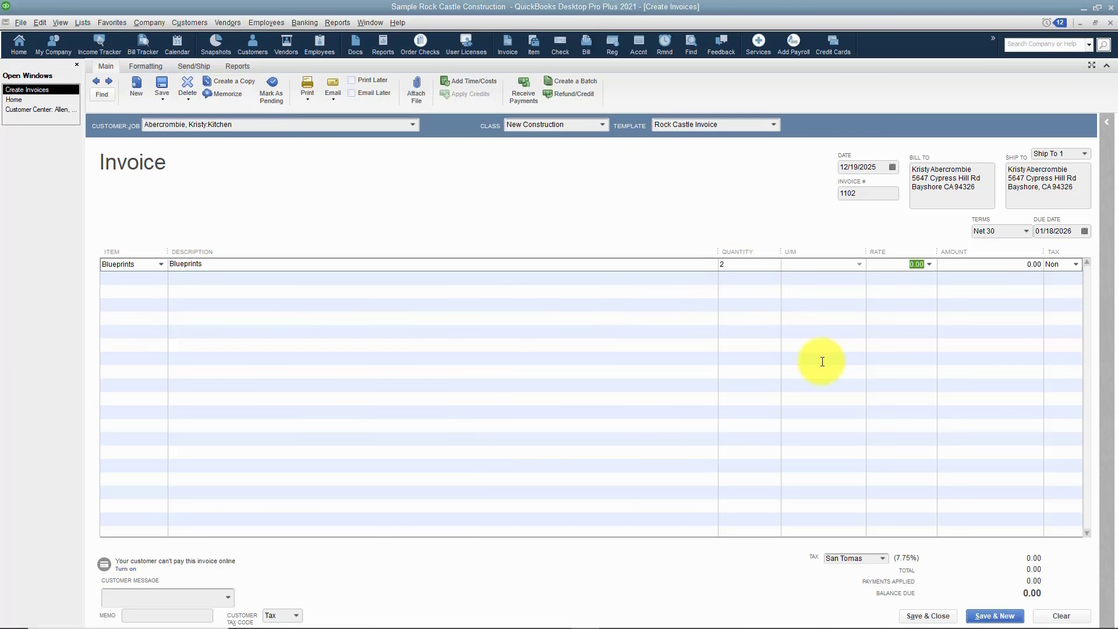
text(500)
key(Tab)
key(Tab)
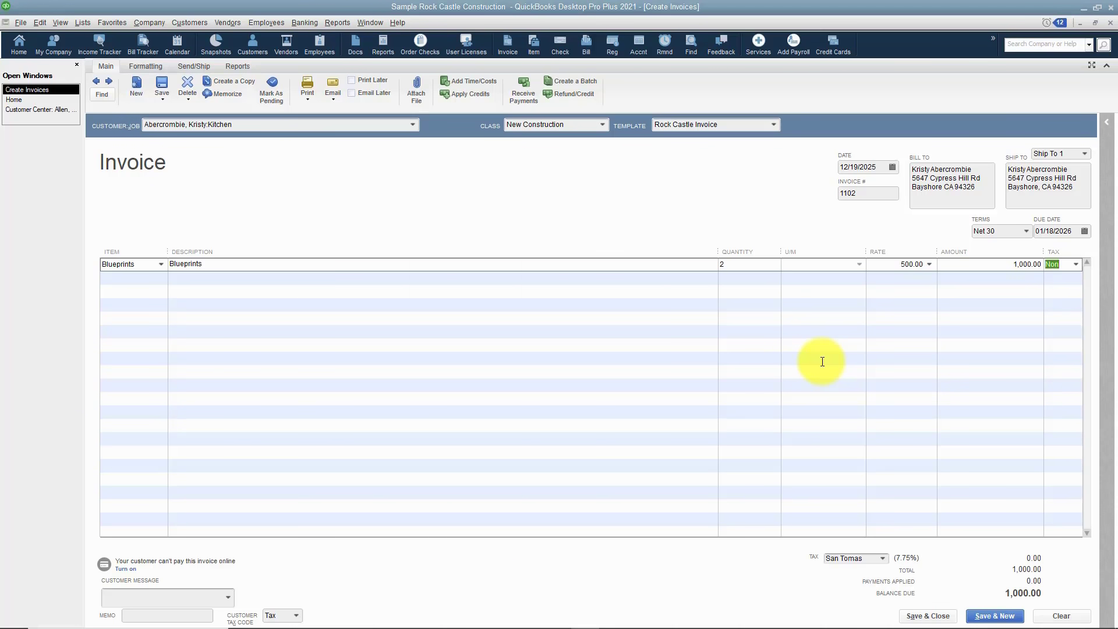
key(Tab)
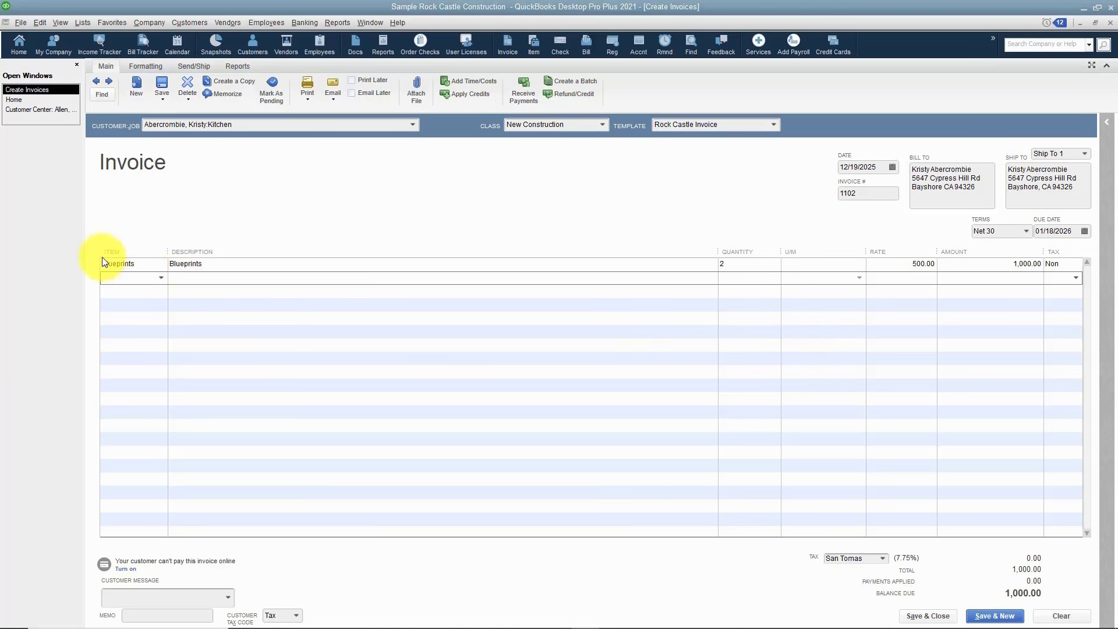
Add a Door Frame line with quantity 1 at 650.00, leaving the customer message blank
click(160, 278)
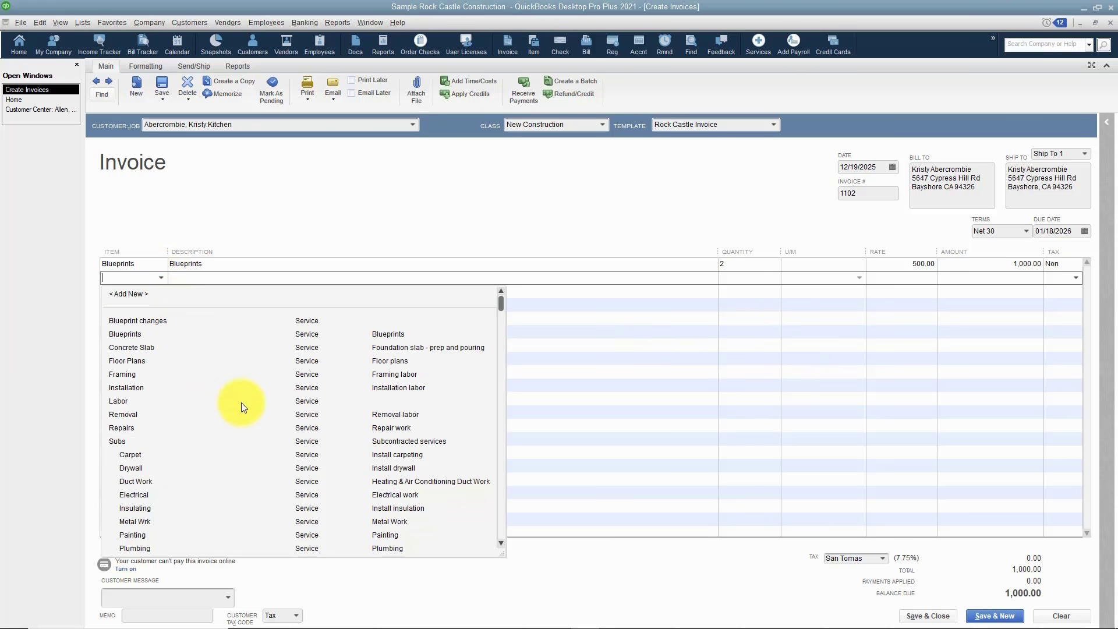
scroll(241, 404, down, 5)
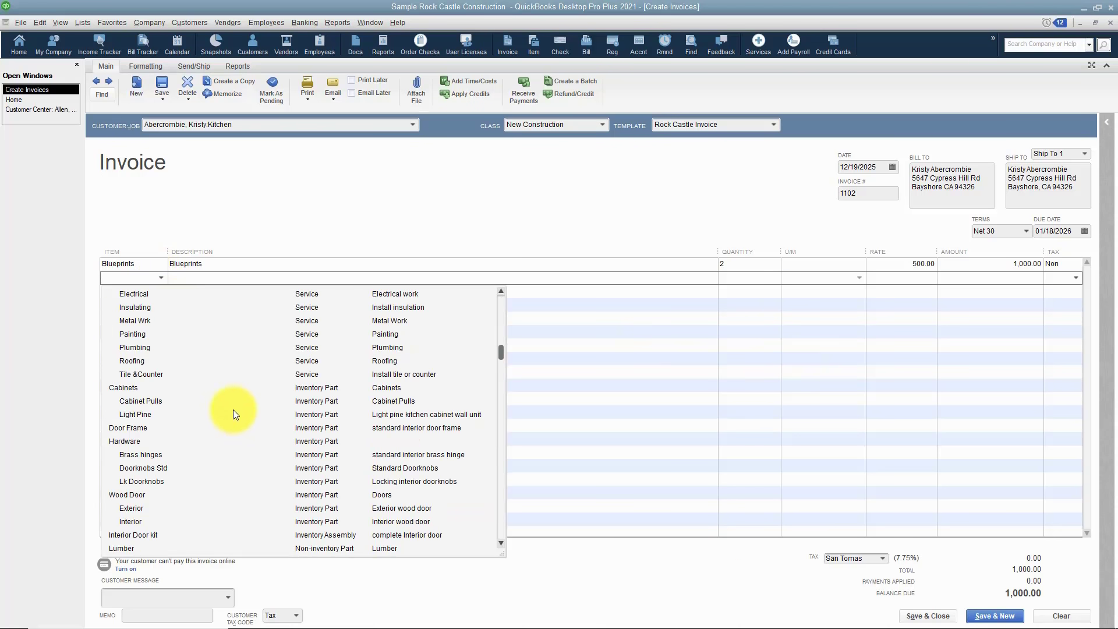
click(145, 427)
click(734, 280)
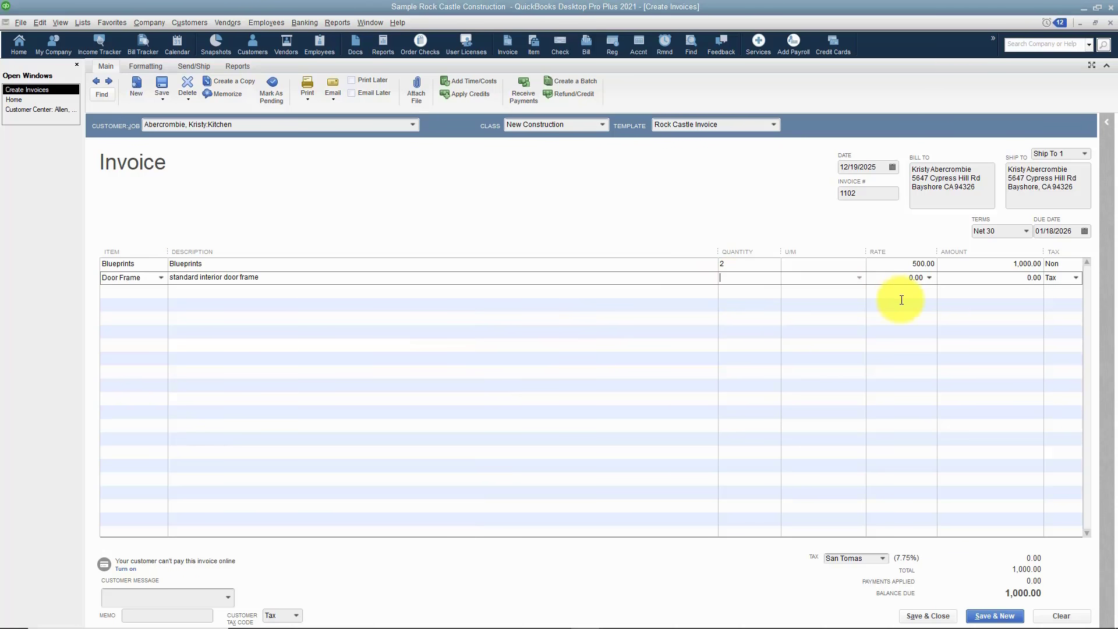
text(1)
key(Tab)
text(650)
key(Tab)
key(Tab)
key(Tab)
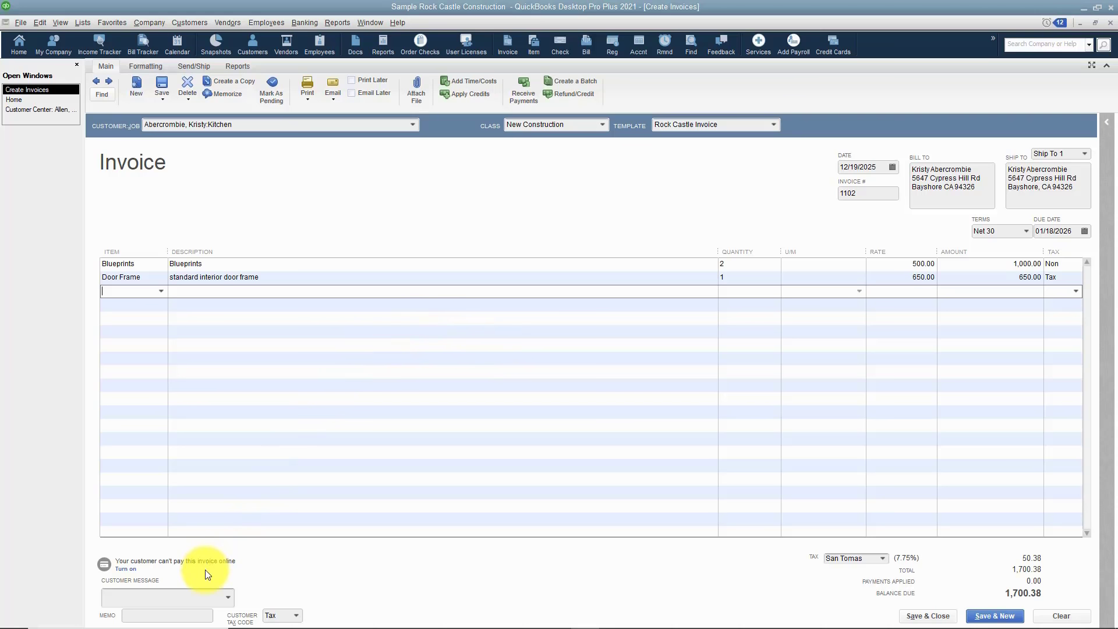
click(228, 597)
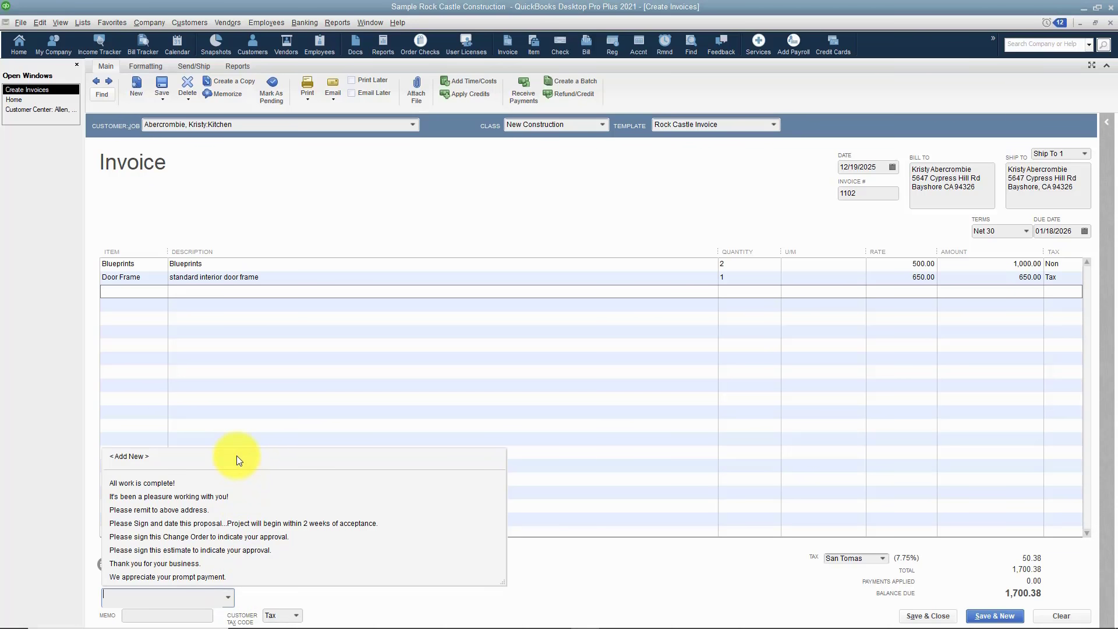
key(Escape)
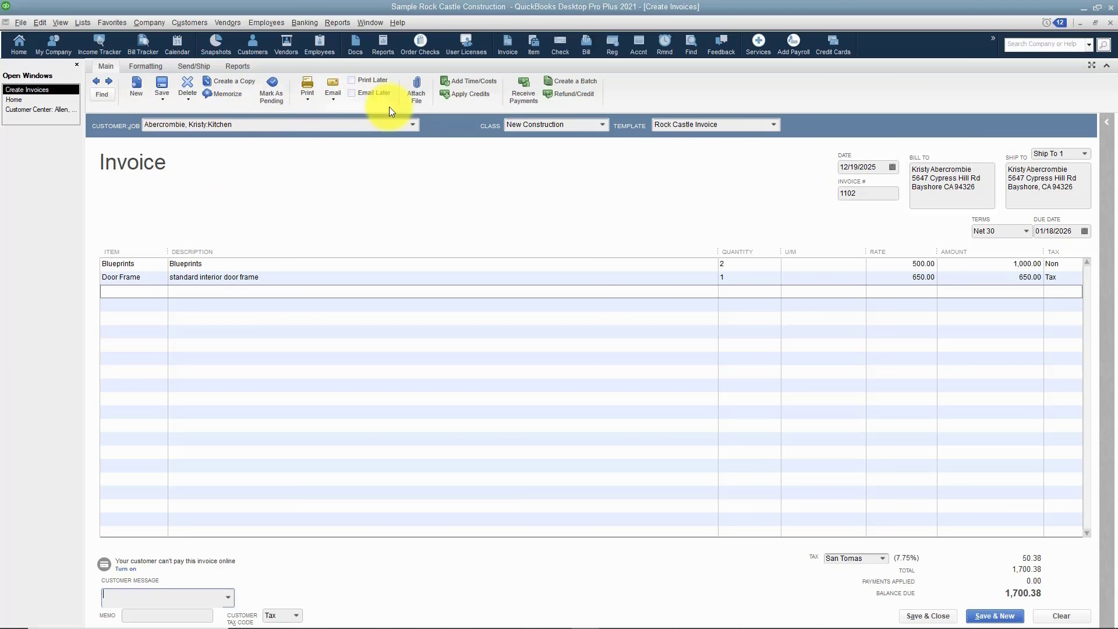
Review the Formatting, Send/Ship and Reports tabs, then save and close invoice 1102 at $1,700.38
click(145, 66)
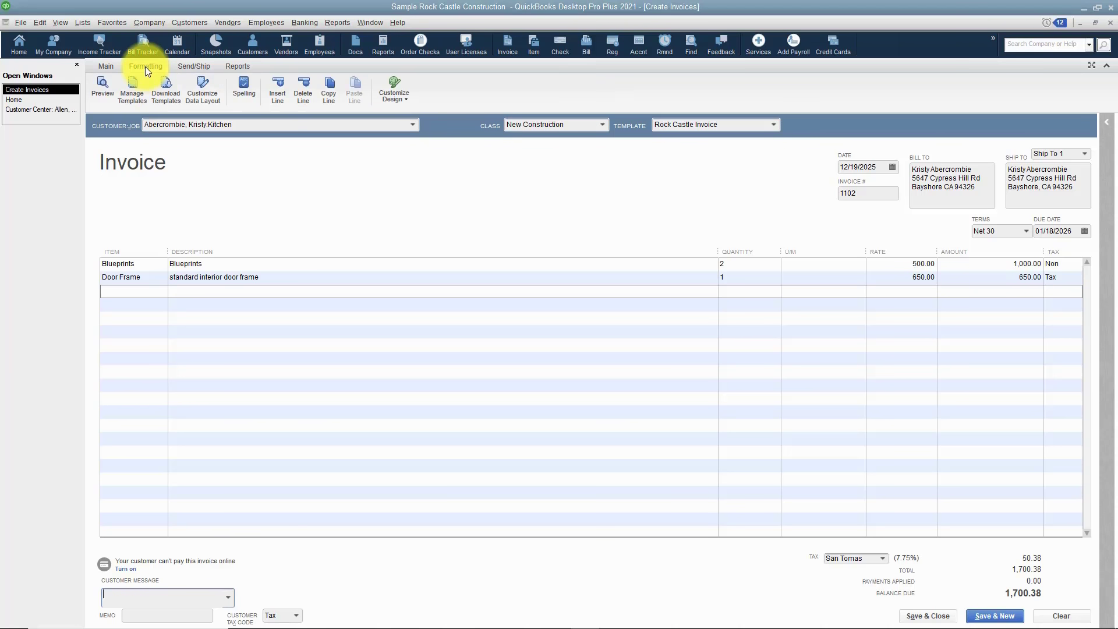
click(197, 65)
click(239, 65)
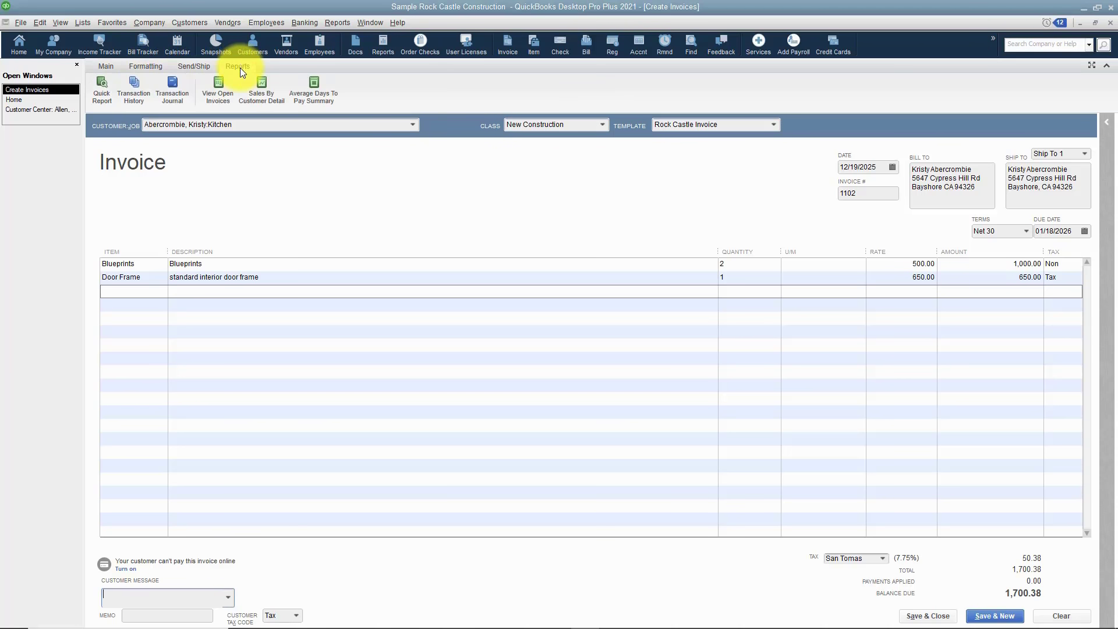
click(106, 65)
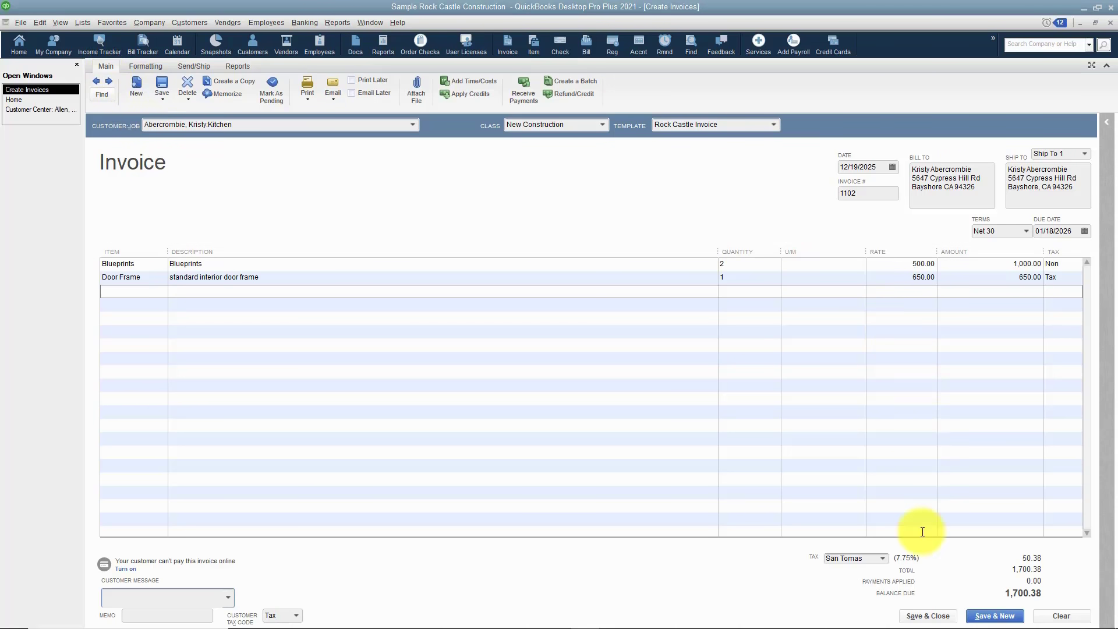
click(928, 616)
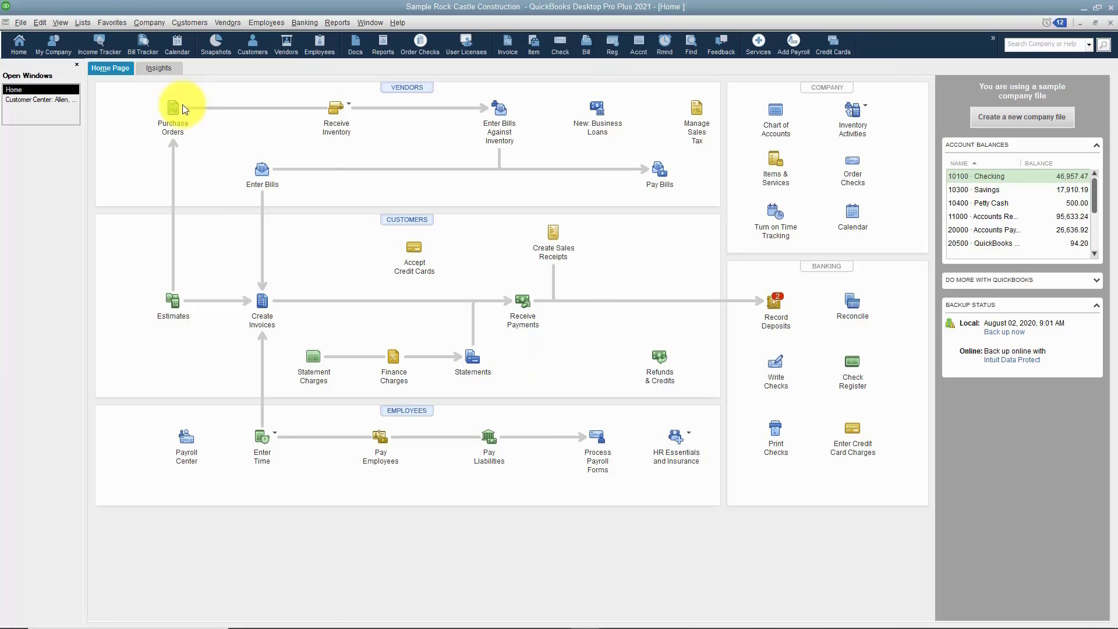
In the Customer Center, show the customer's Kitchen job transactions, then open and close invoice 1102 to verify it
click(54, 99)
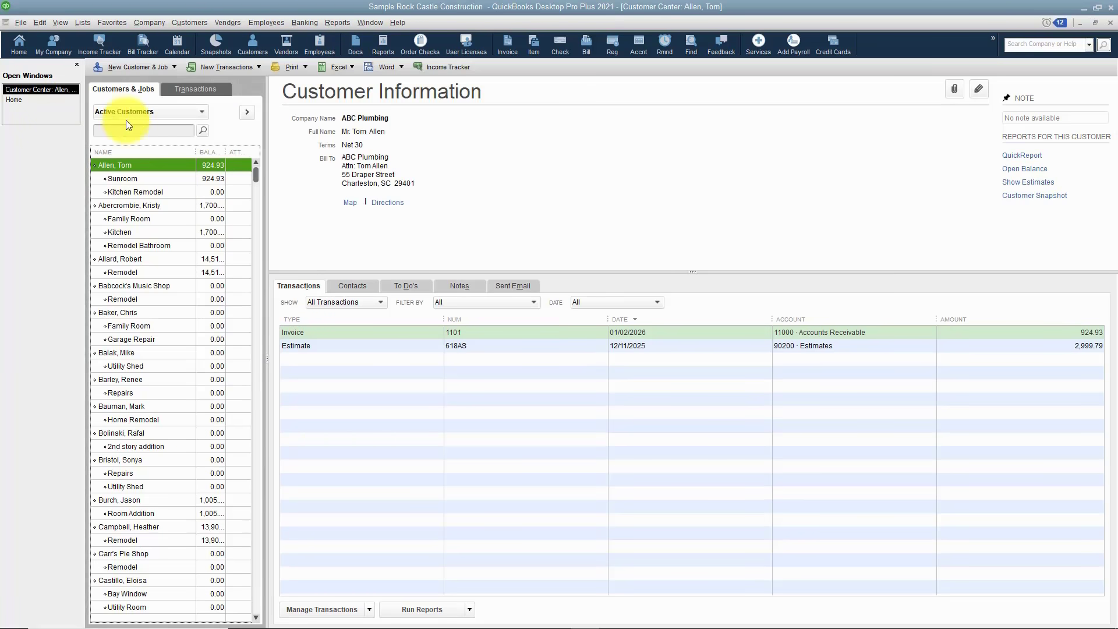
click(149, 205)
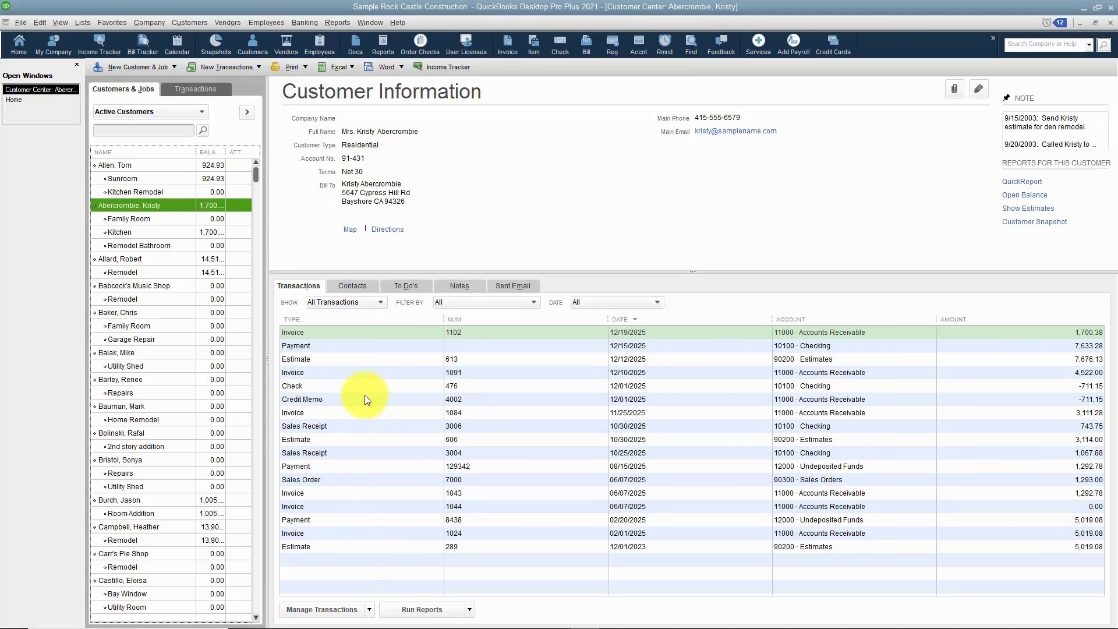
click(156, 230)
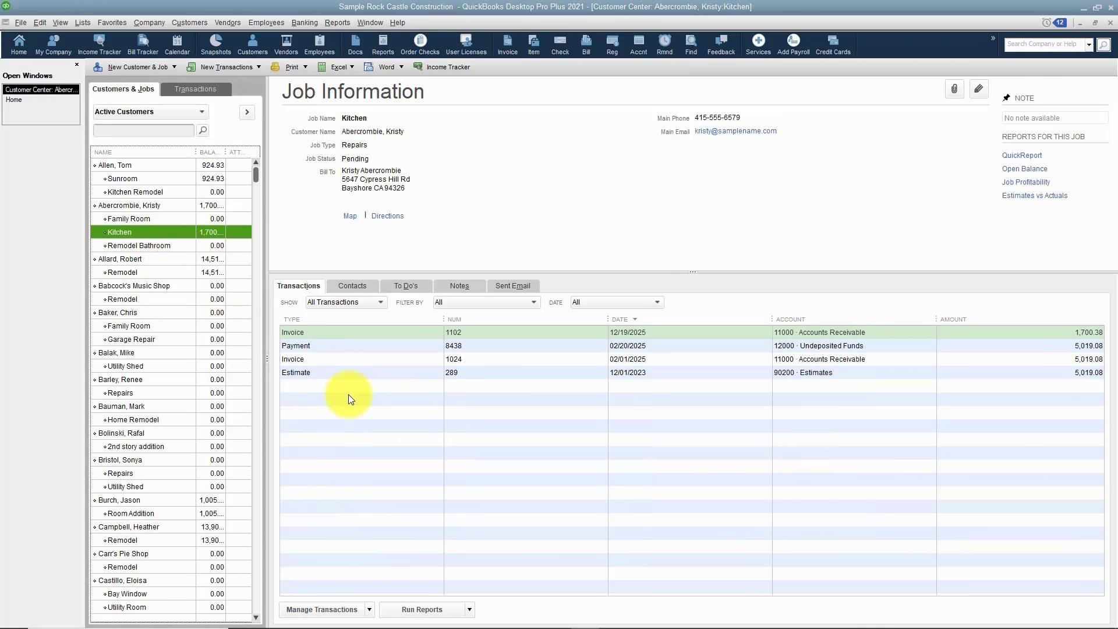
double_click(359, 333)
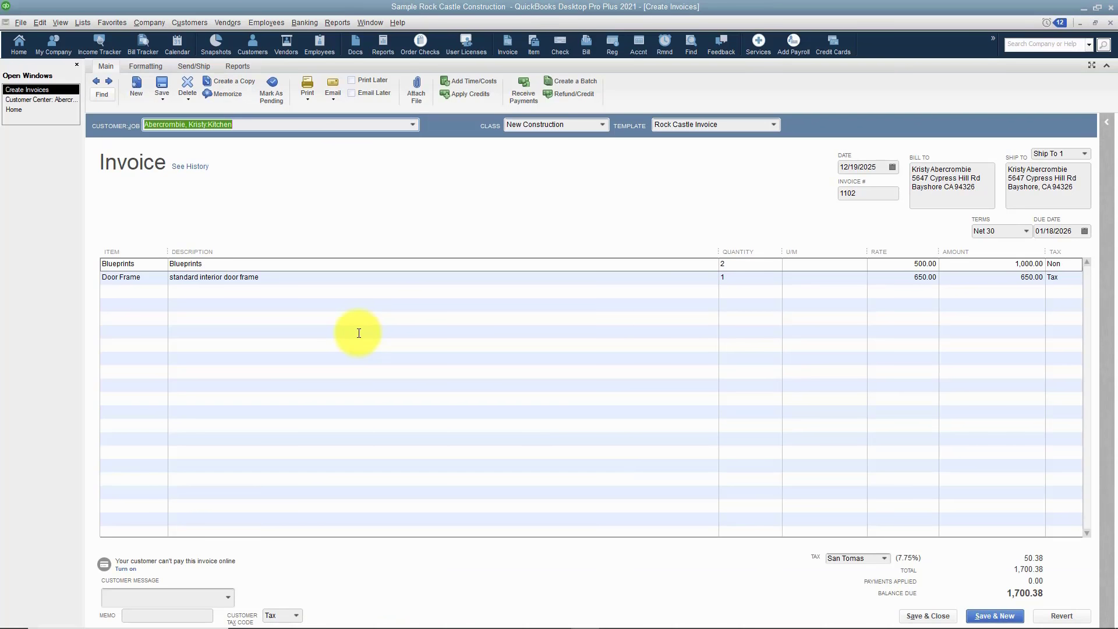
click(920, 616)
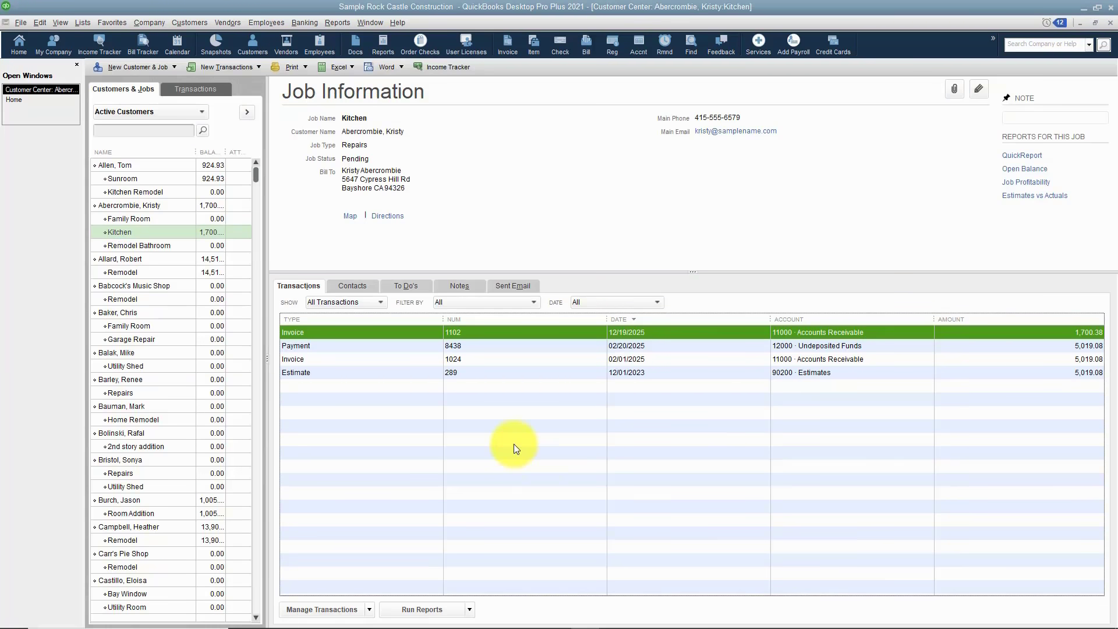
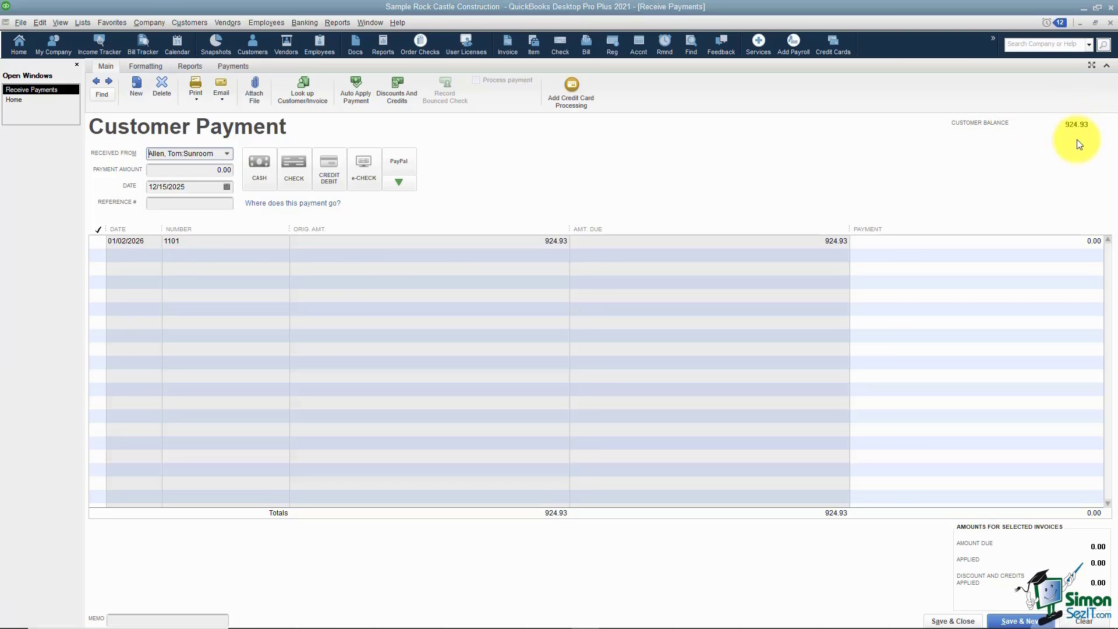
Enter a 924.93 payment dated 01/14/2026 and apply it to invoice 1101
click(219, 170)
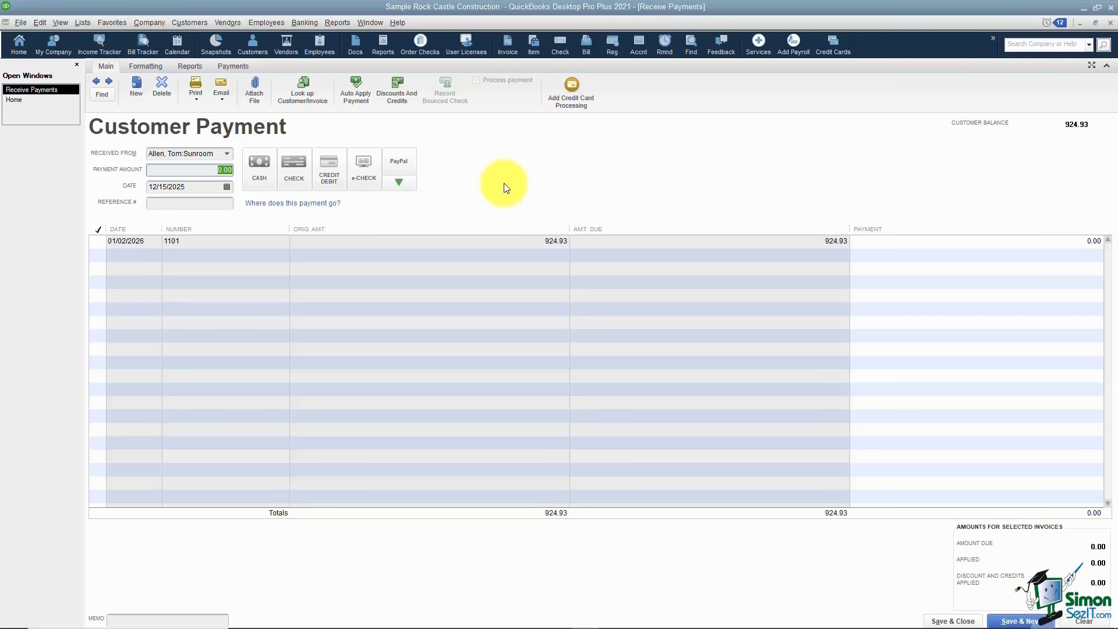
text(924.93)
key(Tab)
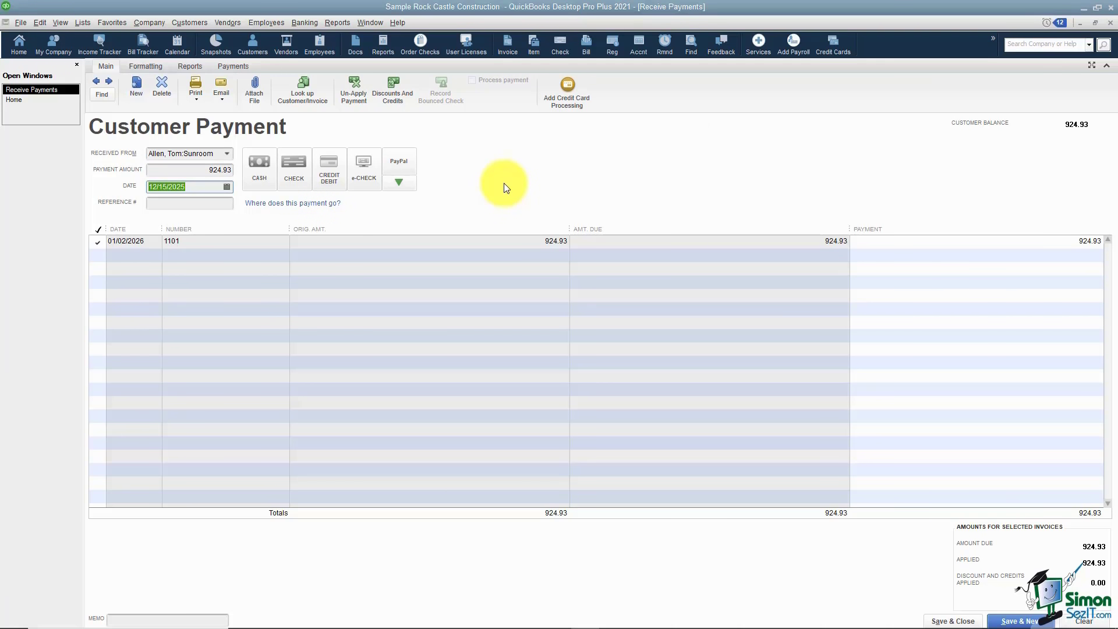
click(228, 186)
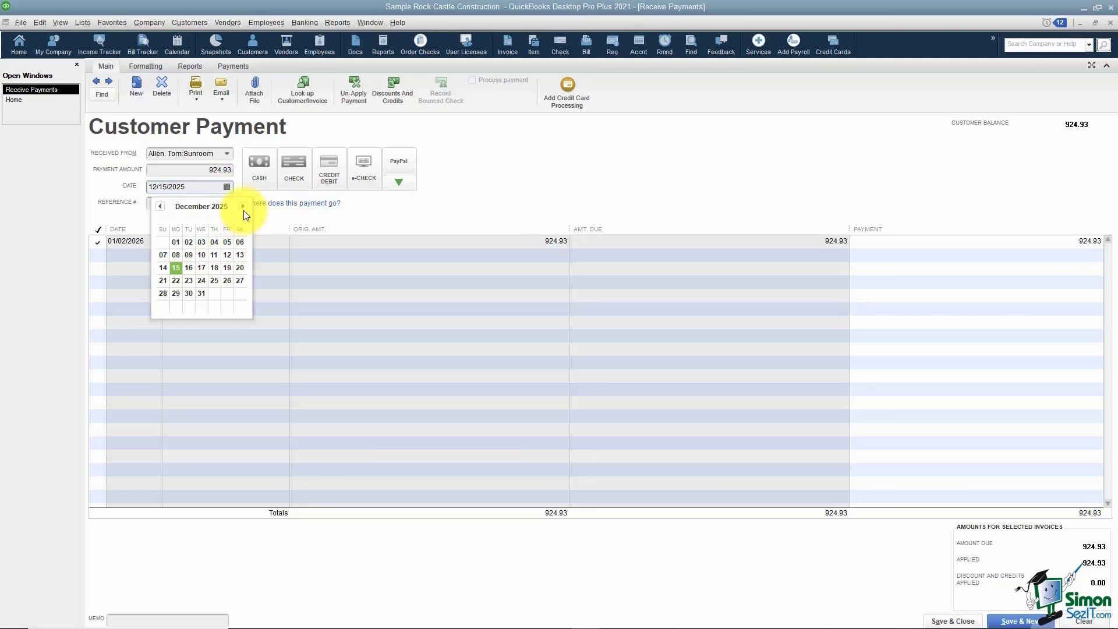
click(243, 207)
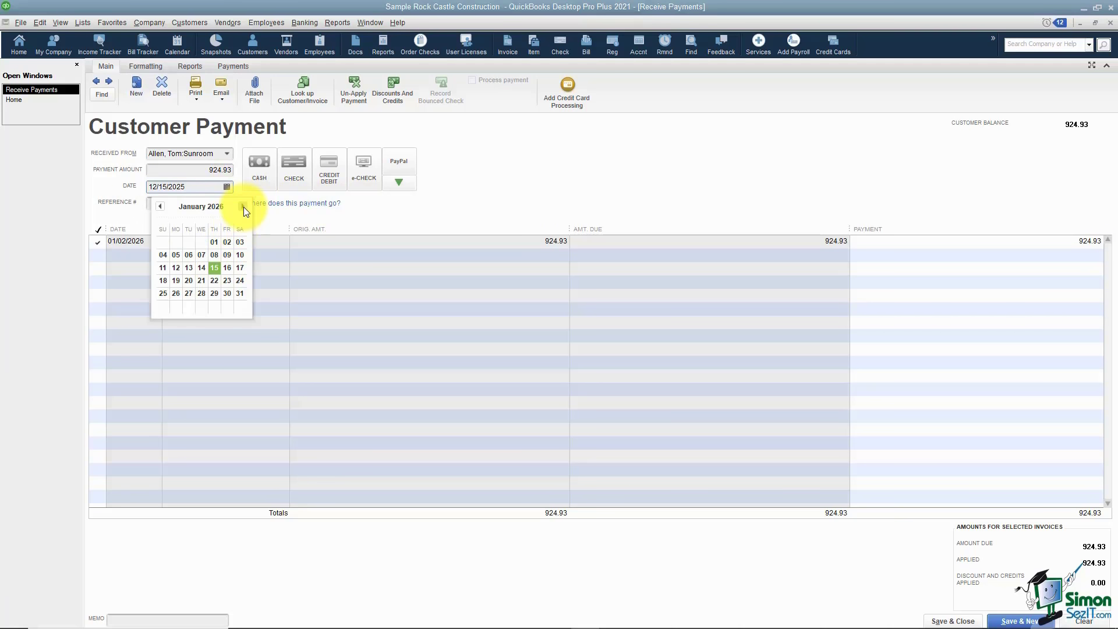
click(201, 269)
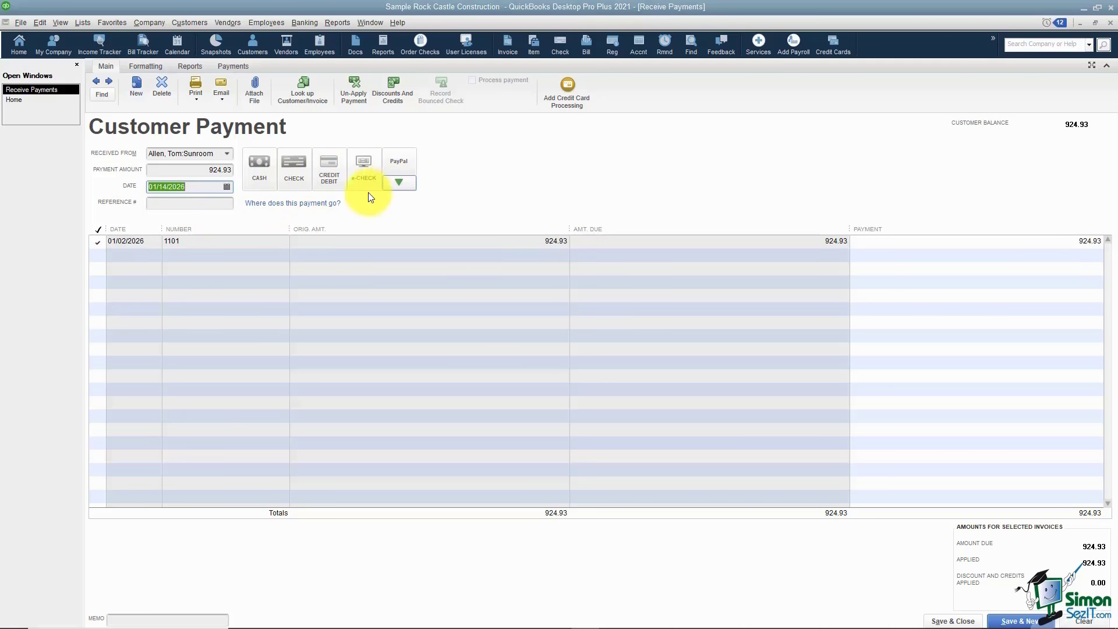
Cycle through the Cash, Check and Credit/Debit payment methods, ending on Credit/Debit
click(259, 185)
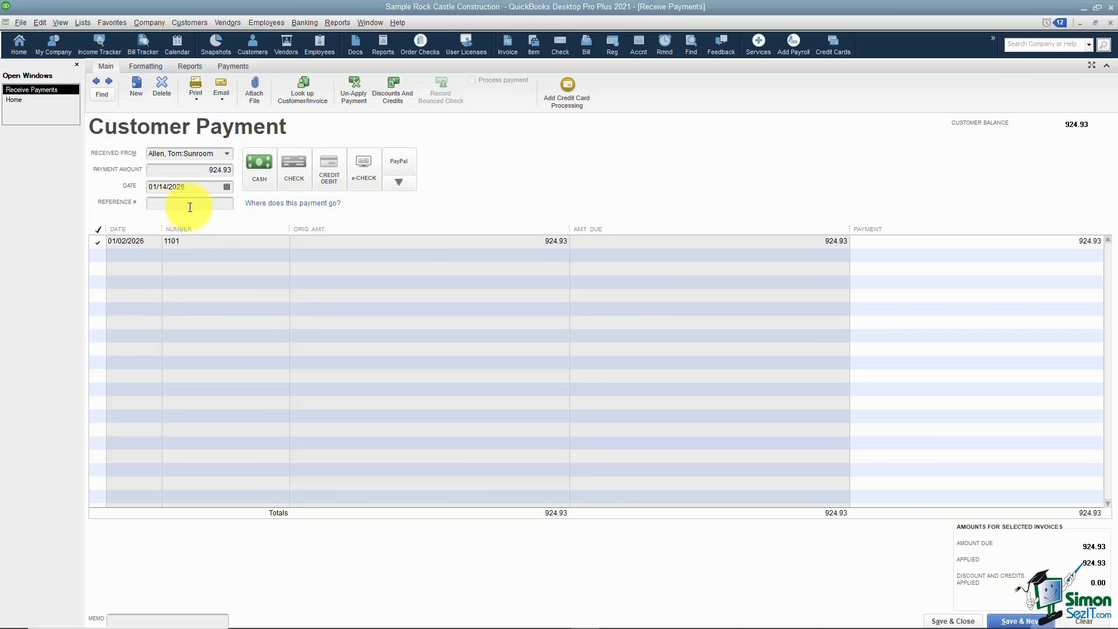
click(288, 180)
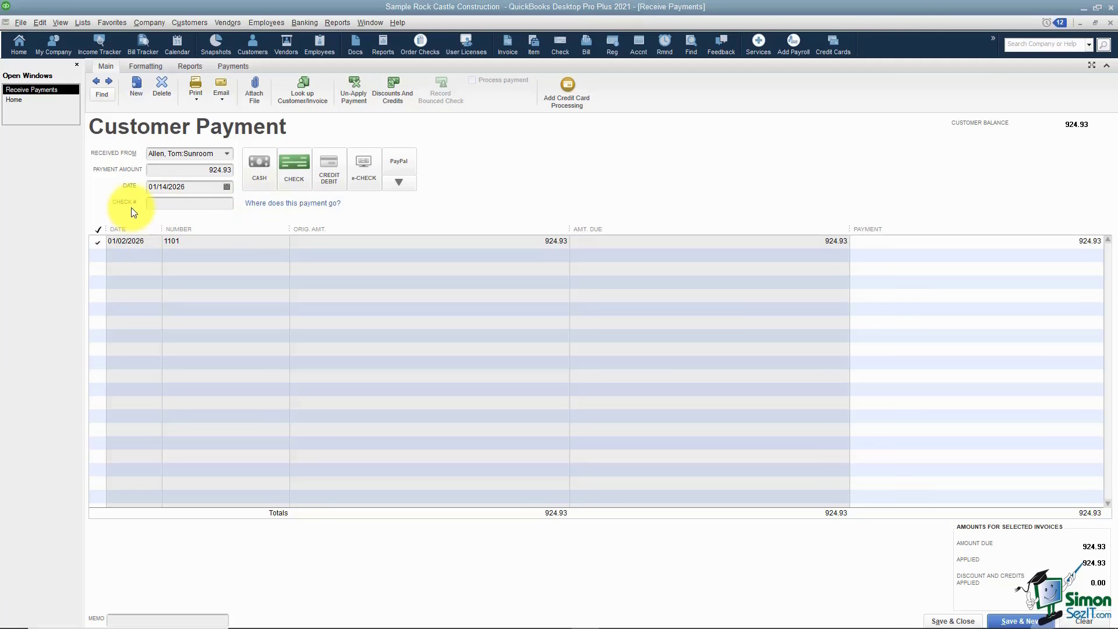
click(331, 183)
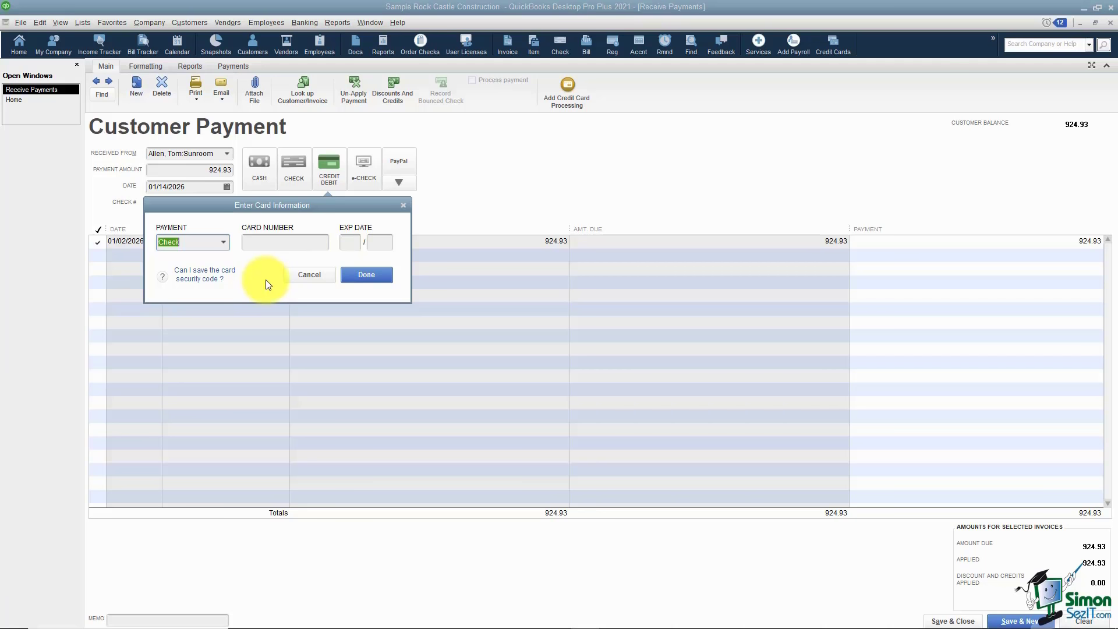
Skip the card details, choose e-Check, and add Zelle as a new Other-type payment method
click(311, 275)
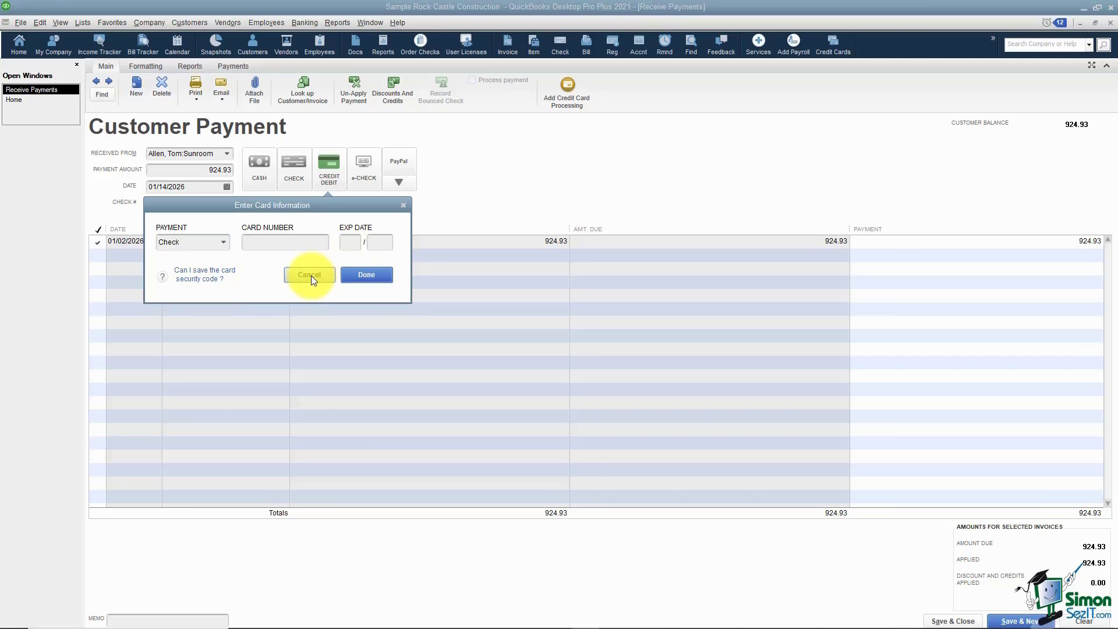
click(369, 184)
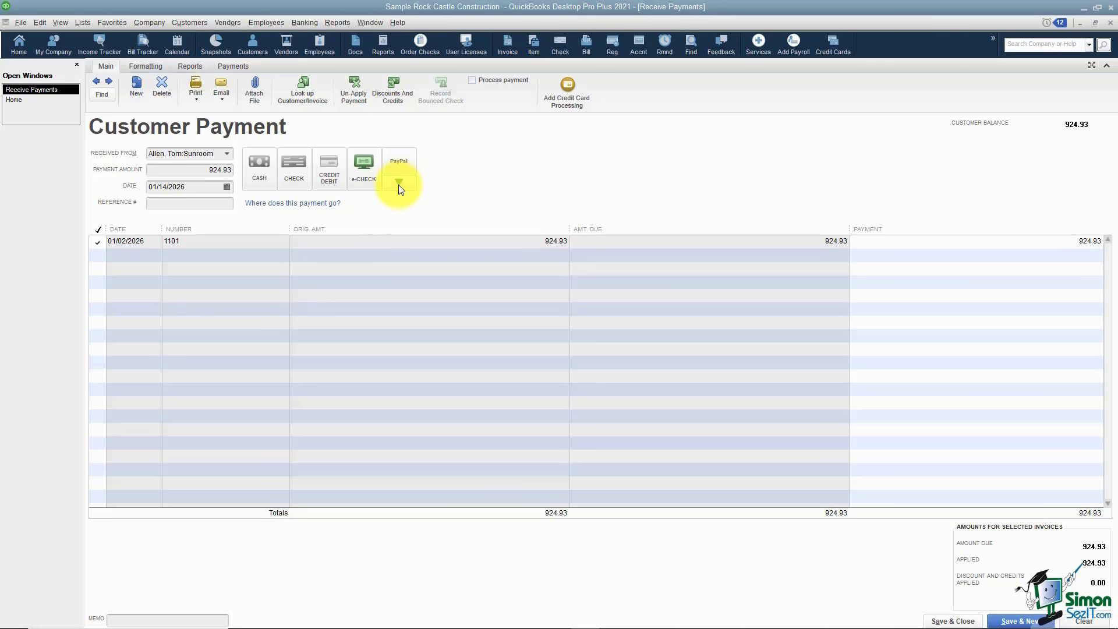
click(398, 184)
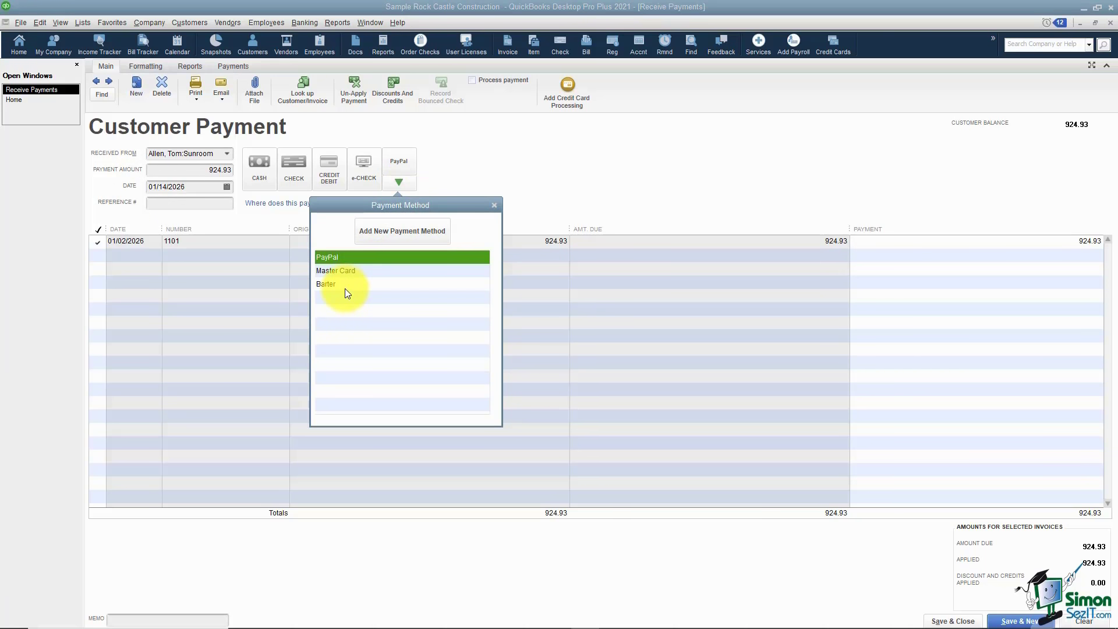
click(400, 233)
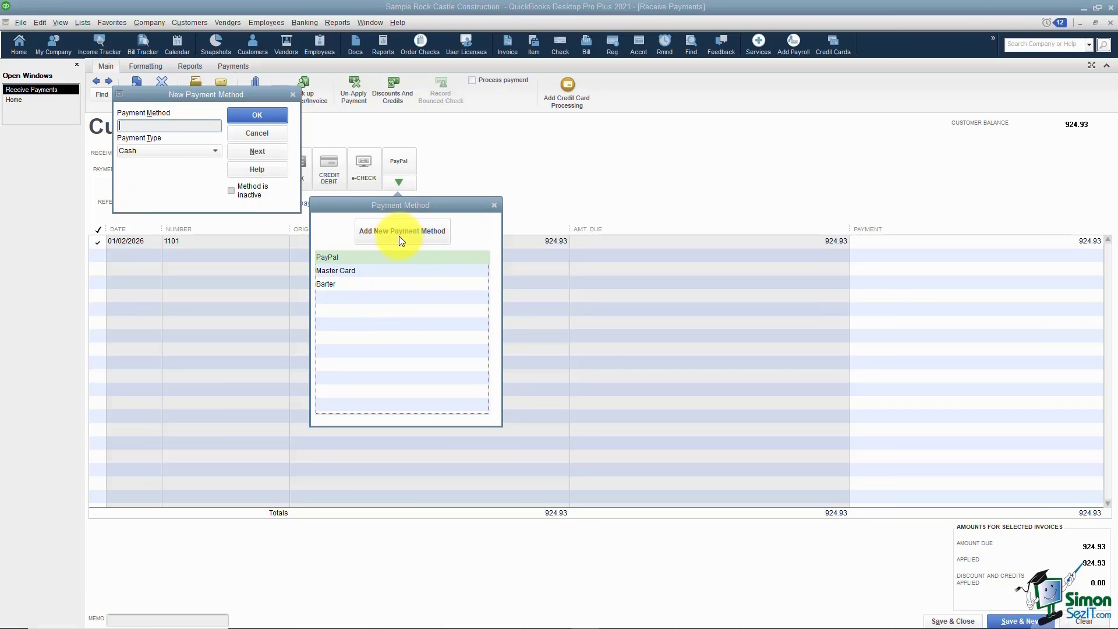
text(Zelle)
click(213, 152)
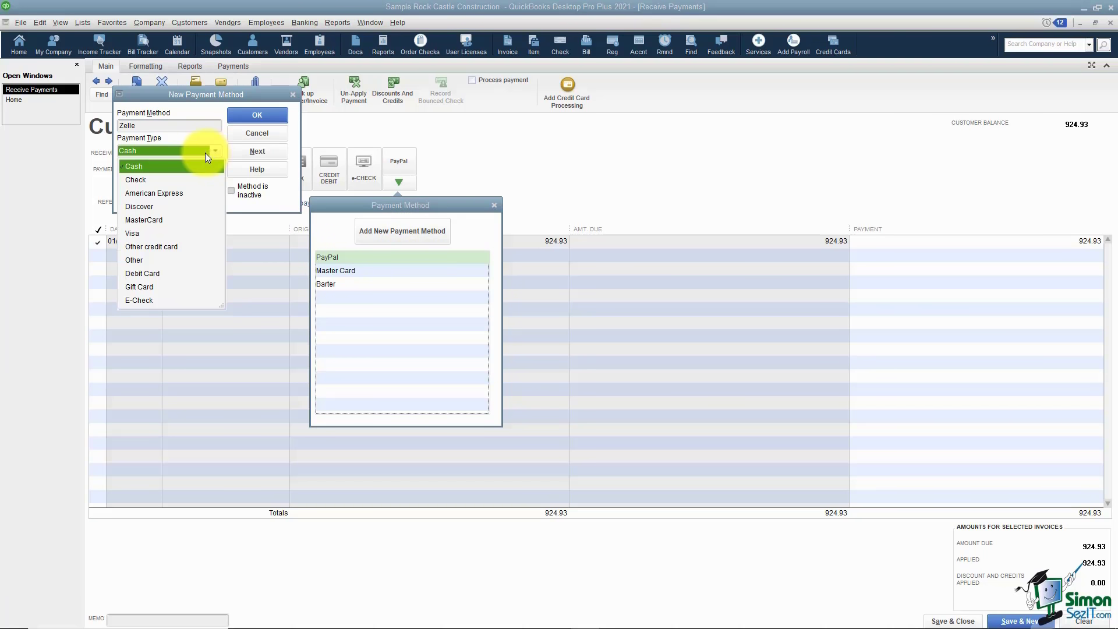
click(143, 259)
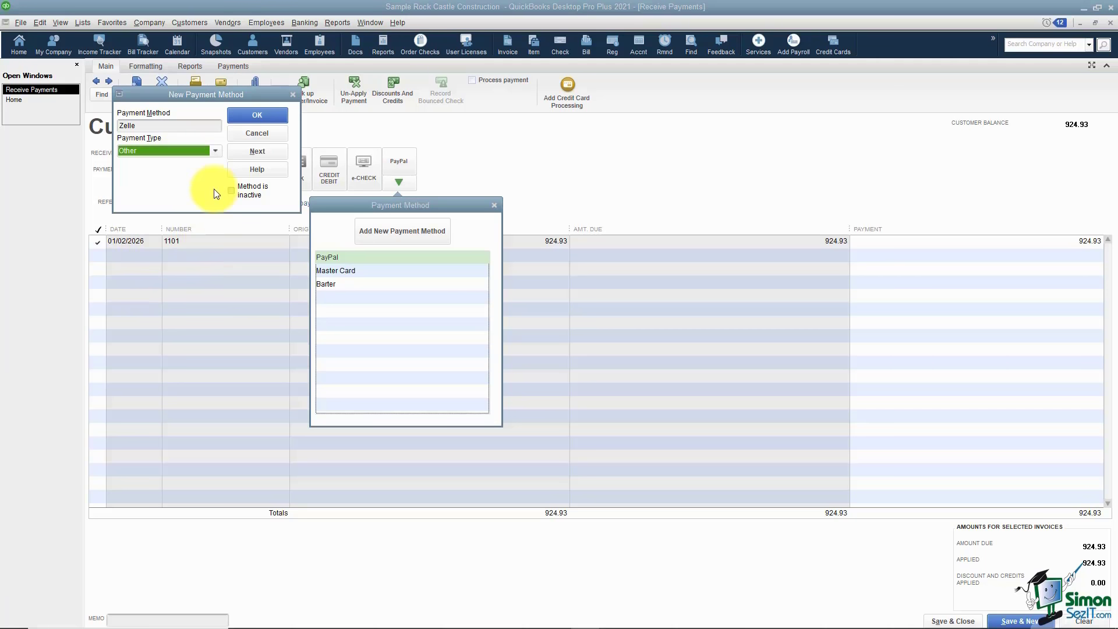
click(246, 115)
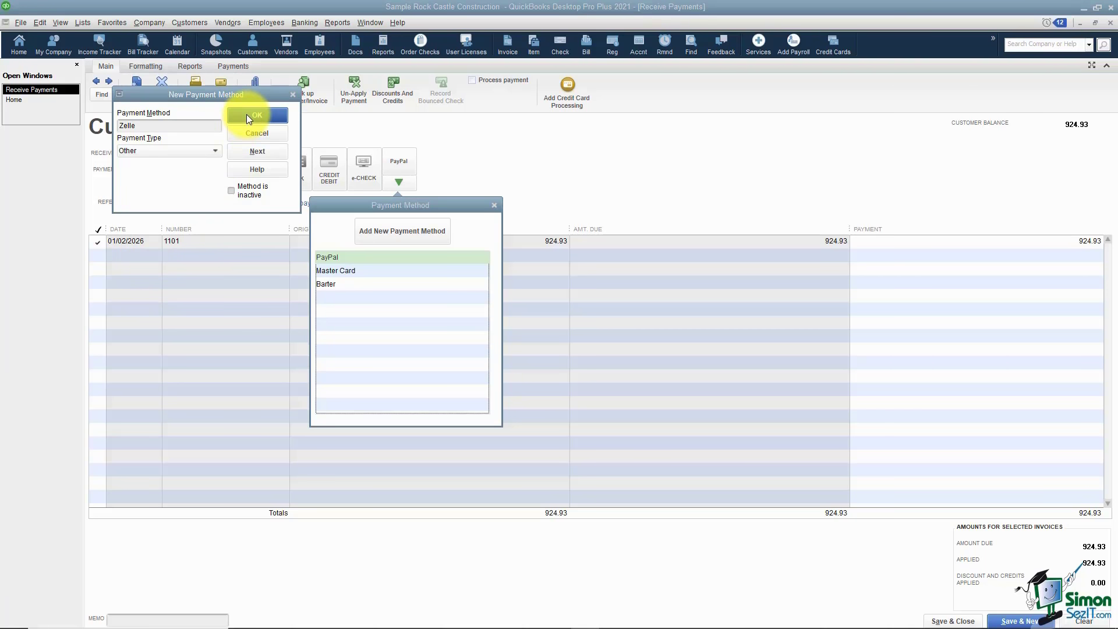
click(397, 183)
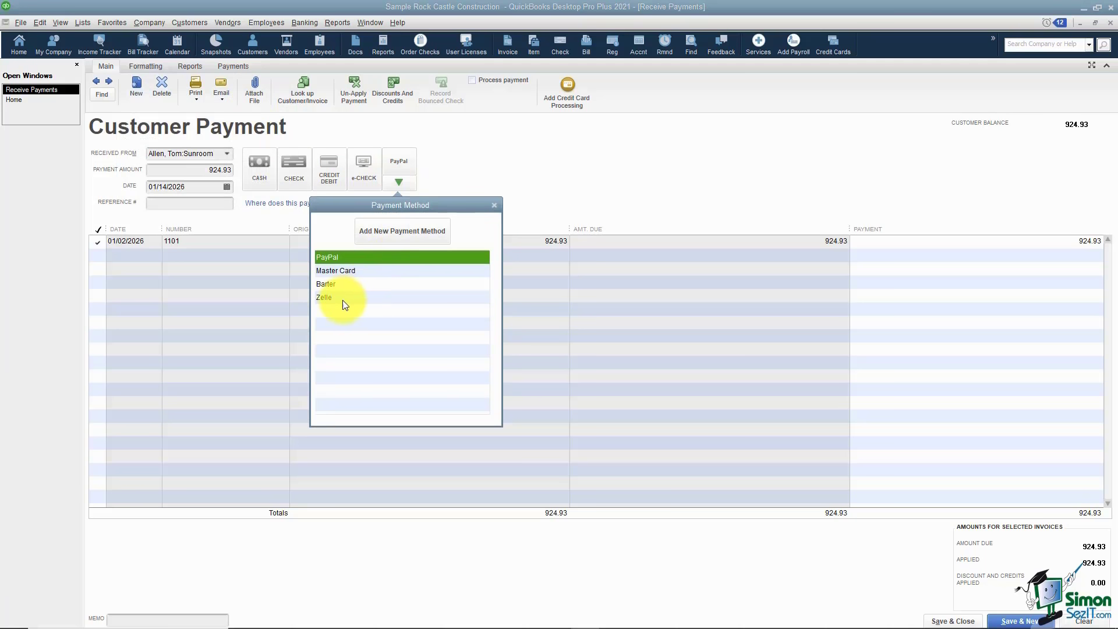
Close the payment method list and reapply the full 924.93 to invoice 1101
click(494, 206)
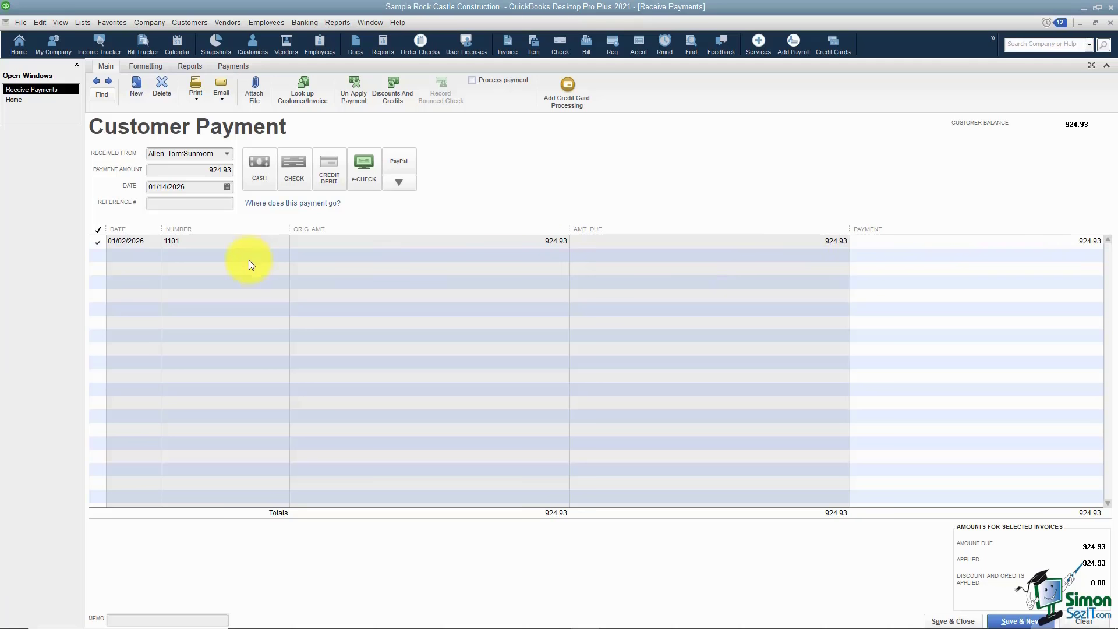
click(98, 242)
click(98, 242)
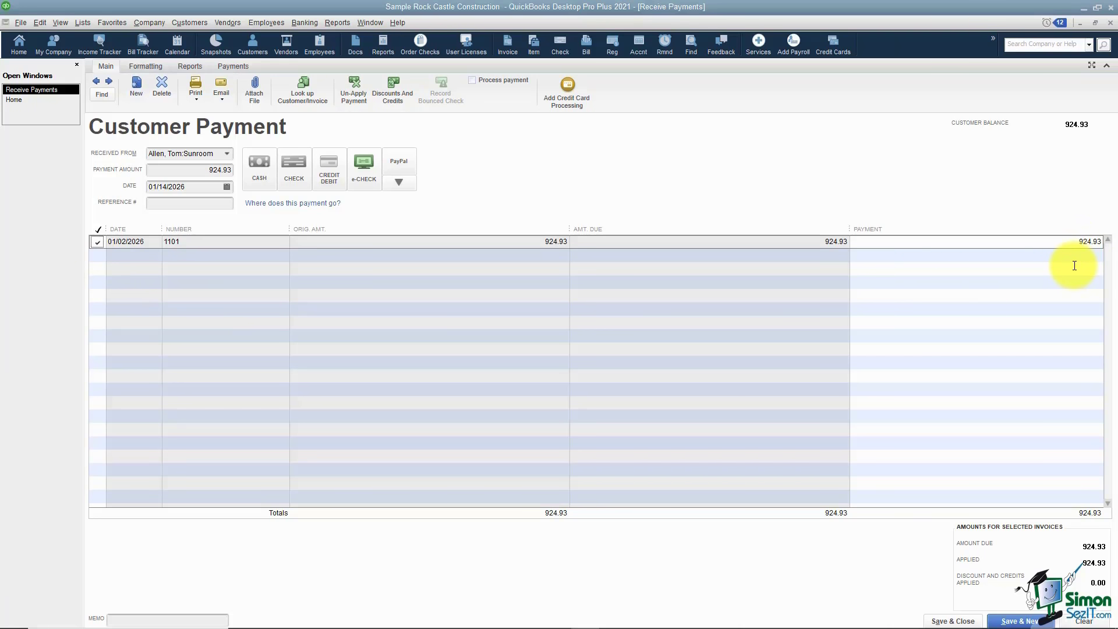
click(1066, 241)
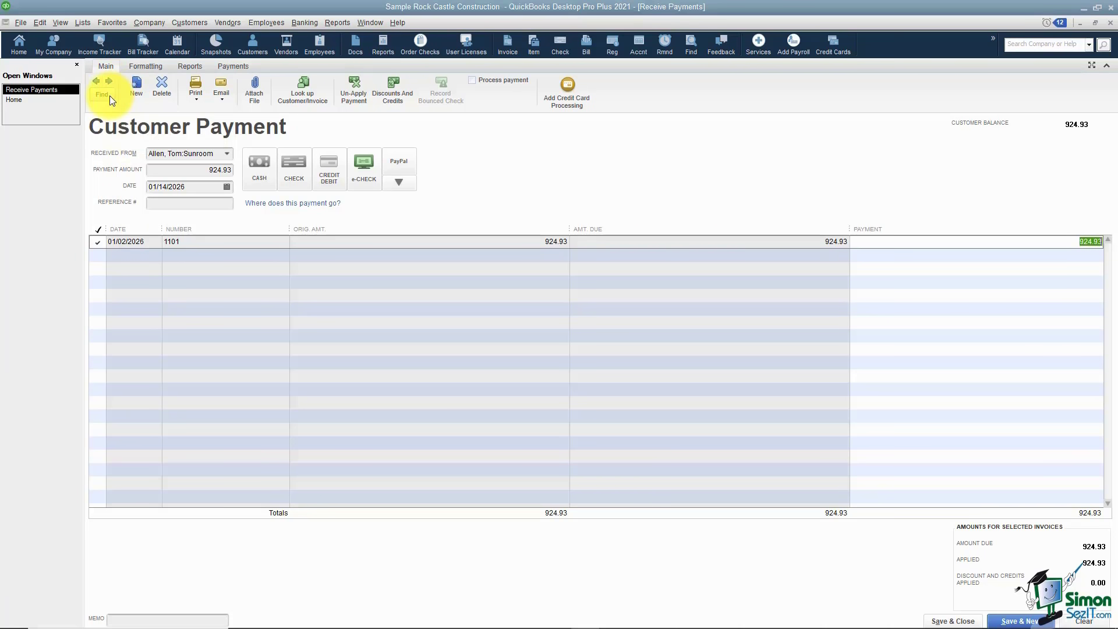
click(109, 96)
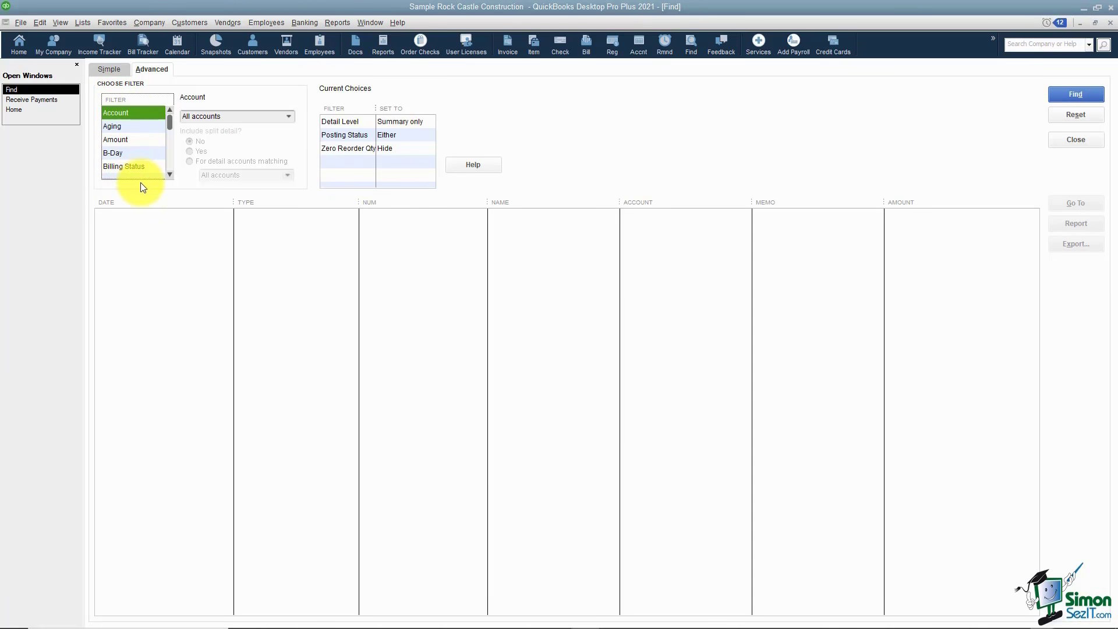
click(57, 100)
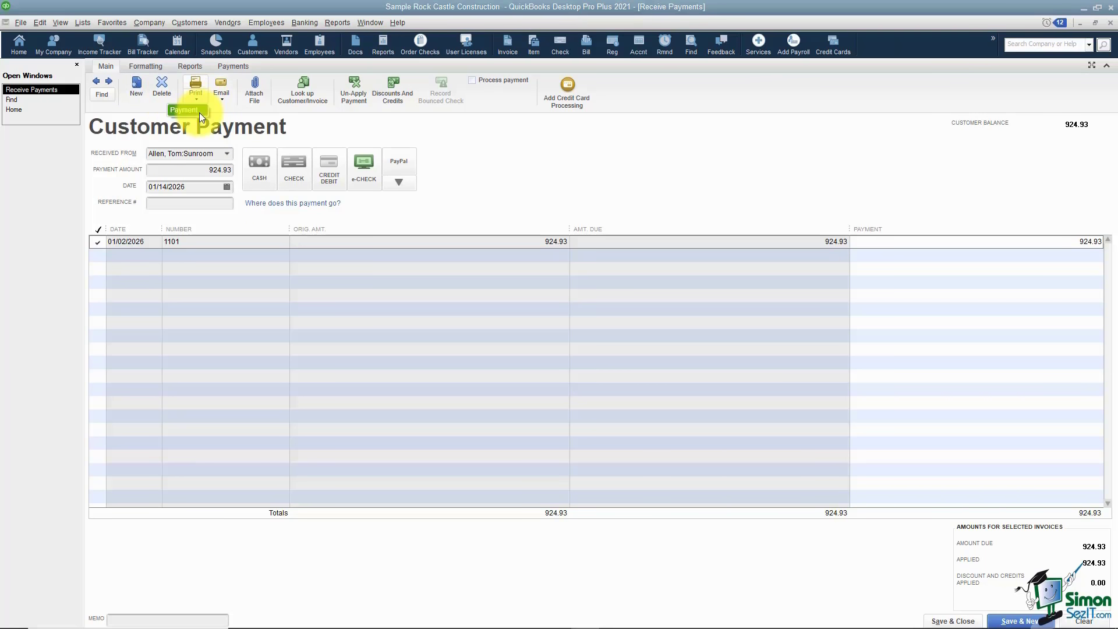
click(227, 100)
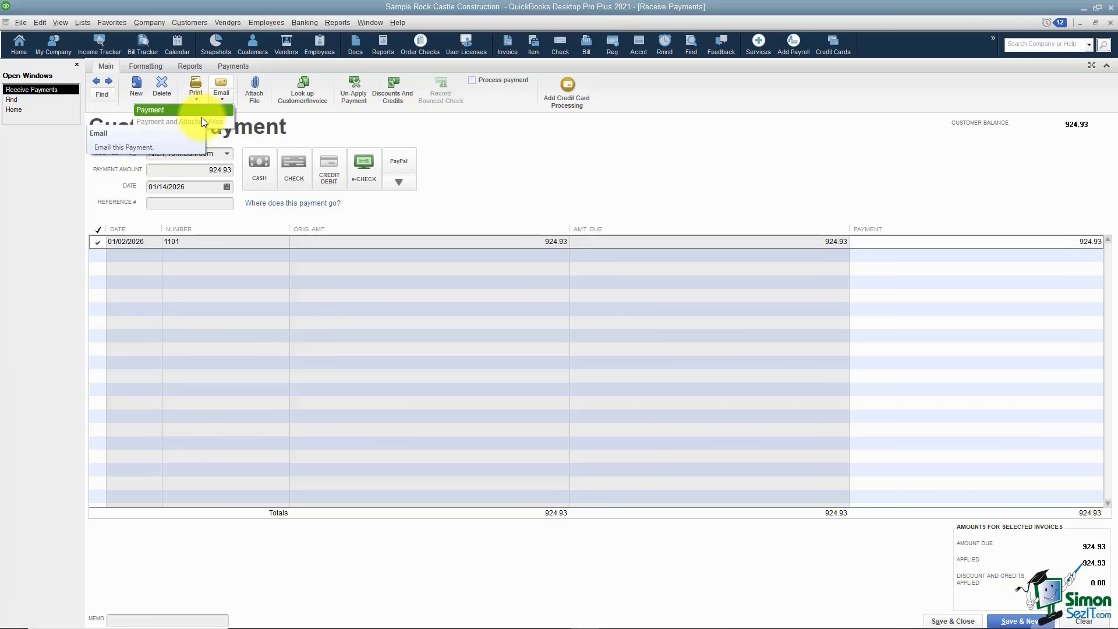
click(335, 131)
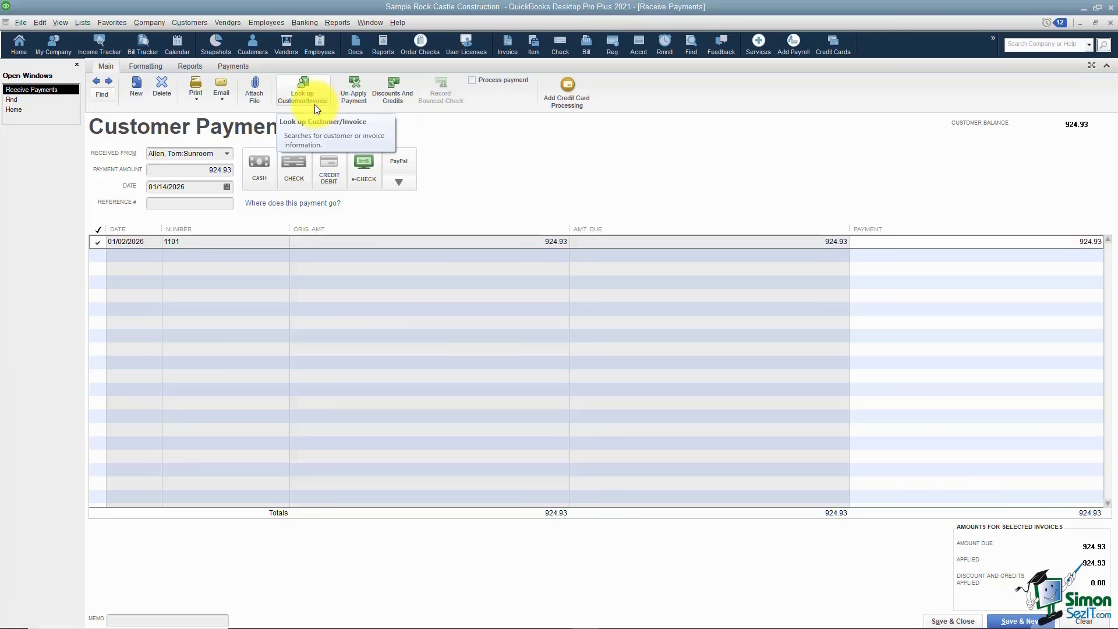
Open and save invoice 1101, then cancel the Find a Customer/Invoice search unchanged
double_click(212, 243)
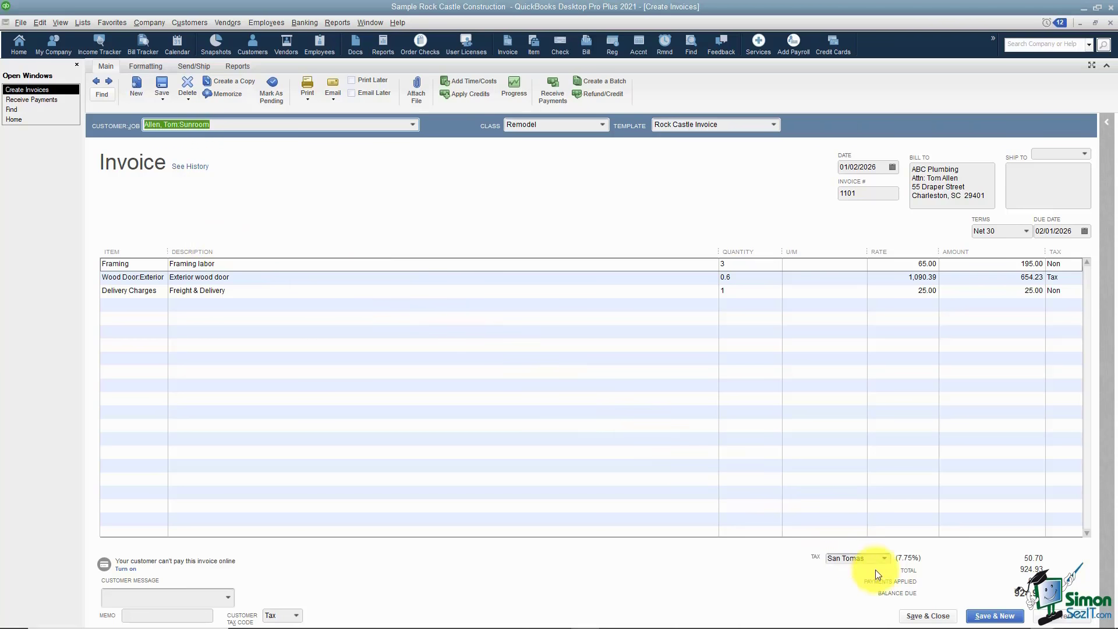
click(926, 615)
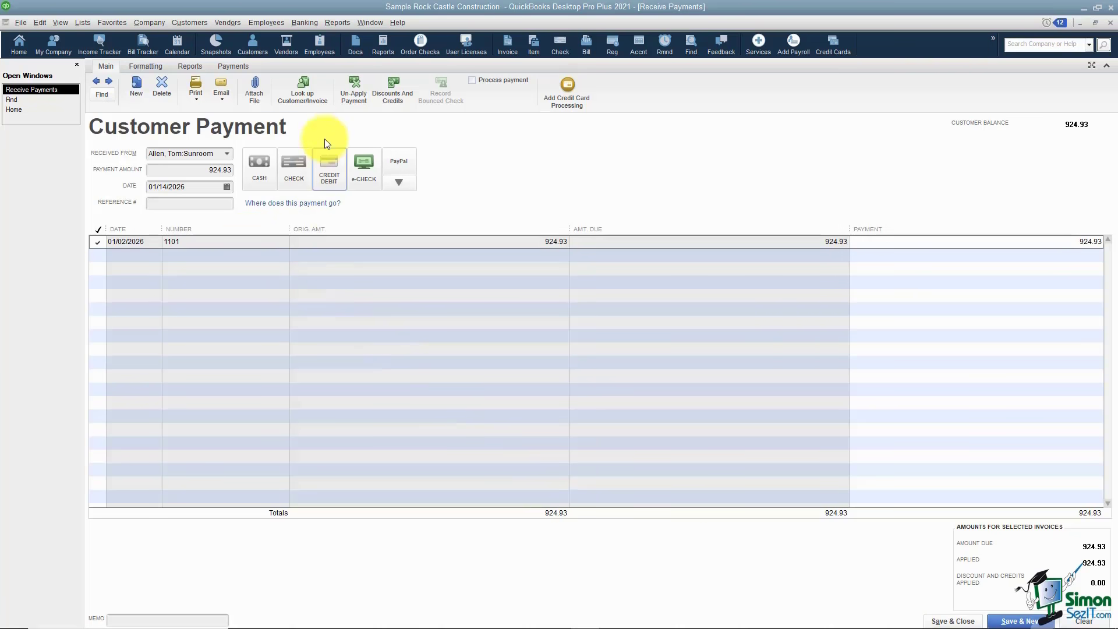
click(316, 93)
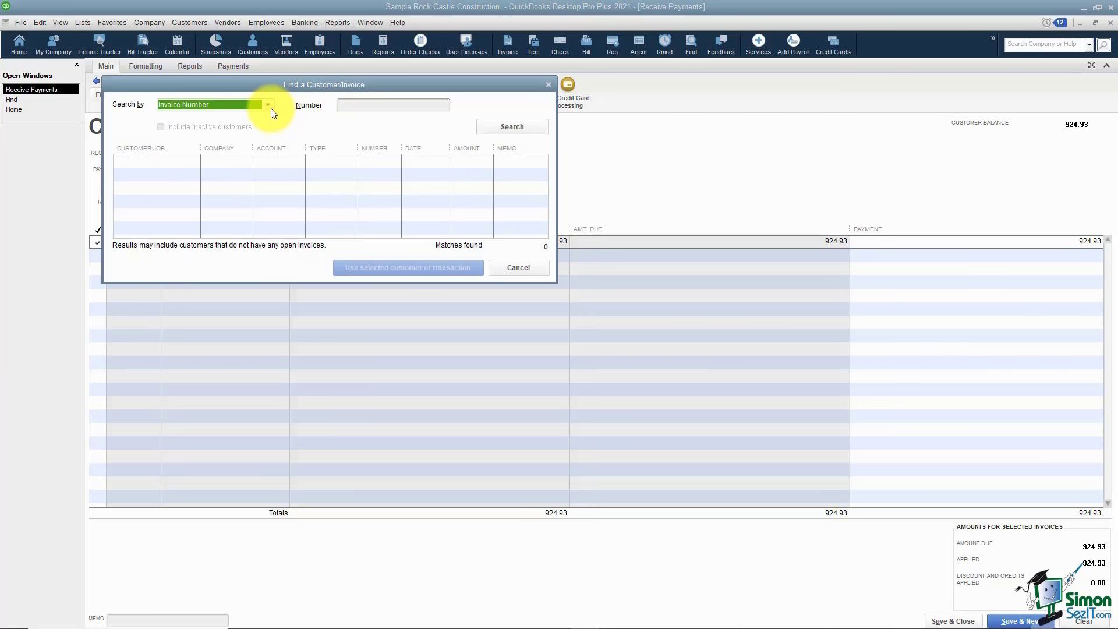
click(269, 106)
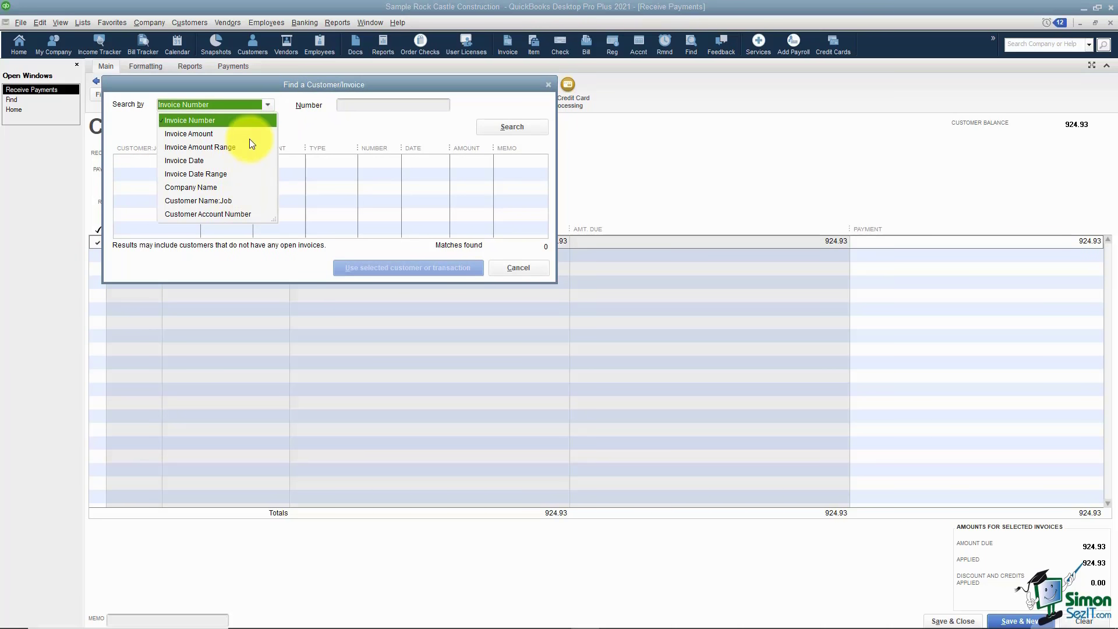
click(294, 126)
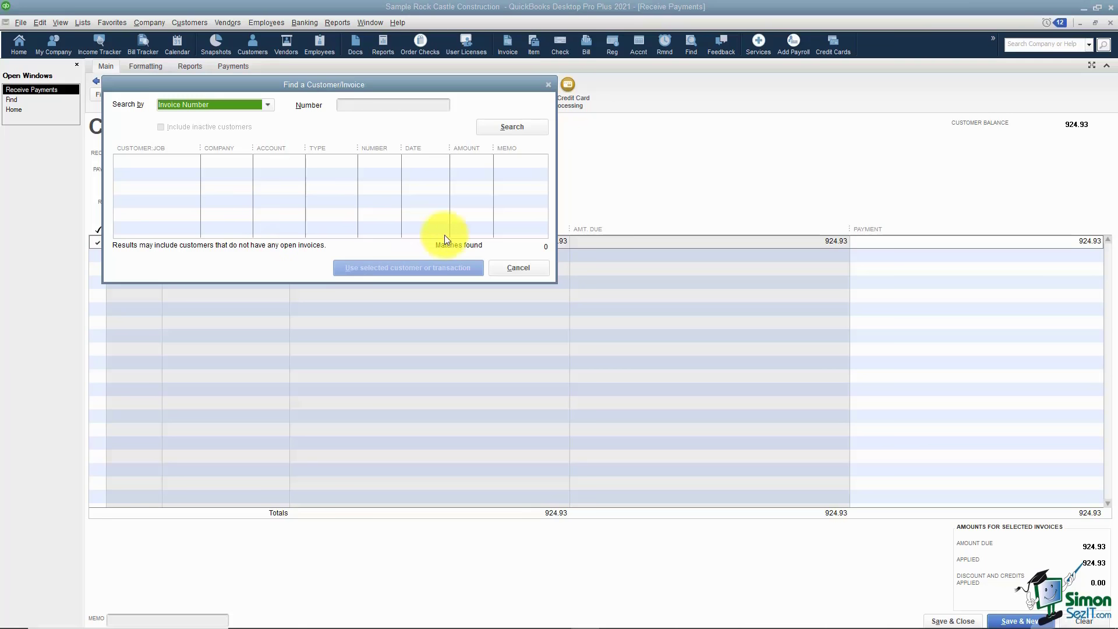
click(501, 267)
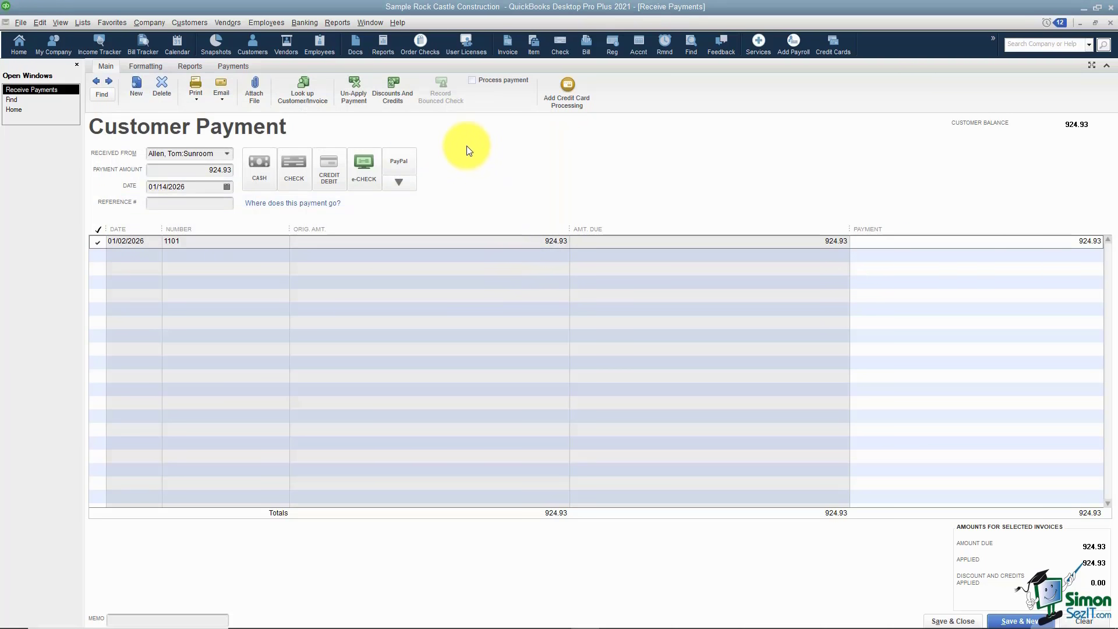
click(361, 96)
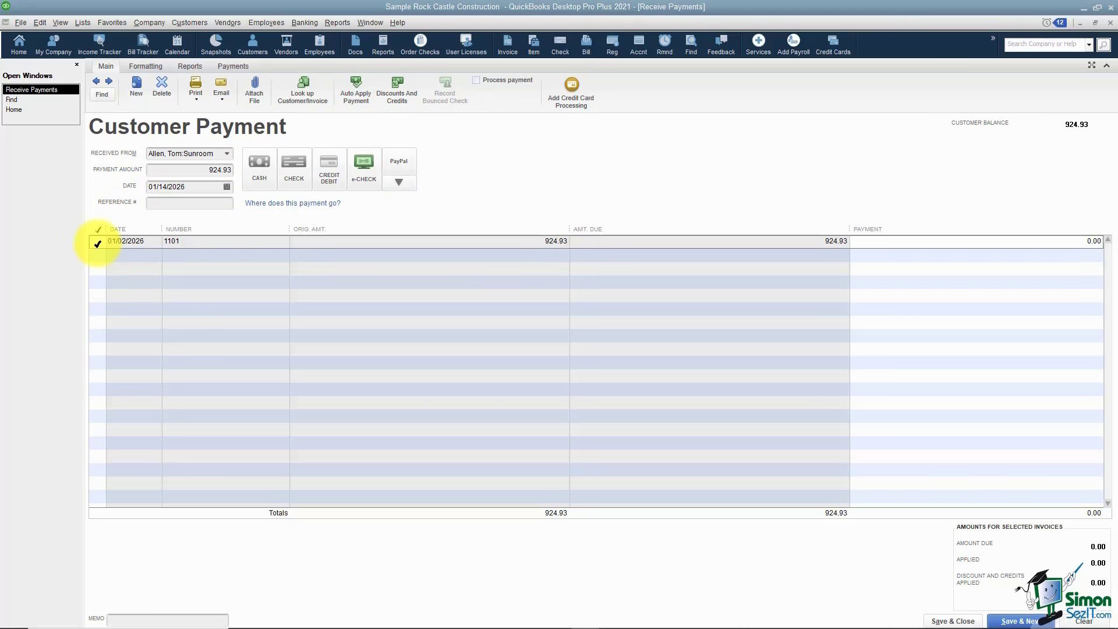
click(97, 244)
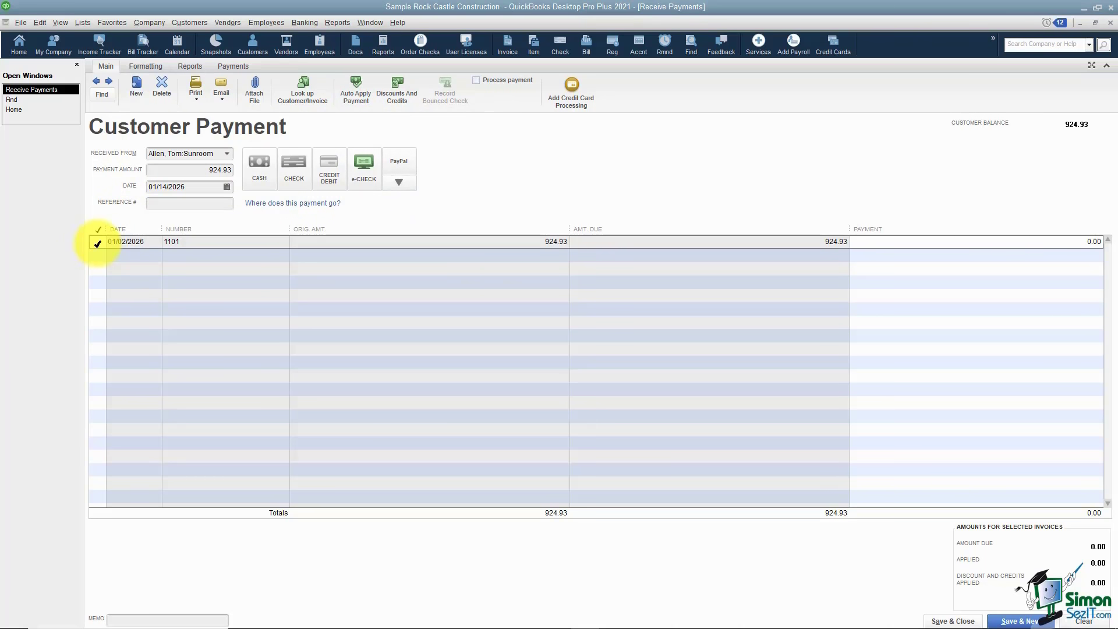
click(390, 100)
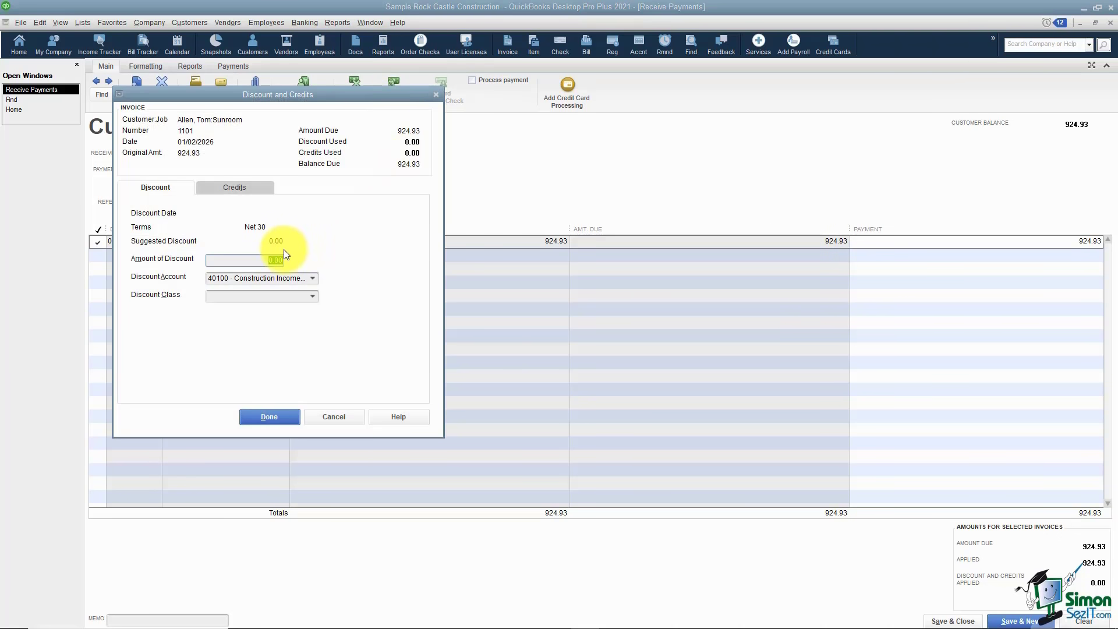
click(322, 417)
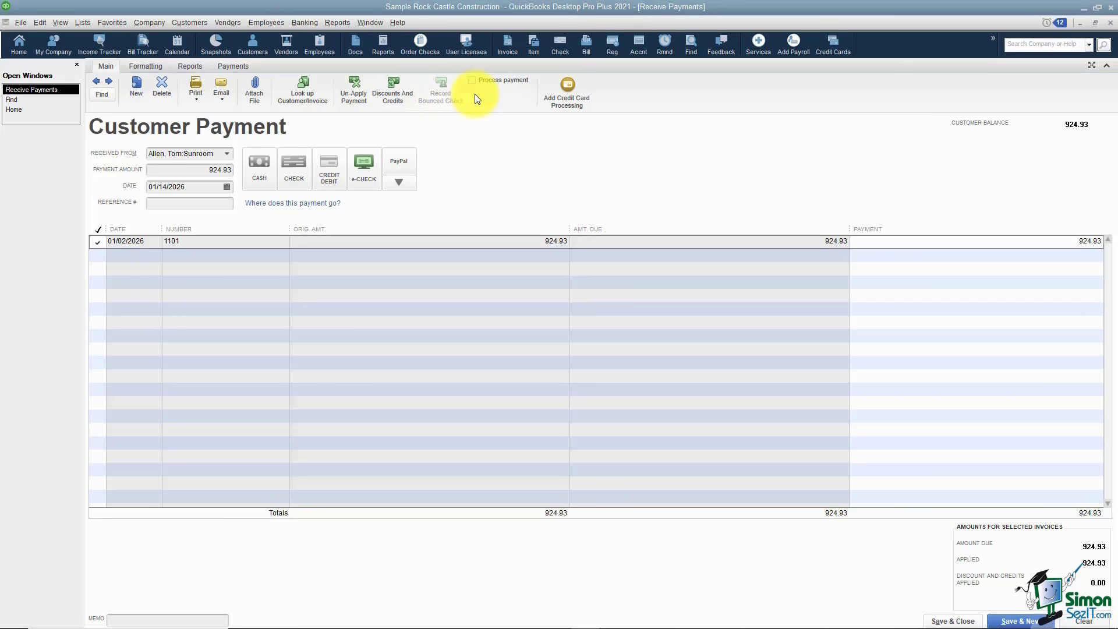
mouse_move(472, 85)
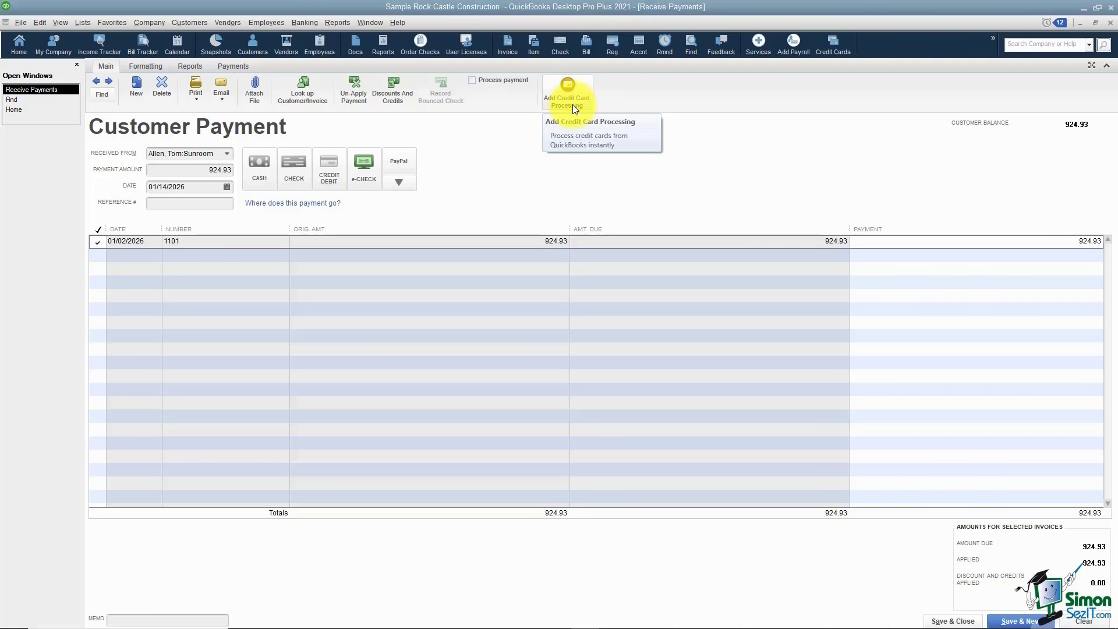
click(145, 66)
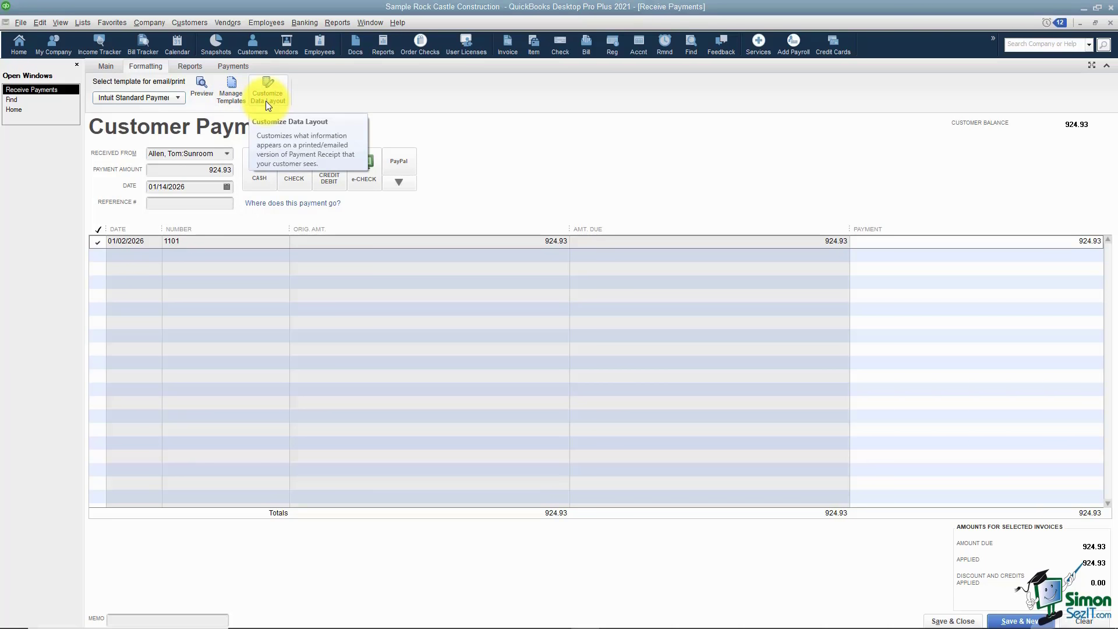
click(188, 65)
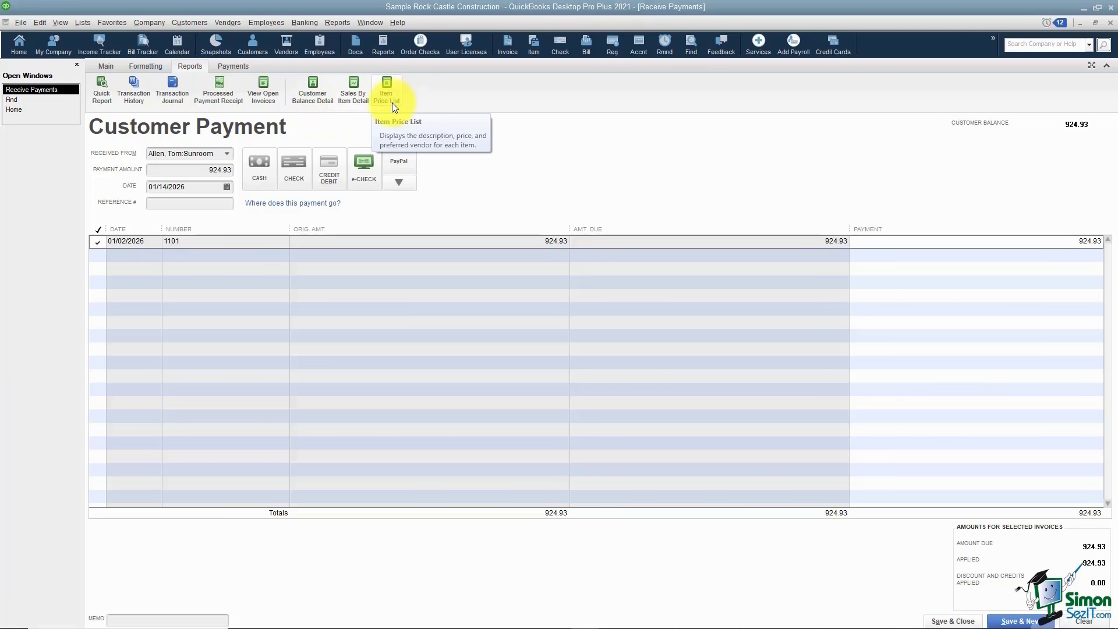
click(232, 66)
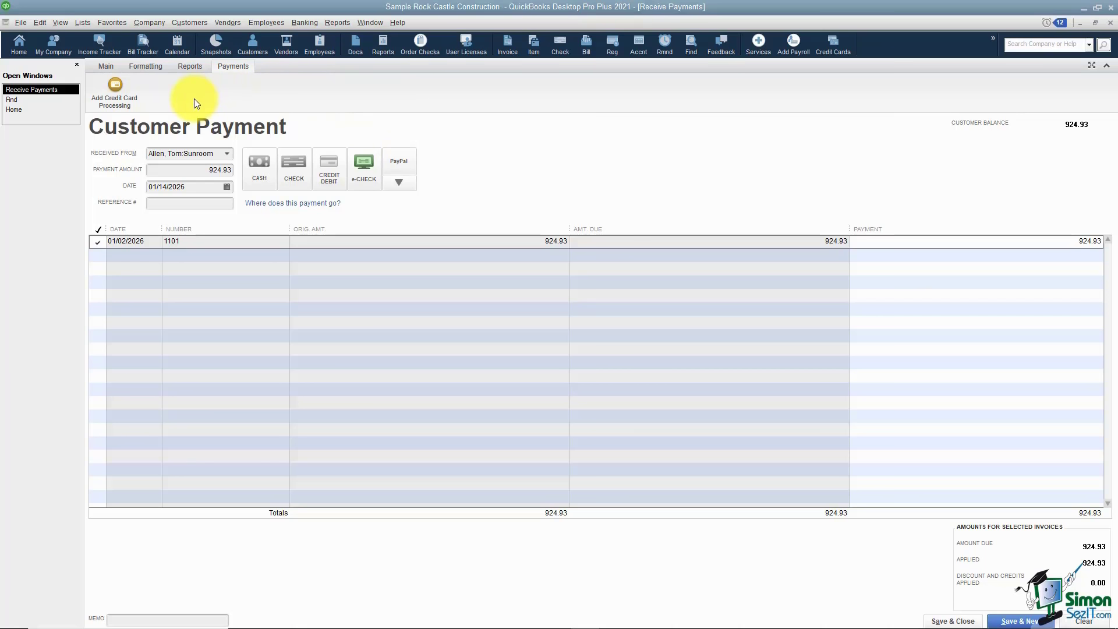
click(106, 65)
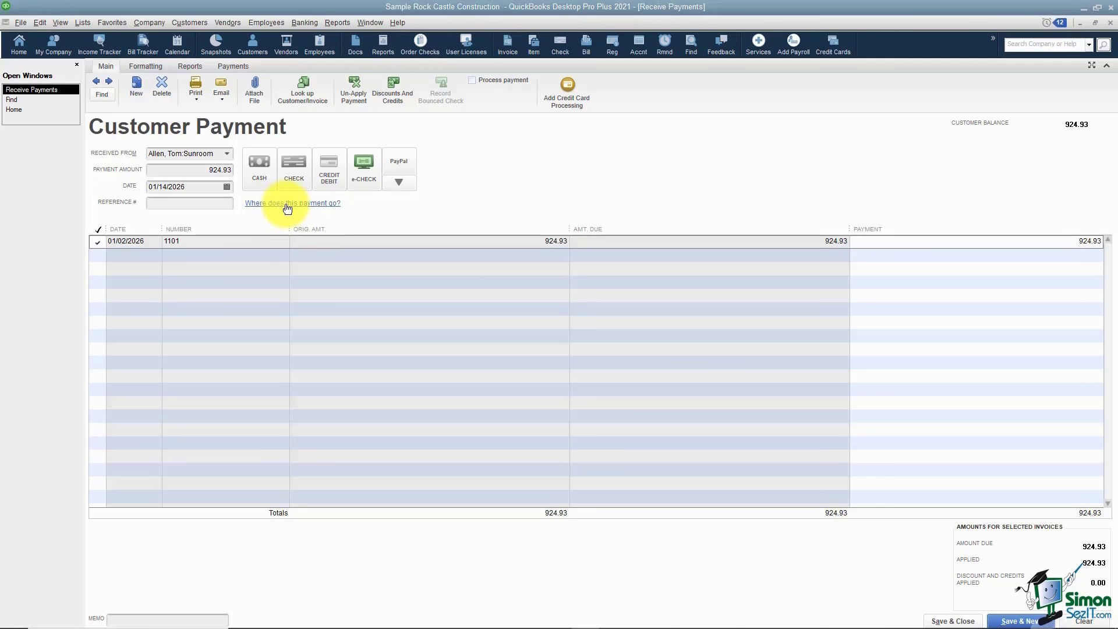
click(22, 111)
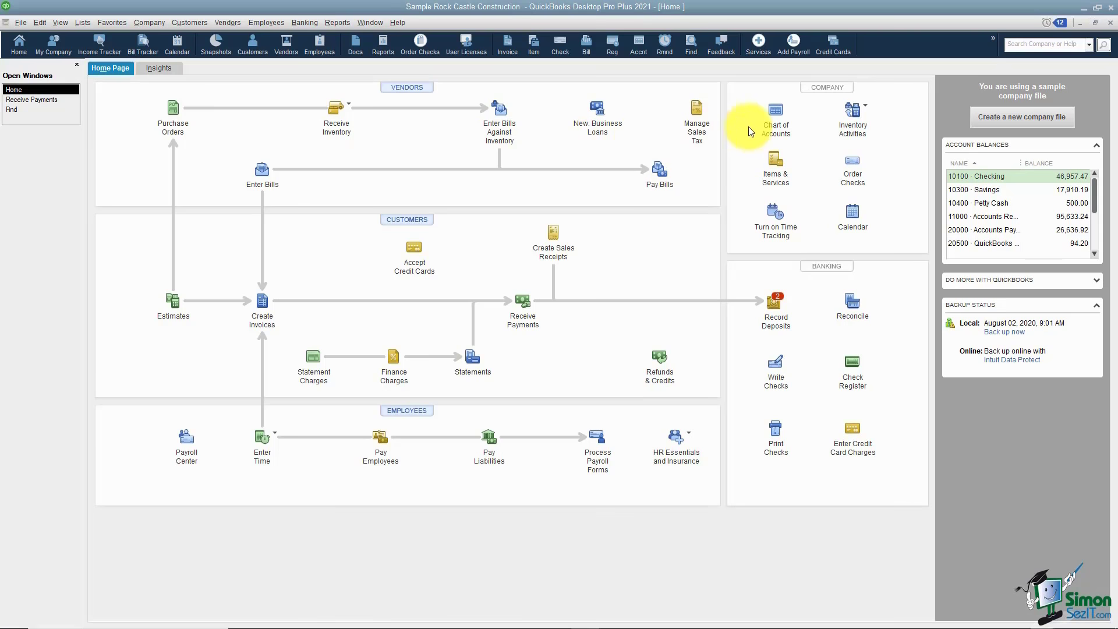
Check 12000 Undeposited Funds in the Chart of Accounts, then return to Receive Payments
click(770, 125)
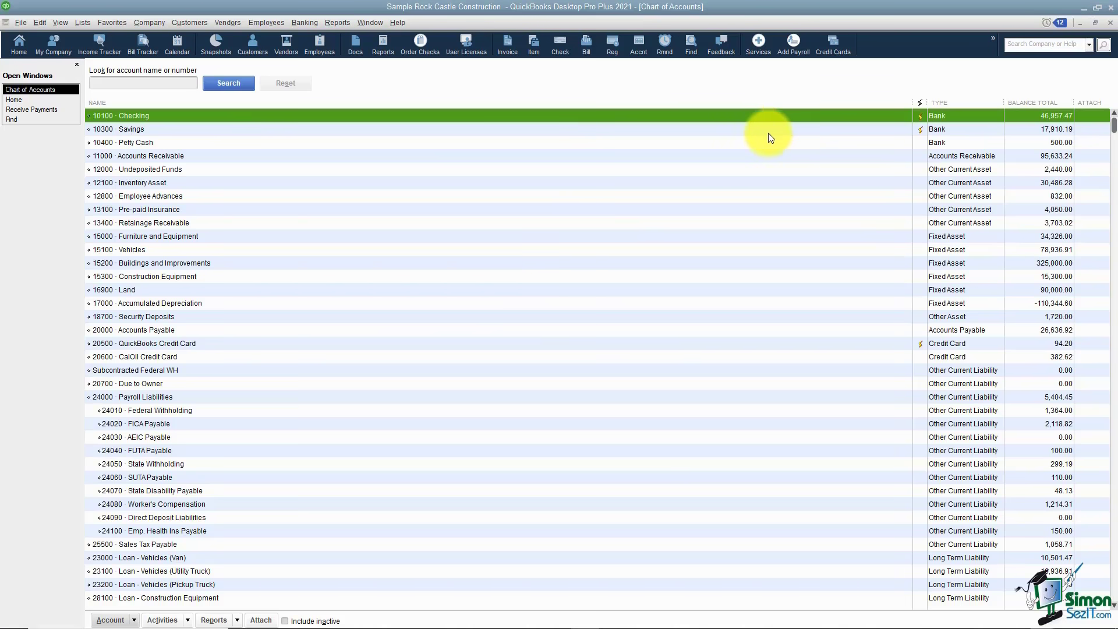
click(166, 169)
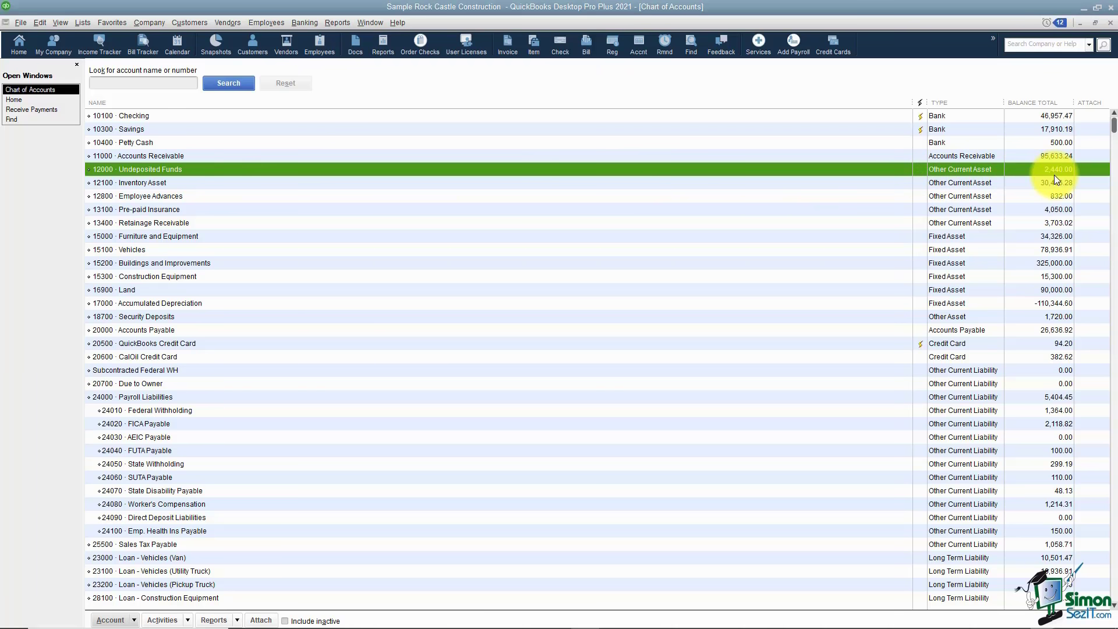
click(52, 110)
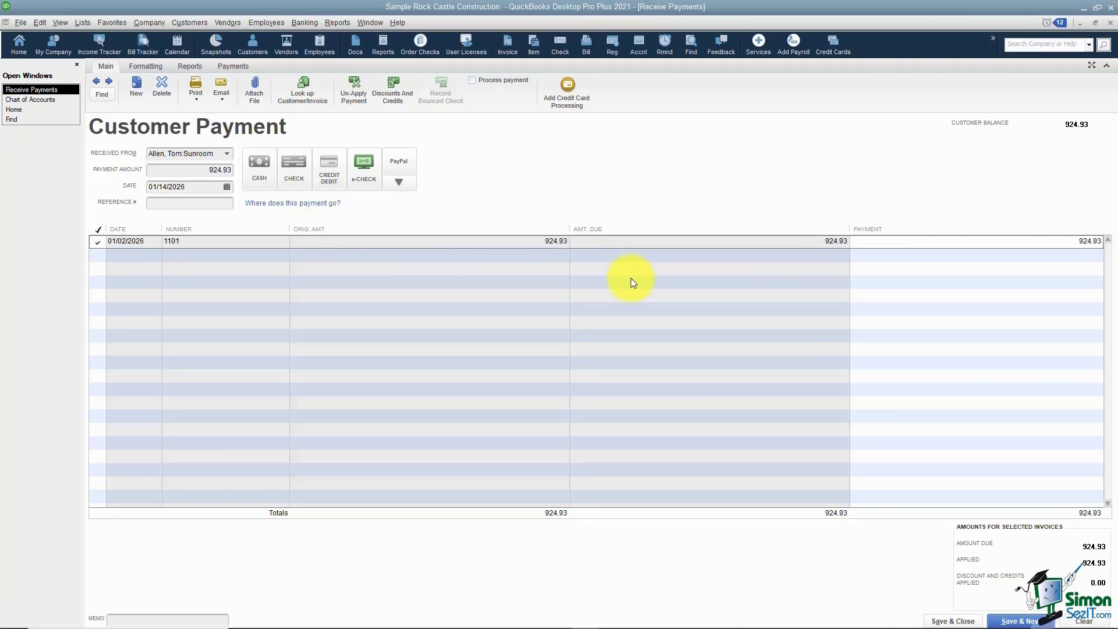
Save and close the 924.93 customer payment for invoice 1101
click(955, 621)
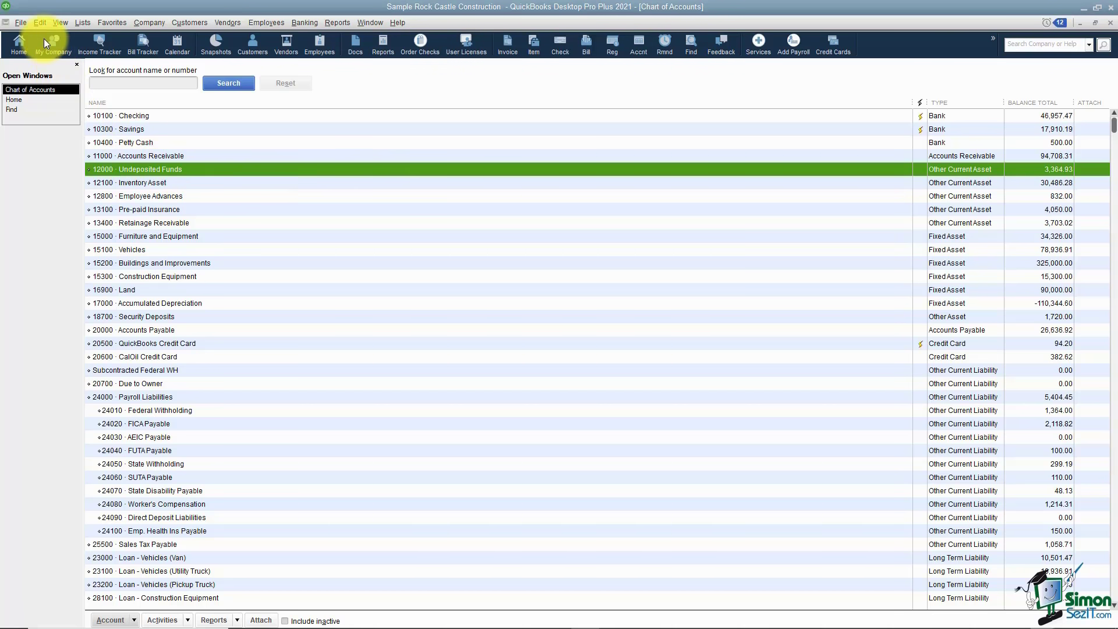
Turn off 'Use Undeposited Funds as a default deposit to account' in Payments company preferences
click(40, 22)
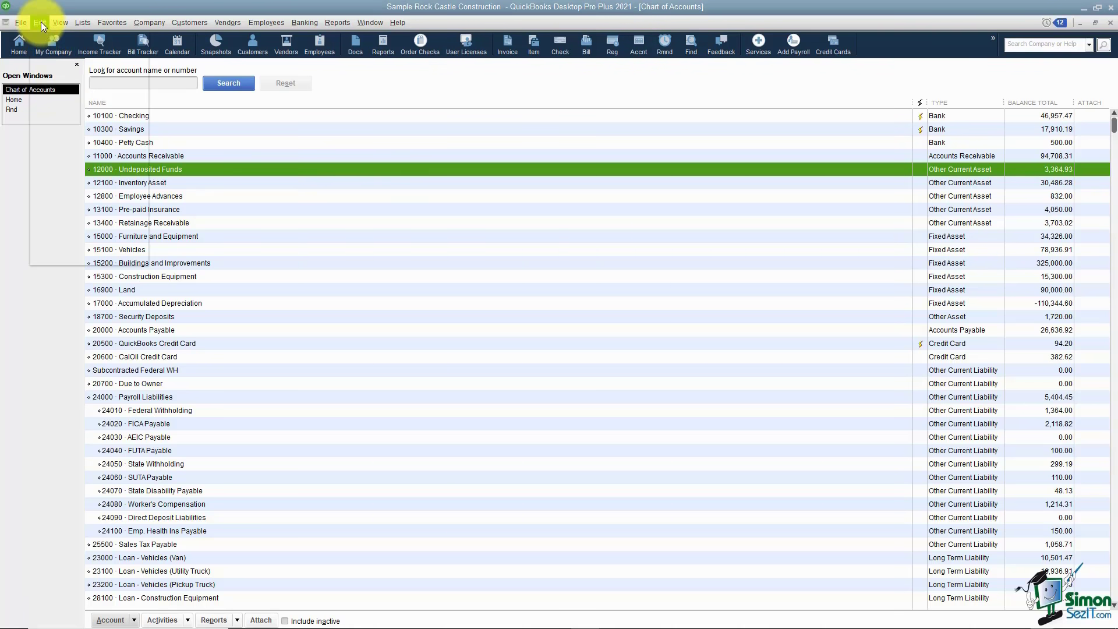
click(52, 257)
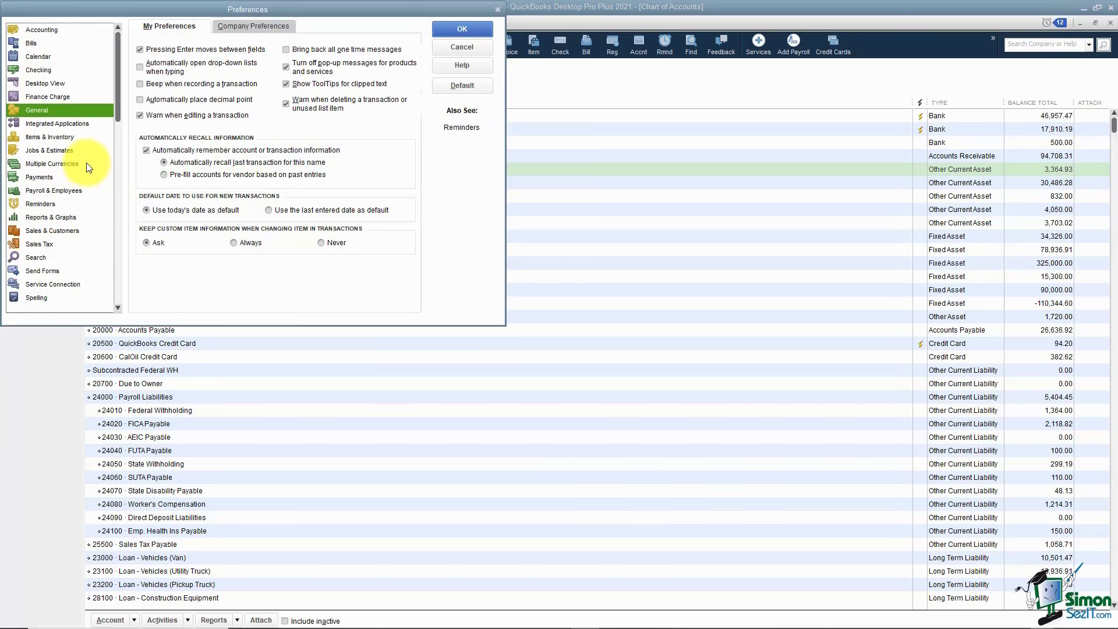
click(50, 178)
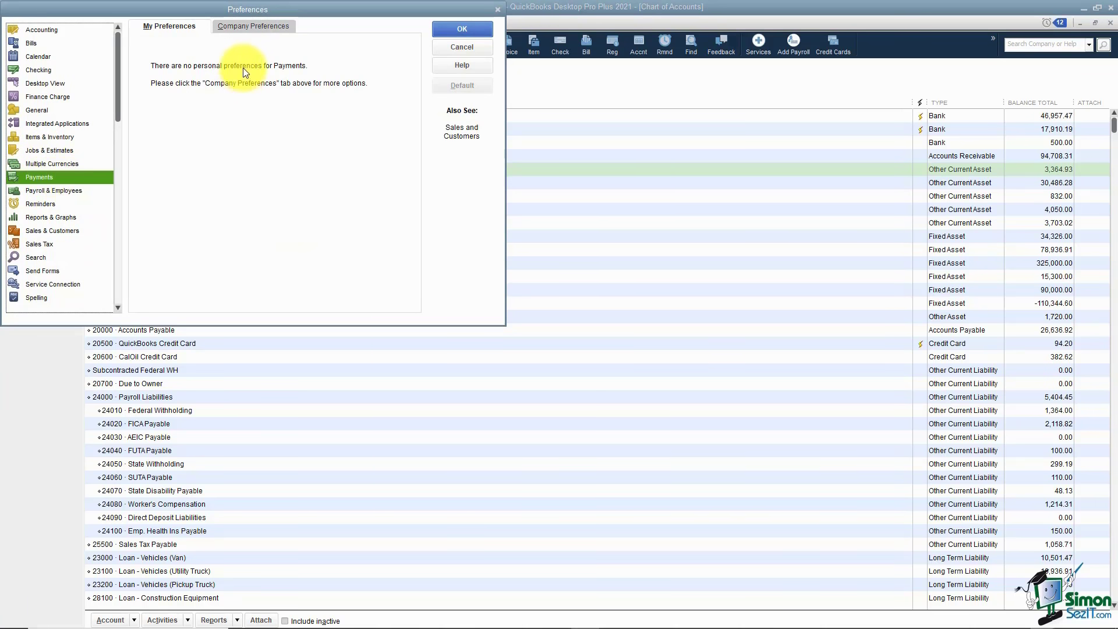
click(253, 26)
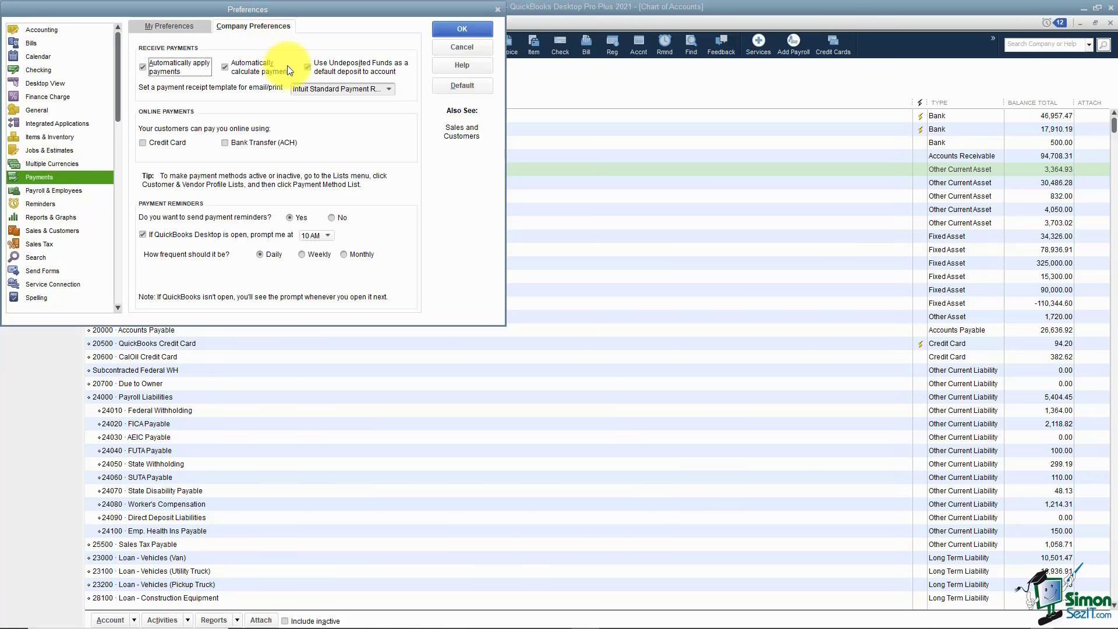
click(307, 68)
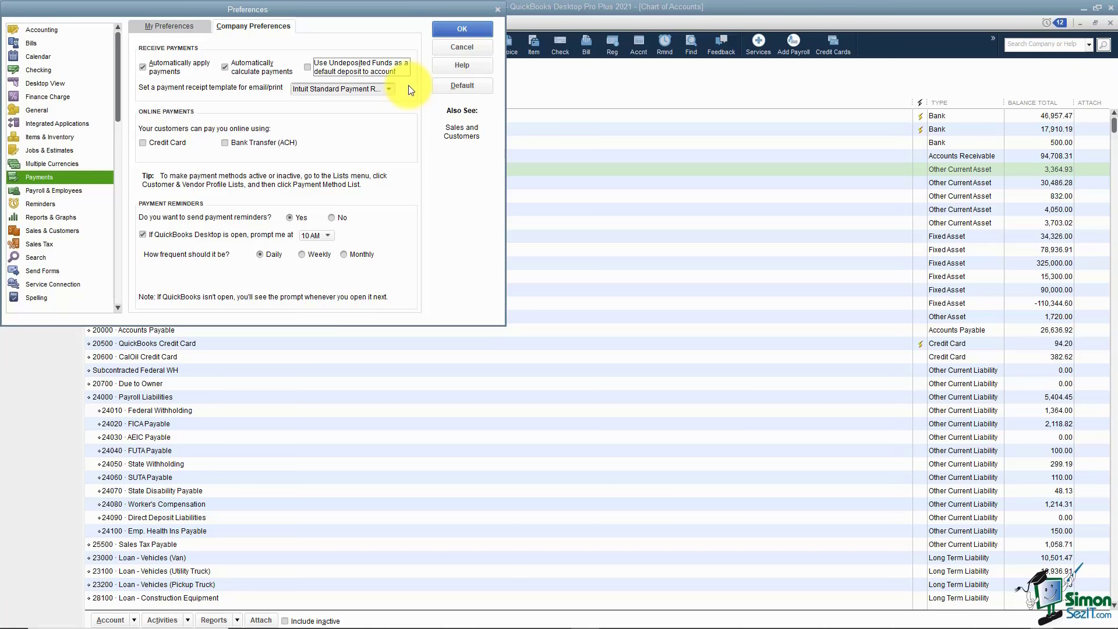
click(466, 30)
click(559, 189)
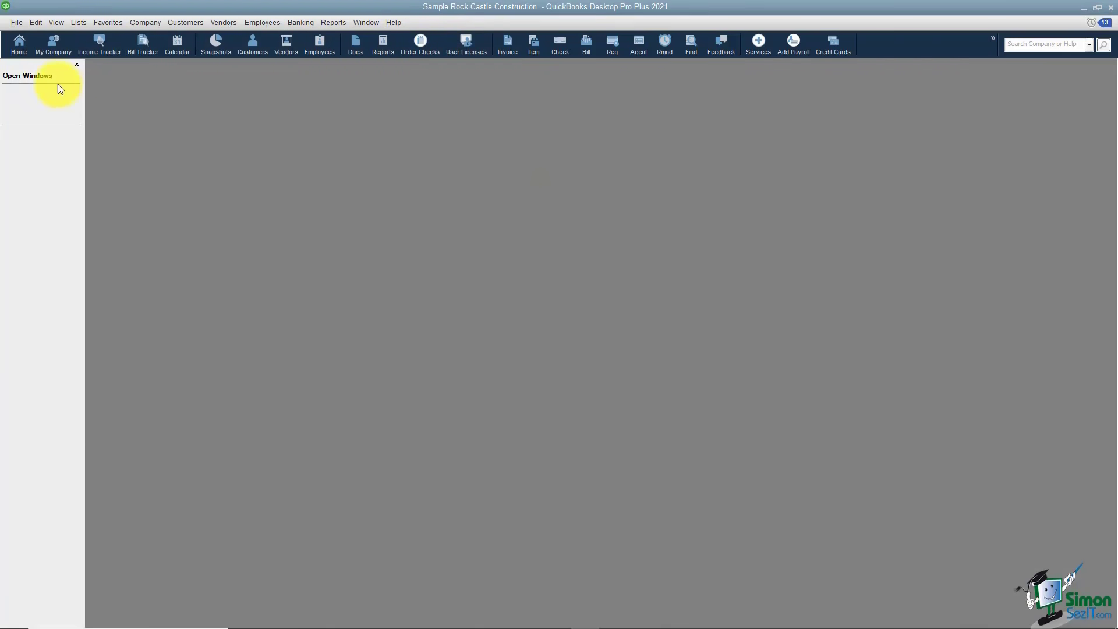
click(20, 51)
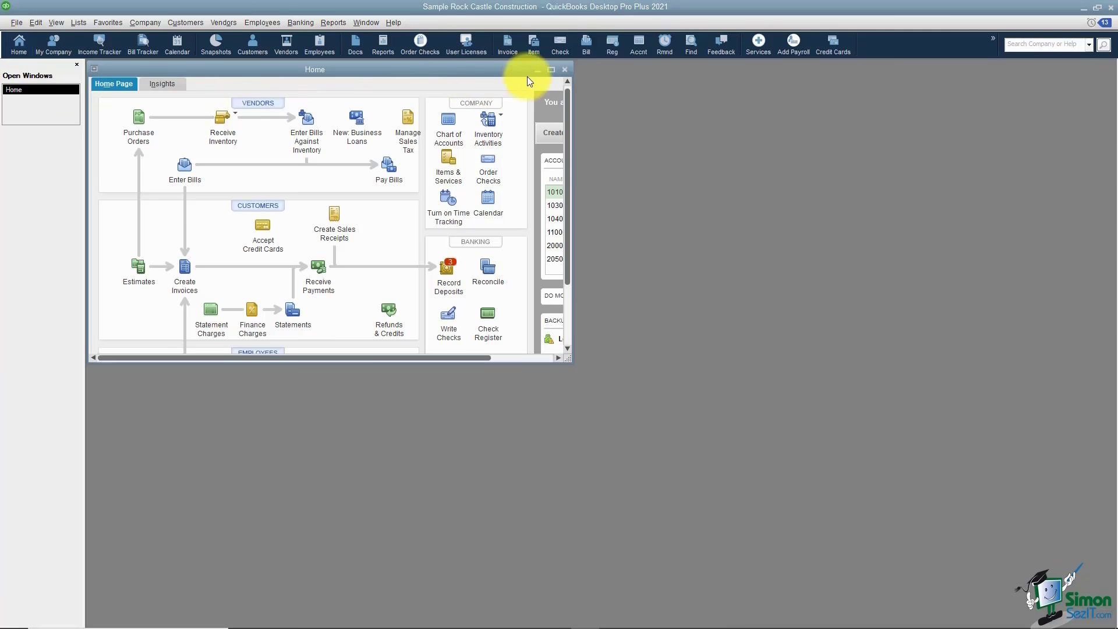
Open the Sunroom job's 924.93 payment from the Customer Center
click(551, 69)
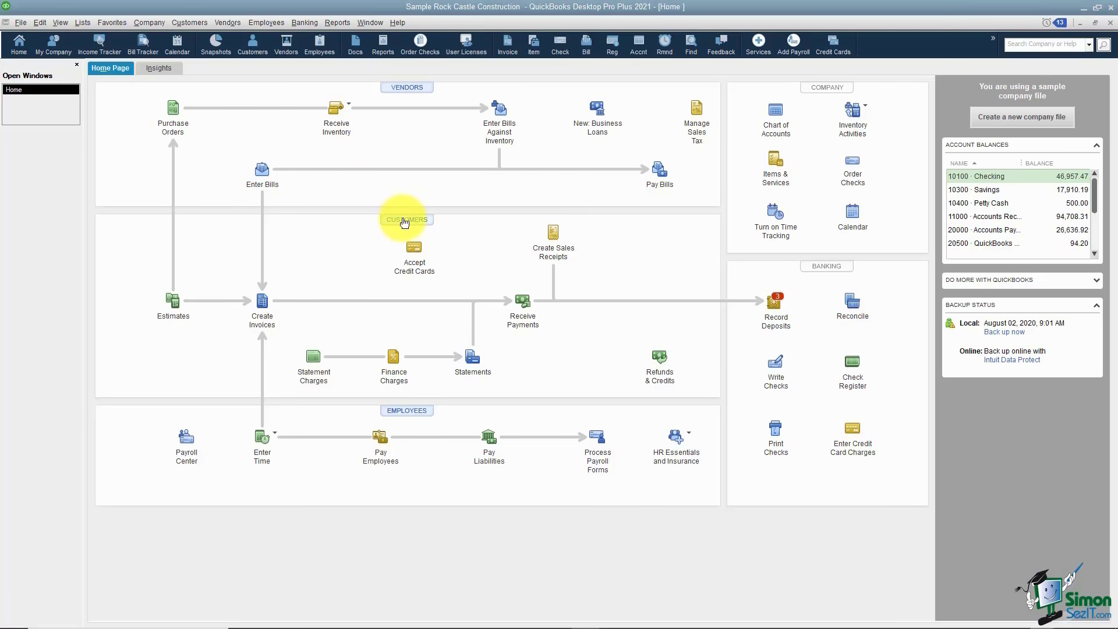
click(405, 222)
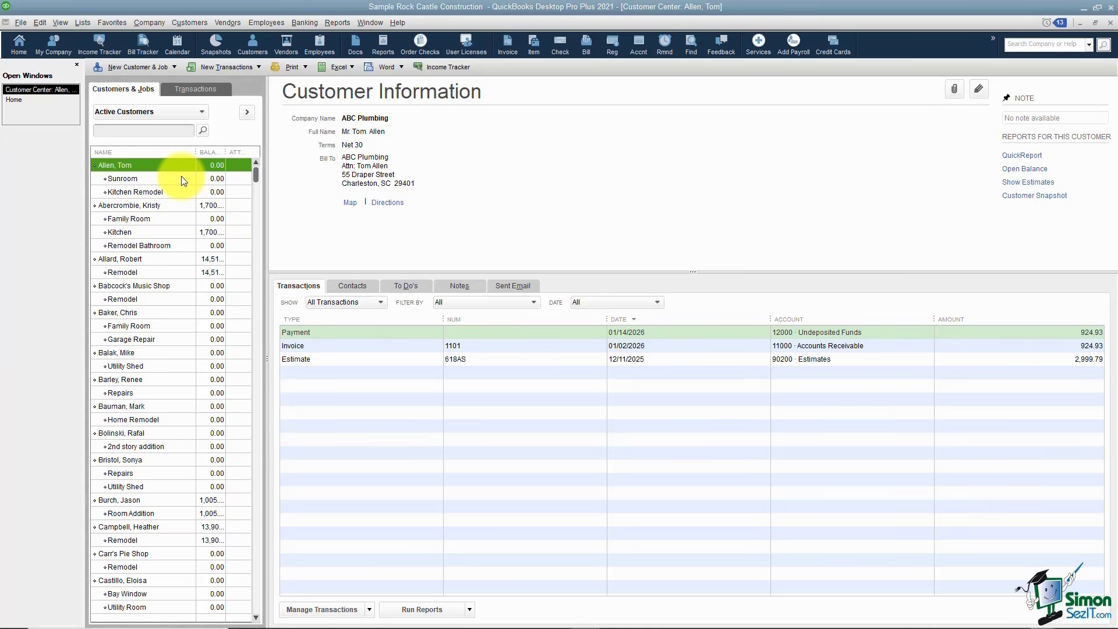
click(181, 178)
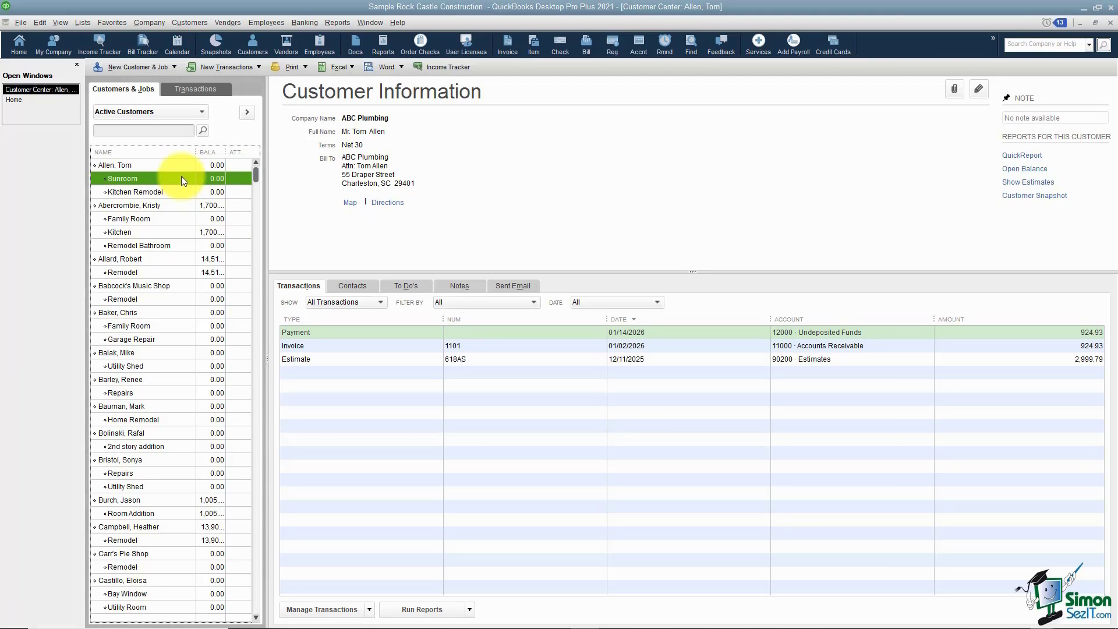
double_click(316, 334)
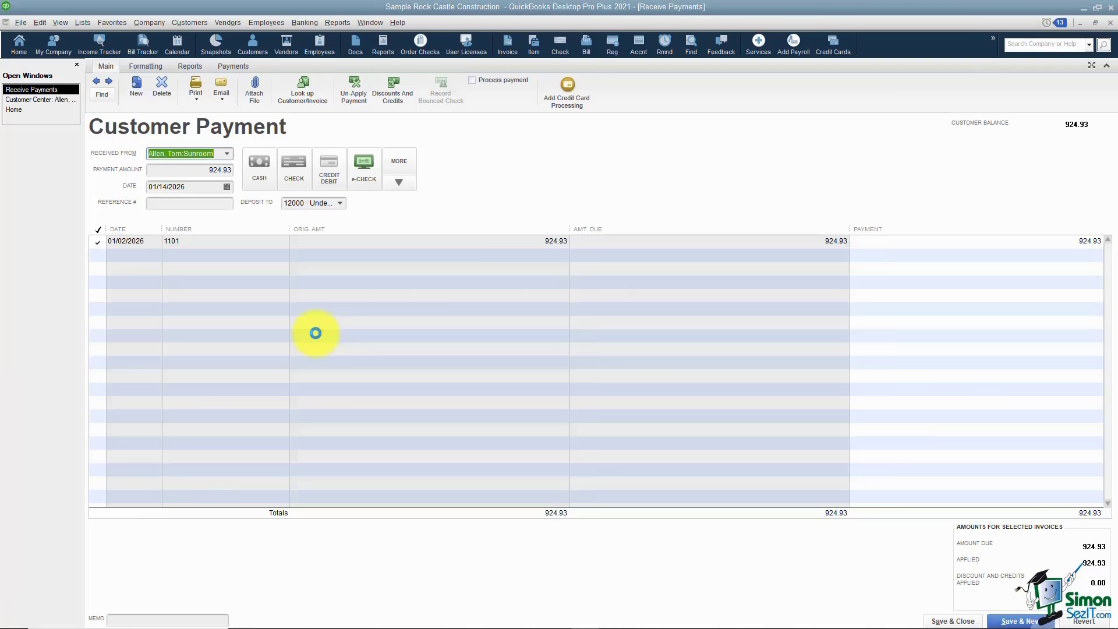
Keep 12000 Undeposited Funds as the Deposit To account and save the payment
click(339, 205)
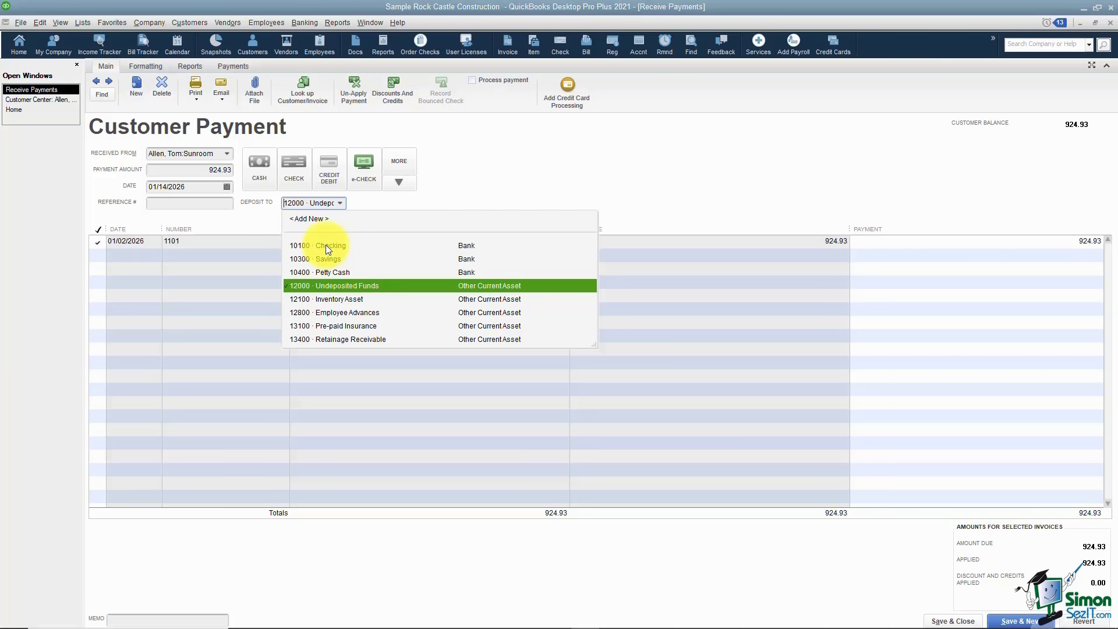
click(440, 199)
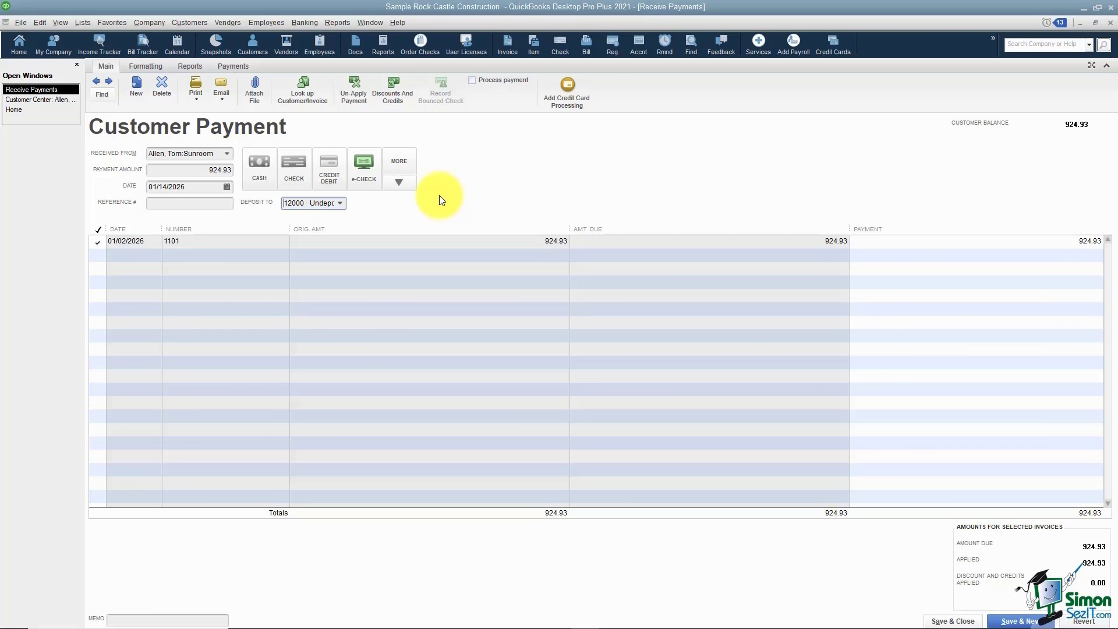
click(340, 205)
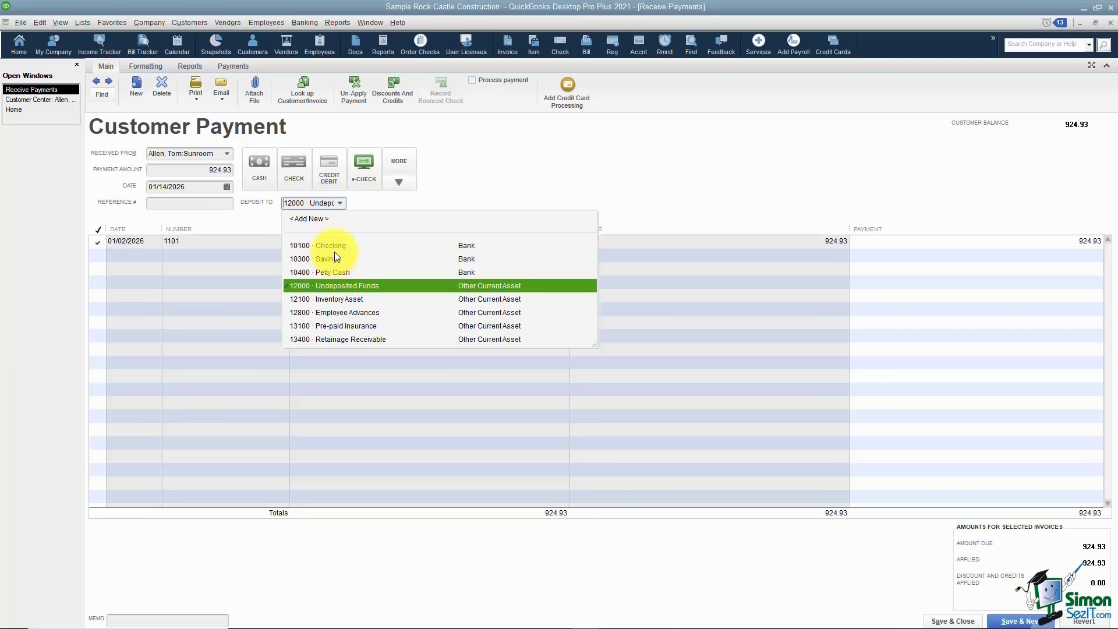
click(335, 288)
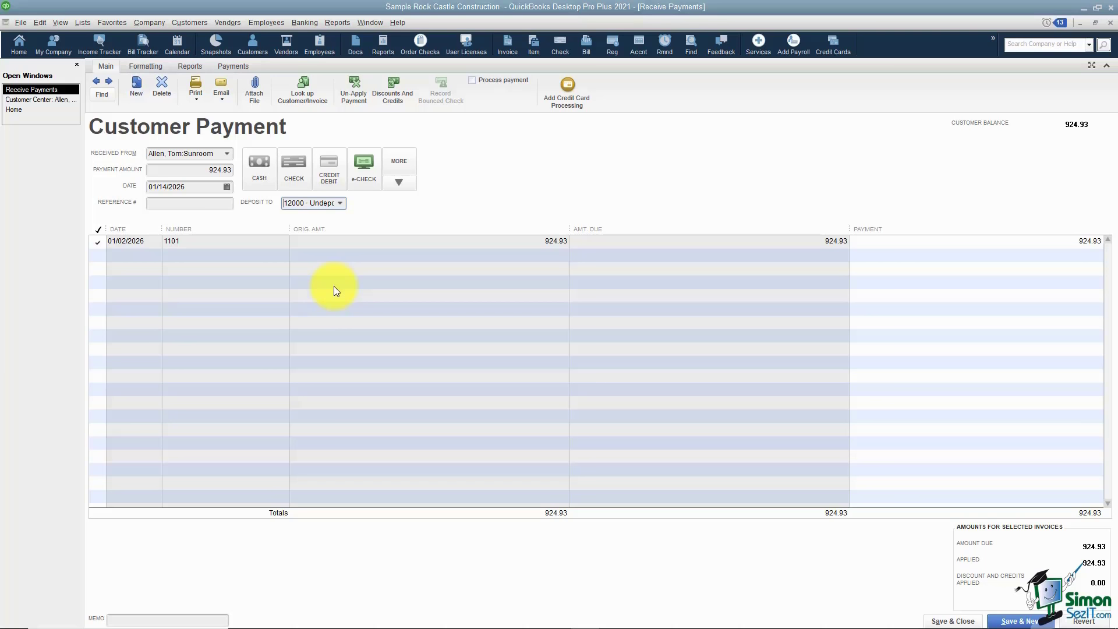
click(955, 621)
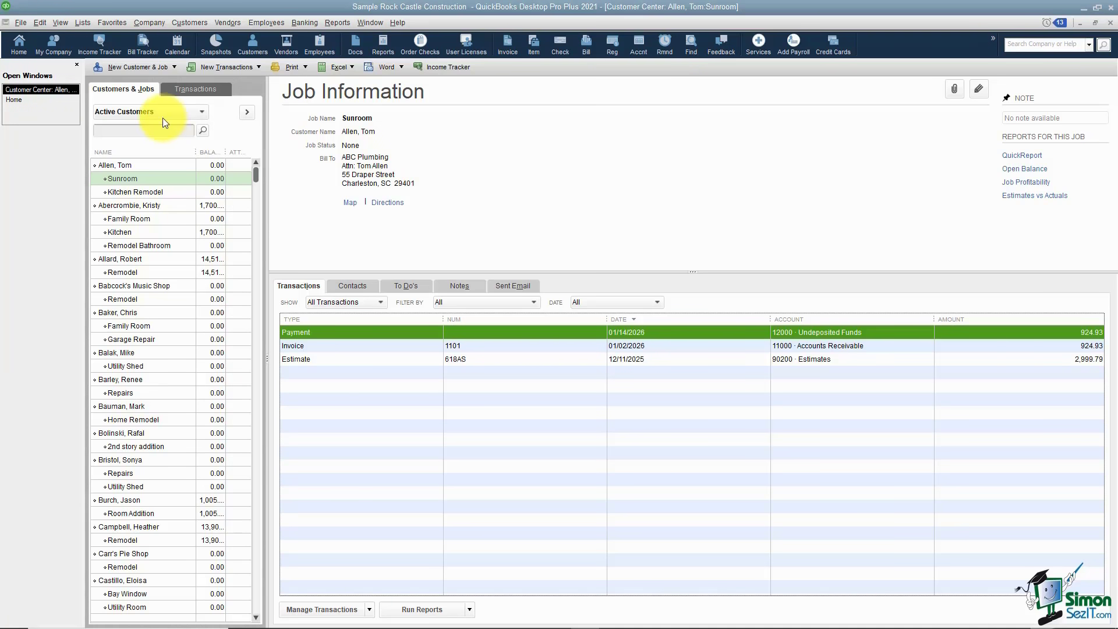
Start a new 1,000.00 customer payment from the Kitchen job
click(58, 101)
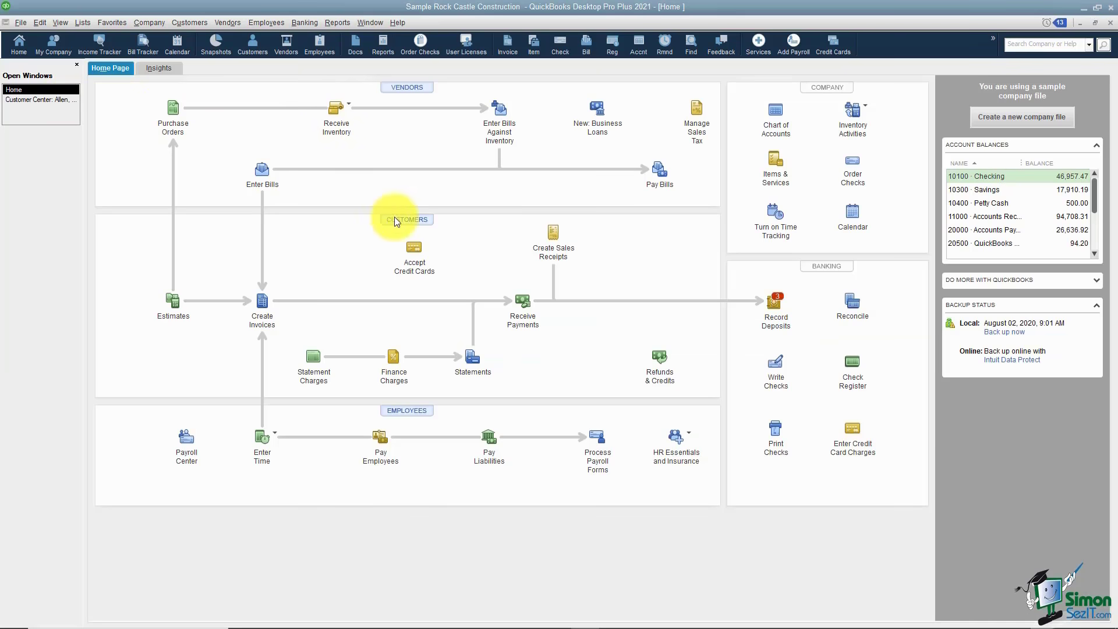
click(521, 317)
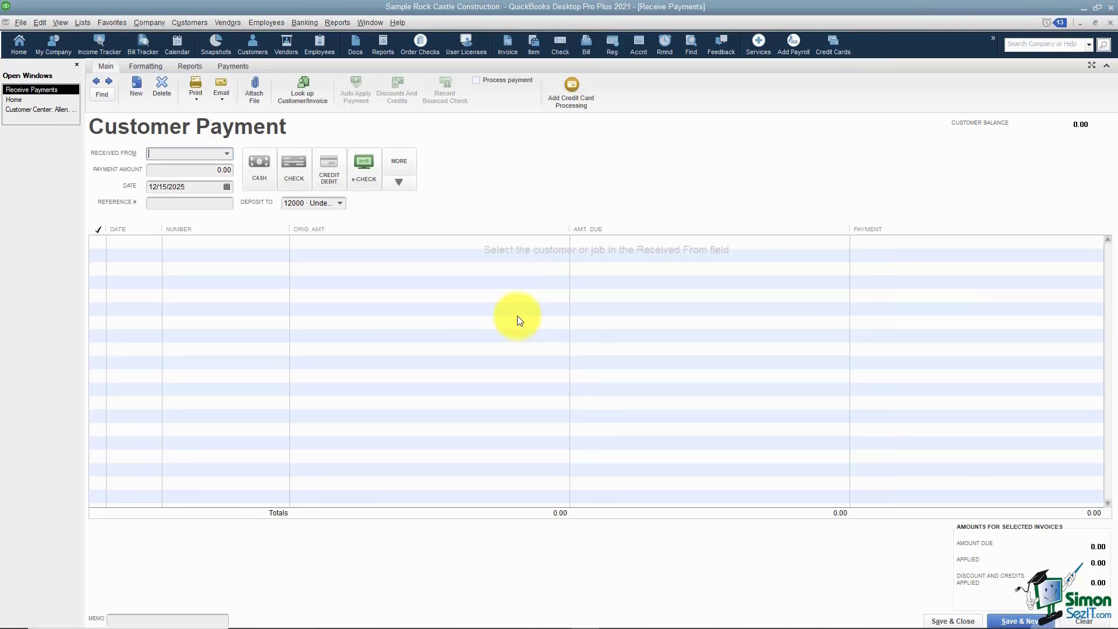
click(227, 154)
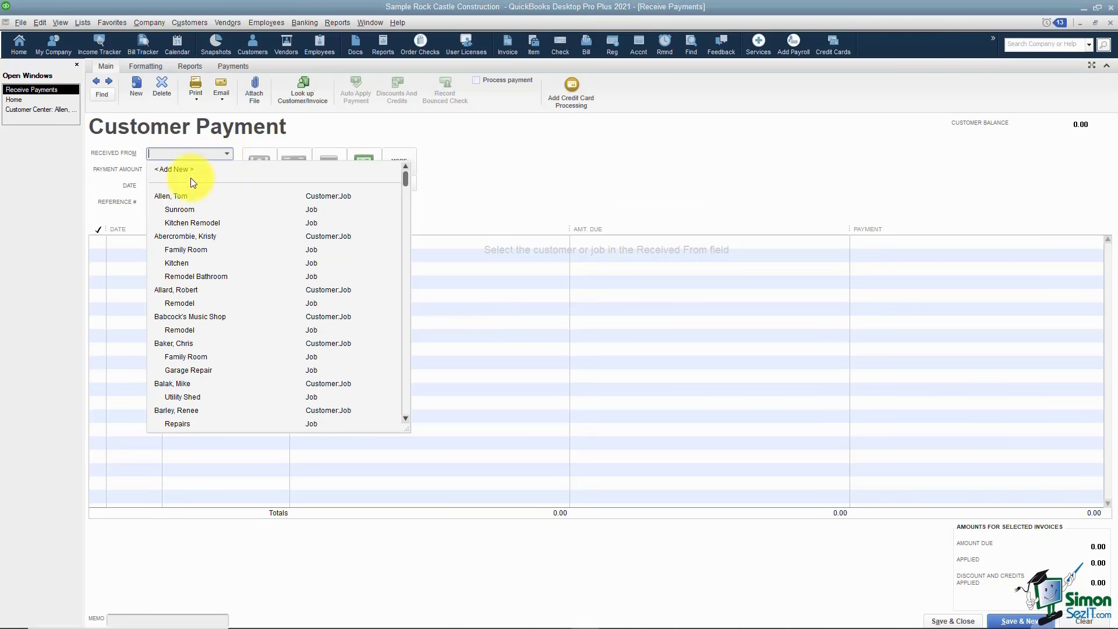
click(181, 263)
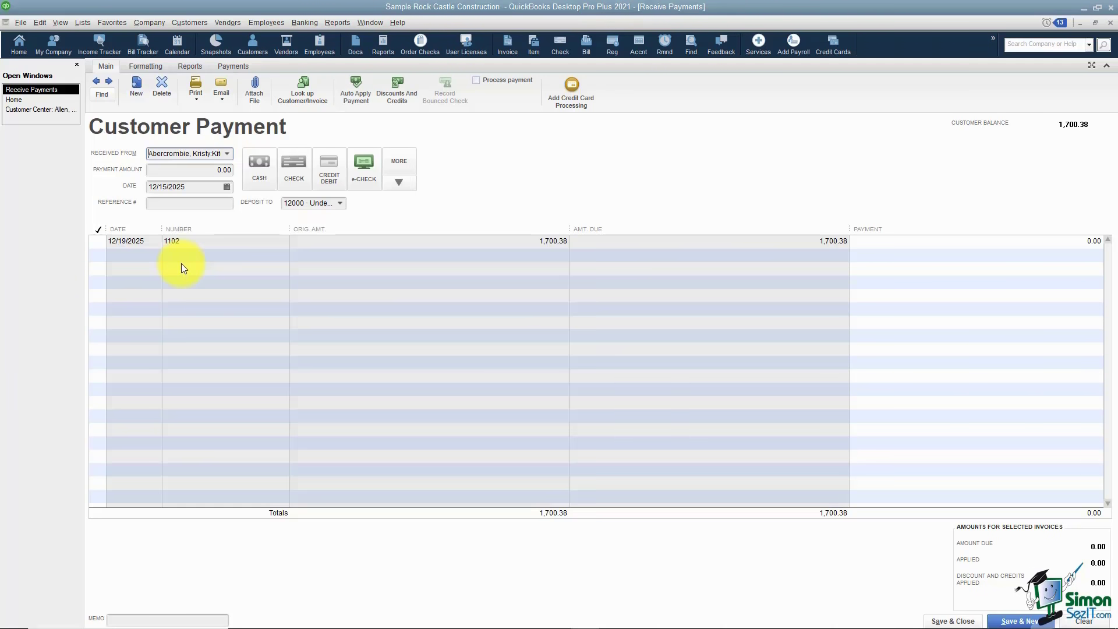
click(207, 169)
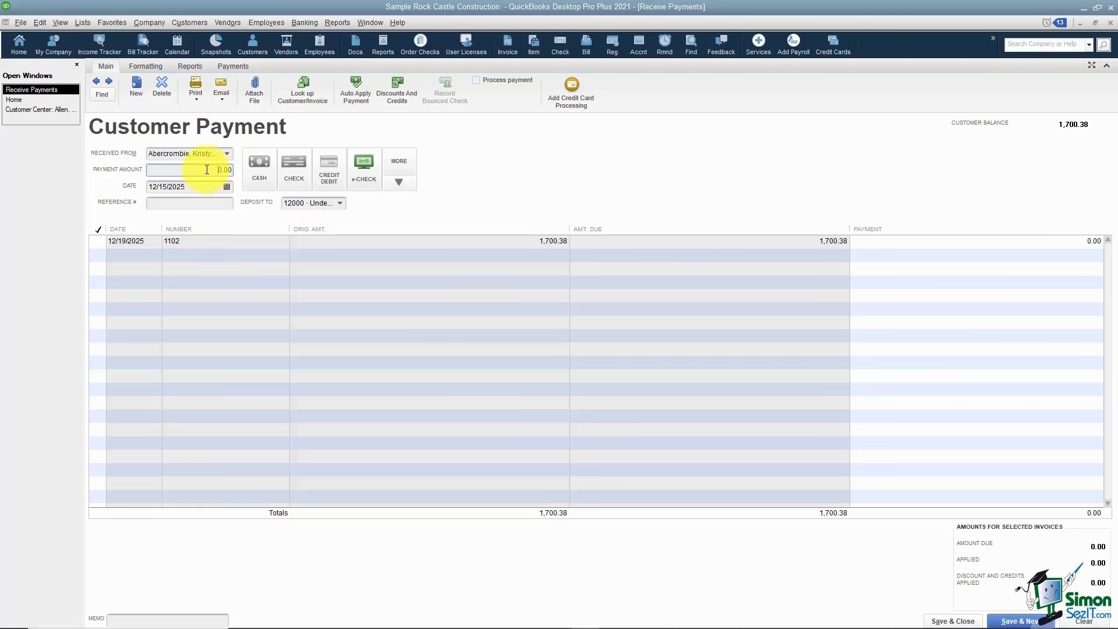
text(1000.00)
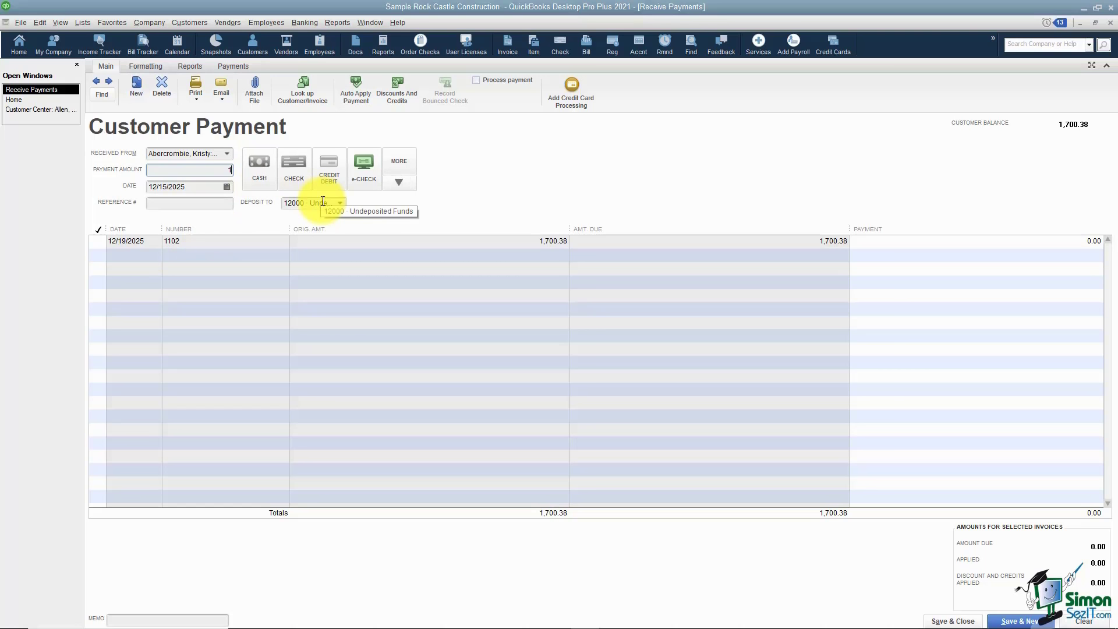
Date the payment 01/14/2026, mark it as check number 4589, and save it
click(227, 186)
click(242, 205)
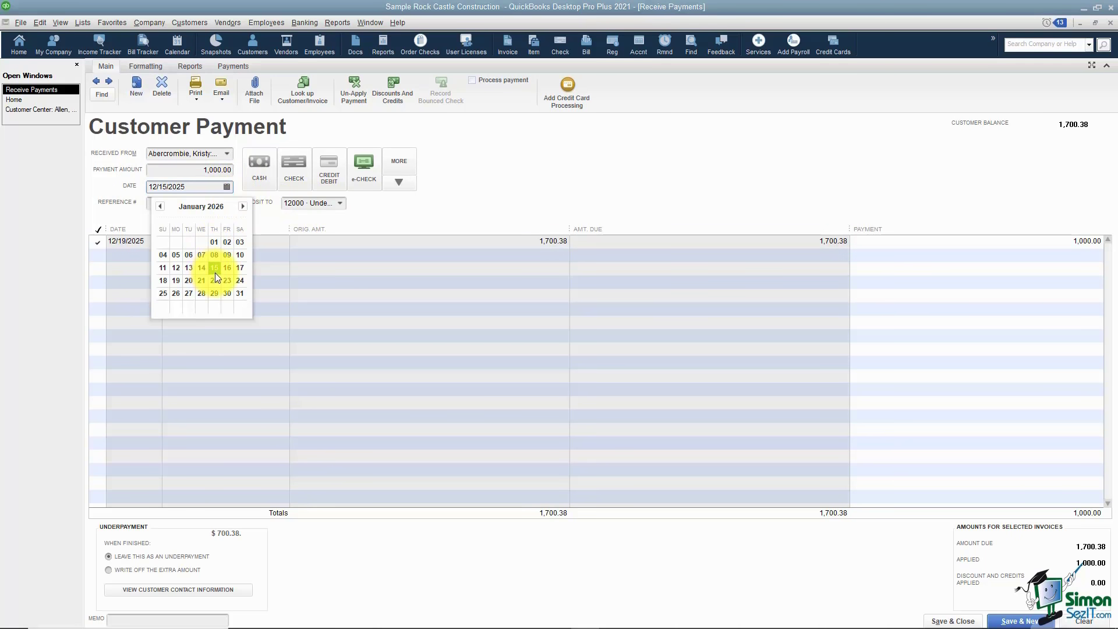
click(202, 268)
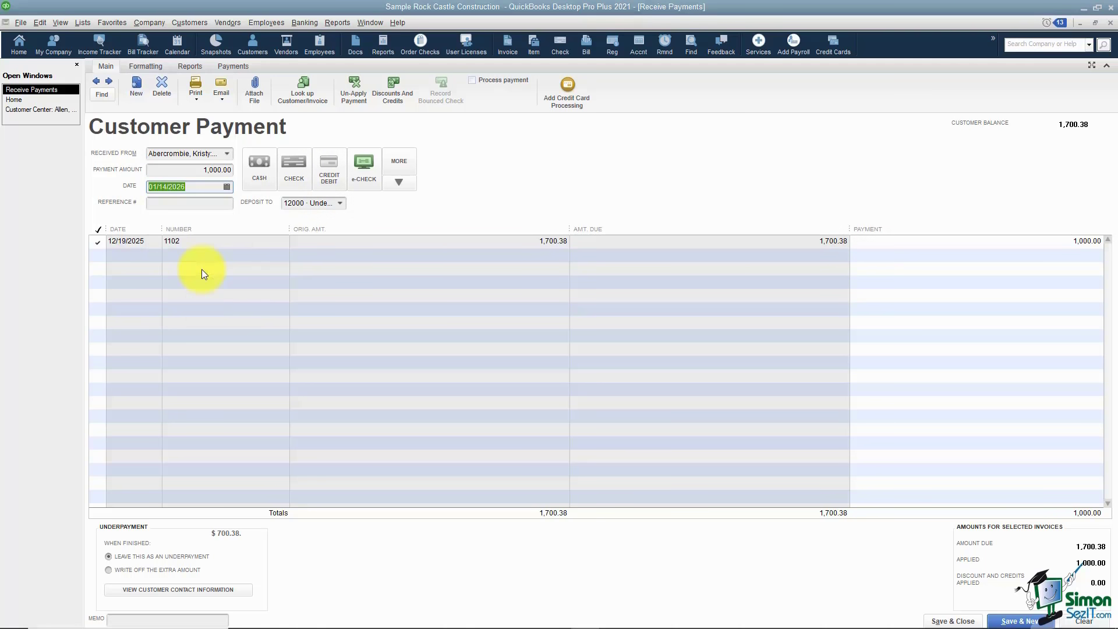
click(293, 180)
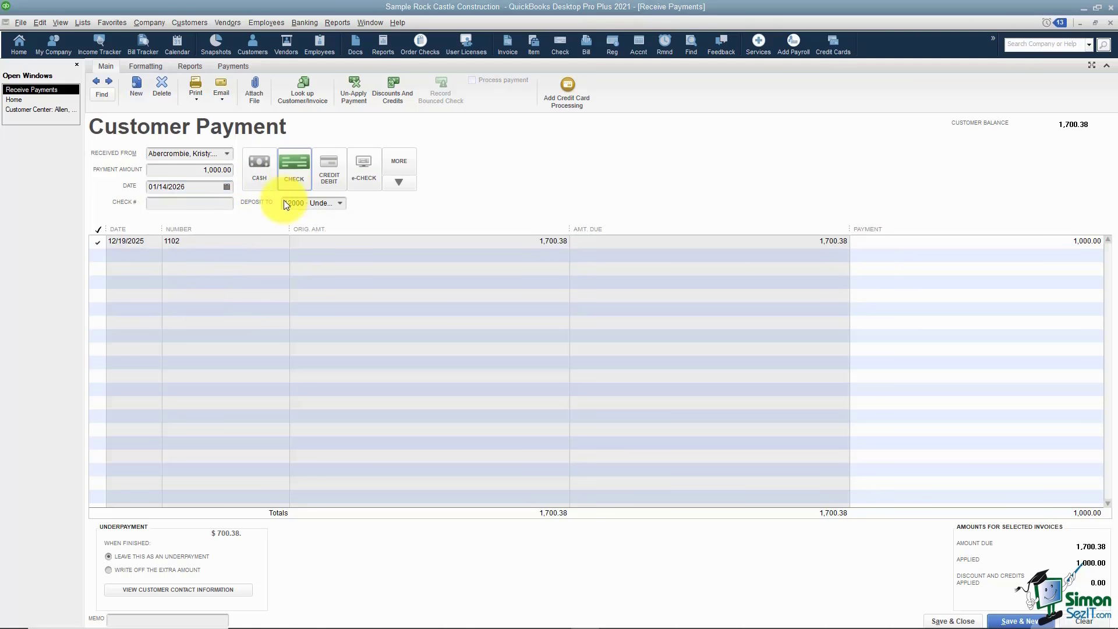
text(4589)
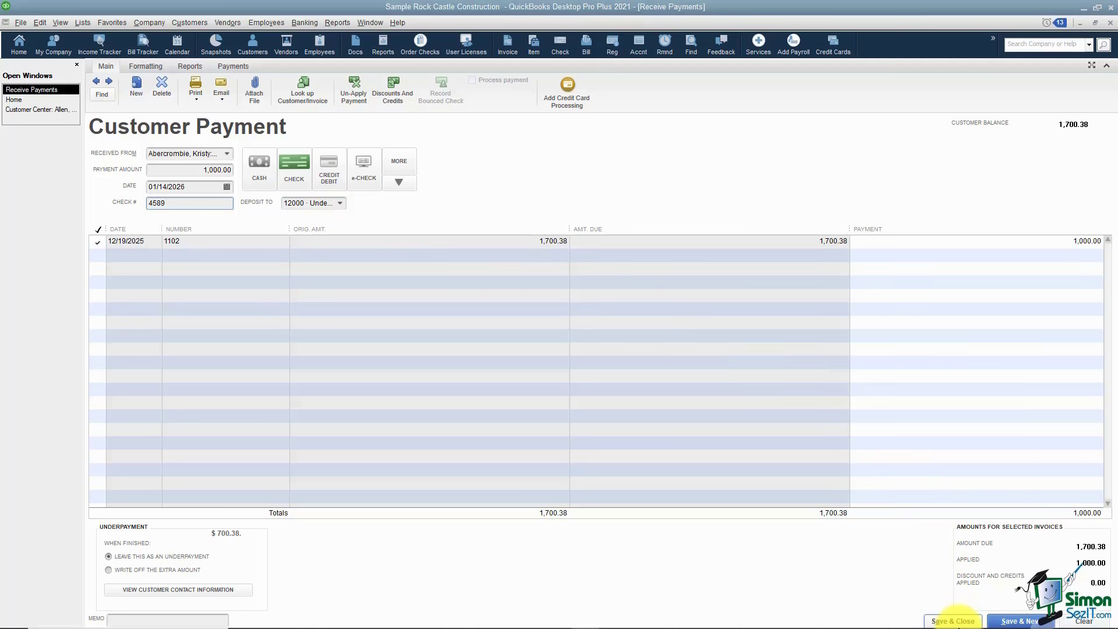
click(953, 621)
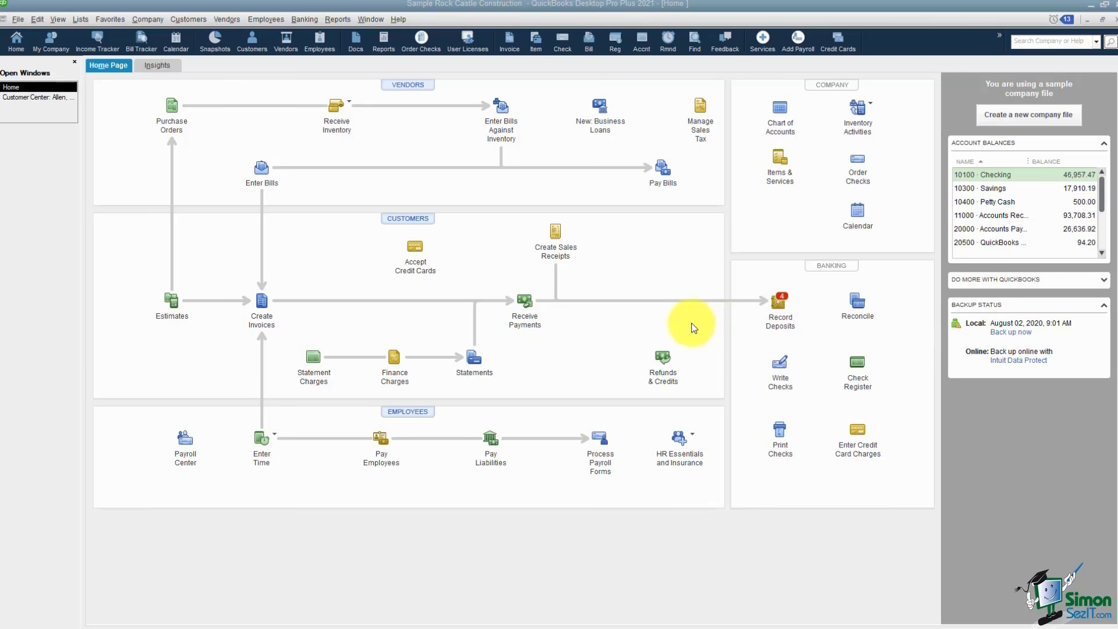
Open a blank Receive Payments form and show its Deposit To account list
click(533, 320)
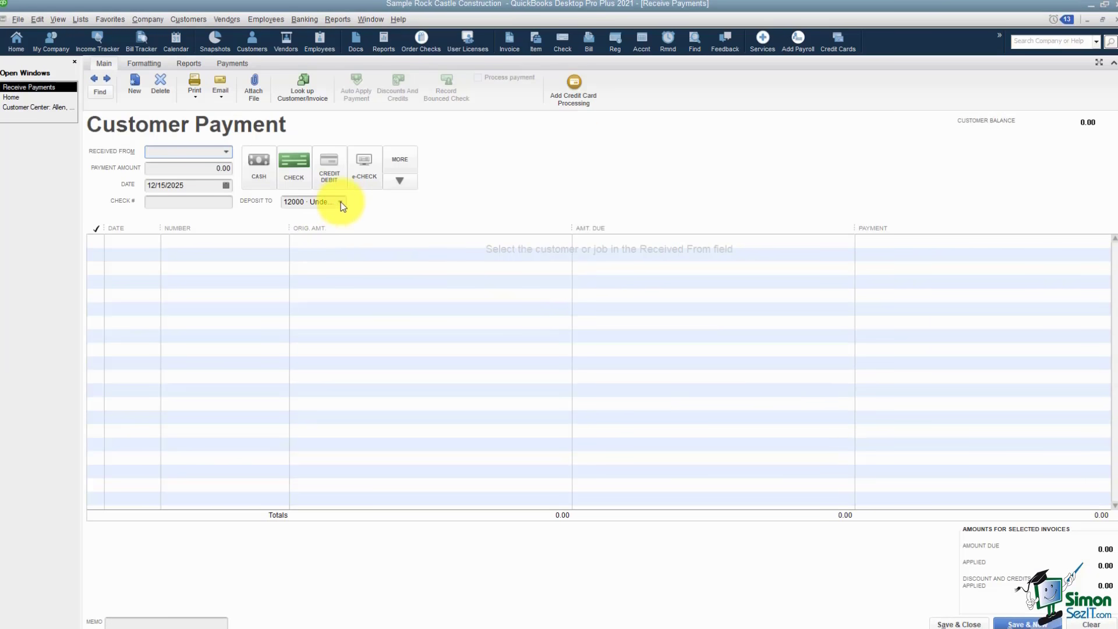
click(342, 204)
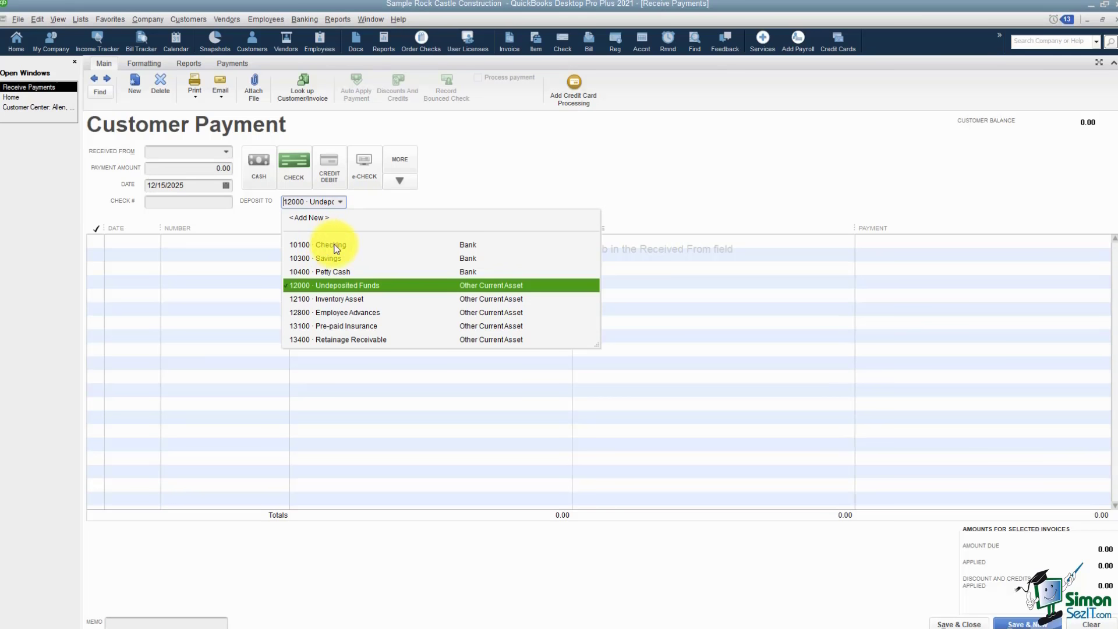
Close the blank Customer Payment form without recording a payment
click(1114, 20)
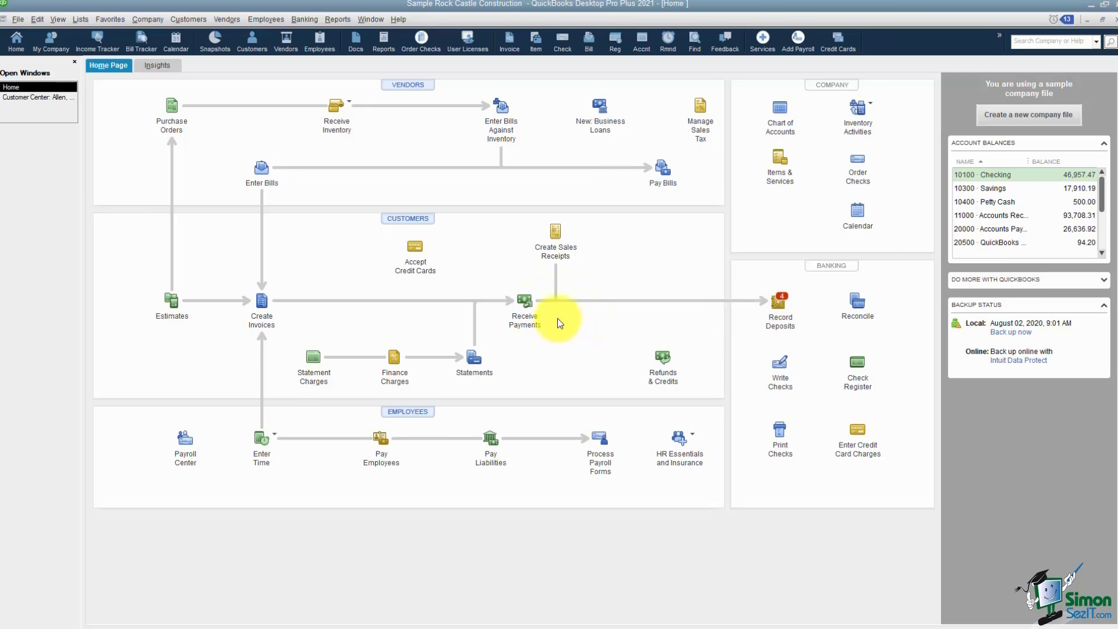
Select all four undeposited payments (two 01/14/2026, 12/15/2025 cash, 12/14/2025 check) for deposit
click(779, 323)
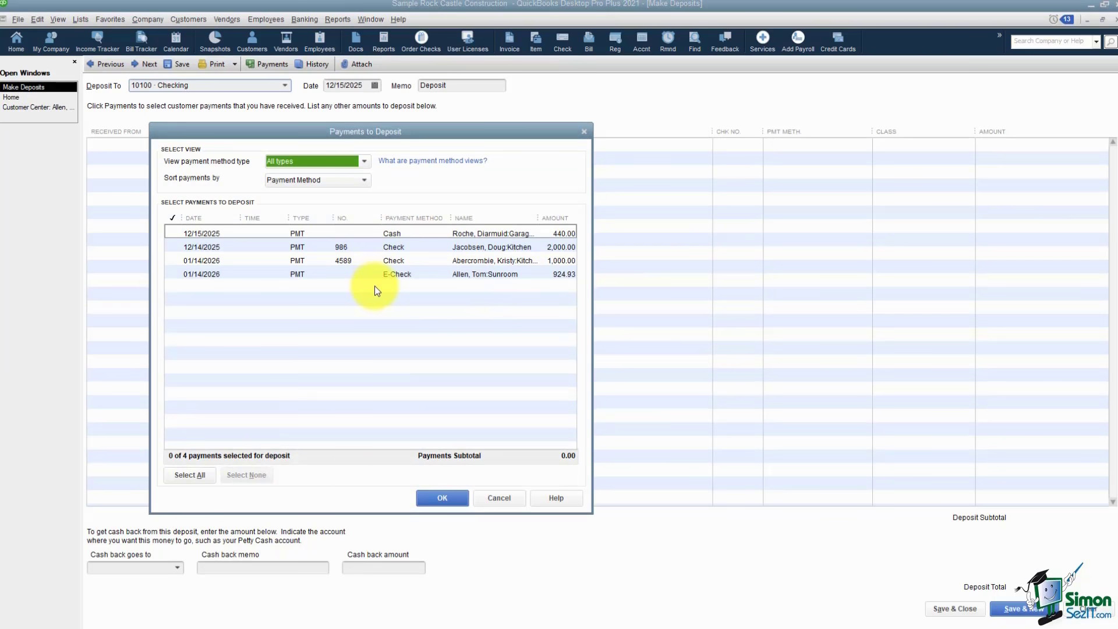
click(179, 275)
click(179, 261)
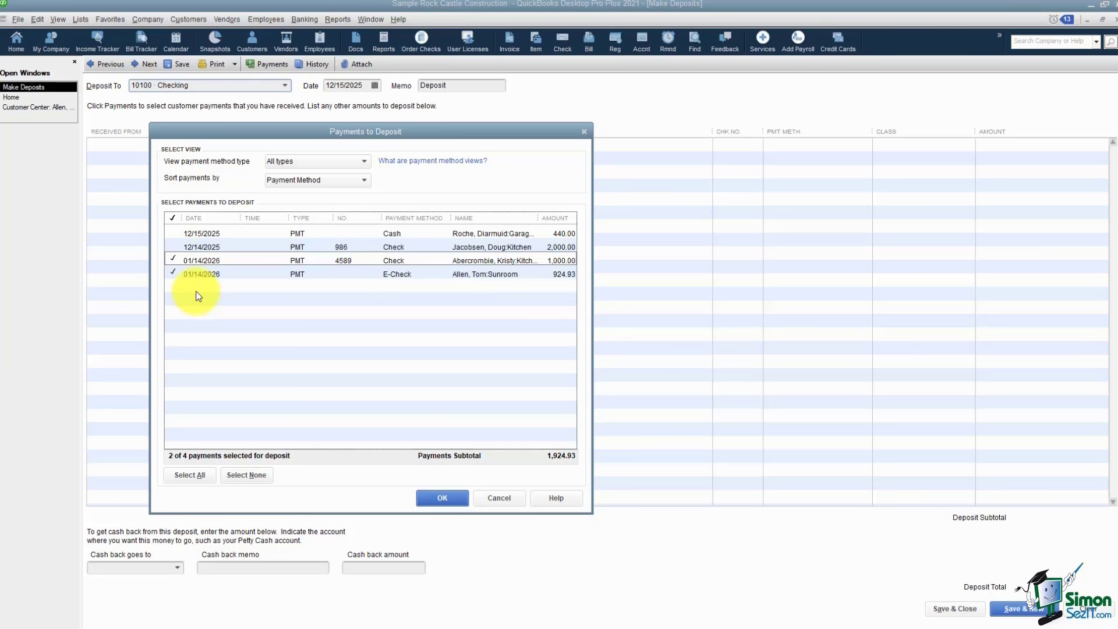
click(175, 234)
click(175, 247)
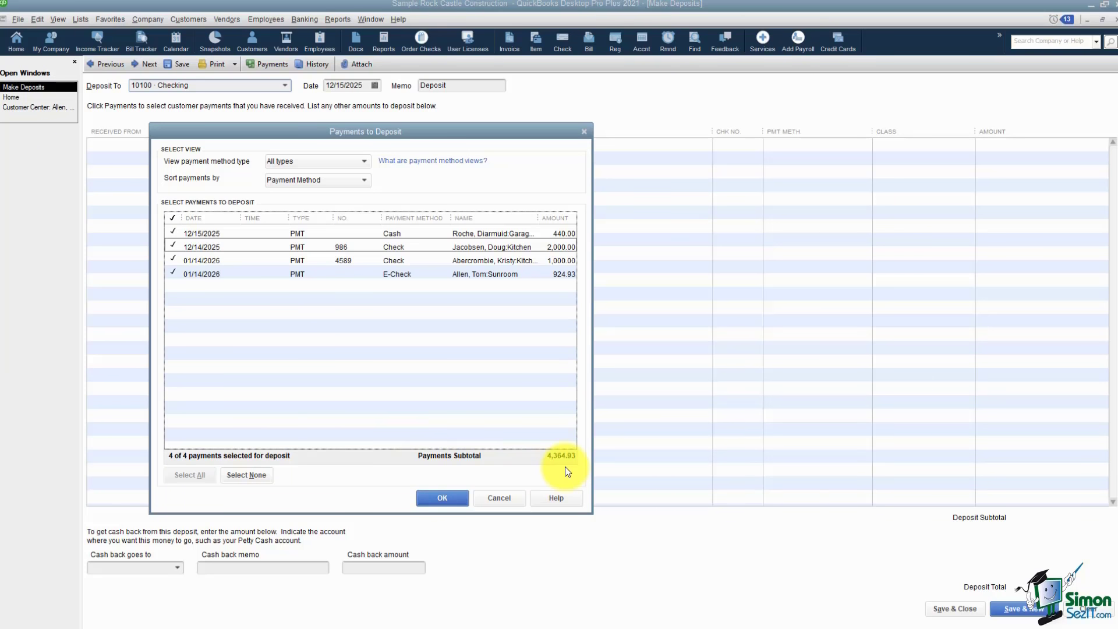
click(443, 498)
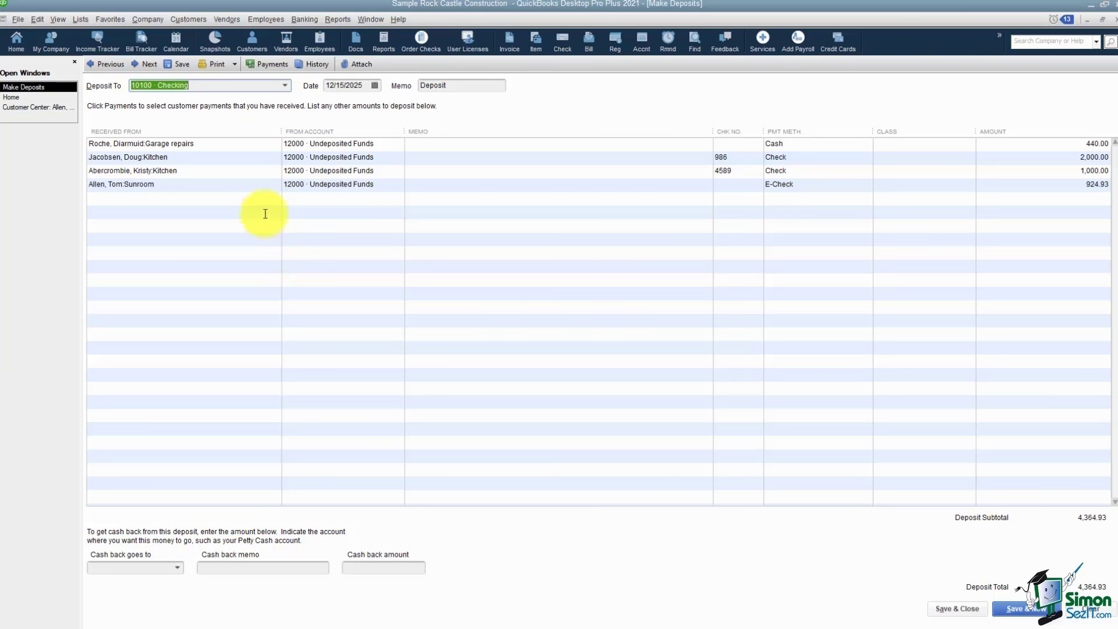
click(285, 88)
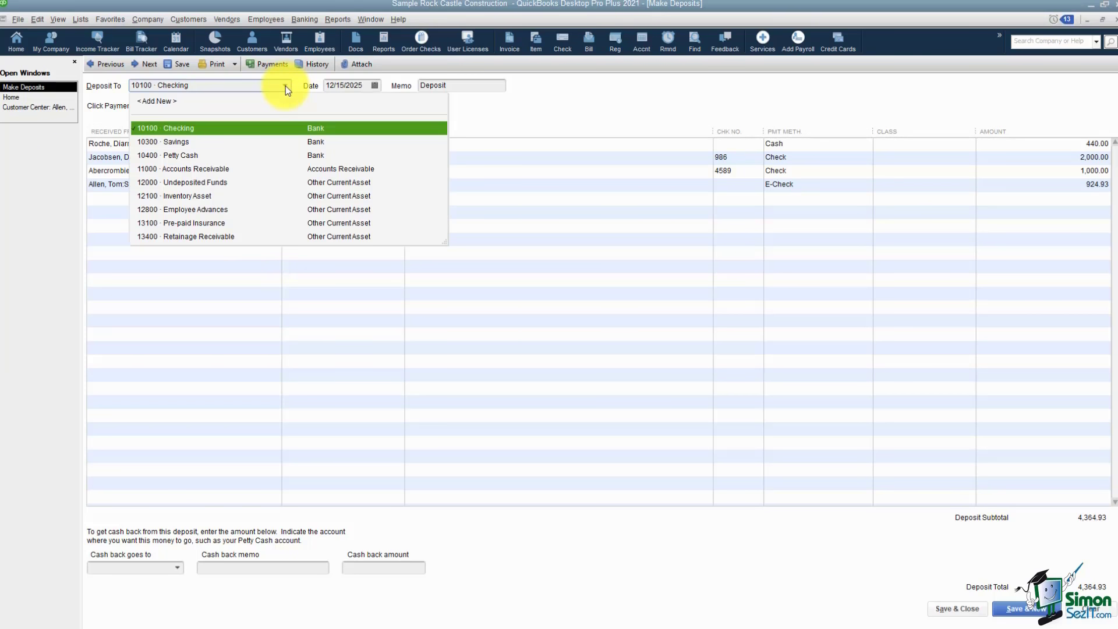
click(203, 133)
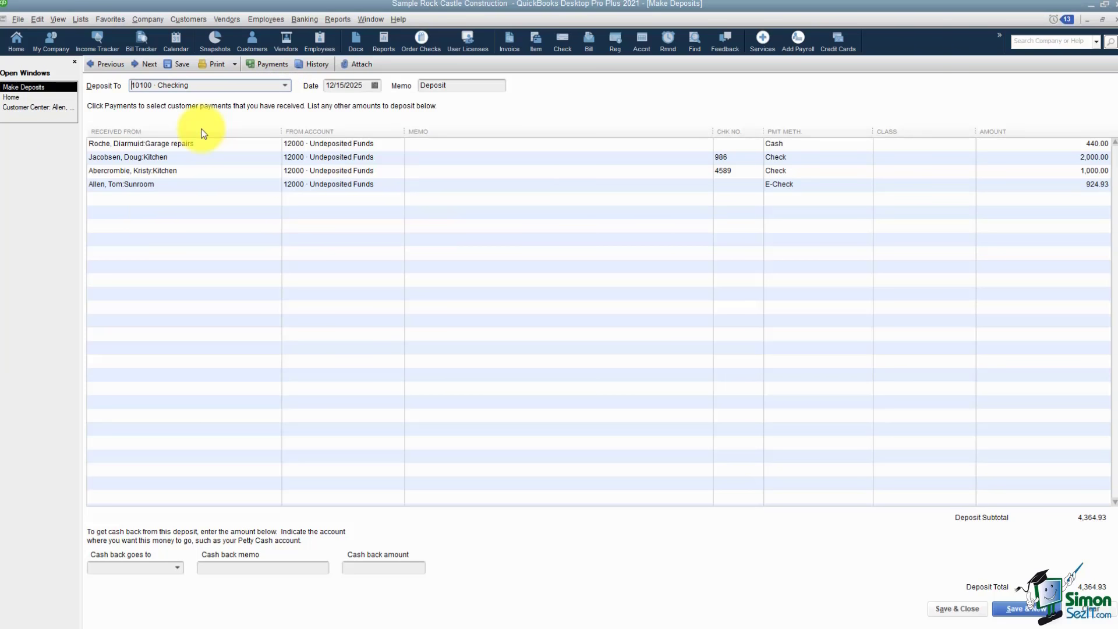
click(375, 86)
click(420, 105)
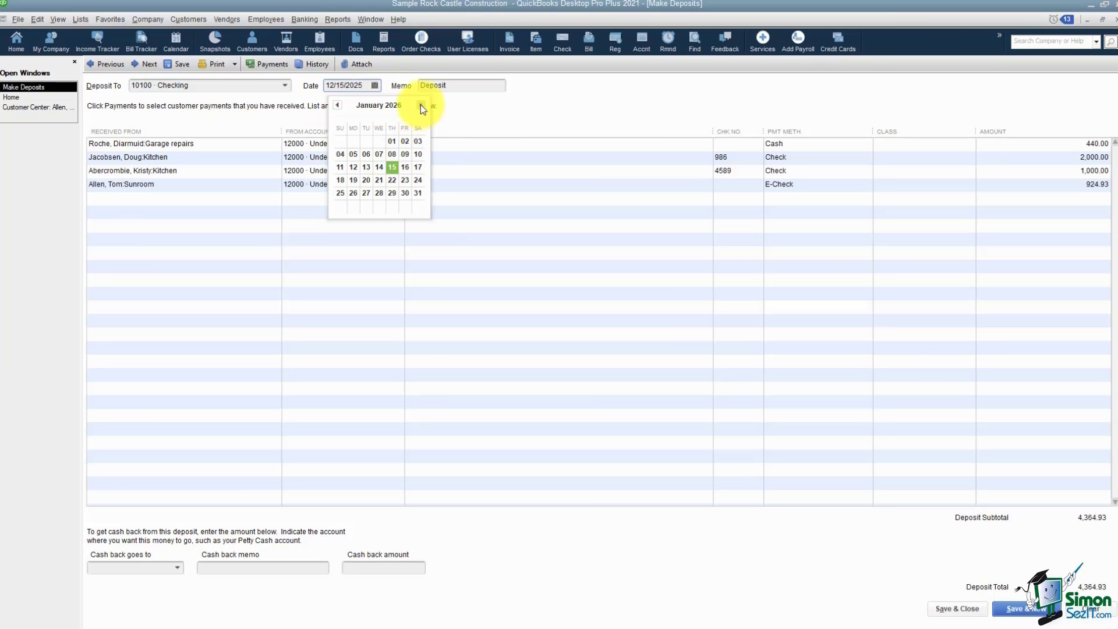
click(379, 180)
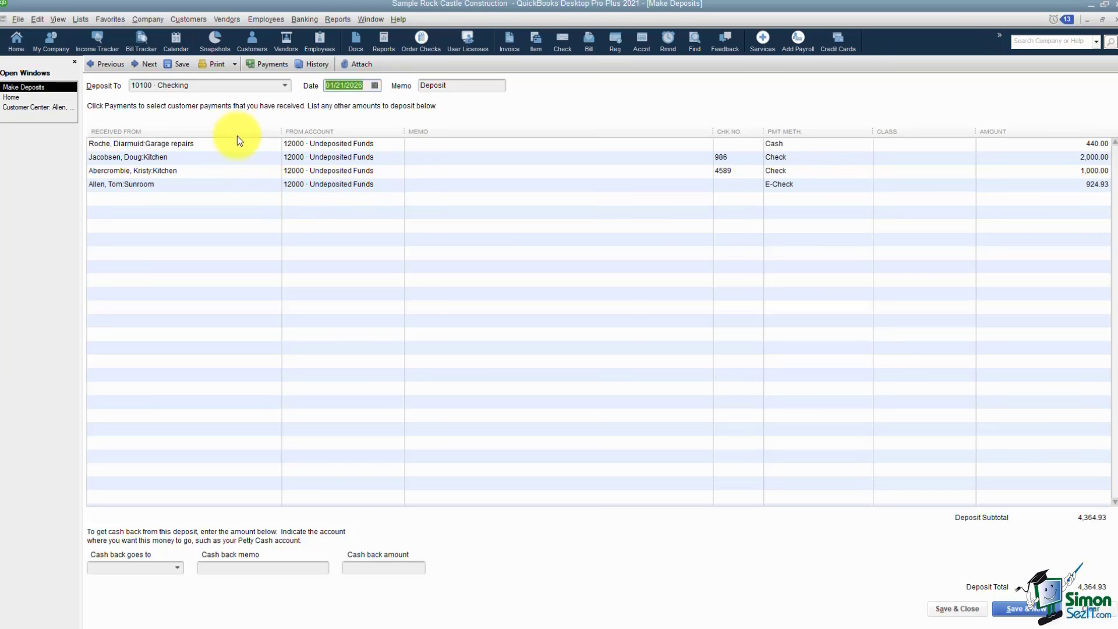
click(384, 145)
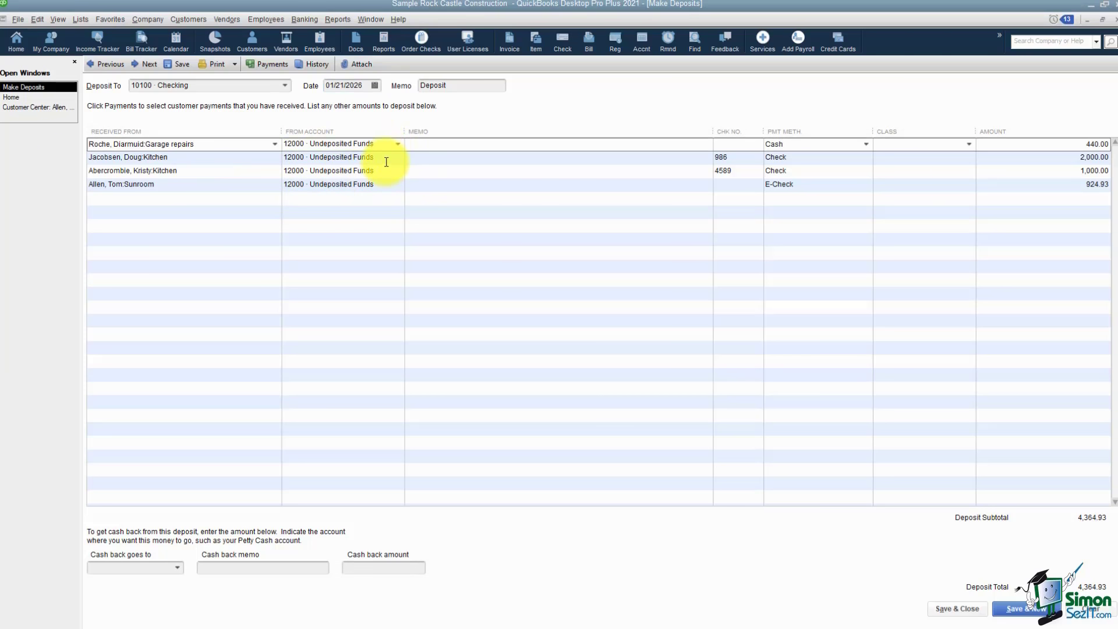
click(387, 158)
click(387, 171)
click(387, 185)
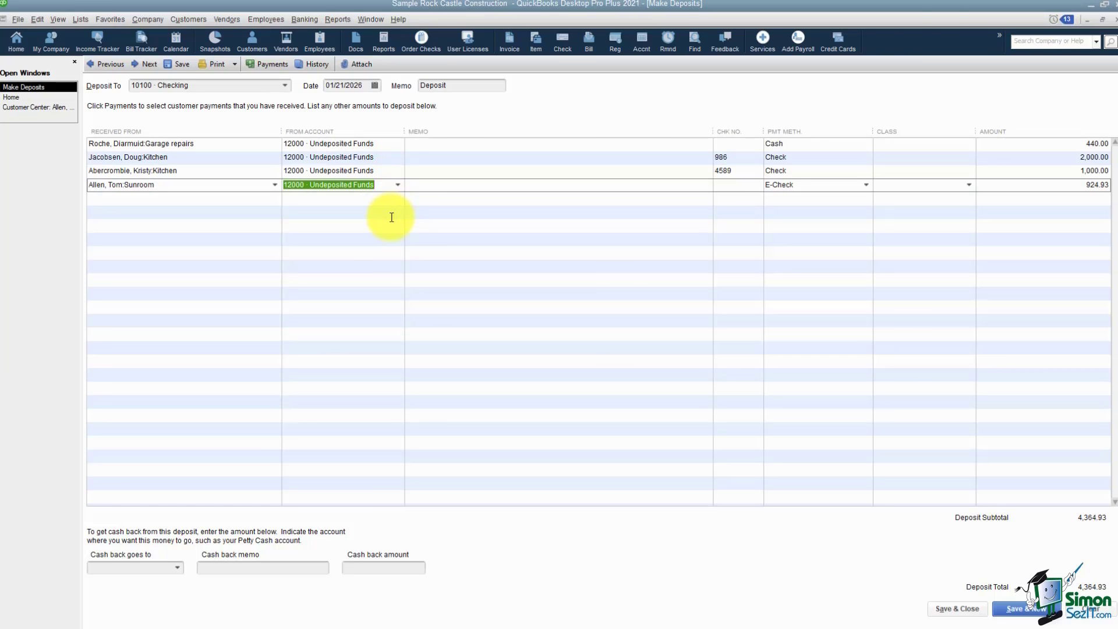
click(395, 145)
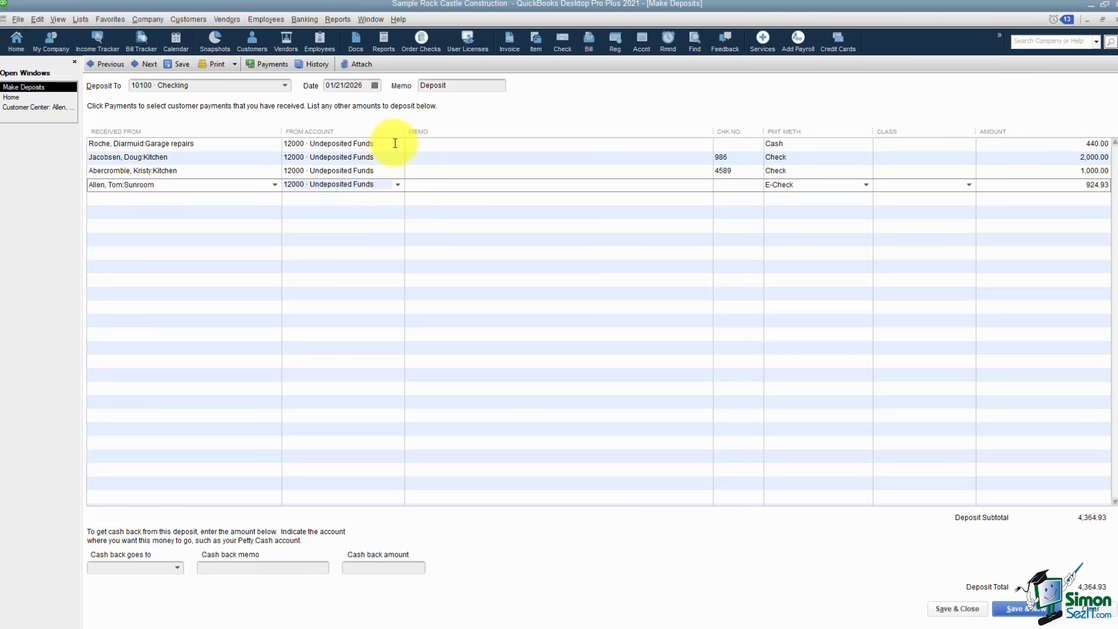
click(396, 144)
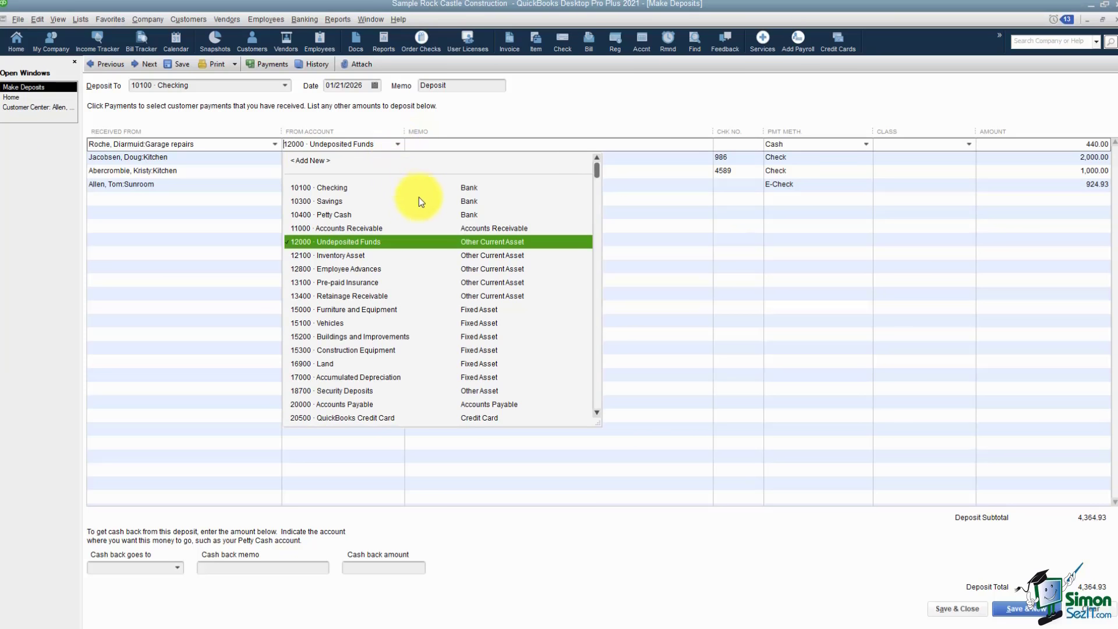
drag(596, 173, 582, 274)
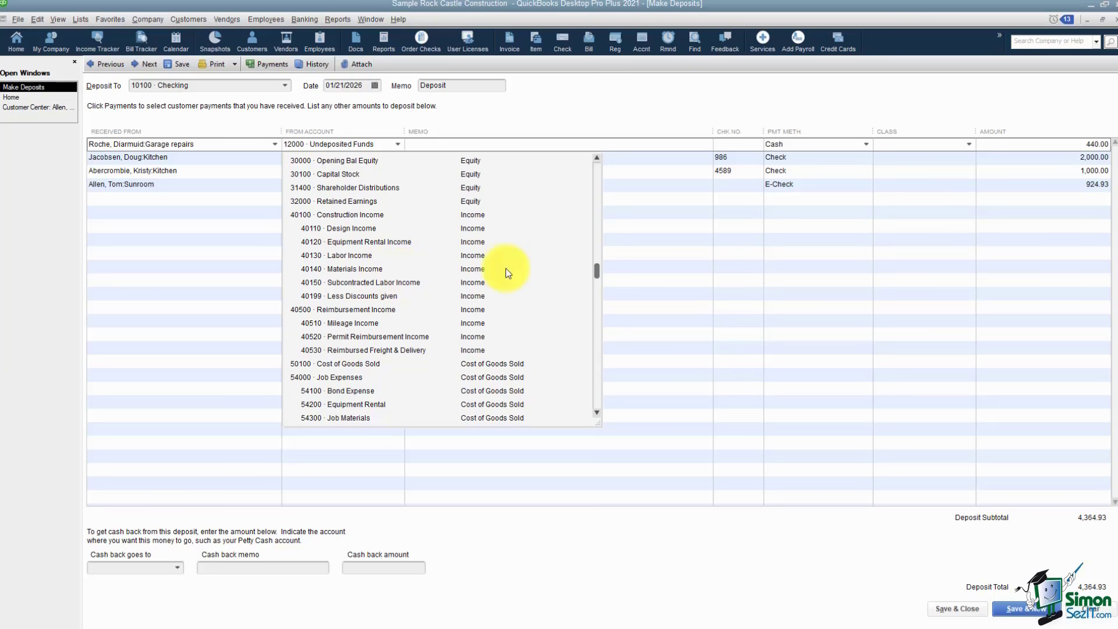
click(674, 217)
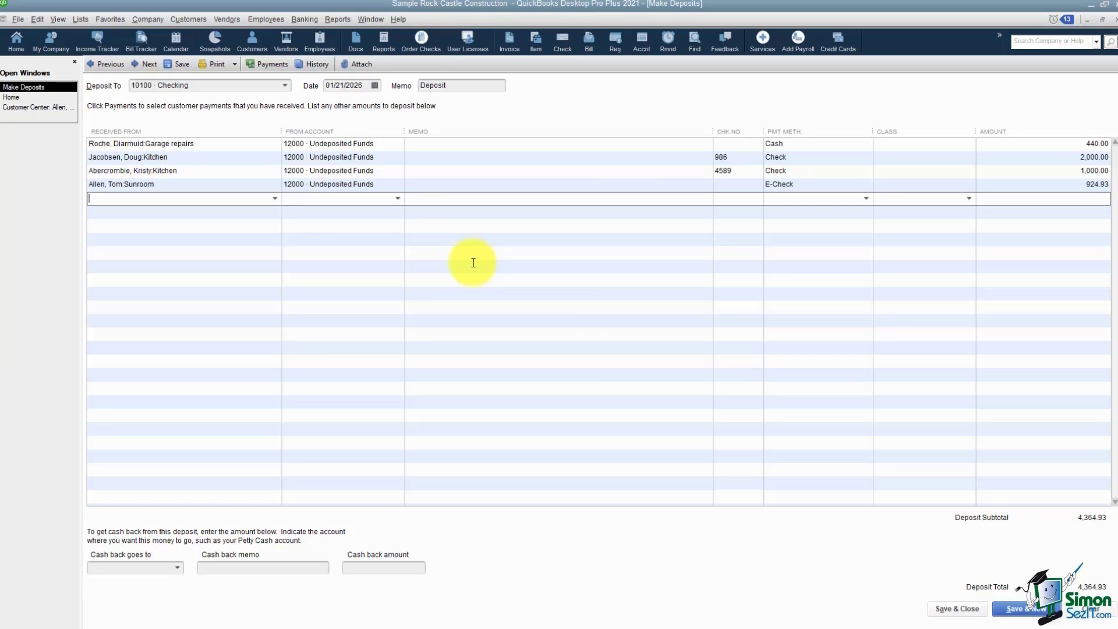
Add a deposit line from 30100 Capital Stock for 1,000.00
click(398, 199)
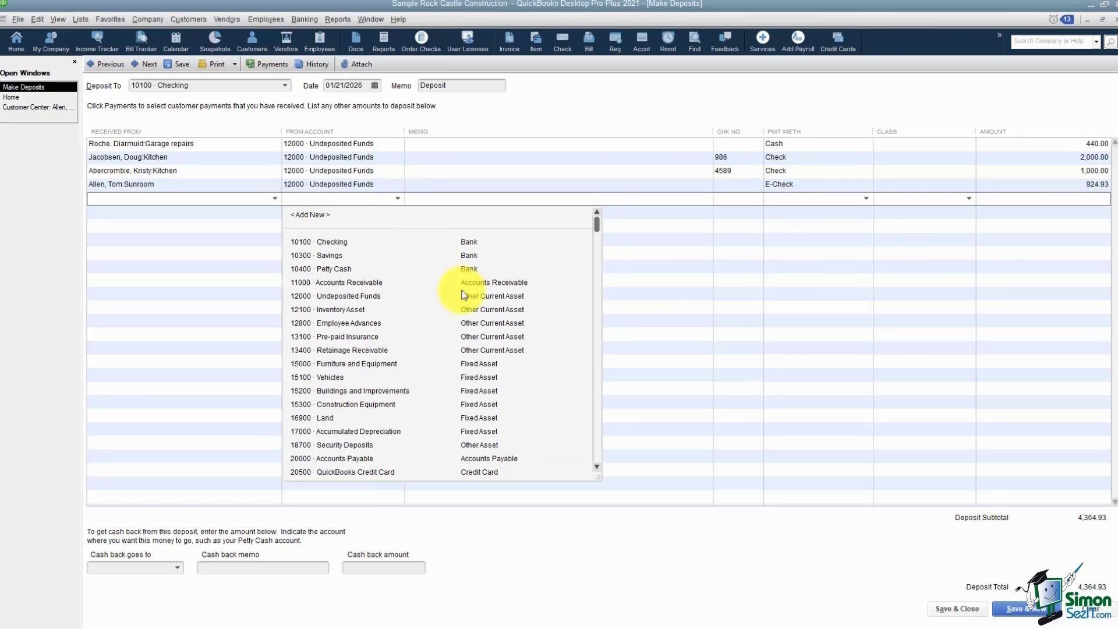
drag(597, 230, 596, 307)
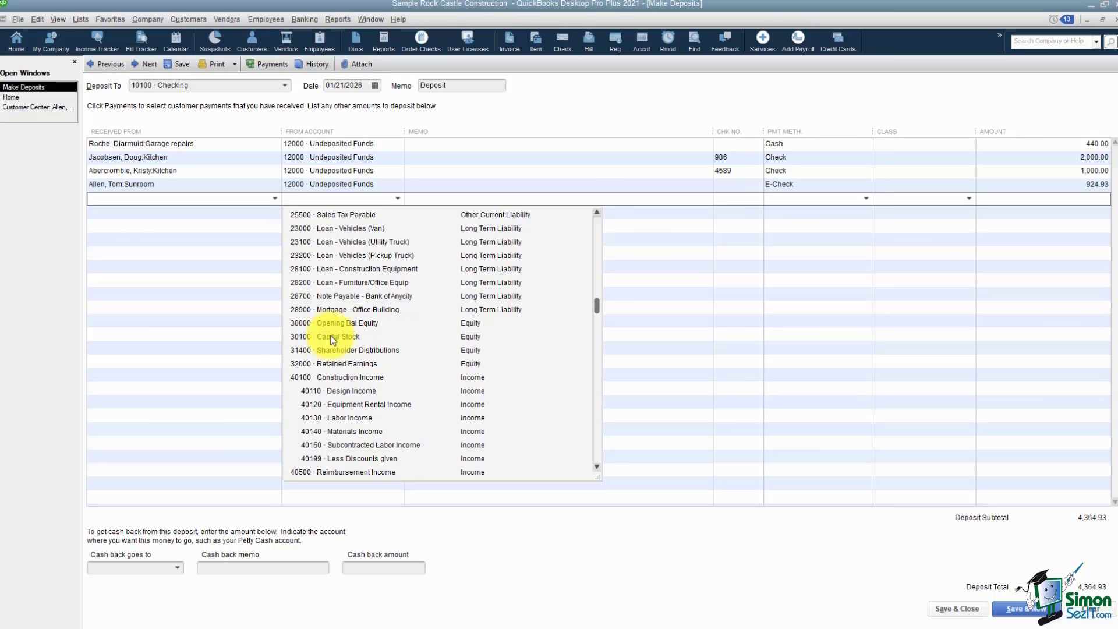
click(348, 338)
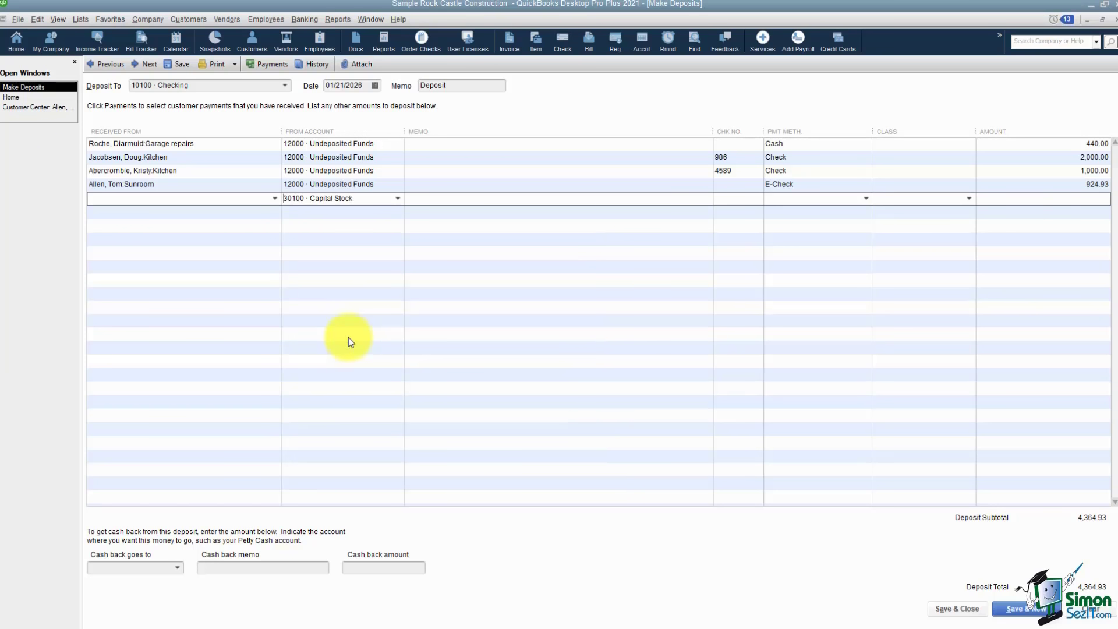
click(994, 199)
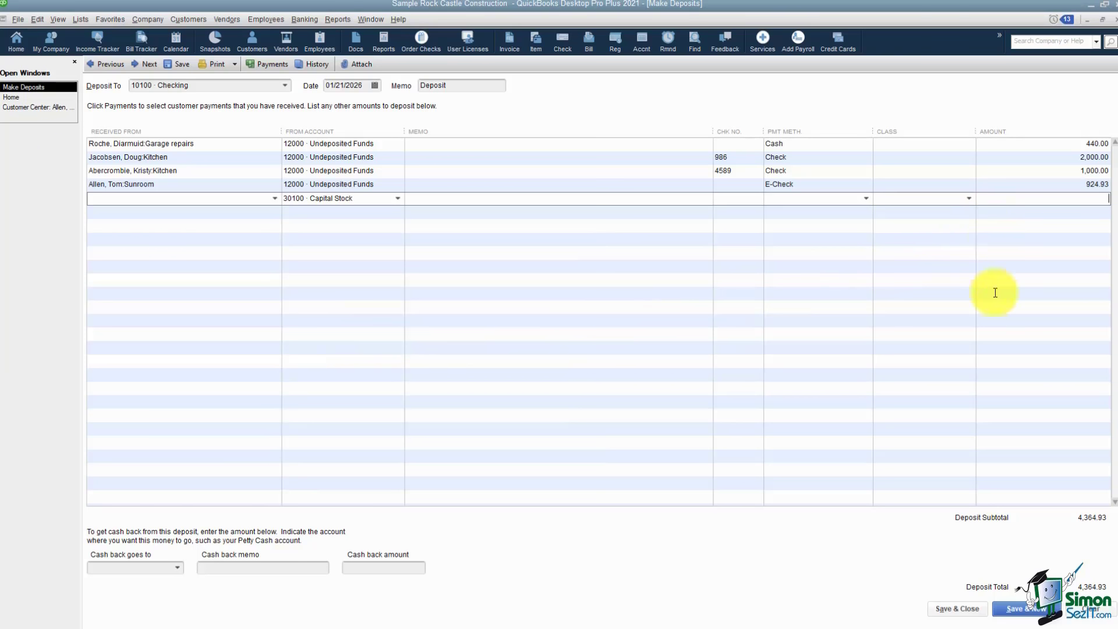
text(1,000.00)
key(Tab)
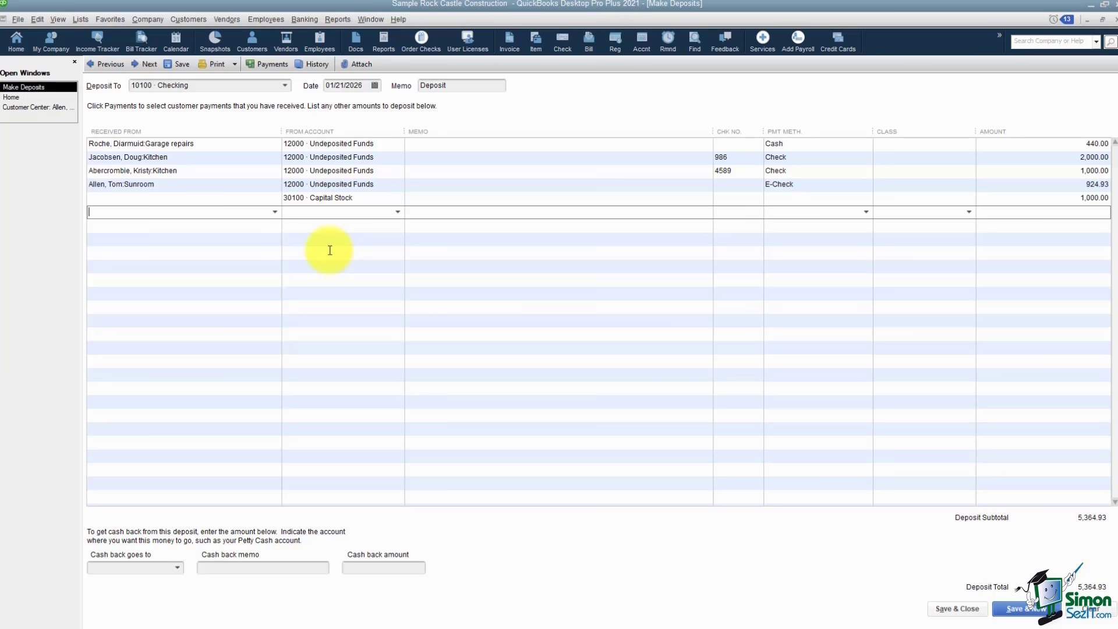
Browse the account list for the next deposit line and dismiss it without choosing
click(398, 212)
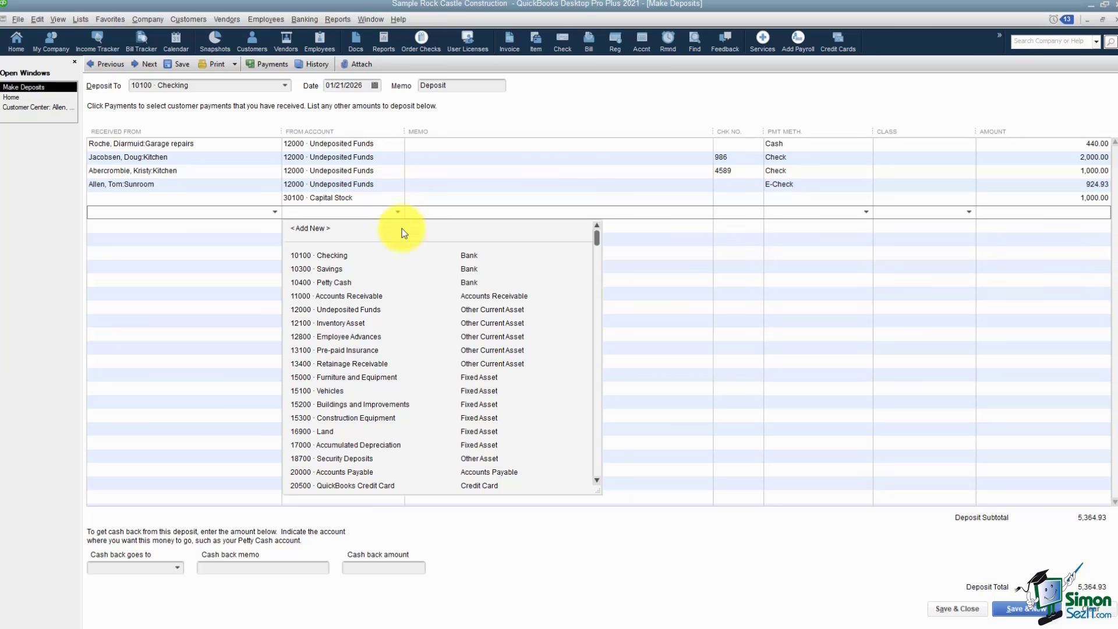
drag(595, 245, 574, 408)
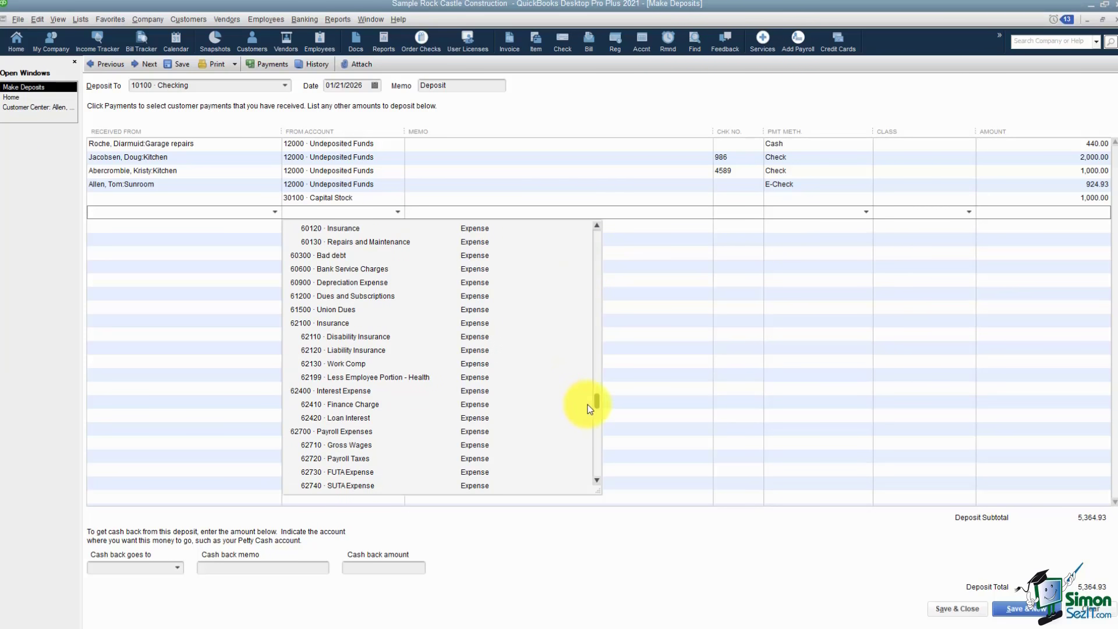
drag(599, 403, 599, 428)
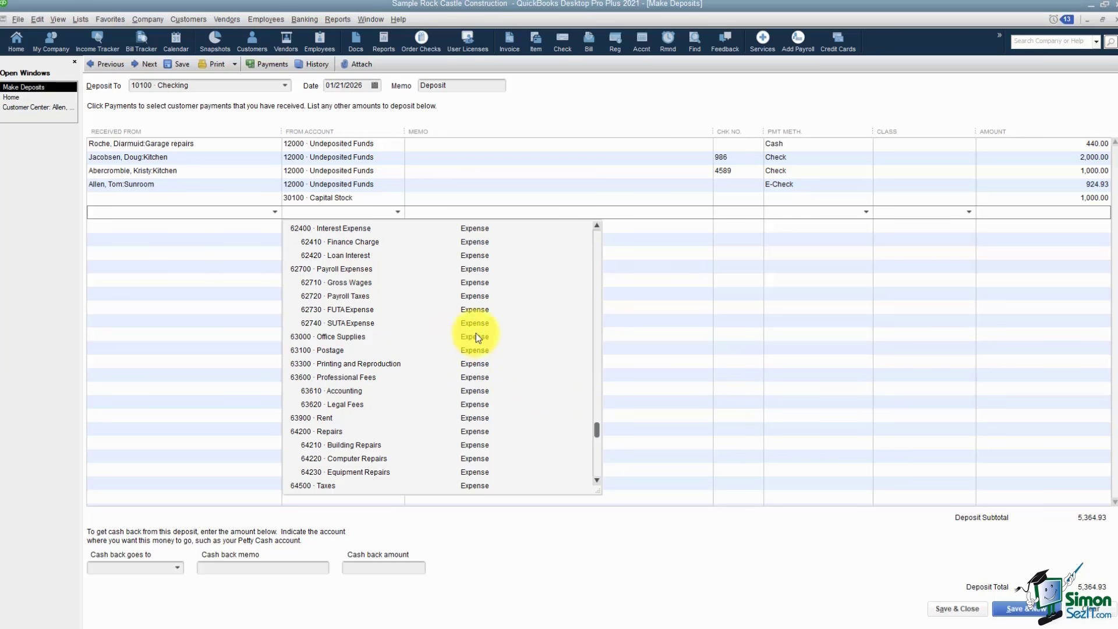
click(641, 228)
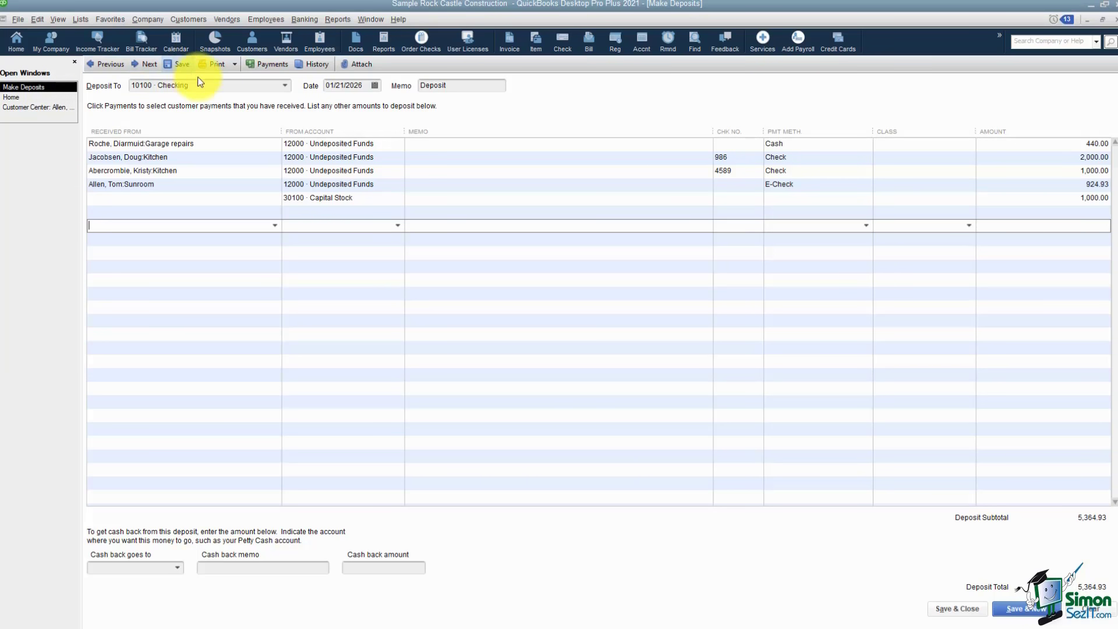
Check the print options, confirm all four payments are included, then save the 5,364.93 deposit
click(234, 65)
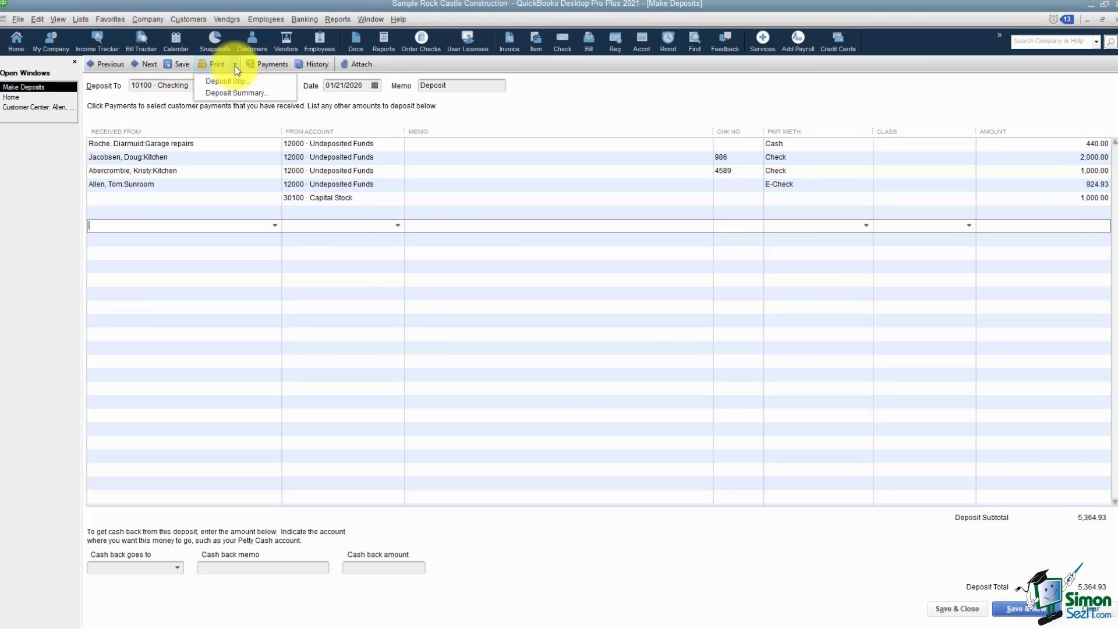
click(274, 95)
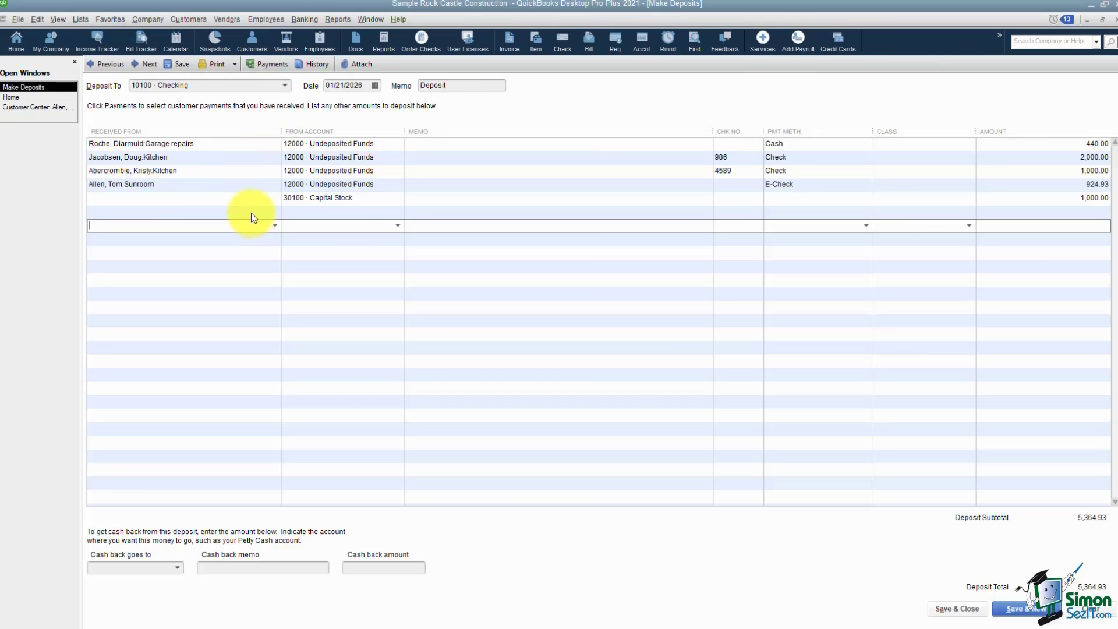
click(268, 64)
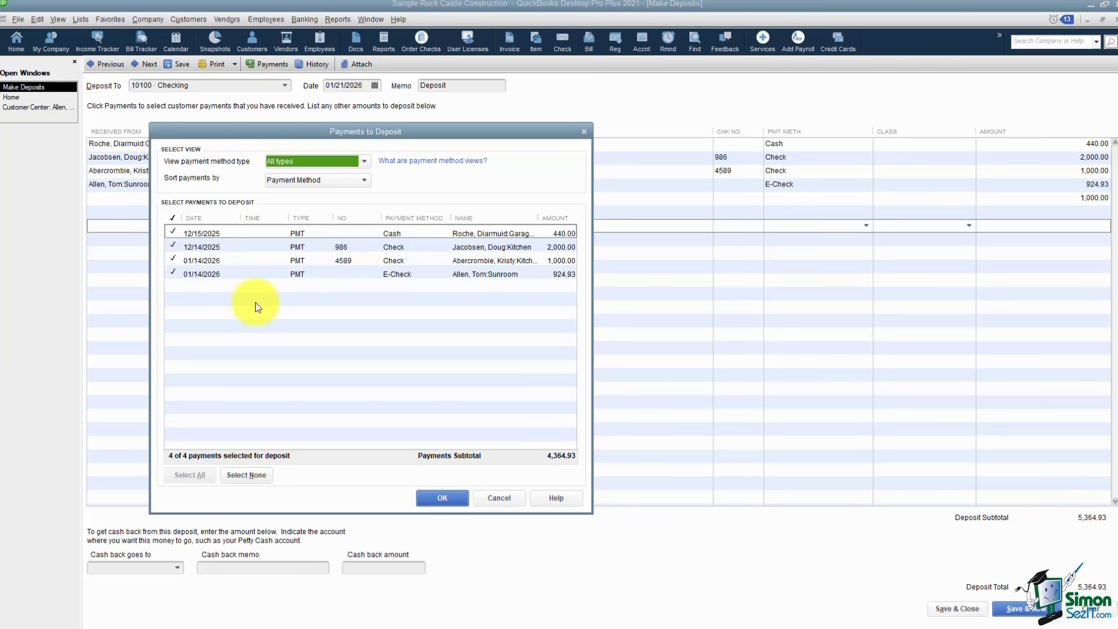
click(440, 499)
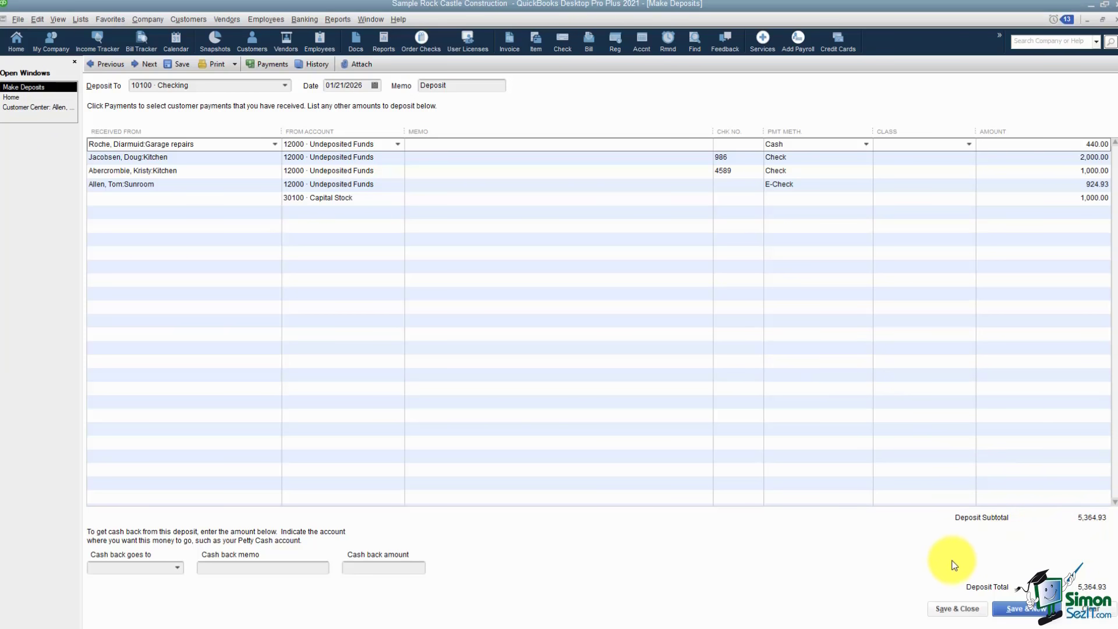
click(952, 611)
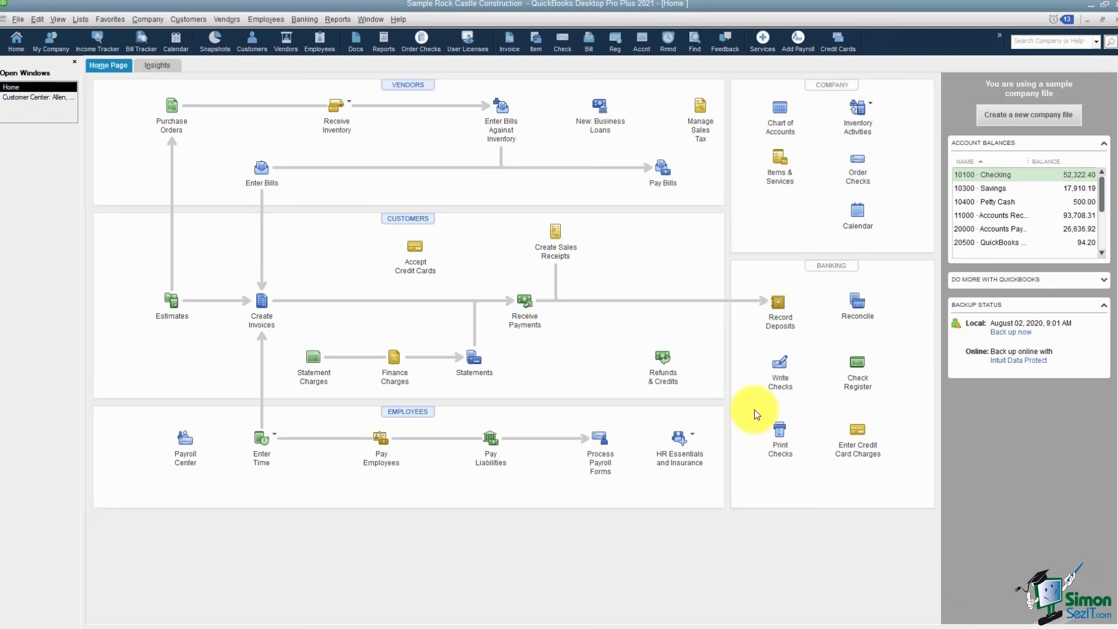
click(861, 377)
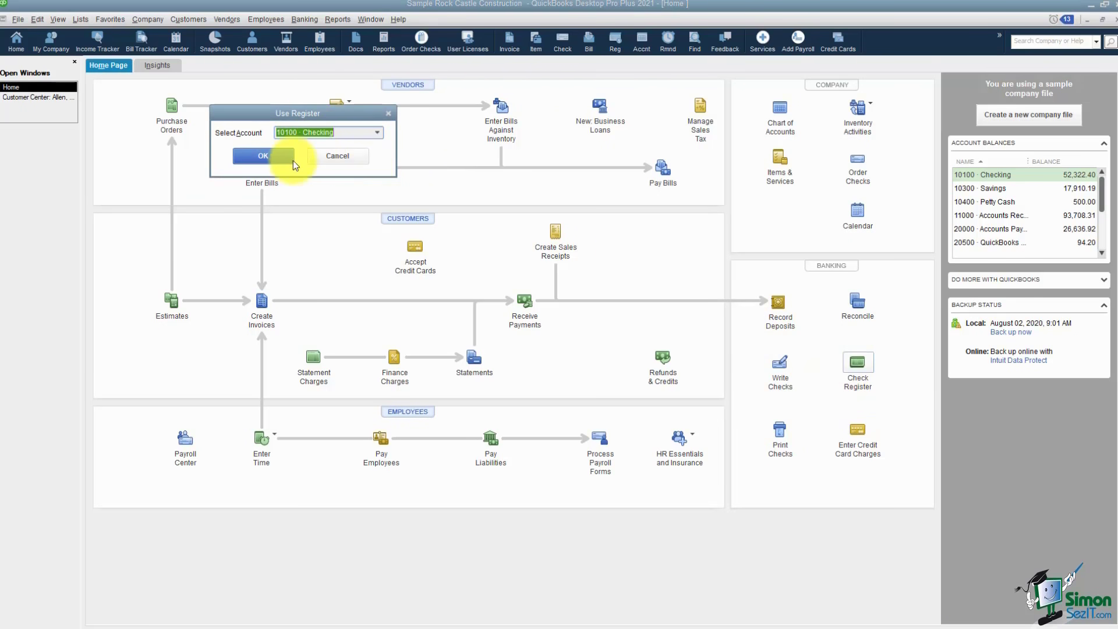
click(276, 157)
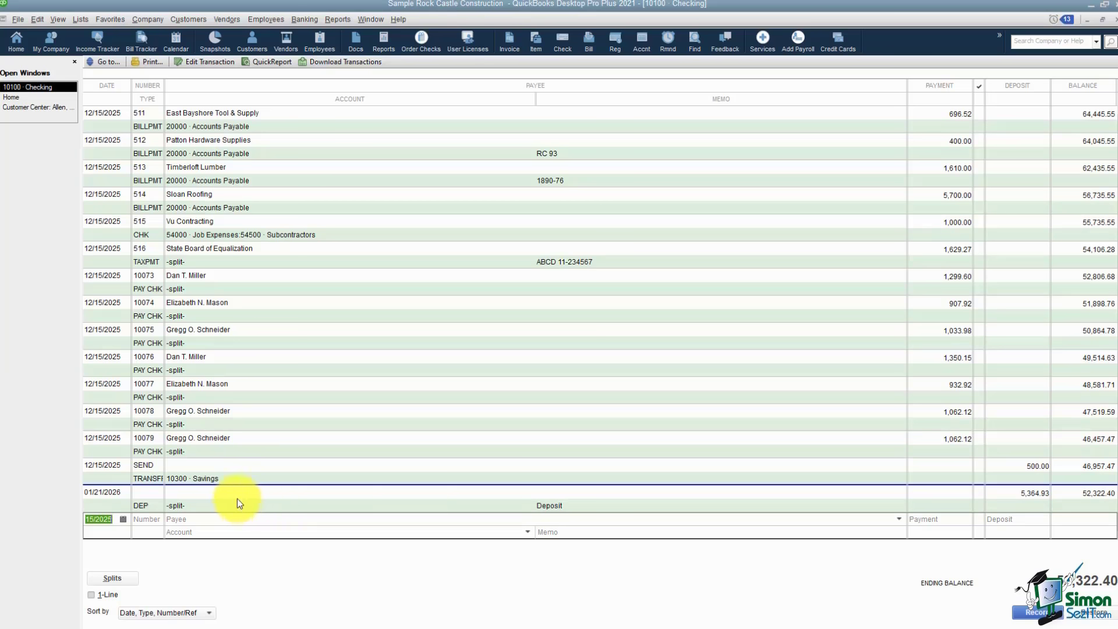
double_click(146, 510)
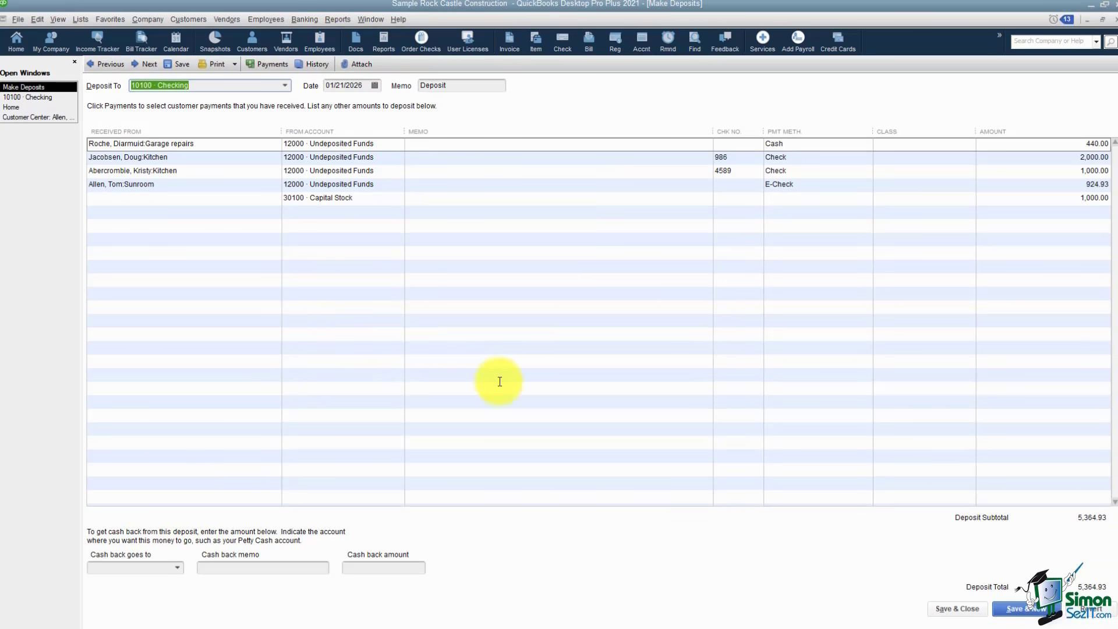
click(978, 609)
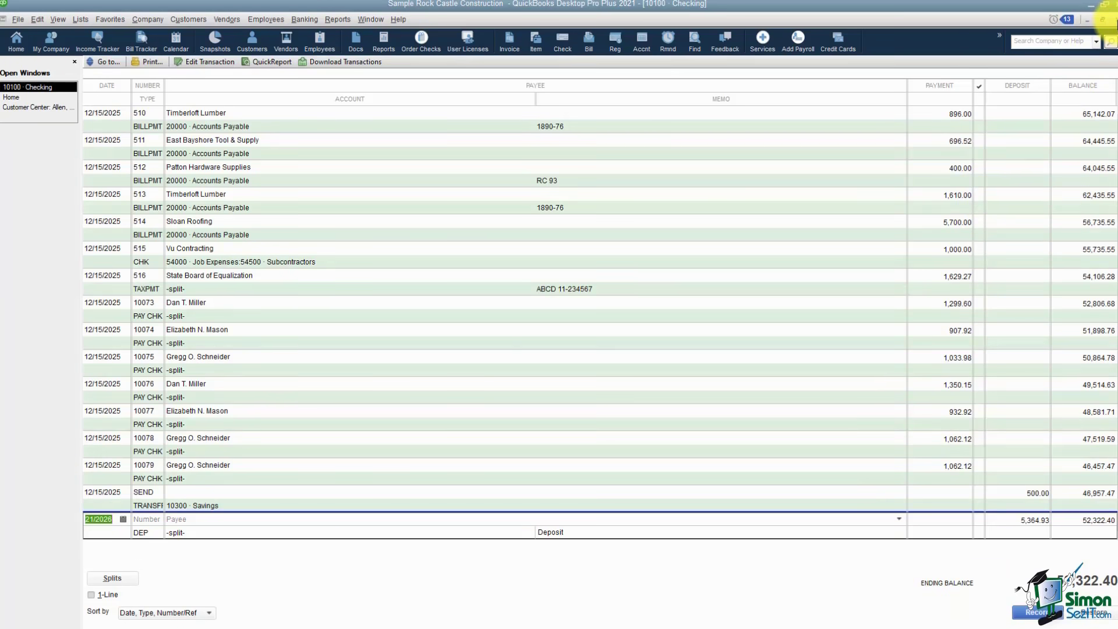
click(1114, 19)
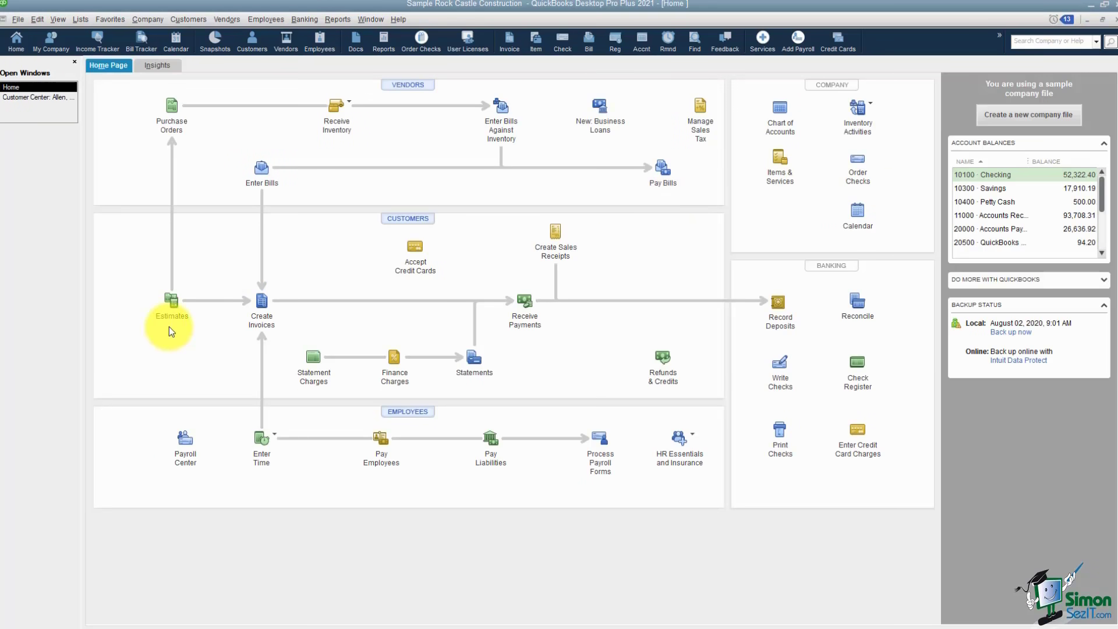
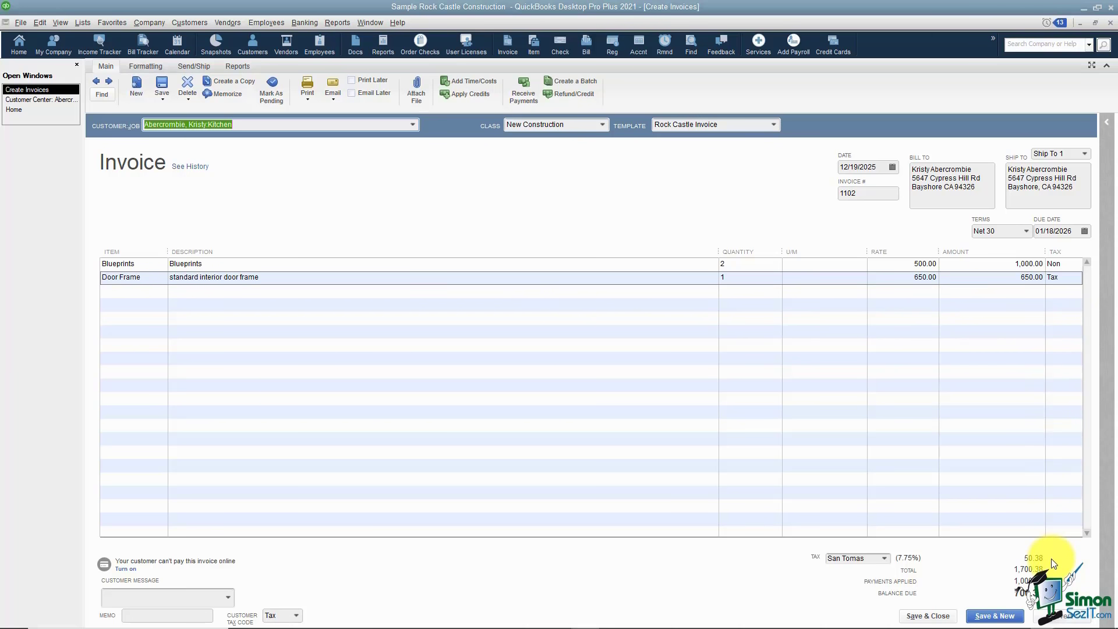
Save and close invoice 1102 for the customer's Kitchen job
click(928, 617)
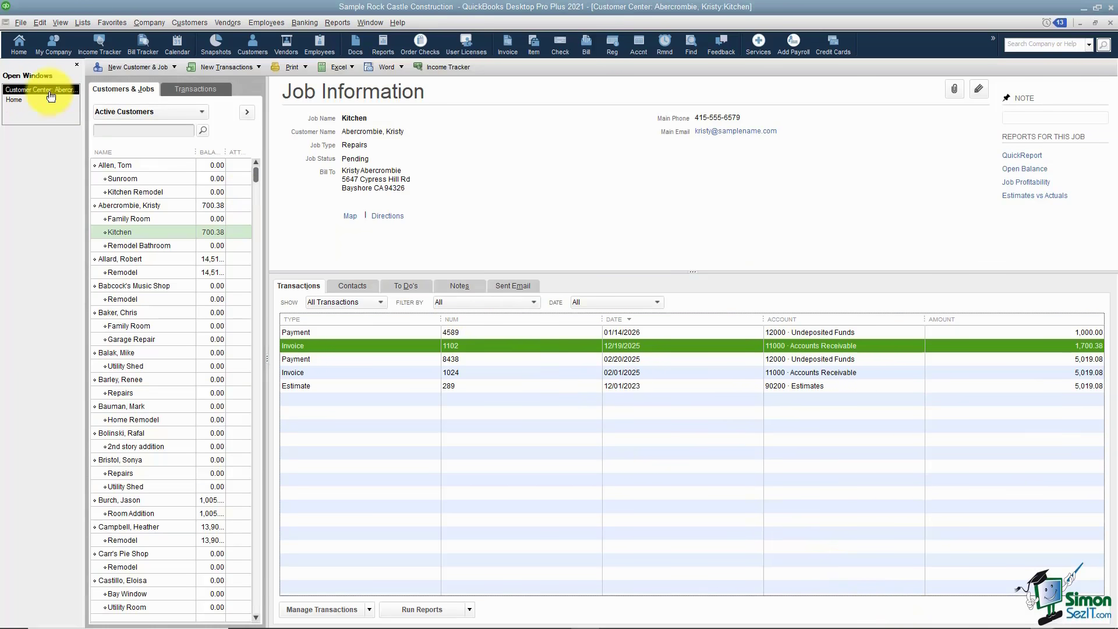
Start a credit memo for the customer's Kitchen job, class New Construction, dated 01/15/2026
click(24, 101)
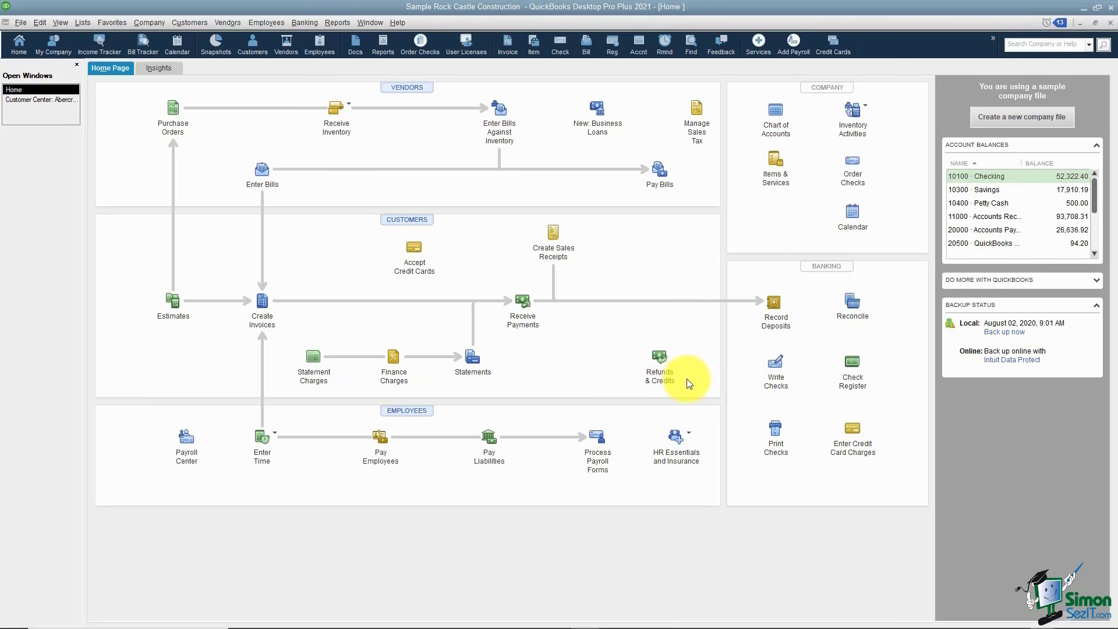
click(668, 377)
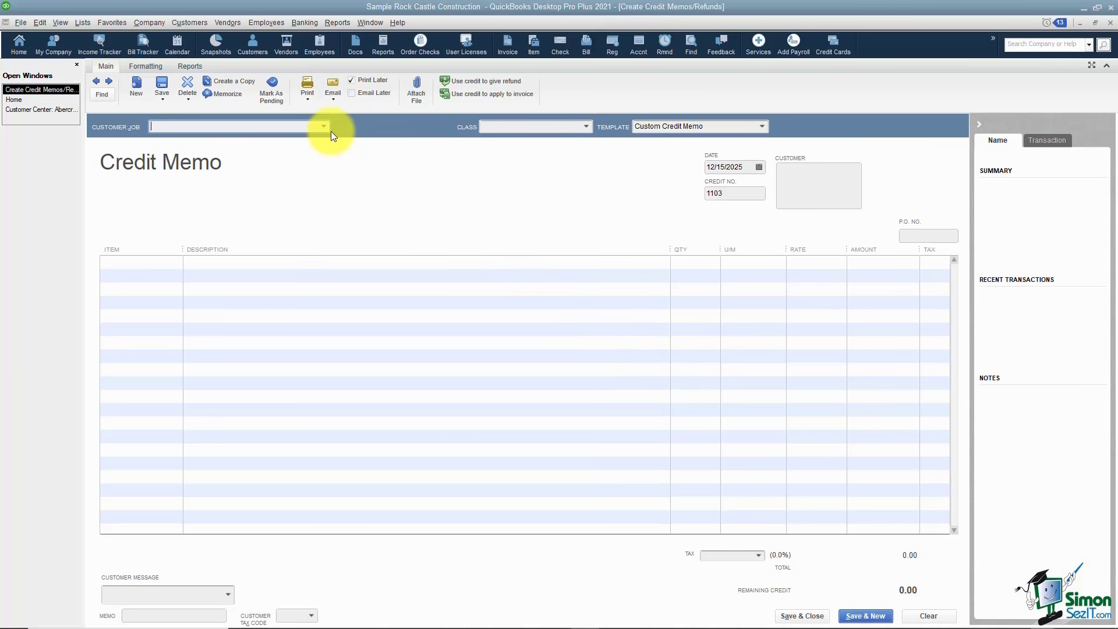
click(324, 127)
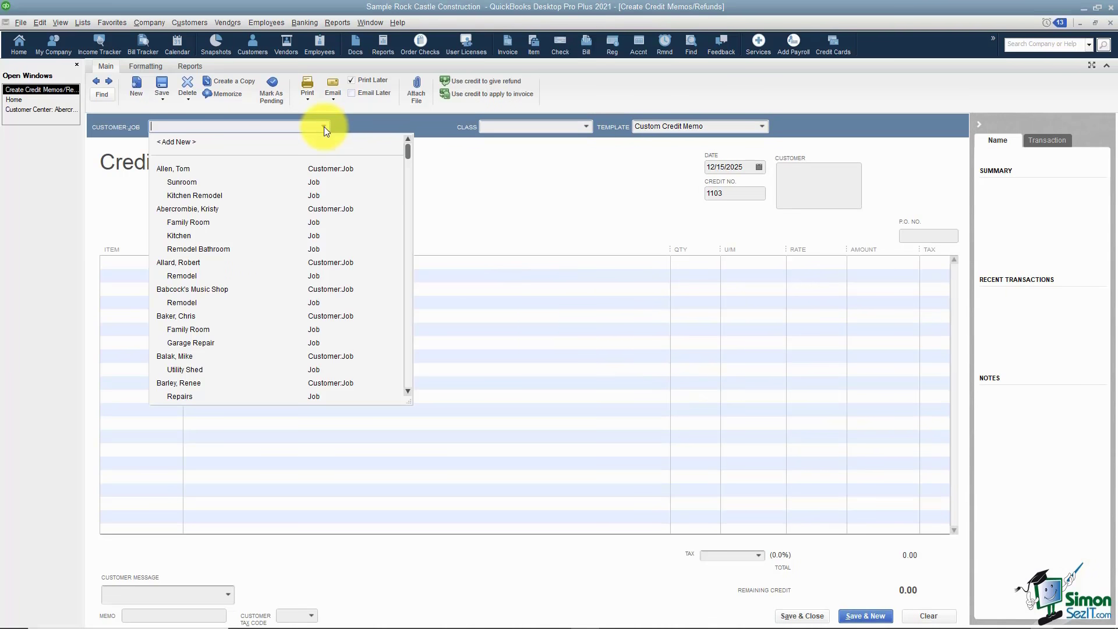
click(197, 237)
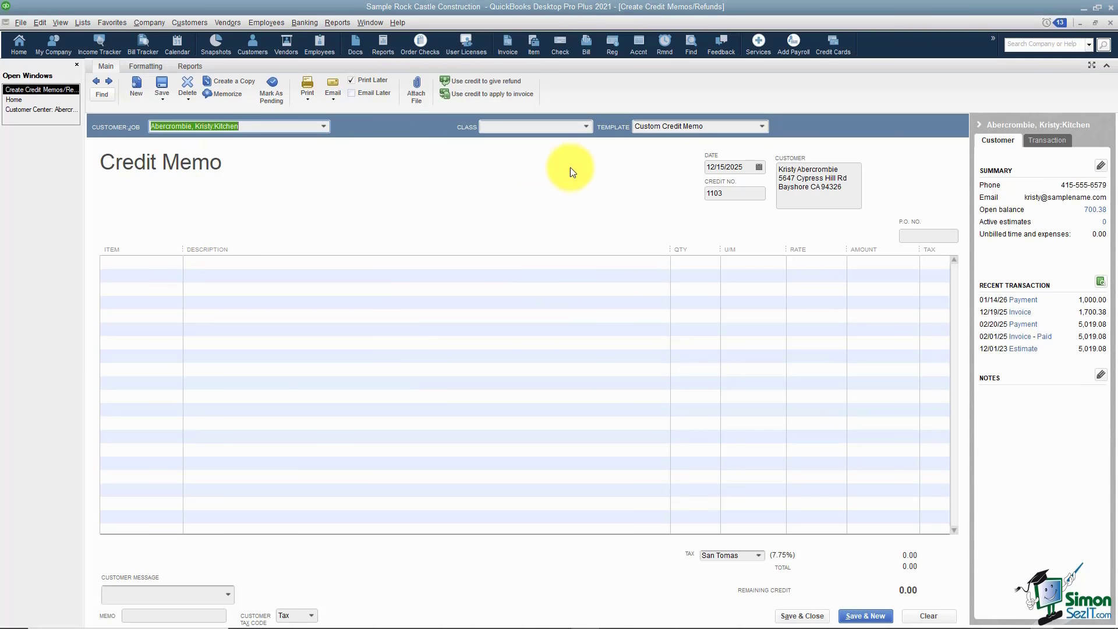
click(586, 127)
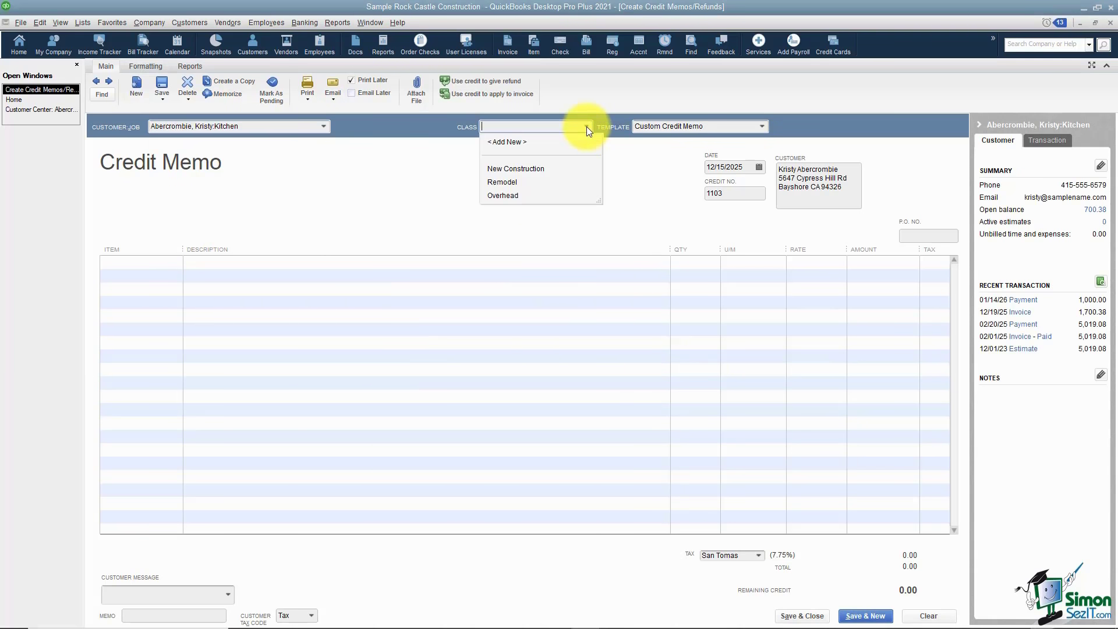
click(522, 169)
click(760, 167)
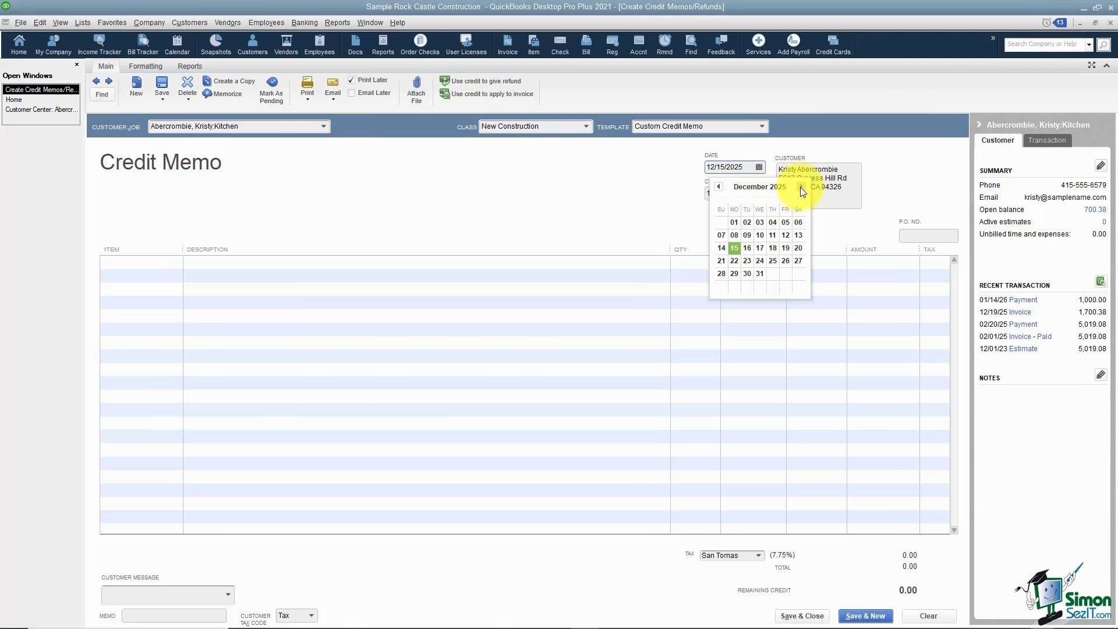
click(801, 187)
click(772, 249)
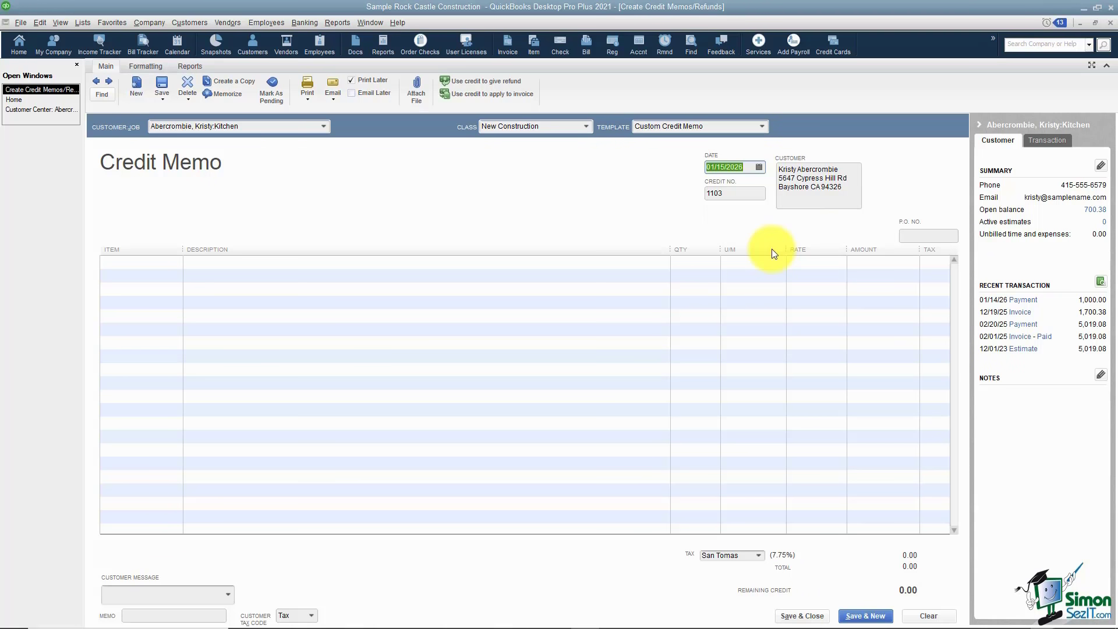
Add one Door Frame at a rate of 650 to the credit memo
click(168, 264)
text(Door Frame)
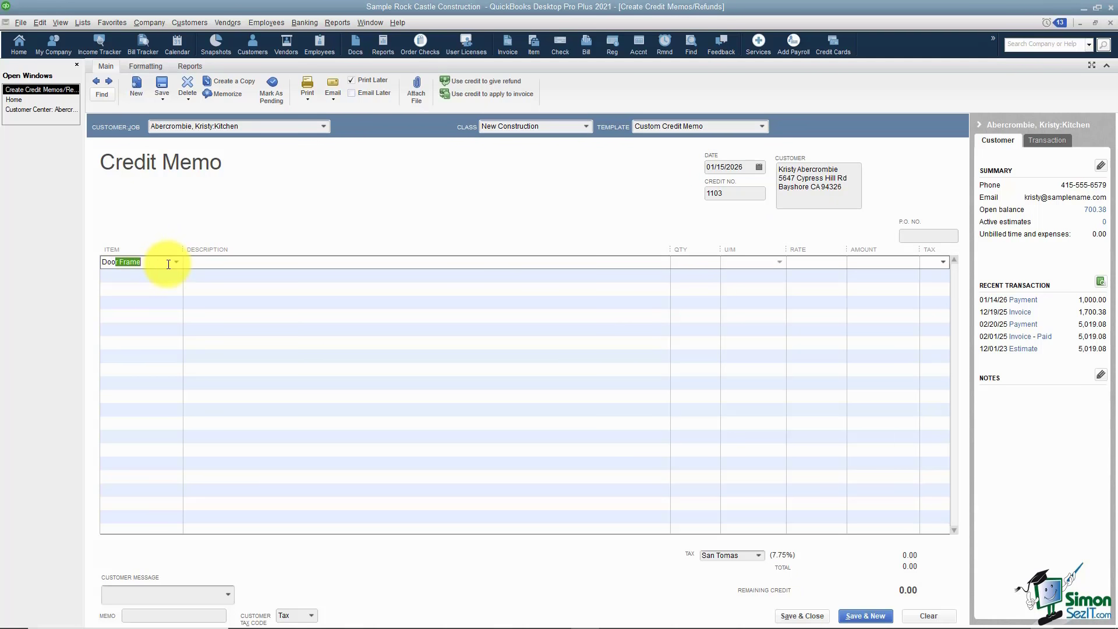
key(Tab)
key(Tab)
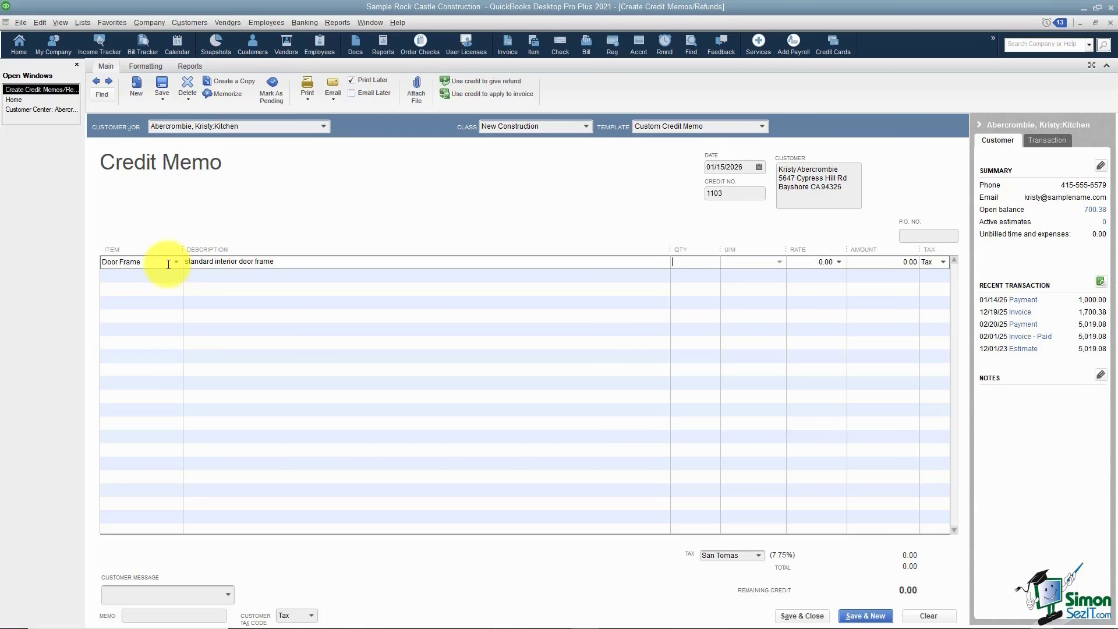
text(1)
key(Tab)
text(650)
key(Tab)
key(Tab)
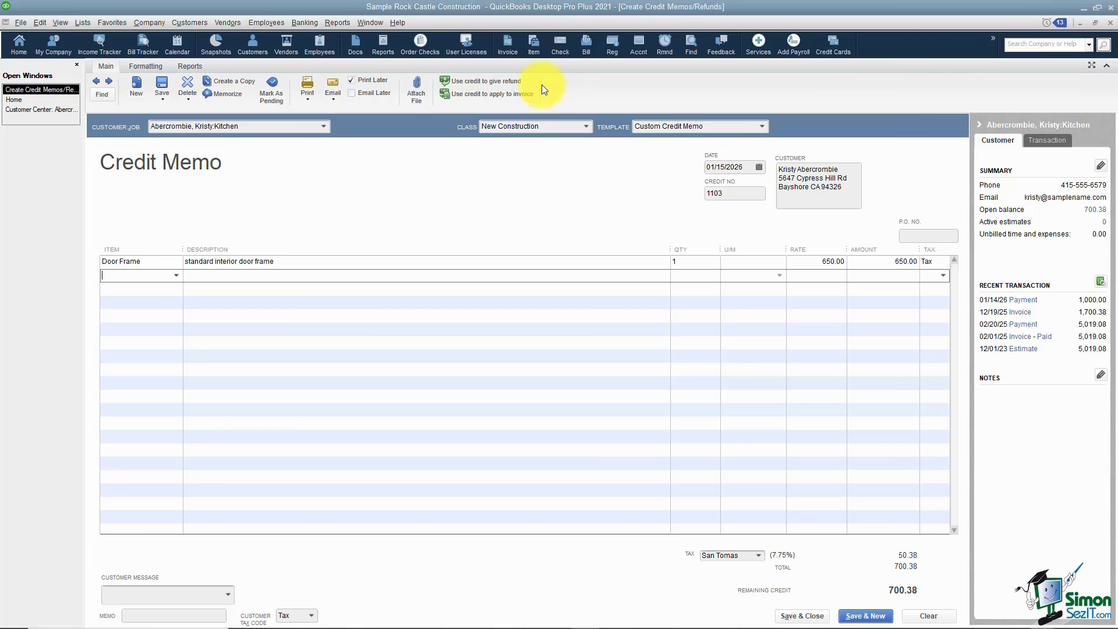
Save credit memo 1103 and apply its 700.38 credit to invoice 1102
click(804, 616)
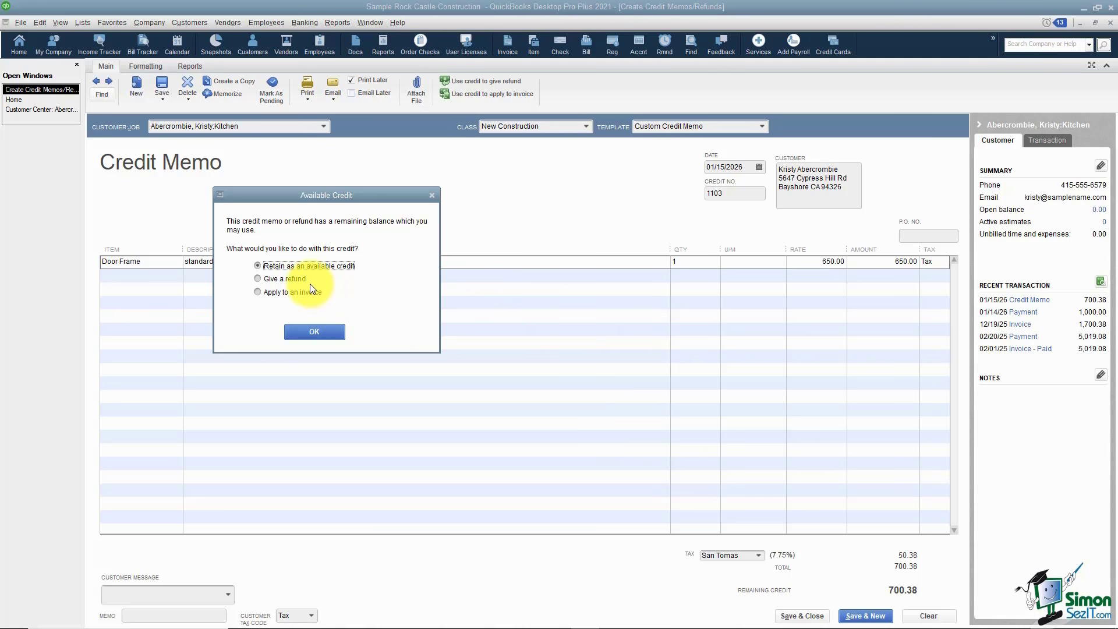
click(258, 292)
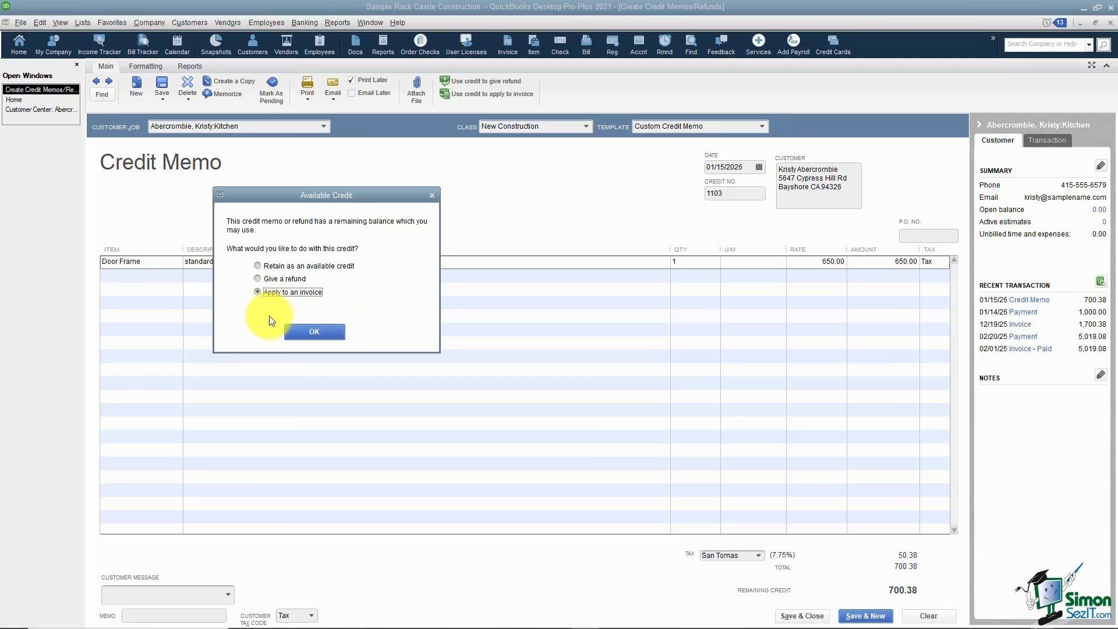
click(312, 332)
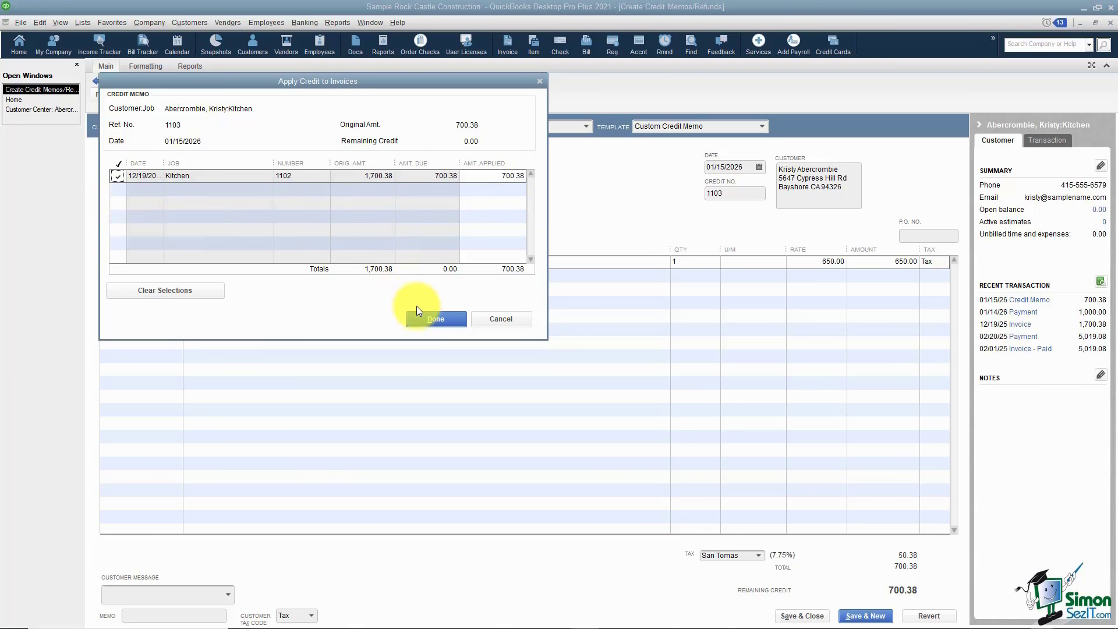
click(434, 319)
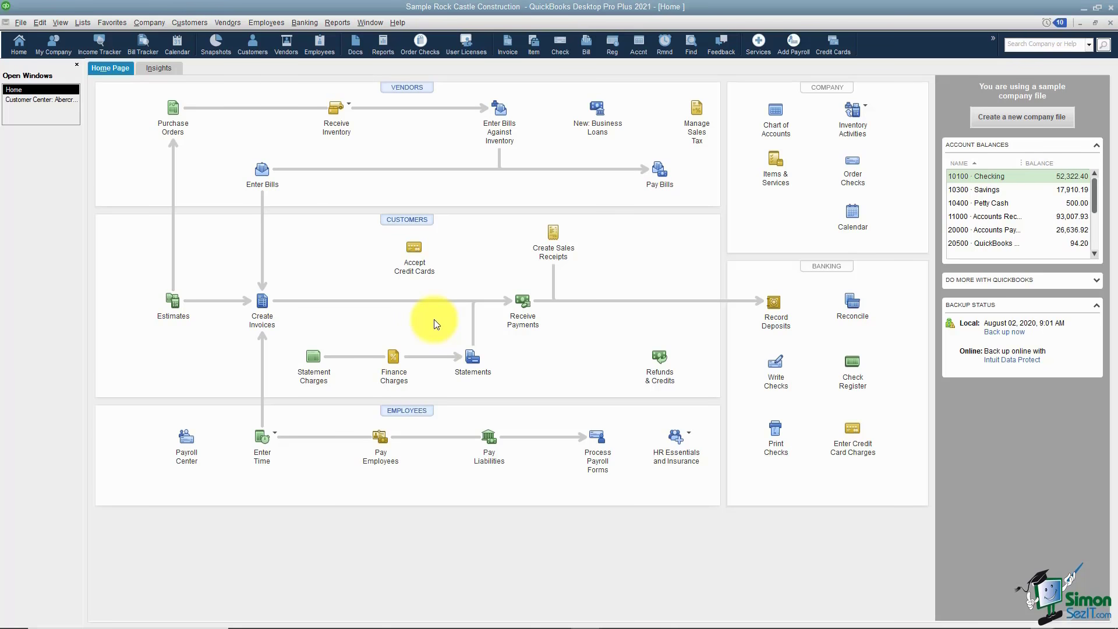
Start another credit memo for the customer's Sunroom job
click(656, 371)
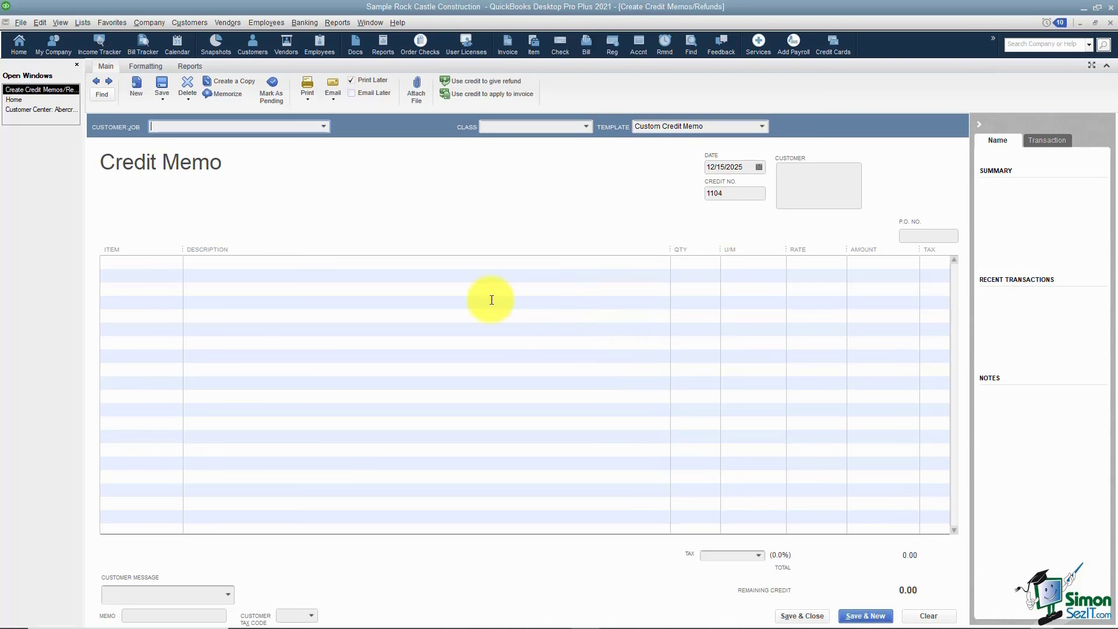
click(322, 128)
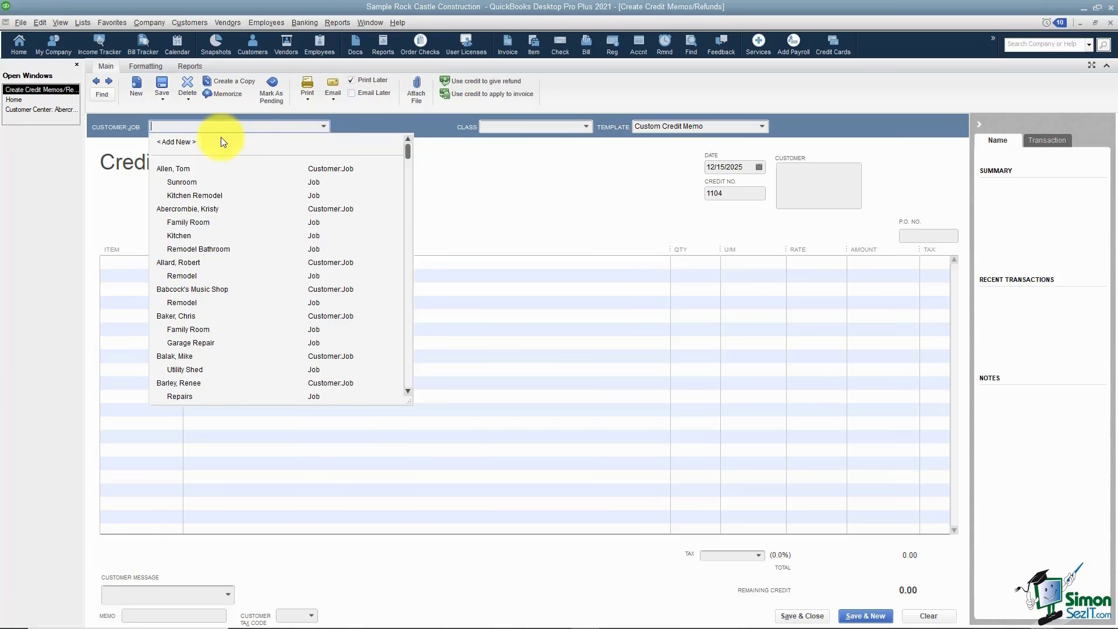
click(190, 182)
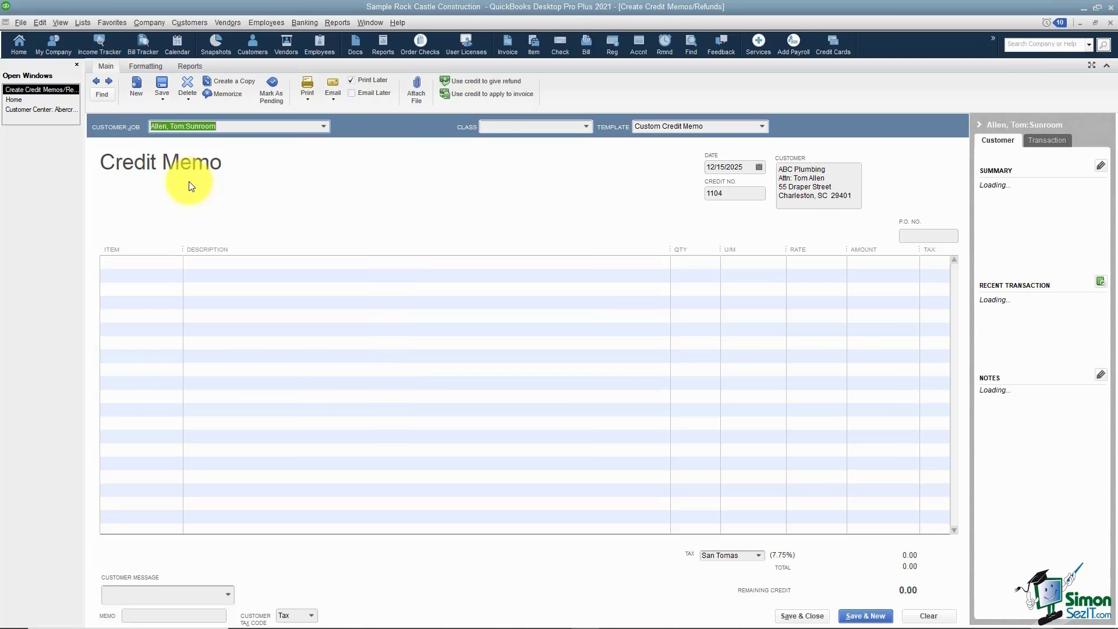
Credit 5 units of Framing labor at 55.00, totalling 275.00
click(174, 264)
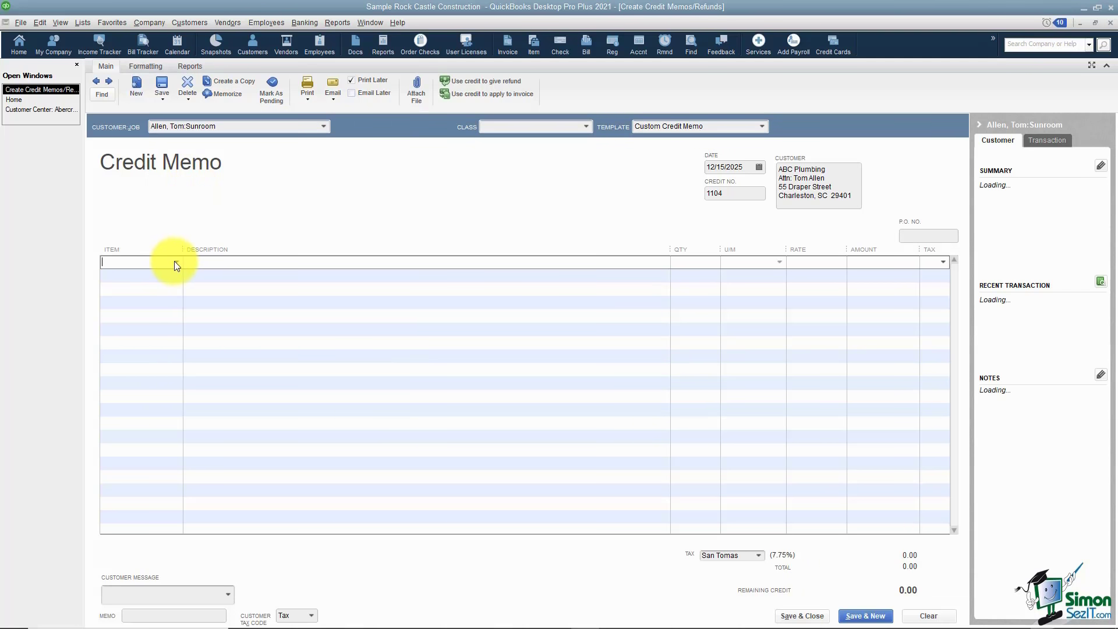
click(176, 262)
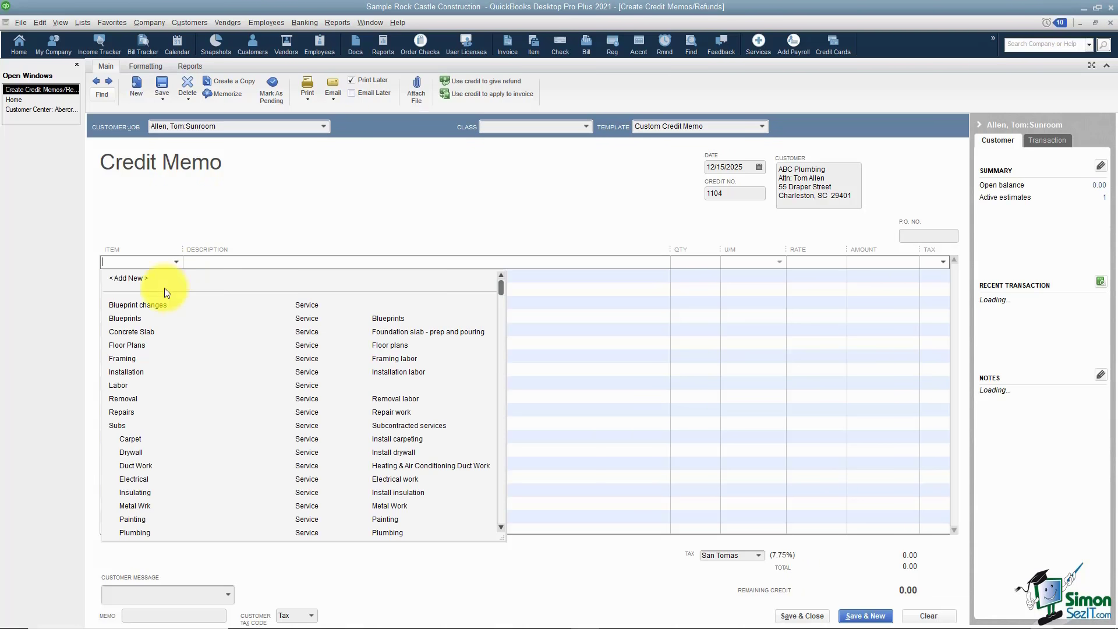
click(142, 359)
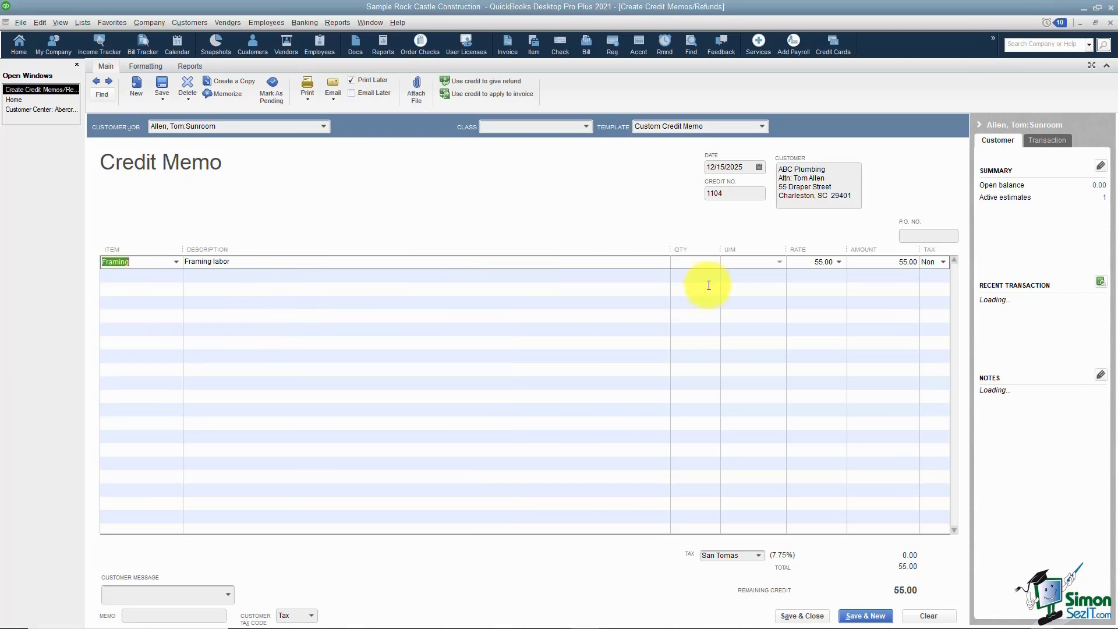
click(706, 261)
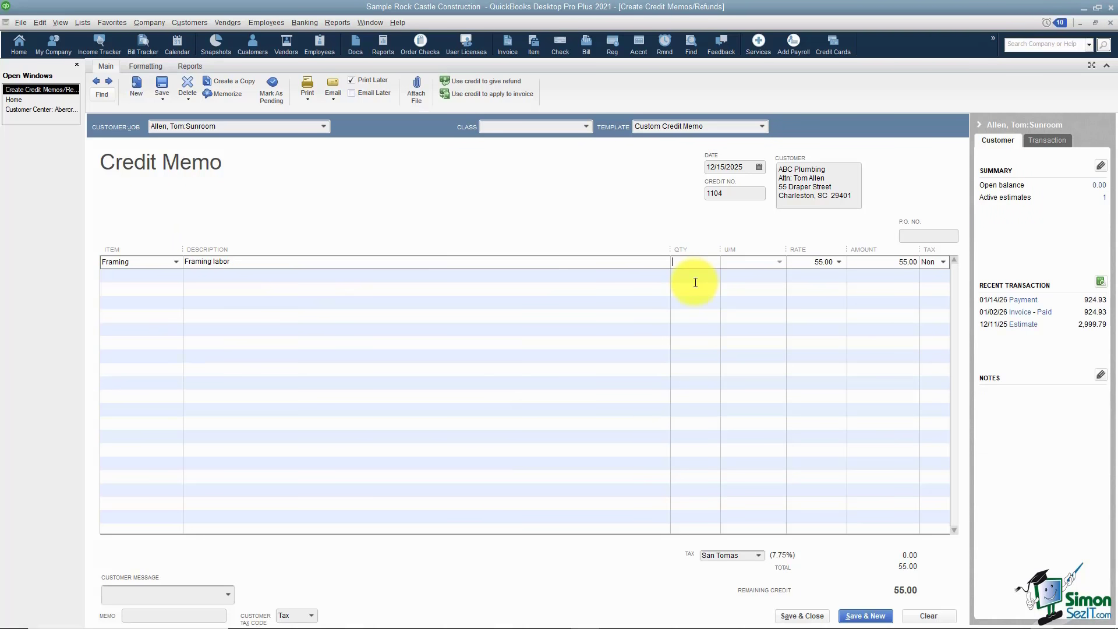
text(5)
key(Tab)
key(Tab)
key(Tab)
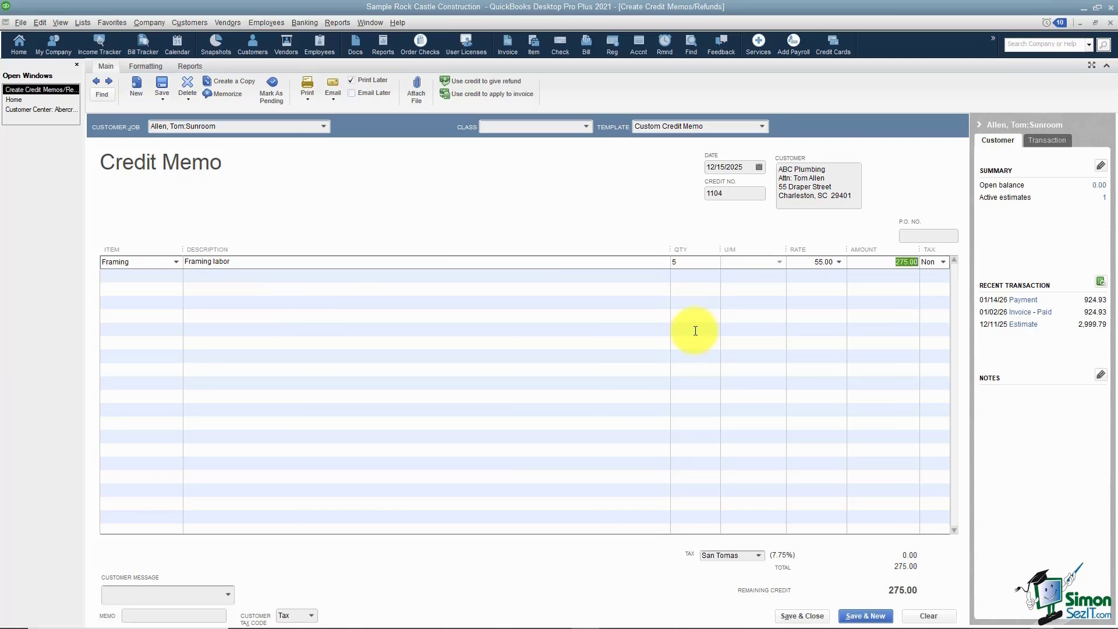
key(Tab)
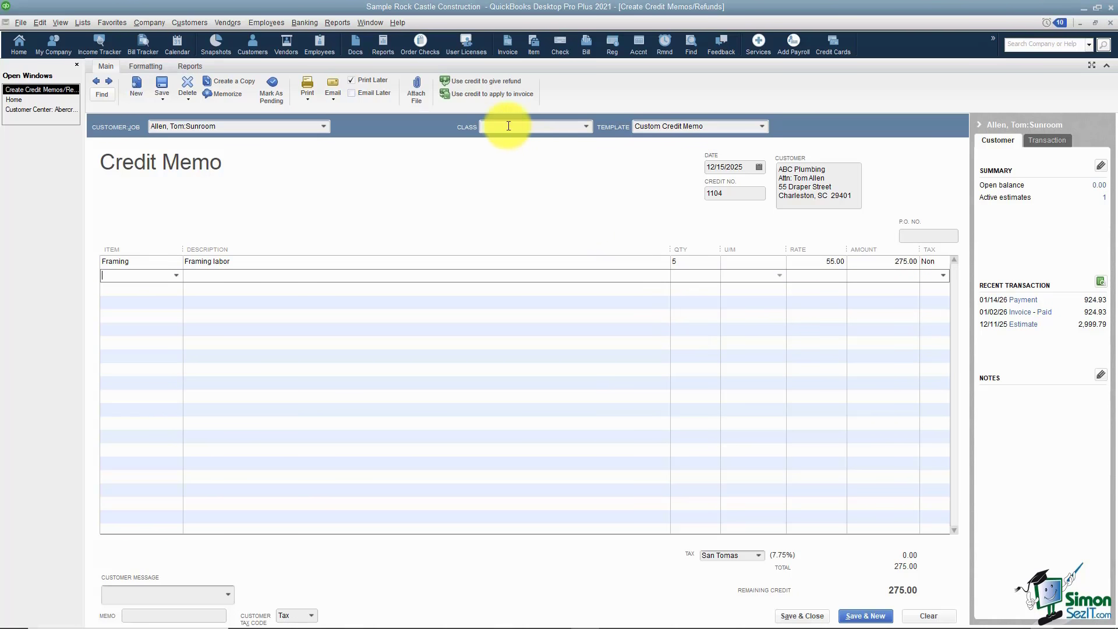
Refund the 275.00 credit as Cash dated 01/16/2026, class New Construction
click(494, 82)
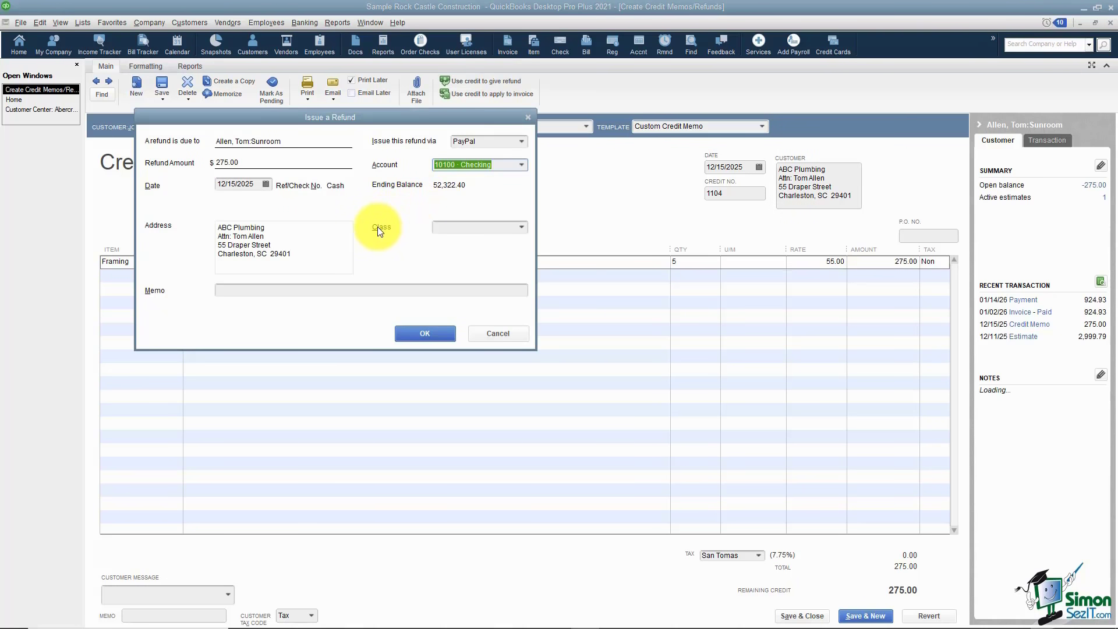
click(265, 184)
click(310, 203)
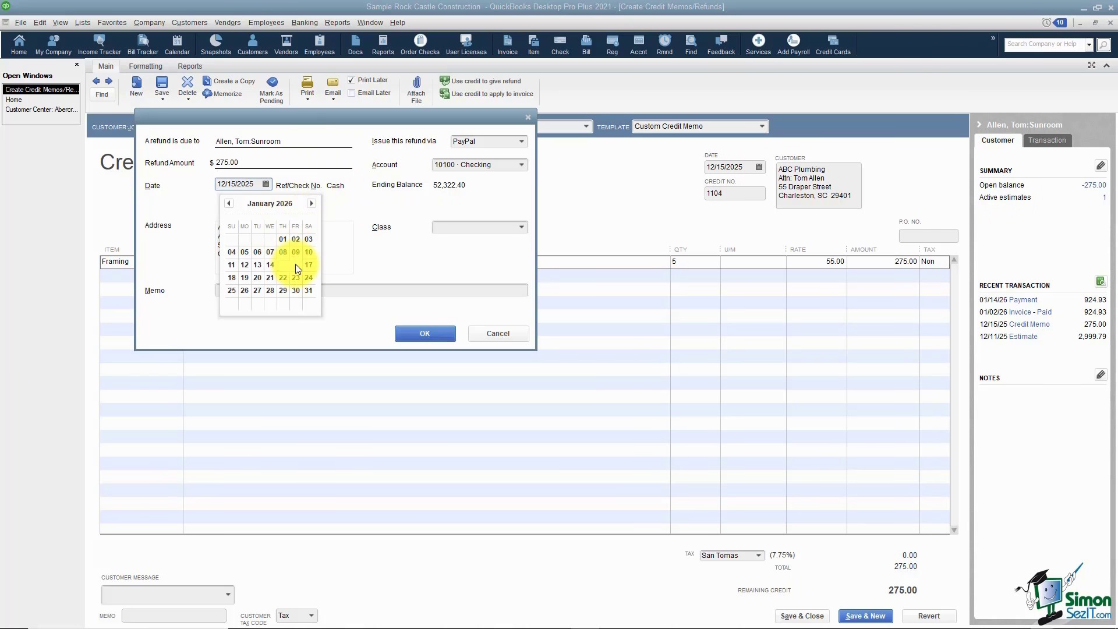
click(296, 265)
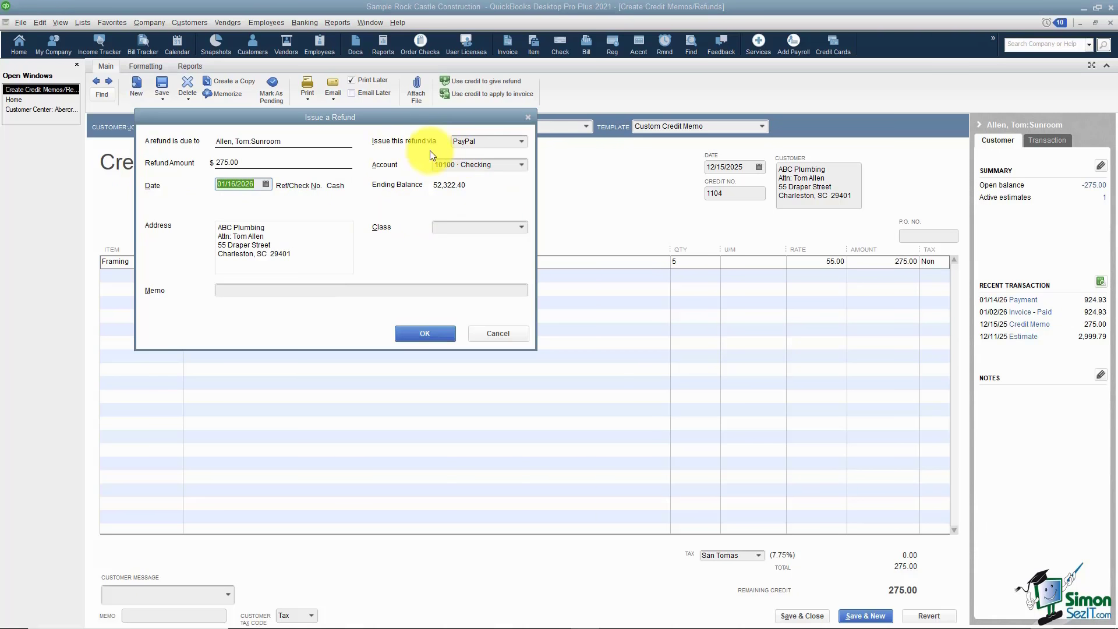
click(523, 142)
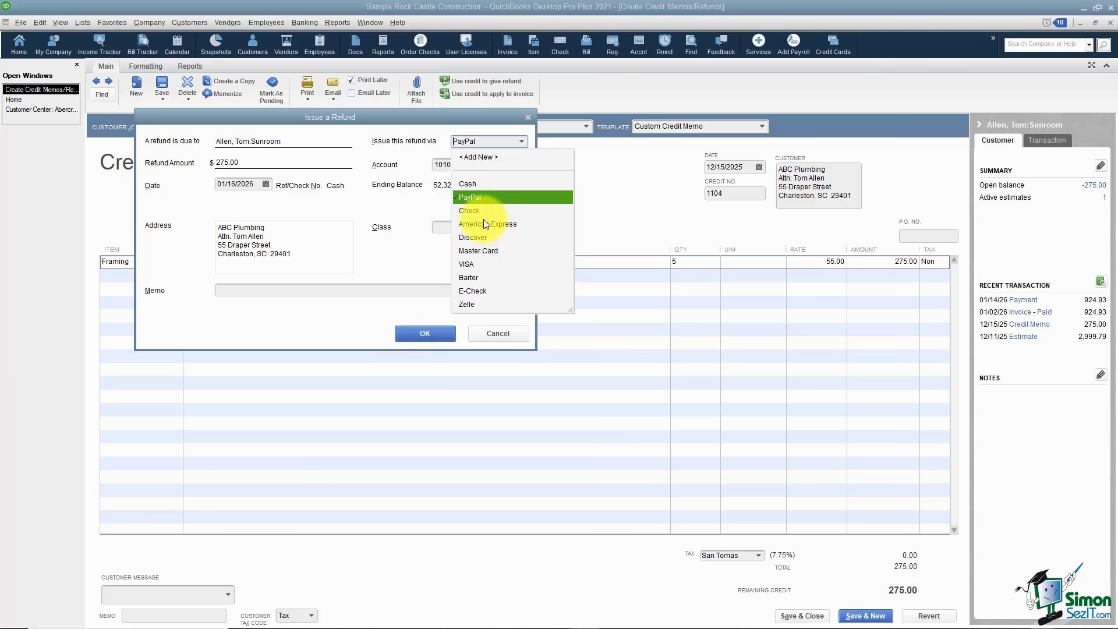
click(471, 183)
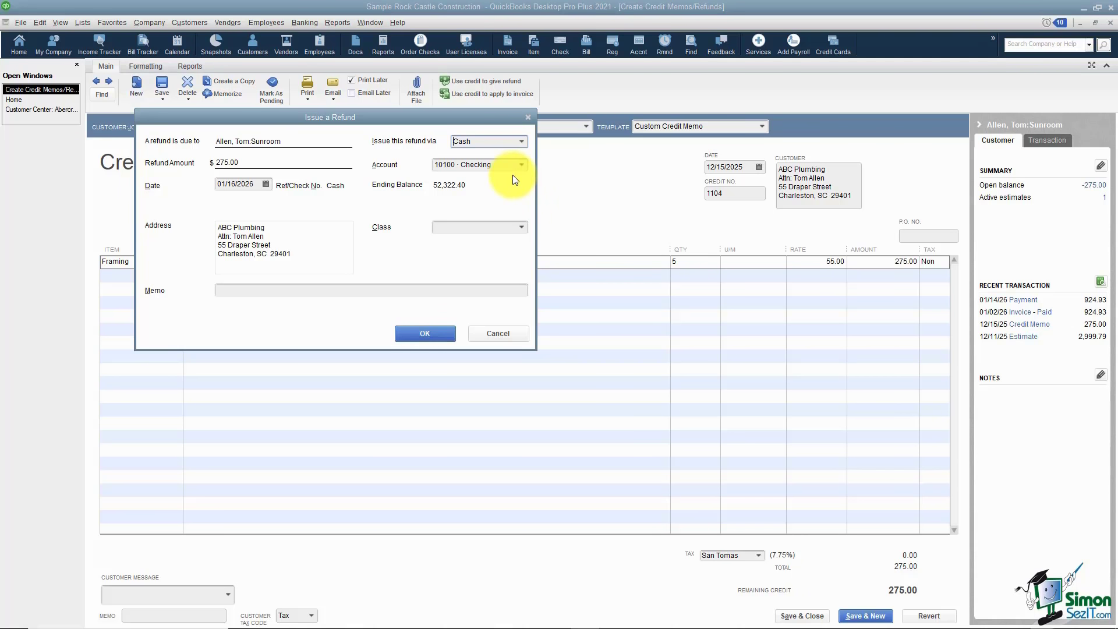
click(521, 227)
click(483, 269)
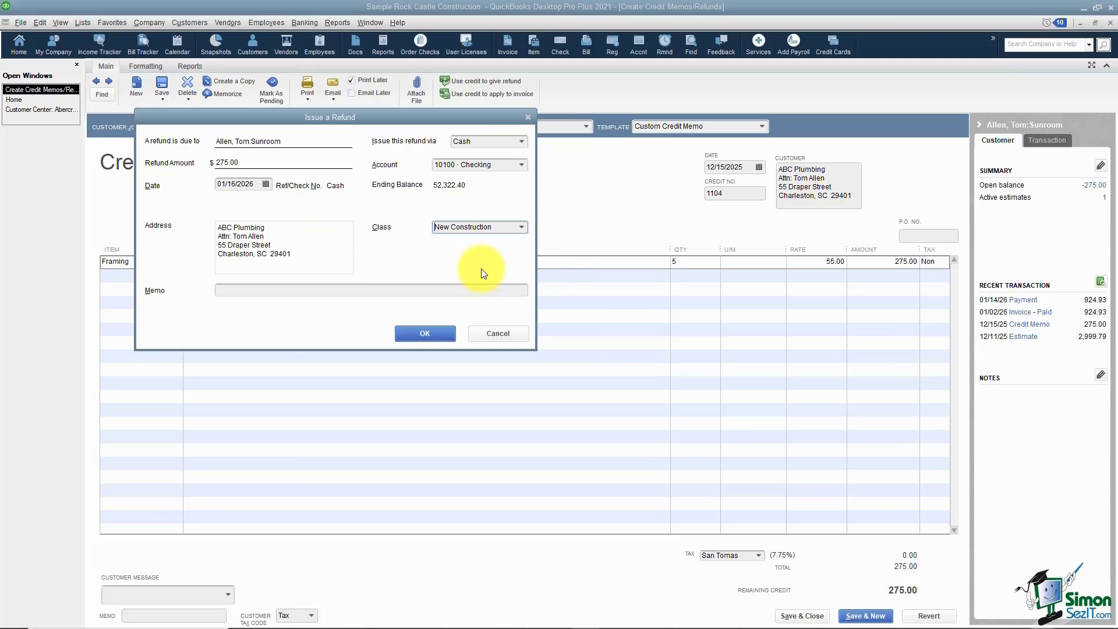
click(441, 337)
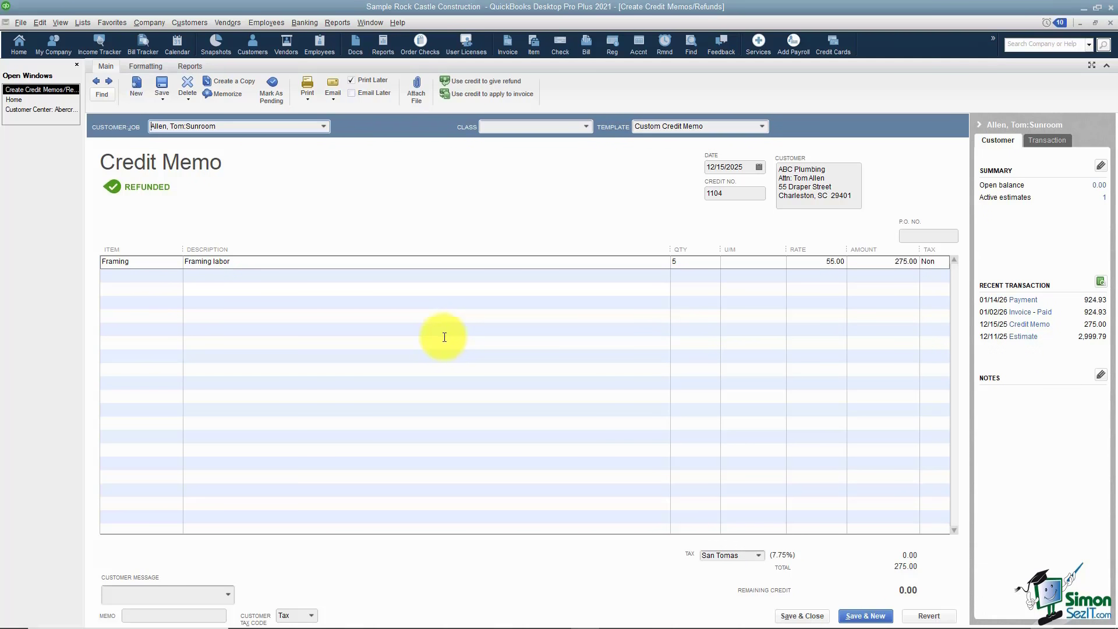
Save the memo and locate the 275.00 Sunroom cash refund in the 10100 Checking register
click(804, 616)
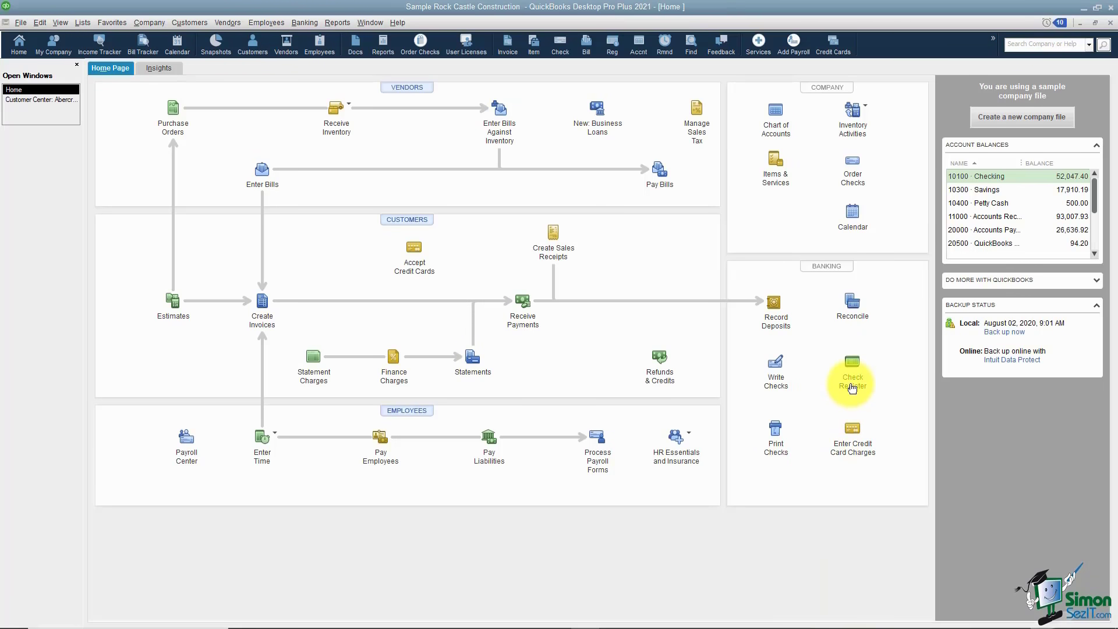
click(852, 384)
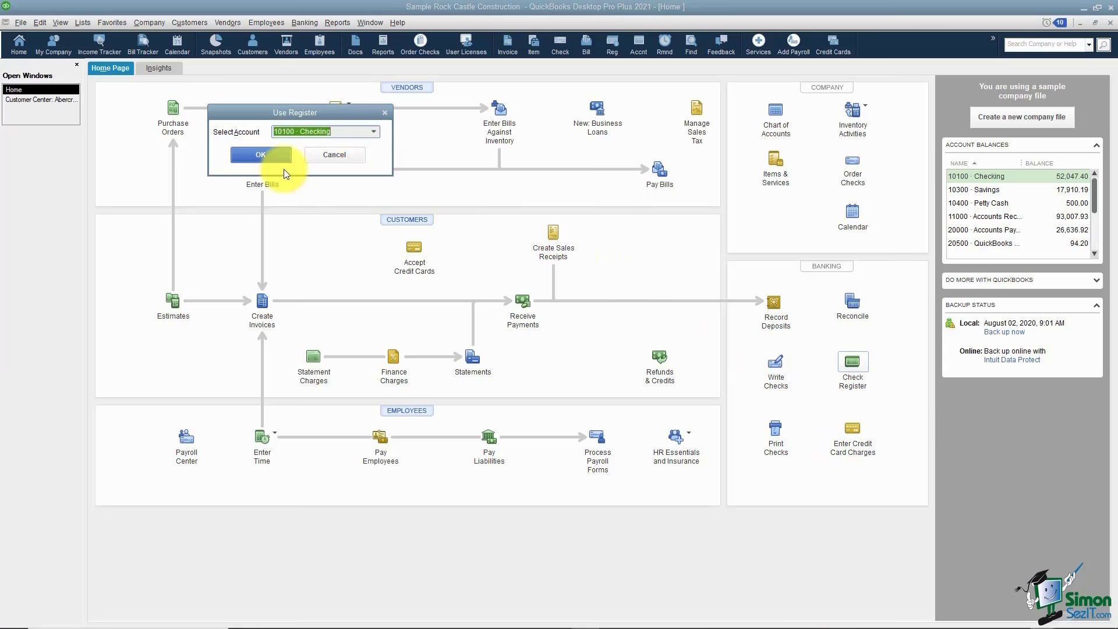
click(262, 155)
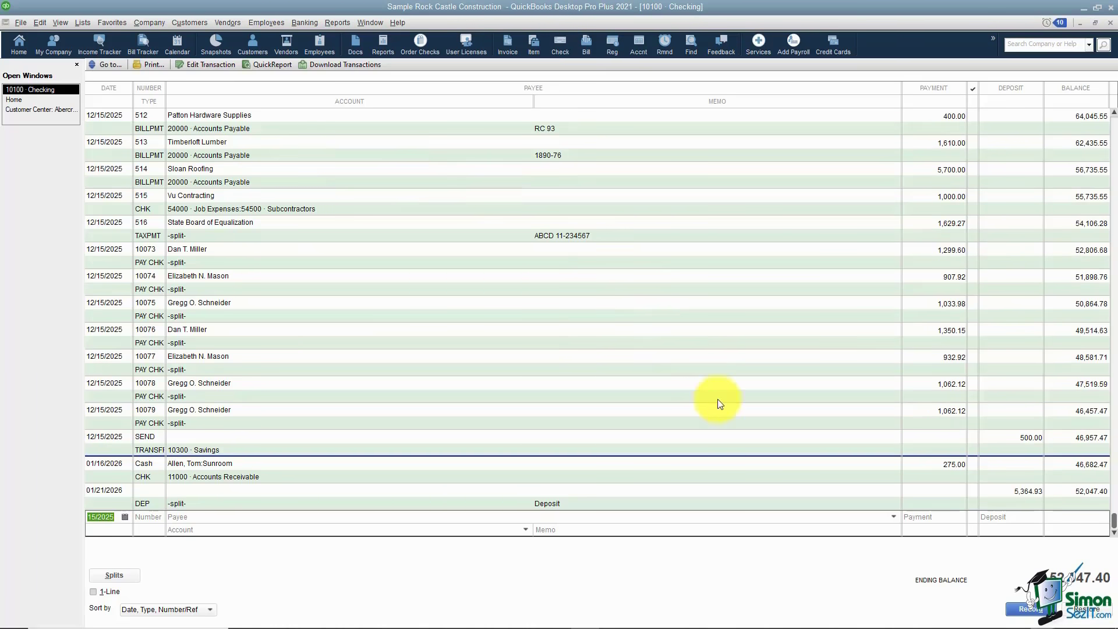
click(884, 475)
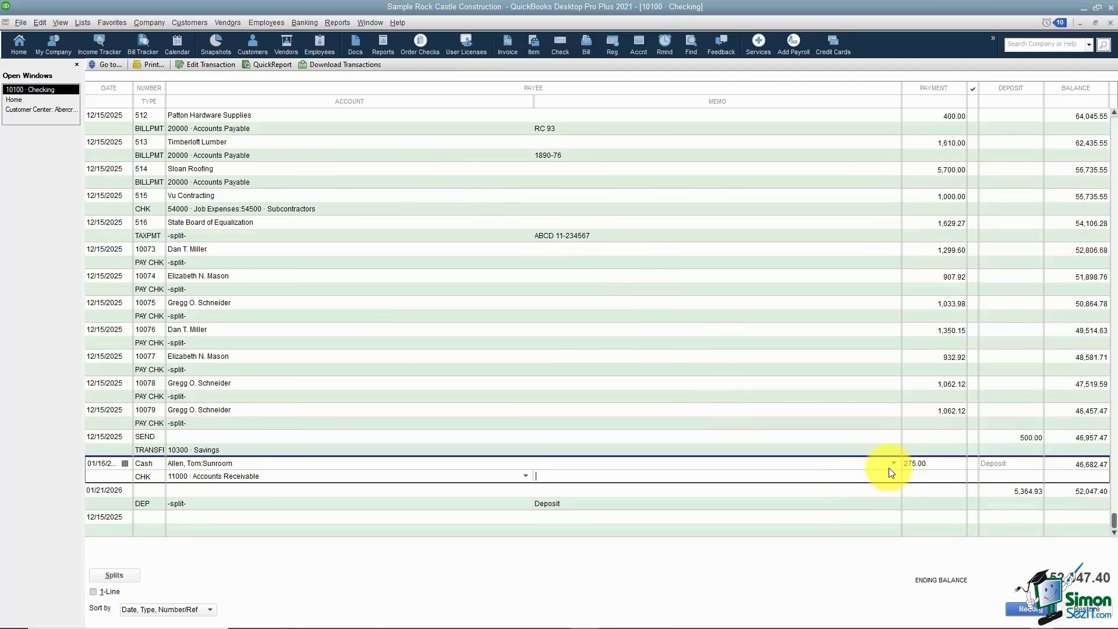
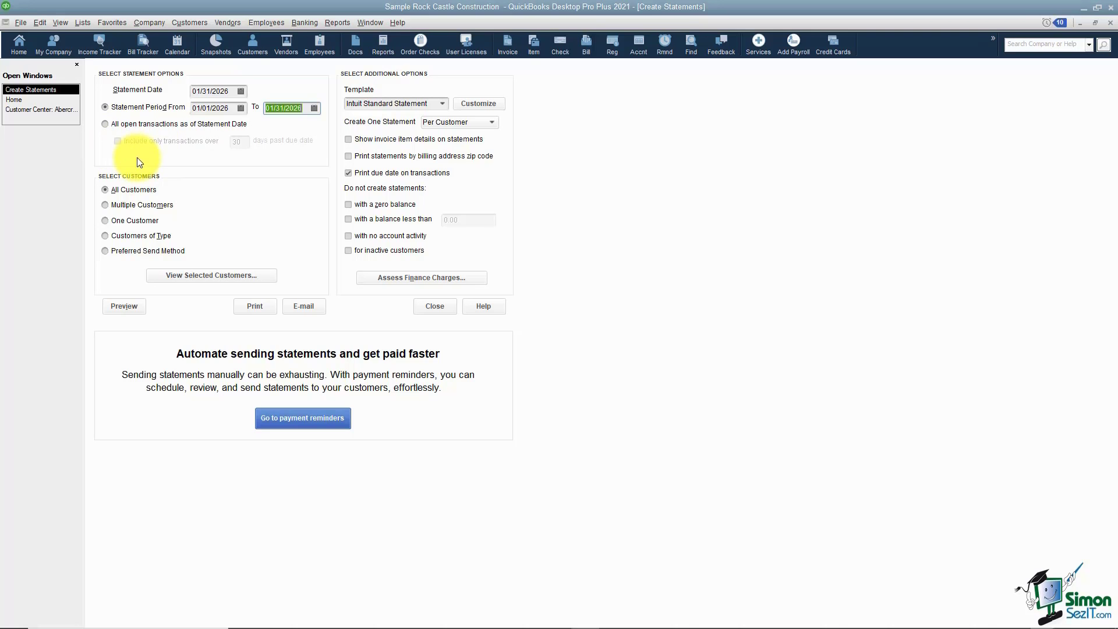
Try the open-transactions and date-range options, then pick two selected customers
click(106, 125)
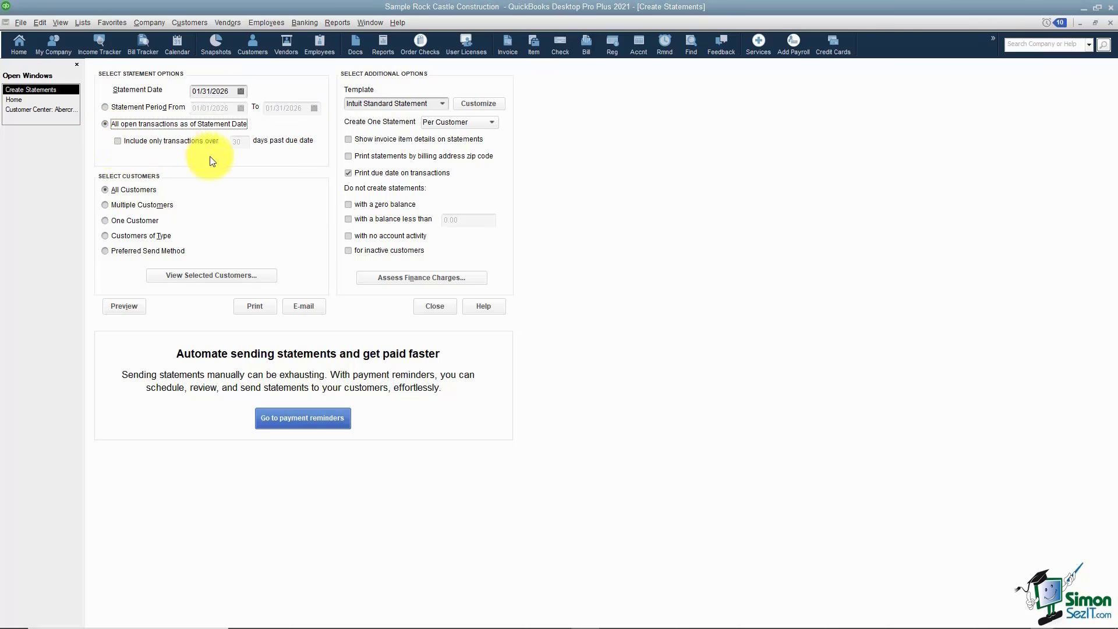
click(105, 107)
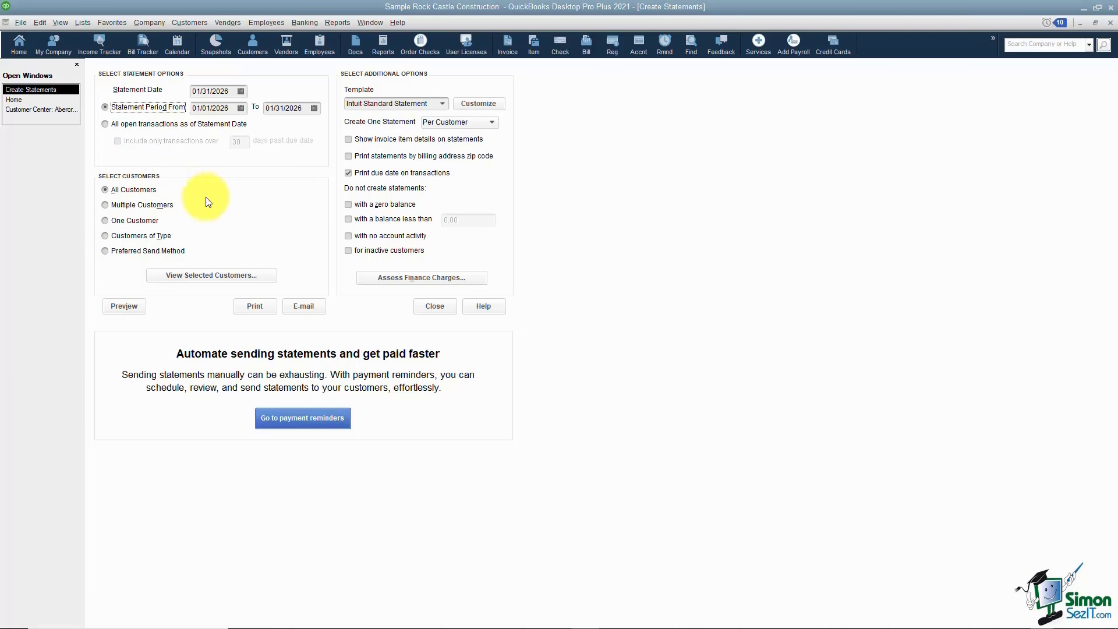
click(108, 208)
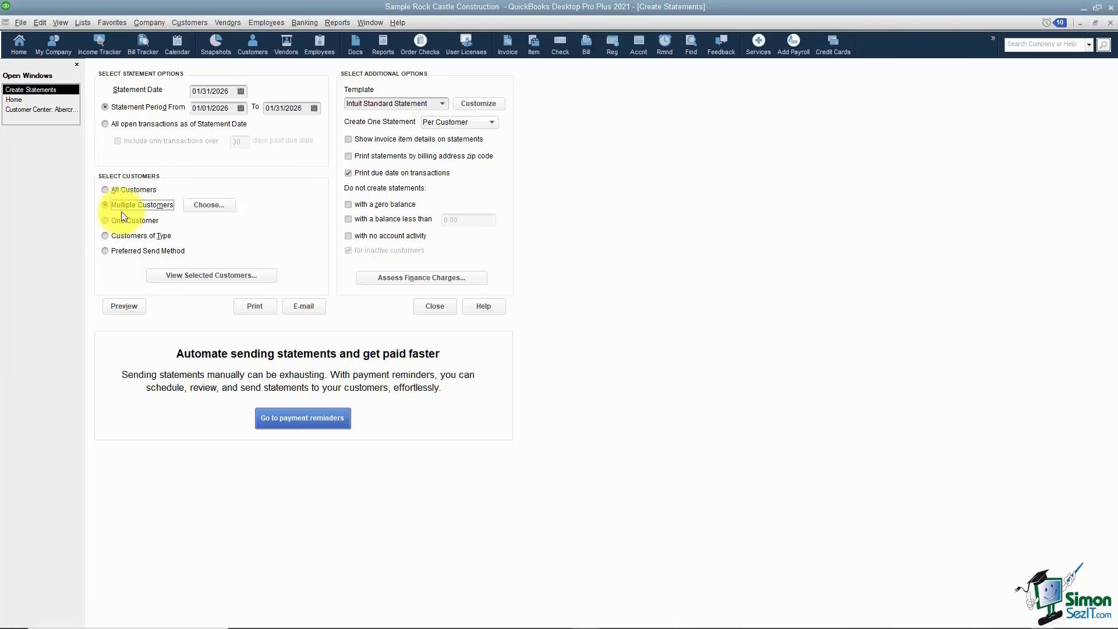
click(213, 208)
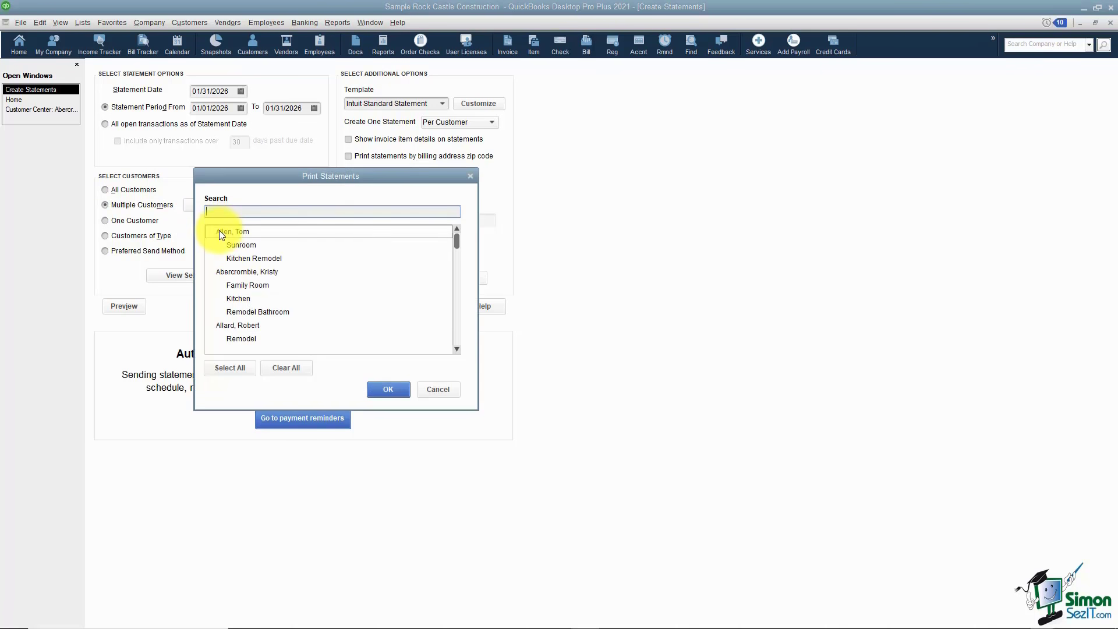
click(210, 231)
click(211, 325)
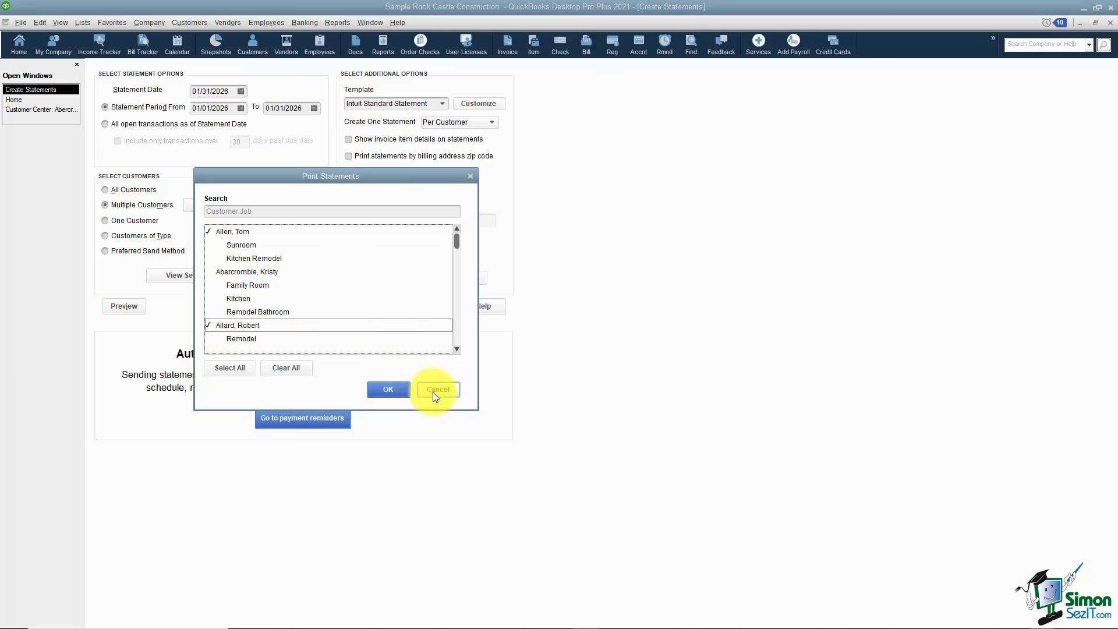
click(396, 389)
After trying One Customer and Customer Type, target customers by Preferred Send Method: E-mail
click(106, 220)
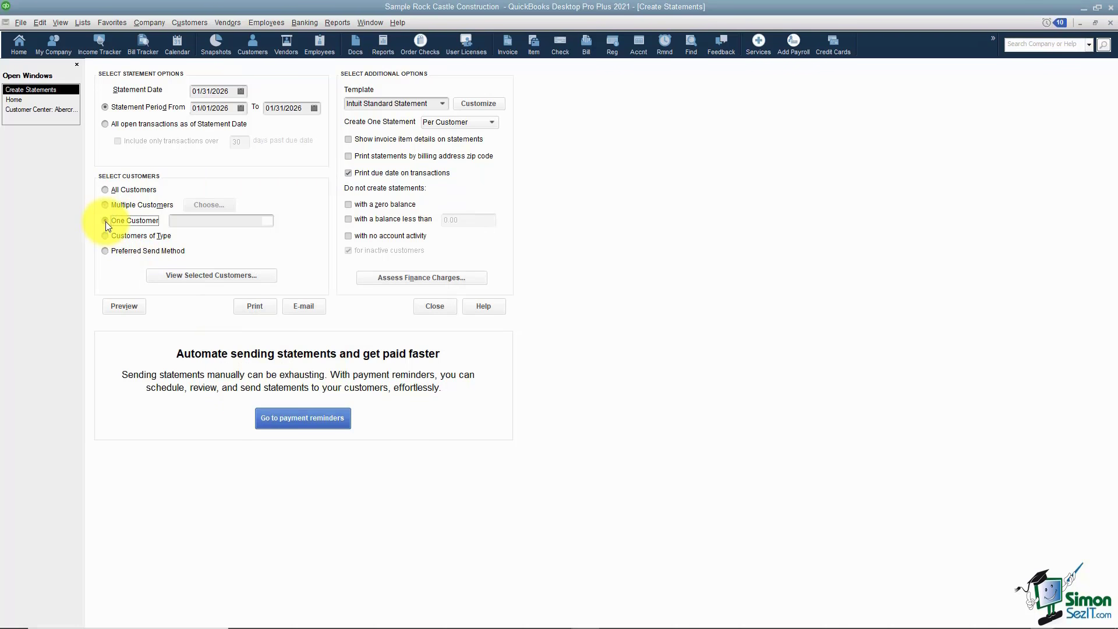
click(267, 221)
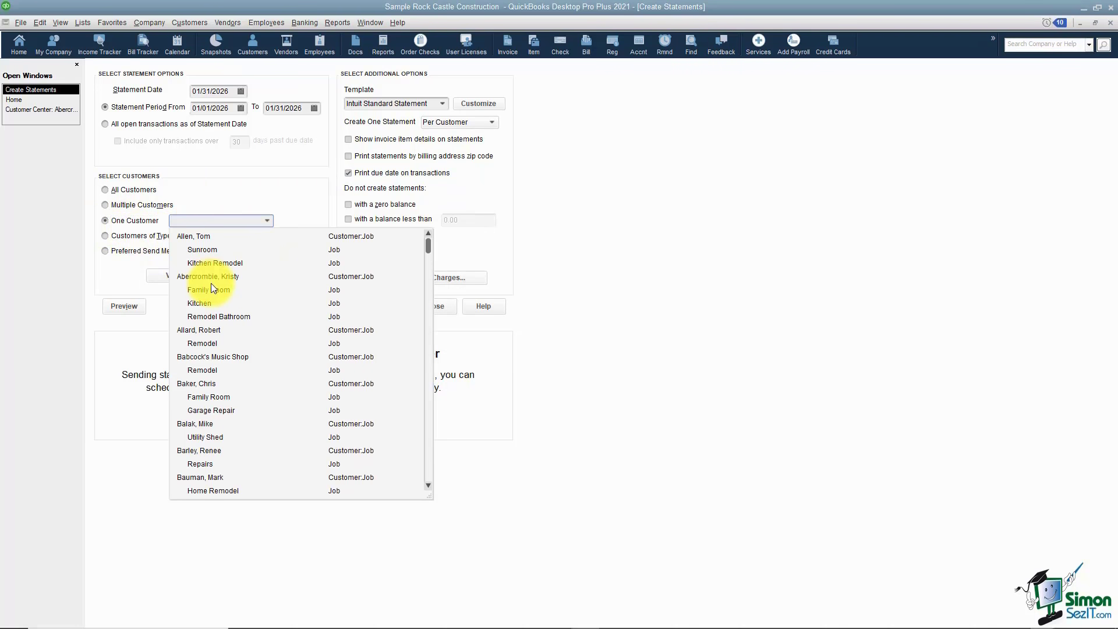
click(207, 193)
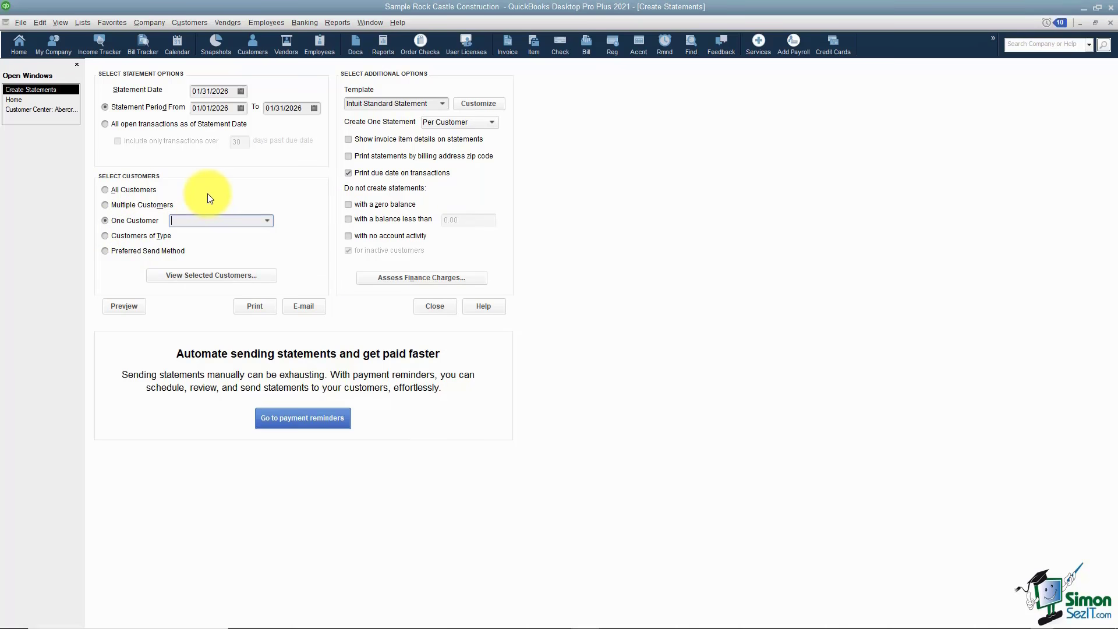
click(109, 238)
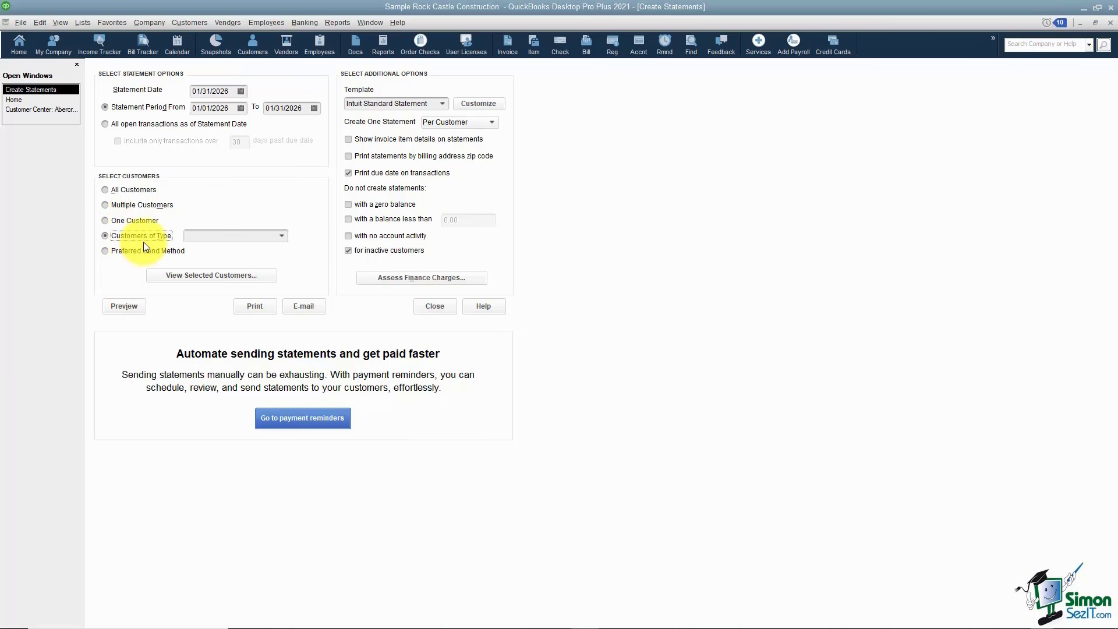
click(282, 236)
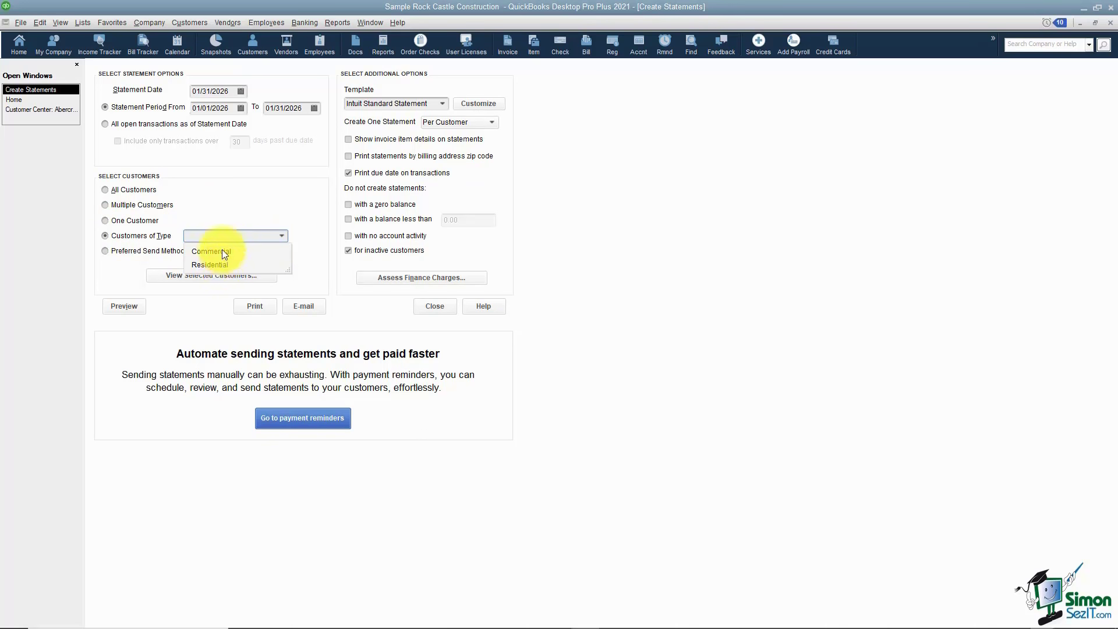
click(235, 203)
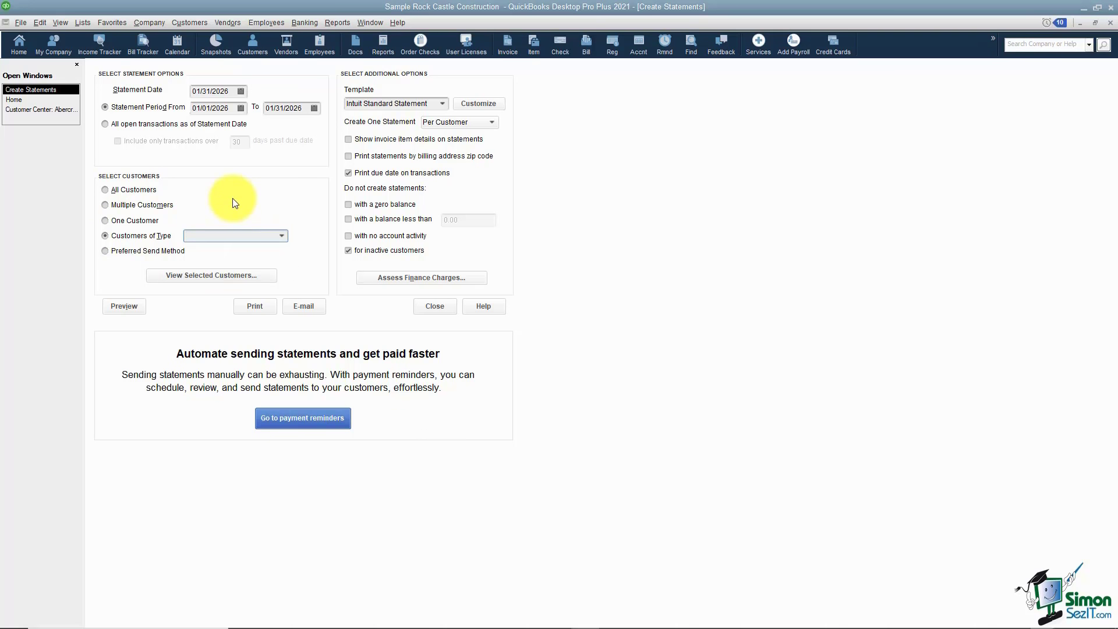
click(107, 253)
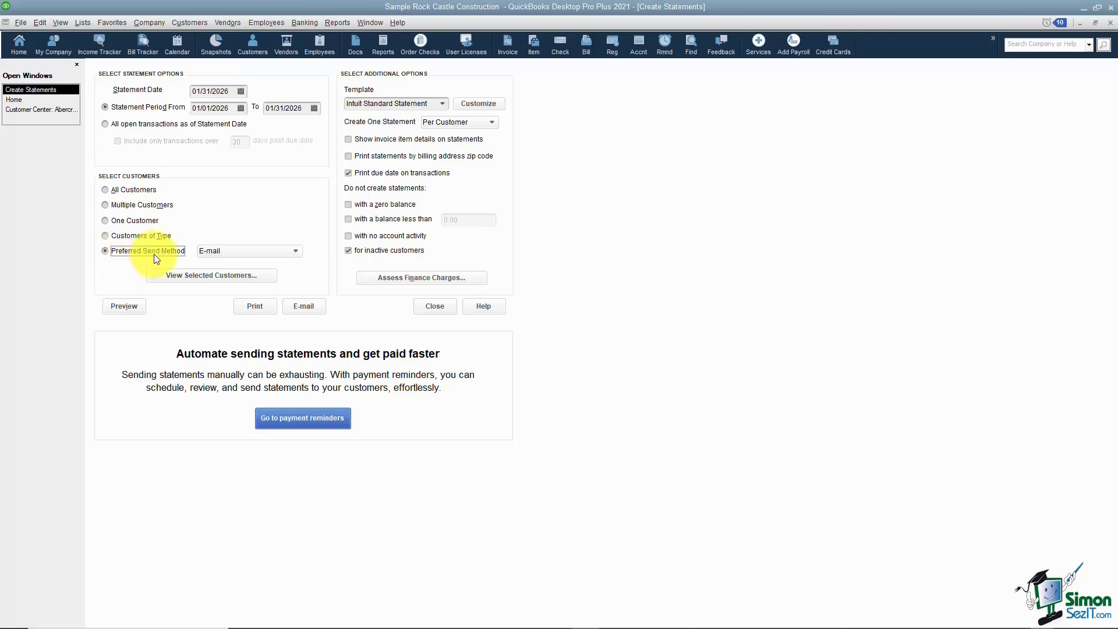
click(295, 251)
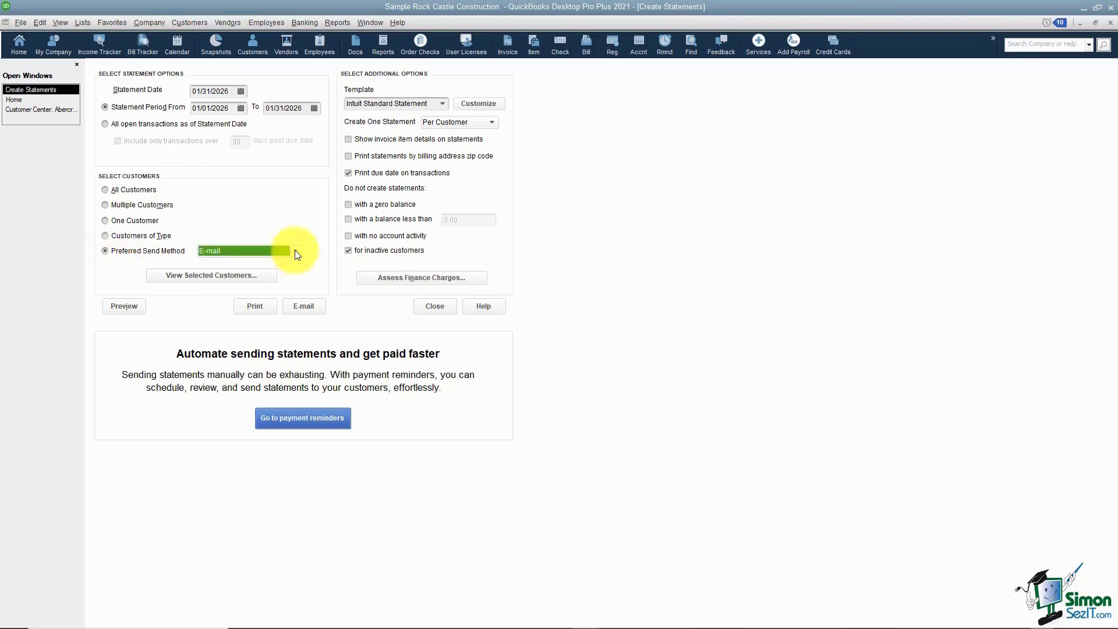
click(232, 222)
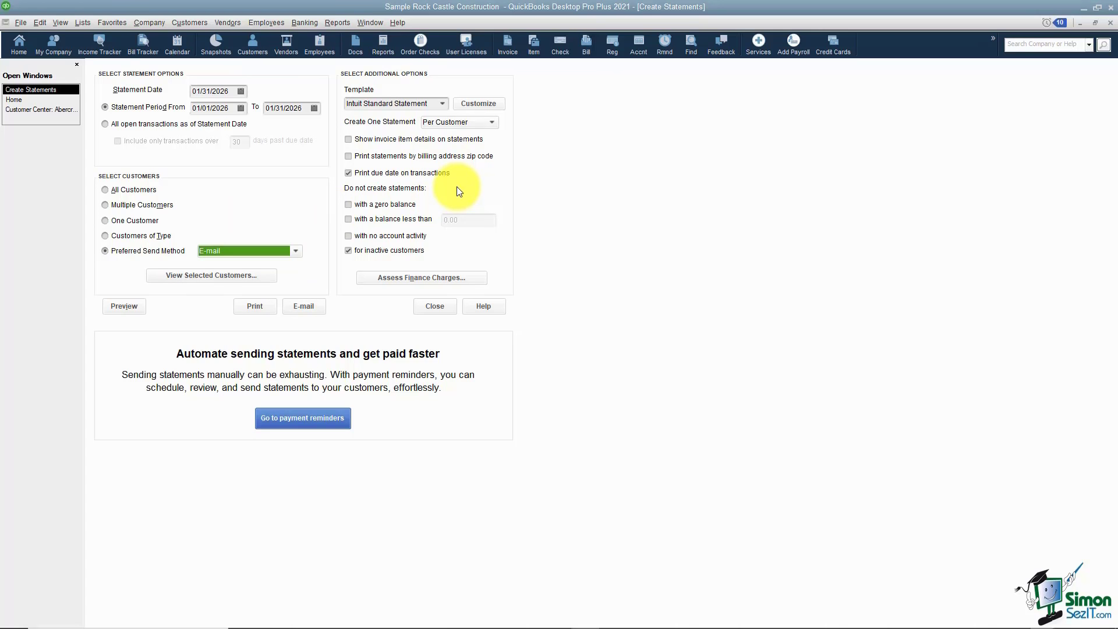
click(444, 104)
click(445, 105)
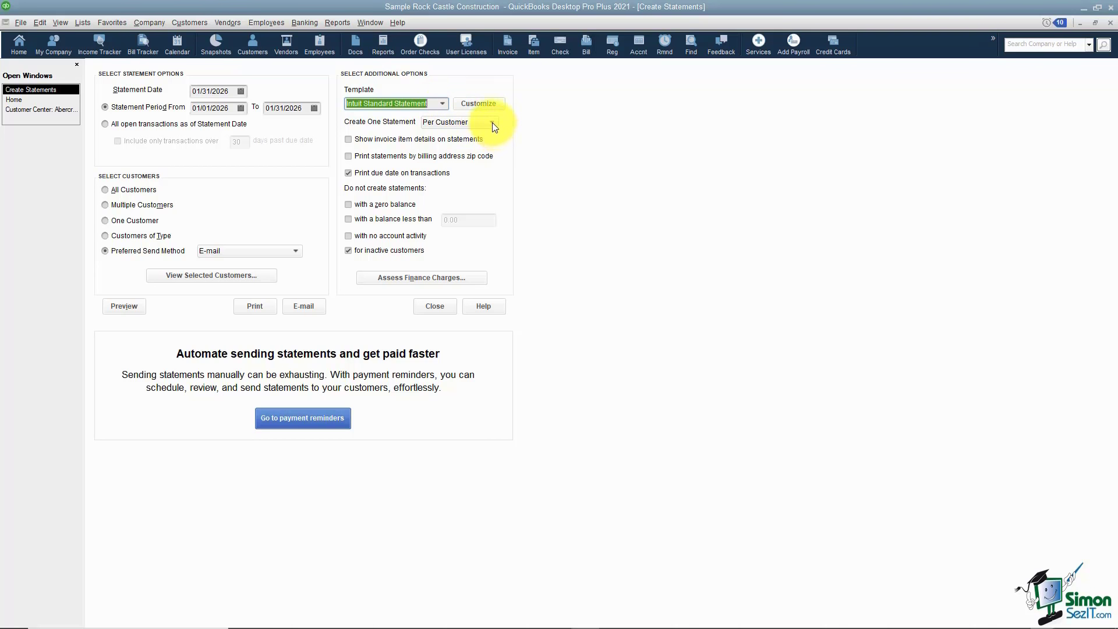
click(492, 124)
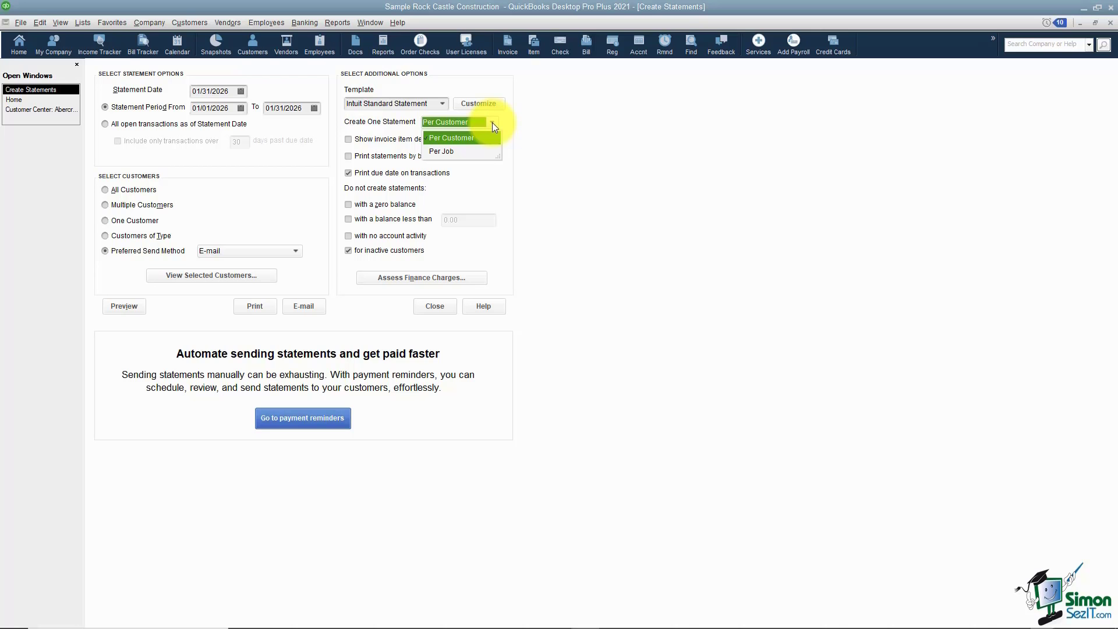
click(485, 175)
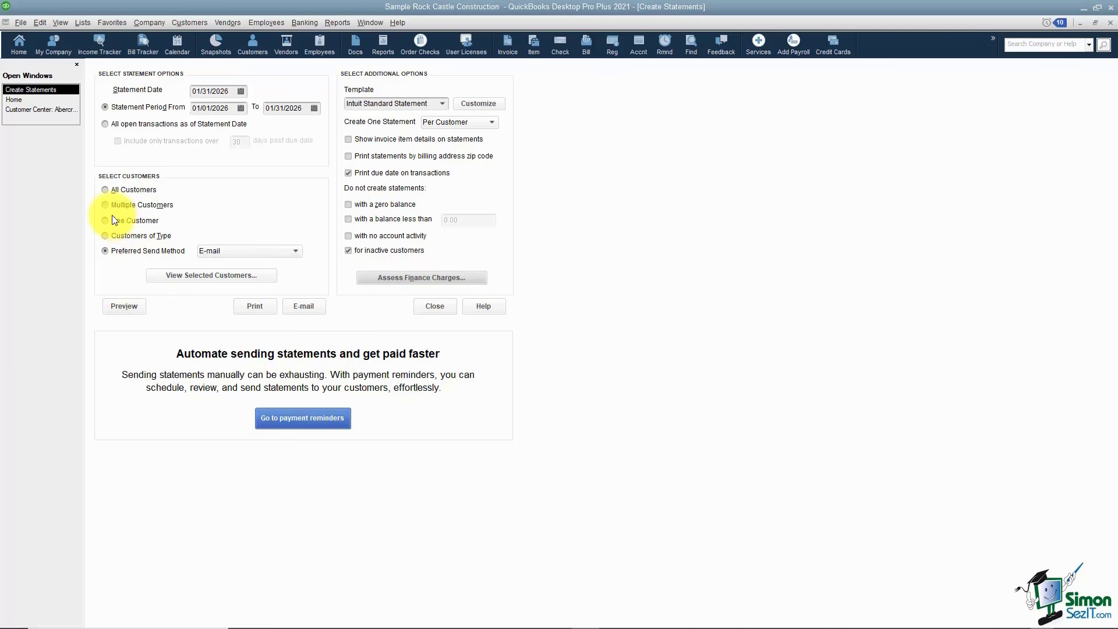
Select All Customers, review the 65-page statement preview, then close it
click(111, 189)
click(134, 306)
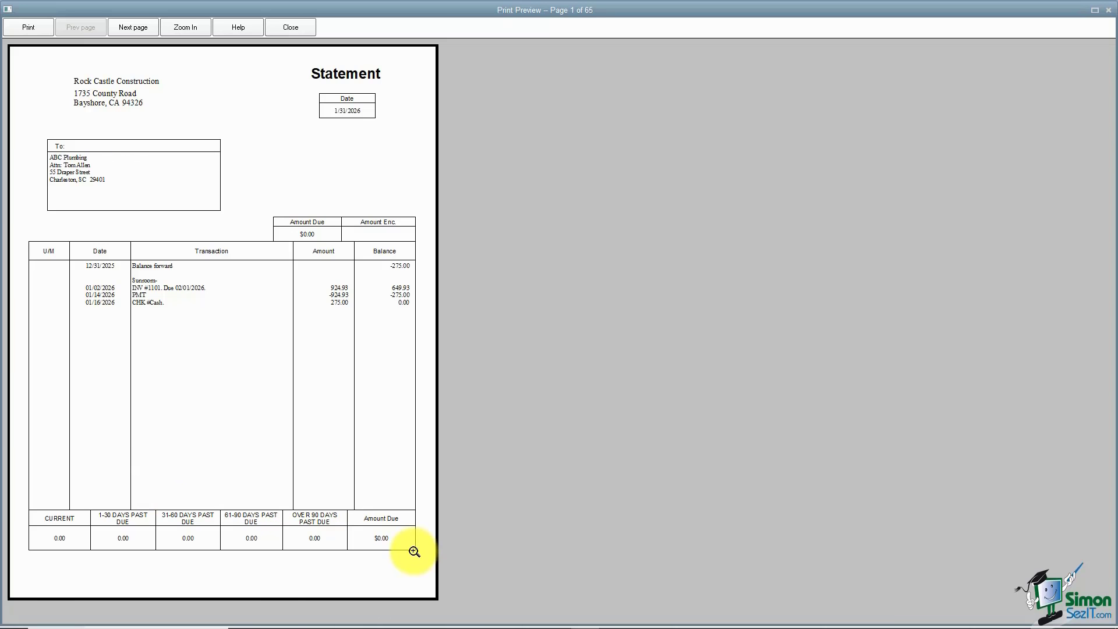
click(296, 30)
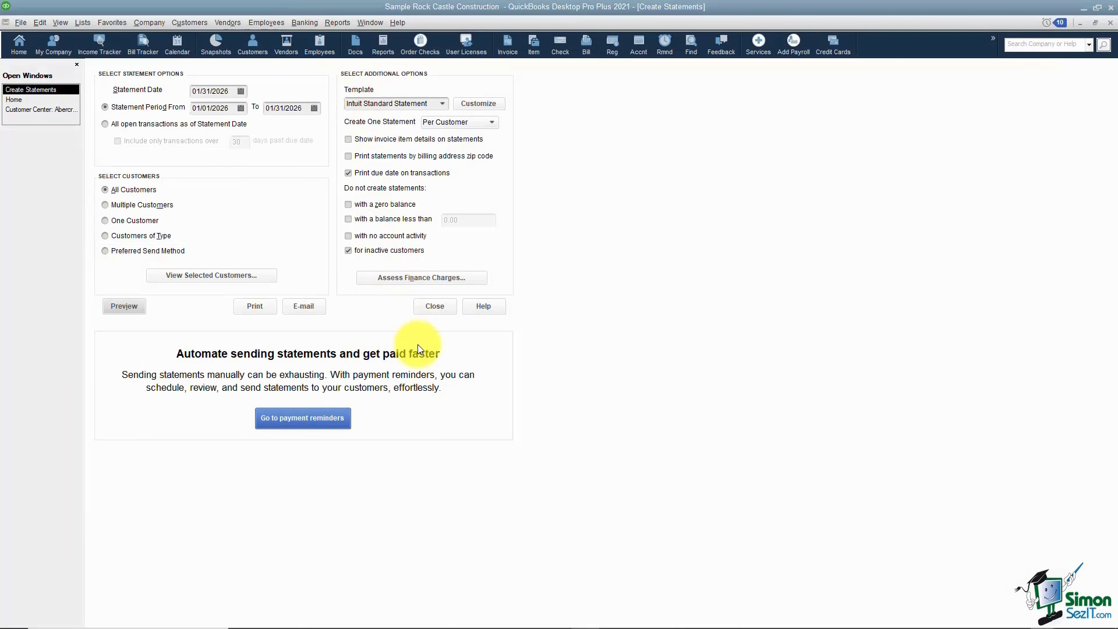
Close the Create Statements window to get back to the Home page
click(432, 307)
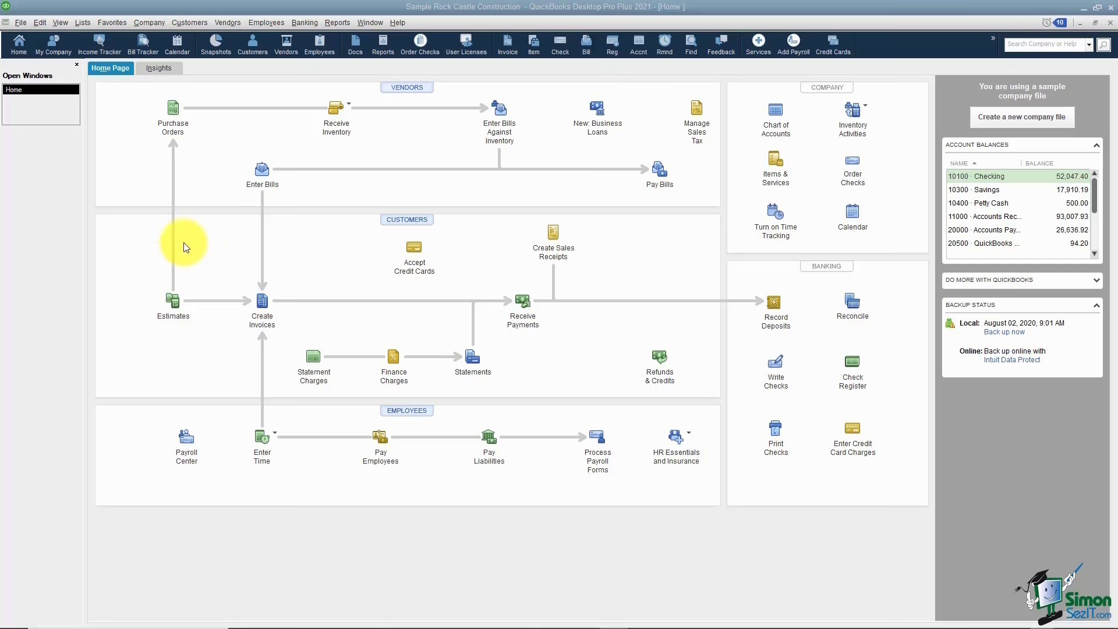
click(116, 45)
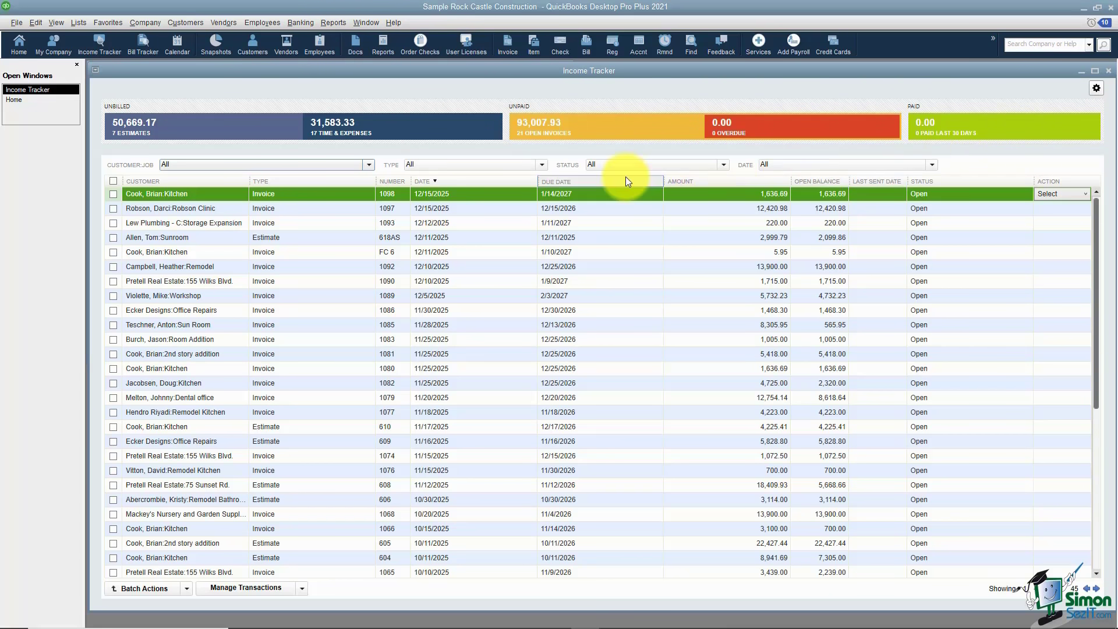
click(541, 129)
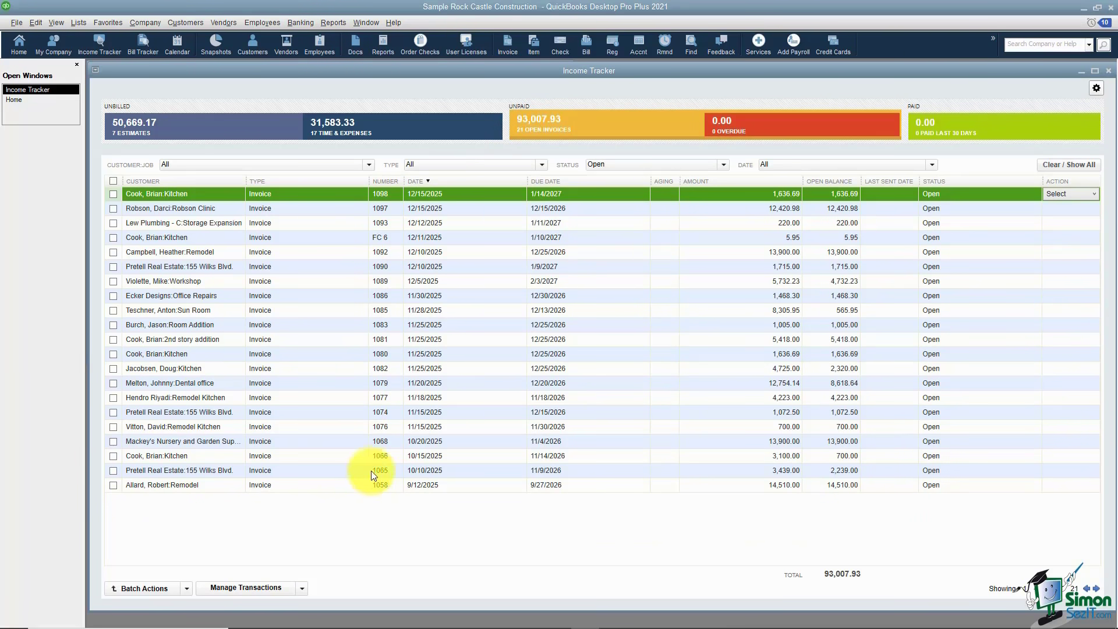
click(215, 133)
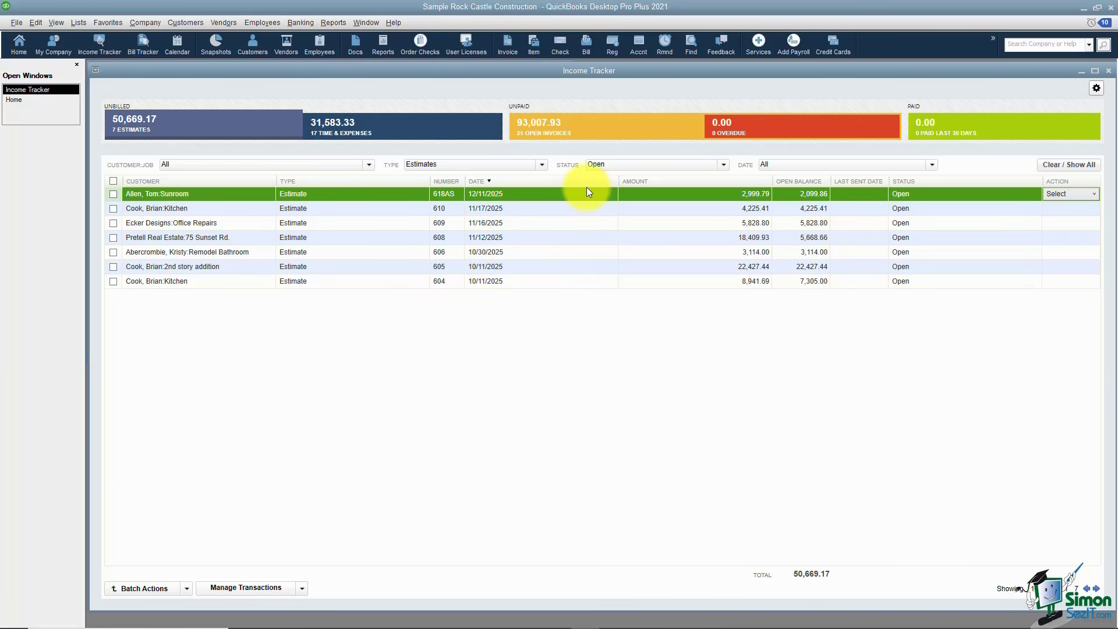
click(577, 129)
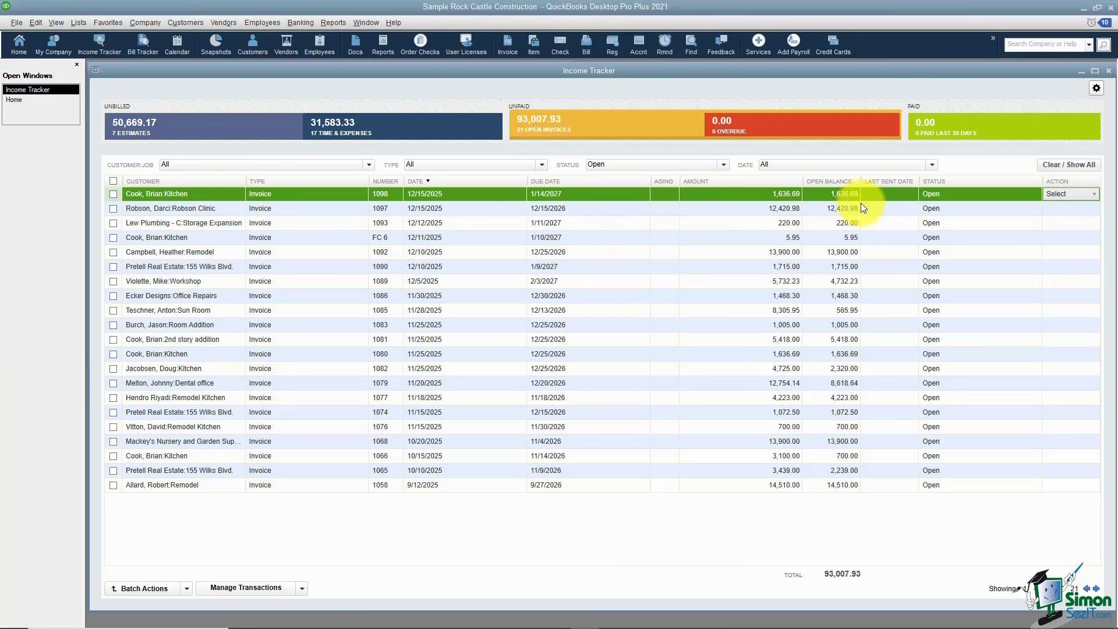
click(1095, 196)
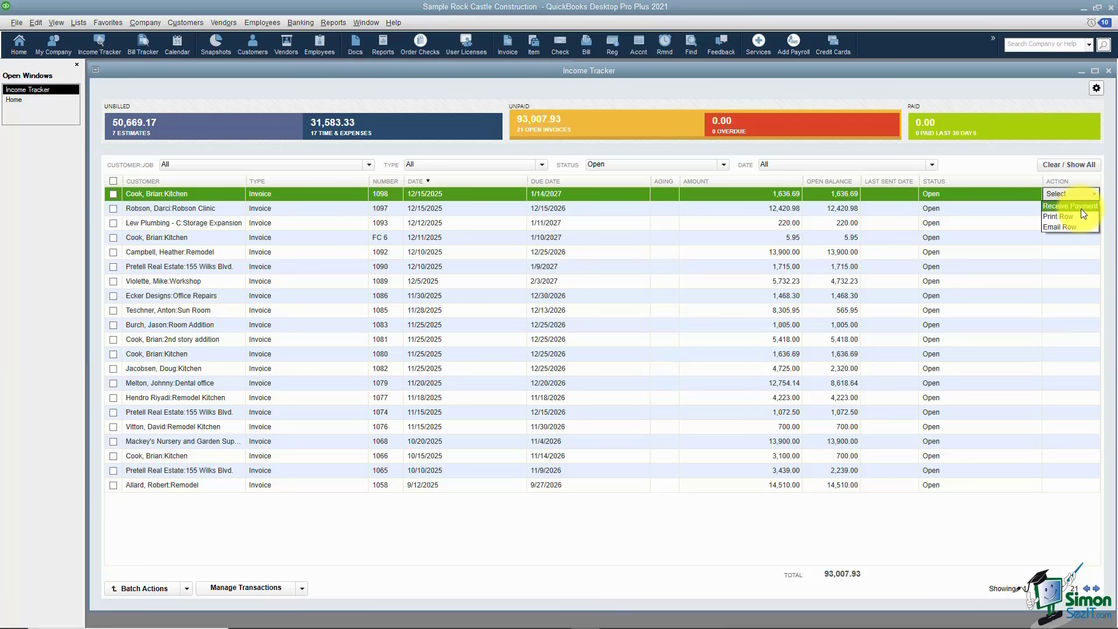
click(997, 229)
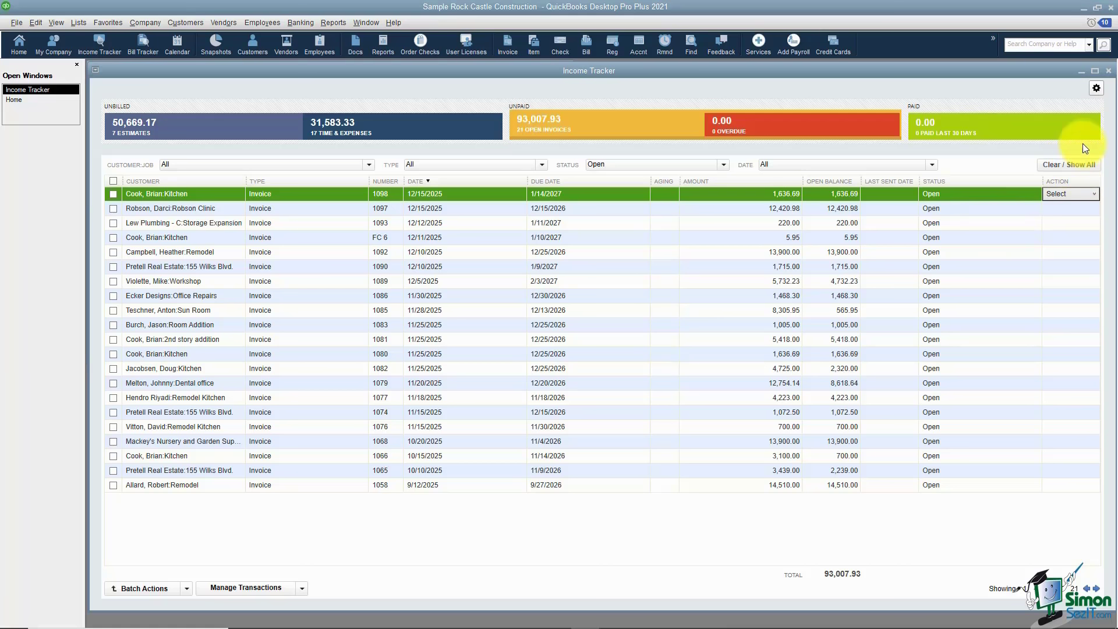
Clear Estimates and Time & Expenses in the Income Tracker's Unbilled Display Settings
click(1097, 90)
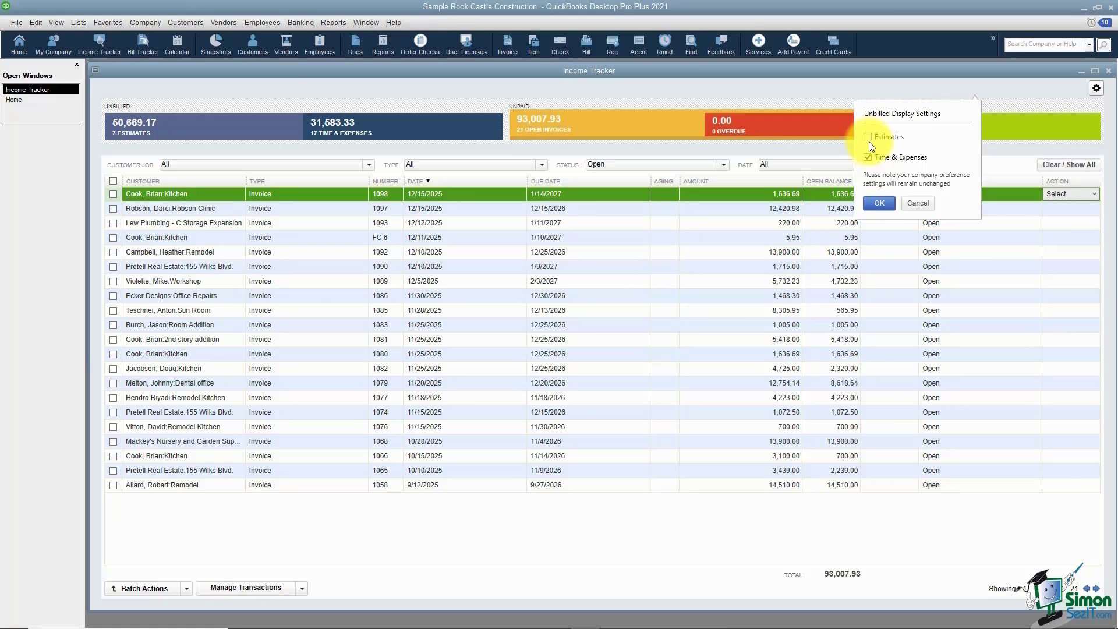
click(880, 203)
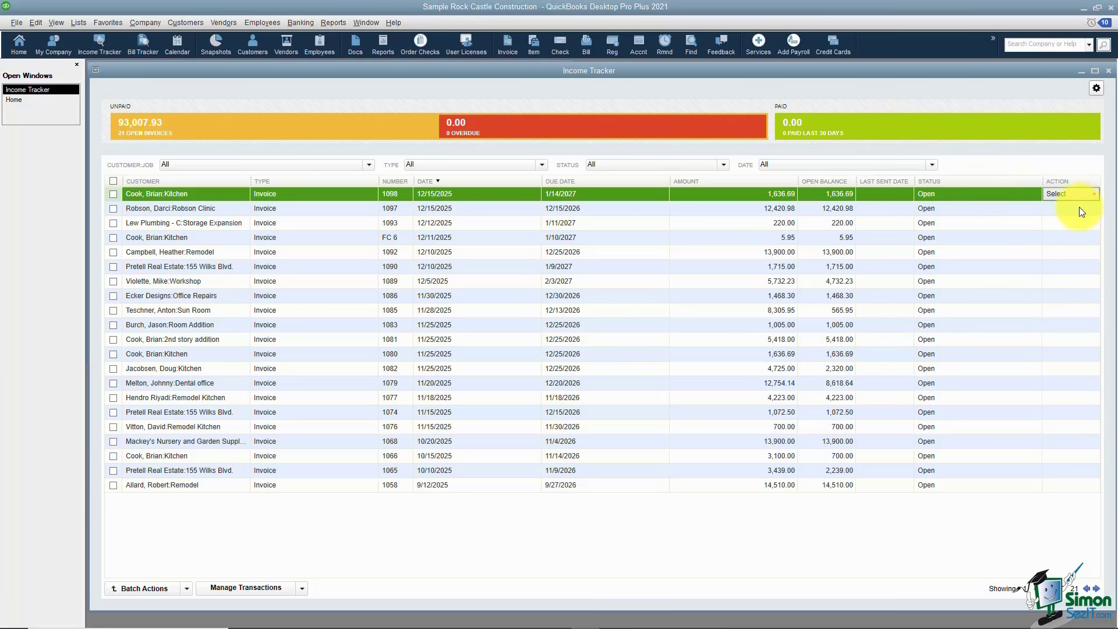
Close the Income Tracker and maximize the Home window
click(1109, 71)
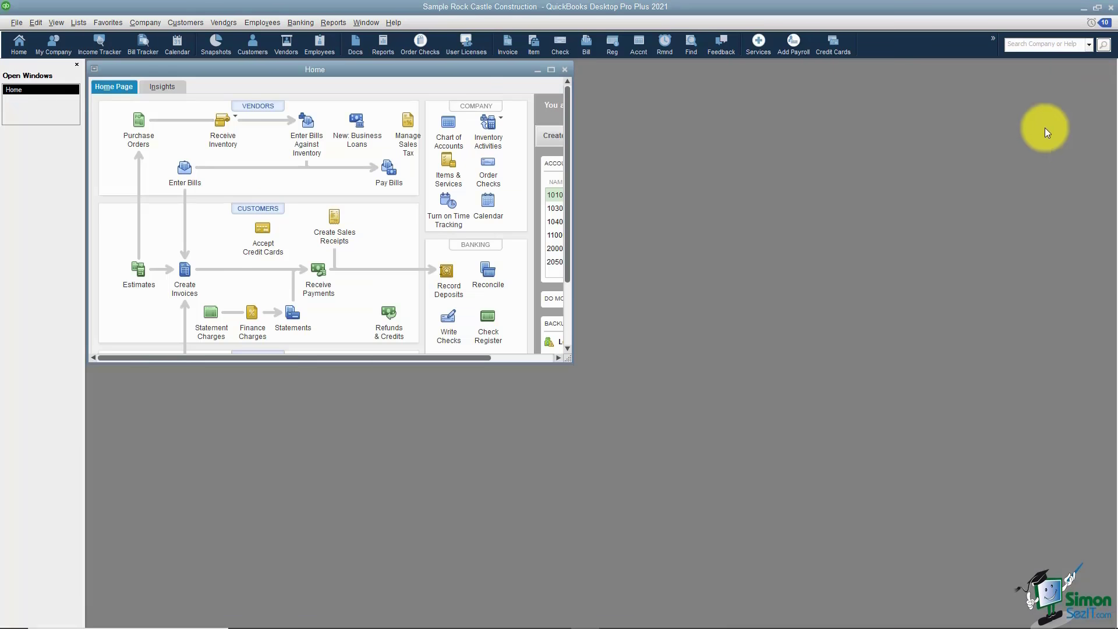
click(552, 71)
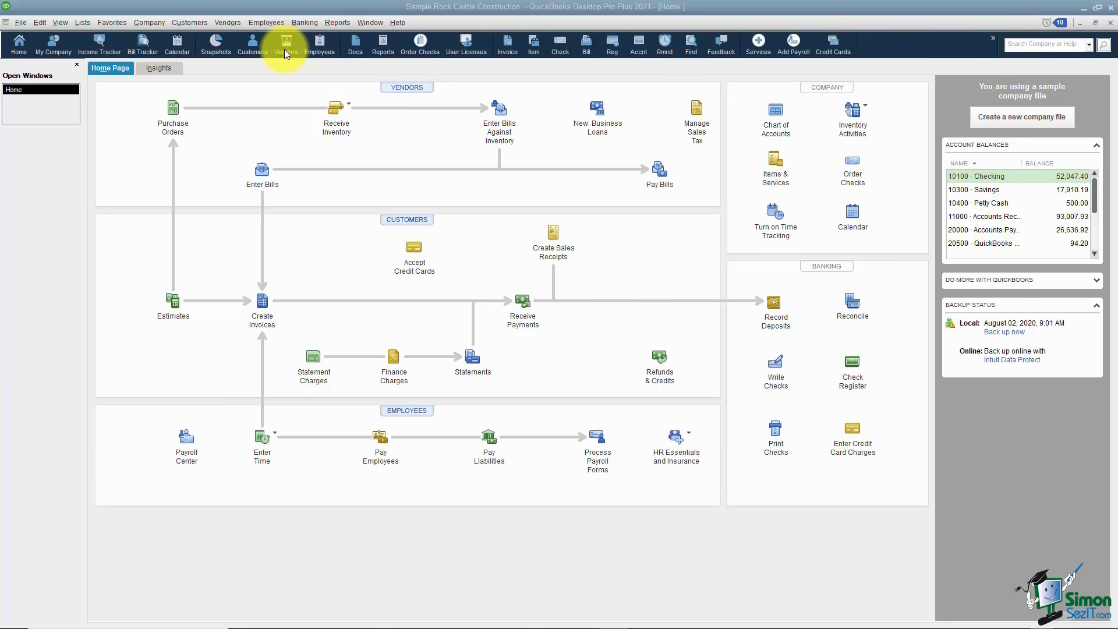
Open the Vendor Center from the Vendors menu and widen the BALANCE column
click(226, 23)
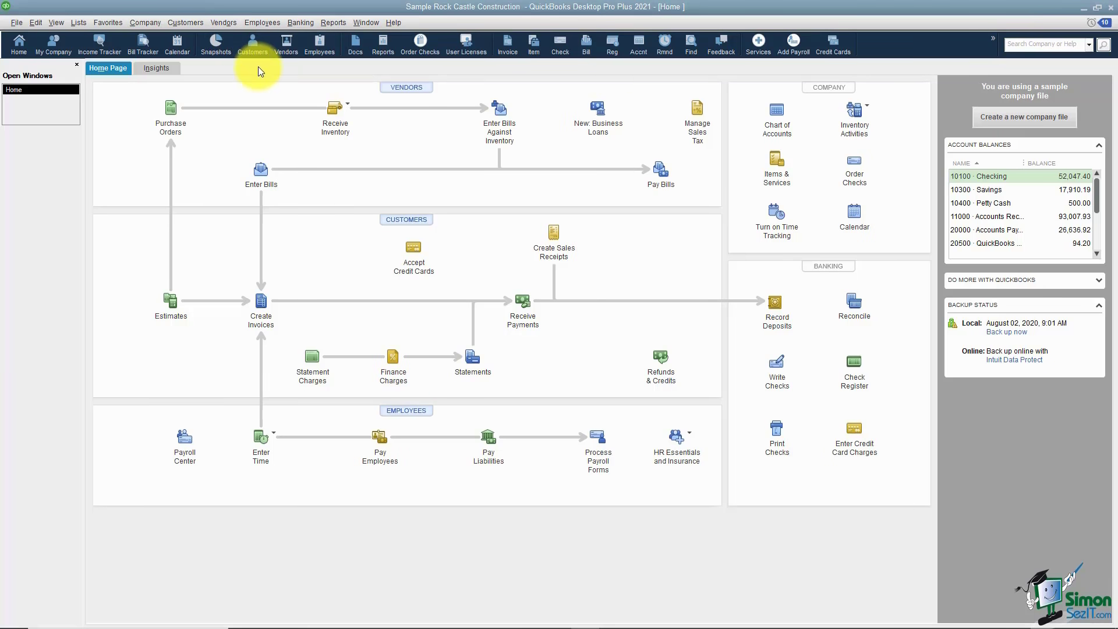
click(286, 45)
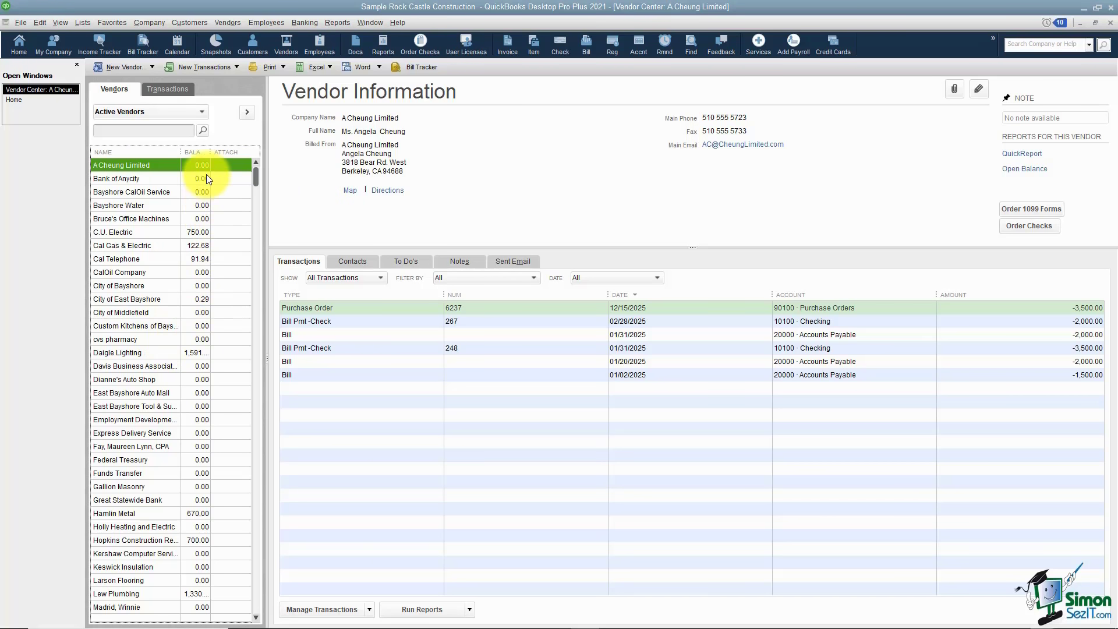
drag(211, 151, 227, 152)
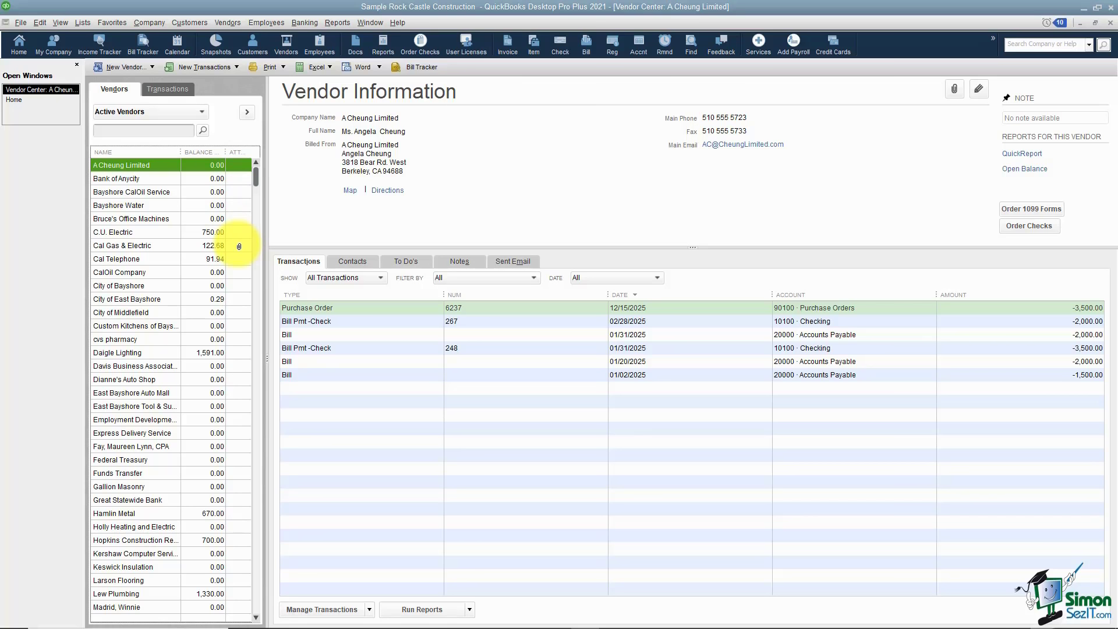
Show all vendors, decline making Cal Gas & Electric inactive, then return to Active Vendors
click(202, 112)
click(121, 127)
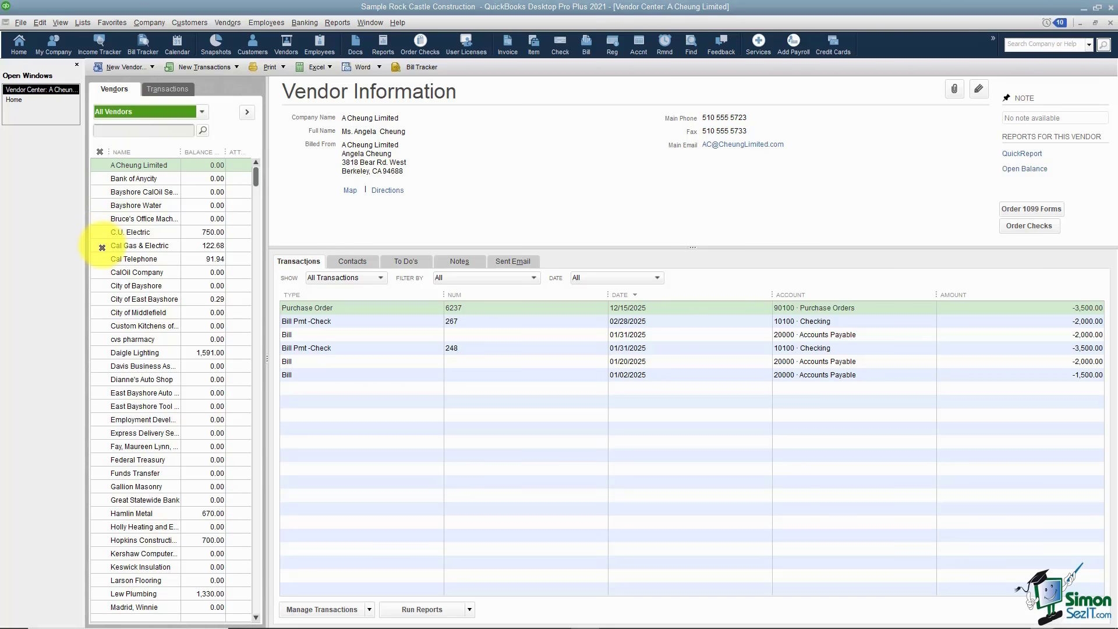
click(102, 247)
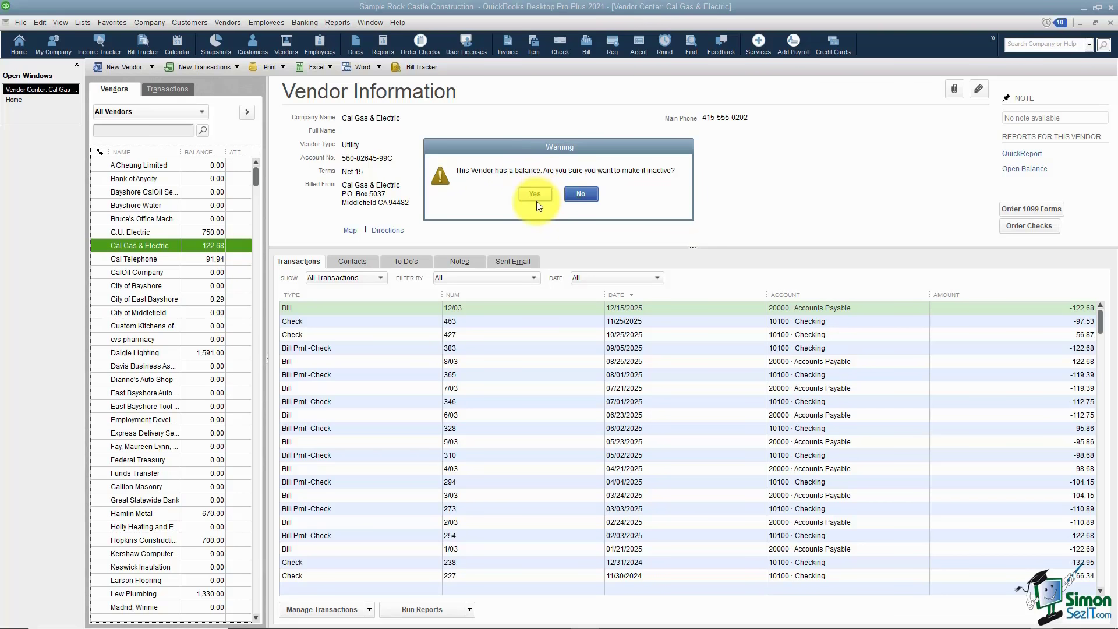
click(580, 195)
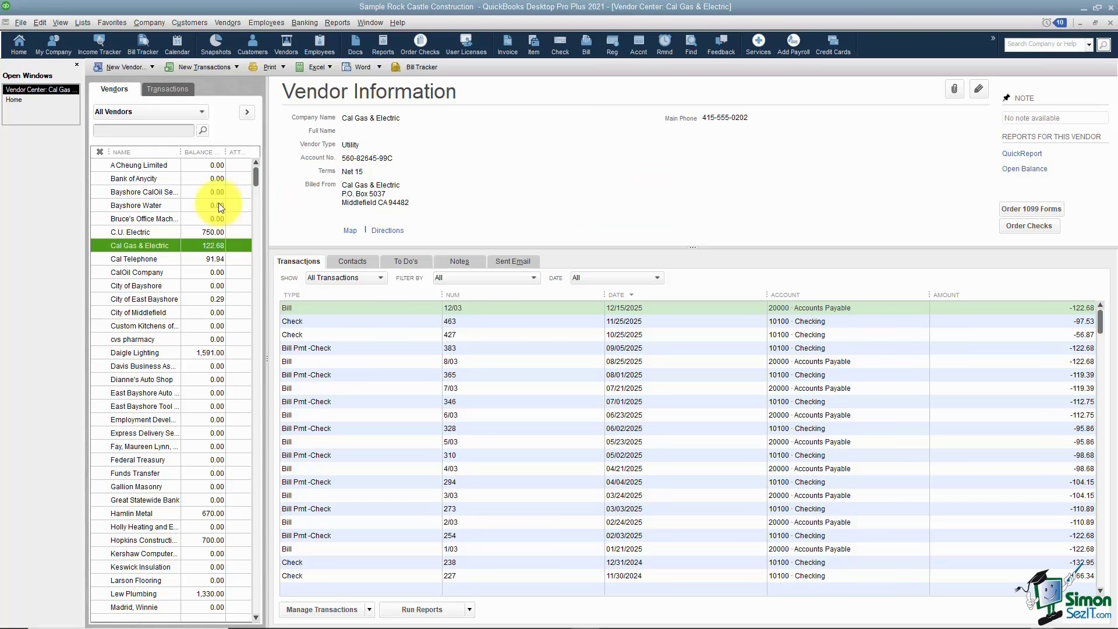
click(200, 113)
click(127, 142)
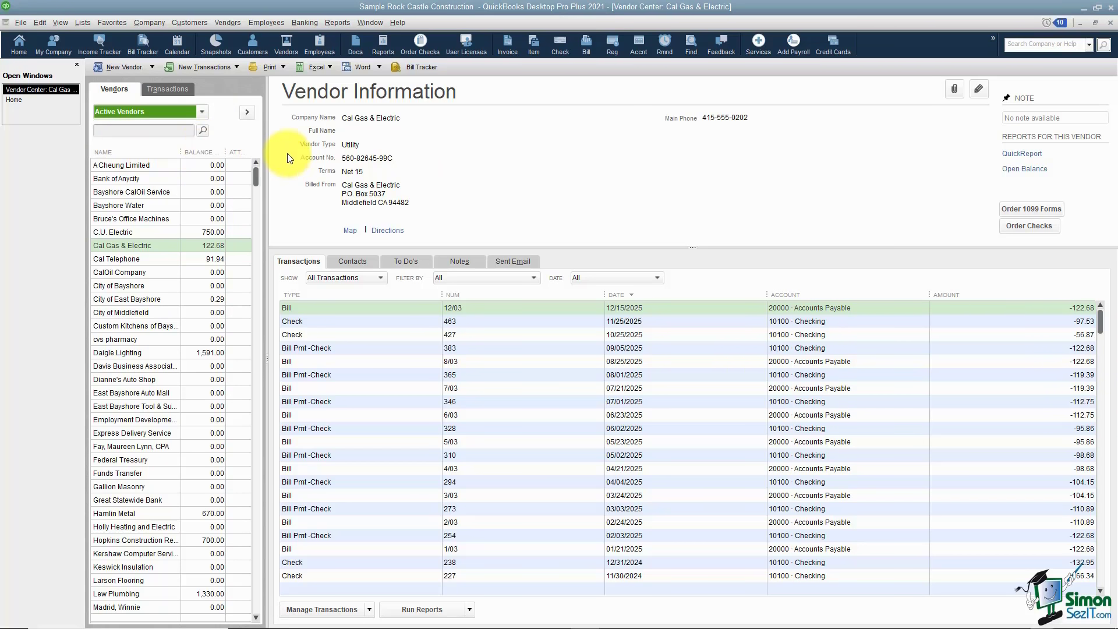
Open Cal Gas & Electric's 12/03 bill, then save and close it
click(168, 243)
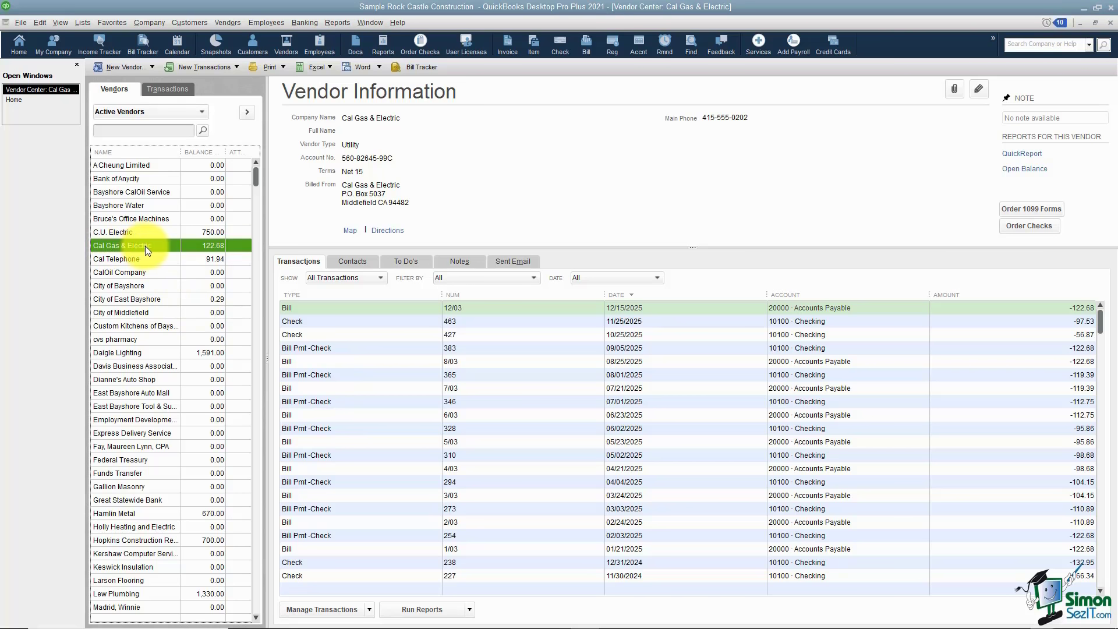
double_click(361, 307)
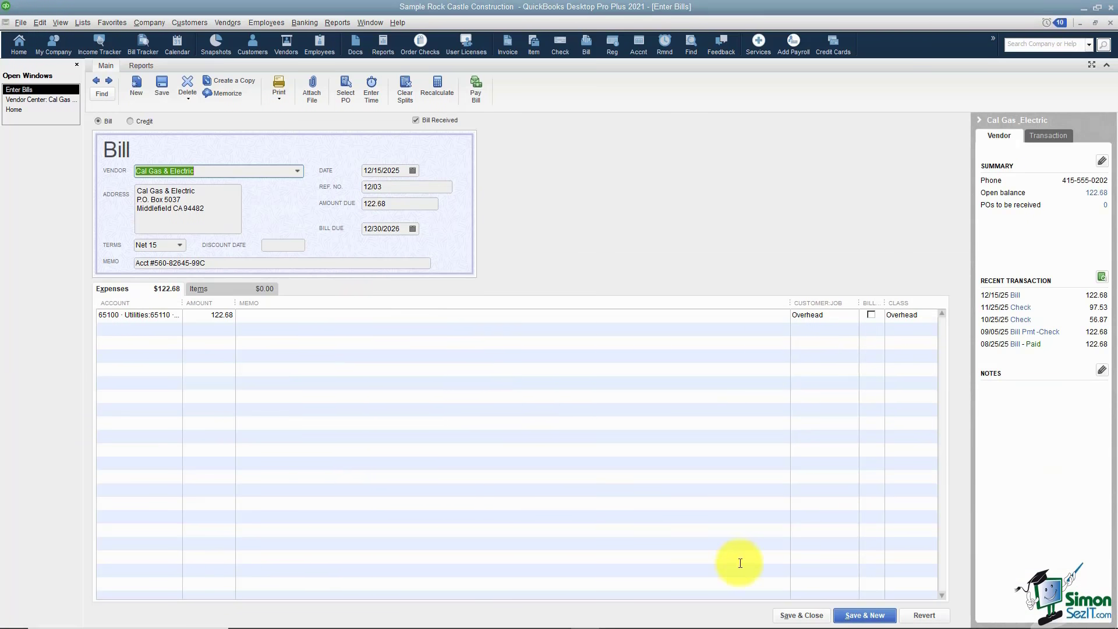
click(788, 617)
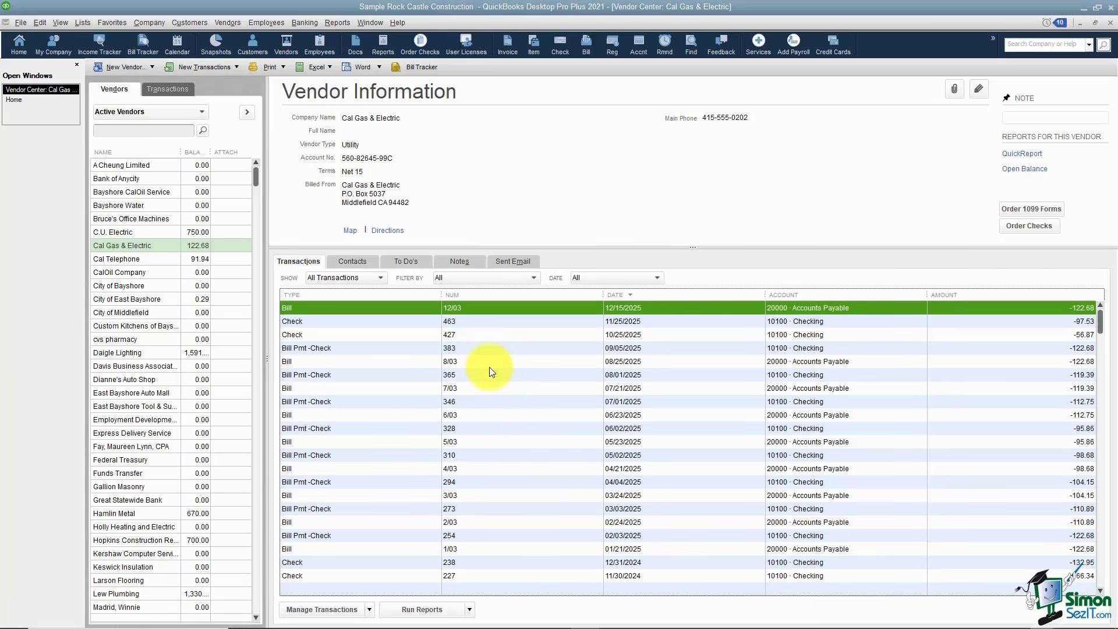
Browse the Manage Transactions and Run Reports options, then show the vendor's Contacts tab
click(369, 610)
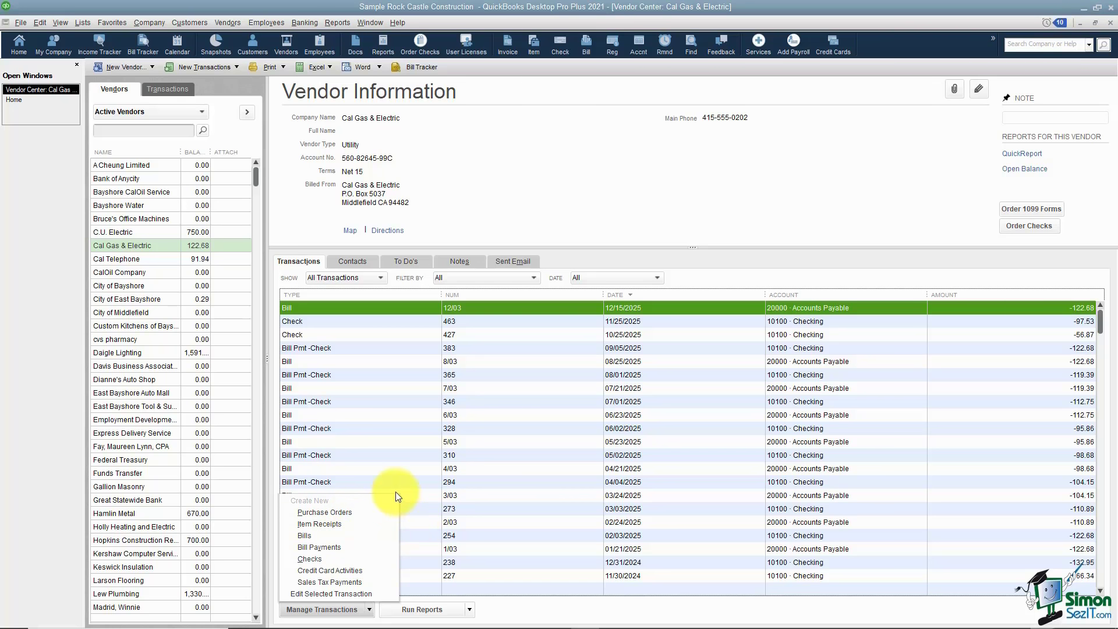
click(390, 455)
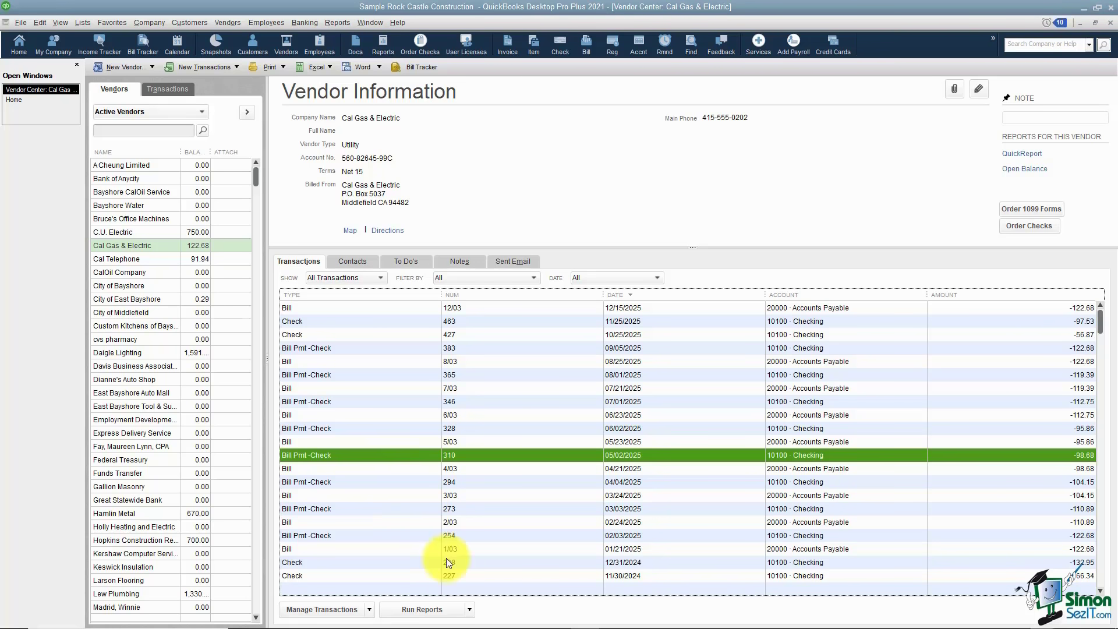
click(469, 610)
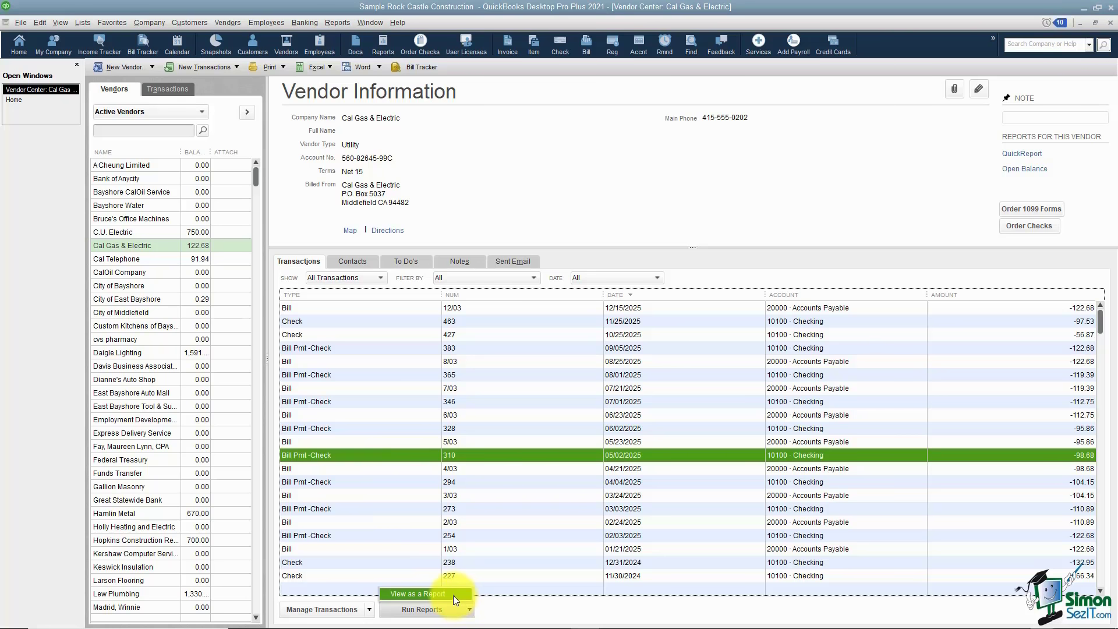
click(467, 609)
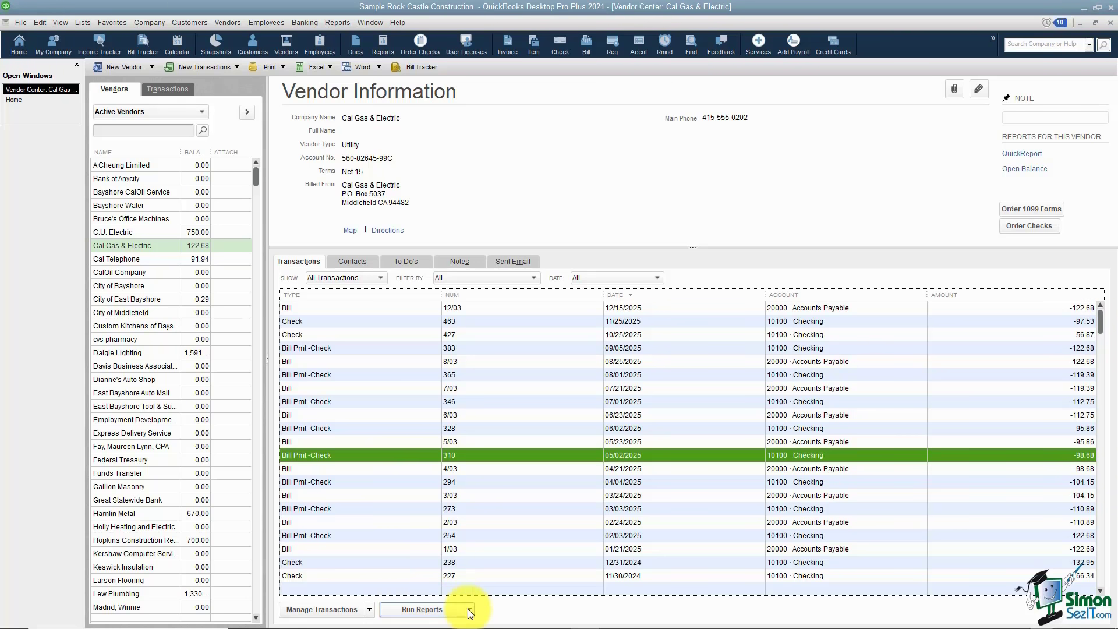
click(362, 263)
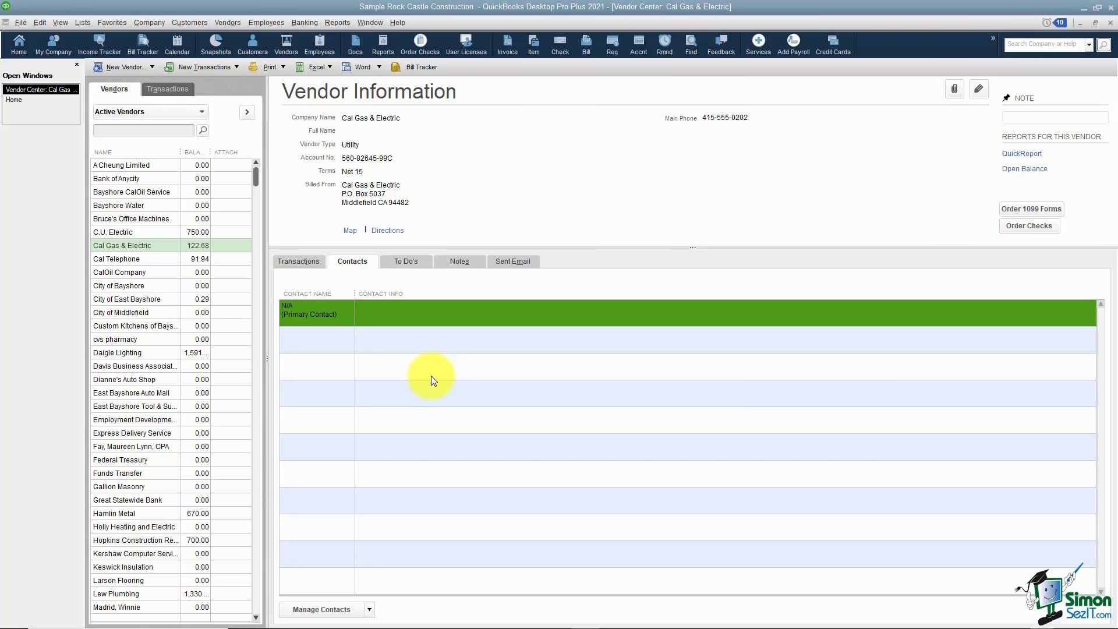
Check the contact management options, then switch to the vendor's To Do's tab
click(369, 609)
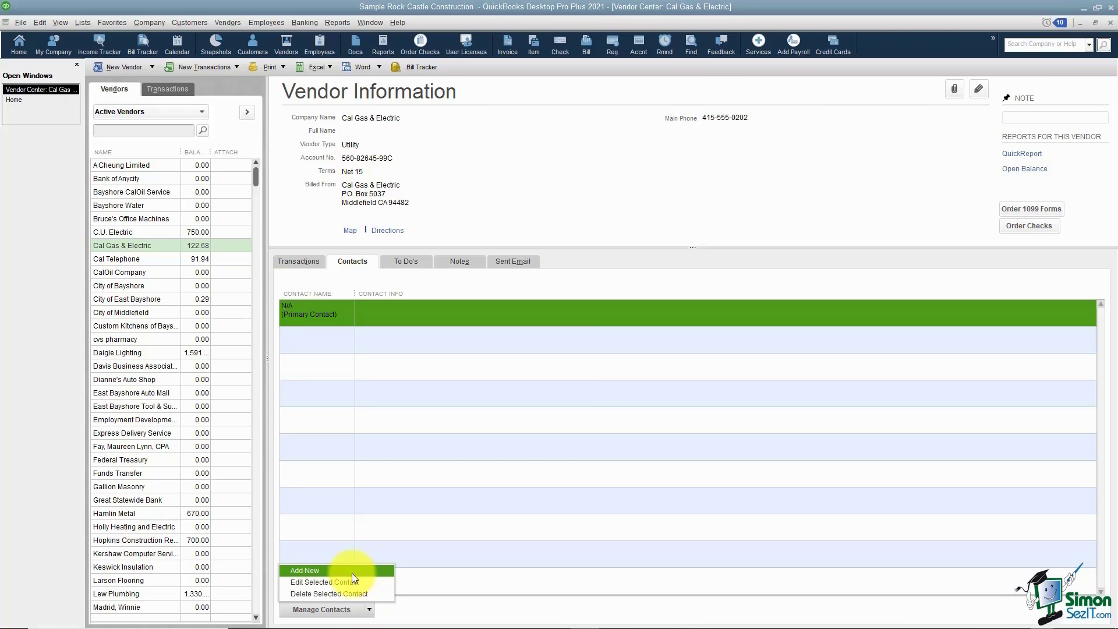
click(449, 428)
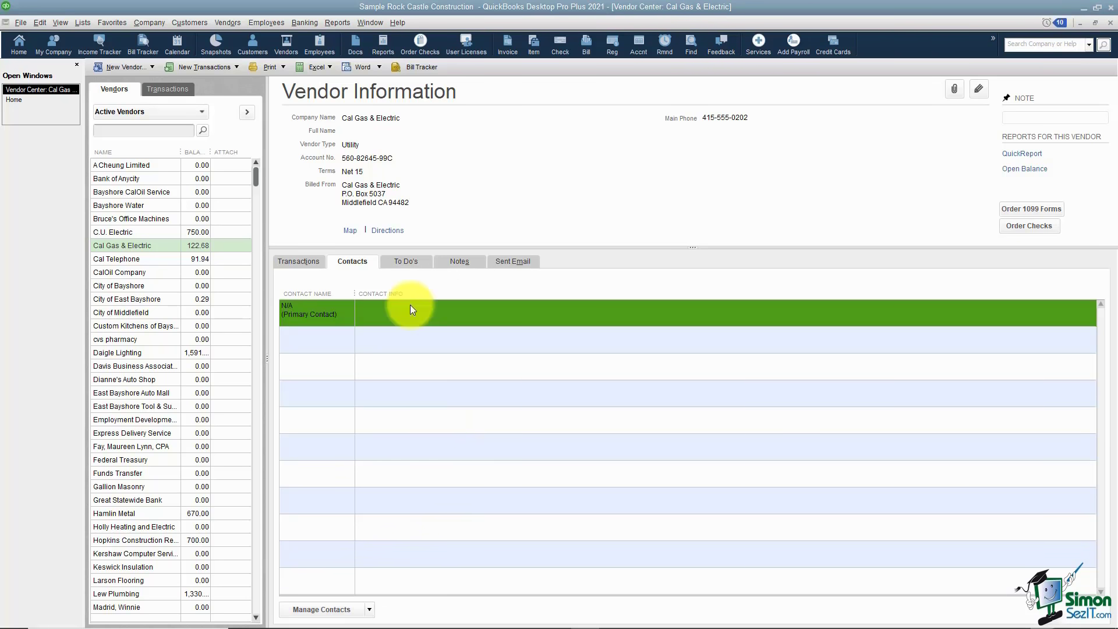
click(407, 263)
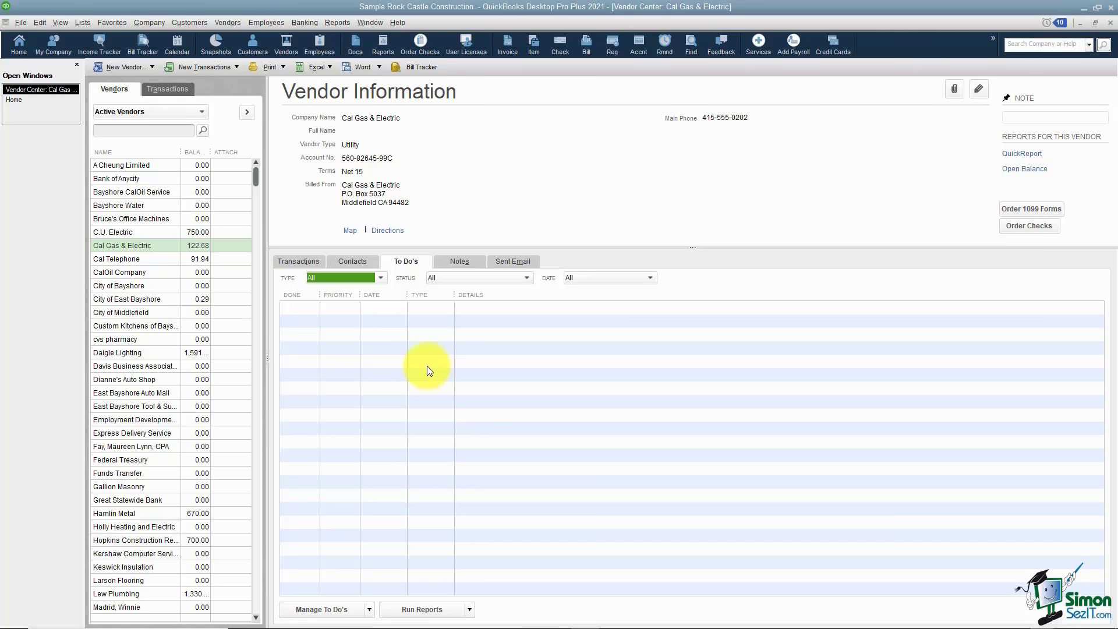
Browse the to-do and report options, then switch to the Notes tab
click(368, 610)
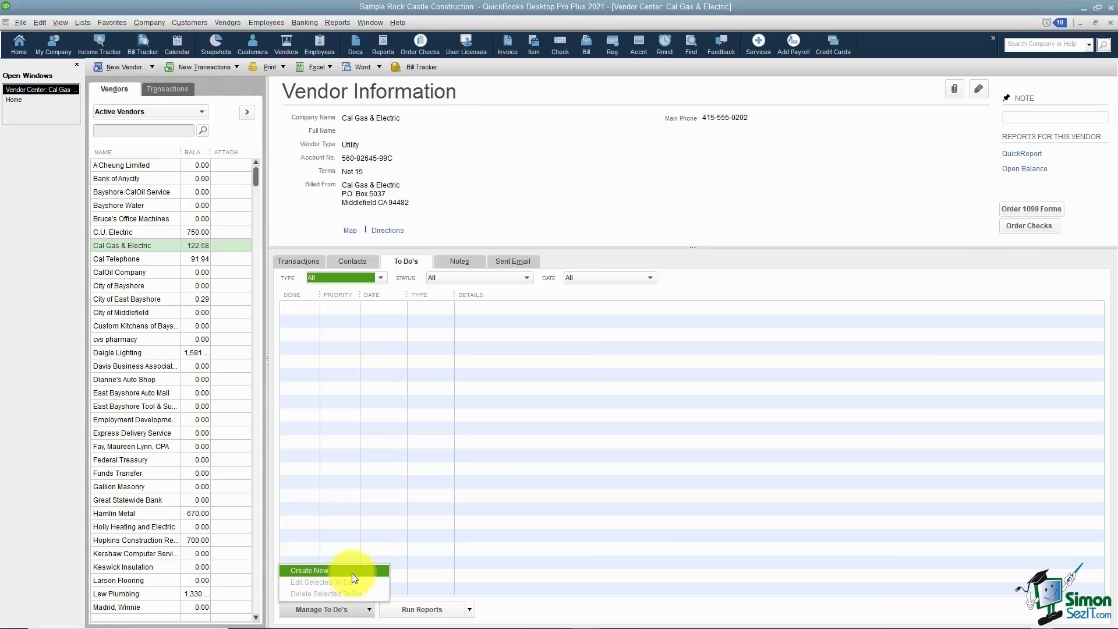
click(451, 585)
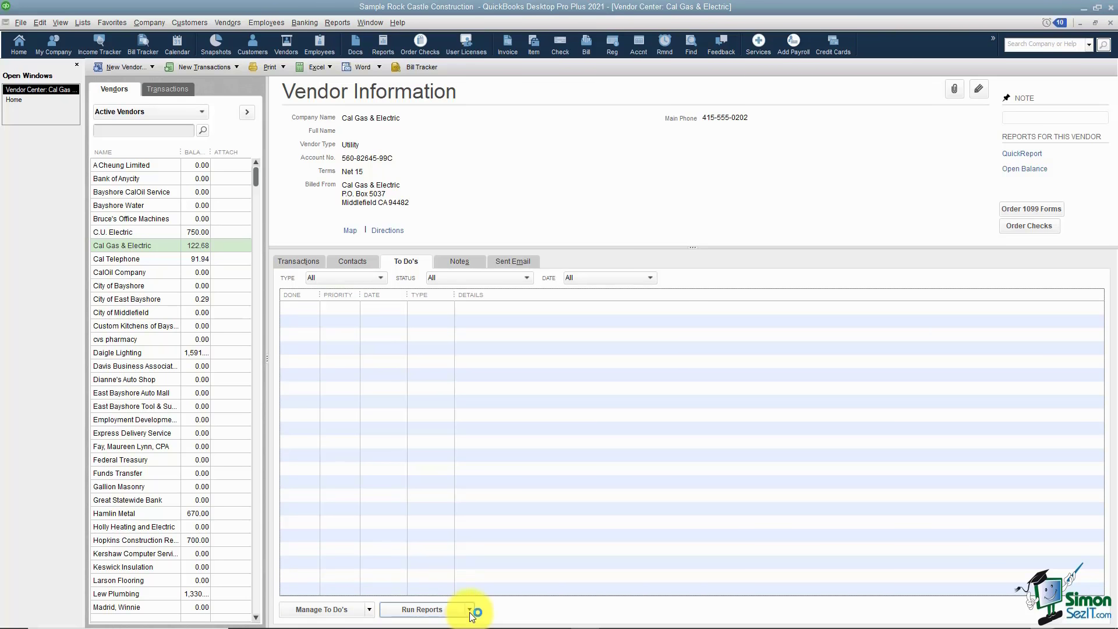
click(470, 610)
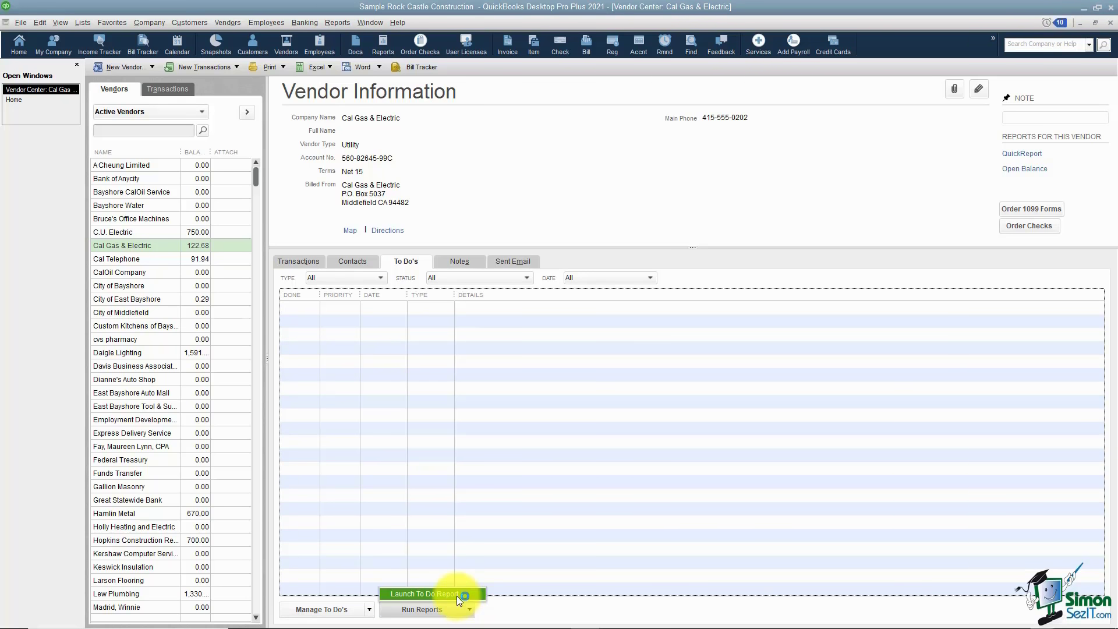
click(431, 425)
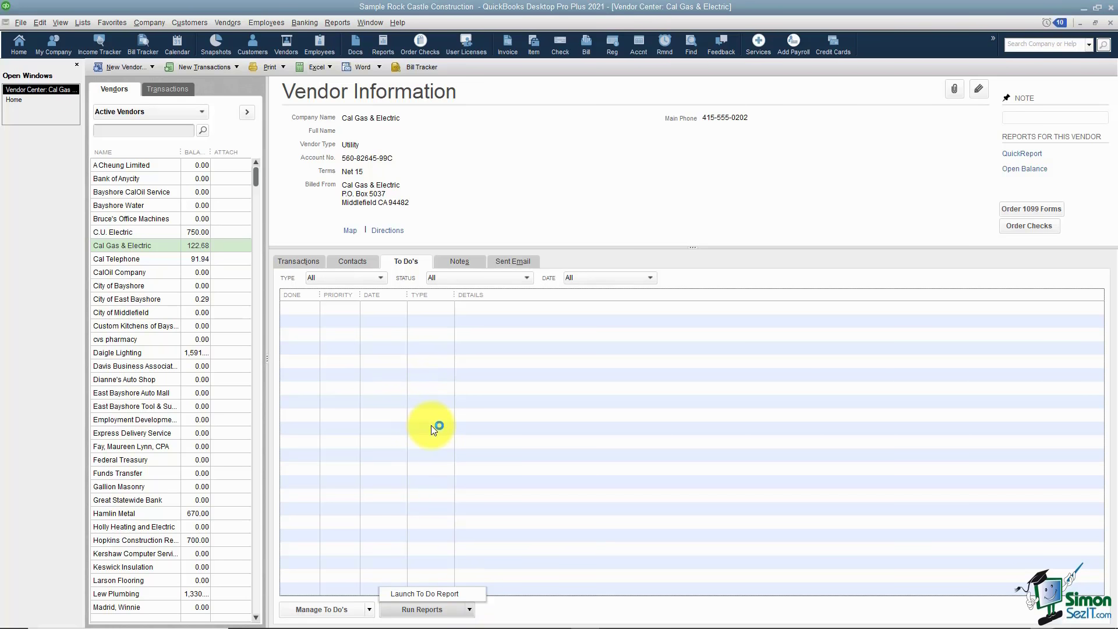
click(464, 263)
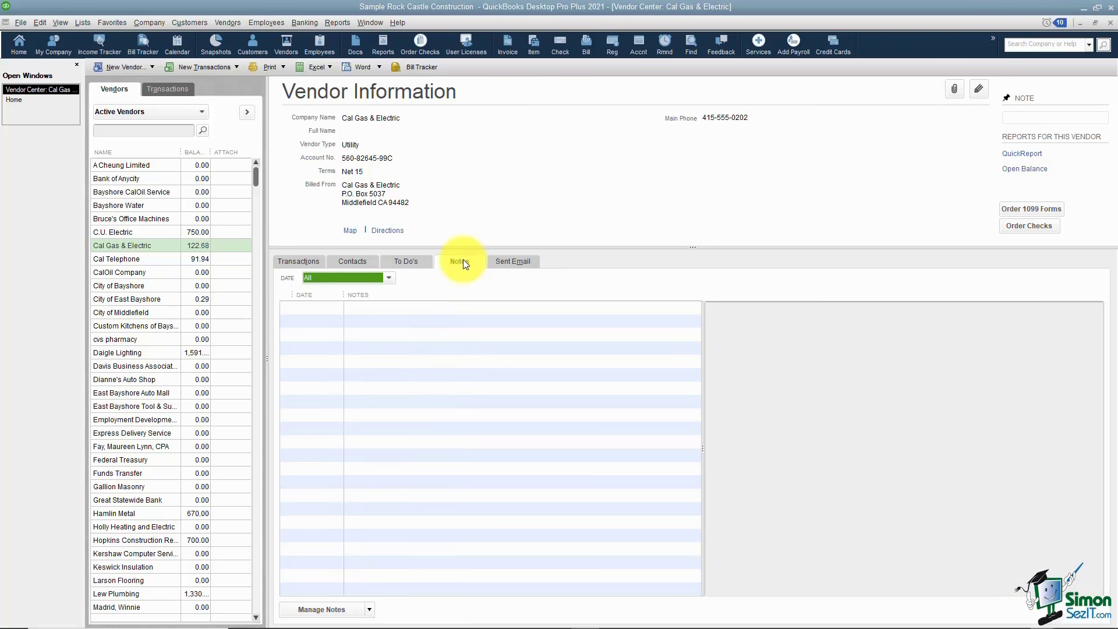
Add a date-stamped 'Called' note to Cal Gas & Electric, then view its Sent Email tab
click(369, 609)
click(358, 573)
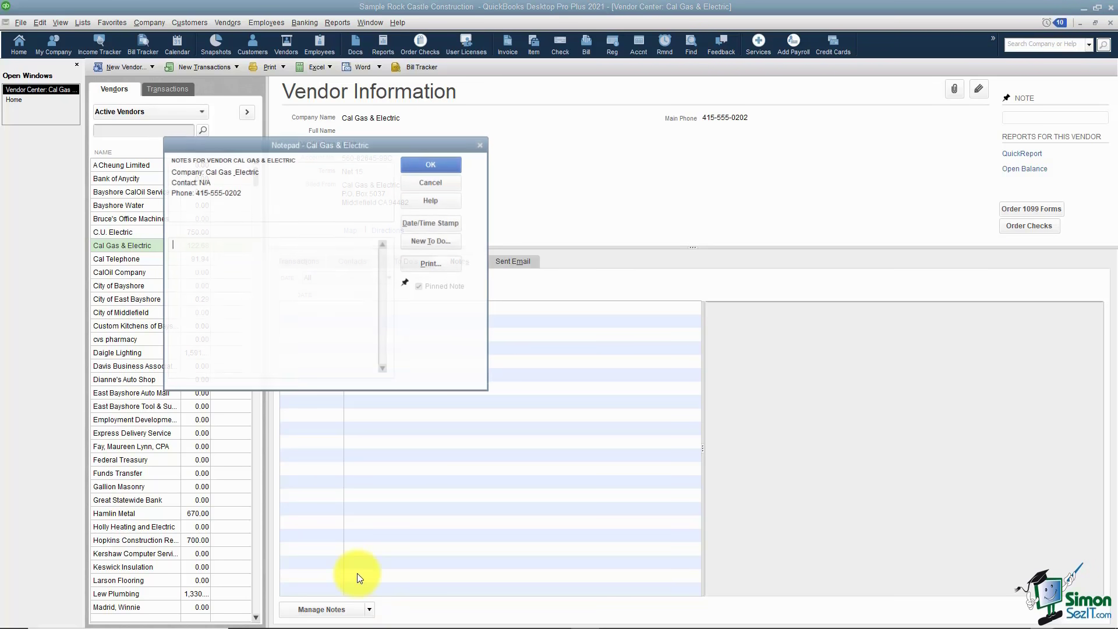
click(437, 223)
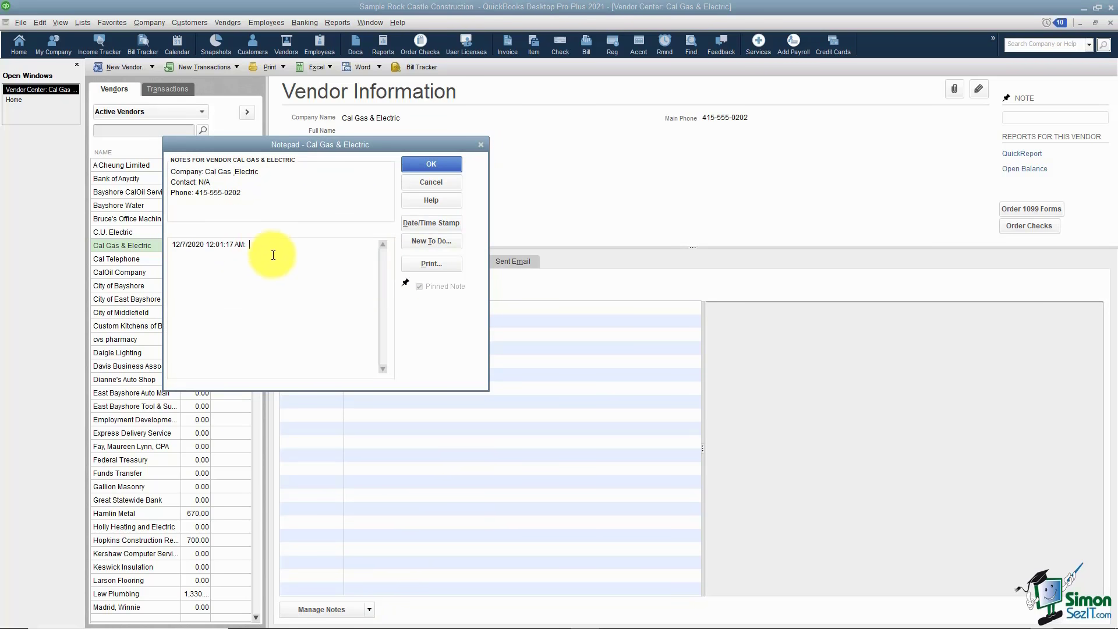
text(Called)
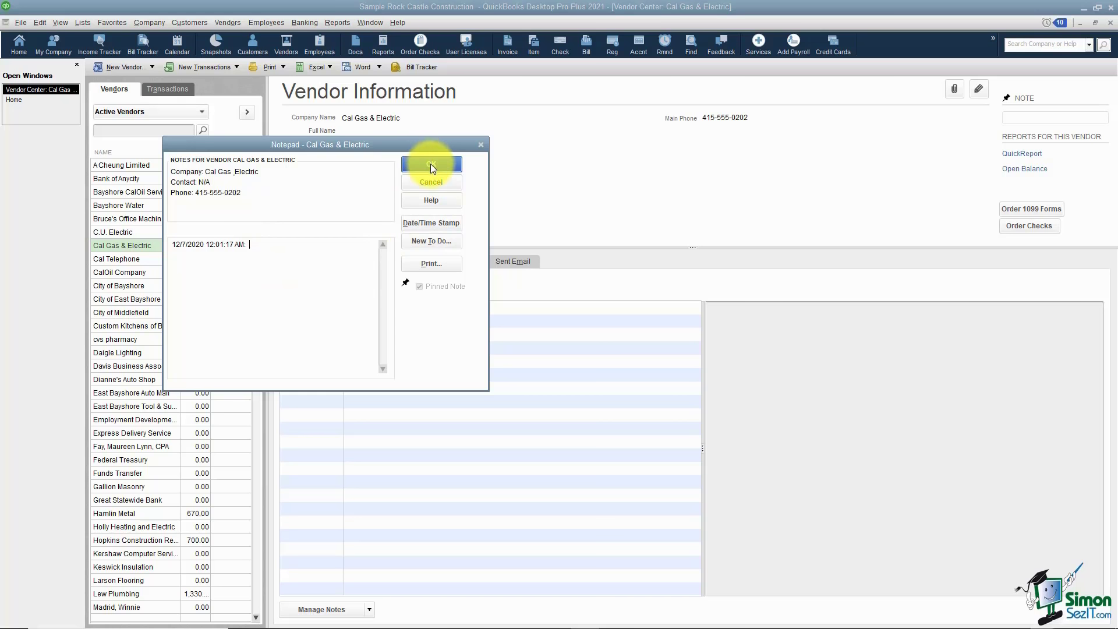
click(431, 165)
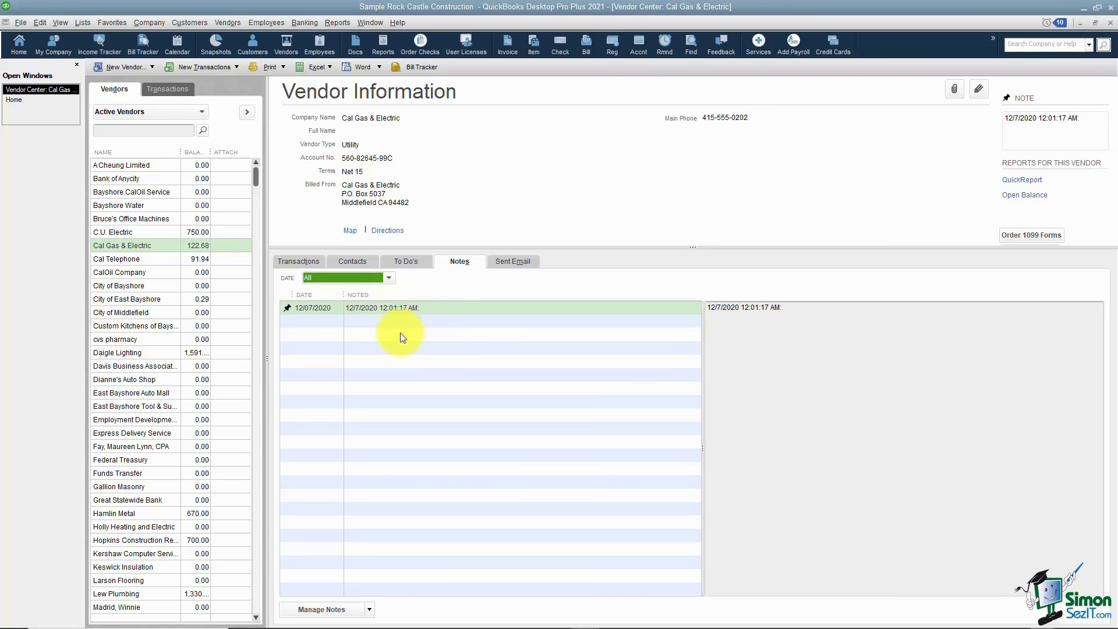
click(292, 308)
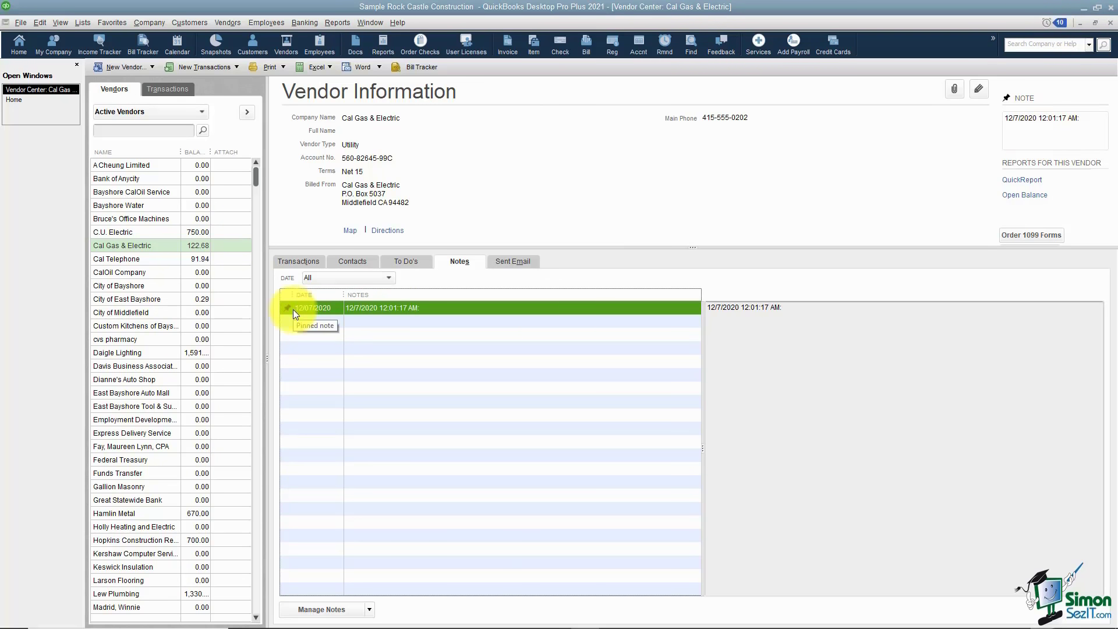
click(518, 261)
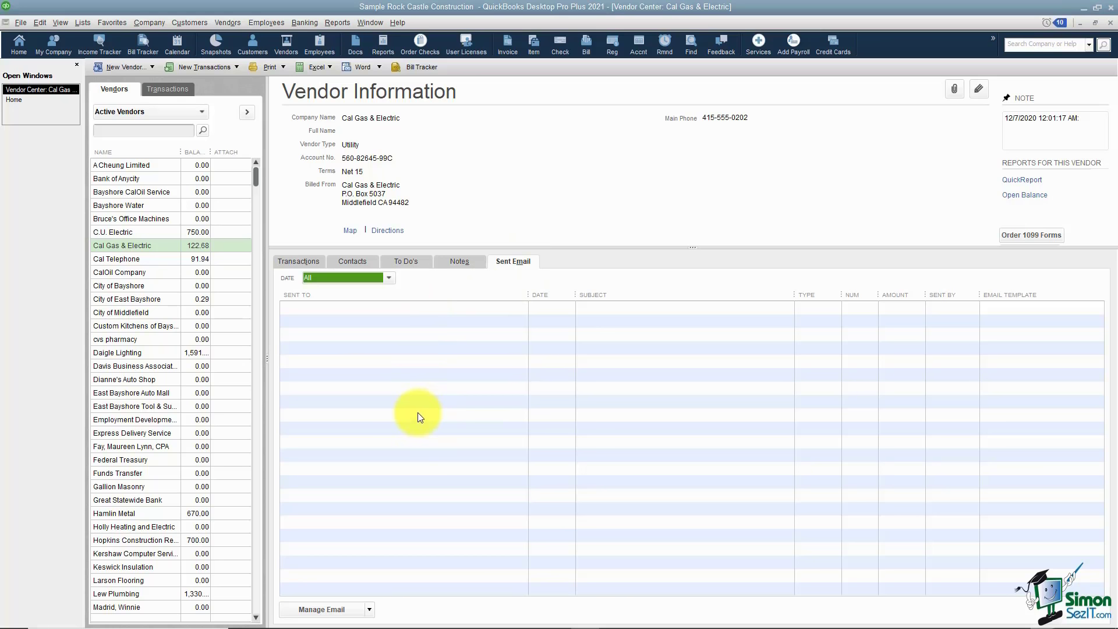
Show the Transactions tab listing Cal Gas & Electric's bills and bill payment checks
click(313, 260)
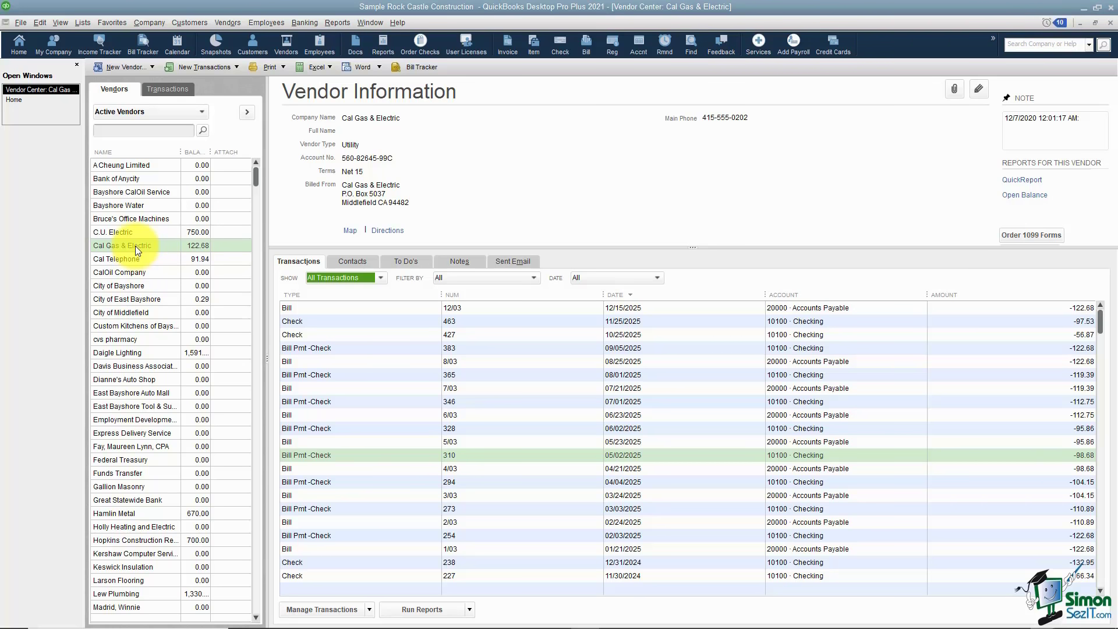
Copy the name 'Cal Gas & Electric' from its vendor record without changing it
double_click(135, 246)
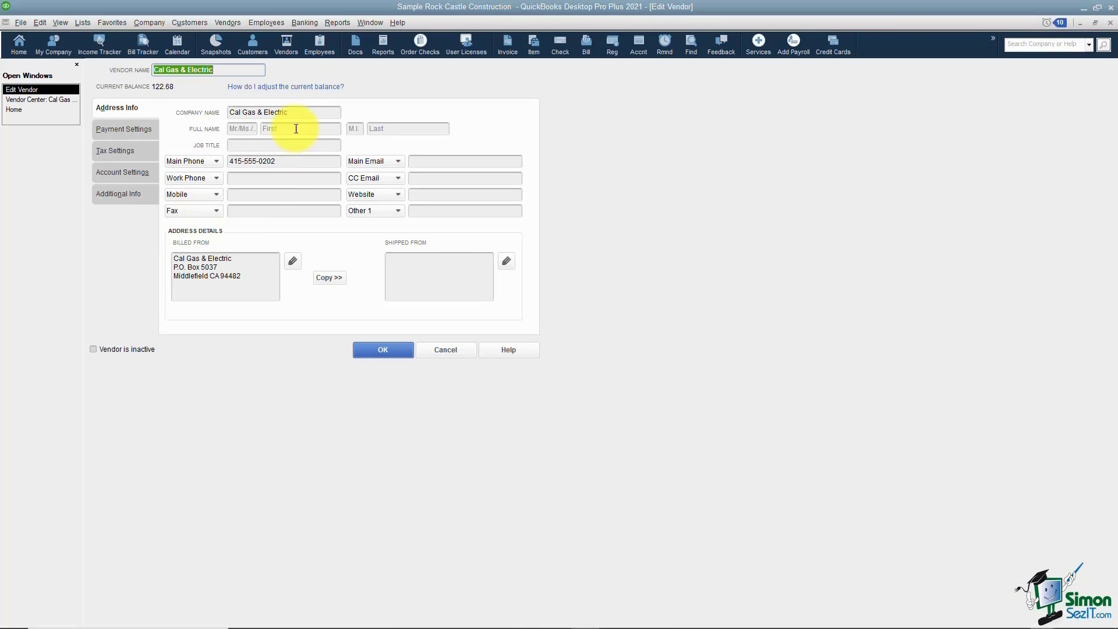
click(308, 113)
drag(308, 113, 226, 115)
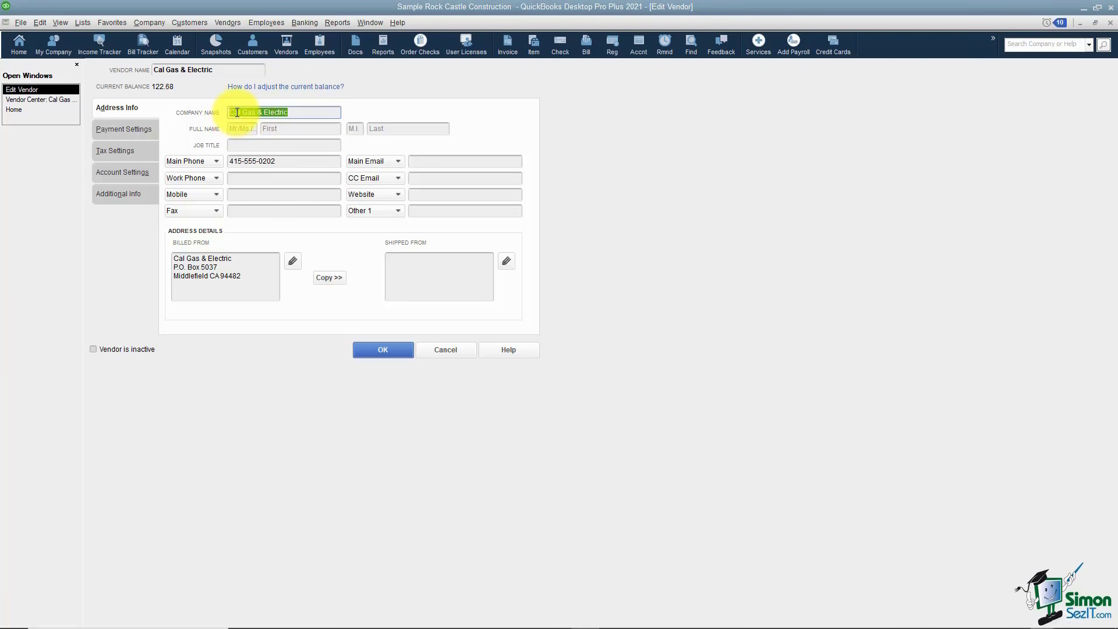
right_click(233, 114)
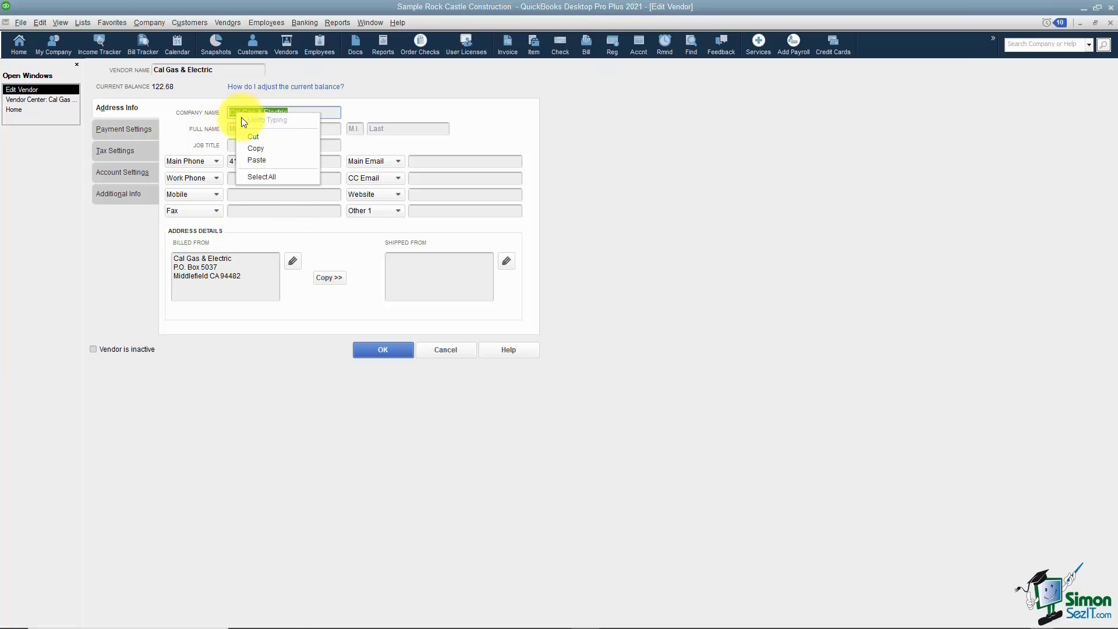
click(253, 149)
click(383, 351)
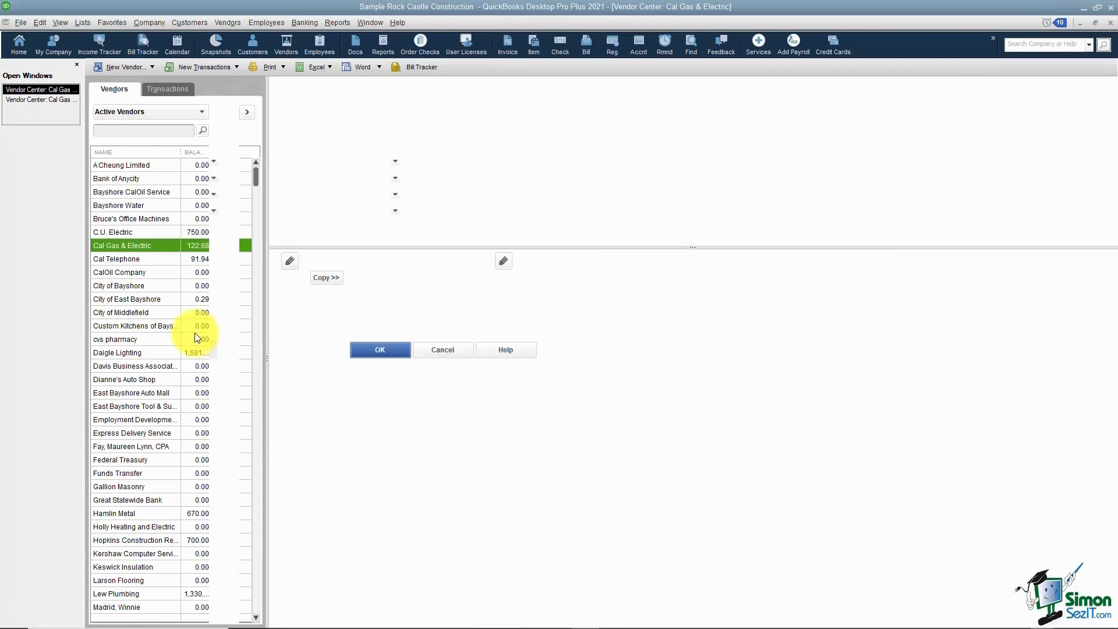
Rename CalOil Company to 'Cal Gas & Electric' and confirm merging the two vendors
double_click(115, 274)
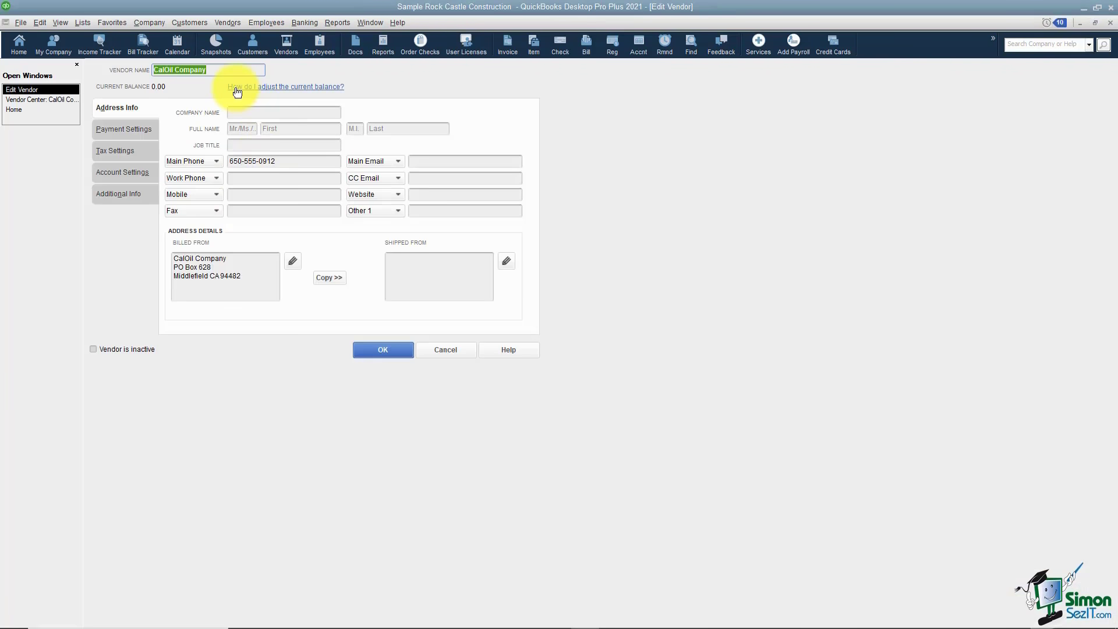
key(ctrl+v)
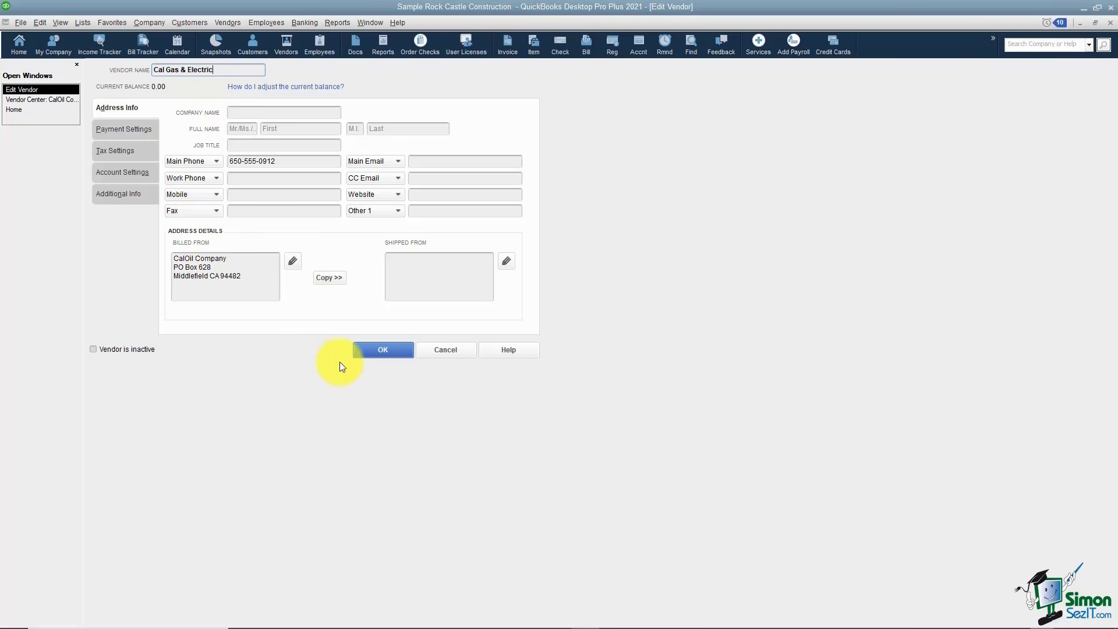
click(372, 351)
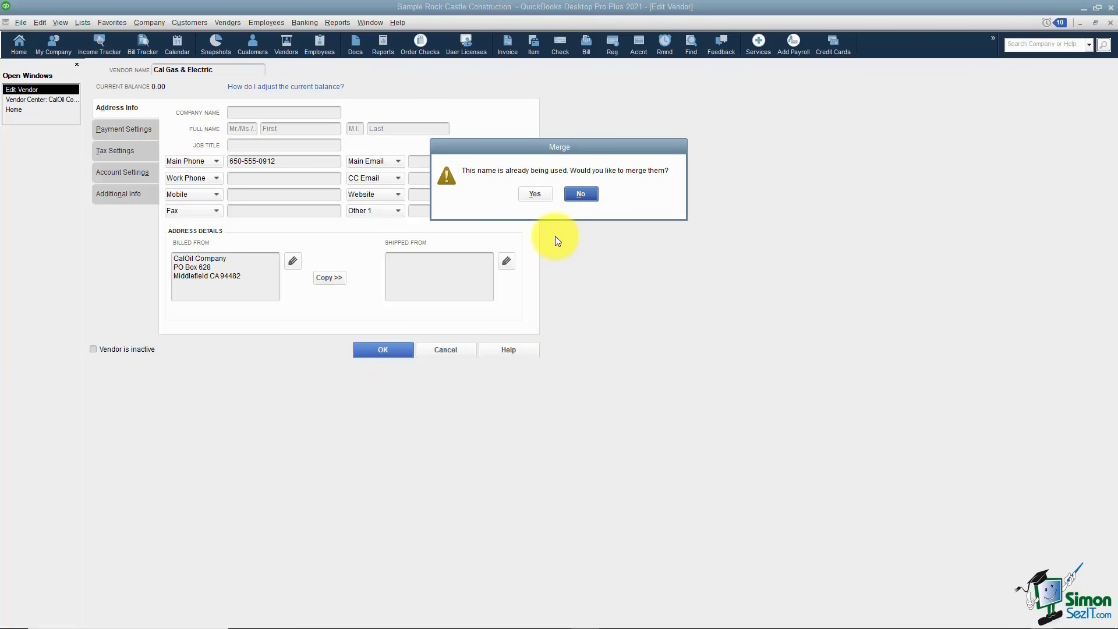
click(540, 194)
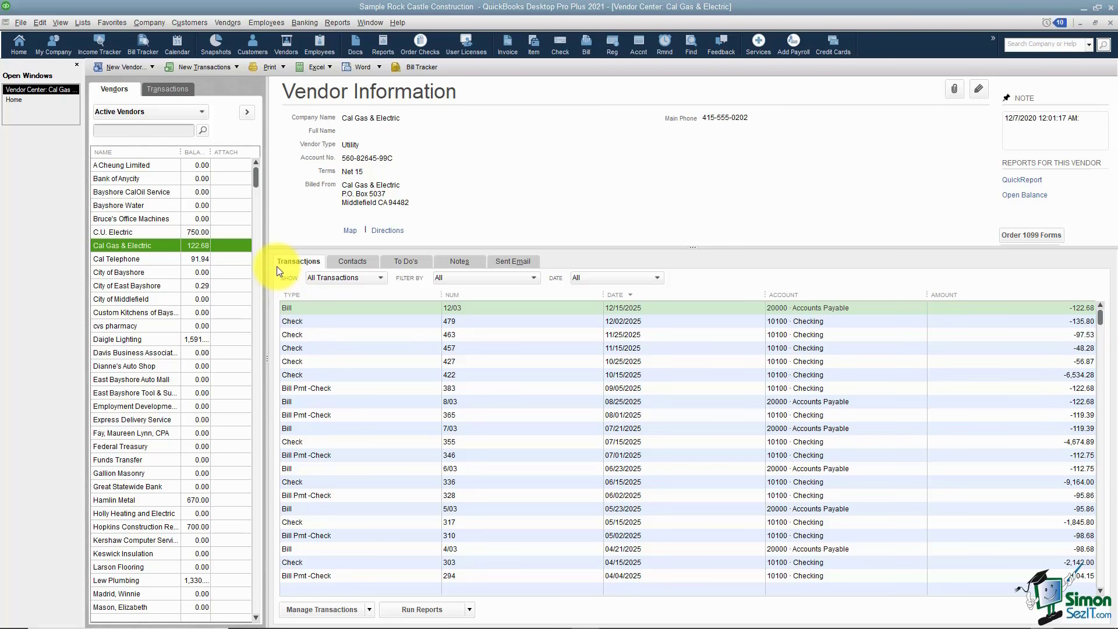
Start a new vendor named 'ABC Plumbing'
click(151, 69)
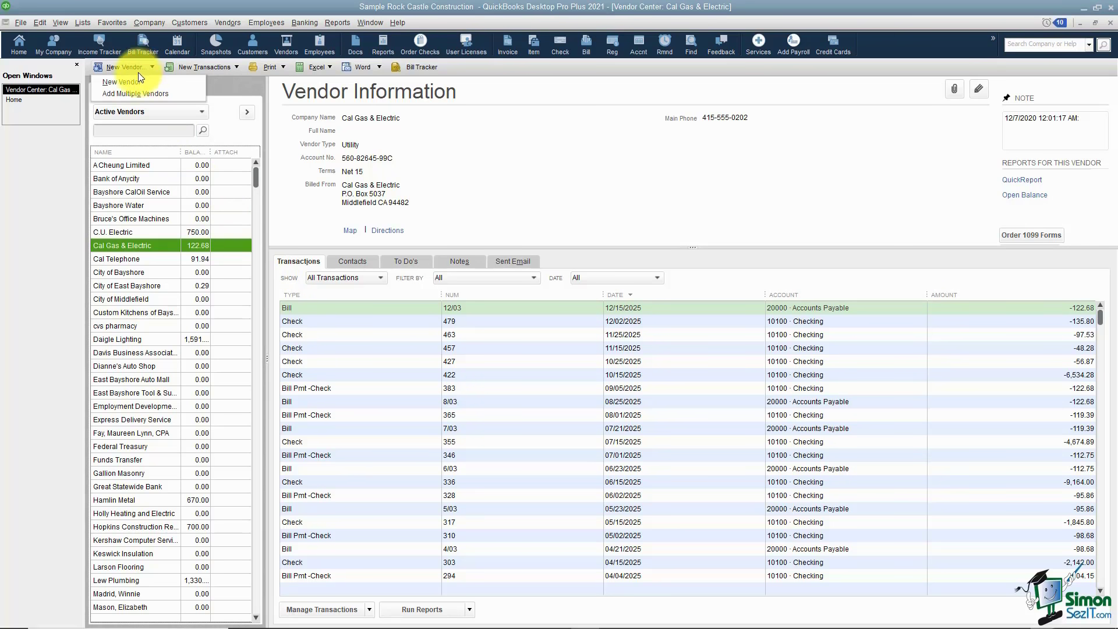
click(138, 81)
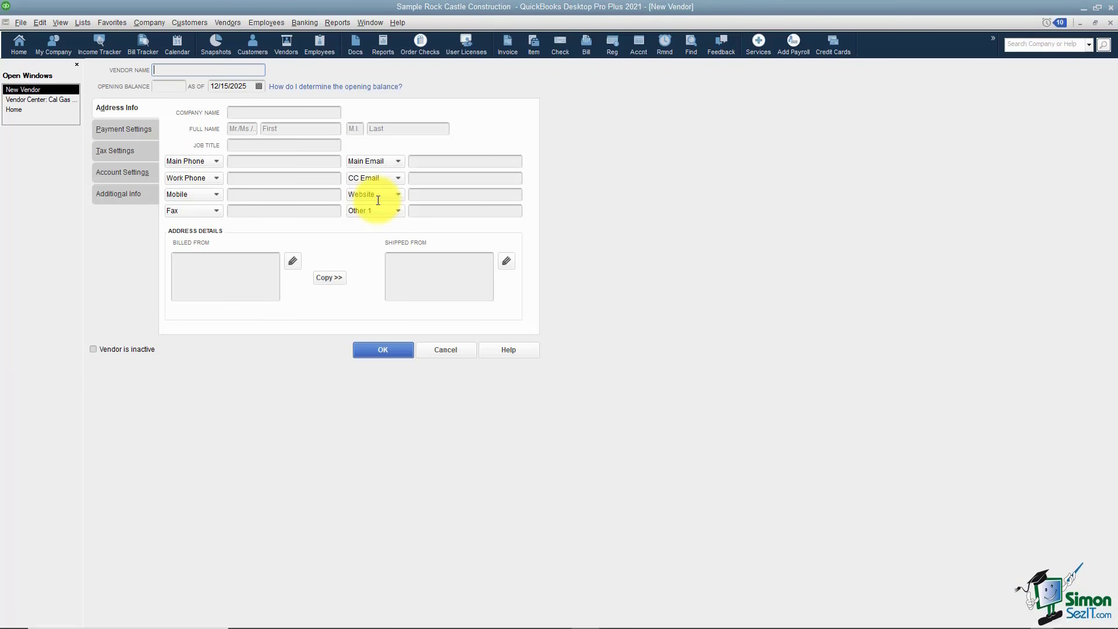
text(ABC Plumbing)
key(Tab)
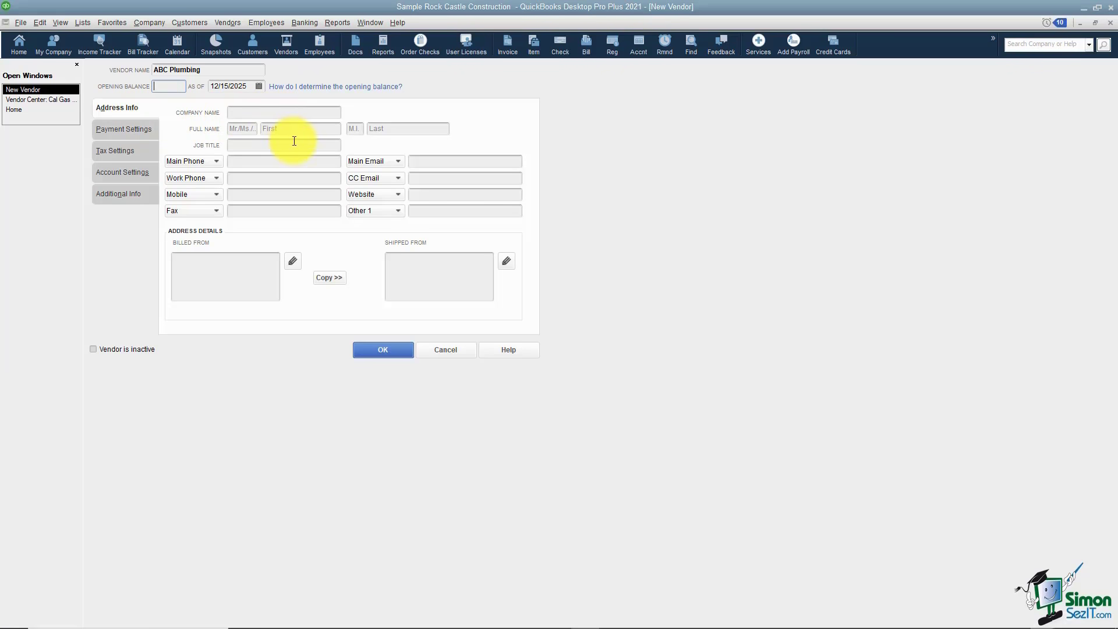
Copy 'ABC Plumbing' from the vendor name into the Company Name field
drag(225, 70, 153, 69)
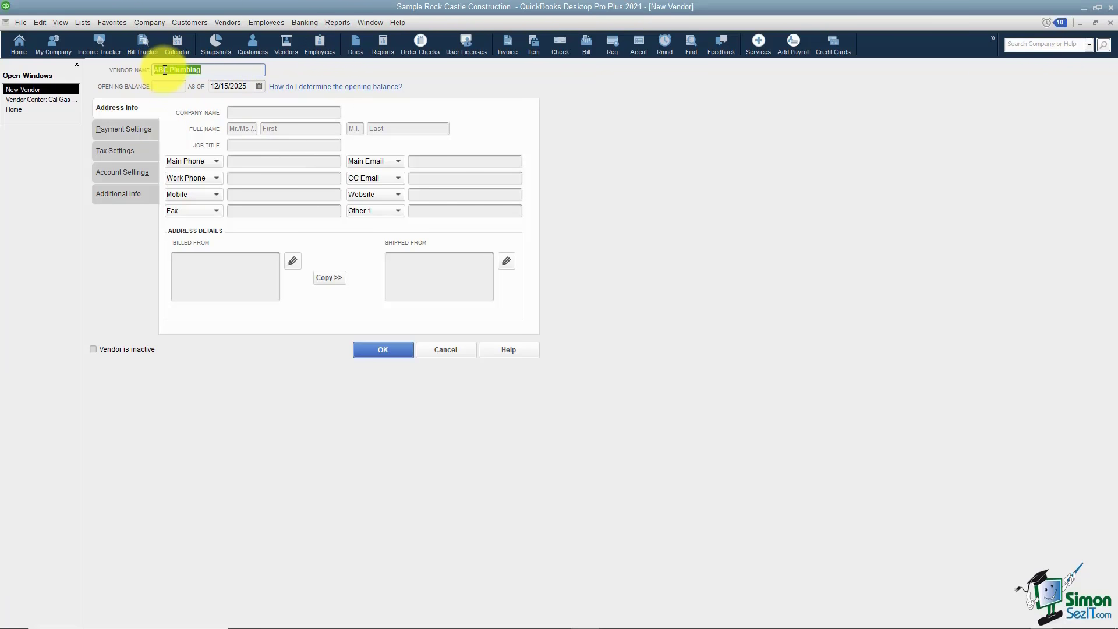
right_click(165, 70)
click(180, 103)
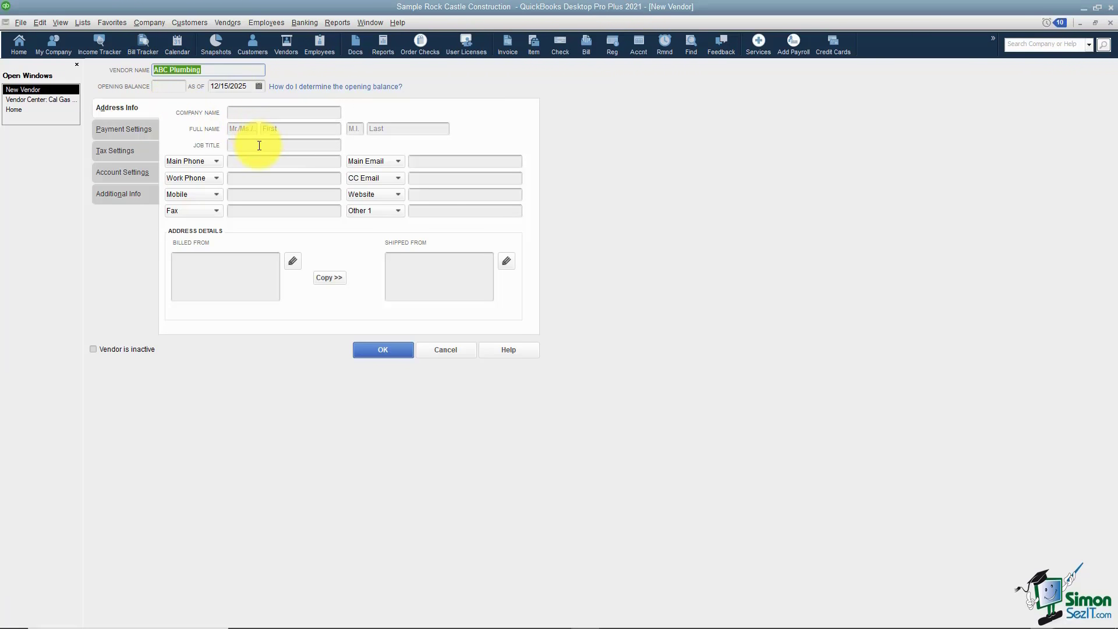
click(248, 112)
key(ctrl+v)
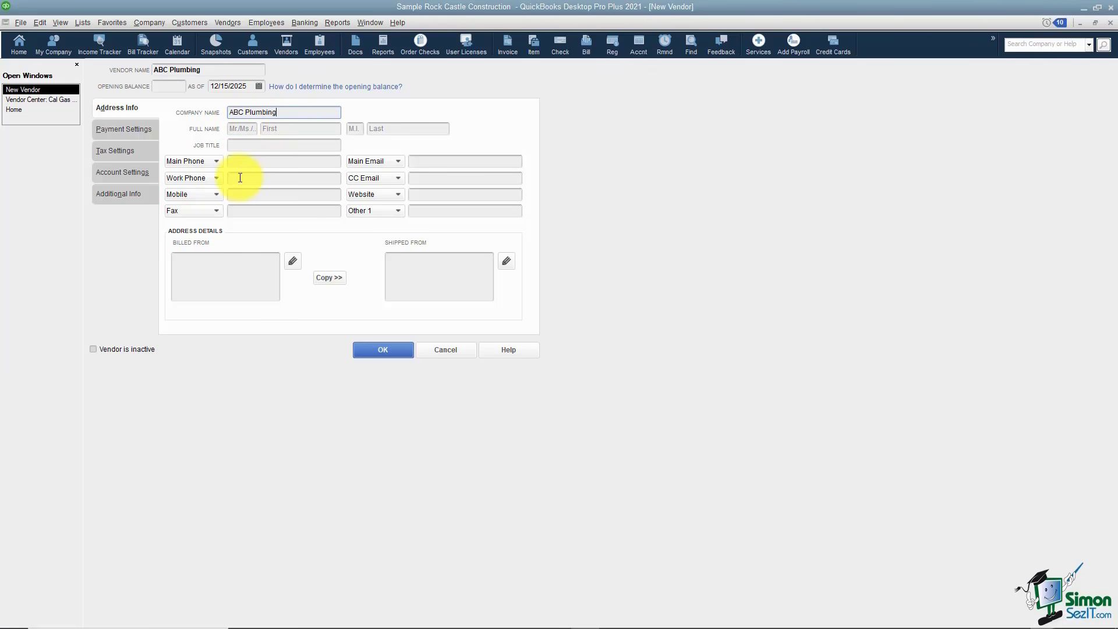
Enter the billed-from address PO BOX 123, Charleston, SC 29414
click(217, 161)
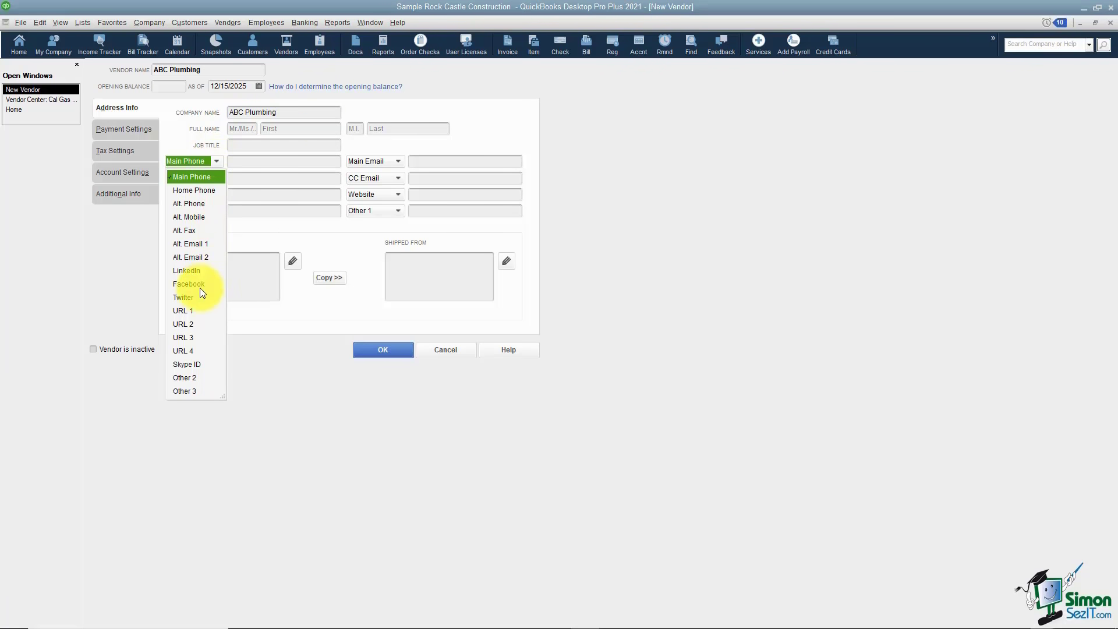
click(256, 224)
click(222, 260)
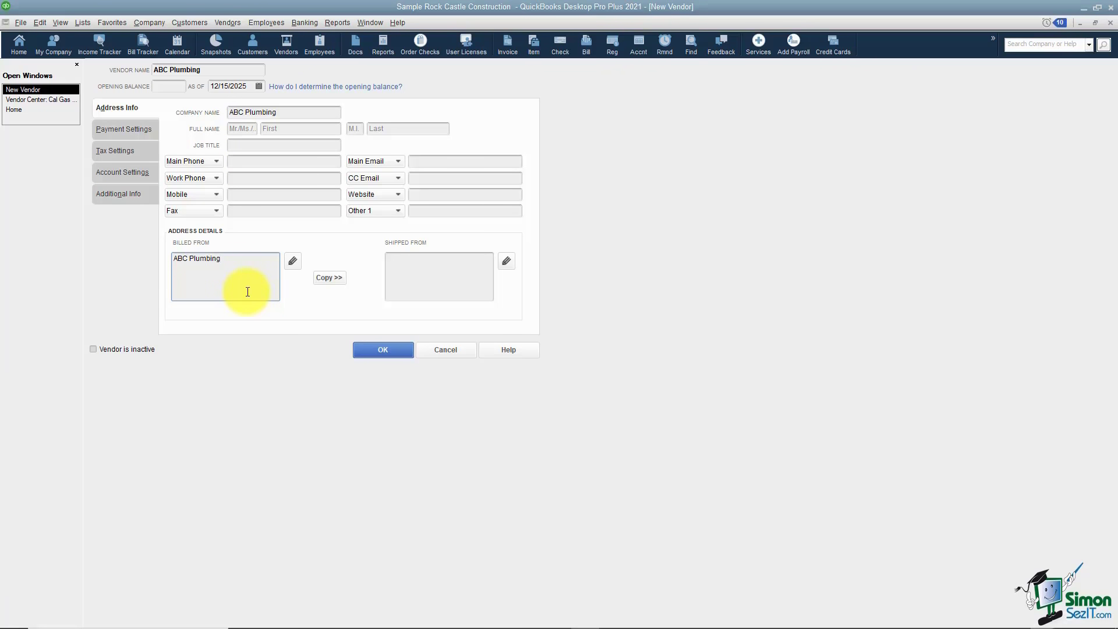
text(PO BOX 123)
key(Return)
text(Charleston, SC  29414)
Set account number 1245 and Net 30 payment terms in Payment Settings
click(139, 132)
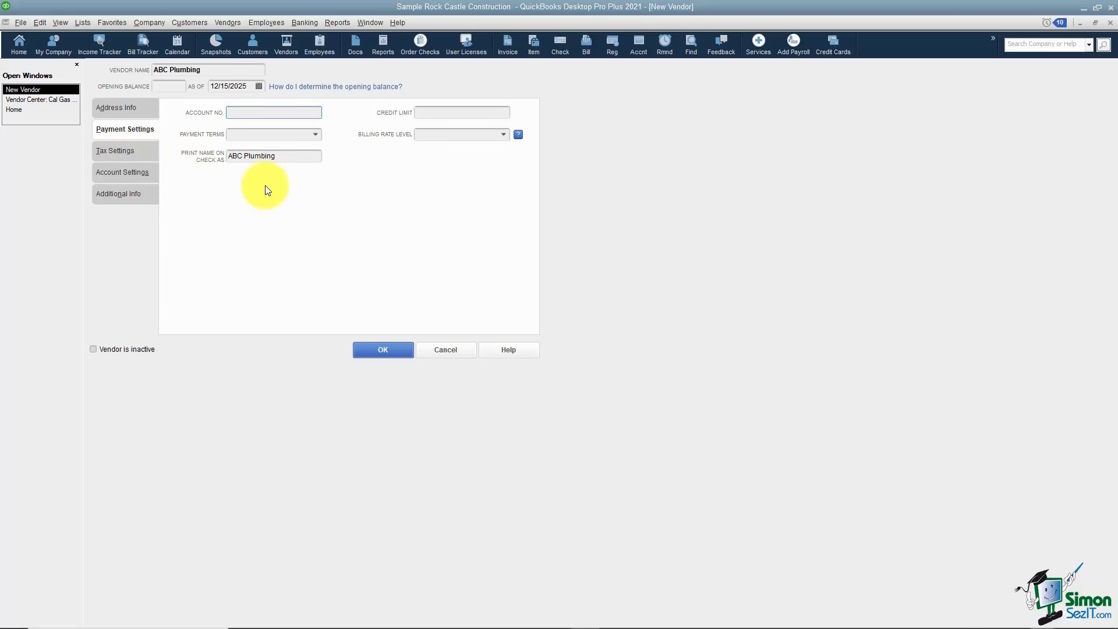
text(1245)
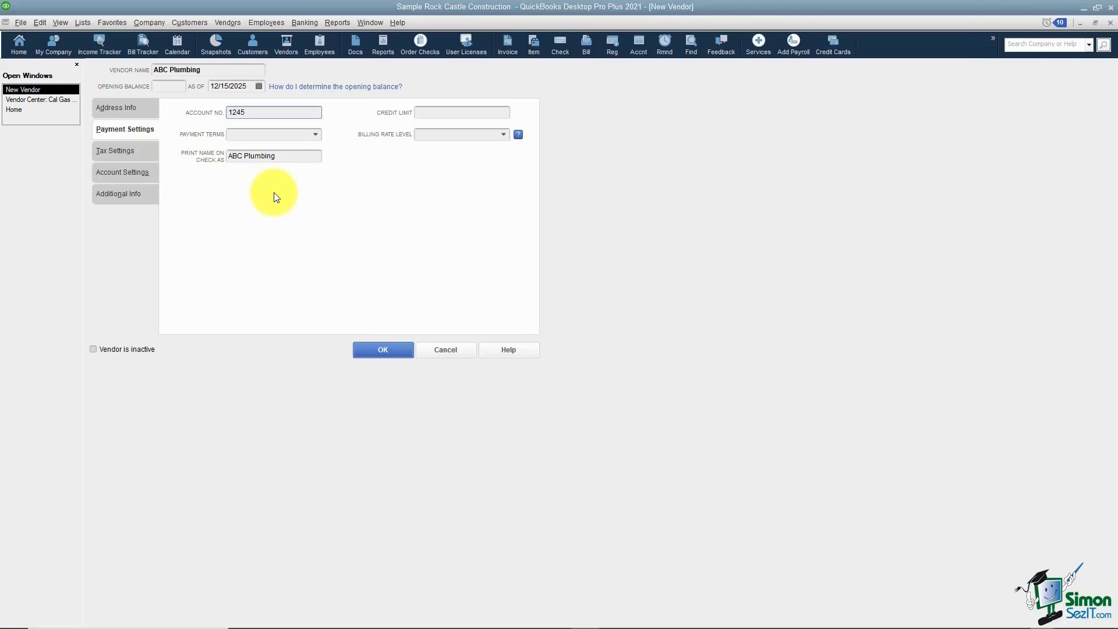
click(316, 134)
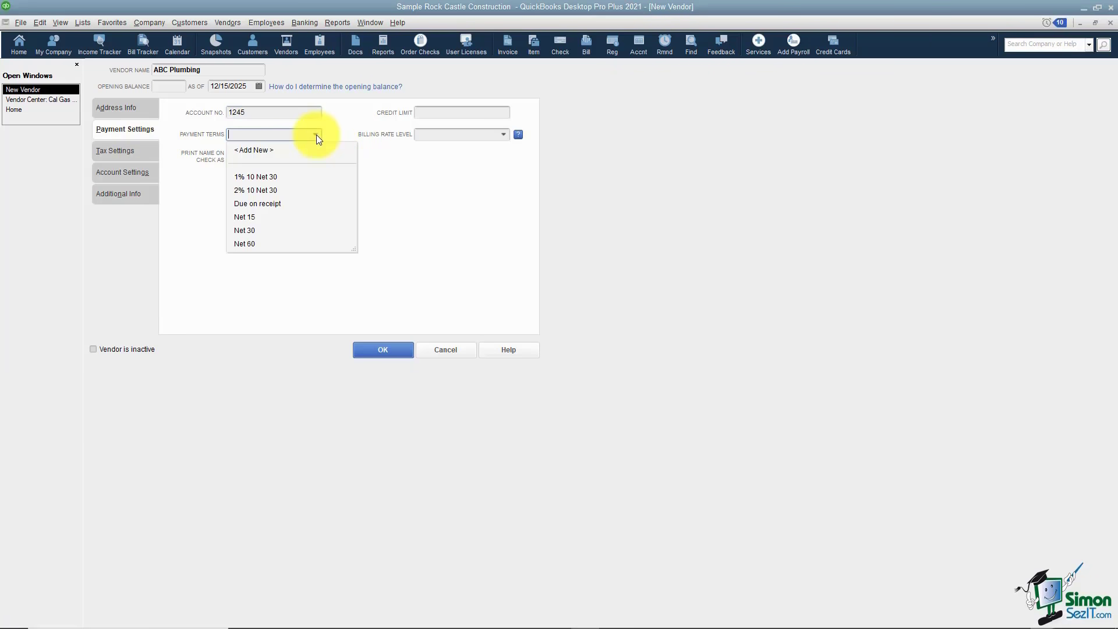
click(261, 229)
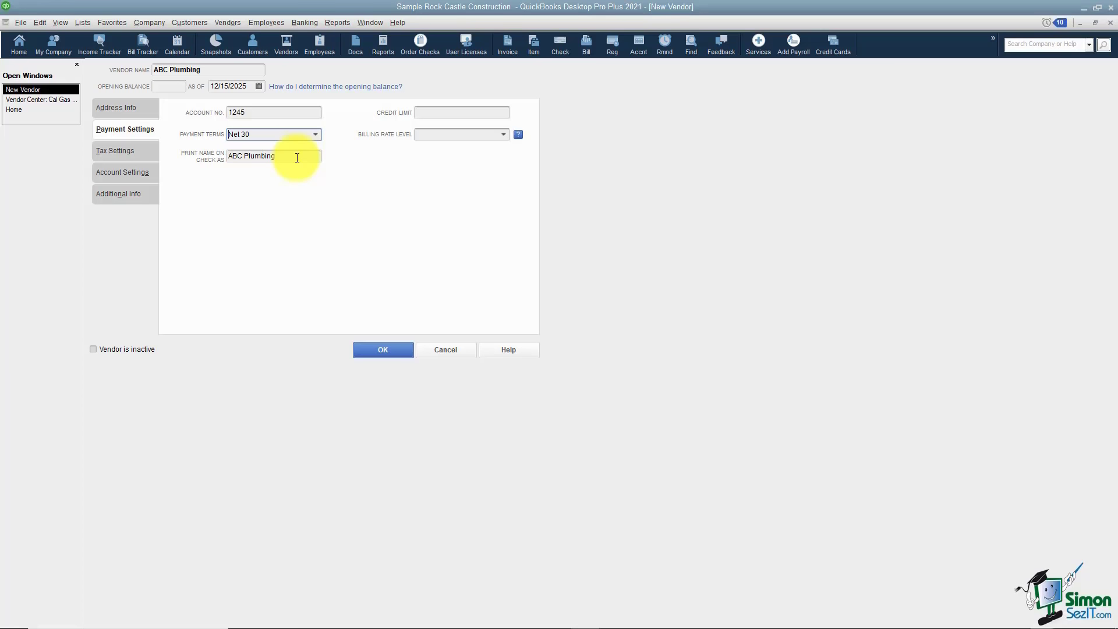
drag(280, 155, 229, 157)
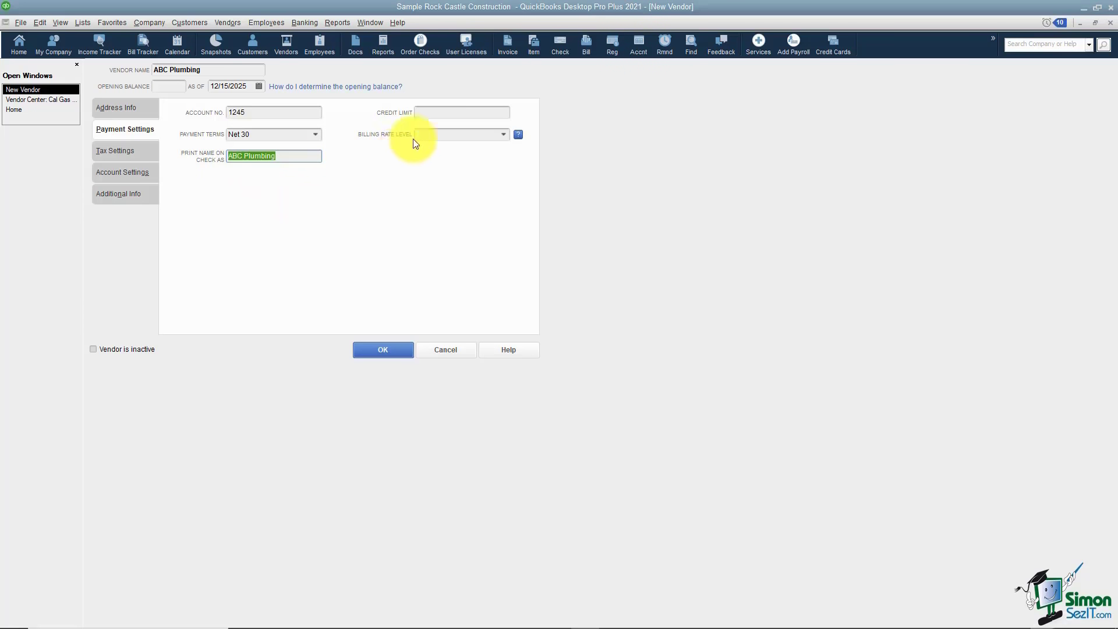
click(426, 112)
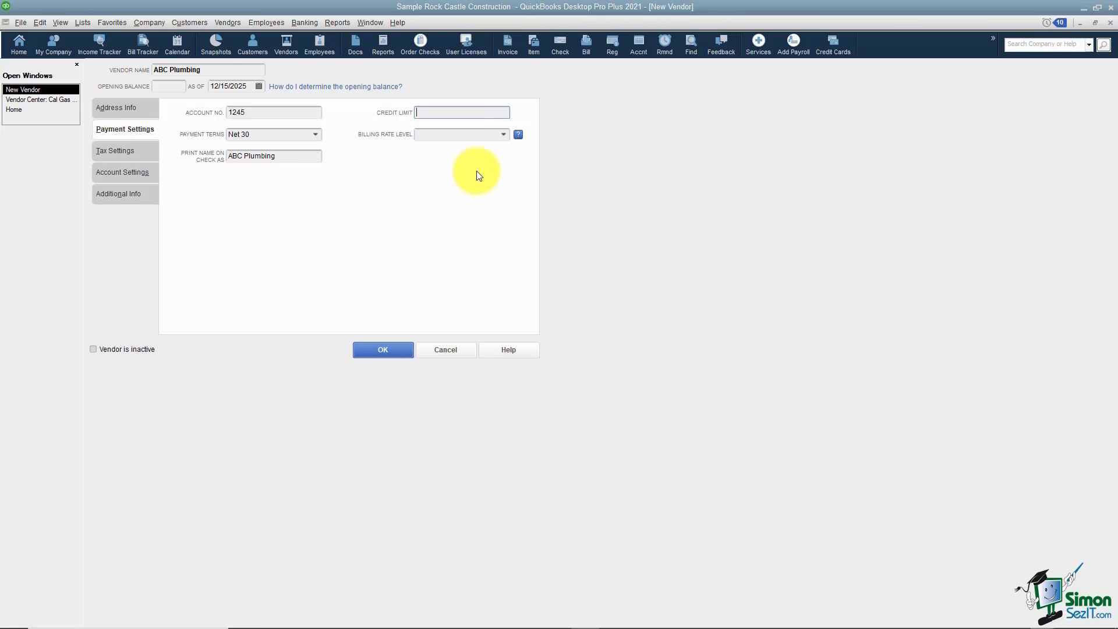
Try a custom hourly billing rate level for Framing, discard it, and show Tax Settings
click(505, 134)
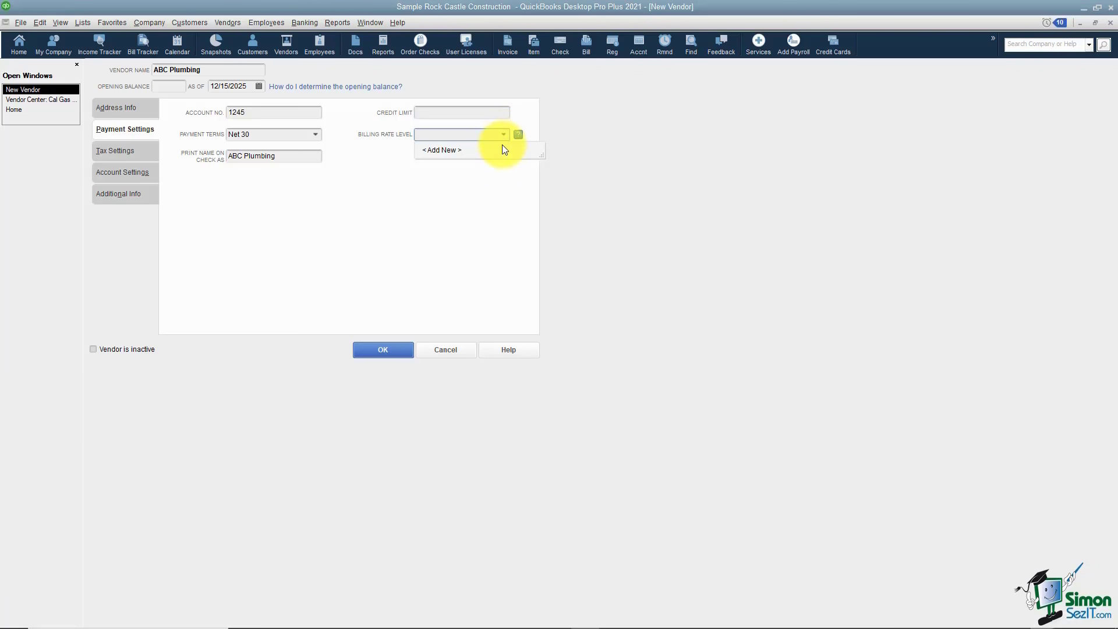
click(434, 152)
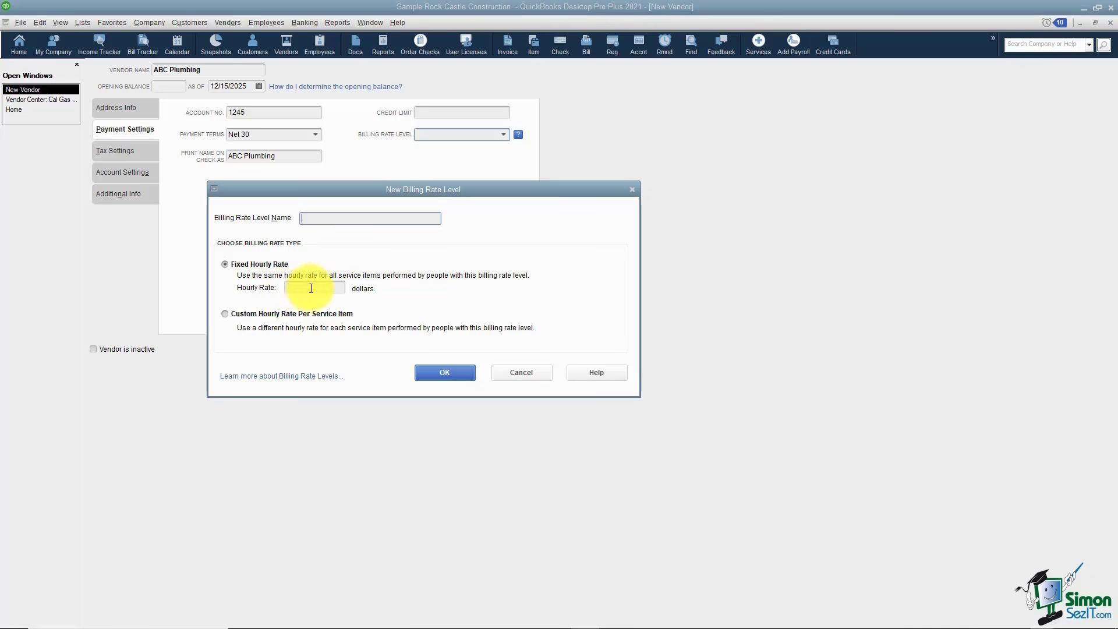
click(226, 314)
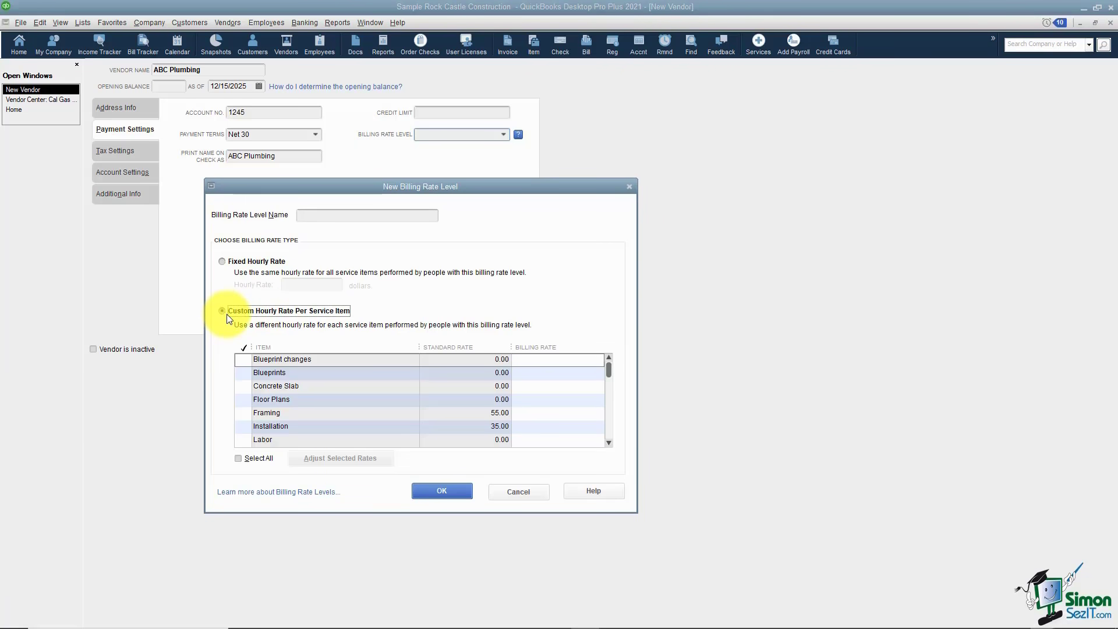
click(241, 415)
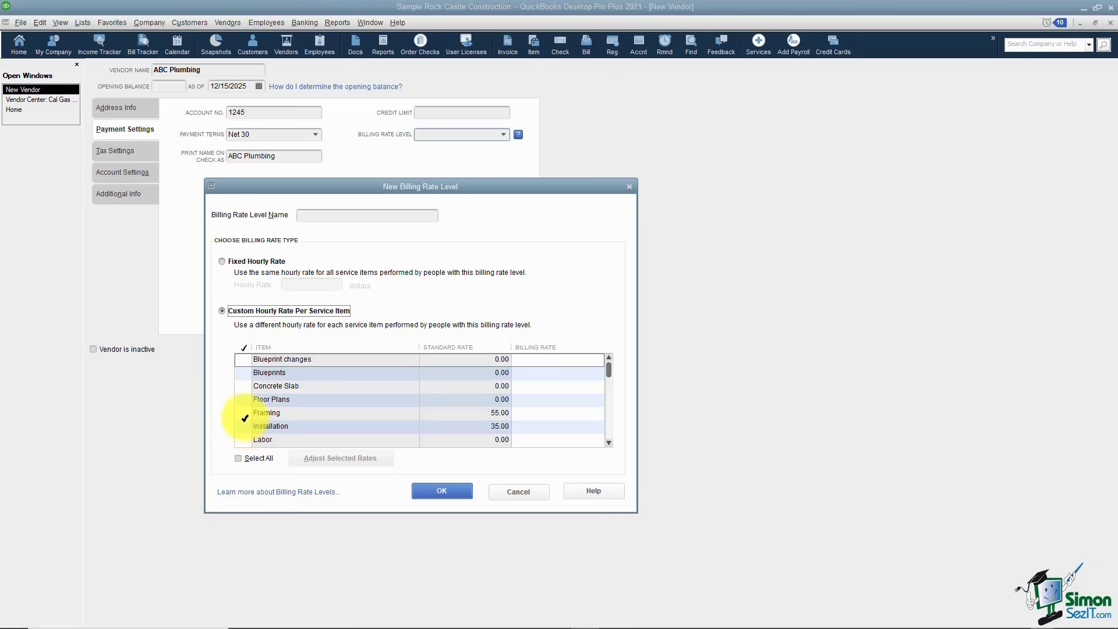
click(505, 491)
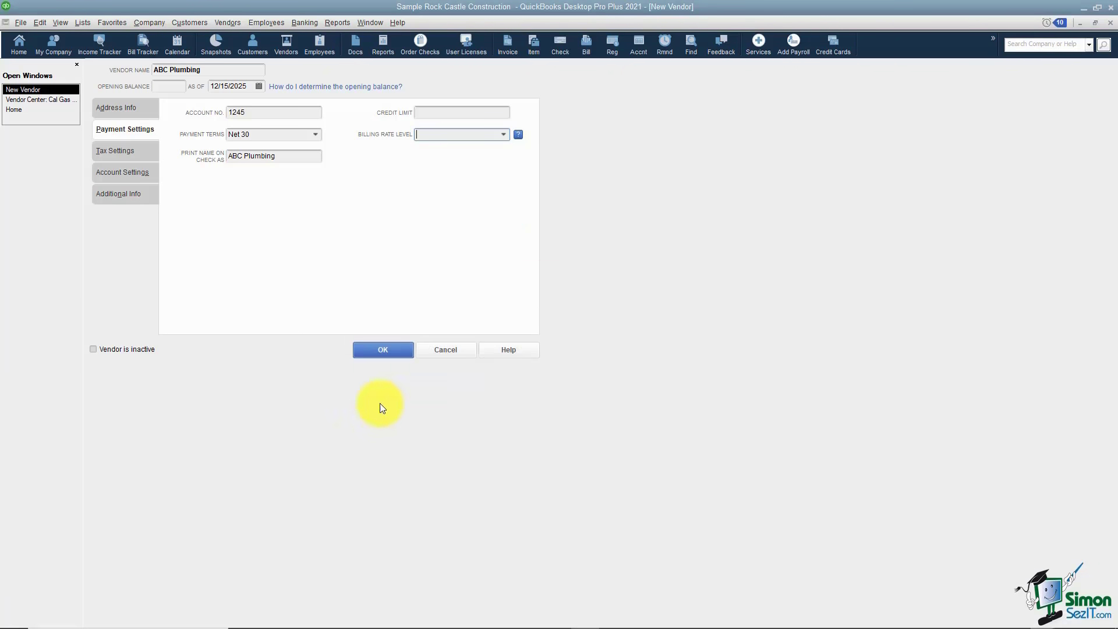
click(128, 153)
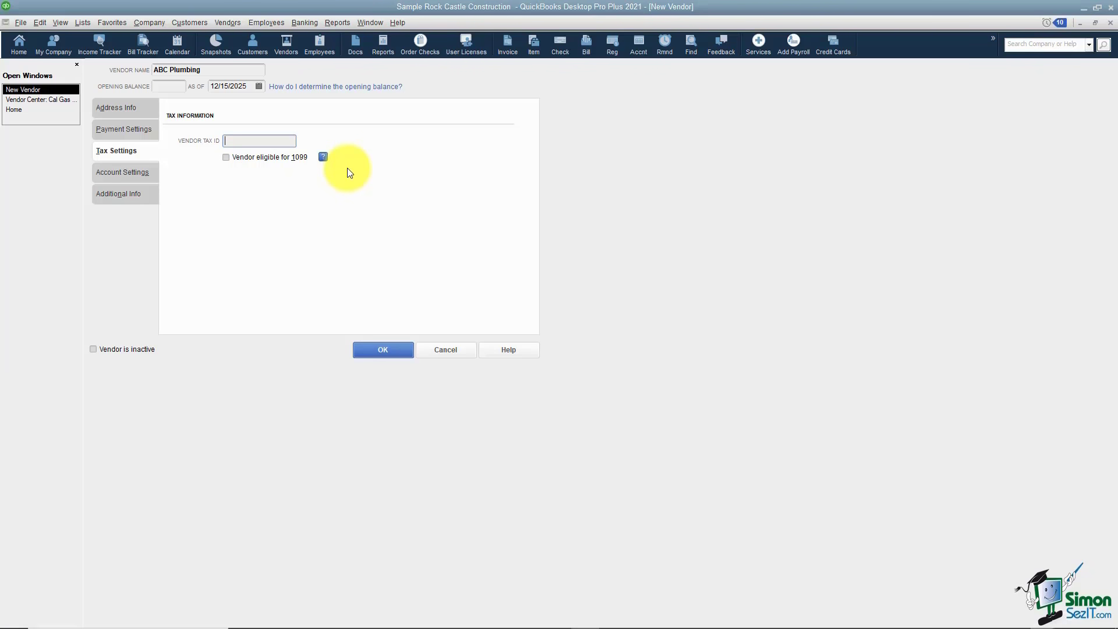
Review Account Settings and Additional Info, leaving prefill account and vendor type unset
click(149, 171)
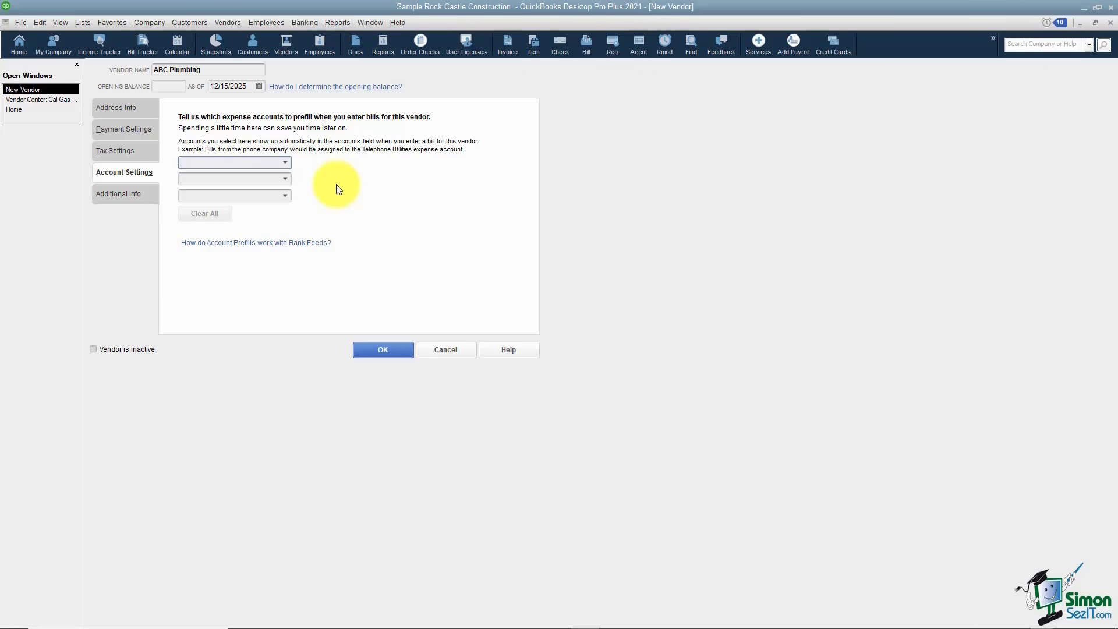
click(286, 164)
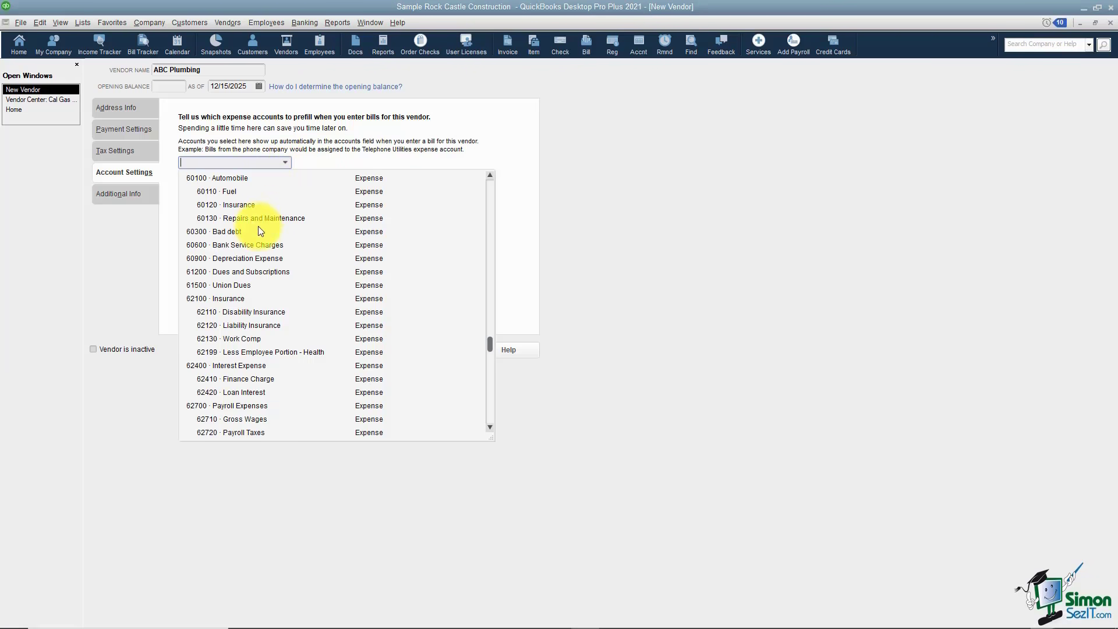
click(305, 163)
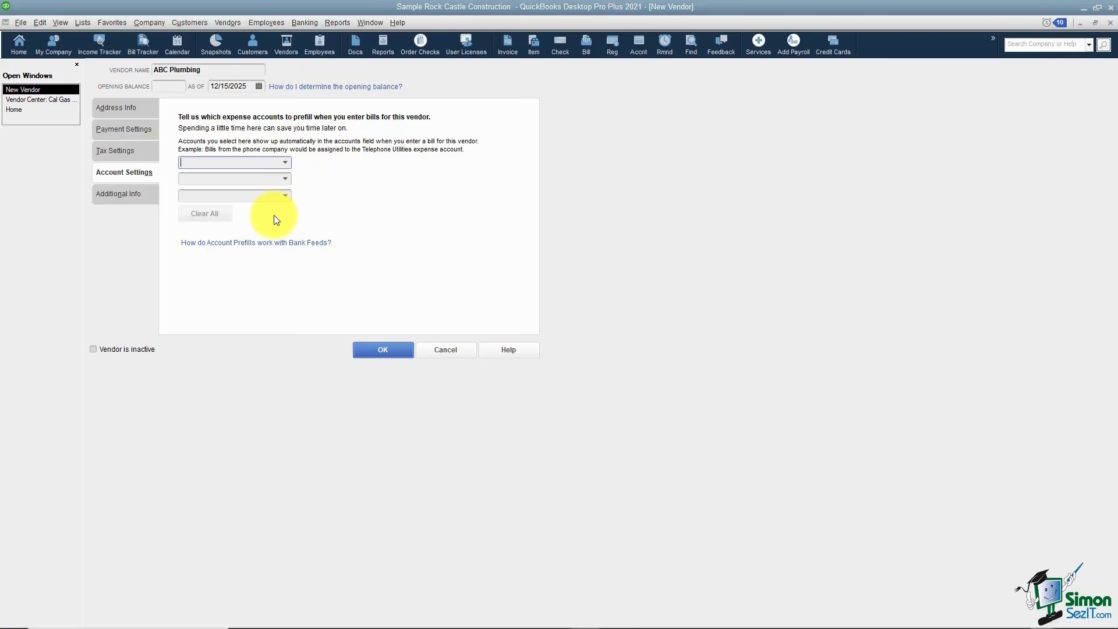
click(133, 197)
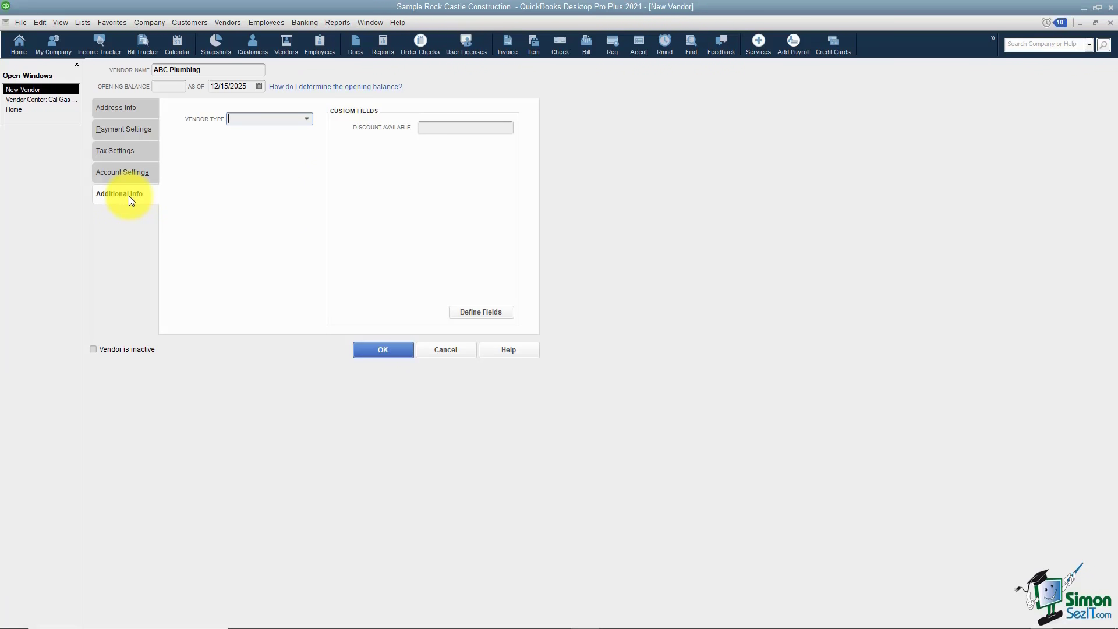
click(307, 120)
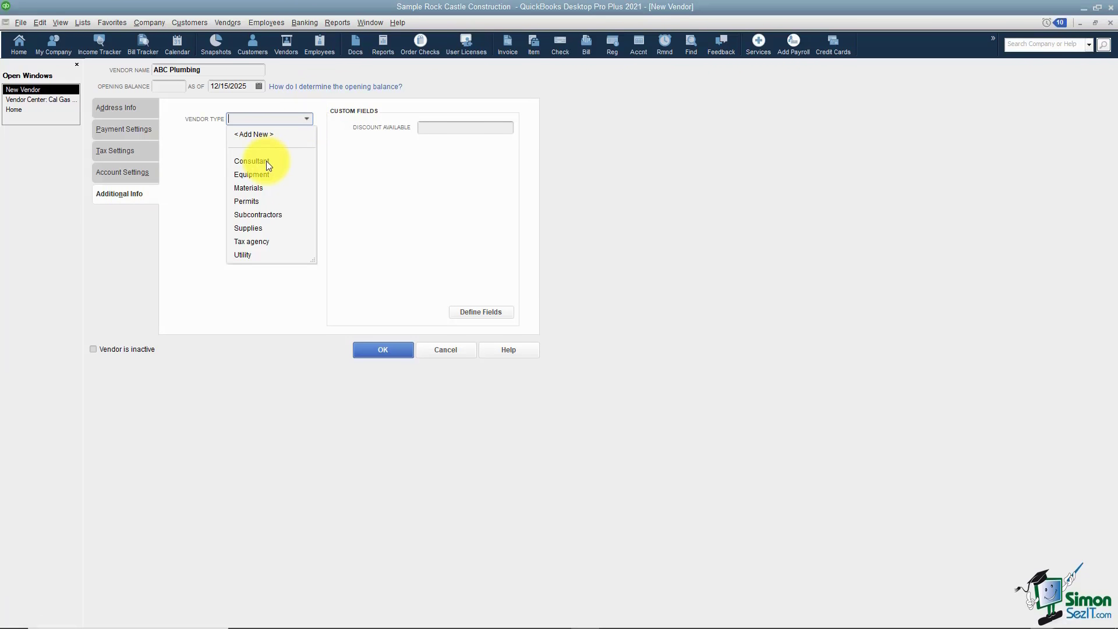
click(343, 180)
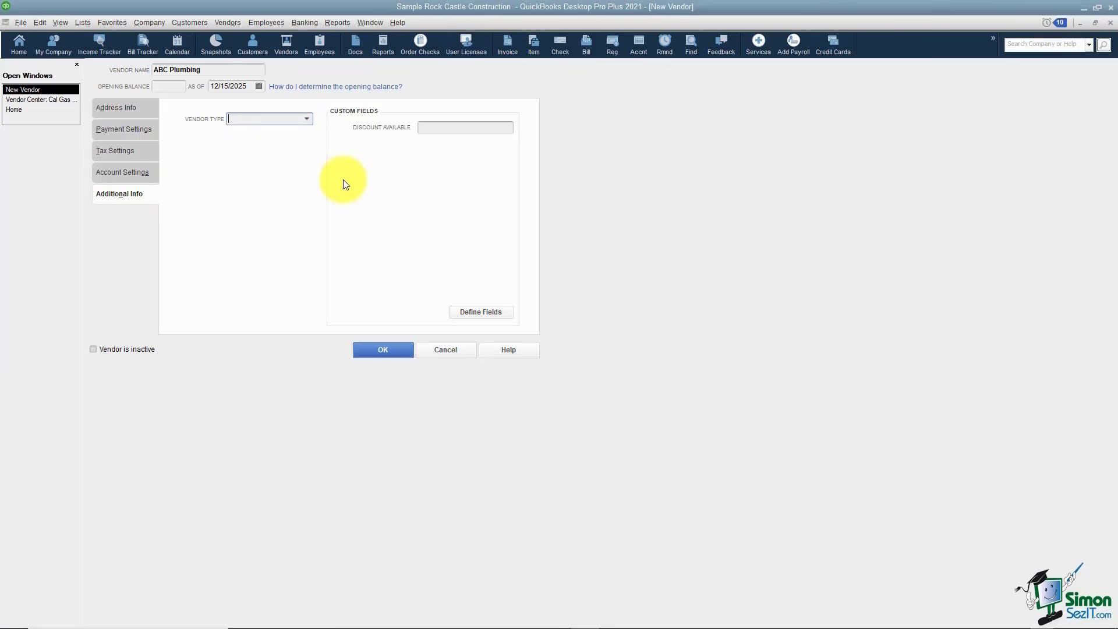
Close Define Fields unchanged, save ABC Plumbing as a vendor, and return to the Home Page
click(473, 312)
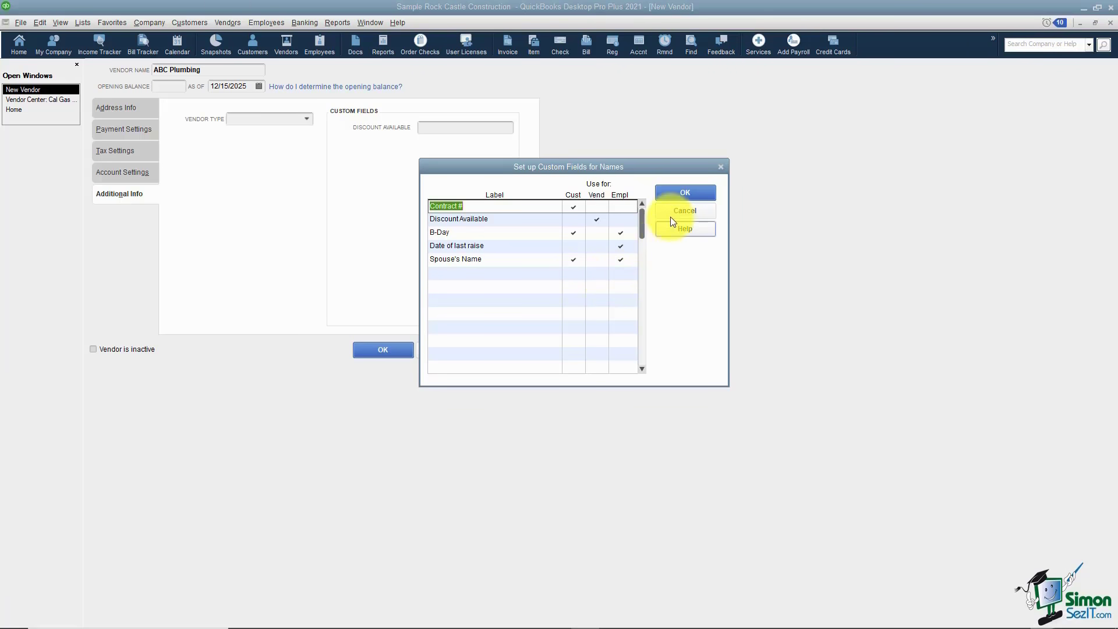
click(673, 193)
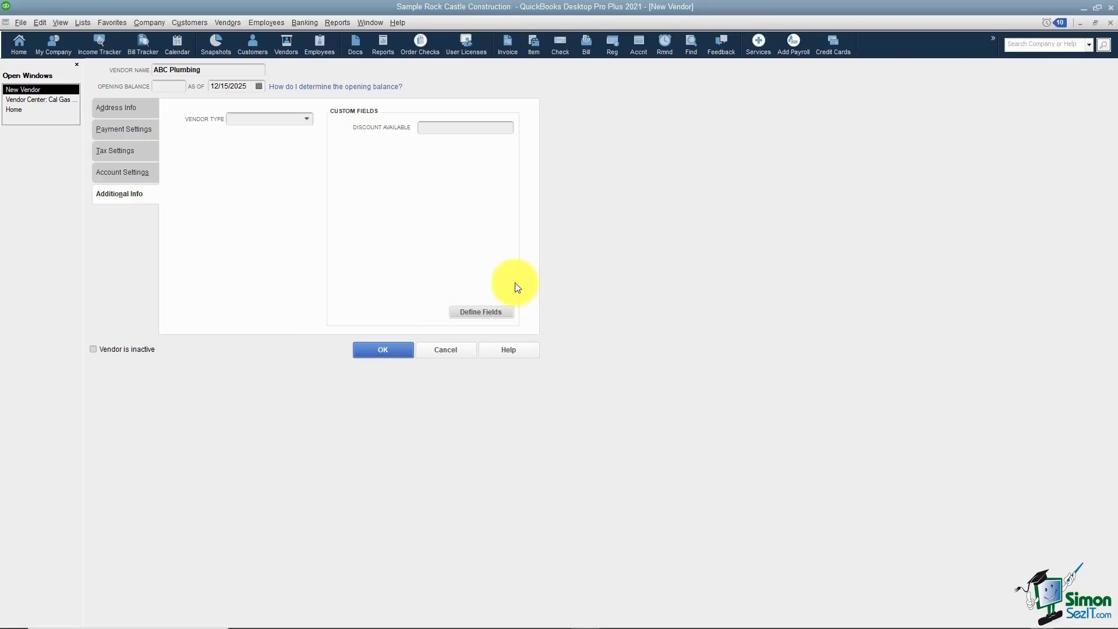
click(395, 353)
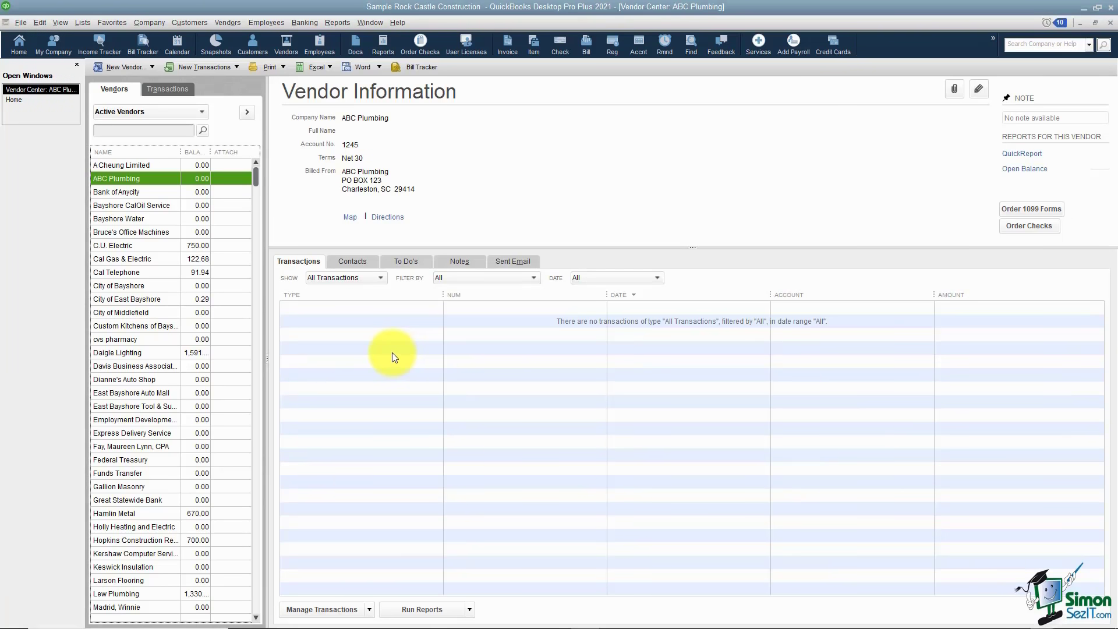
click(52, 100)
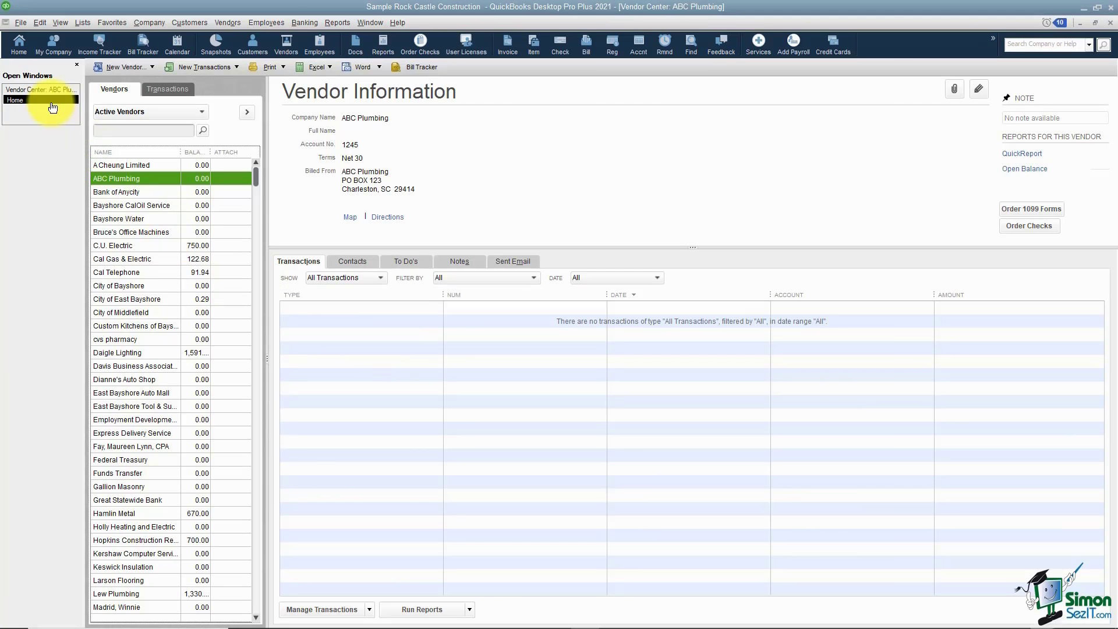
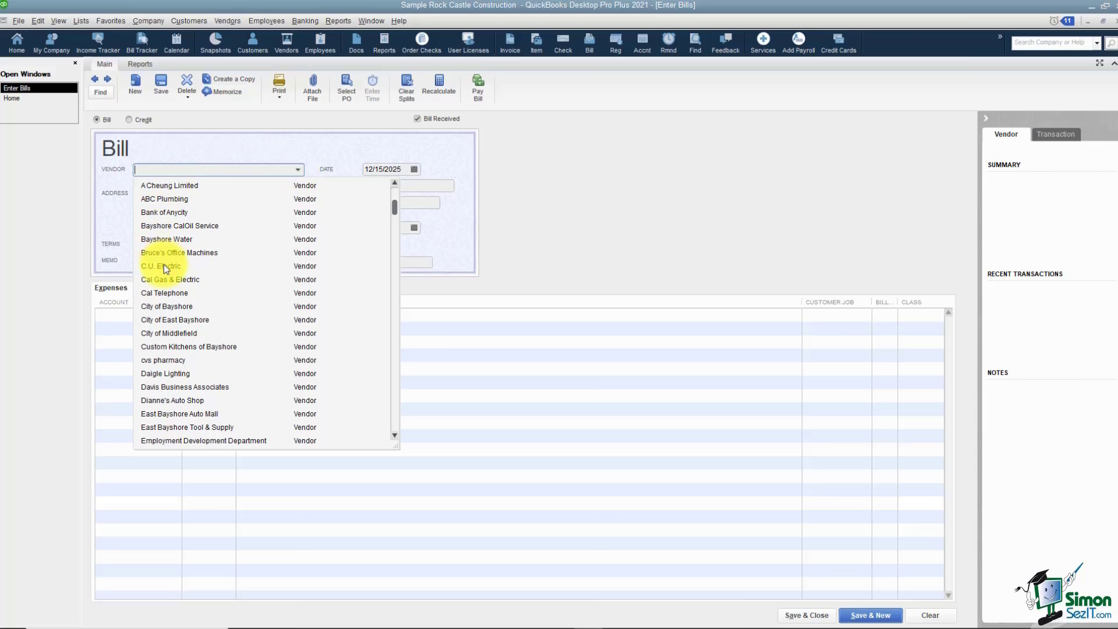
Choose Cal Gas & Electric as the bill's vendor and delete the pre-filled expense line
click(166, 279)
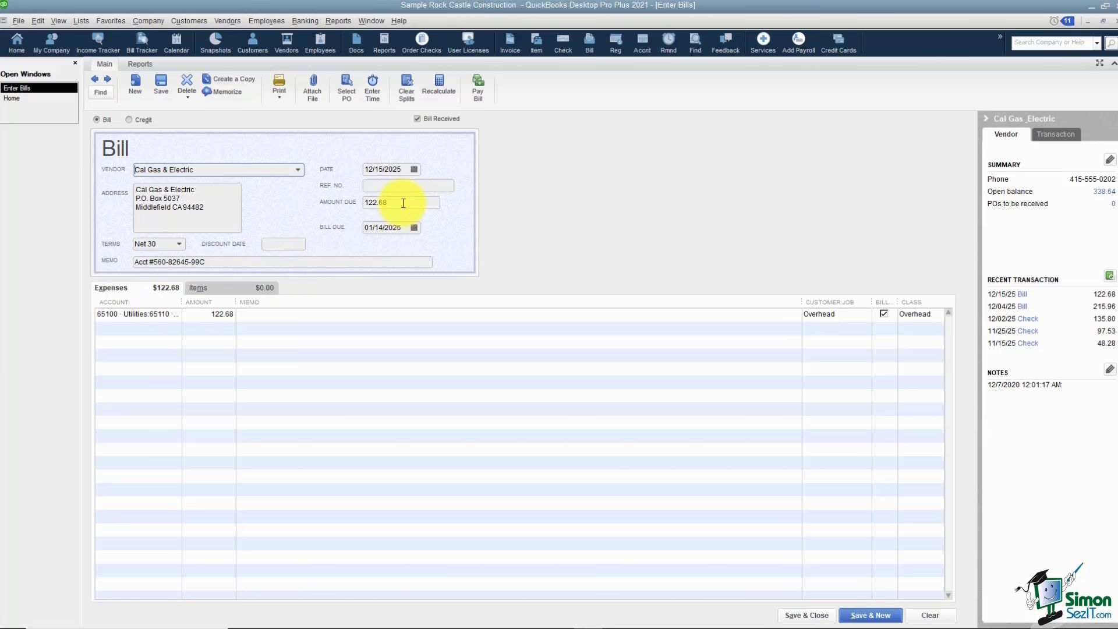
click(160, 318)
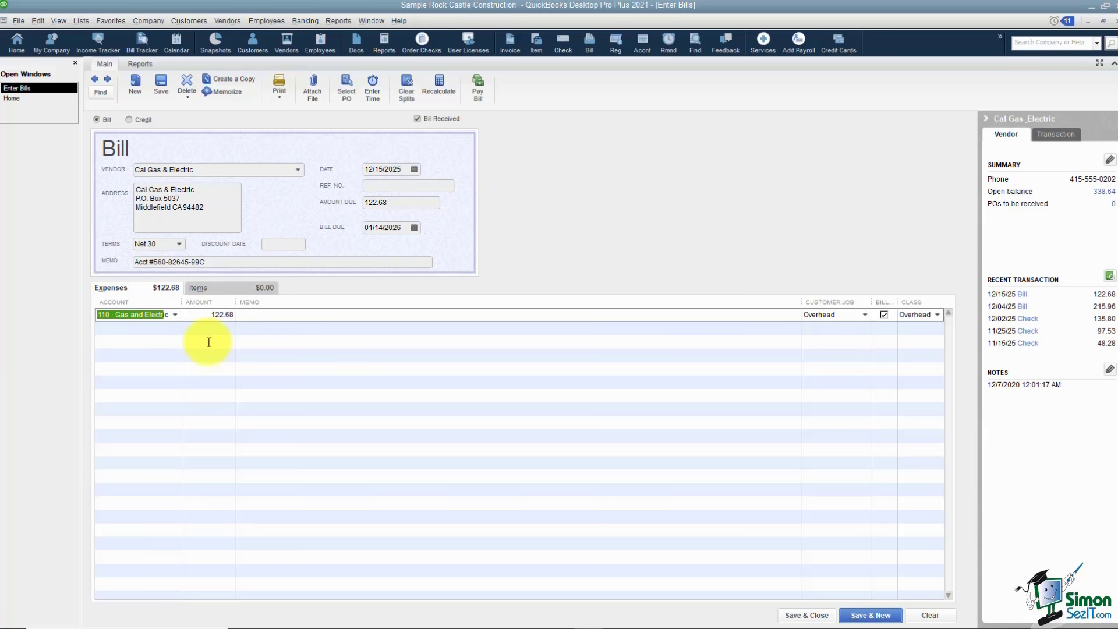
key(ctrl+Delete)
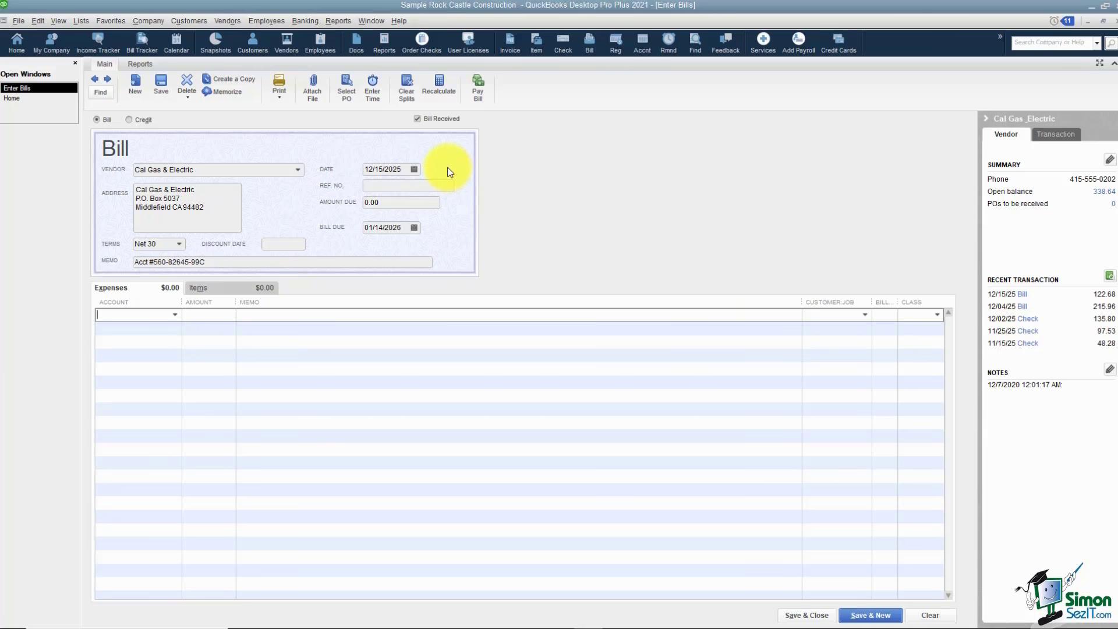
Set the bill date to 12/17/2025 from the calendar
click(415, 169)
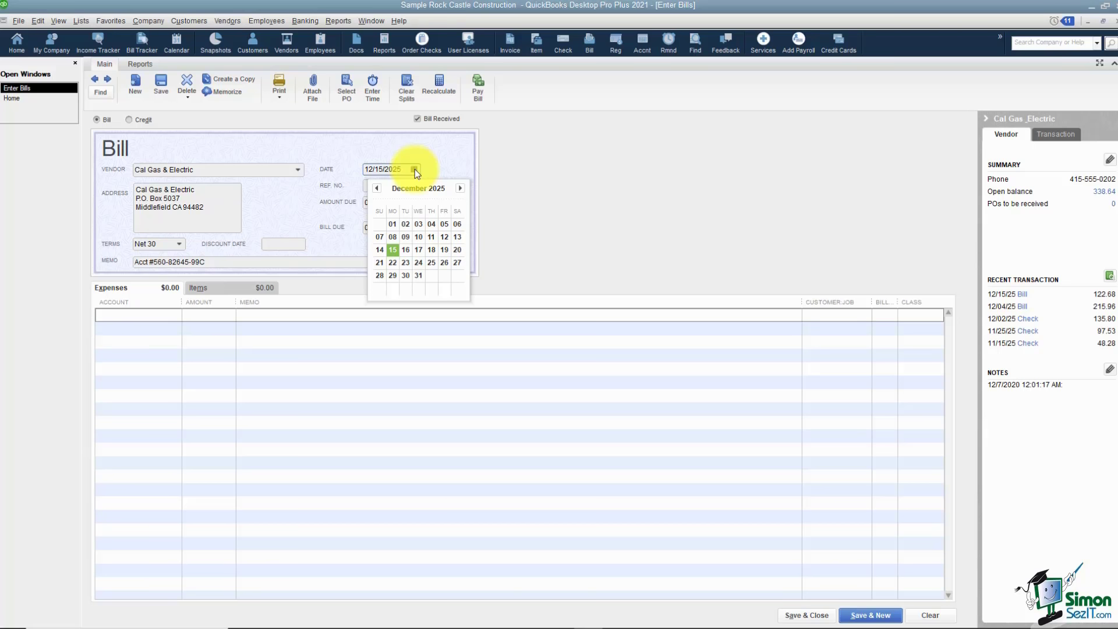
click(419, 252)
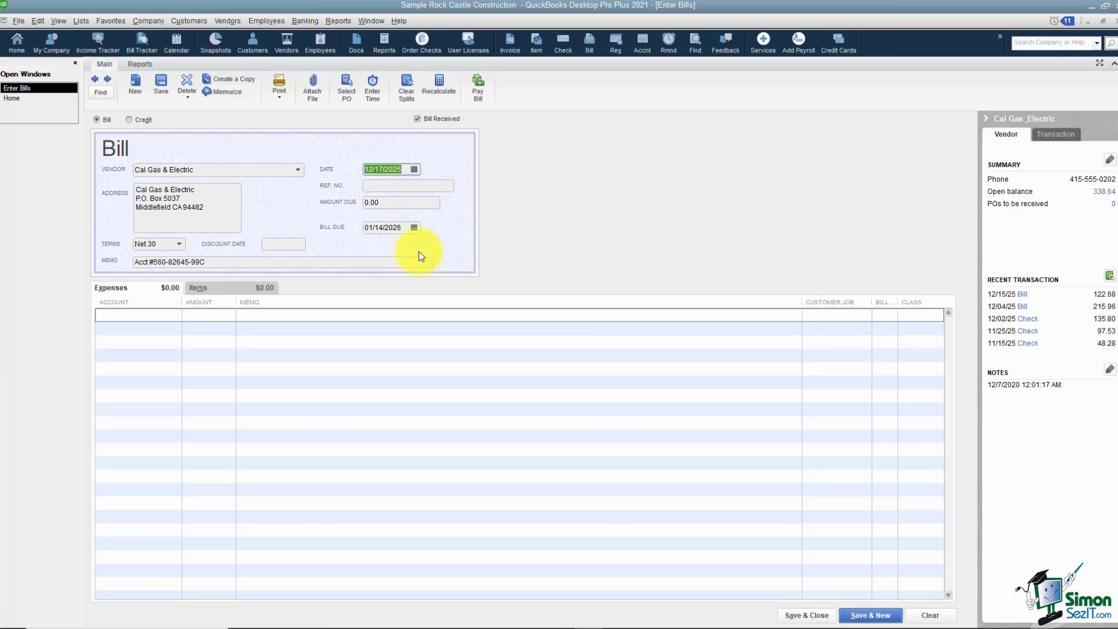
click(401, 186)
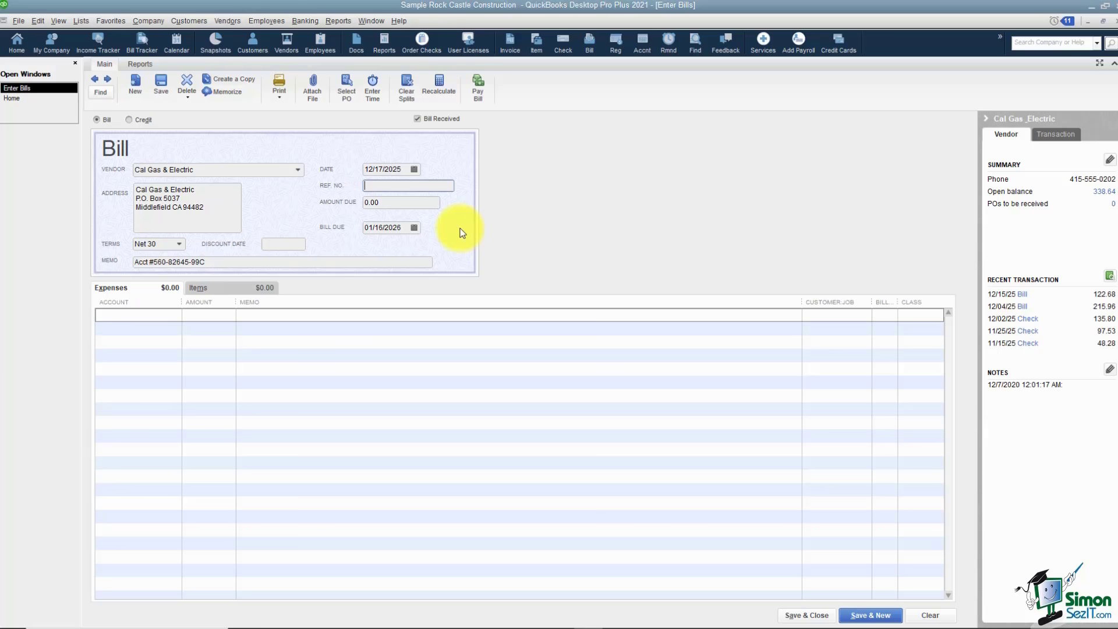
Enter reference number 45698 and an amount due of 113.50
text(45698)
key(Tab)
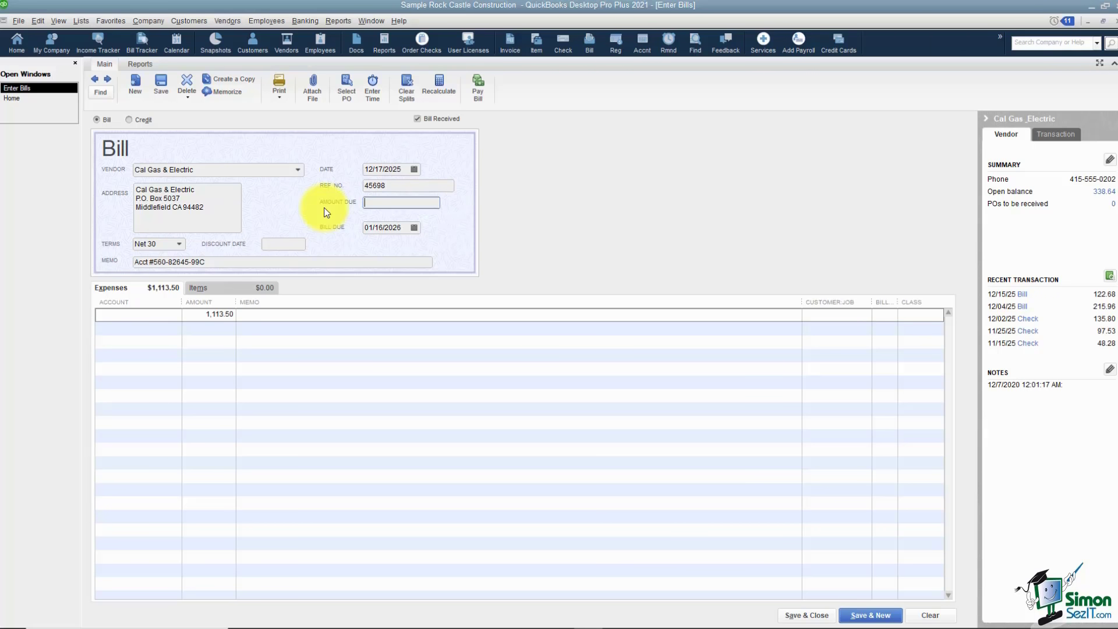
text(113.50)
key(Tab)
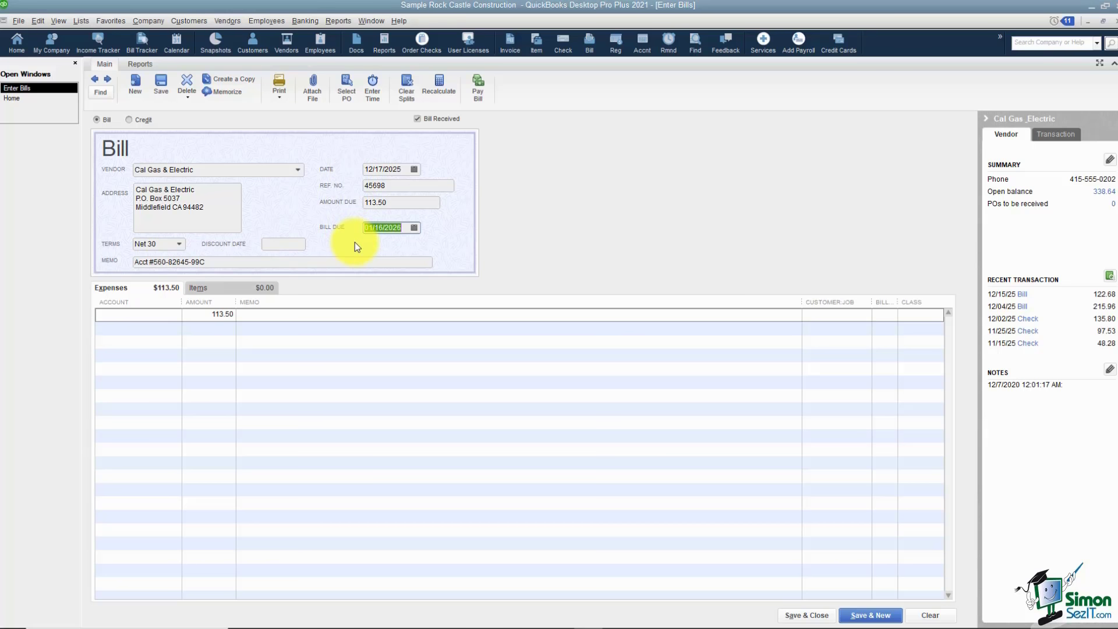
Set the due date to 01/17/2026 and code the expense line to 65110 · Gas and Electric
click(415, 227)
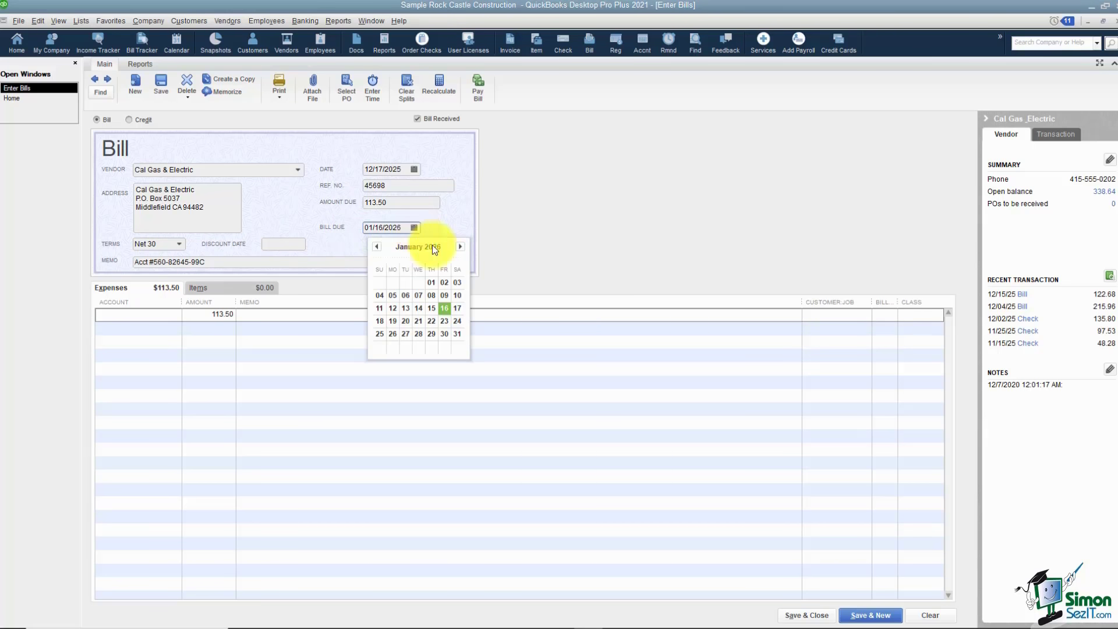
click(458, 309)
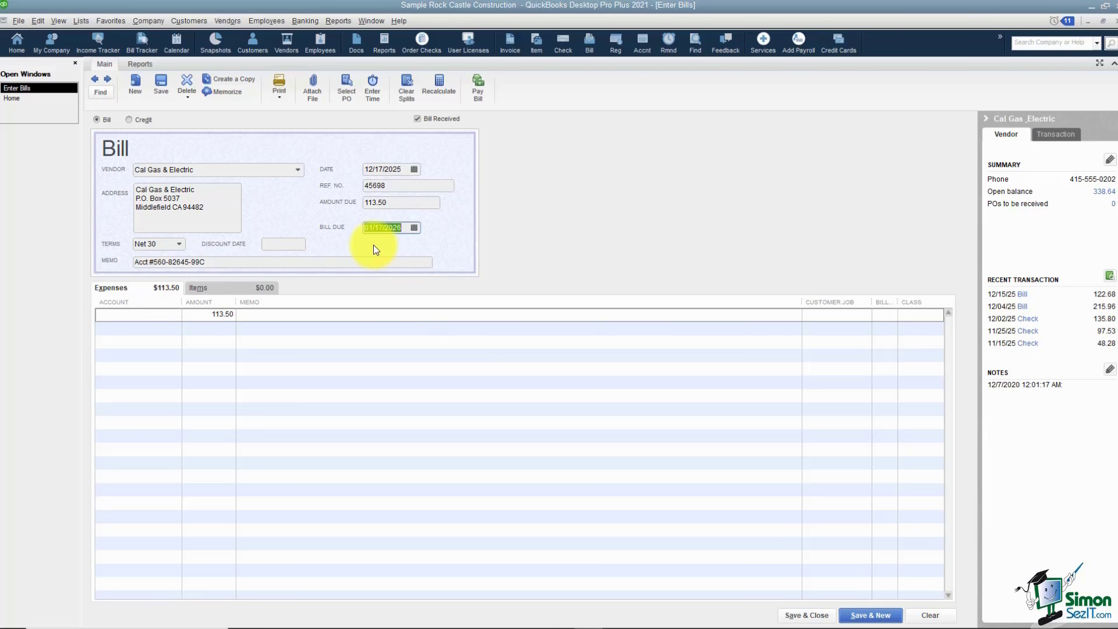
click(175, 315)
click(175, 315)
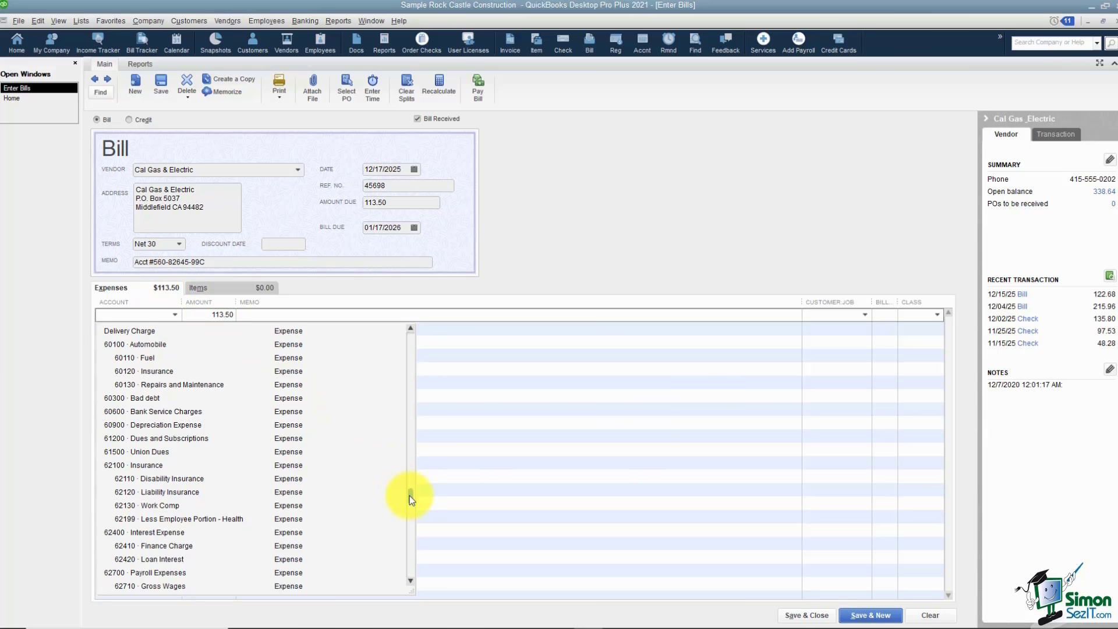
scroll(384, 408, down, 2)
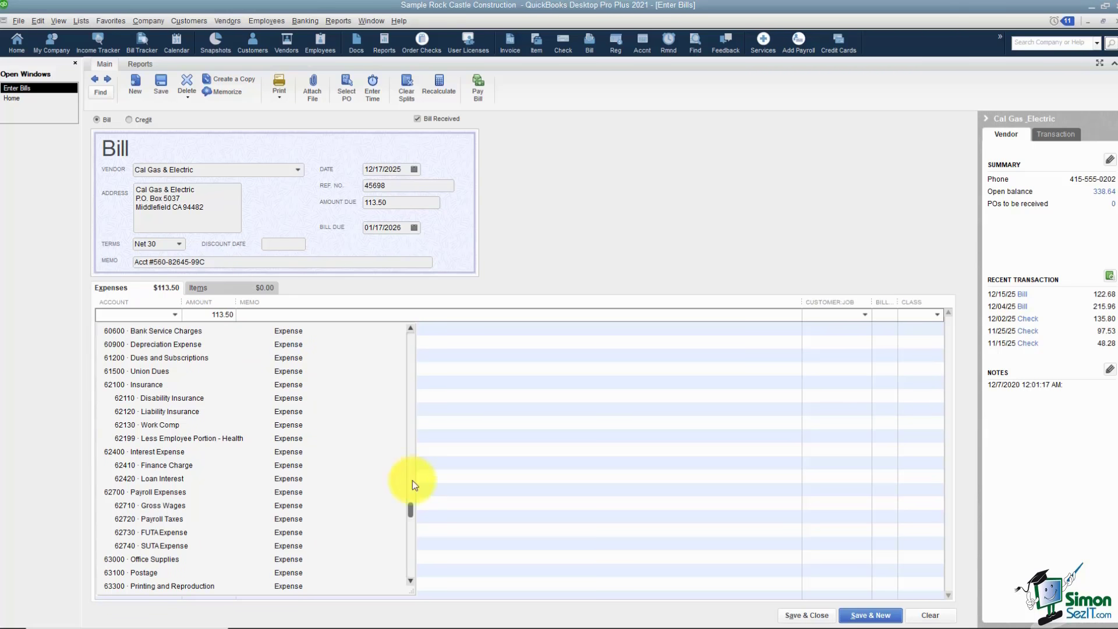
drag(410, 511, 407, 569)
click(153, 481)
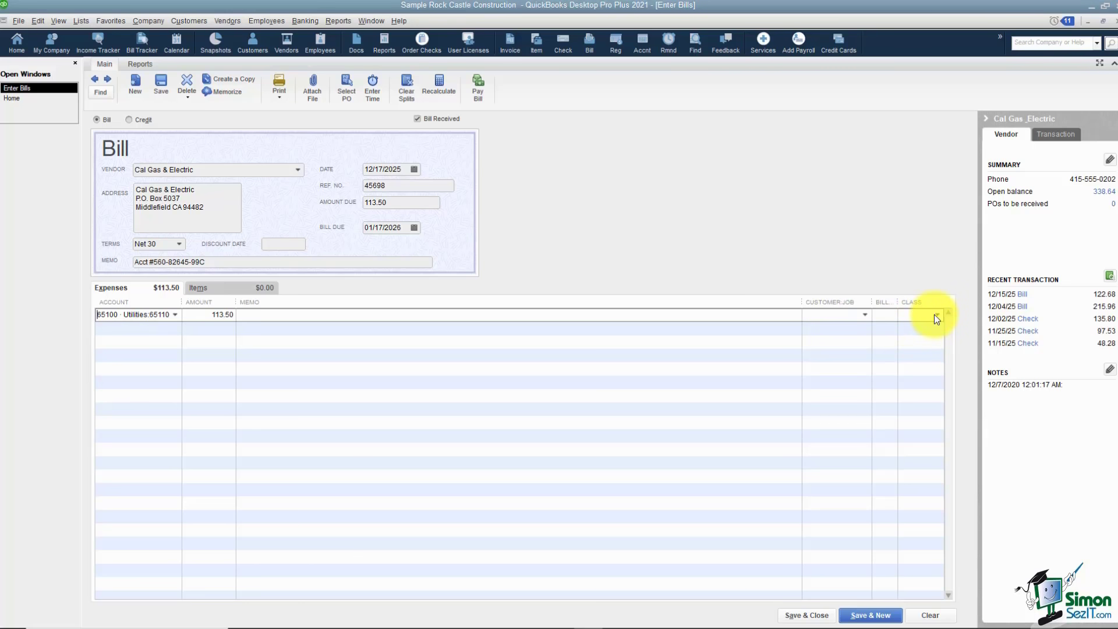
click(222, 290)
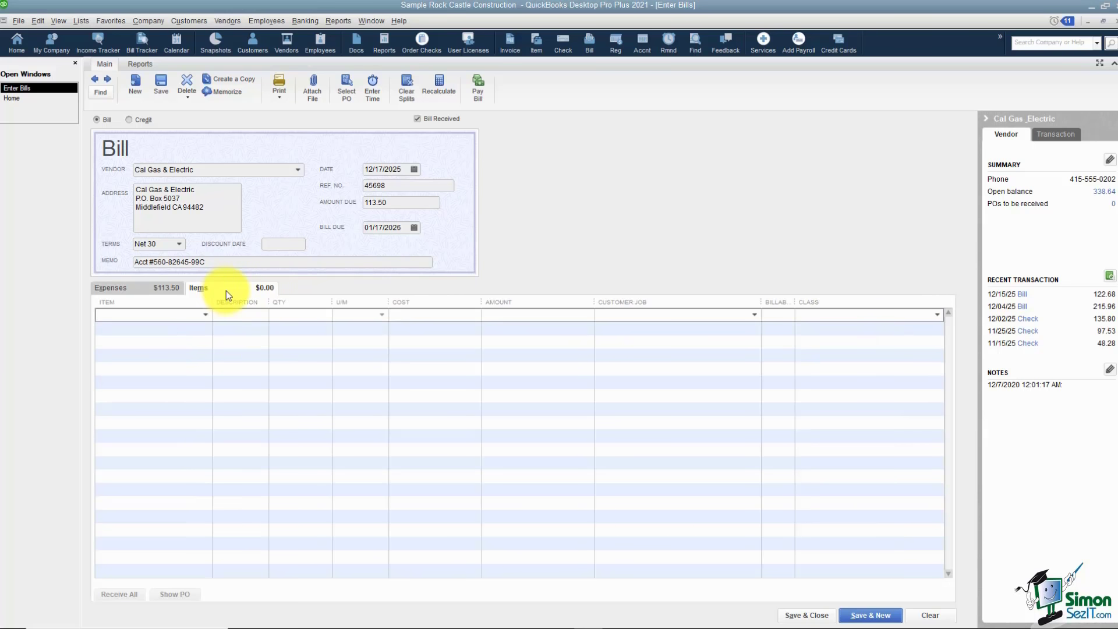
click(208, 315)
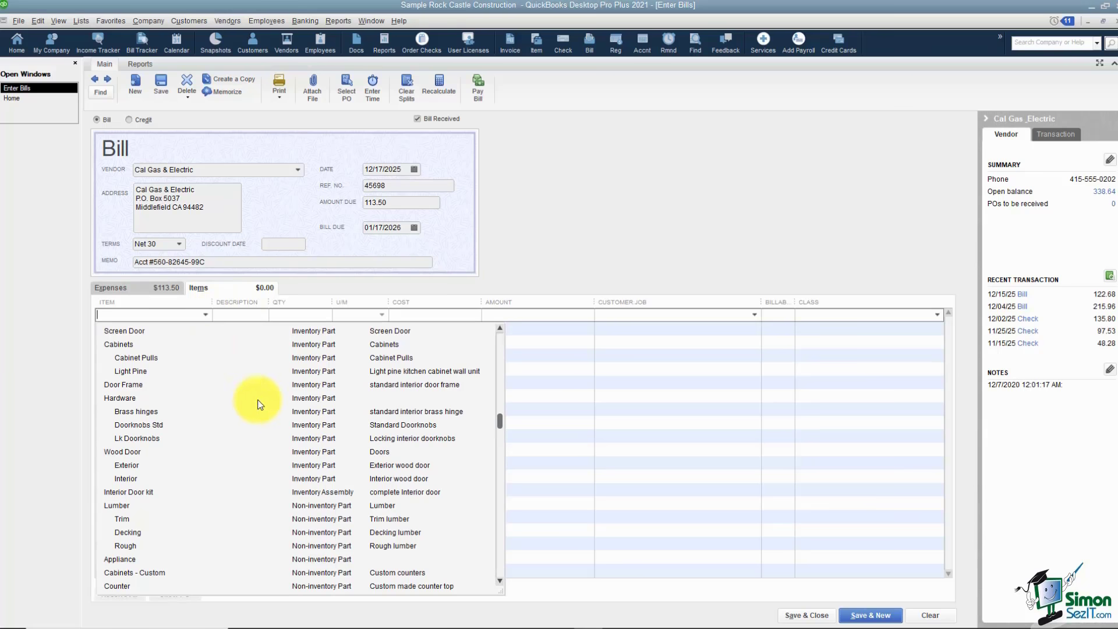
click(317, 288)
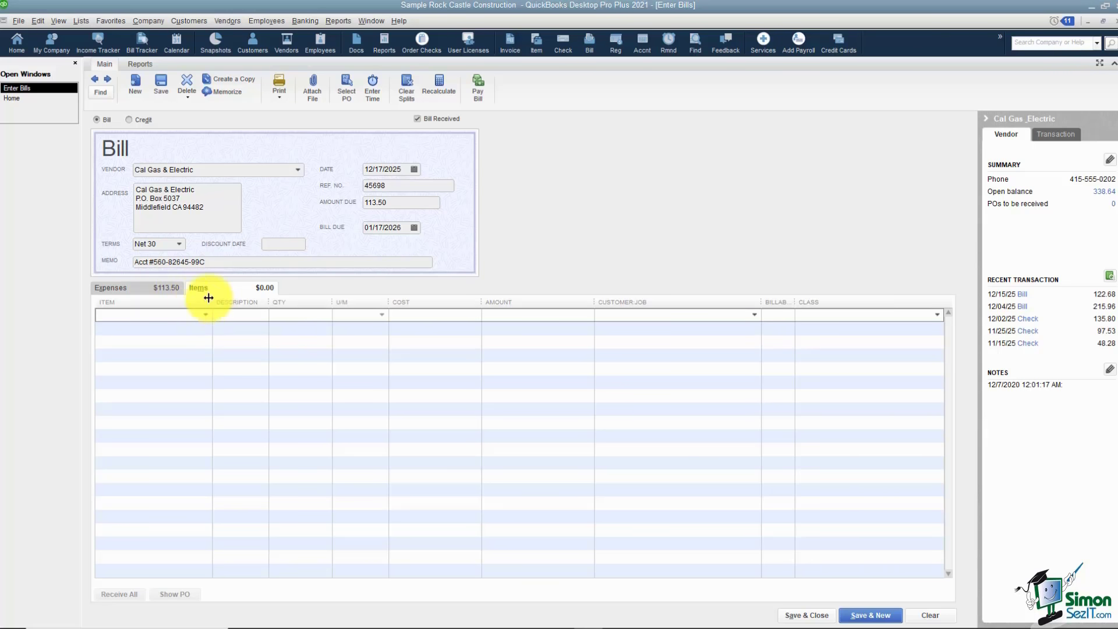
click(149, 287)
click(176, 314)
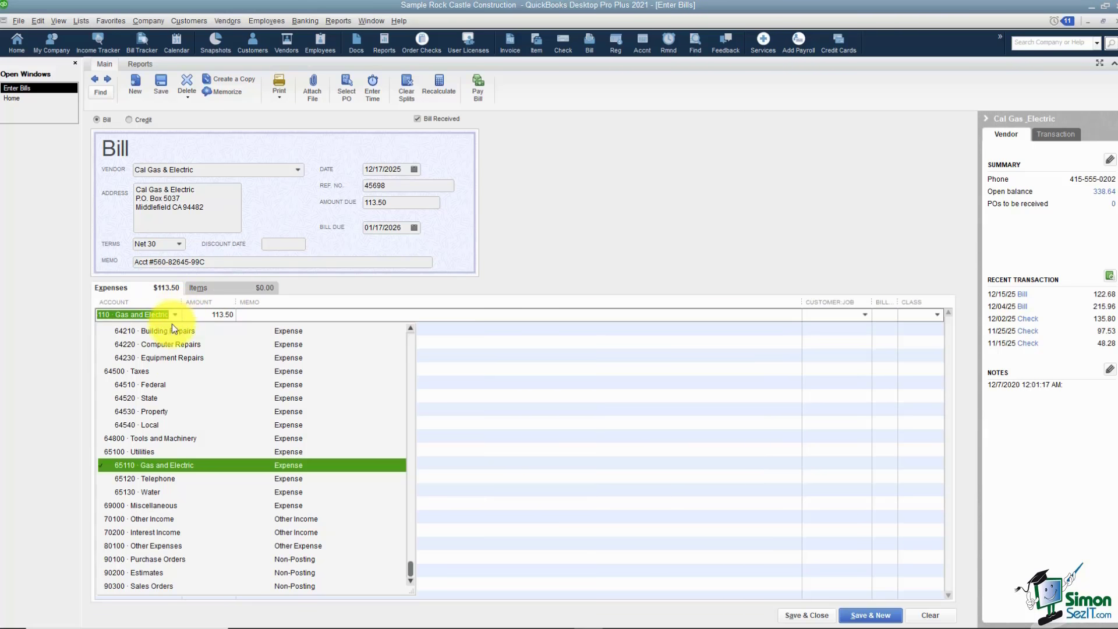
click(288, 289)
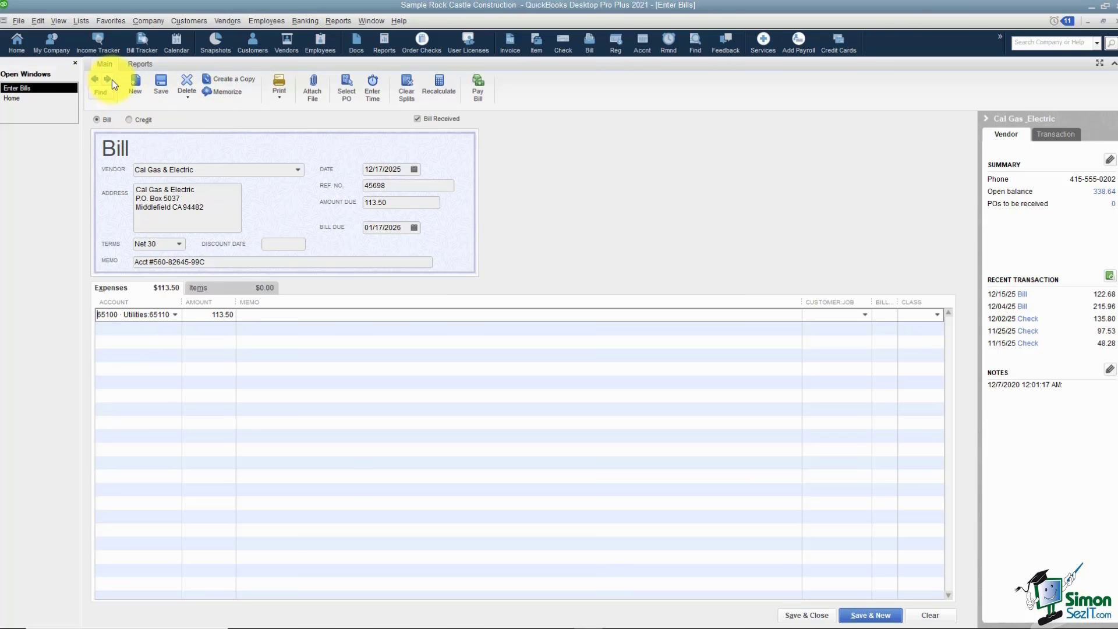
click(106, 96)
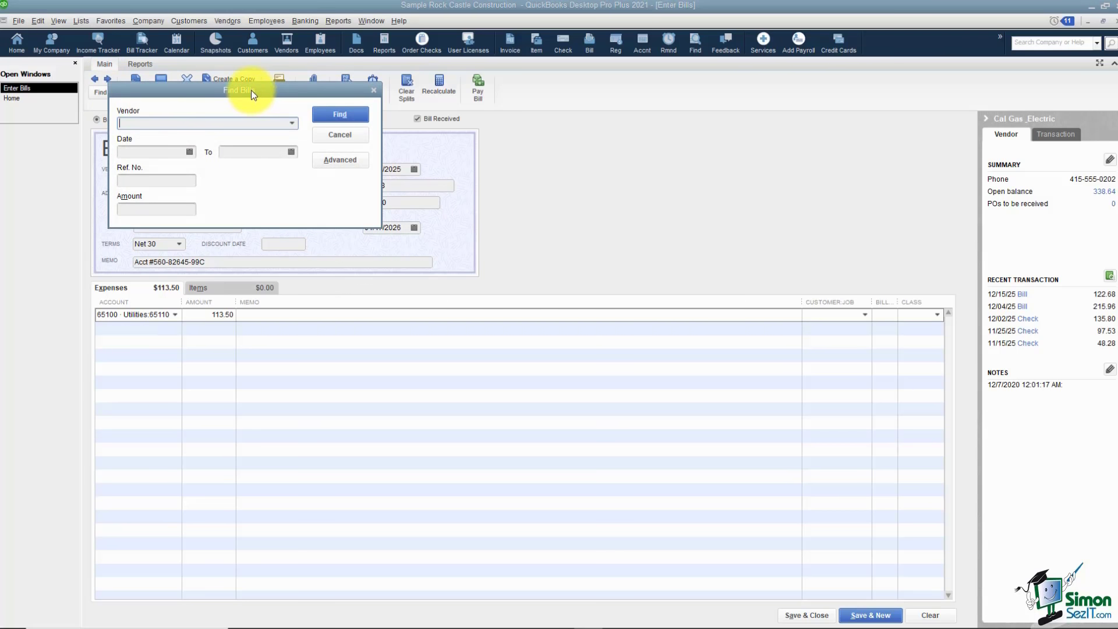
click(338, 137)
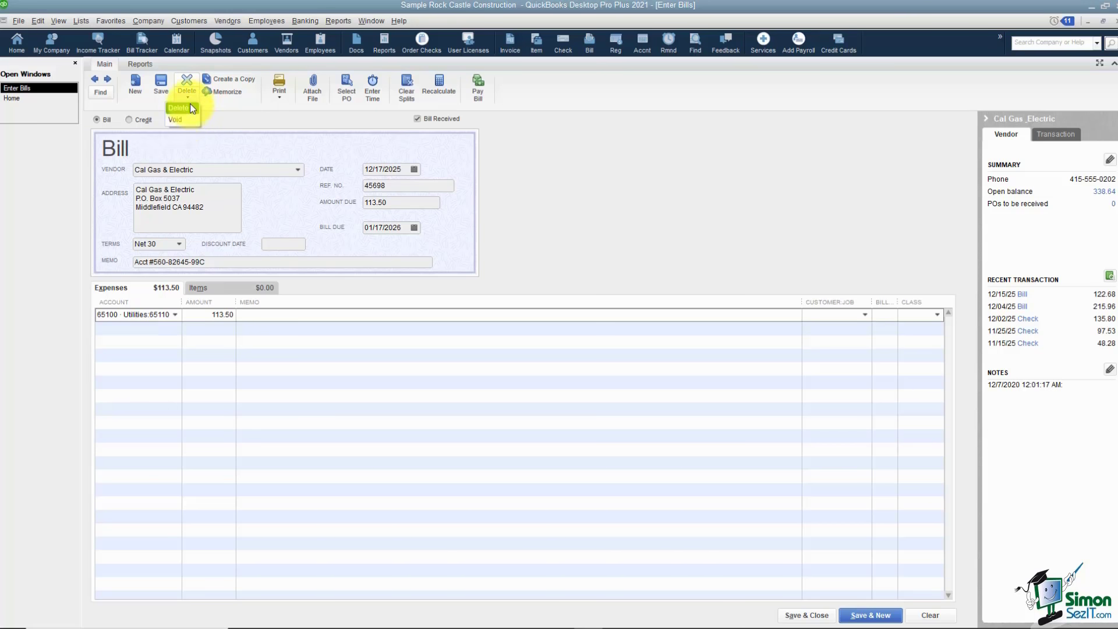
click(244, 117)
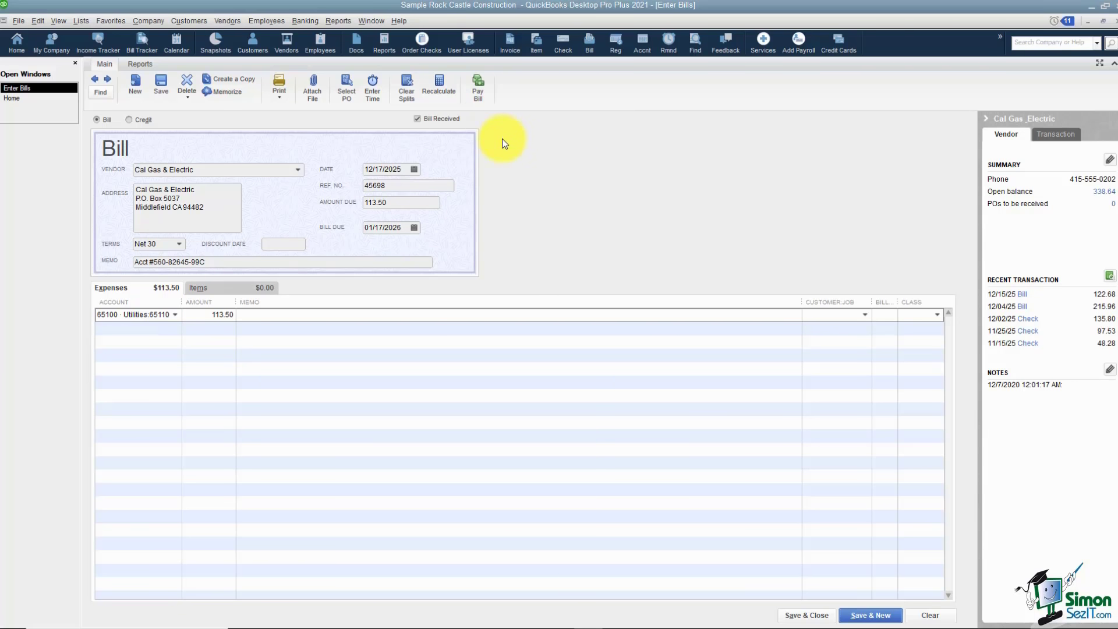
View the Reports shortcuts, then Save & Close the Cal Gas & Electric bill
click(134, 63)
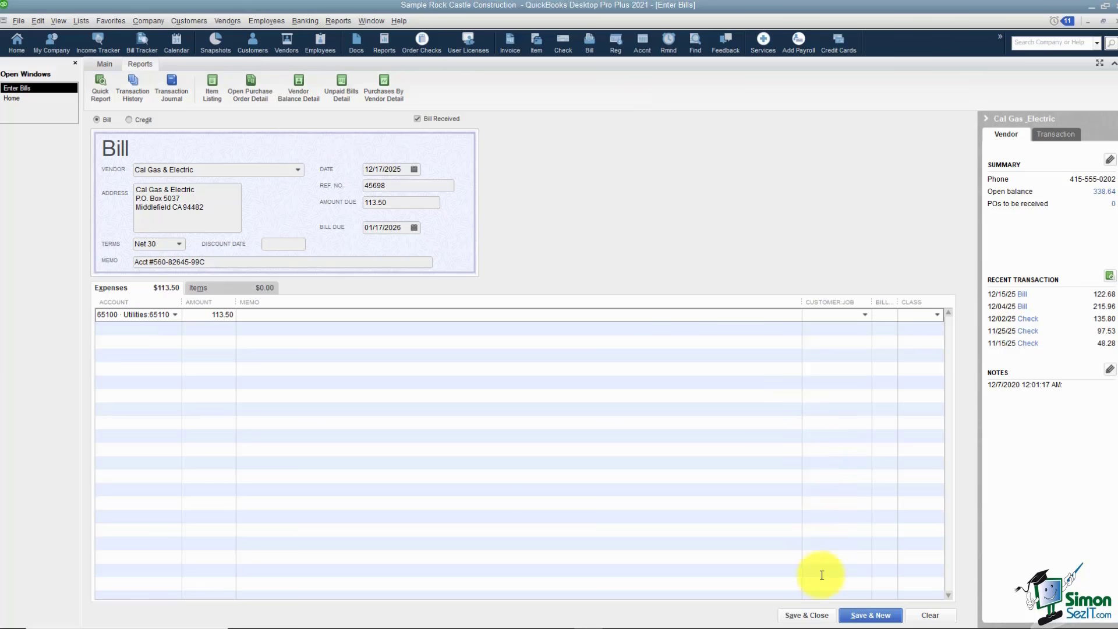
click(812, 619)
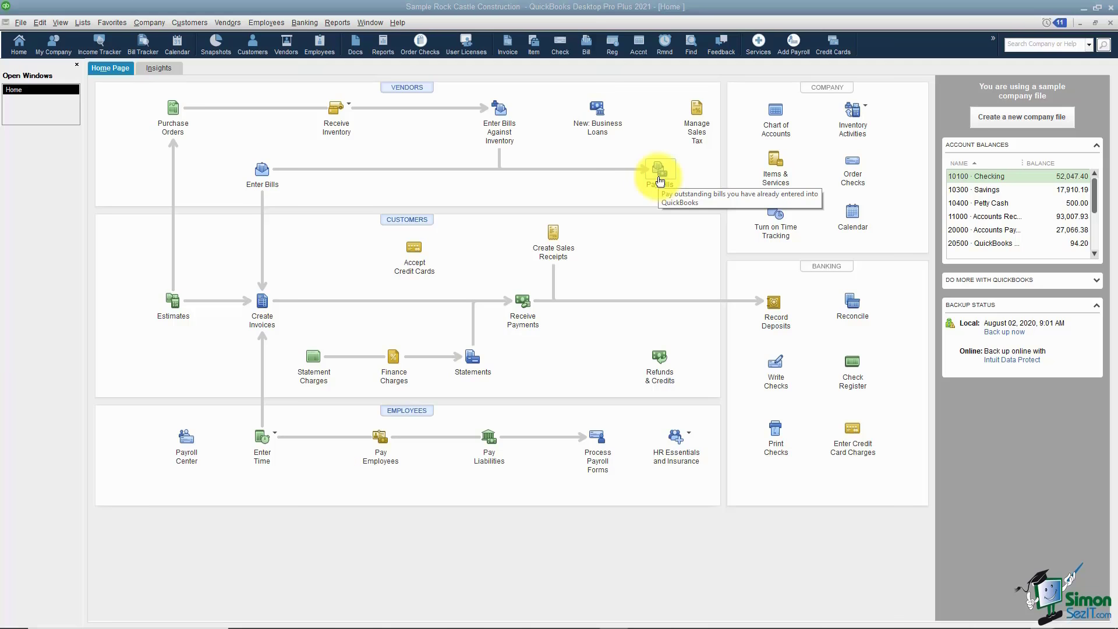
Open Pay Bills from the Home page and check the Sort By options, keeping Vendor
click(660, 182)
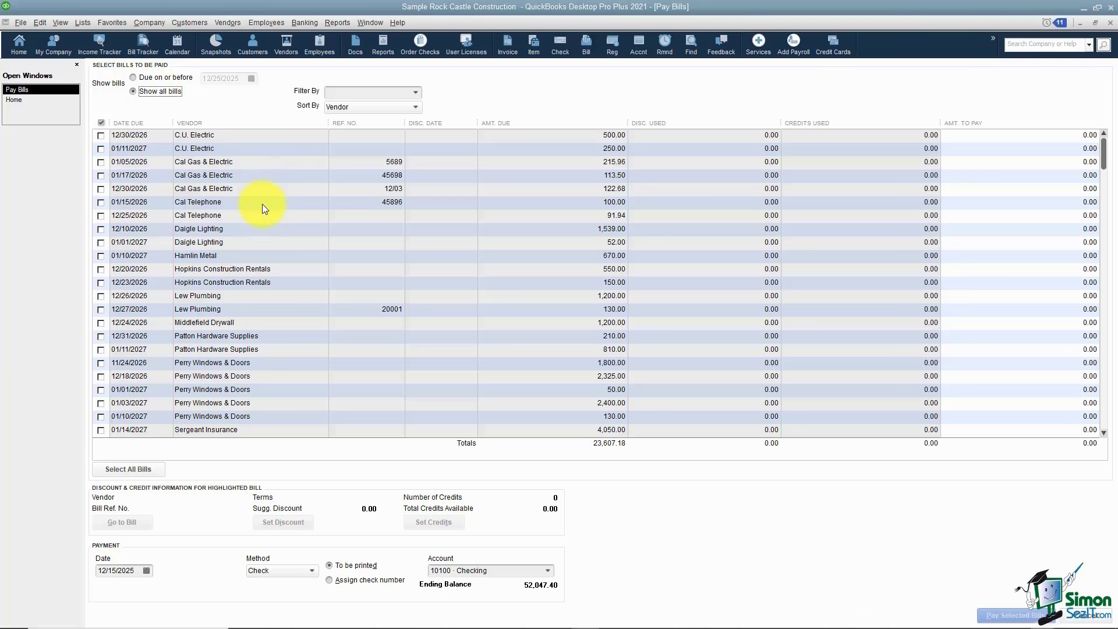
click(417, 110)
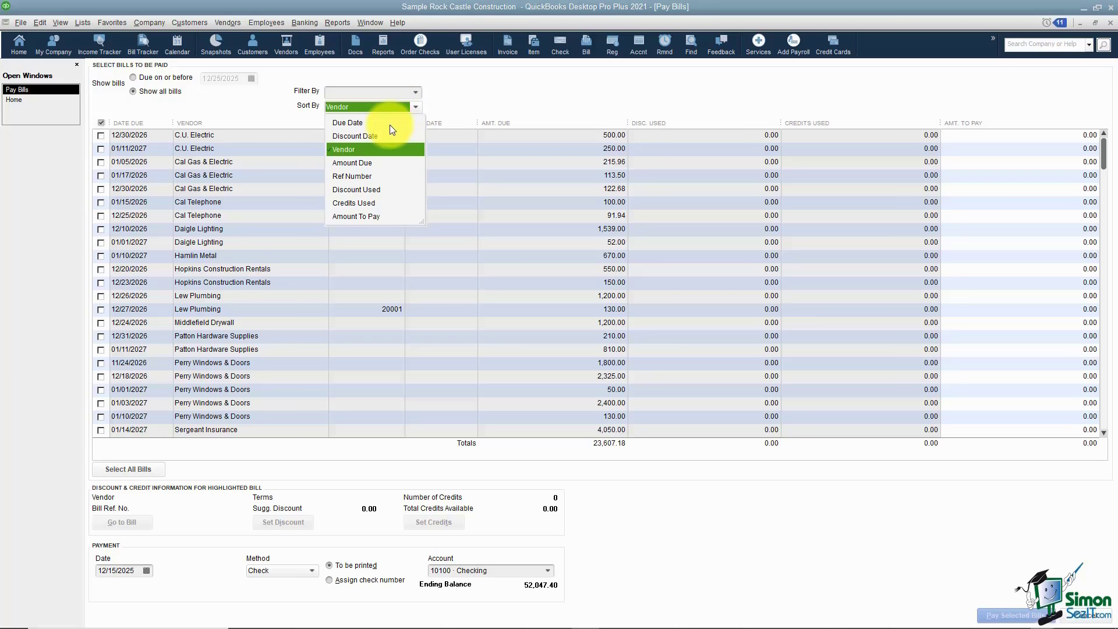
Keep Vendor sorting, briefly filter to Cal Gas & Electric, then switch the filter to All vendors
click(356, 150)
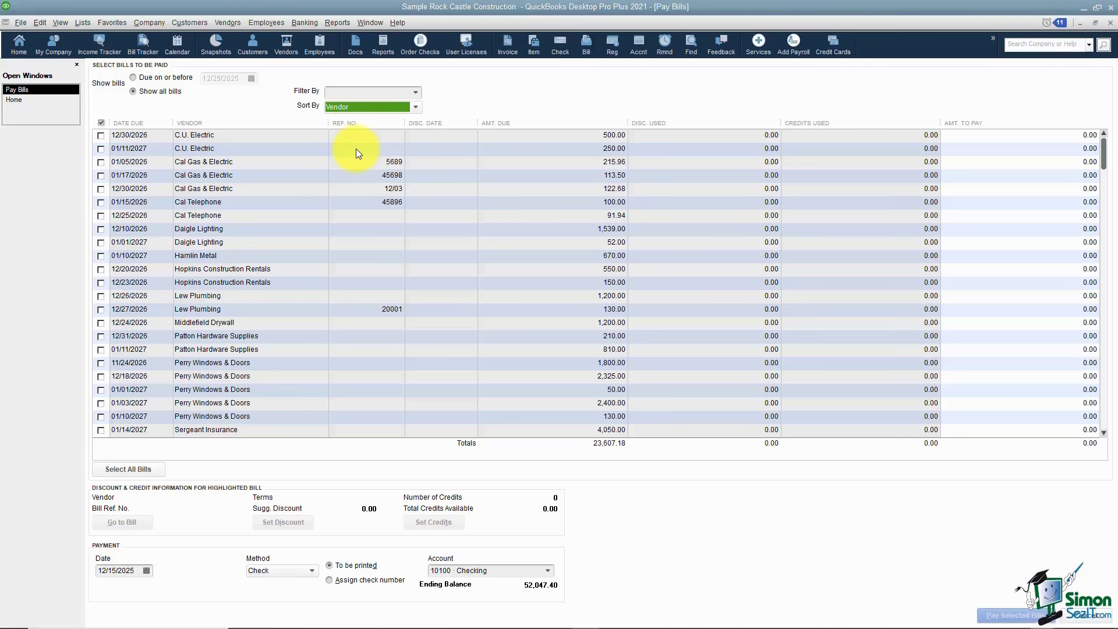
click(415, 92)
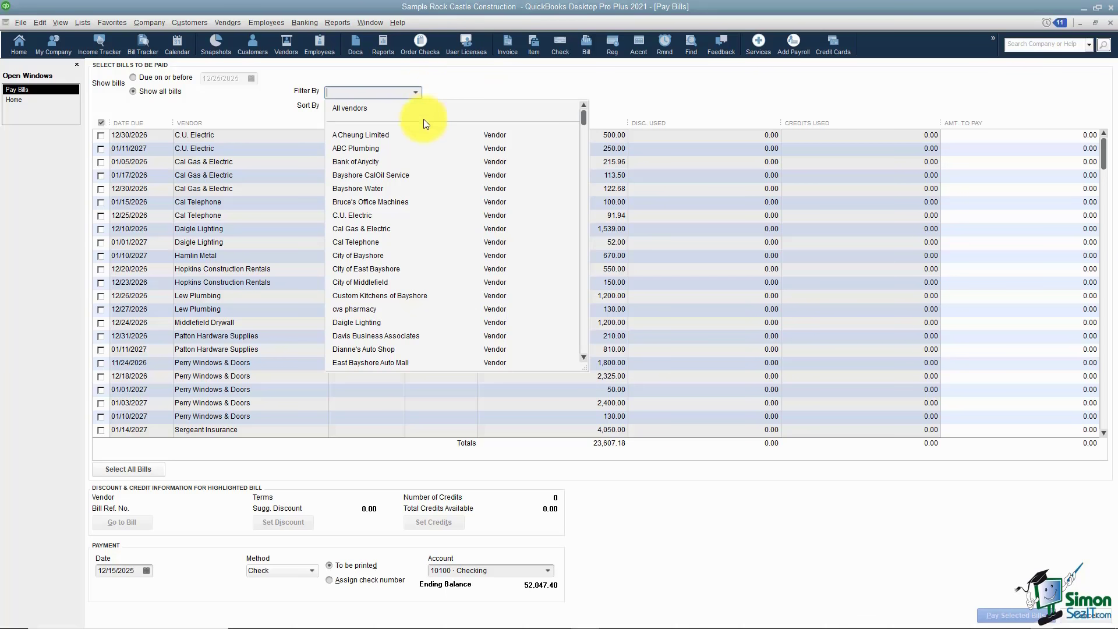
click(371, 229)
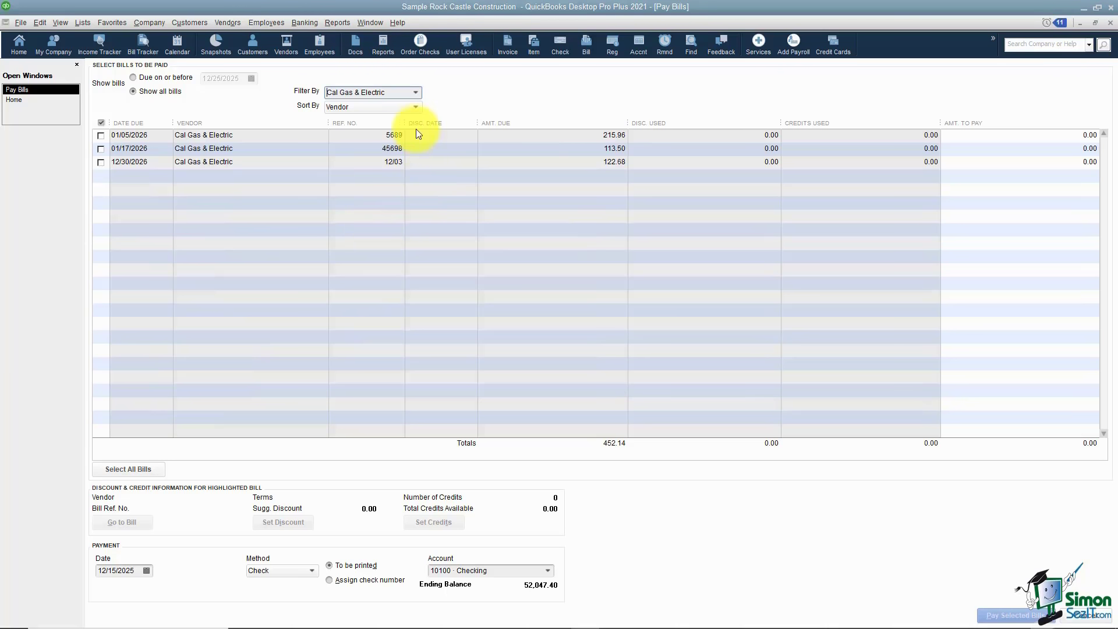
click(416, 95)
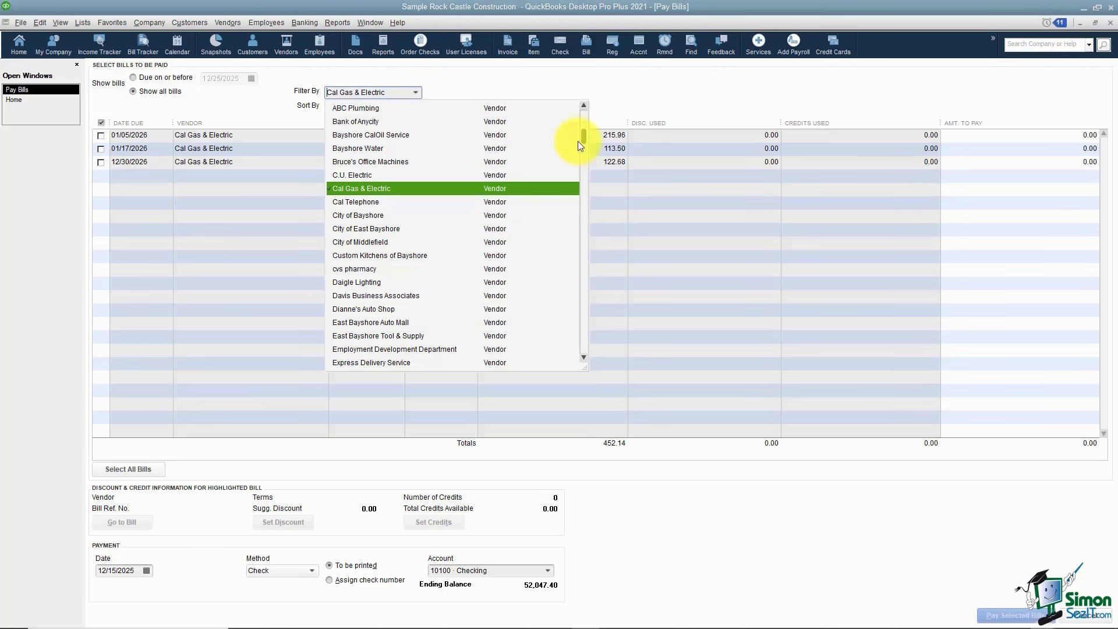
drag(584, 140, 581, 110)
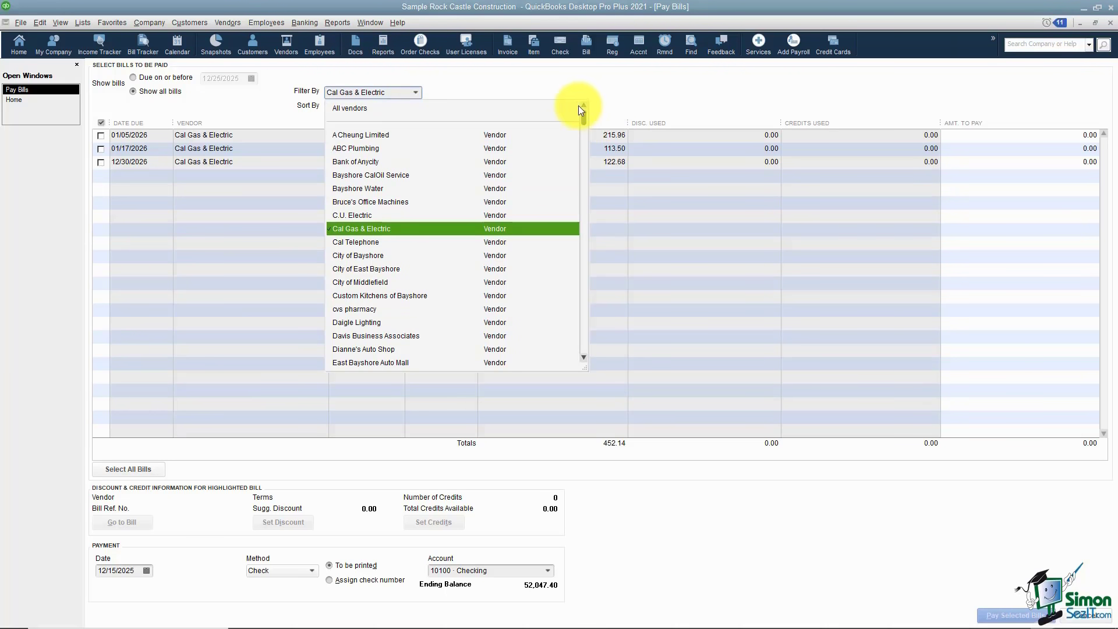
click(355, 110)
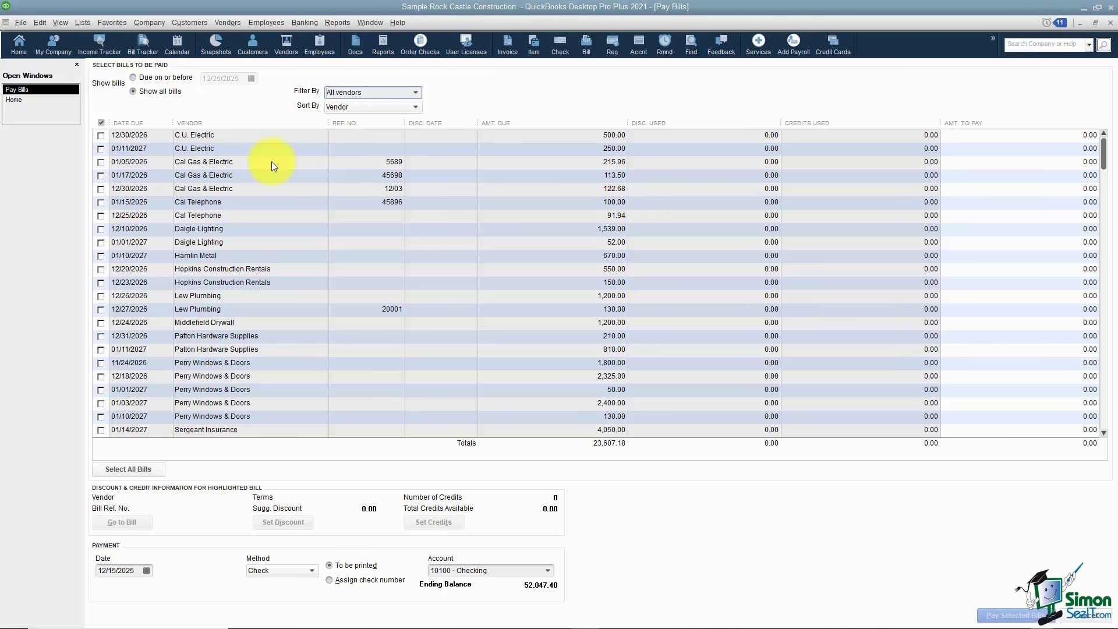
Tick the 01/05/2026, 01/17/2026 and 12/30/2026 Cal Gas & Electric bills for payment
click(101, 162)
click(101, 176)
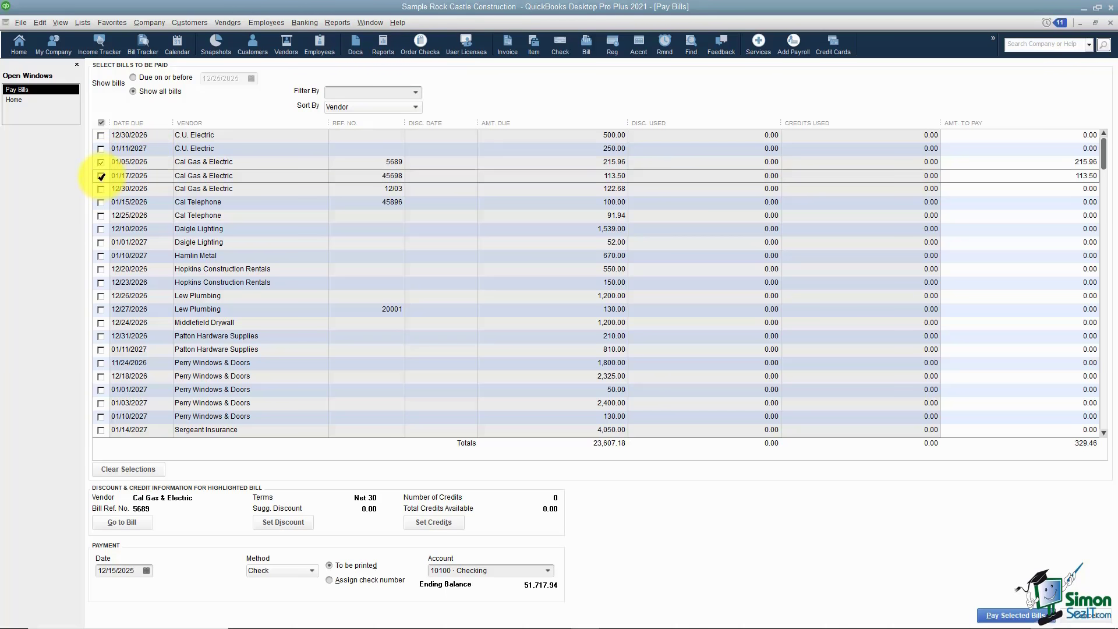
click(101, 189)
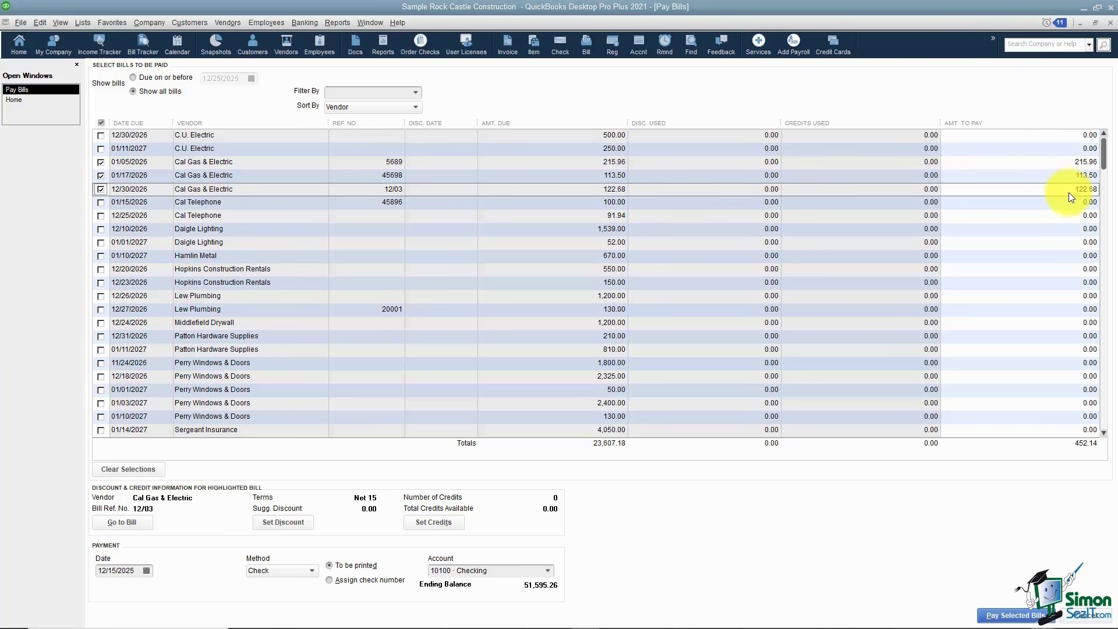
click(1077, 162)
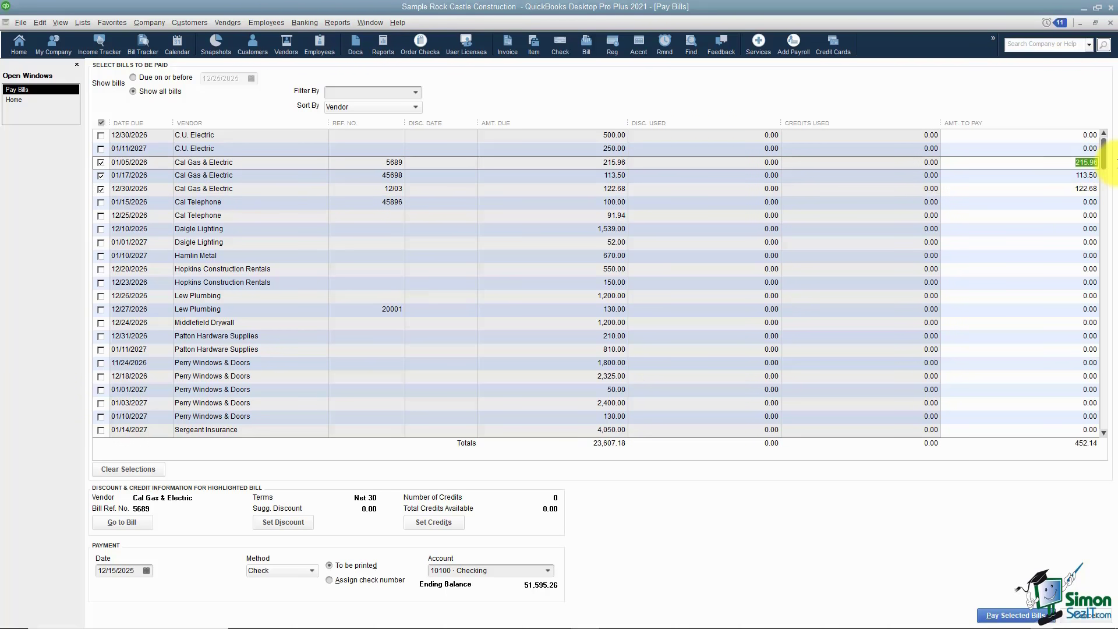
Pay 100.00 on the 01/05/2026 bill and open Set Discount for the 01/17/2026 bill
text(100.00)
key(Tab)
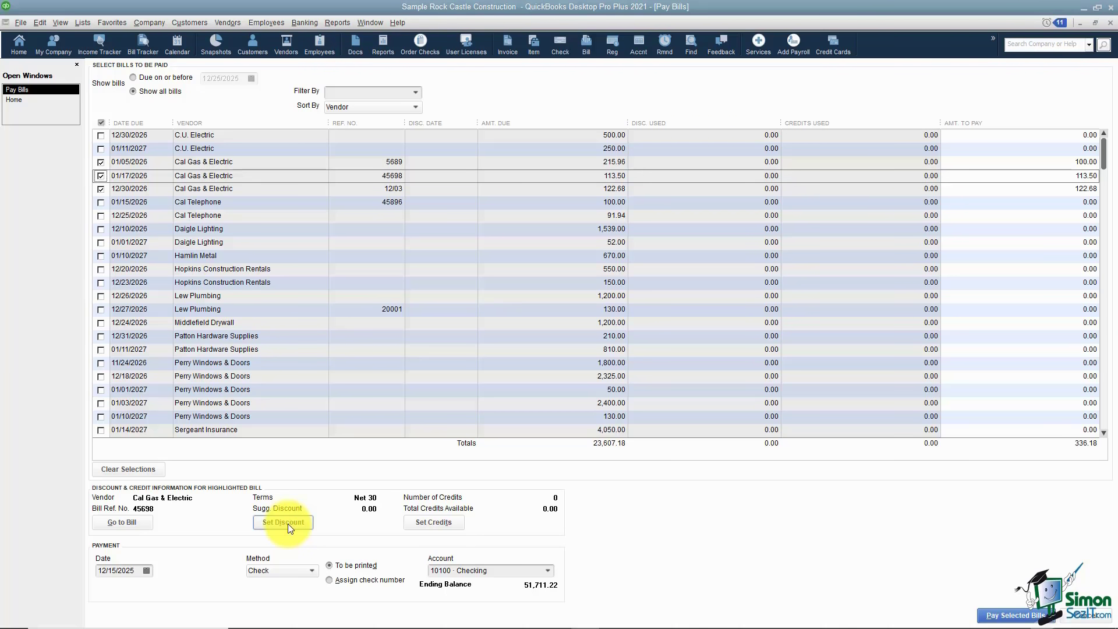
click(288, 523)
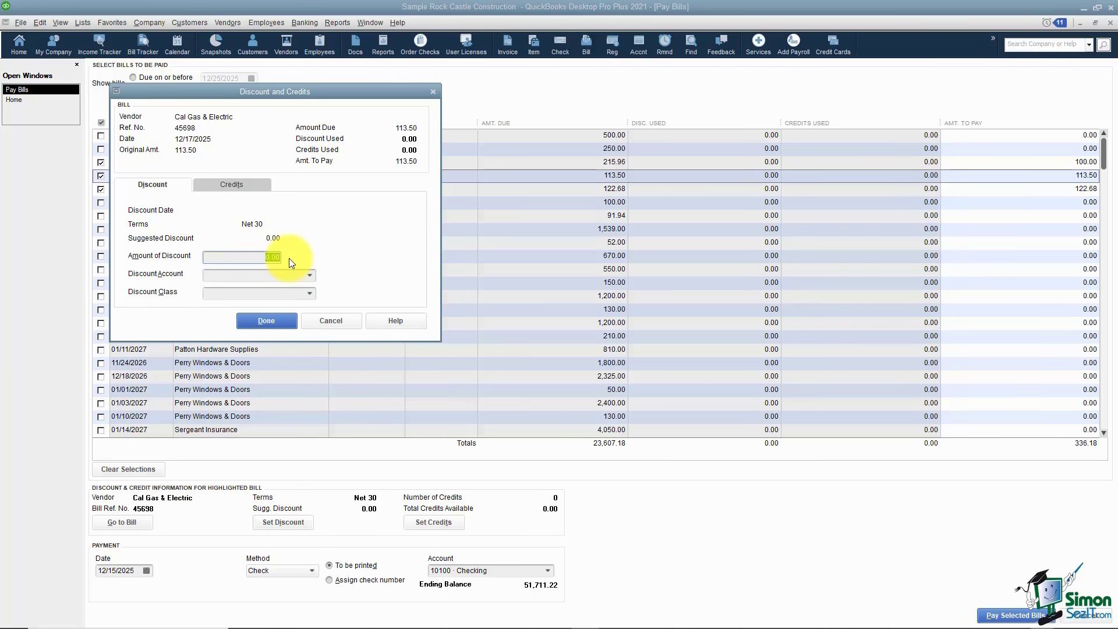
Look over the Discount Account list, then cancel the Discount and Credits dialog unchanged
click(311, 276)
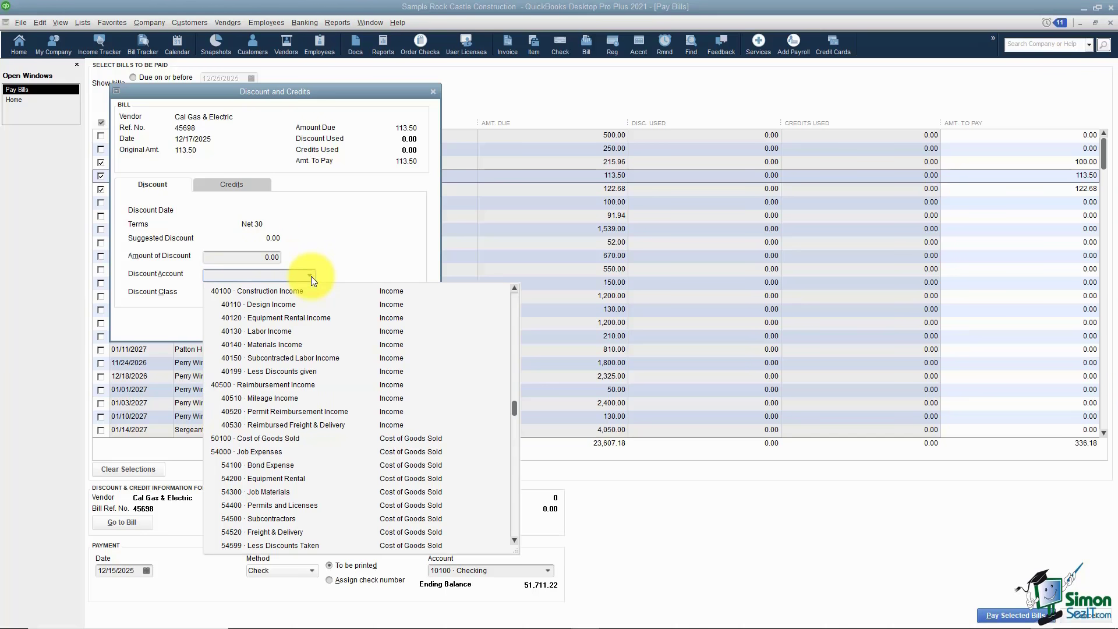
click(311, 277)
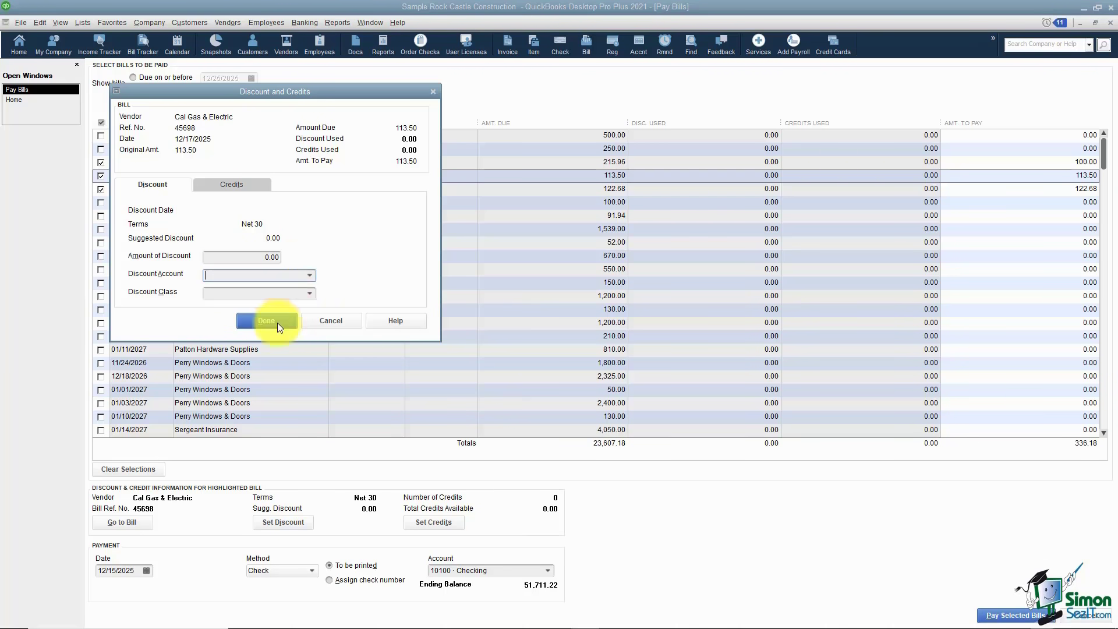
click(322, 325)
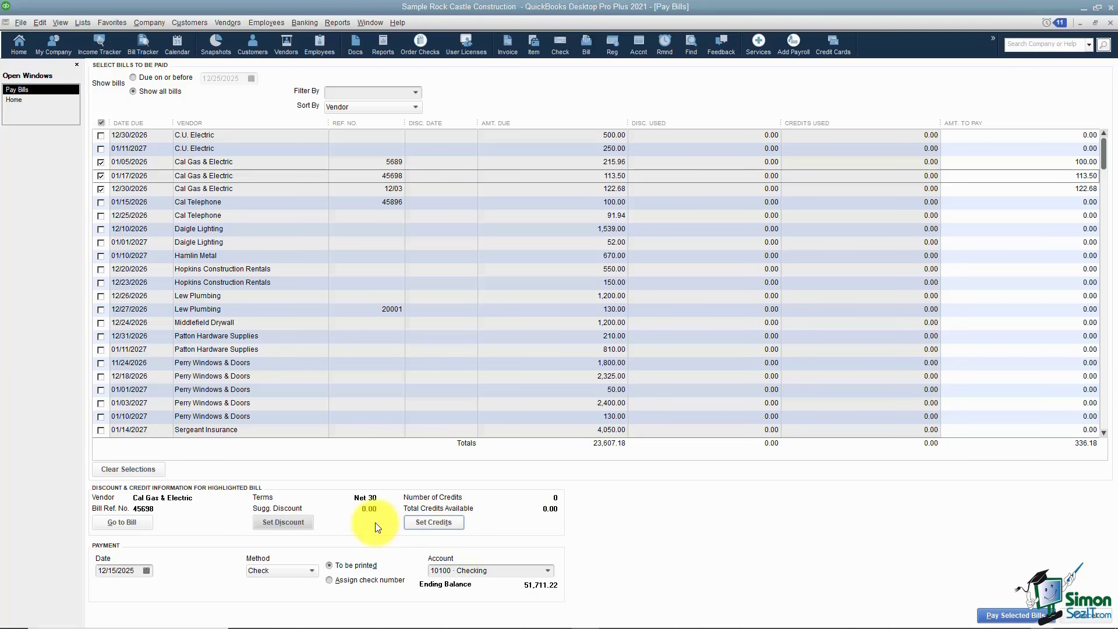
Set the payment date to 12/31/2025, keep Check as the method, and select Assign check number
click(147, 570)
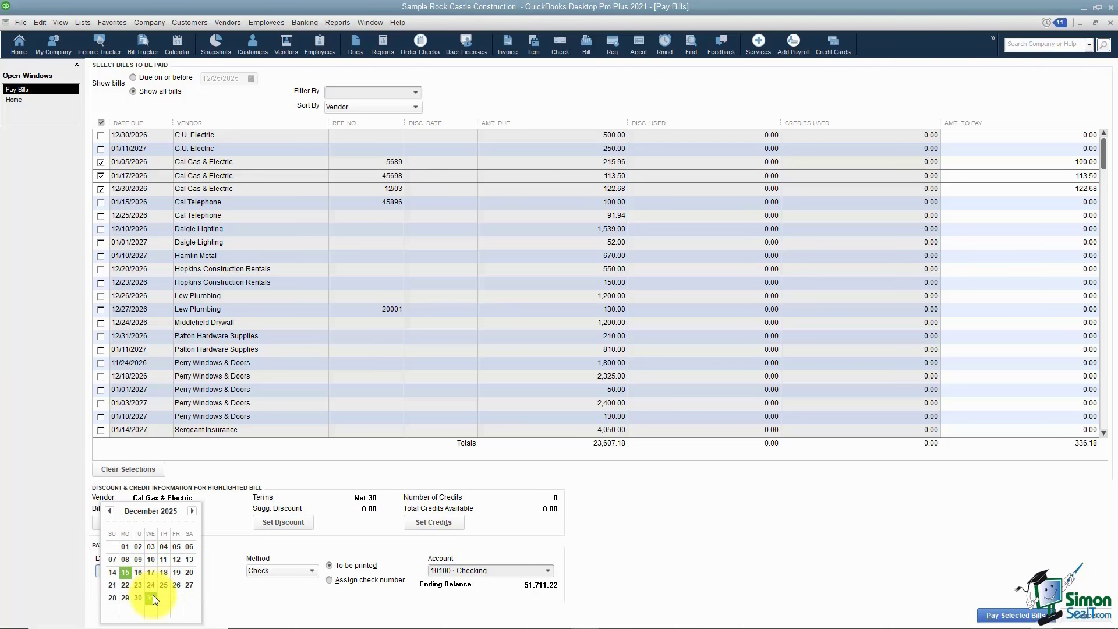
click(153, 597)
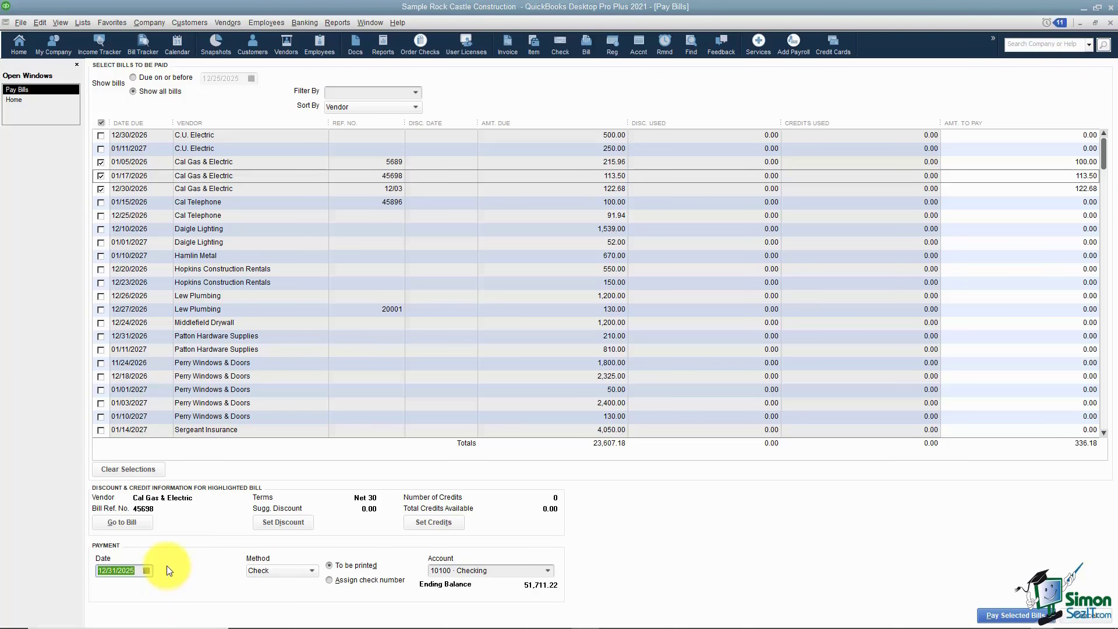
click(312, 572)
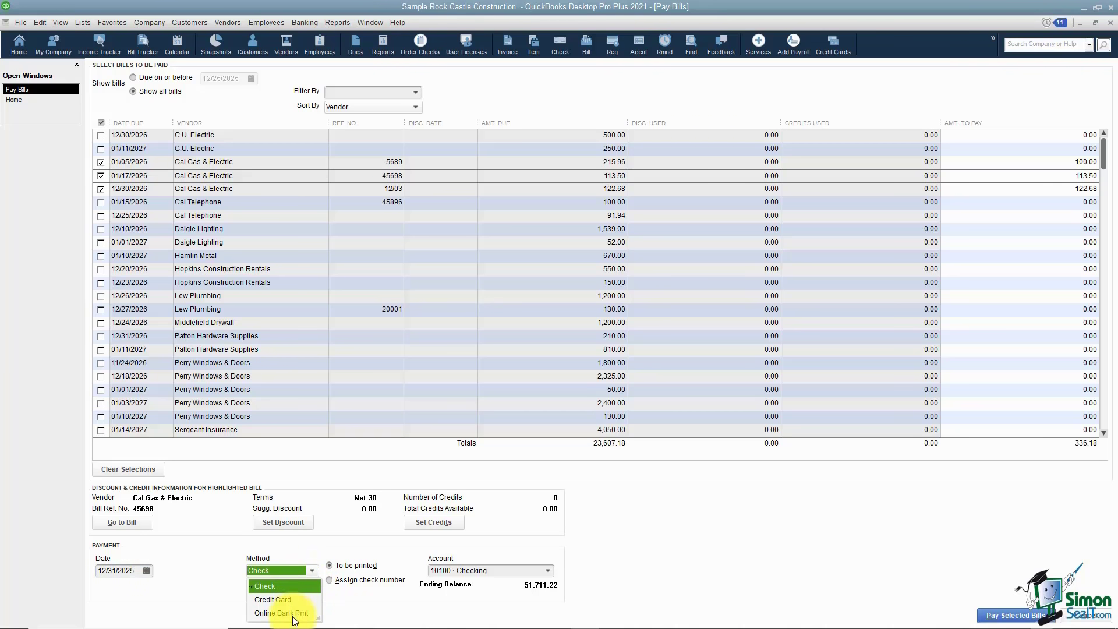
click(292, 540)
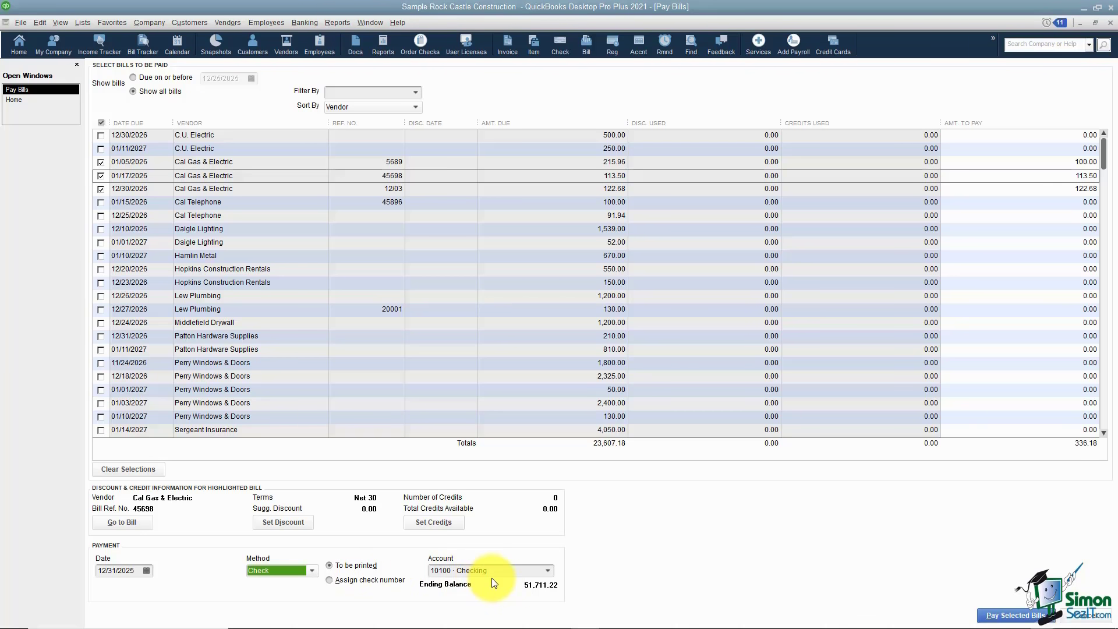
click(332, 581)
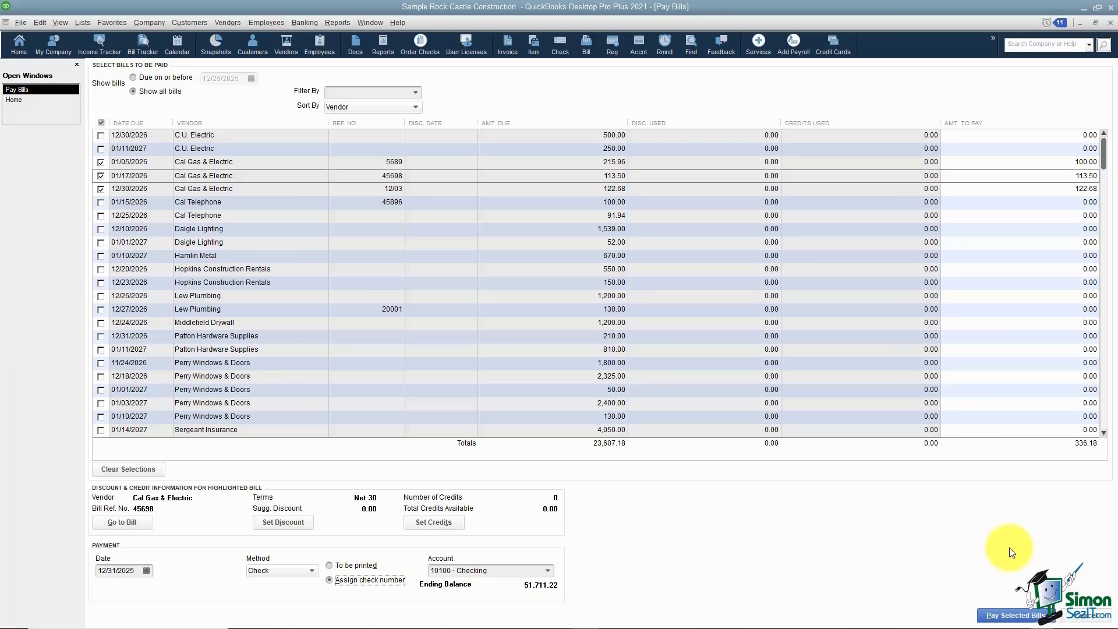
Pay the three marked Cal Gas & Electric bills, 336.18 total, with check number Debit
click(1020, 618)
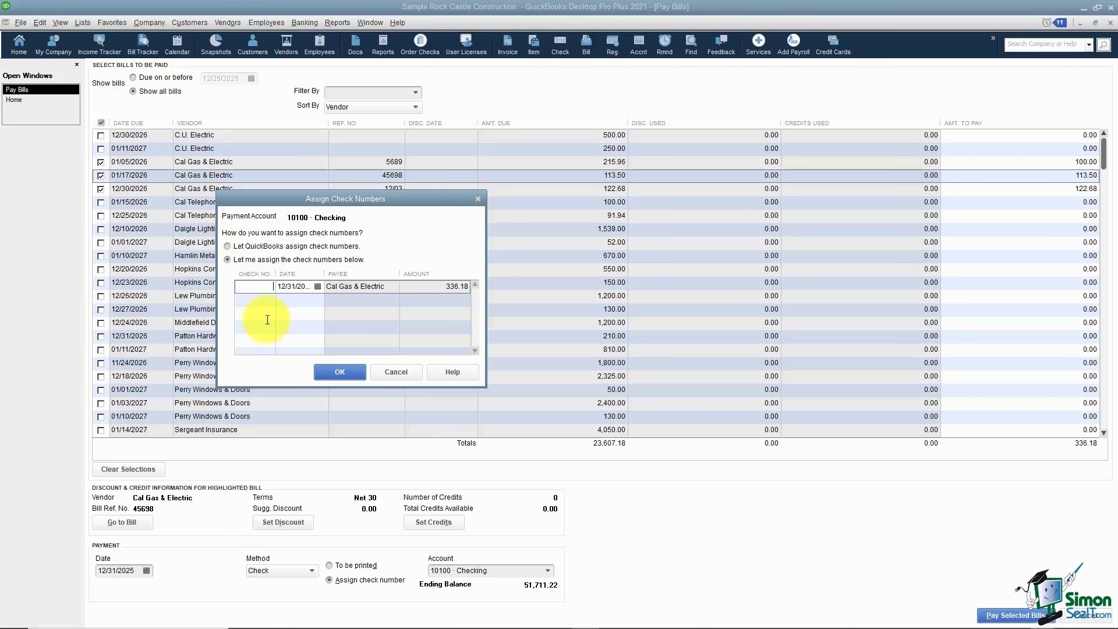
text(Debit)
key(Tab)
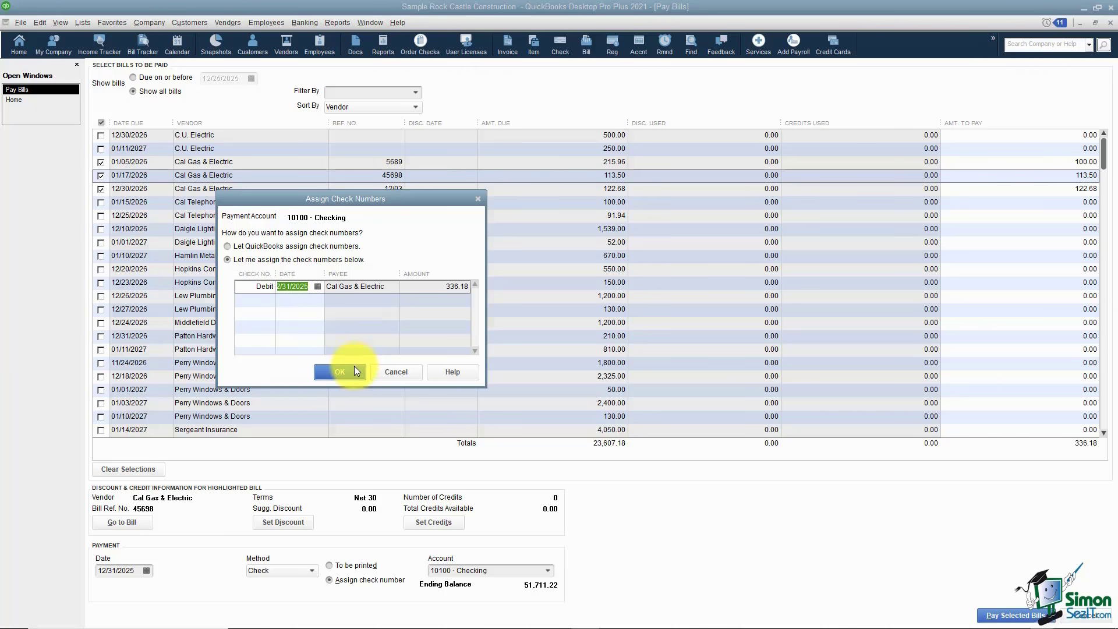
click(348, 372)
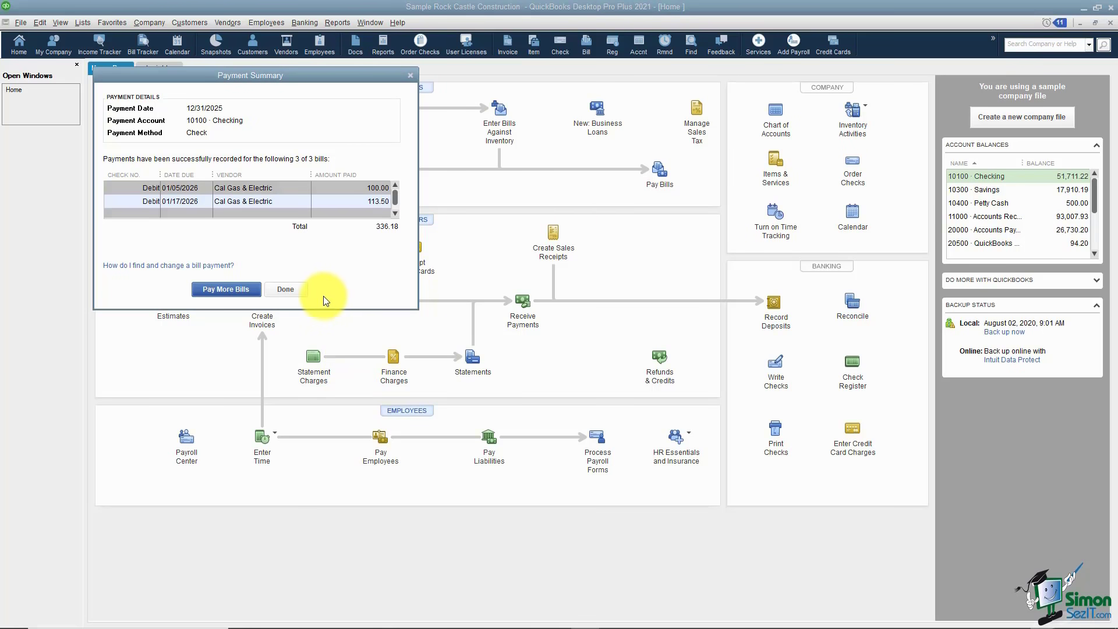
Close the payment summary and open the 10100 · Checking account register
click(296, 292)
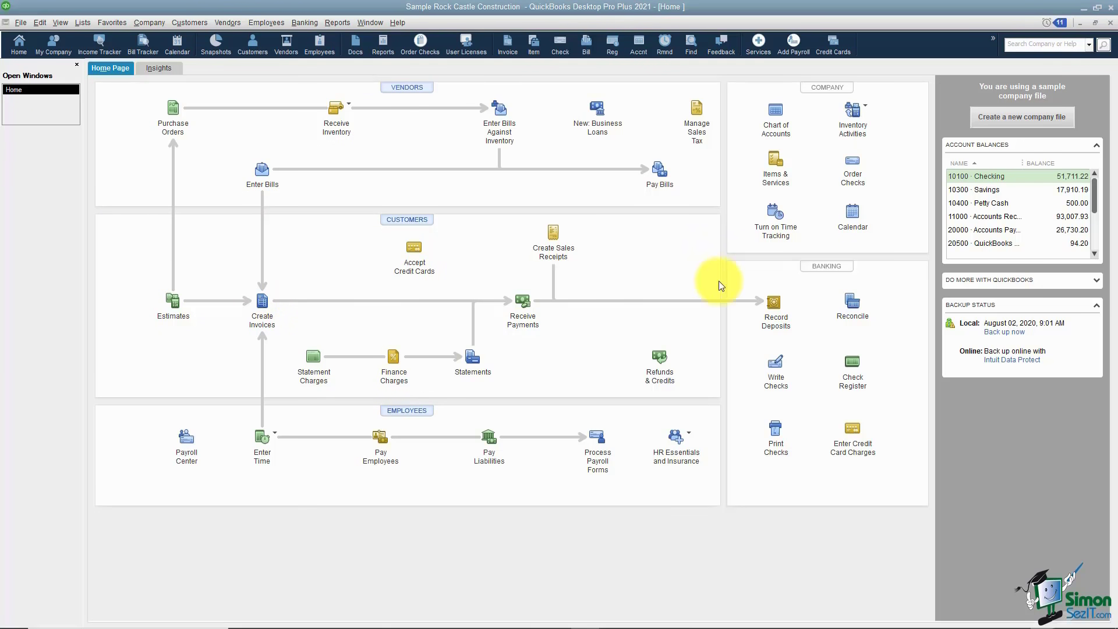
click(856, 379)
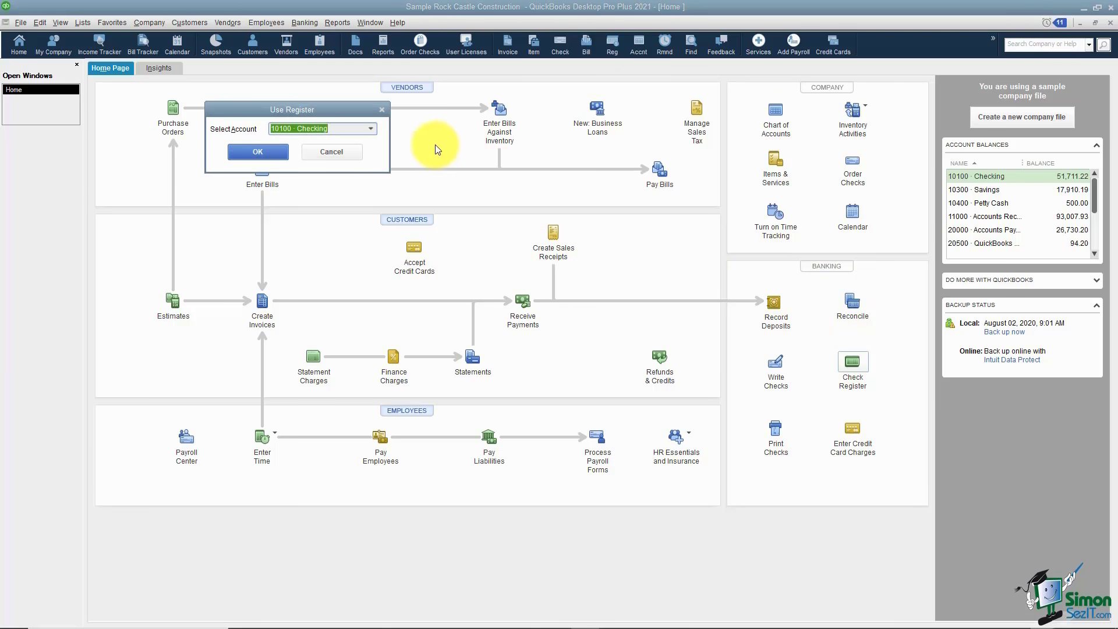
click(270, 151)
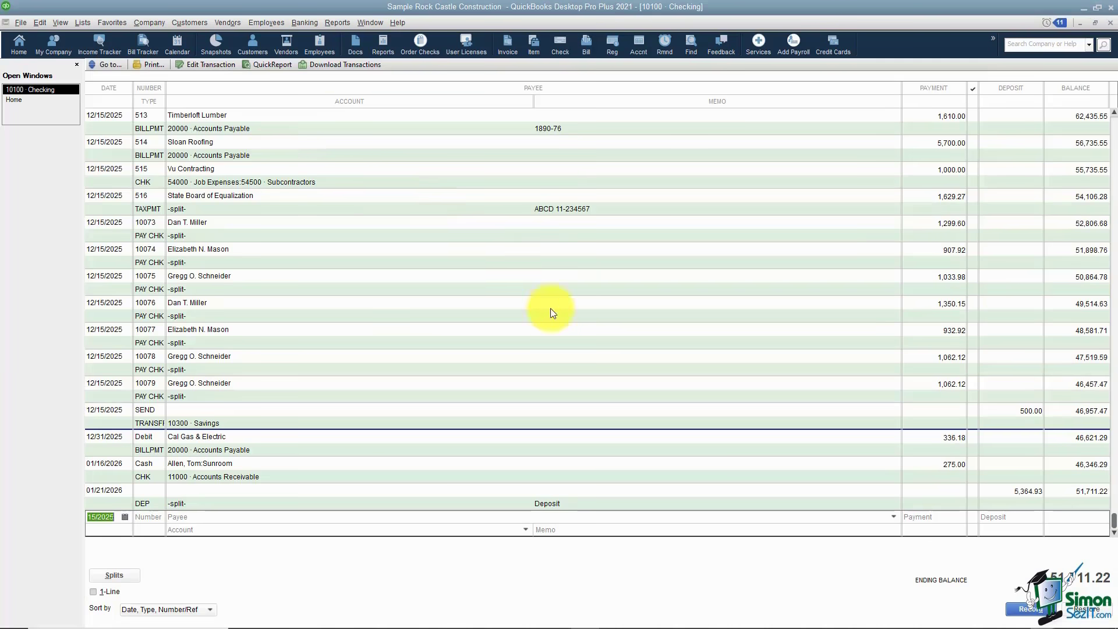
Inspect the 12/31/2025 Cal Gas & Electric Debit payment of 336.18, then return Home
click(147, 450)
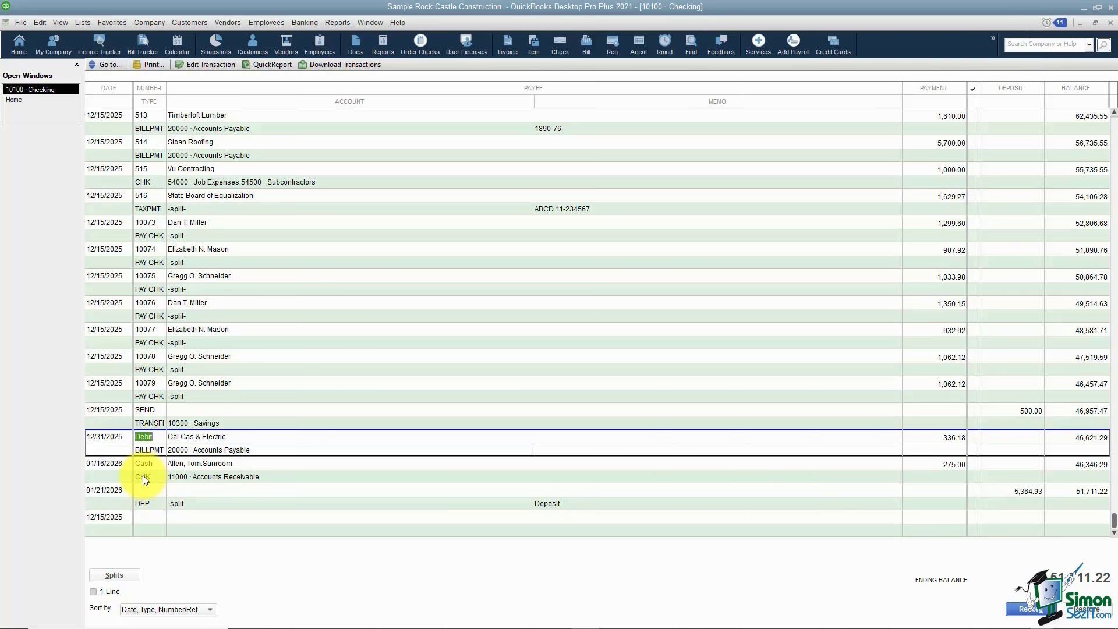
click(35, 100)
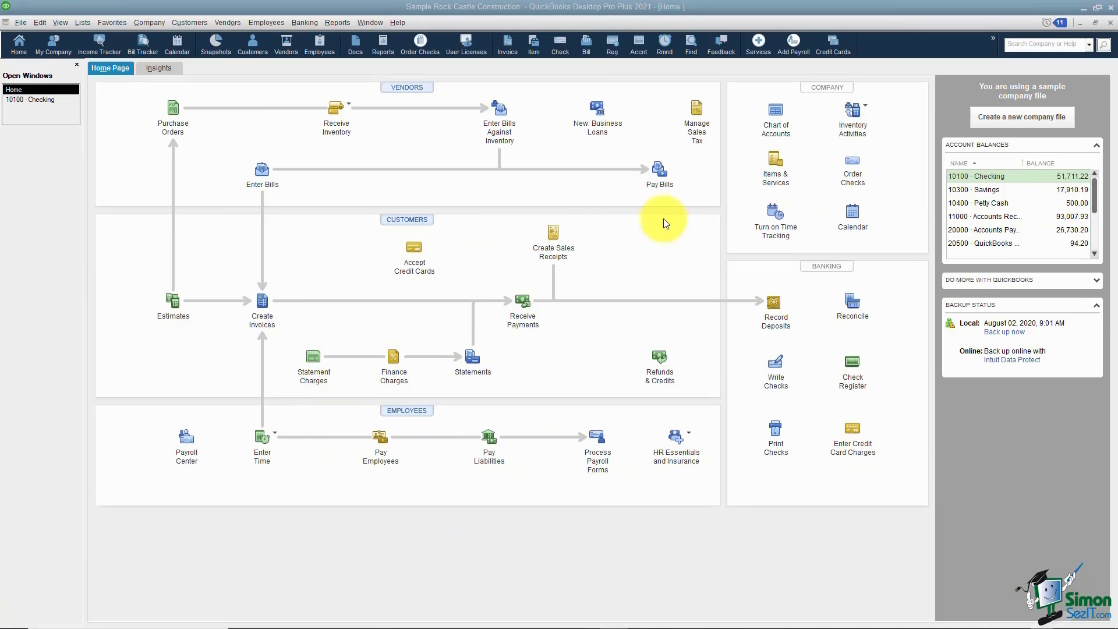
Check that 115.96 remains on the 01/05/2026 Cal Gas & Electric bill, then start a new bill
click(663, 178)
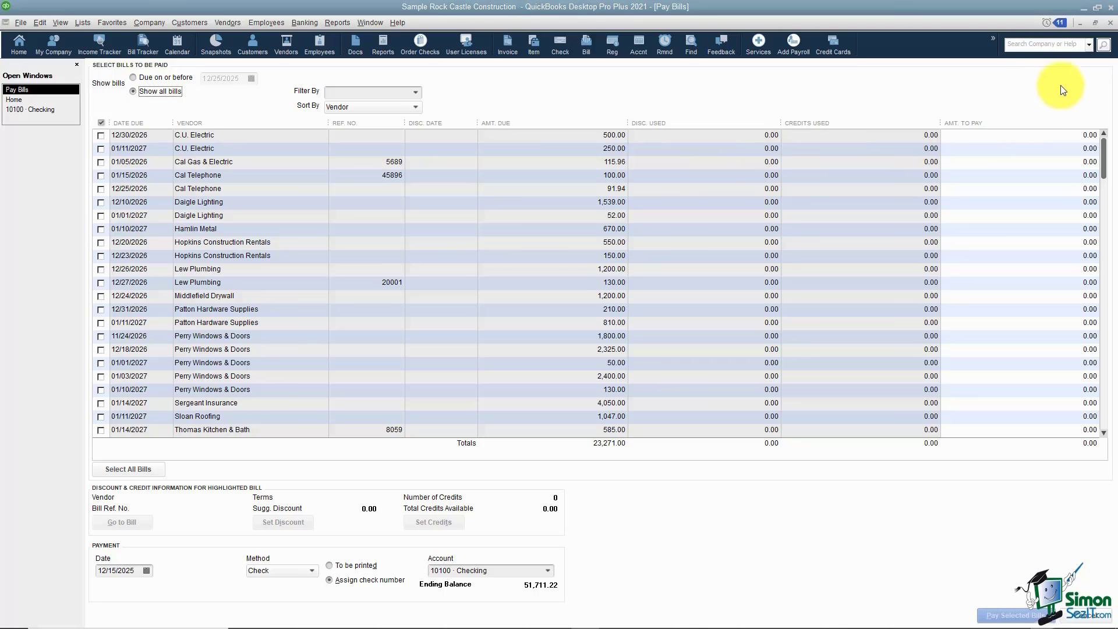
click(1110, 23)
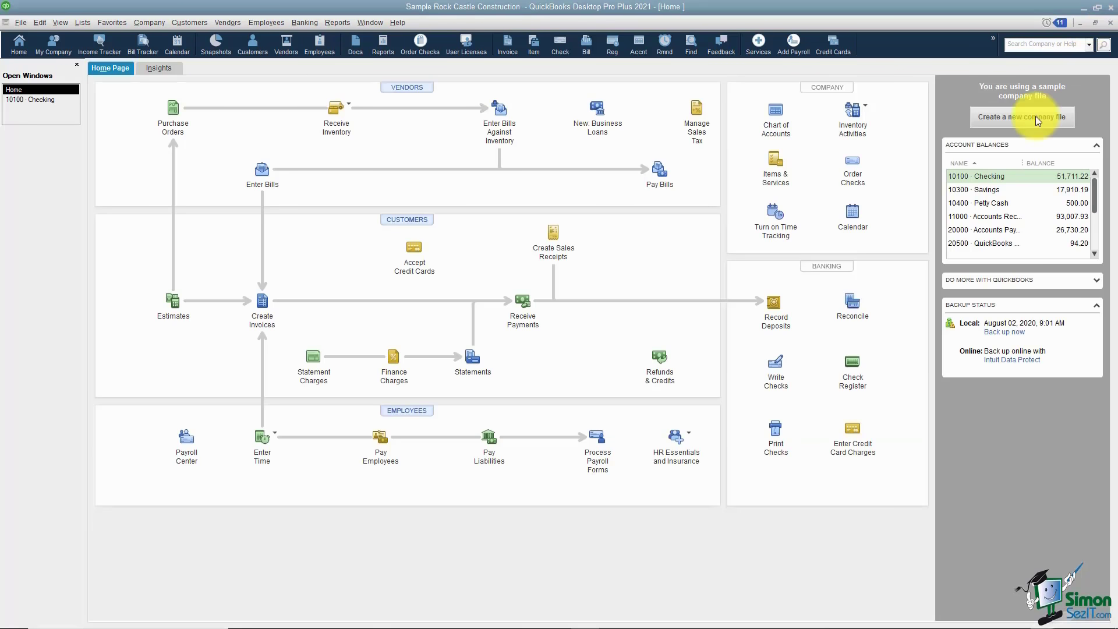
click(260, 176)
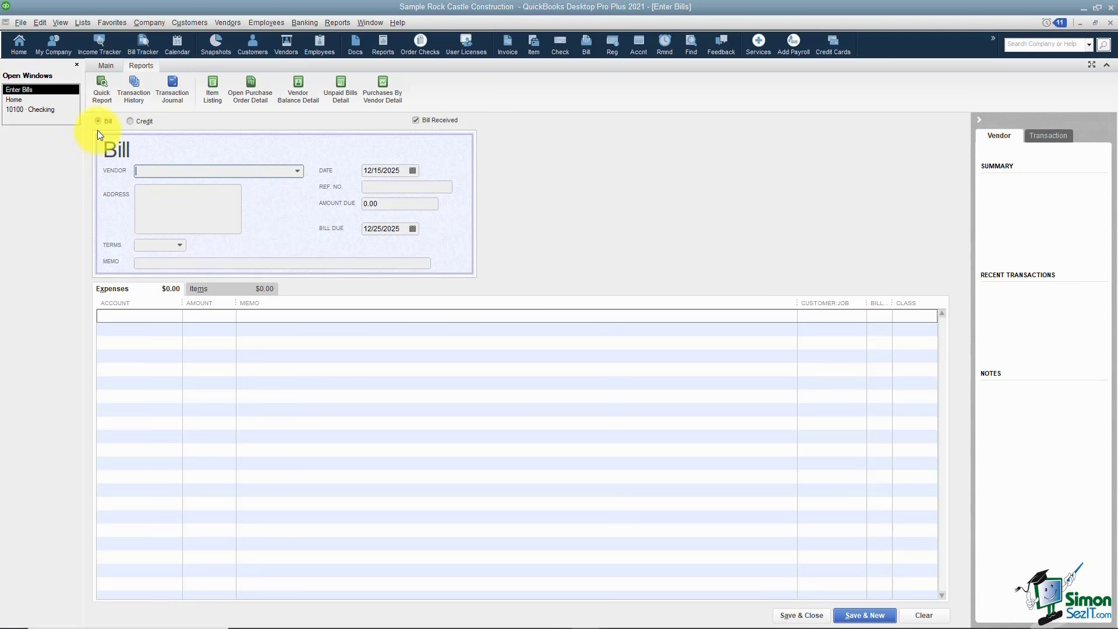
Start a Cal Gas & Electric credit dated 12/31/2025 and enter its reference number
click(130, 121)
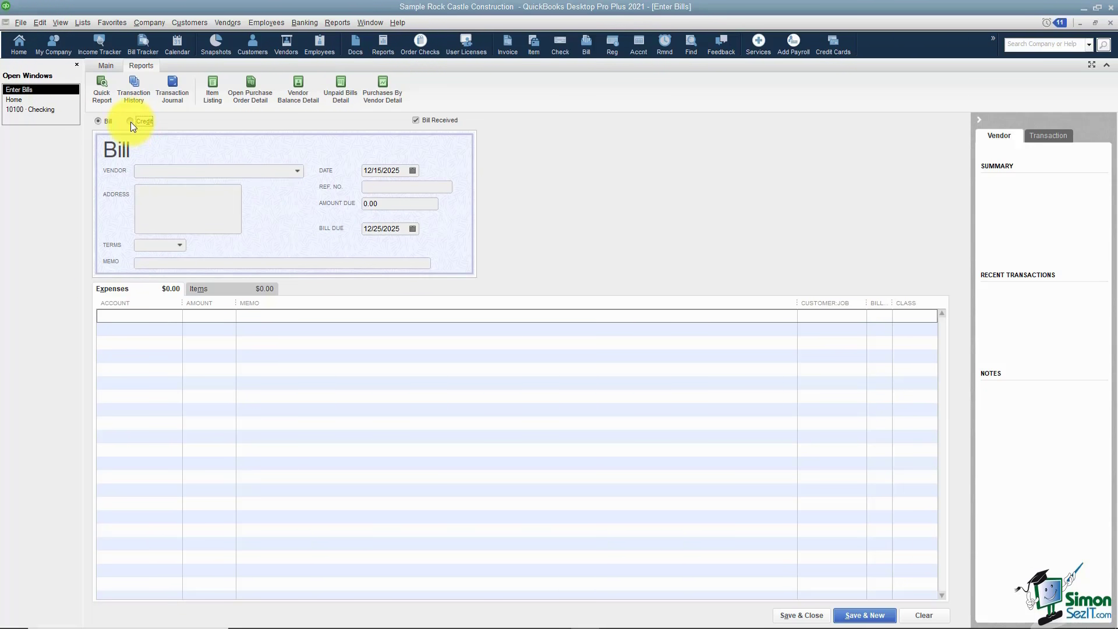
click(151, 177)
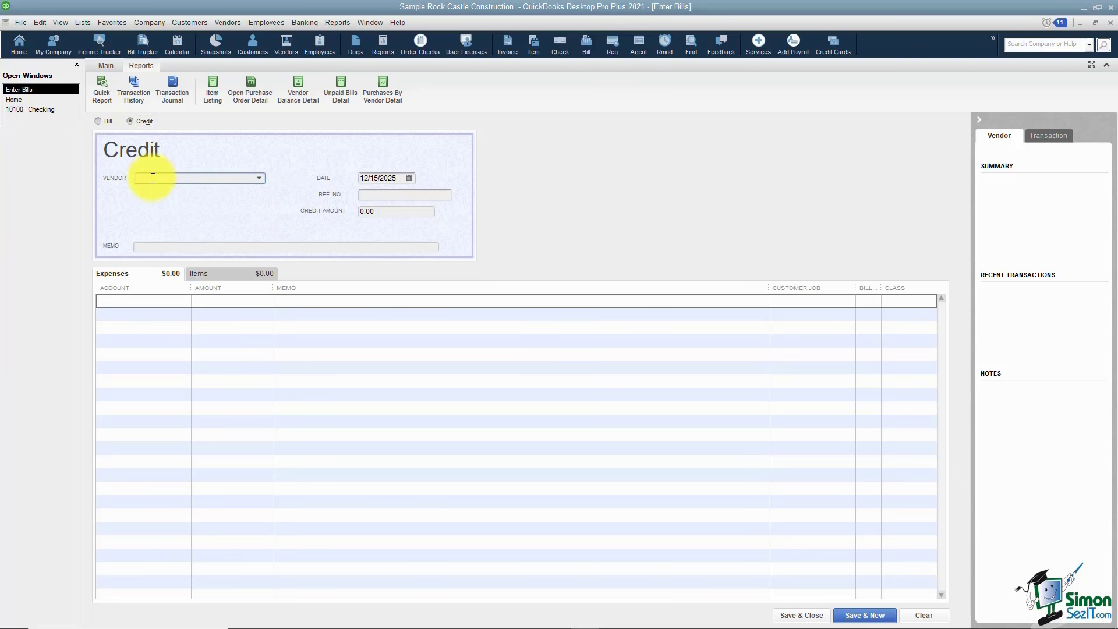
text(Cal Gas & Electric)
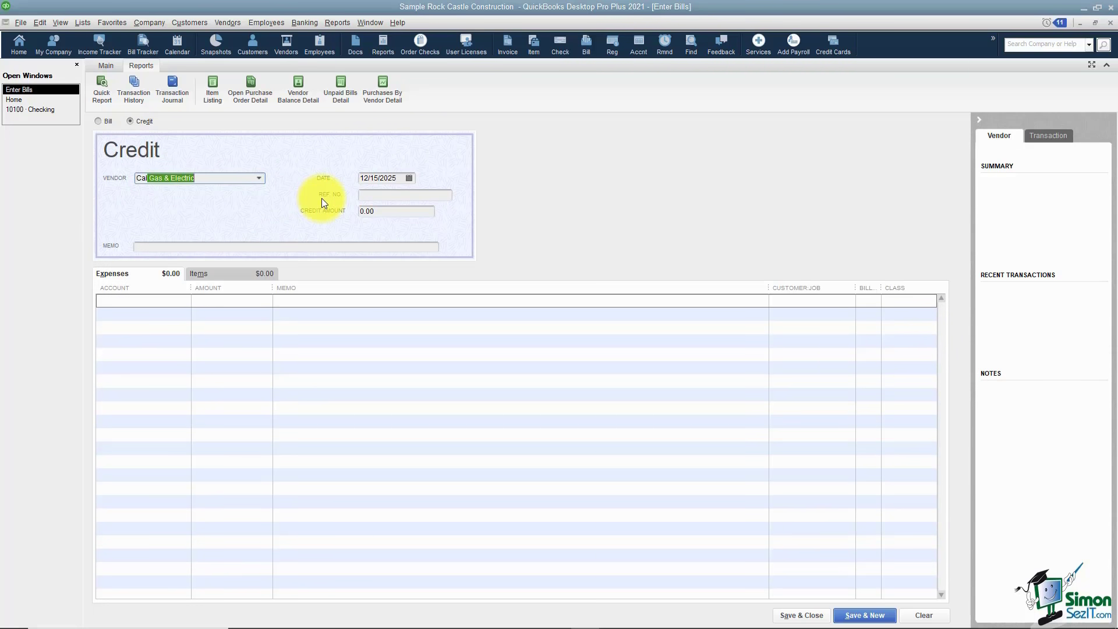
key(Tab)
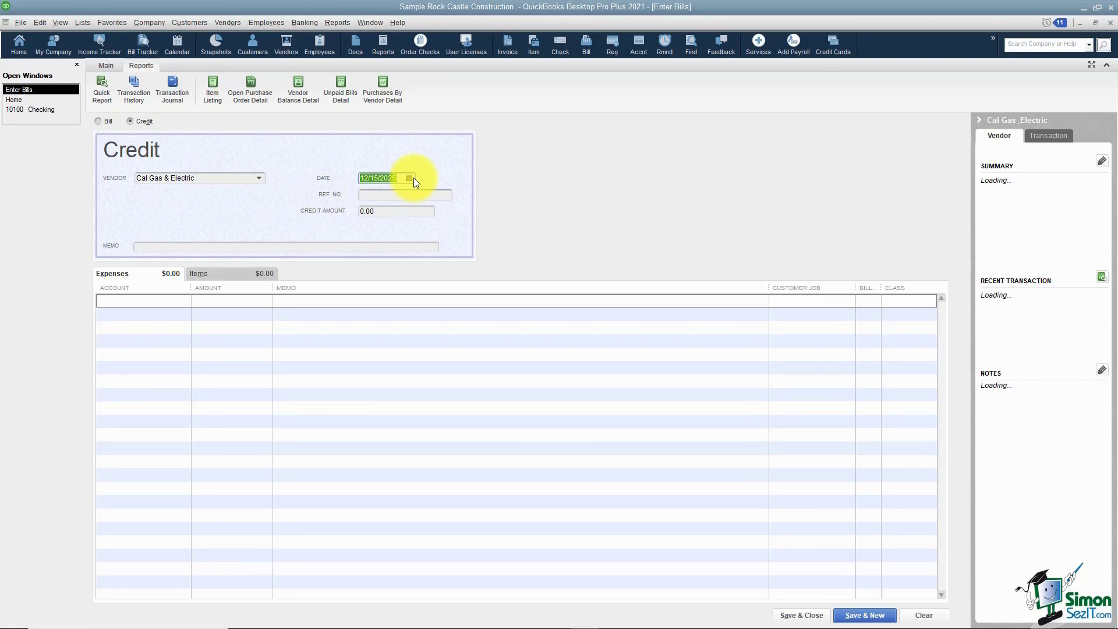
click(409, 178)
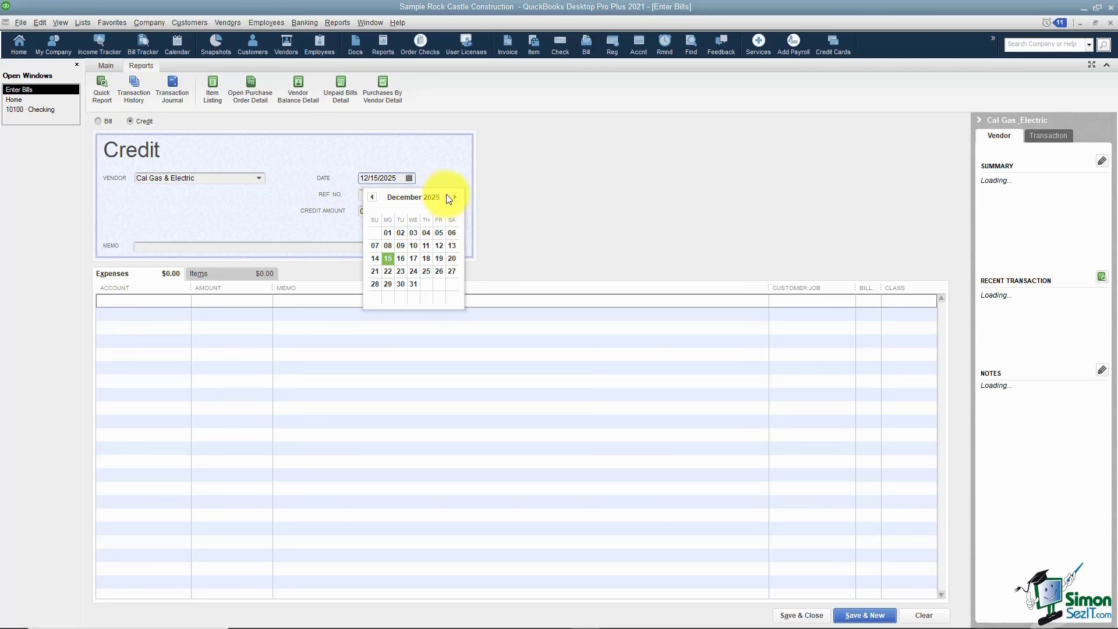
click(413, 284)
click(398, 195)
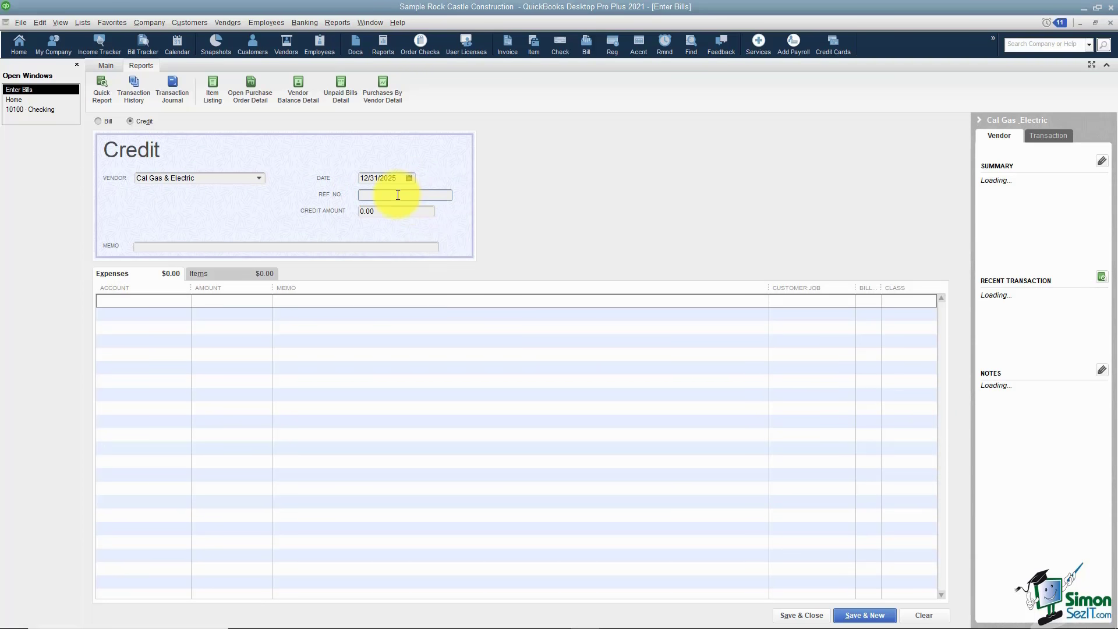
text(253969*)
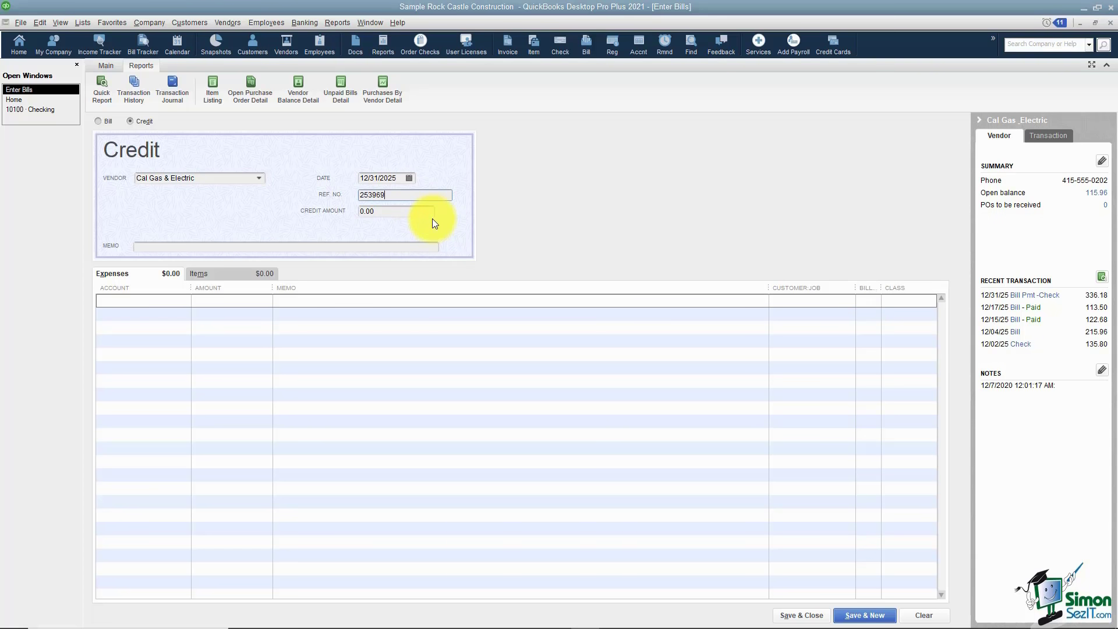
Enter 115.96 against 65110 Utilities: Gas and Electric and save the credit
click(368, 211)
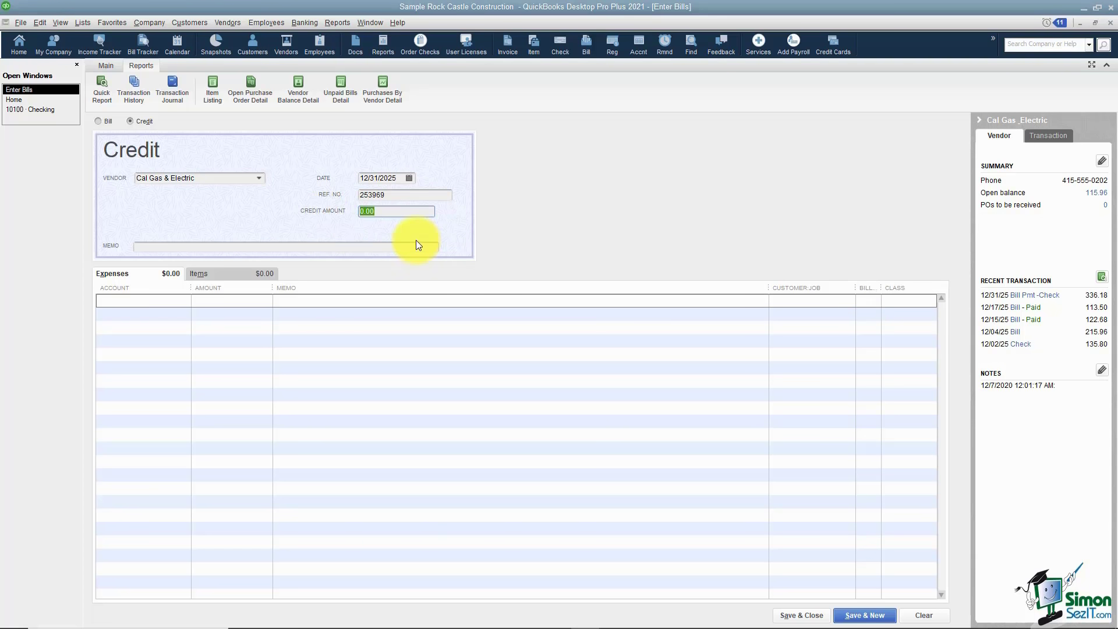
text(115.96)
click(416, 242)
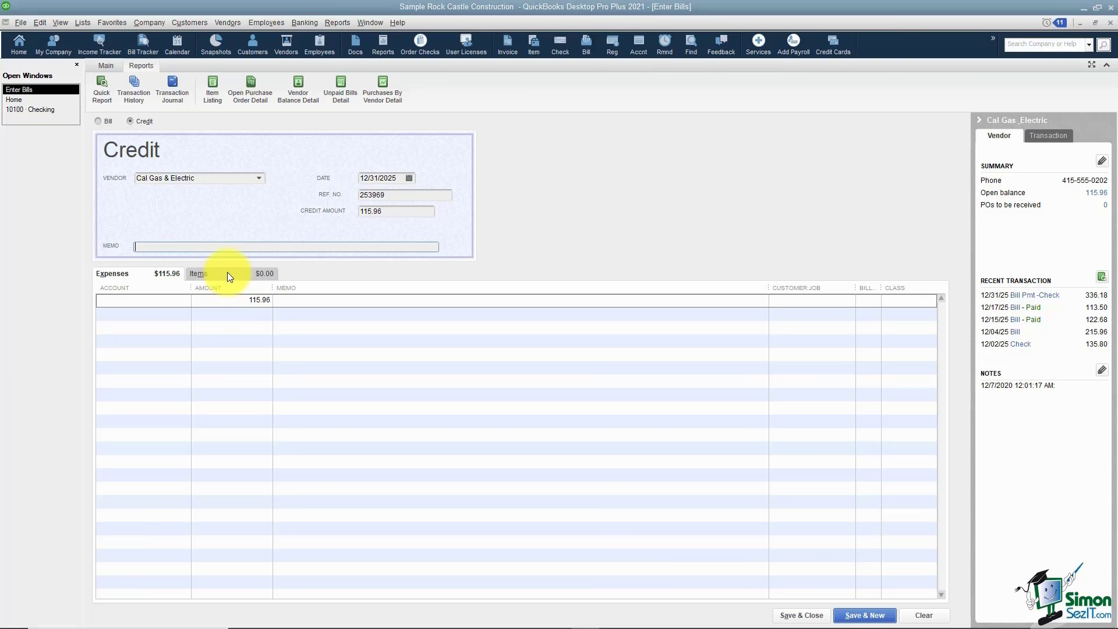
click(183, 301)
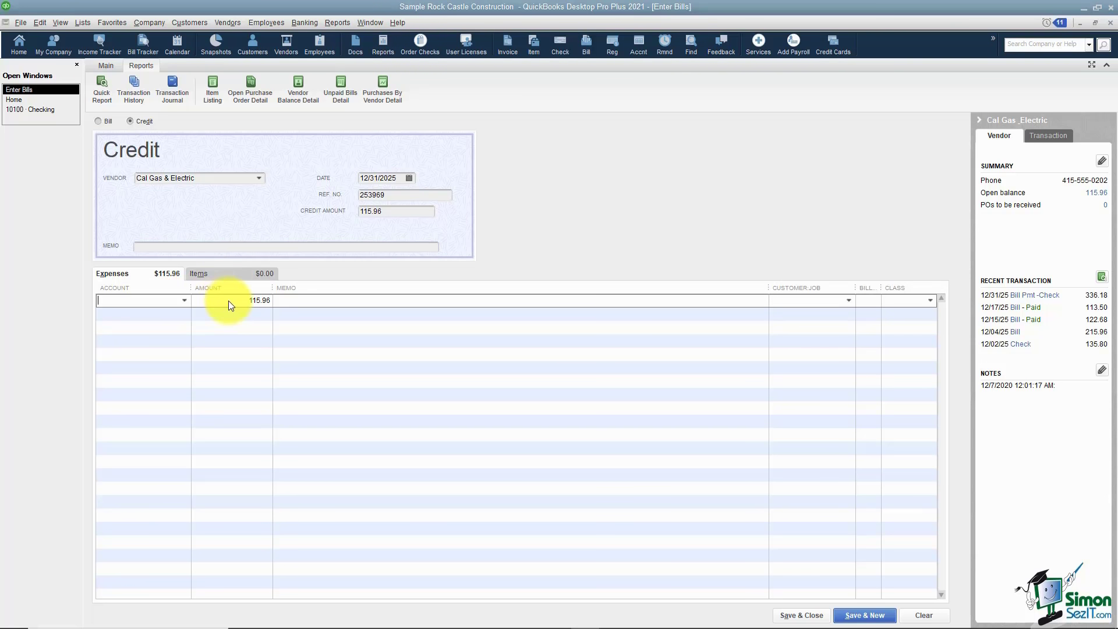
text(Utilities)
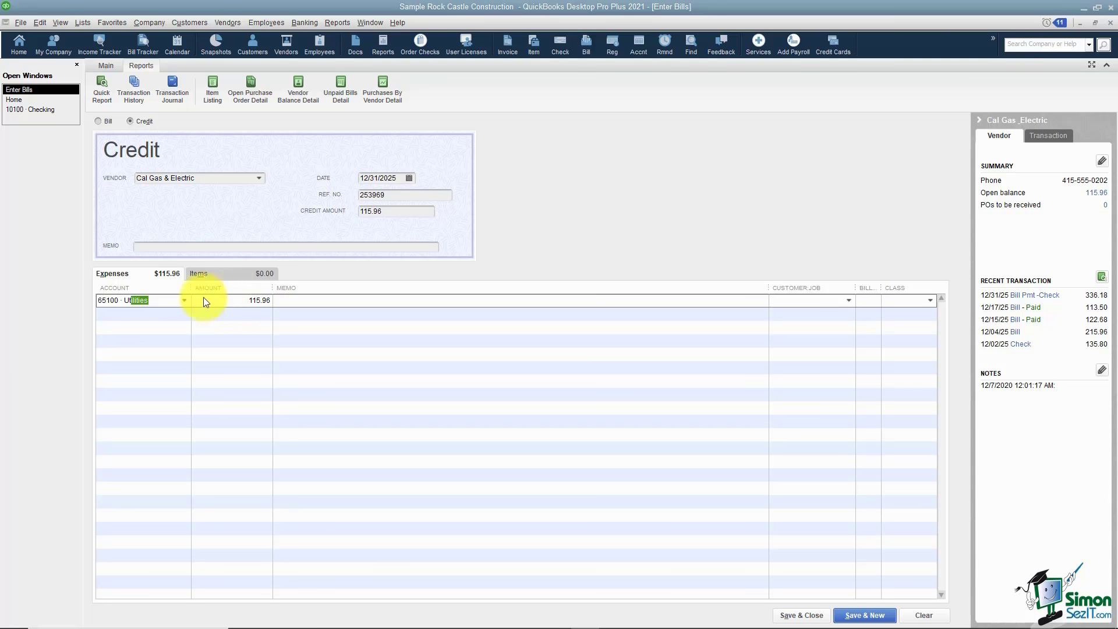
click(183, 300)
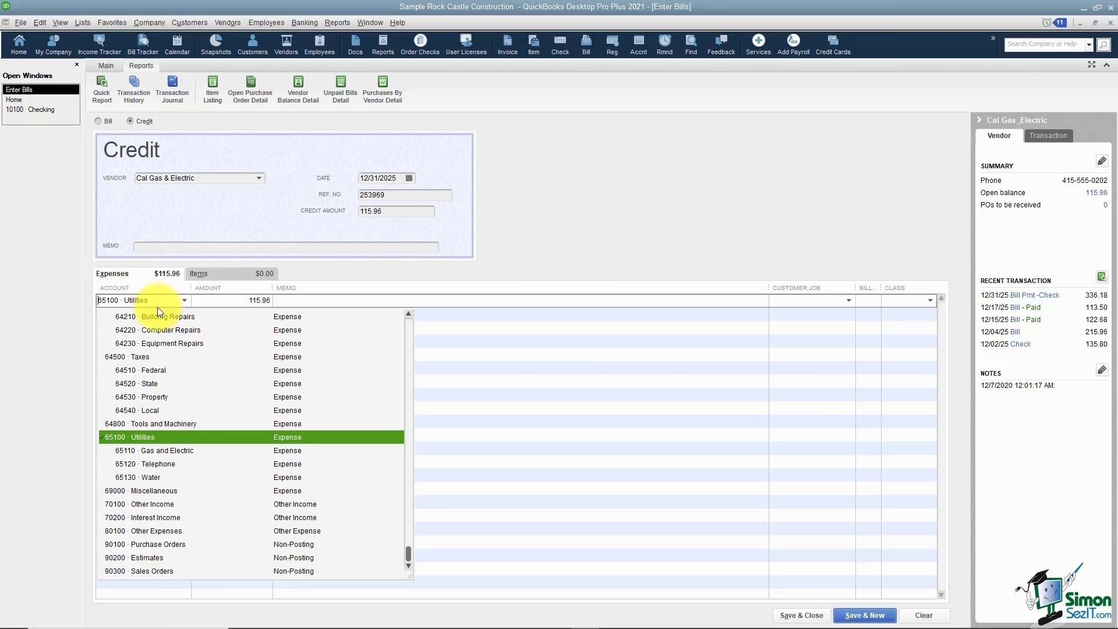
click(149, 450)
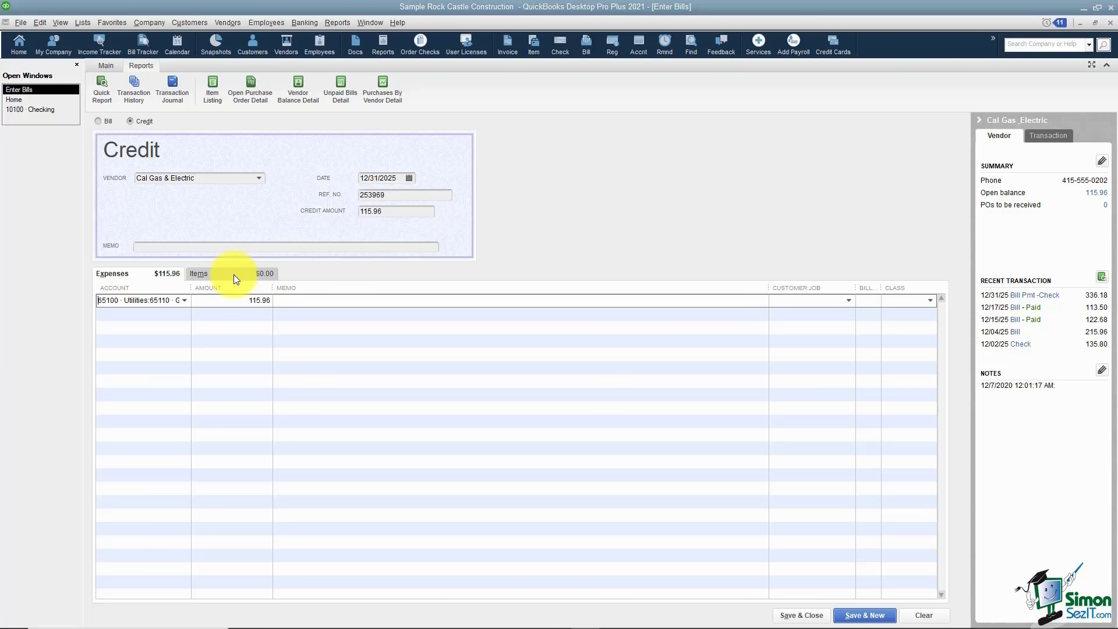
click(802, 616)
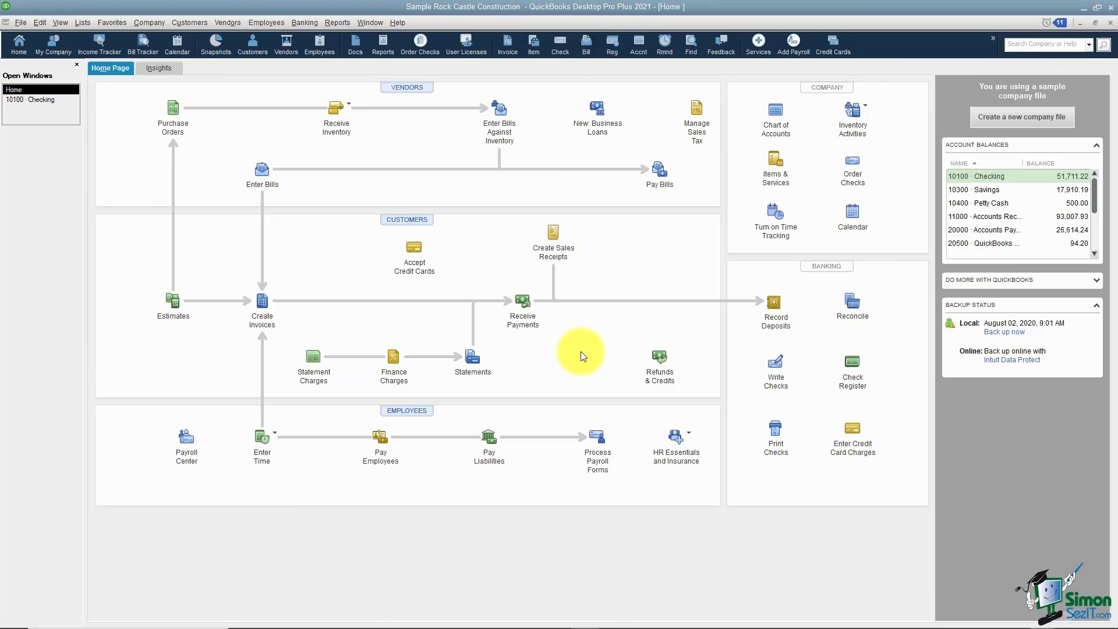
Mark the 01/05/2026 Cal Gas & Electric bill, apply the 115.96 credit, and pay it
click(659, 173)
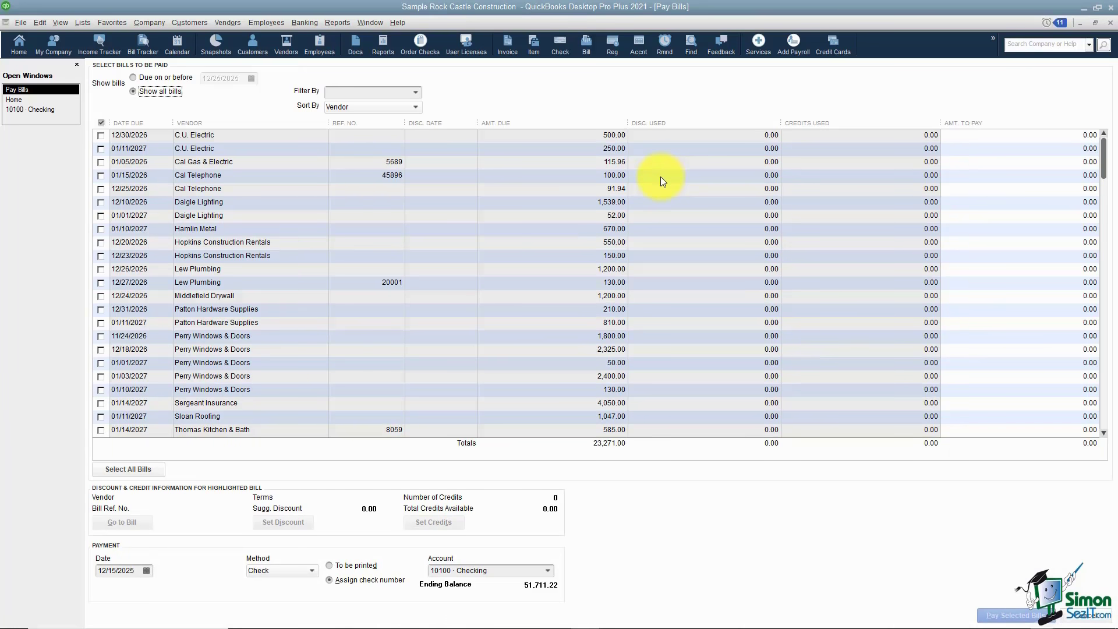
click(101, 162)
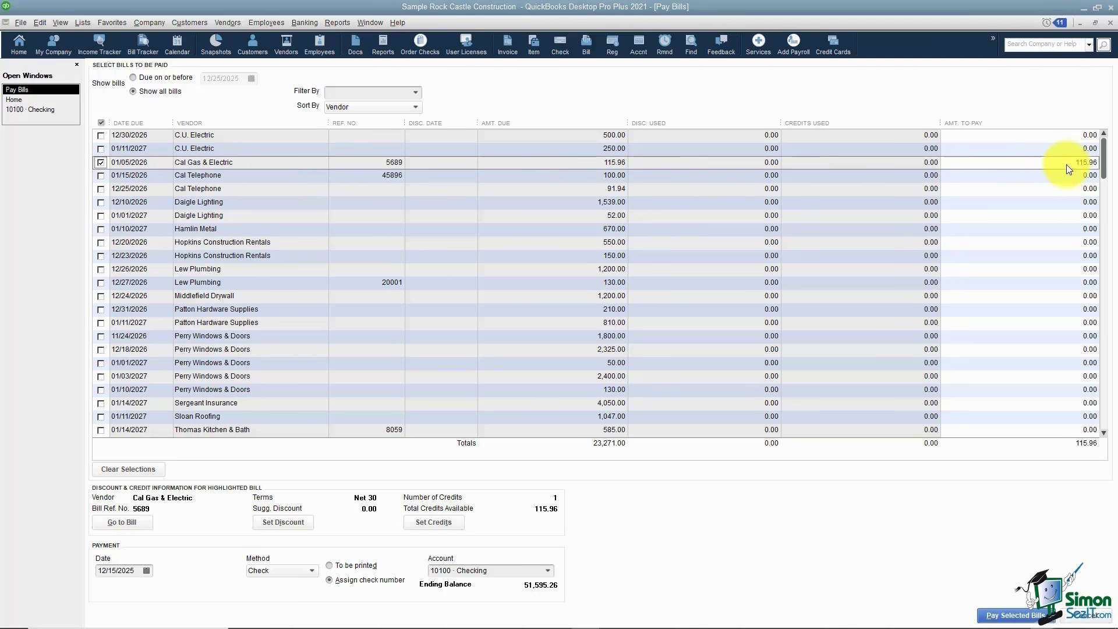
click(1094, 163)
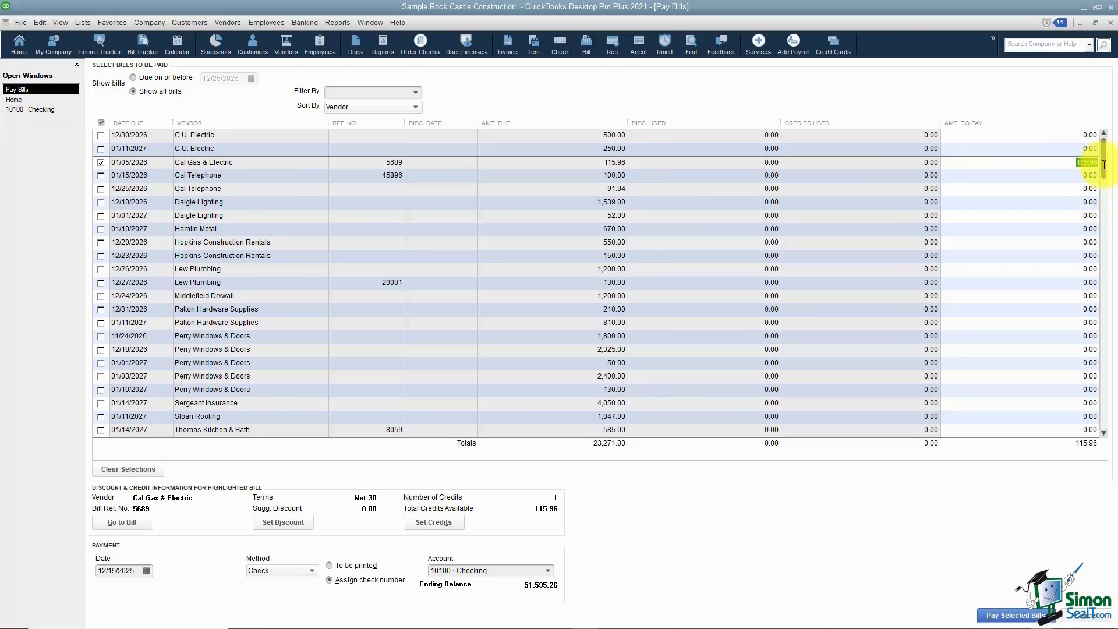
click(450, 524)
click(441, 527)
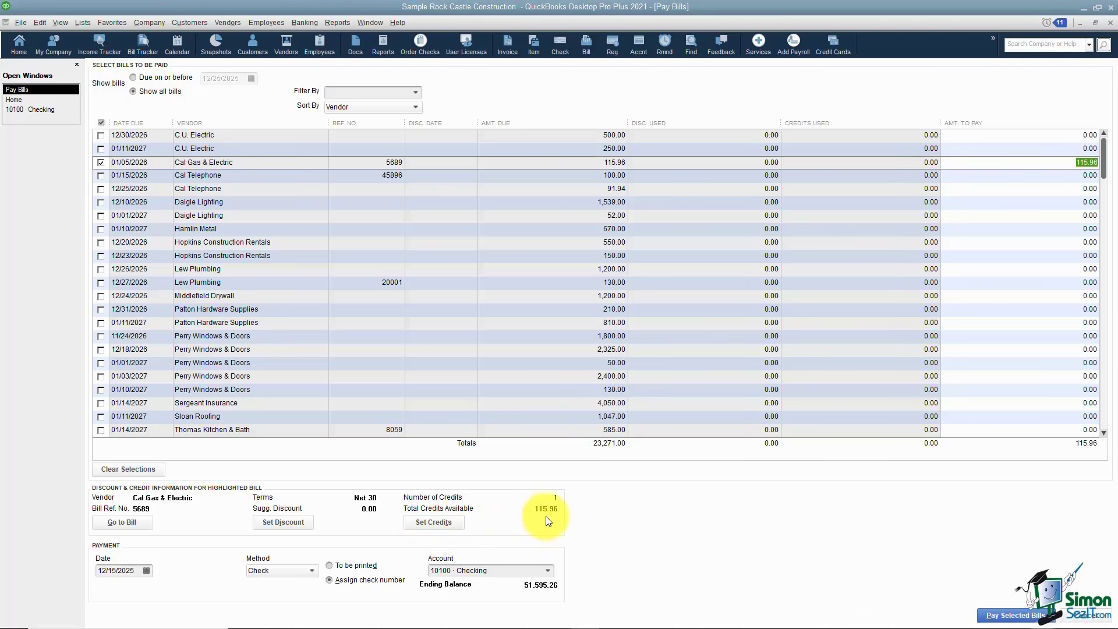
click(455, 523)
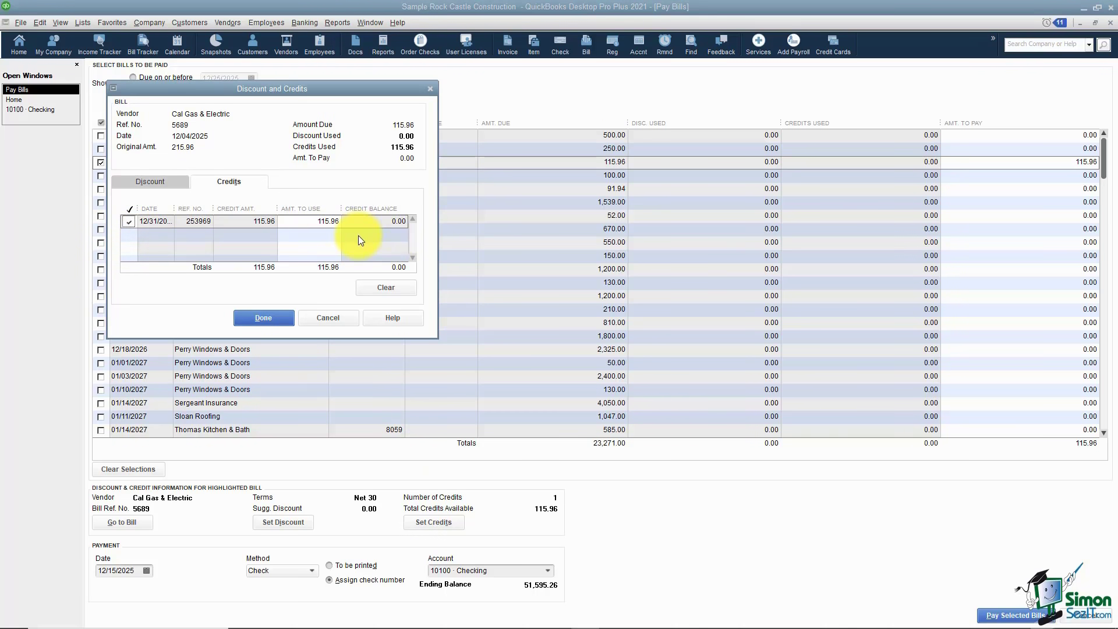
click(270, 319)
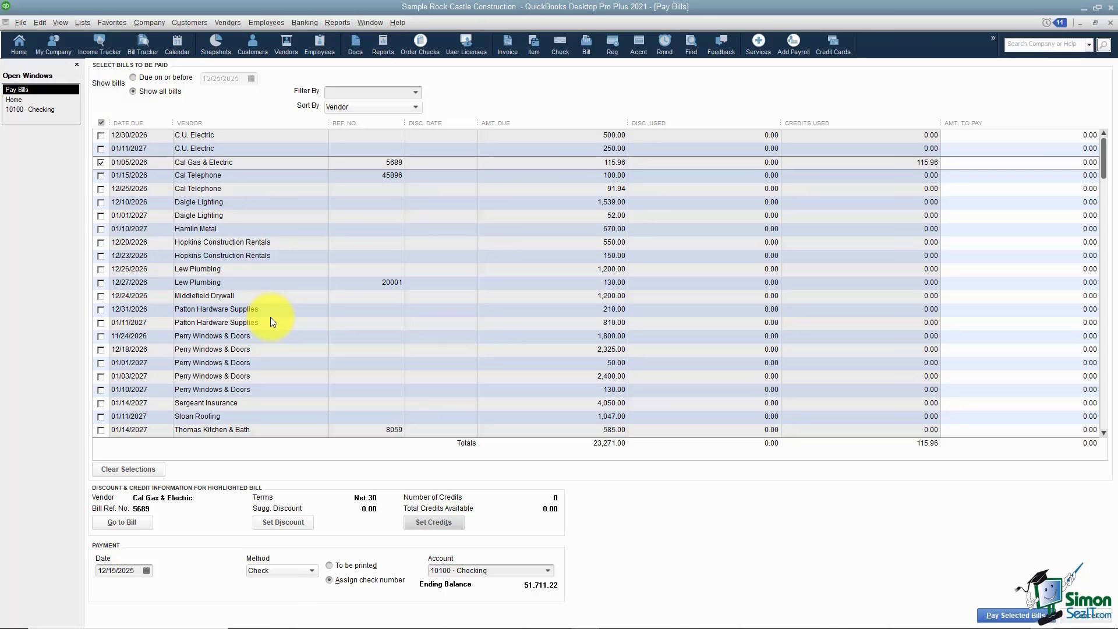
click(1011, 616)
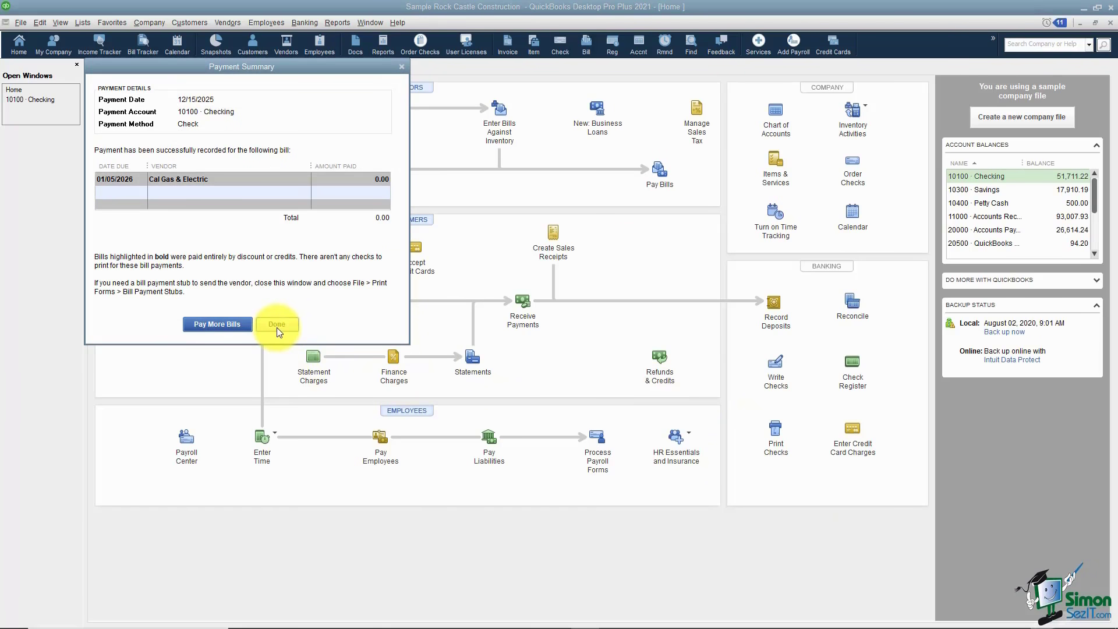
Dismiss the payment summary and verify the Cal Gas & Electric bill no longer appears in Pay Bills
click(278, 327)
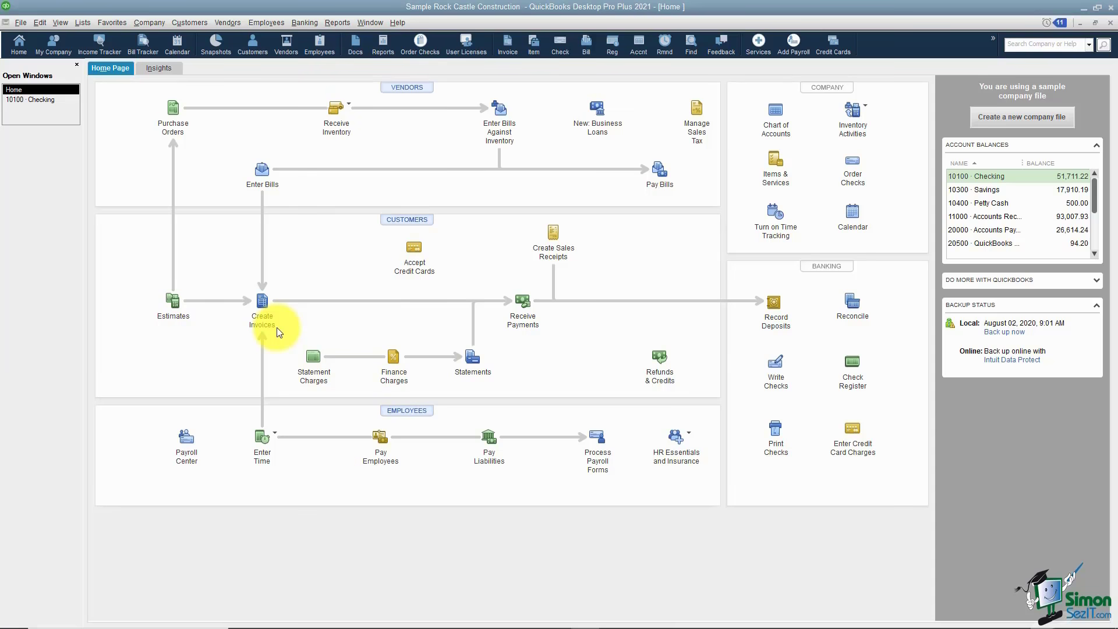
click(659, 176)
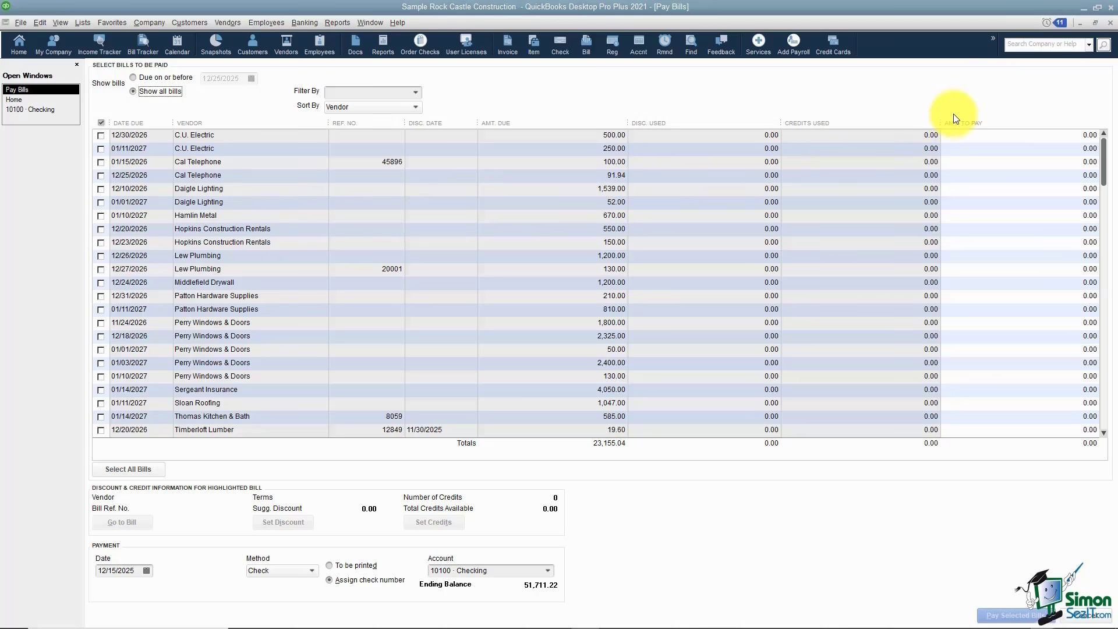
click(1111, 24)
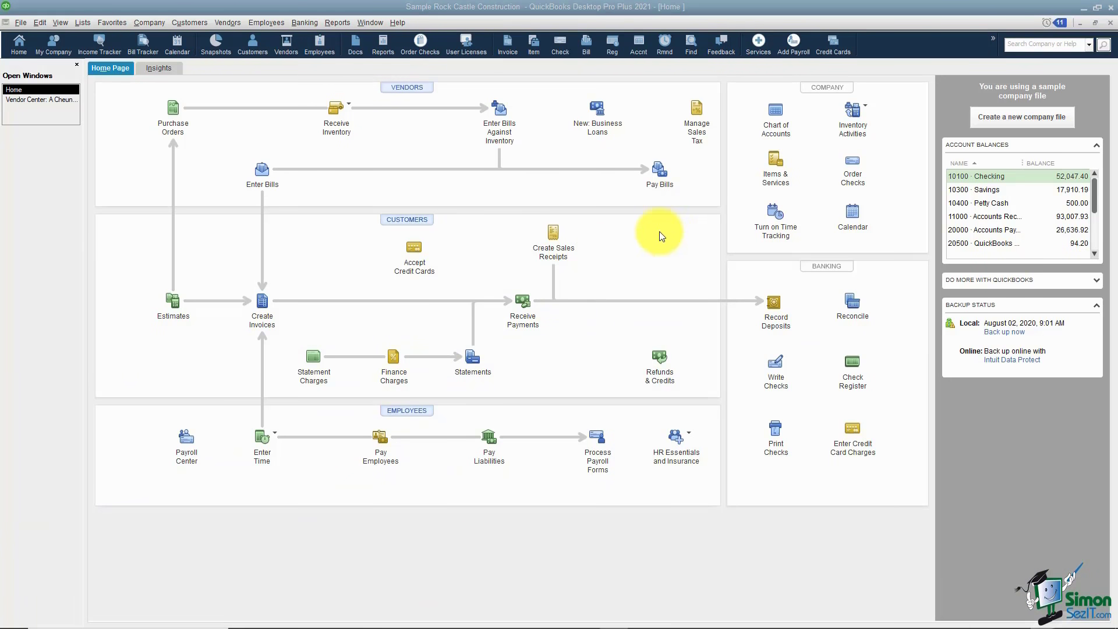
click(258, 310)
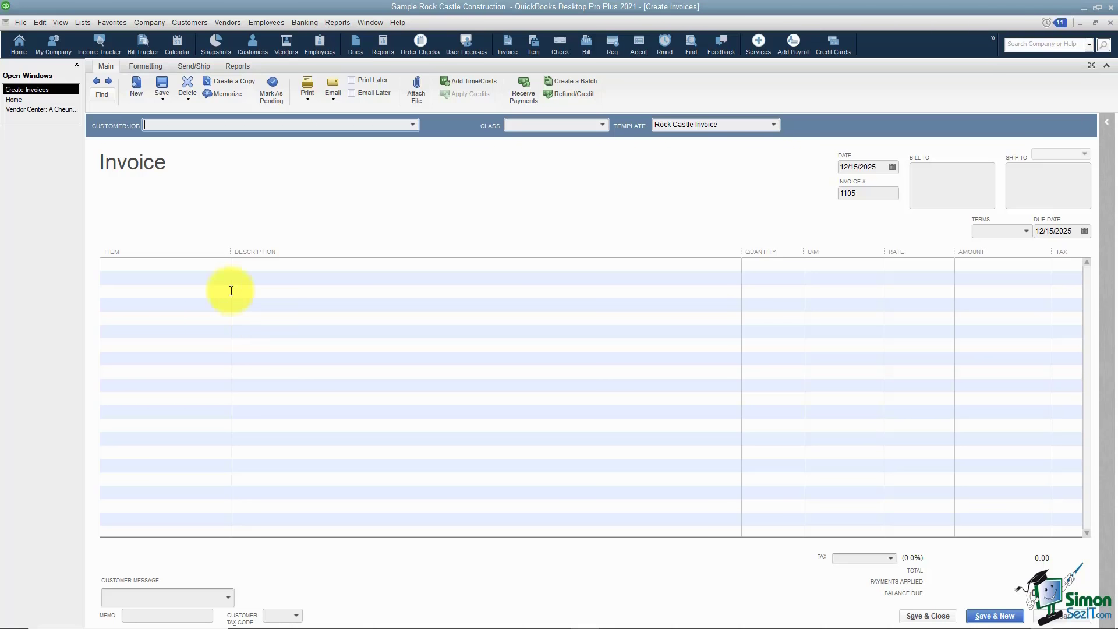
click(216, 263)
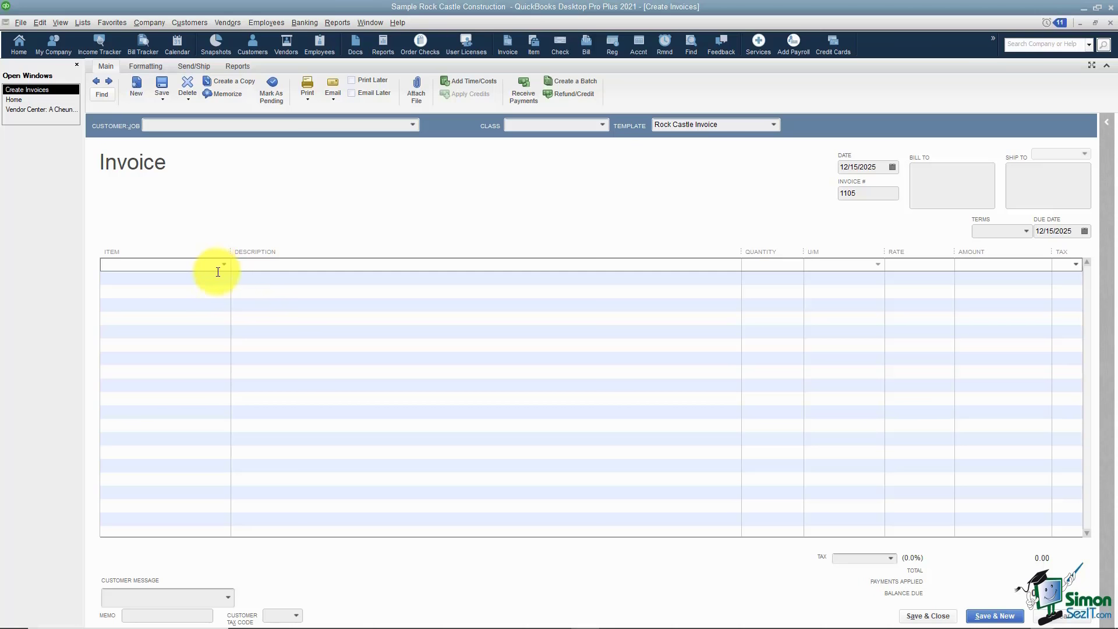
click(223, 264)
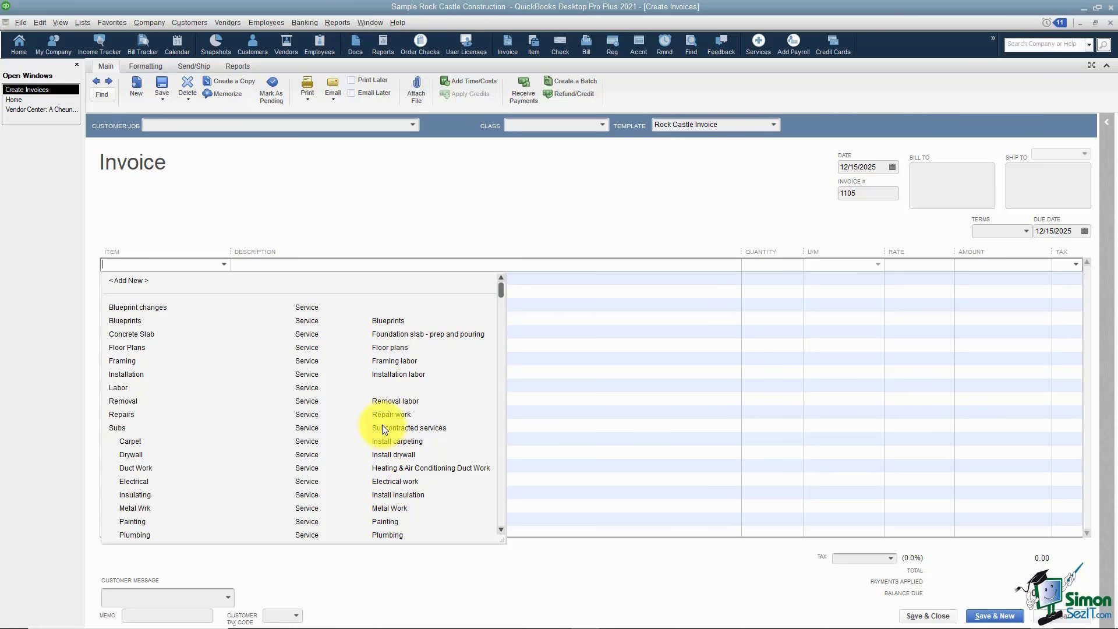
mouse_move(501, 290)
mouse_down()
mouse_move(494, 498)
mouse_move(507, 292)
mouse_up()
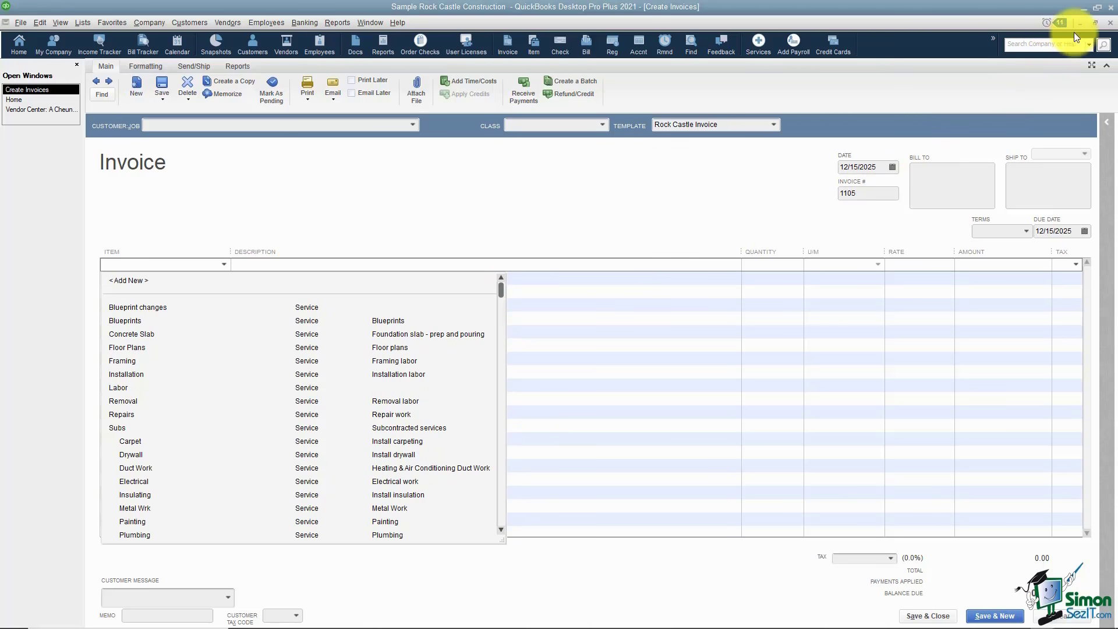
click(1109, 24)
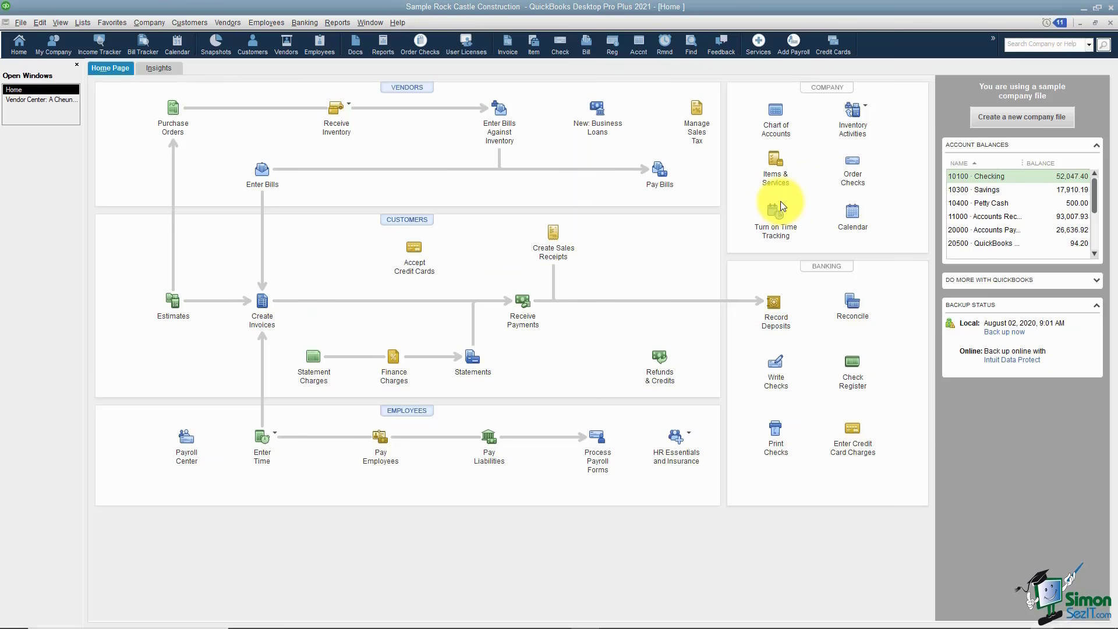
Open the Item List and review Installation, Cabinets, Cabinet Pulls, Light Pine and Lumber
click(775, 172)
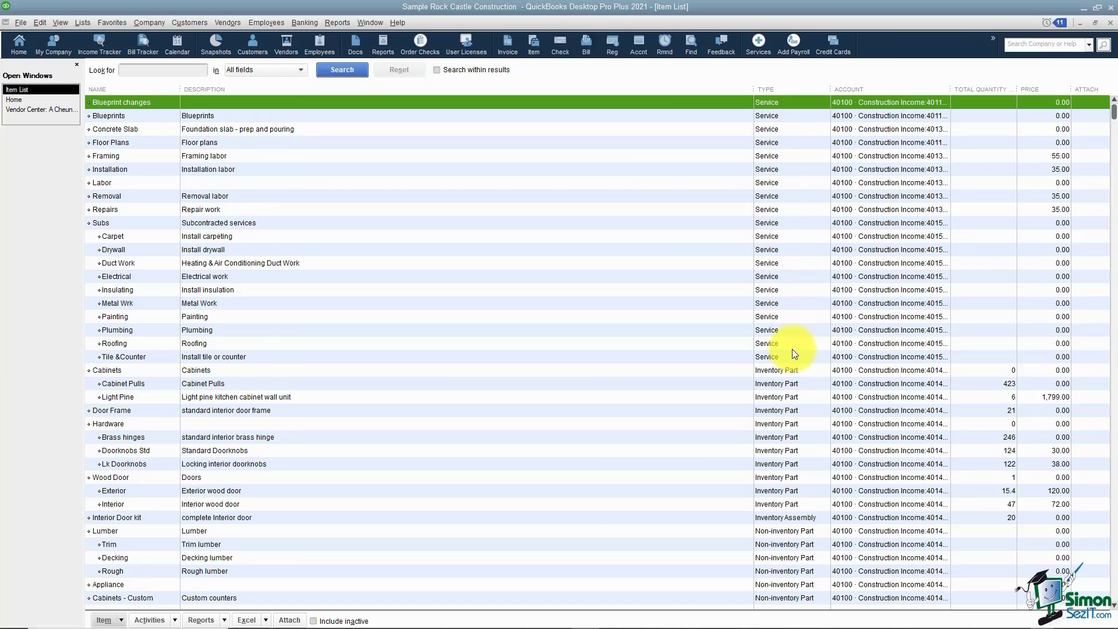
click(390, 170)
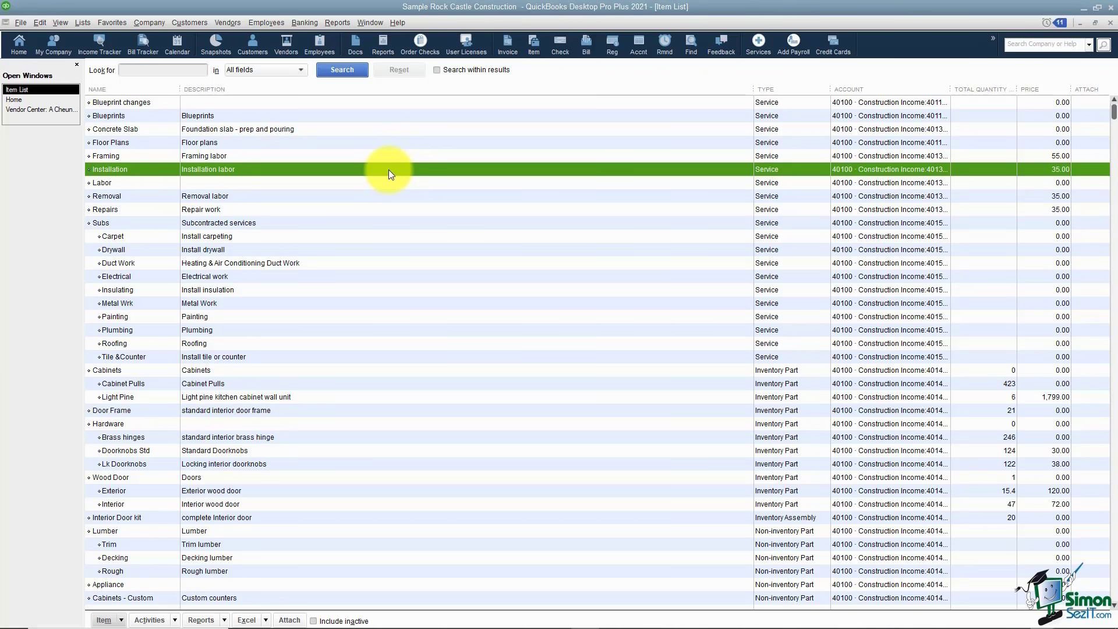
scroll(728, 356, down, 4)
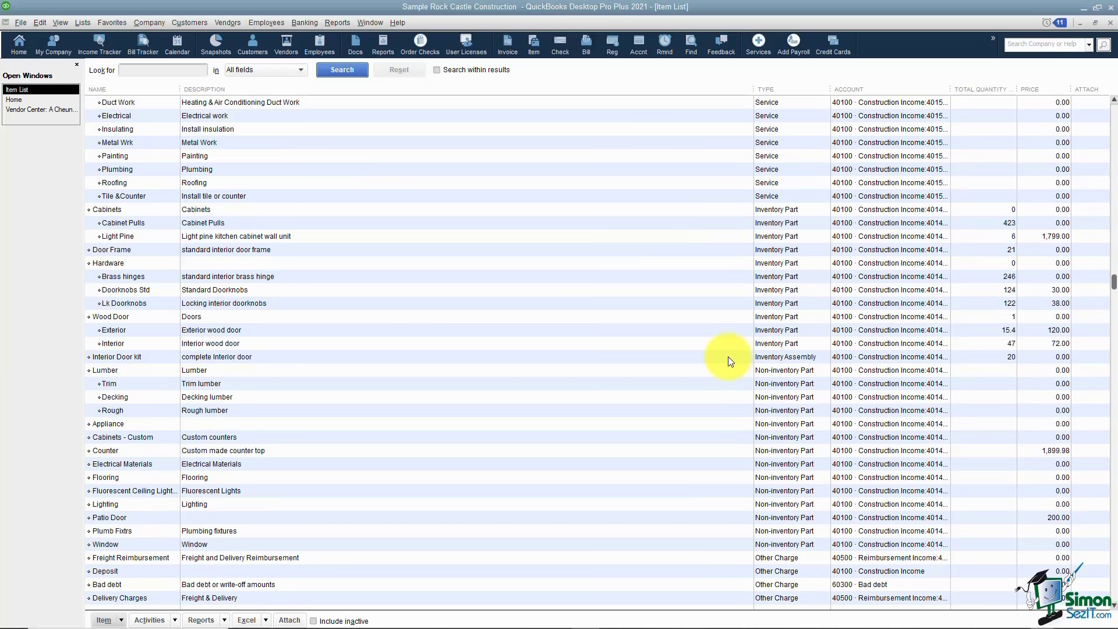
click(778, 209)
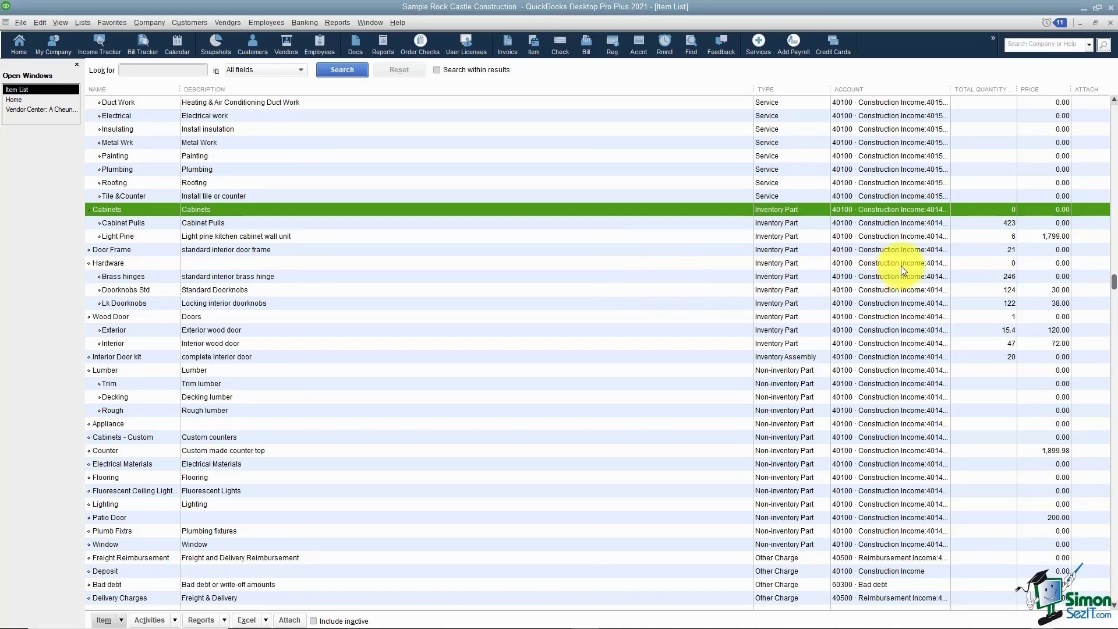
click(973, 226)
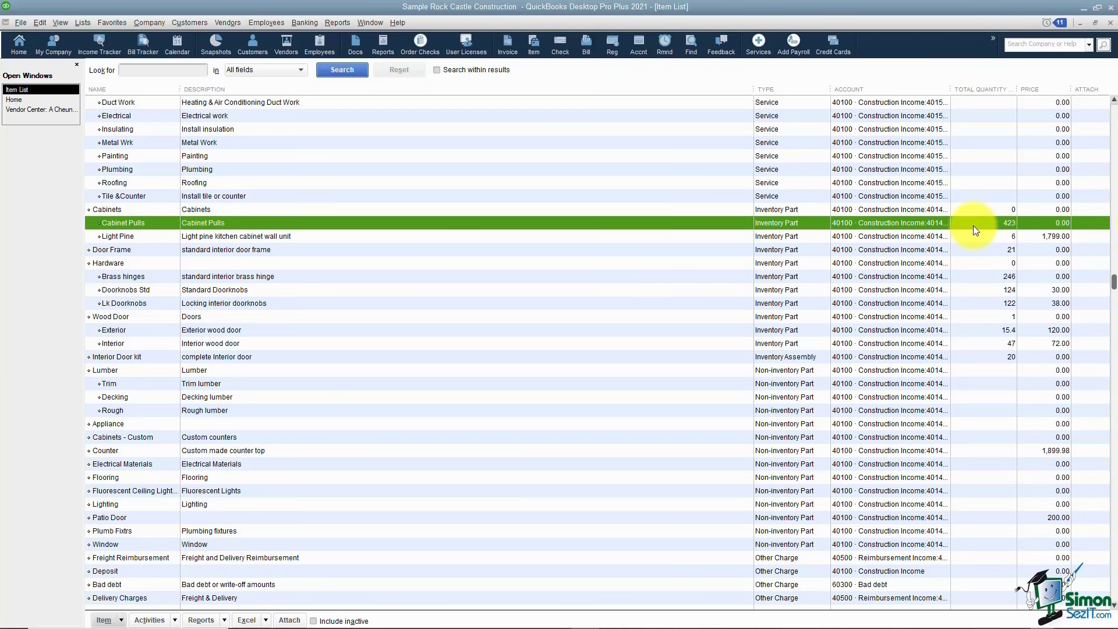
click(971, 236)
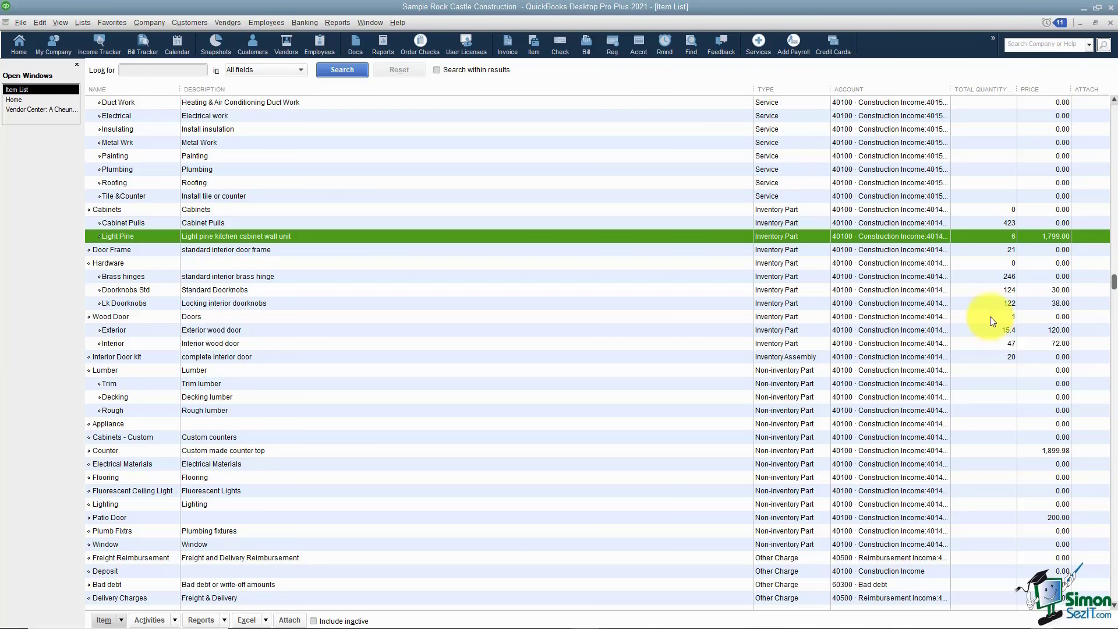
scroll(1114, 286, down, 2)
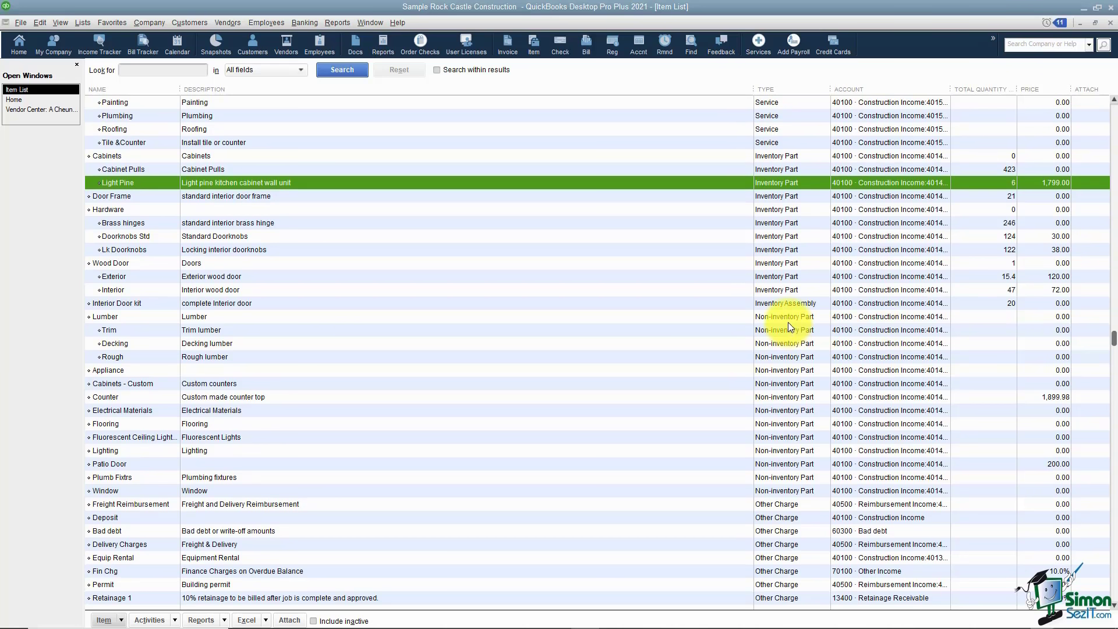
click(788, 319)
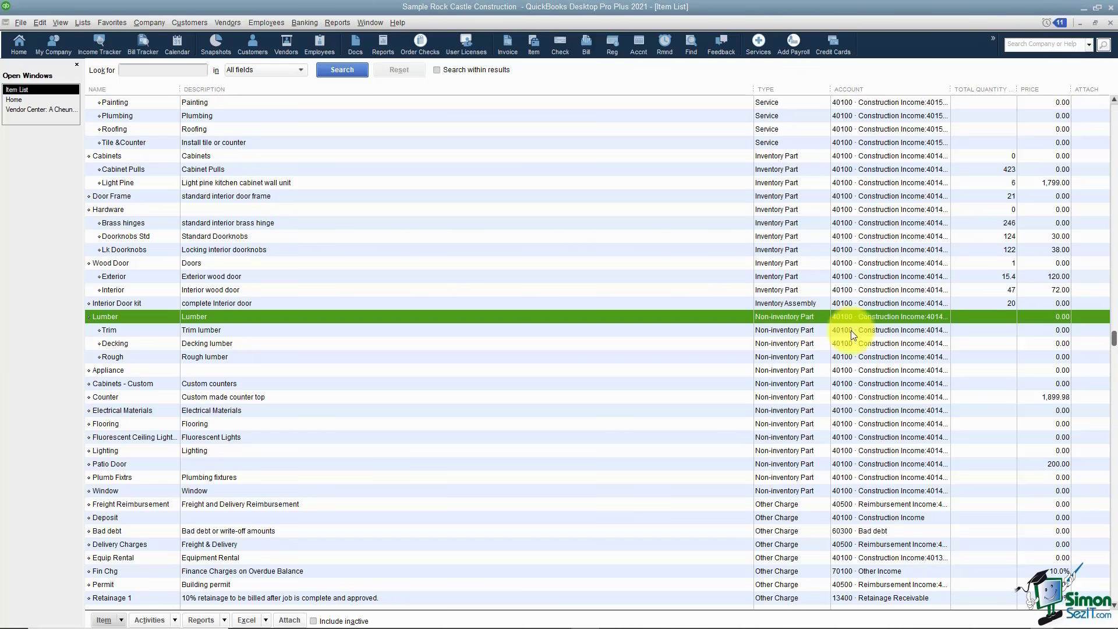
Review the Delivery Charges, Fin Chg, Reimb Subt and Subtotal items further down the list
scroll(1098, 350, down, 2)
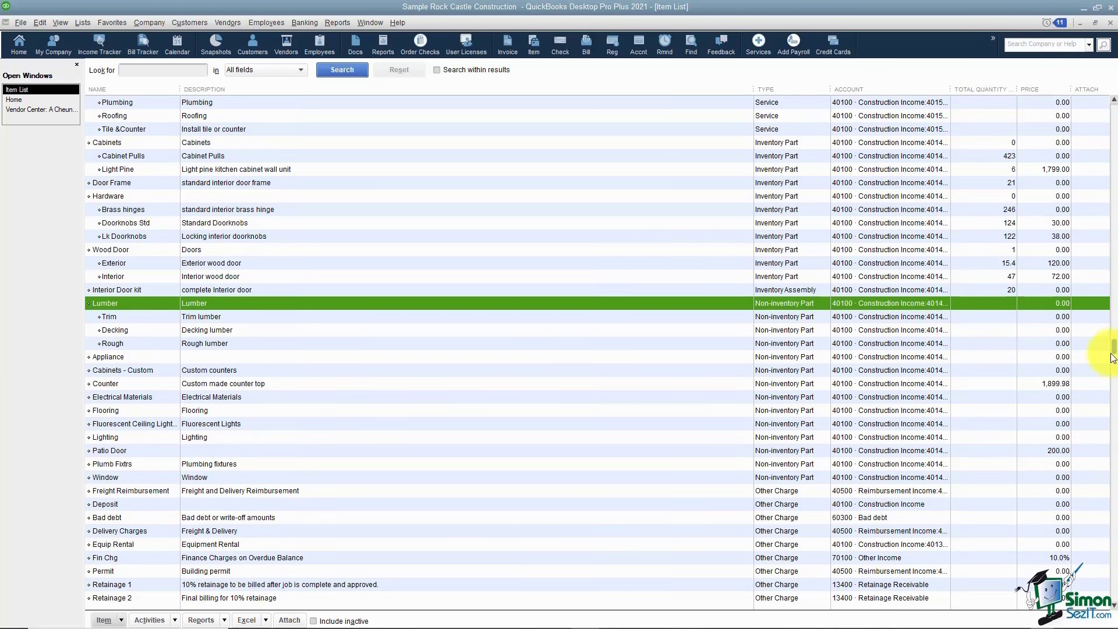
drag(1103, 403, 1094, 463)
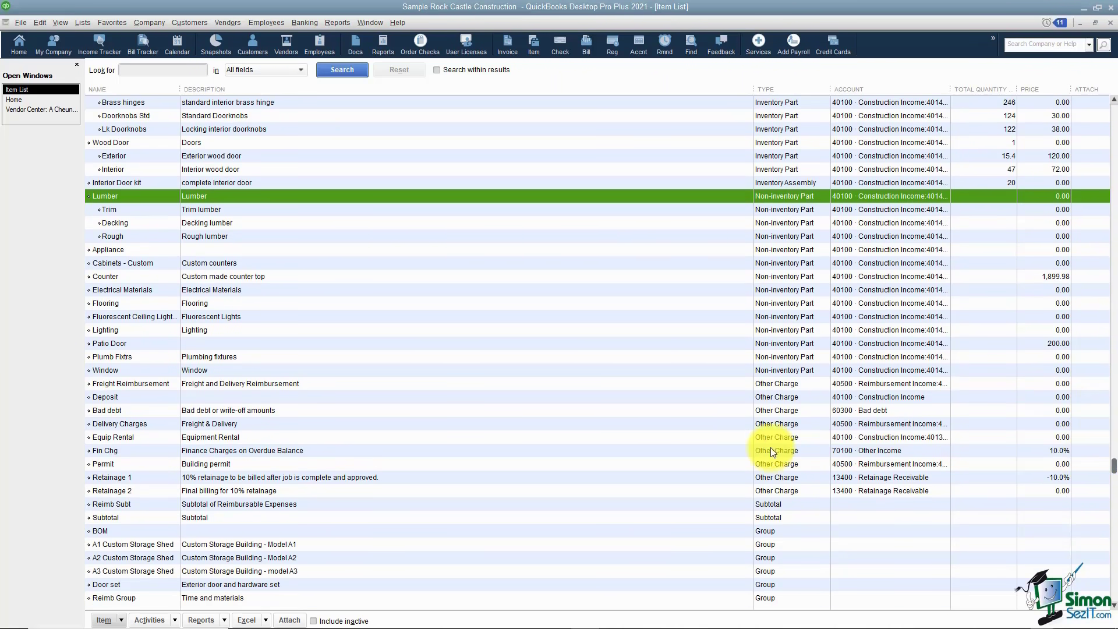
click(366, 425)
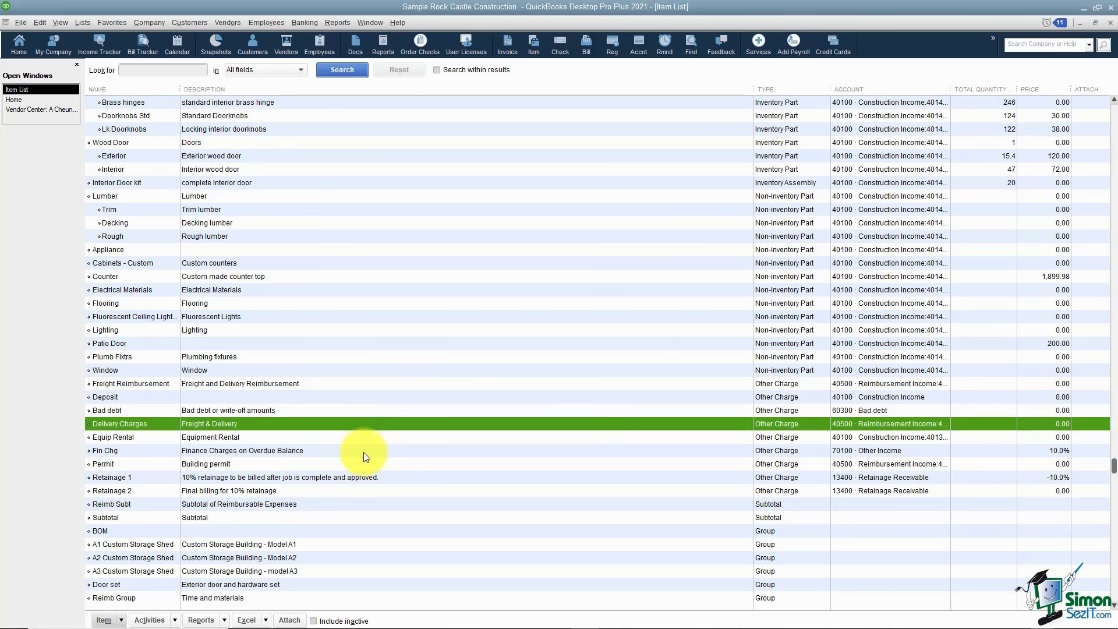
click(363, 452)
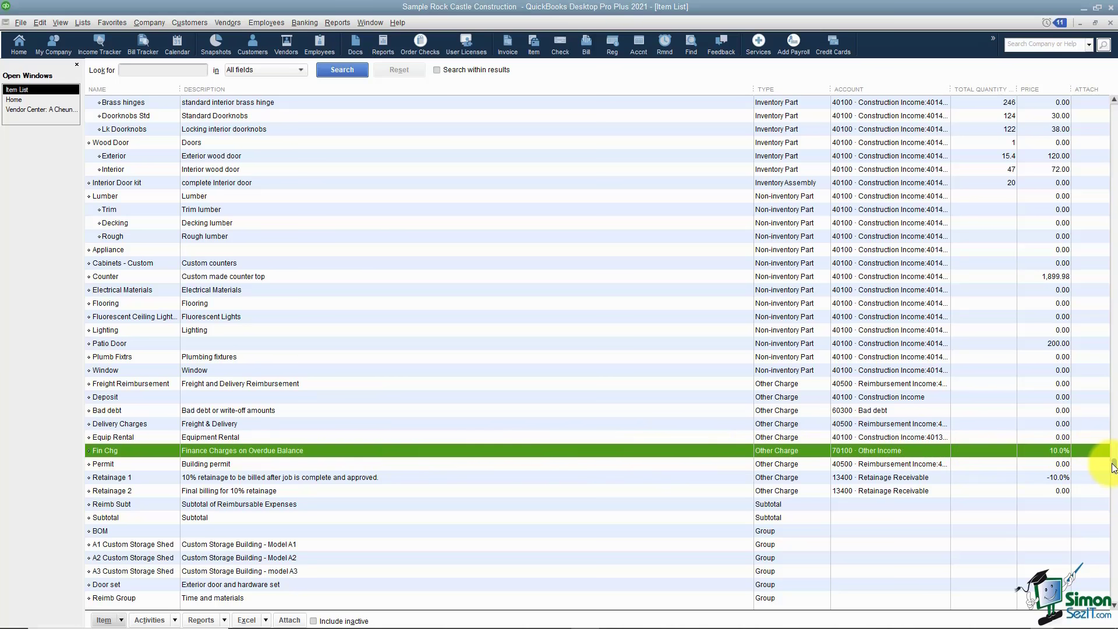
drag(1112, 469, 1113, 506)
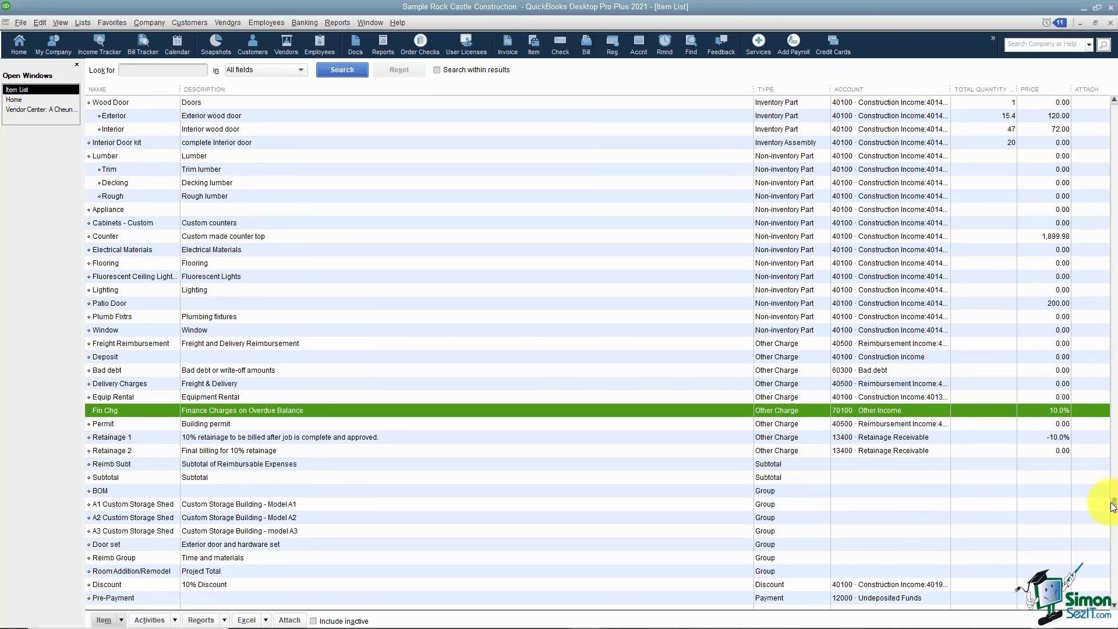
click(796, 465)
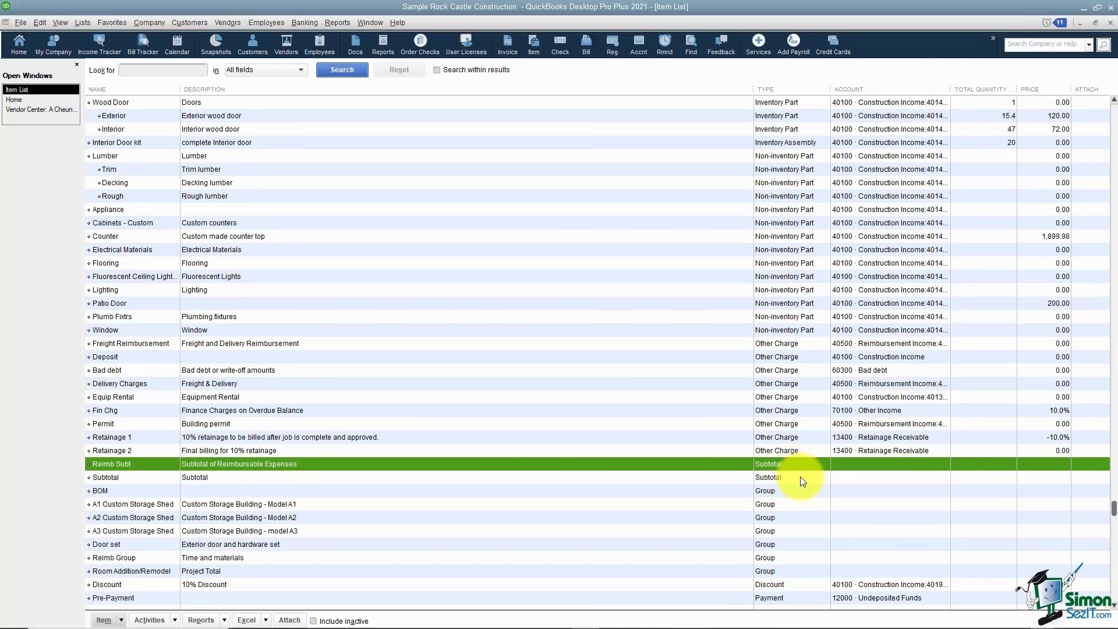
click(801, 477)
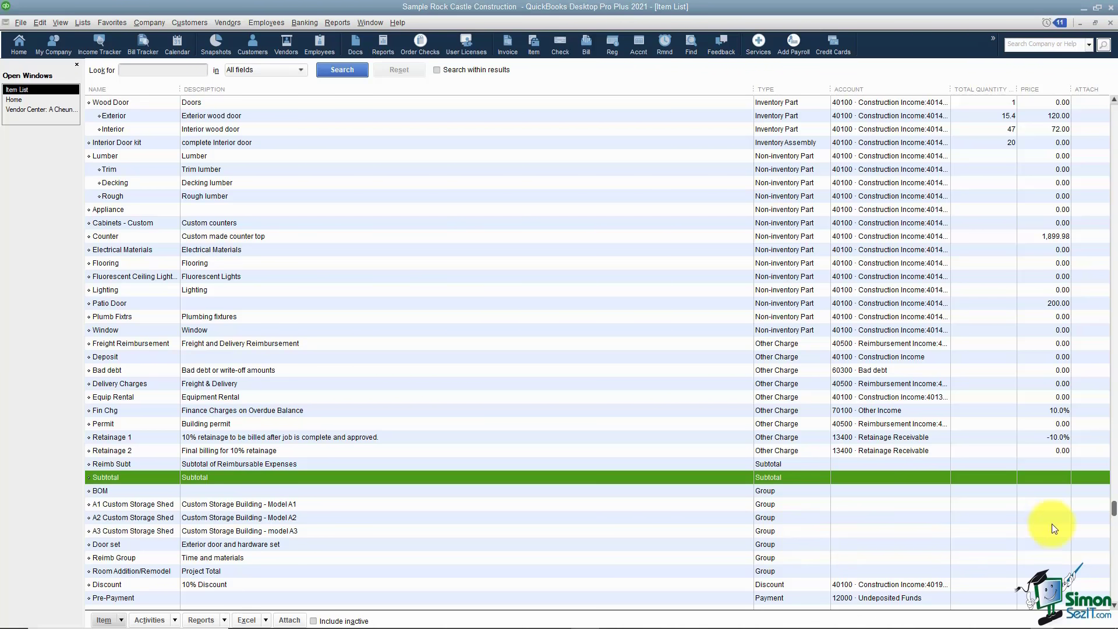
Scroll to the groups and sales tax items, then bring up Installation's context menu
drag(1114, 510, 1113, 564)
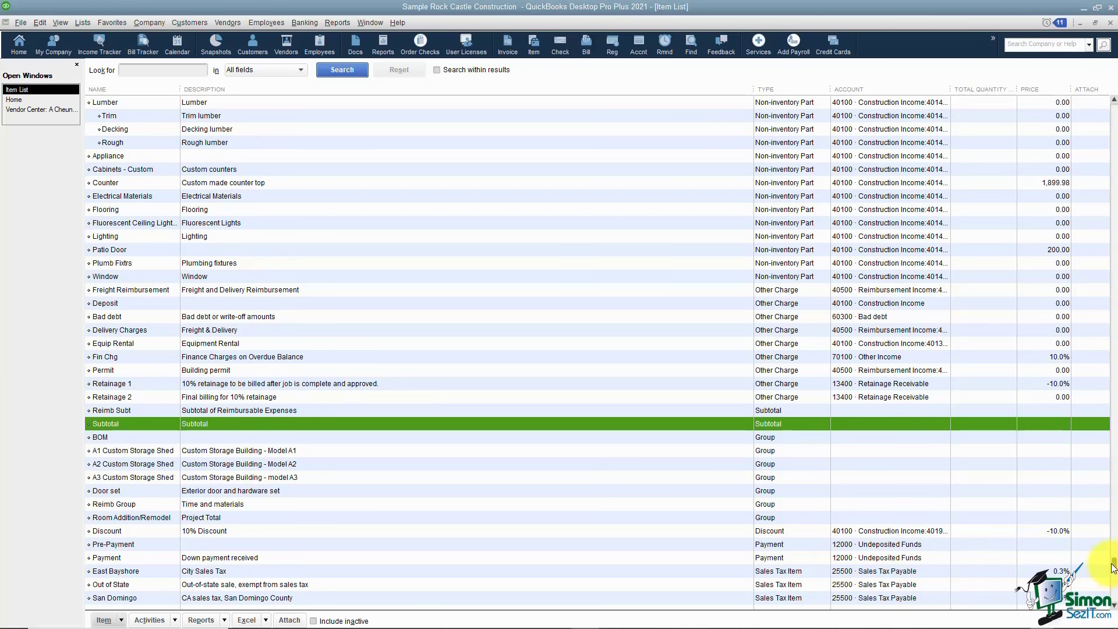
drag(1114, 577, 1114, 594)
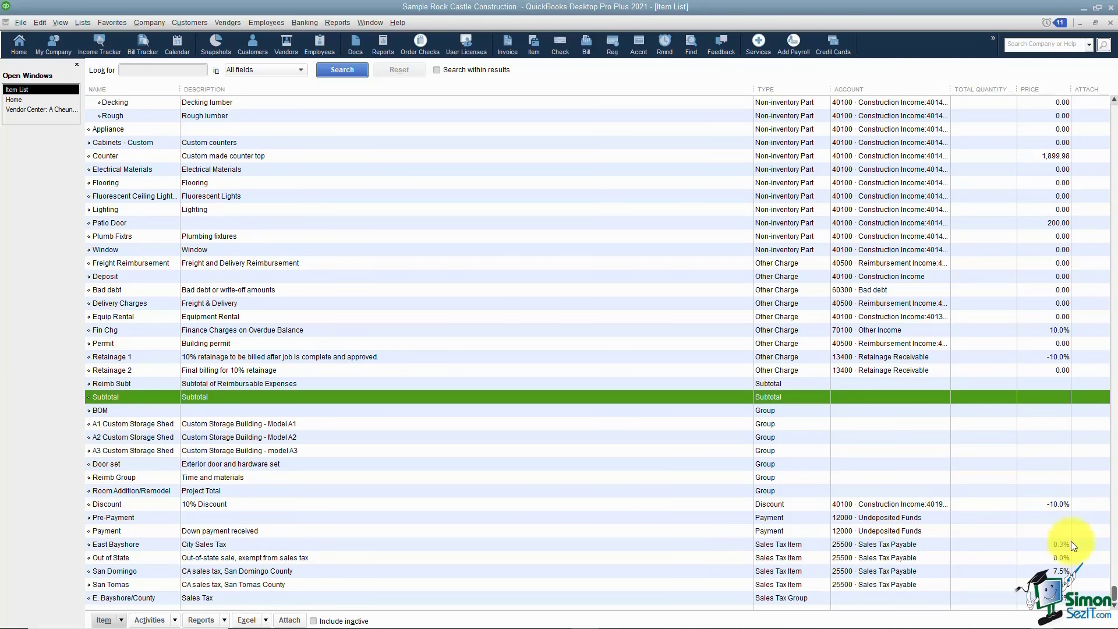
drag(1114, 593, 1114, 126)
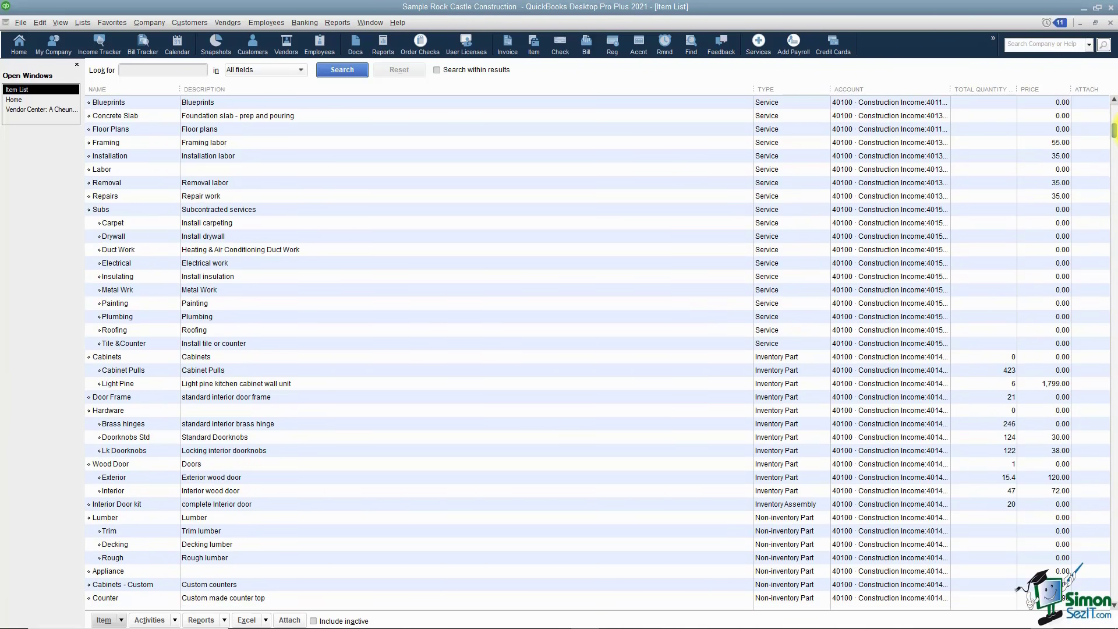
right_click(436, 153)
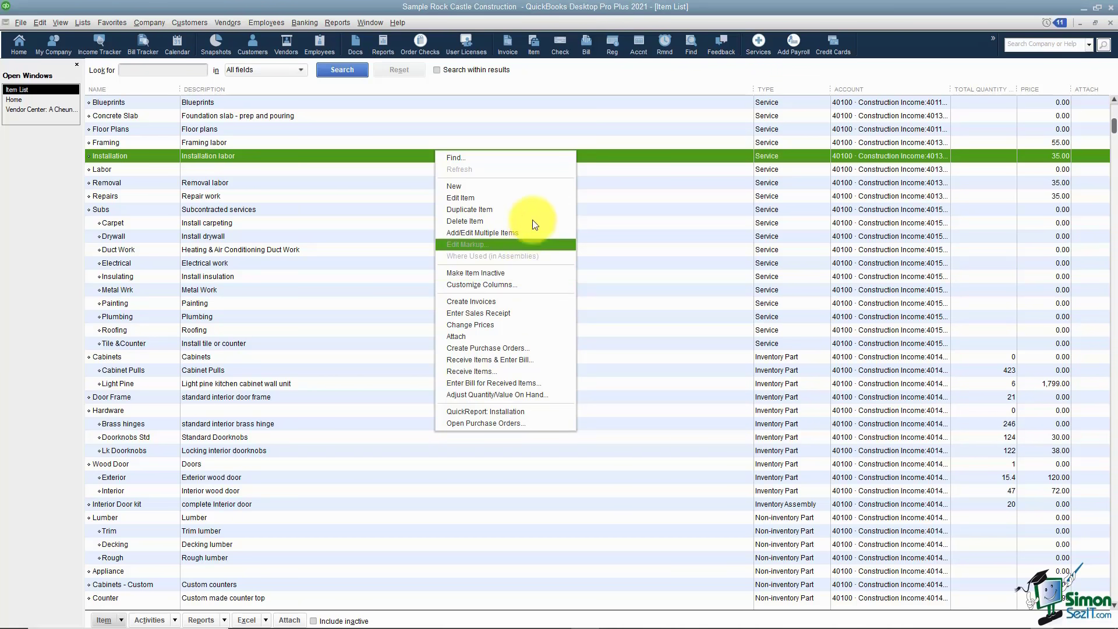
Create a Service item named Demo with the description 'Demolition Services', ready for a rate
click(533, 186)
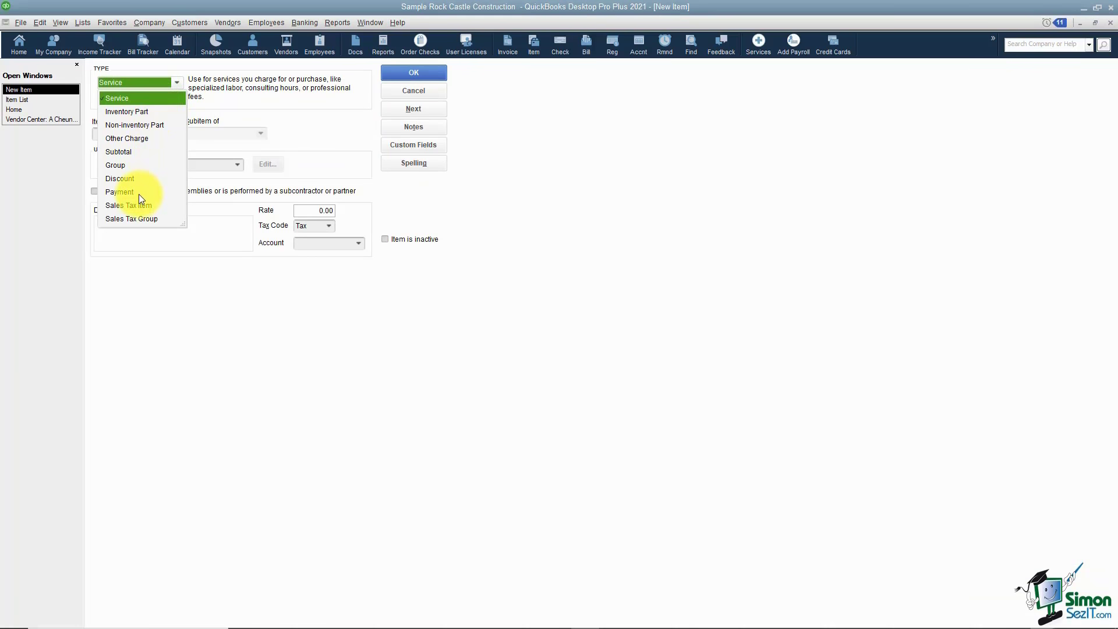
click(154, 102)
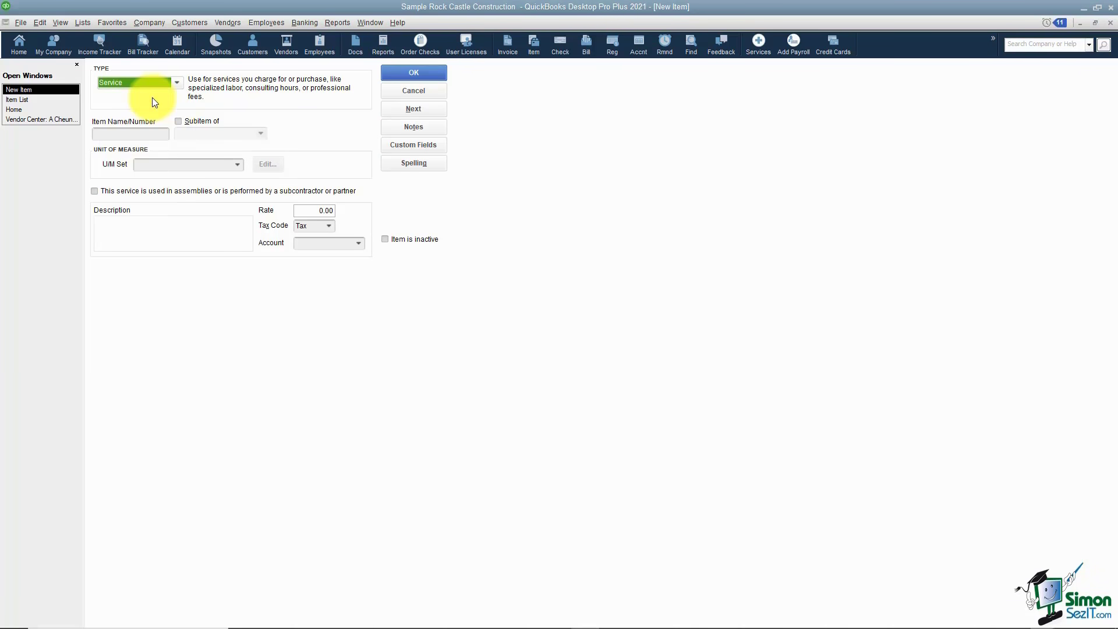
click(140, 134)
text(Demo)
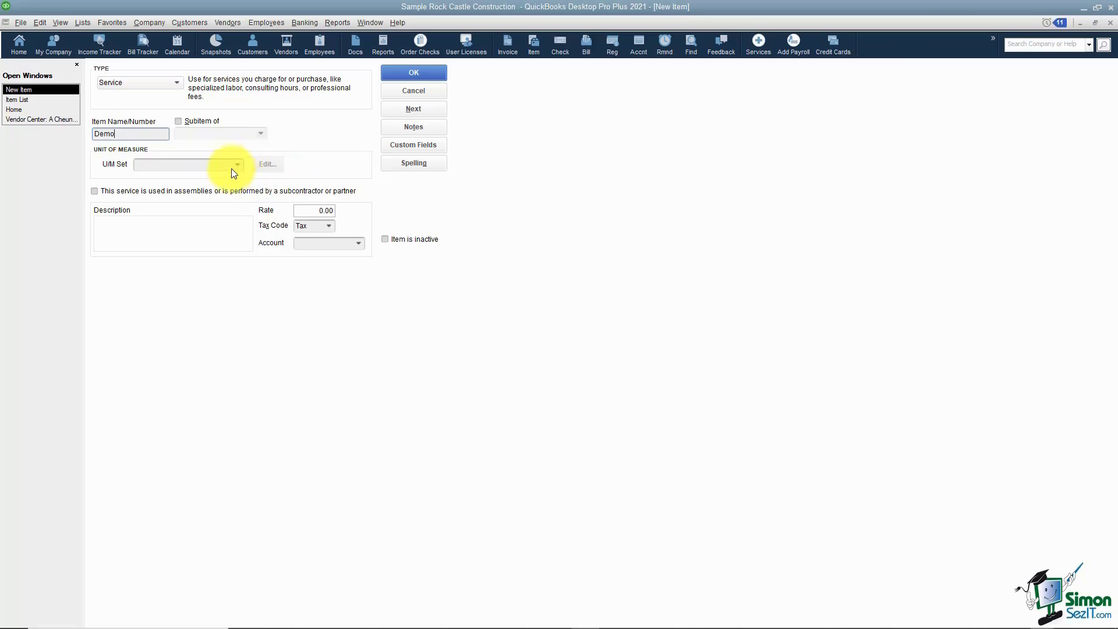
click(195, 226)
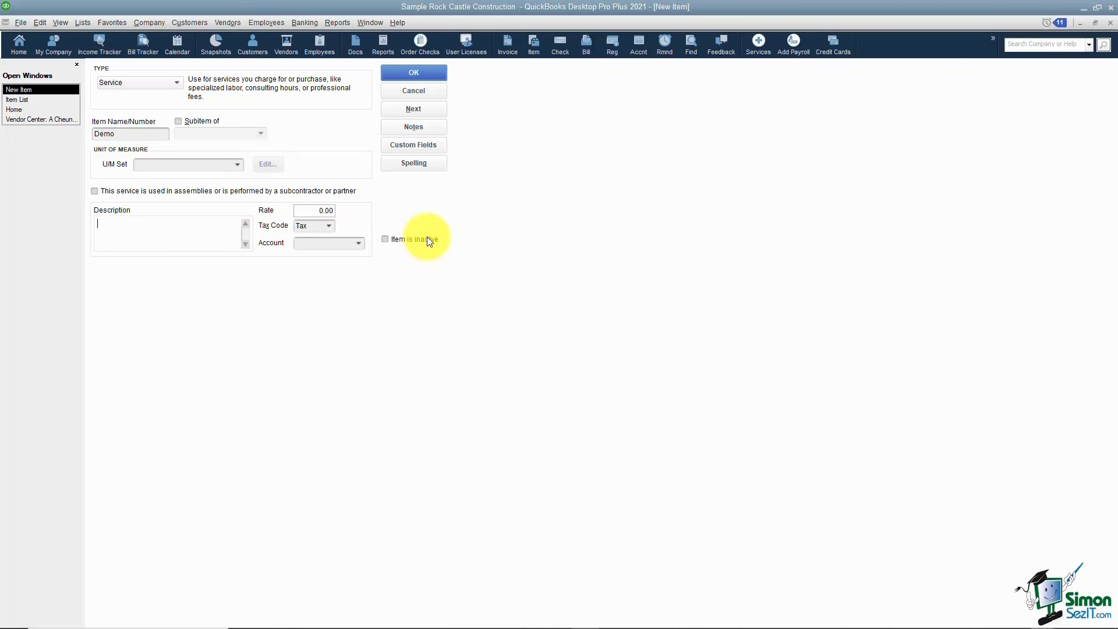
text(Demo)
text(tion Servies)
key(BackSpace)
key(BackSpace)
text(ces)
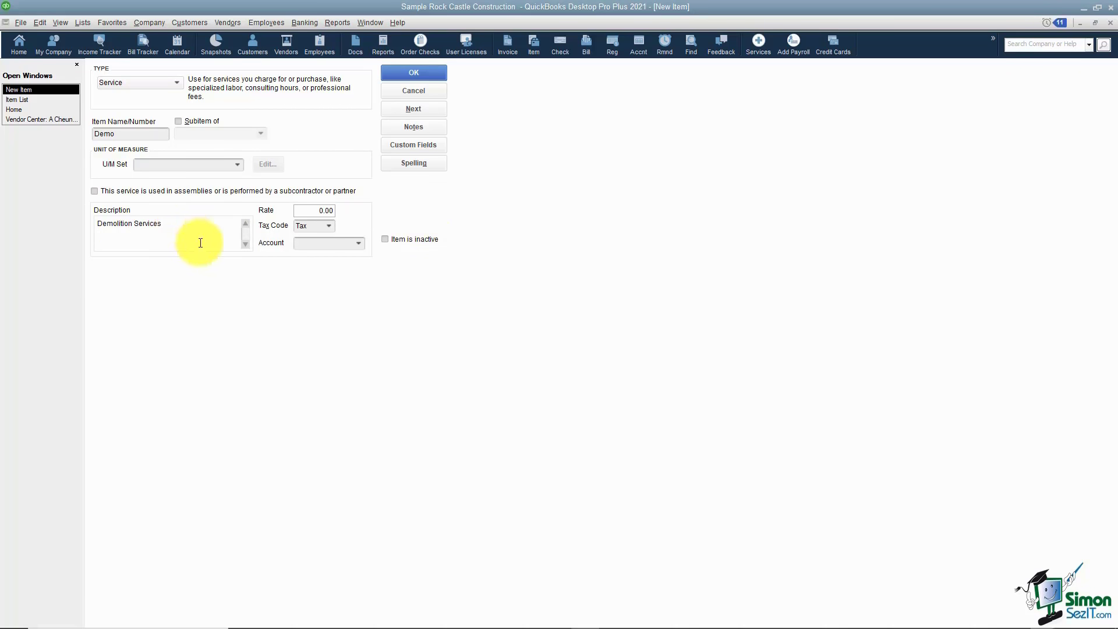
click(309, 212)
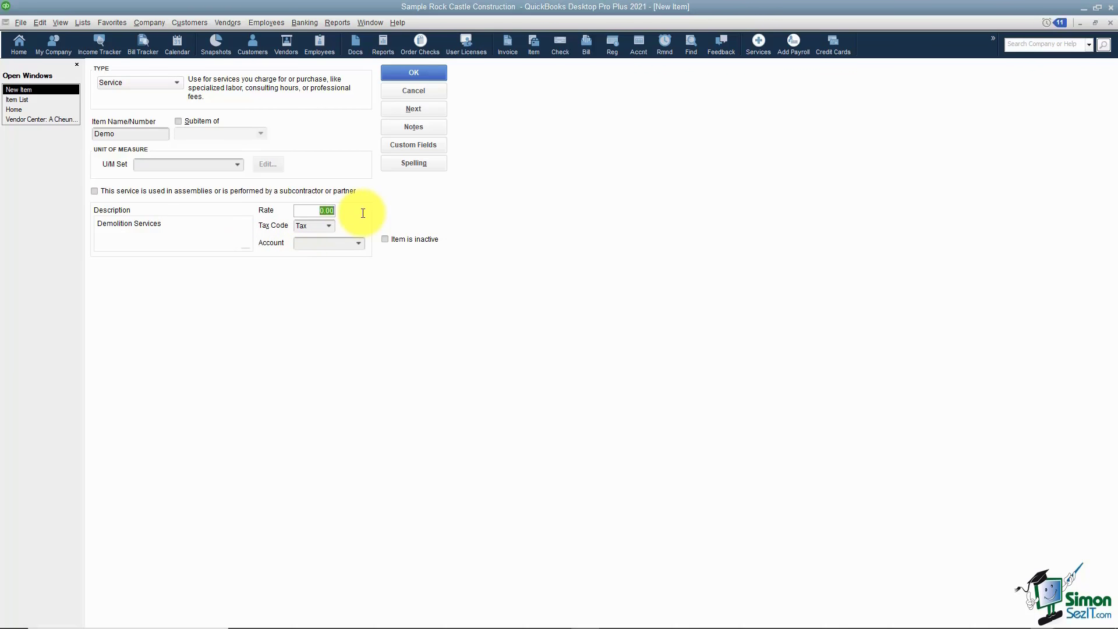
Enter a 50.00 rate and set the Demo service's tax code to Non
text(50)
key(Tab)
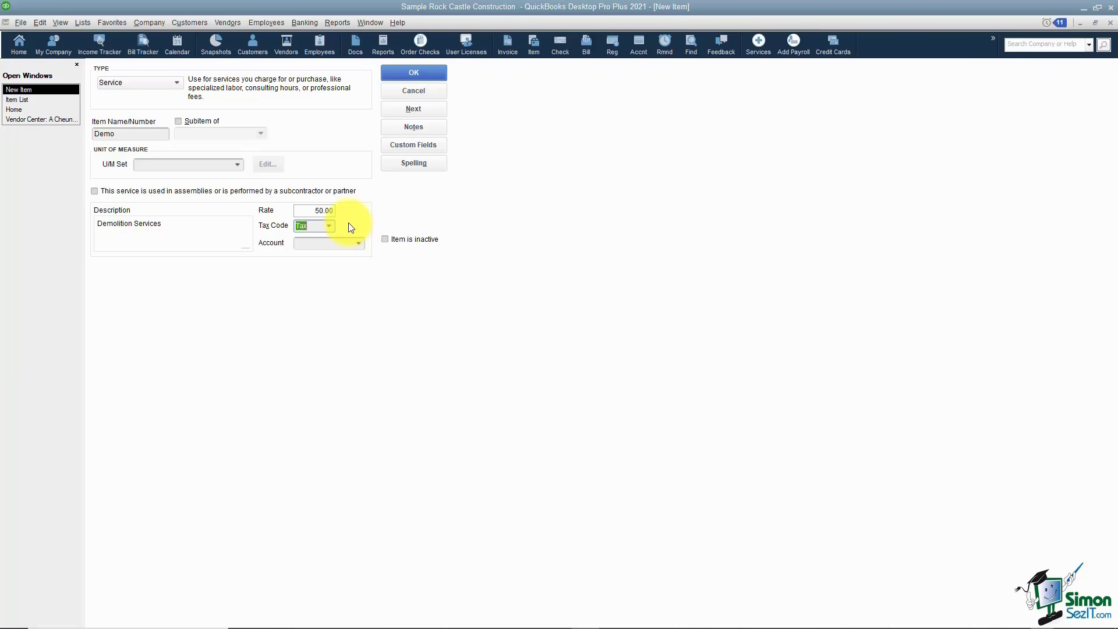
click(329, 226)
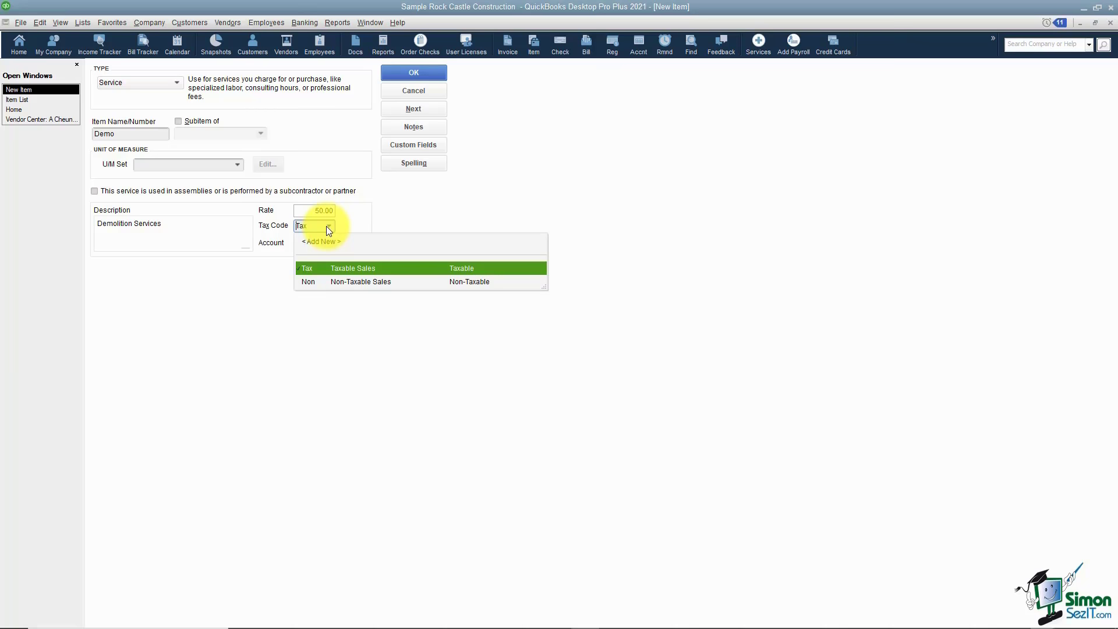
click(334, 283)
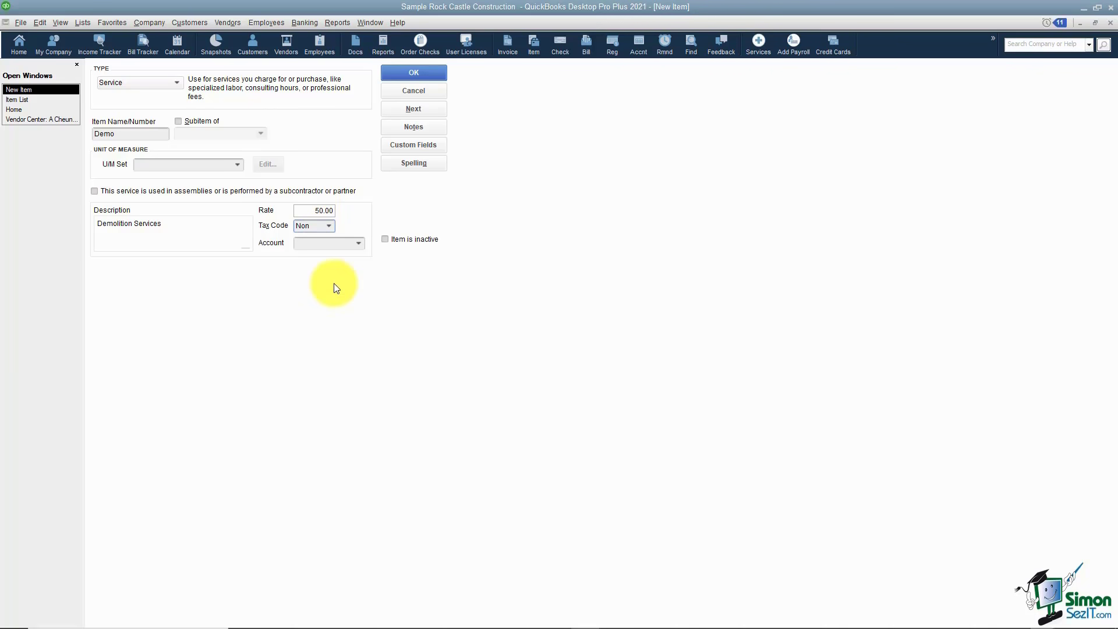
Post the Demo service to 40100 · Construction Income and save the item
click(359, 243)
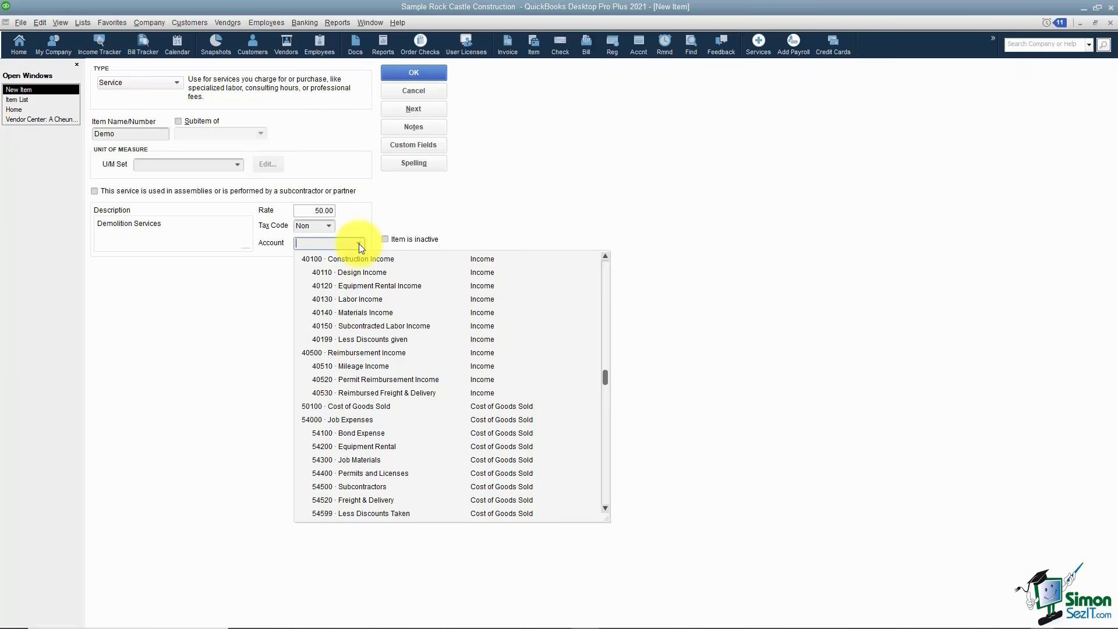
click(605, 257)
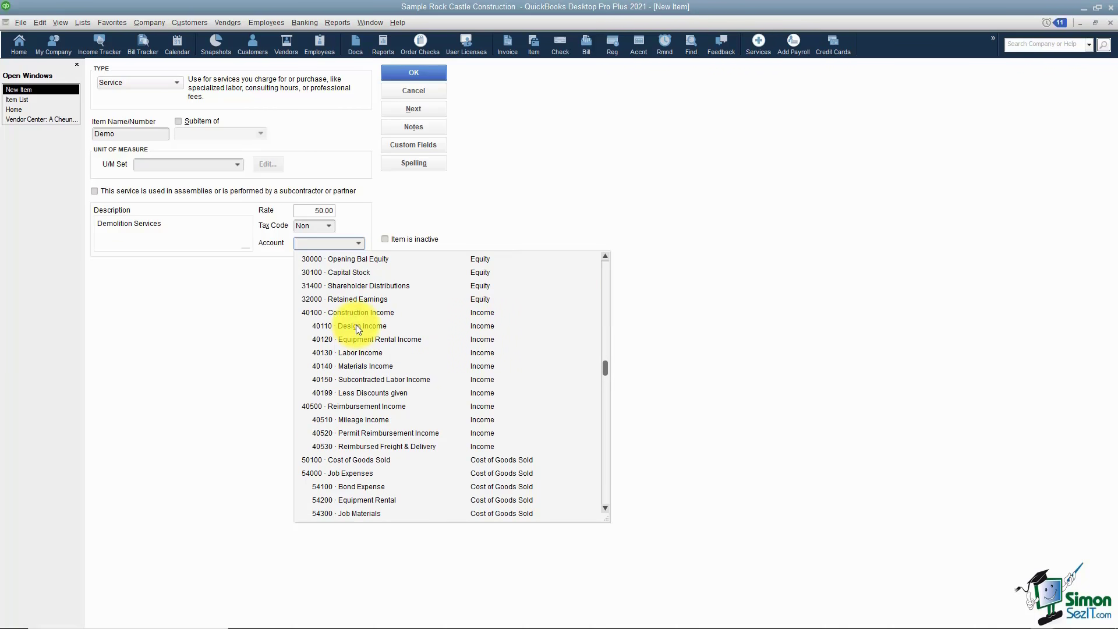
key(Return)
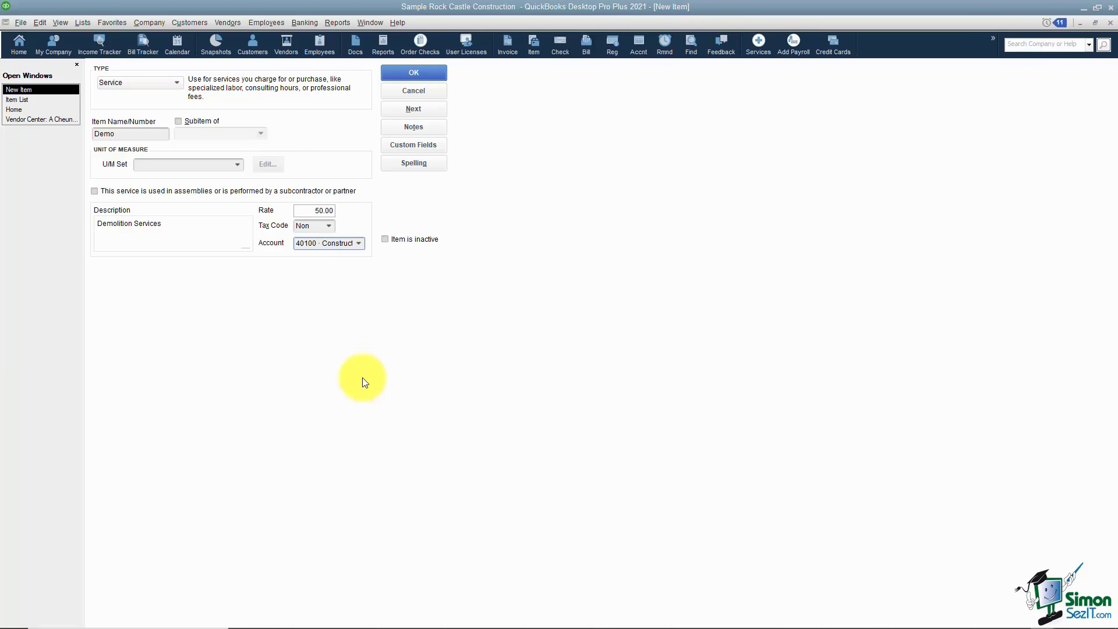
click(361, 244)
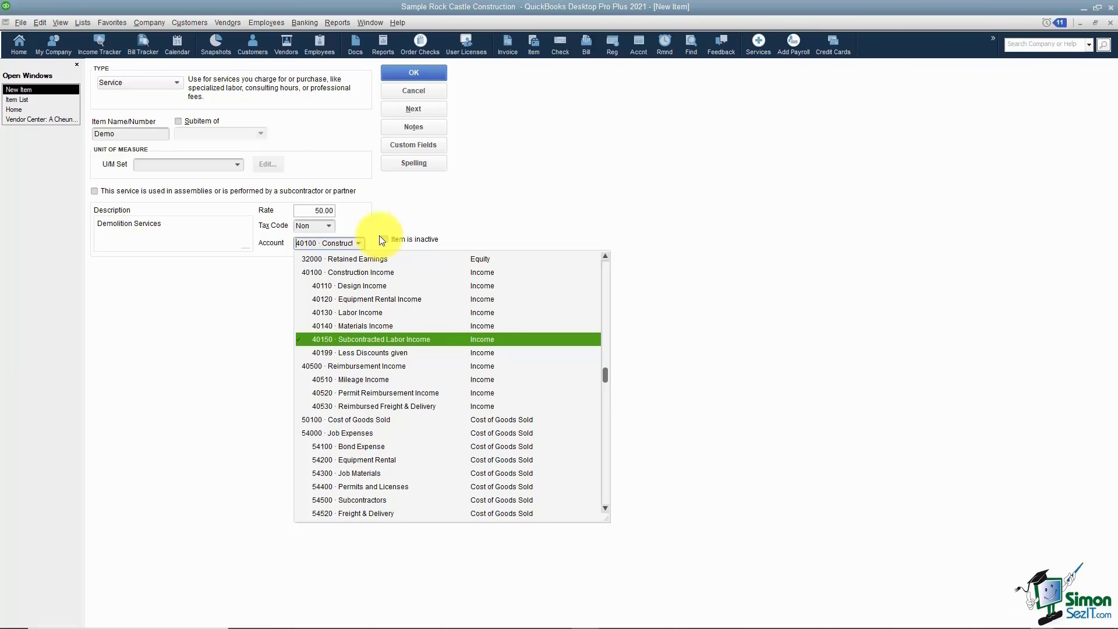
click(480, 176)
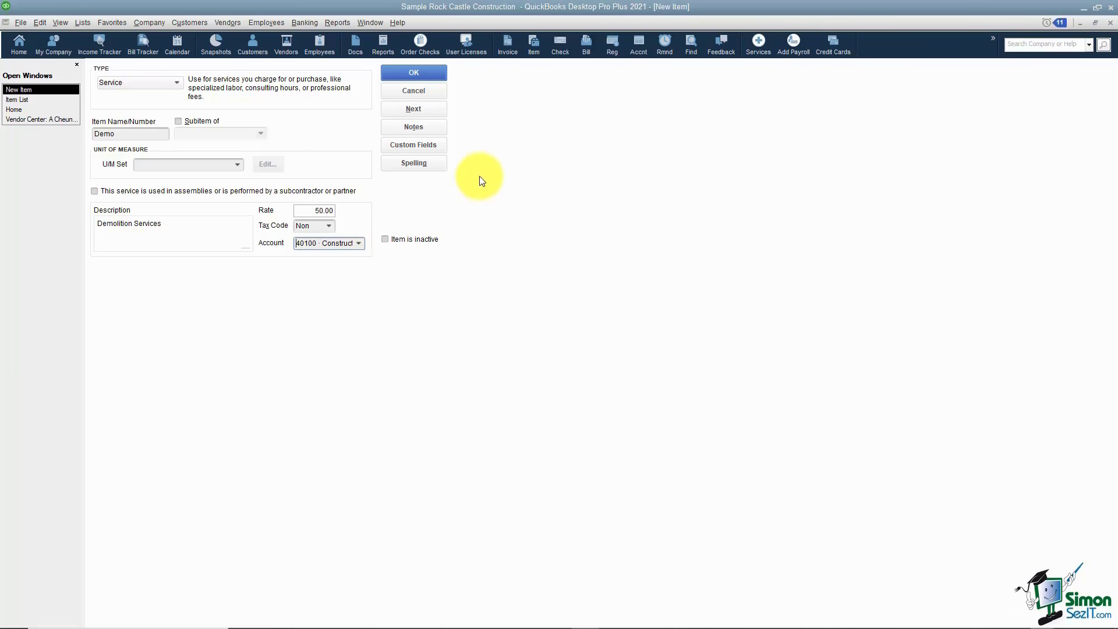
click(407, 72)
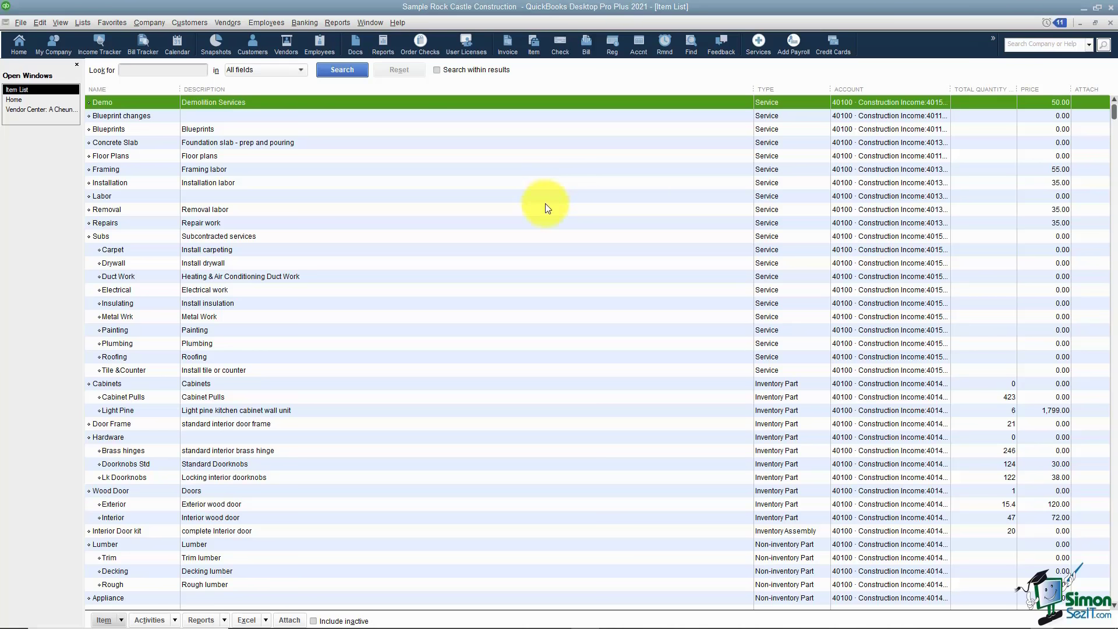
Start a new item from the Cabinets item's context menu in the Item List
scroll(545, 344, down, 1)
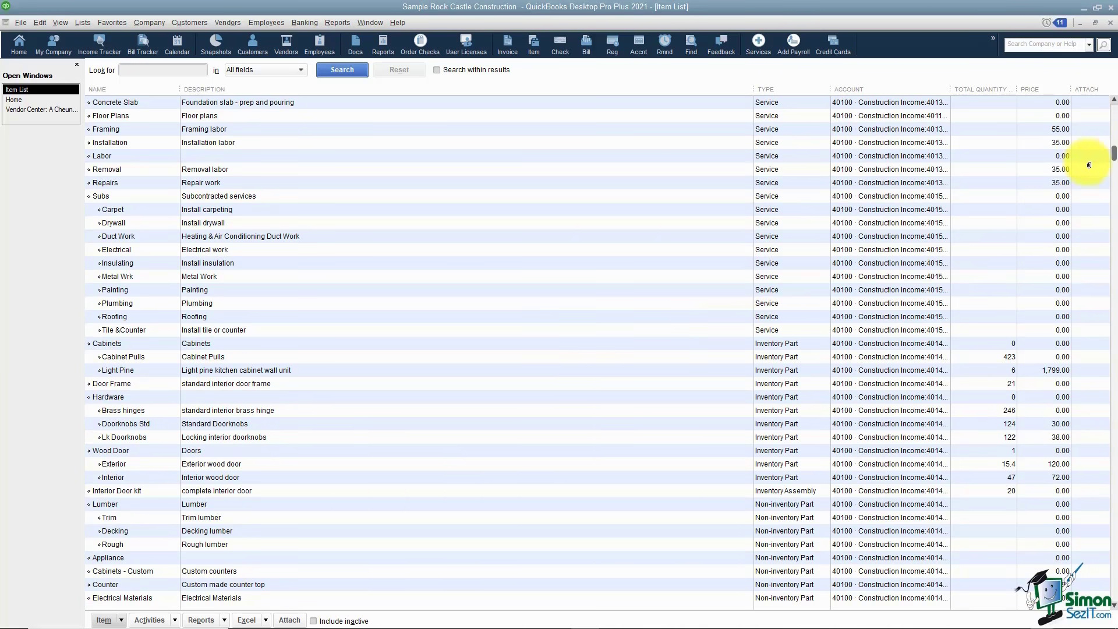
scroll(369, 252, down, 2)
click(370, 252)
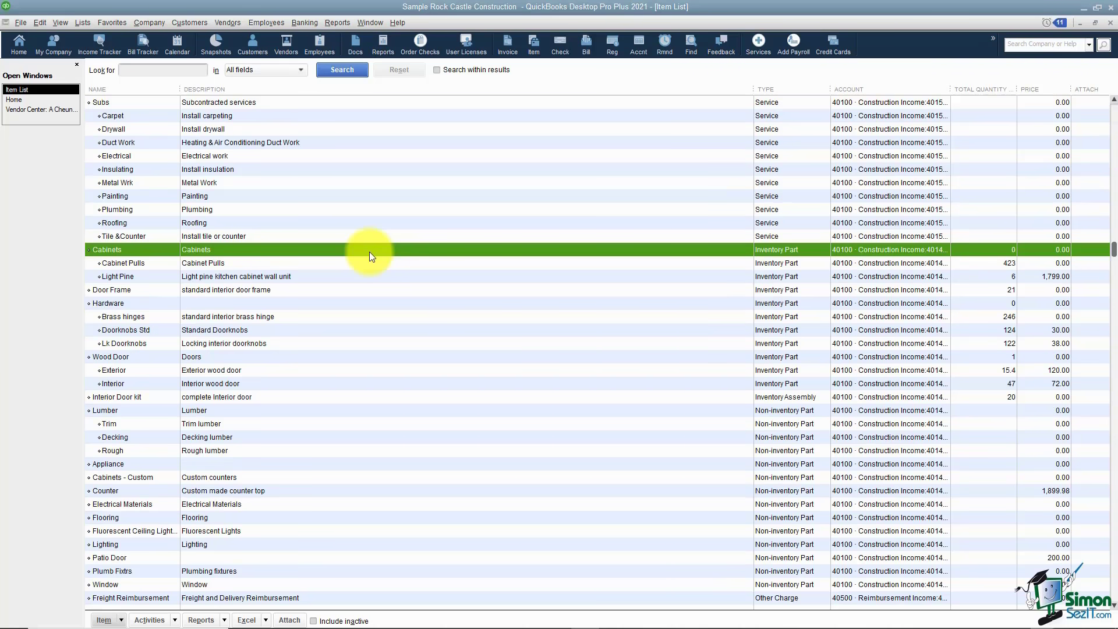
right_click(370, 252)
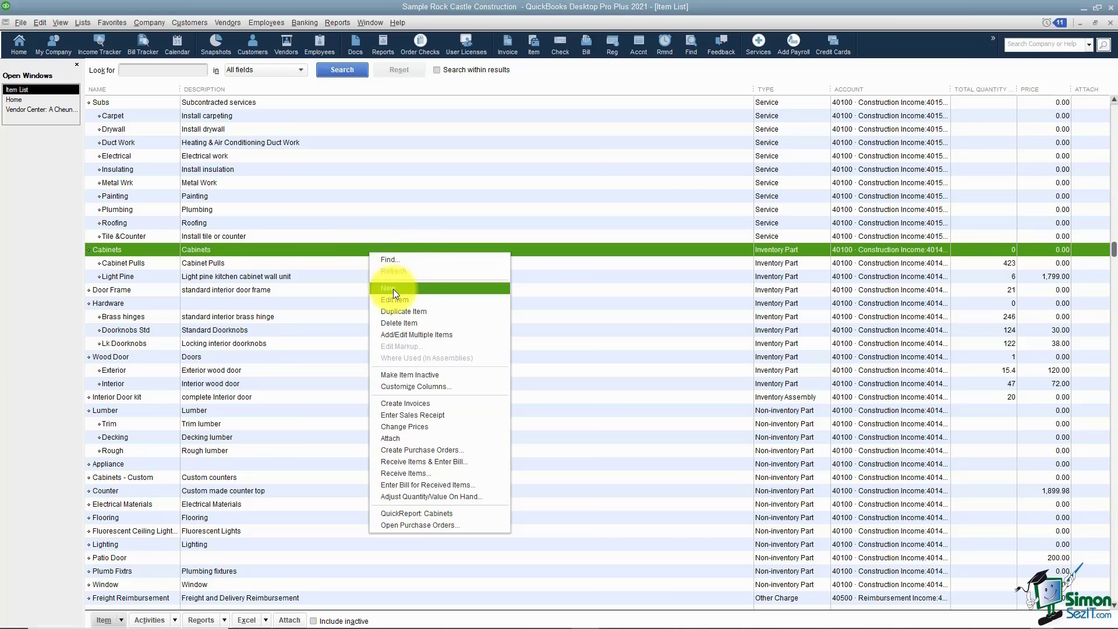
click(393, 288)
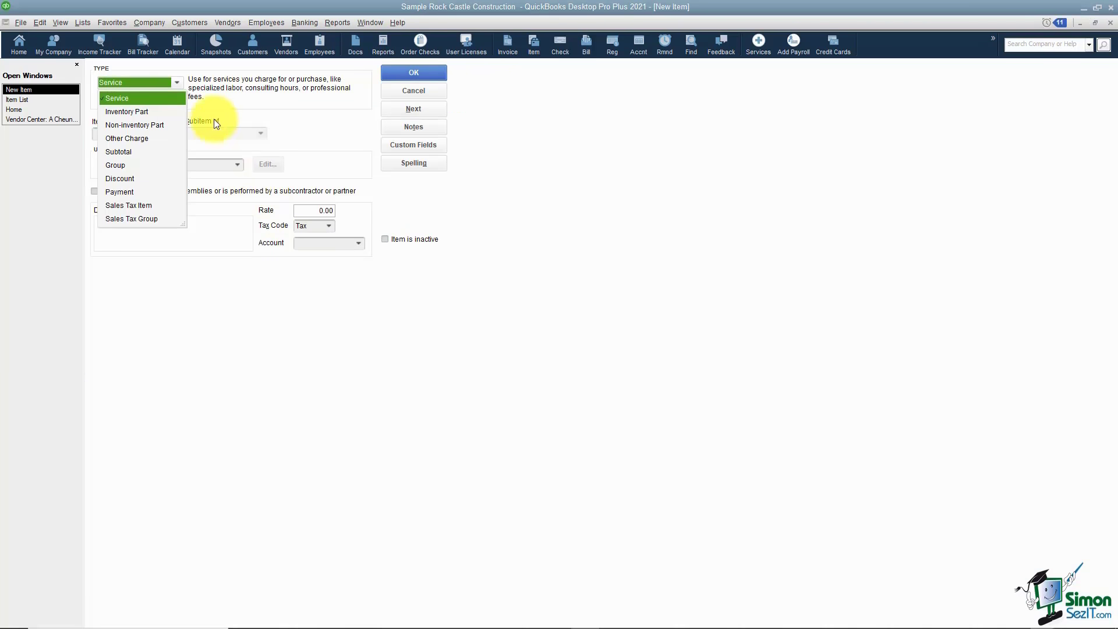
Make the new item an Inventory Part named 'Screen Door'
click(152, 112)
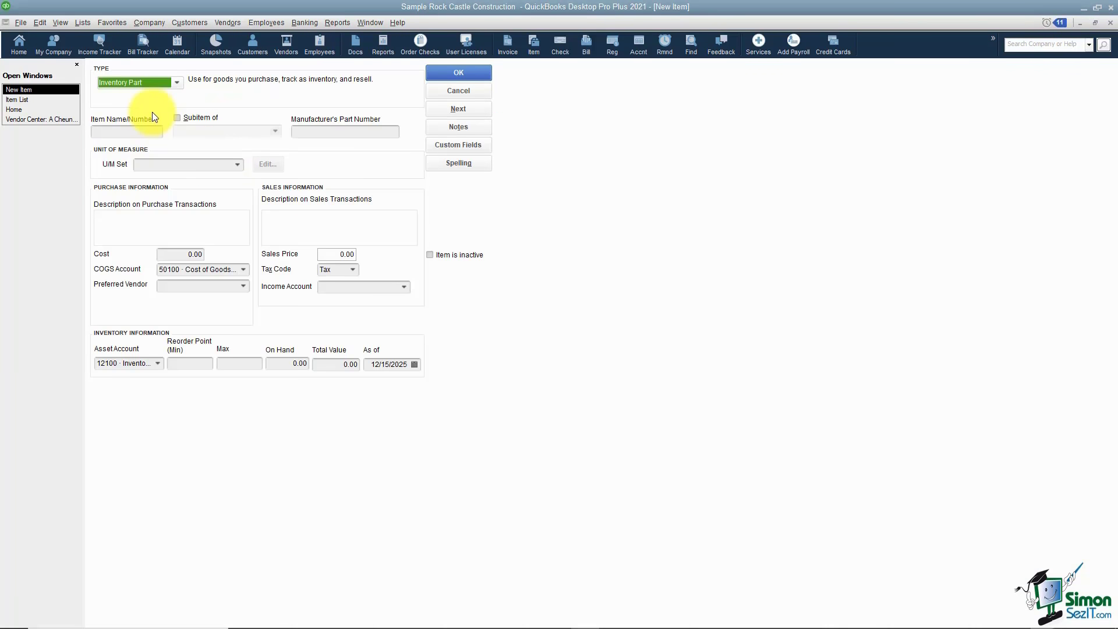
click(151, 134)
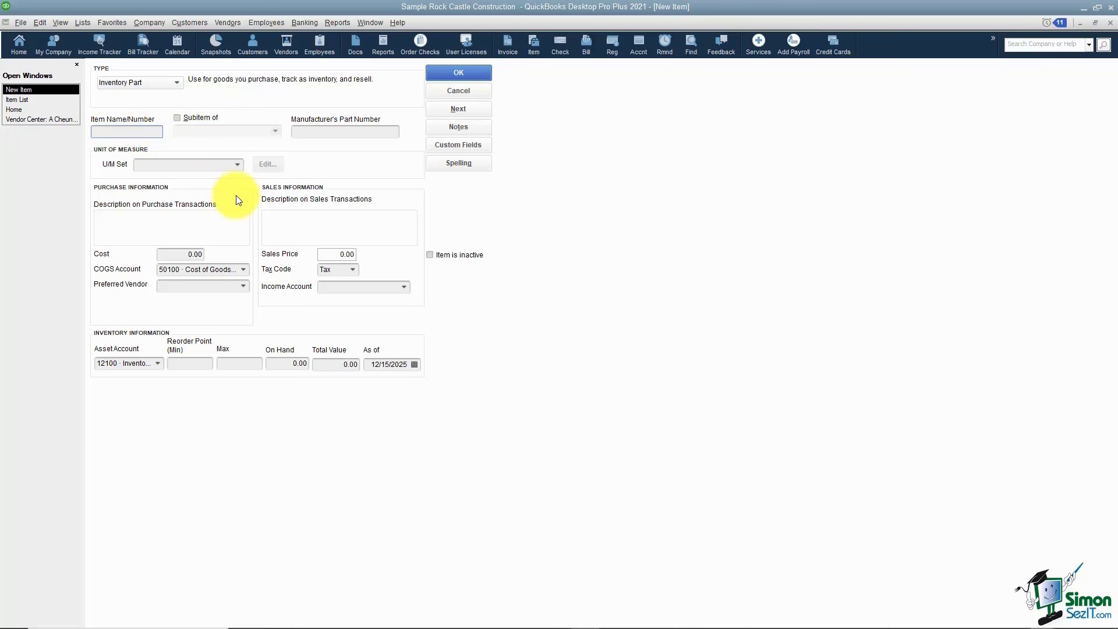
text(Screen Door)
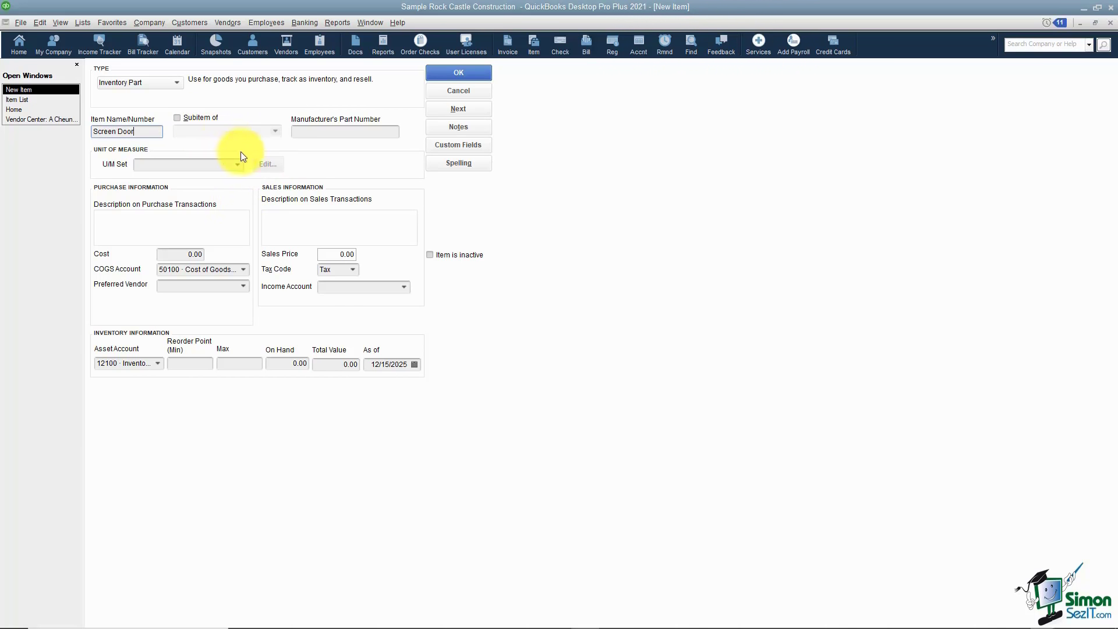
click(310, 131)
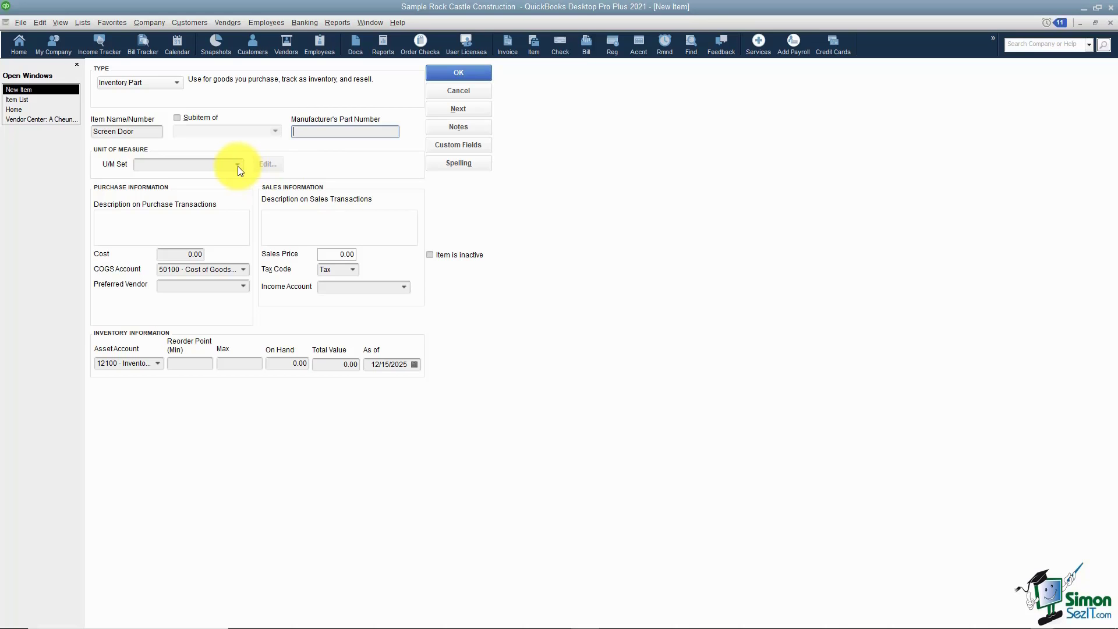
key(shift+Tab)
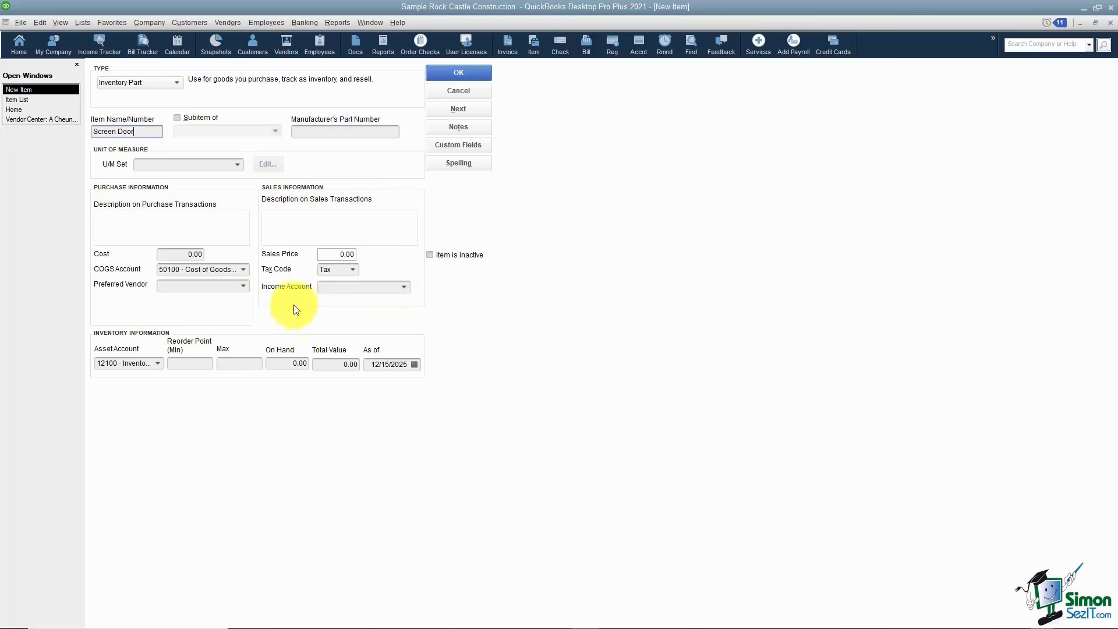
click(188, 217)
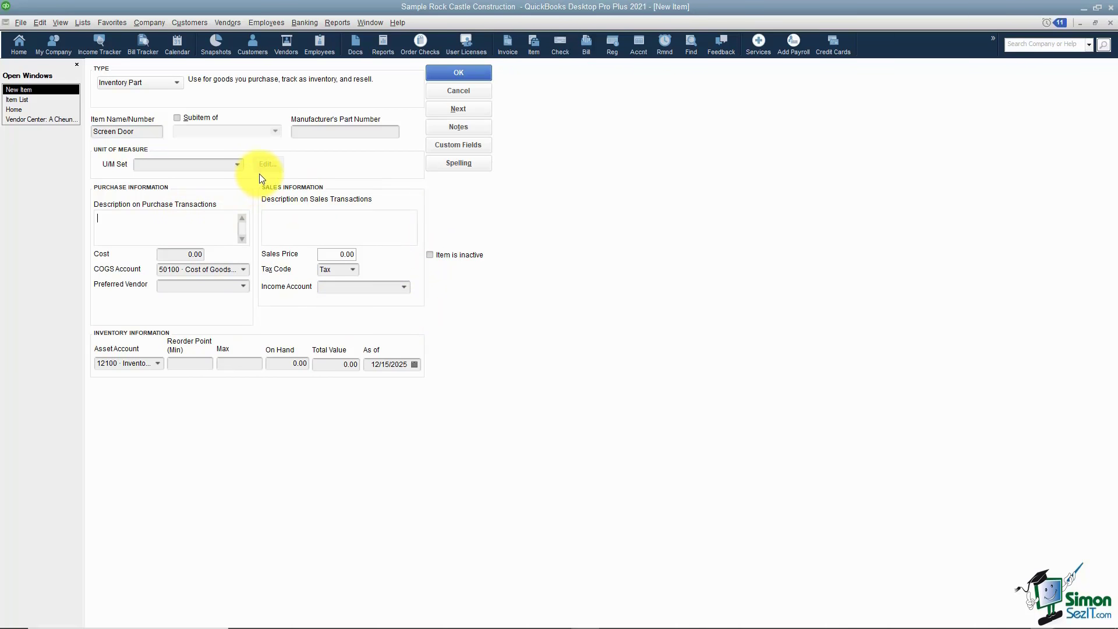
Fill both the purchase and sales descriptions with 'Screen Door'
text(Screen Door)
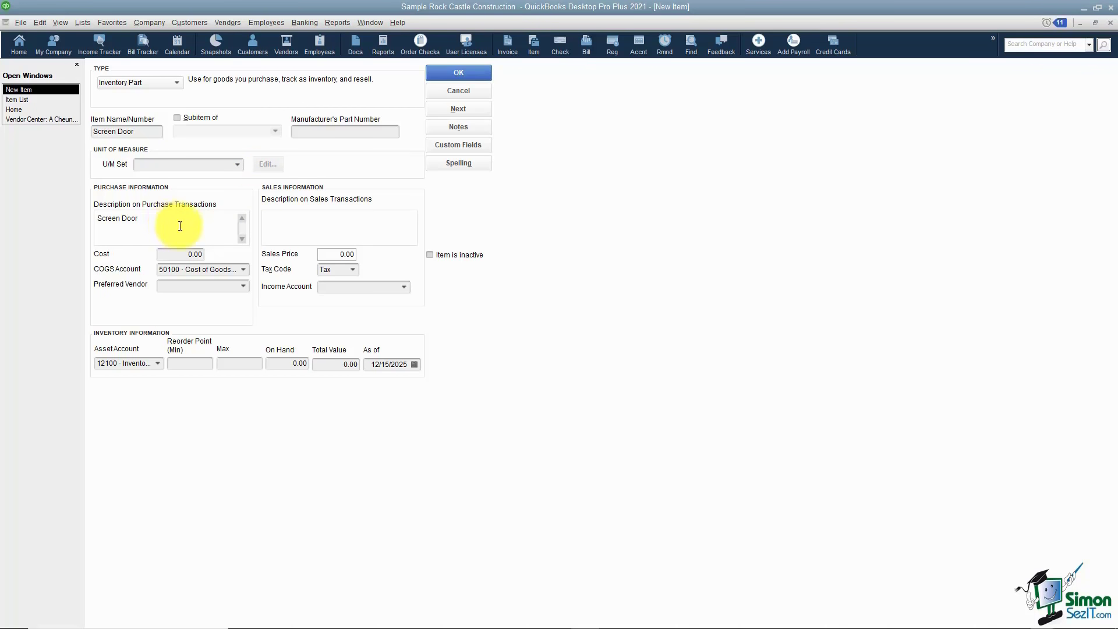
click(285, 218)
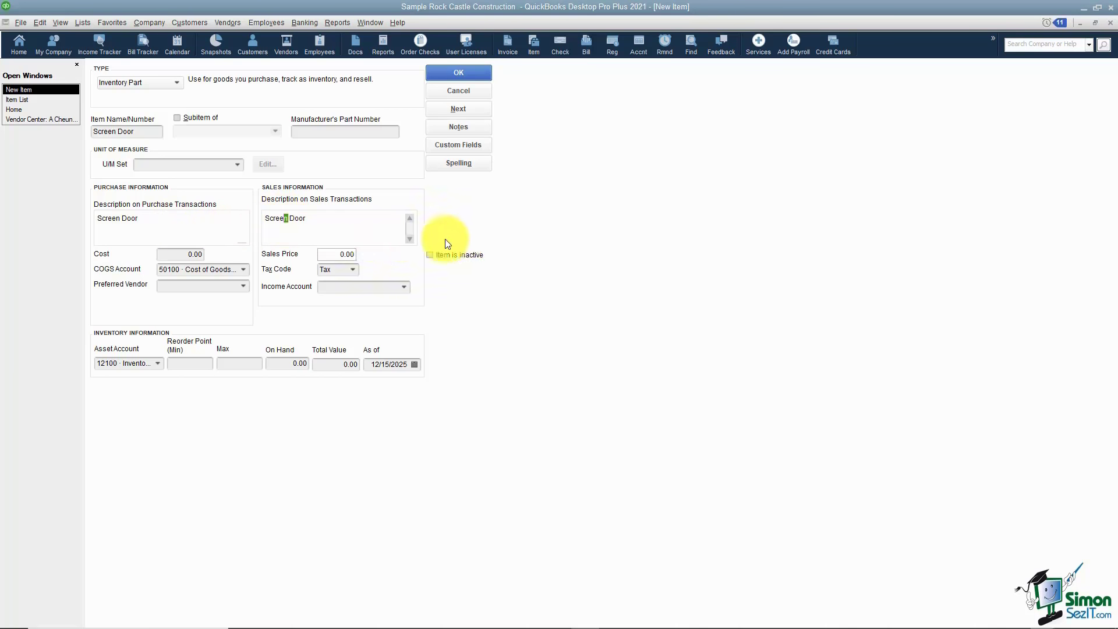
click(333, 224)
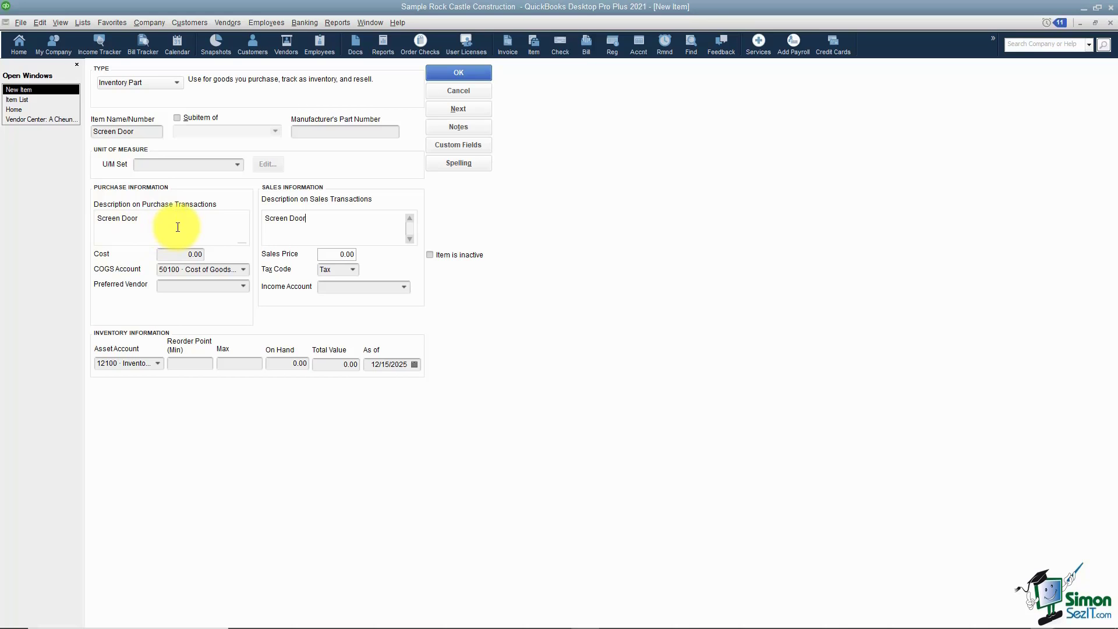
Enter a 35.00 cost and a 75.00 sales price for Screen Door
click(180, 254)
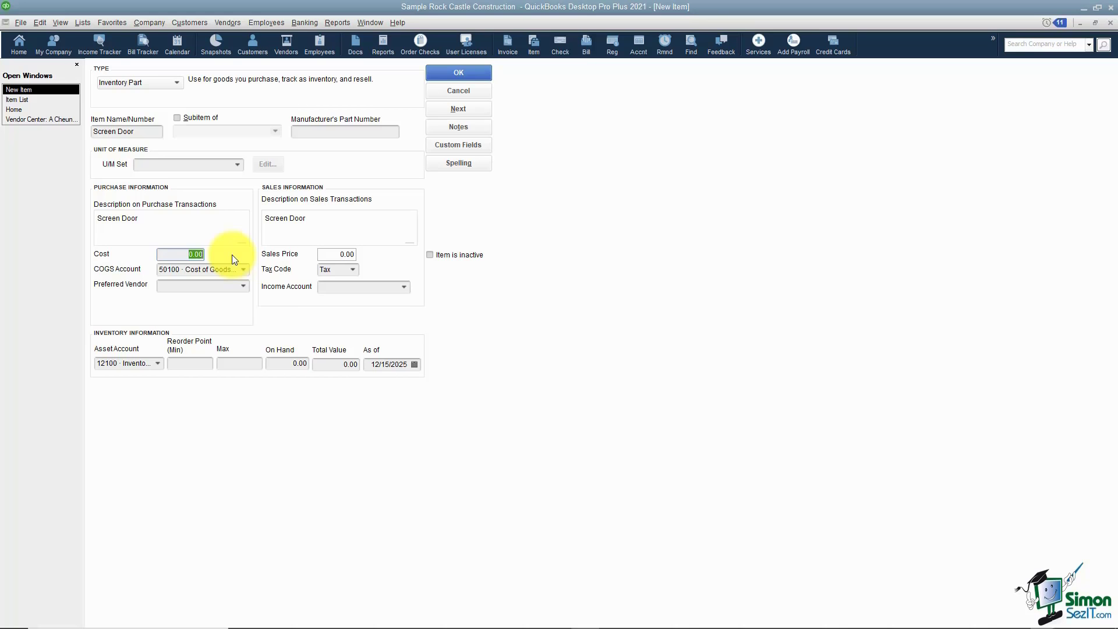
click(189, 254)
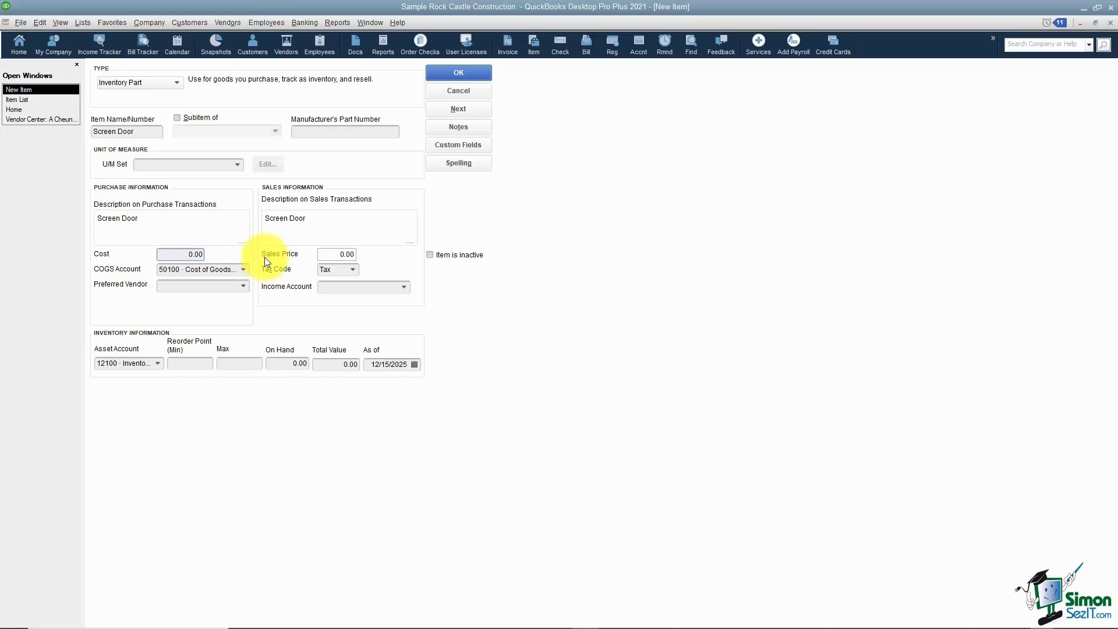
text(35.00)
key(Delete)
key(Delete)
key(Delete)
key(Delete)
key(Tab)
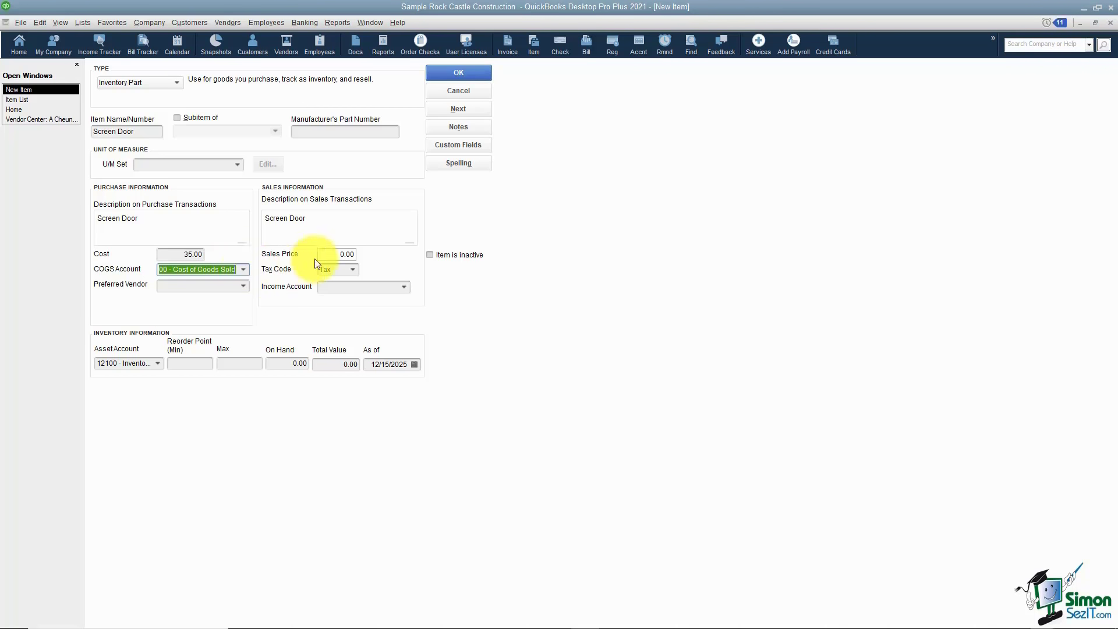
click(341, 254)
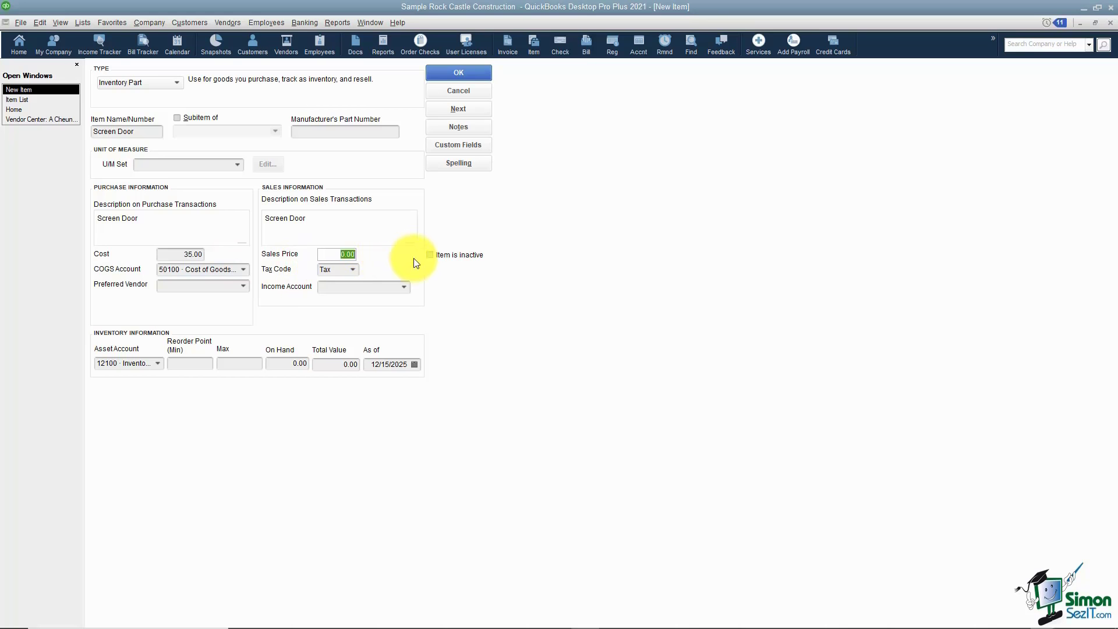
text(75.00)
key(Tab)
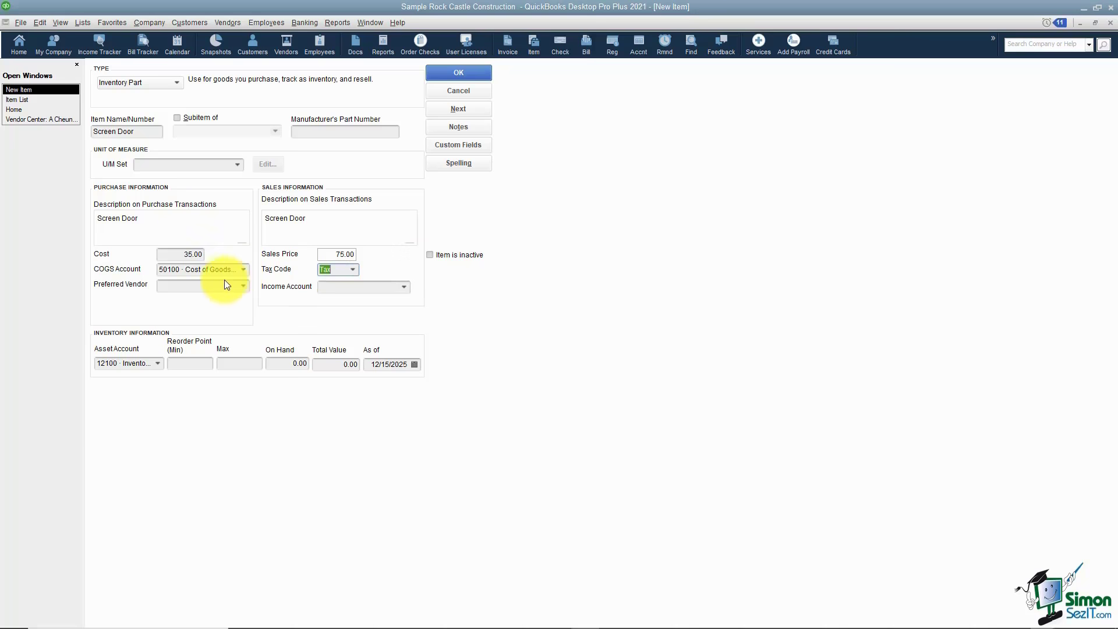
Keep 50100 Cost of Goods Sold, leave vendor blank, and set income account 40100 · Construction Income
click(243, 269)
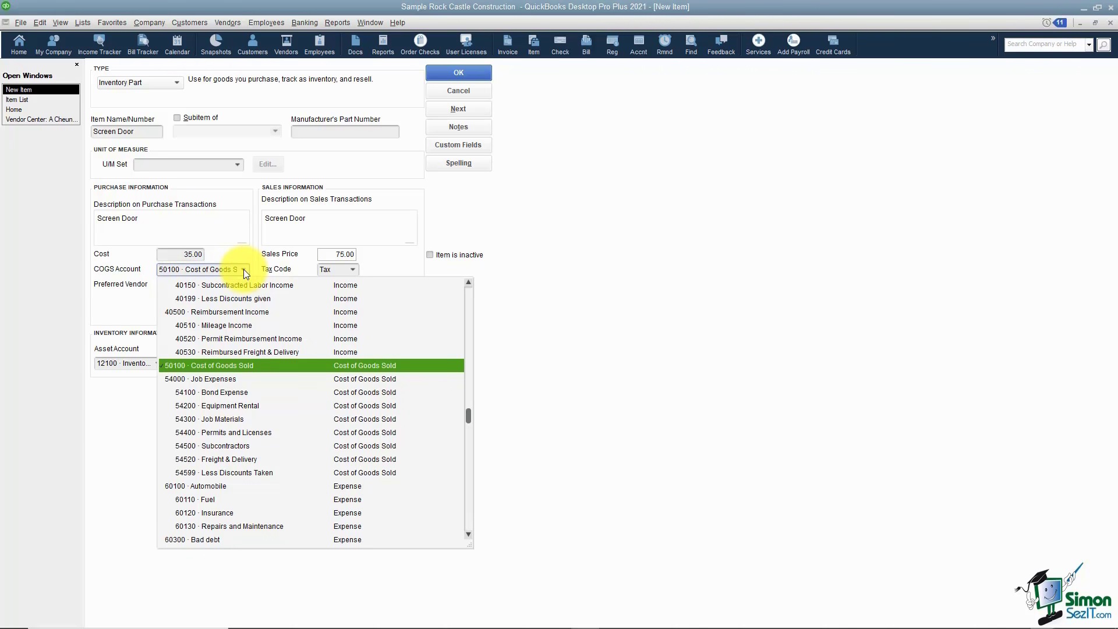
click(244, 366)
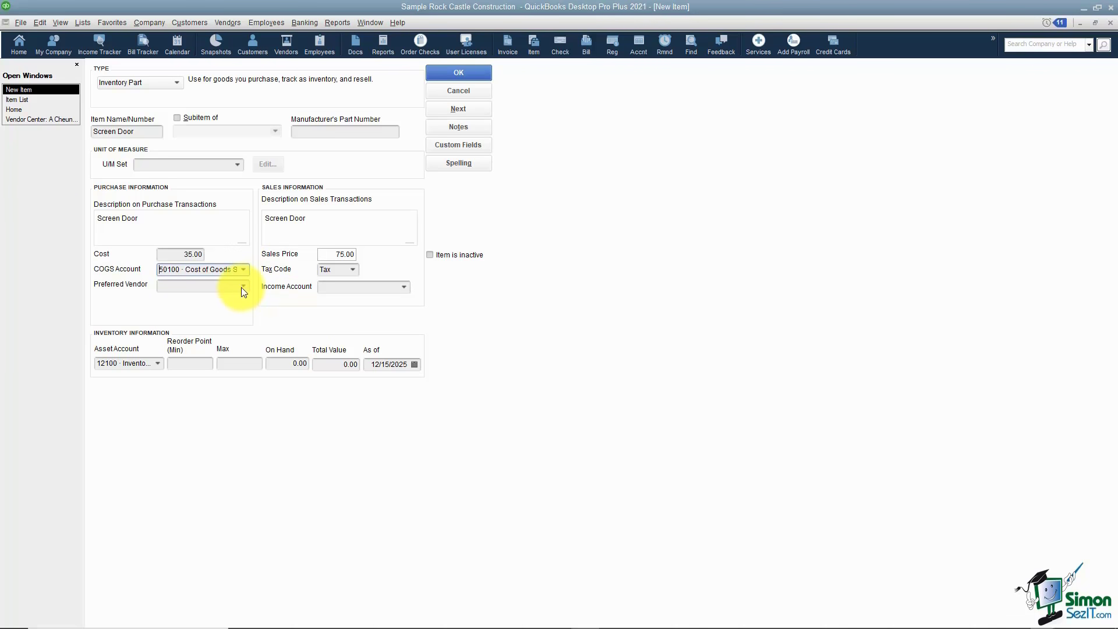
click(243, 287)
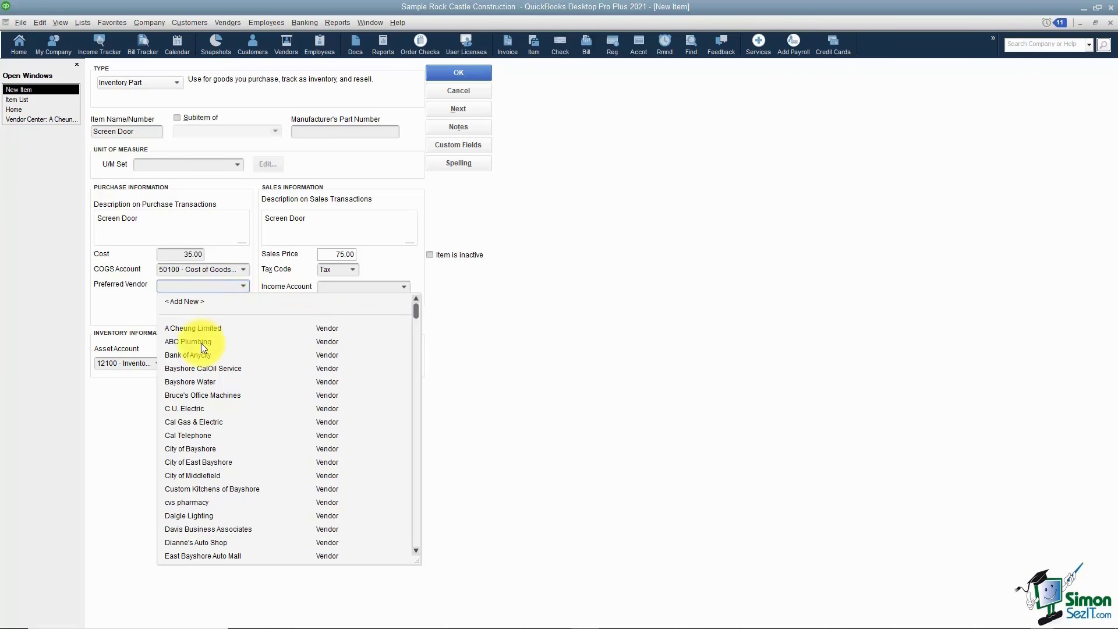
click(139, 309)
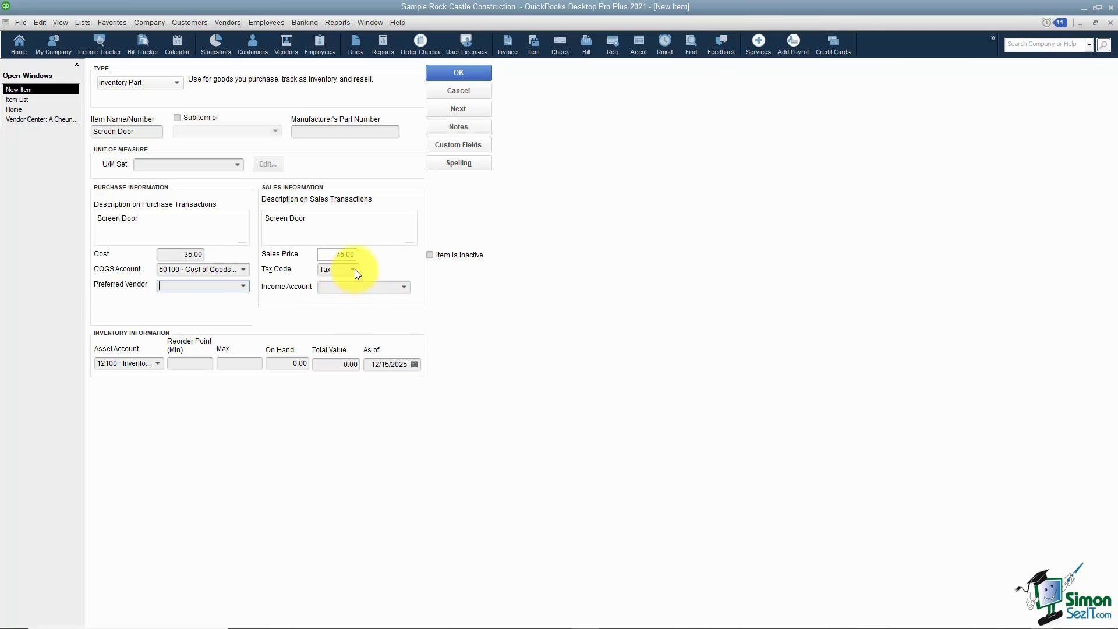
click(405, 286)
click(406, 287)
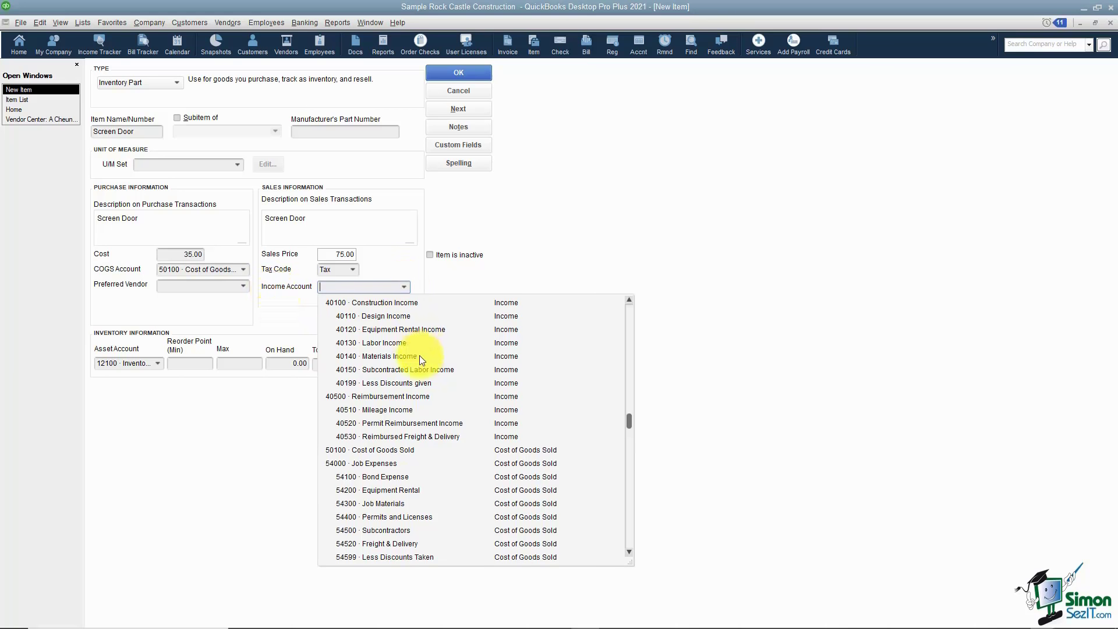
key(Return)
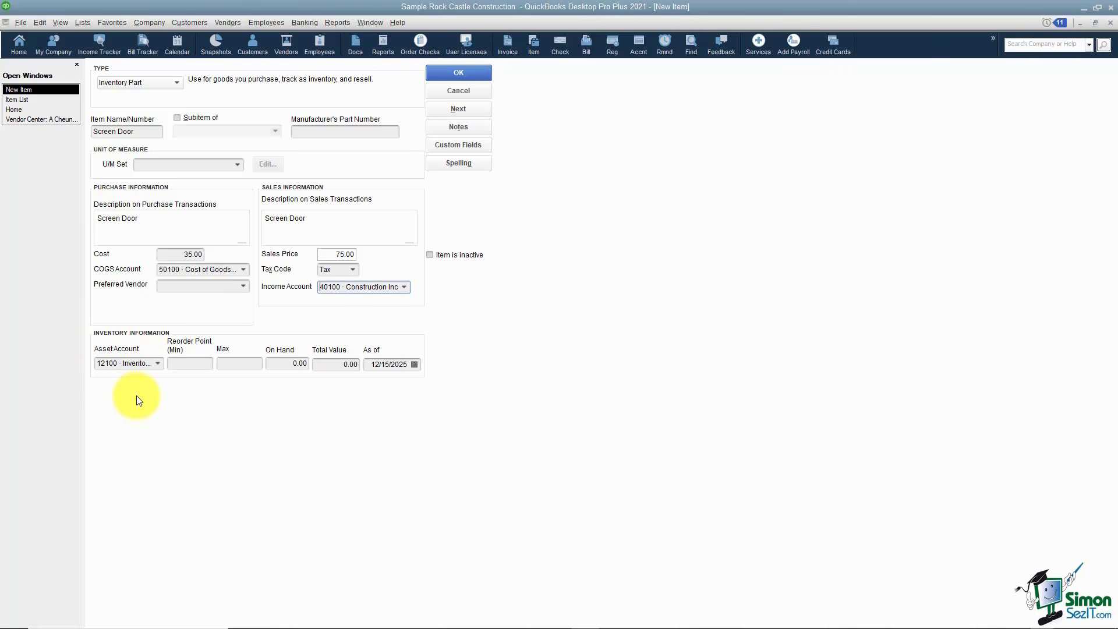
Keep 12100 · Inventory Asset, set reorder point 2, max 10, 3 on hand, and save
click(159, 363)
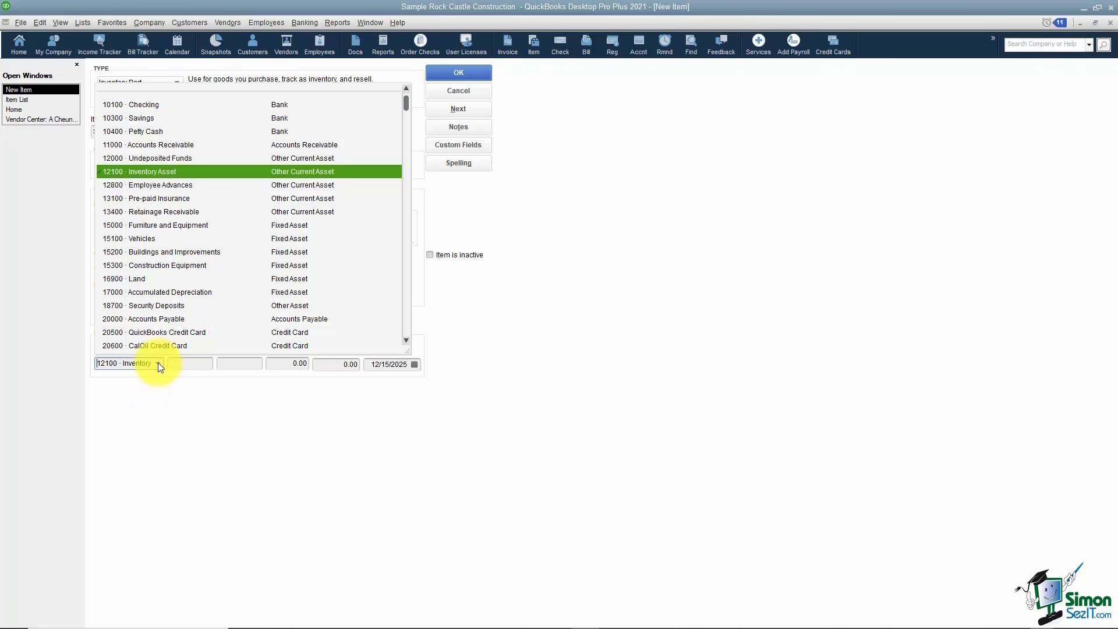
click(178, 173)
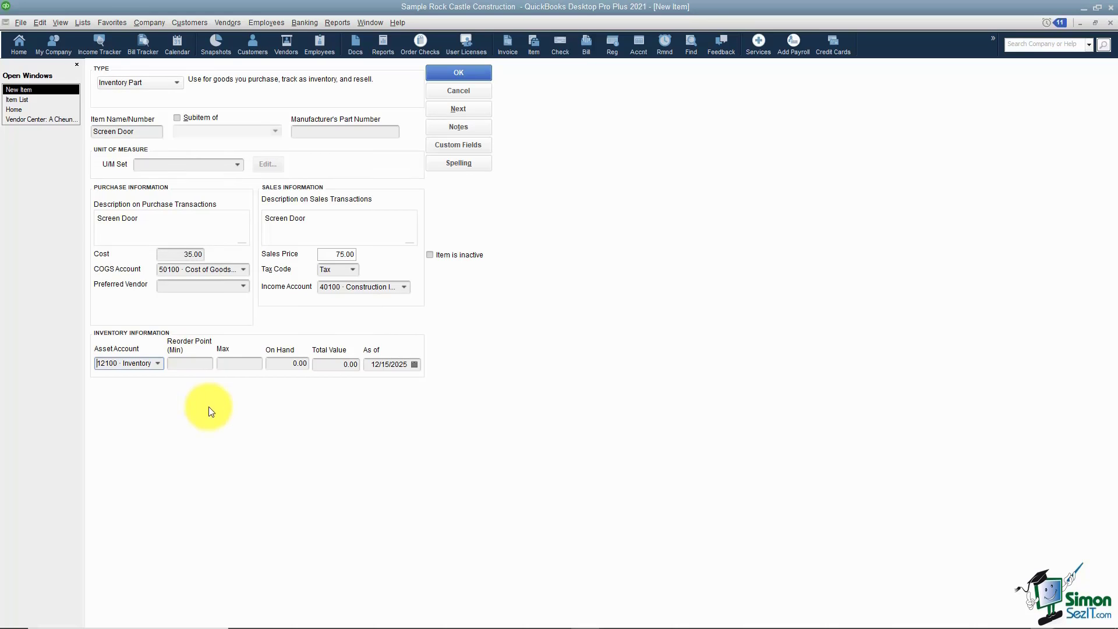
key(Tab)
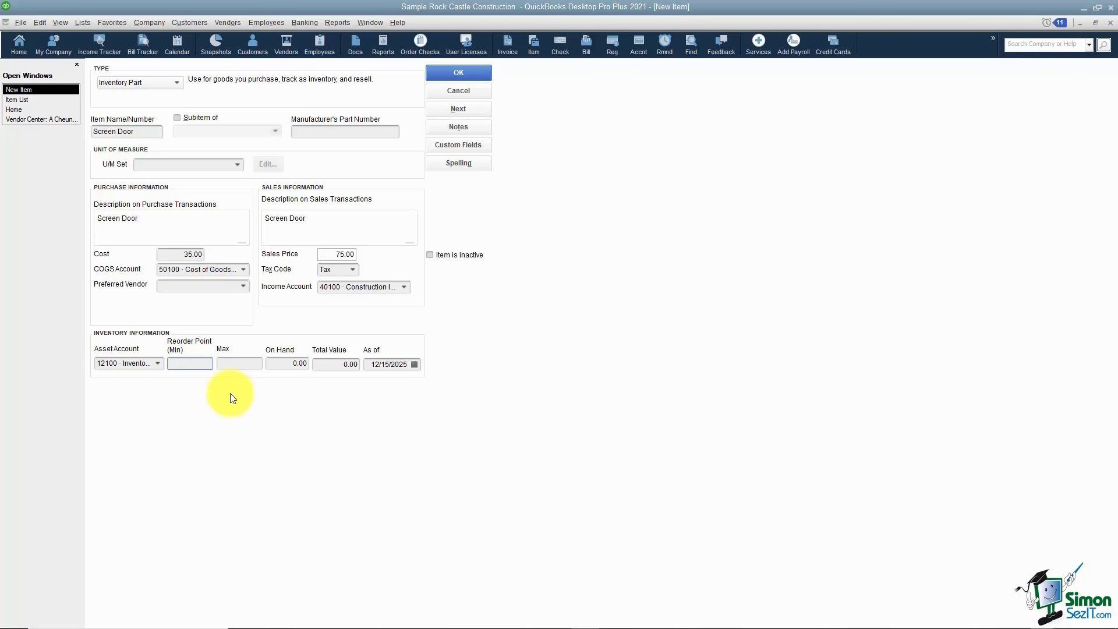
text(2)
click(250, 363)
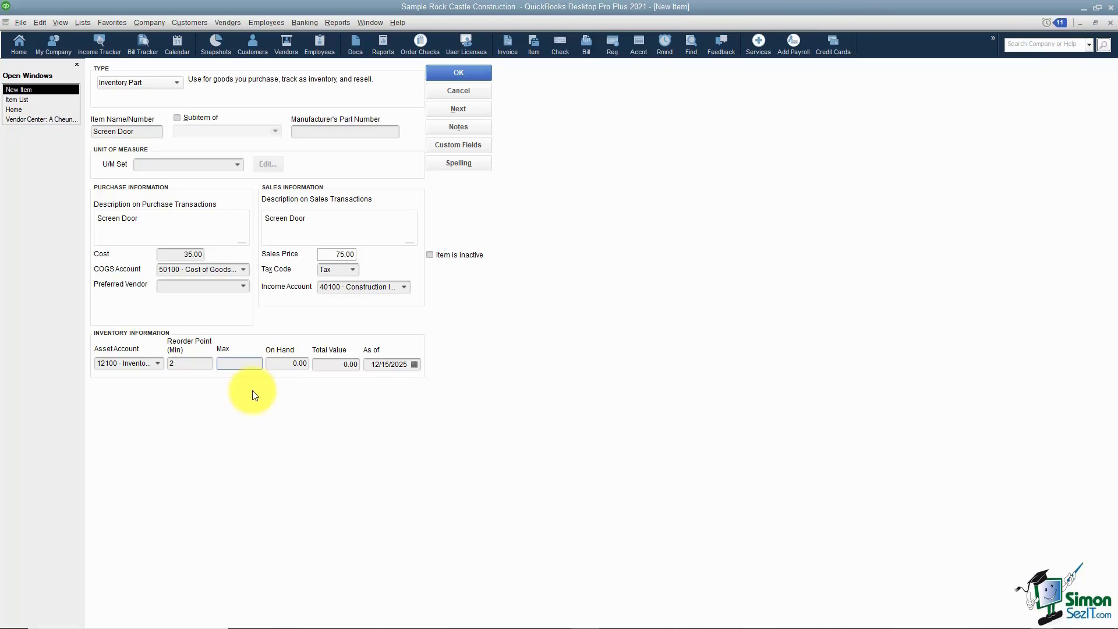
text(10)
key(Tab)
text(3)
key(Tab)
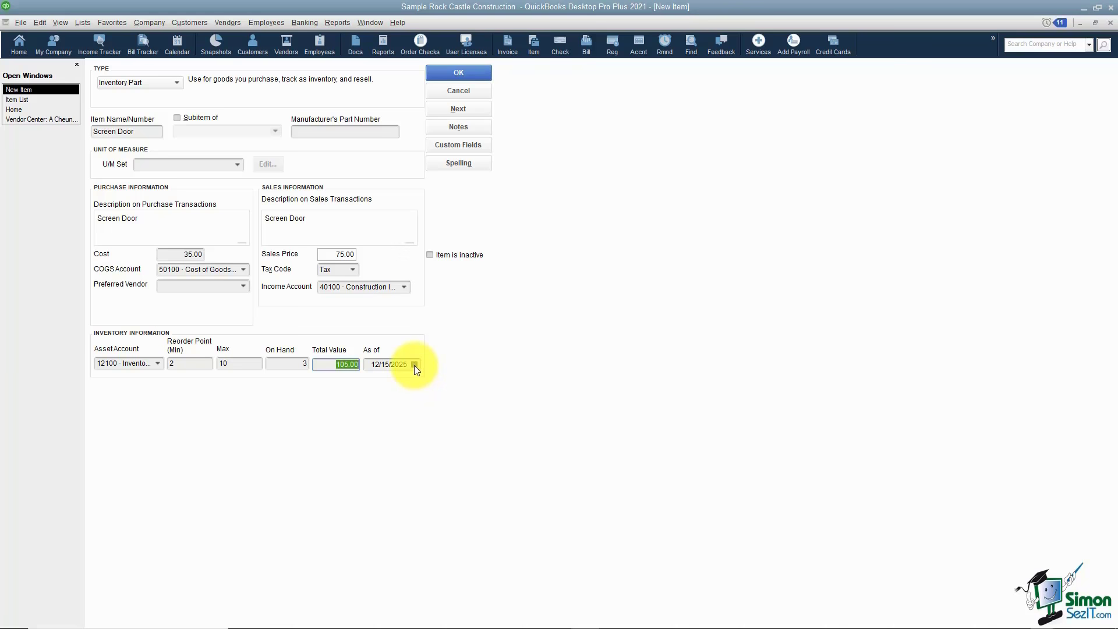
click(451, 72)
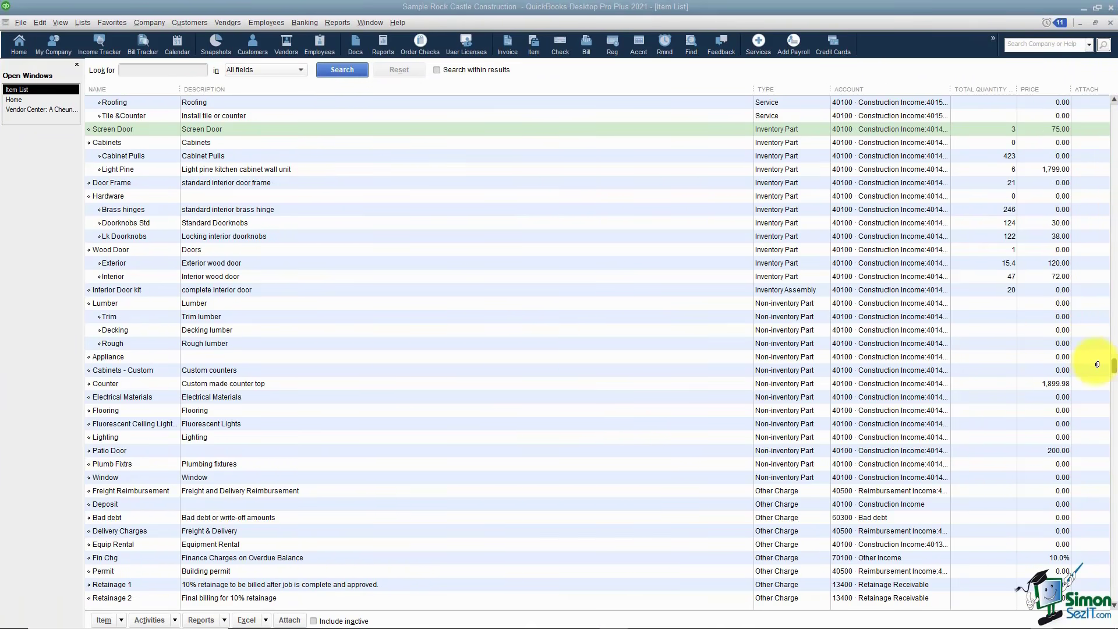
Scroll the Item List down to the Group items and open A1 Custom Storage Shed
click(1114, 370)
drag(1114, 370, 1115, 445)
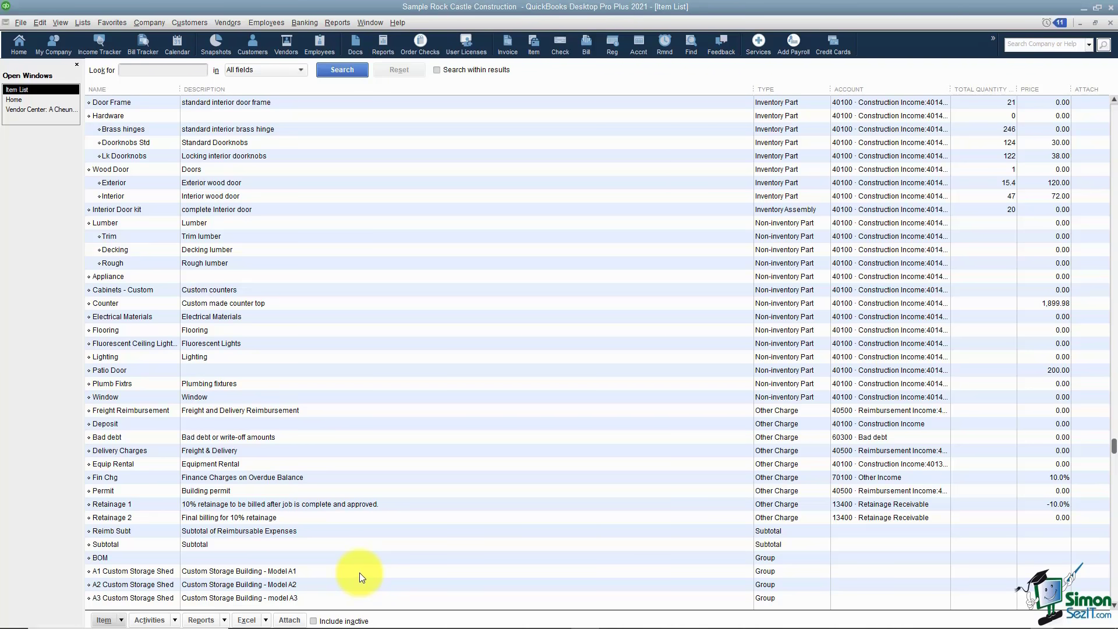
double_click(359, 572)
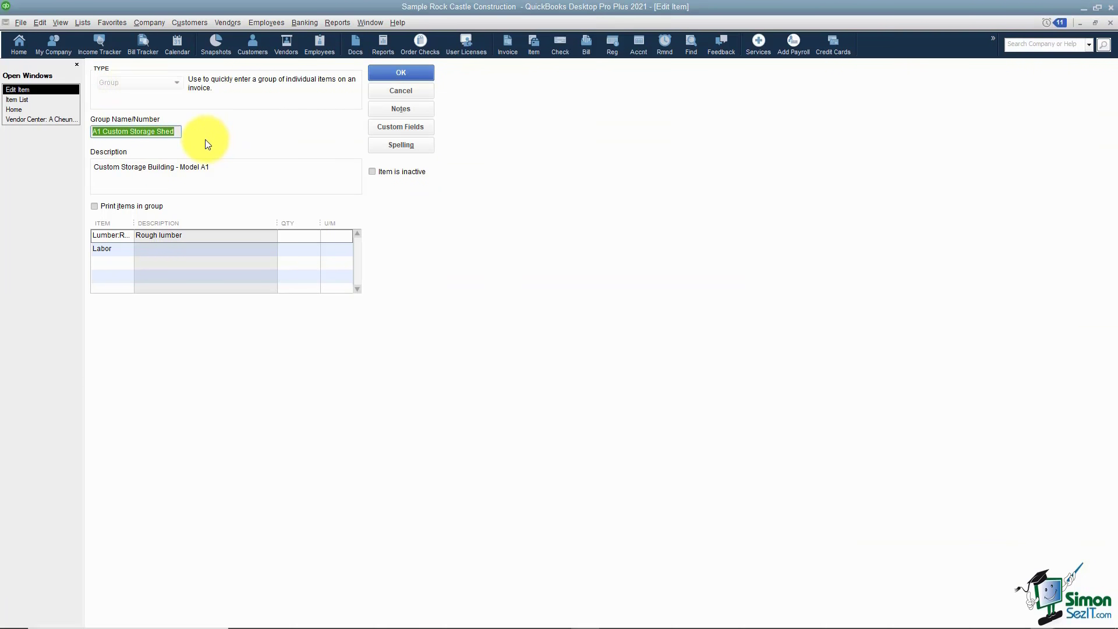
Add Blueprints as a new line in the A1 Custom Storage Shed group
click(128, 263)
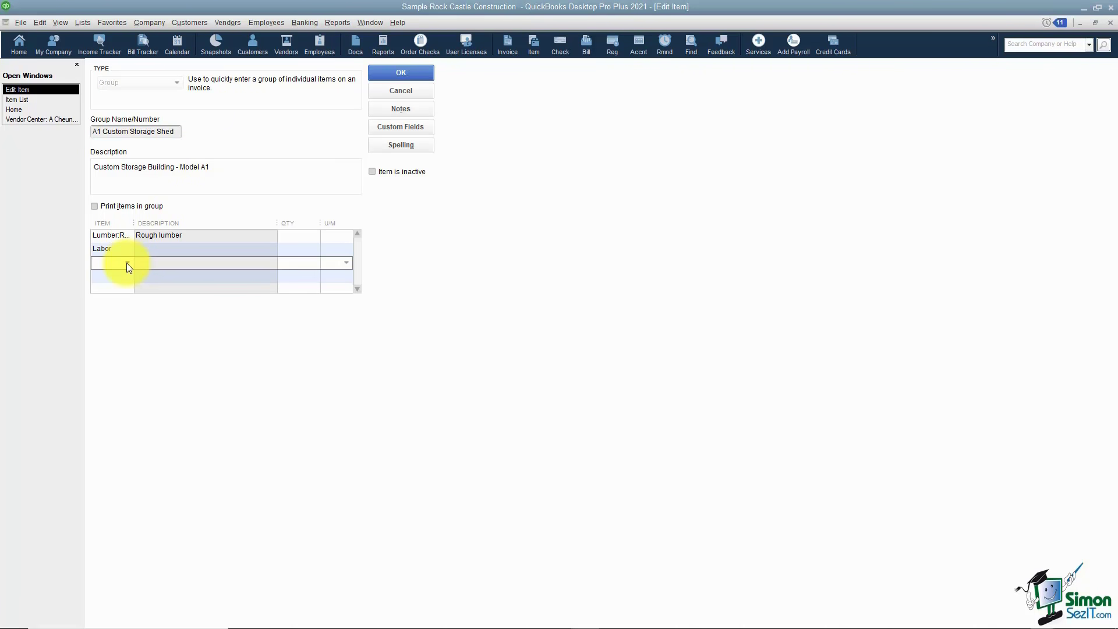
click(127, 263)
click(122, 332)
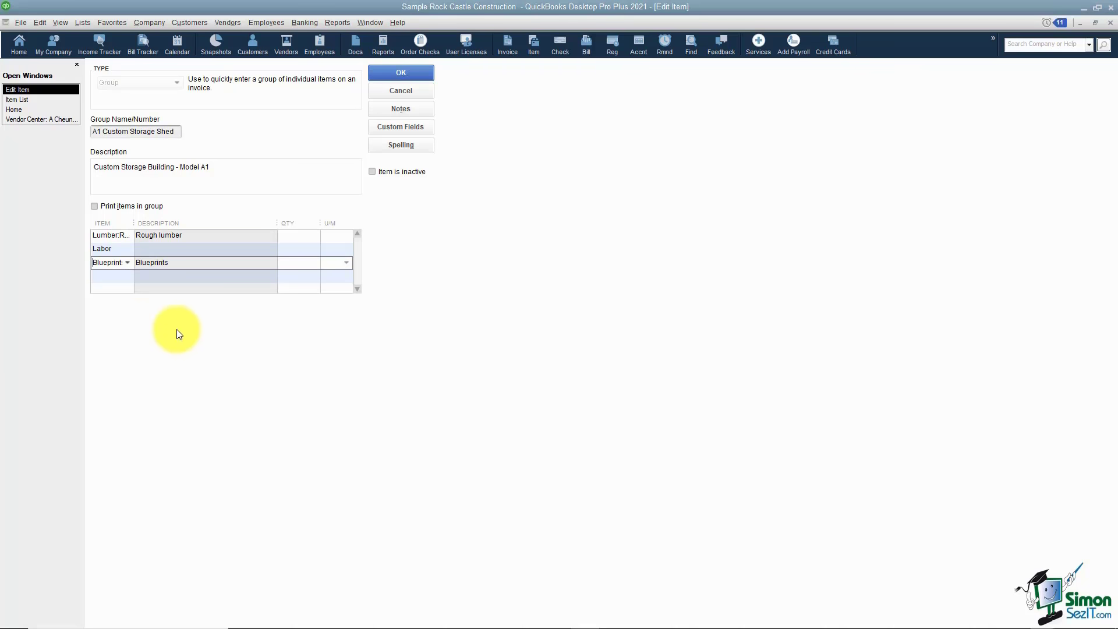
Add a Labor line with quantity 20 and save the group
click(127, 276)
click(128, 276)
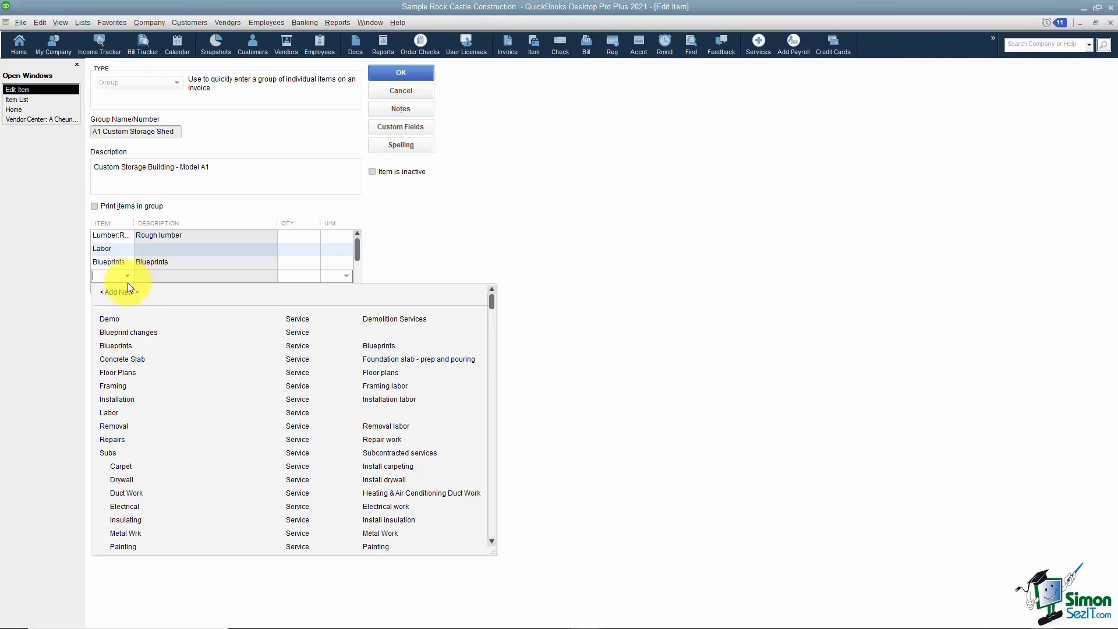
click(123, 413)
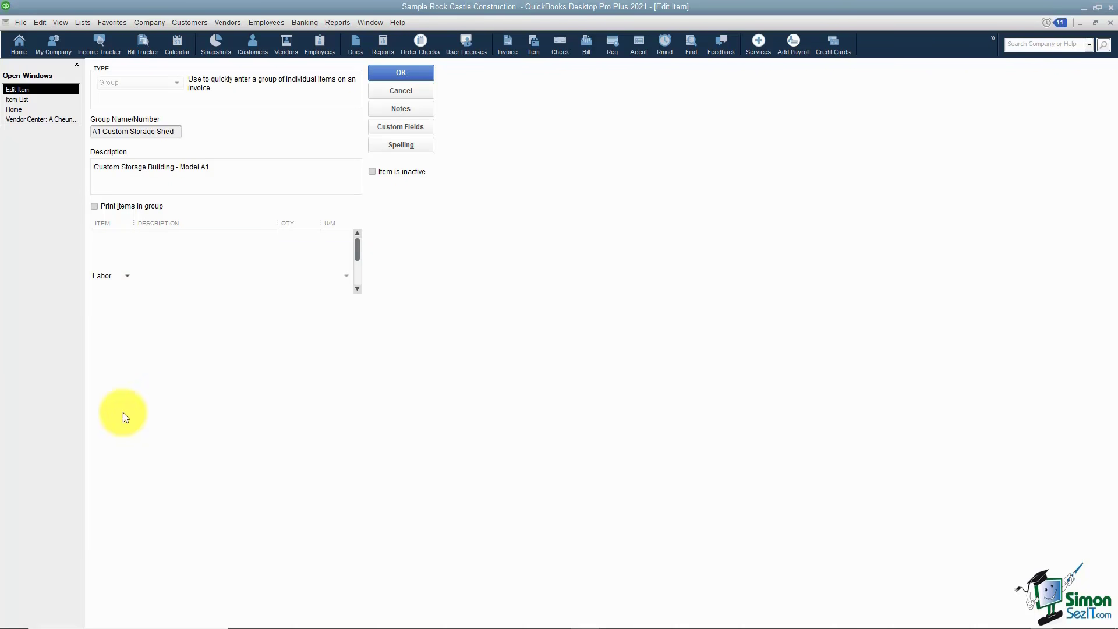
click(305, 278)
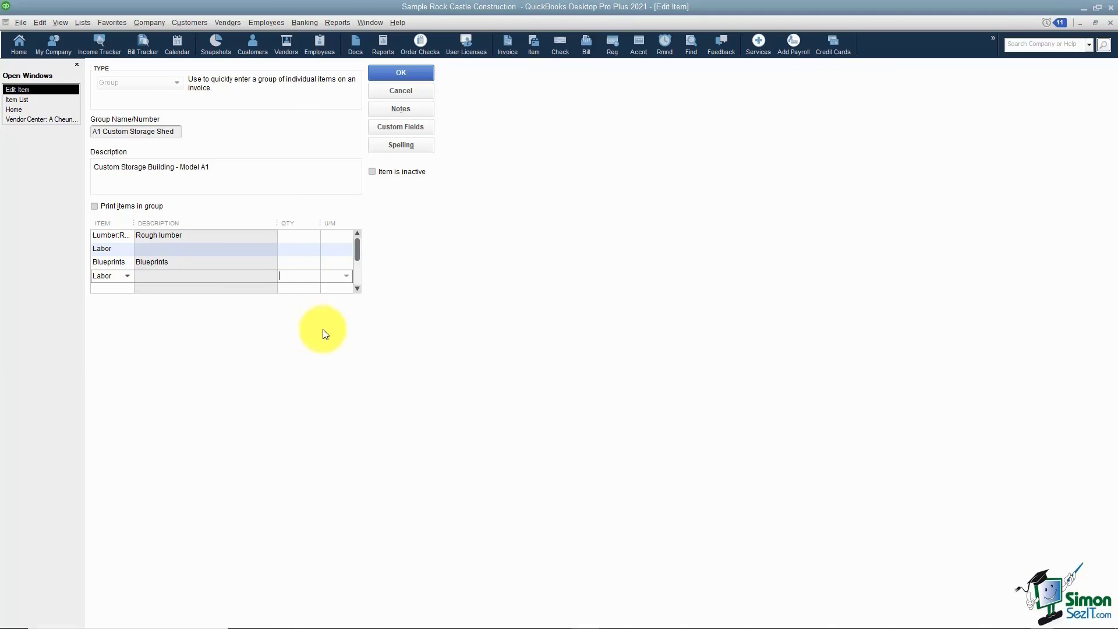
text(20)
key(Tab)
key(Tab)
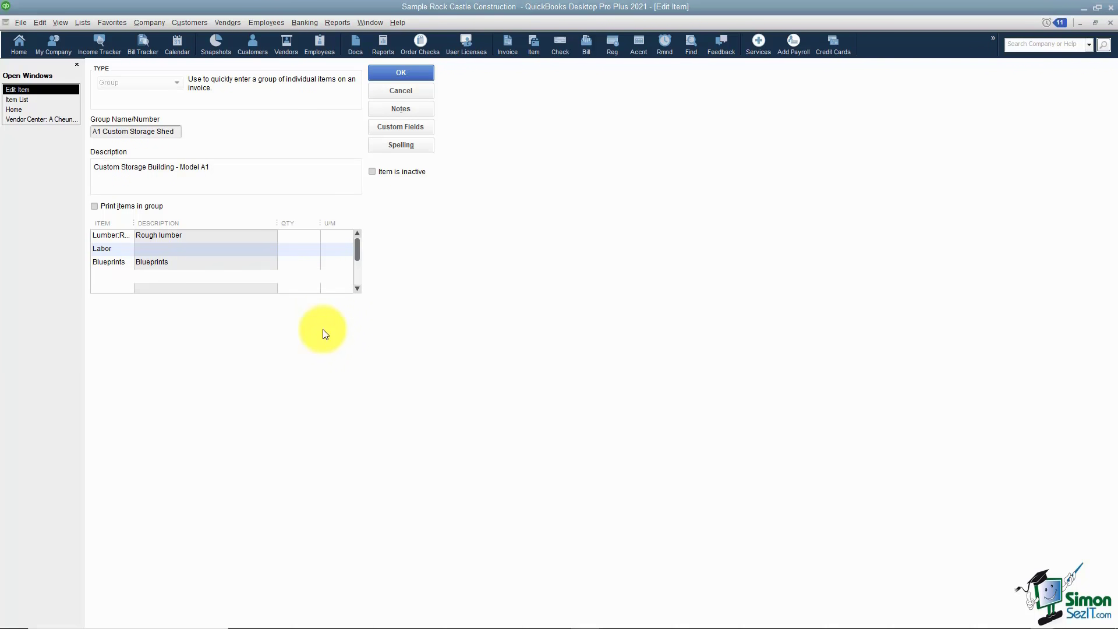
click(407, 72)
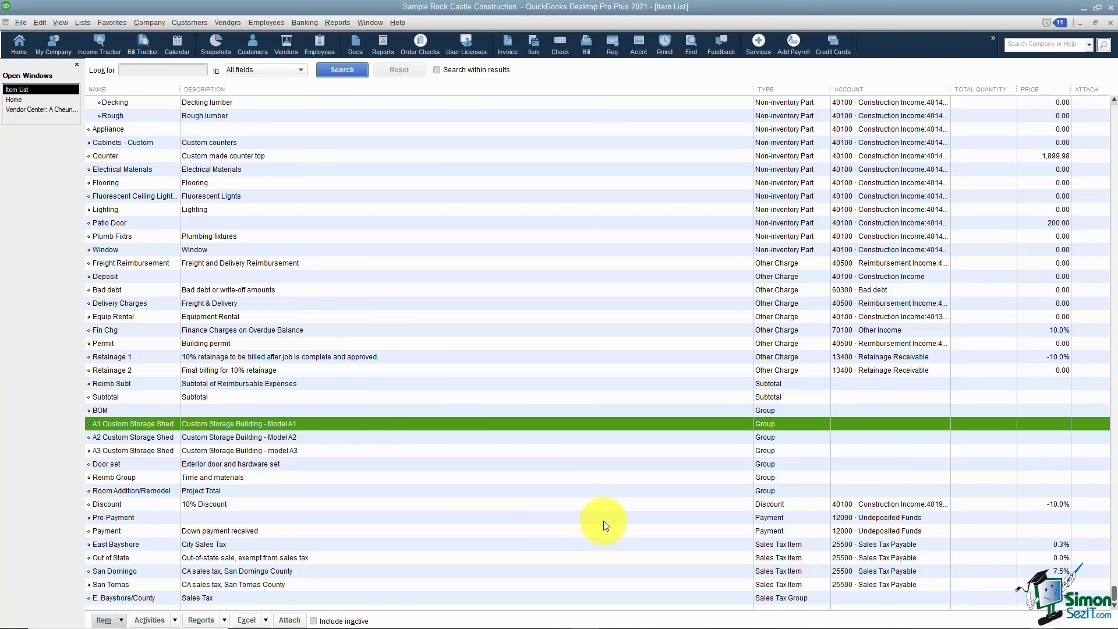
click(763, 519)
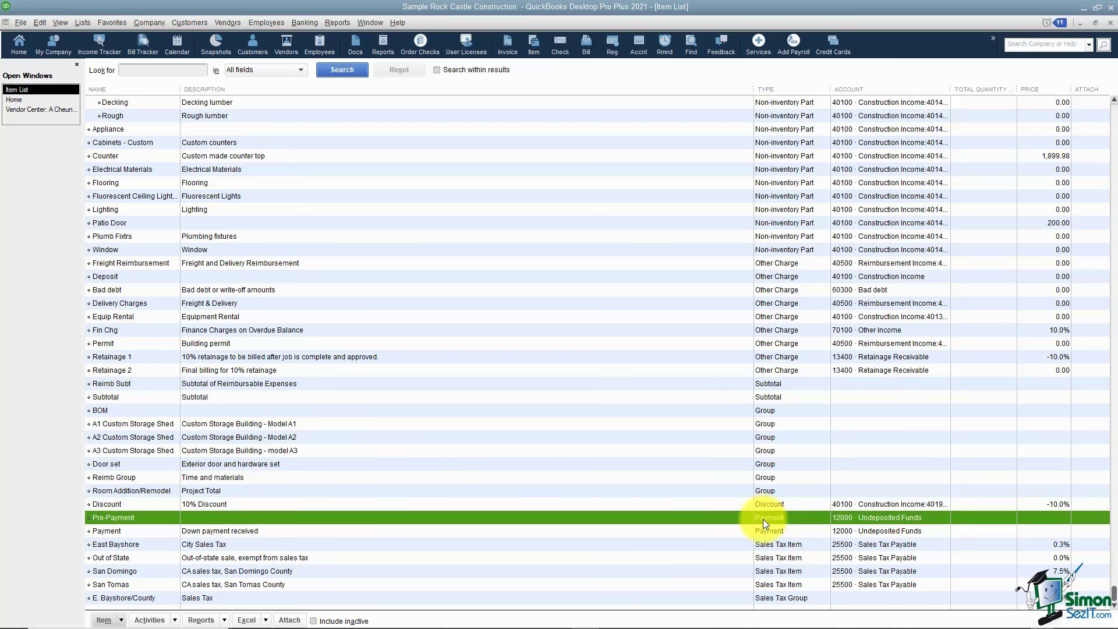
click(770, 503)
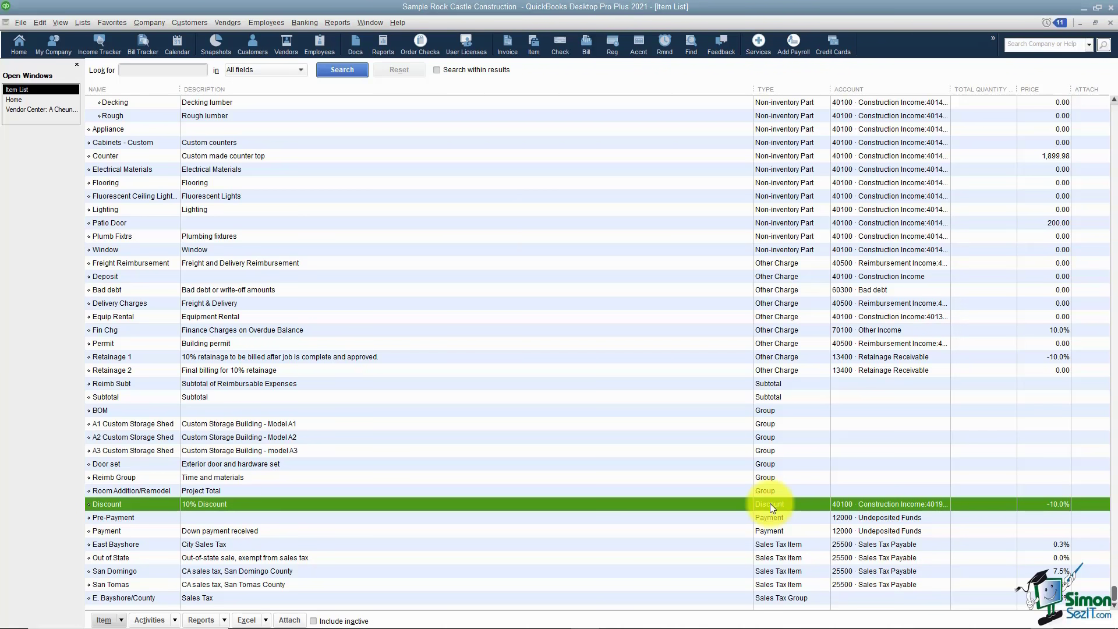
click(784, 519)
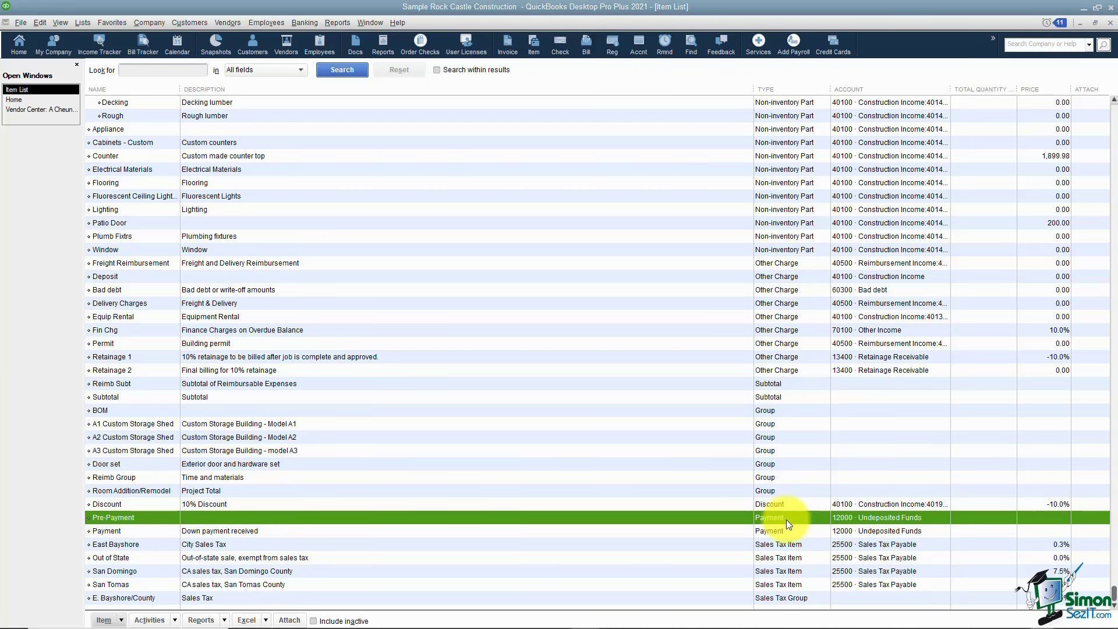
click(788, 532)
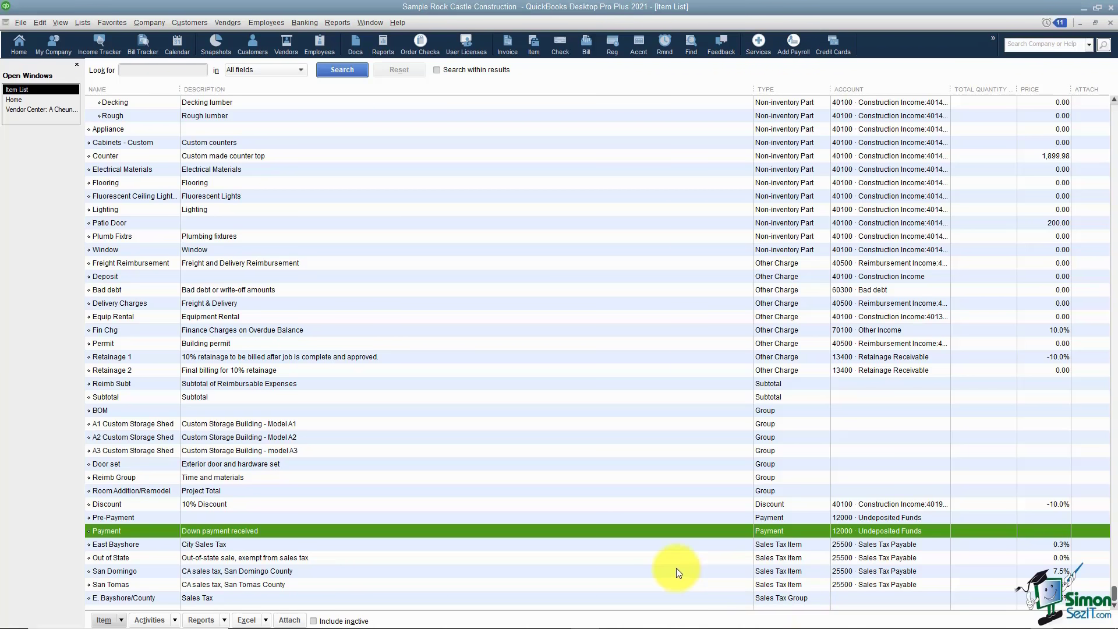
click(123, 620)
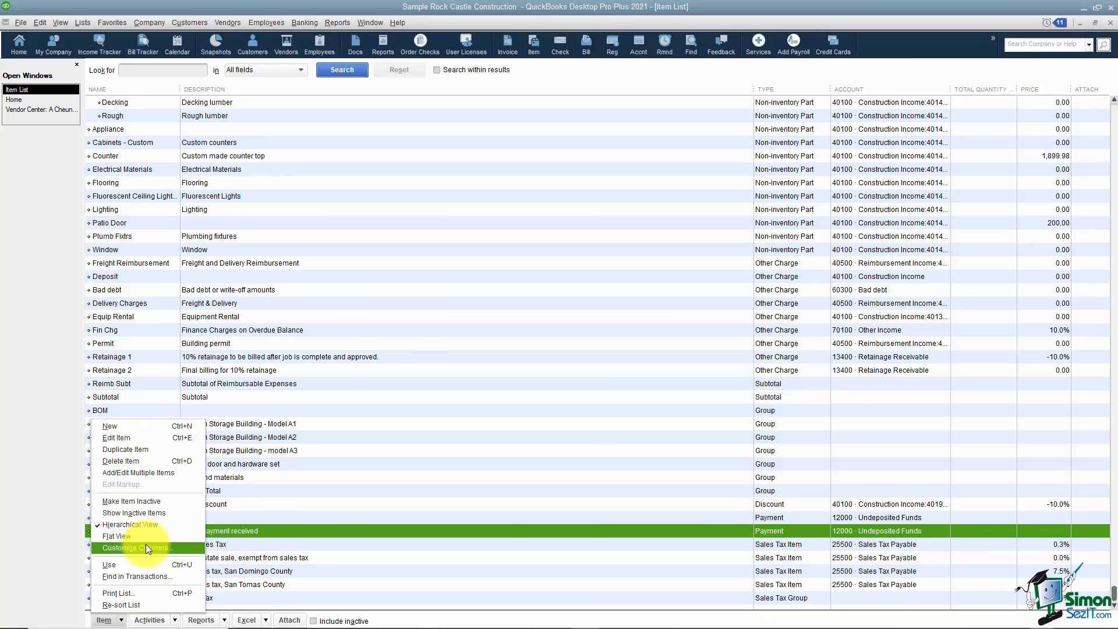
click(175, 620)
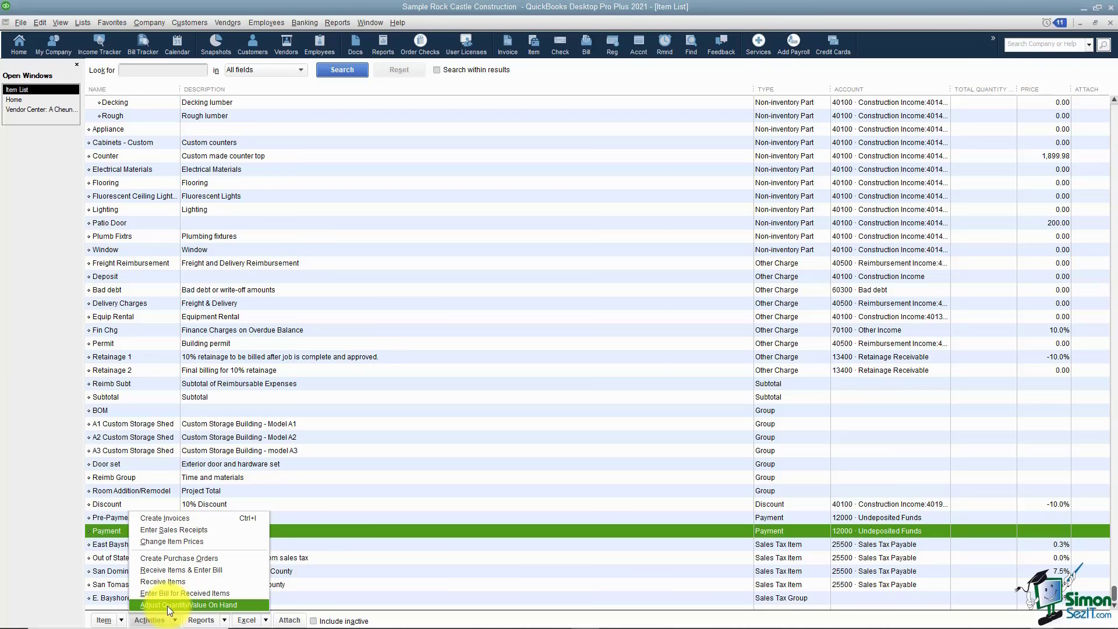
click(225, 621)
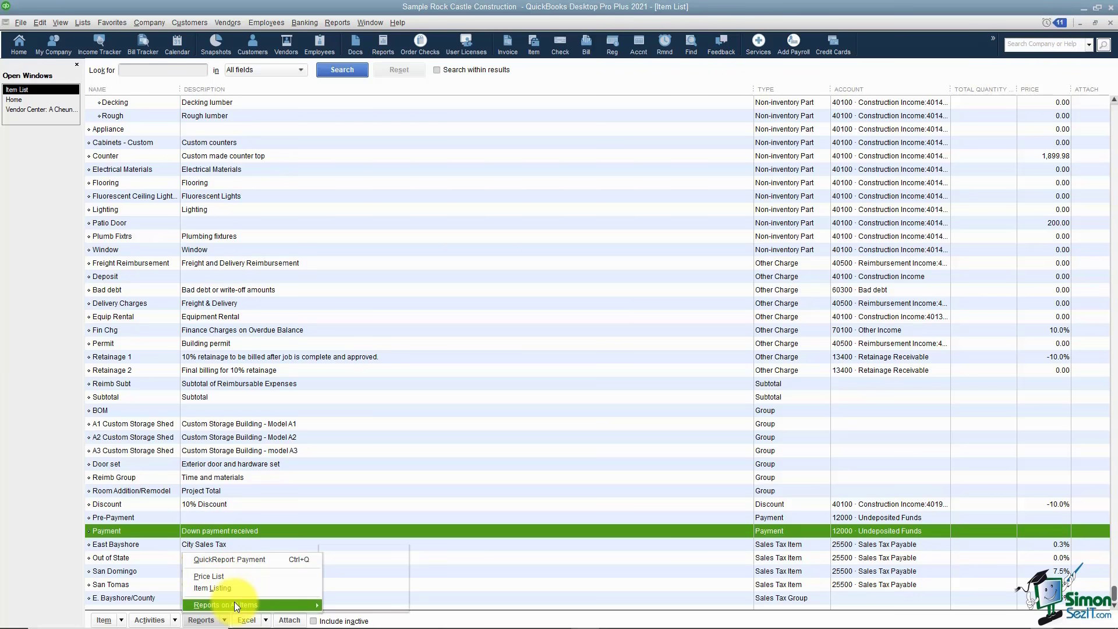
mouse_move(234, 603)
click(577, 383)
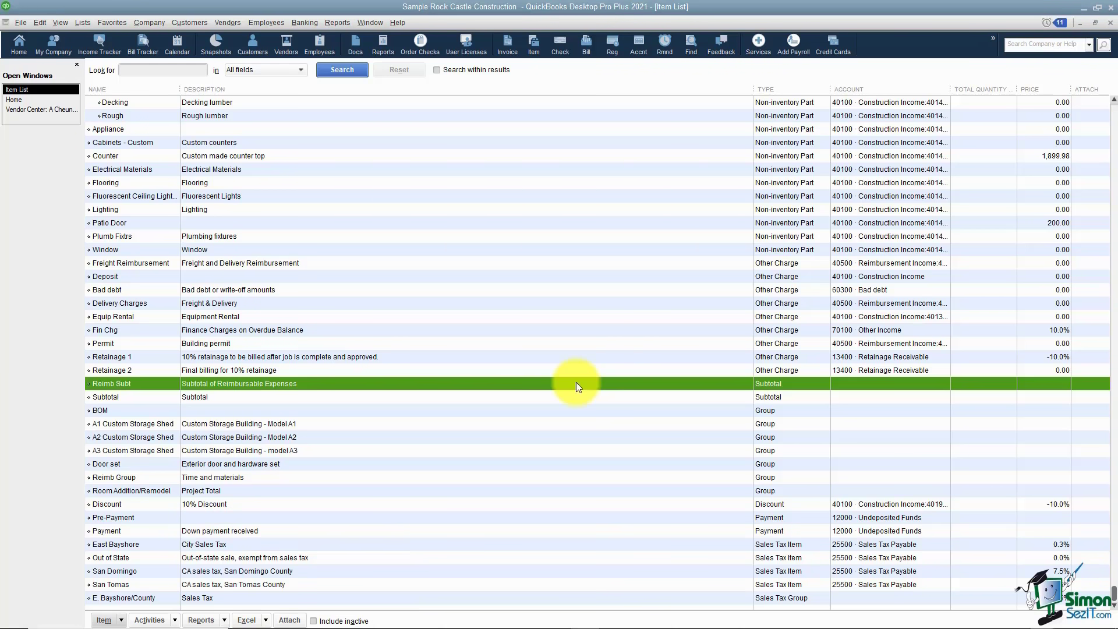
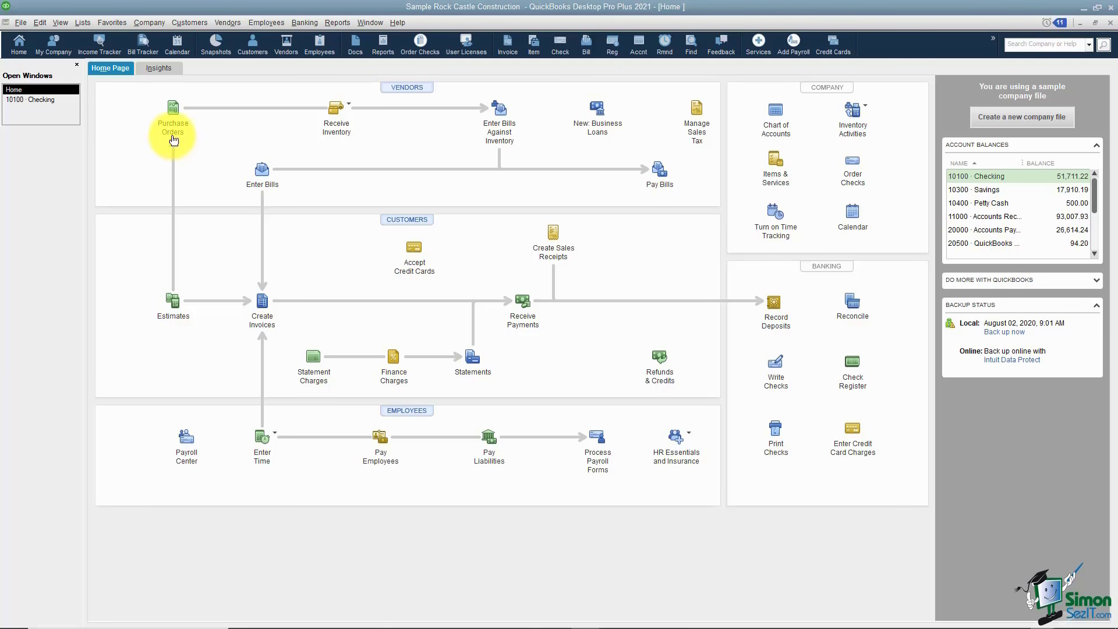
Start a purchase order to Perry Windows & Doors with class Remodel
click(175, 124)
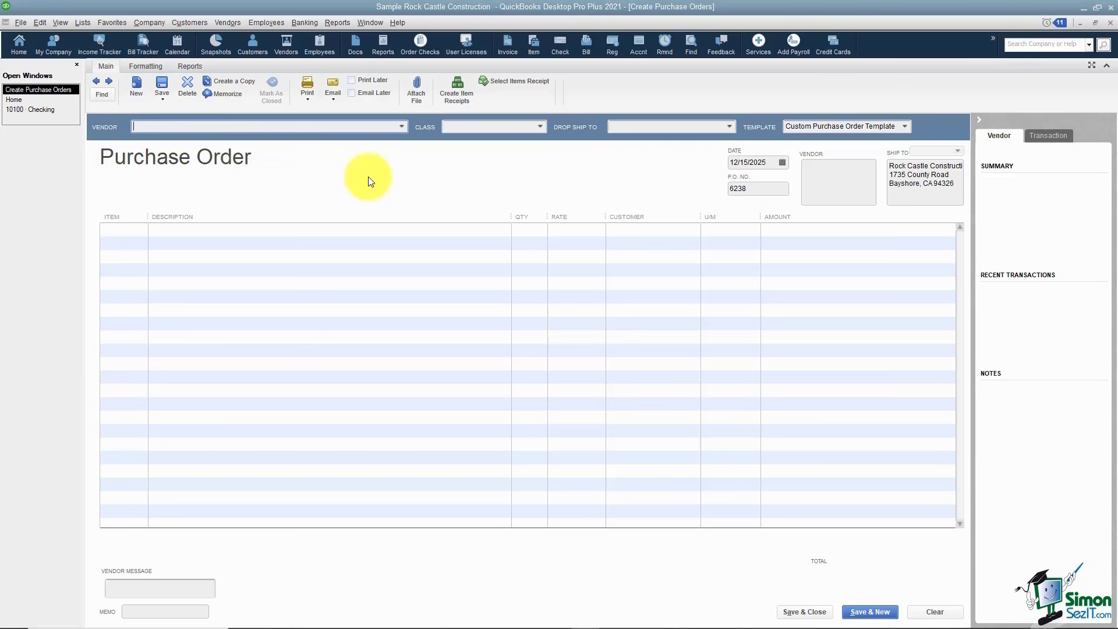
text(Perry Windows & Doors)
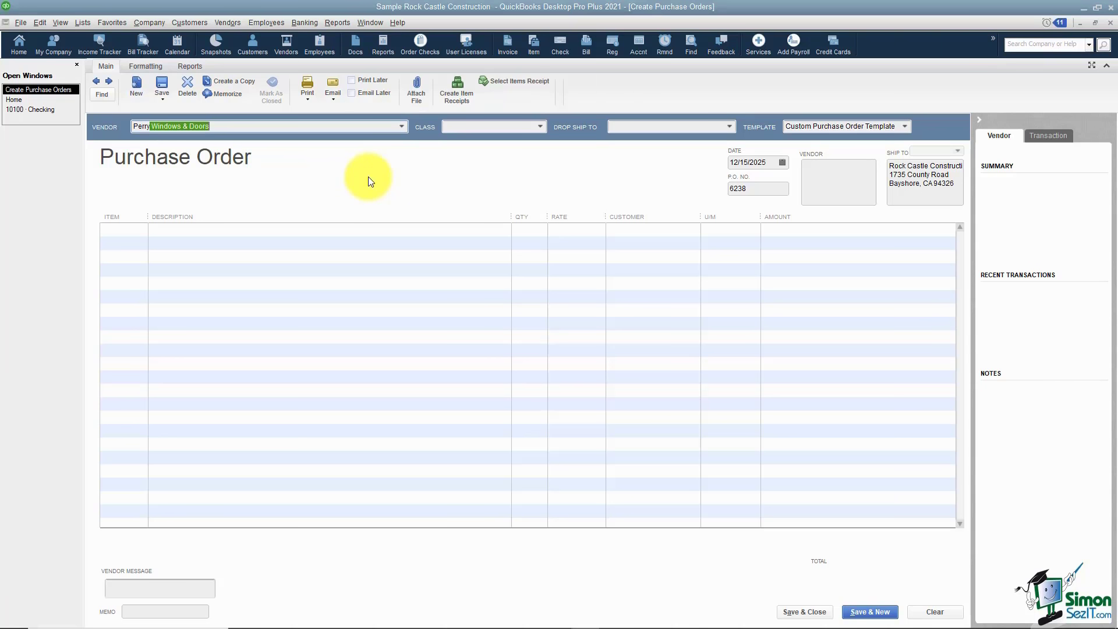
key(Tab)
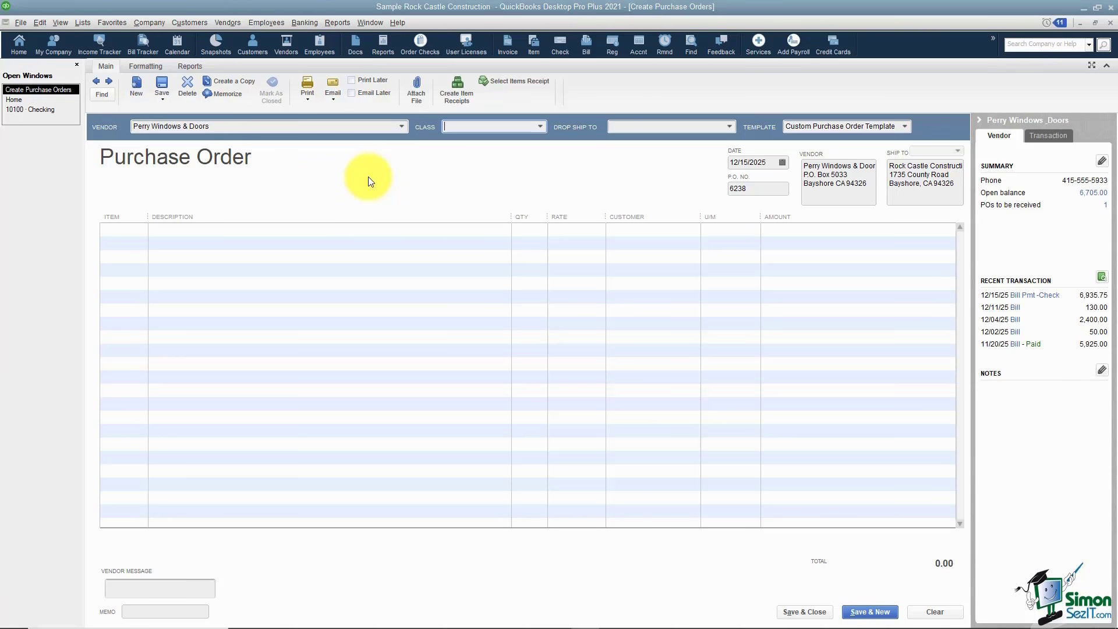
click(540, 126)
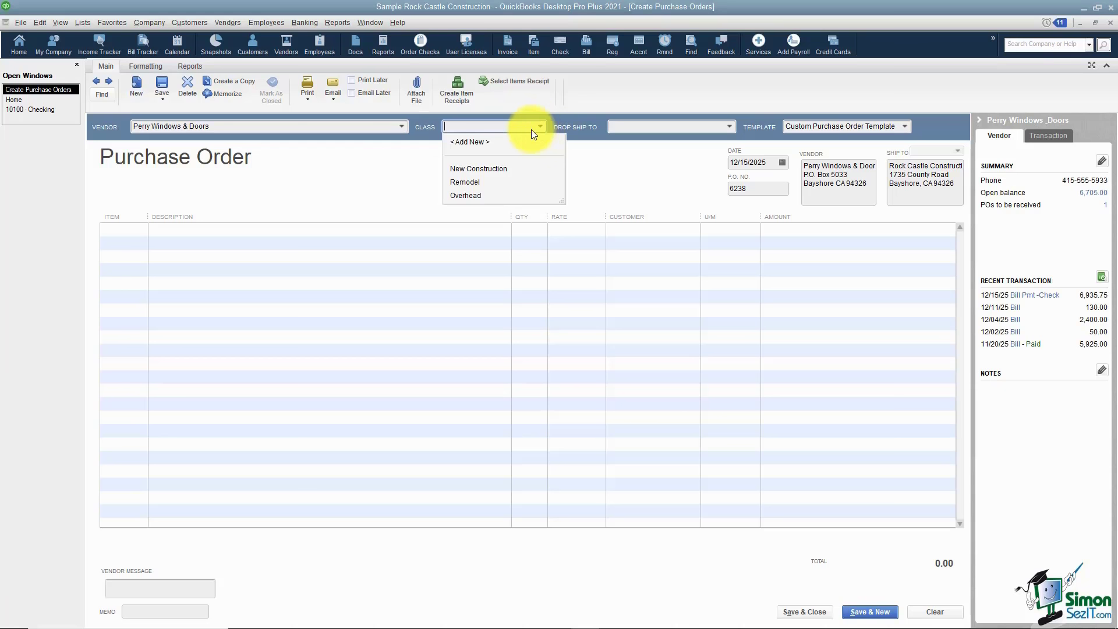
click(474, 182)
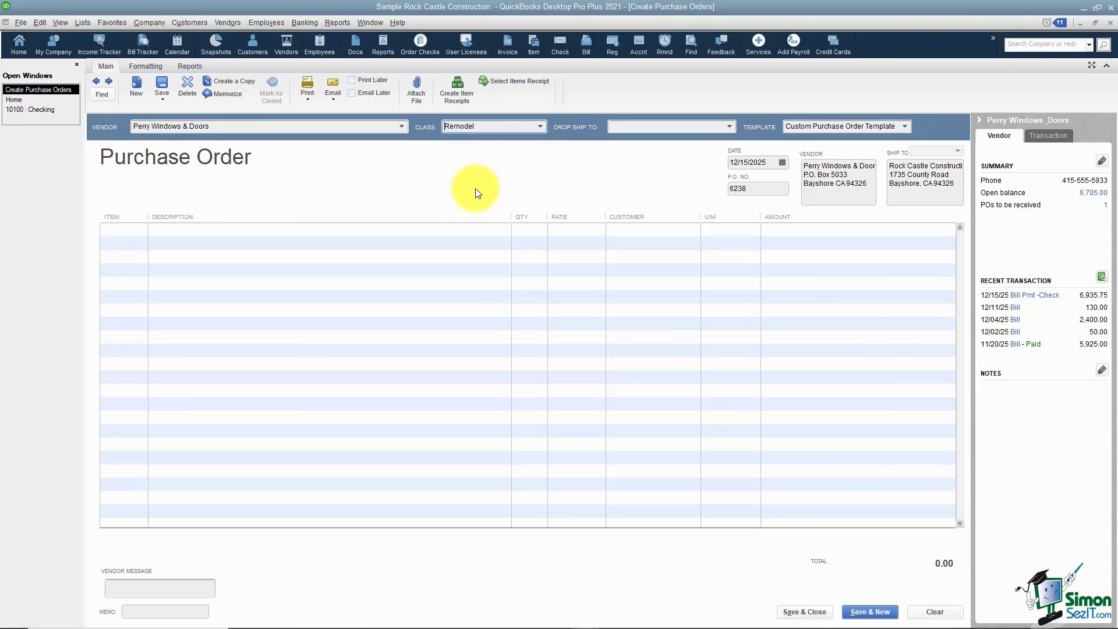
Leave drop-ship blank, keep the Custom Purchase Order Template, and date the order 12/23/2025
click(731, 127)
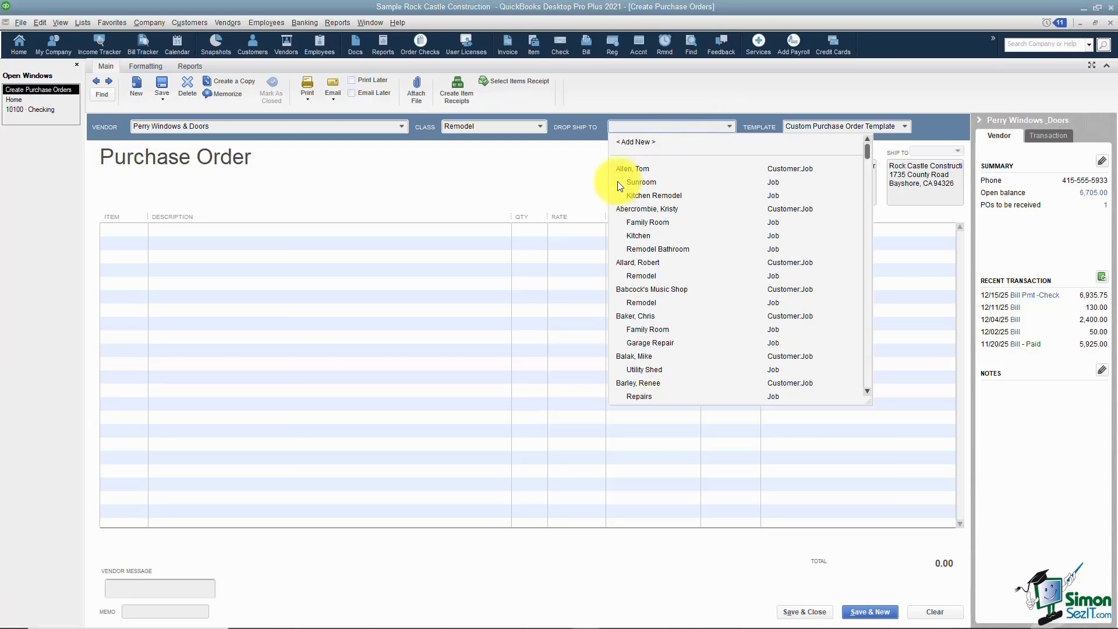
click(574, 182)
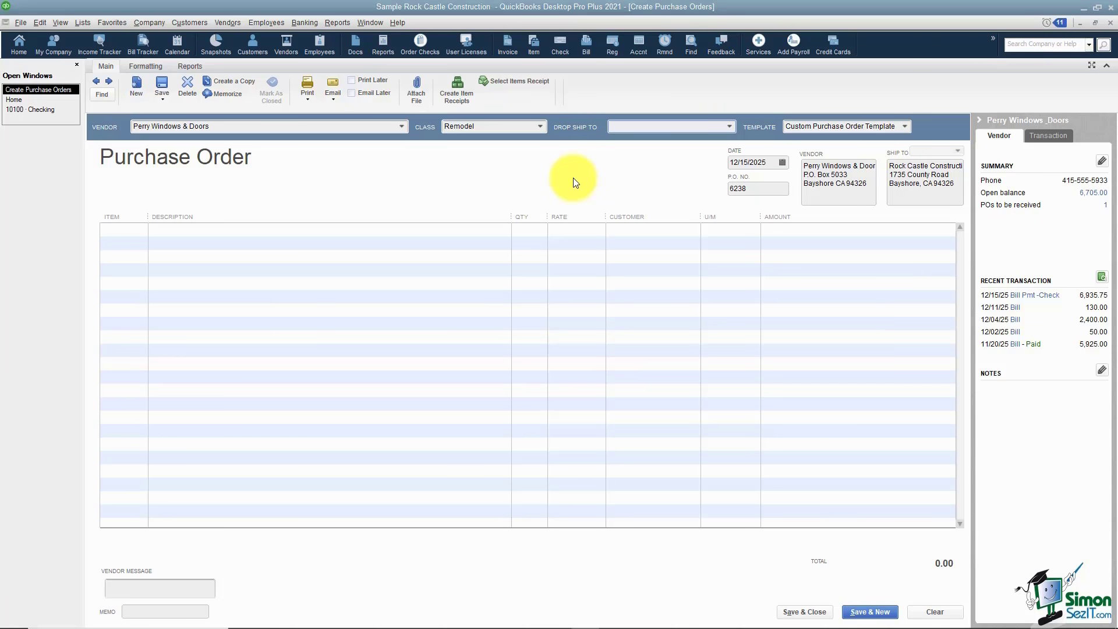
click(909, 126)
click(904, 140)
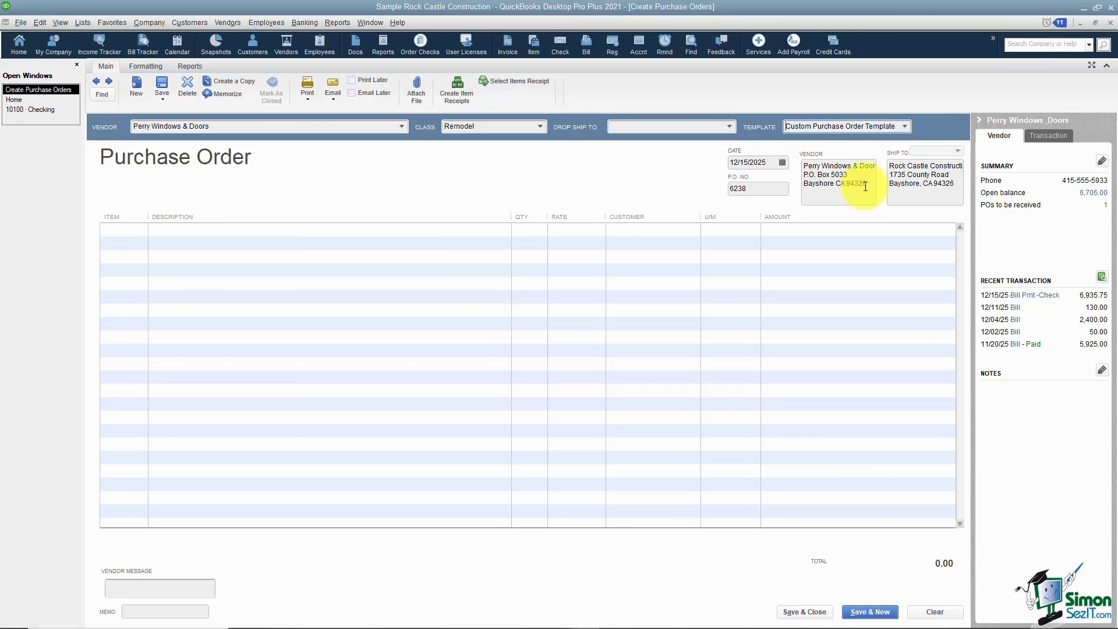
click(782, 164)
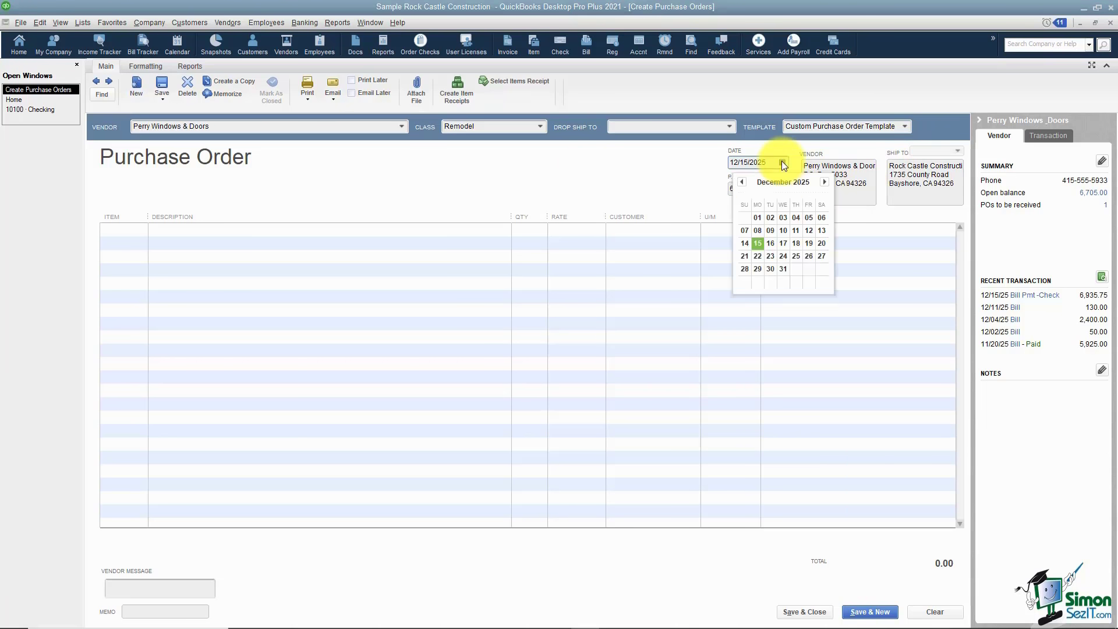
click(773, 258)
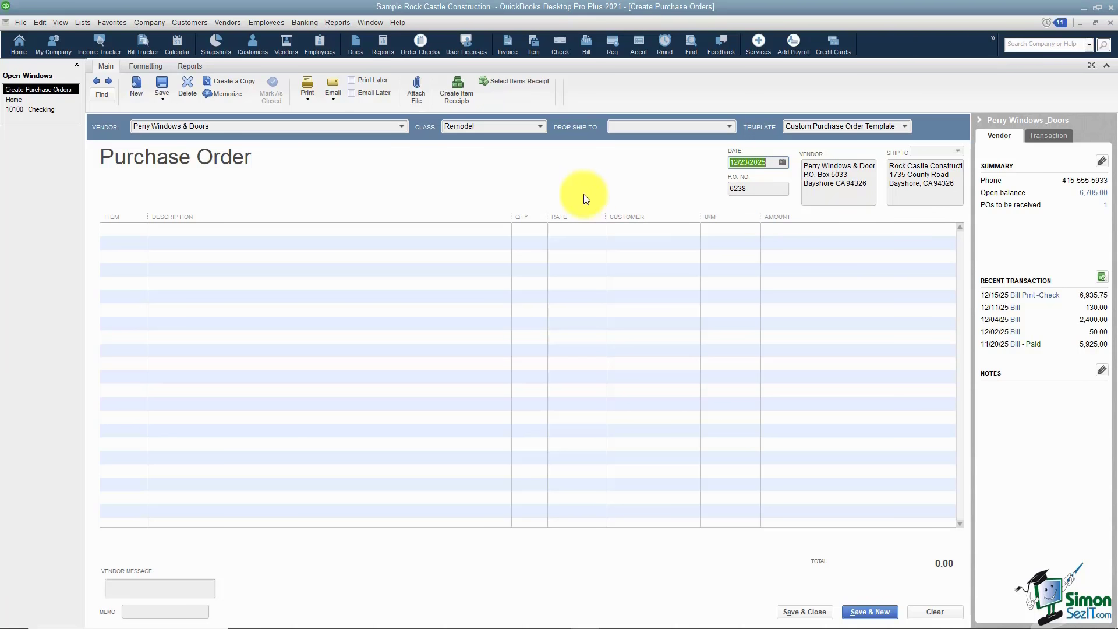
Add a Screen Door line with quantity 7 at rate 30.00, leaving Customer blank
drag(149, 215, 213, 215)
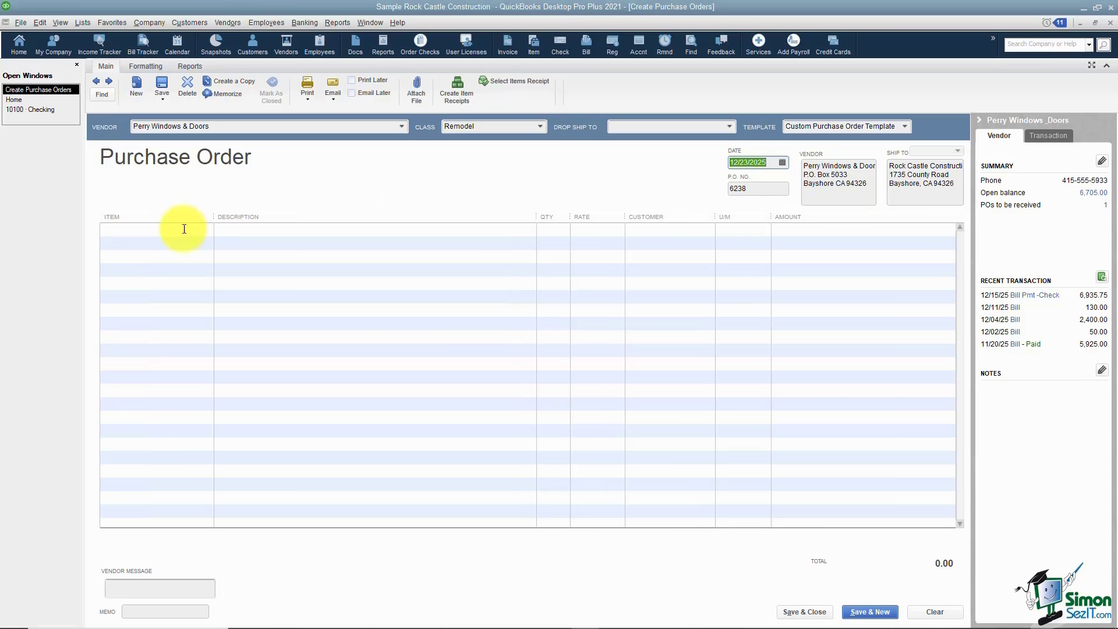
click(187, 230)
text(Screen Door)
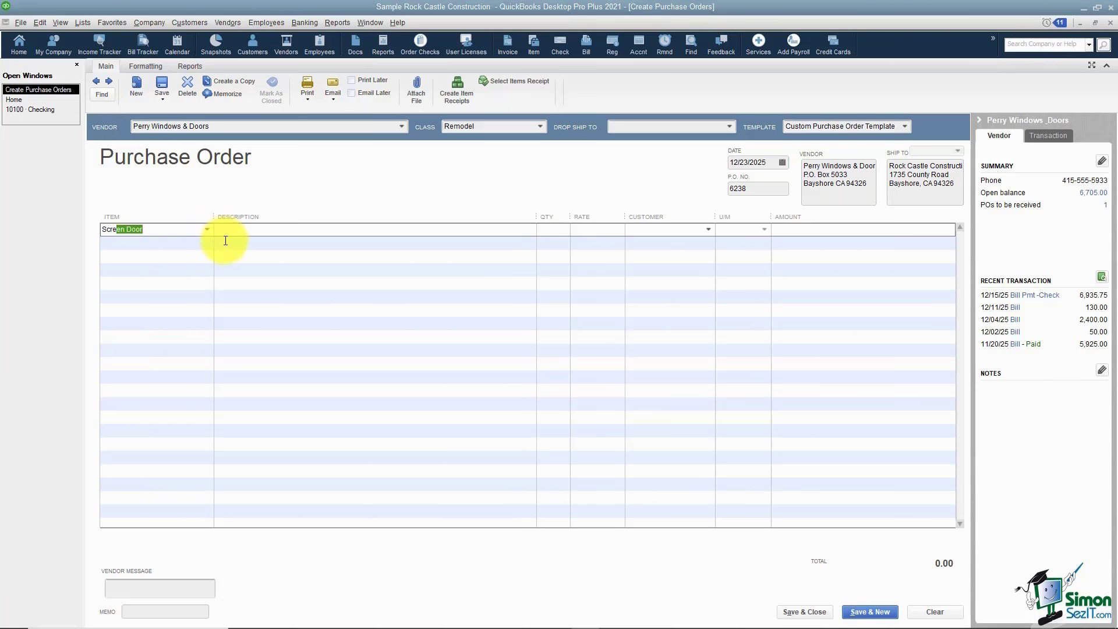
key(Tab)
key(Tab)
text(7)
key(Tab)
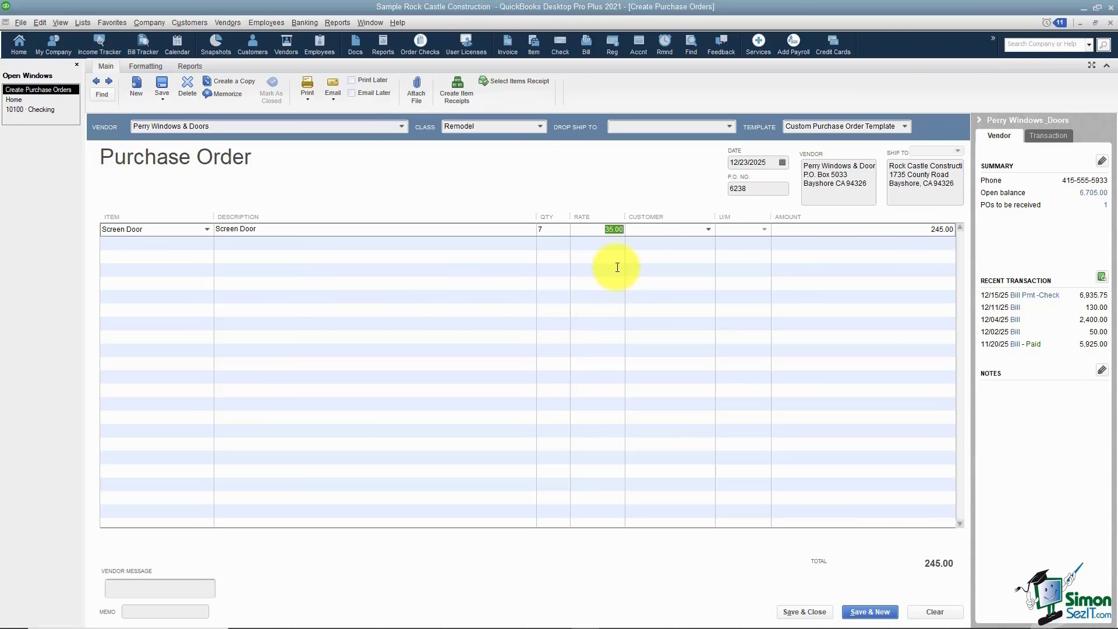
text(30)
key(Tab)
key(Tab)
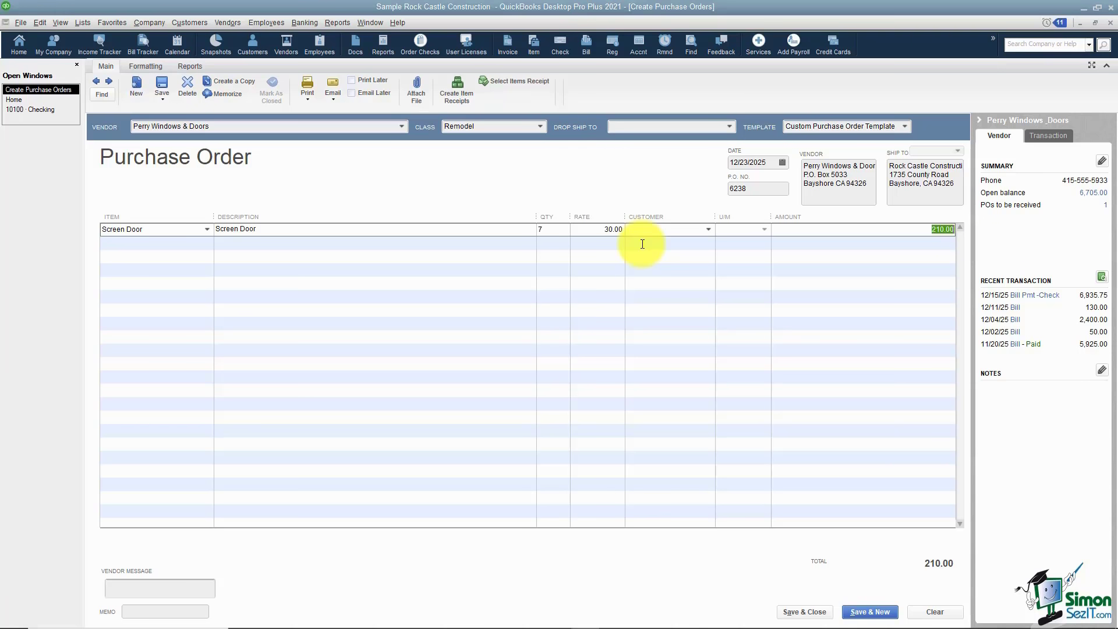
click(708, 229)
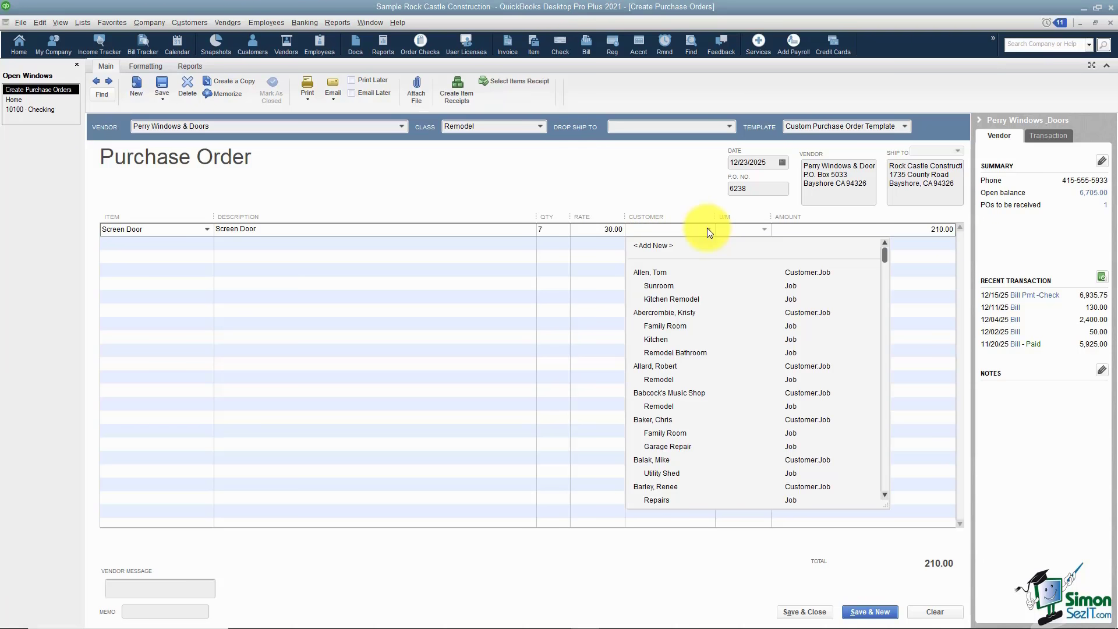
click(708, 230)
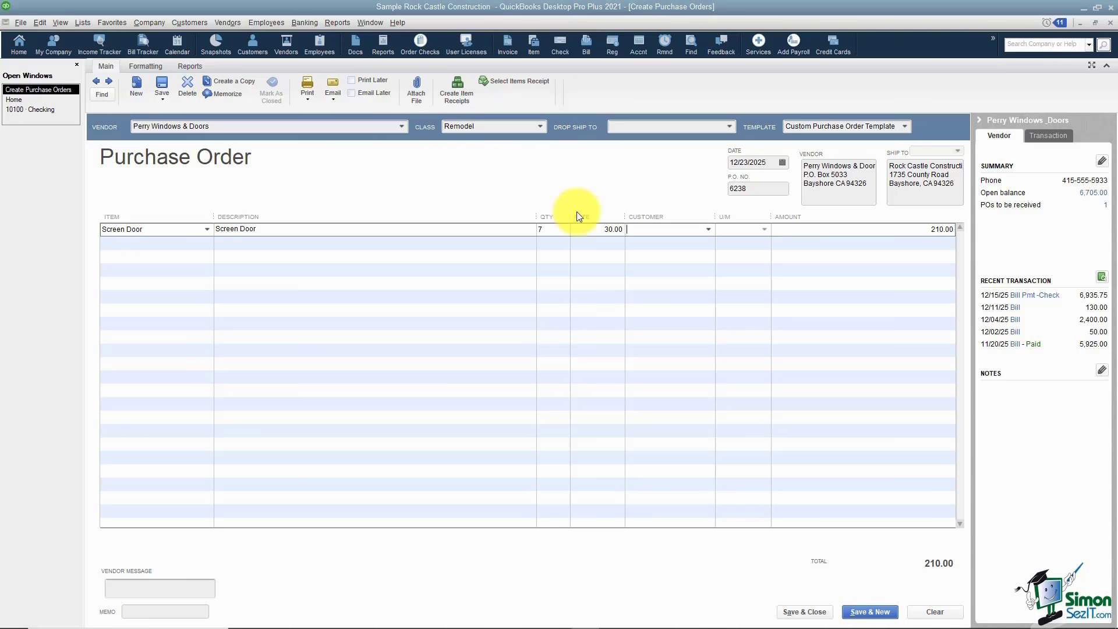
Save and close the Perry Windows & Doors purchase order
click(804, 612)
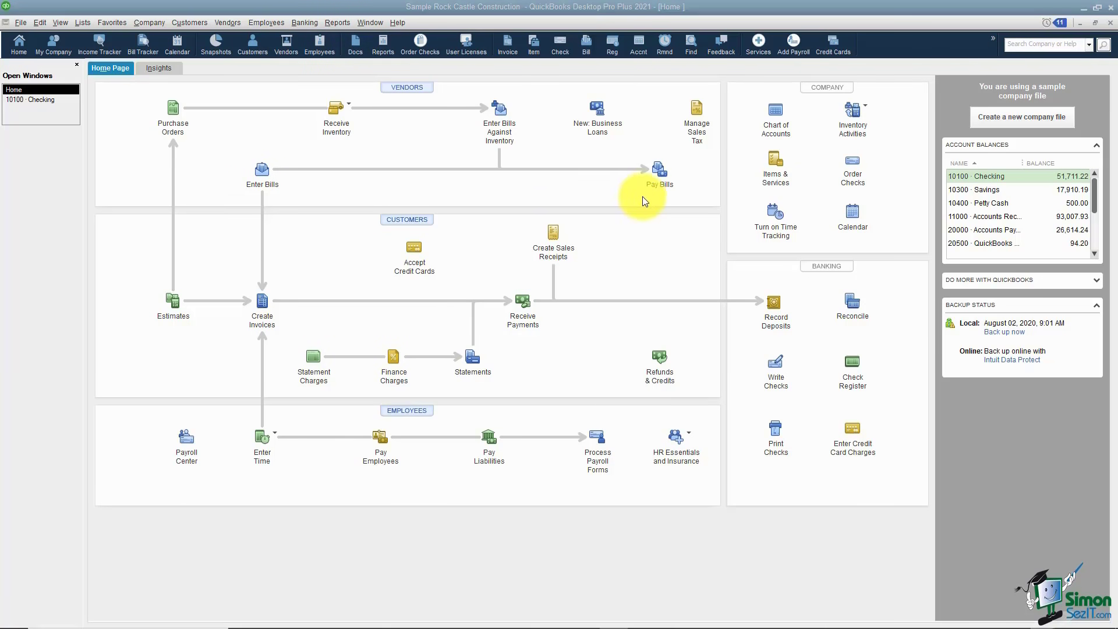
Check Screen Door's on-hand stock in Items & Services, then show Home's Receive Inventory options
click(777, 181)
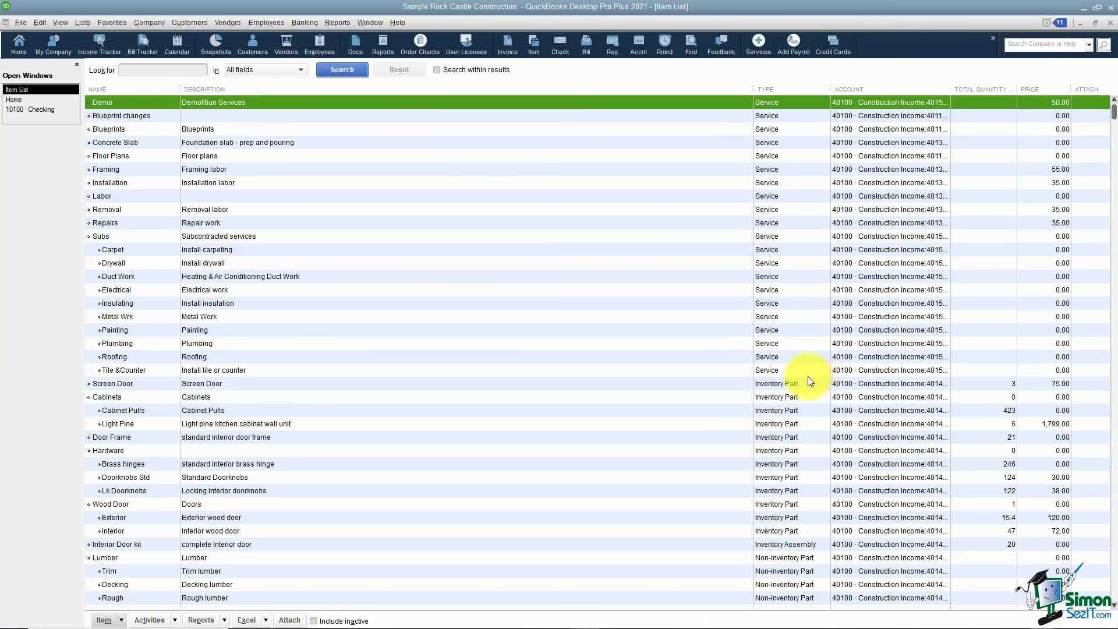
click(825, 385)
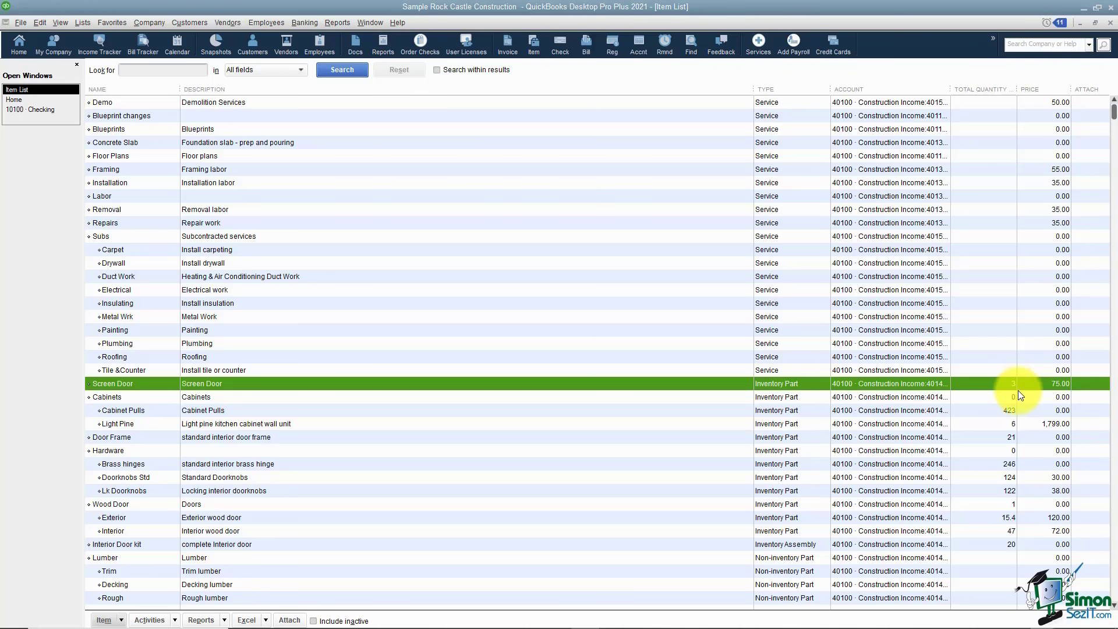
click(50, 100)
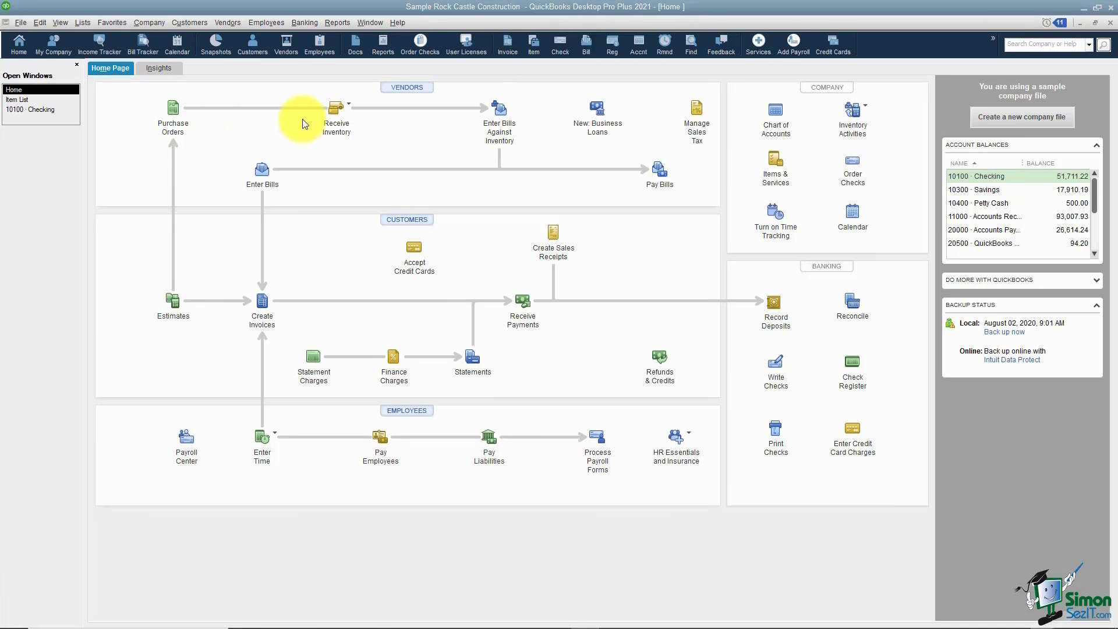
click(349, 105)
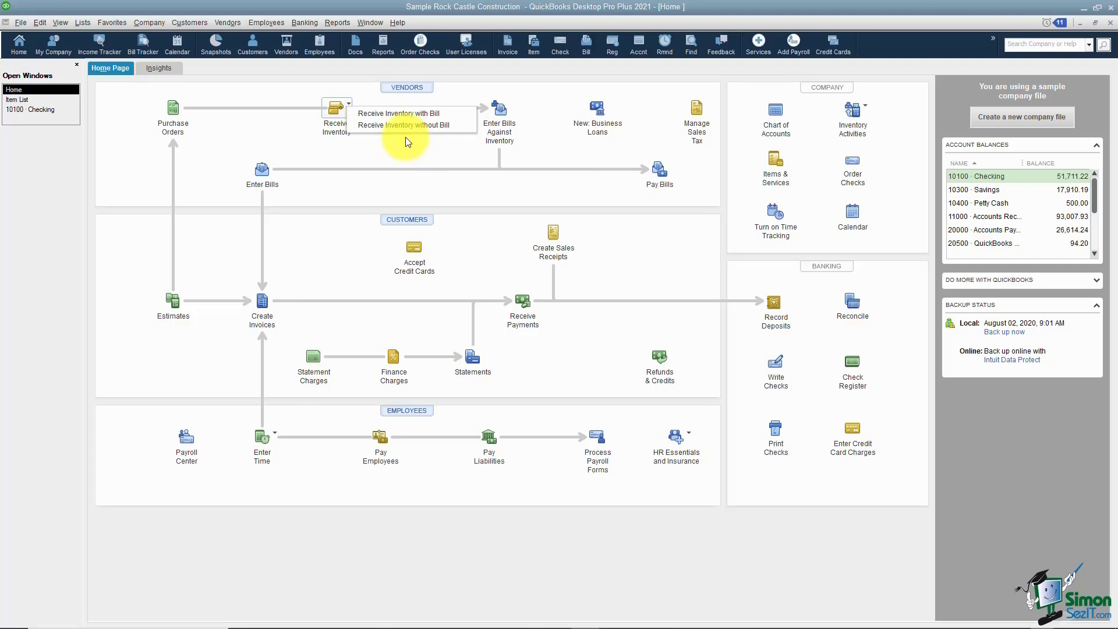
Start an item receipt without a bill for vendor Perry Windows & Doors
click(408, 128)
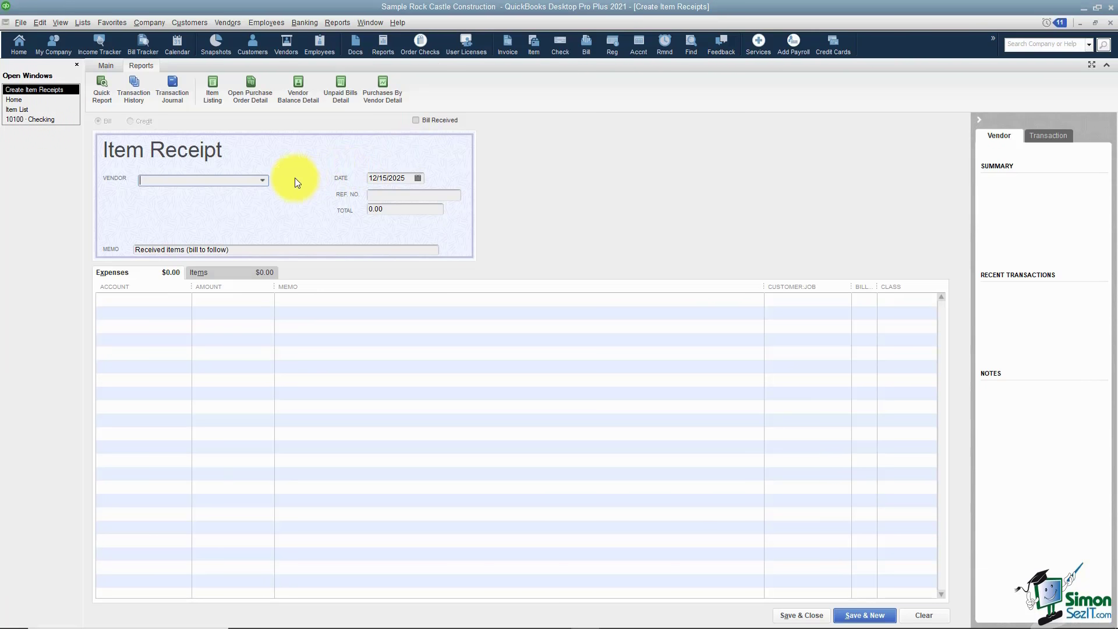
text(Perry Windows & Doors)
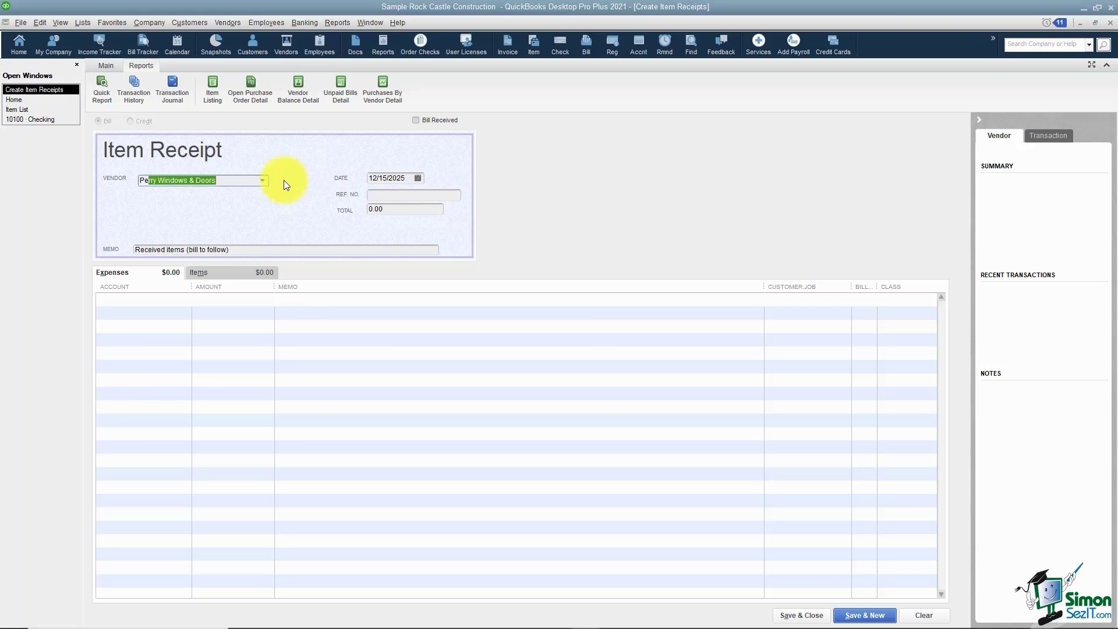
key(Tab)
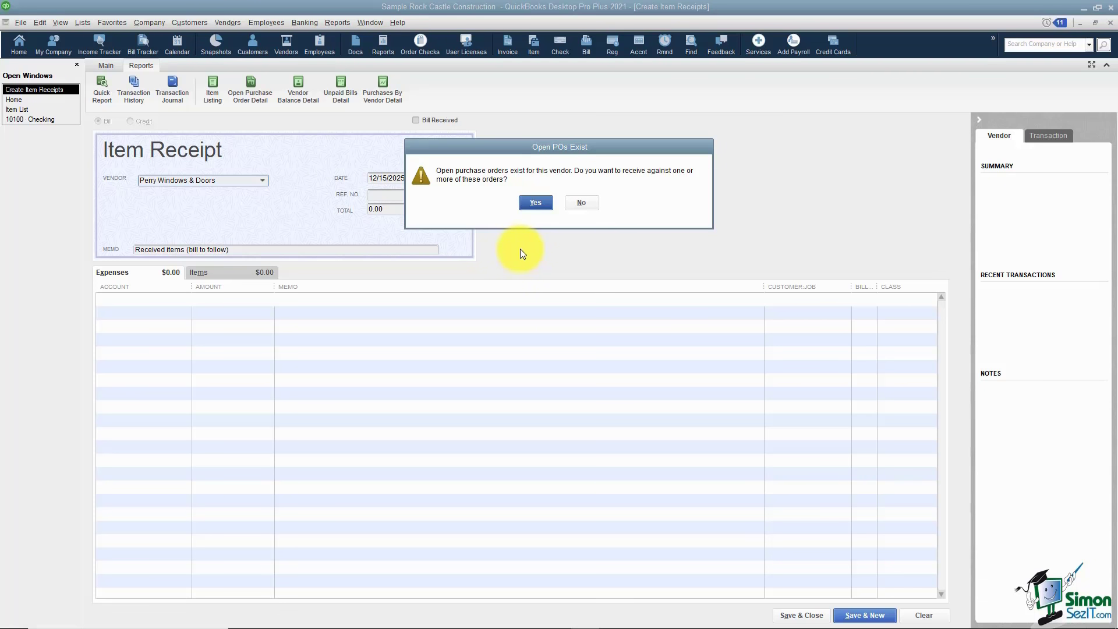
Receive against purchase order 6238 instead of 6219
click(537, 203)
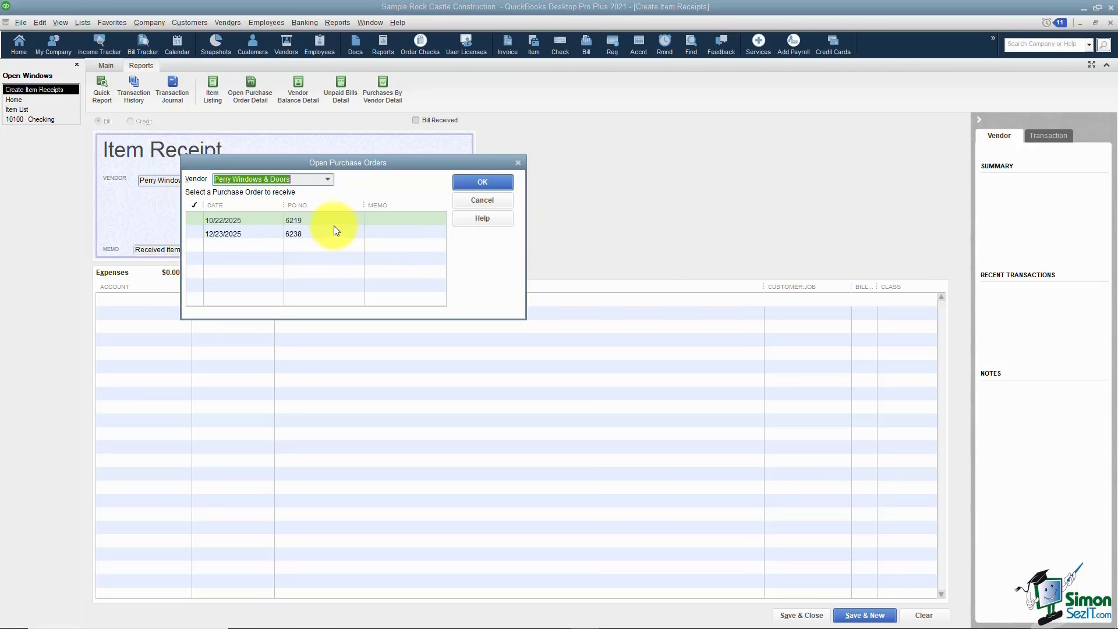
click(197, 220)
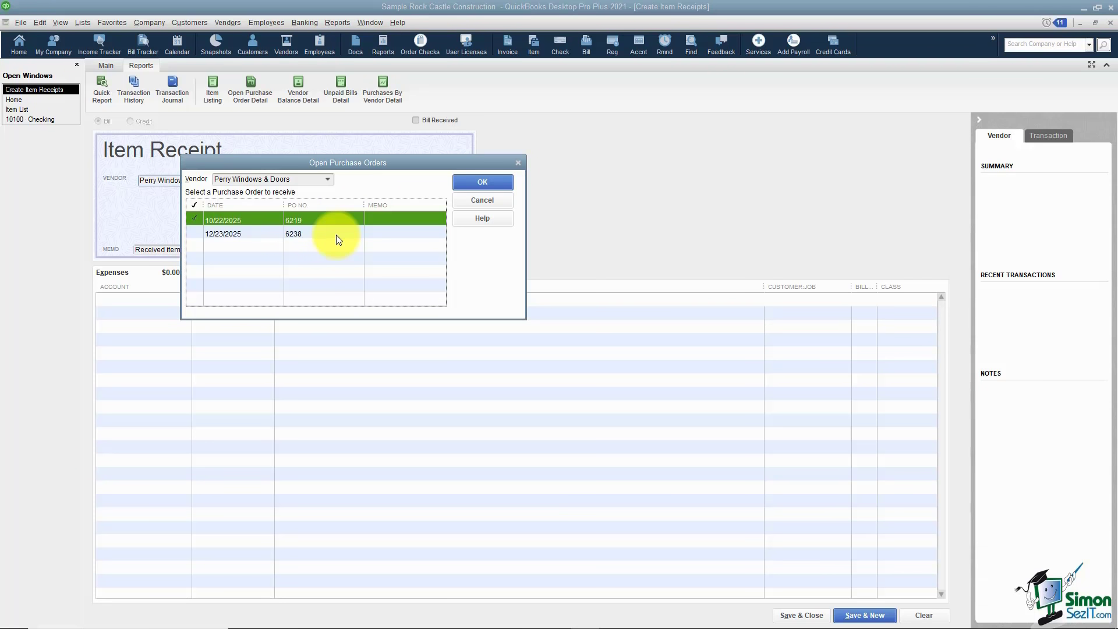
click(469, 186)
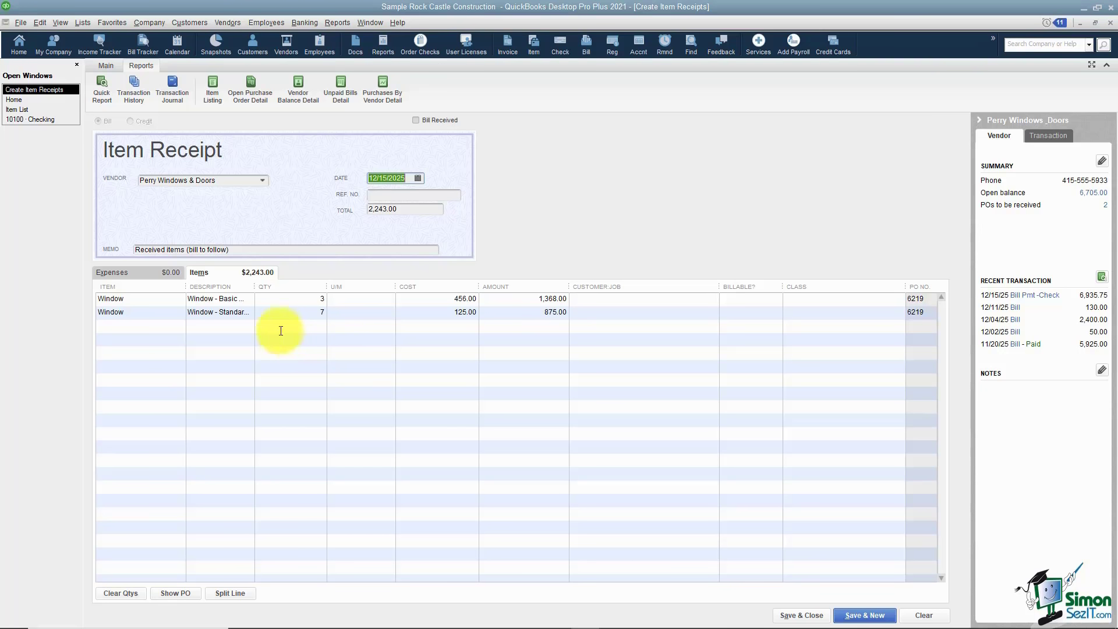
click(110, 62)
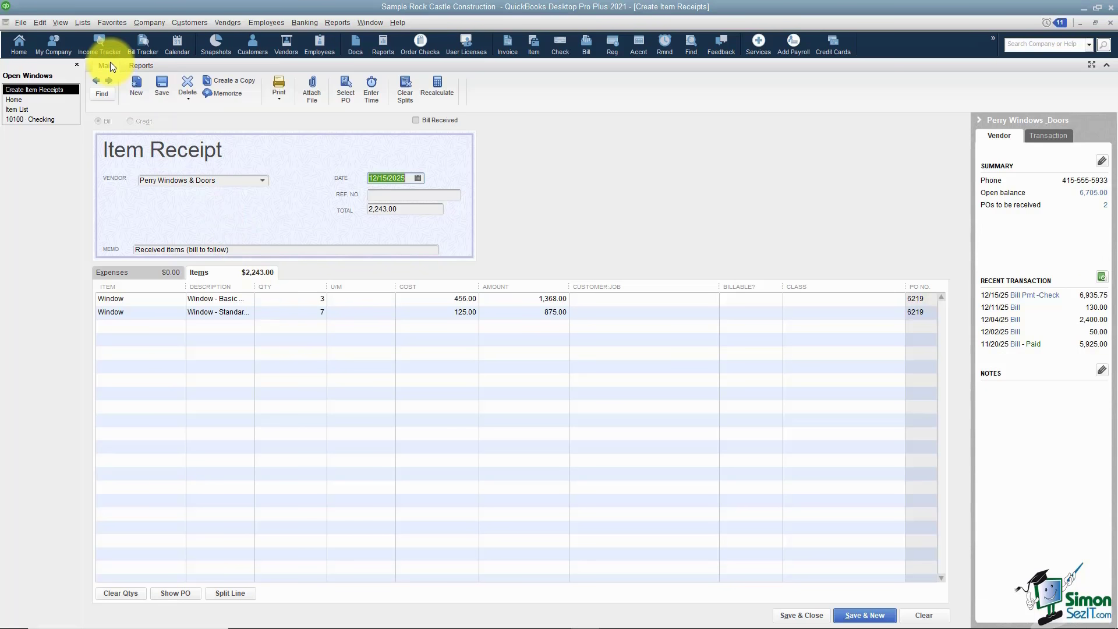
click(346, 93)
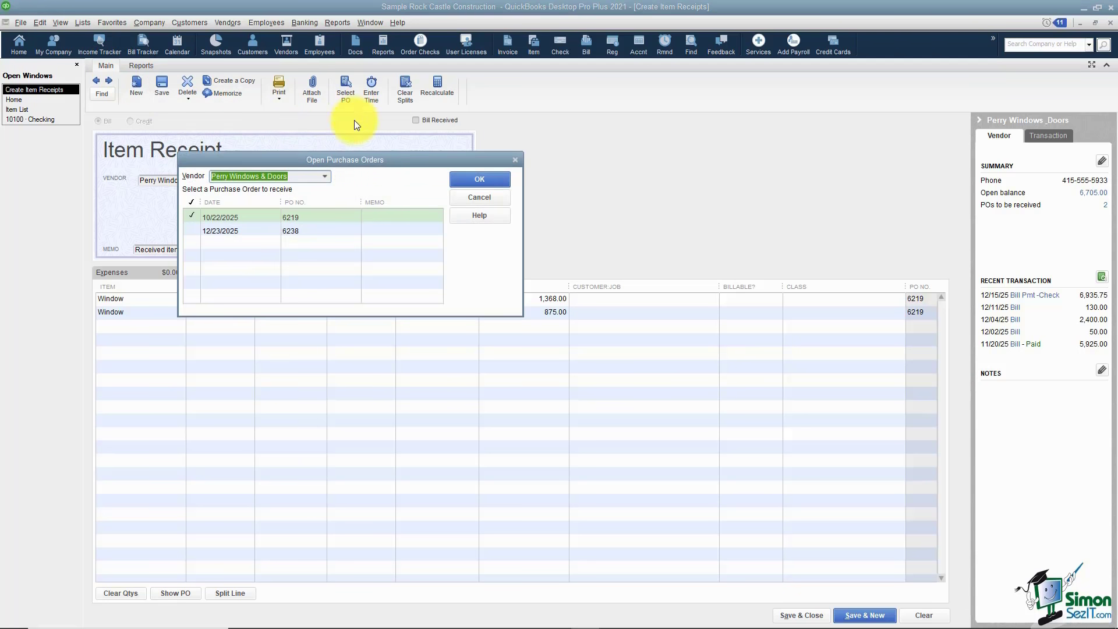
click(194, 215)
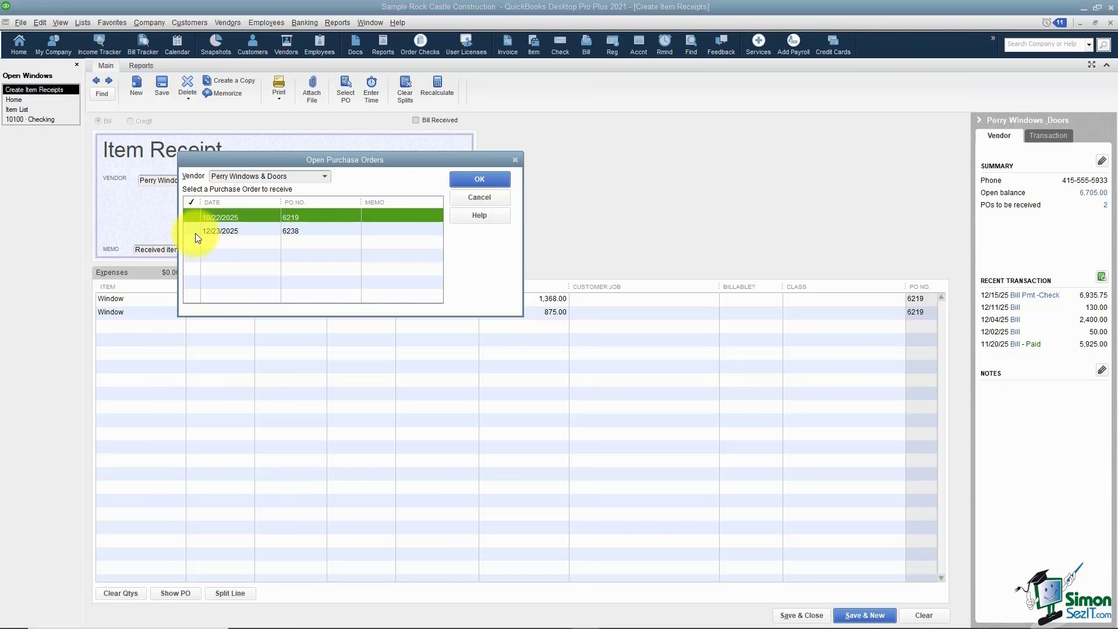
click(195, 232)
click(467, 179)
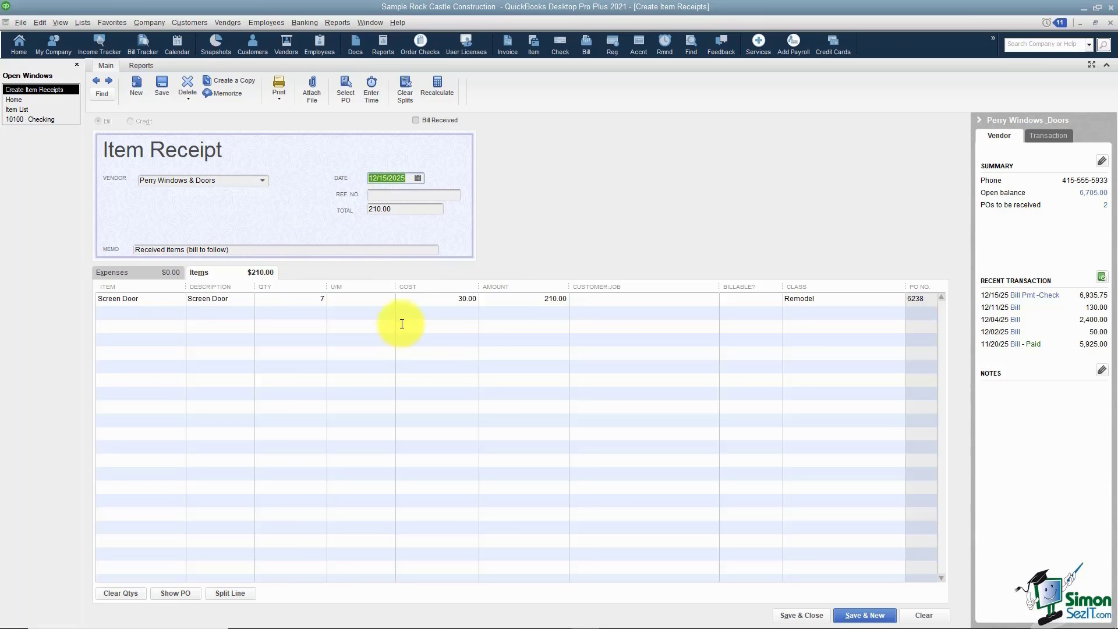
Date the item receipt 01/06/2026 and save it
click(418, 179)
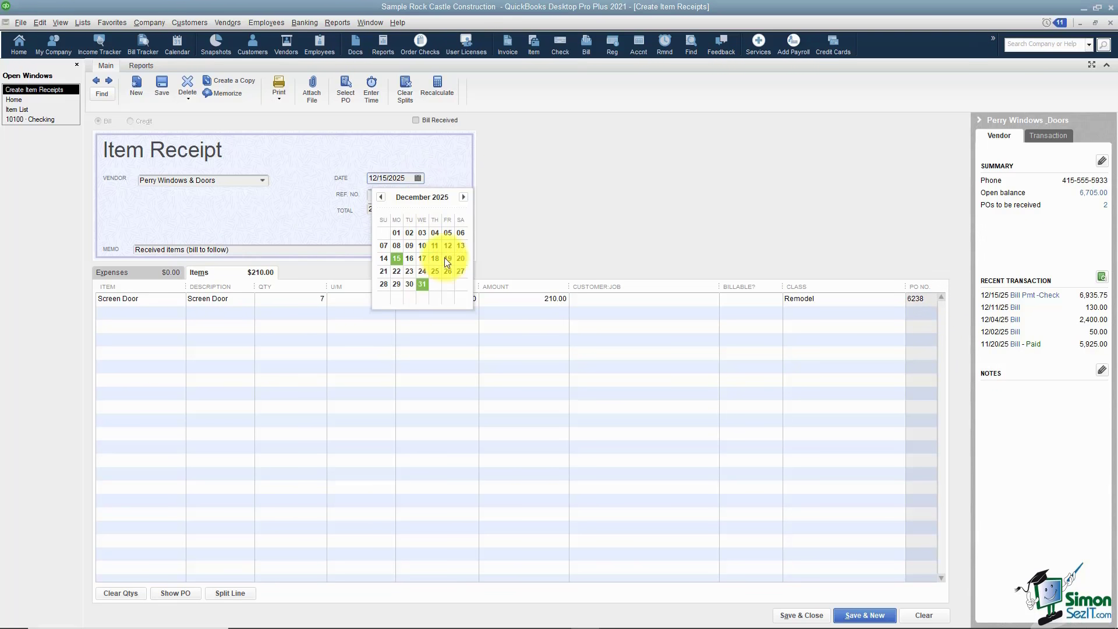
click(464, 197)
click(410, 245)
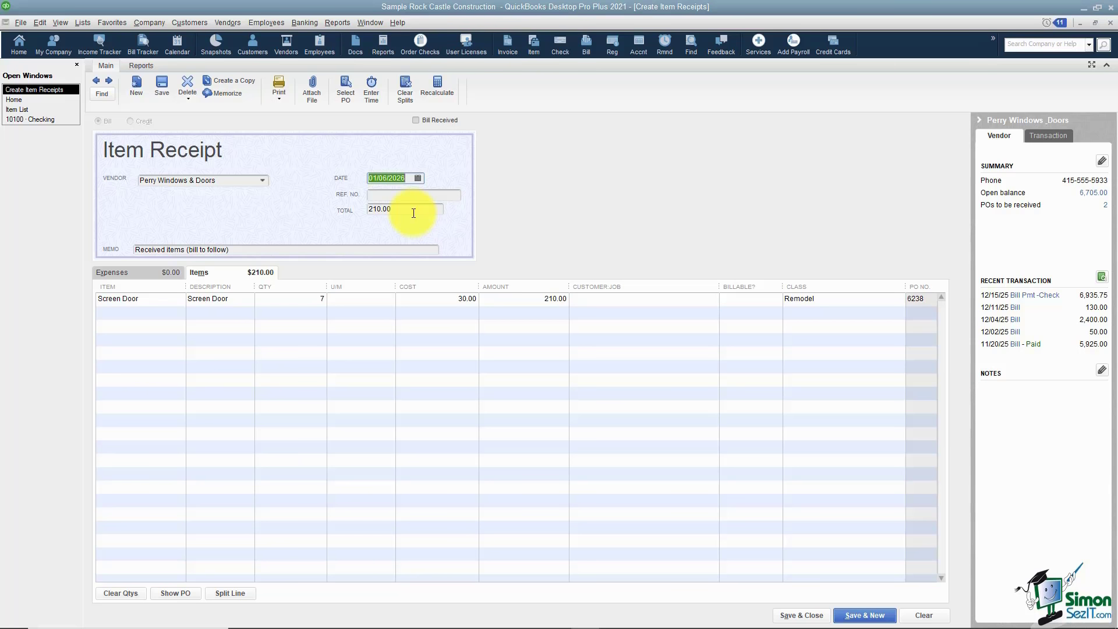
click(821, 618)
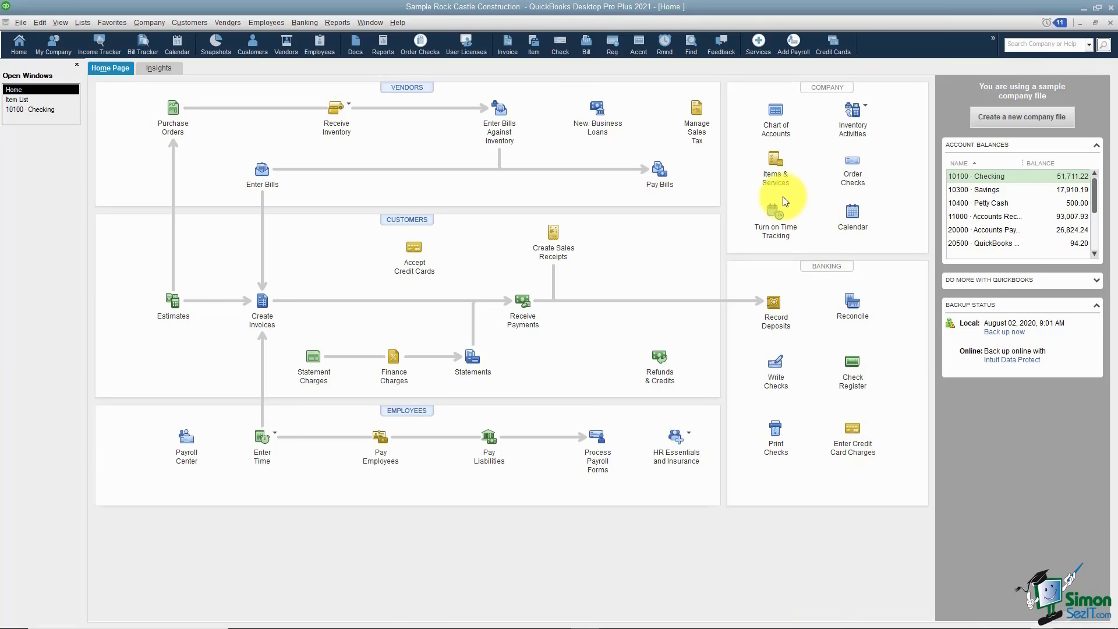
click(41, 100)
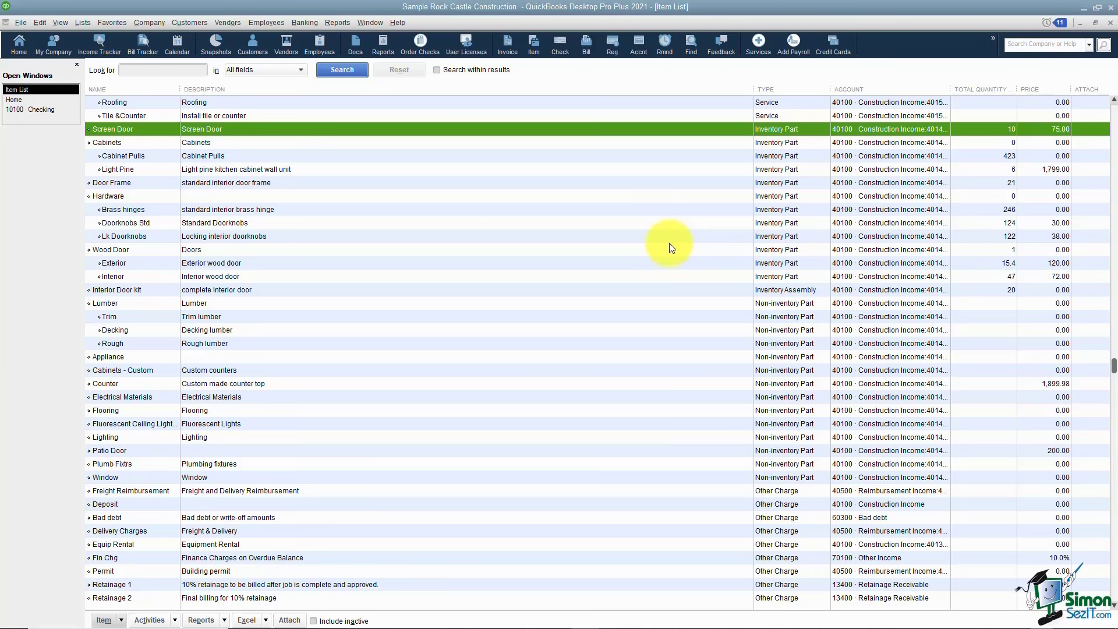
click(26, 100)
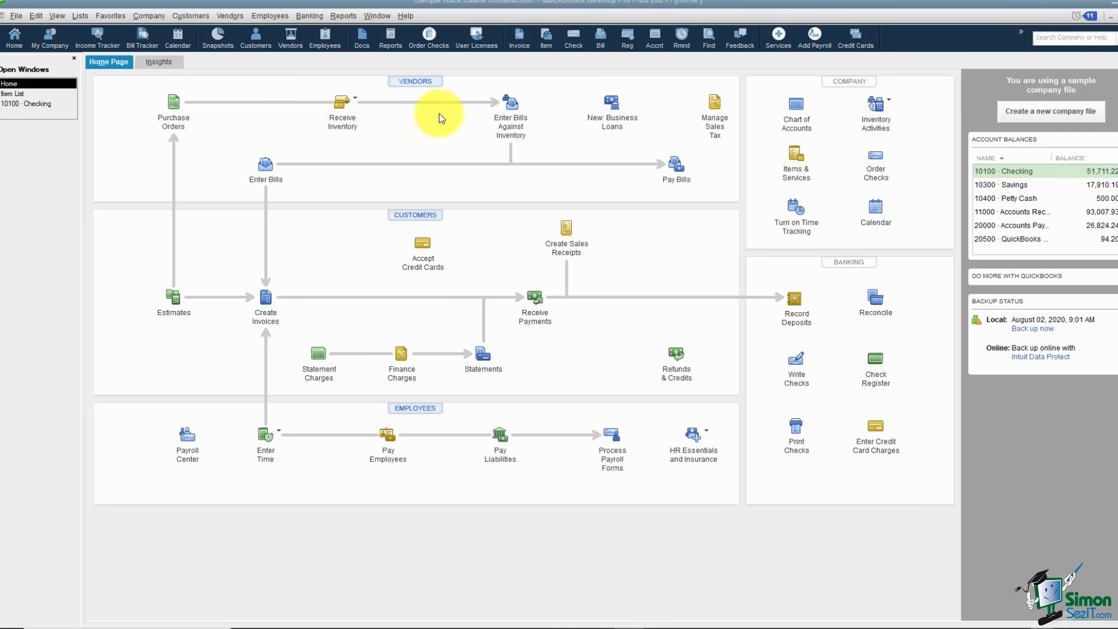
Create a bill for Perry Windows & Doors from its 01/06/2026 item receipt
click(514, 129)
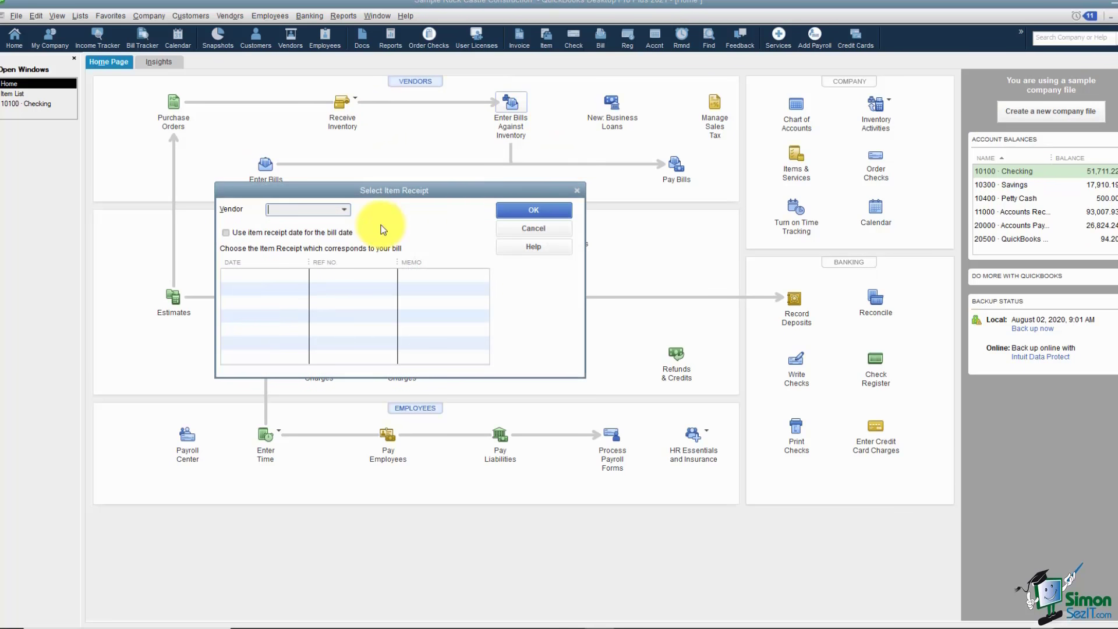
text(Perry)
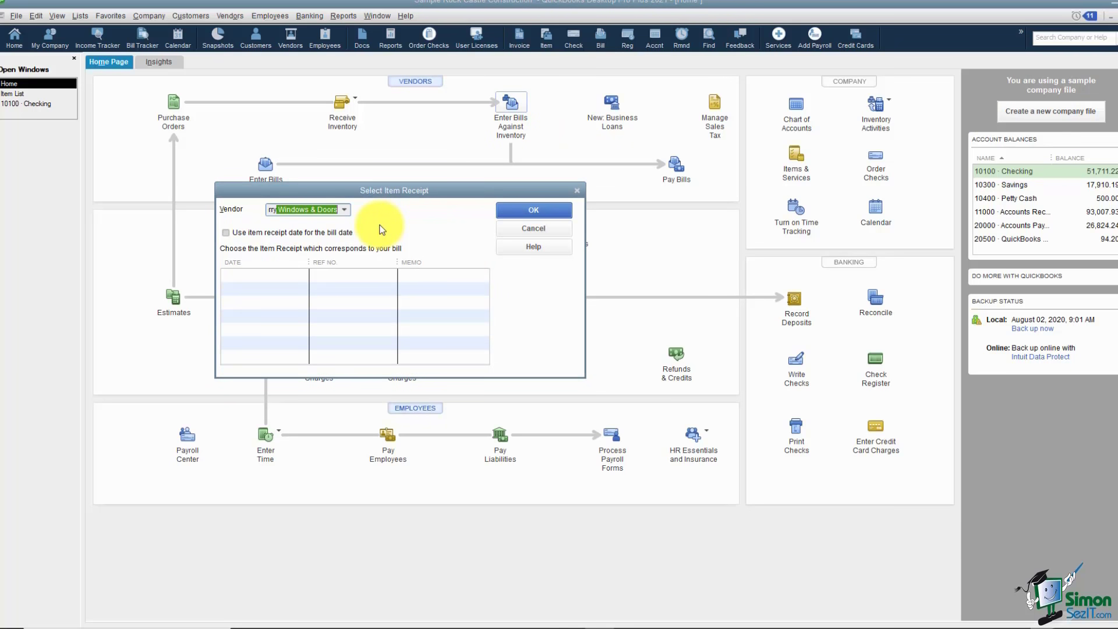
key(Tab)
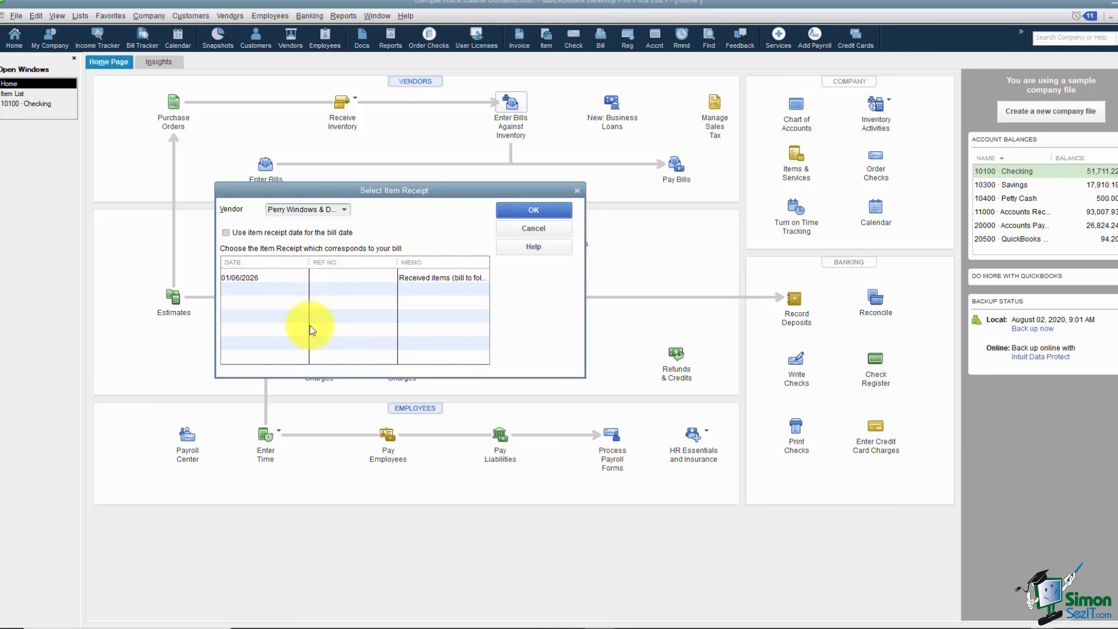
click(277, 279)
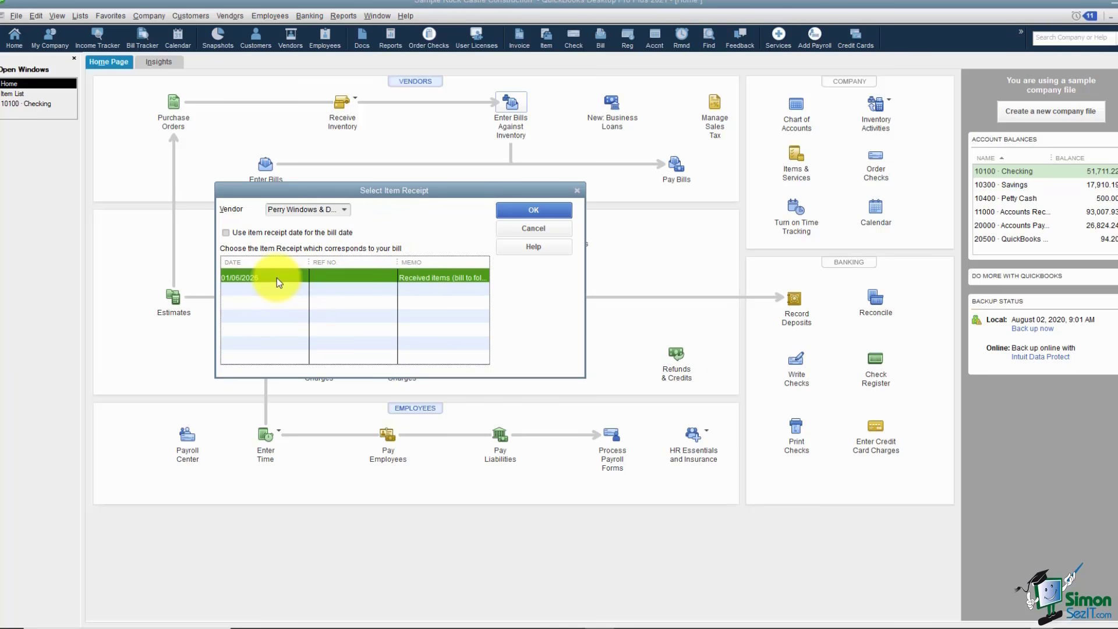
click(526, 214)
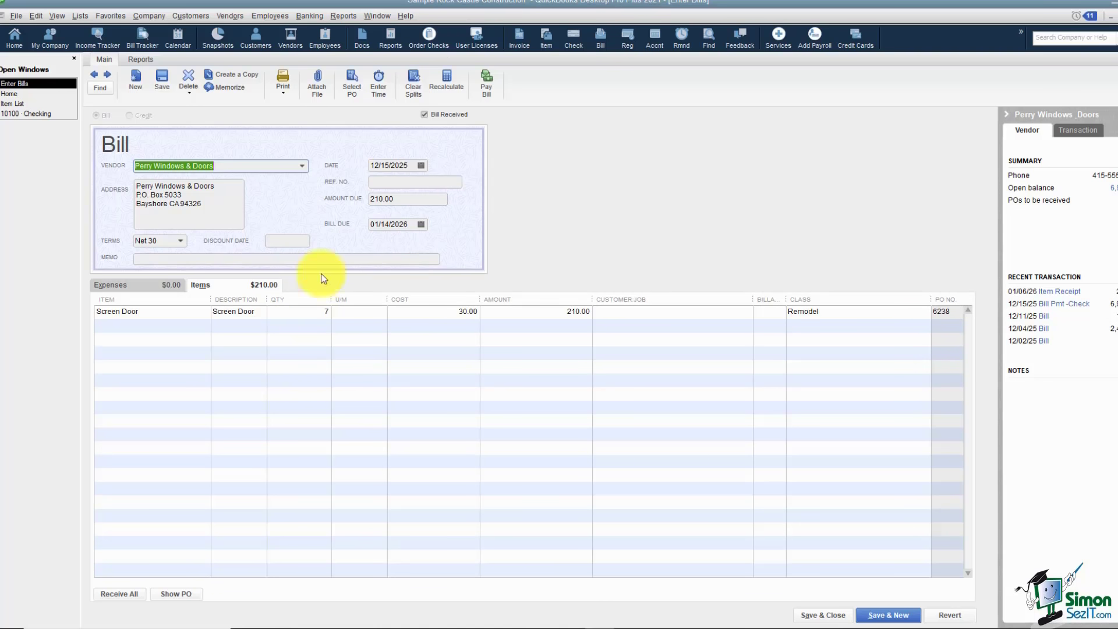
Date the bill 01/29/2026, enter Ref. No. 4589, and set Amount Due to 235.00
click(420, 165)
click(468, 185)
click(442, 272)
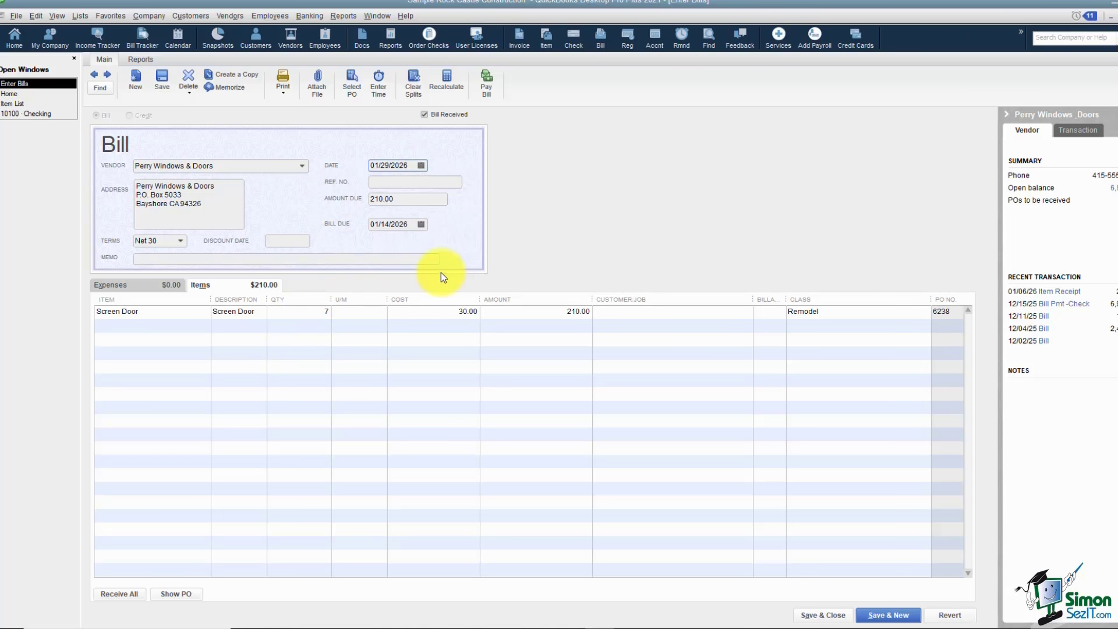
key(Tab)
text(4589)
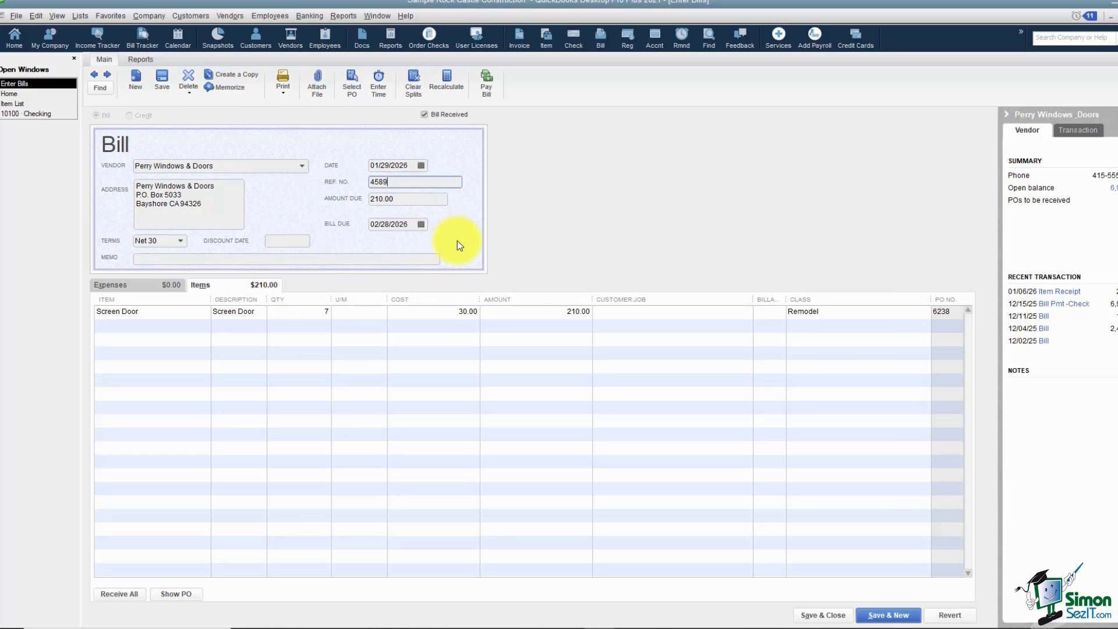
click(413, 199)
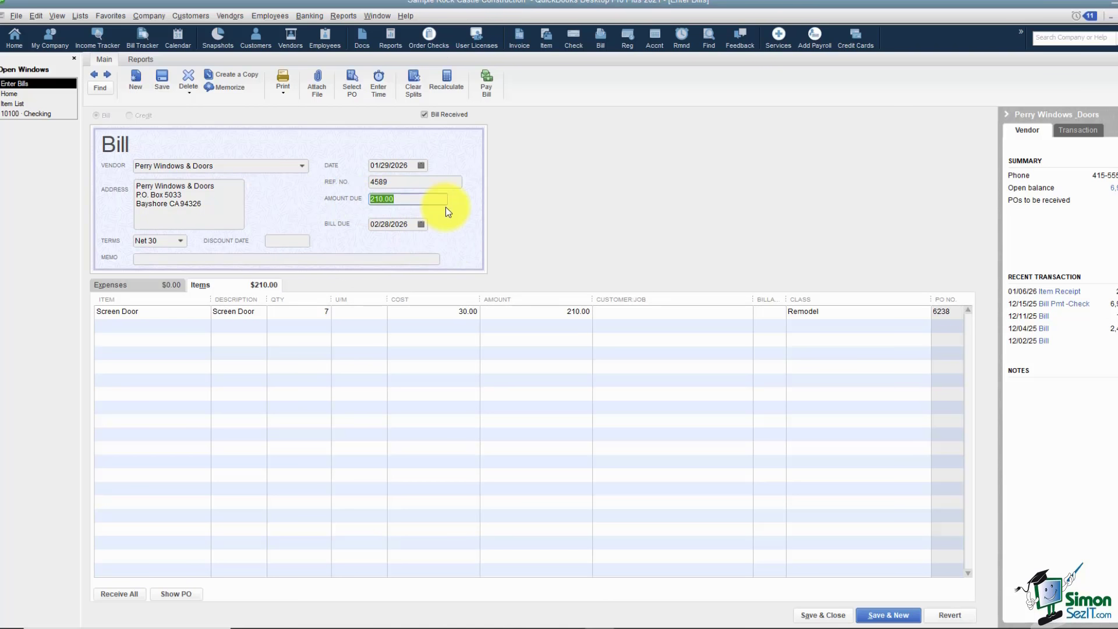
text(235.00)
key(Tab)
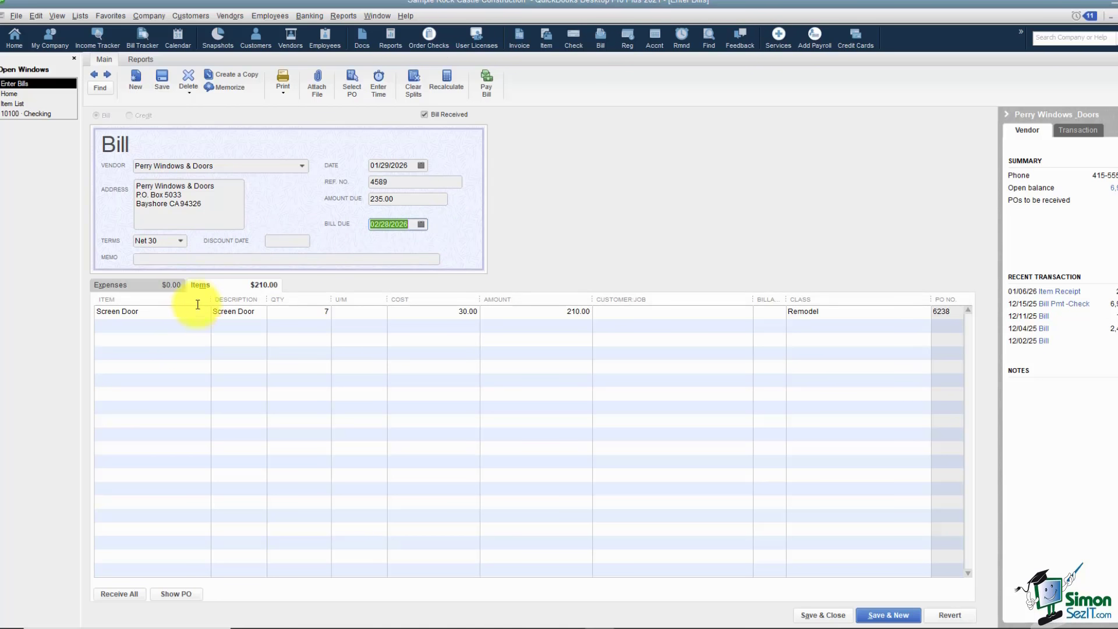
Add a Delivery Charge expense line charged to the Sunroom job
click(149, 284)
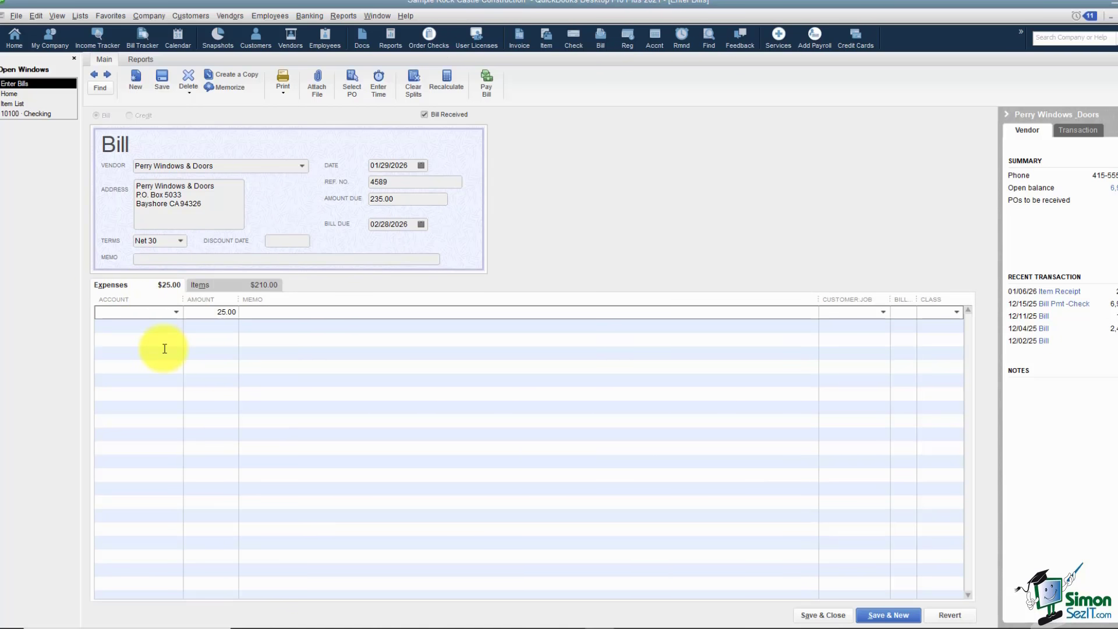
text(Delivery Charge)
key(Tab)
key(Tab)
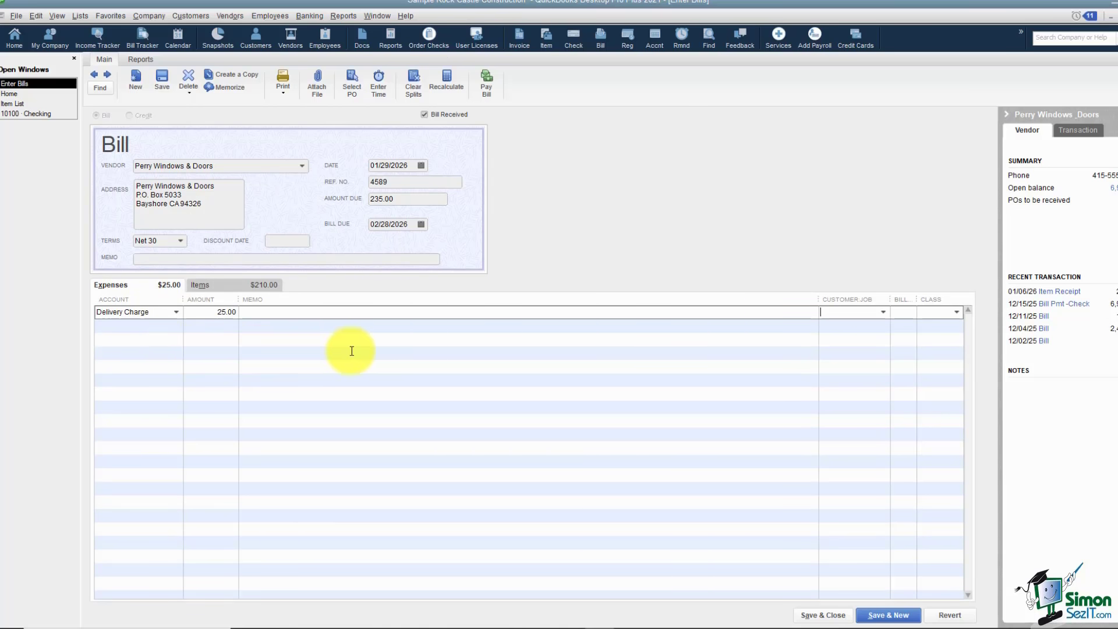
key(Tab)
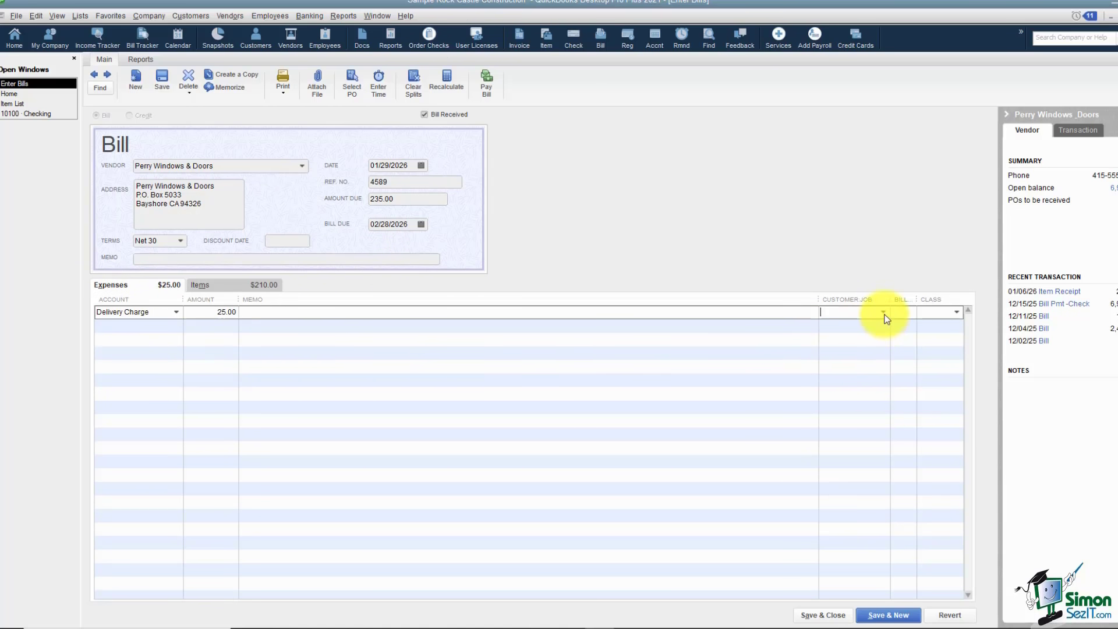
click(885, 313)
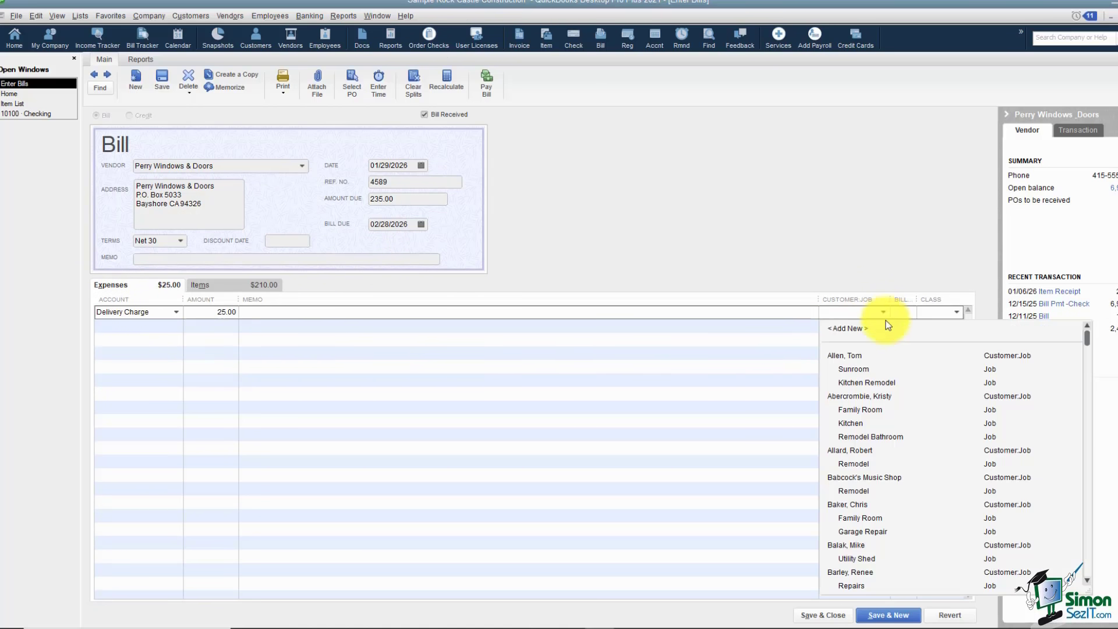
click(869, 370)
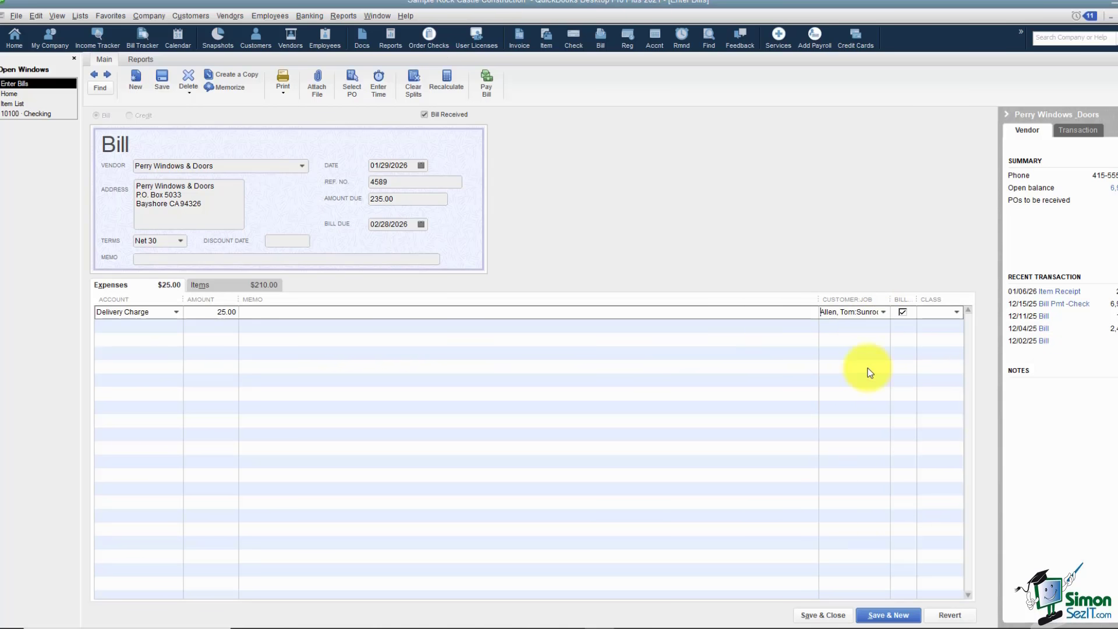
Charge the Screen Door item line to the Sunroom job
click(239, 286)
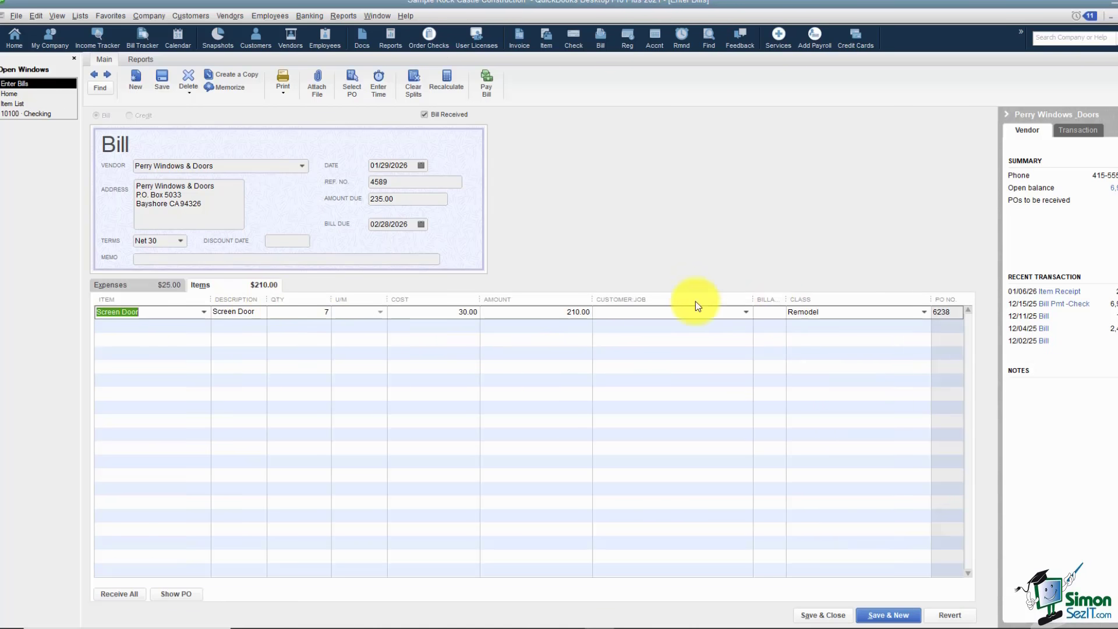
click(748, 315)
click(629, 368)
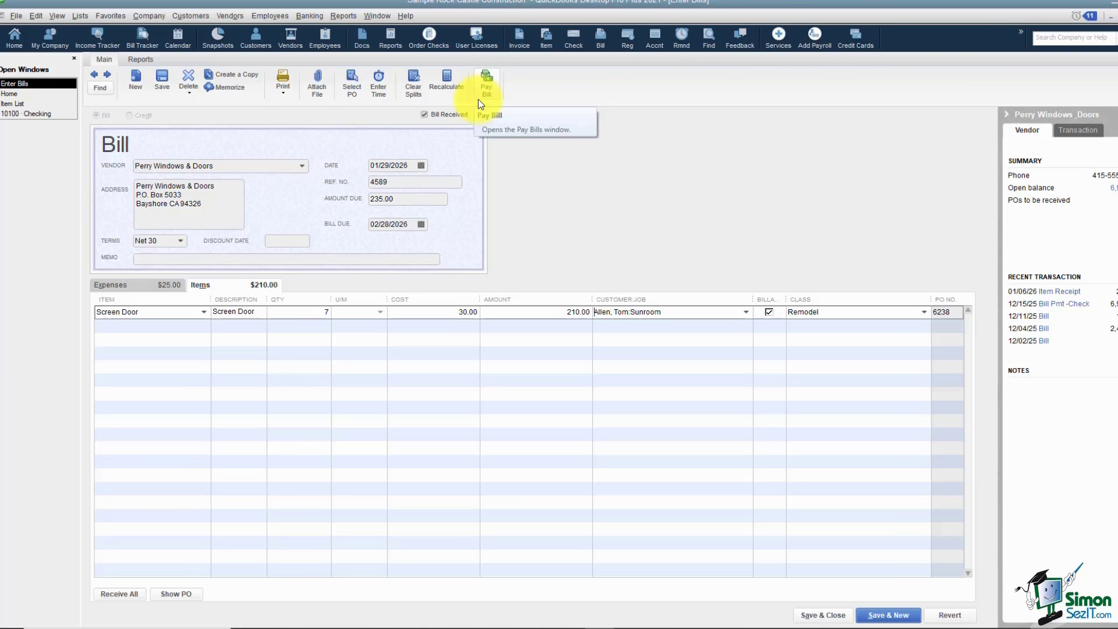
Show the Reports ribbon of the Enter Bills window
click(132, 60)
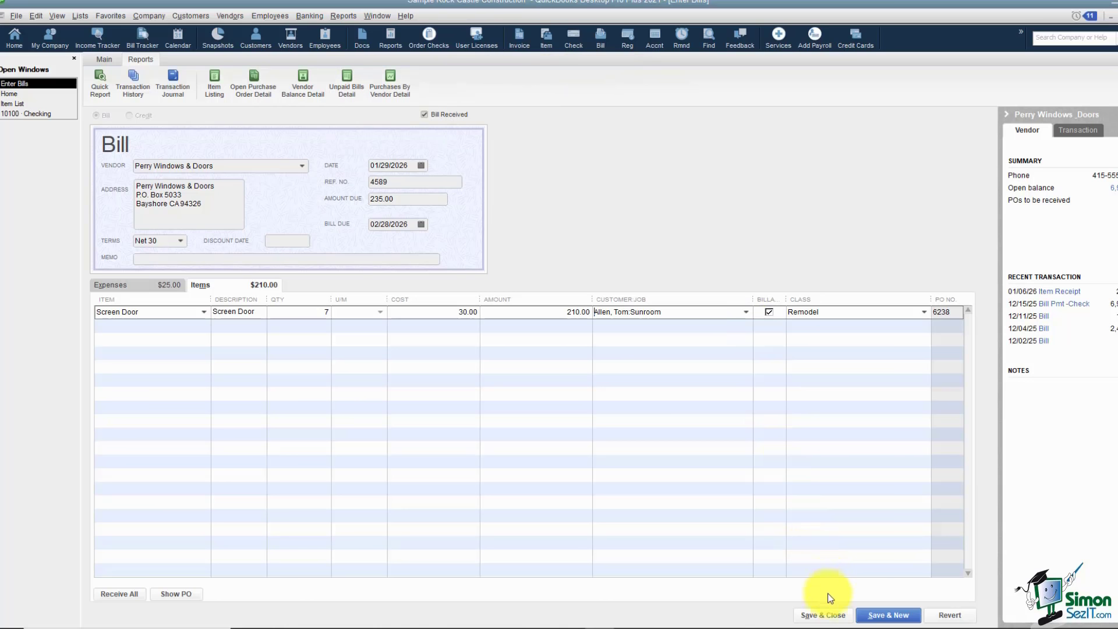
Save the Perry Windows & Doors bill, confirming the recording prompt, and open Pay Bills
click(833, 616)
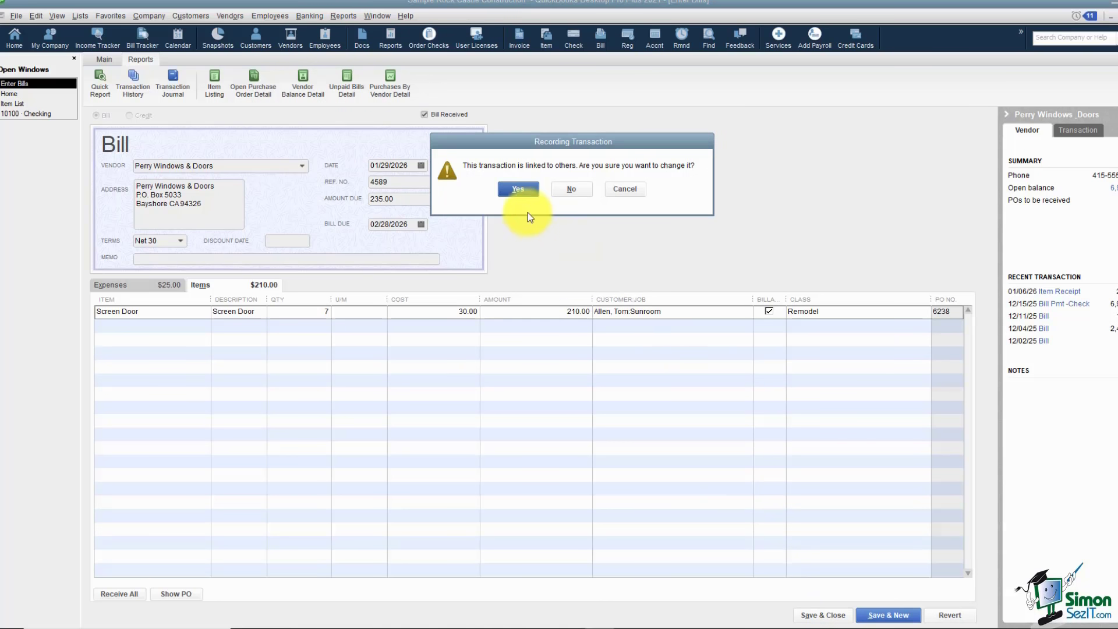
click(518, 189)
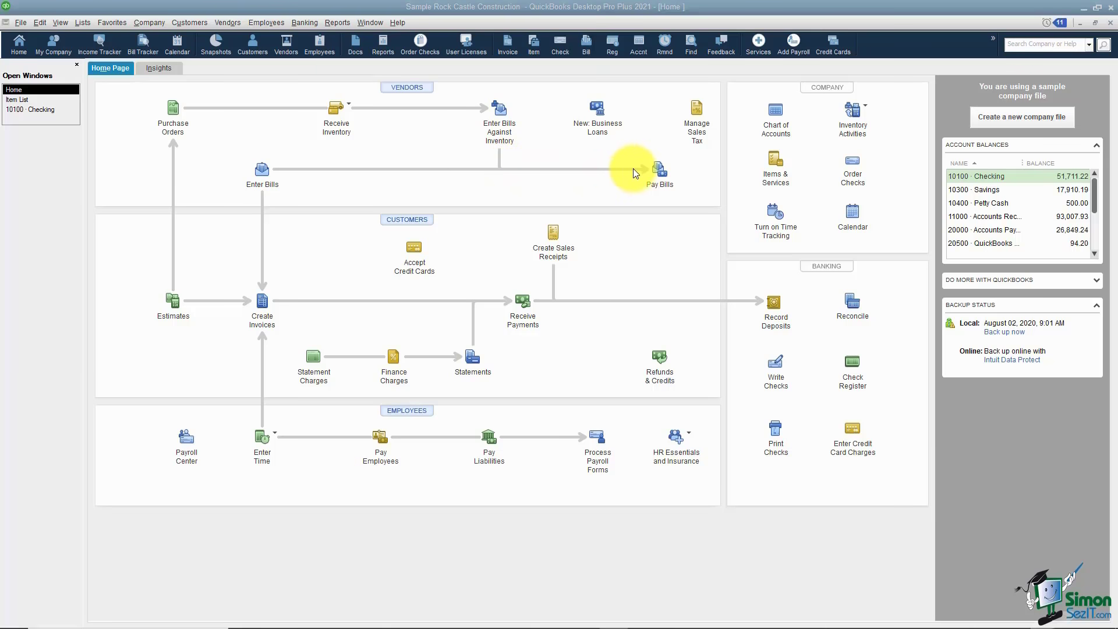
click(659, 175)
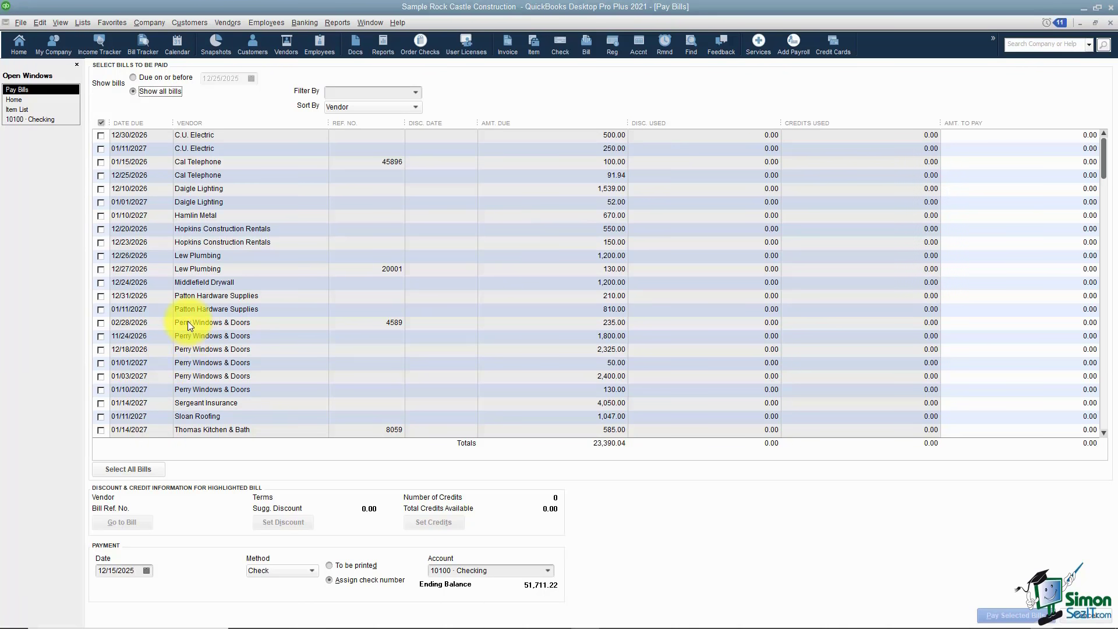
Select the Perry bills dated 01/10/2027, 01/03/2027 and 01/01/2027 for payment
click(102, 390)
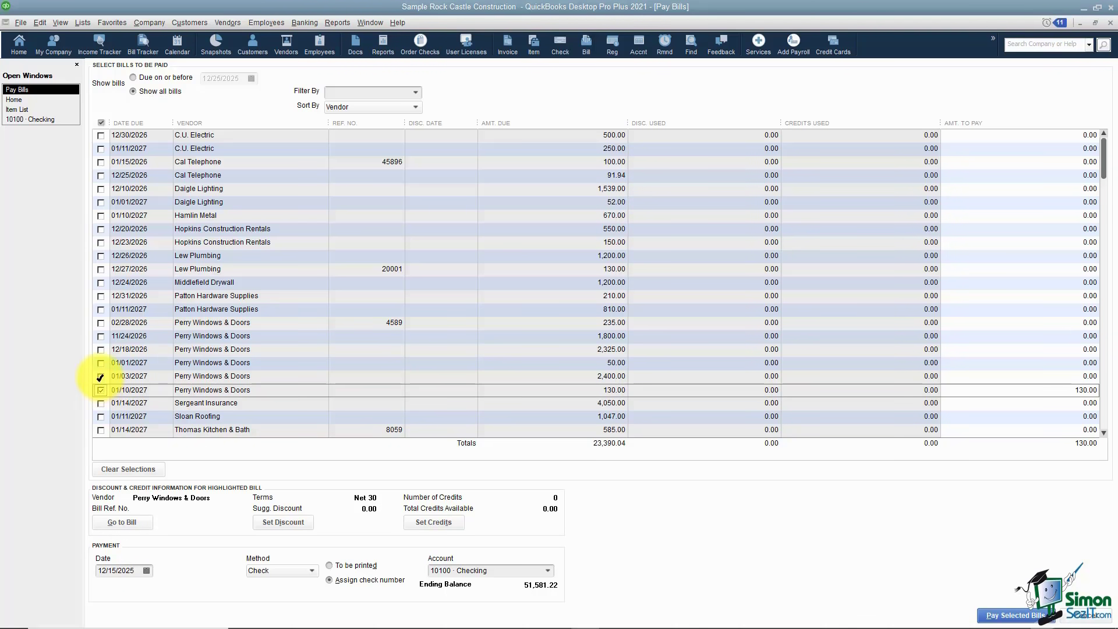
click(100, 376)
click(100, 363)
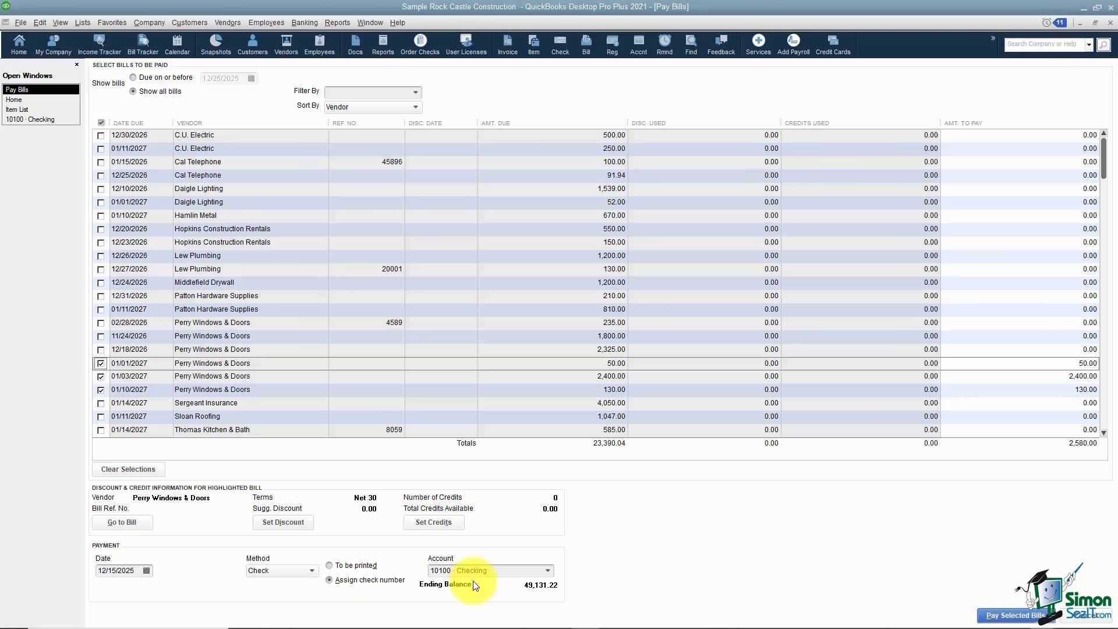
Pay the selected bills with 'Debit' as the check number and close the payment summary
click(1033, 616)
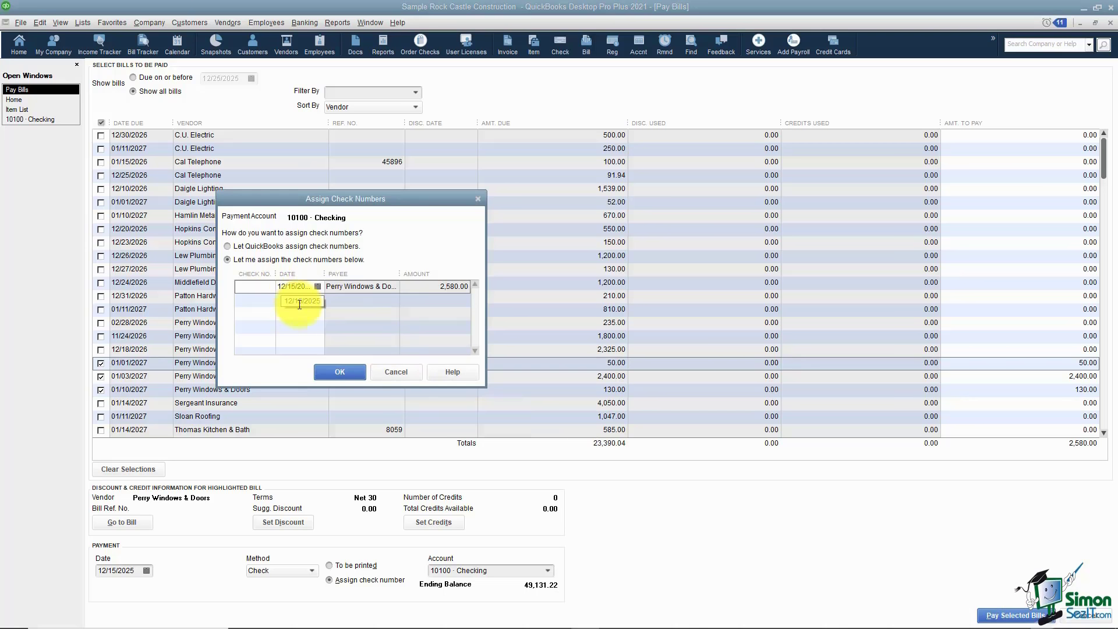
text(Debitr)
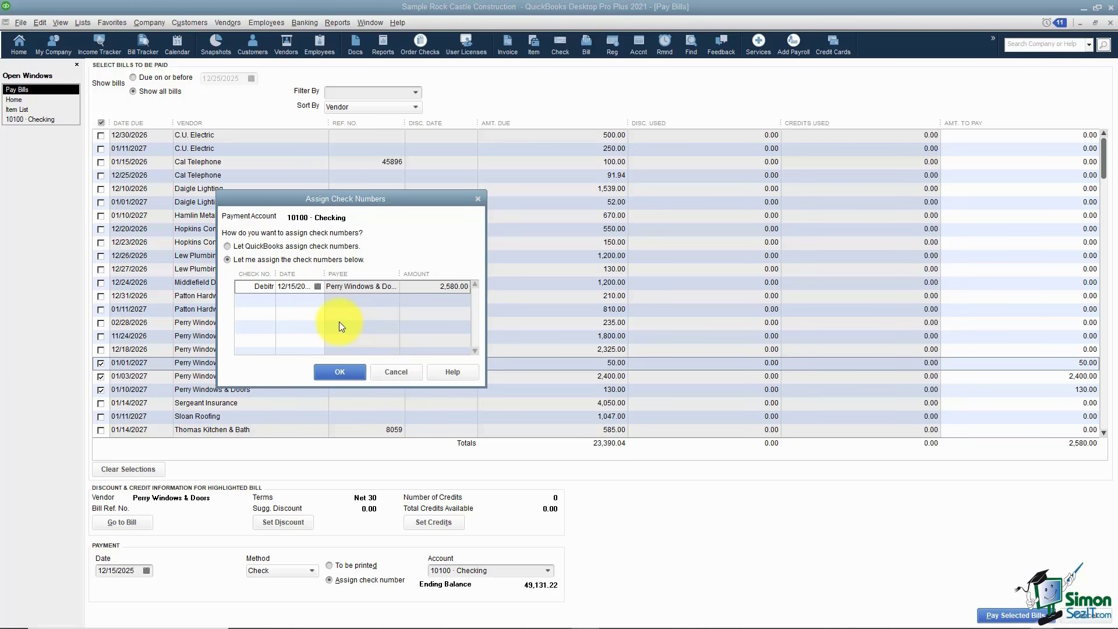
click(344, 376)
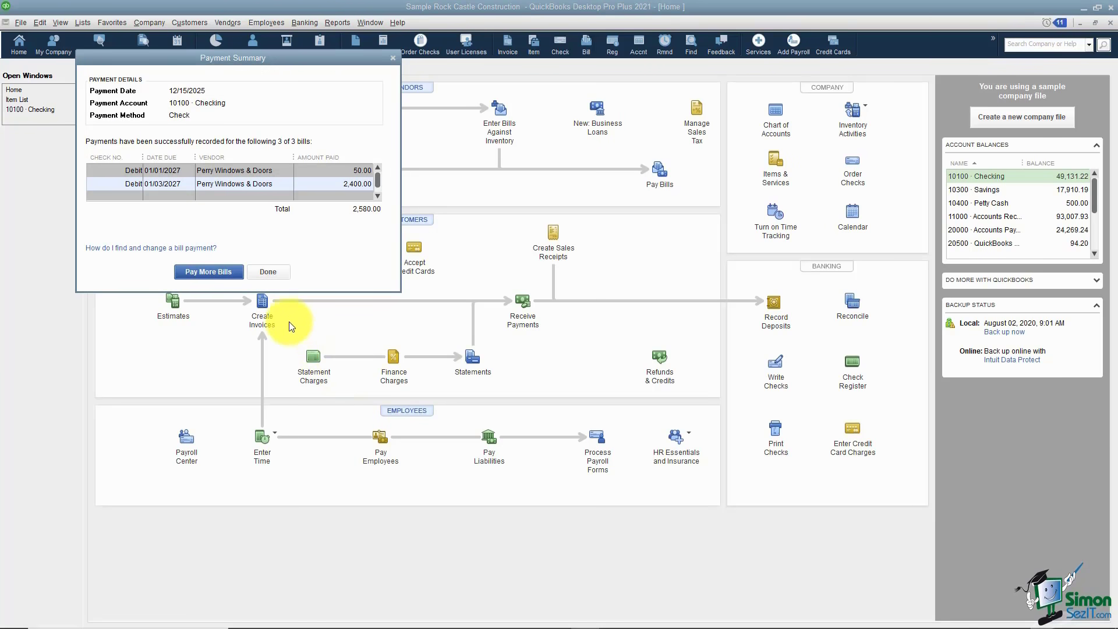
click(274, 273)
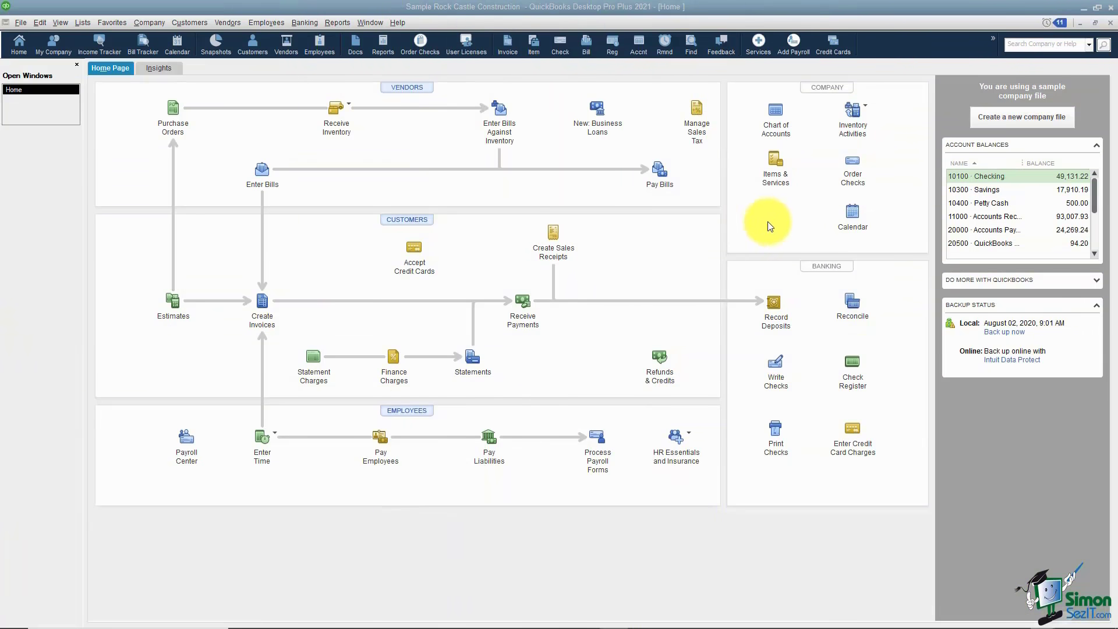
Select Door Frame in Items & Services and open Vendors > Inventory Activities > Adjust Quantity/Value on Hand
click(783, 175)
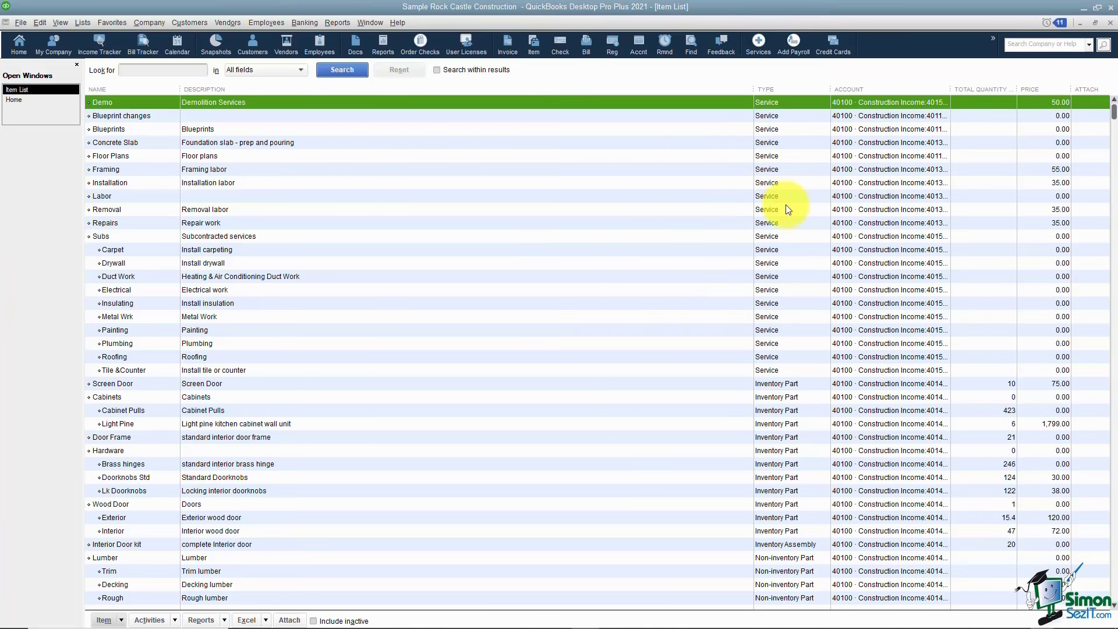
drag(1114, 114, 1115, 178)
click(149, 373)
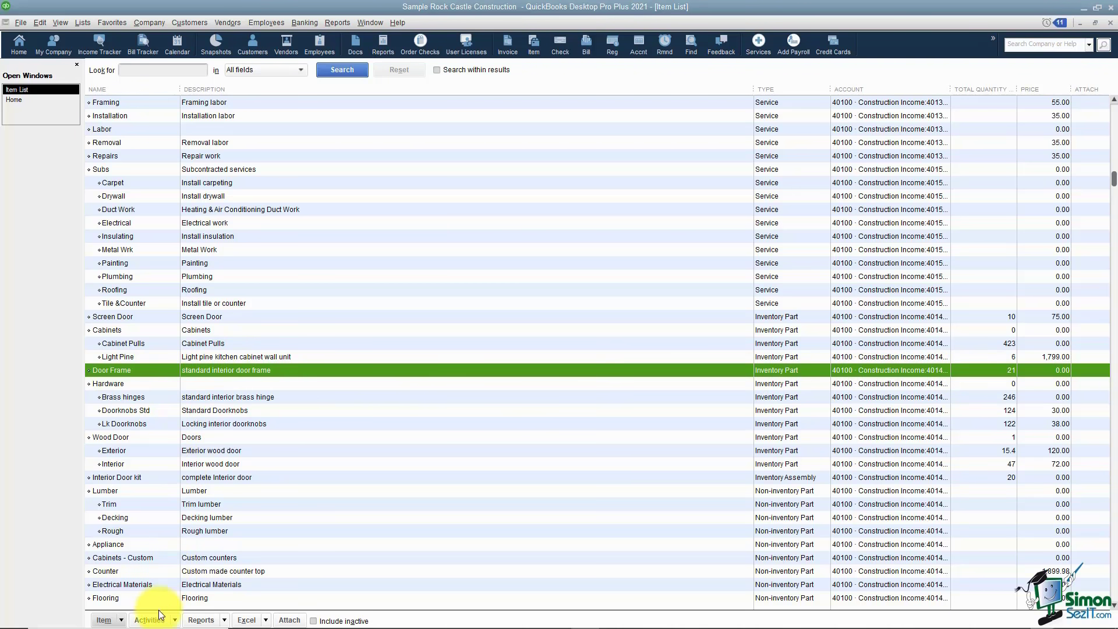
click(175, 621)
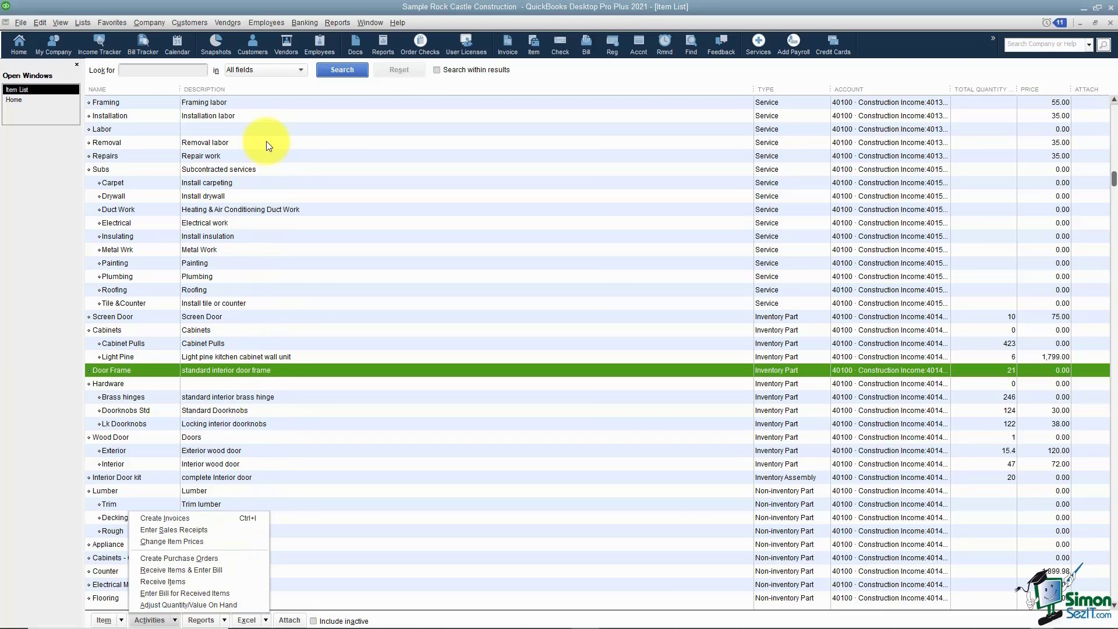
click(228, 22)
click(228, 22)
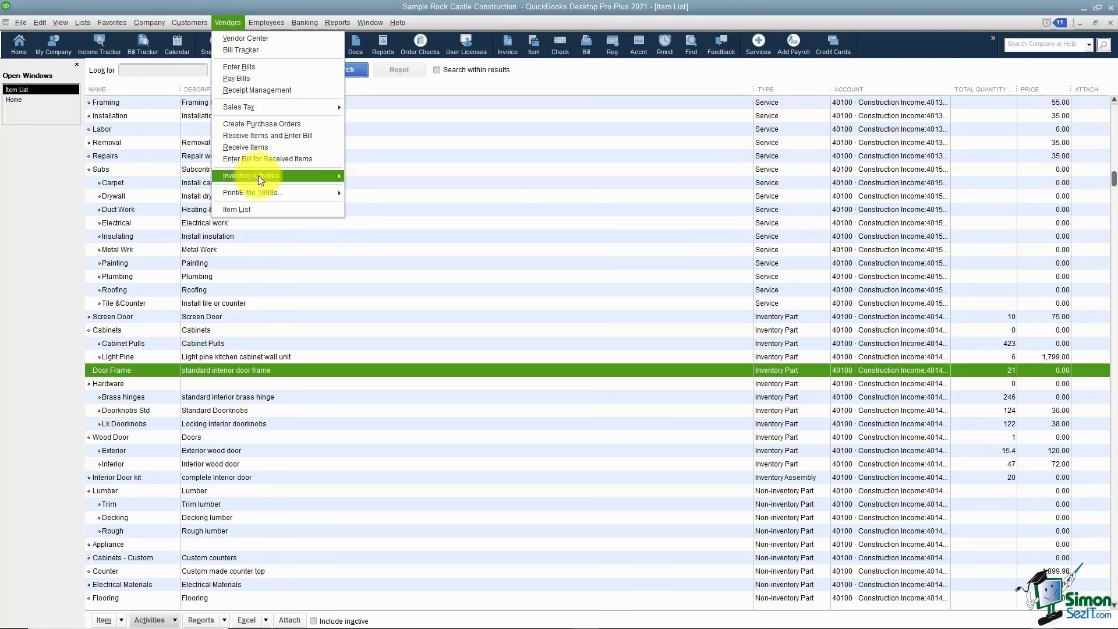
mouse_move(258, 175)
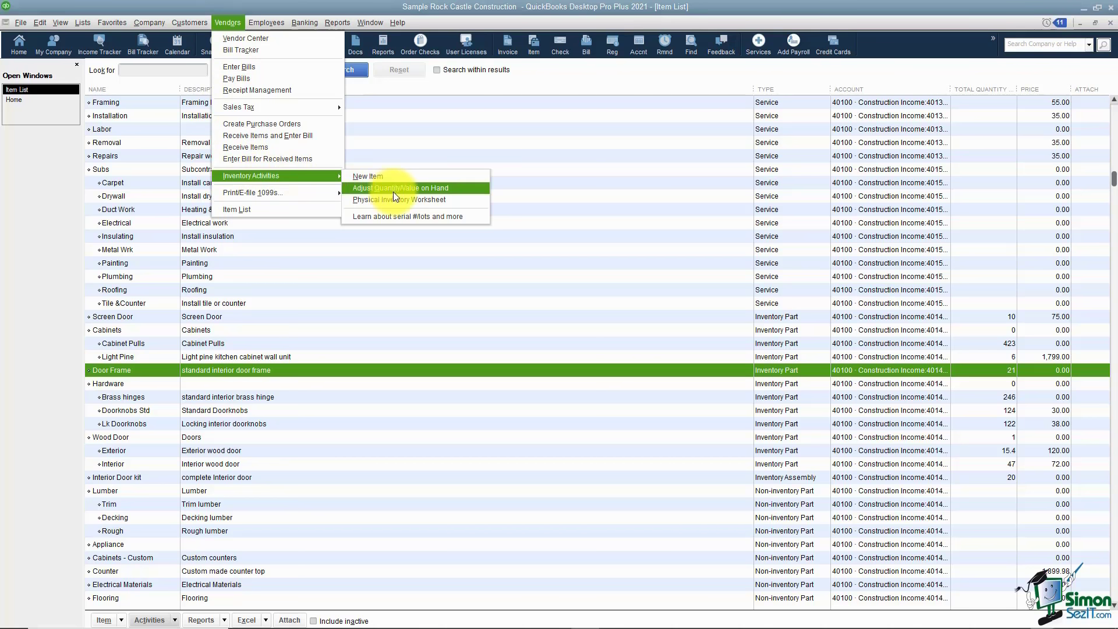
click(442, 187)
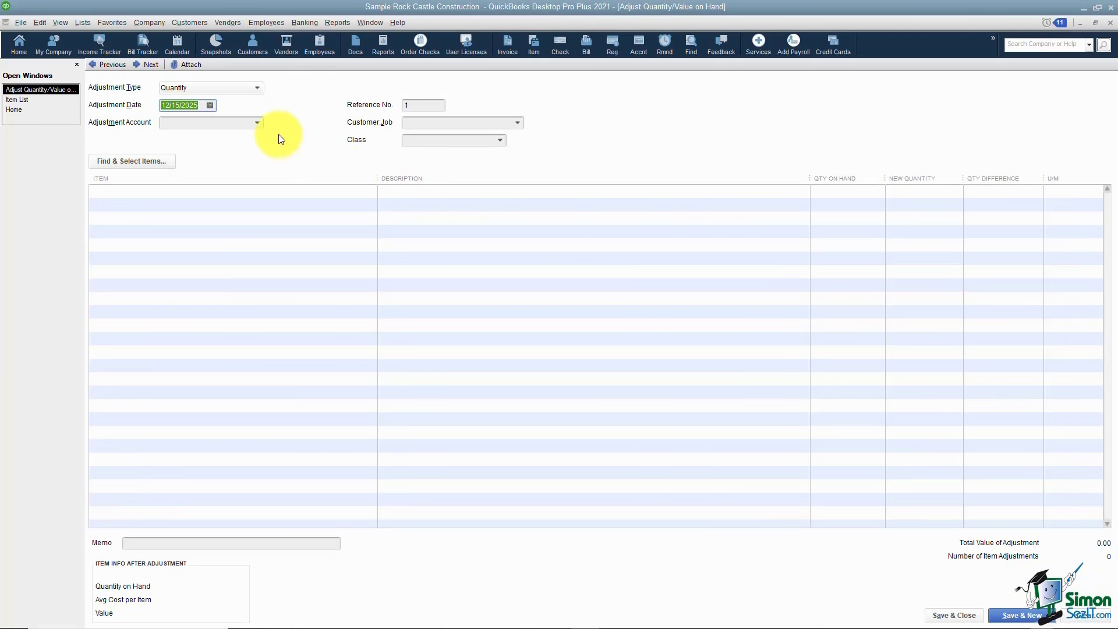
Keep Quantity as the adjustment type and date the adjustment 12/16/2025
click(256, 88)
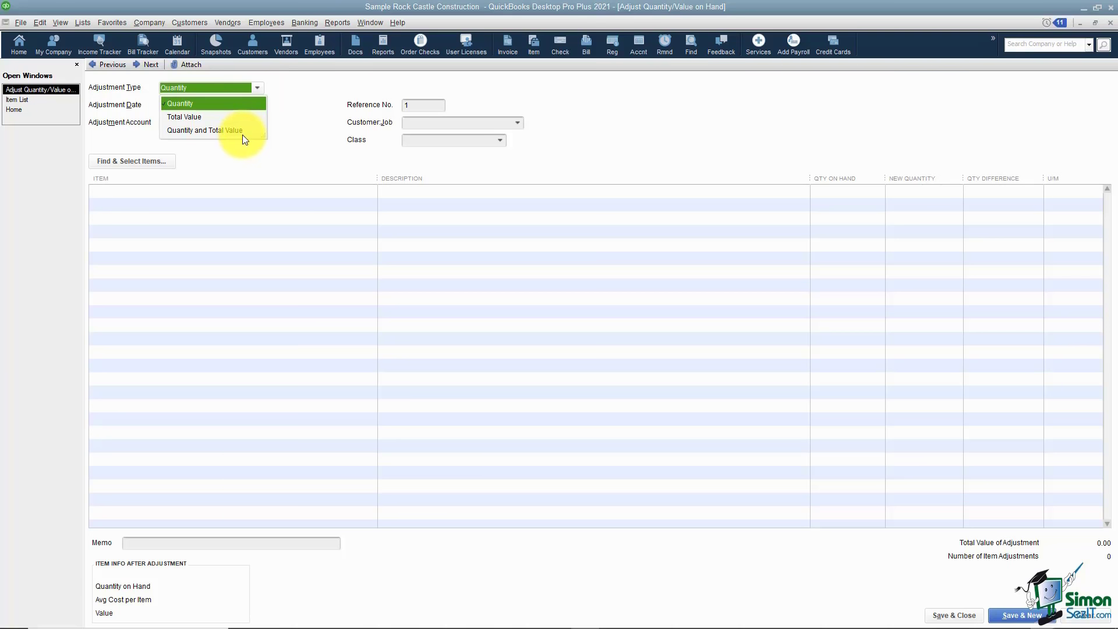
click(214, 104)
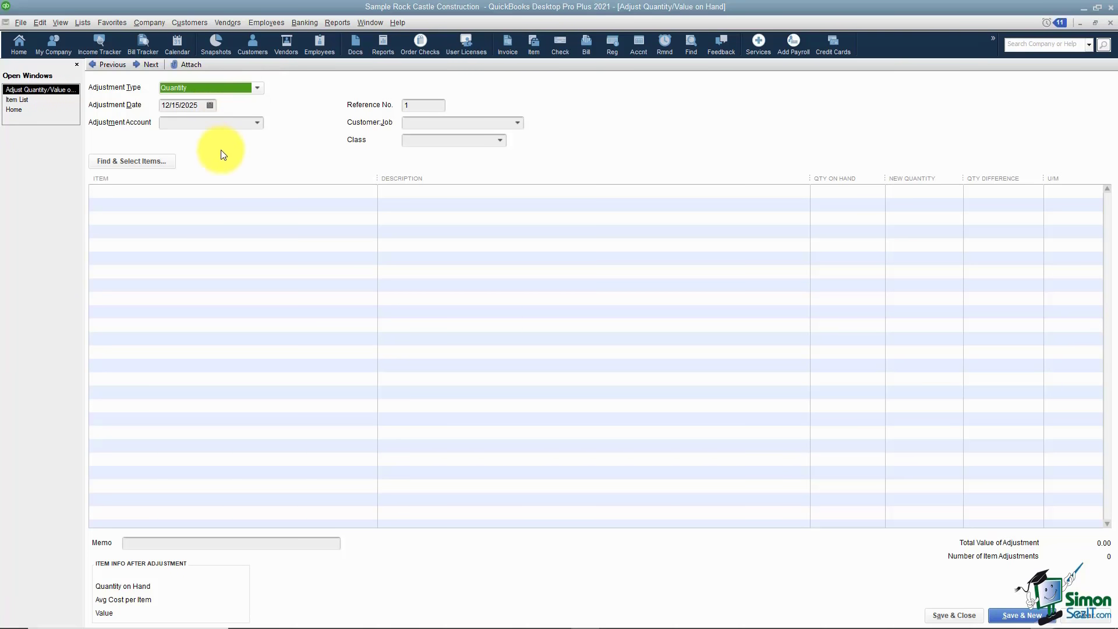
click(210, 105)
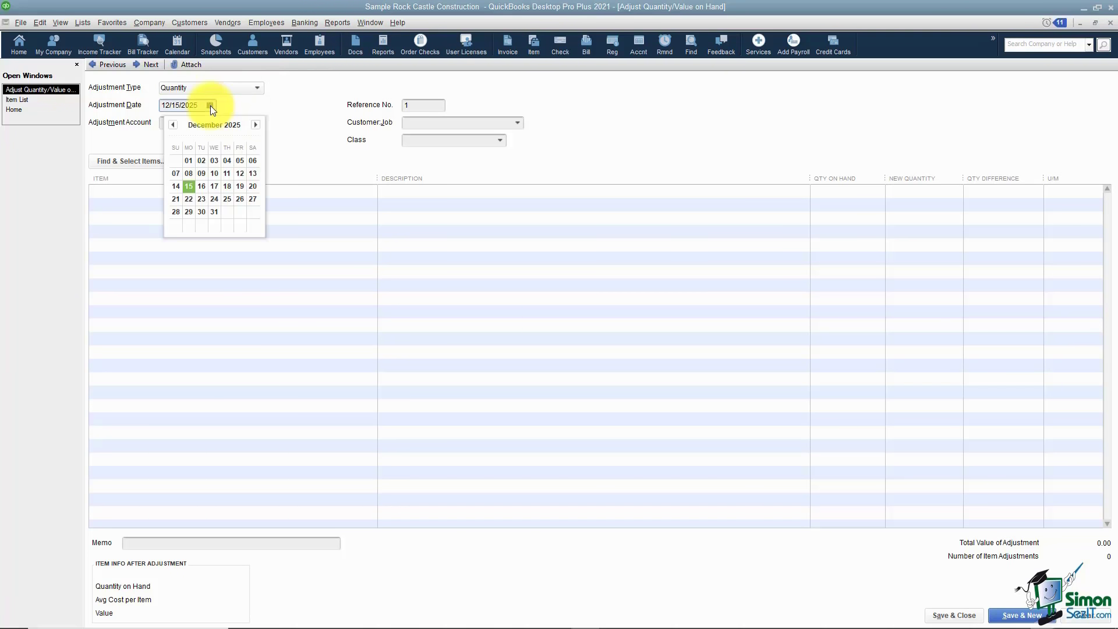
click(201, 186)
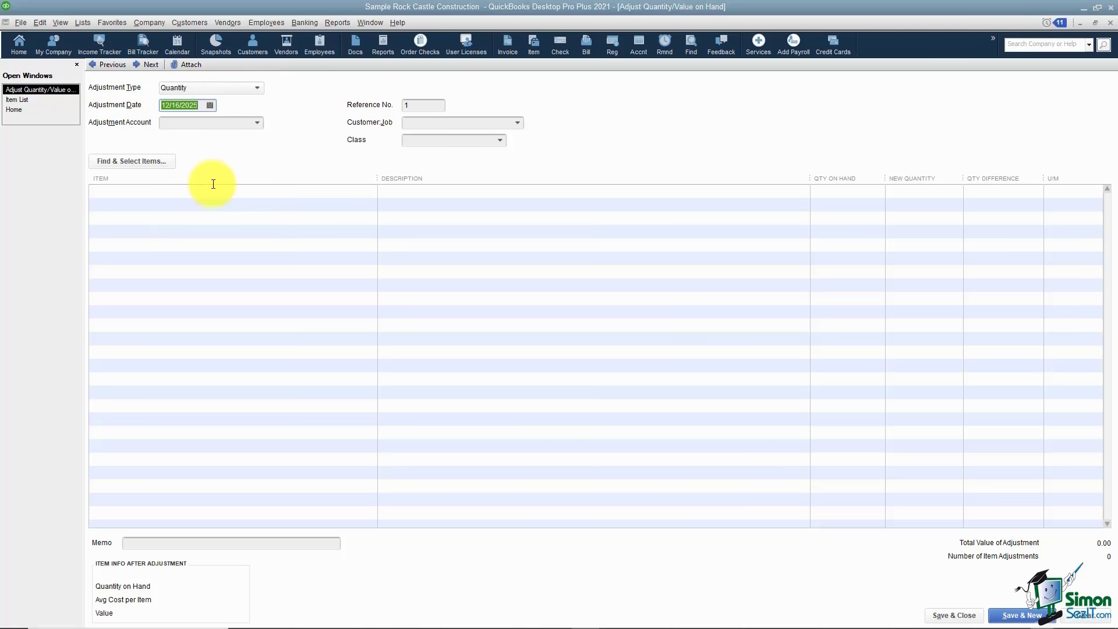
Create a new Inventory Adjustments account and use it as the adjustment account
click(207, 124)
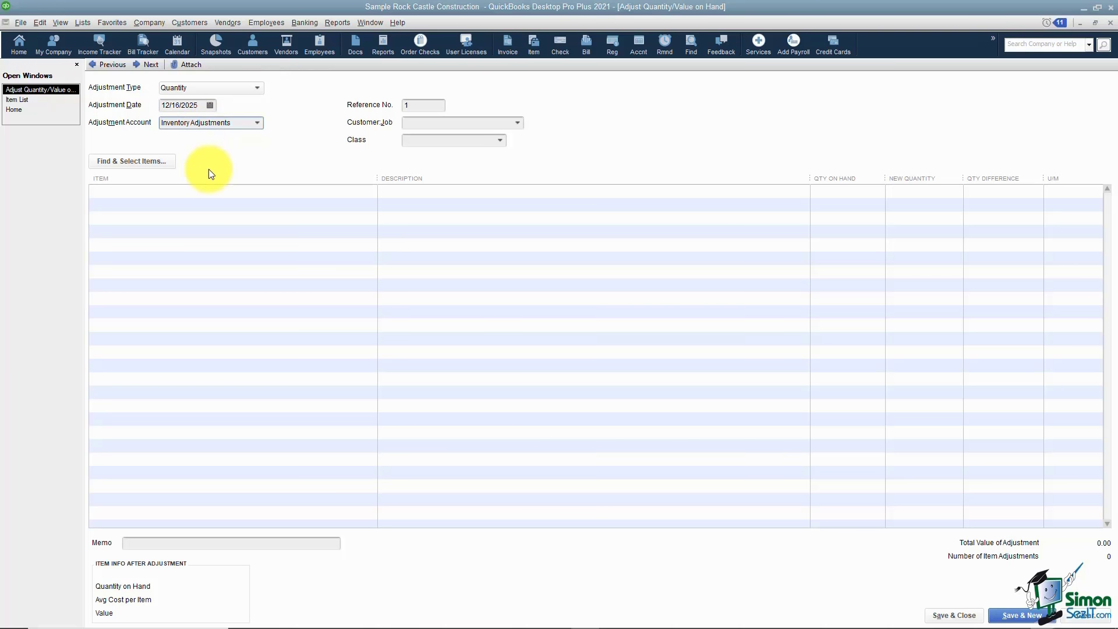
key(Tab)
click(529, 196)
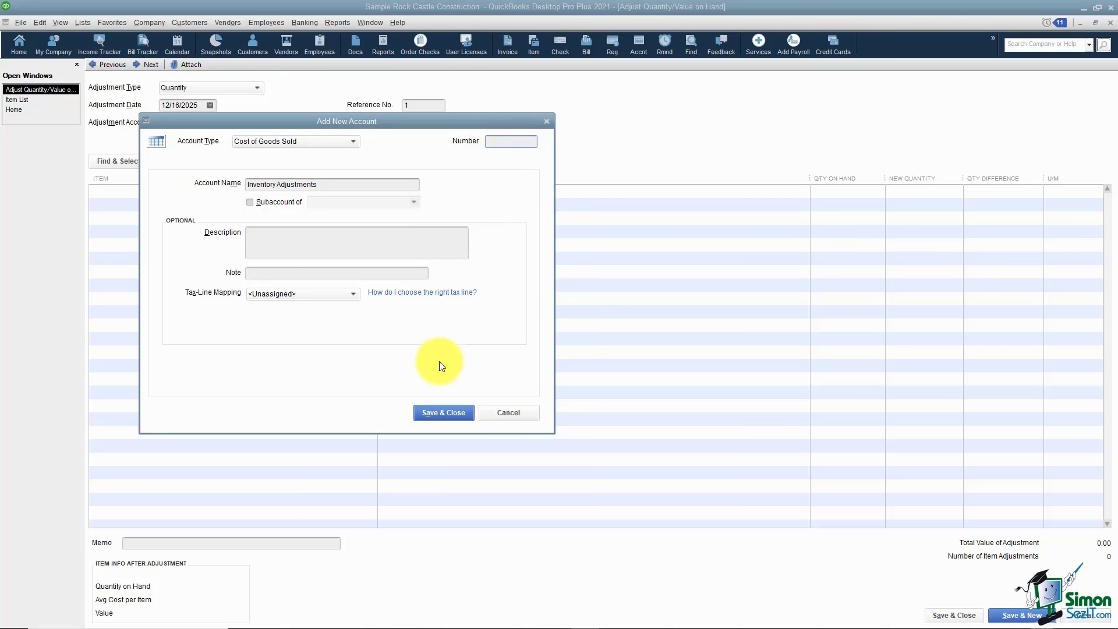
click(446, 412)
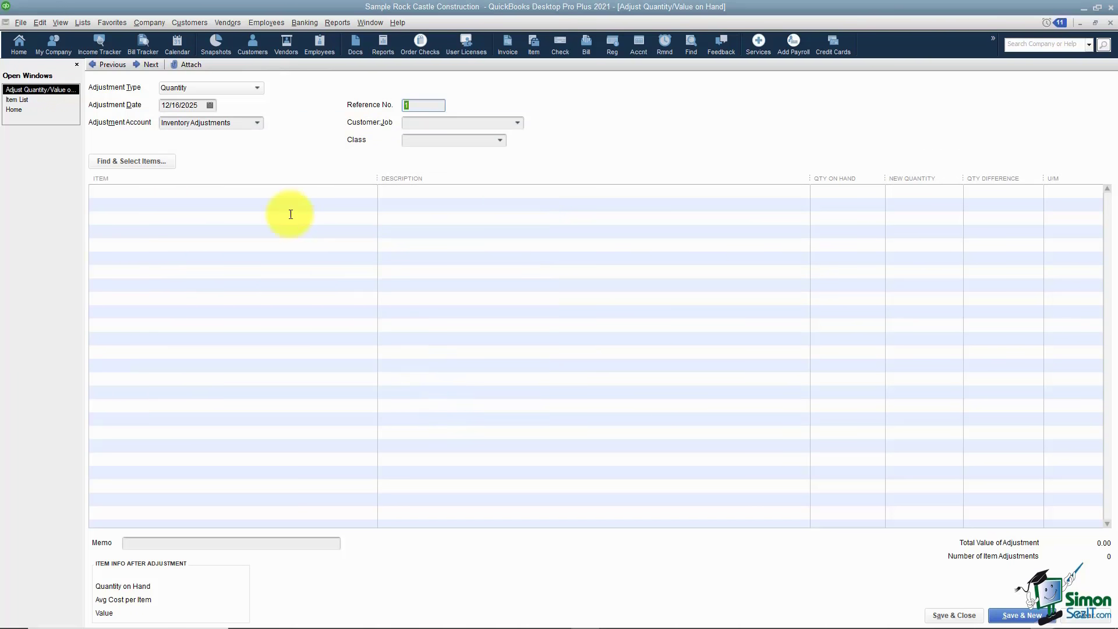
click(257, 124)
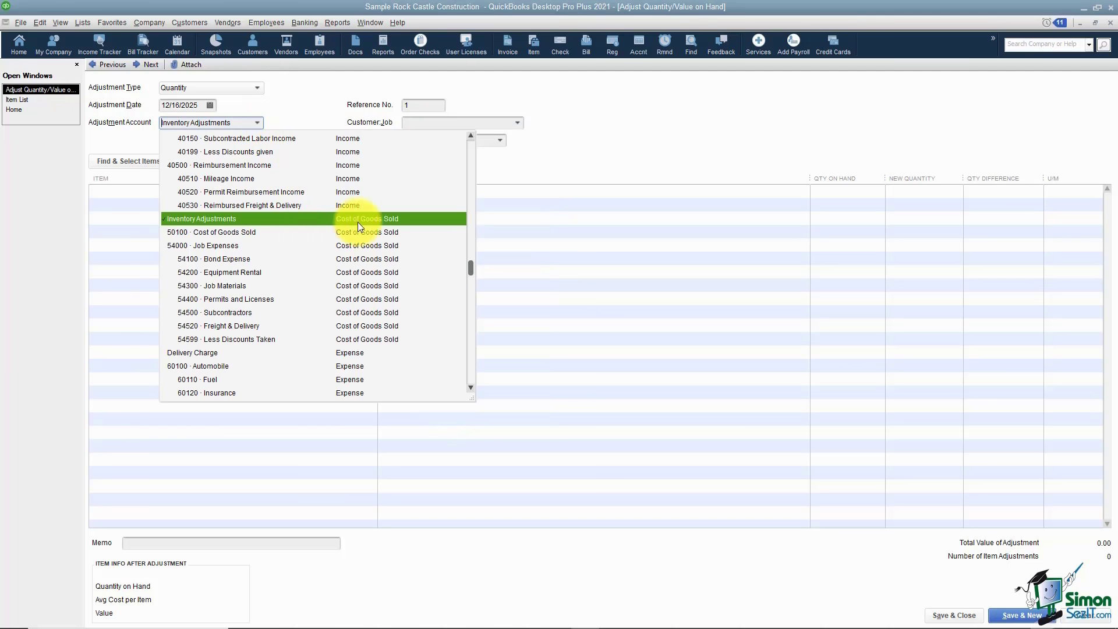
click(596, 131)
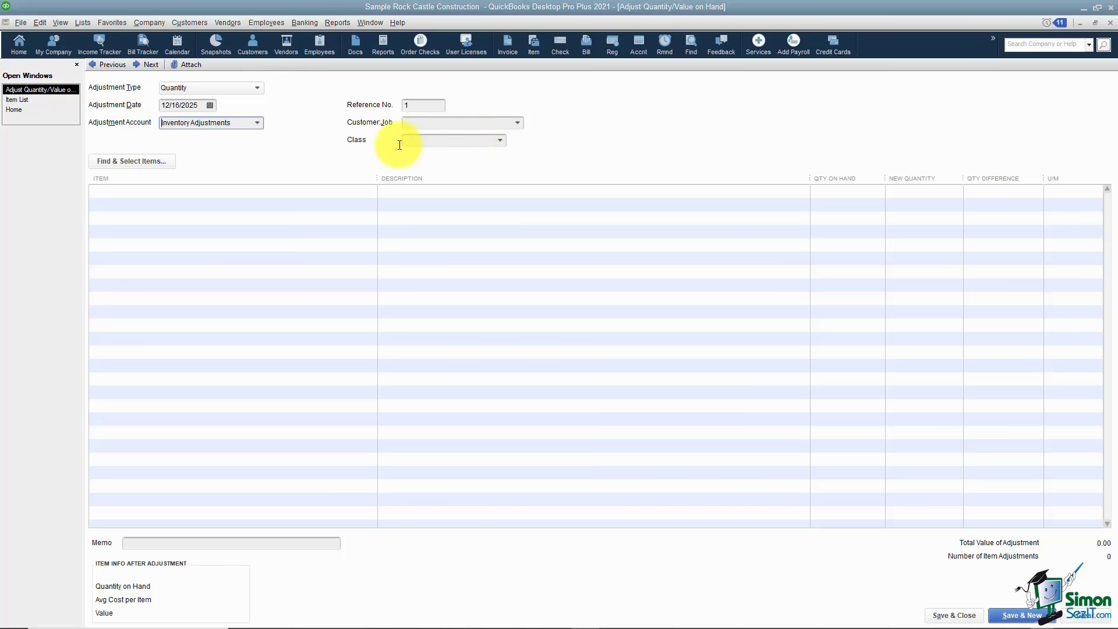
Add Door Frame with a new quantity of 19 and save the adjustment
click(350, 191)
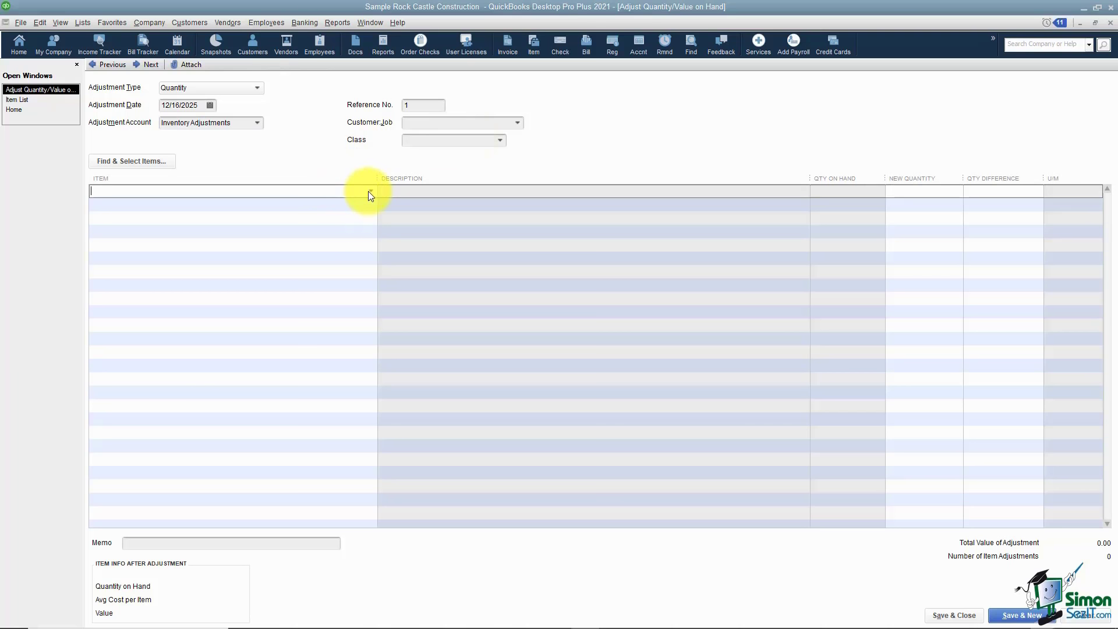
text(Doo)
key(Tab)
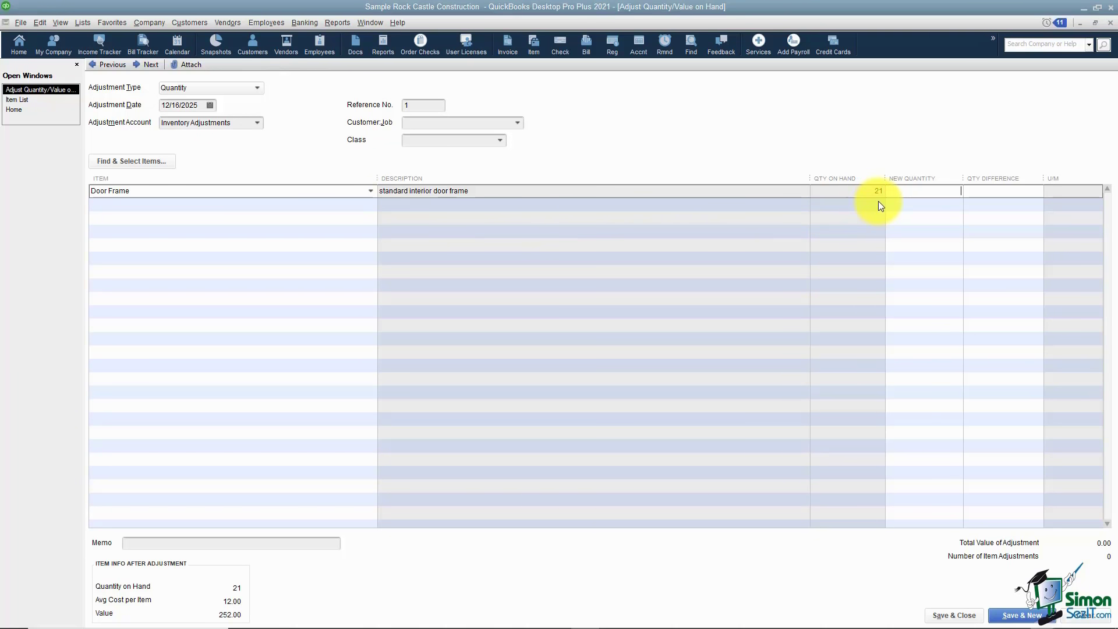
text(19)
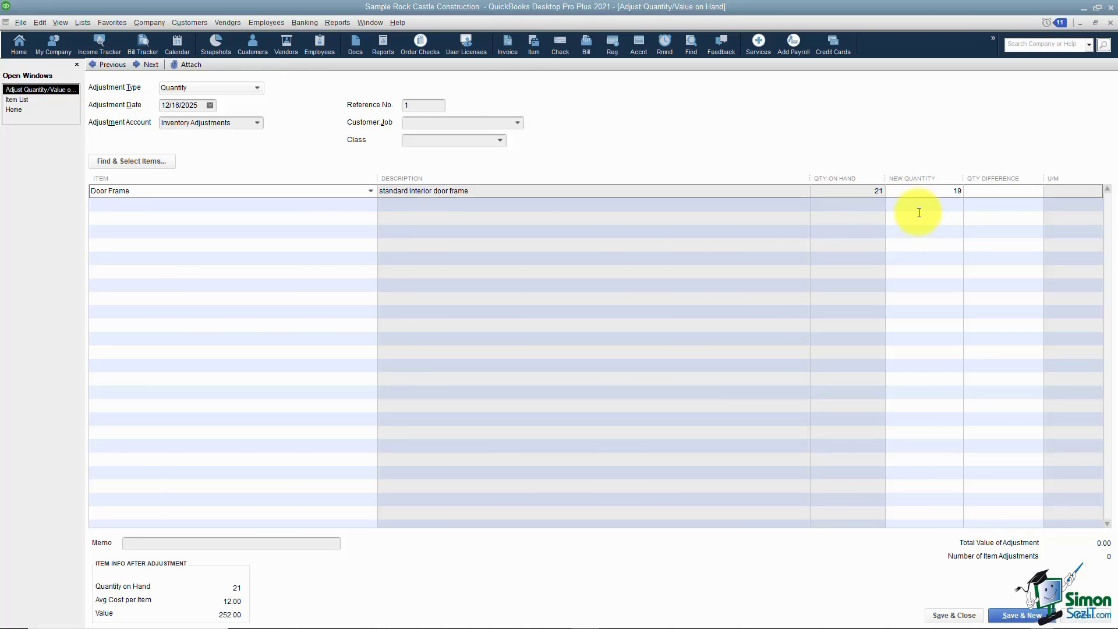
key(Tab)
key(Tab)
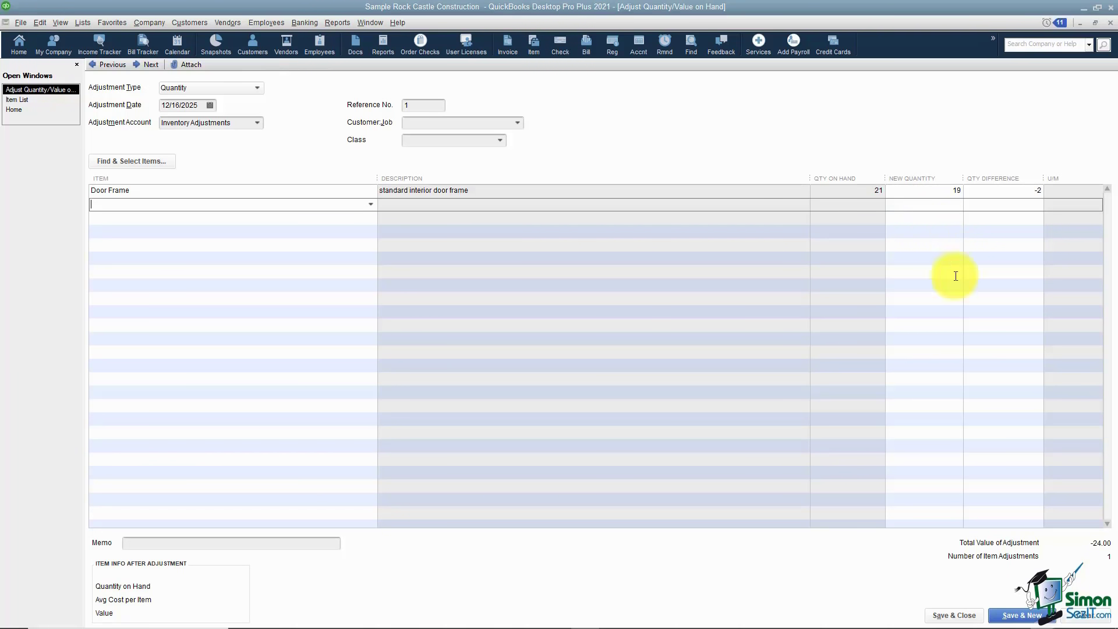
click(972, 616)
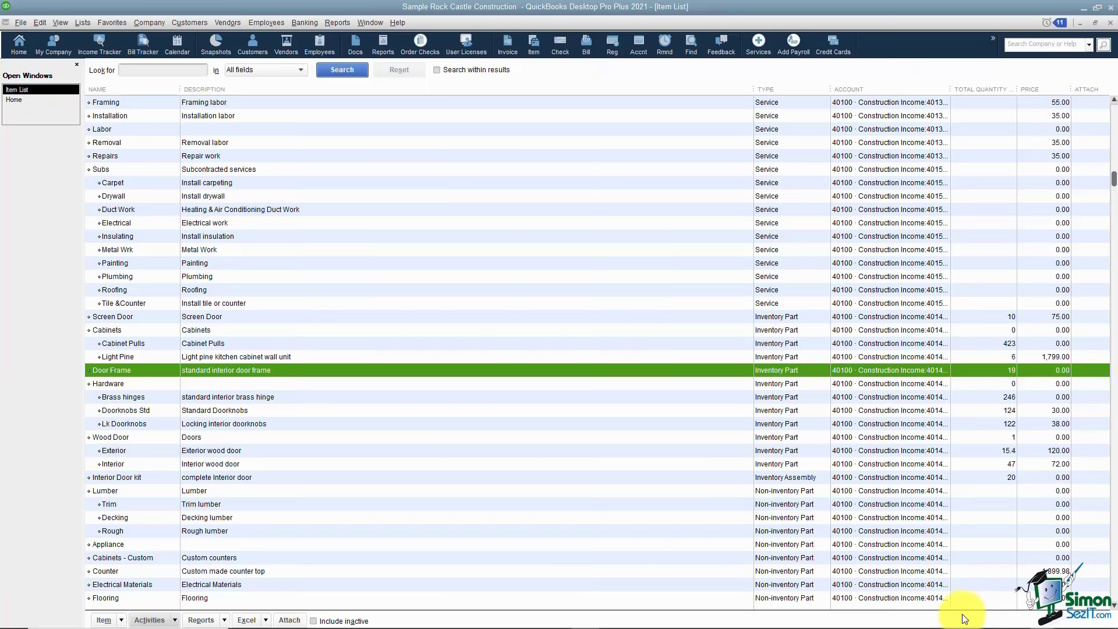